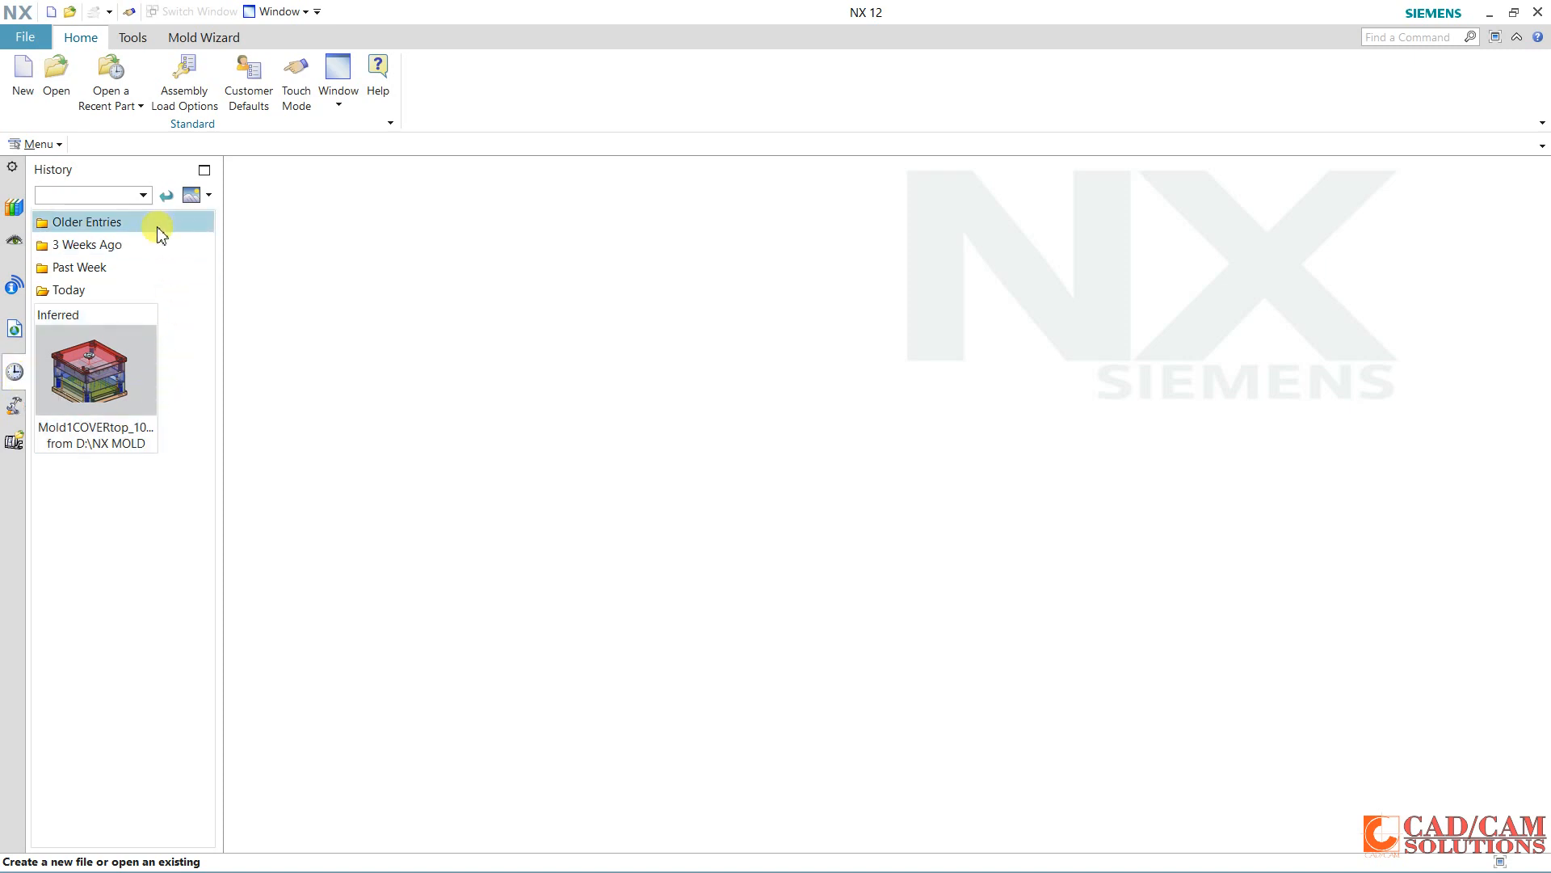
Look through the previously used parts from the past week, three weeks ago and older entries.
{"action": "left_click", "coordinate": [145, 265]}
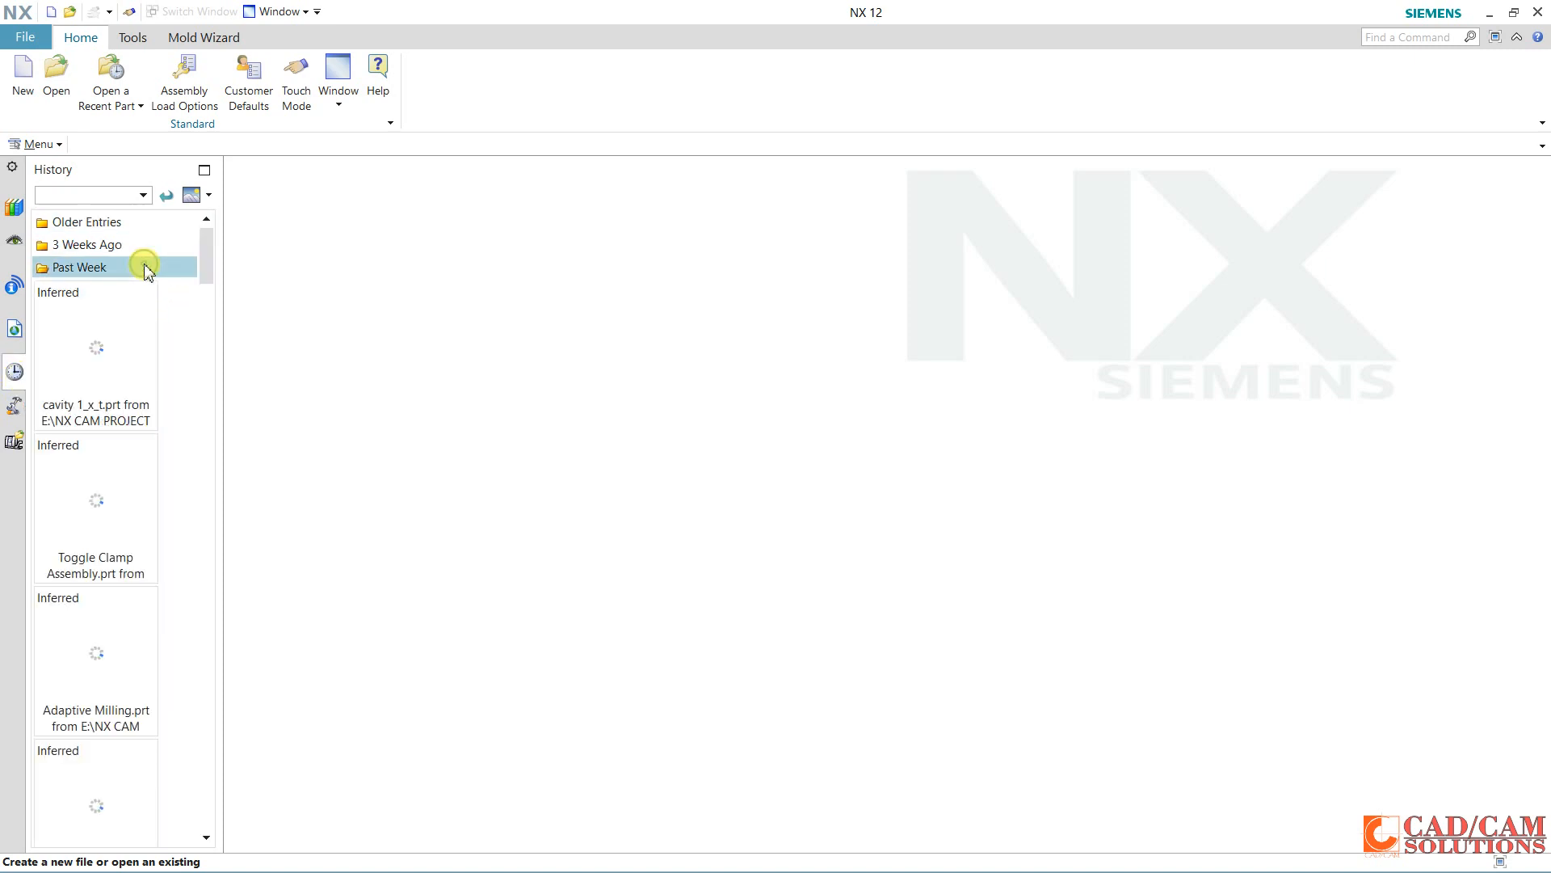
{"action": "left_click", "coordinate": [121, 247]}
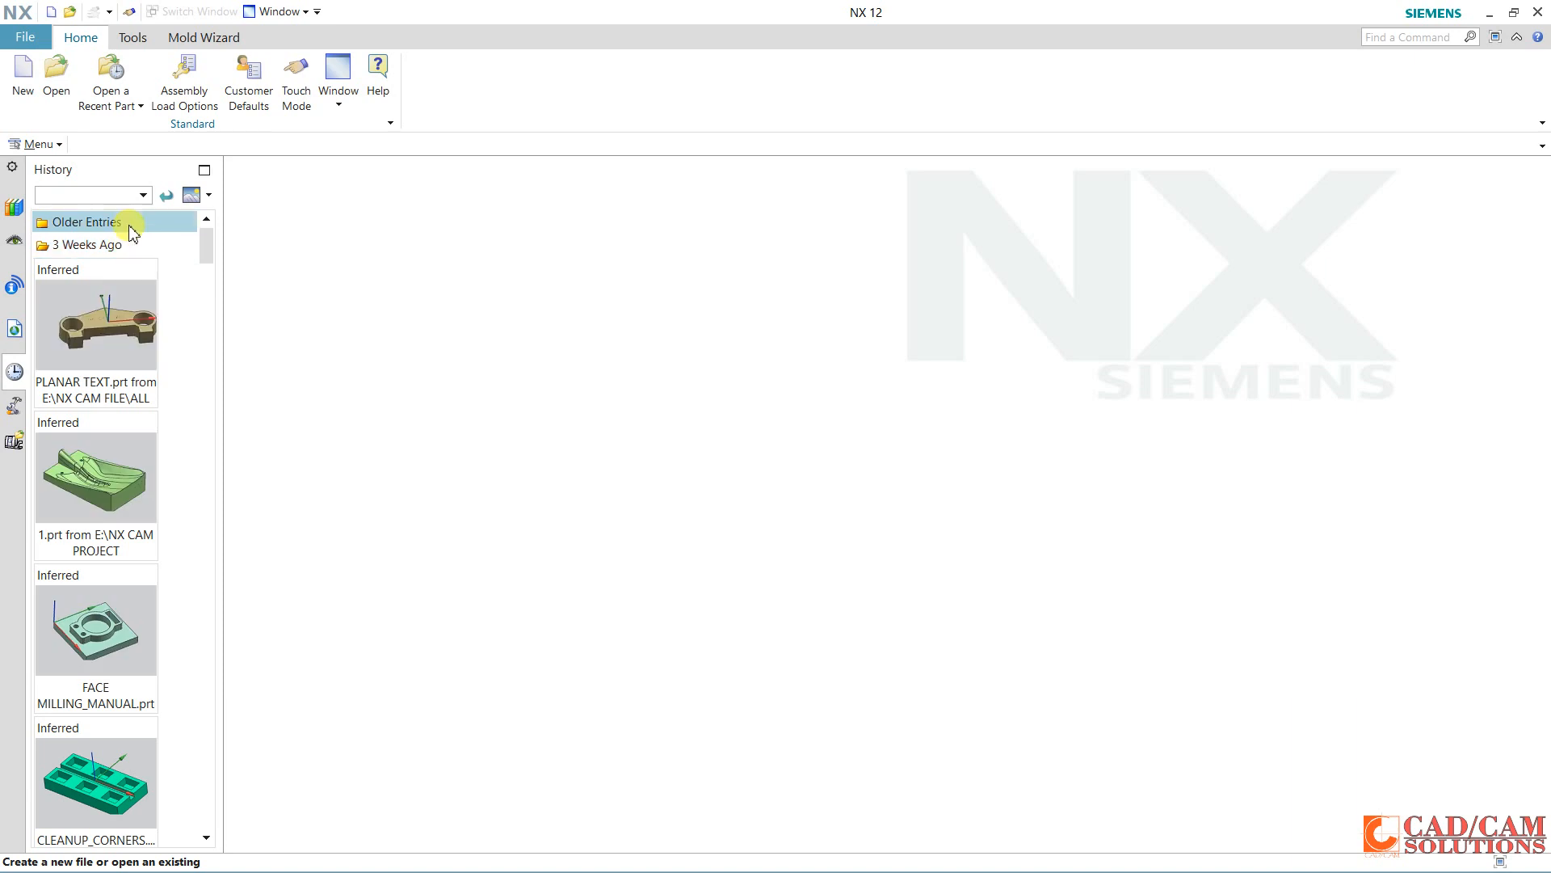
{"action": "left_click", "coordinate": [131, 228]}
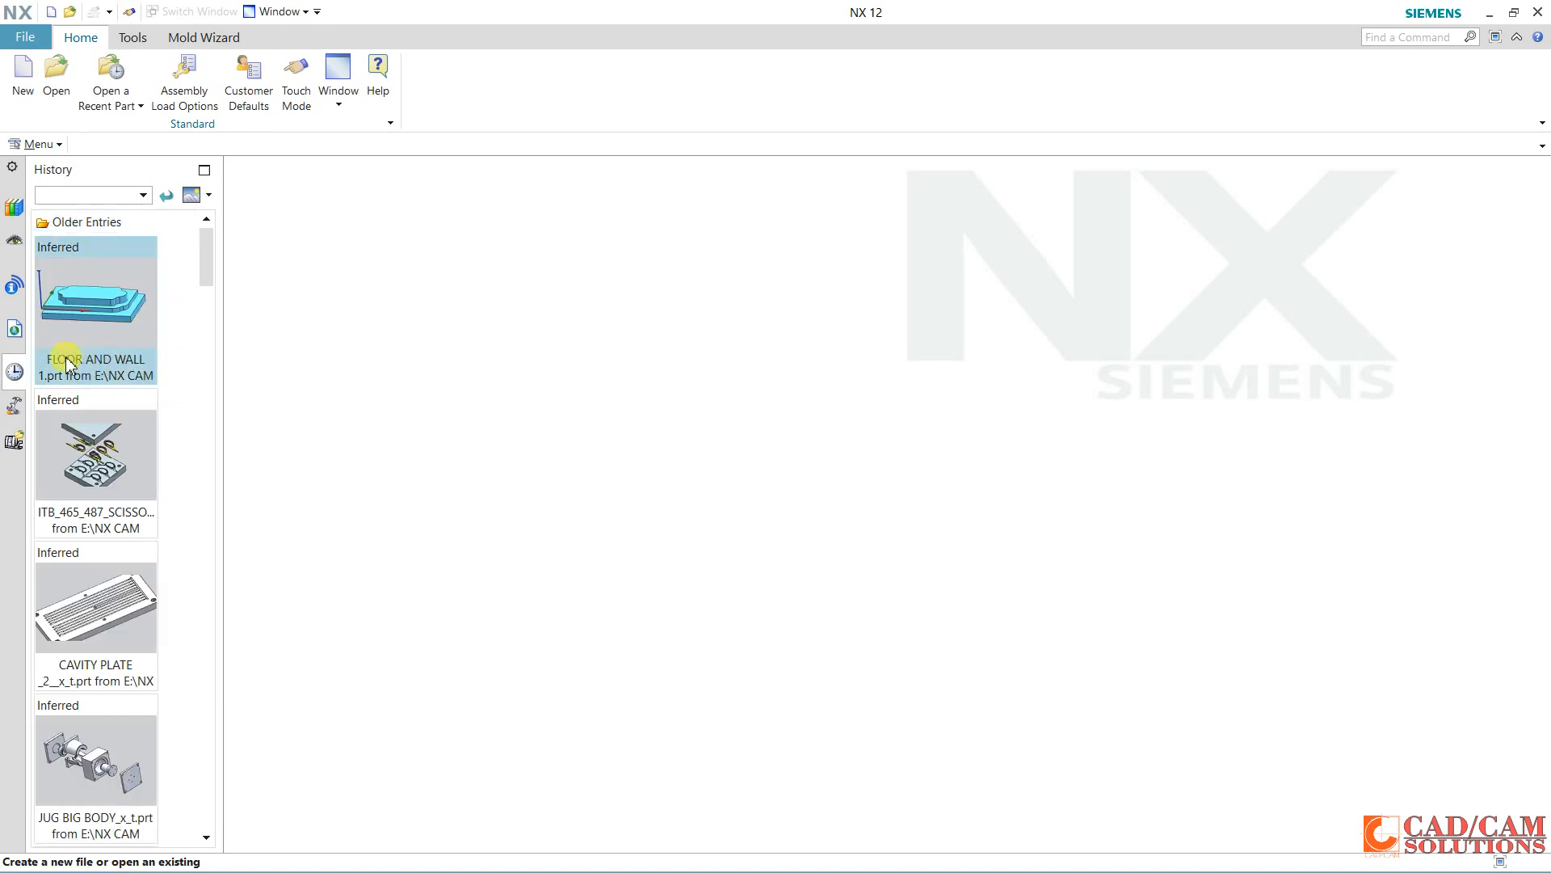
{"action": "left_click", "coordinate": [55, 84]}
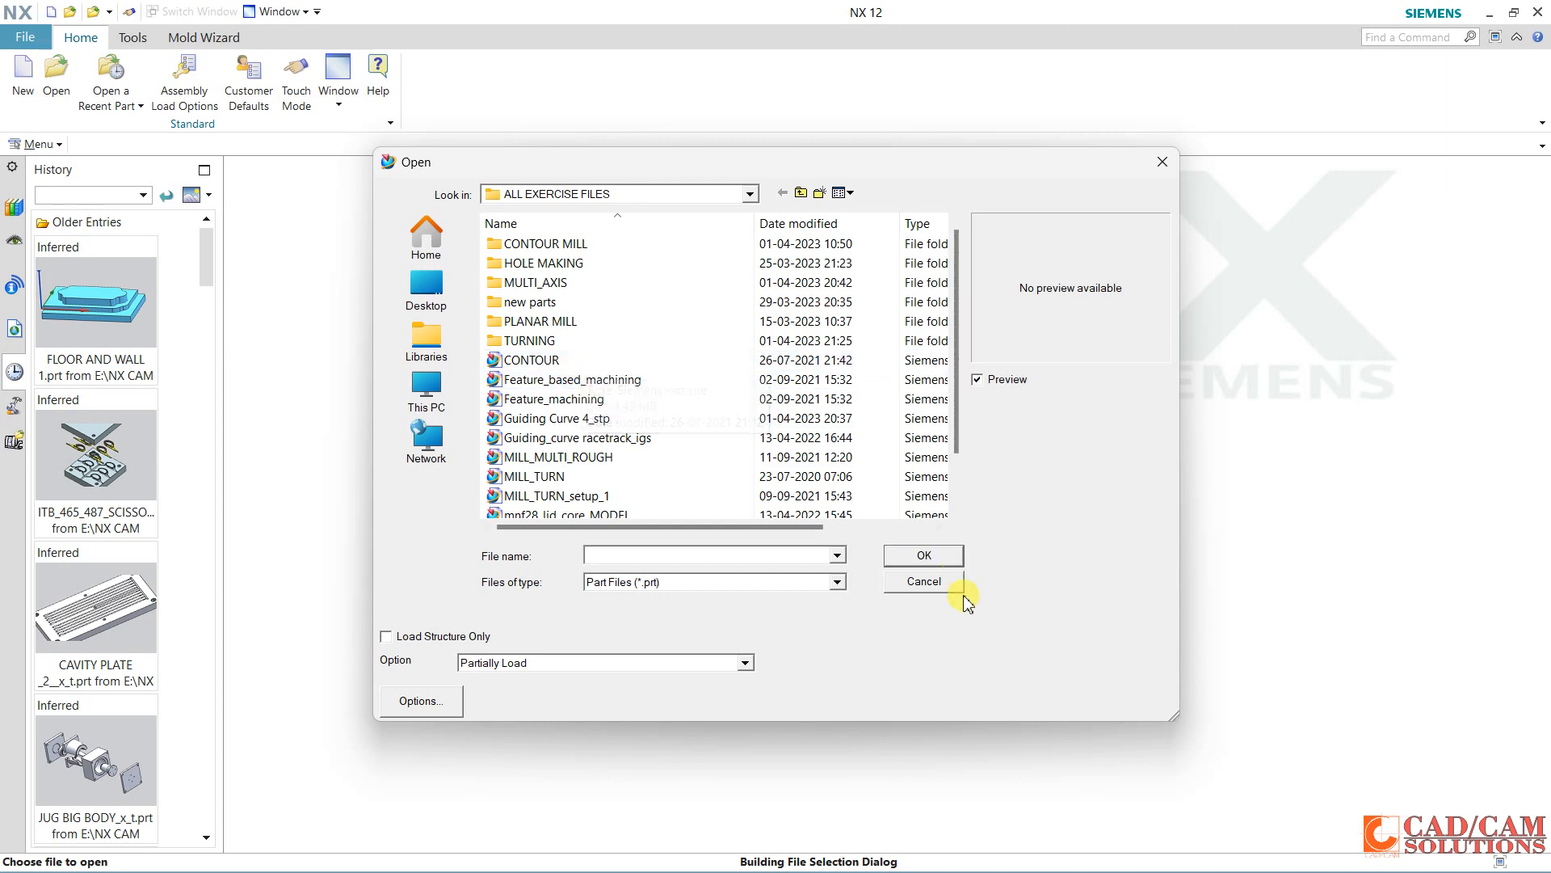
{"action": "left_click", "coordinate": [924, 582]}
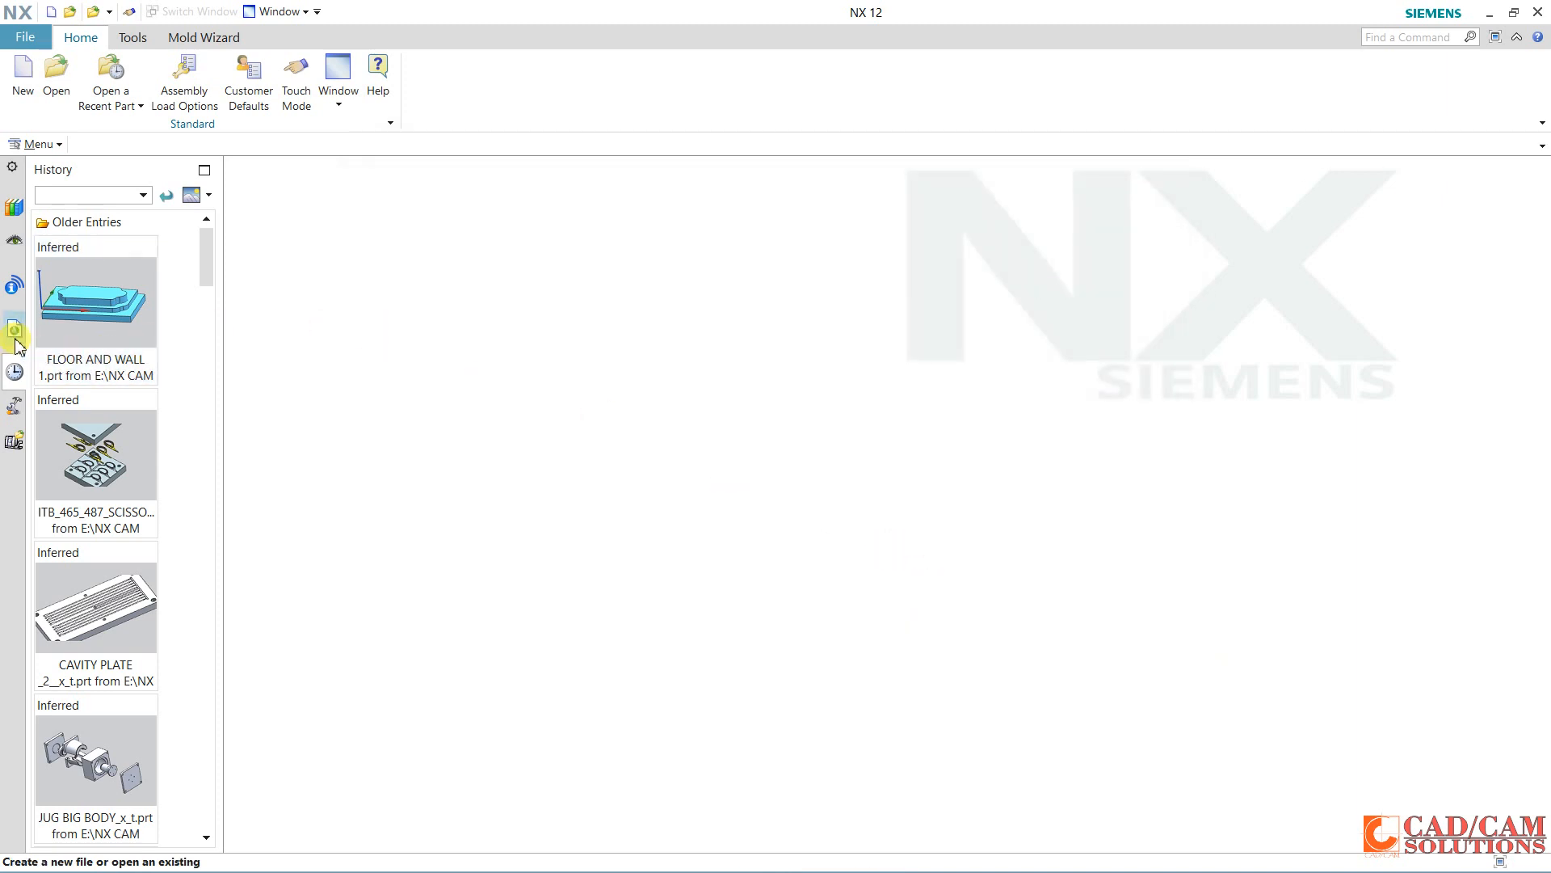
Start a new file and examine the Model, Assembly, Shape Studio, Sheet Metal and Drawing templates.
{"action": "left_click", "coordinate": [24, 84]}
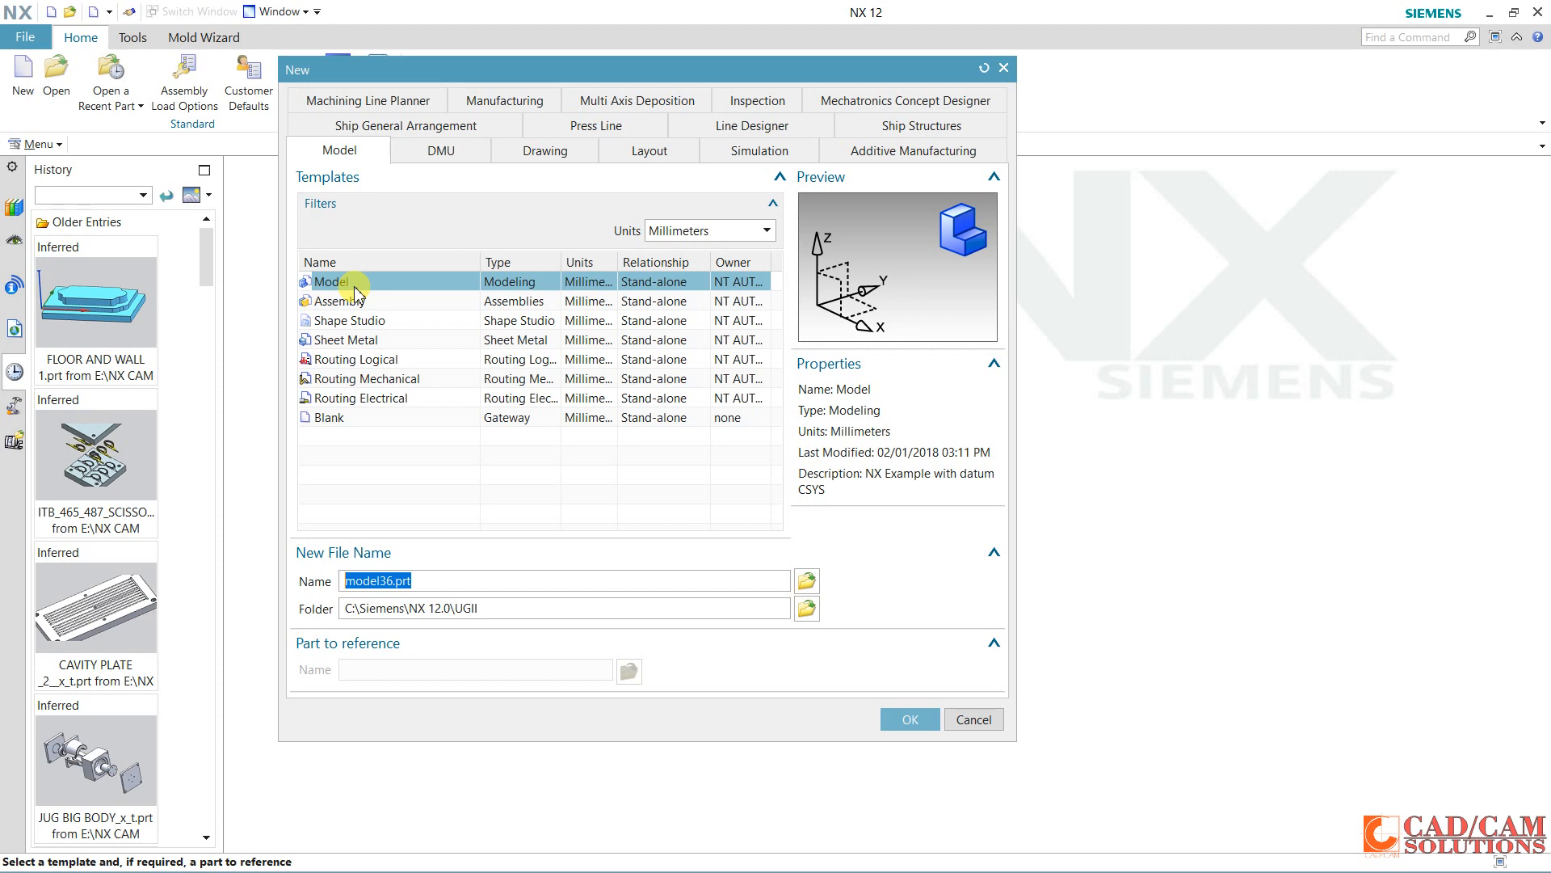
{"action": "left_click", "coordinate": [355, 321]}
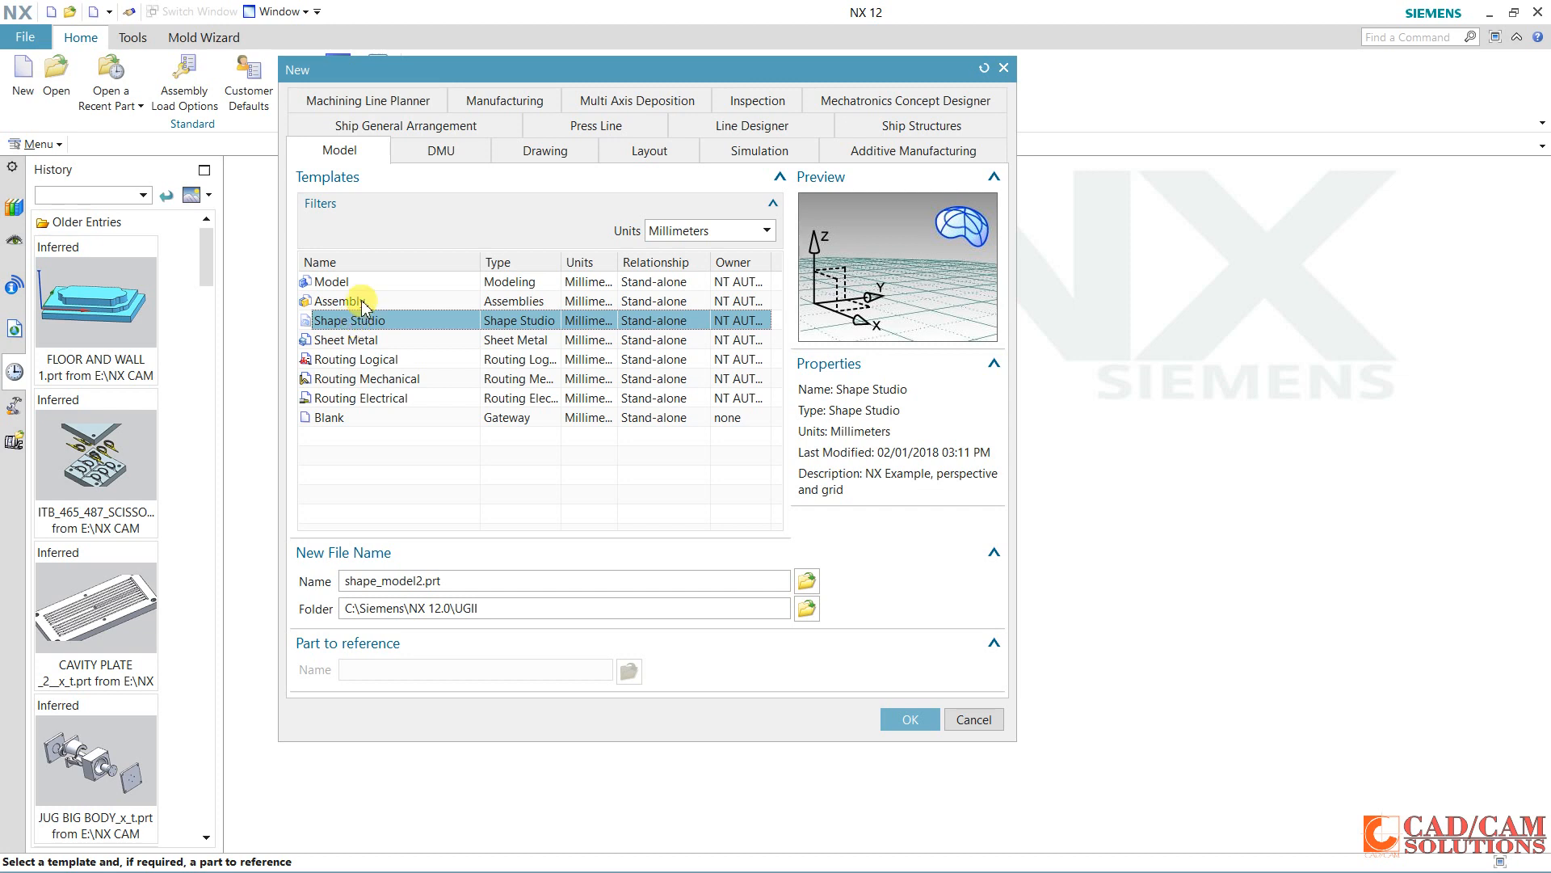
{"action": "left_click", "coordinate": [349, 302]}
{"action": "left_click", "coordinate": [366, 342]}
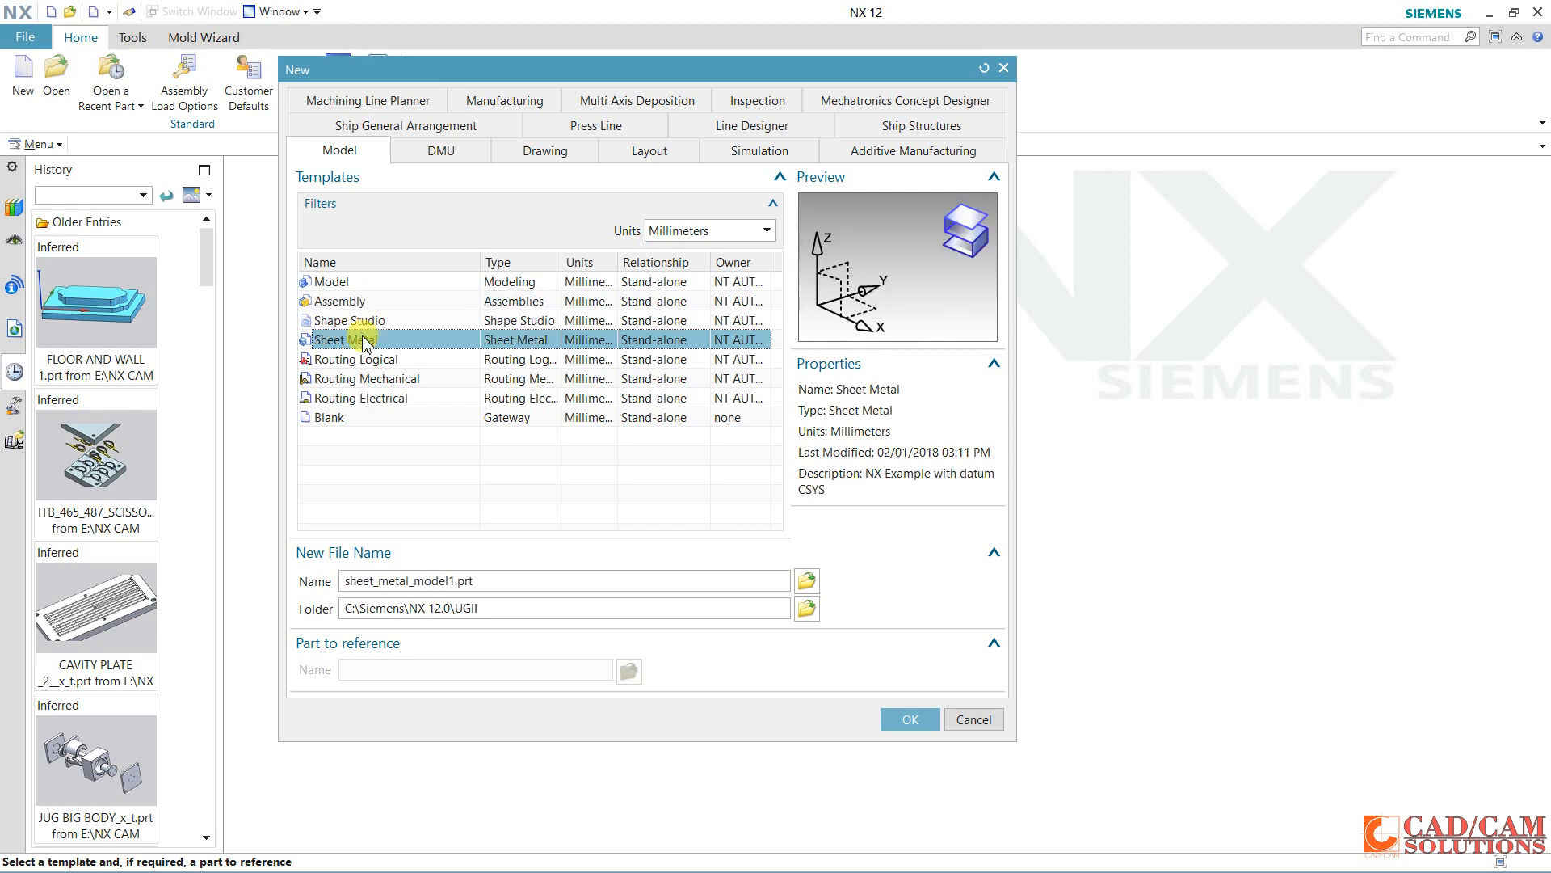
{"action": "left_click", "coordinate": [543, 150]}
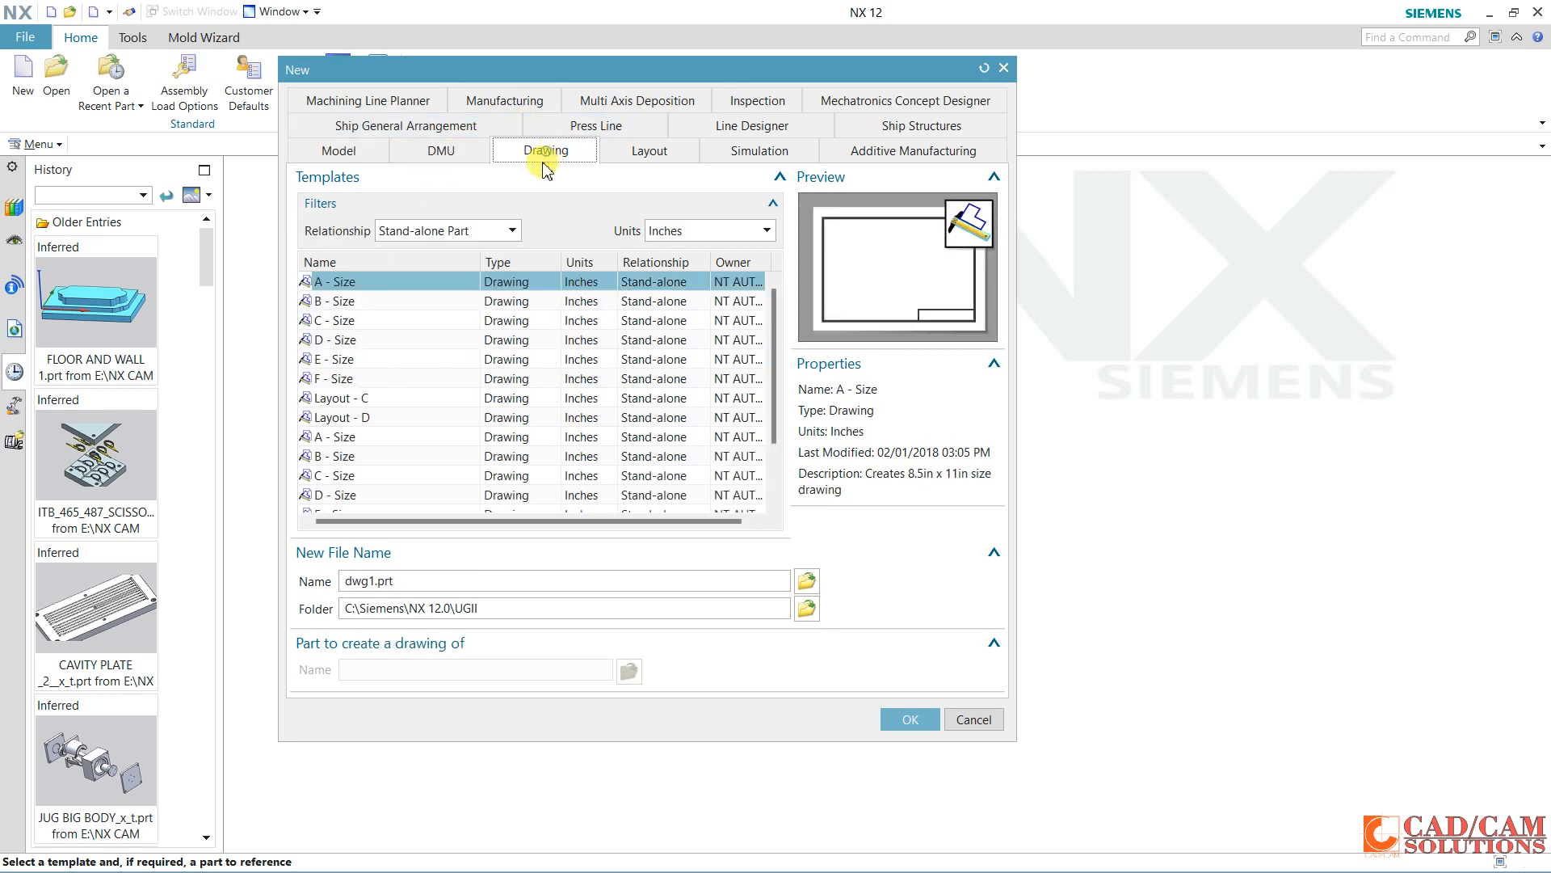
{"action": "left_click", "coordinate": [338, 152]}
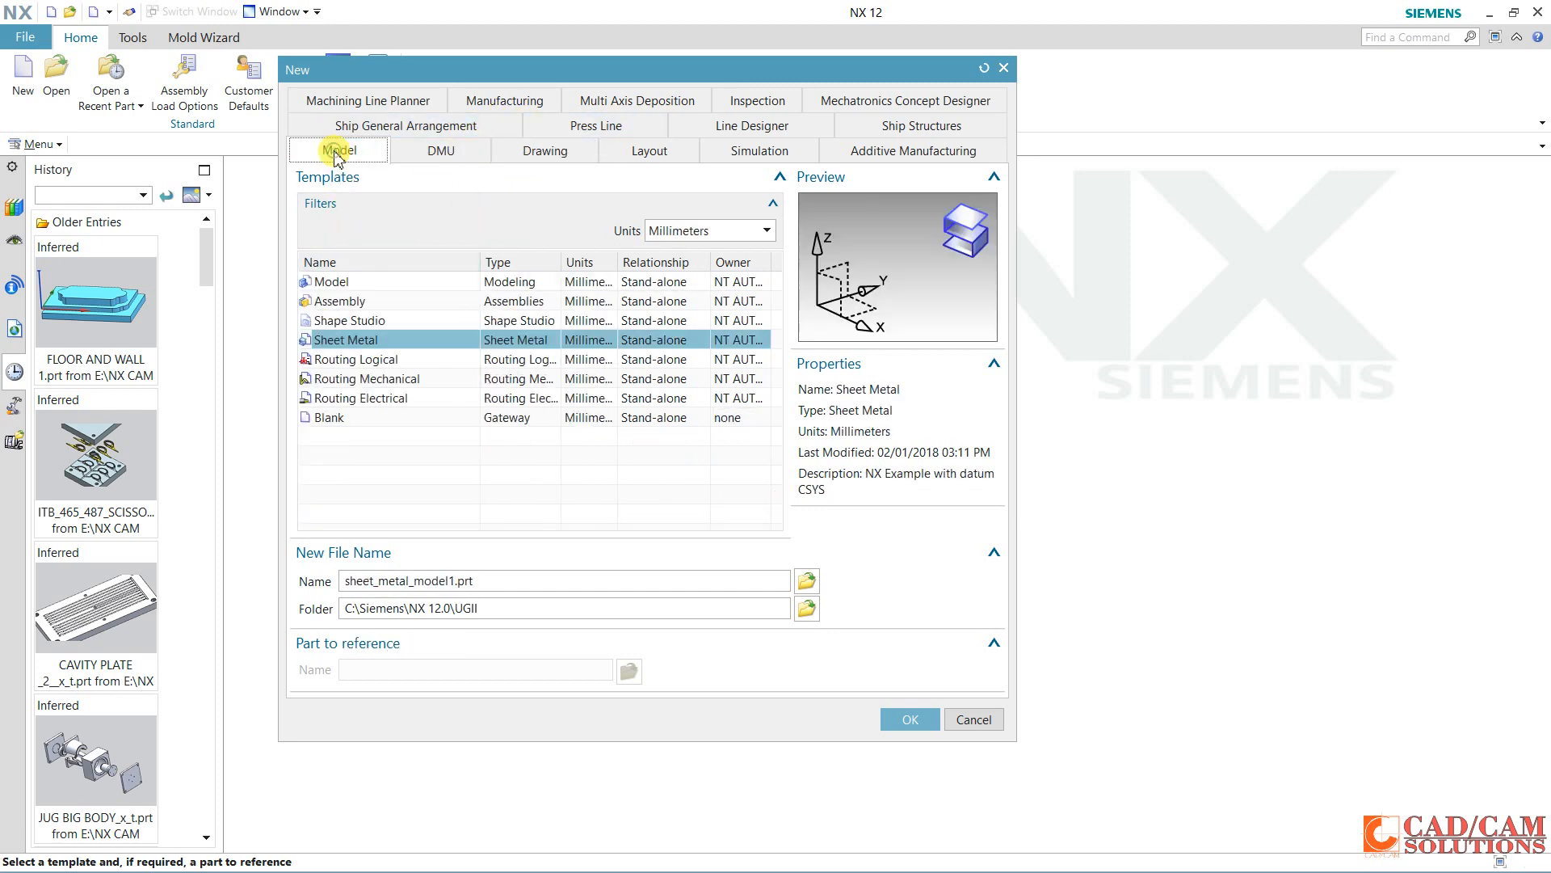
{"action": "left_click", "coordinate": [382, 283]}
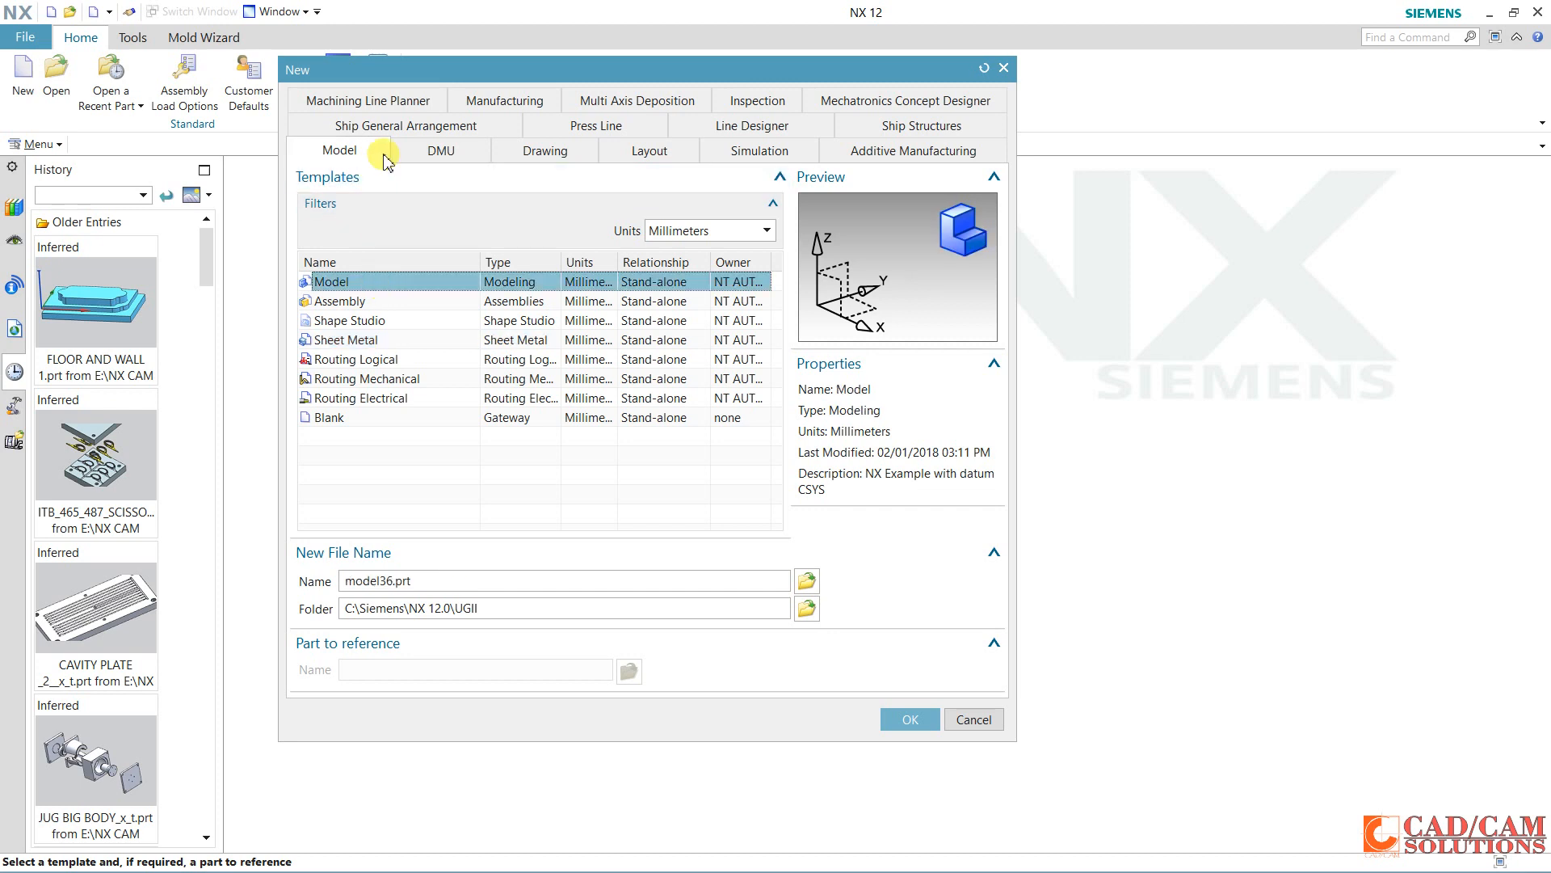
Examine the DMU, Layout, Simulation, Additive Manufacturing, Ship, Machining Line Planner and Inspection template categories for a new file.
{"action": "left_click", "coordinate": [434, 161]}
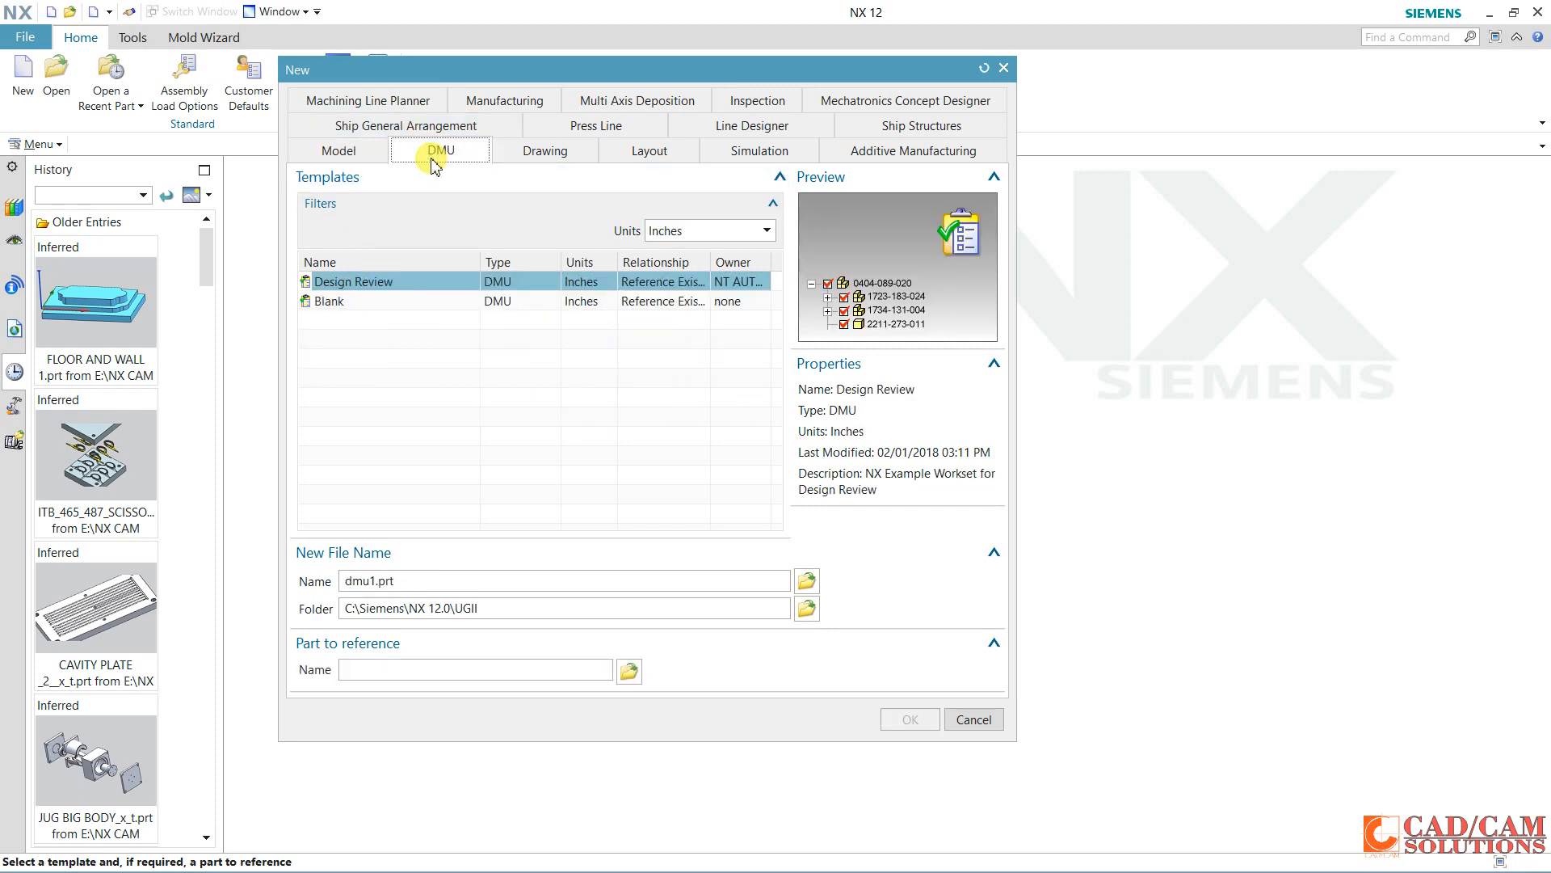
{"action": "left_click", "coordinate": [655, 152]}
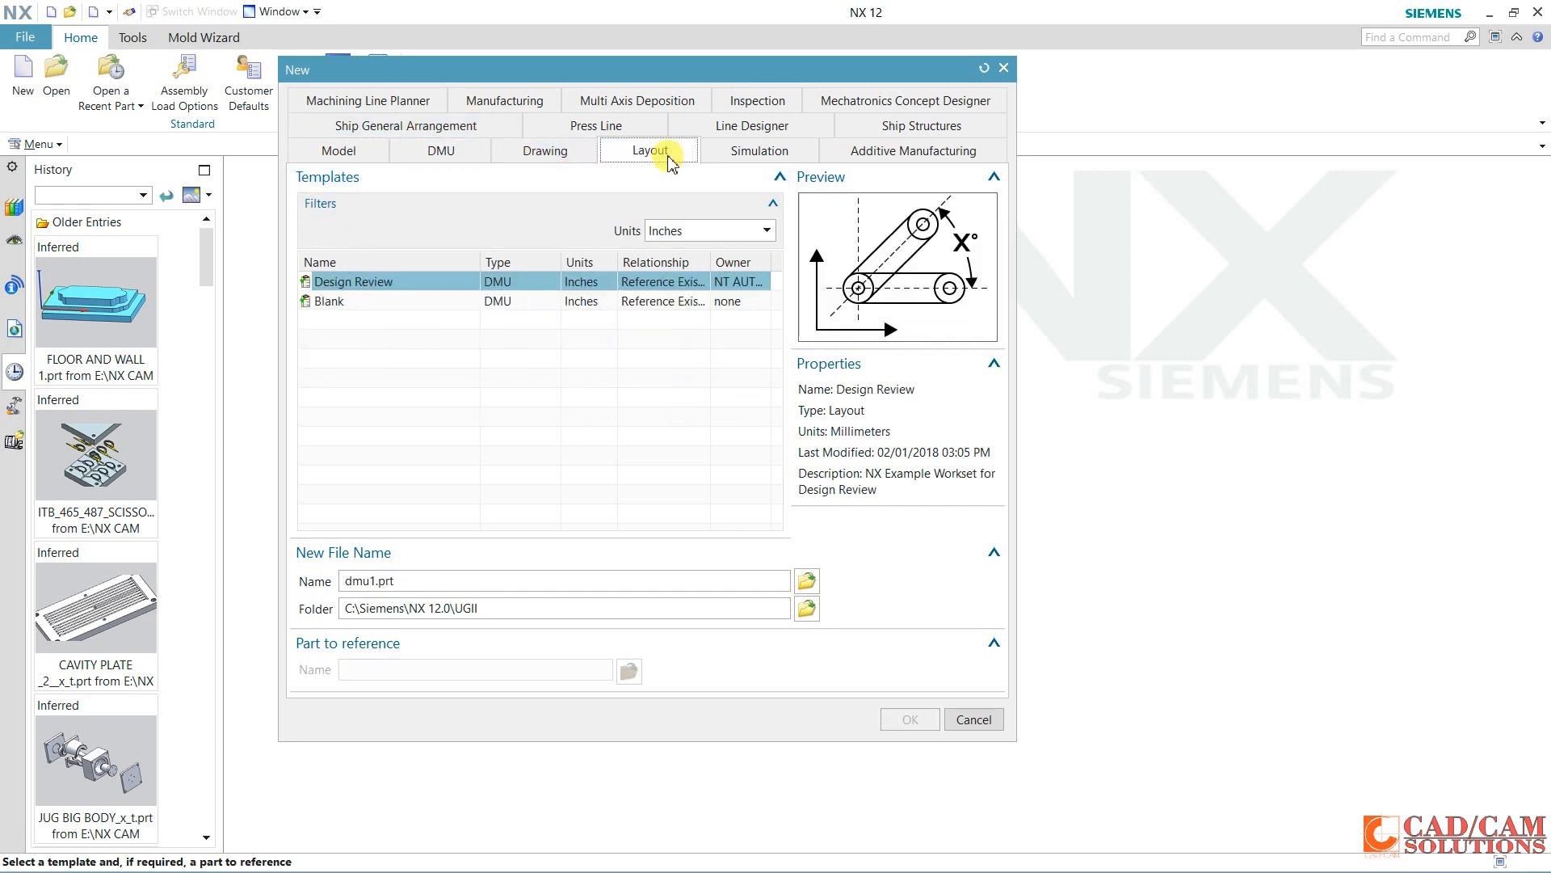
{"action": "left_click", "coordinate": [743, 152]}
{"action": "left_click", "coordinate": [863, 155]}
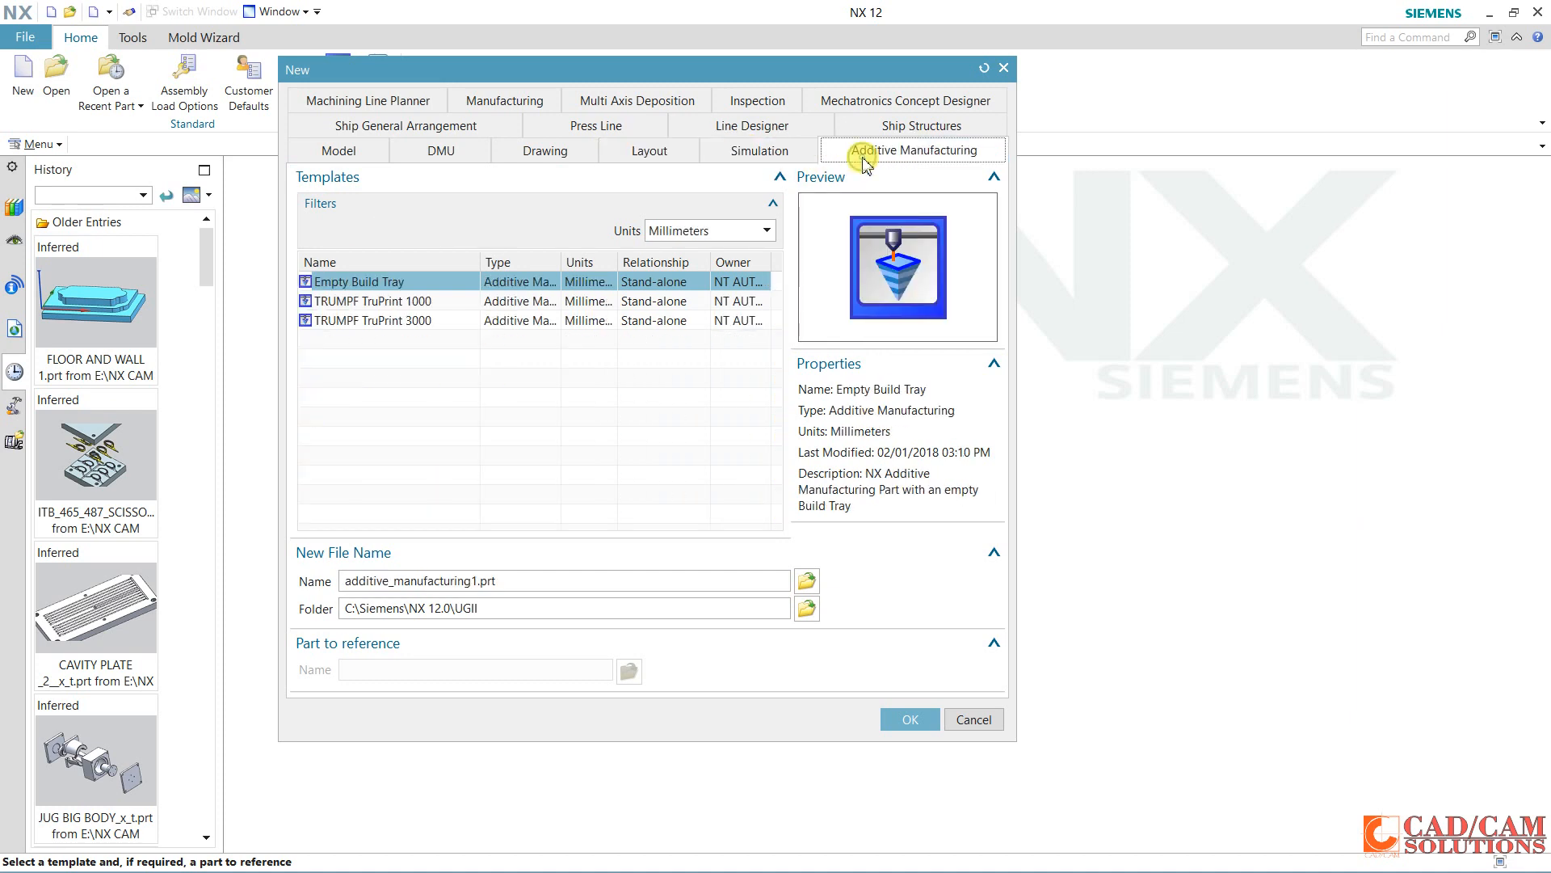
{"action": "left_click", "coordinate": [858, 125]}
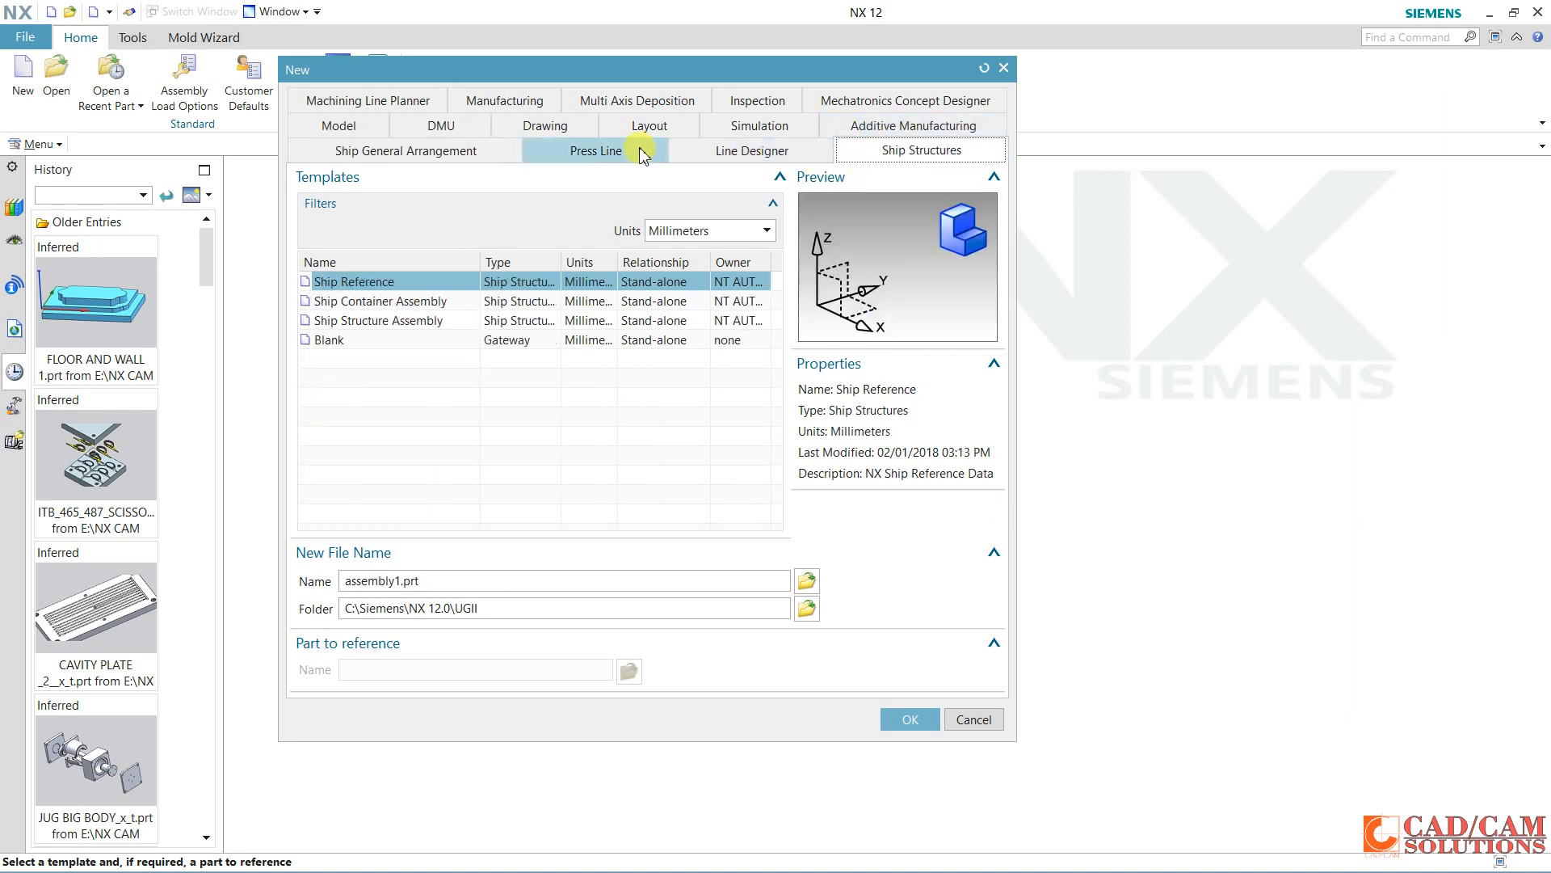
{"action": "left_click", "coordinate": [410, 103]}
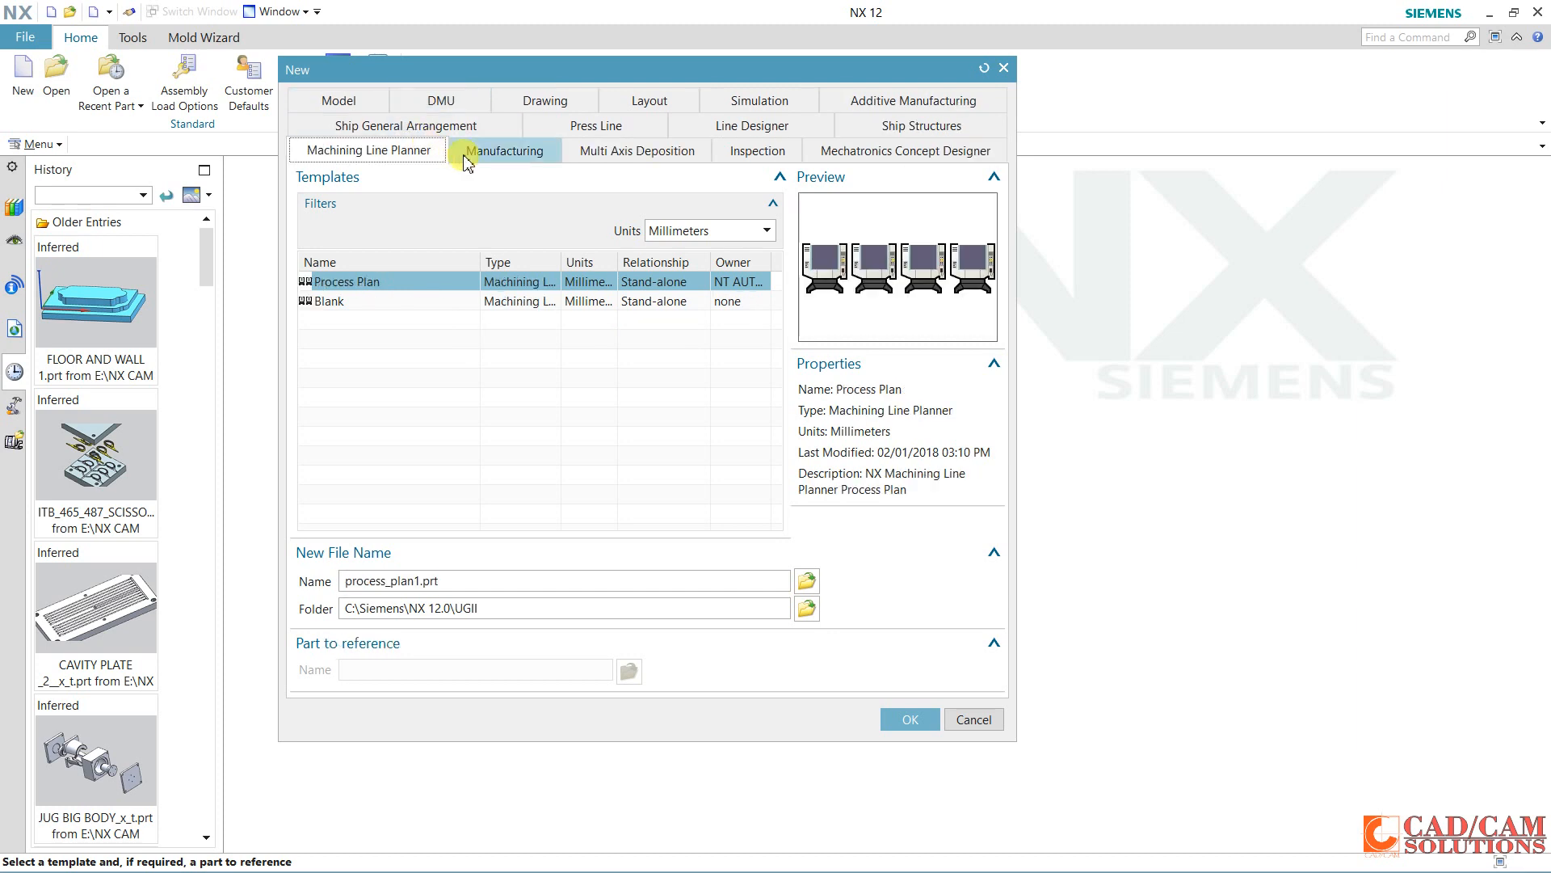
{"action": "left_click", "coordinate": [449, 128]}
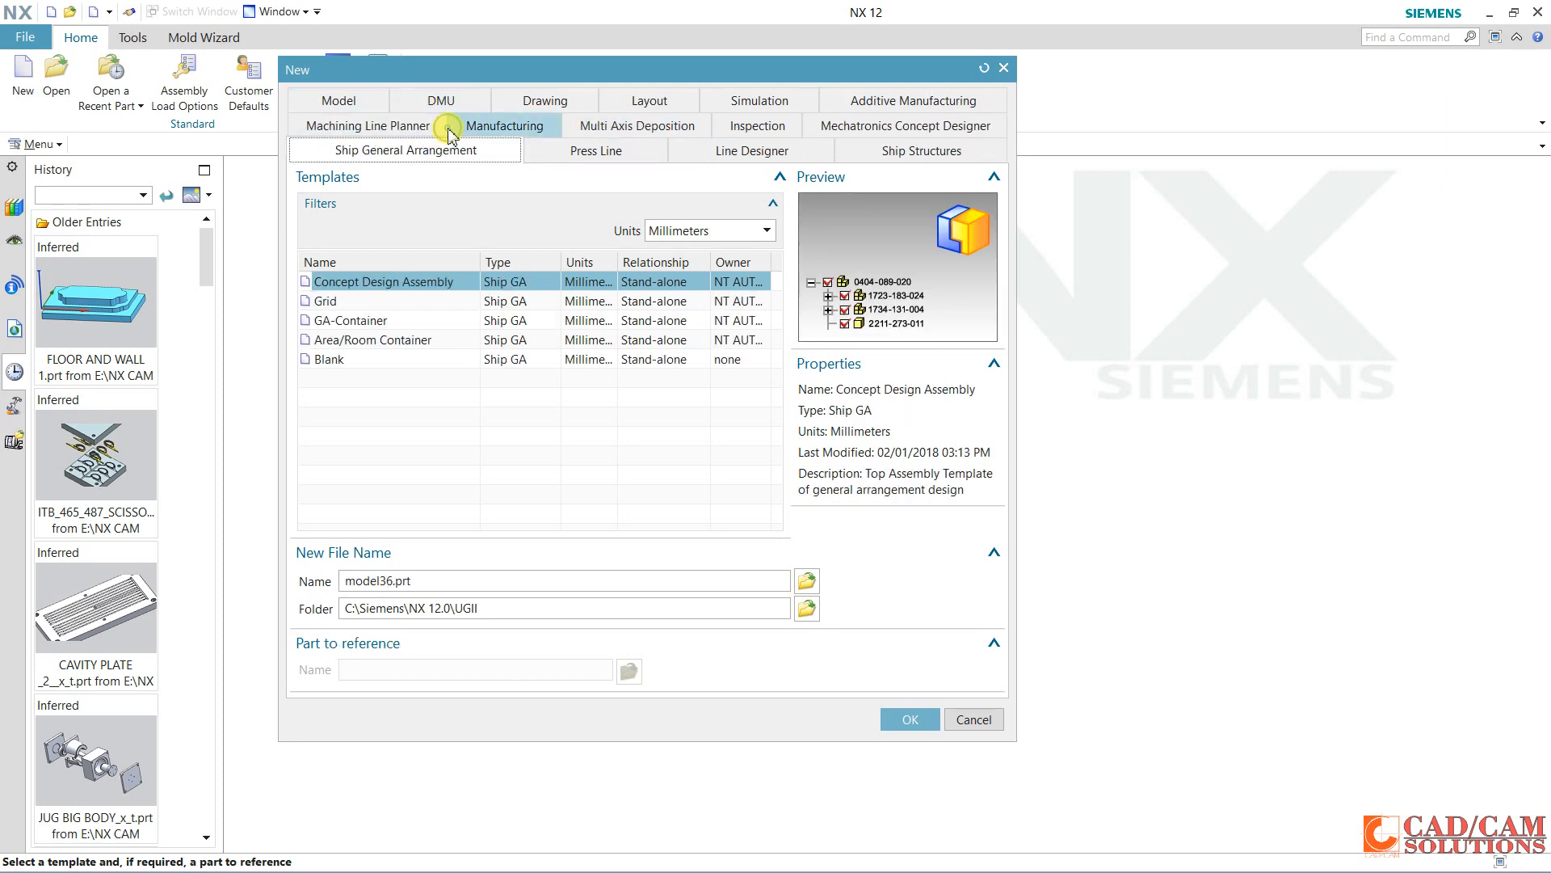
{"action": "left_click", "coordinate": [758, 129]}
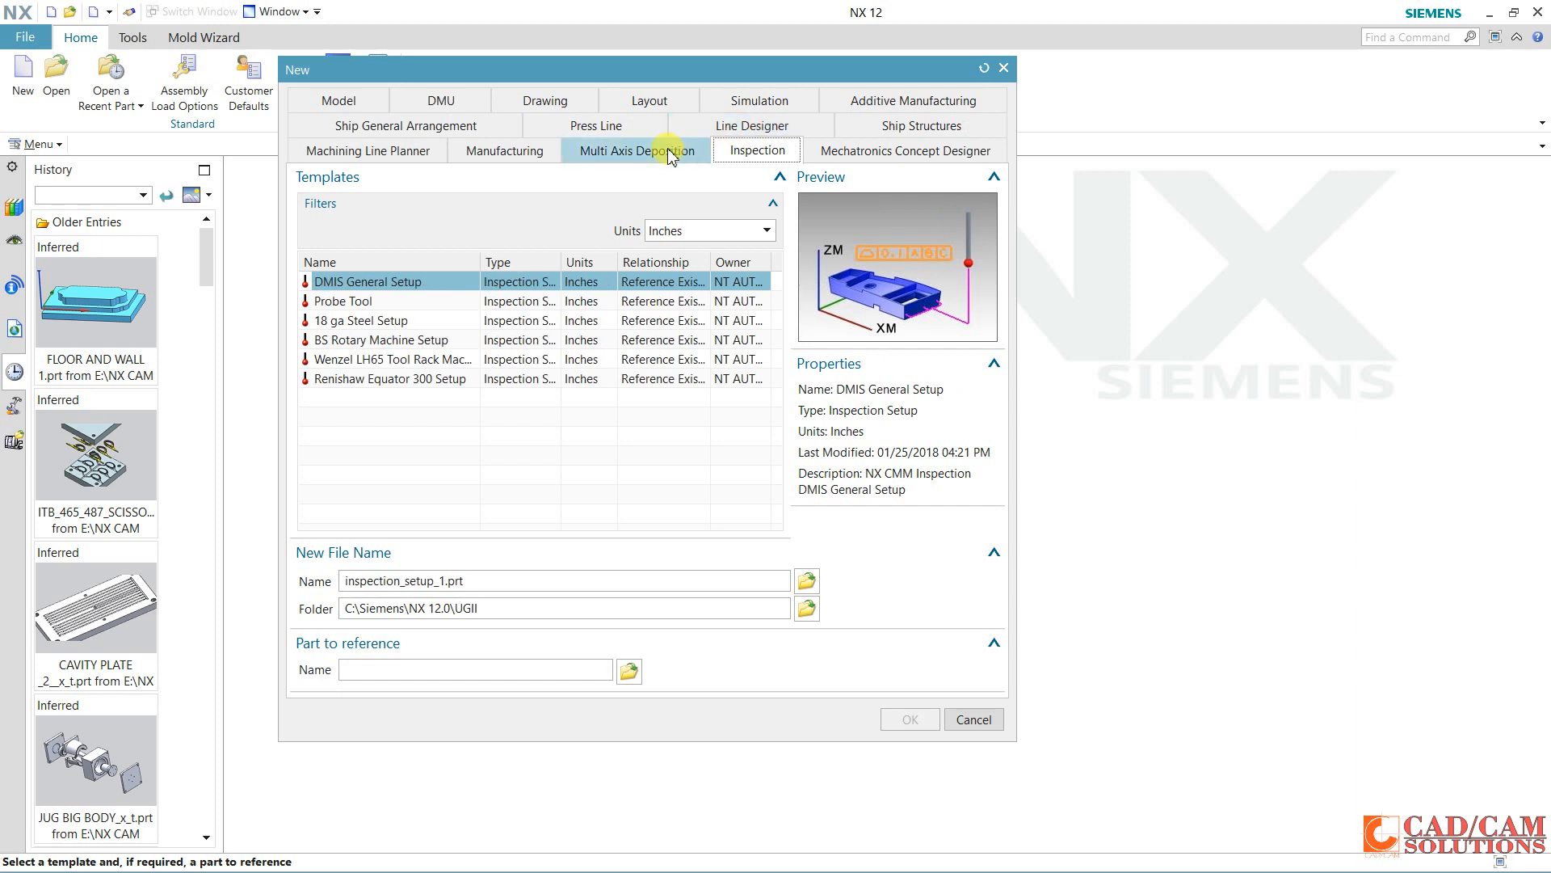
Create a new part from the Model template in millimeters, keeping the proposed file name and folder.
{"action": "left_click", "coordinate": [361, 101]}
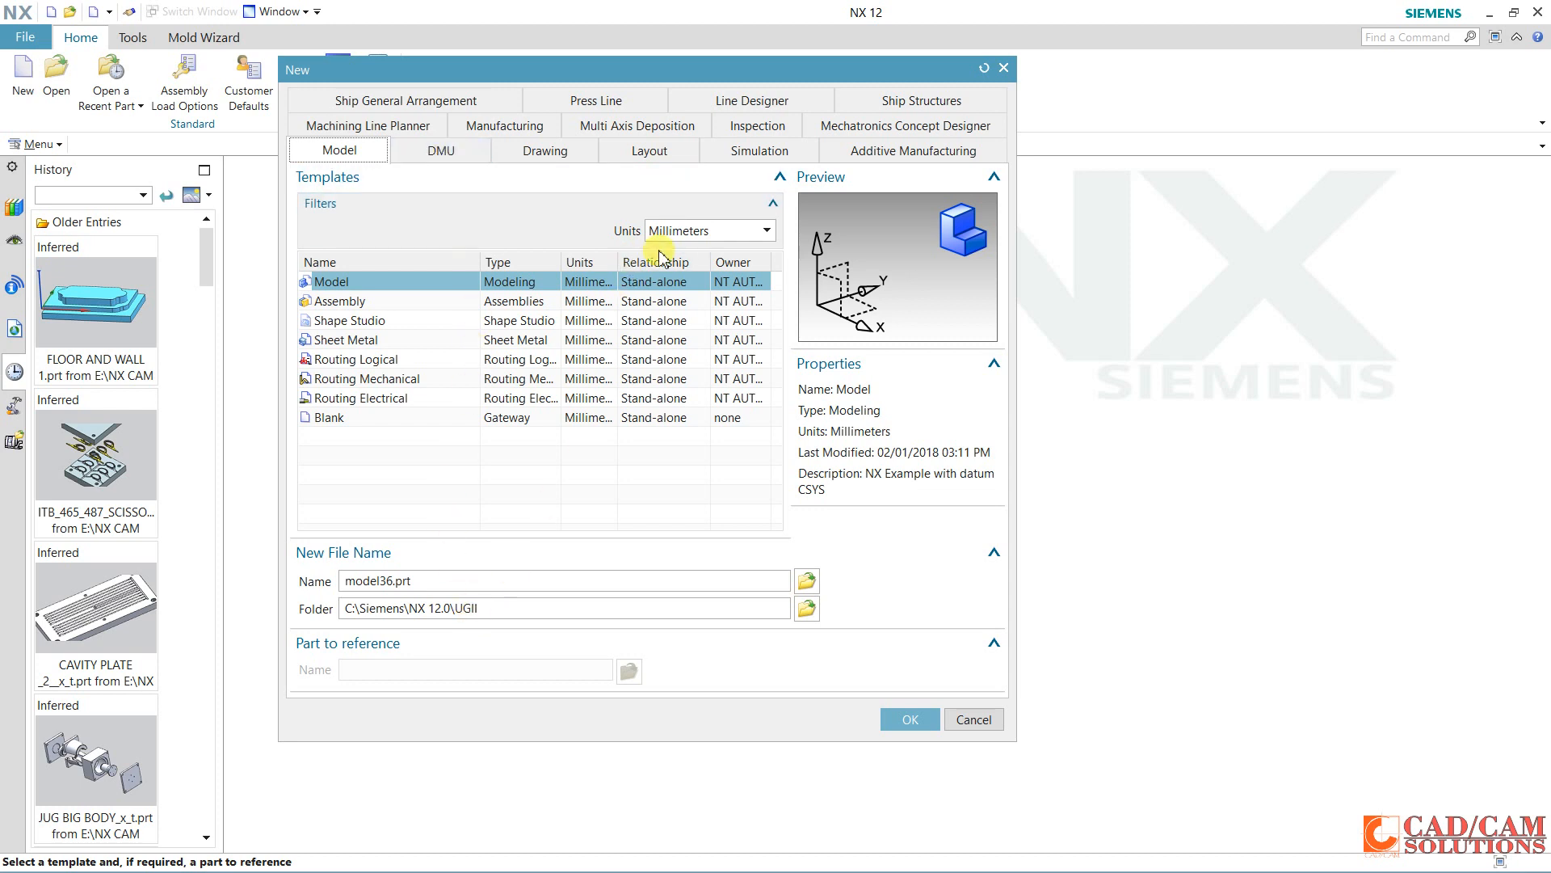
{"action": "left_click", "coordinate": [703, 233]}
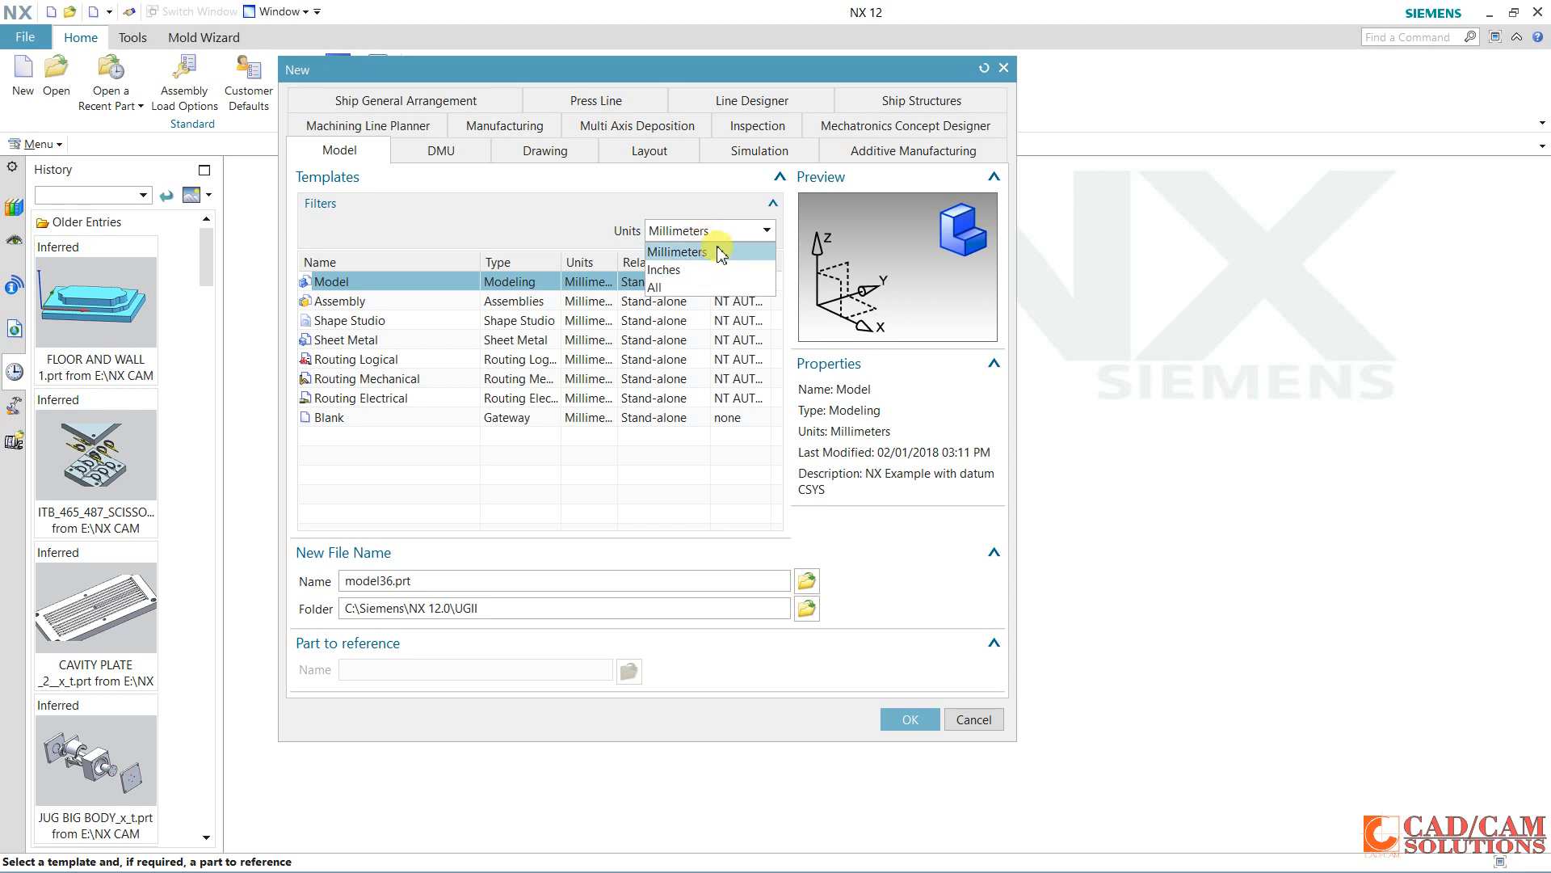
{"action": "left_click", "coordinate": [720, 232]}
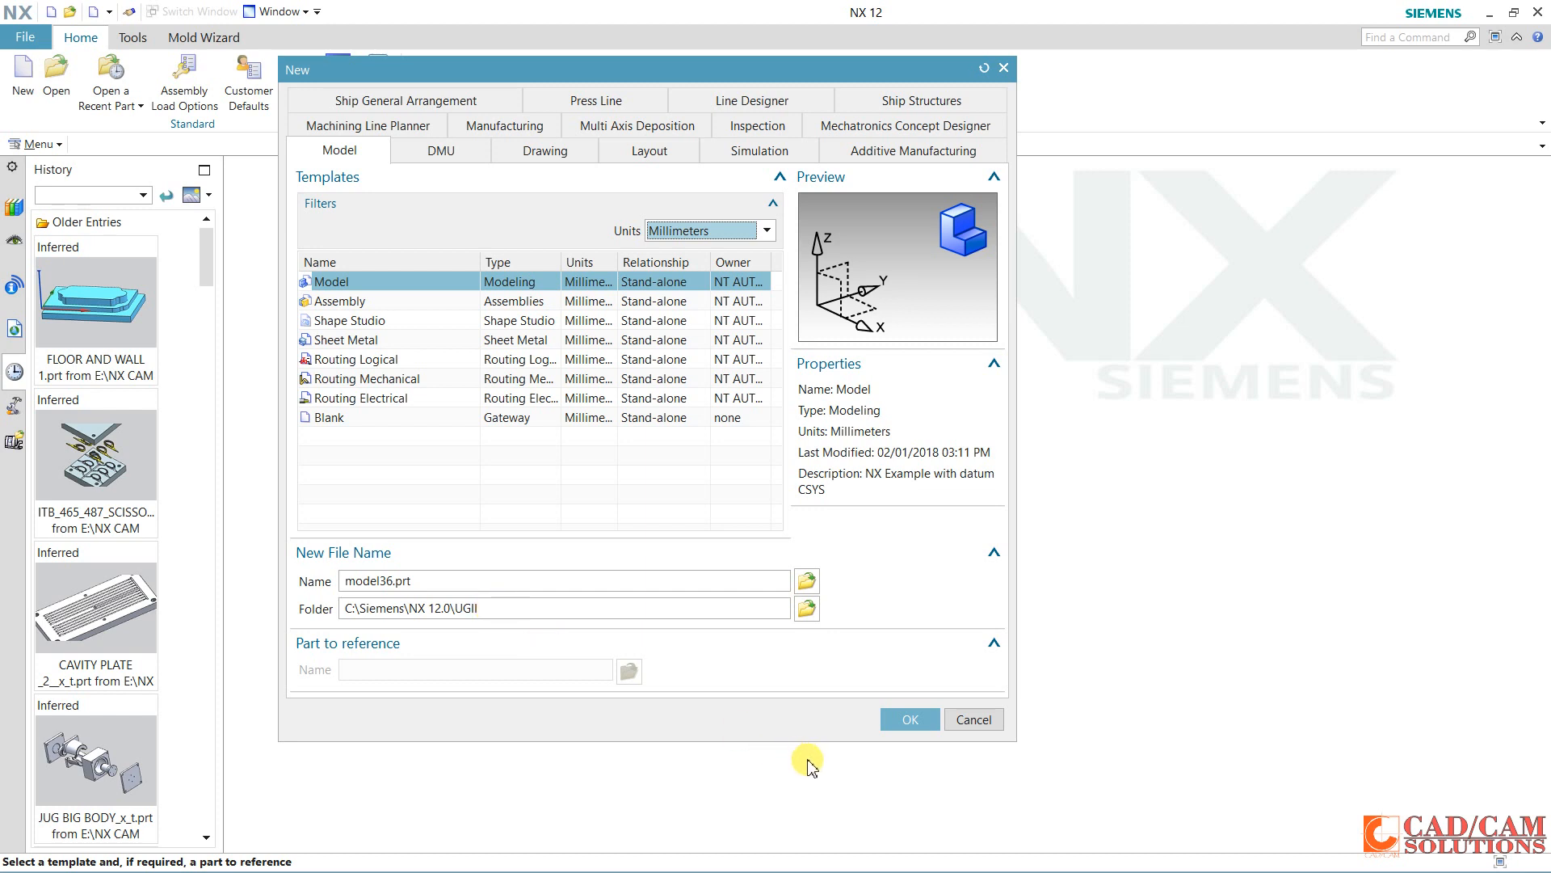
{"action": "left_click", "coordinate": [892, 719]}
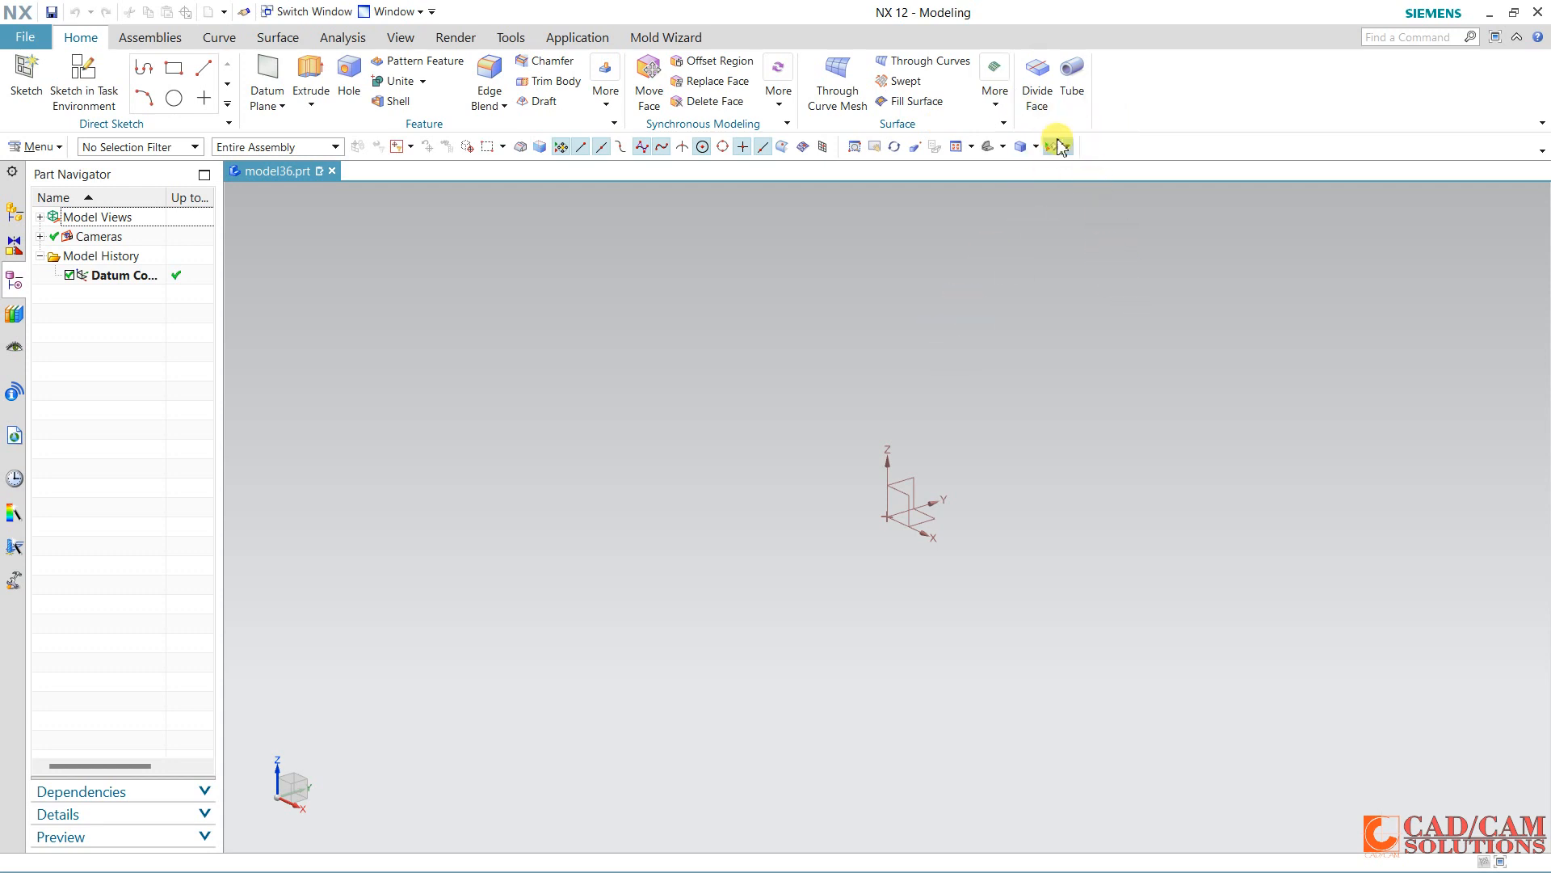
{"action": "left_click", "coordinate": [34, 147]}
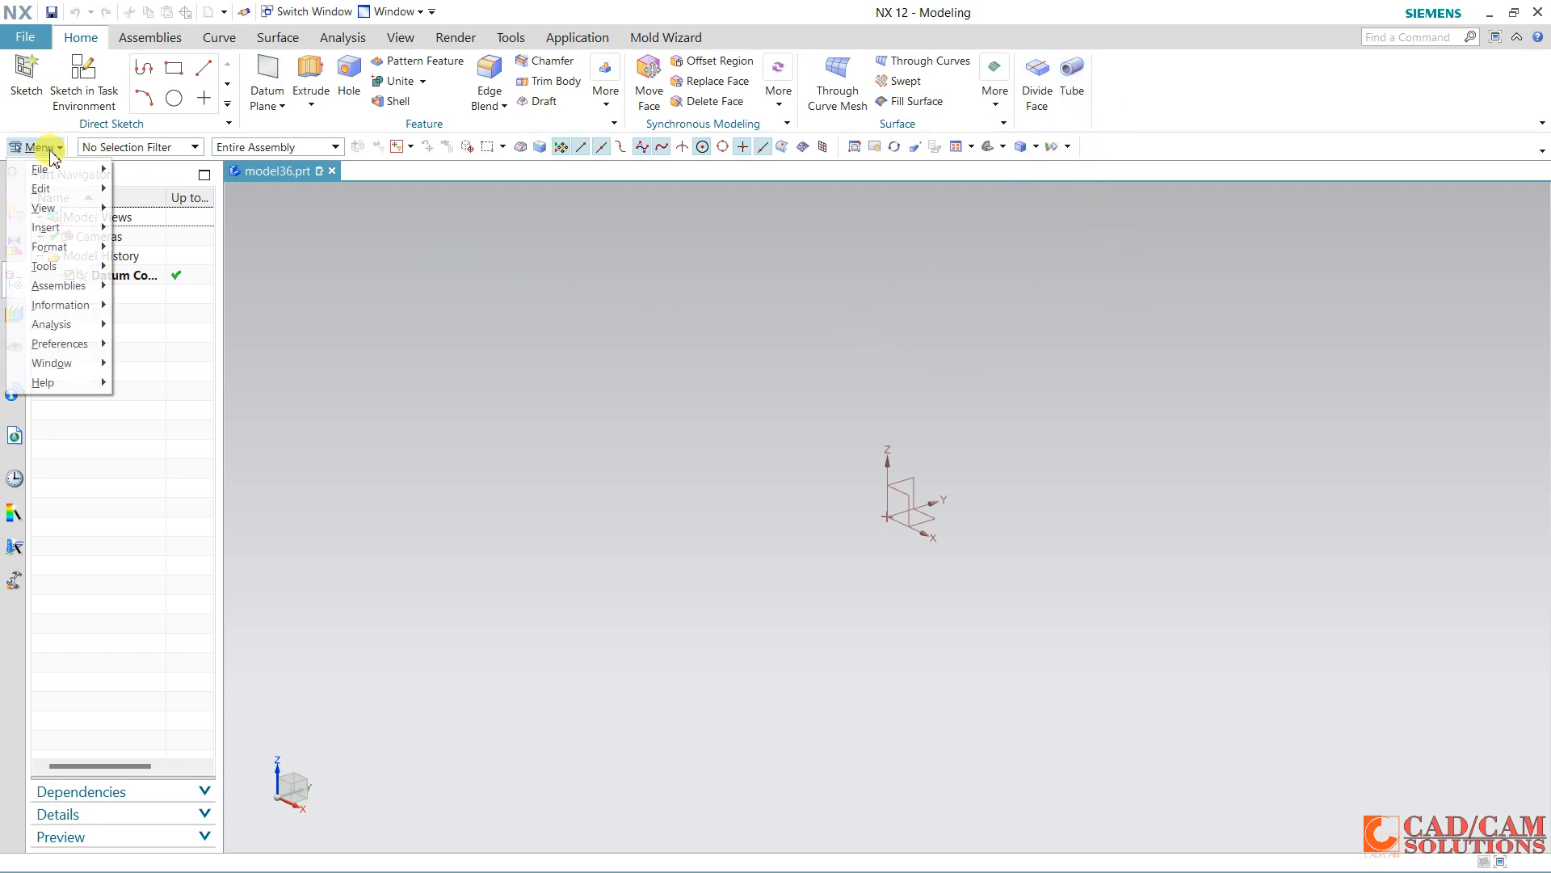
{"action": "mouse_move", "coordinate": [57, 227]}
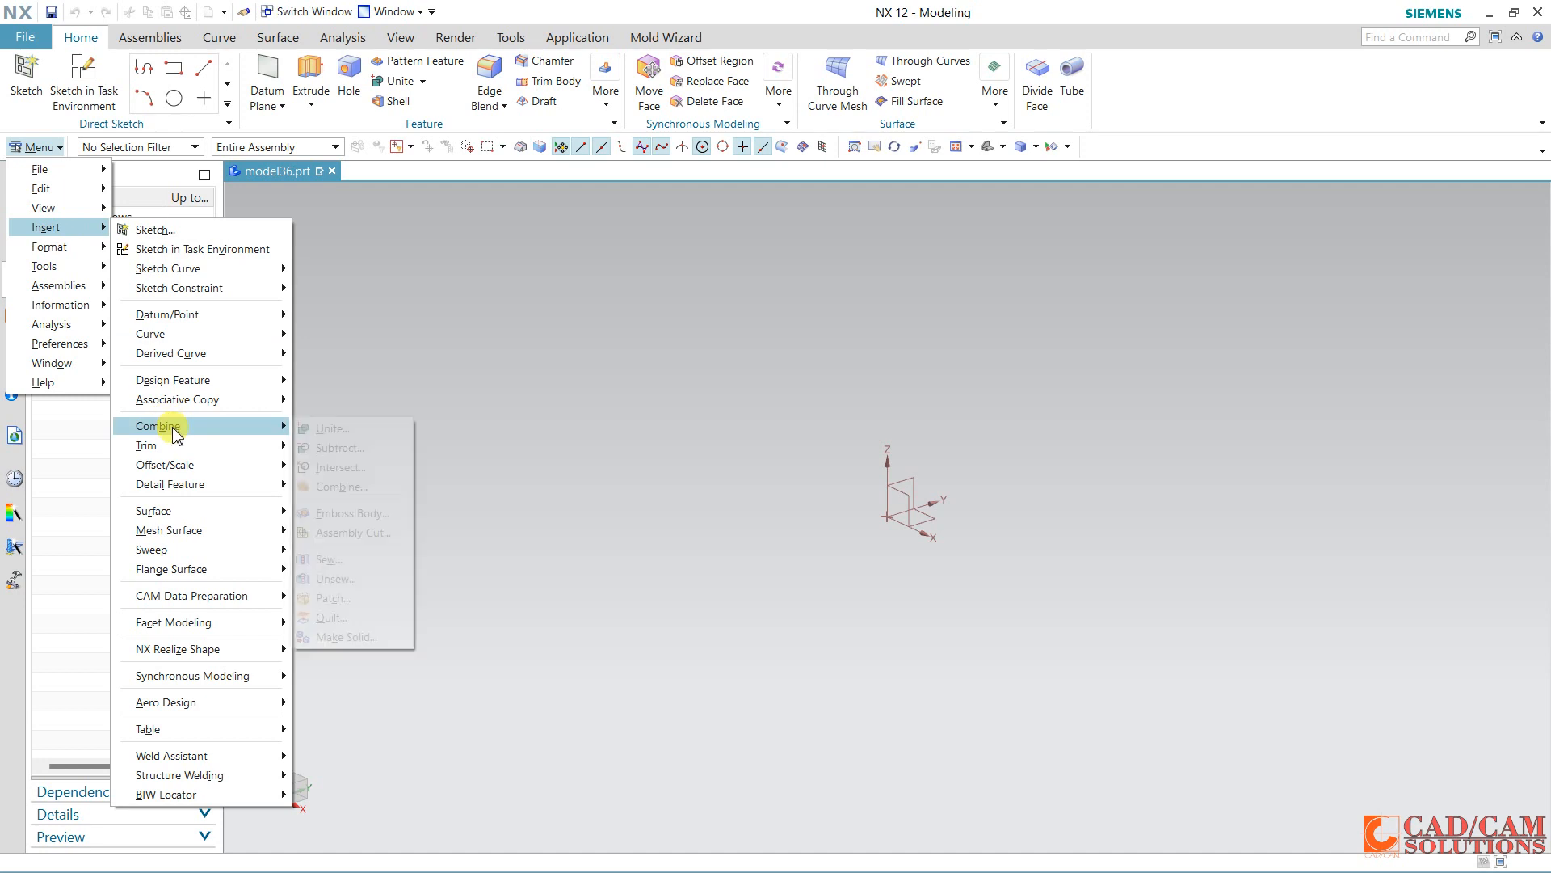
{"action": "left_click", "coordinate": [996, 143]}
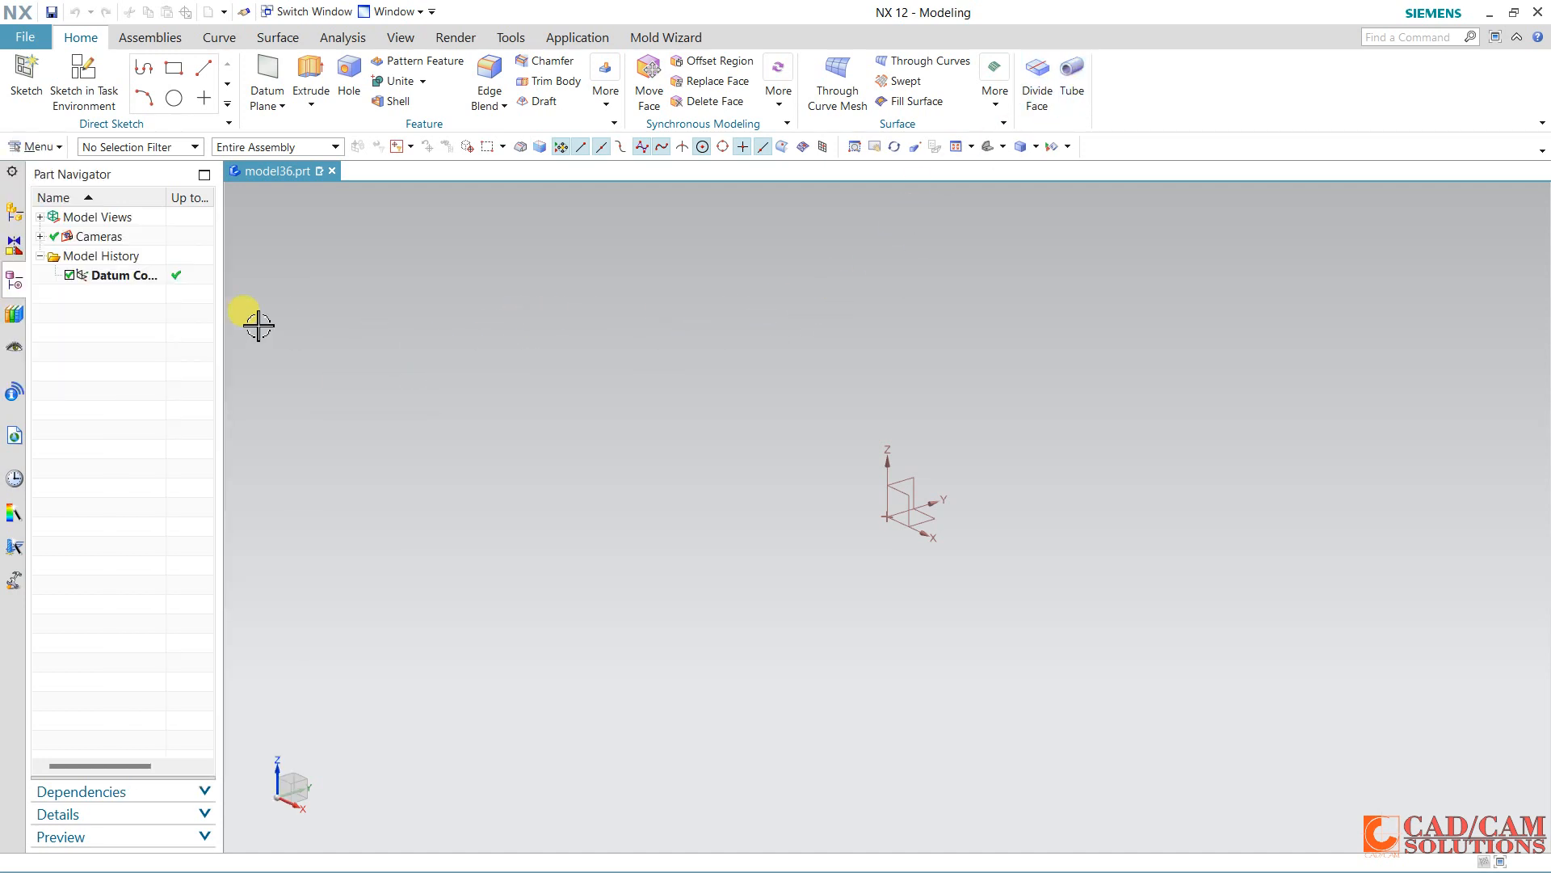
{"action": "left_click", "coordinate": [34, 146]}
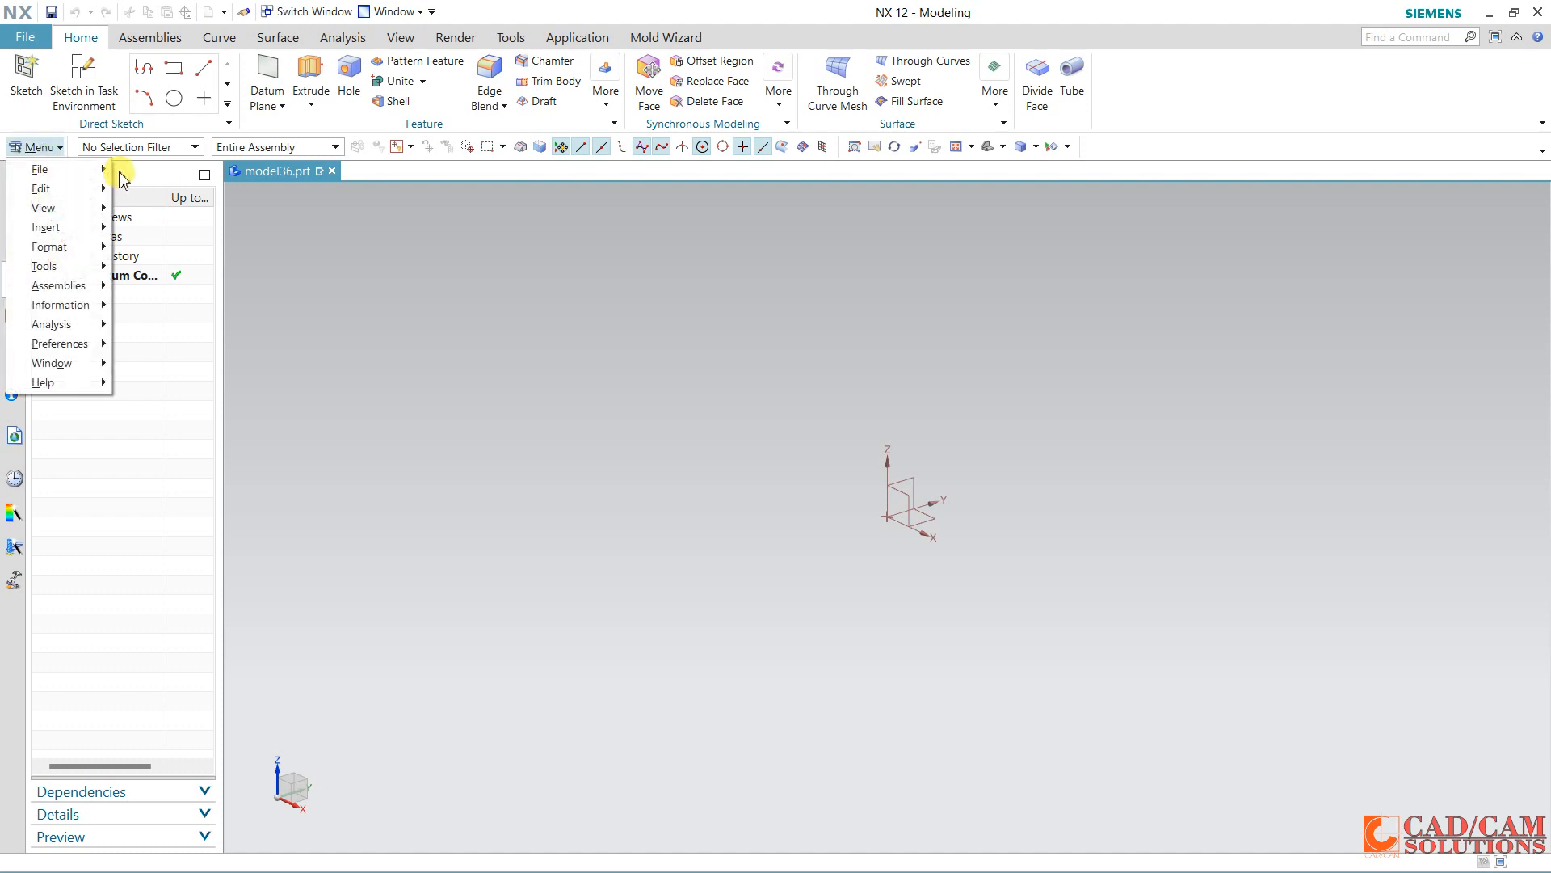
{"action": "left_click", "coordinate": [304, 477]}
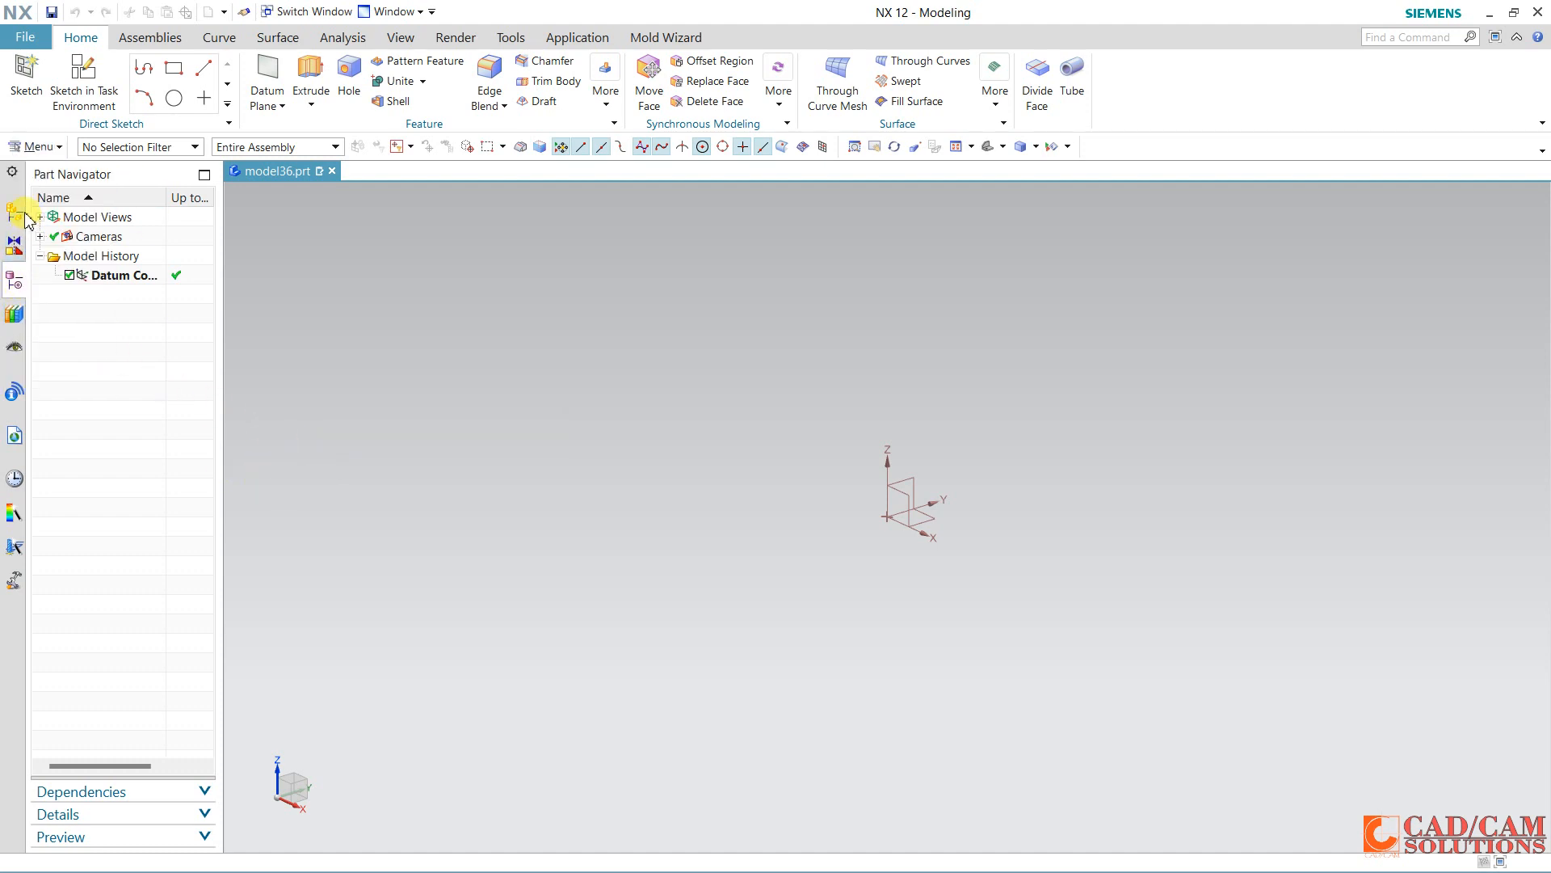
View the Constraint Navigator and Assembly Navigator of the new part, and return to the Part Navigator.
{"action": "left_click", "coordinate": [16, 245]}
{"action": "left_click", "coordinate": [16, 245]}
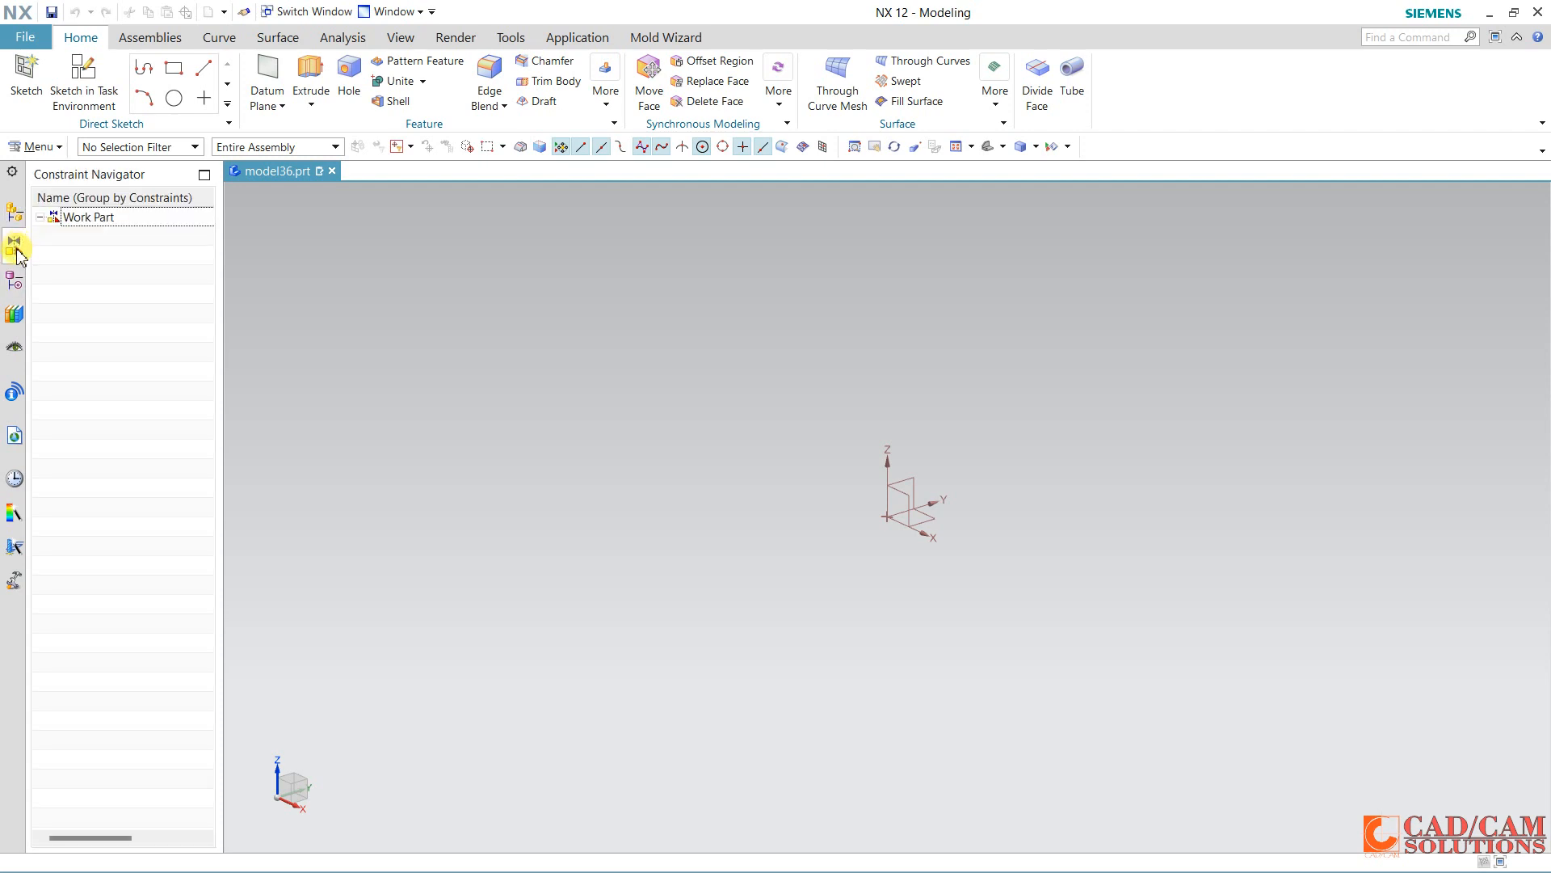
{"action": "left_click", "coordinate": [15, 213]}
{"action": "left_click", "coordinate": [17, 245]}
{"action": "left_click", "coordinate": [17, 281]}
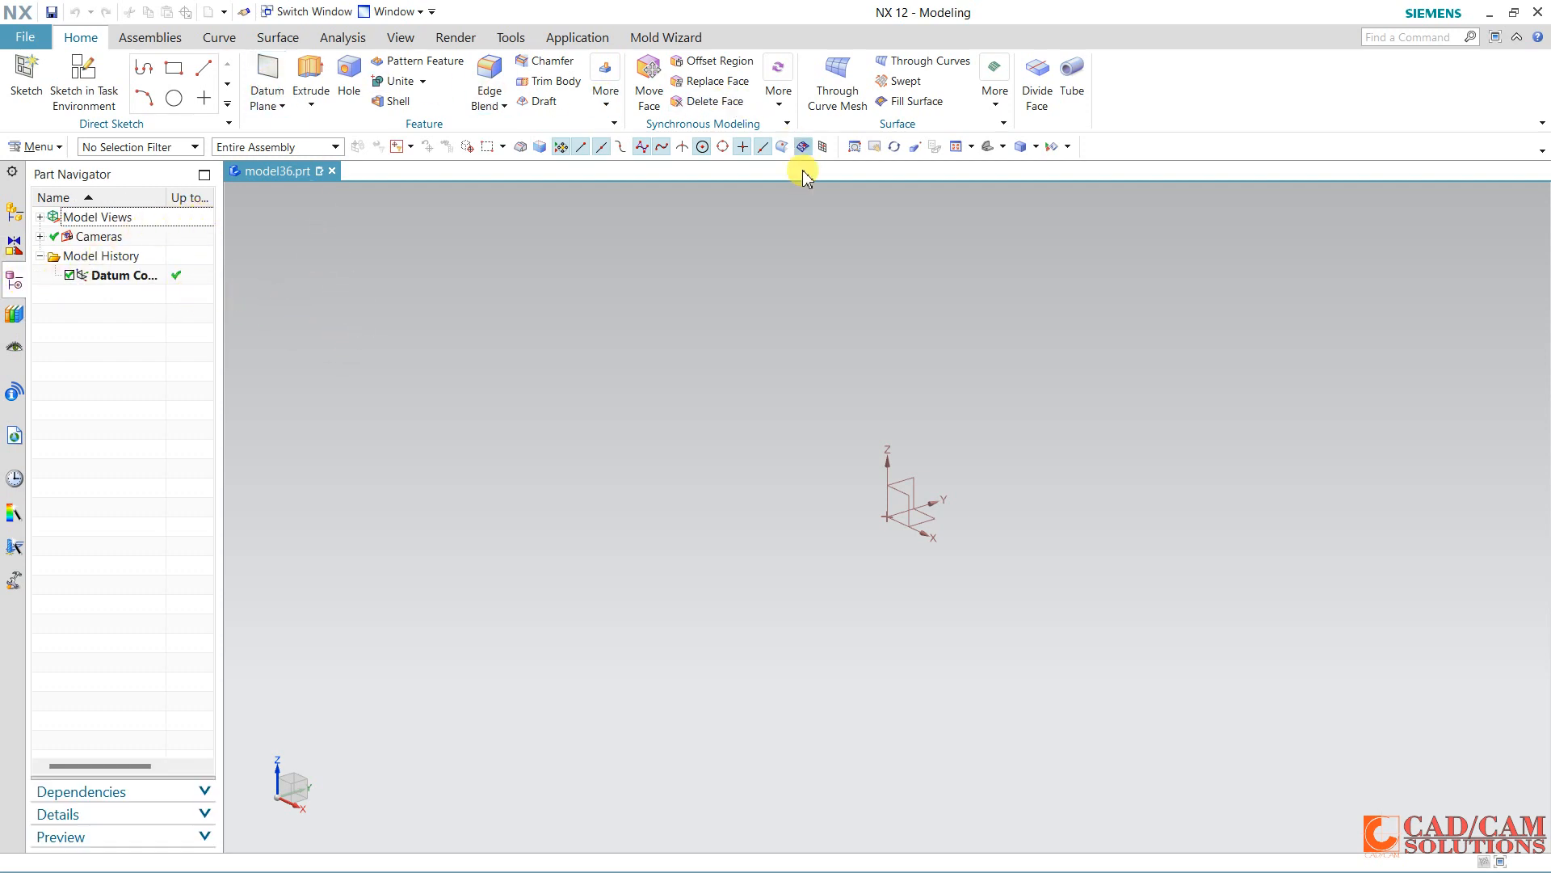
Look over the available assembly, curve, surface and analysis commands in the Modeling environment.
{"action": "left_click", "coordinate": [150, 42]}
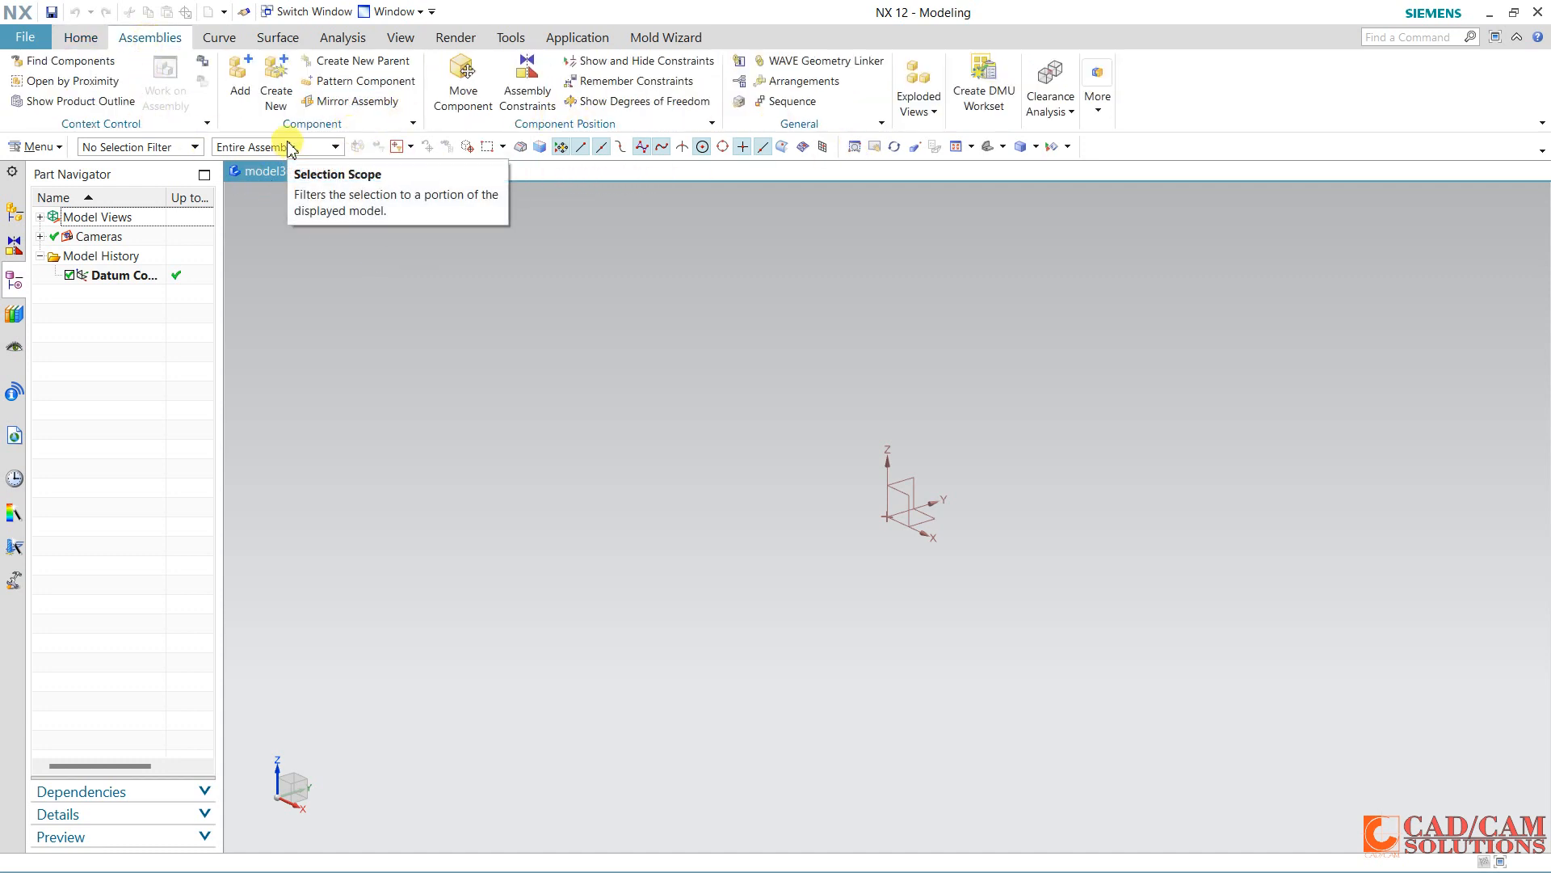
{"action": "left_click", "coordinate": [217, 39]}
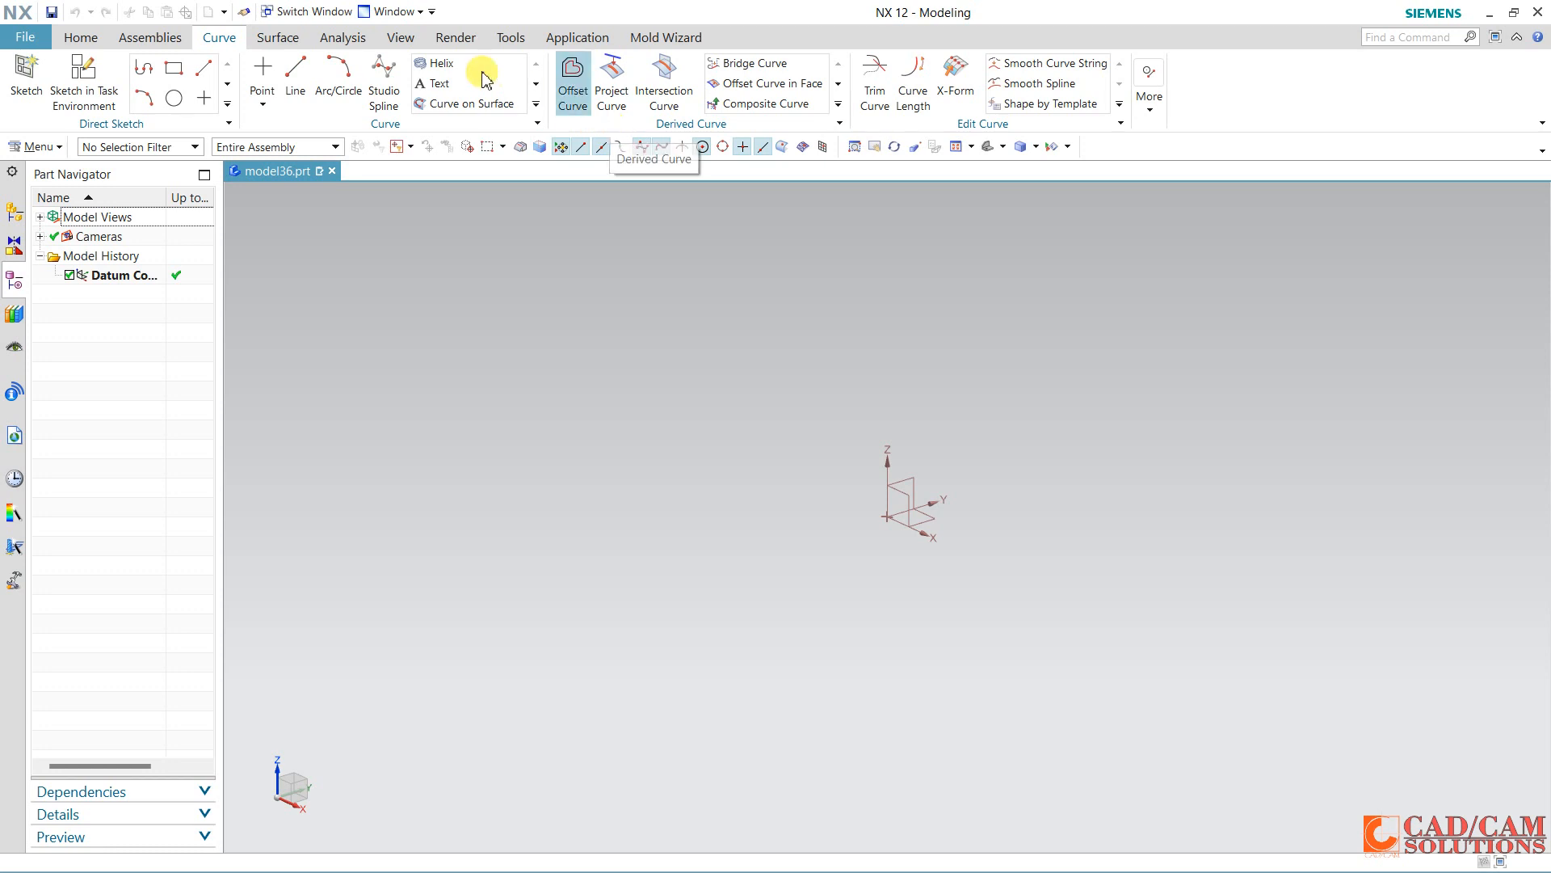
{"action": "left_click", "coordinate": [279, 42]}
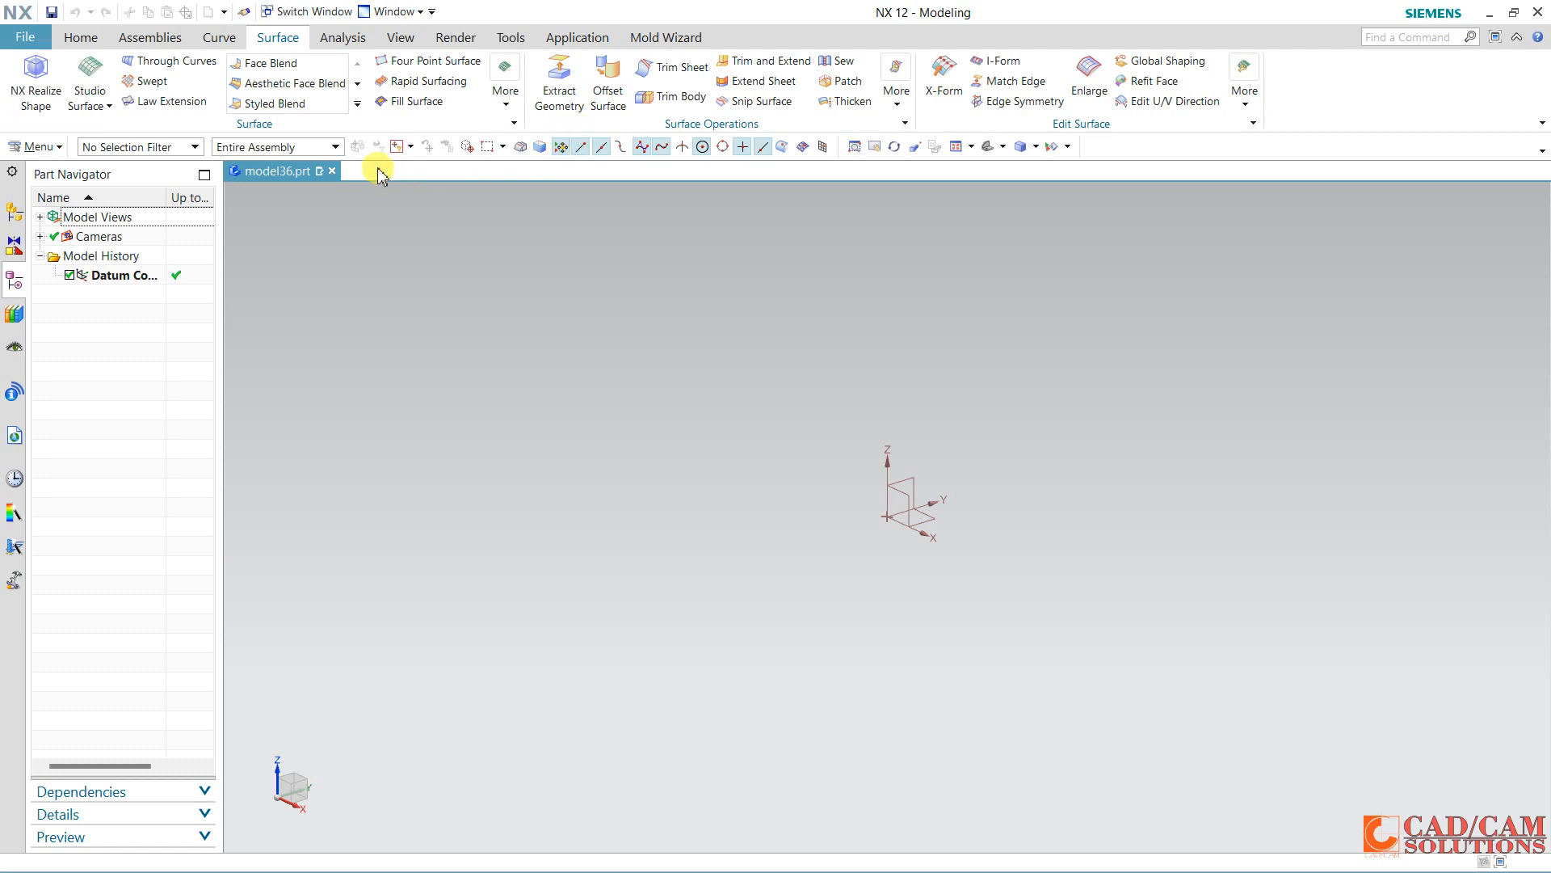
{"action": "left_click", "coordinate": [331, 41]}
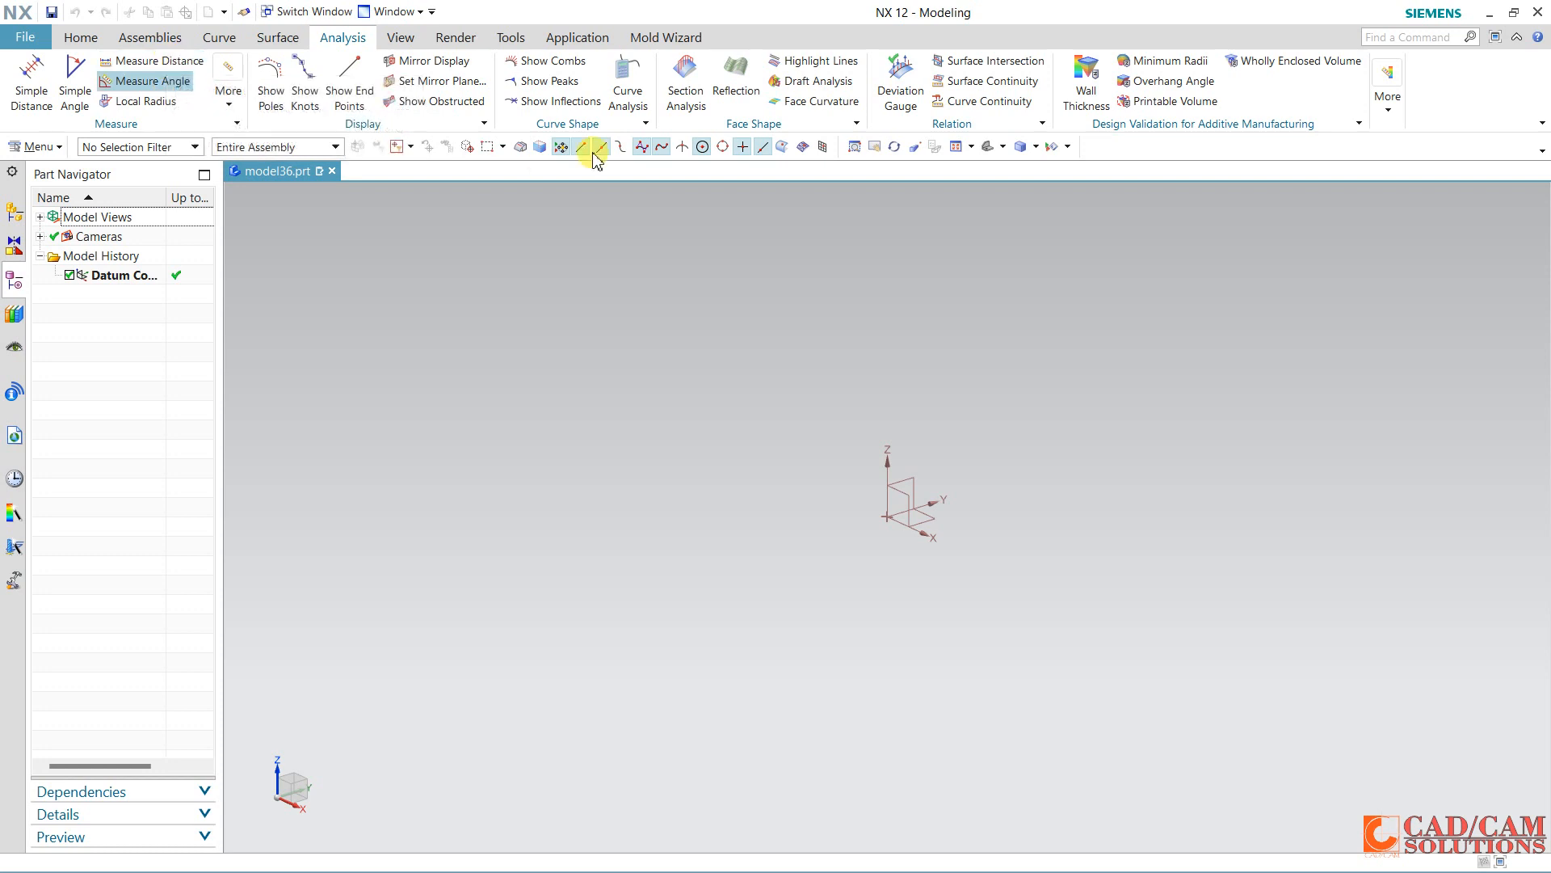
Turn off the Assemblies and Mold applications for the current part.
{"action": "left_click", "coordinate": [611, 38]}
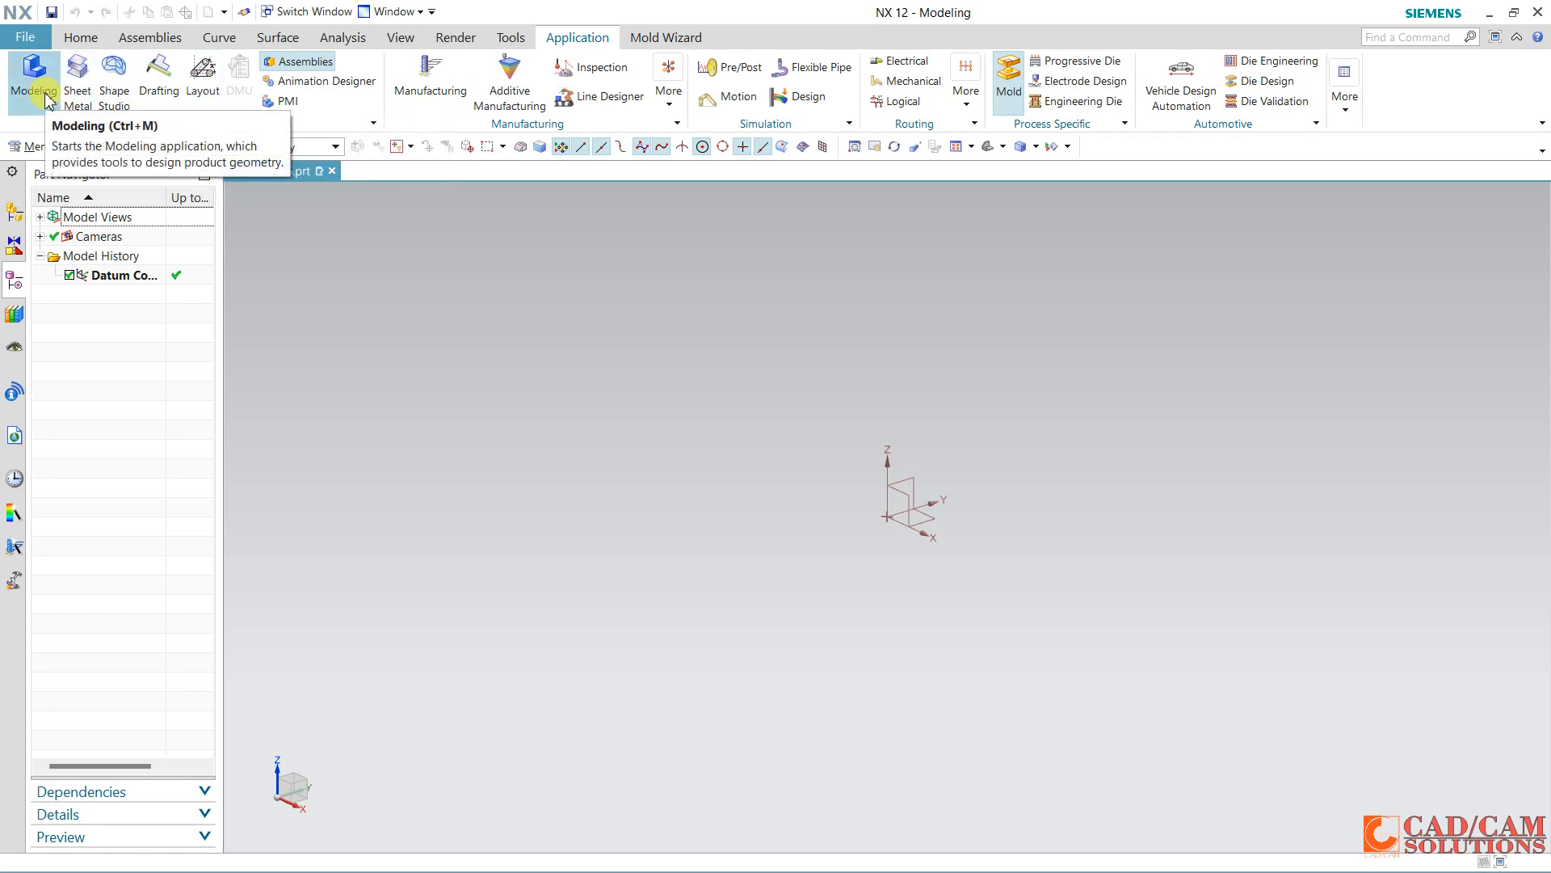
{"action": "left_click", "coordinate": [319, 65]}
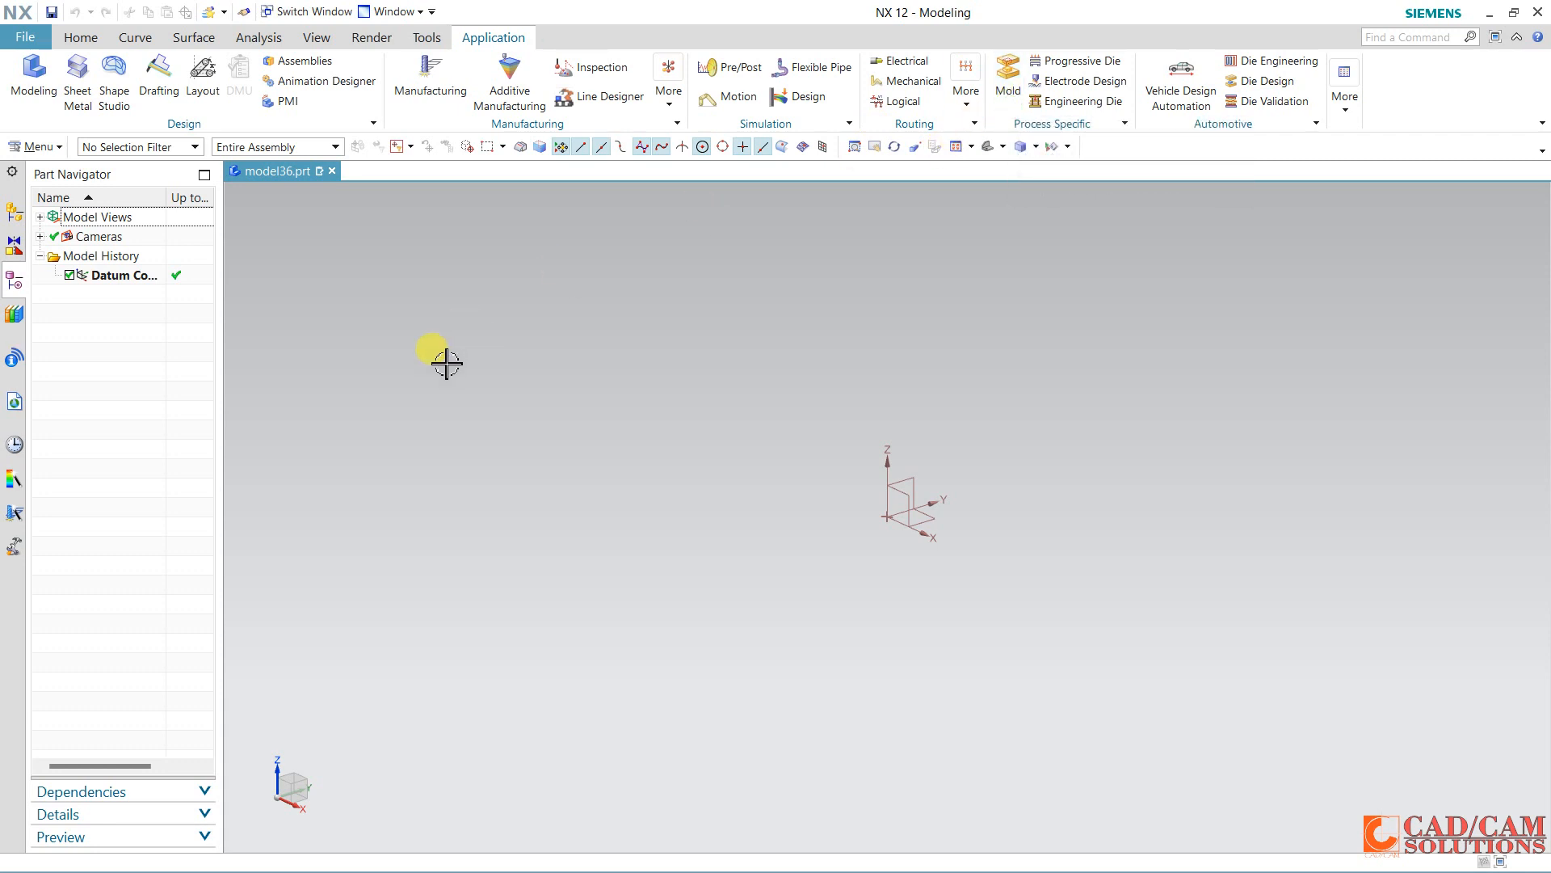
Look over the modeling feature commands, the datum coordinate system in the part and the available datum types.
{"action": "left_click", "coordinate": [80, 38]}
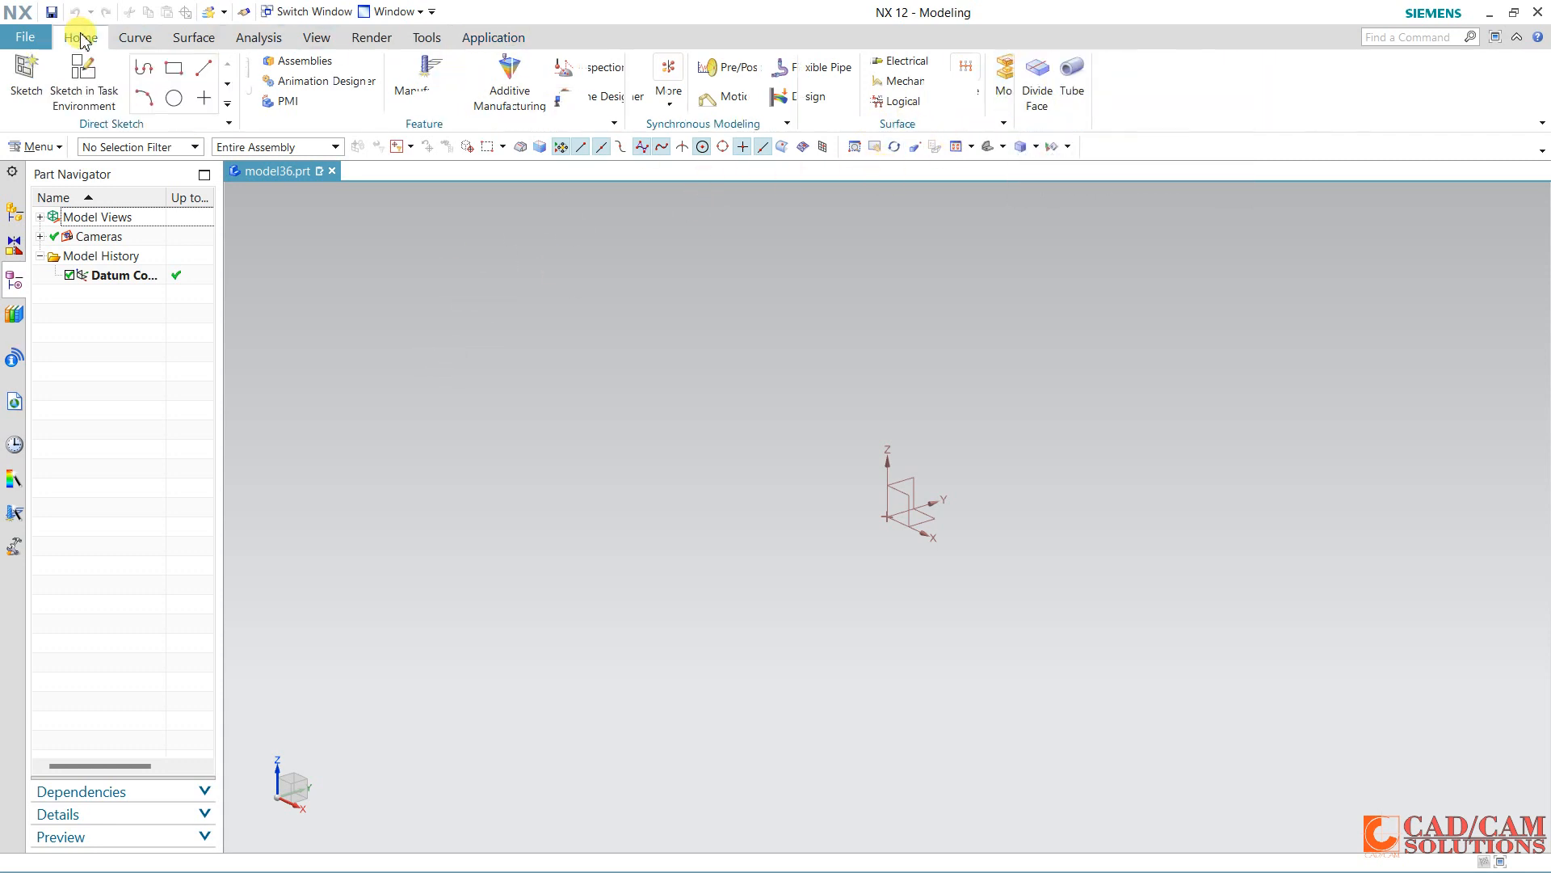
{"action": "left_click", "coordinate": [907, 509]}
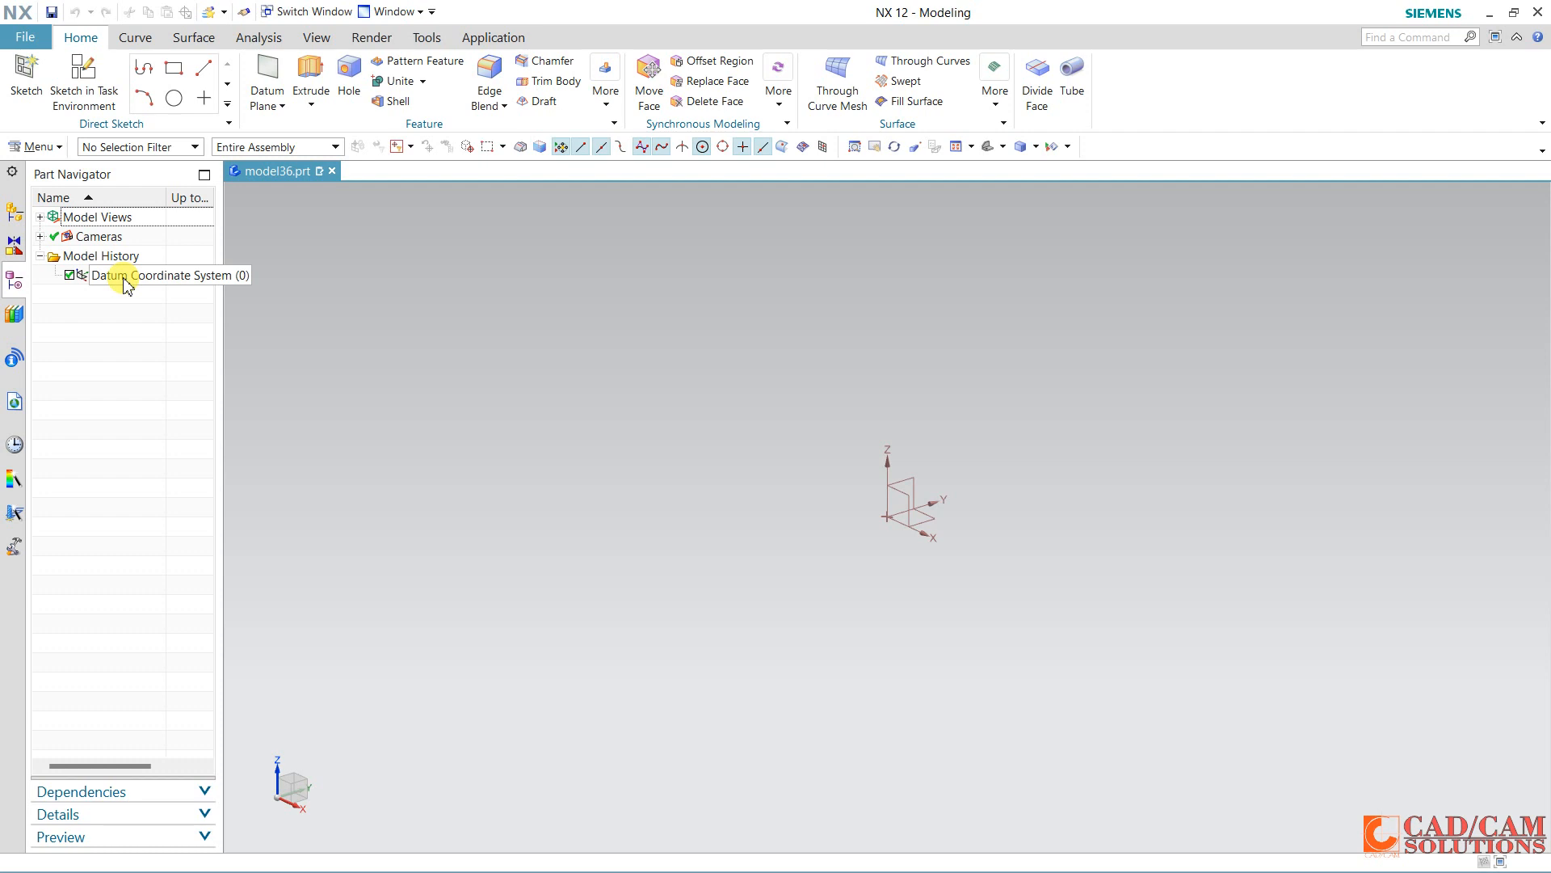
{"action": "left_click", "coordinate": [277, 106]}
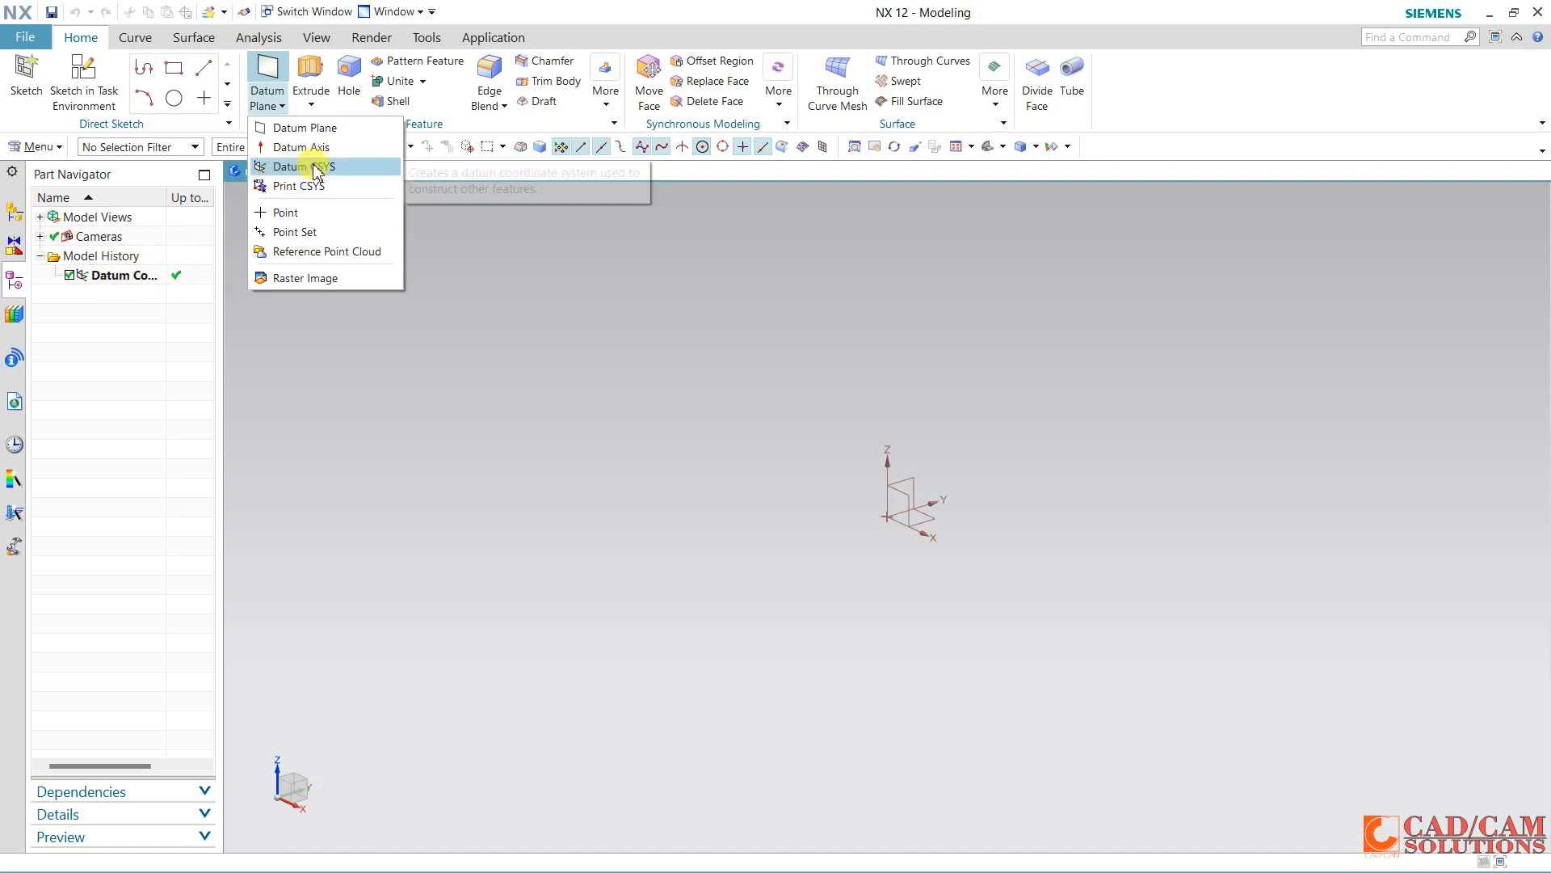
{"action": "left_click", "coordinate": [103, 324]}
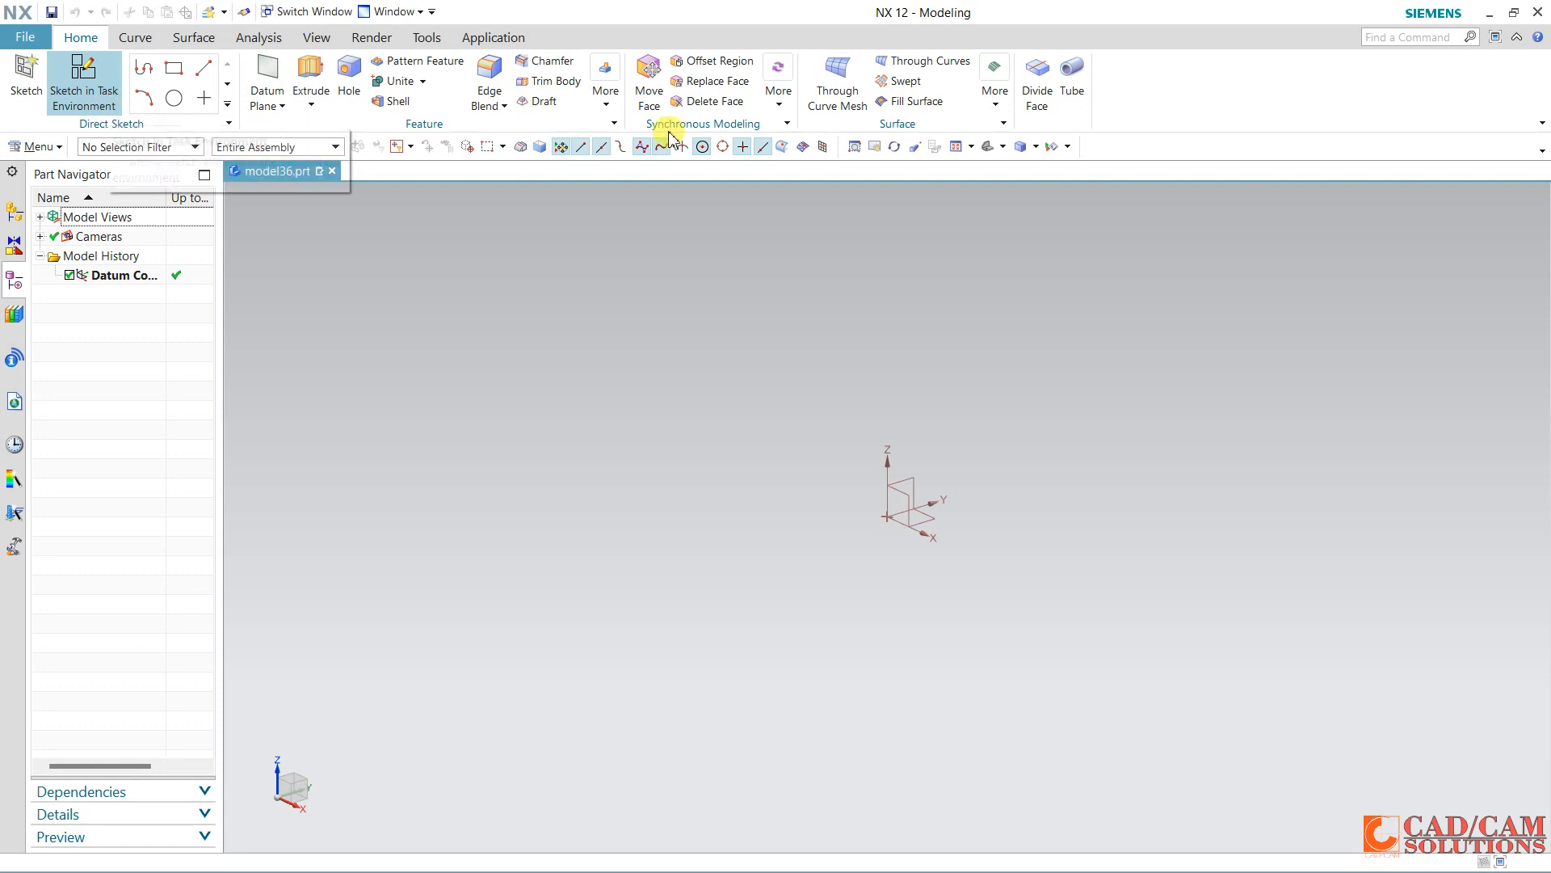
Customize the ribbon by searching the commands for "sketch" and adding Sketch in Task Environment after the Tube command.
{"action": "right_click", "coordinate": [1162, 107]}
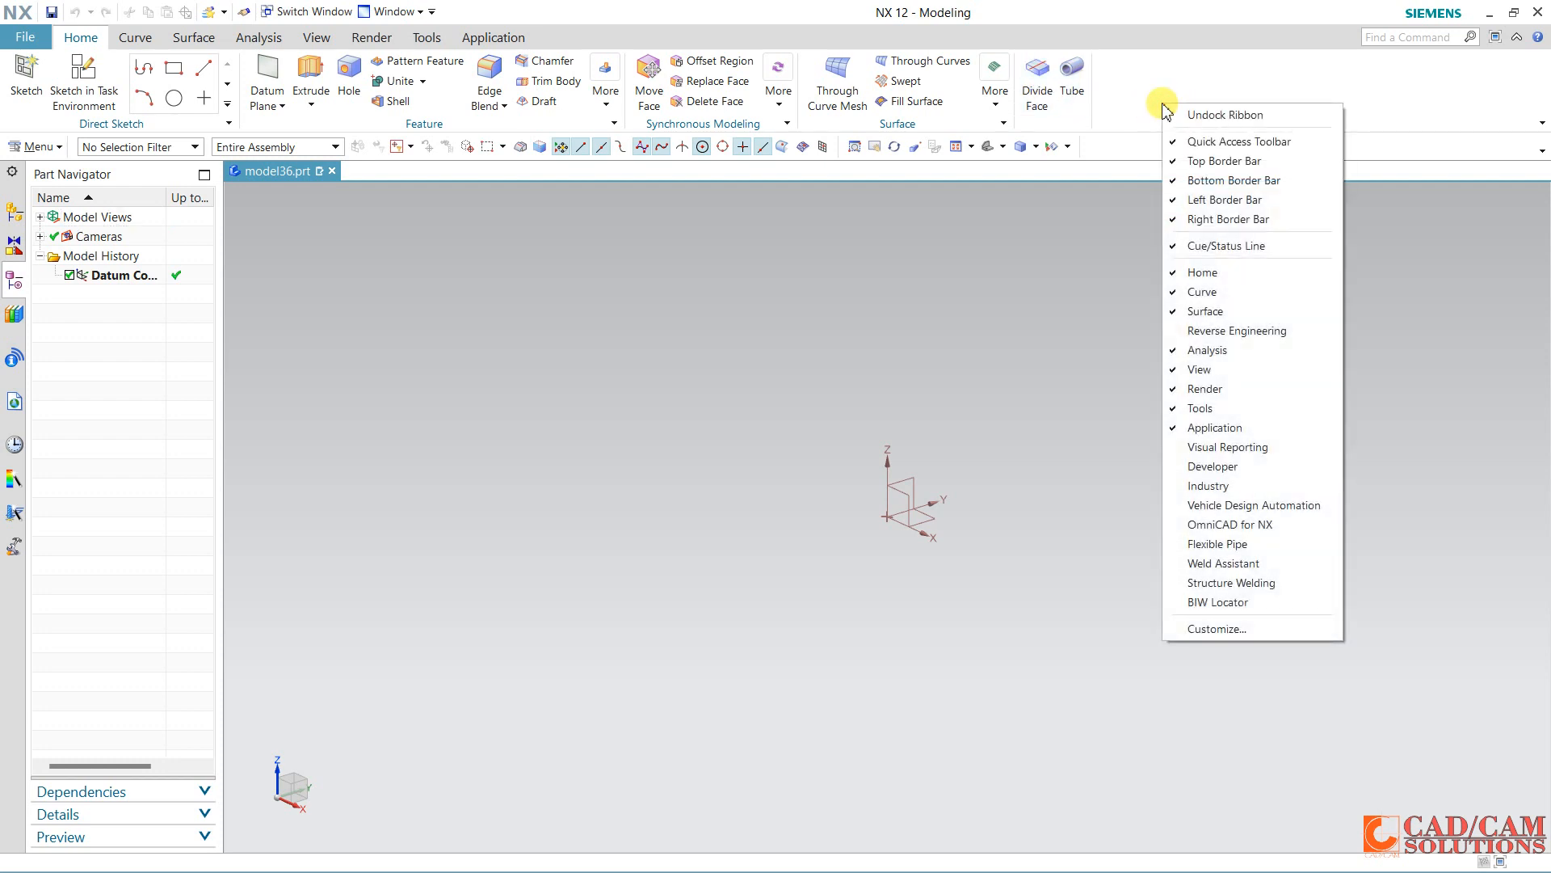
{"action": "left_click", "coordinate": [1216, 630]}
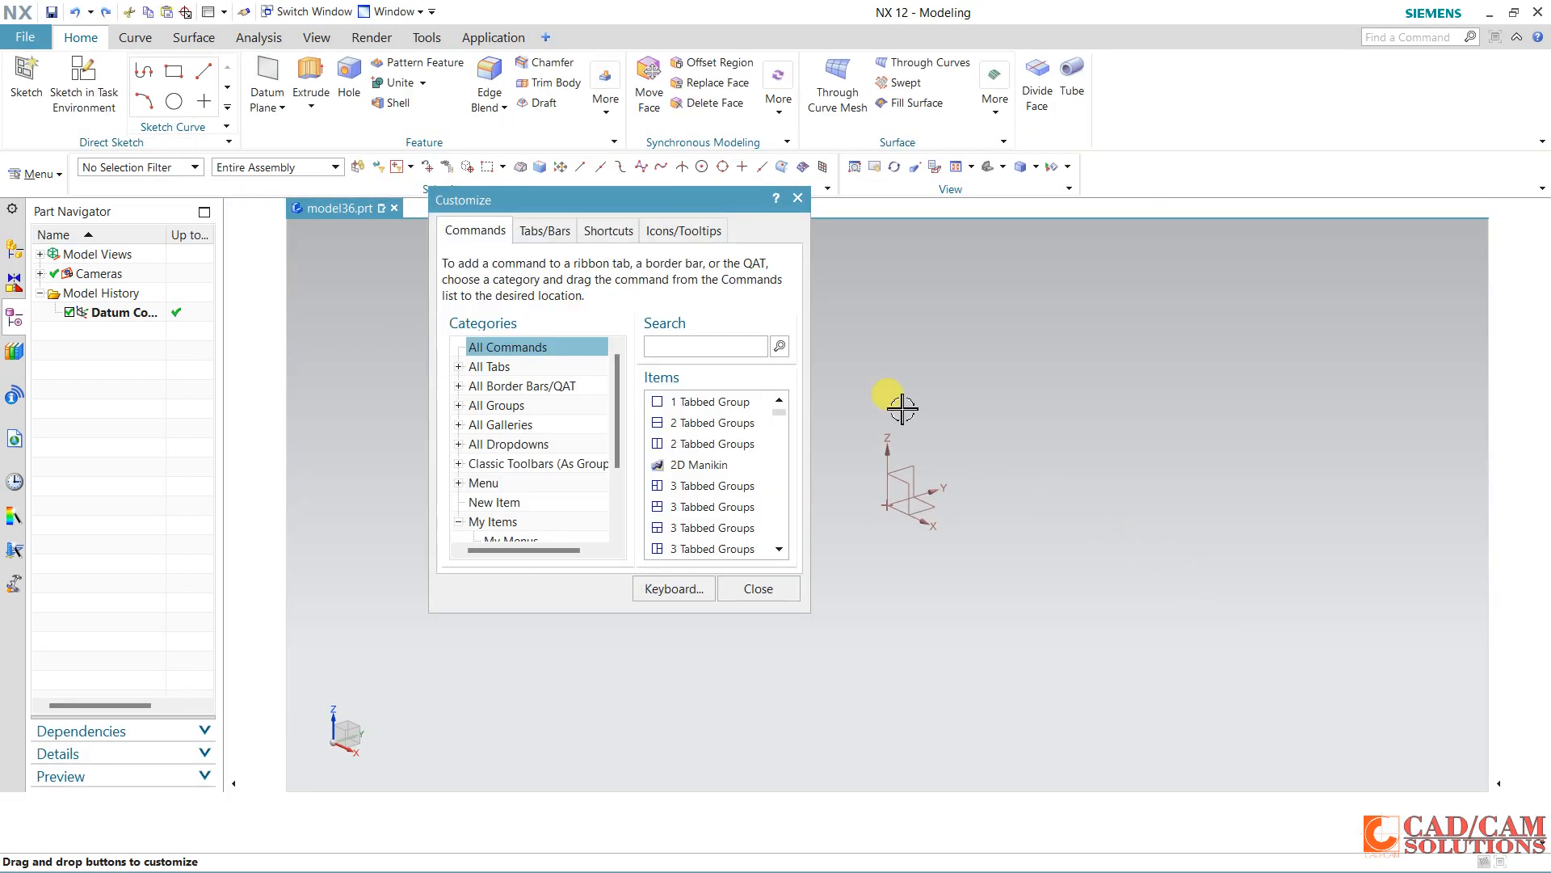
{"action": "left_click_drag", "start_coordinate": [664, 208], "coordinate": [769, 285]}
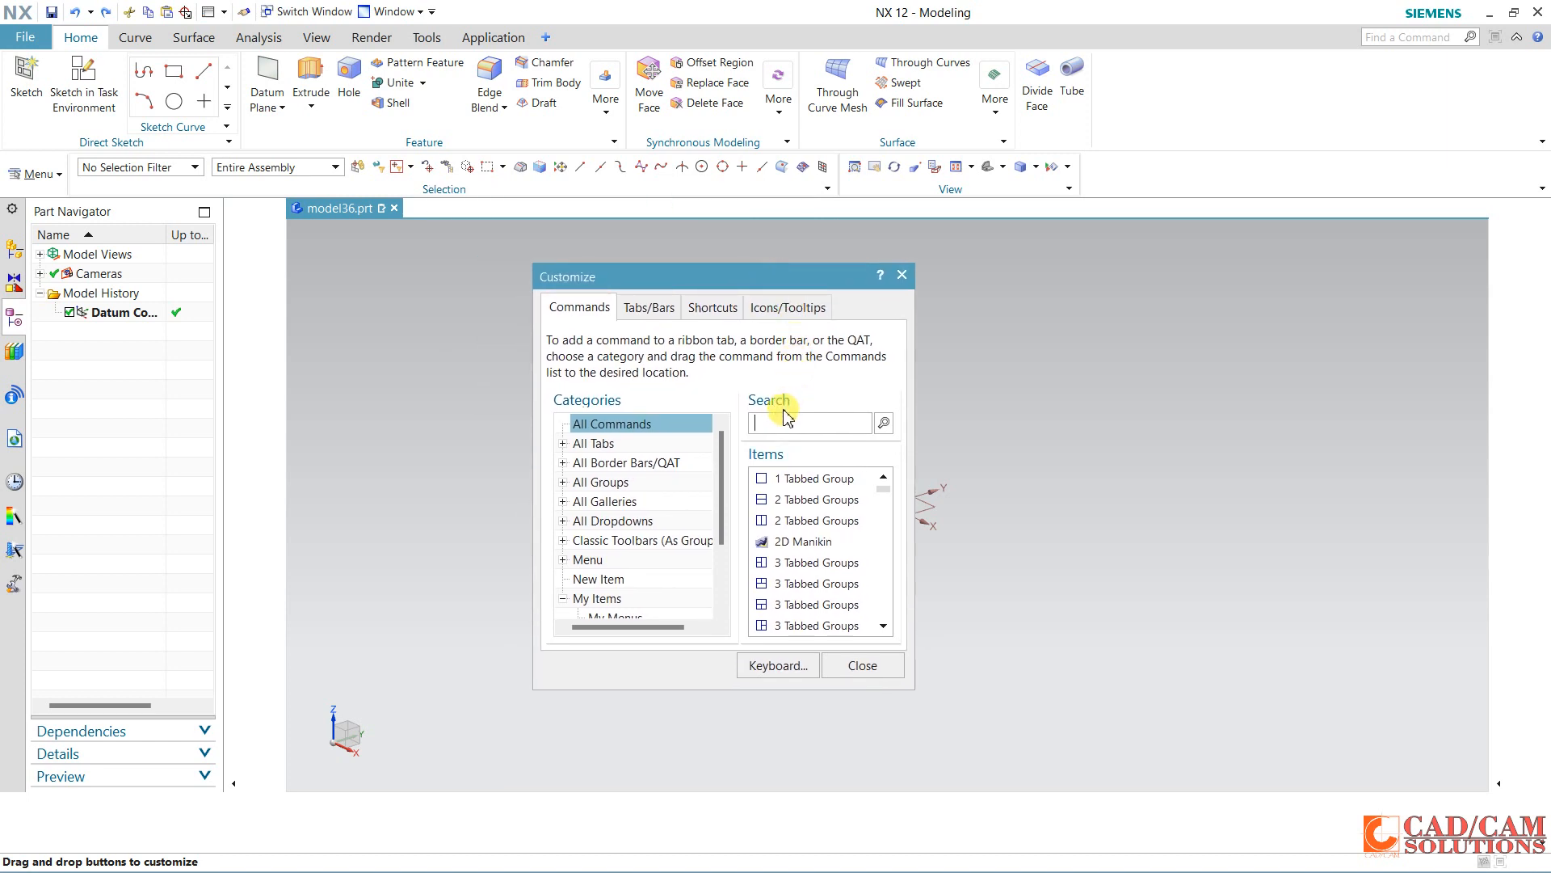
{"action": "type", "text": "sketch"}
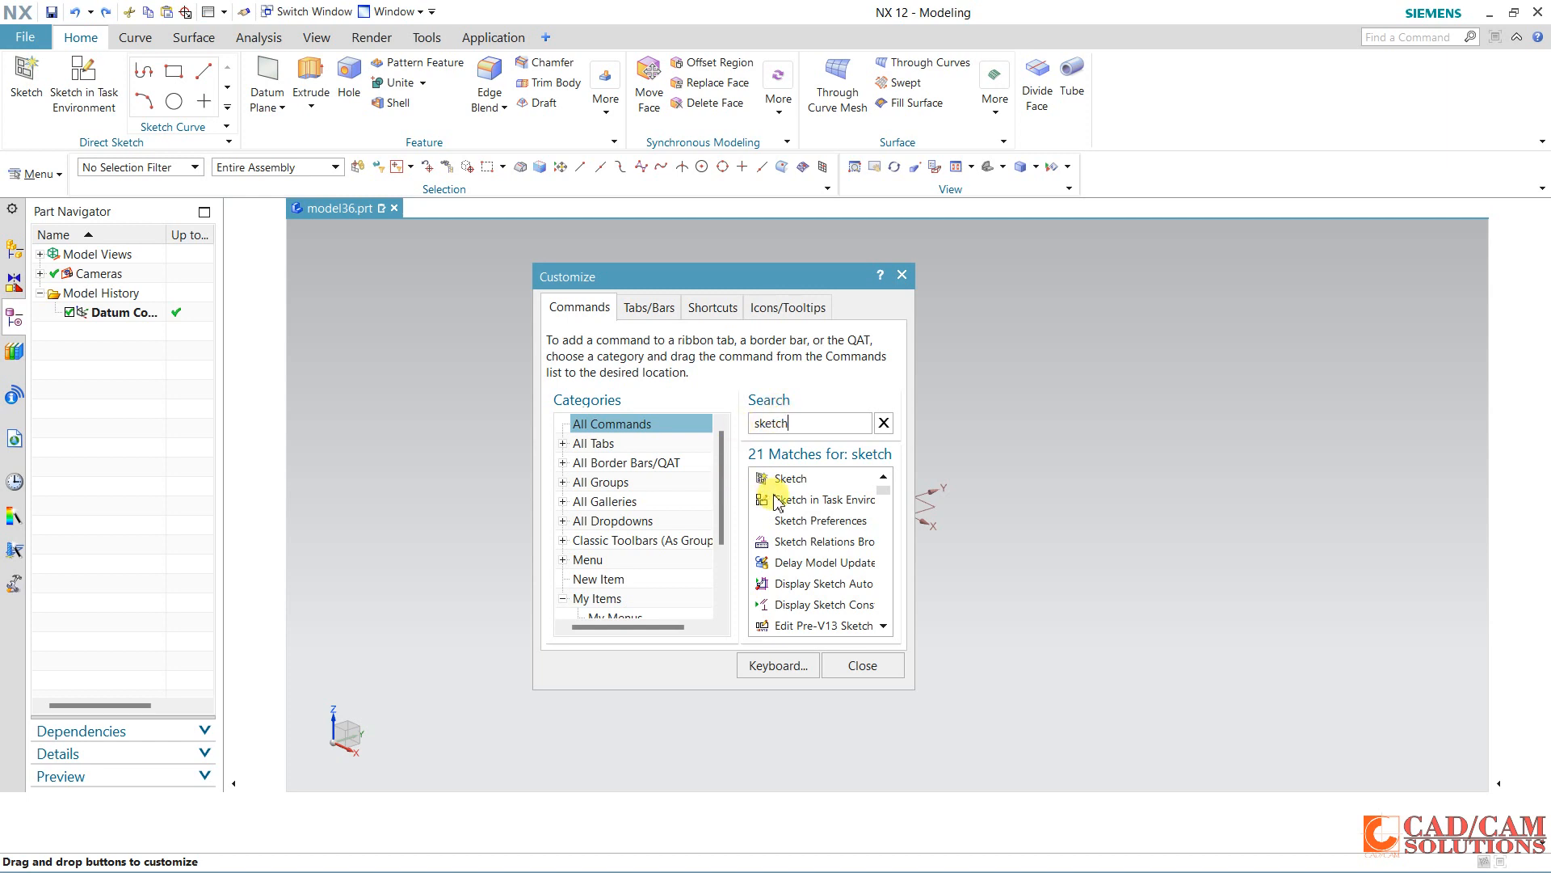
{"action": "mouse_move", "coordinate": [781, 501]}
{"action": "left_mouse_down"}
{"action": "mouse_move", "coordinate": [1080, 132]}
{"action": "mouse_move", "coordinate": [1086, 101]}
{"action": "left_mouse_up"}
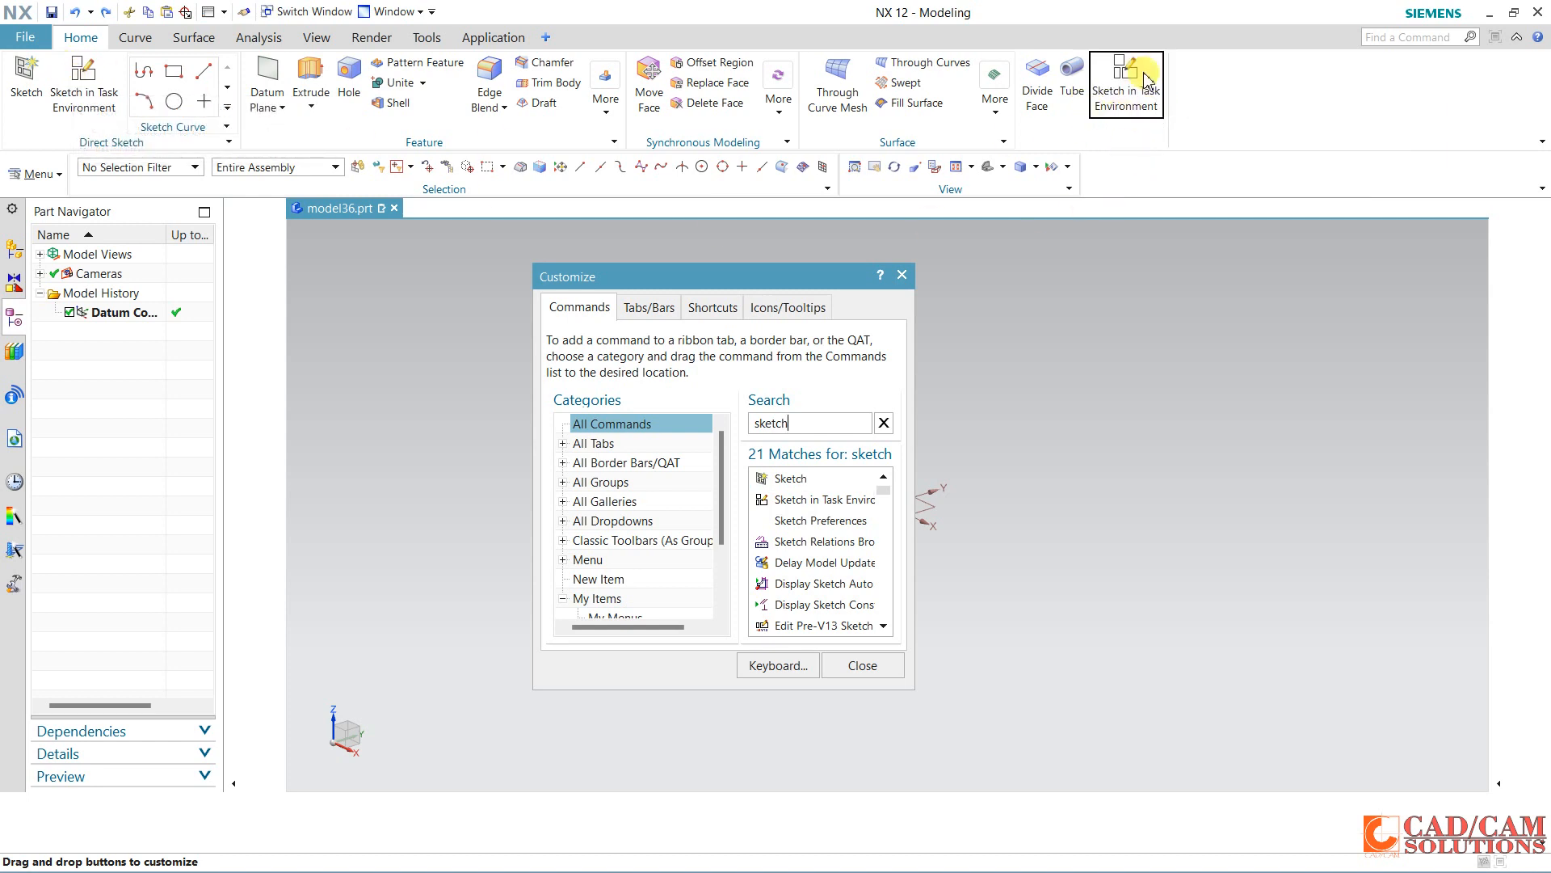
{"action": "left_click", "coordinate": [859, 666]}
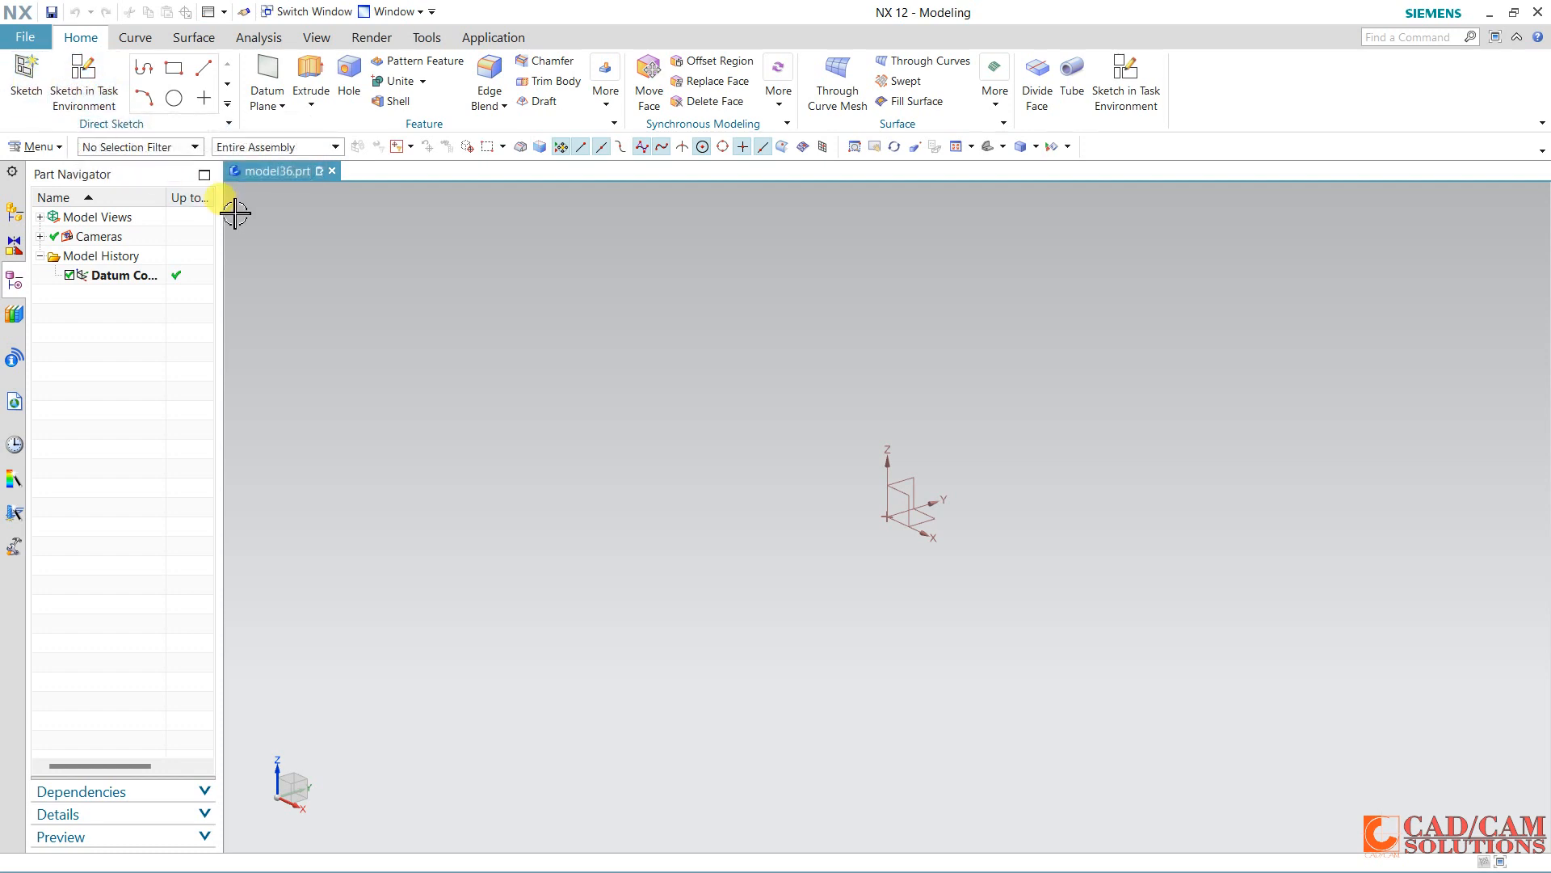
Restore the default Create Sketch settings, create an empty direct sketch on the XY plane and finish it.
{"action": "left_click", "coordinate": [32, 93]}
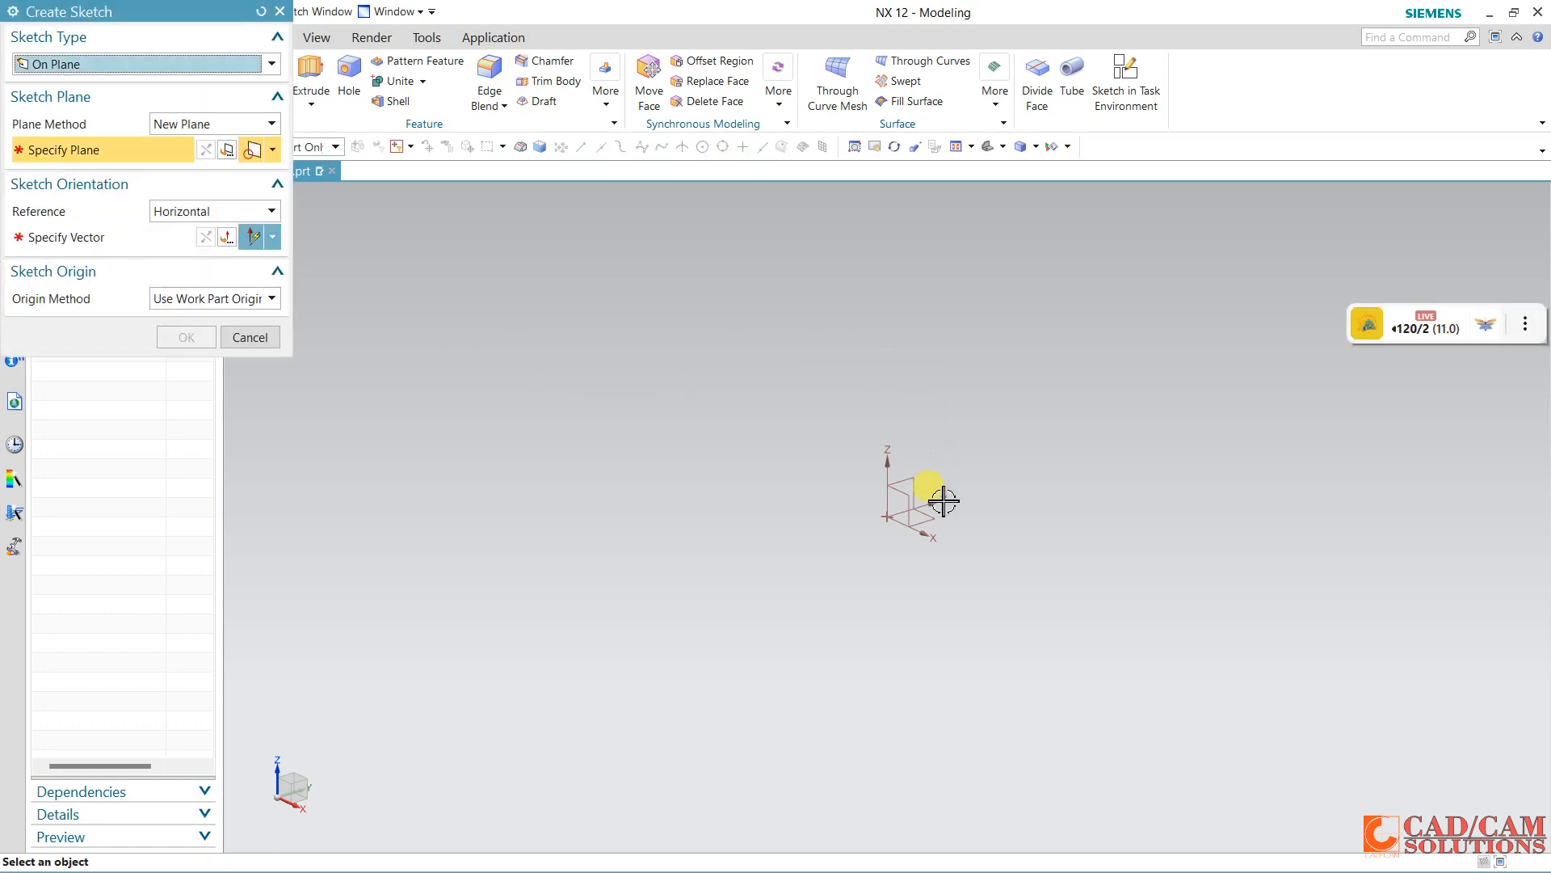
{"action": "left_click", "coordinate": [262, 12]}
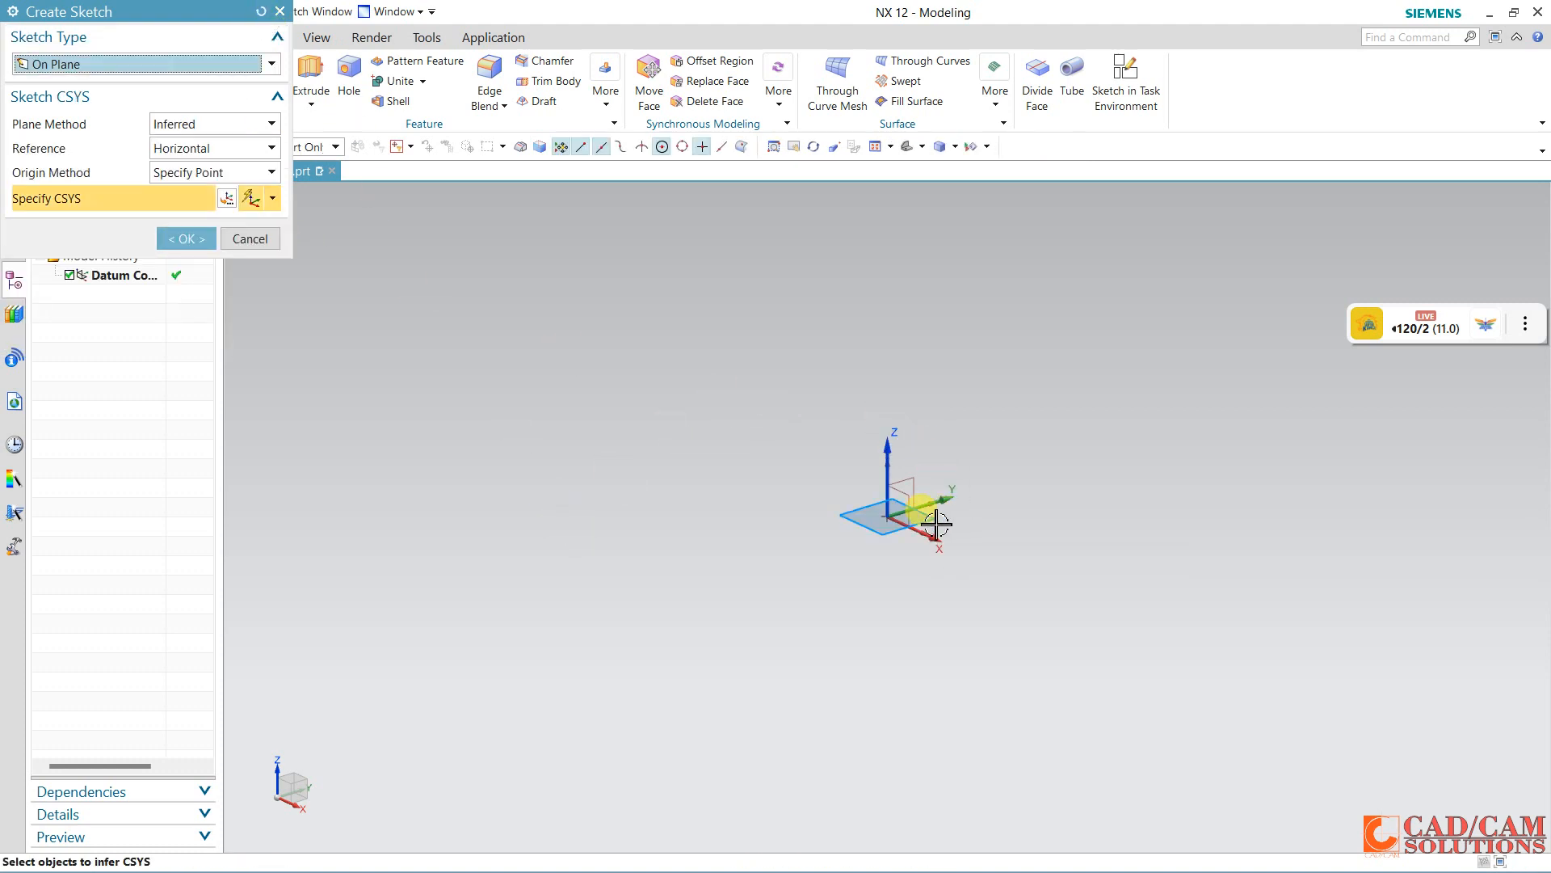
{"action": "left_click", "coordinate": [182, 240]}
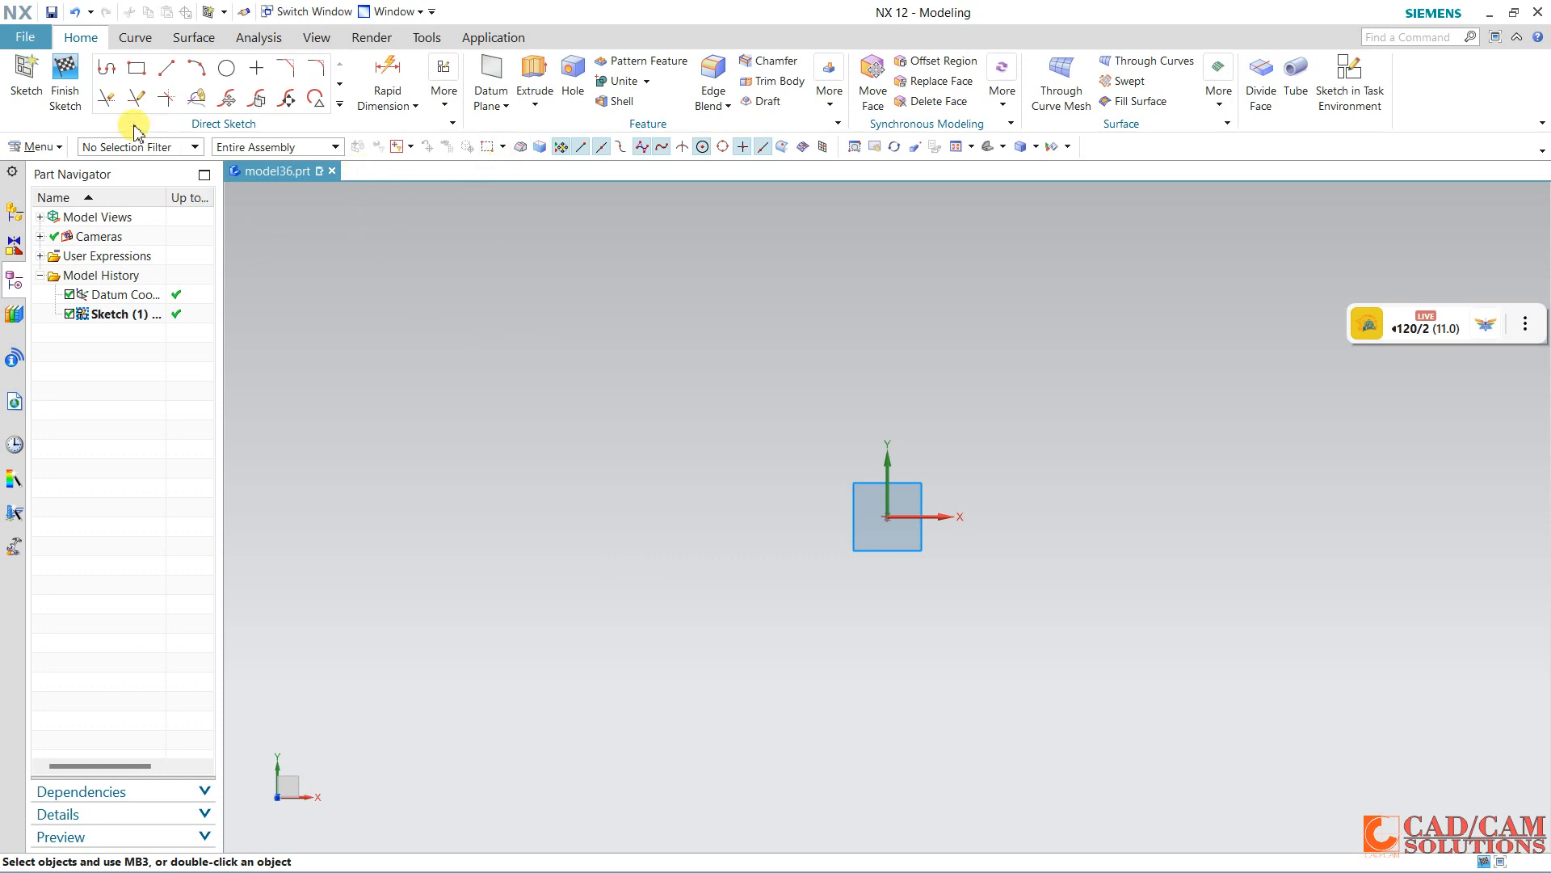
{"action": "left_click", "coordinate": [64, 76]}
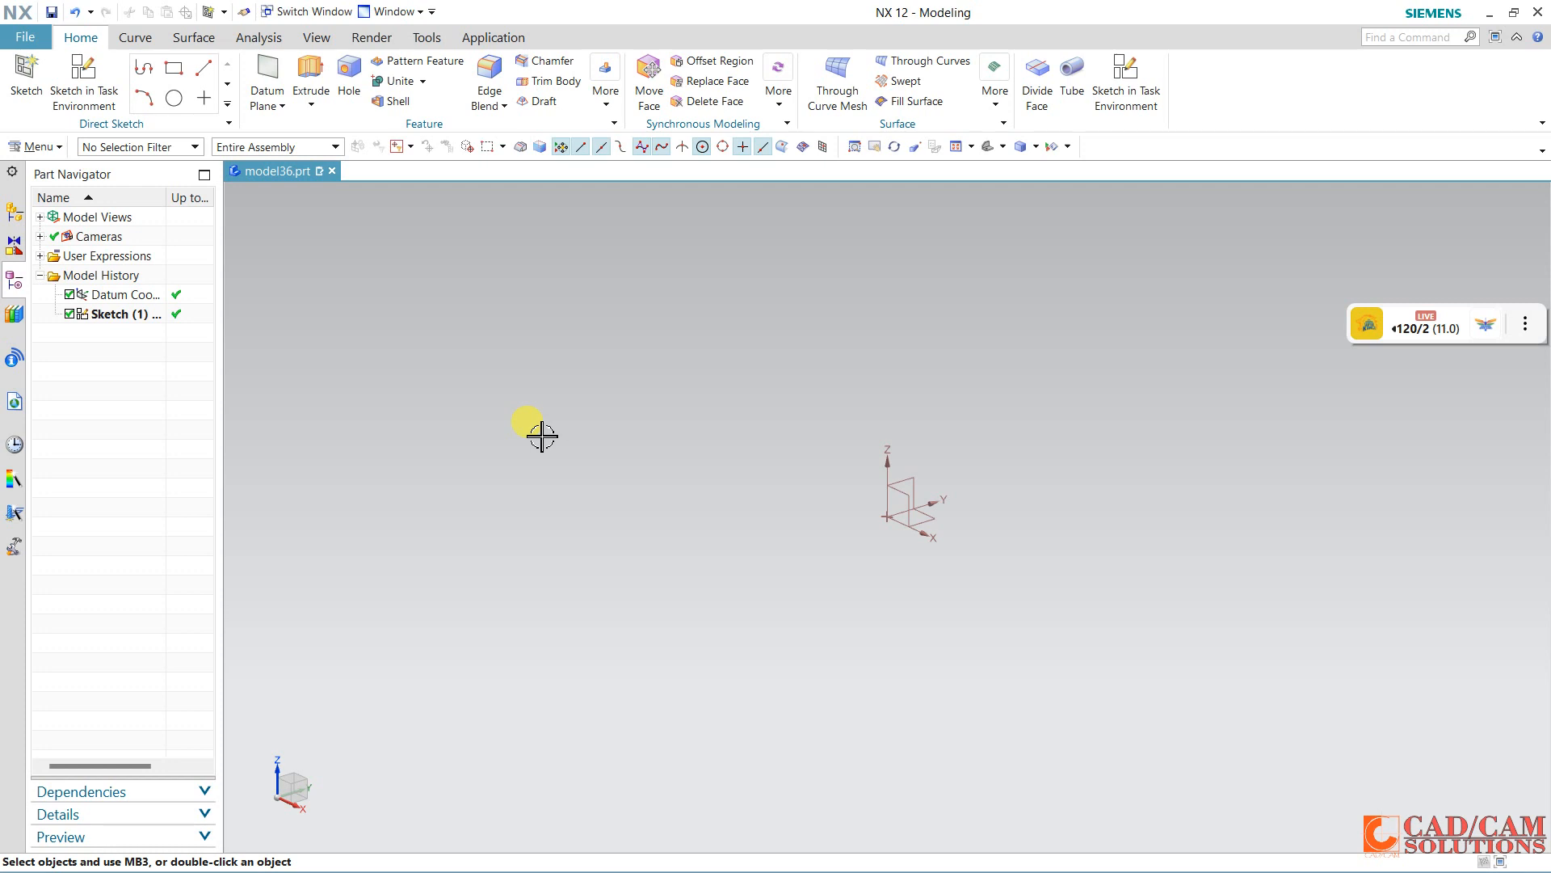
Create an empty direct sketch on the YZ plane of the datum coordinate system and finish it.
{"action": "left_click", "coordinate": [26, 74]}
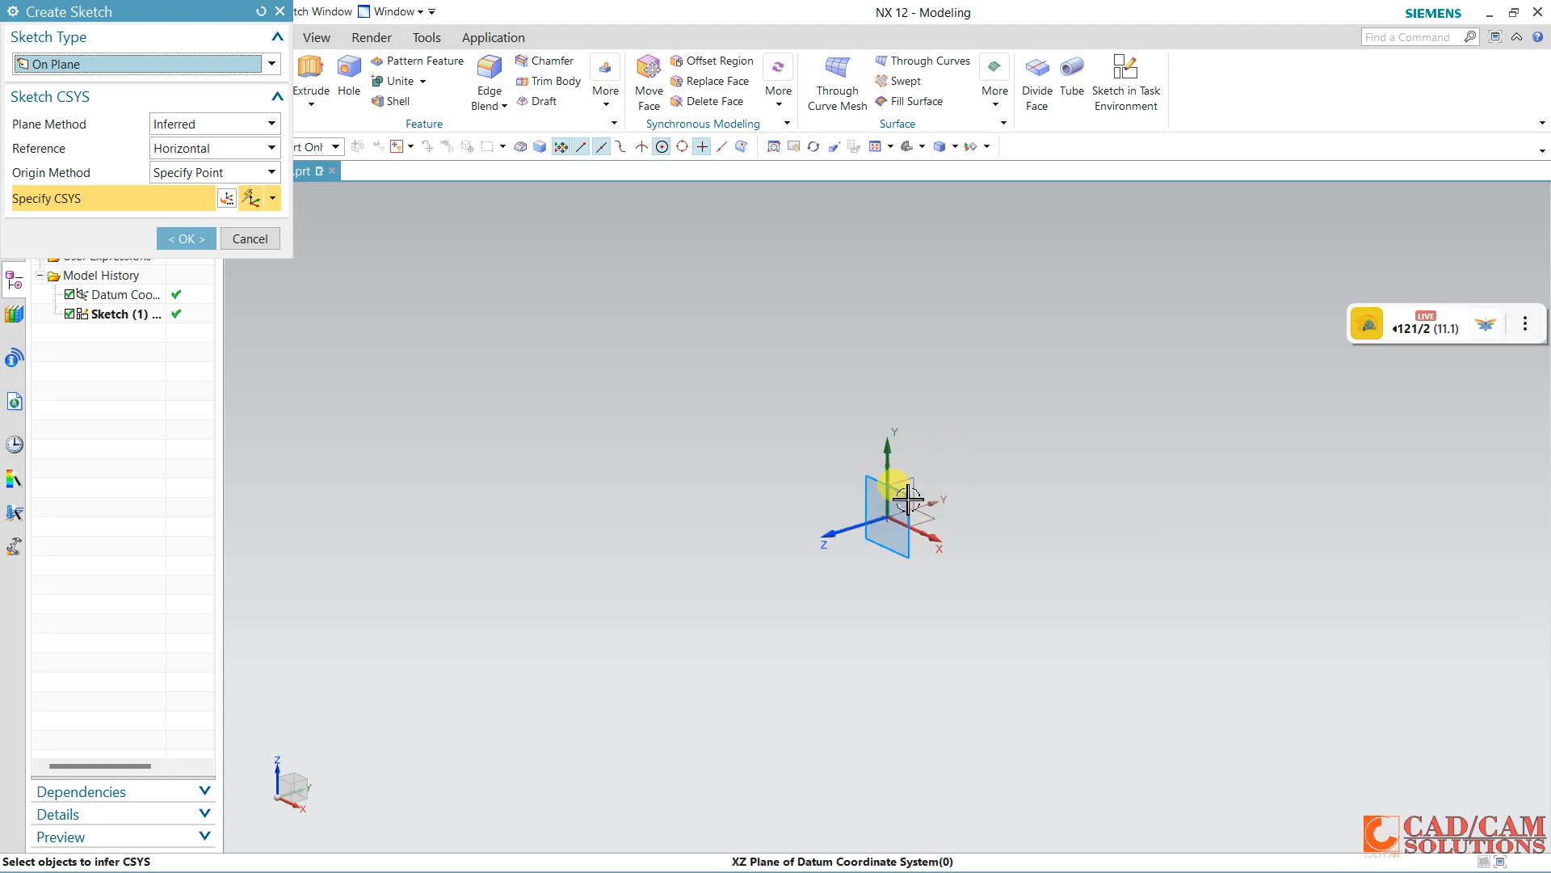
{"action": "left_click", "coordinate": [923, 480]}
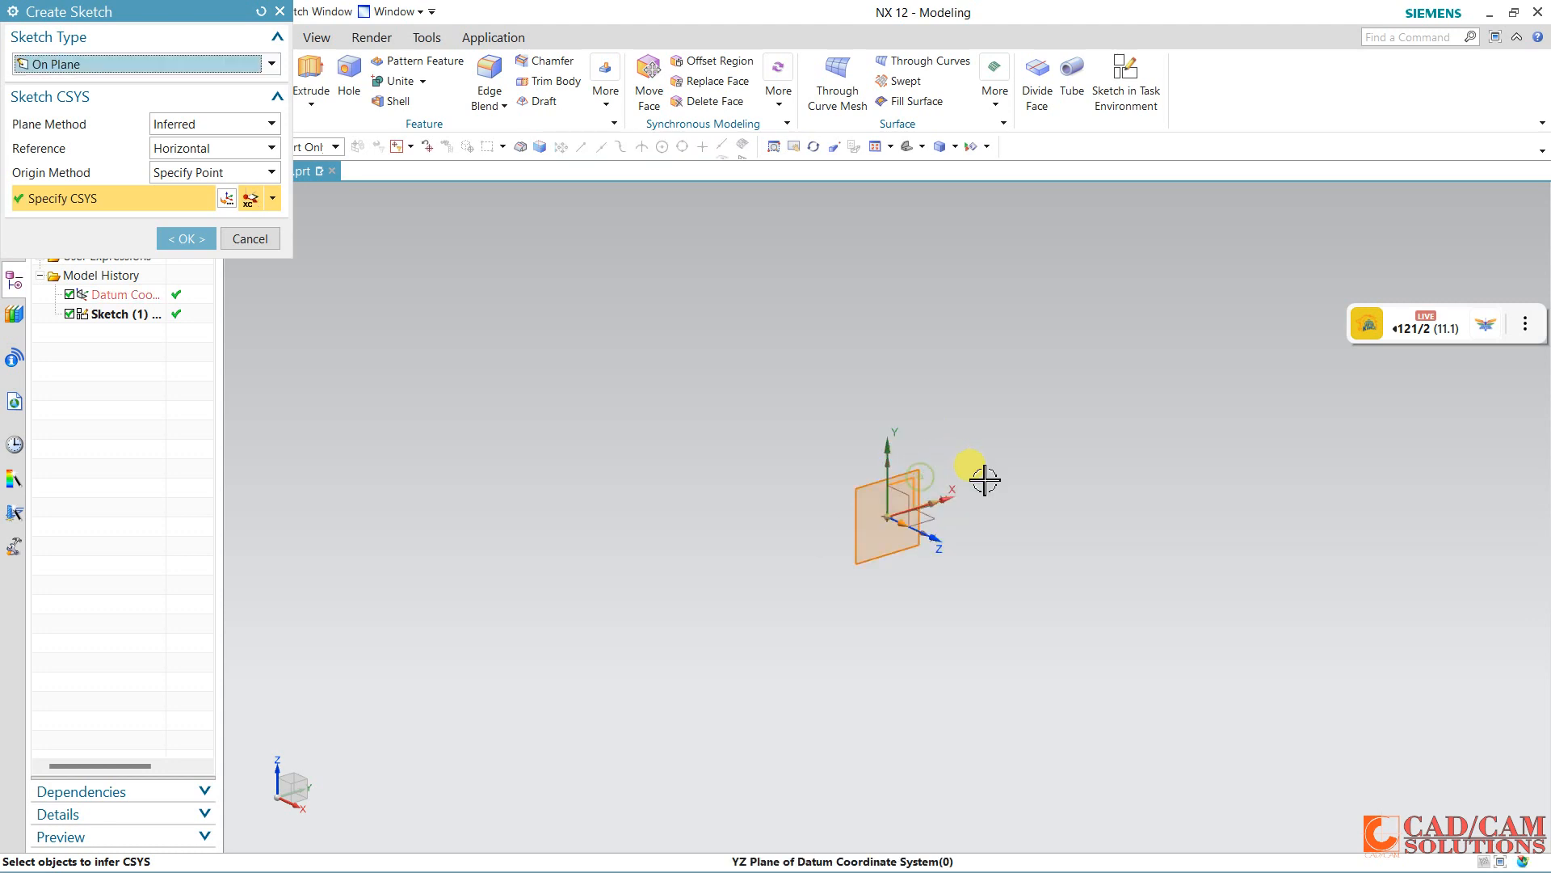
{"action": "left_click", "coordinate": [192, 239]}
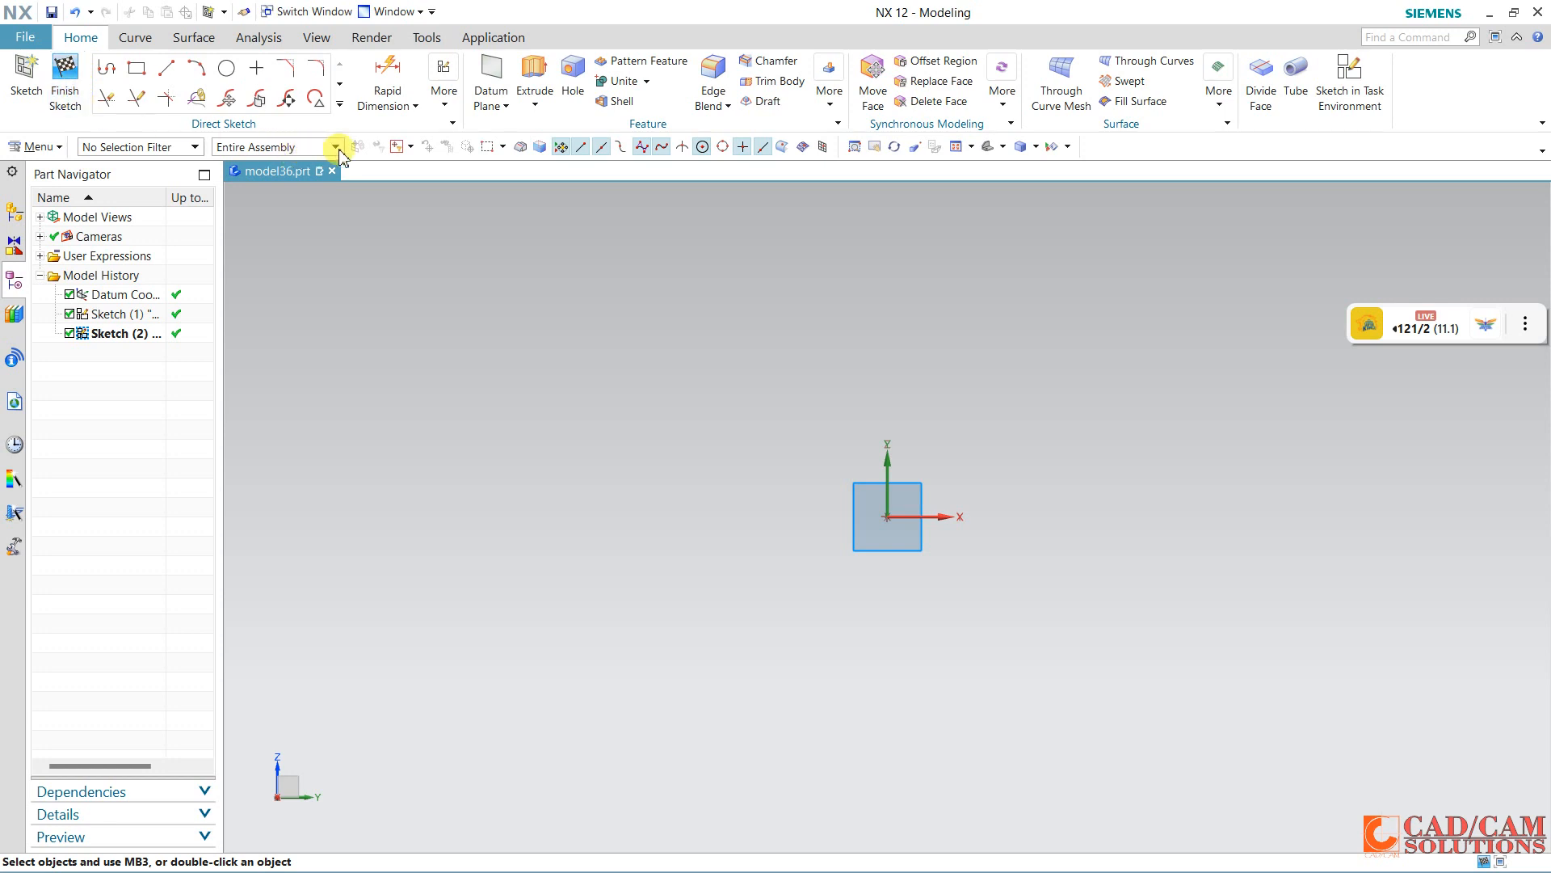
{"action": "left_click", "coordinate": [64, 88]}
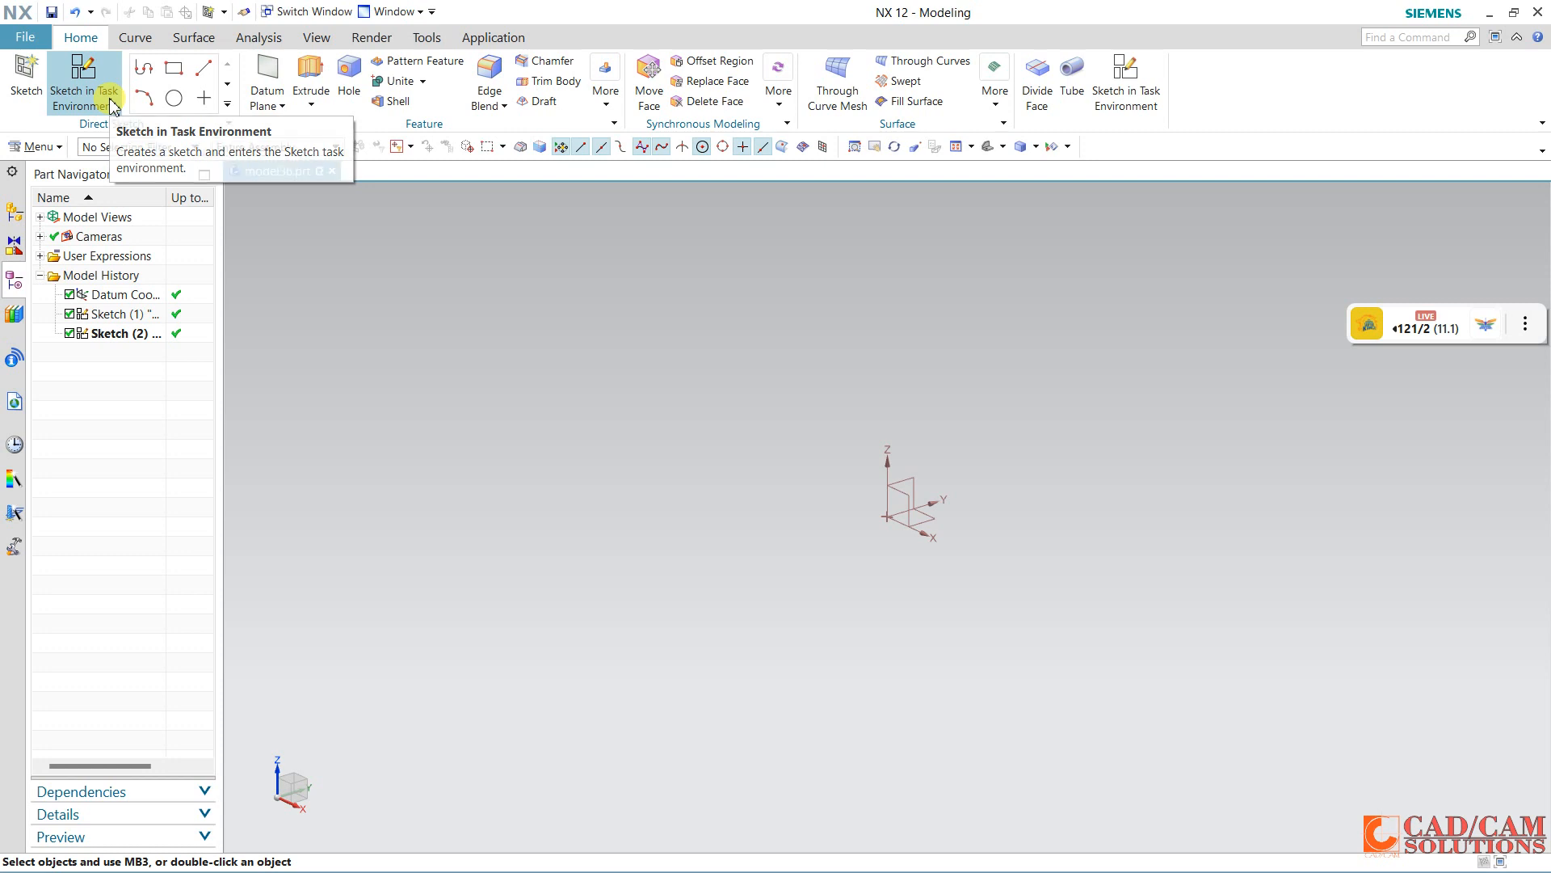
Create a sketch on the XY plane in the sketch task environment and move the Profile dialog into the graphics area.
{"action": "left_click", "coordinate": [111, 103]}
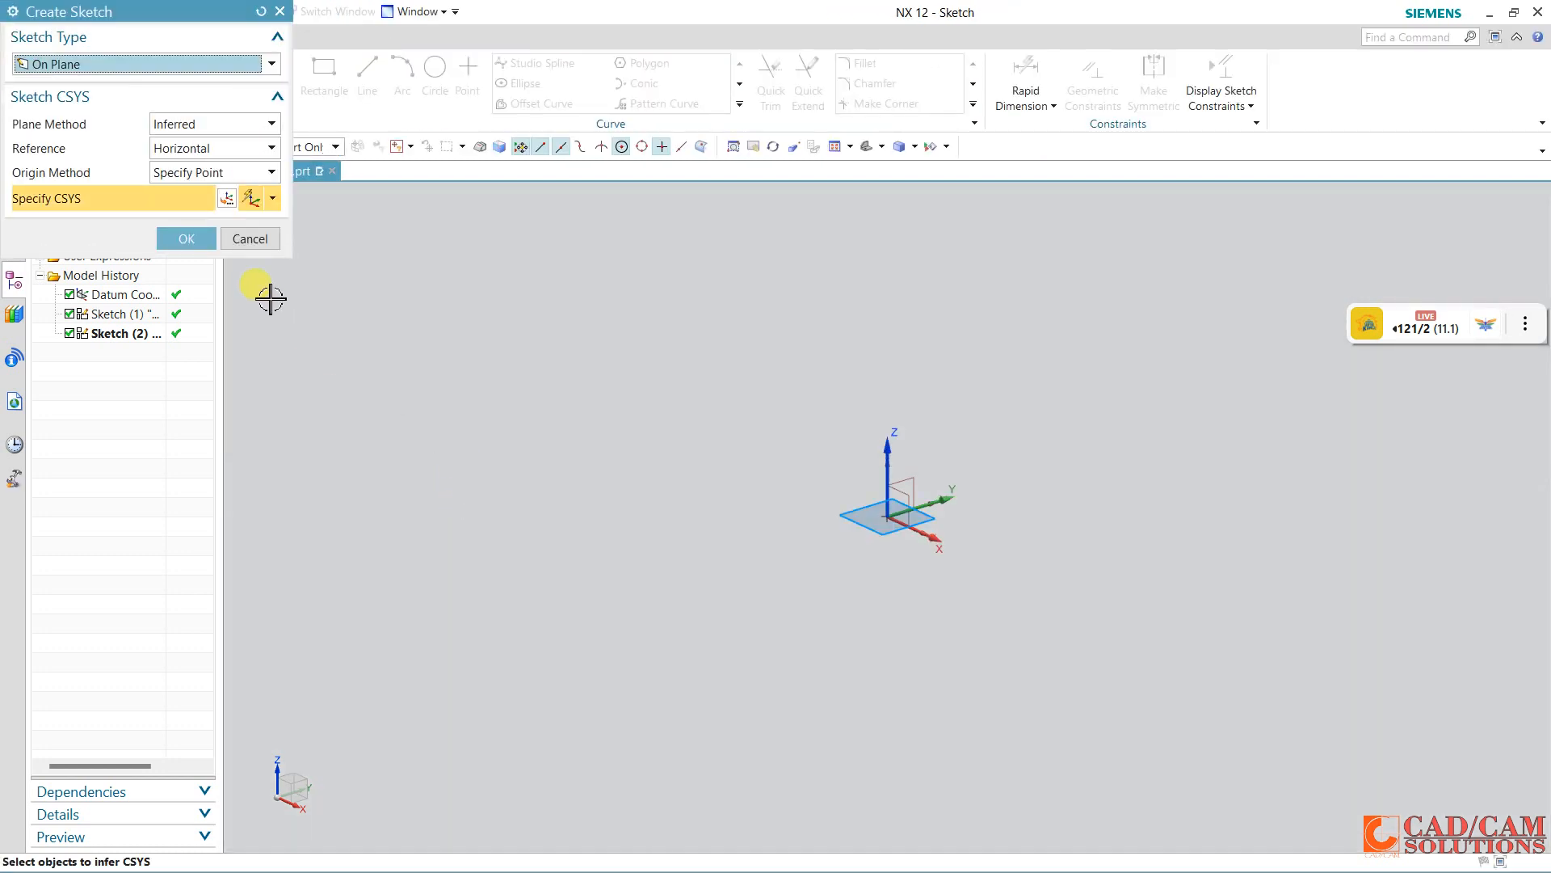
{"action": "left_click", "coordinate": [187, 239]}
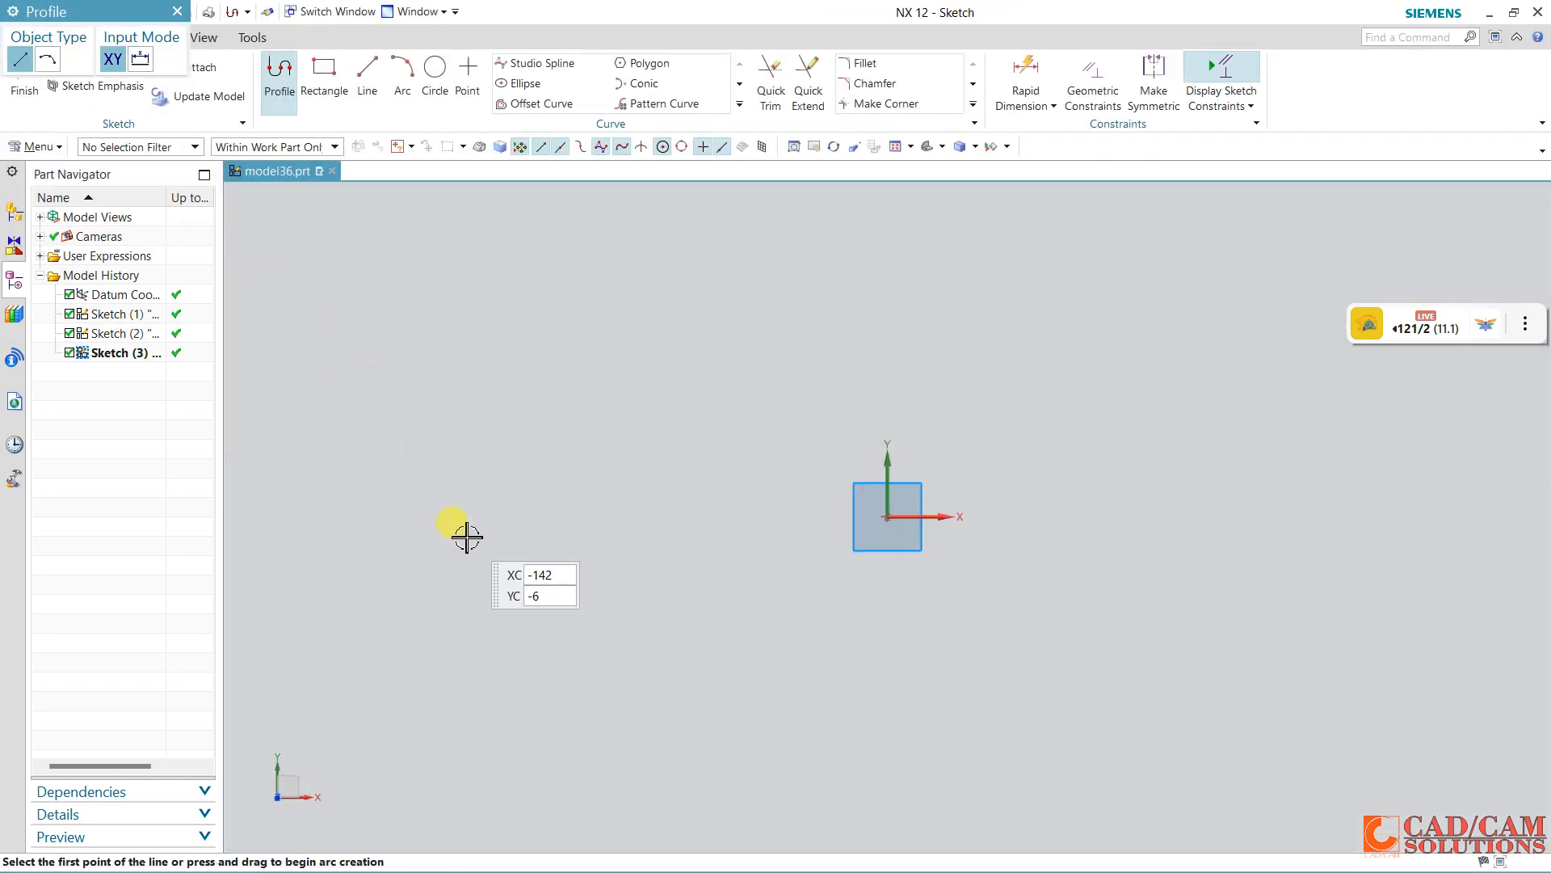
{"action": "left_click_drag", "start_coordinate": [105, 11], "coordinate": [327, 236]}
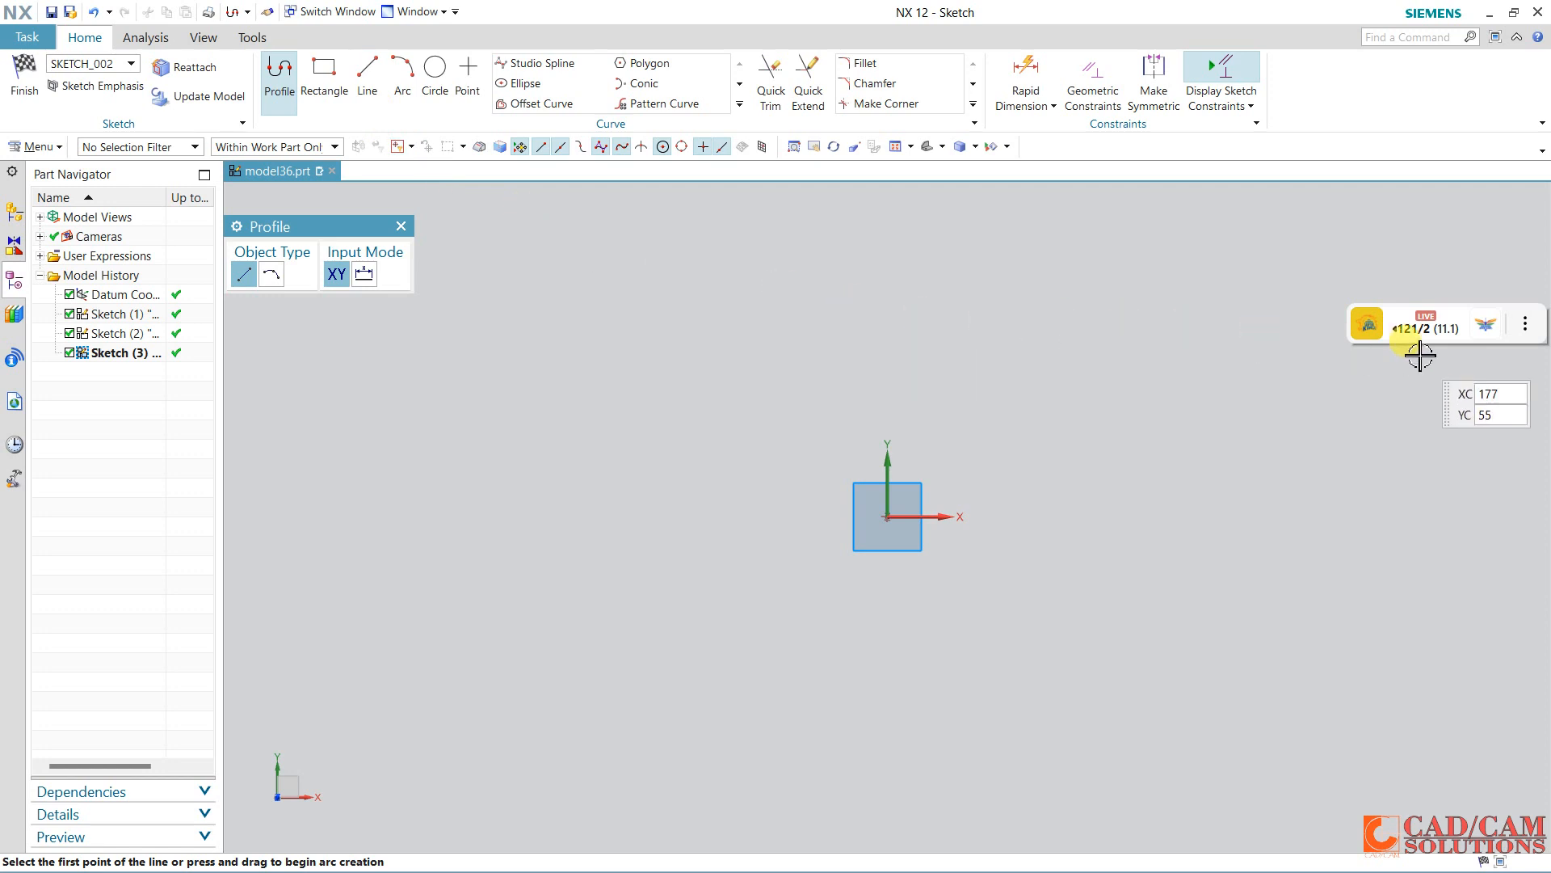
Dismiss the floating Microsoft Edge live score widget and keep it from being shown again.
{"action": "left_click", "coordinate": [1529, 326]}
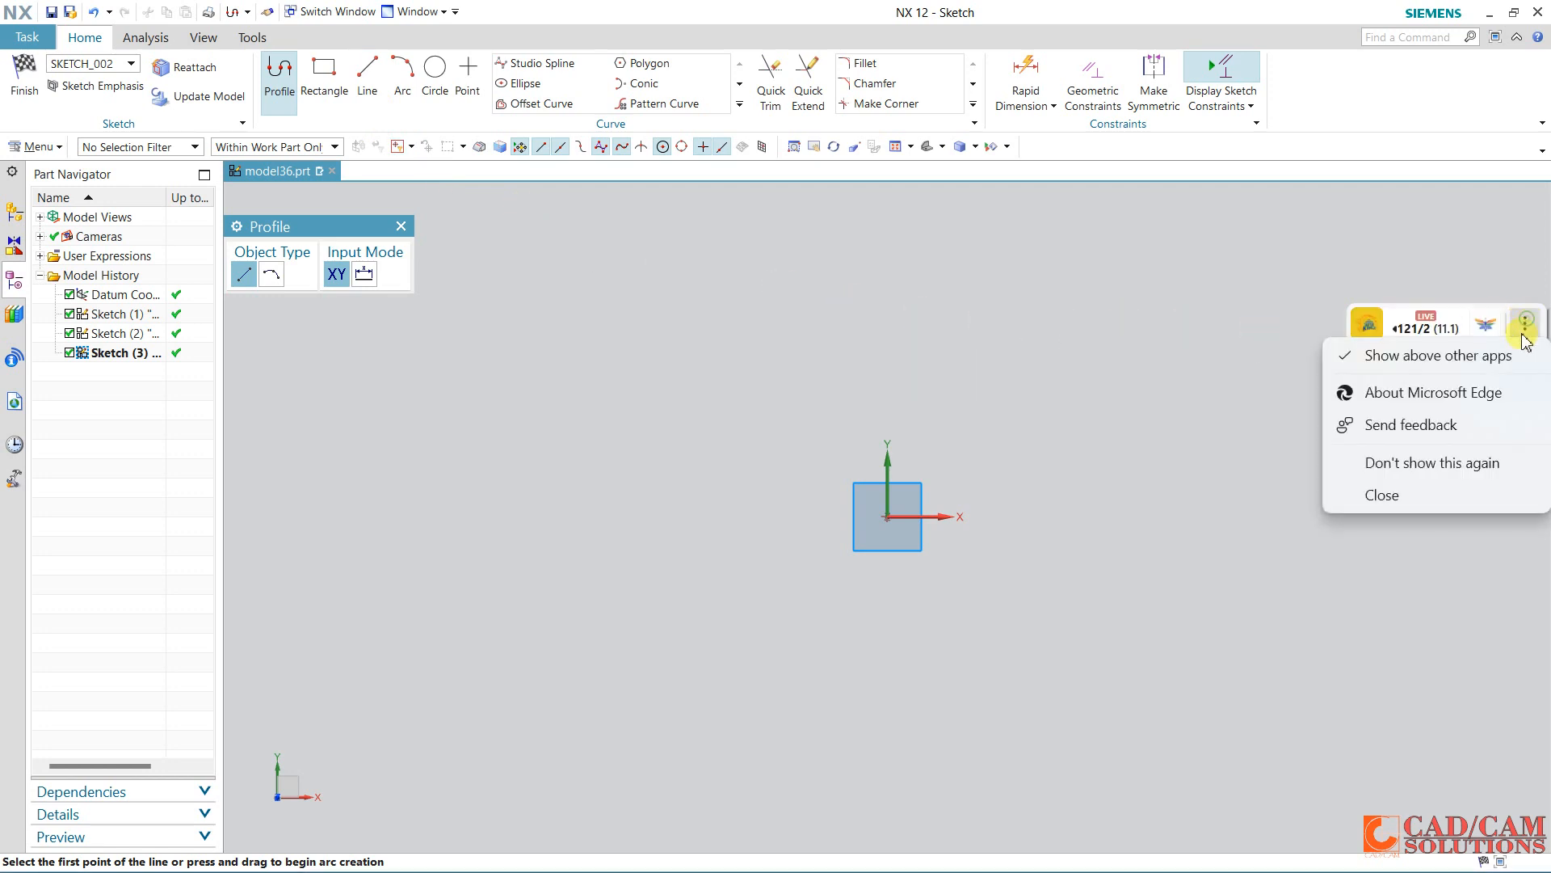
{"action": "left_click", "coordinate": [1437, 464]}
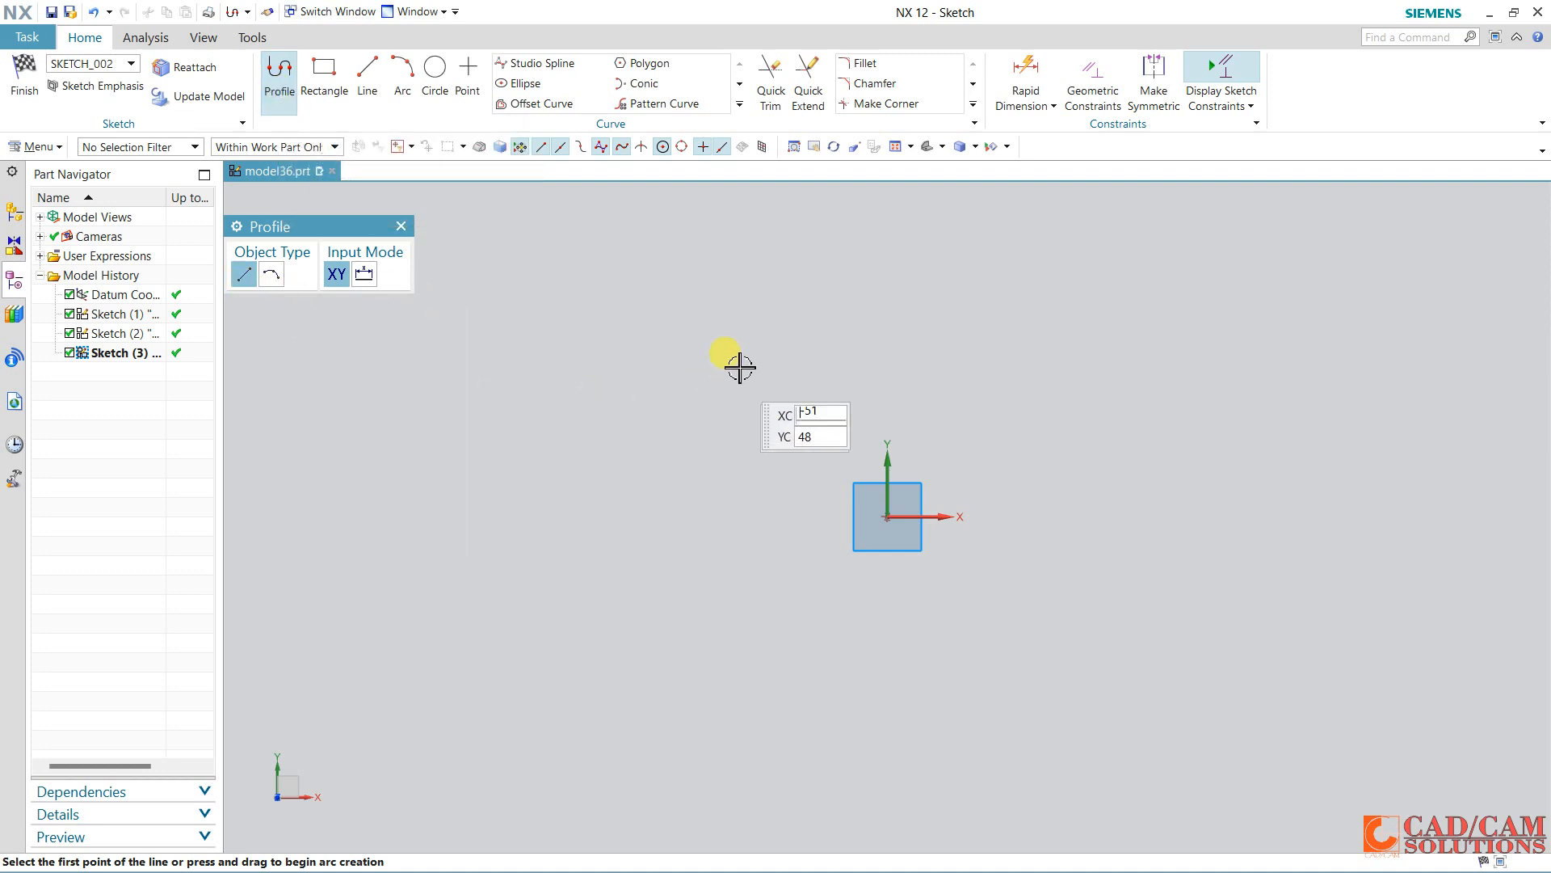
Draw a closed five-sided profile around the origin with sides about 81, 91, 99, 61 and 97 mm, the last one horizontal.
{"action": "left_click", "coordinate": [741, 334]}
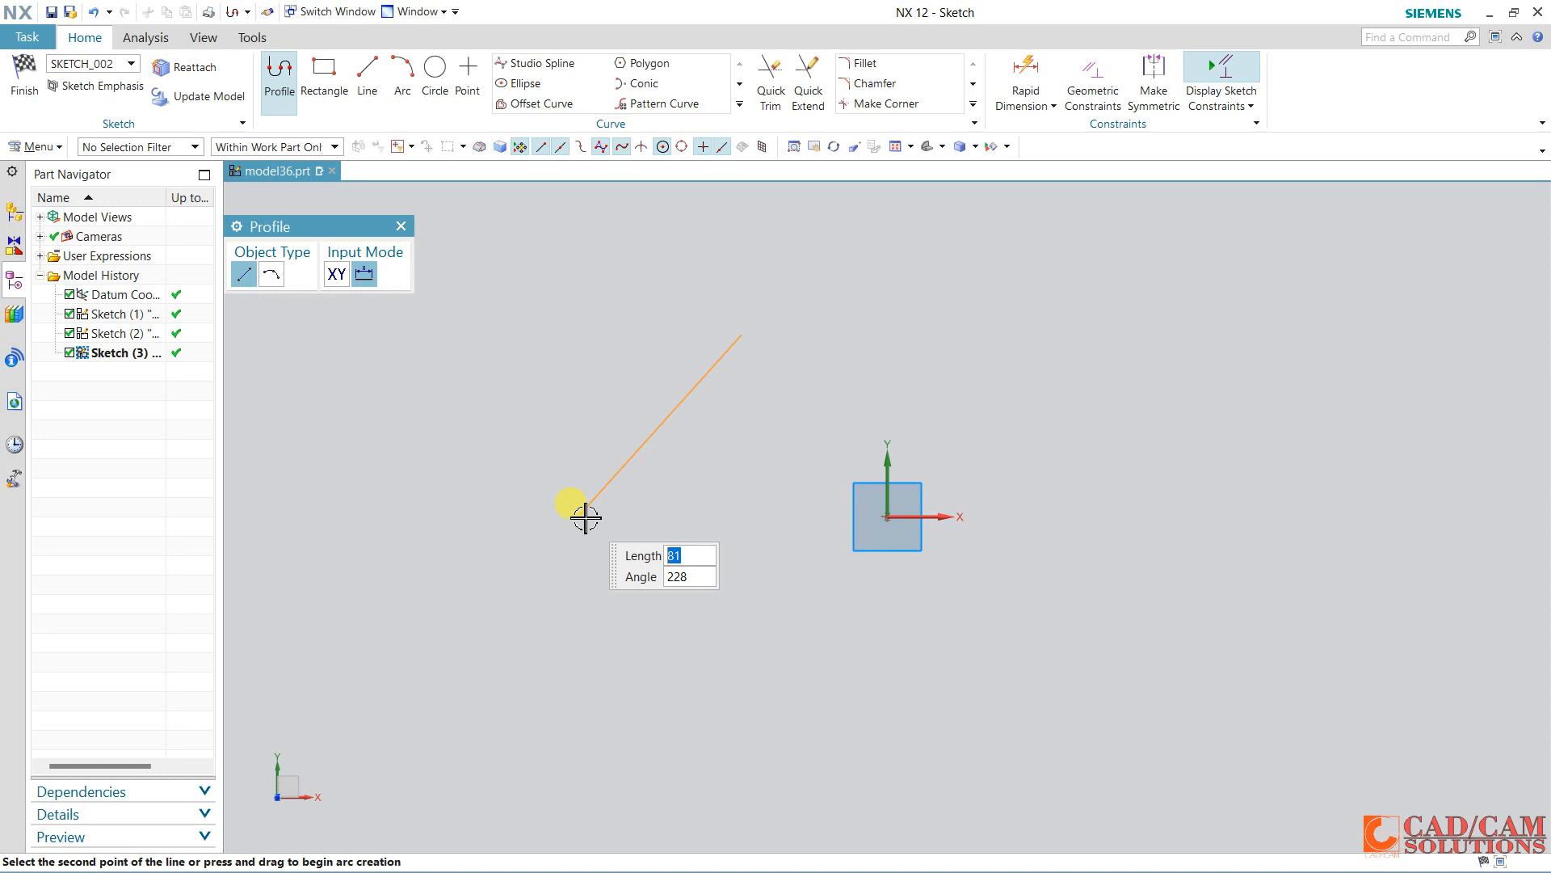
{"action": "left_click", "coordinate": [581, 515]}
{"action": "left_click", "coordinate": [808, 661]}
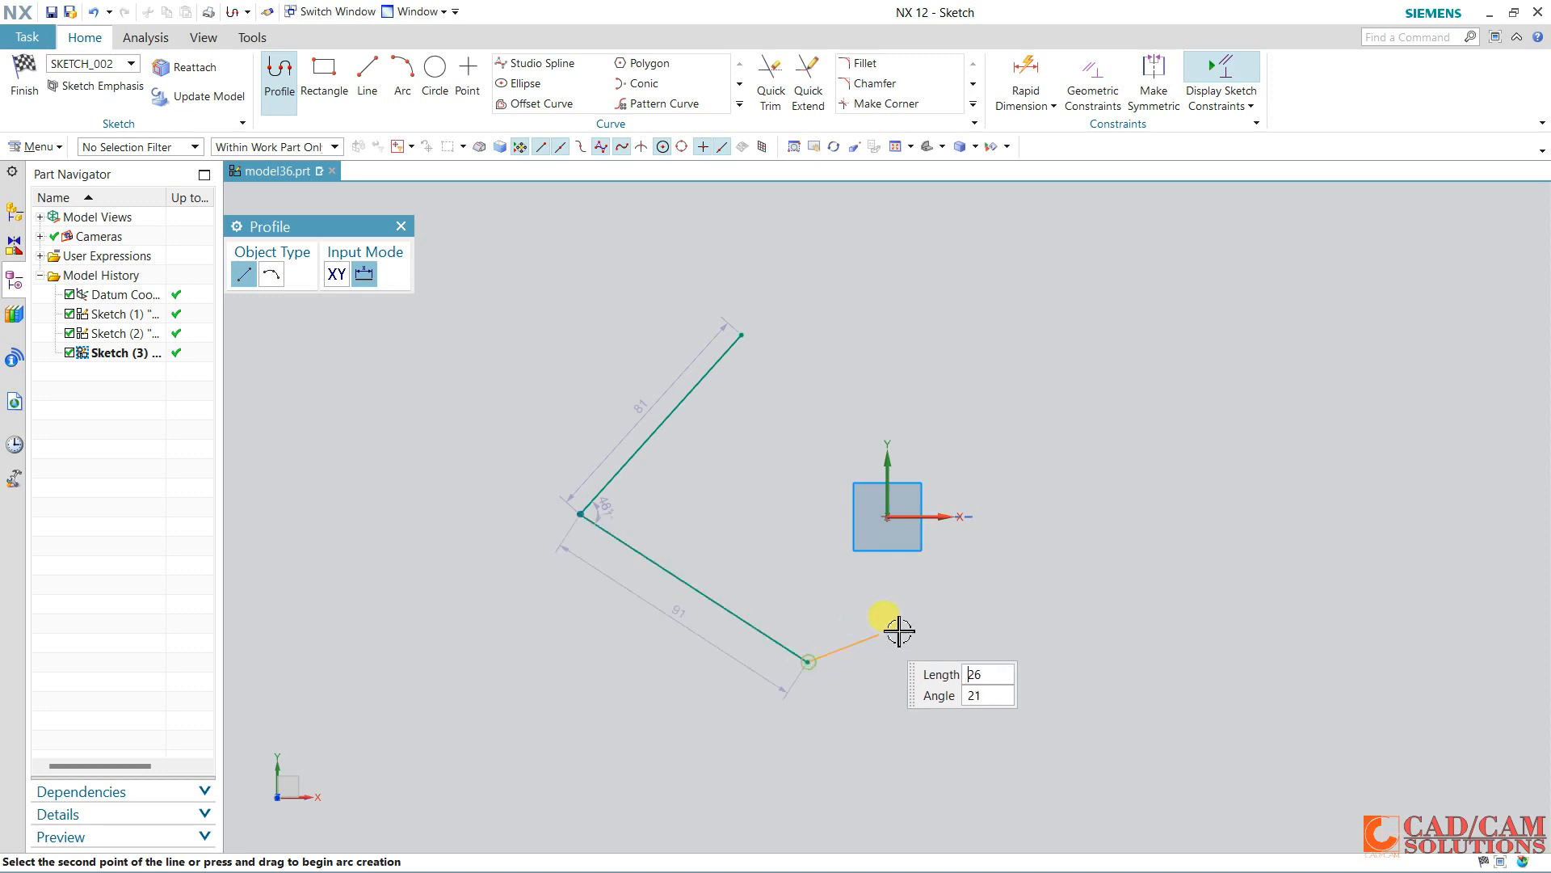
{"action": "left_click", "coordinate": [1063, 515]}
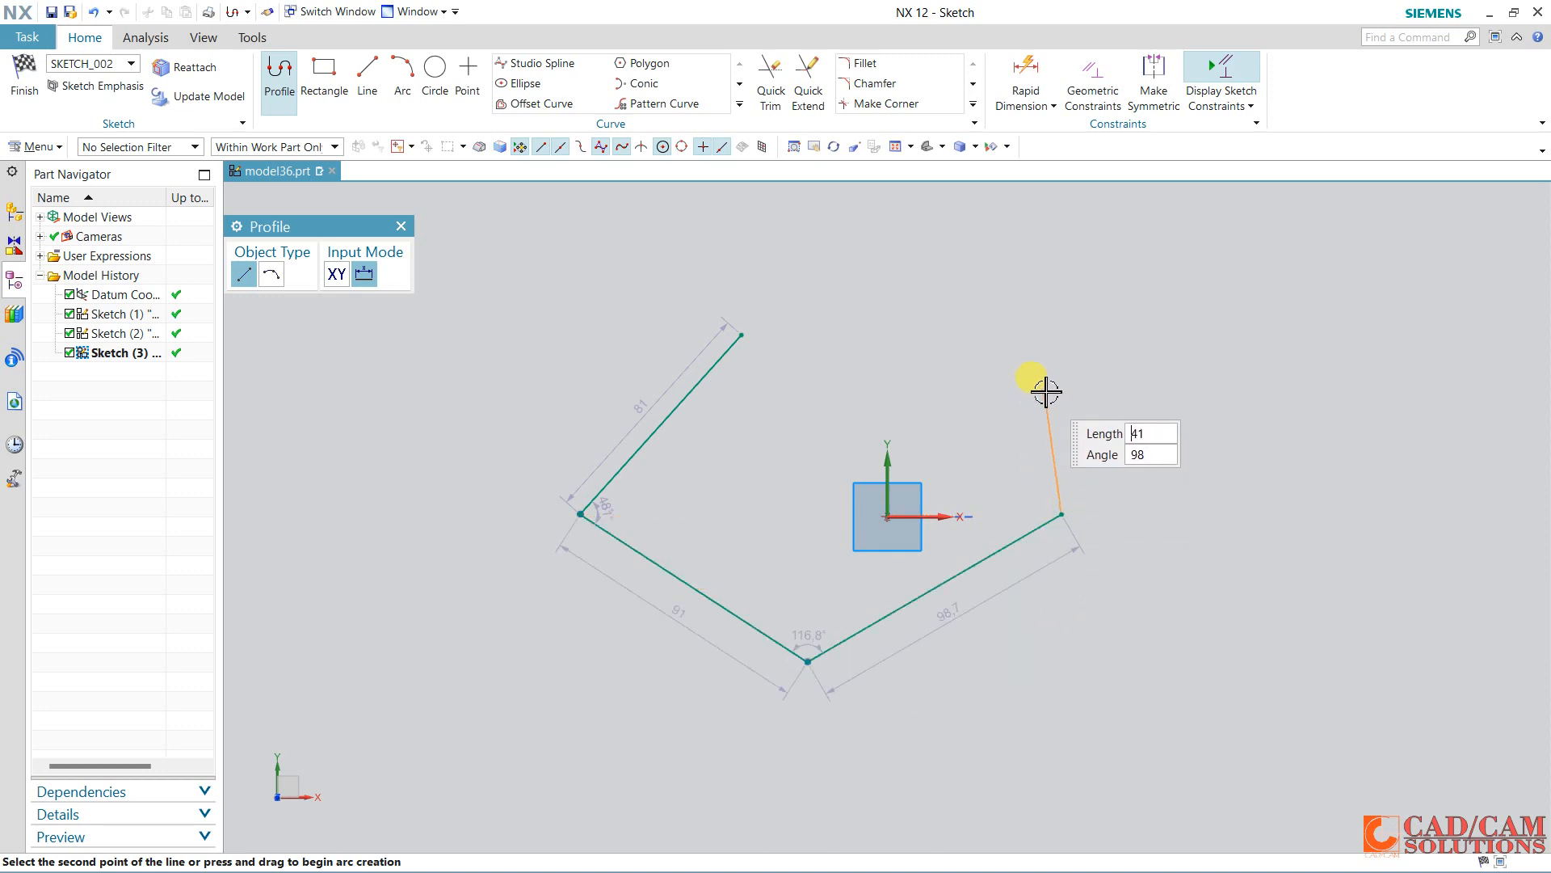
{"action": "left_click", "coordinate": [1031, 334]}
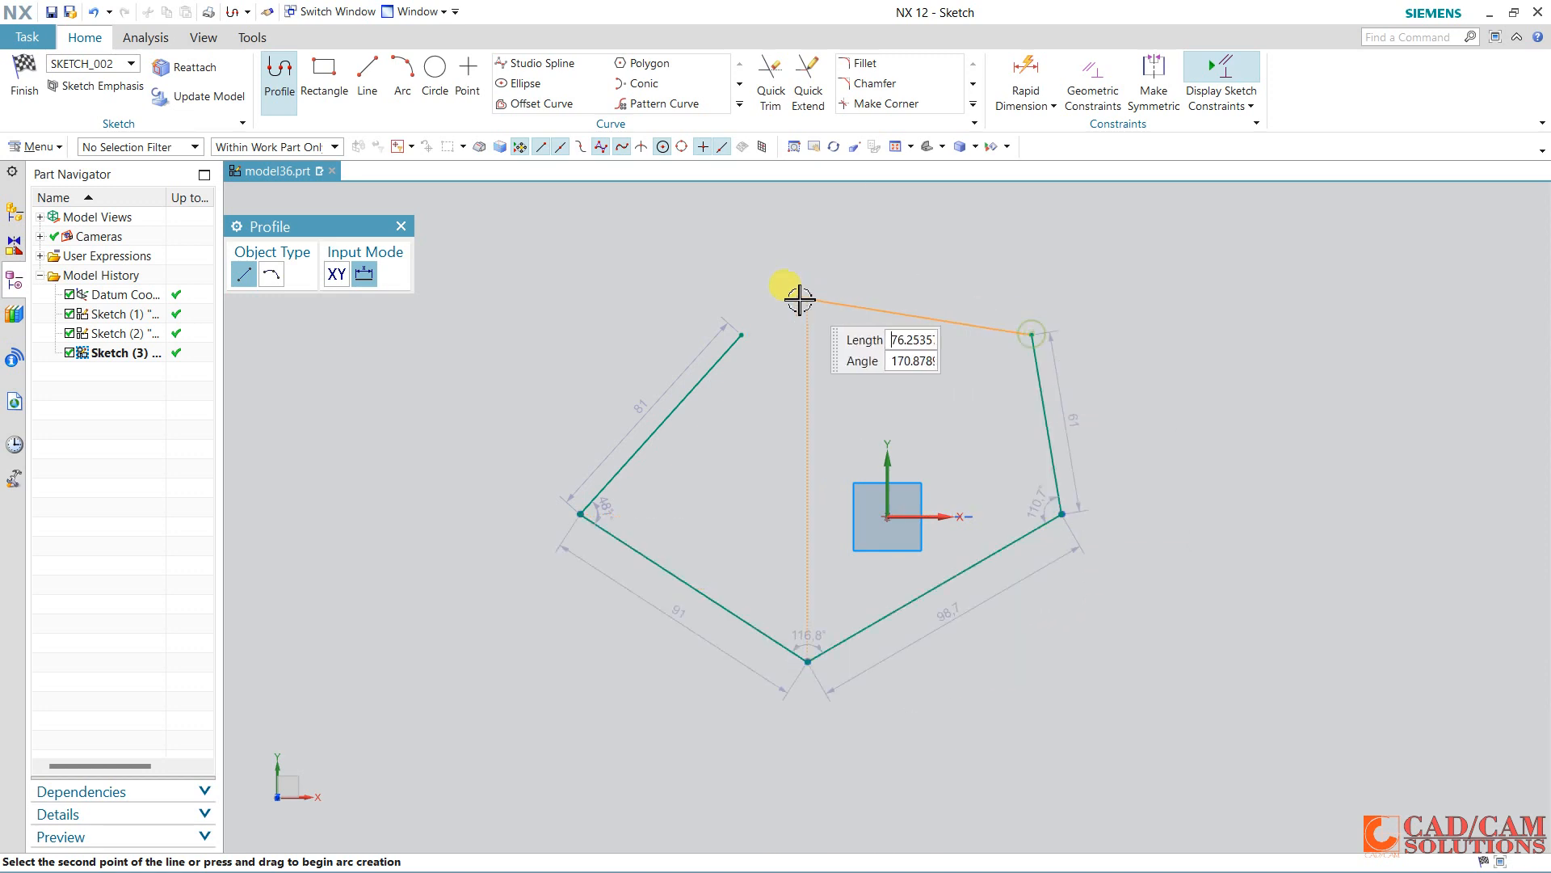
{"action": "left_click", "coordinate": [742, 333]}
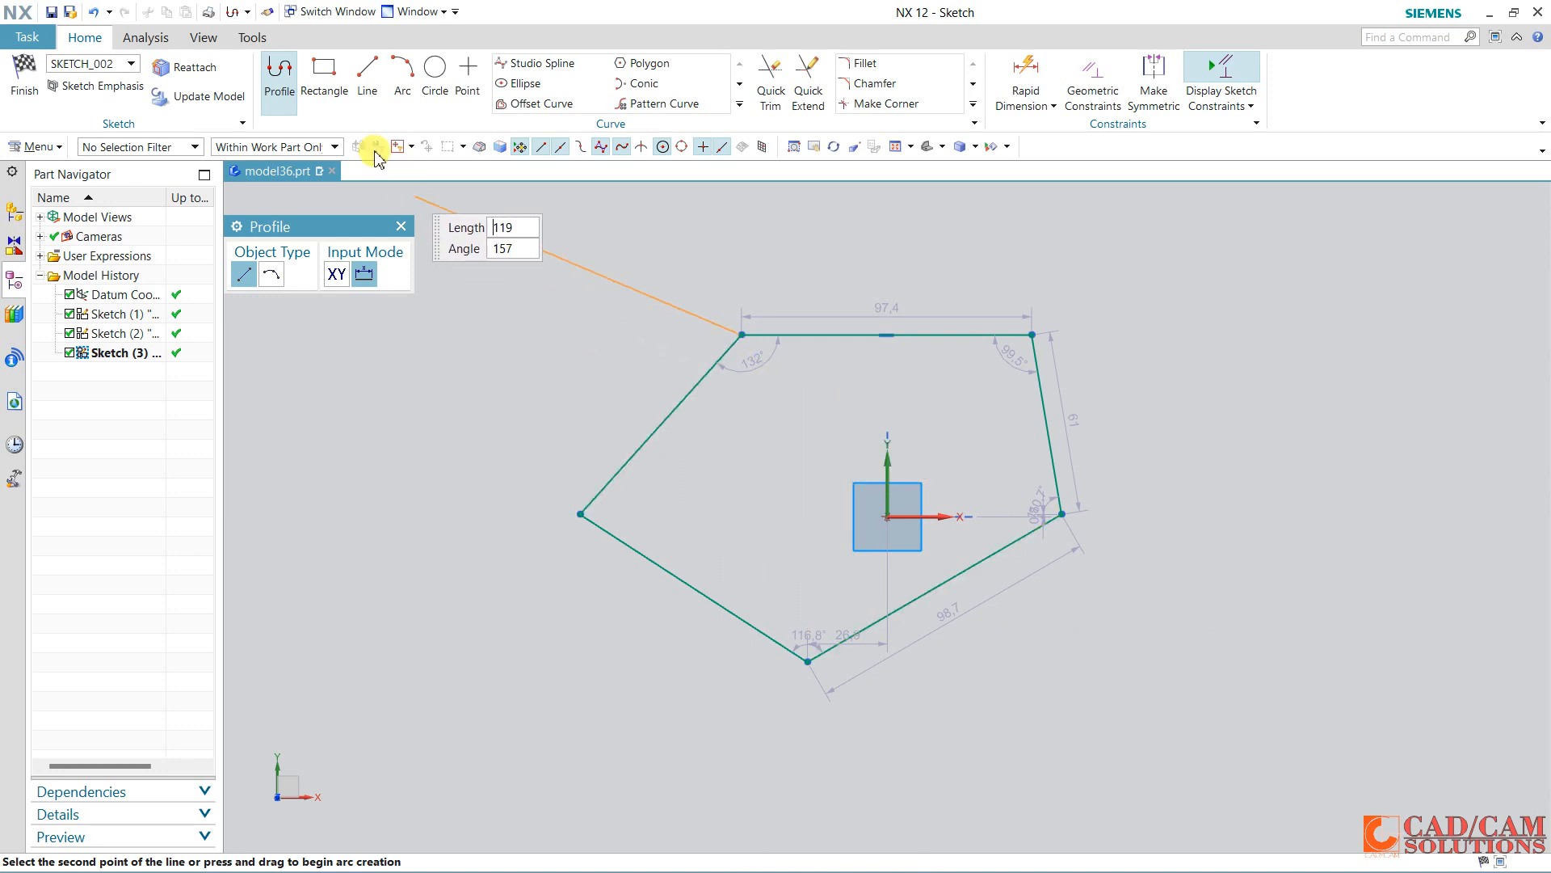
{"action": "left_click", "coordinate": [279, 82]}
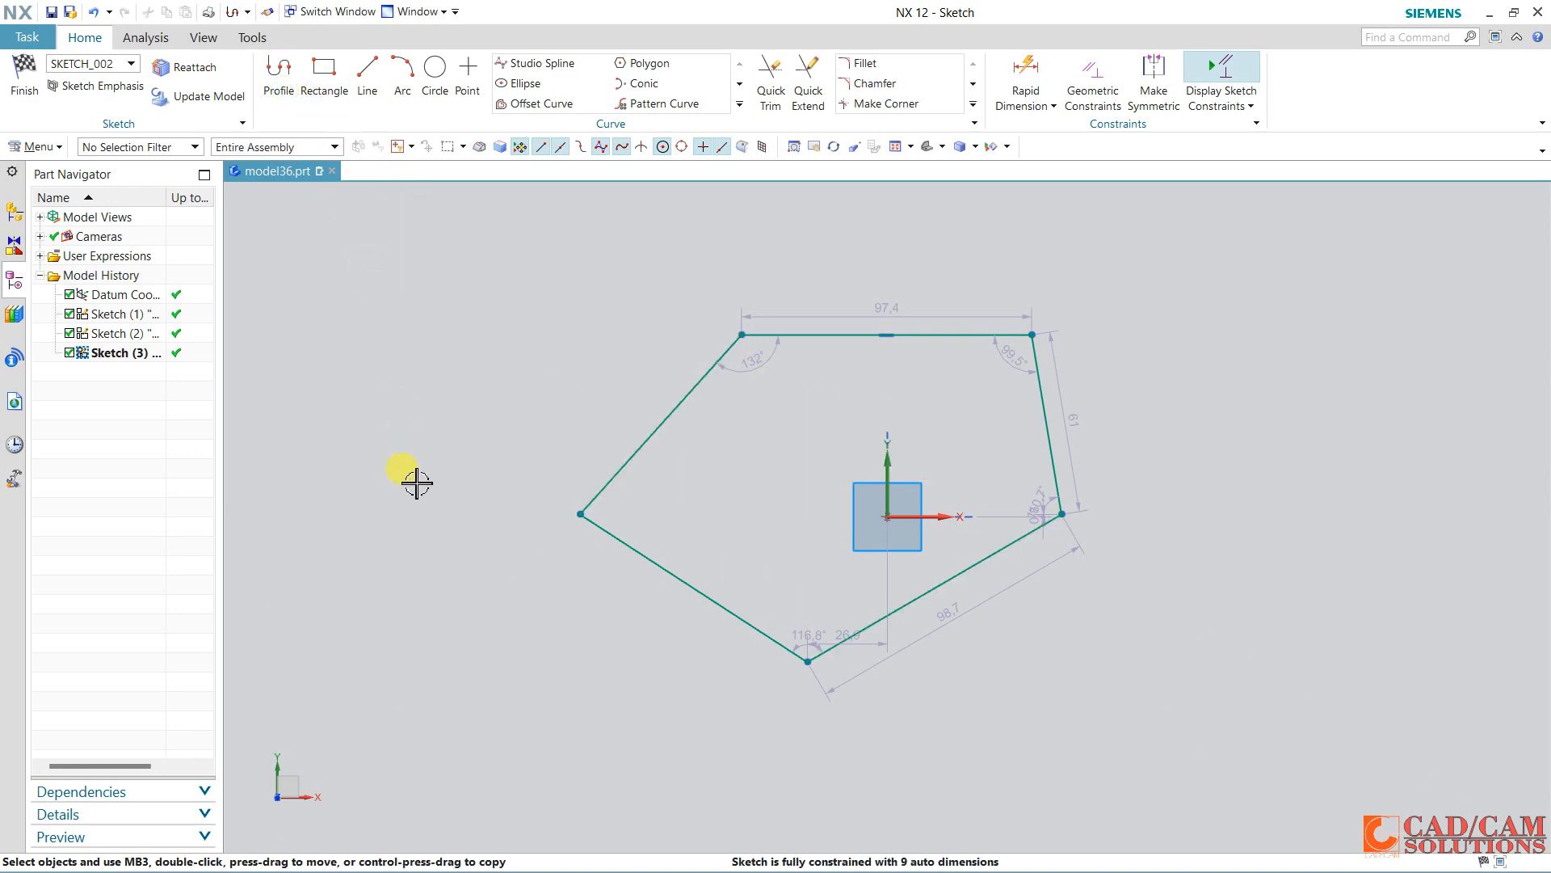
Examine the five-sided sketch using pan, zoom in and out, and a zoom rectangle around its upper horizontal edge.
{"action": "mouse_move", "coordinate": [582, 599]}
{"action": "middle_mouse_down"}
{"action": "mouse_move", "coordinate": [647, 426]}
{"action": "mouse_move", "coordinate": [596, 570]}
{"action": "mouse_move", "coordinate": [641, 488]}
{"action": "mouse_move", "coordinate": [614, 582]}
{"action": "mouse_move", "coordinate": [588, 621]}
{"action": "middle_mouse_up"}
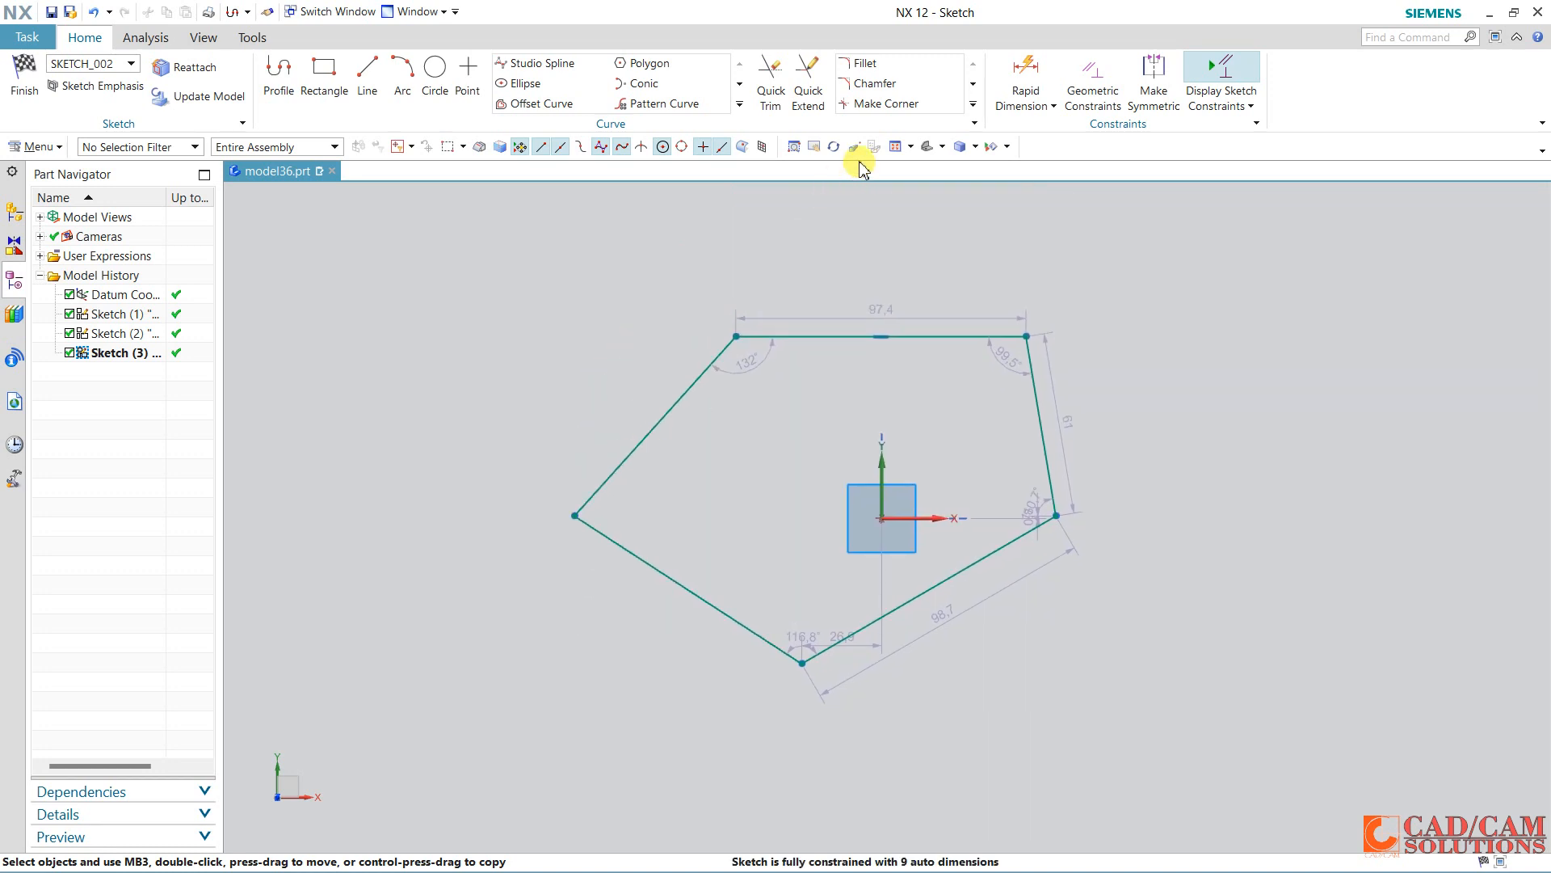
{"action": "left_click", "coordinate": [814, 149]}
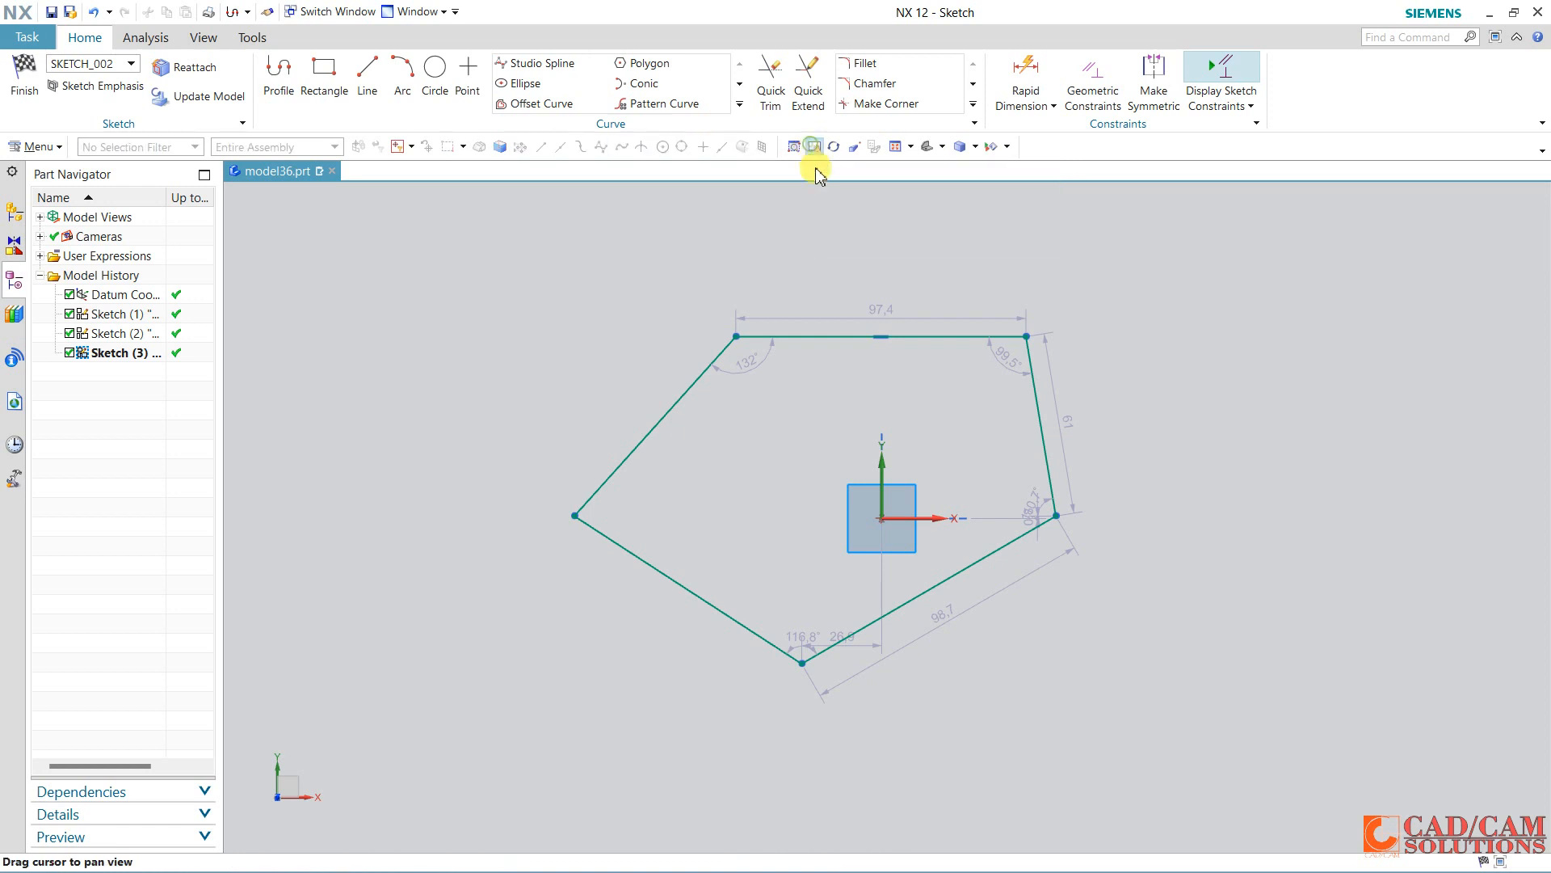
{"action": "mouse_move", "coordinate": [803, 455]}
{"action": "left_mouse_down"}
{"action": "mouse_move", "coordinate": [823, 299]}
{"action": "mouse_move", "coordinate": [841, 348]}
{"action": "left_mouse_up"}
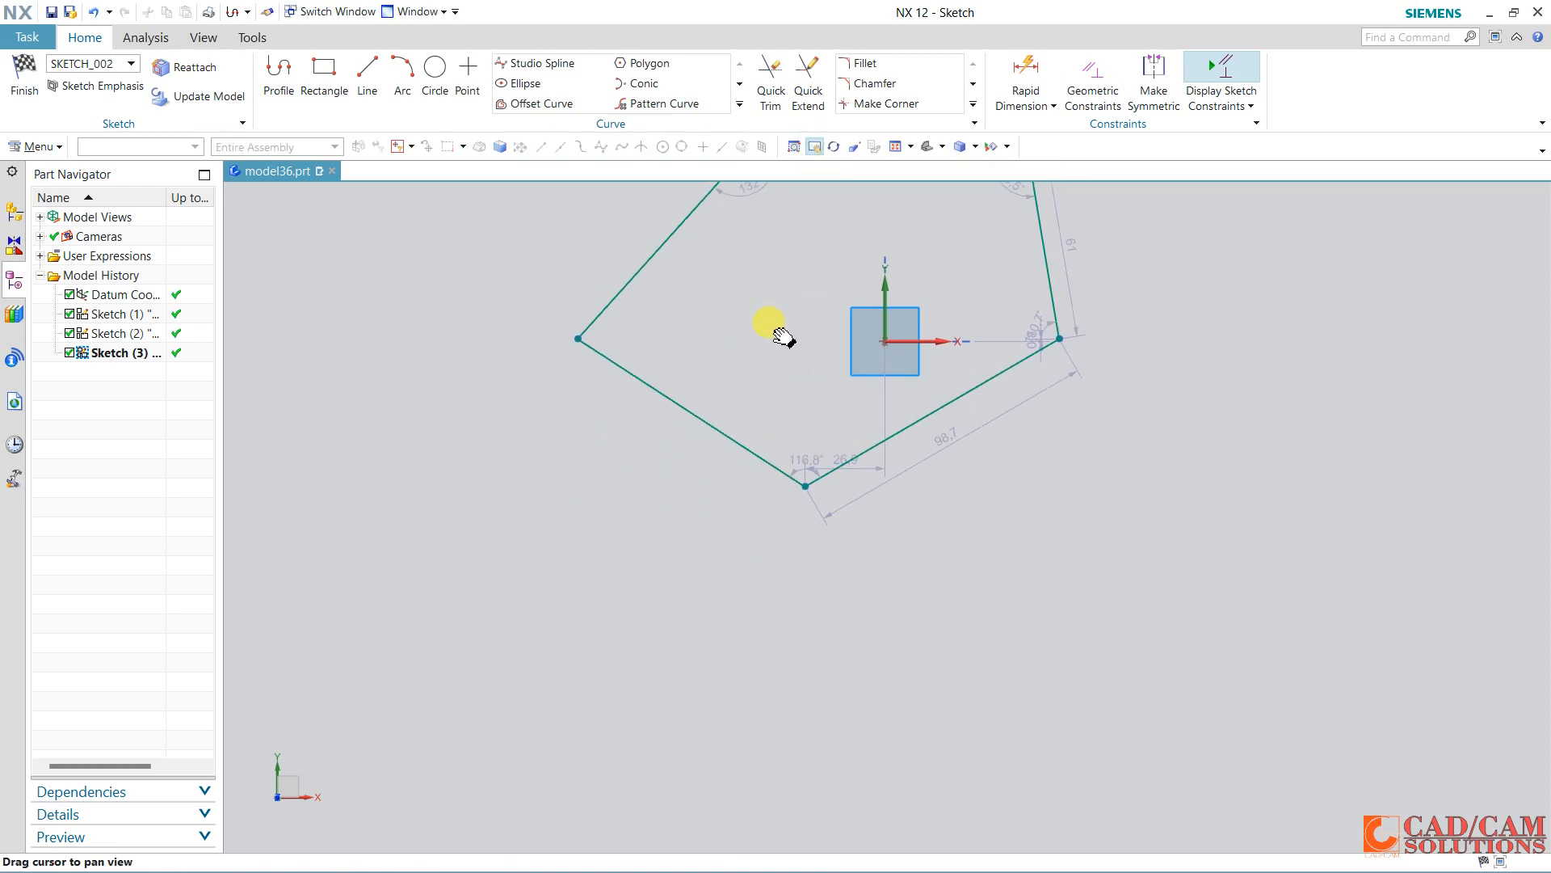
{"action": "scroll", "coordinate": [782, 336], "scroll_direction": "down", "scroll_amount": 3}
{"action": "scroll", "coordinate": [783, 338], "scroll_direction": "up", "scroll_amount": 3}
{"action": "scroll", "coordinate": [783, 340], "scroll_direction": "down", "scroll_amount": 3}
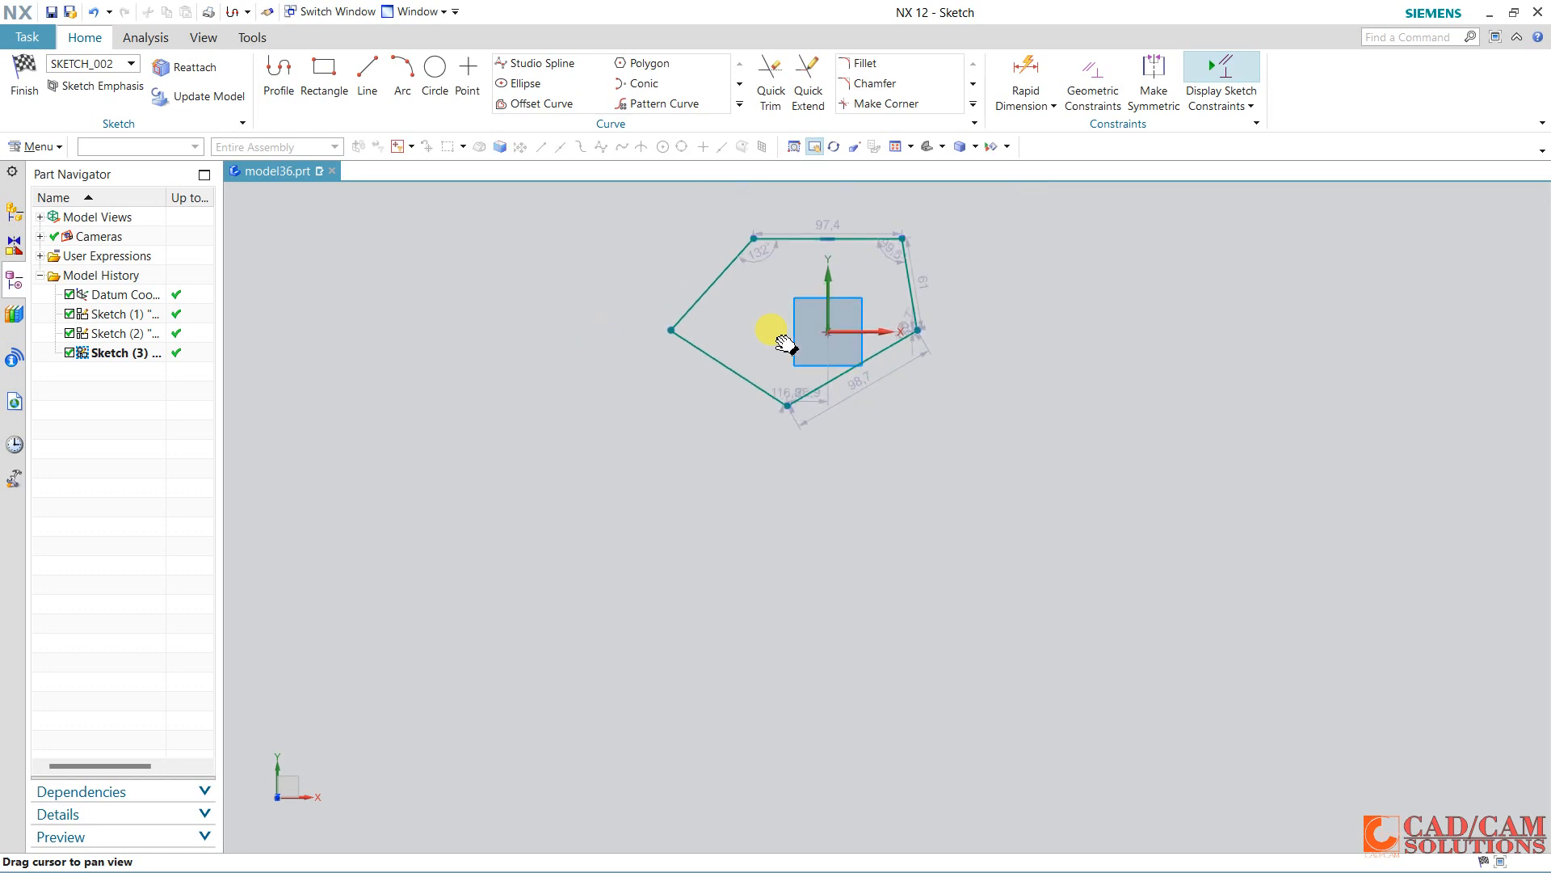
{"action": "key", "text": "Escape"}
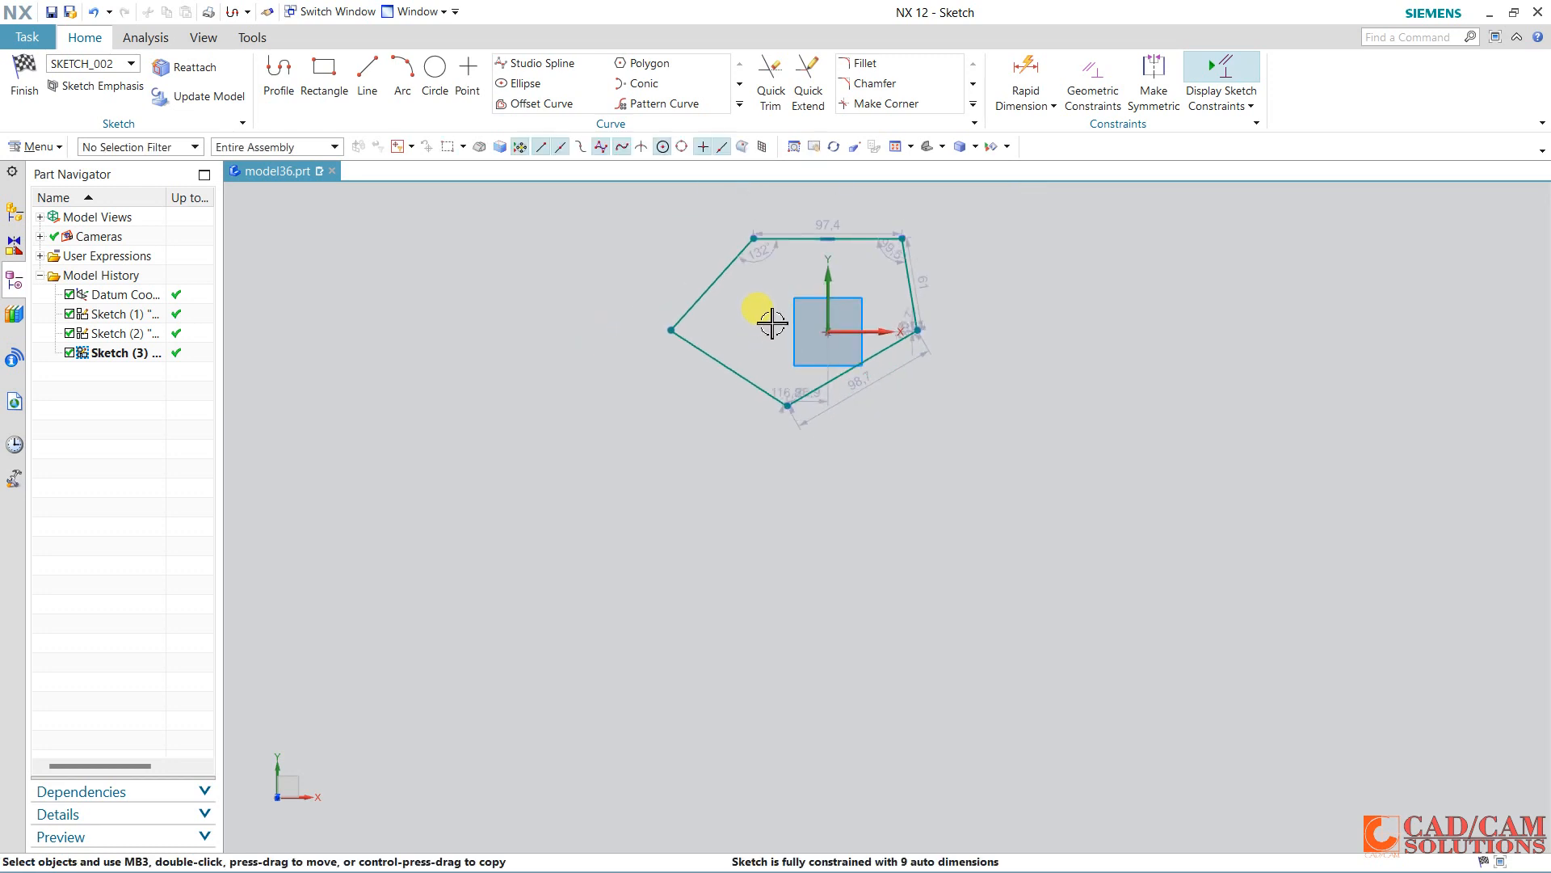
{"action": "left_click", "coordinate": [795, 148]}
{"action": "left_click_drag", "start_coordinate": [773, 338], "coordinate": [305, 509]}
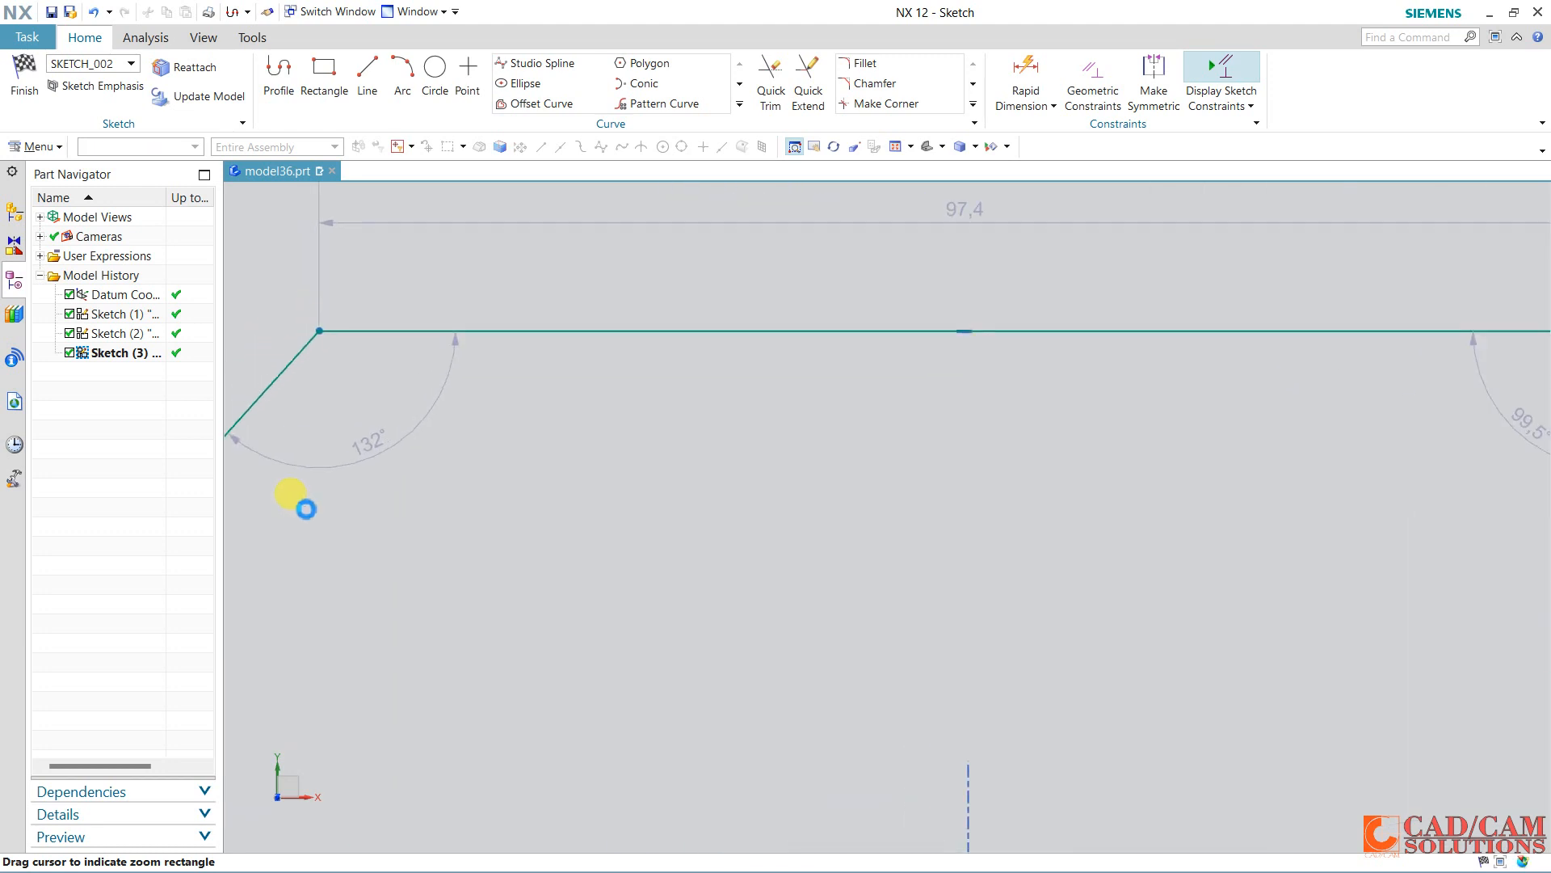
Zoom around the five-sided sketch, fit it in the view and pan to examine the whole profile.
{"action": "scroll", "coordinate": [711, 511], "scroll_direction": "up", "scroll_amount": 8}
{"action": "scroll", "coordinate": [711, 511], "scroll_direction": "down", "scroll_amount": 9}
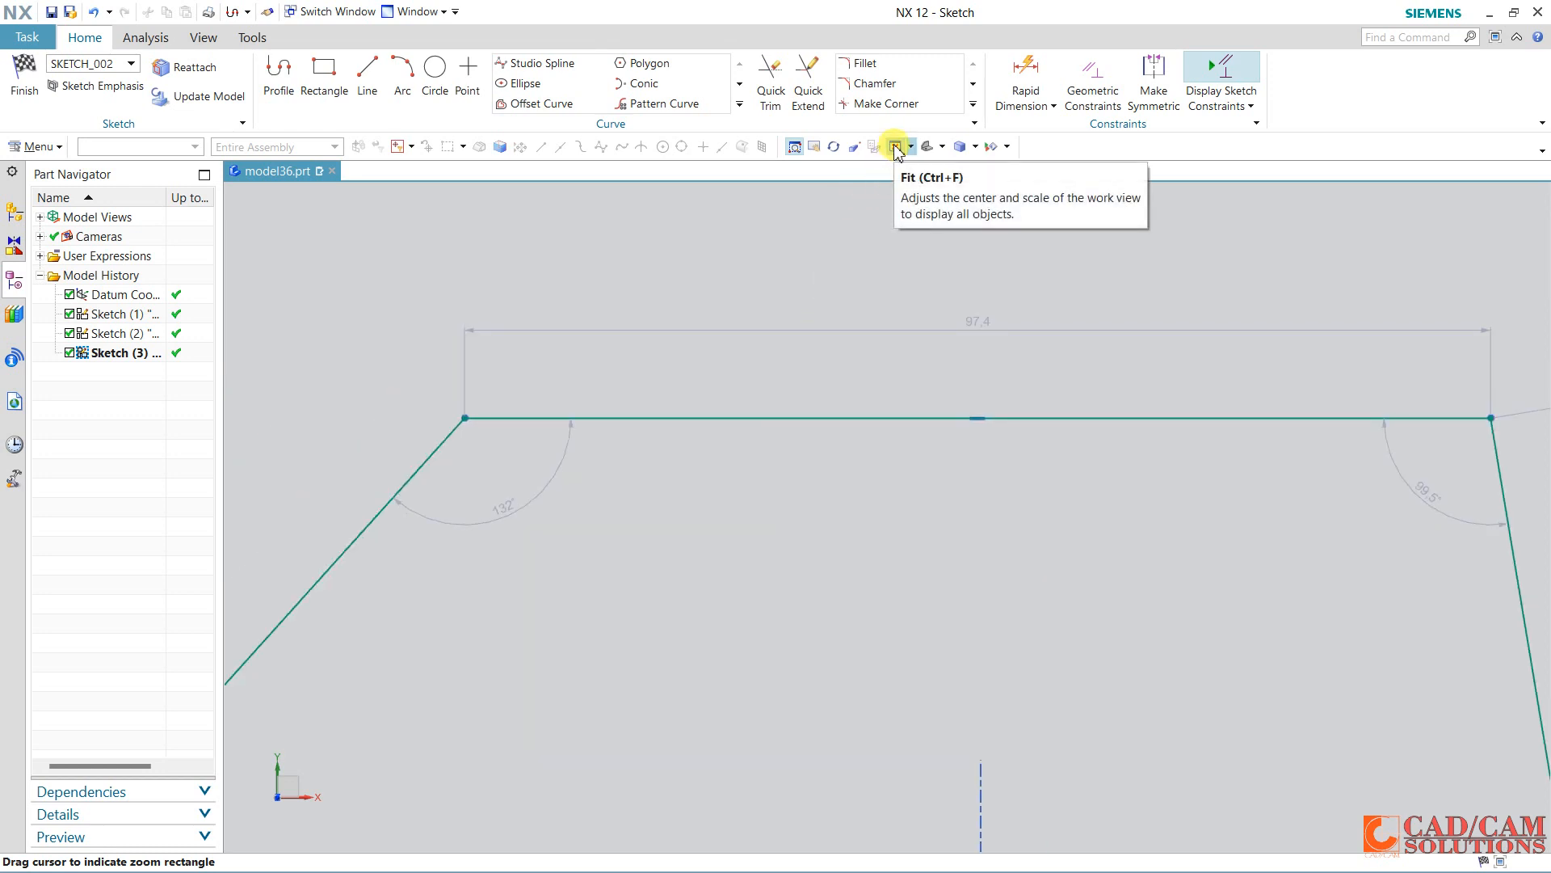
{"action": "left_click", "coordinate": [895, 146]}
{"action": "scroll", "coordinate": [847, 301], "scroll_direction": "down", "scroll_amount": 3}
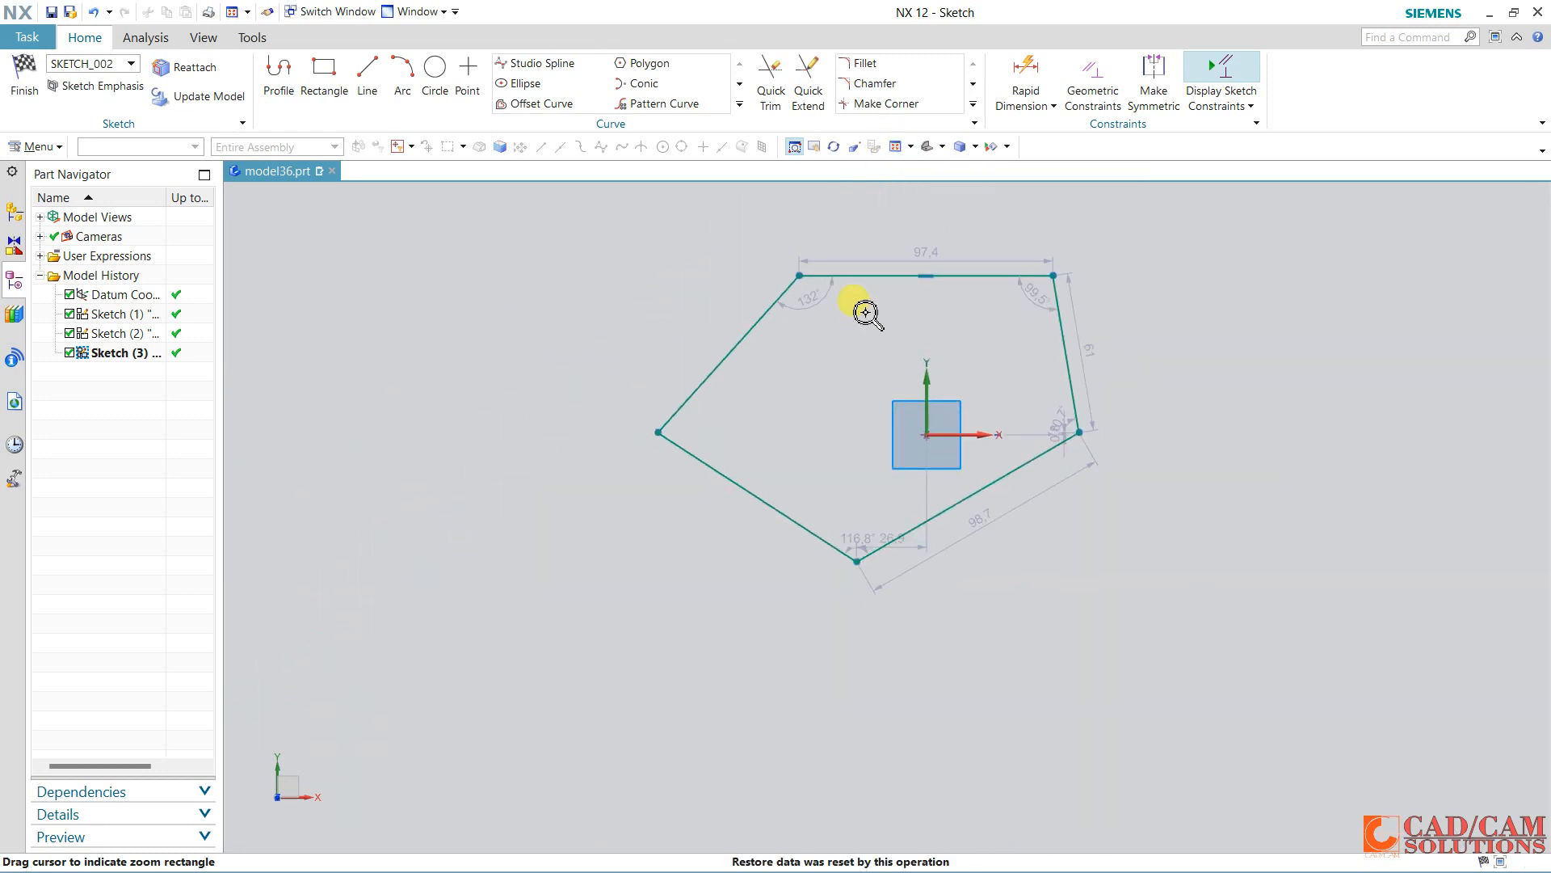
{"action": "middle_click_drag", "start_coordinate": [862, 379], "coordinate": [804, 441], "text": "shift"}
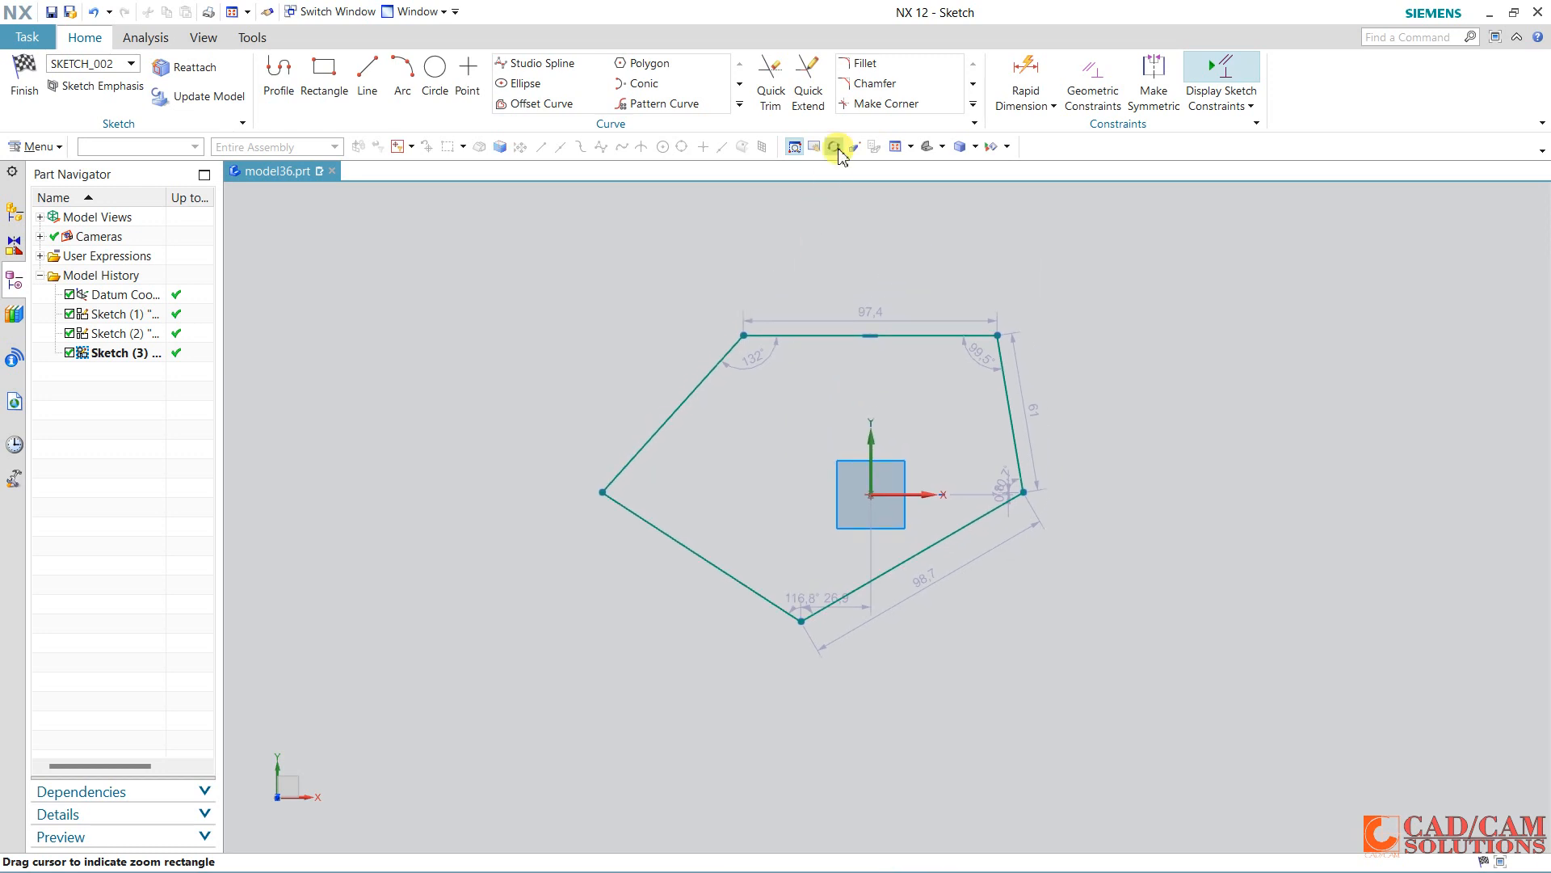
Rotate the view to inspect the sketch in 3D, orienting it back to the sketch plane after each rotation.
{"action": "left_click", "coordinate": [837, 148]}
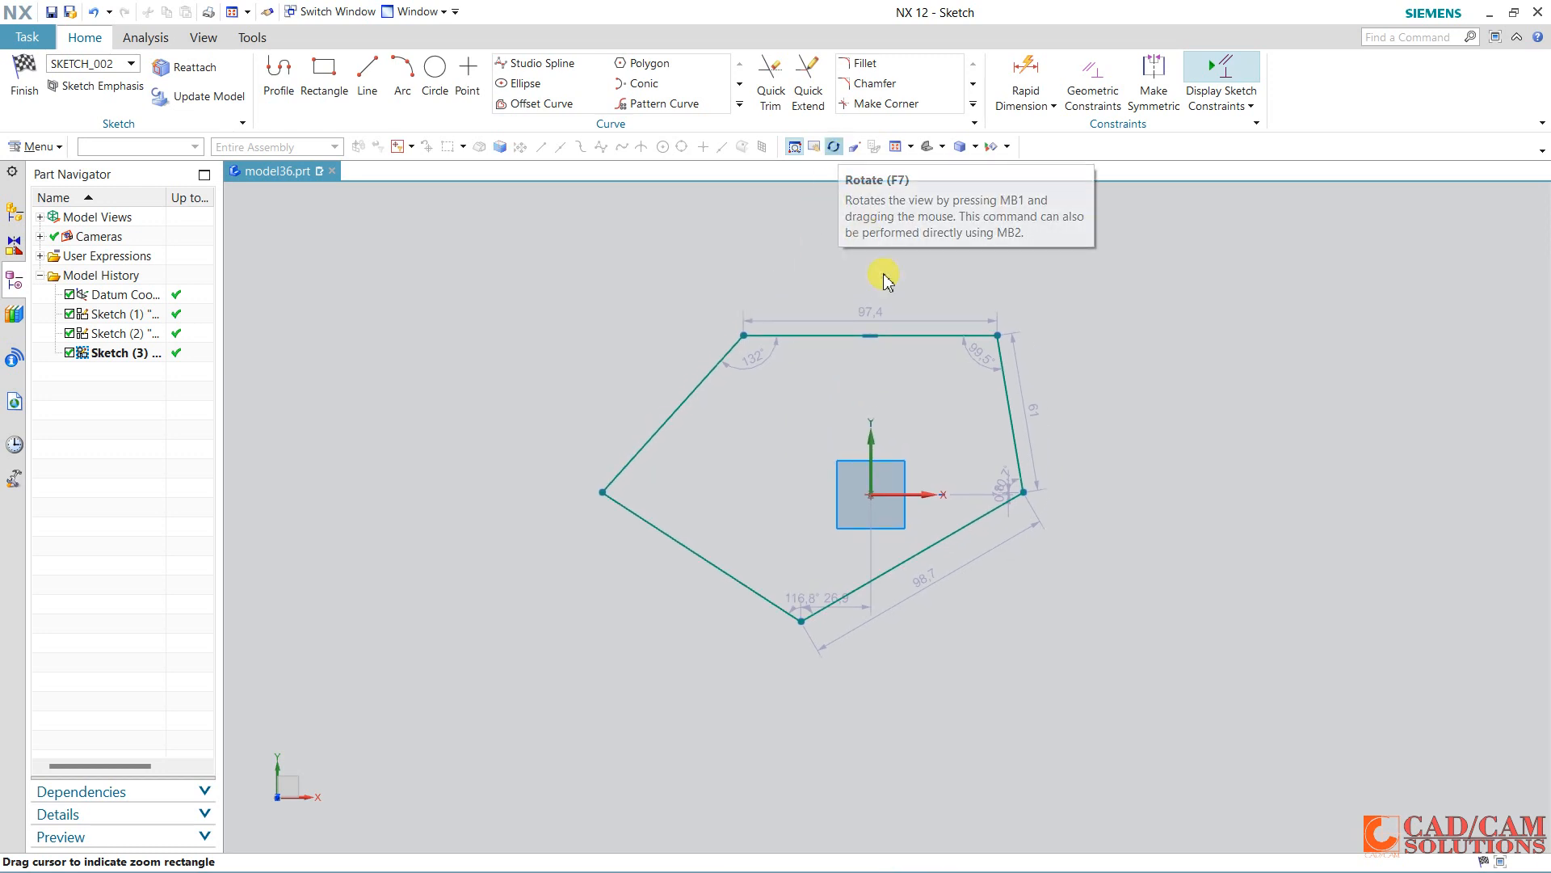
{"action": "left_click", "coordinate": [835, 147]}
{"action": "mouse_move", "coordinate": [881, 407]}
{"action": "left_mouse_down"}
{"action": "mouse_move", "coordinate": [710, 419]}
{"action": "mouse_move", "coordinate": [817, 423]}
{"action": "mouse_move", "coordinate": [845, 443]}
{"action": "left_mouse_up"}
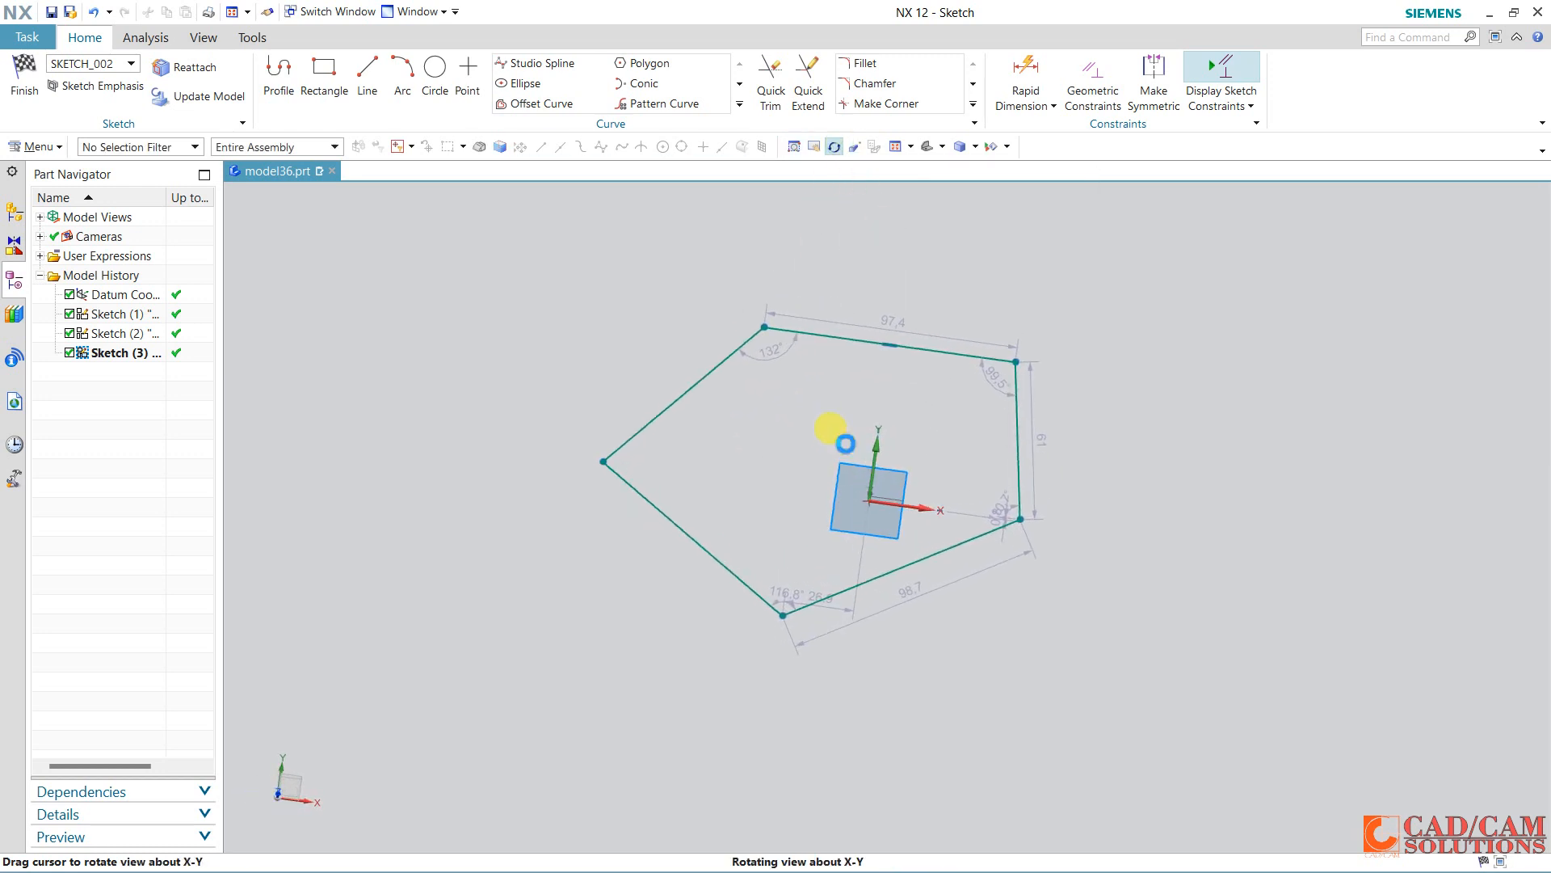
{"action": "left_click", "coordinate": [835, 147]}
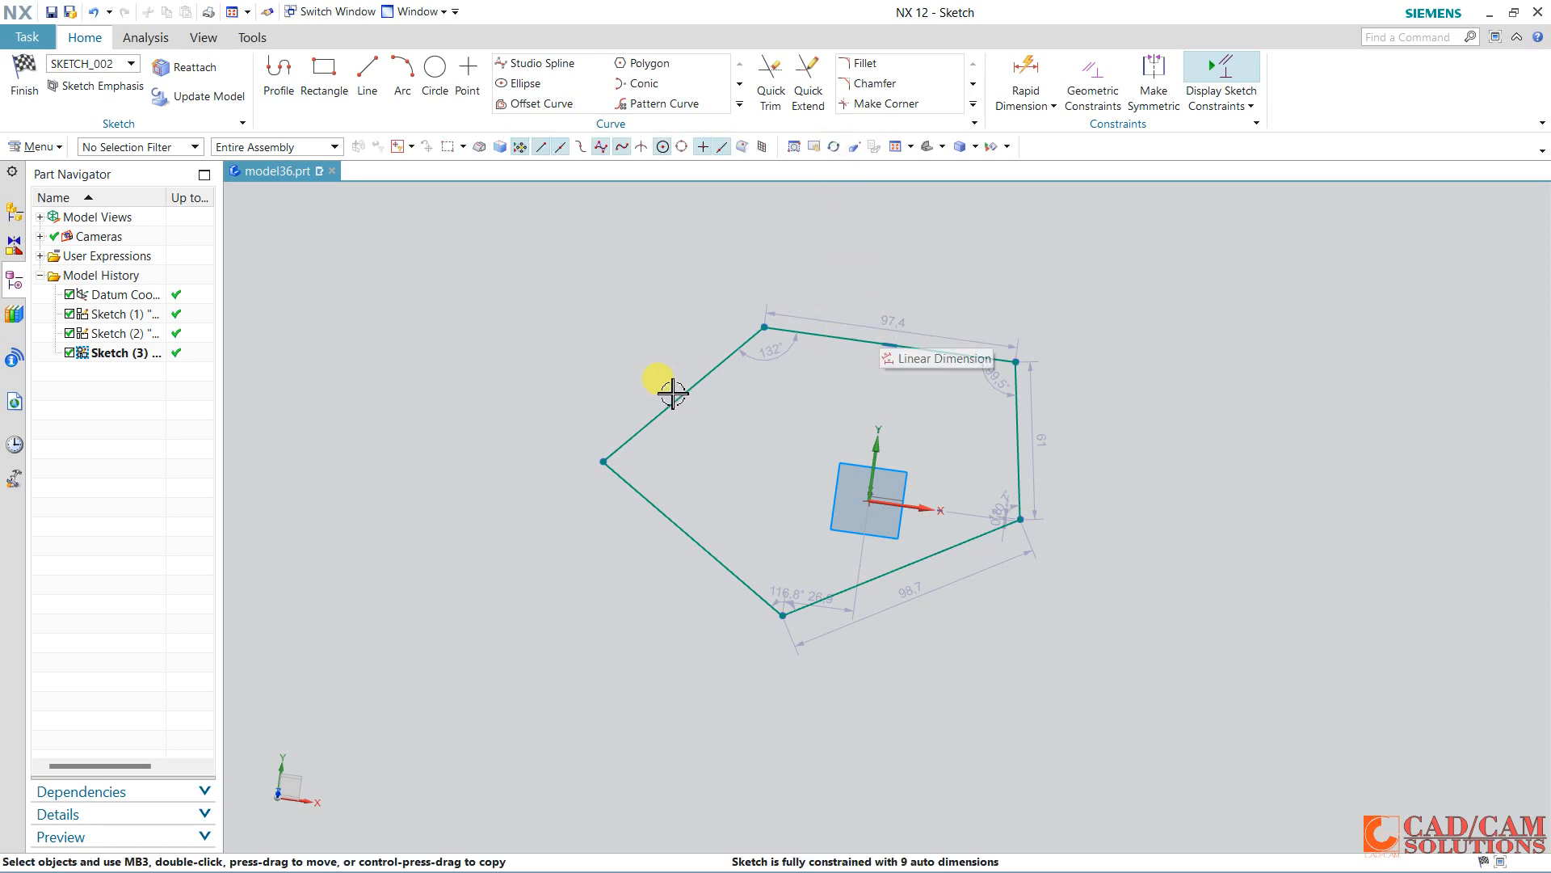
{"action": "mouse_move", "coordinate": [673, 393]}
{"action": "middle_mouse_down"}
{"action": "mouse_move", "coordinate": [710, 452]}
{"action": "mouse_move", "coordinate": [627, 409]}
{"action": "mouse_move", "coordinate": [647, 423]}
{"action": "mouse_move", "coordinate": [632, 426]}
{"action": "middle_mouse_up"}
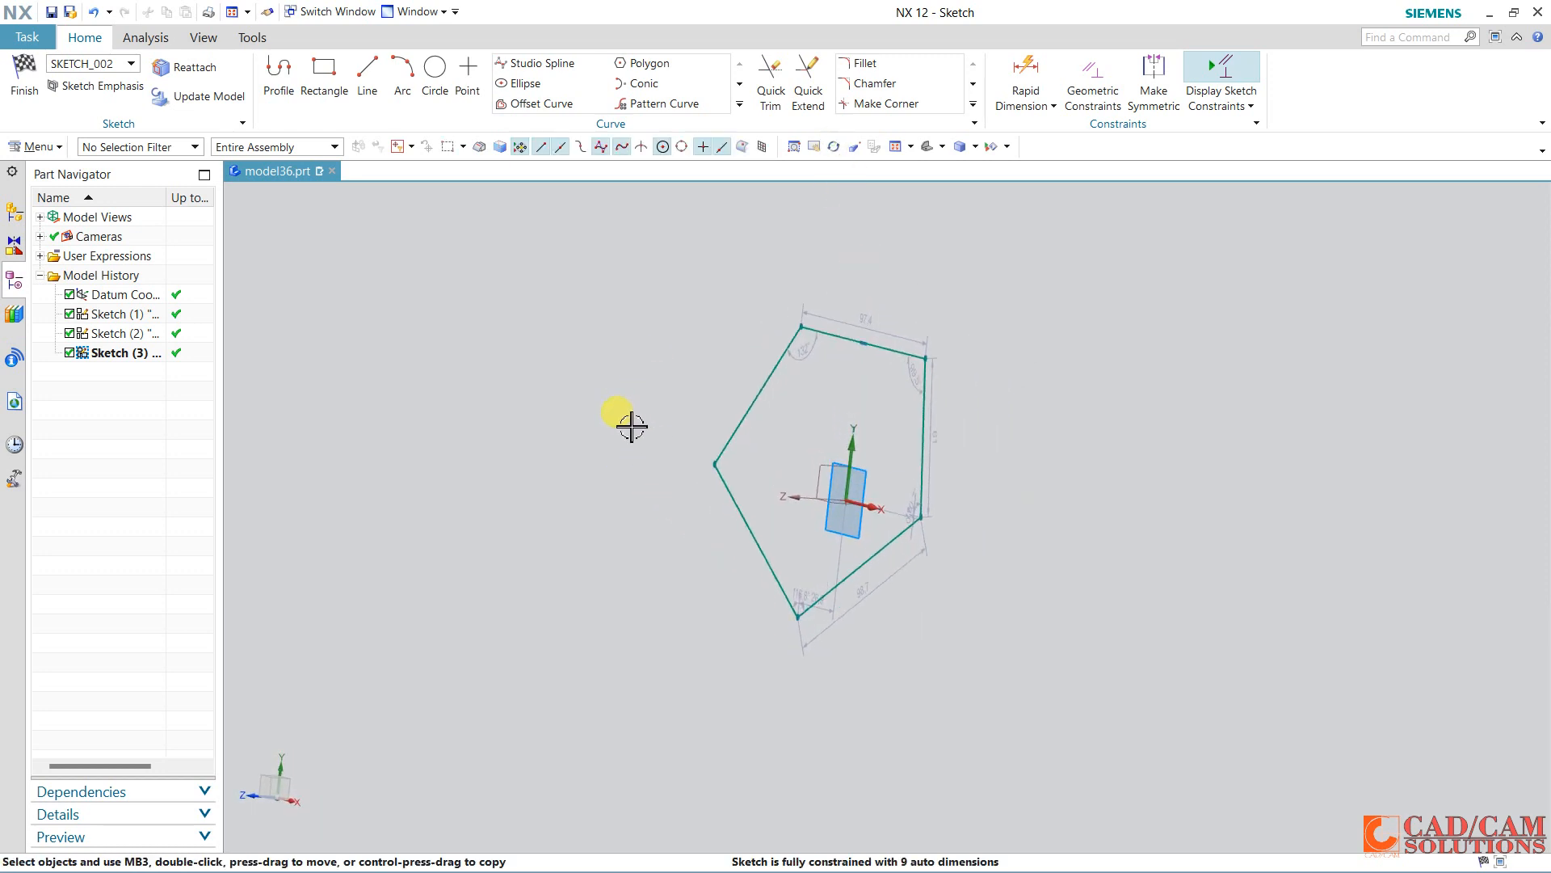
{"action": "mouse_move", "coordinate": [988, 540]}
{"action": "middle_mouse_down"}
{"action": "mouse_move", "coordinate": [952, 544]}
{"action": "mouse_move", "coordinate": [997, 544]}
{"action": "mouse_move", "coordinate": [903, 470]}
{"action": "middle_mouse_up"}
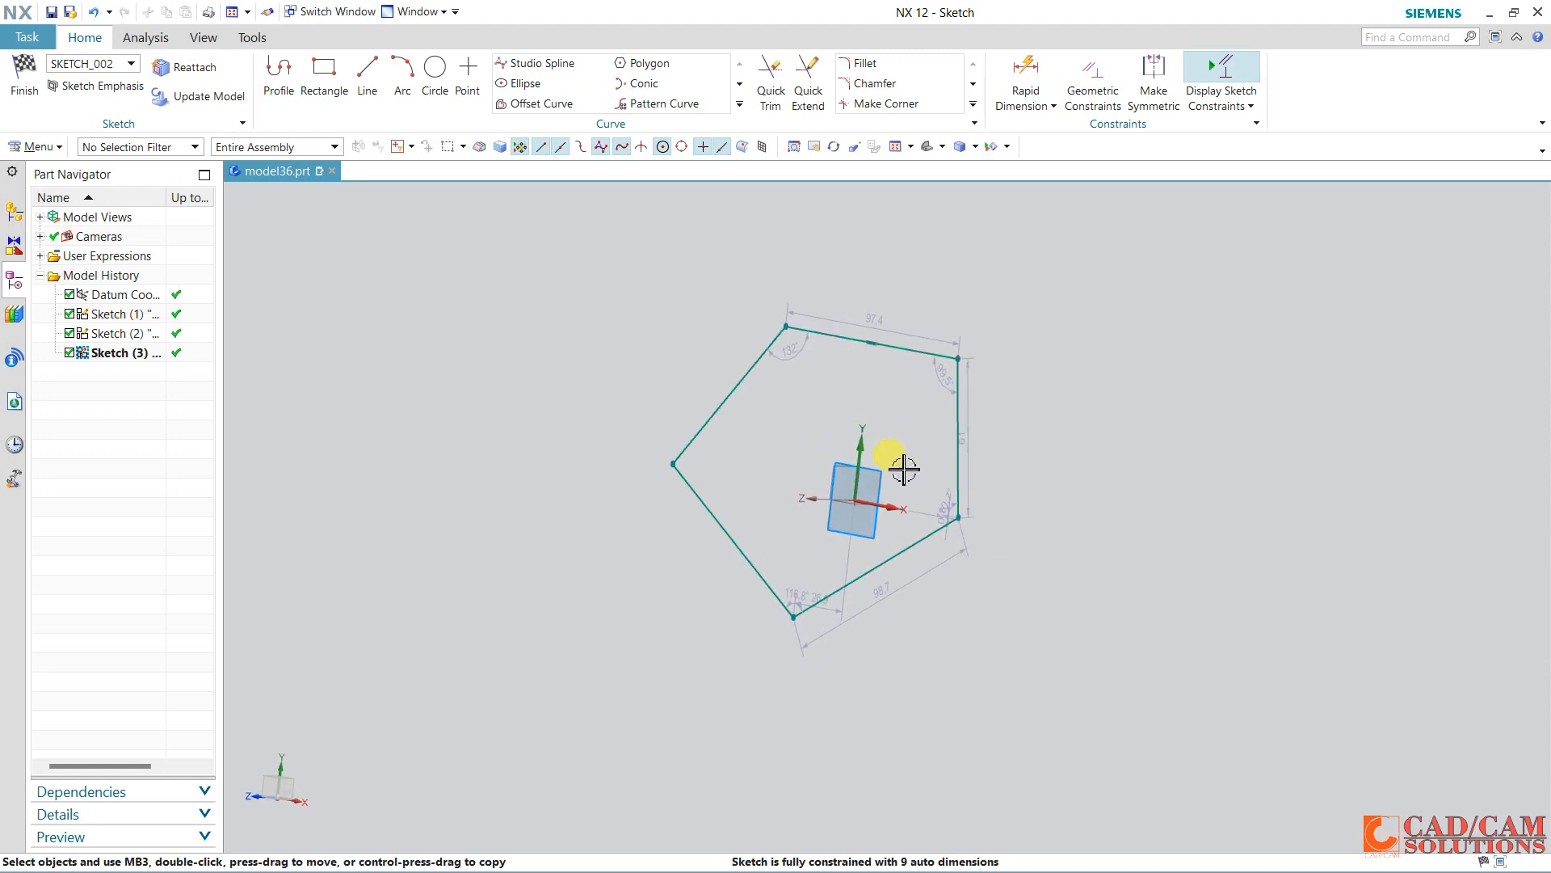
{"action": "right_click", "coordinate": [739, 297]}
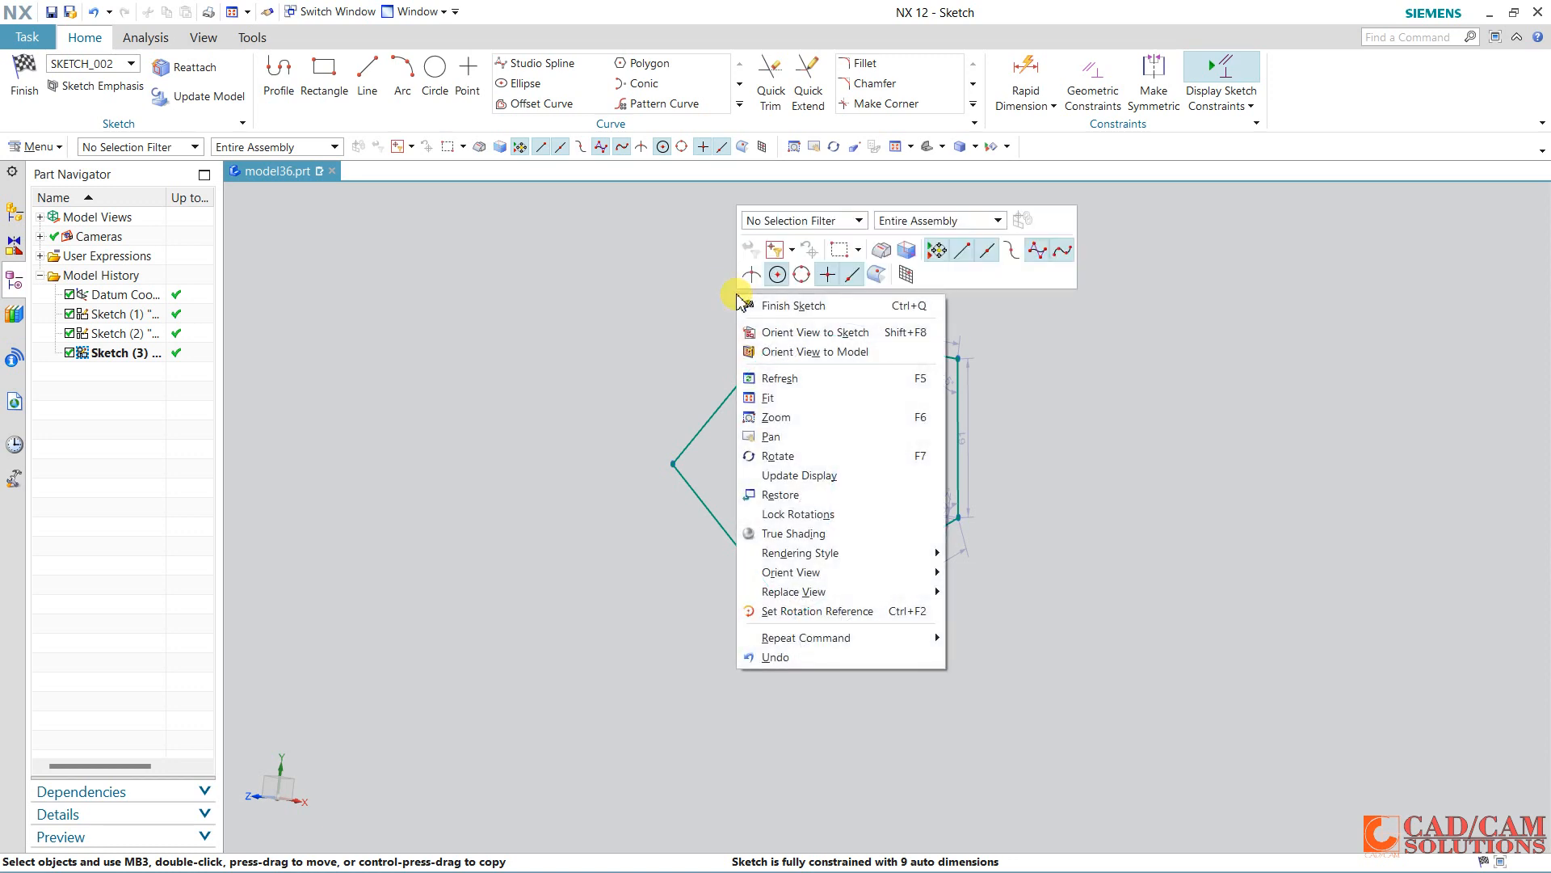
{"action": "left_click", "coordinate": [789, 334]}
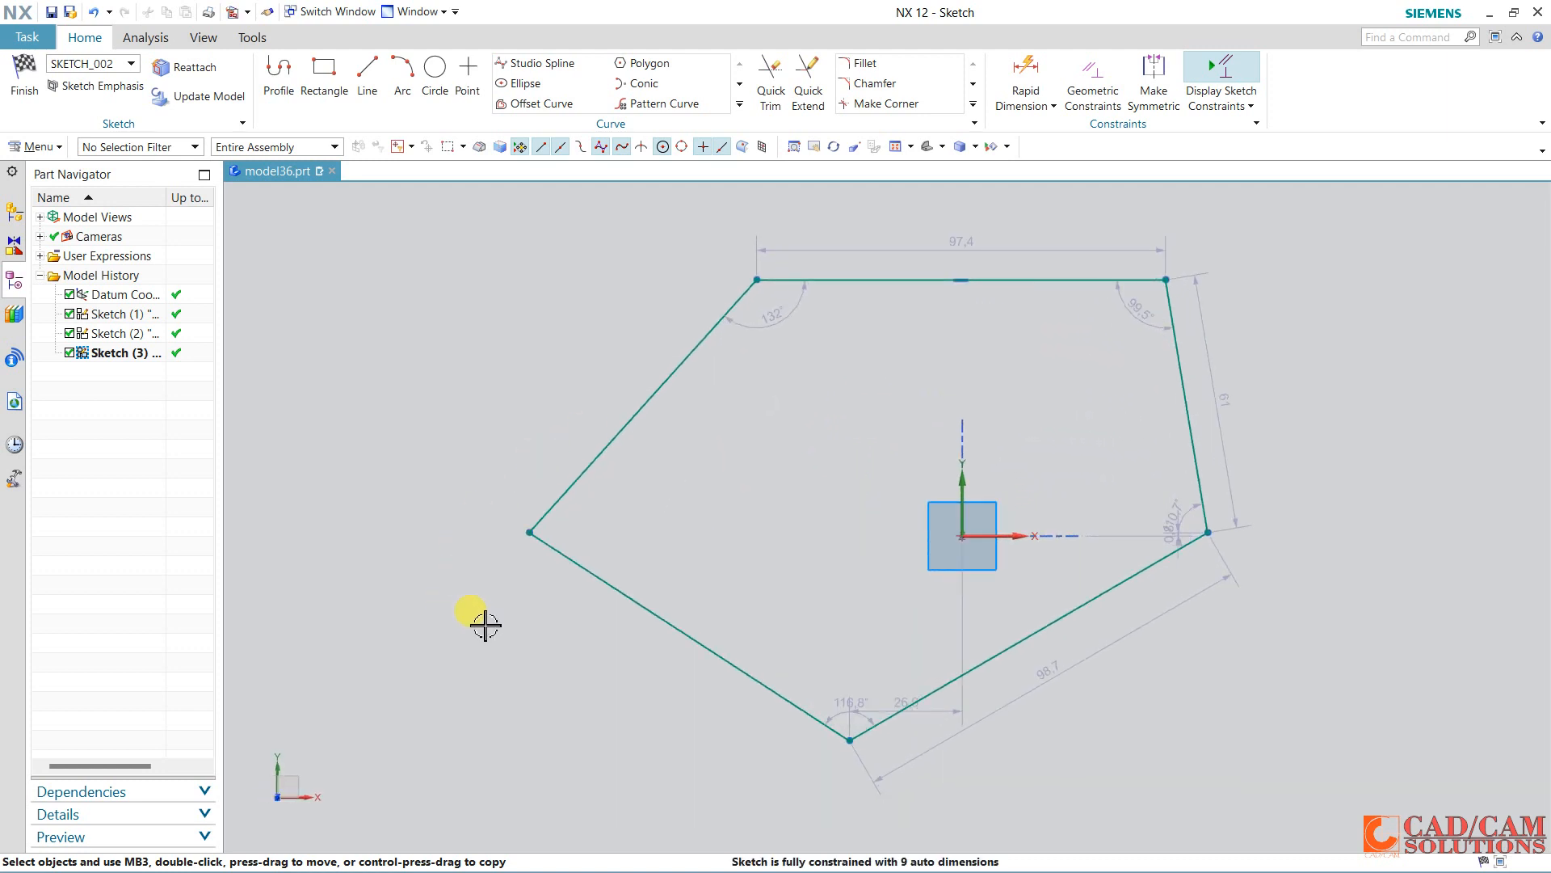
{"action": "scroll", "coordinate": [752, 514], "scroll_direction": "down", "scroll_amount": 3}
{"action": "middle_click_drag", "start_coordinate": [772, 509], "coordinate": [919, 509]}
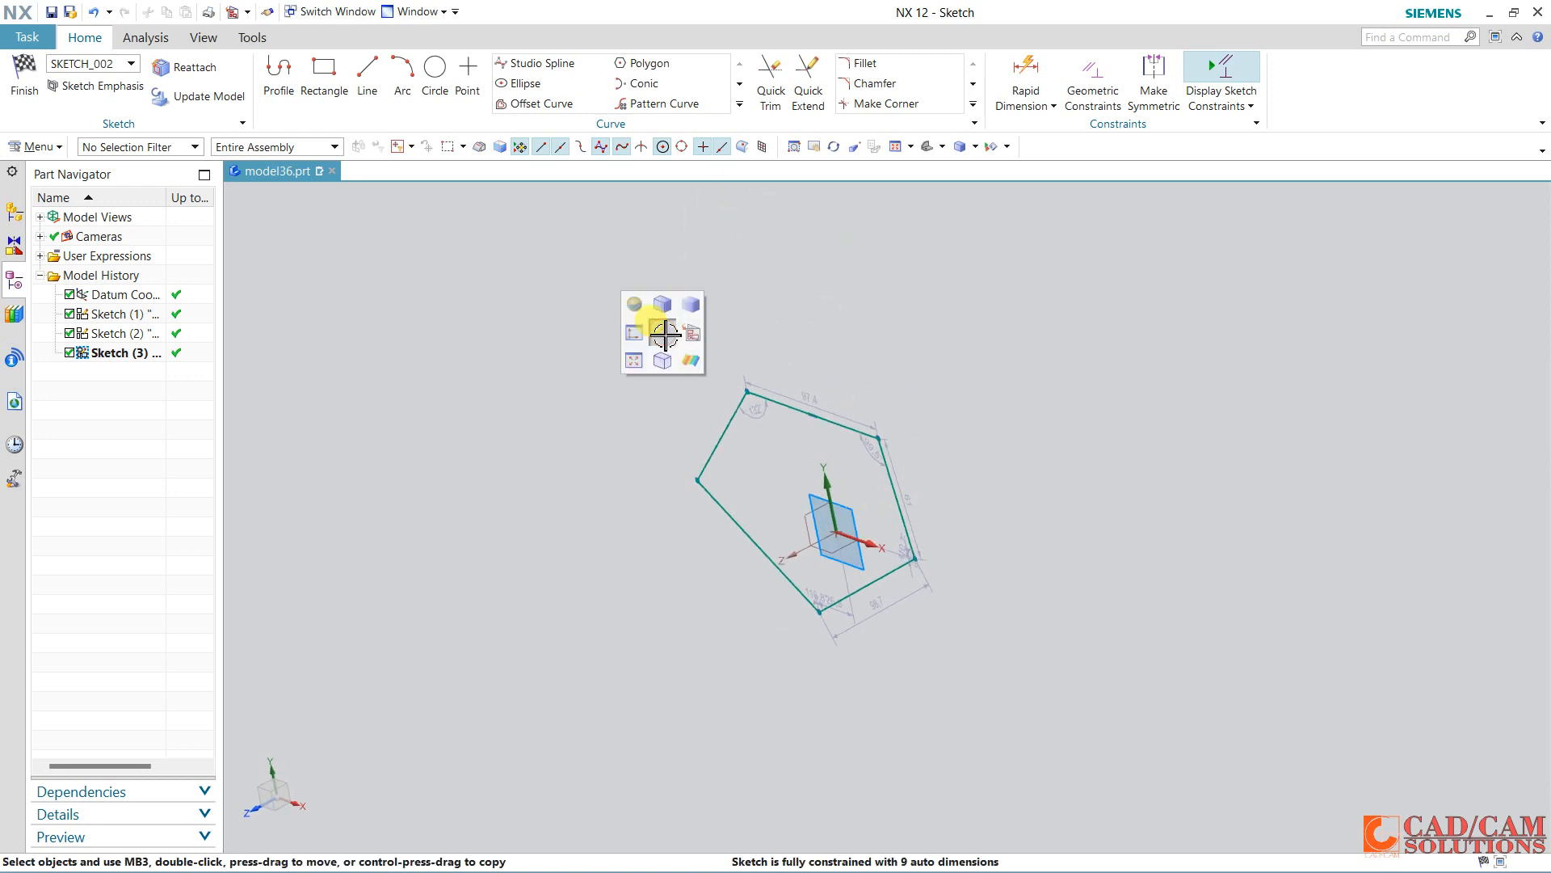
{"action": "left_click", "coordinate": [695, 331]}
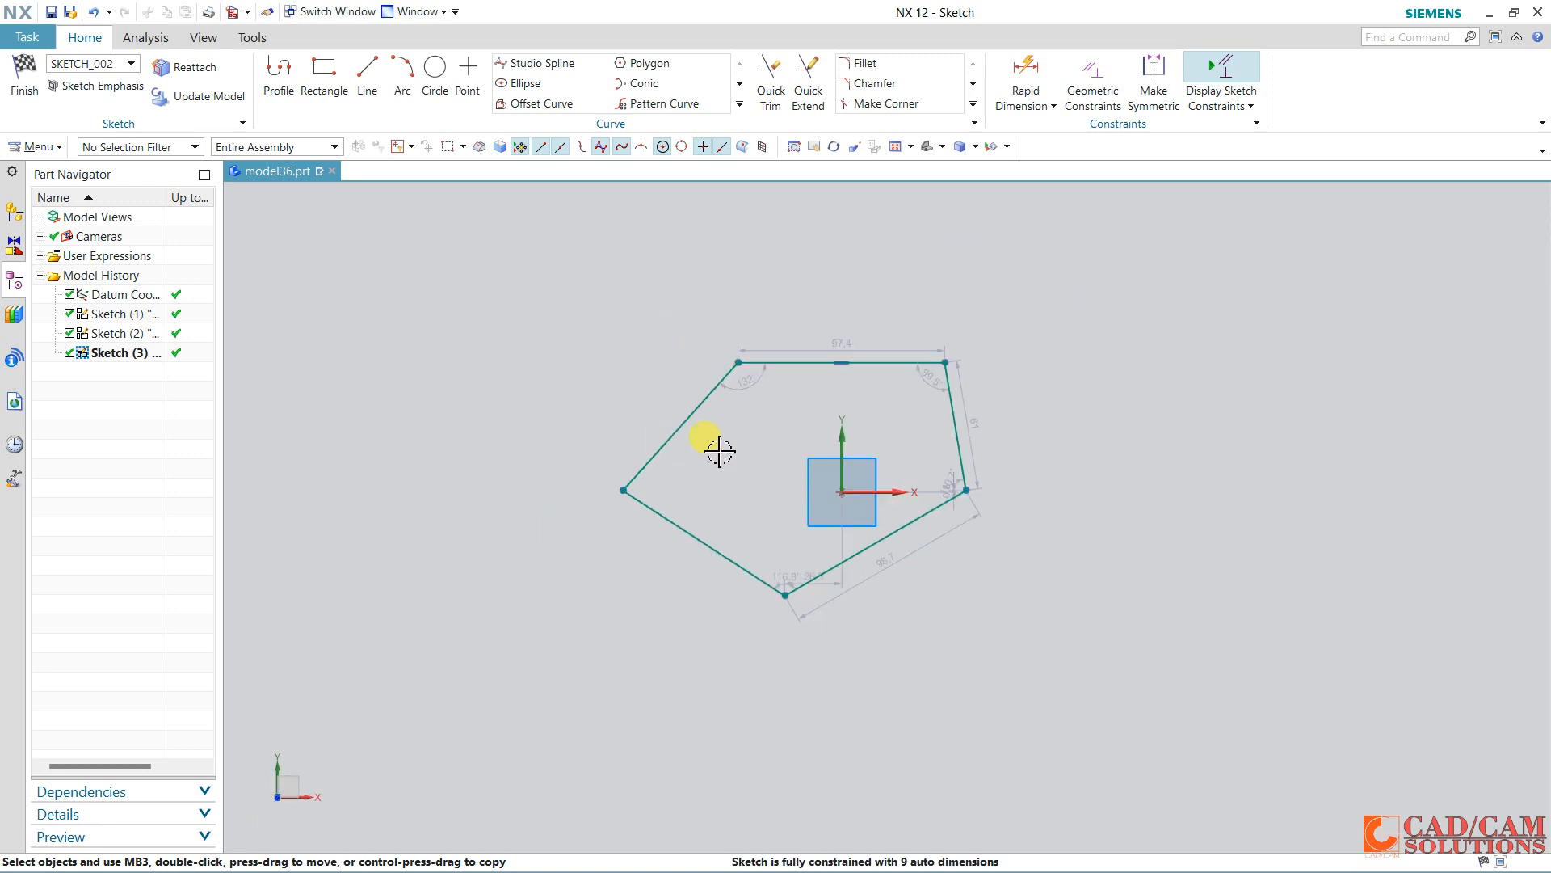
Draw a closed profile around the five-sided one, with lines about 113, 126 and 105 mm and arcs of about 106 and 119 mm radius.
{"action": "left_click", "coordinate": [278, 79]}
{"action": "left_click", "coordinate": [700, 288]}
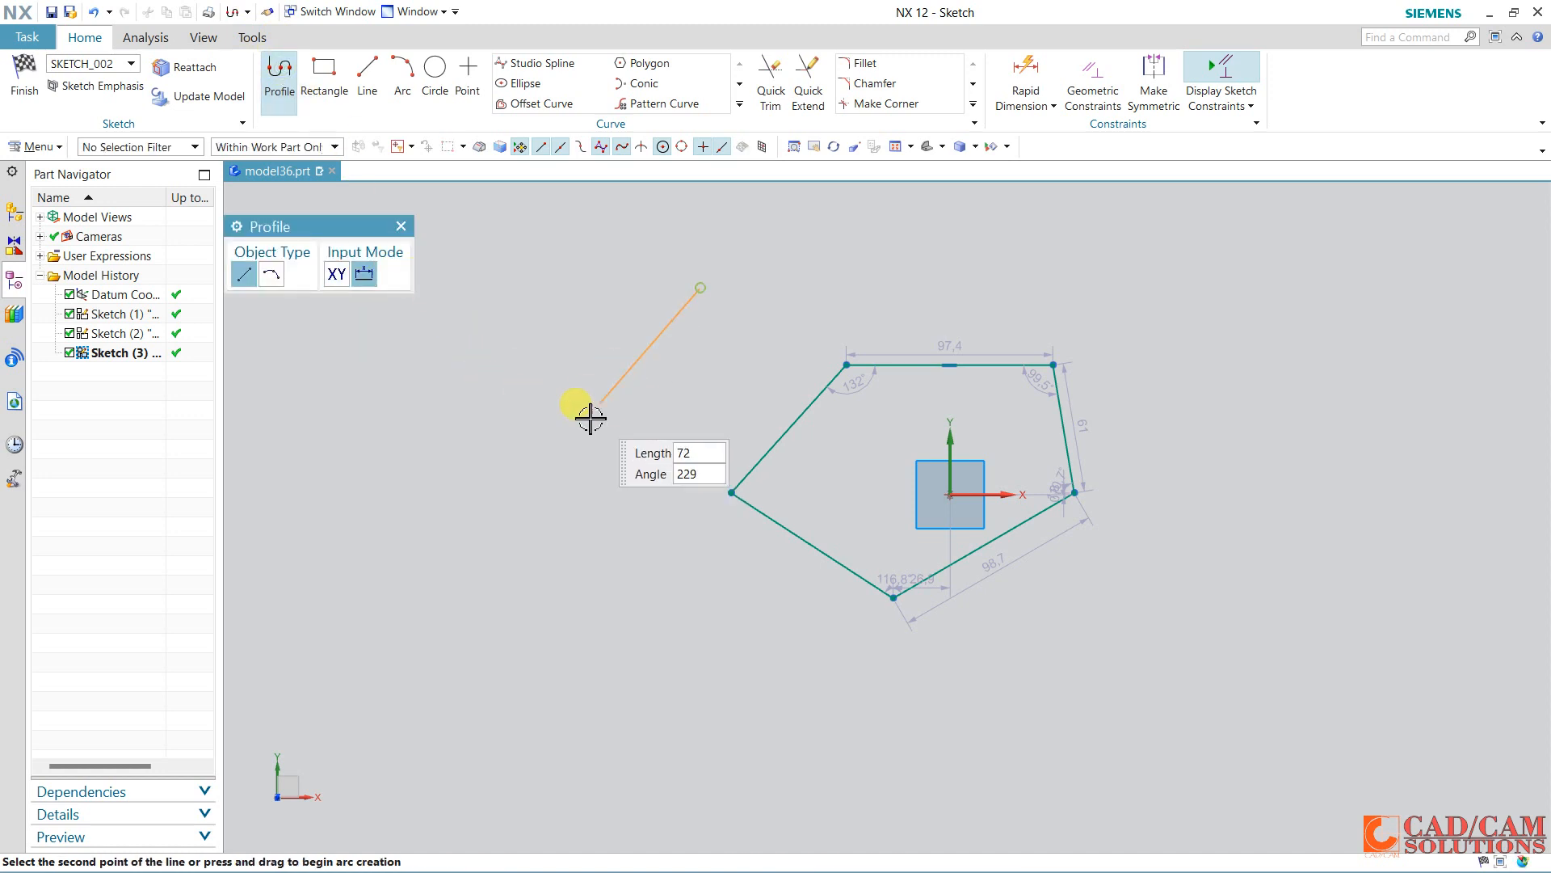
{"action": "left_click", "coordinate": [536, 464]}
{"action": "left_click", "coordinate": [701, 676]}
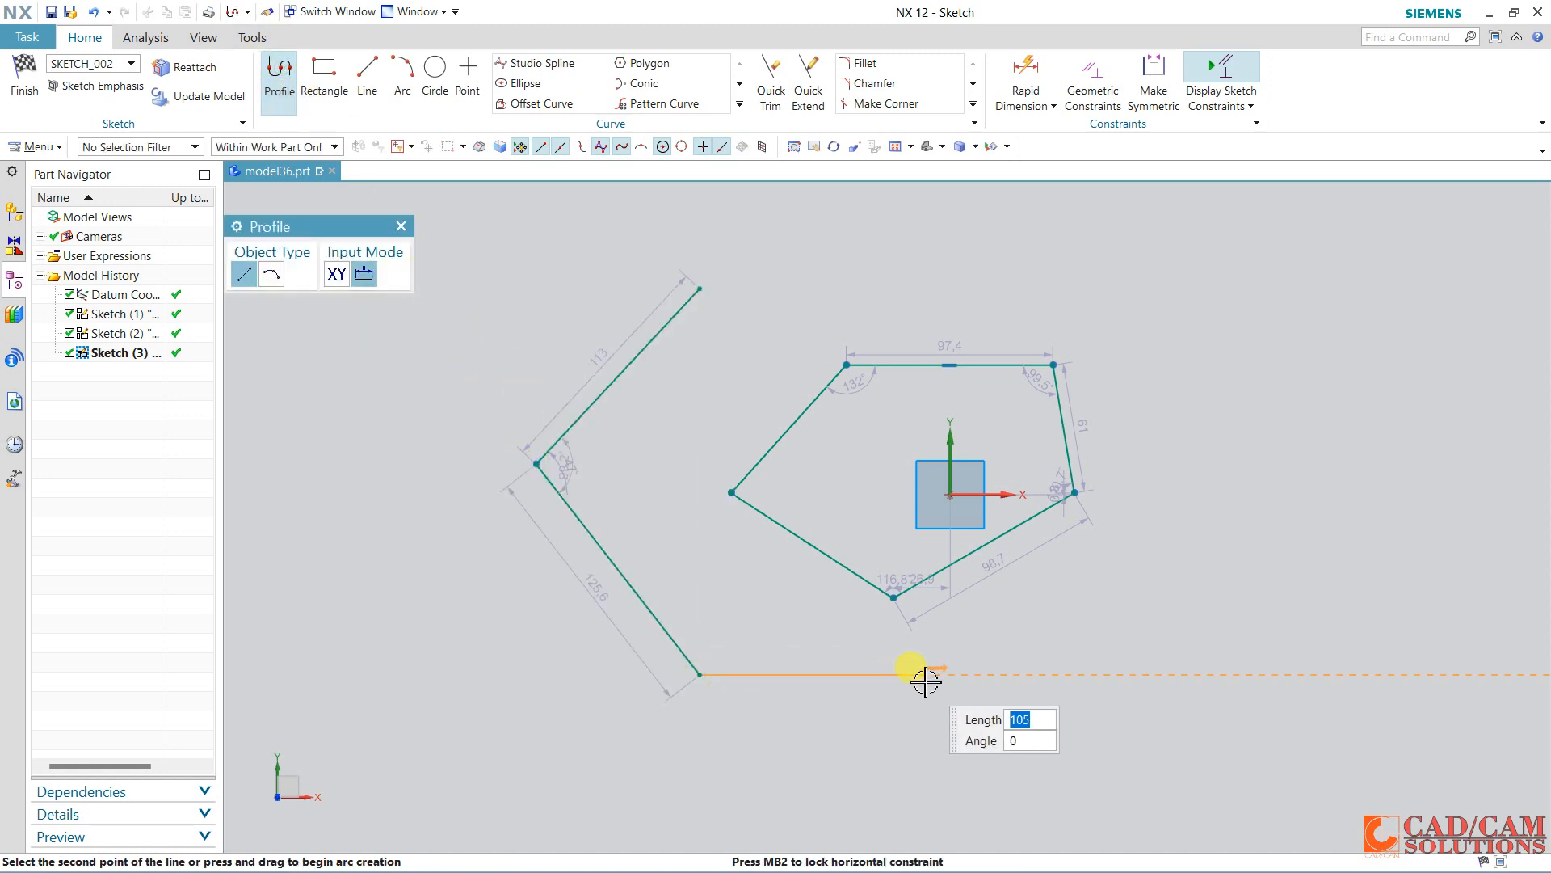
{"action": "left_click", "coordinate": [926, 678]}
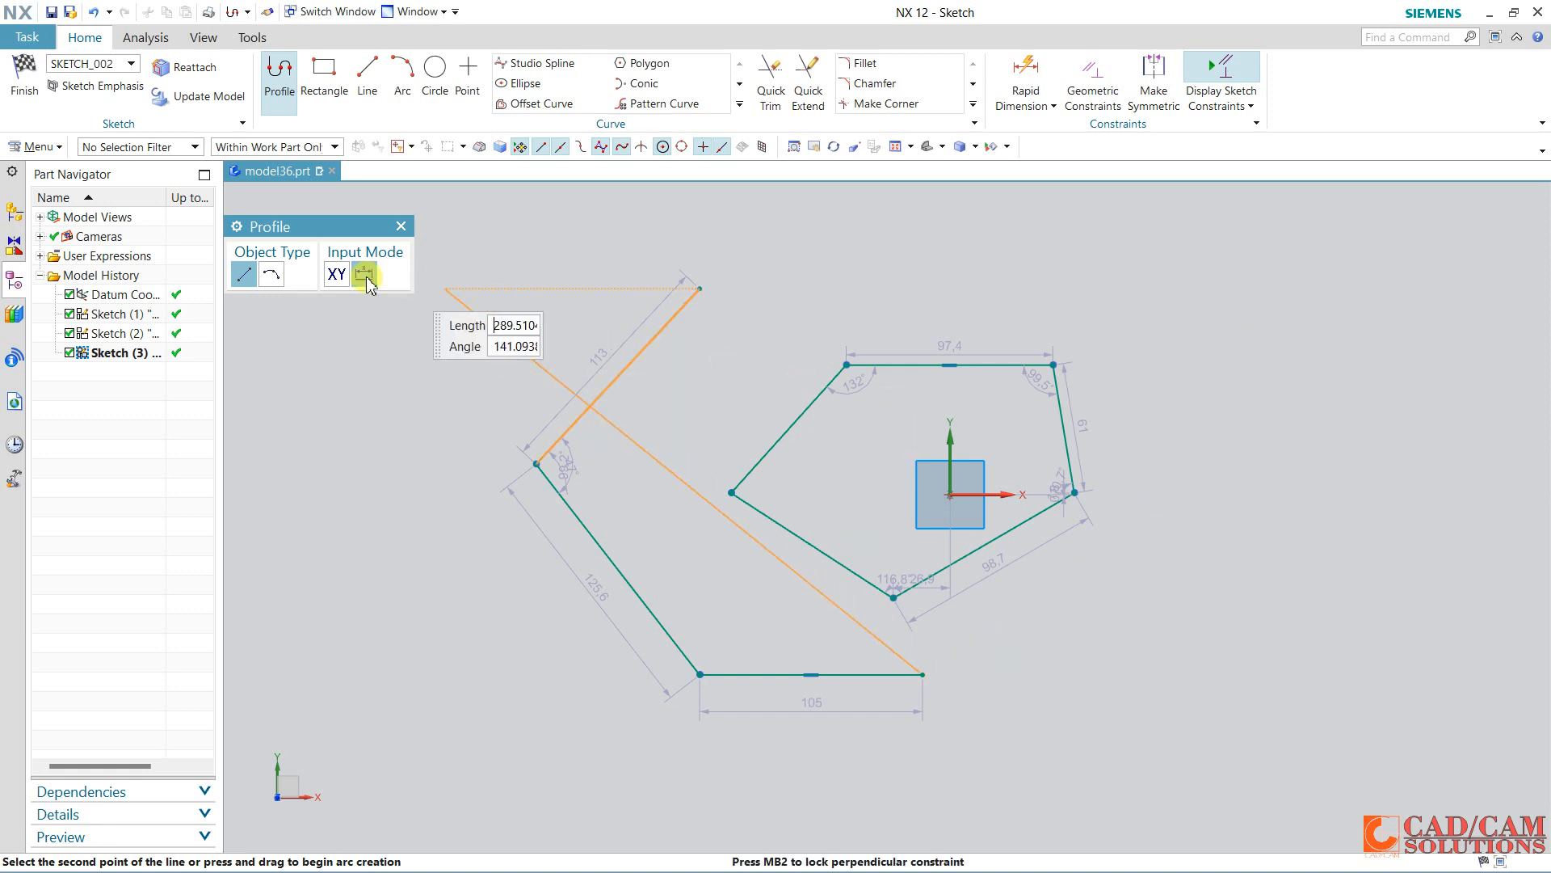
{"action": "left_click", "coordinate": [269, 274]}
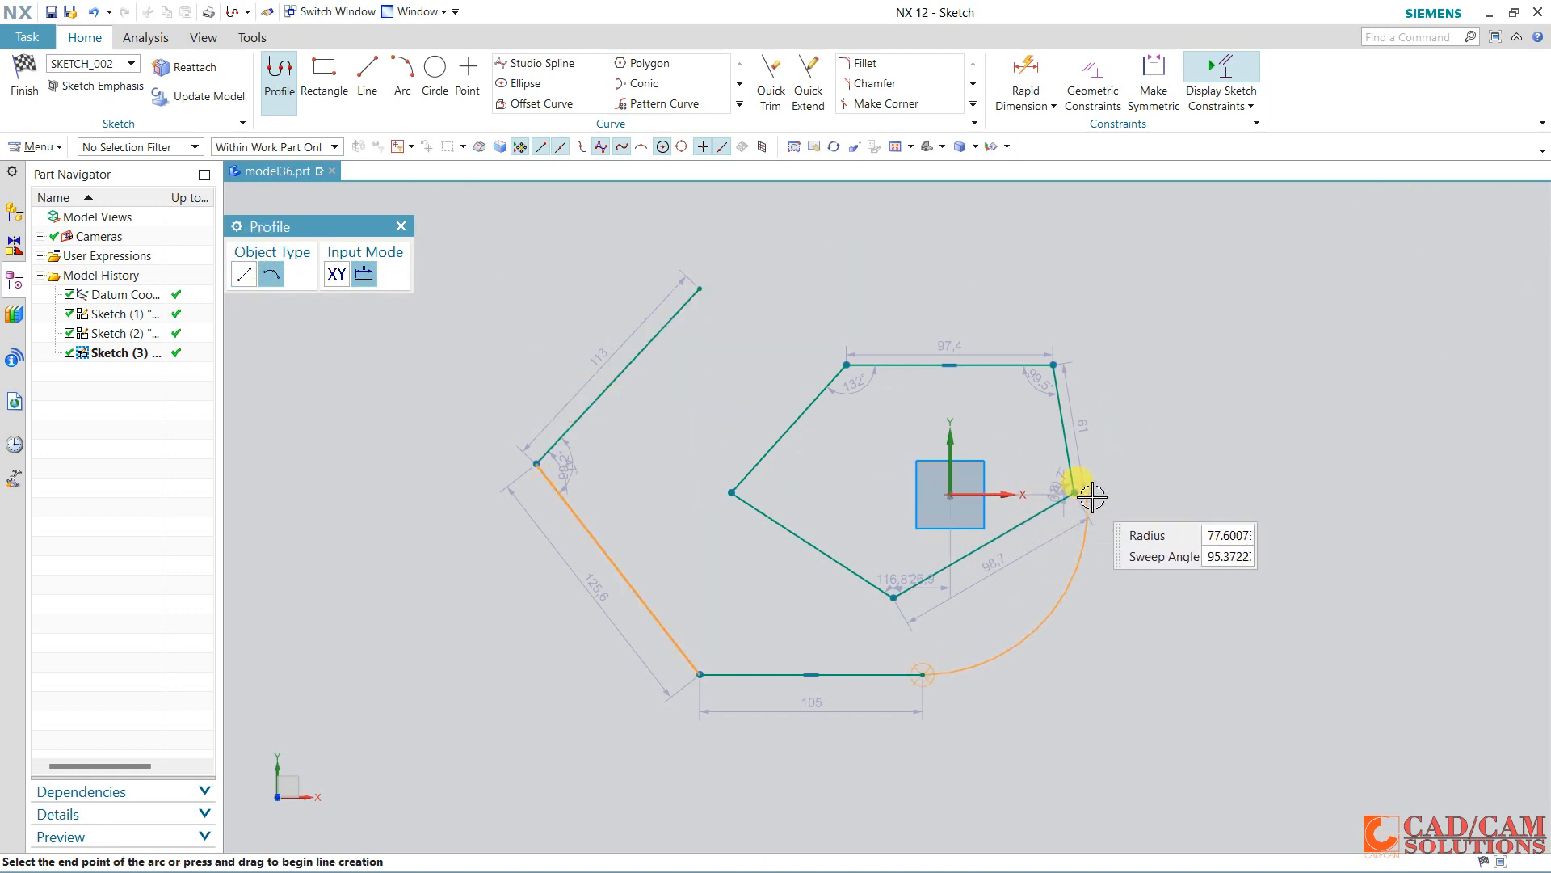
{"action": "left_click", "coordinate": [1147, 453]}
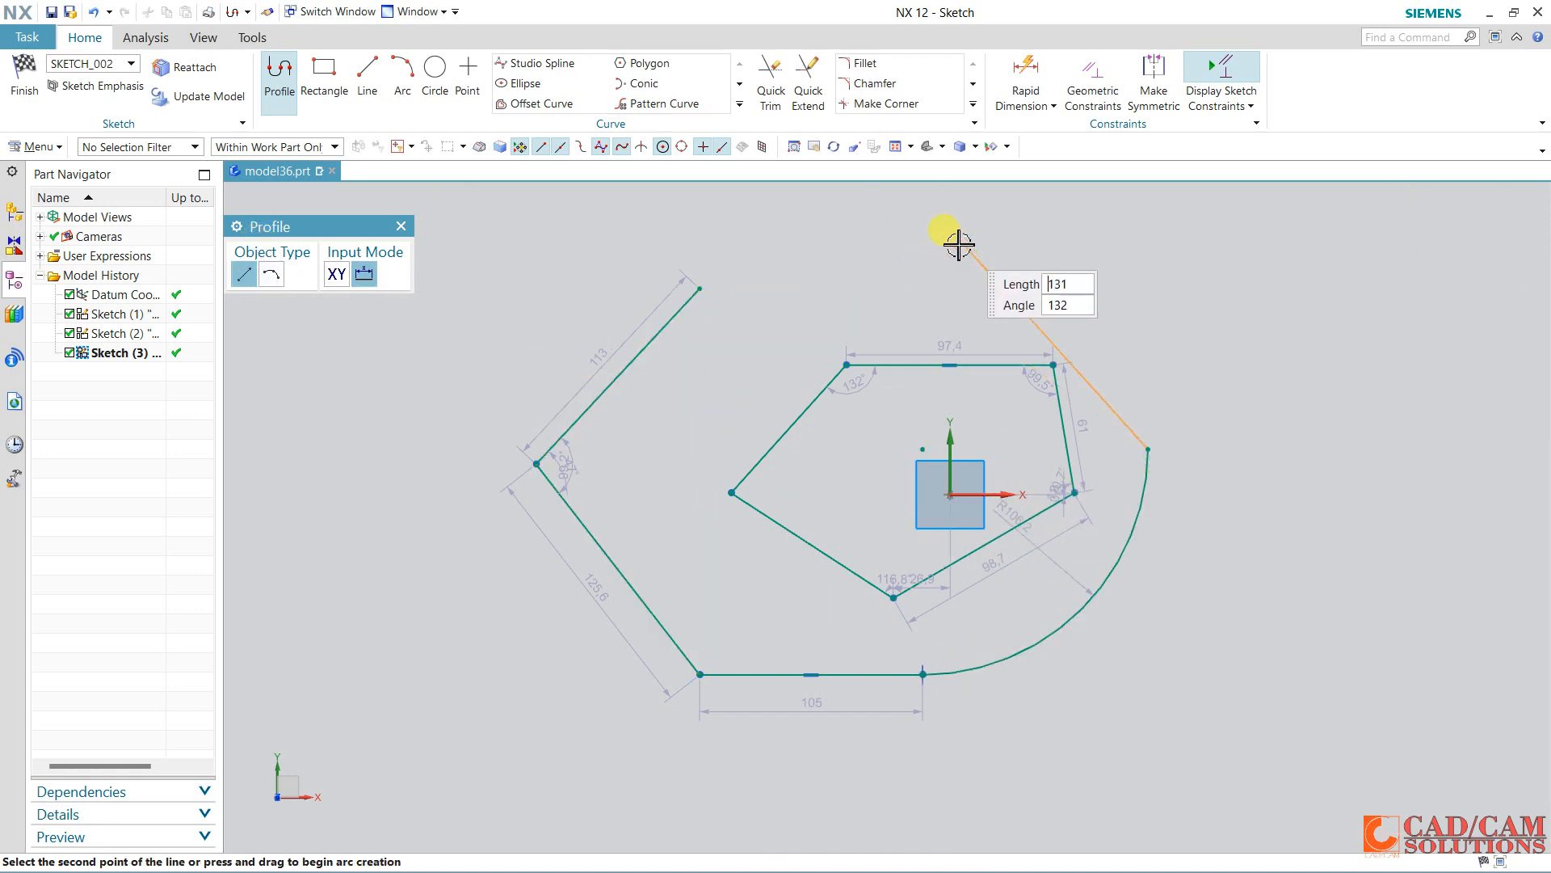
{"action": "left_click", "coordinate": [281, 284]}
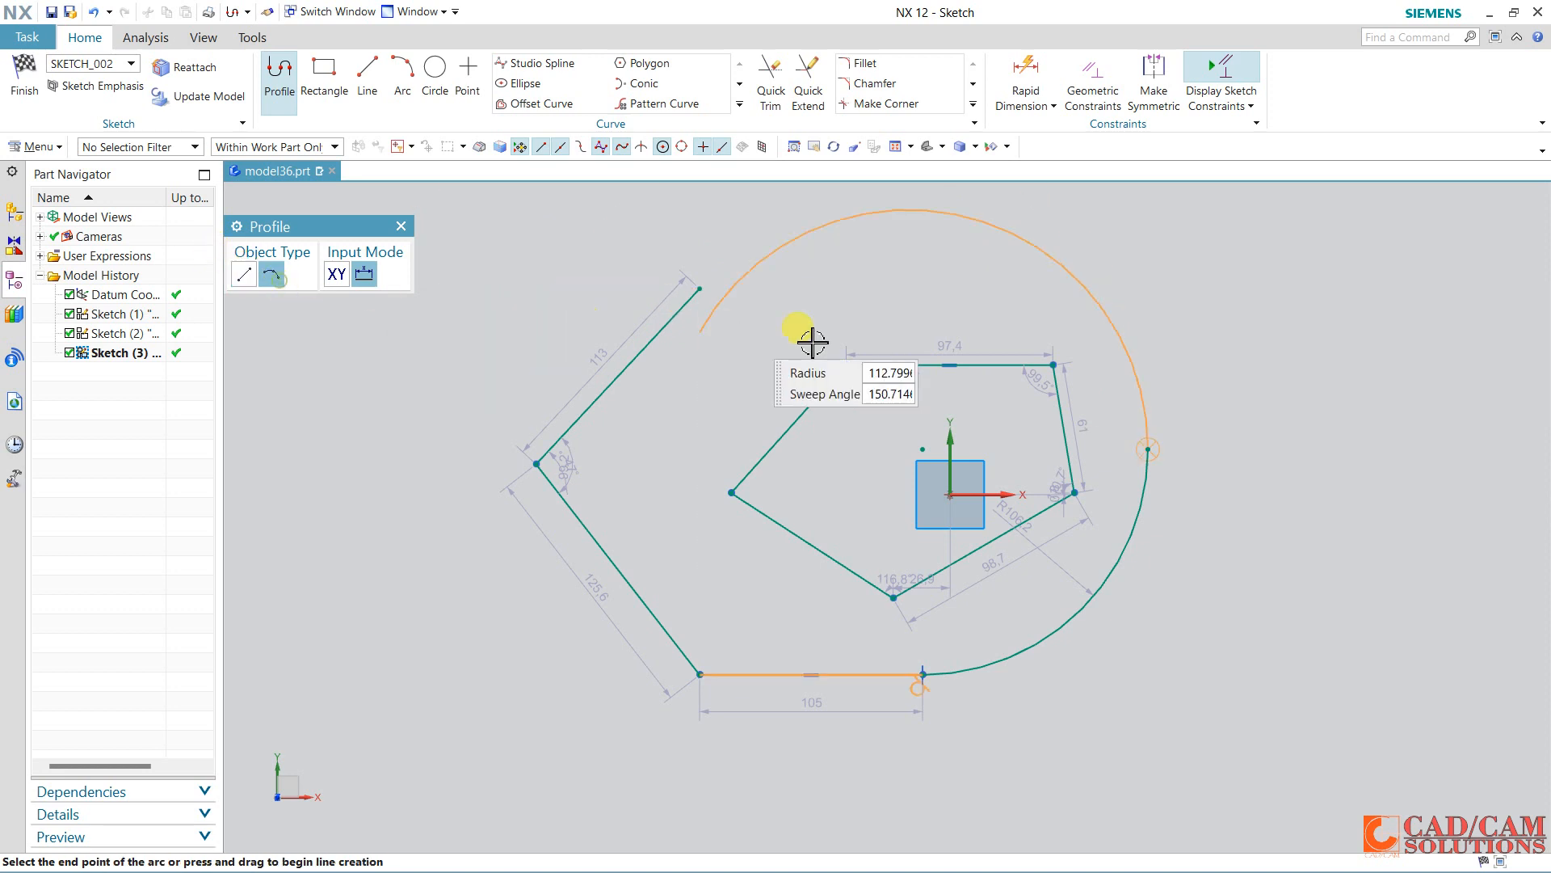
{"action": "left_click", "coordinate": [700, 288]}
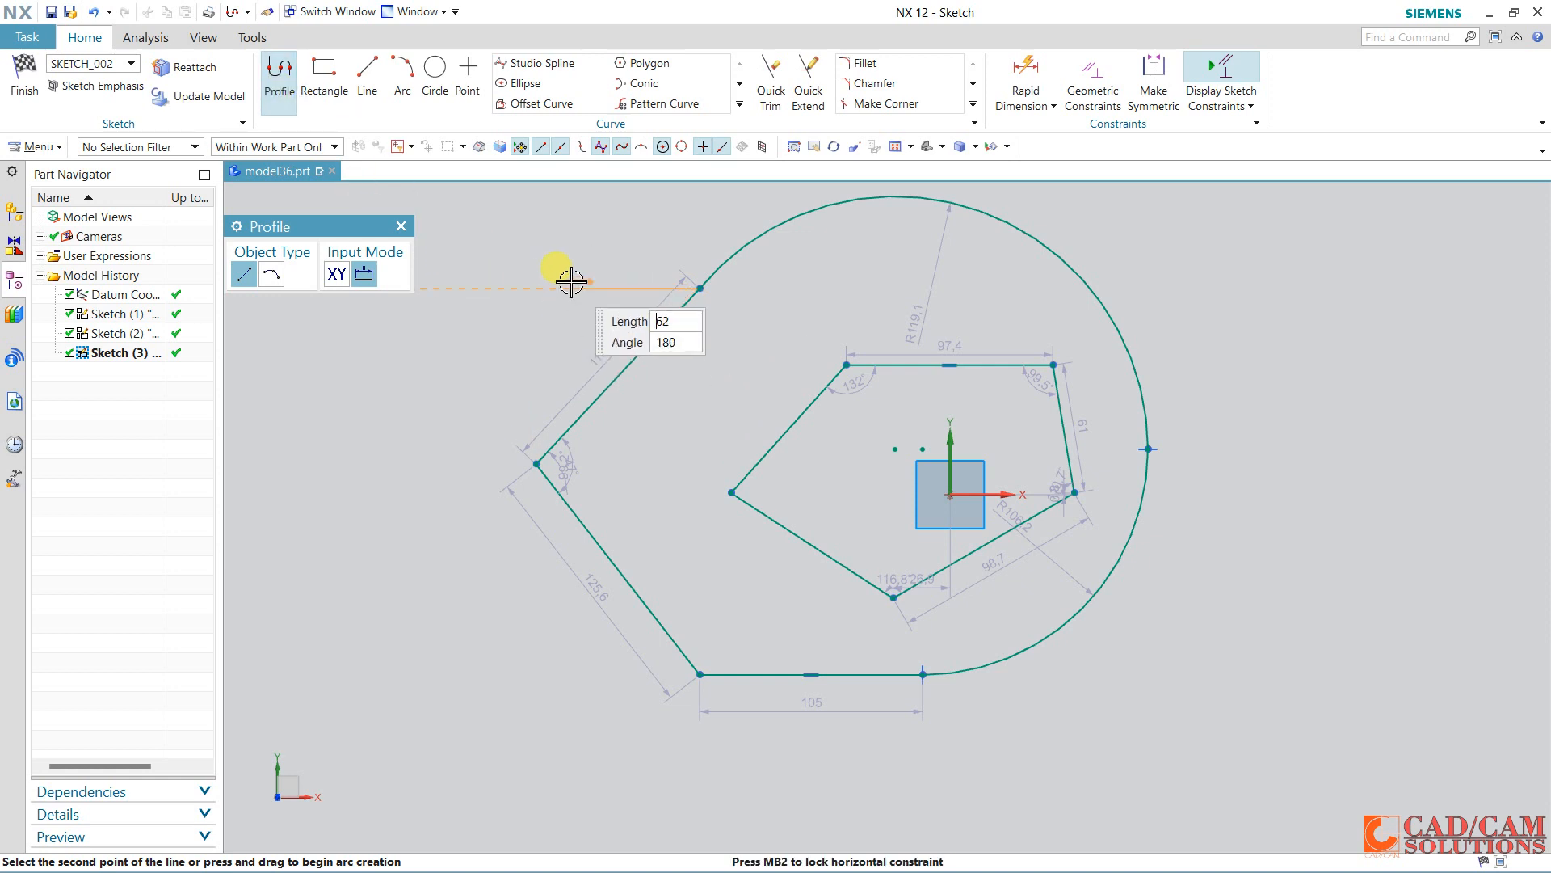
{"action": "key", "text": "Escape"}
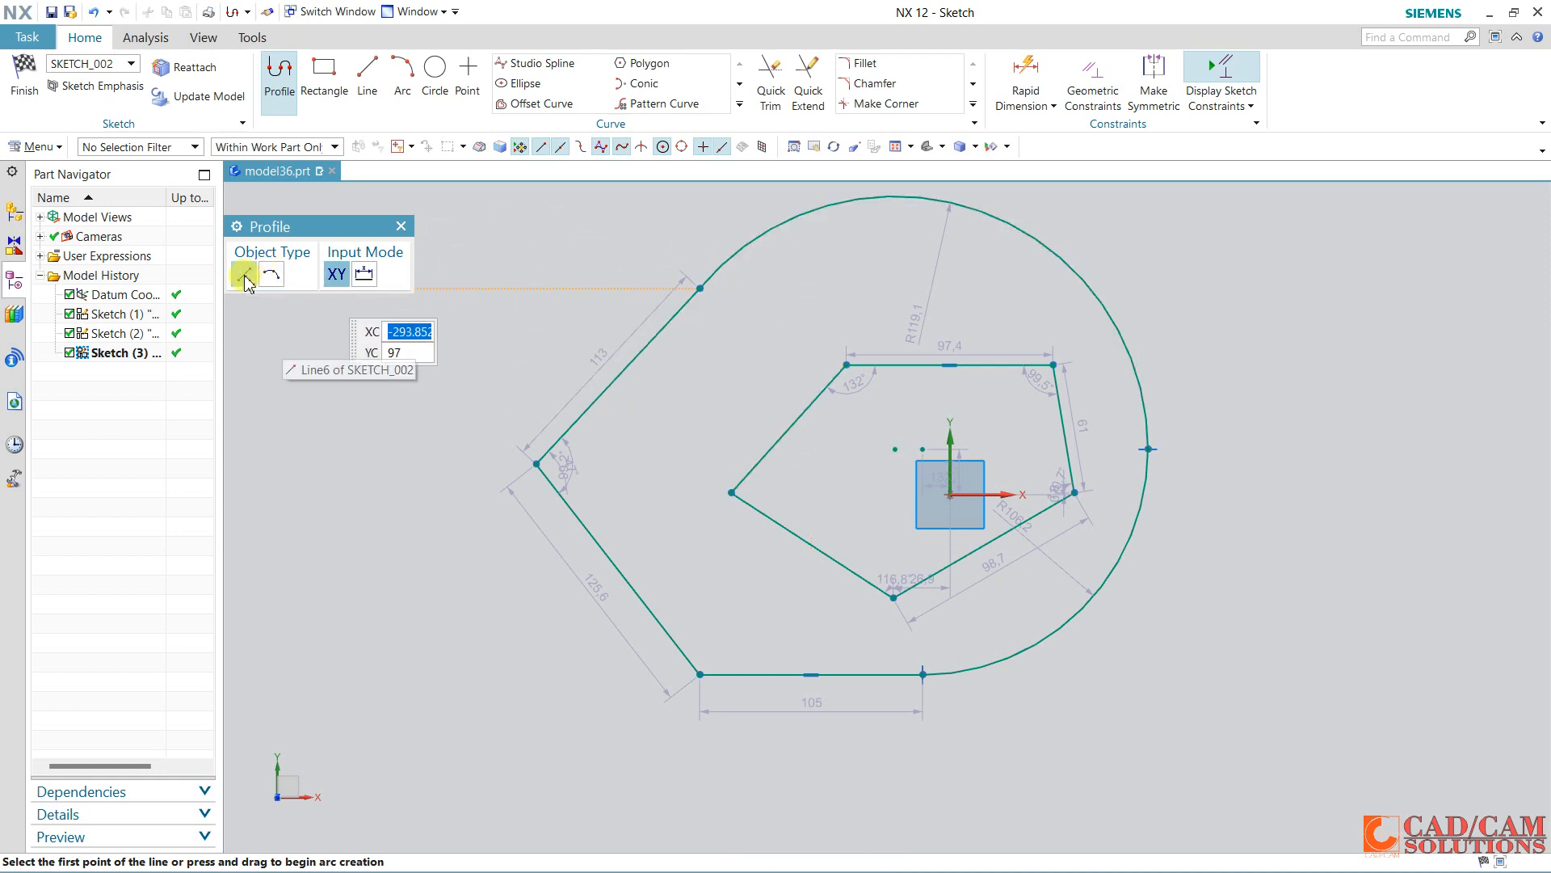
Draw a separate closed four-sided profile beside the others, with sides about 83, 108 and 109 mm and a horizontal upper edge.
{"action": "left_click", "coordinate": [341, 449]}
{"action": "left_click", "coordinate": [298, 620]}
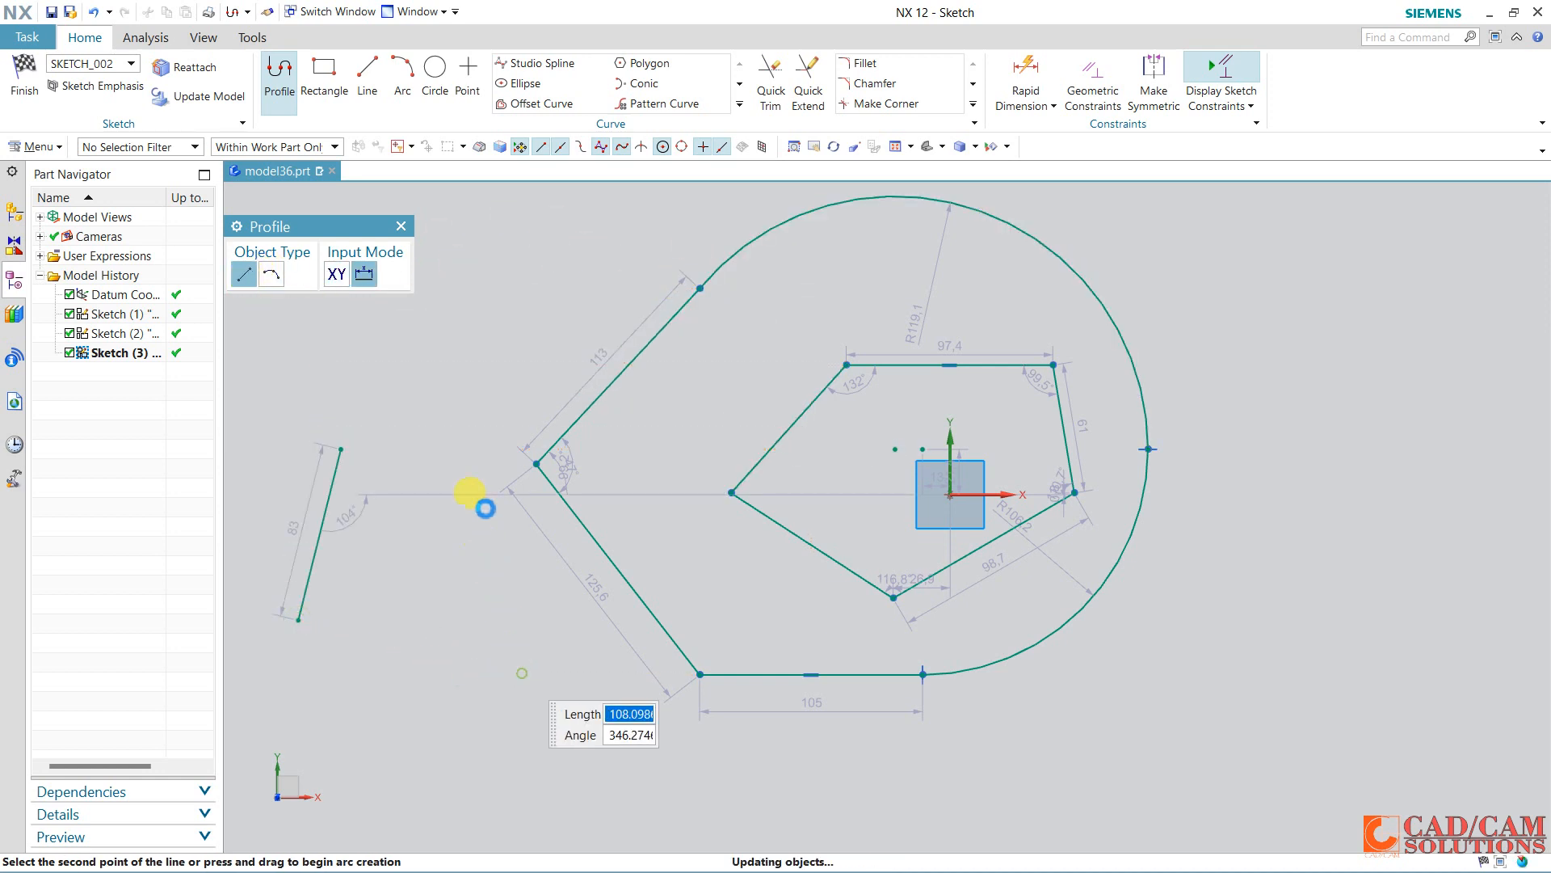
{"action": "left_click", "coordinate": [471, 449]}
{"action": "left_click", "coordinate": [341, 449]}
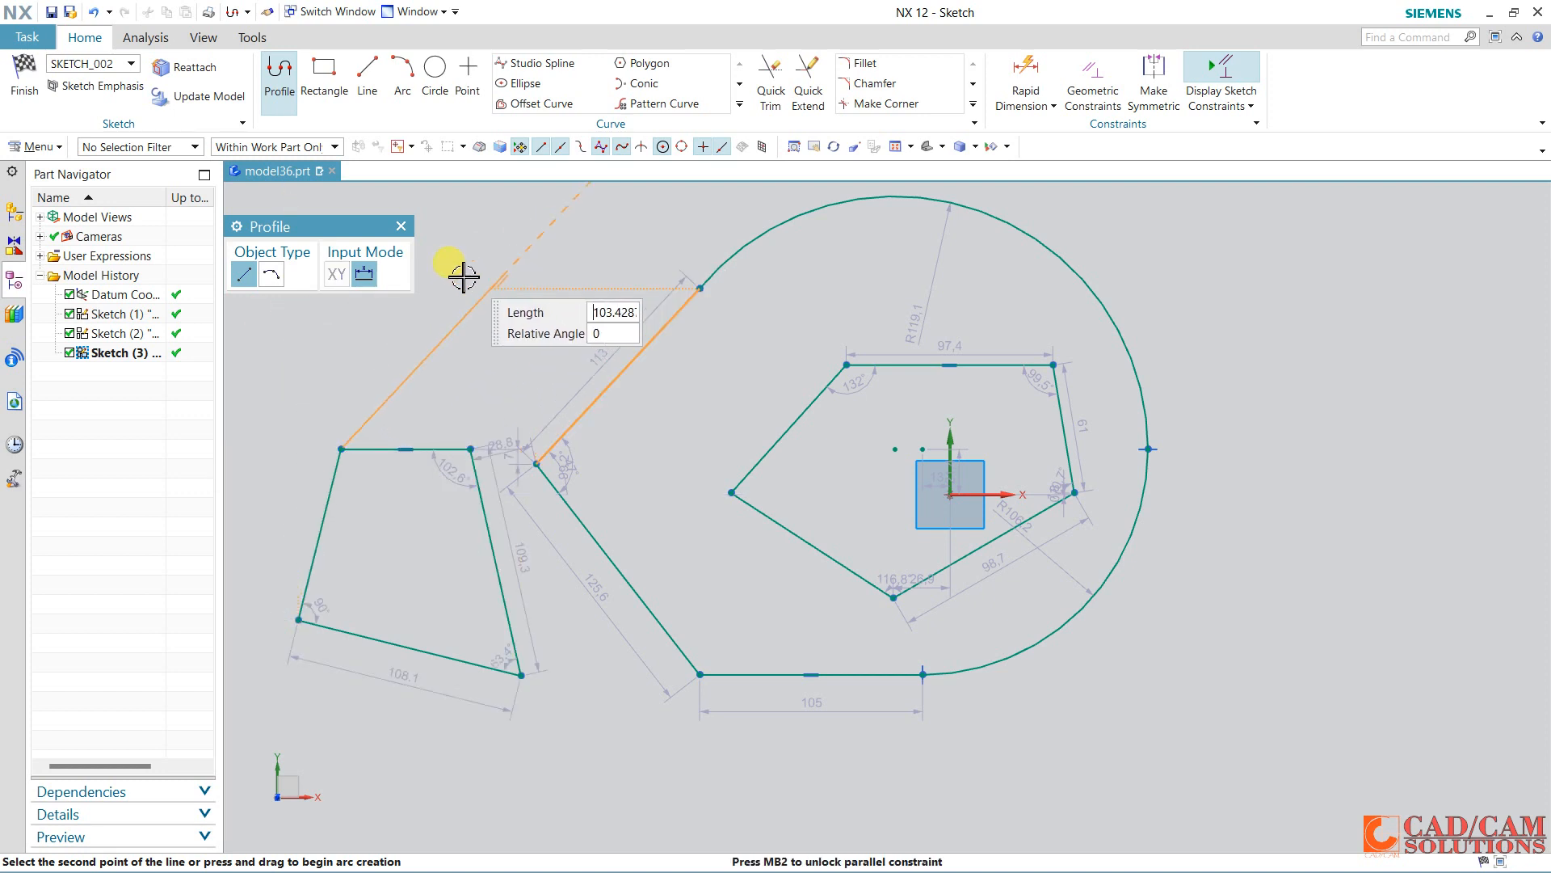
{"action": "middle_click_drag", "start_coordinate": [315, 394], "coordinate": [350, 388]}
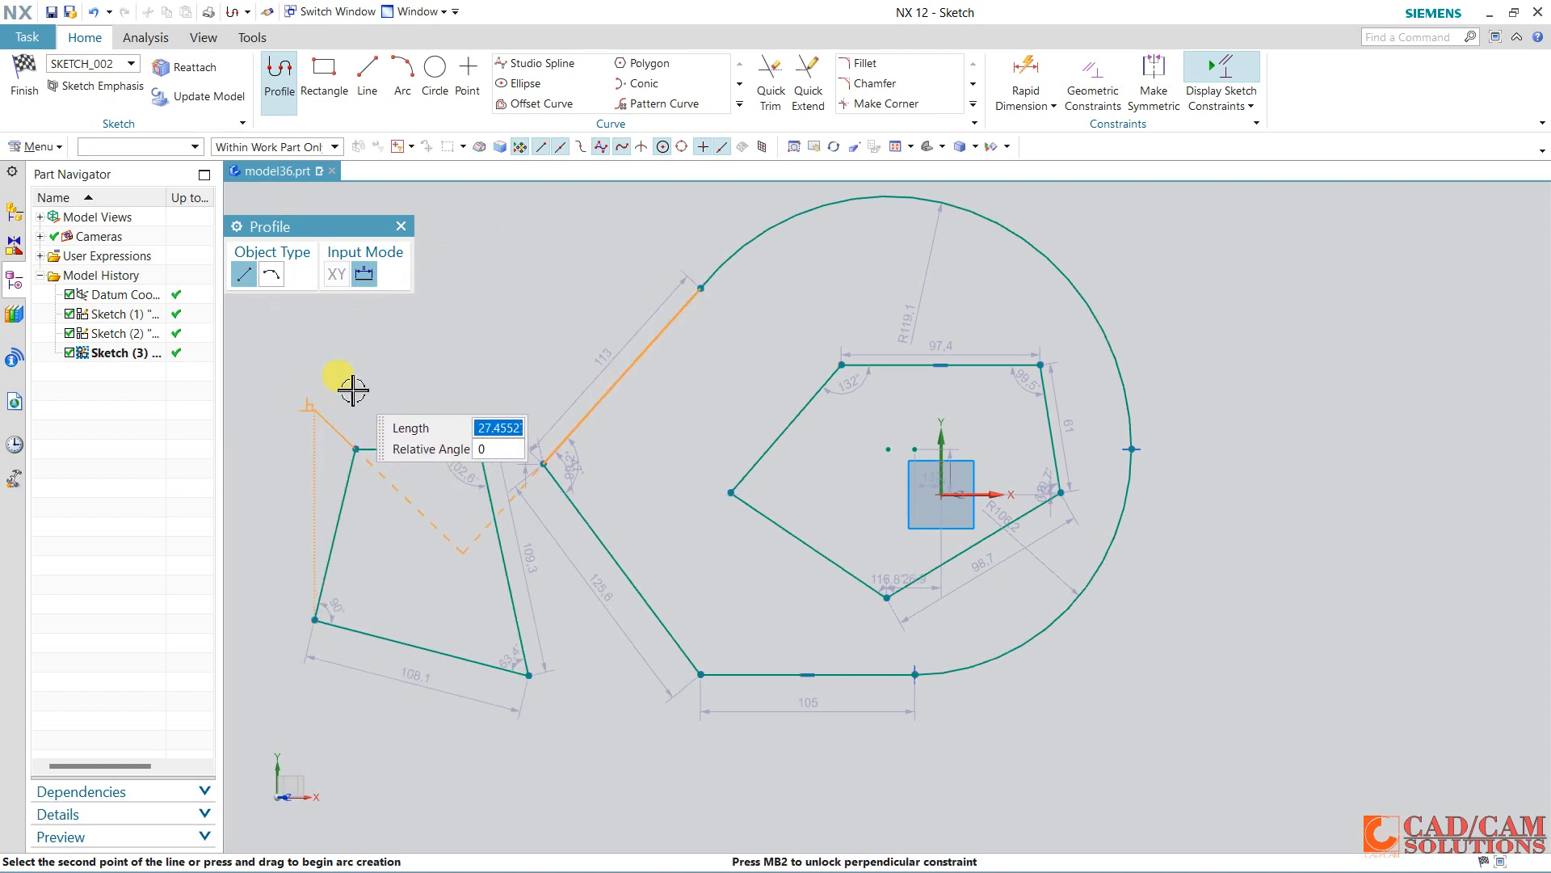
{"action": "middle_click", "coordinate": [350, 388]}
{"action": "middle_click", "coordinate": [289, 314]}
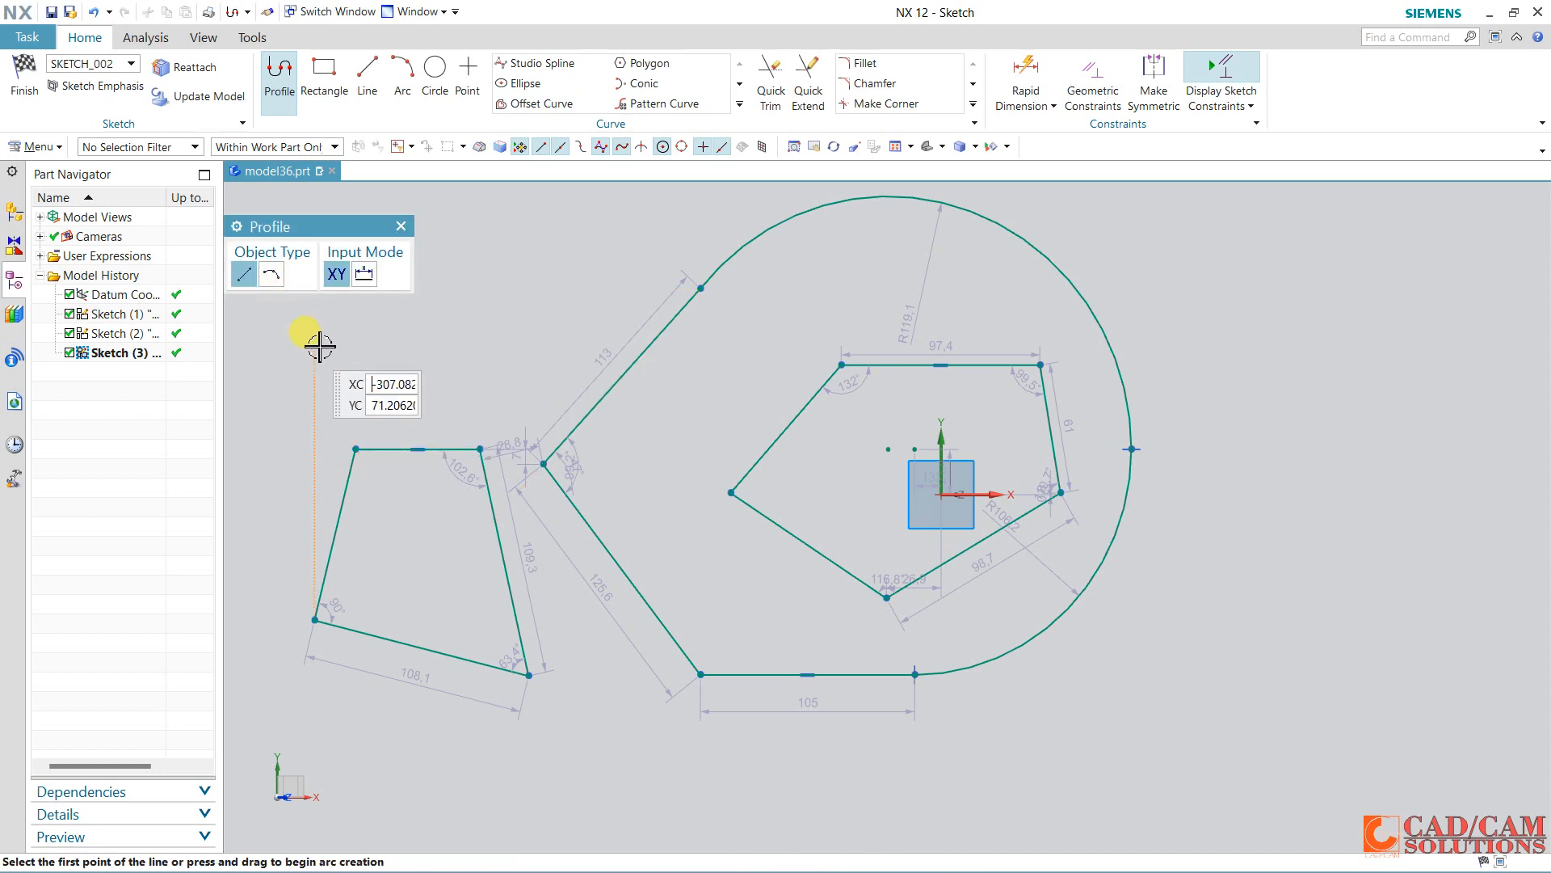
{"action": "middle_click", "coordinate": [349, 338]}
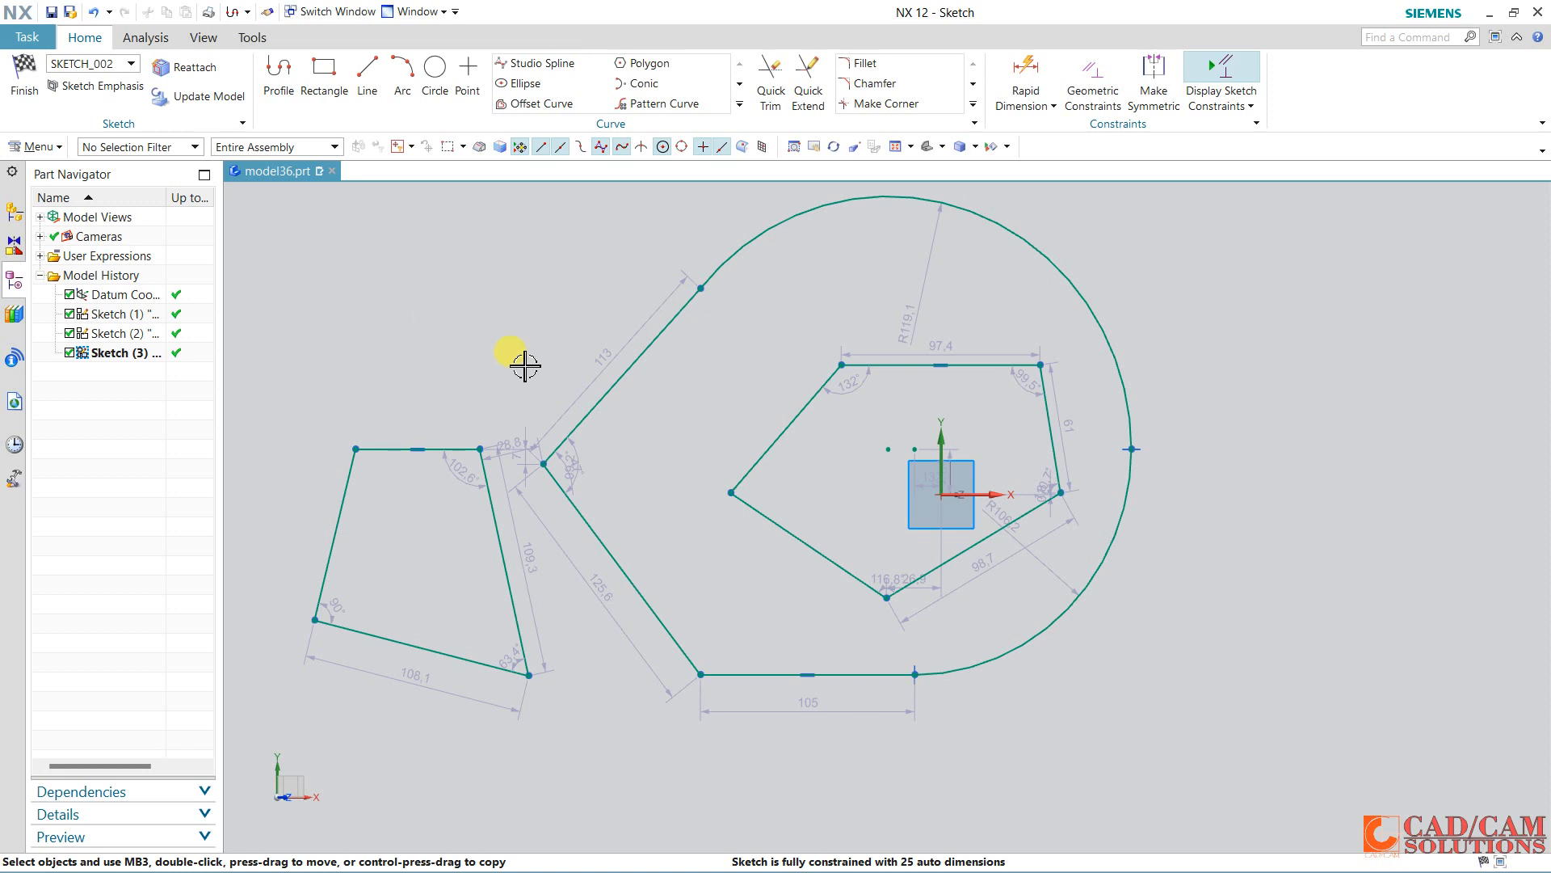
Delete all three profiles from the sketch.
{"action": "scroll", "coordinate": [629, 411], "scroll_direction": "down", "scroll_amount": 2}
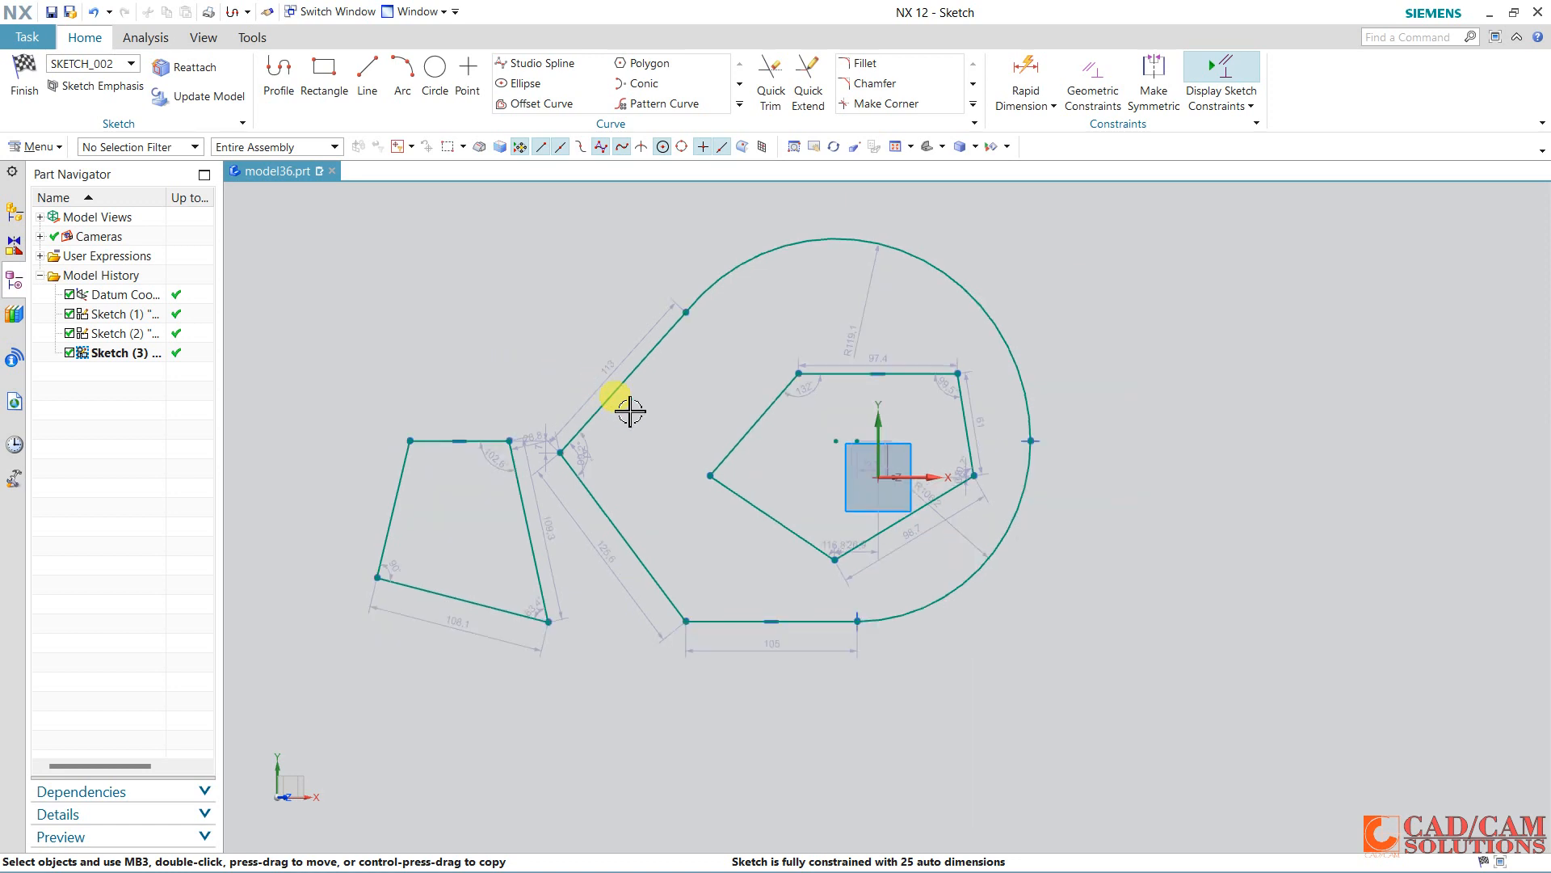
{"action": "mouse_move", "coordinate": [1017, 212]}
{"action": "left_mouse_down"}
{"action": "mouse_move", "coordinate": [841, 437]}
{"action": "mouse_move", "coordinate": [329, 737]}
{"action": "left_mouse_up"}
{"action": "key", "text": "Delete"}
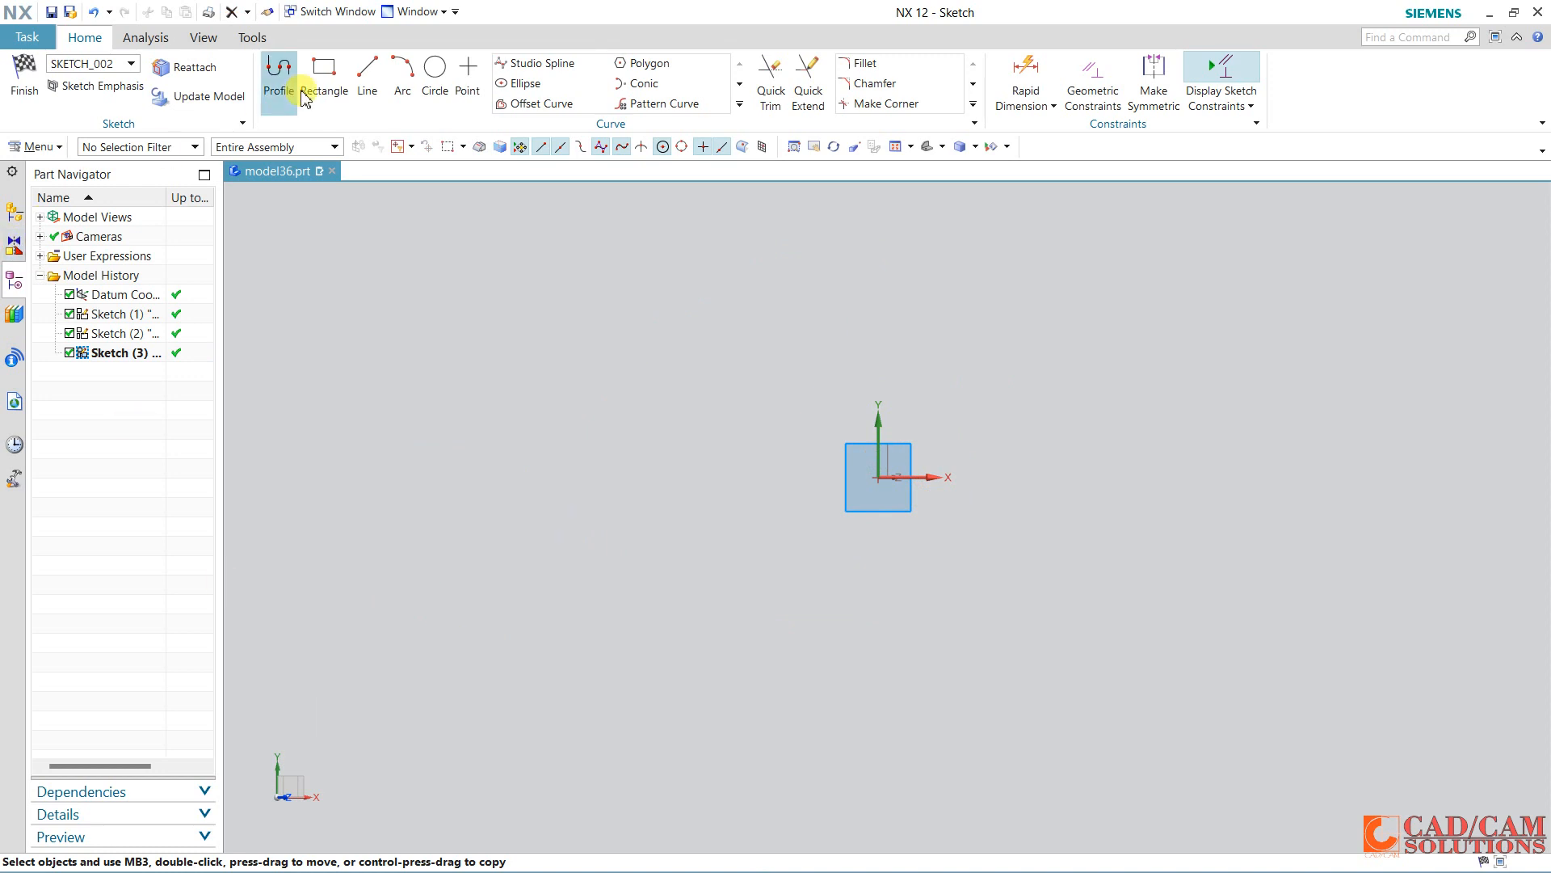
Draw a two-point rectangle about 205 by 110 mm around the sketch origin, with its upper corner at about XC -100, YC 50.
{"action": "left_click", "coordinate": [324, 69]}
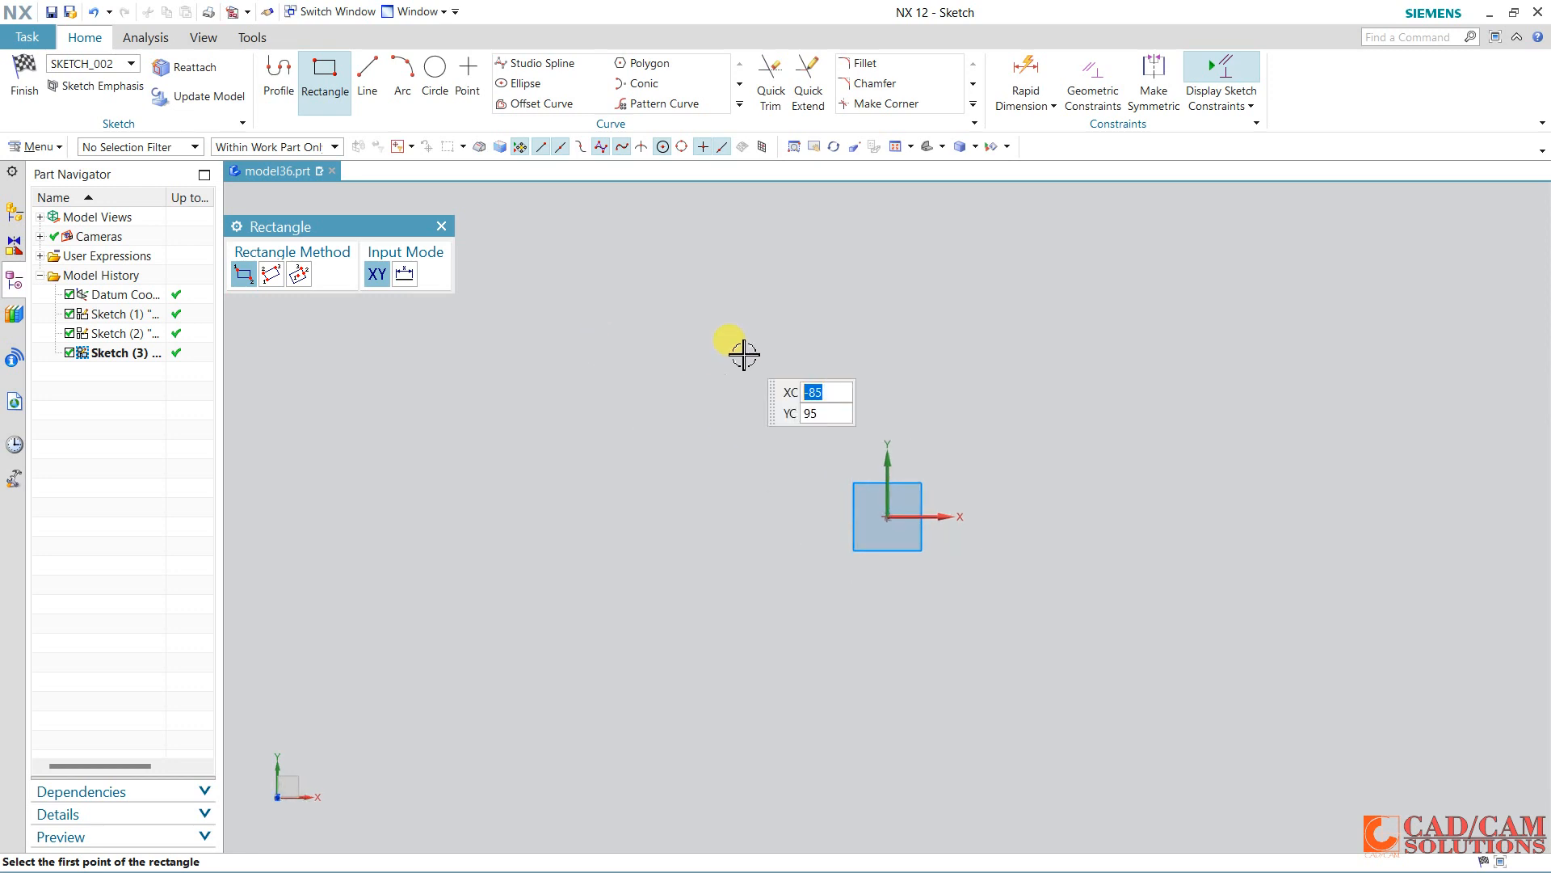
{"action": "middle_click_drag", "start_coordinate": [814, 460], "coordinate": [639, 423], "text": "shift"}
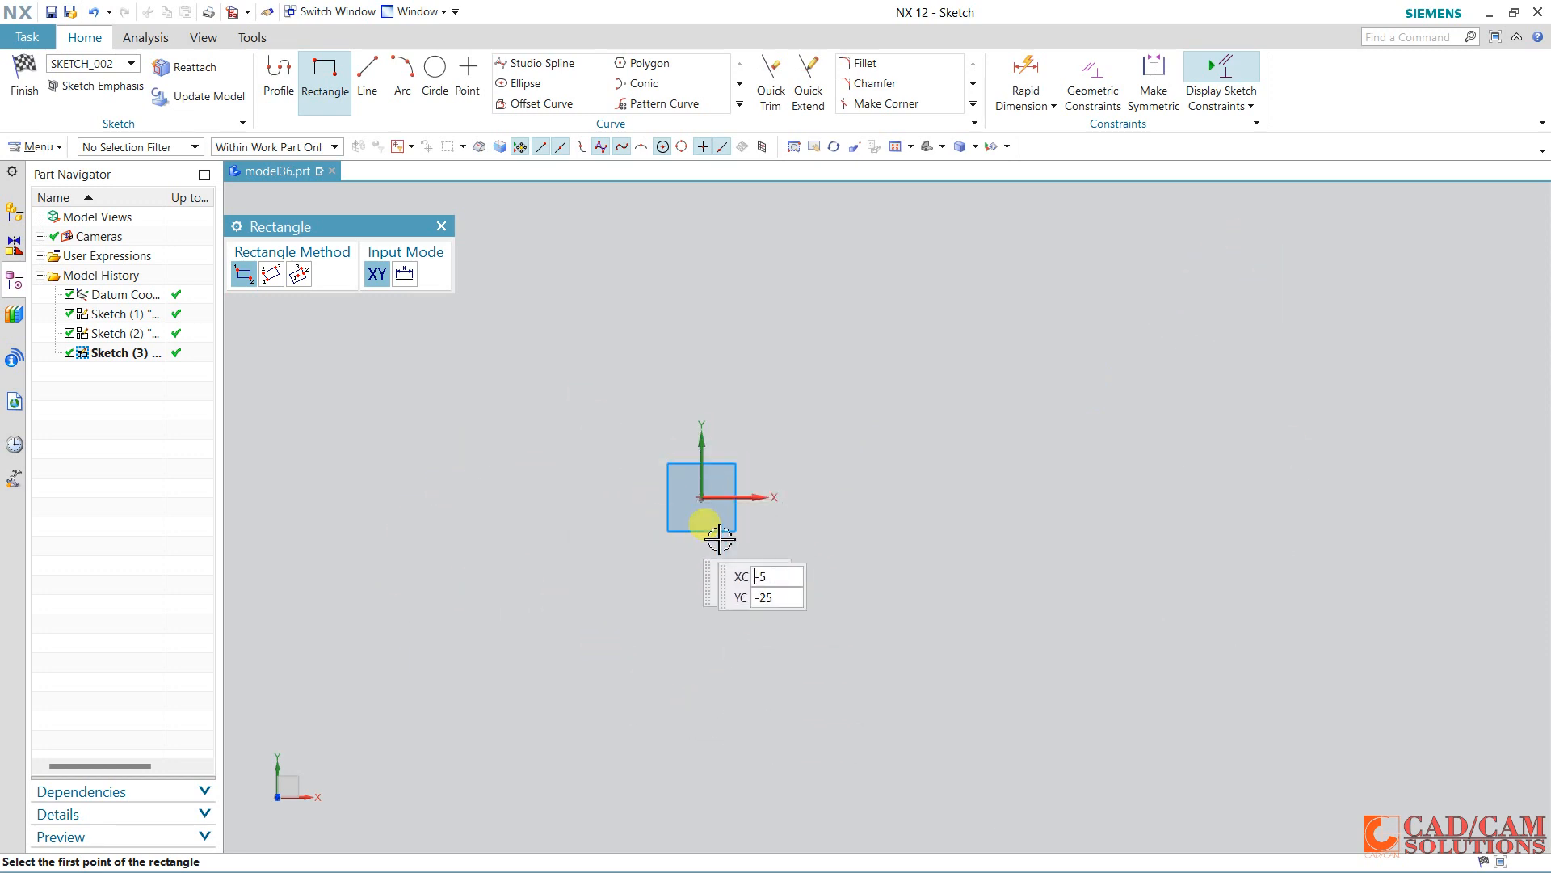
{"action": "left_click", "coordinate": [532, 412]}
{"action": "left_click", "coordinate": [880, 599]}
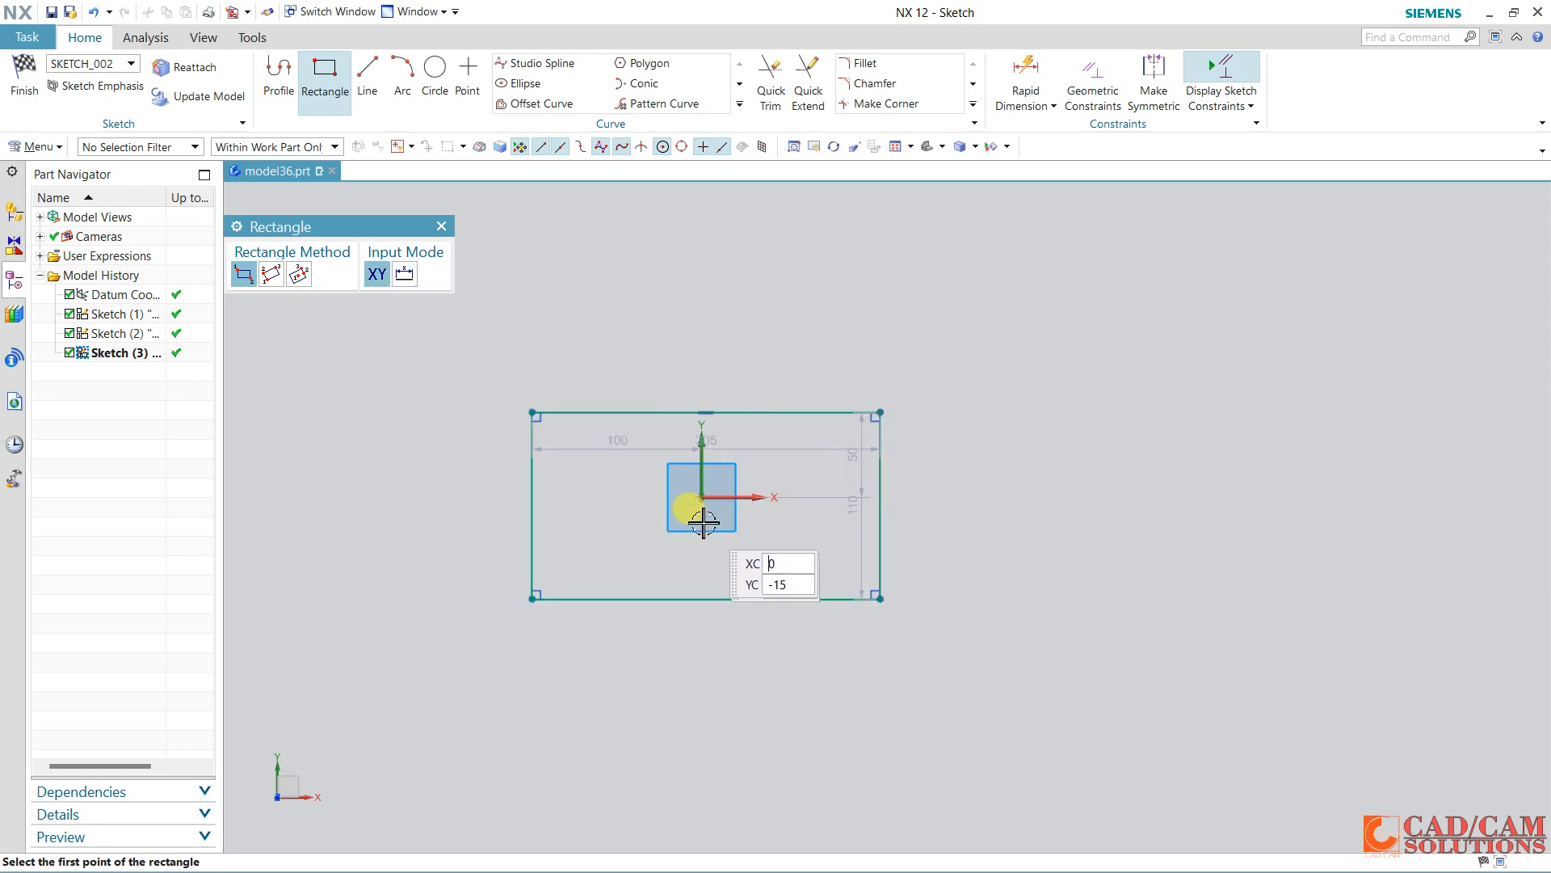
Draw a second two-point rectangle about 205 by 165 mm with its lower corner on the sketch origin.
{"action": "left_click", "coordinate": [702, 497]}
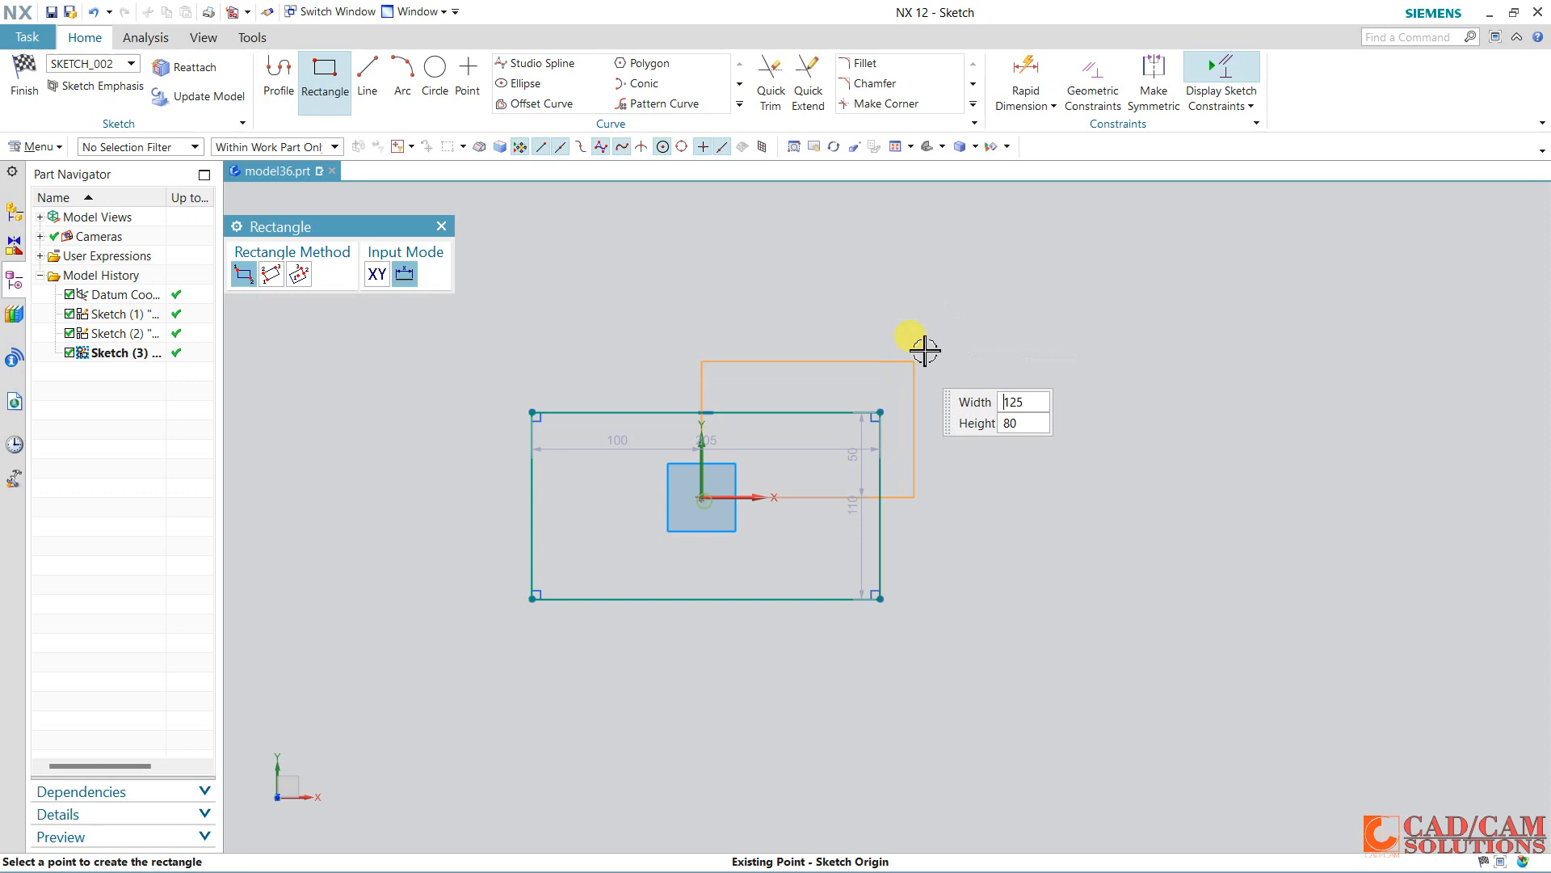
{"action": "left_click", "coordinate": [1049, 217]}
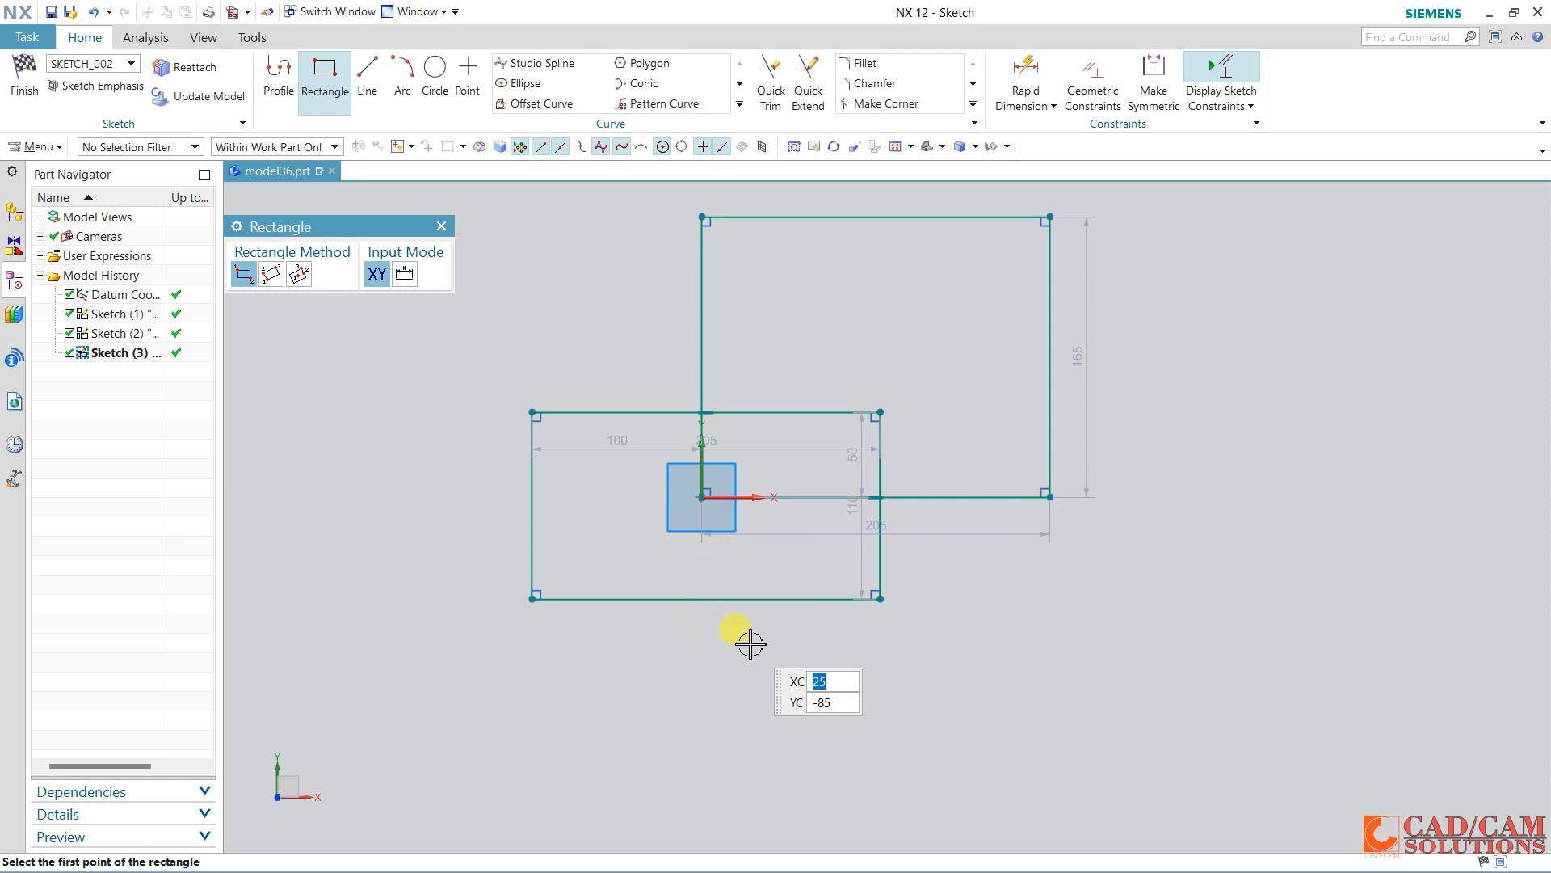
{"action": "key", "text": "Escape"}
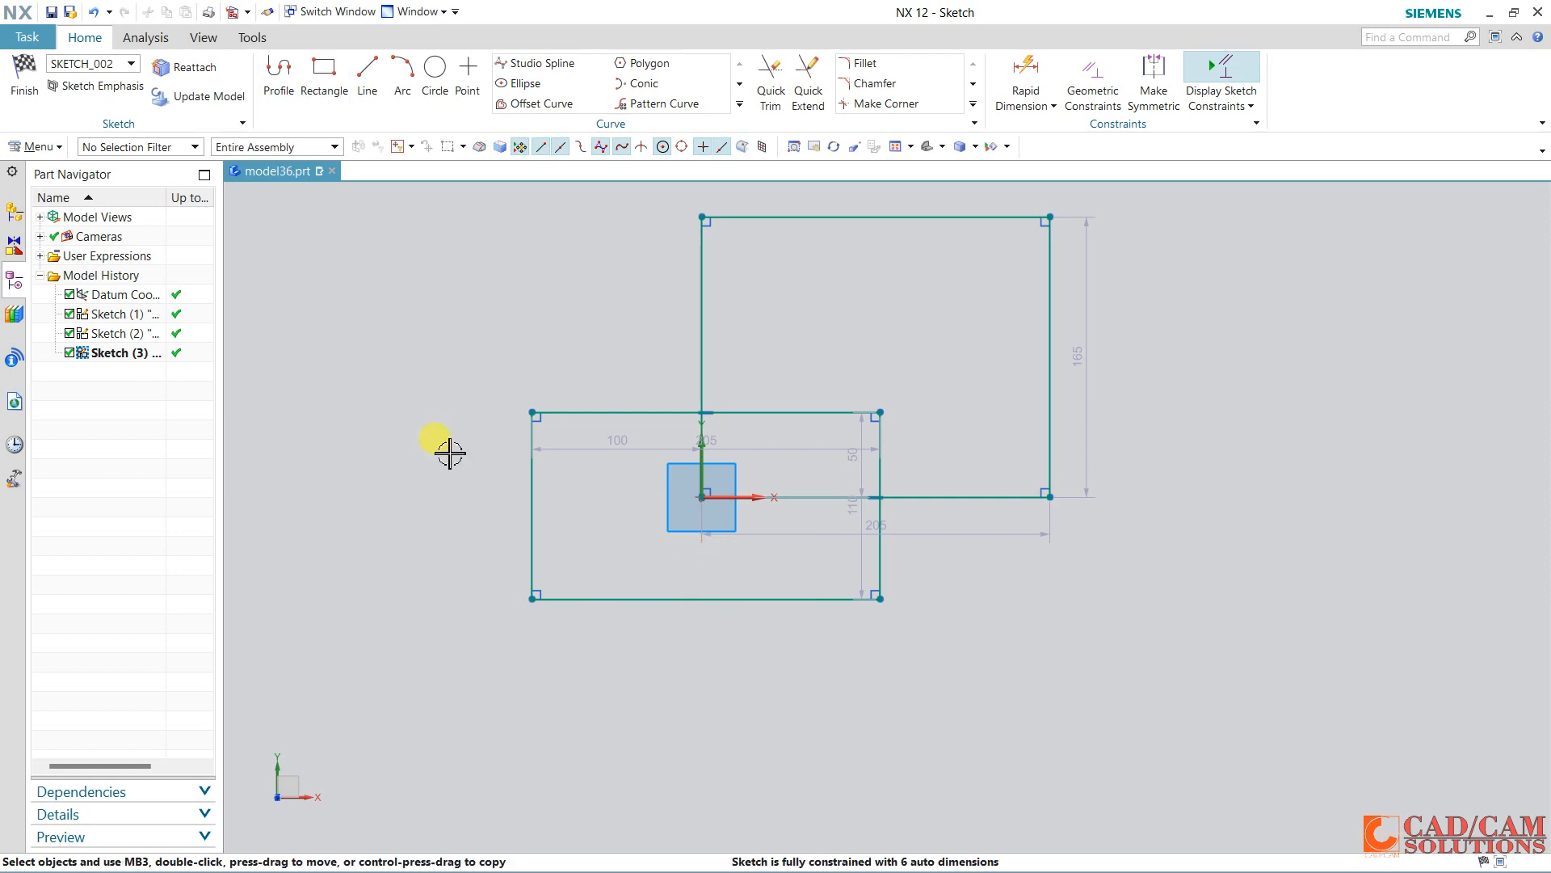
Undo both rectangles.
{"action": "left_click", "coordinate": [94, 13]}
{"action": "left_click", "coordinate": [93, 13]}
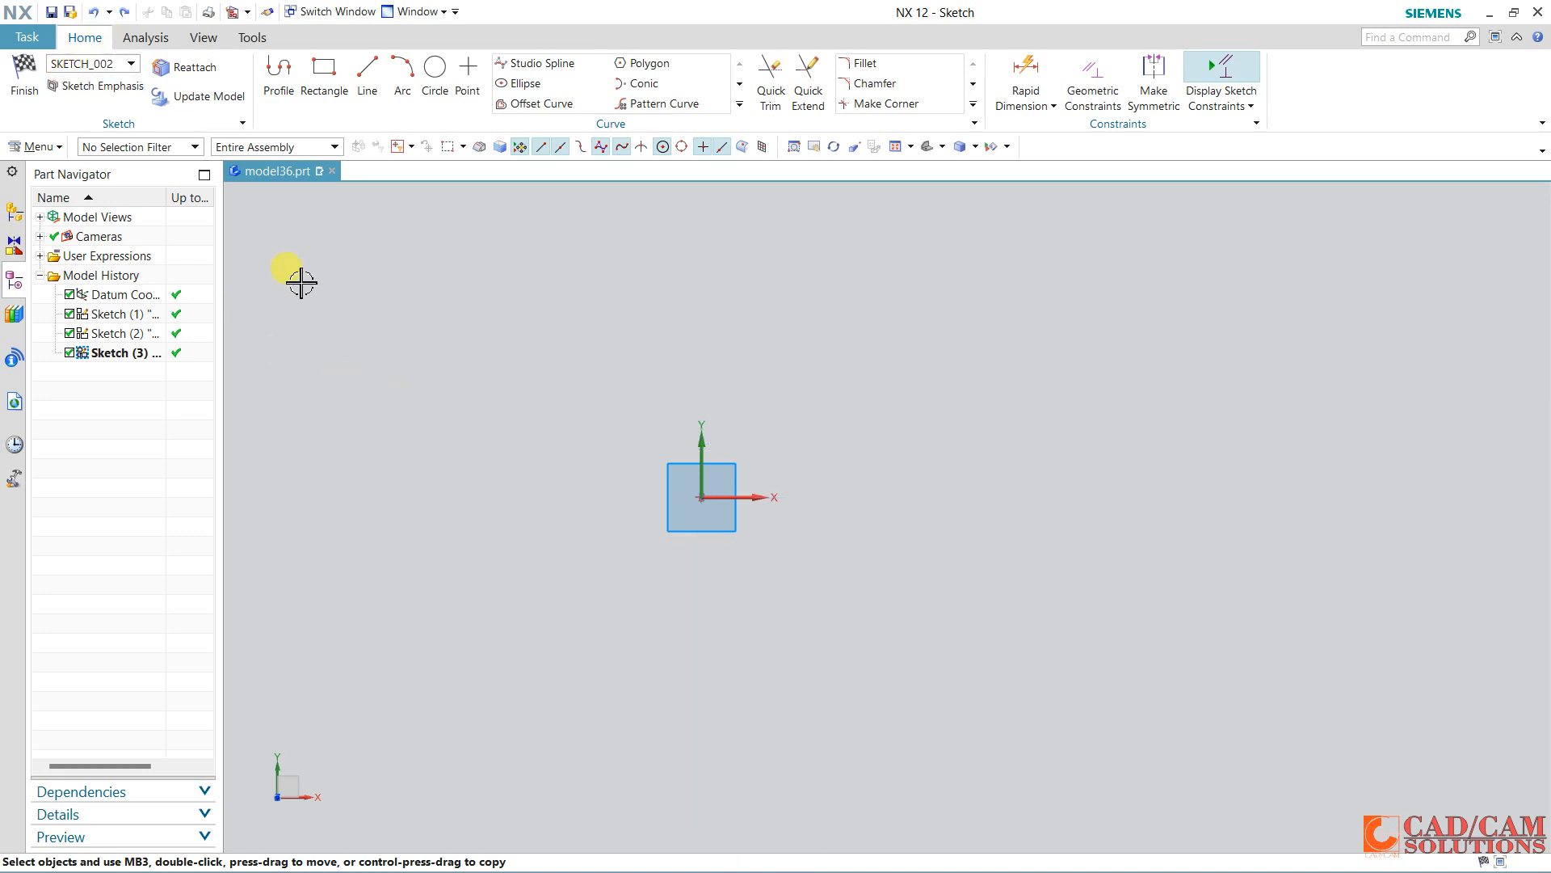
Draw a three-point rectangle about 150 by 108 mm around the sketch origin, tilted at about 50 degrees.
{"action": "left_click", "coordinate": [323, 81]}
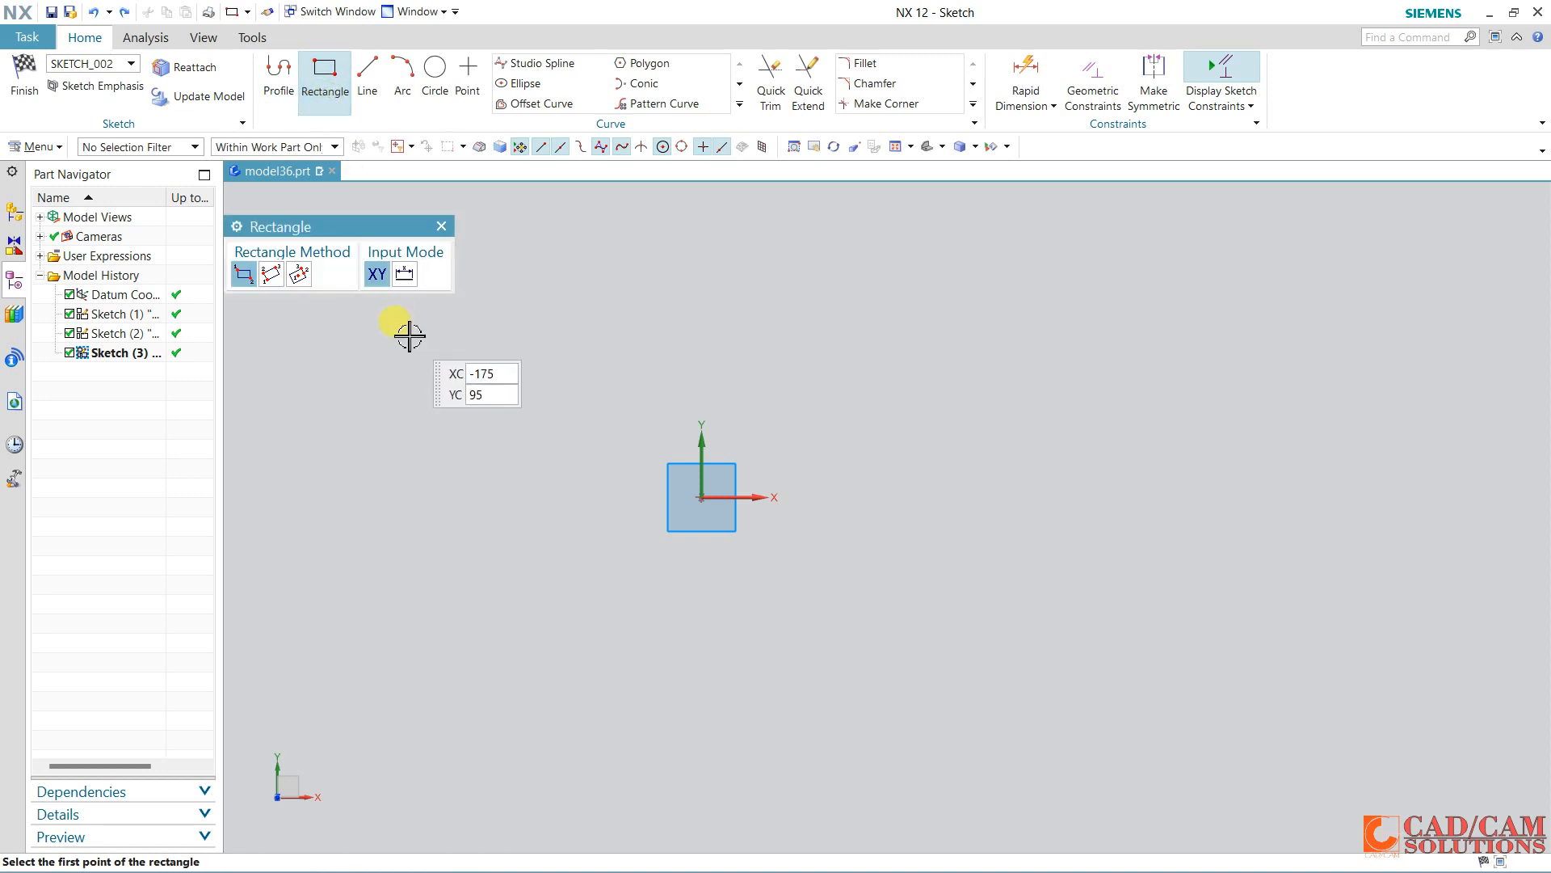
{"action": "left_click", "coordinate": [273, 274]}
{"action": "left_click", "coordinate": [582, 523]}
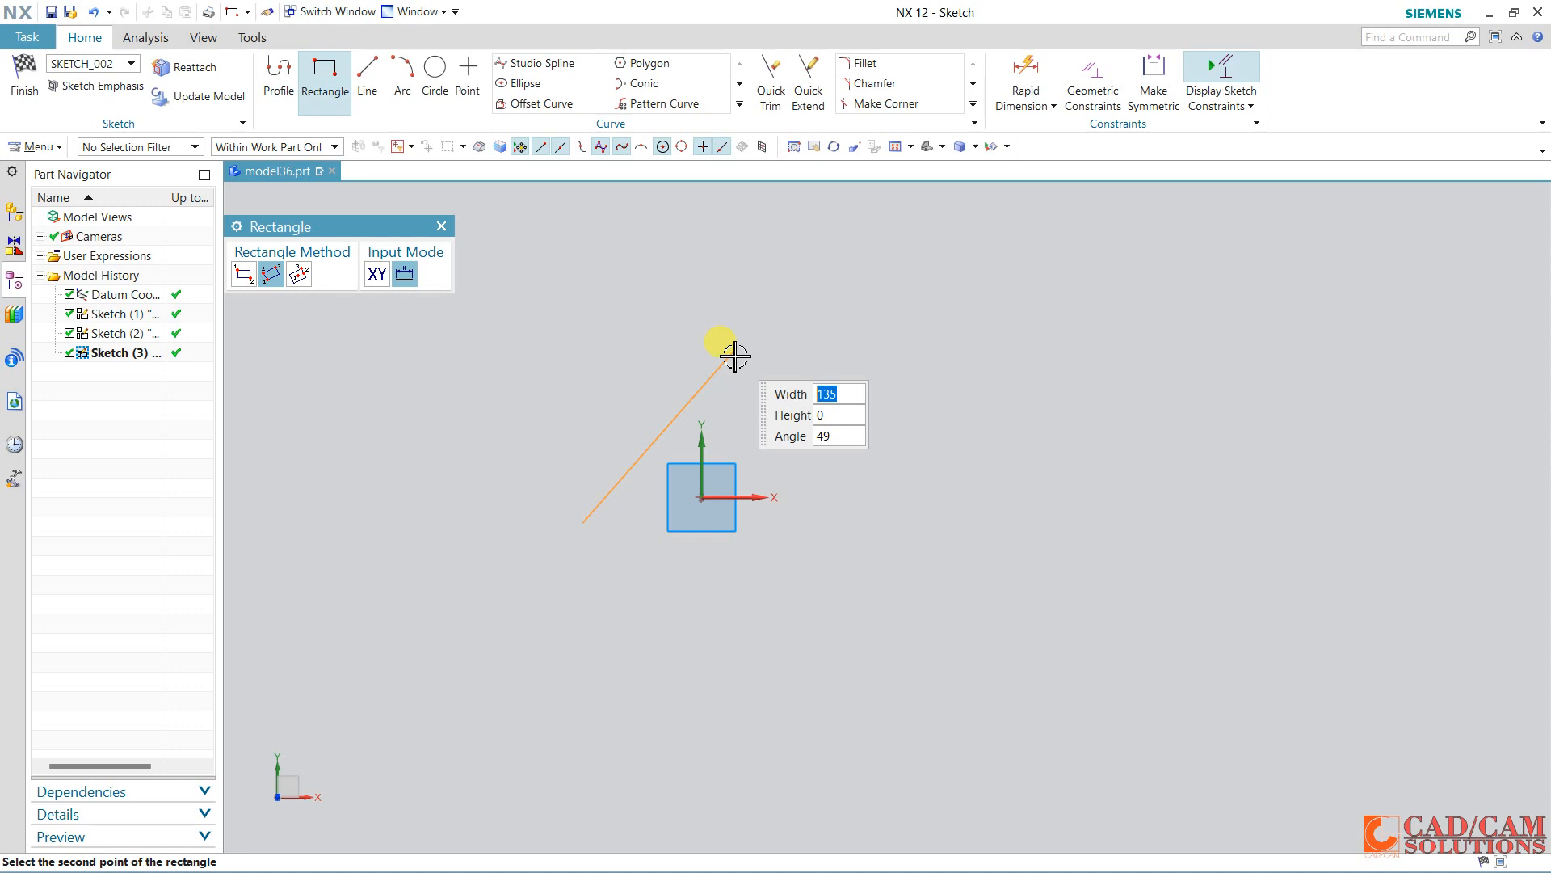
{"action": "left_click", "coordinate": [746, 328]}
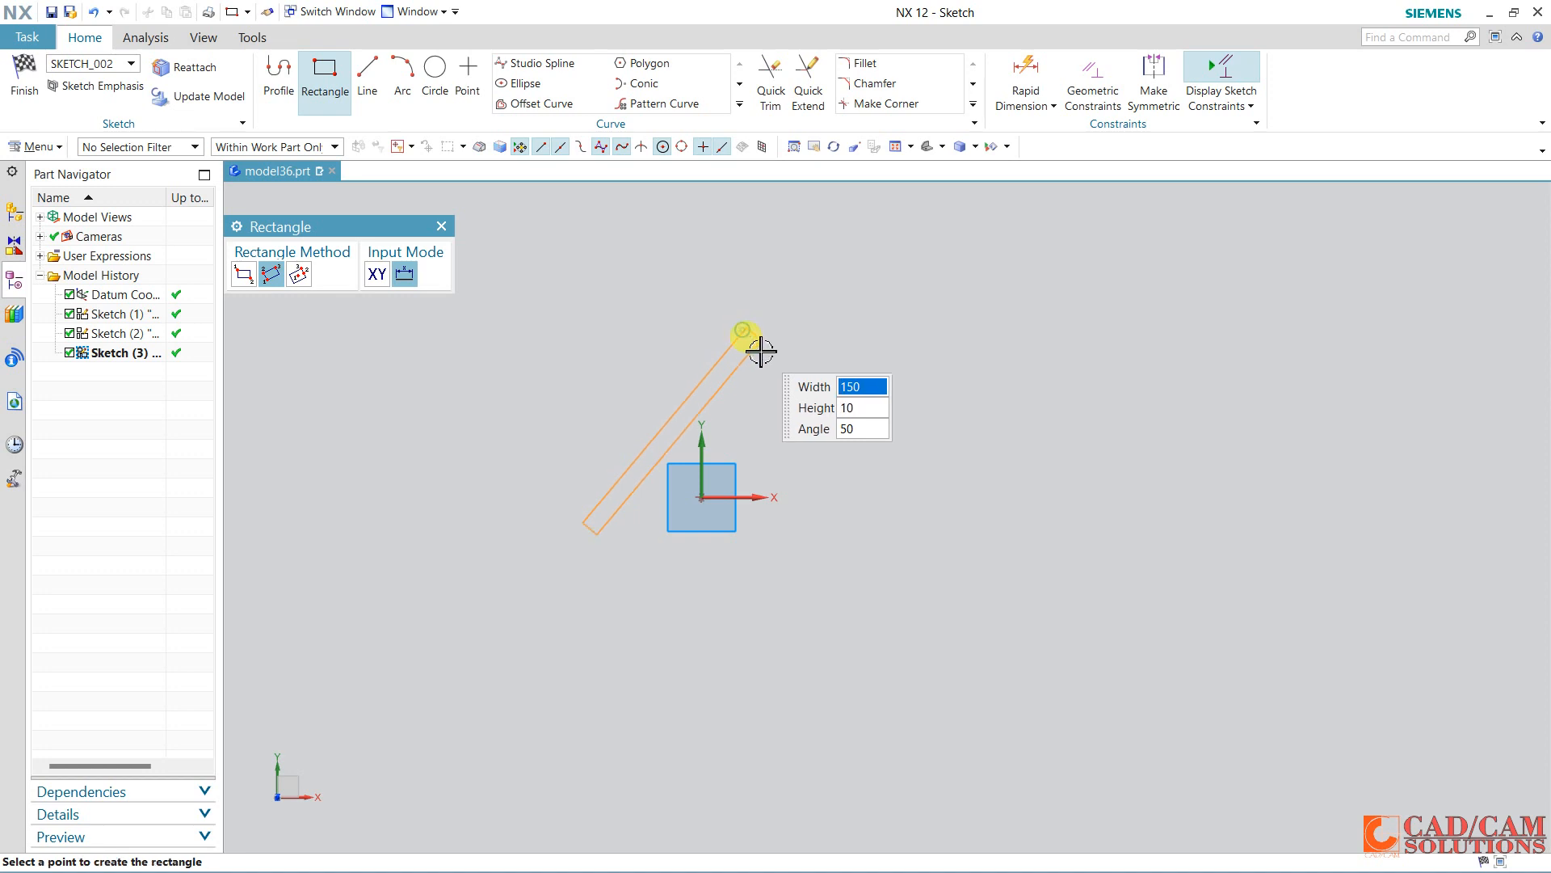
{"action": "left_click", "coordinate": [892, 440]}
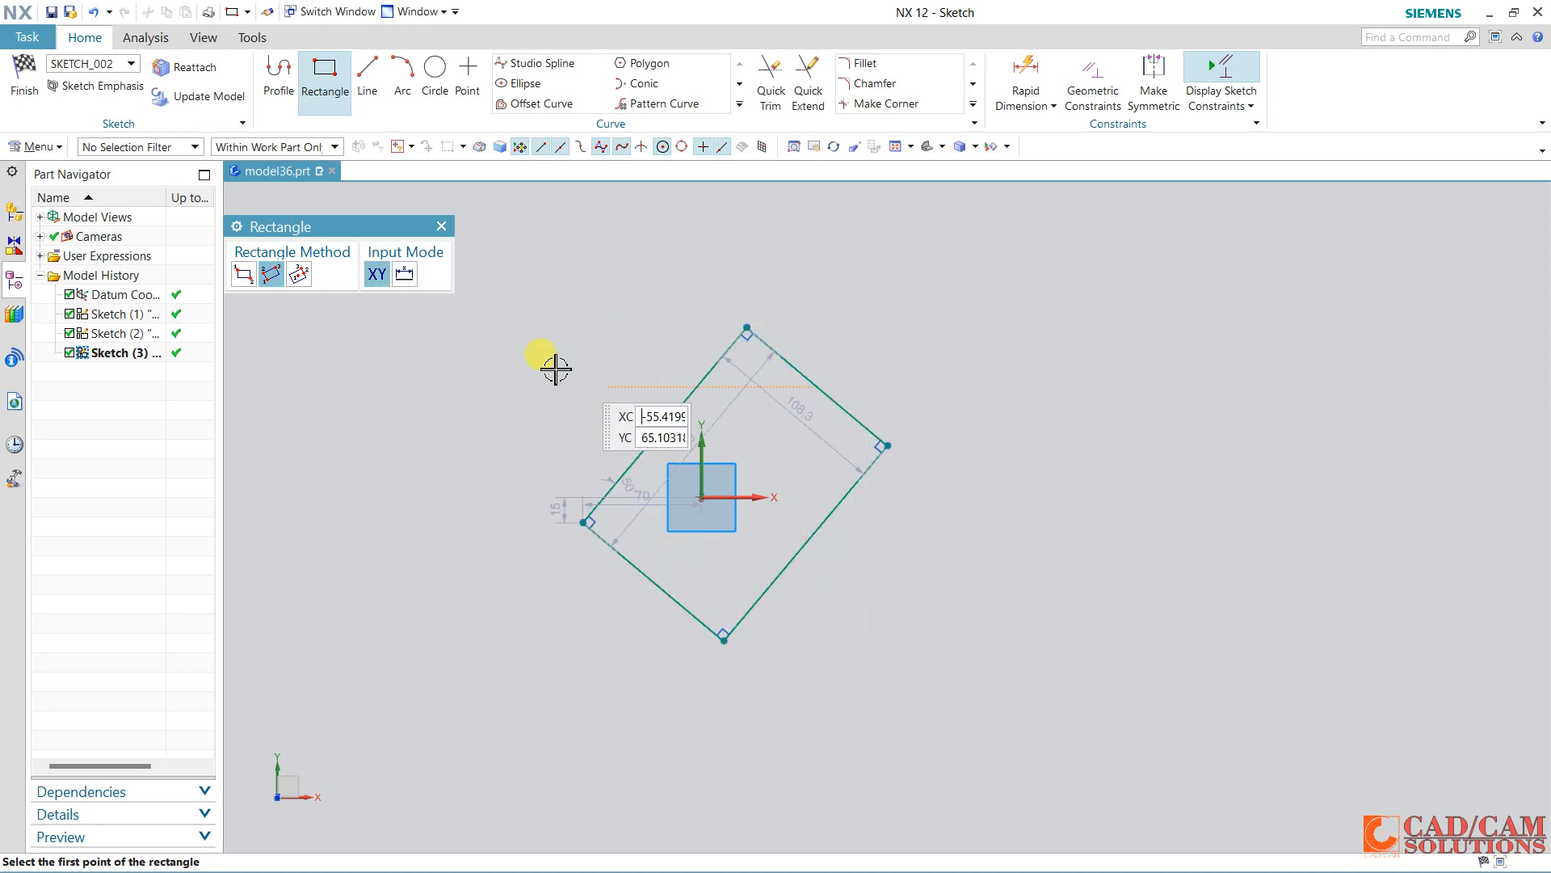
{"action": "key", "text": "Escape"}
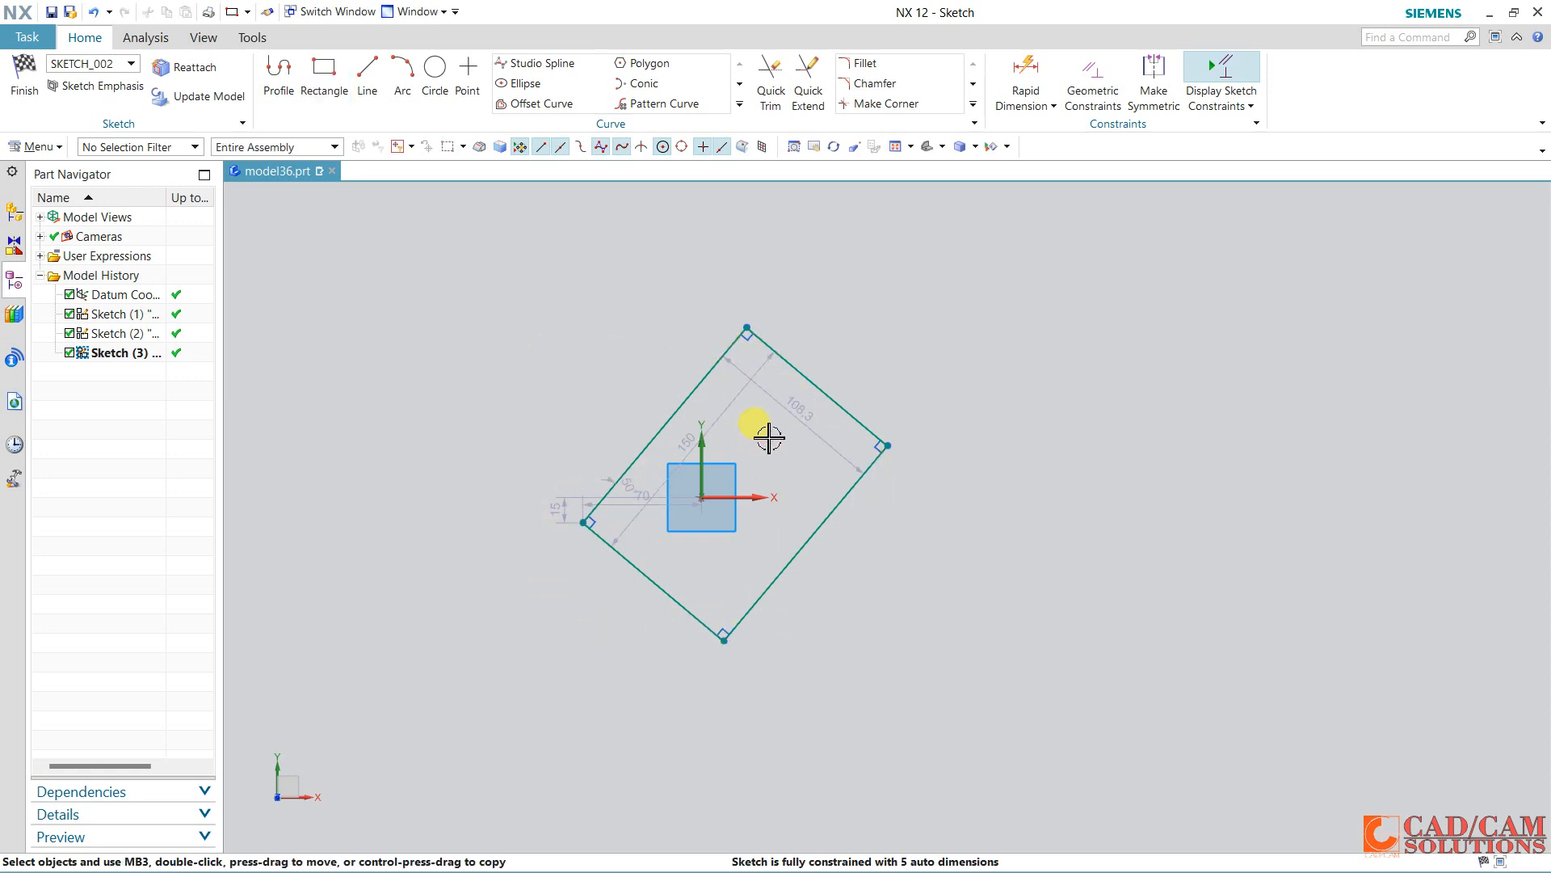
Move the tilted rectangle's two side dimensions outside the shape and set its shorter side to 100 mm.
{"action": "left_click_drag", "start_coordinate": [797, 415], "coordinate": [844, 333]}
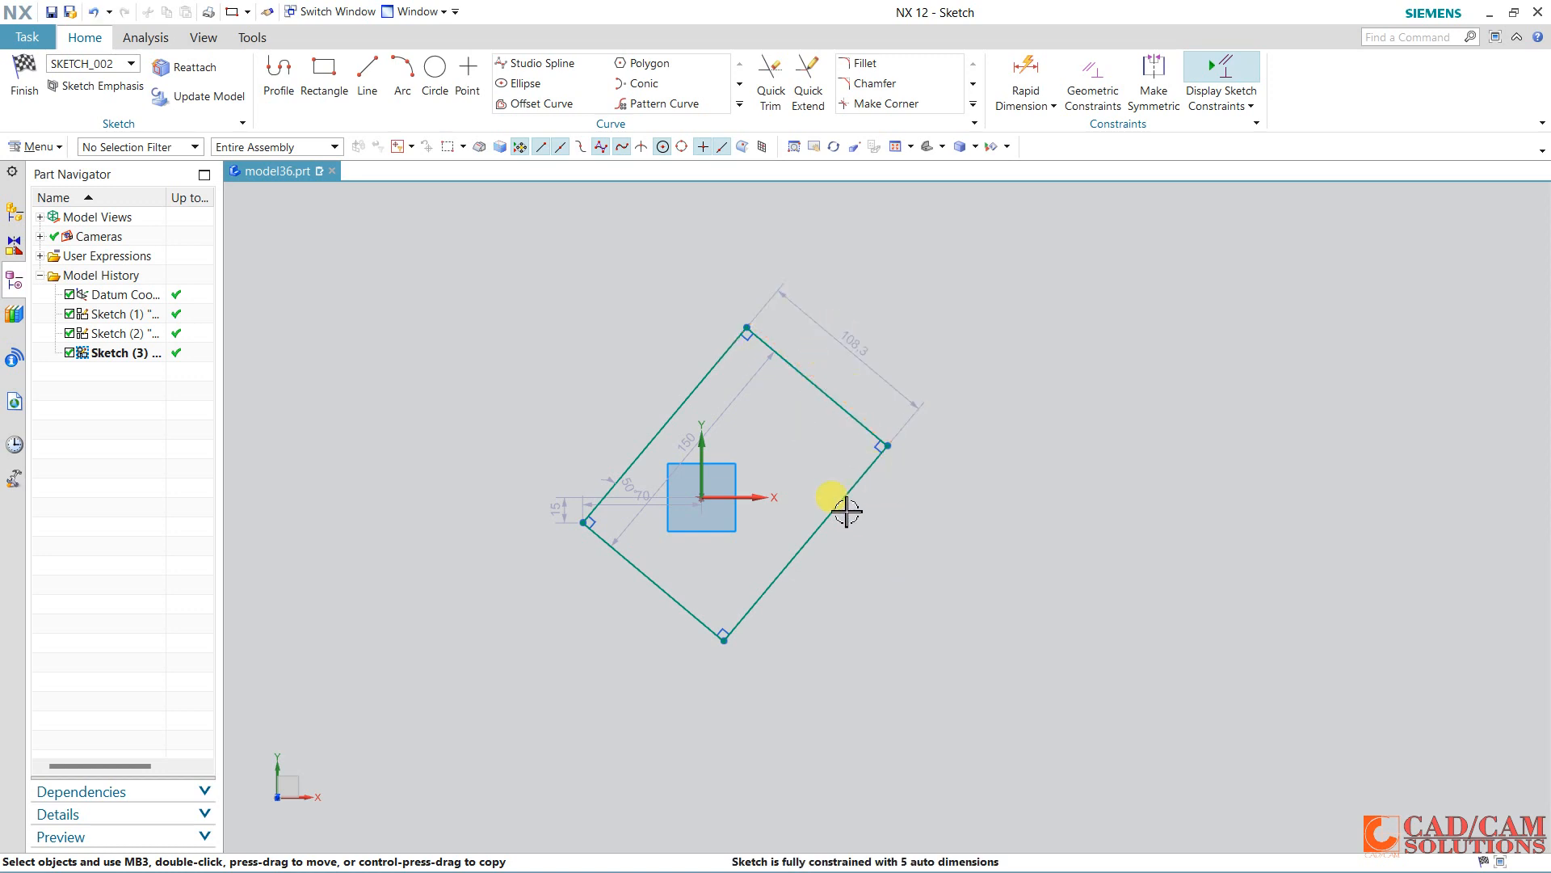
{"action": "left_click_drag", "start_coordinate": [719, 400], "coordinate": [646, 314]}
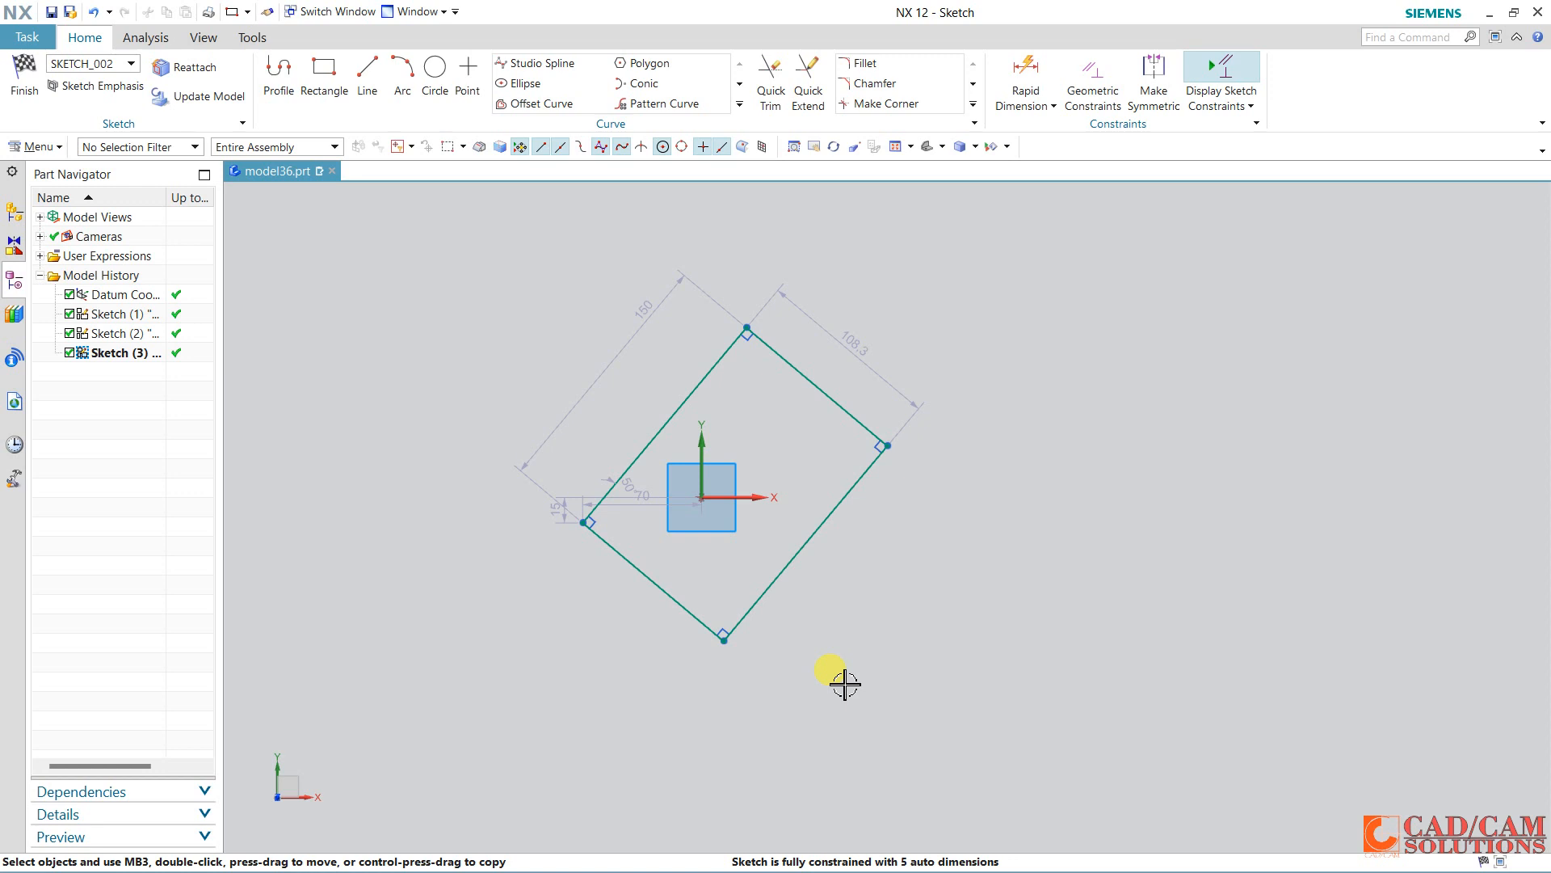
{"action": "double_click", "coordinate": [852, 339]}
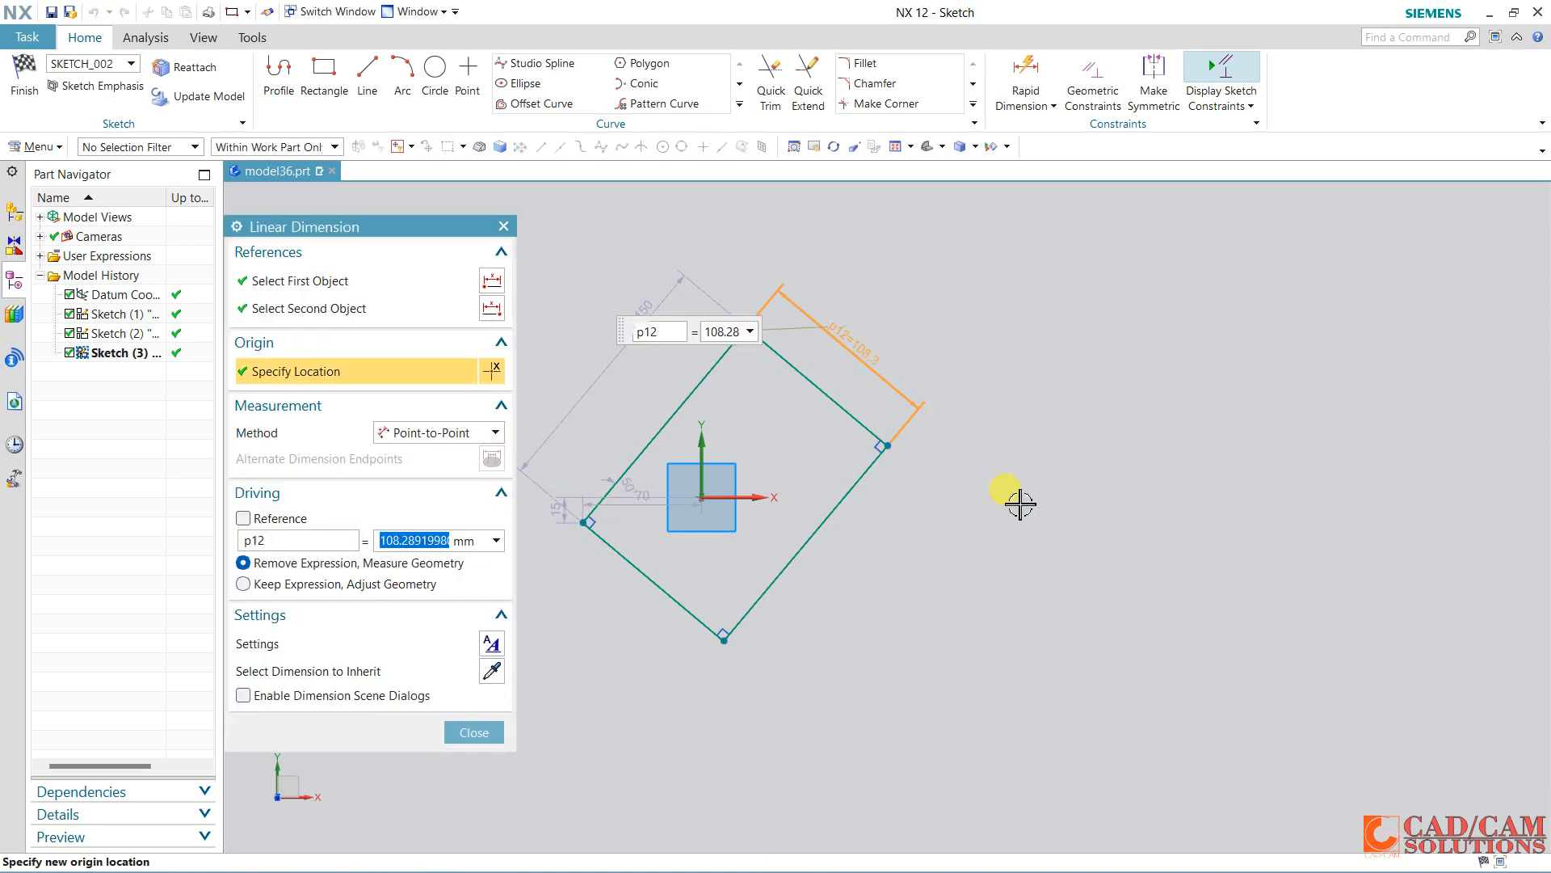
{"action": "type", "text": "100"}
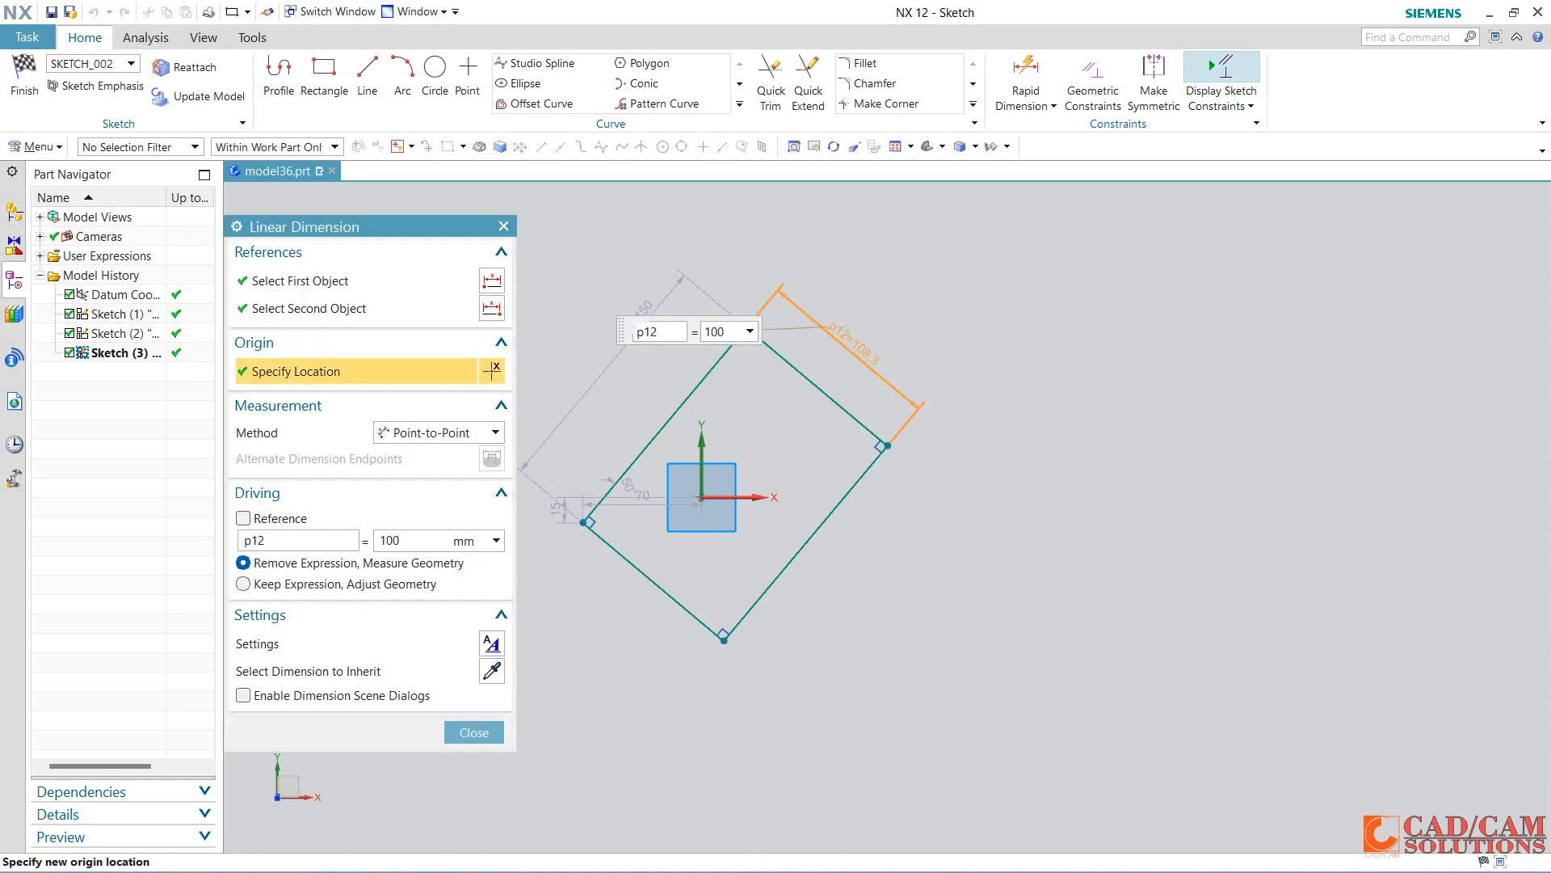
{"action": "middle_click", "coordinate": [1005, 495]}
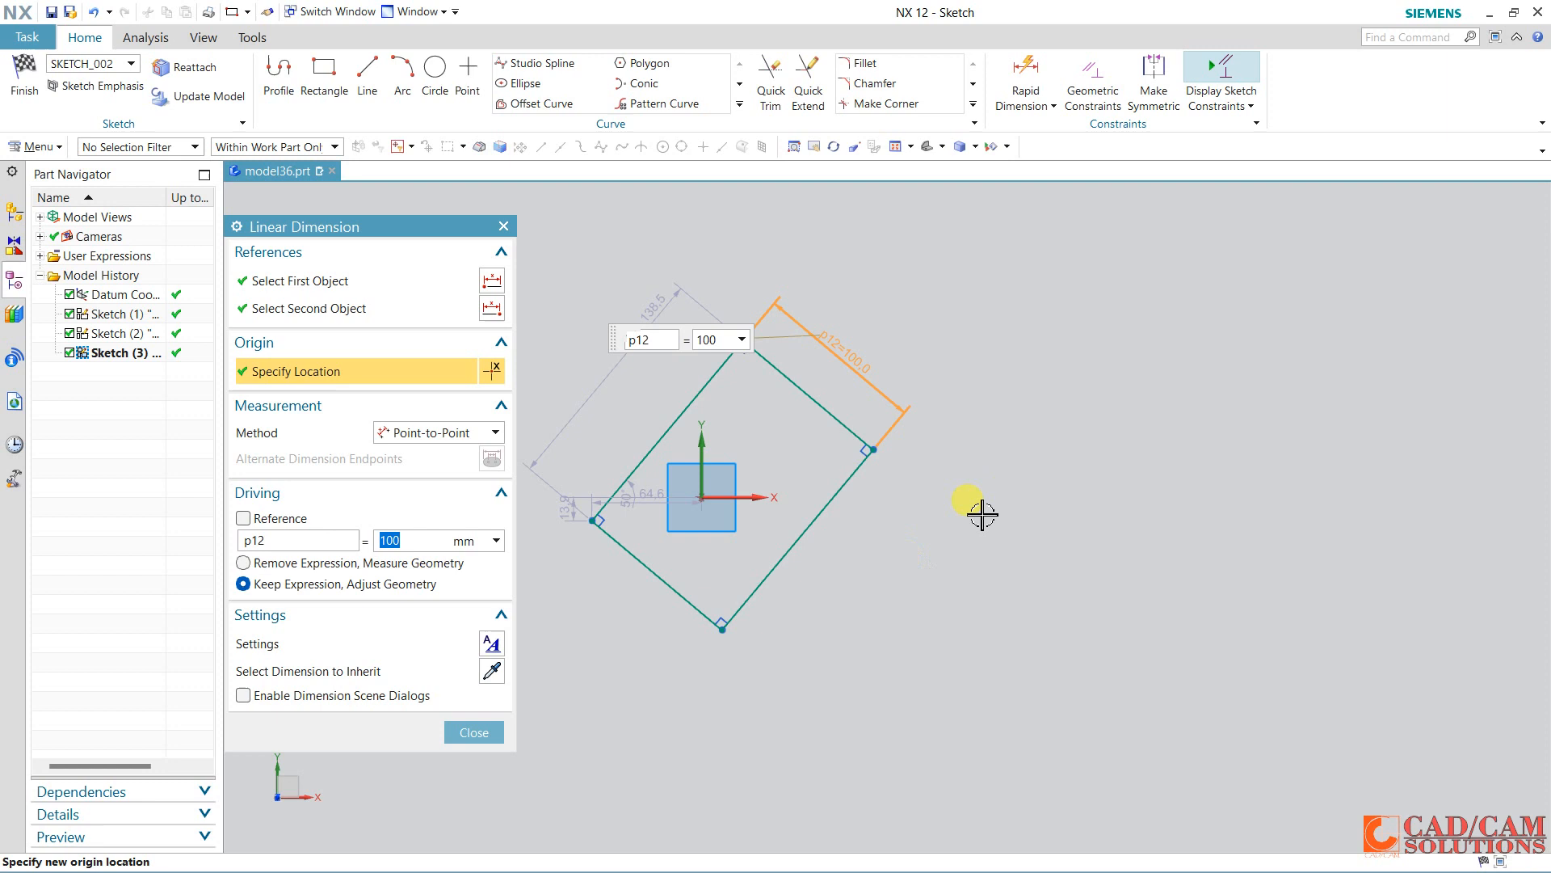
{"action": "left_click", "coordinate": [485, 732]}
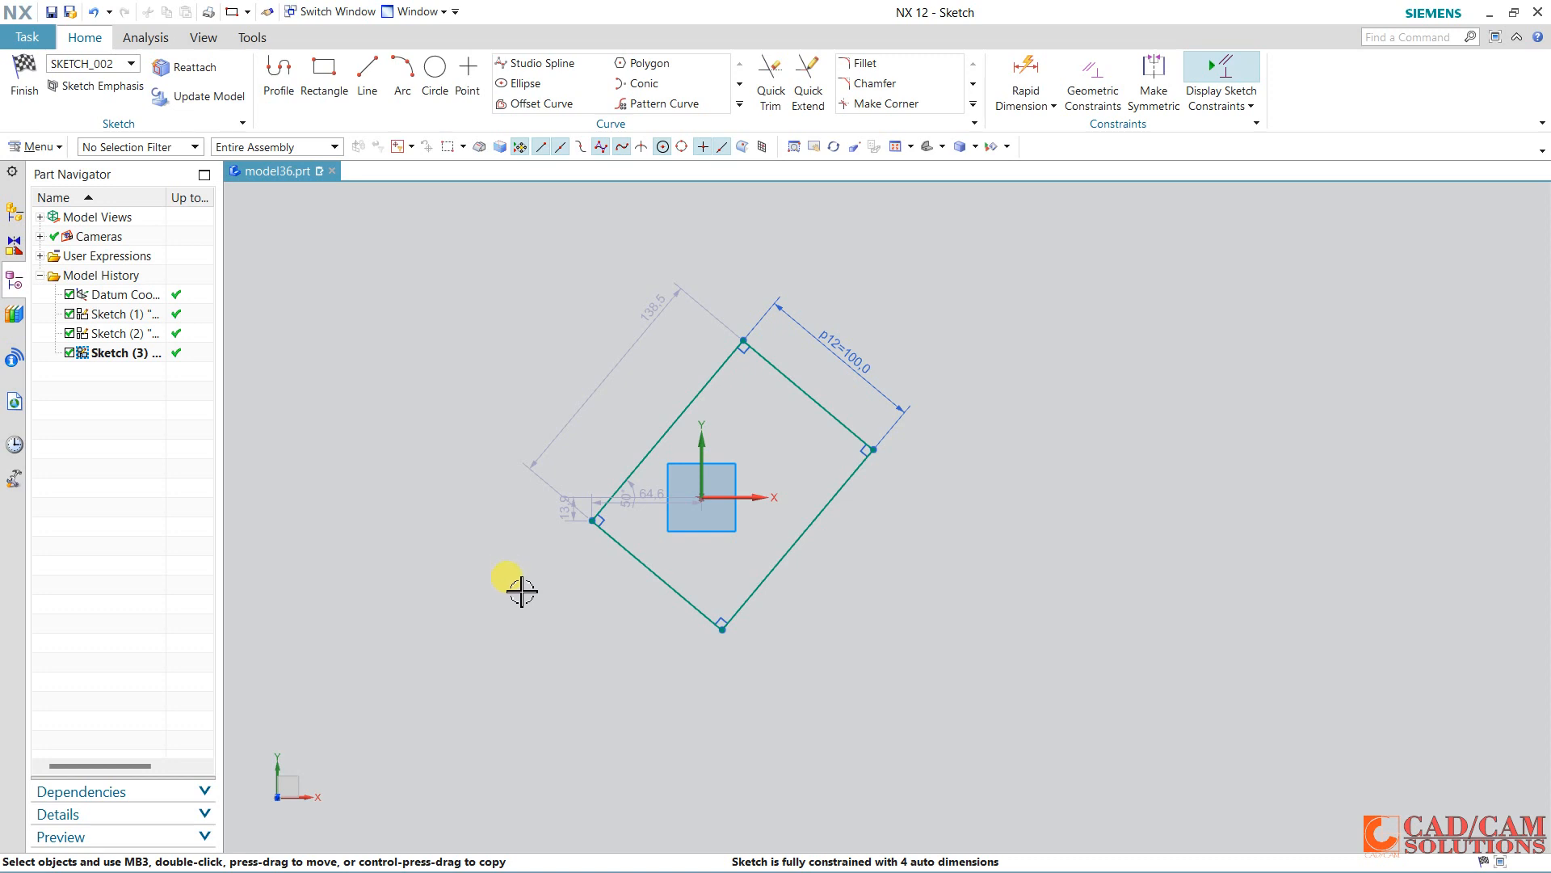
Draw a from-center rectangle about 420 by 283 mm on the sketch origin and stretch its upper-right corner to about 446 by 266 mm.
{"action": "left_click", "coordinate": [324, 76]}
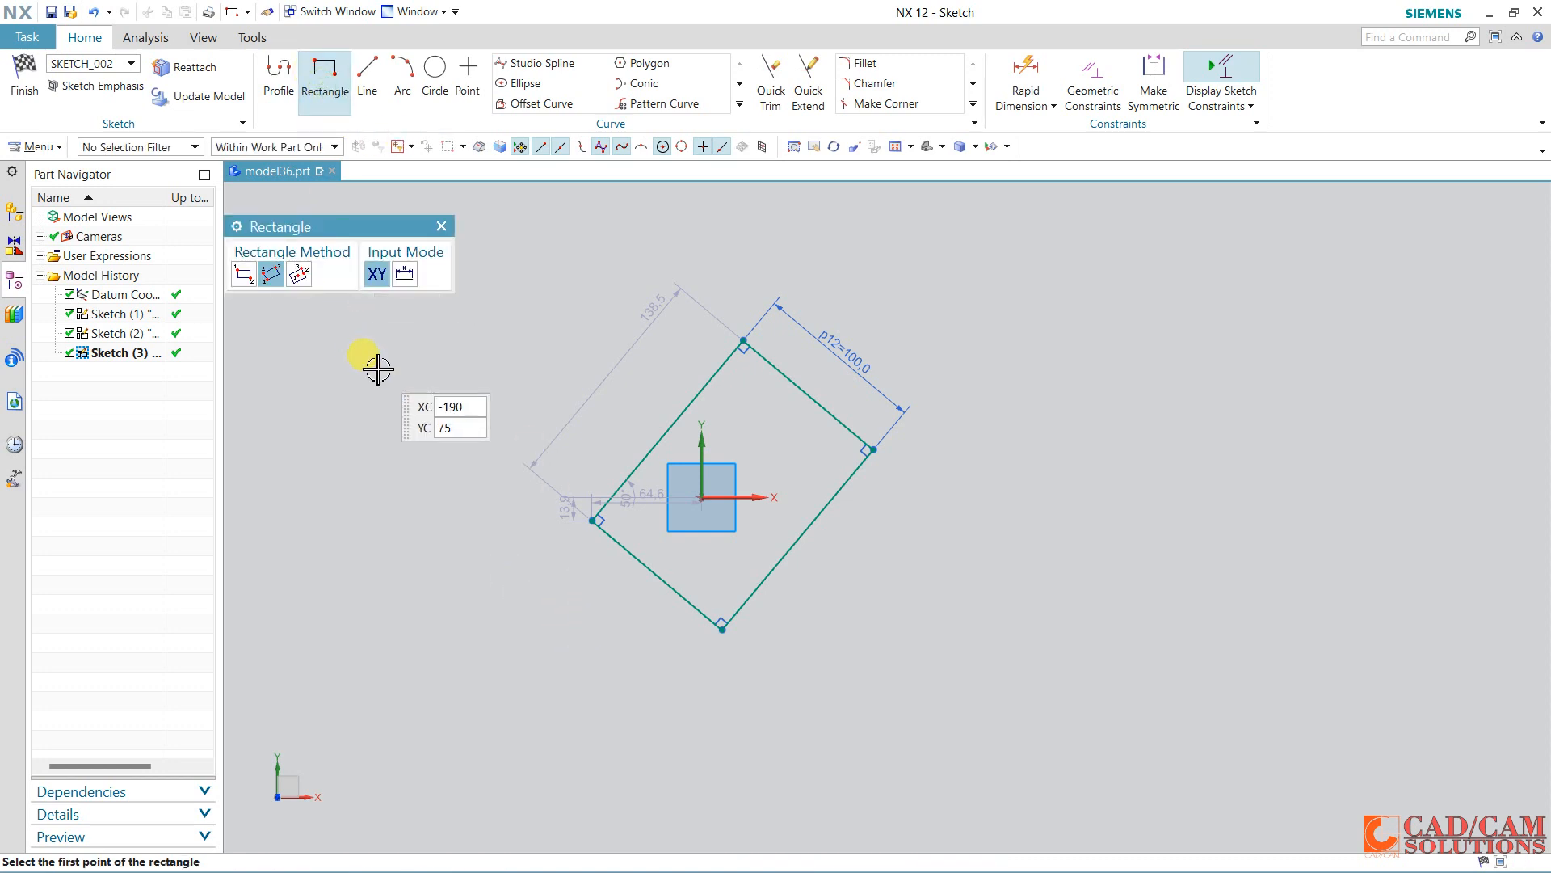
{"action": "left_click", "coordinate": [300, 275]}
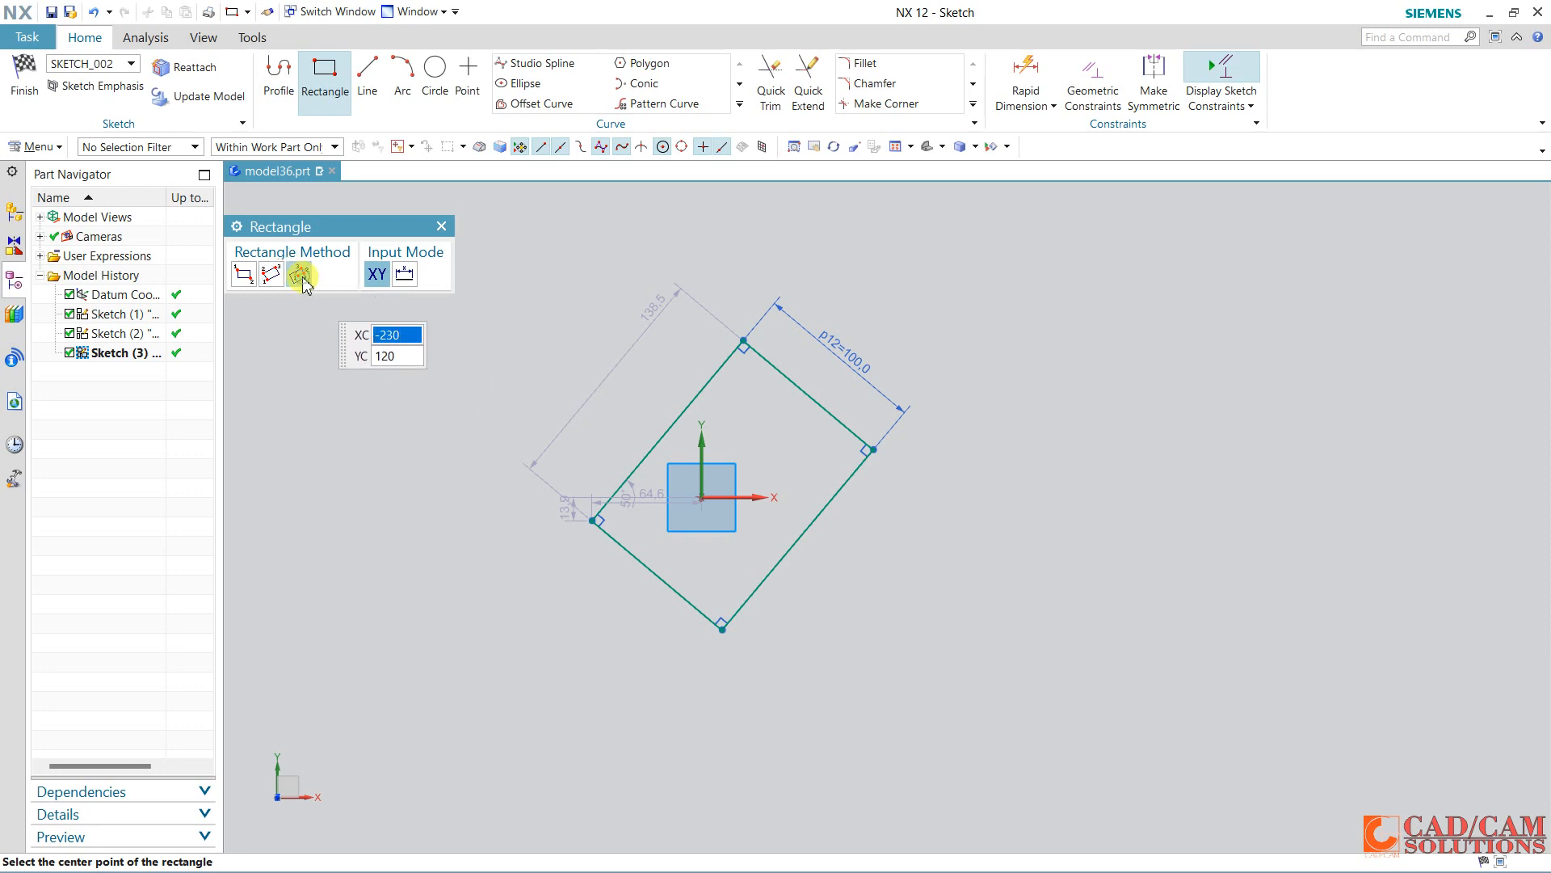
{"action": "left_click", "coordinate": [703, 499]}
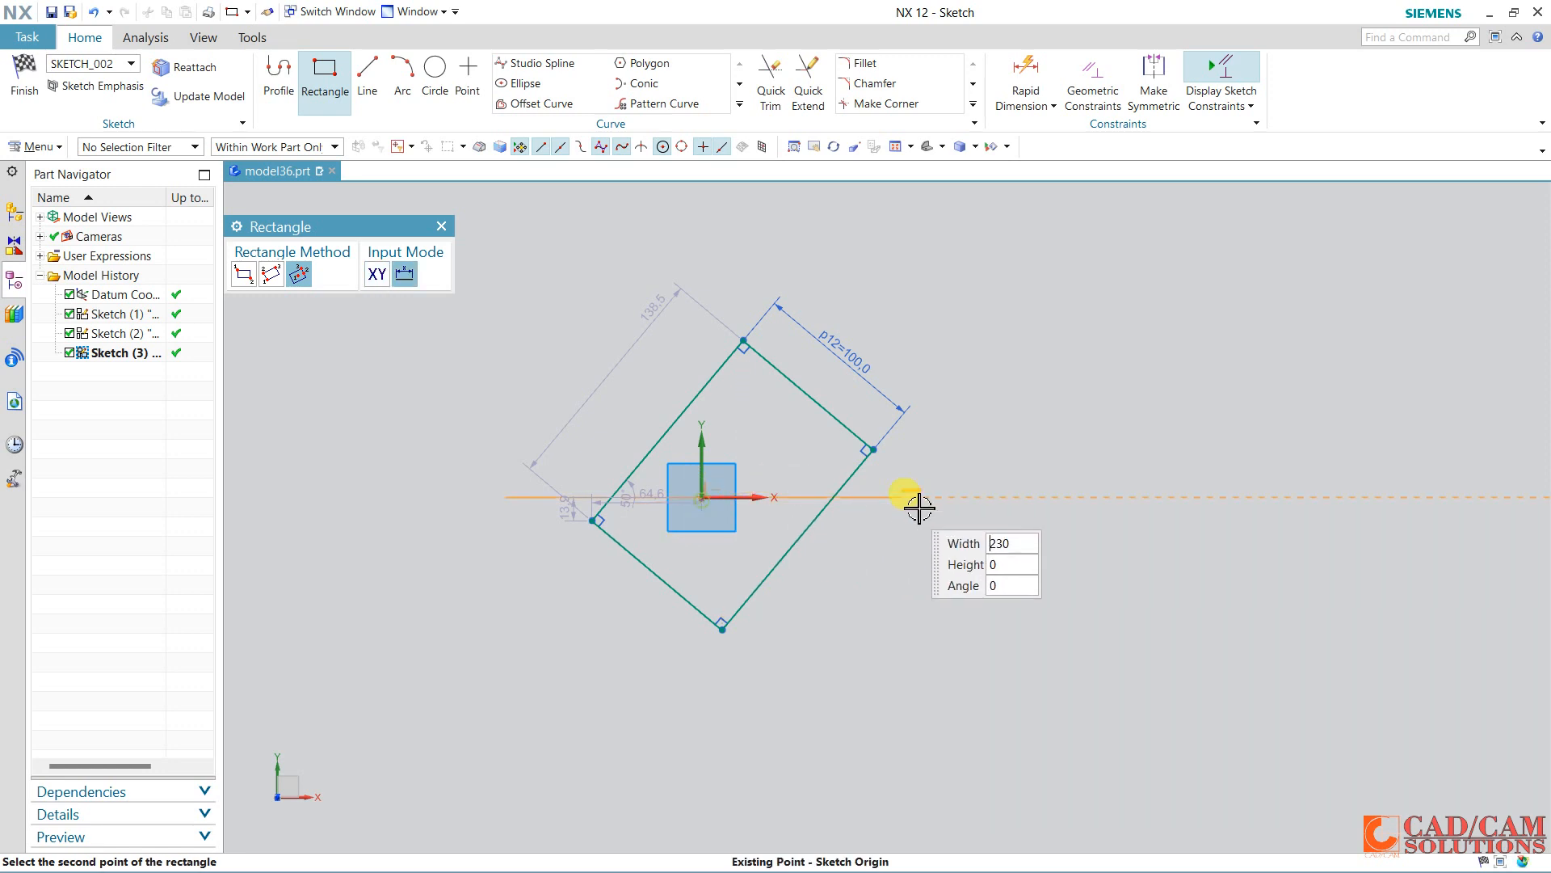
{"action": "left_click", "coordinate": [1058, 496]}
{"action": "left_click", "coordinate": [1088, 259]}
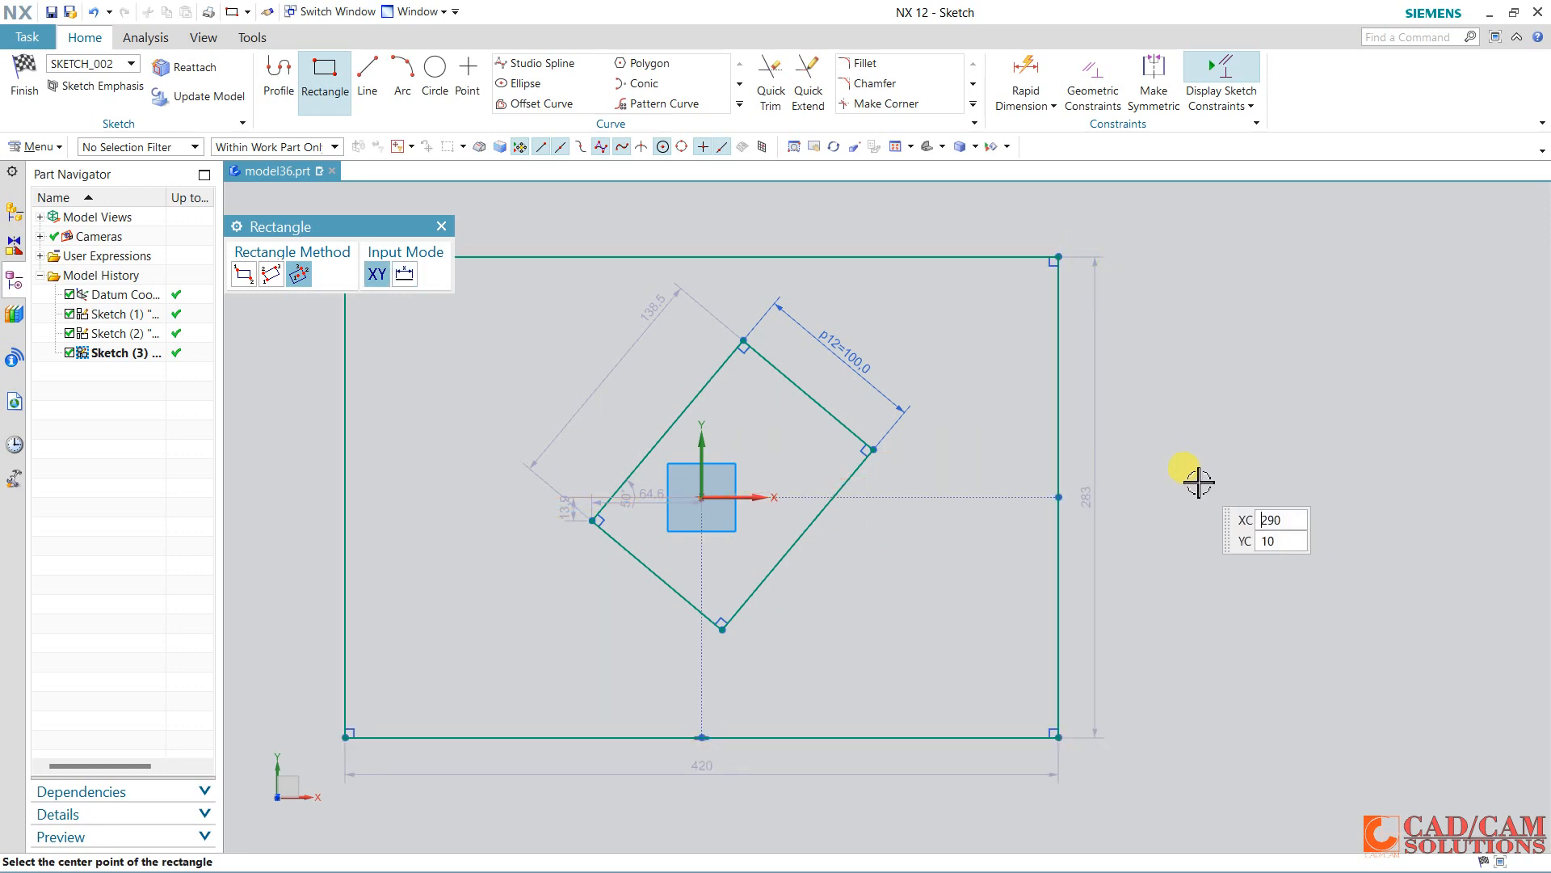
{"action": "key", "text": "Escape"}
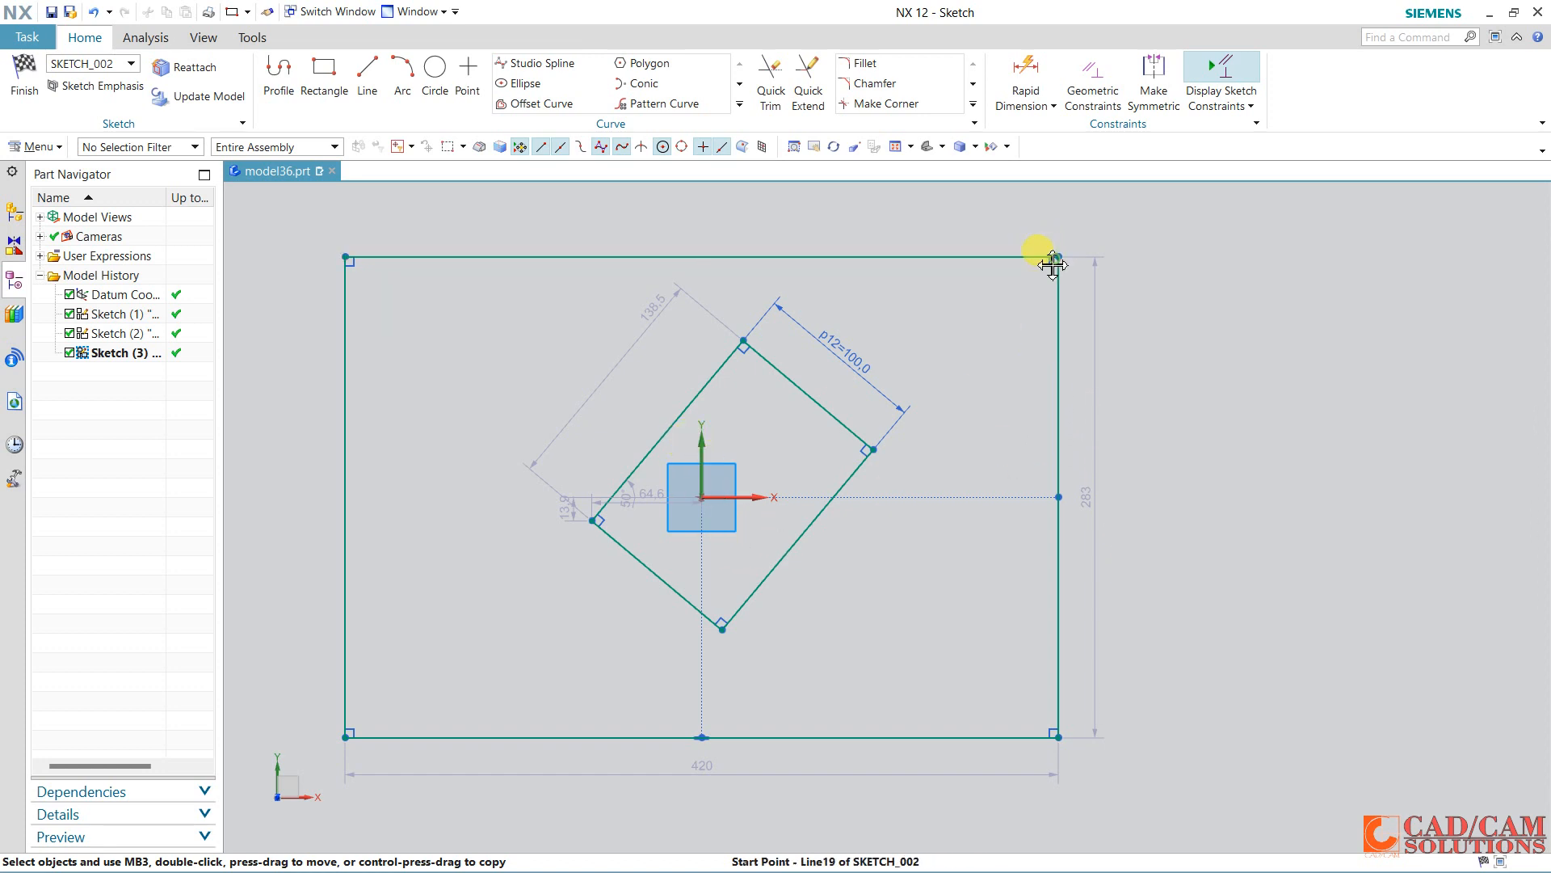
{"action": "left_click_drag", "start_coordinate": [1046, 260], "coordinate": [1081, 272]}
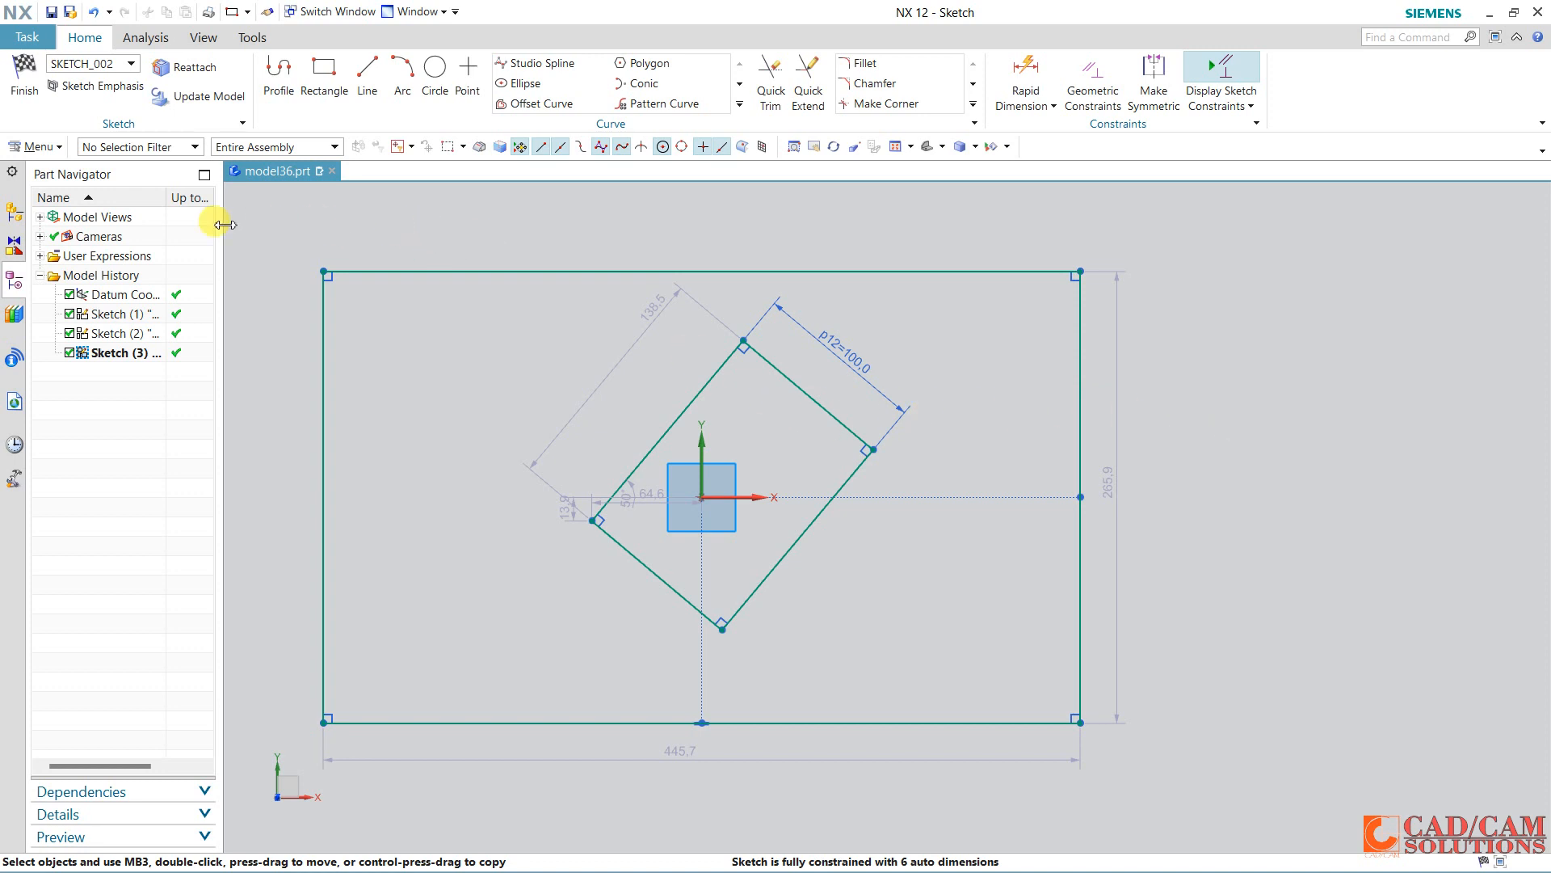
Draw three near-vertical lines between the large rectangle's upper and lower edges, two near its left side and one near its right side.
{"action": "left_click", "coordinate": [369, 77]}
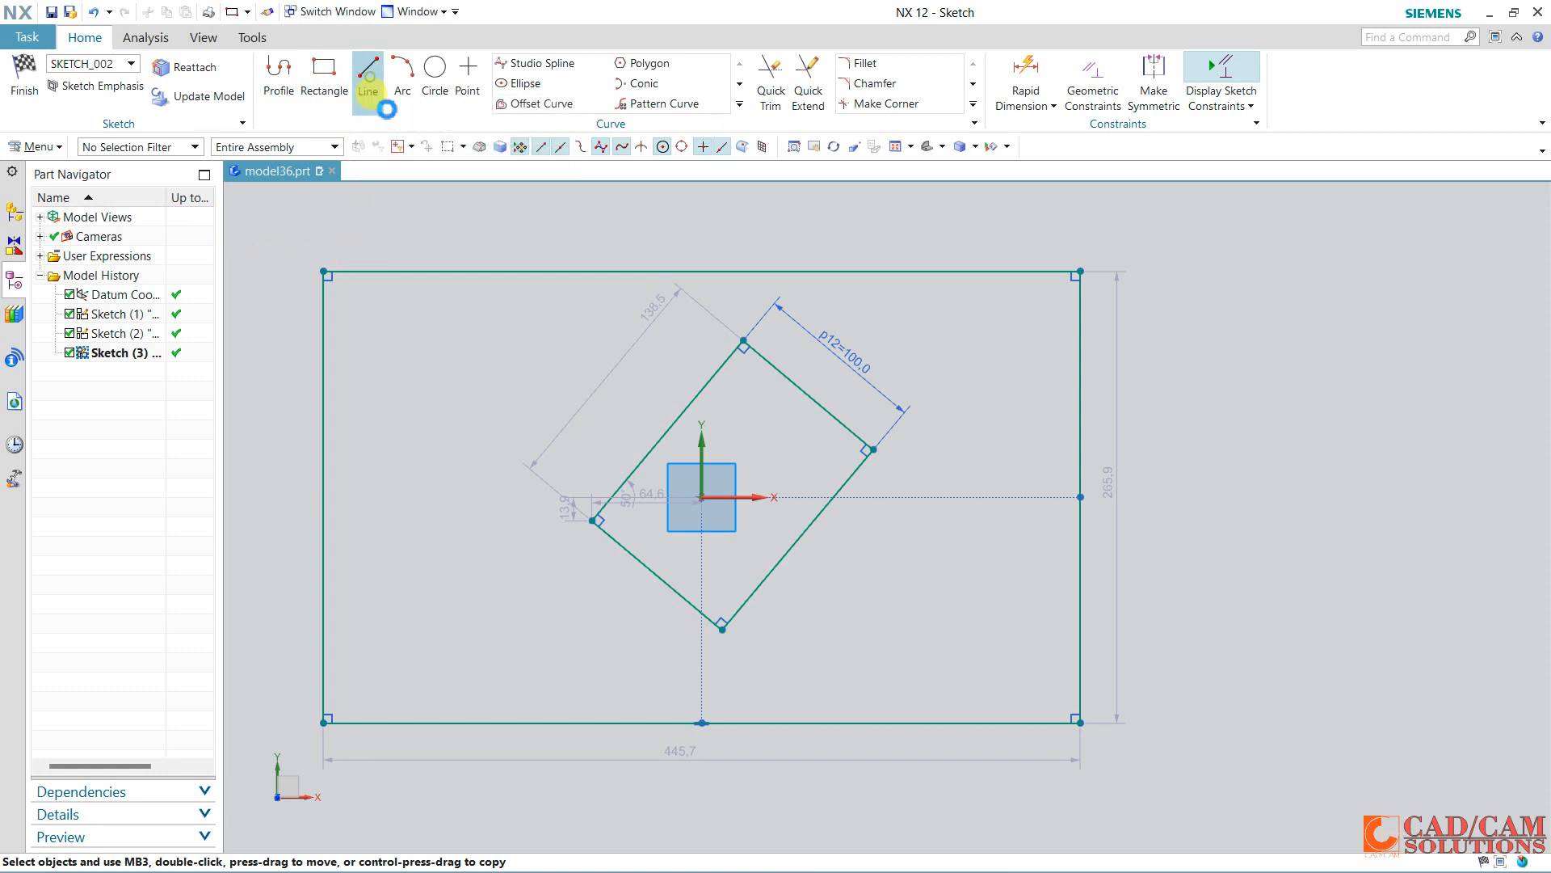
{"action": "left_click", "coordinate": [413, 274]}
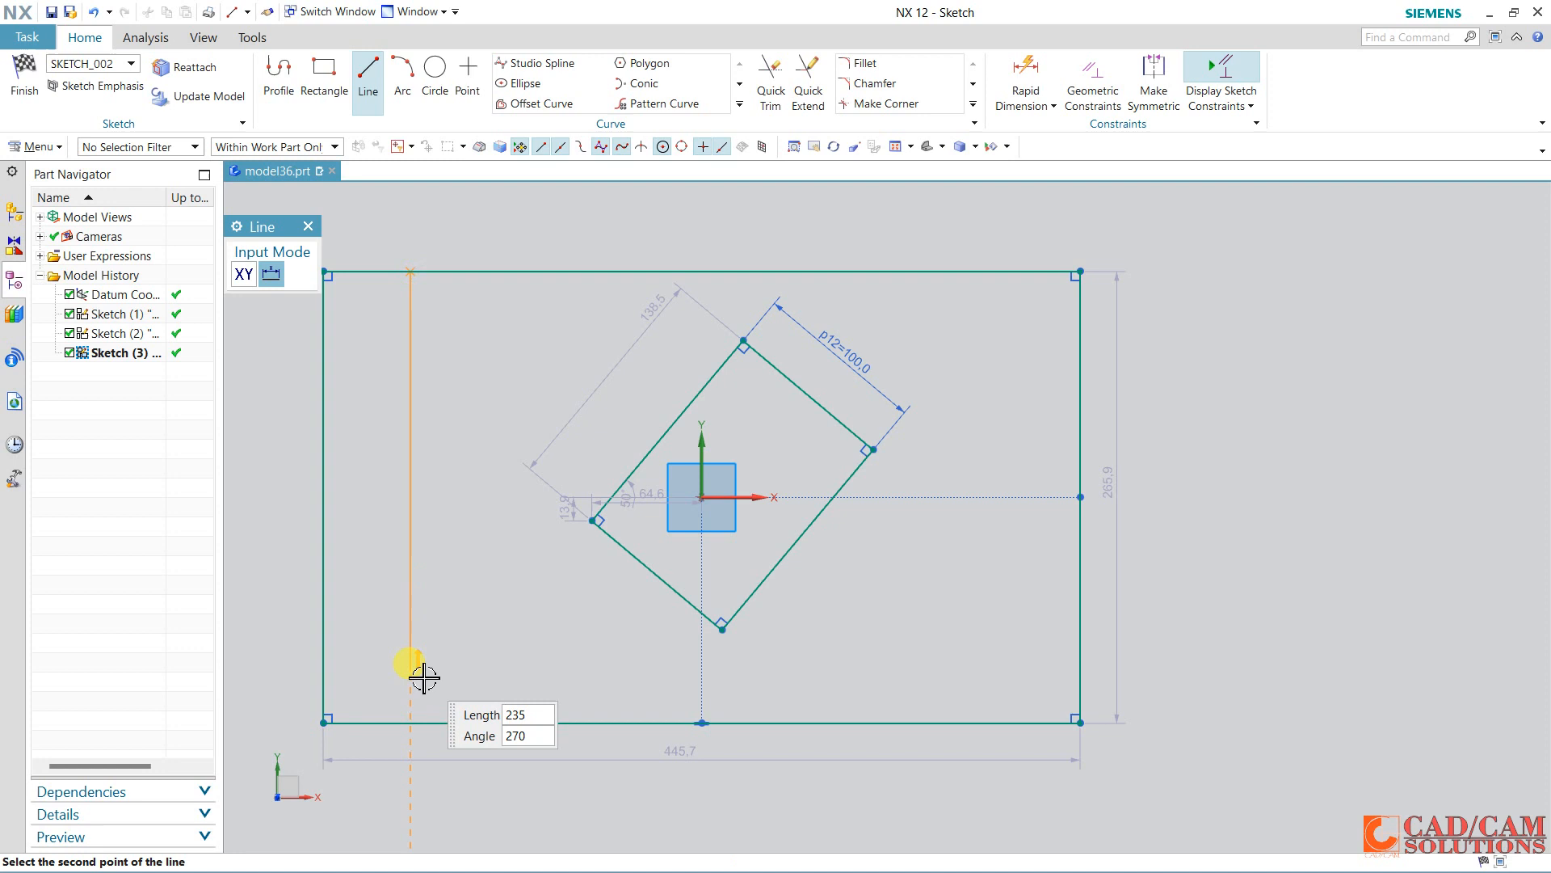
{"action": "left_click", "coordinate": [410, 730]}
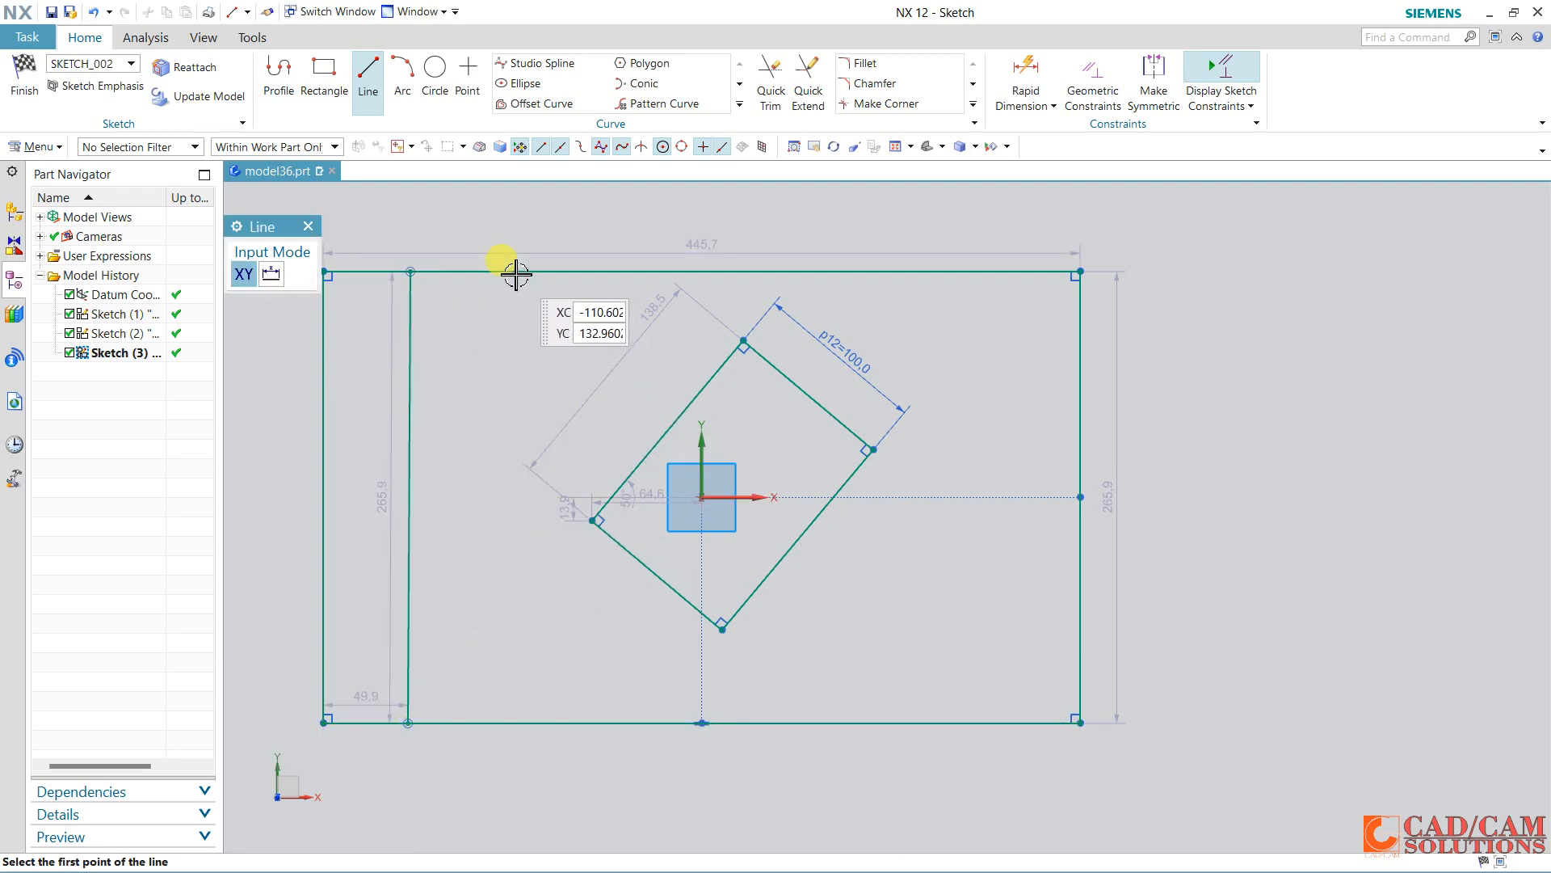
{"action": "left_click", "coordinate": [491, 273]}
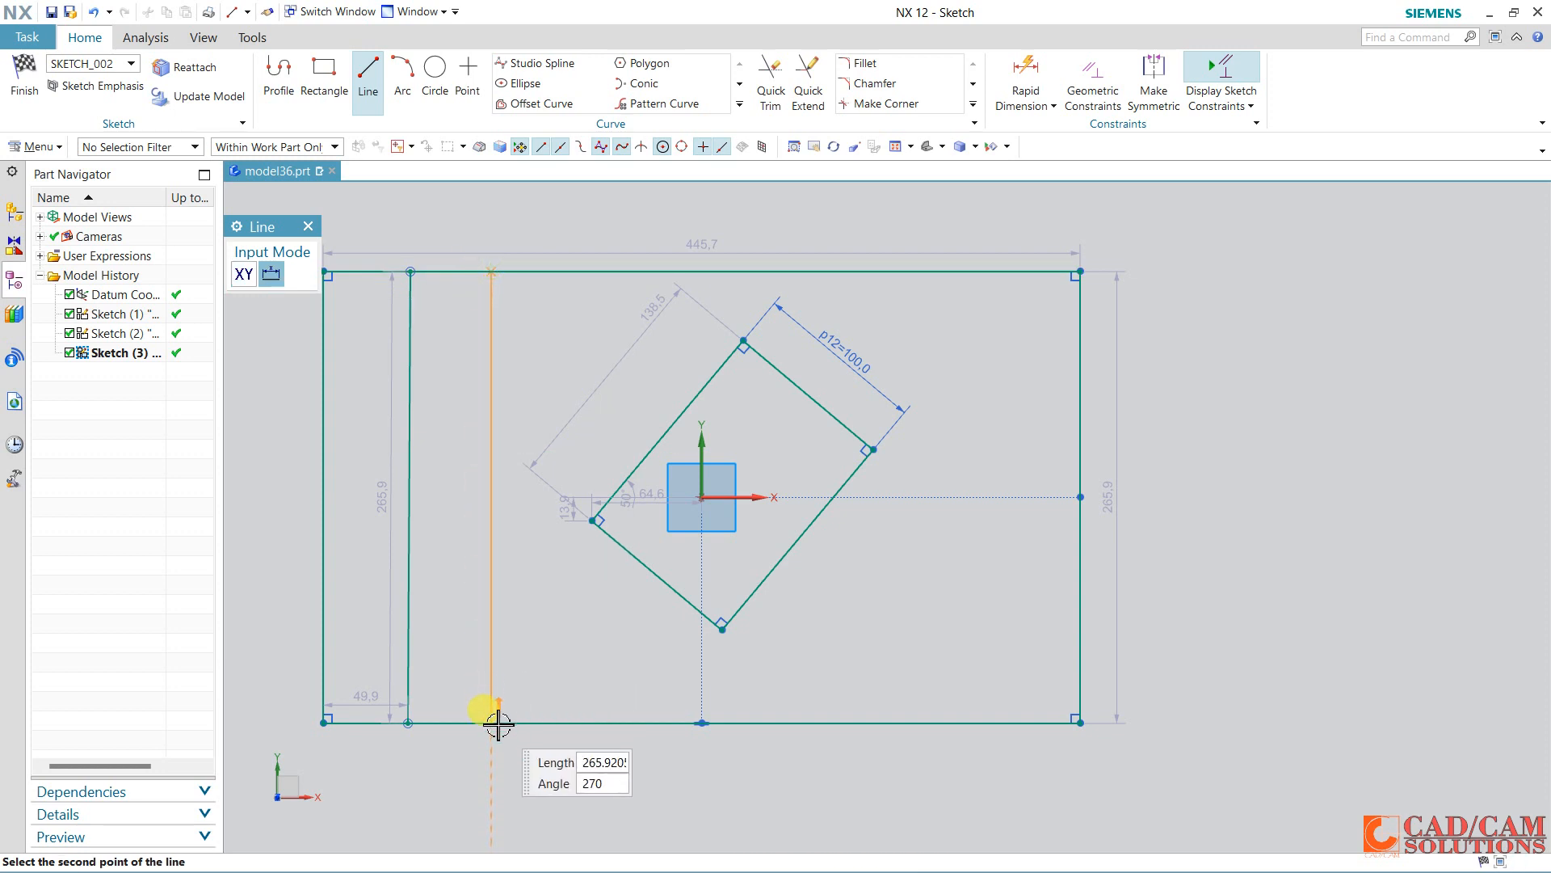
{"action": "left_click", "coordinate": [495, 724]}
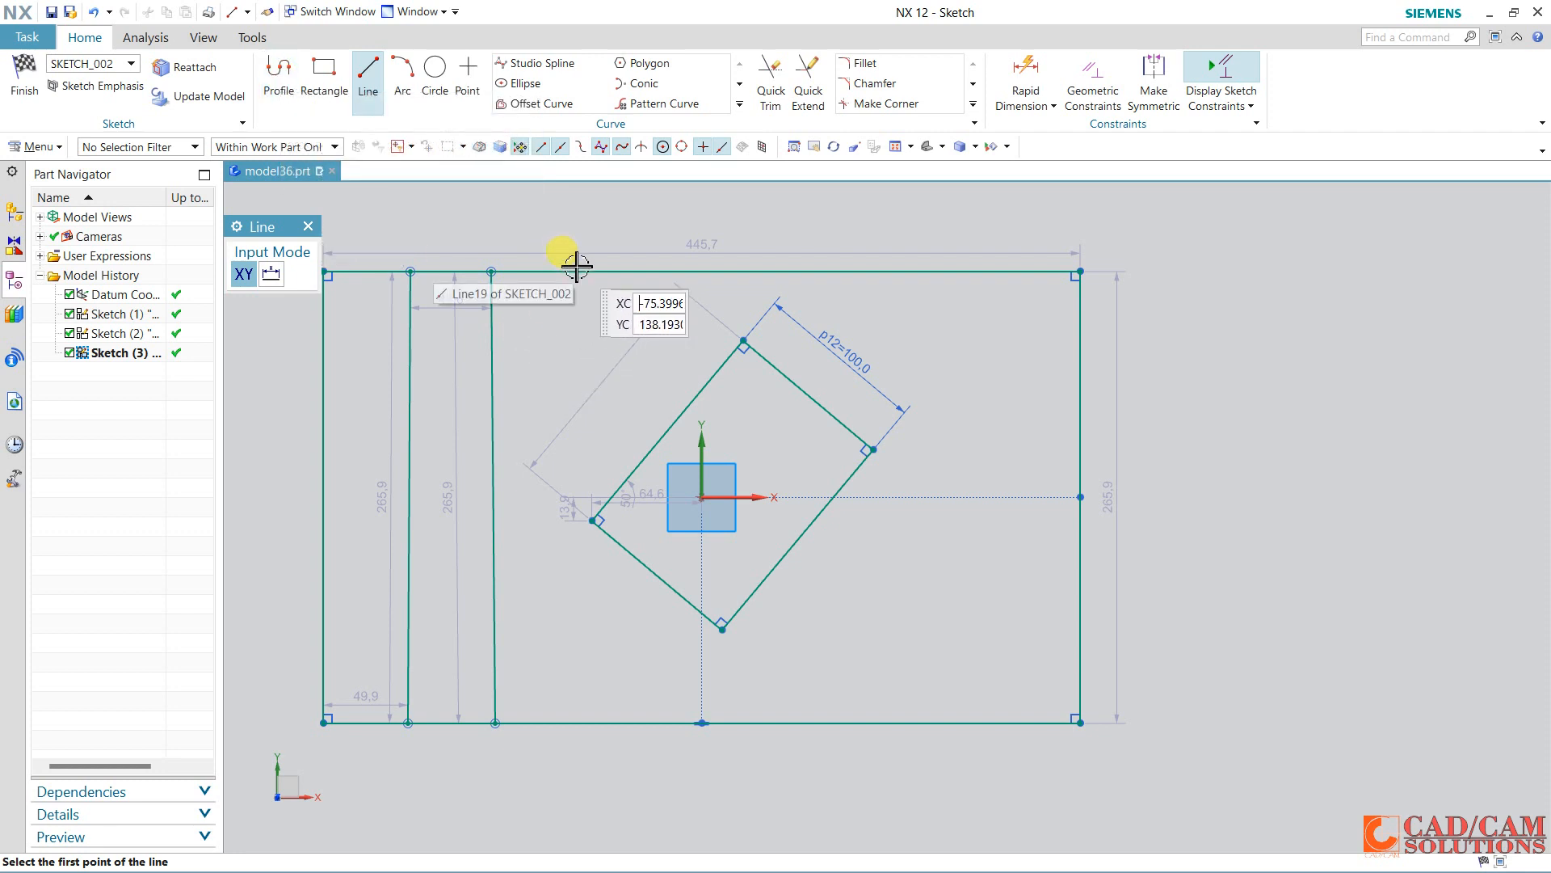
{"action": "left_click", "coordinate": [944, 274]}
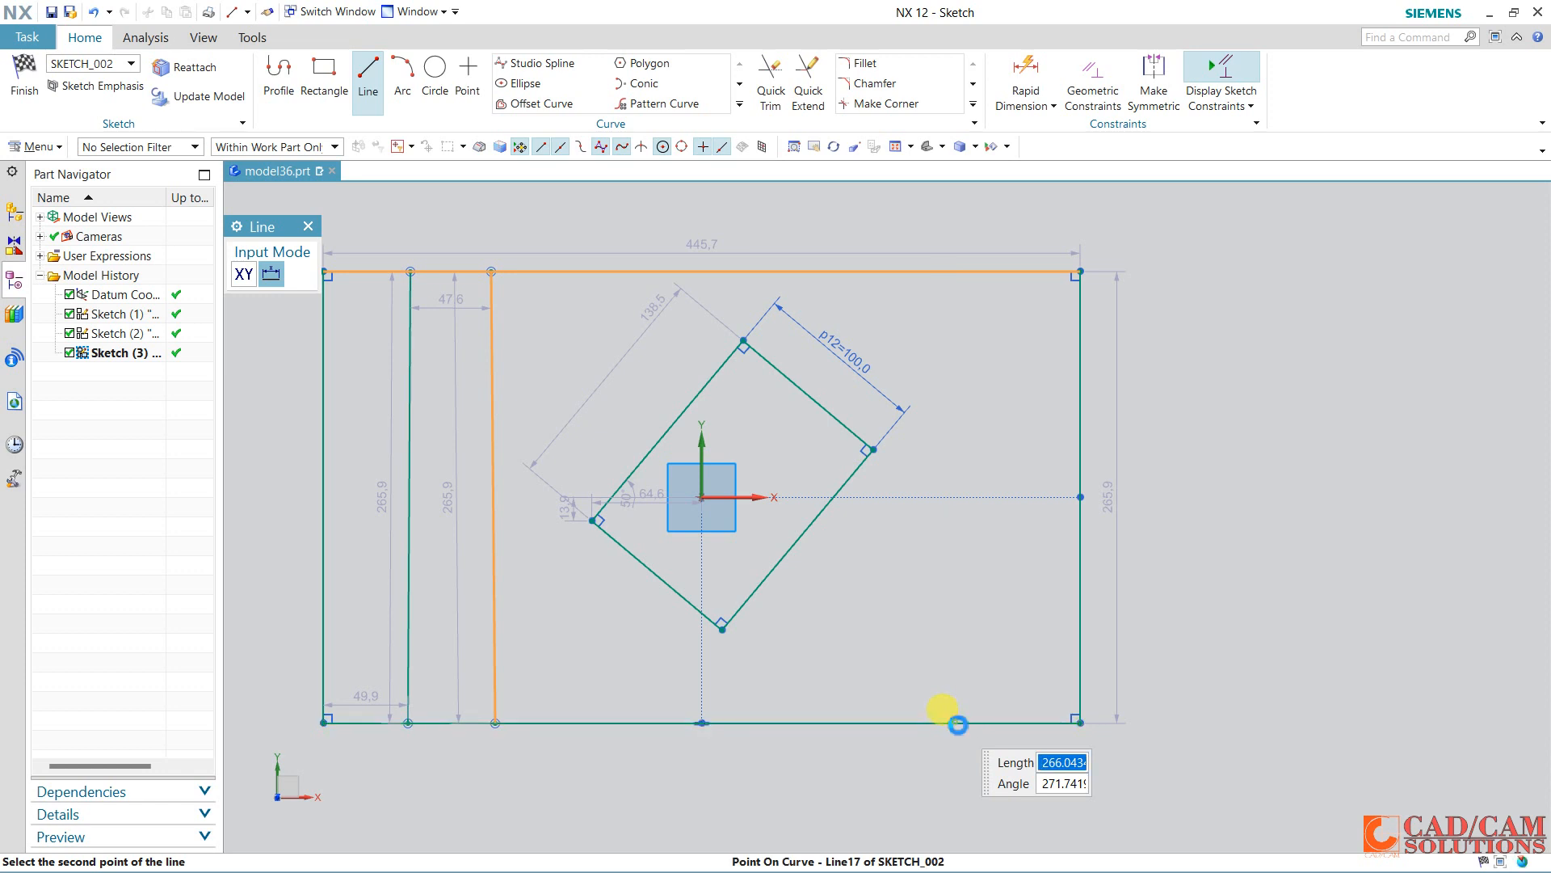
{"action": "left_click", "coordinate": [957, 723]}
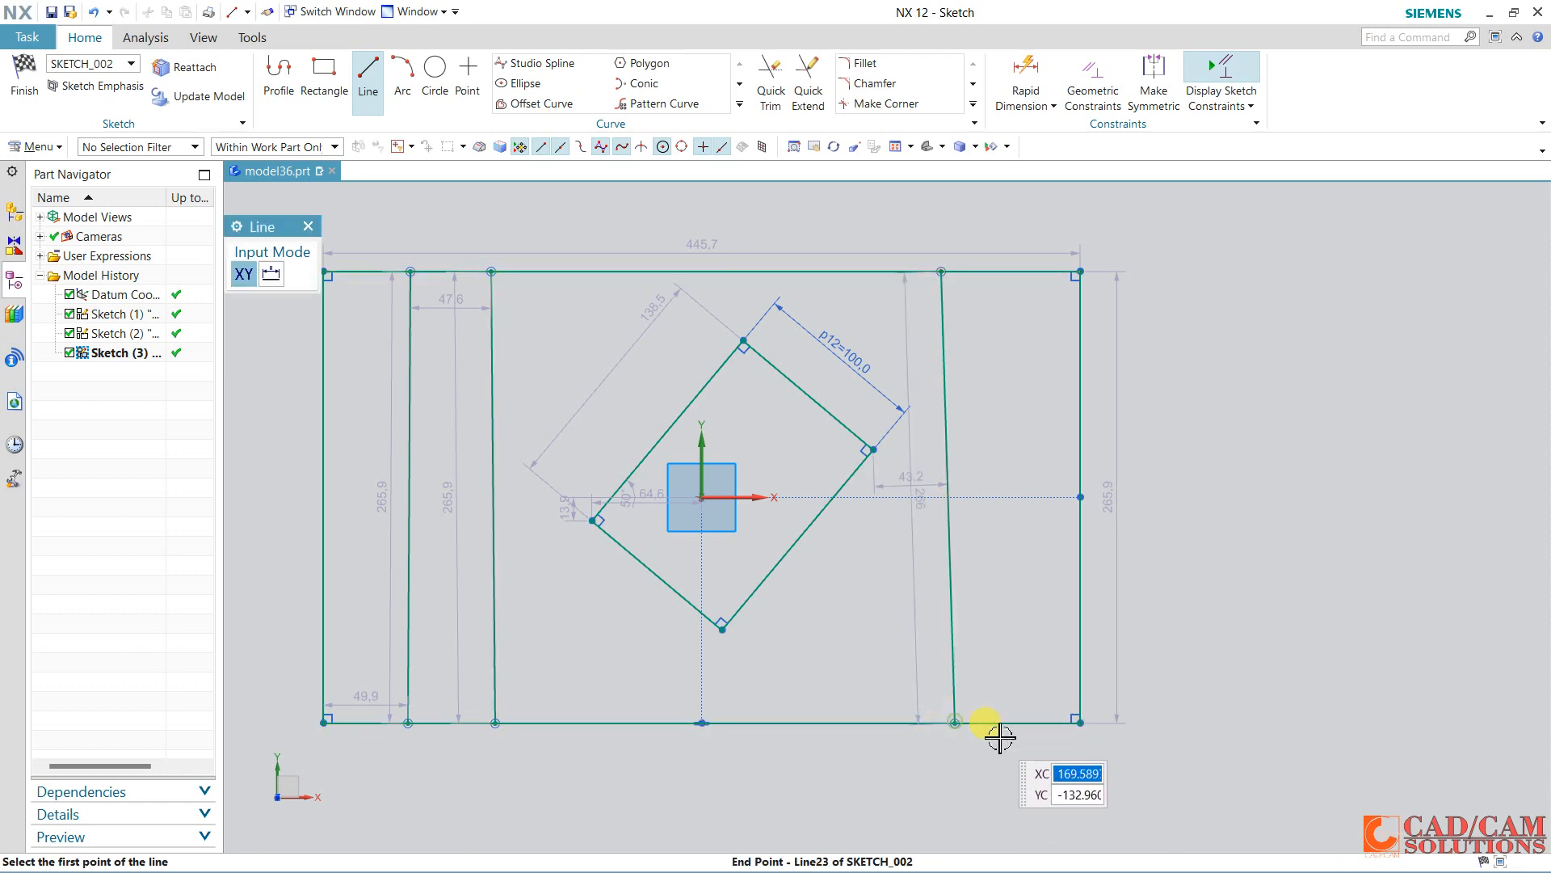
Draw two individual lines about 215 and 155 mm long, meeting end to end, to the right of the large rectangle.
{"action": "left_click", "coordinate": [1205, 789]}
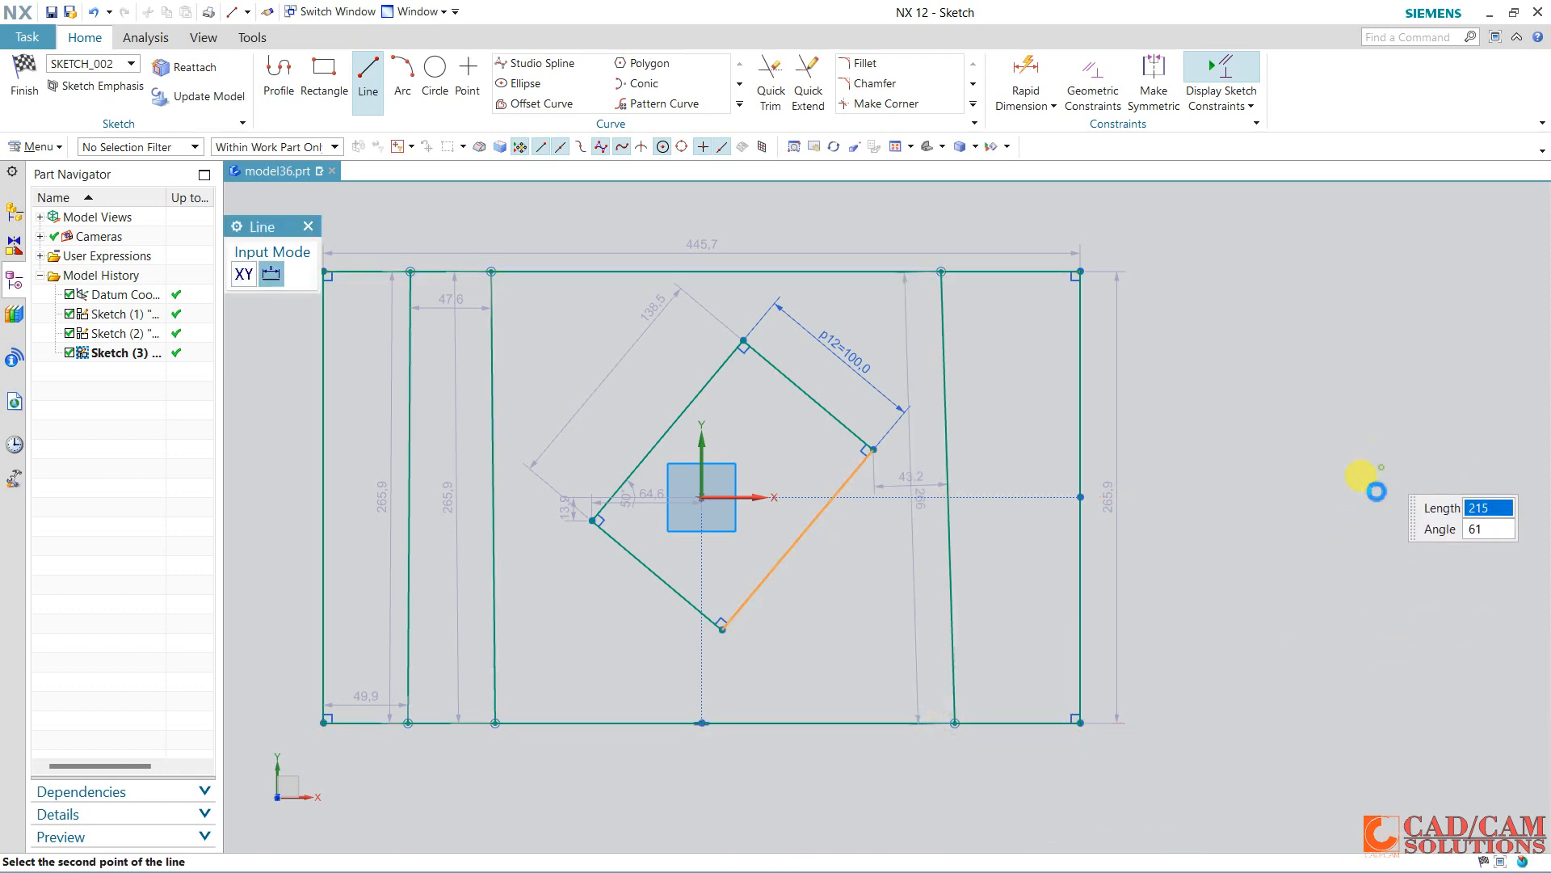
{"action": "left_click", "coordinate": [1379, 466]}
{"action": "left_click", "coordinate": [1379, 466]}
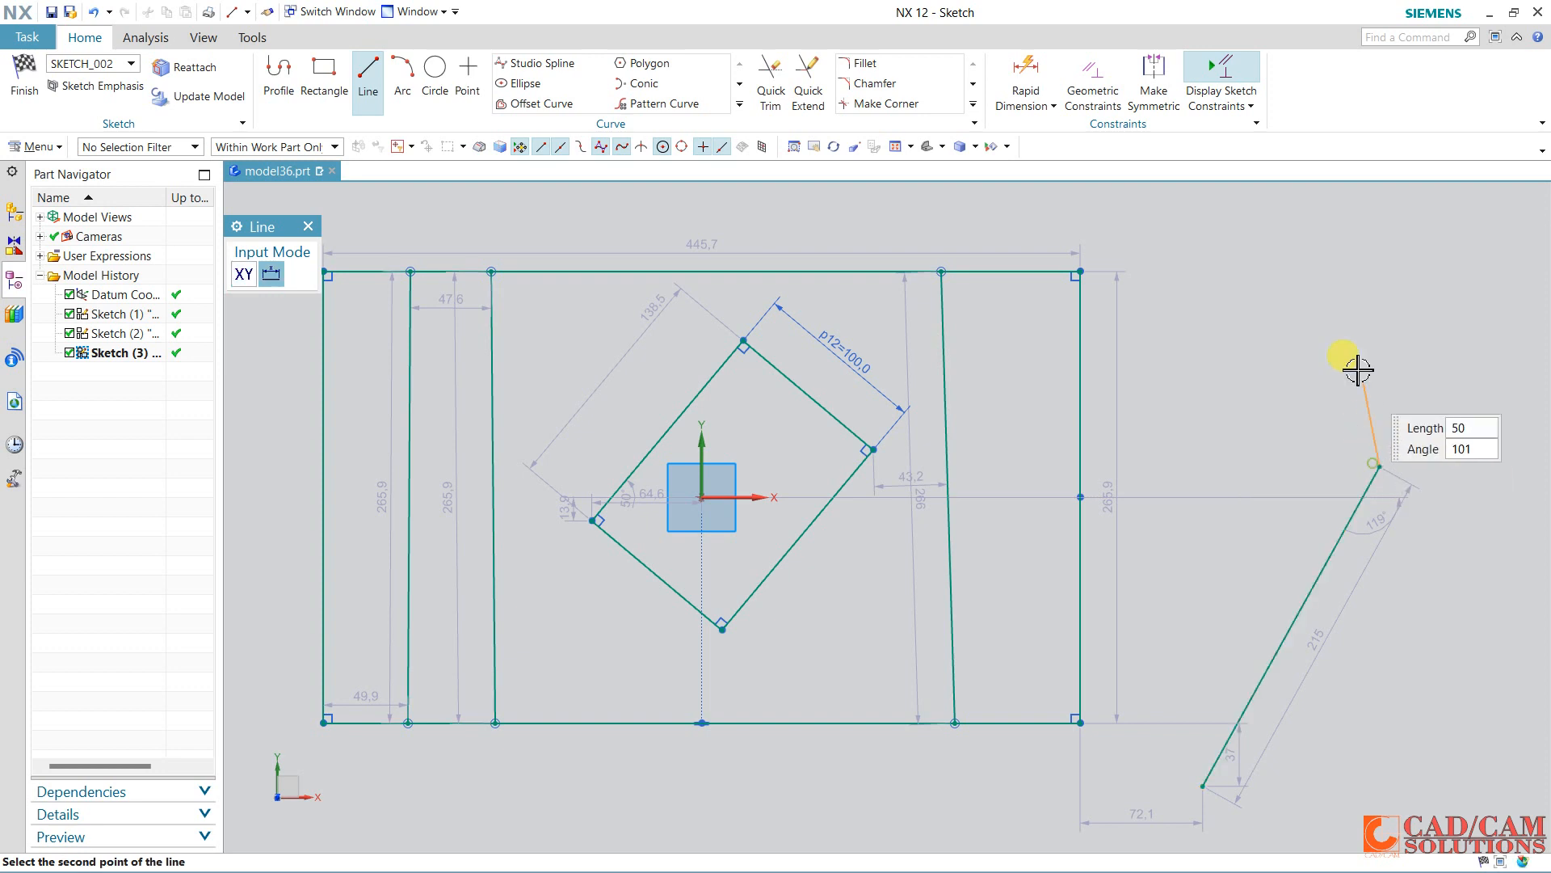
{"action": "left_click", "coordinate": [1234, 249]}
Draw a two-segment line profile, about 181 and 145 mm long, between the large rectangle and the two angled lines.
{"action": "left_click", "coordinate": [283, 55]}
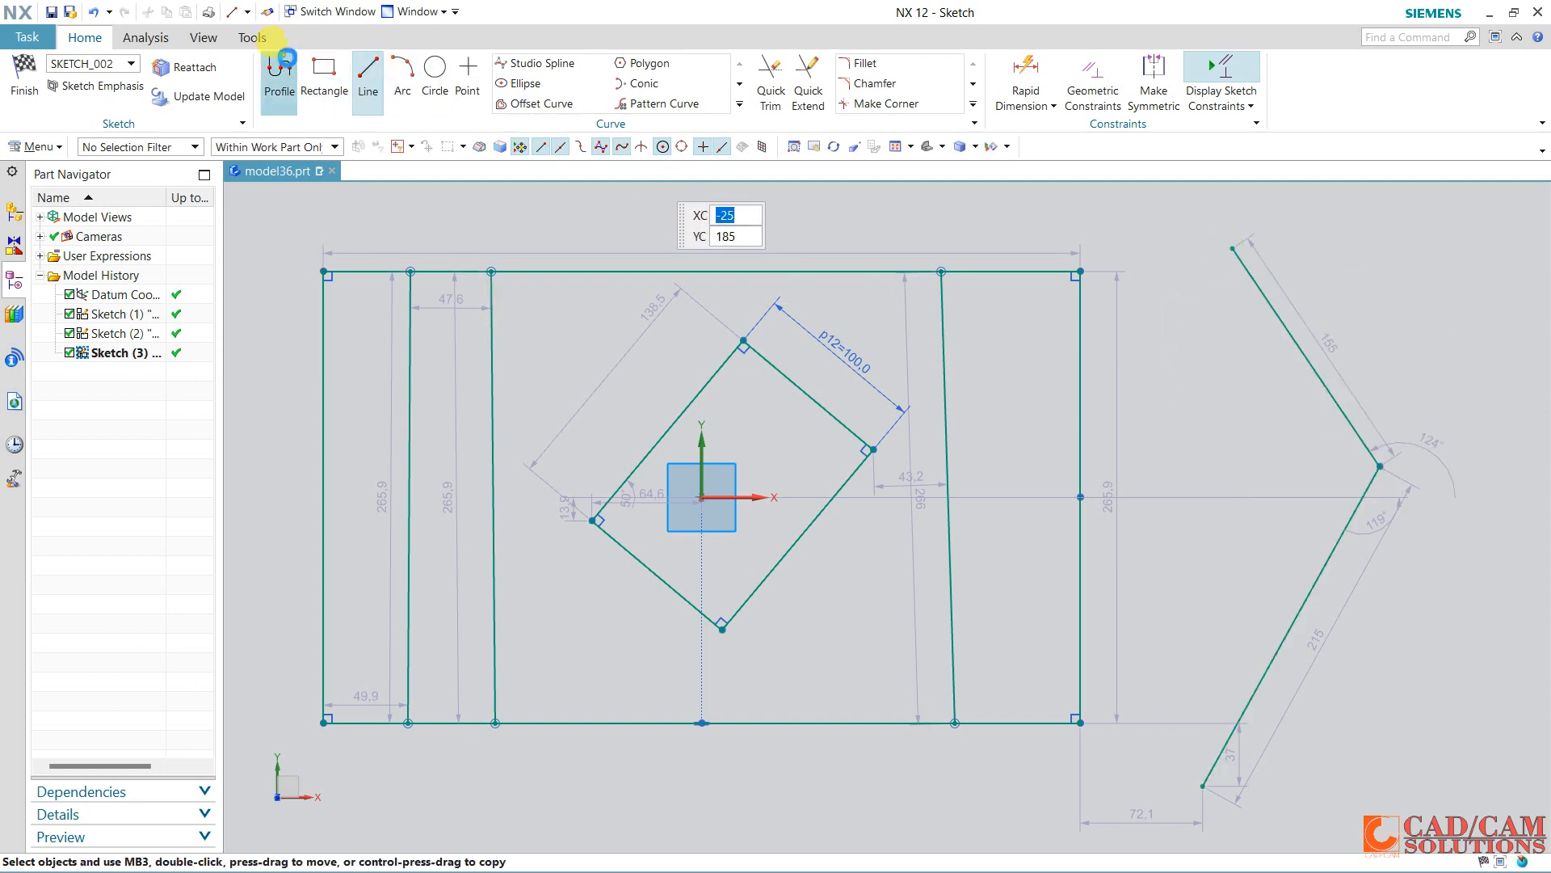
{"action": "left_click", "coordinate": [1170, 731]}
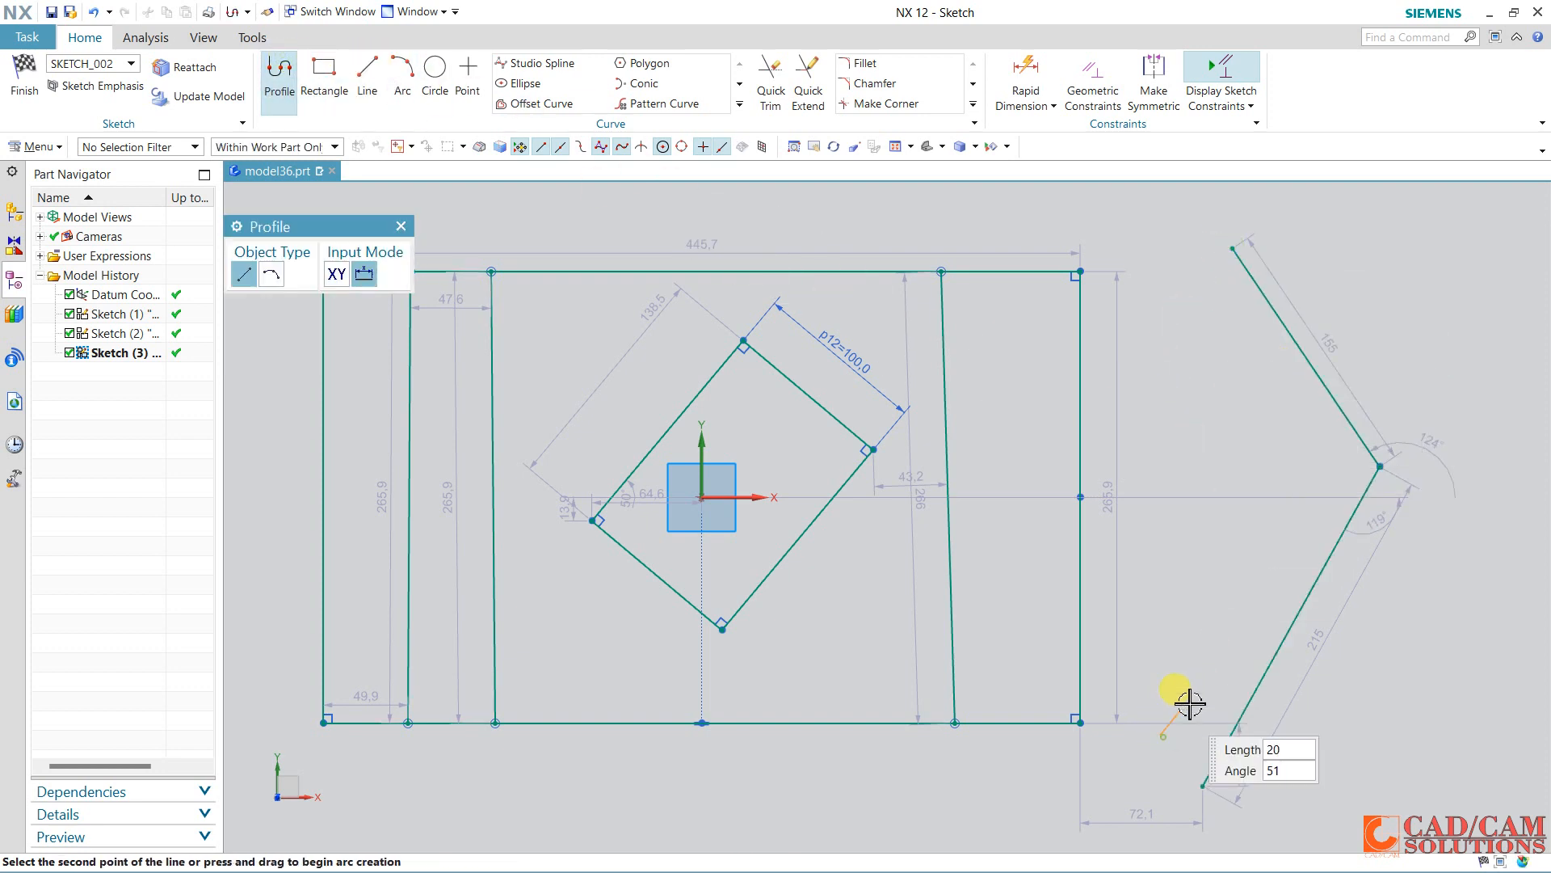
{"action": "left_click", "coordinate": [1309, 469]}
{"action": "left_click", "coordinate": [1179, 258]}
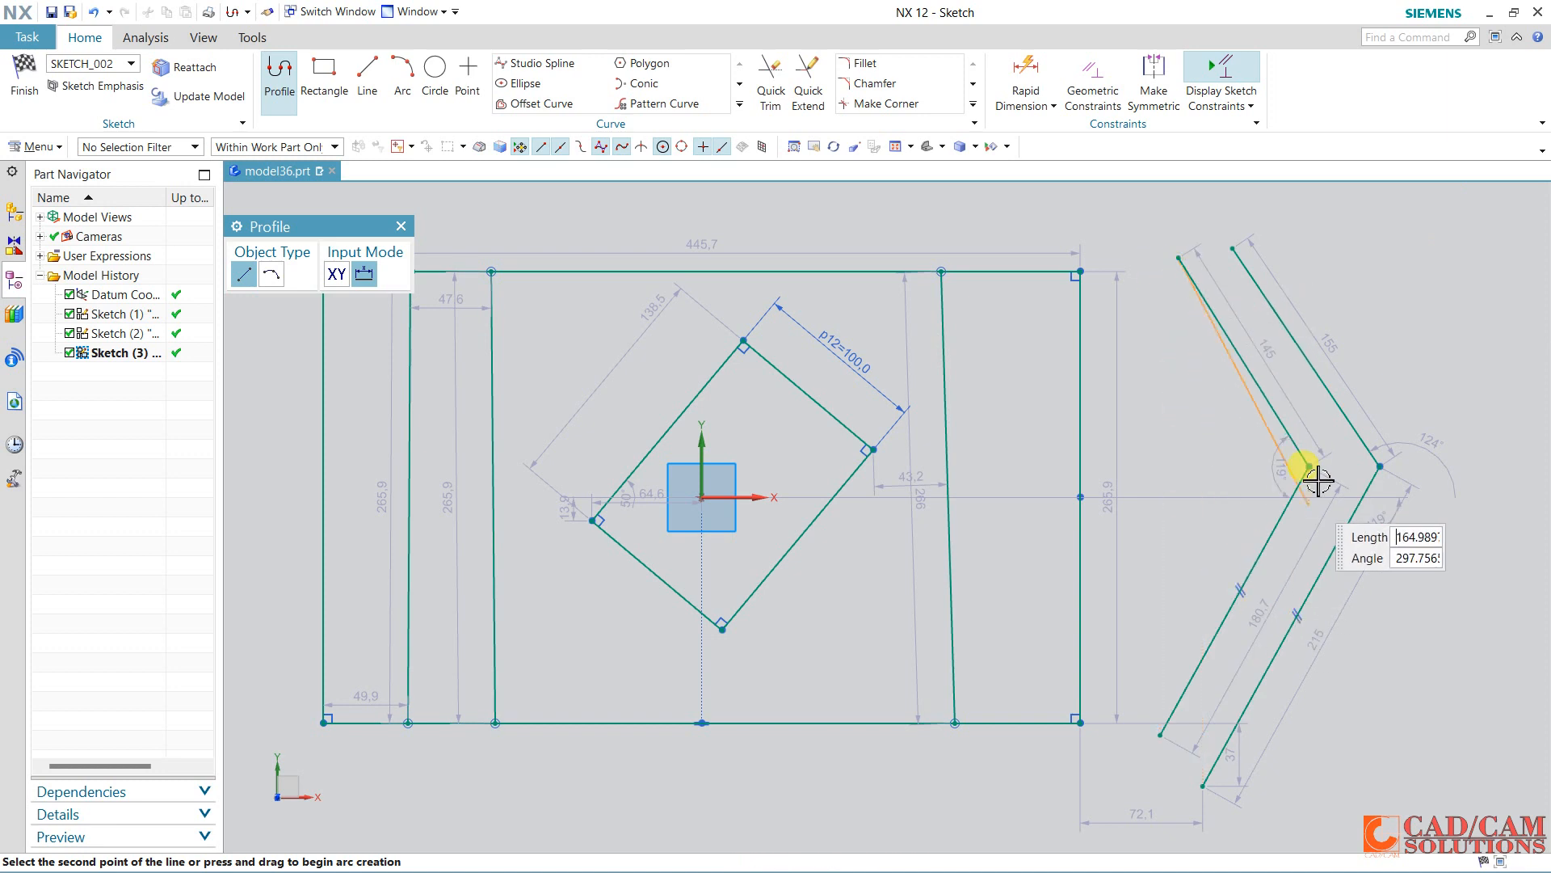
{"action": "left_click", "coordinate": [281, 81]}
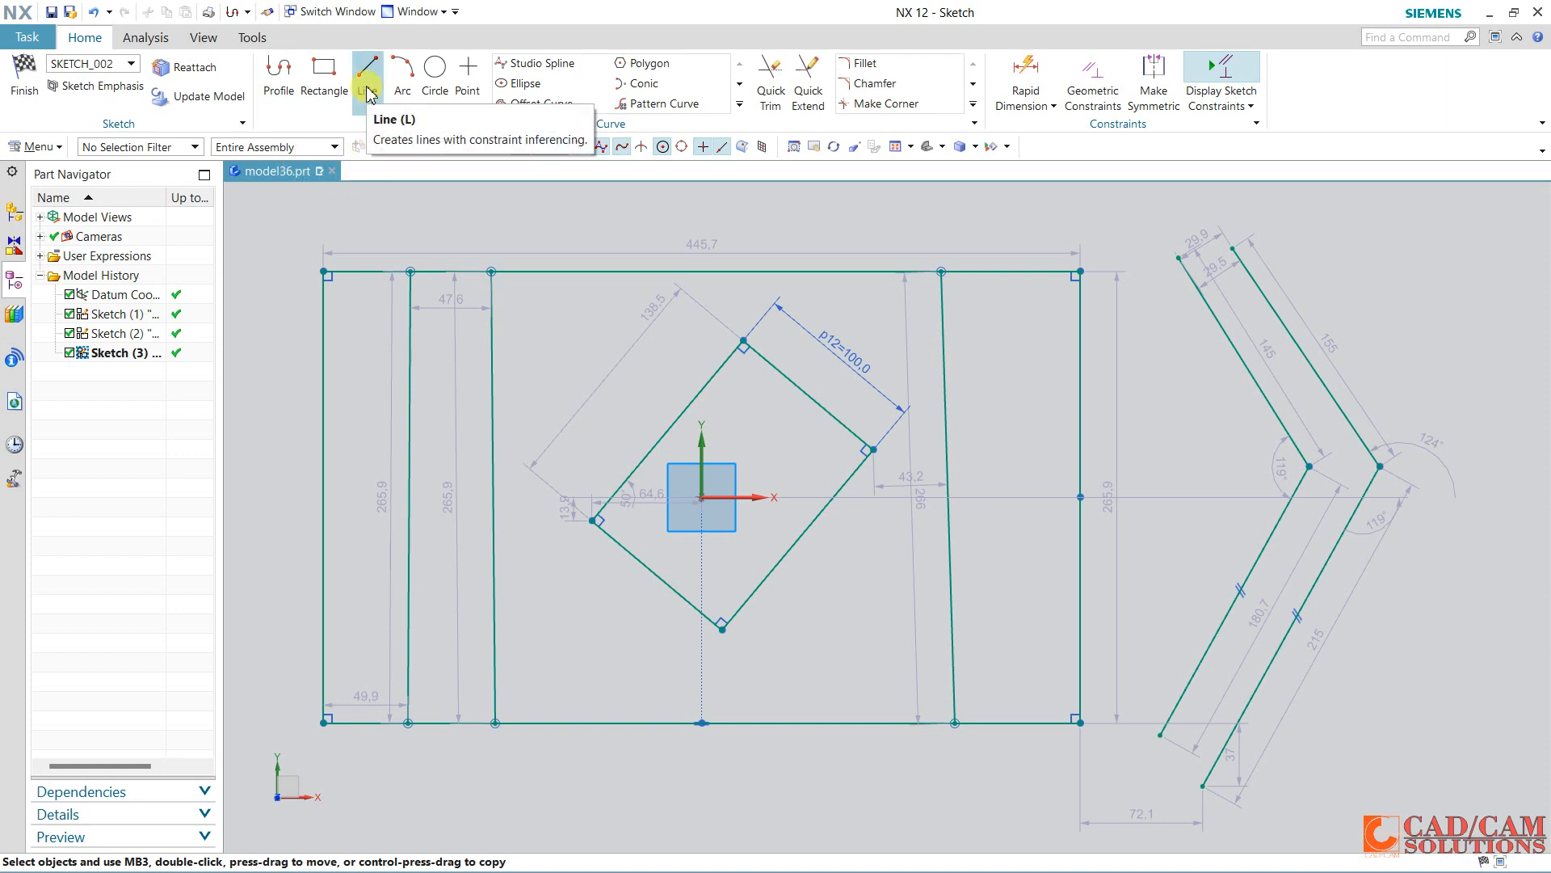
Undo the two-segment profile and the two angled lines beside the large rectangle.
{"action": "left_click", "coordinate": [98, 13]}
{"action": "left_click", "coordinate": [100, 15]}
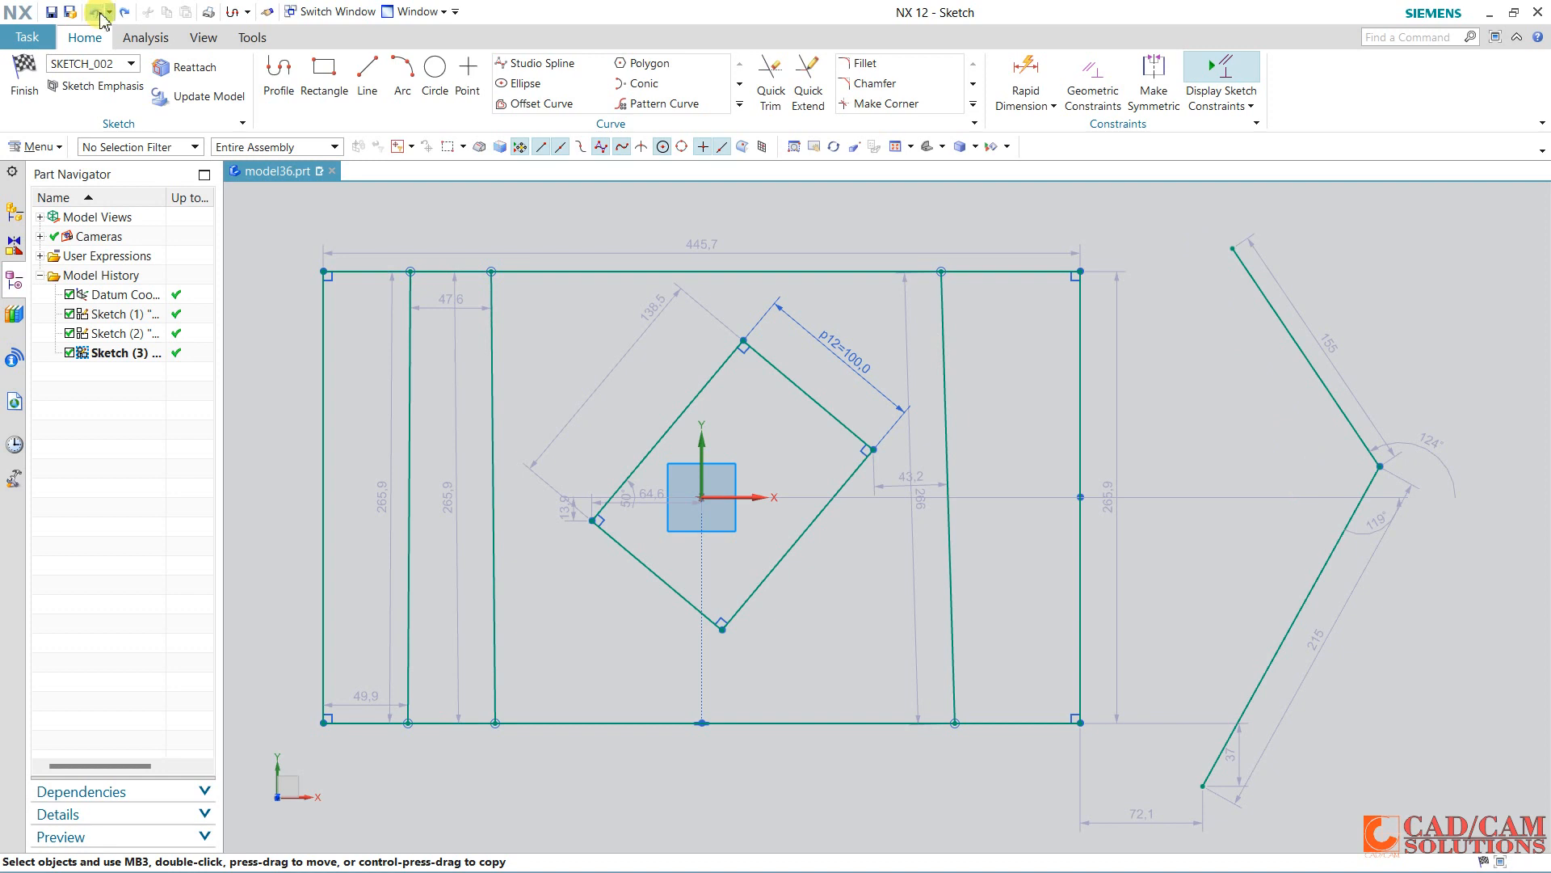
{"action": "left_click", "coordinate": [100, 14]}
{"action": "left_click", "coordinate": [100, 15]}
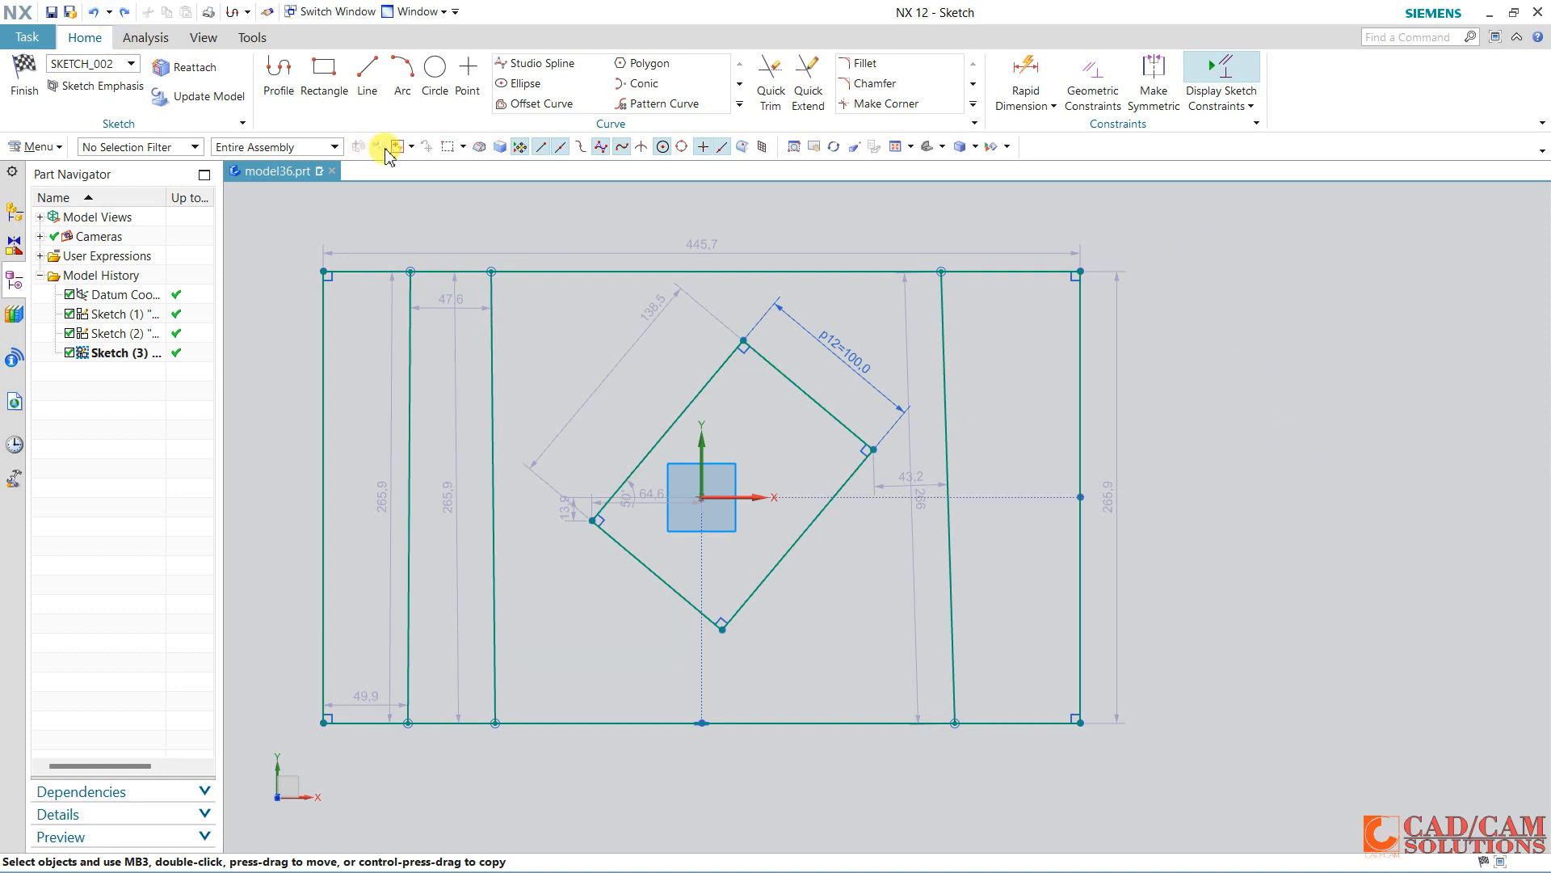
Draw a three-point arc of about 138 mm radius bulging outward between the two right-hand corners of the large rectangle.
{"action": "left_click", "coordinate": [403, 74]}
{"action": "middle_click_drag", "start_coordinate": [629, 386], "coordinate": [688, 404], "text": "shift"}
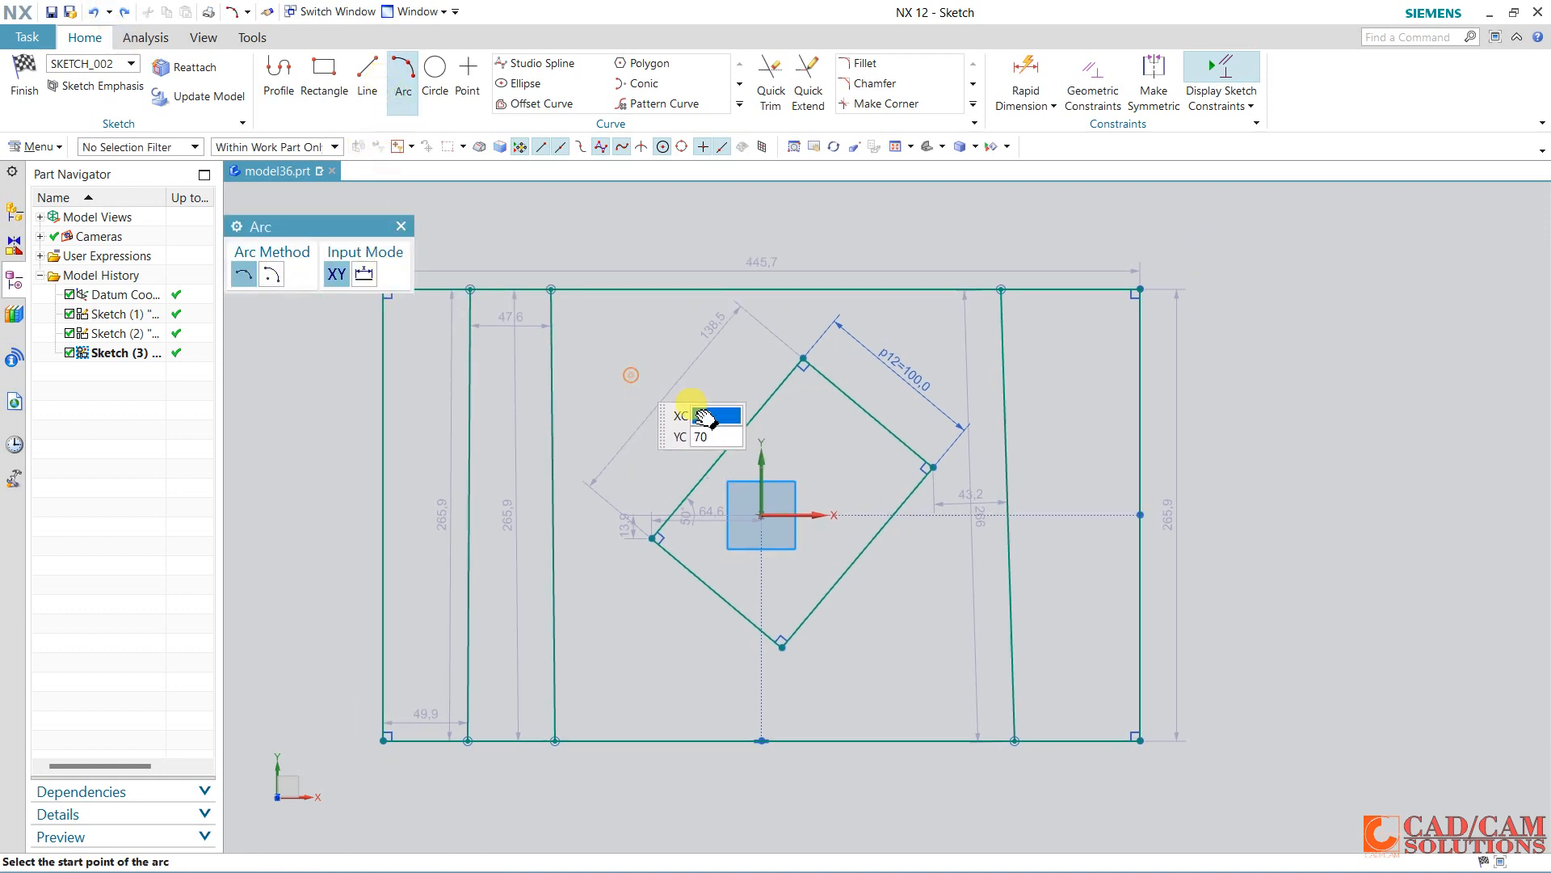
{"action": "left_click", "coordinate": [1141, 742]}
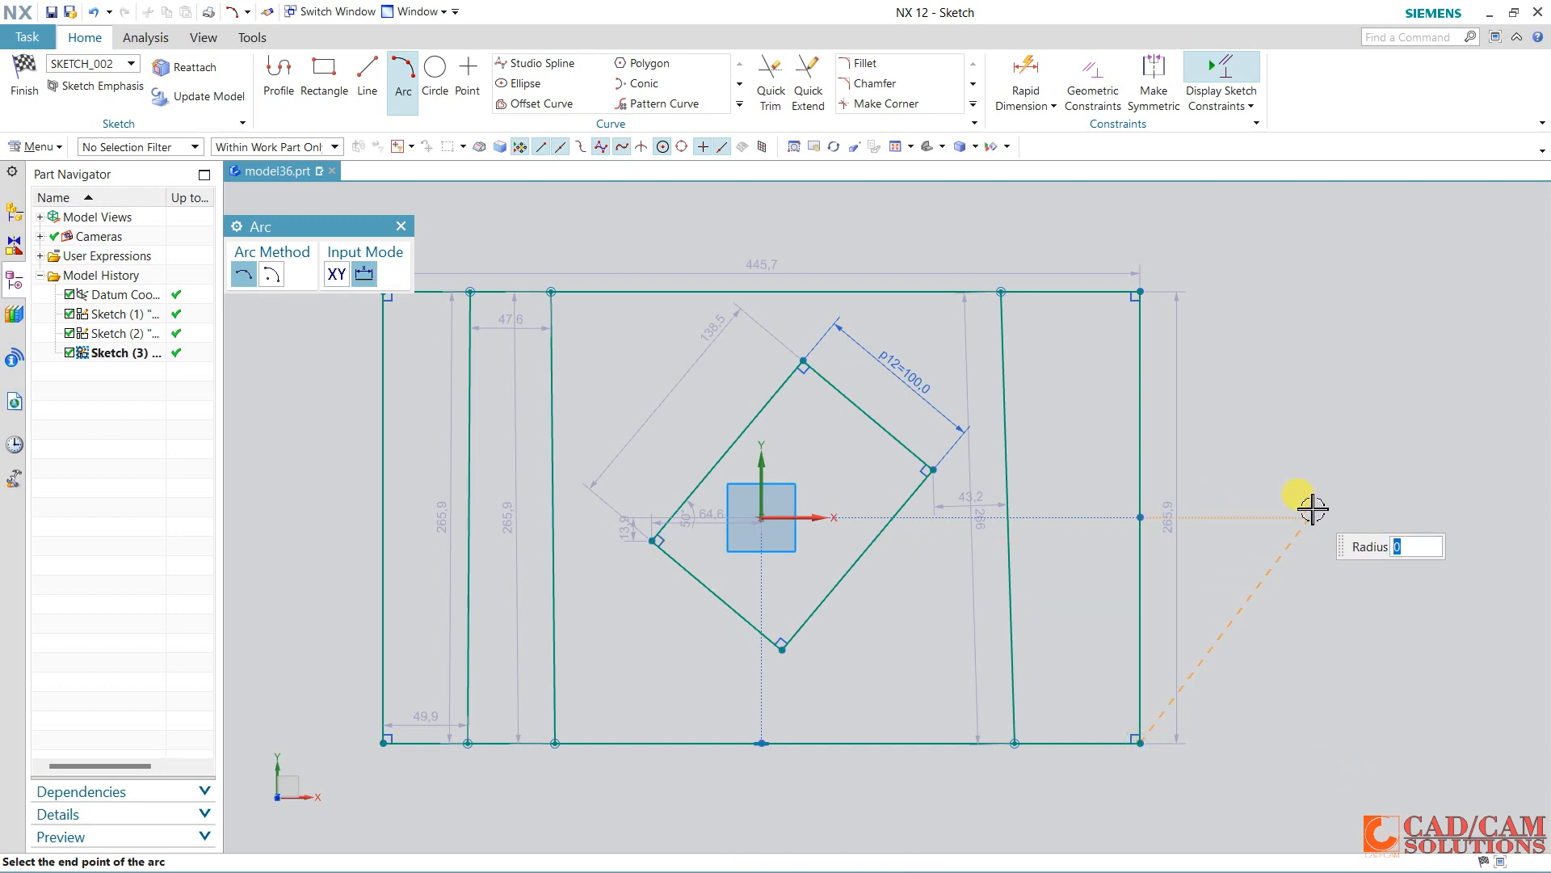
{"action": "left_click", "coordinate": [1310, 515]}
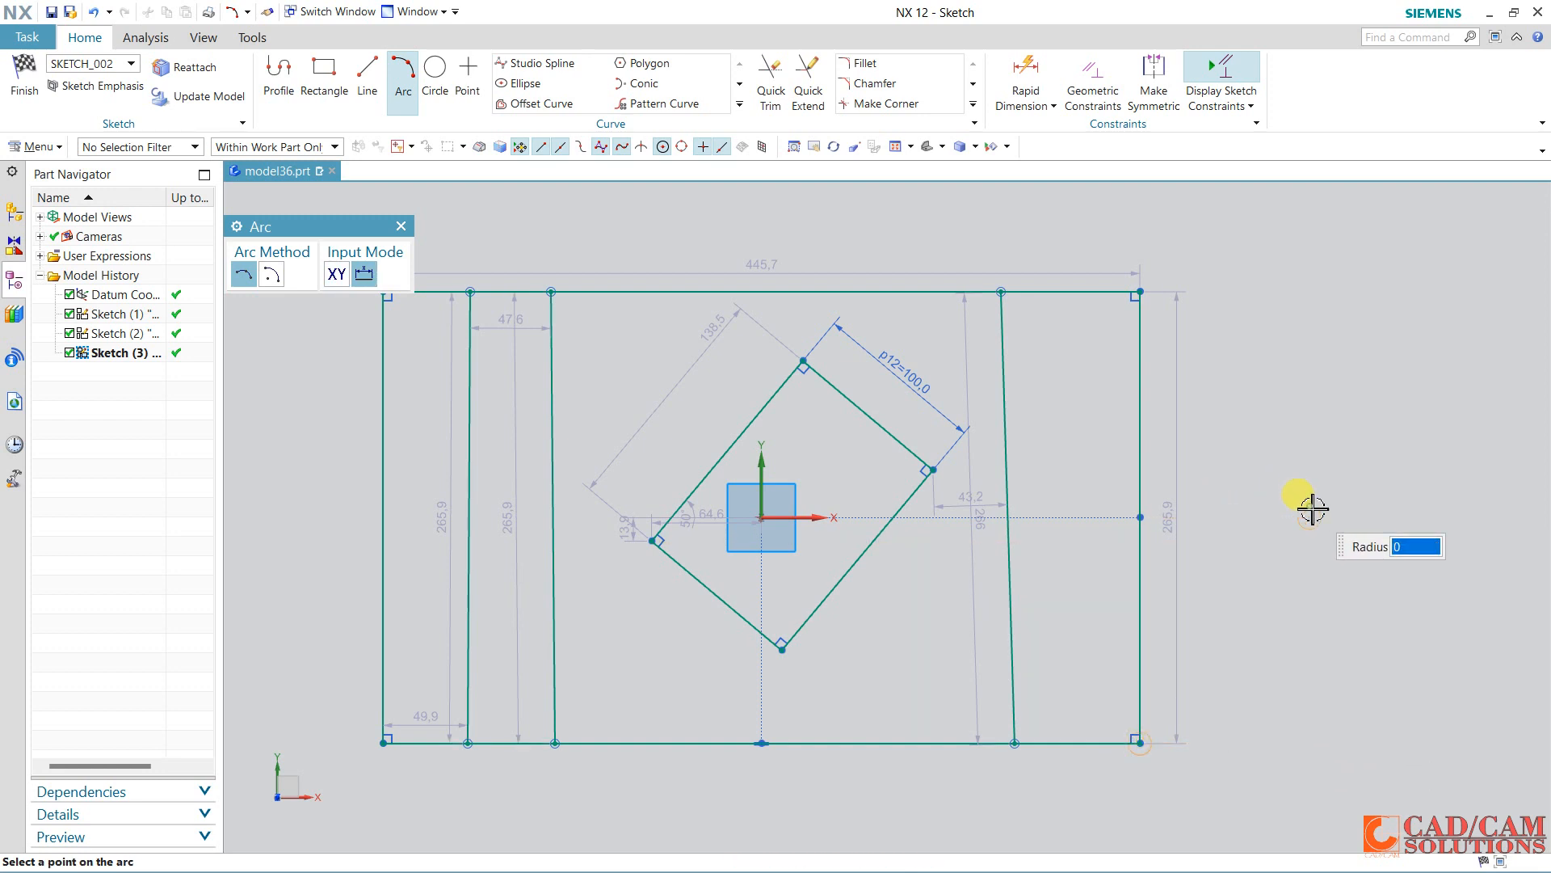
{"action": "left_click", "coordinate": [1140, 292]}
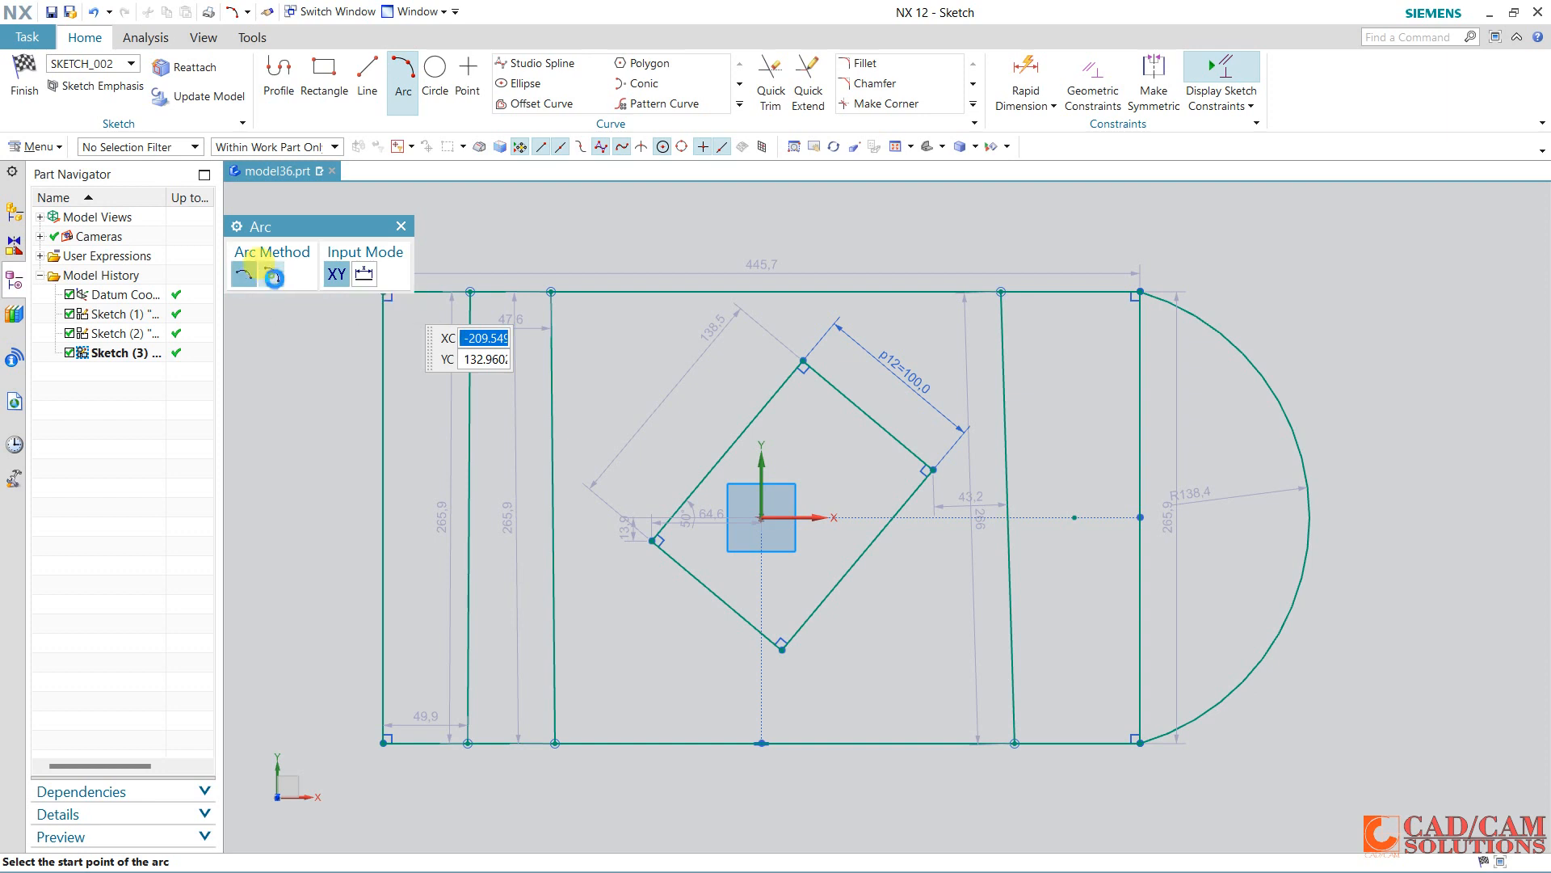
Draw a centre-and-endpoints arc of about 87 mm radius, concentric with the outer arc and ending on the large rectangle's right edge.
{"action": "left_click", "coordinate": [273, 277]}
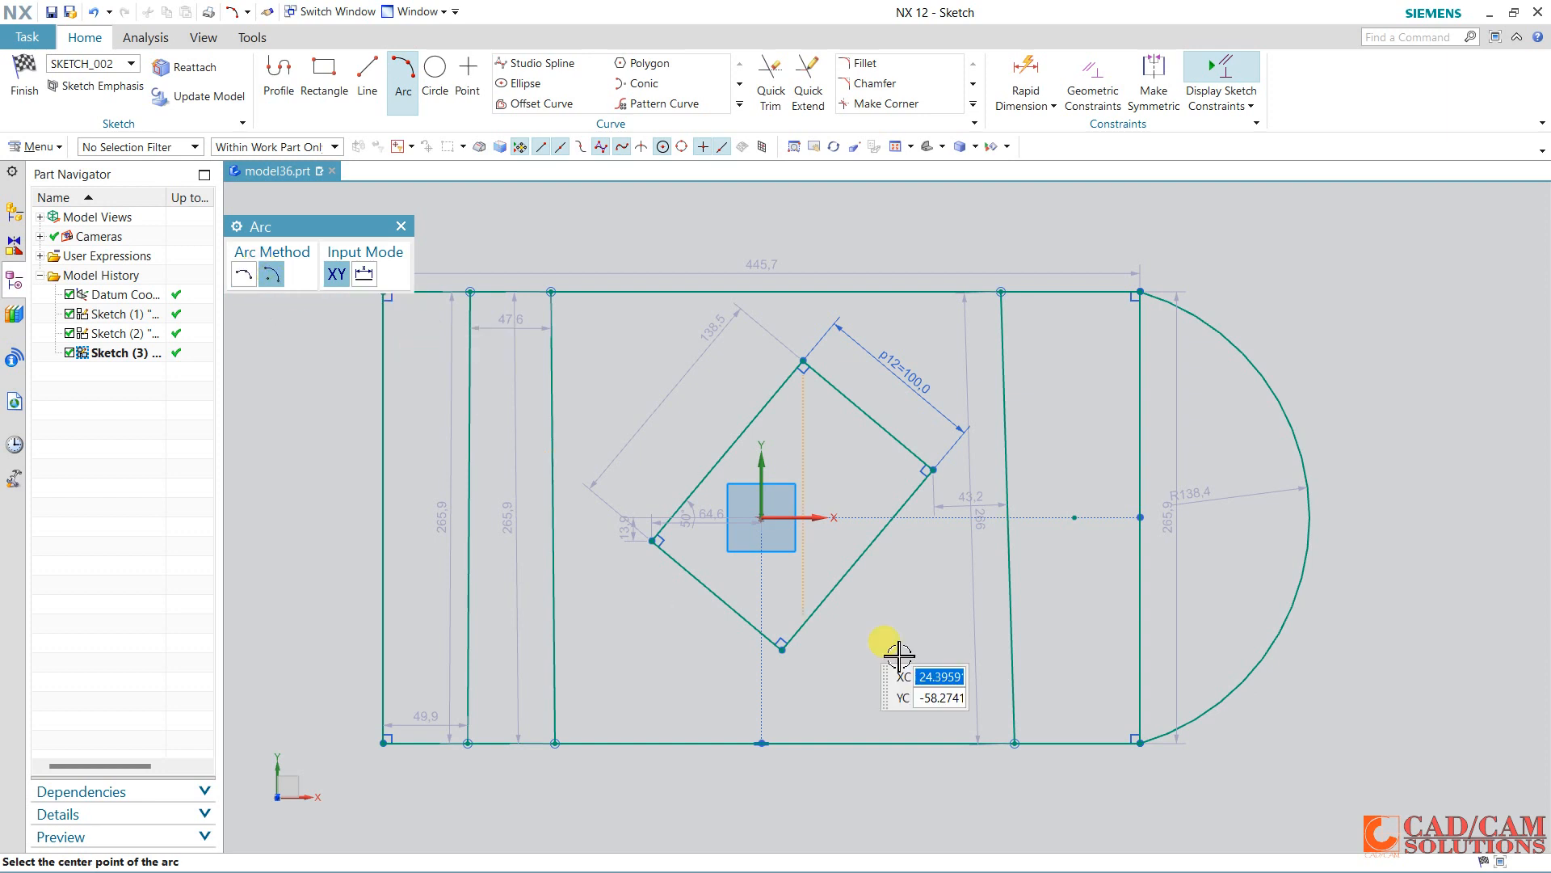
{"action": "left_click", "coordinate": [1073, 517]}
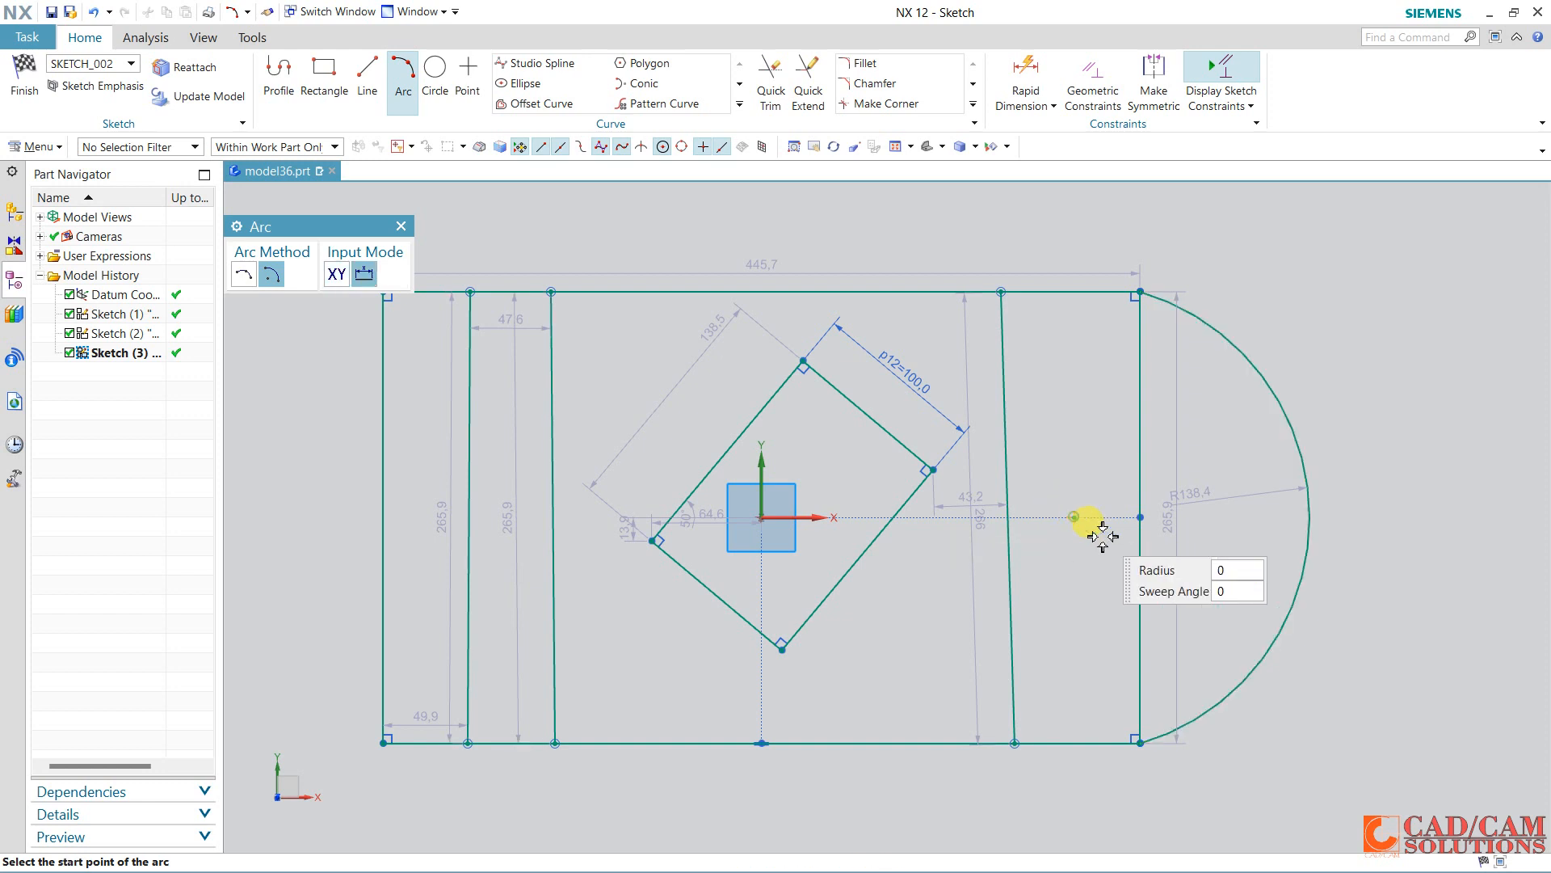
{"action": "left_click", "coordinate": [1139, 648]}
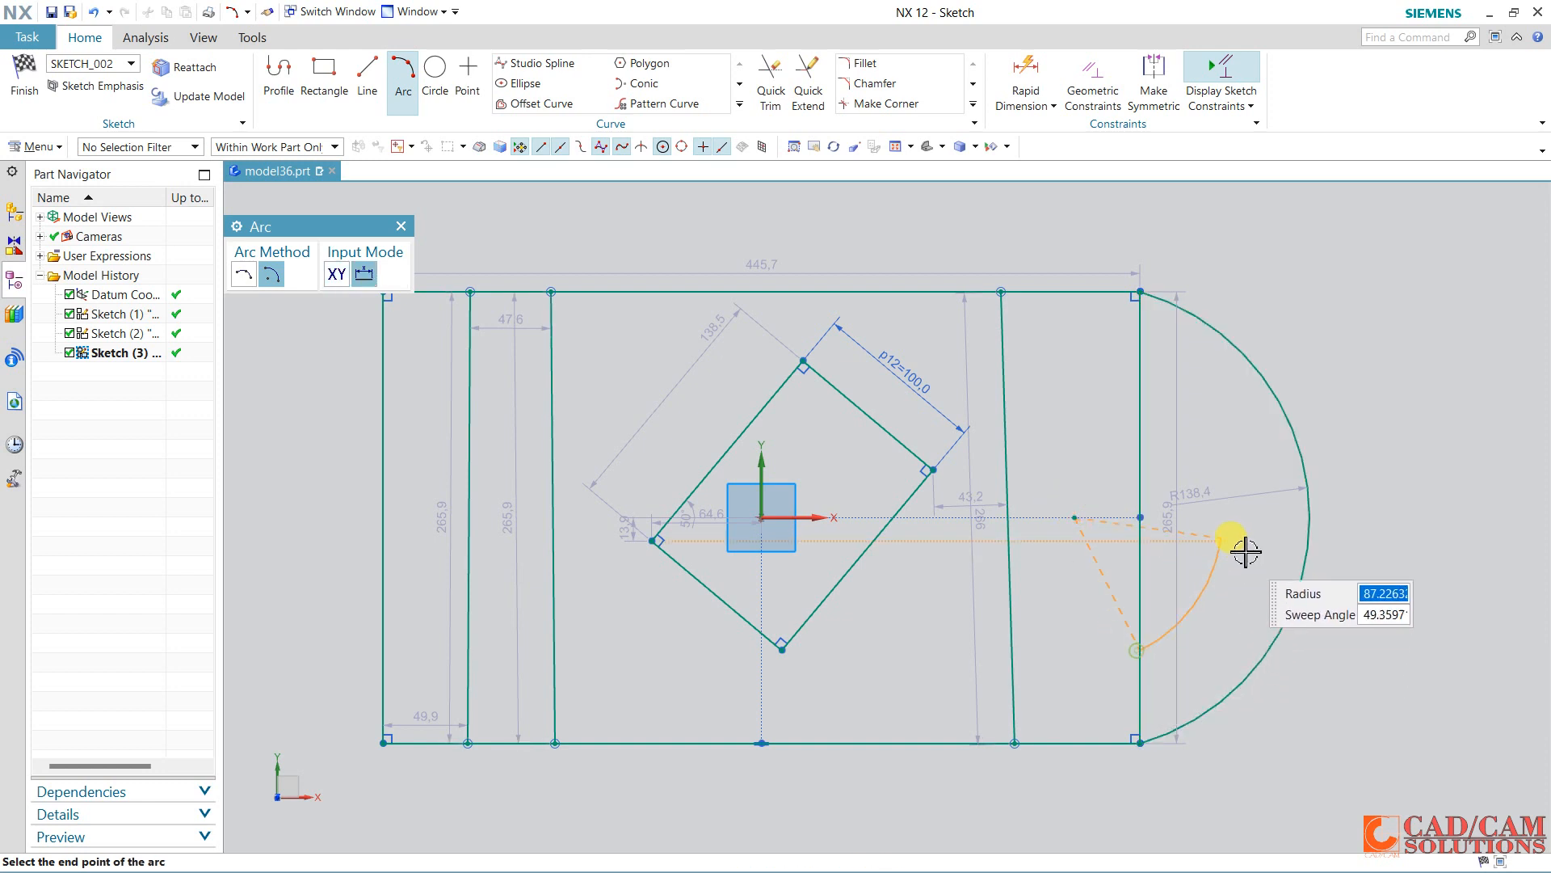
{"action": "left_click", "coordinate": [1139, 385]}
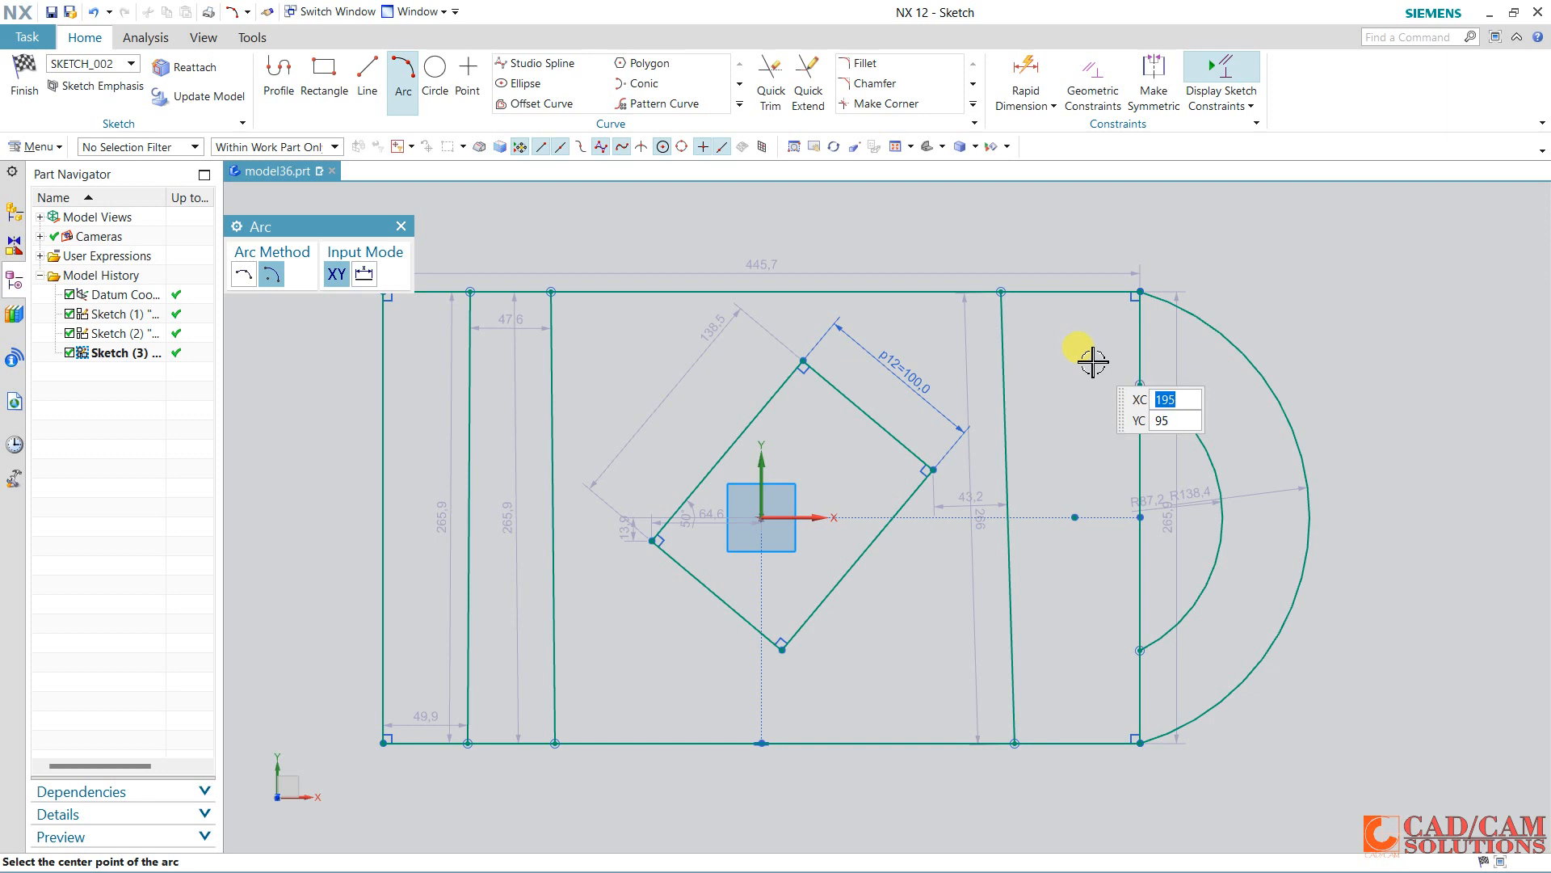
{"action": "key", "text": "Escape"}
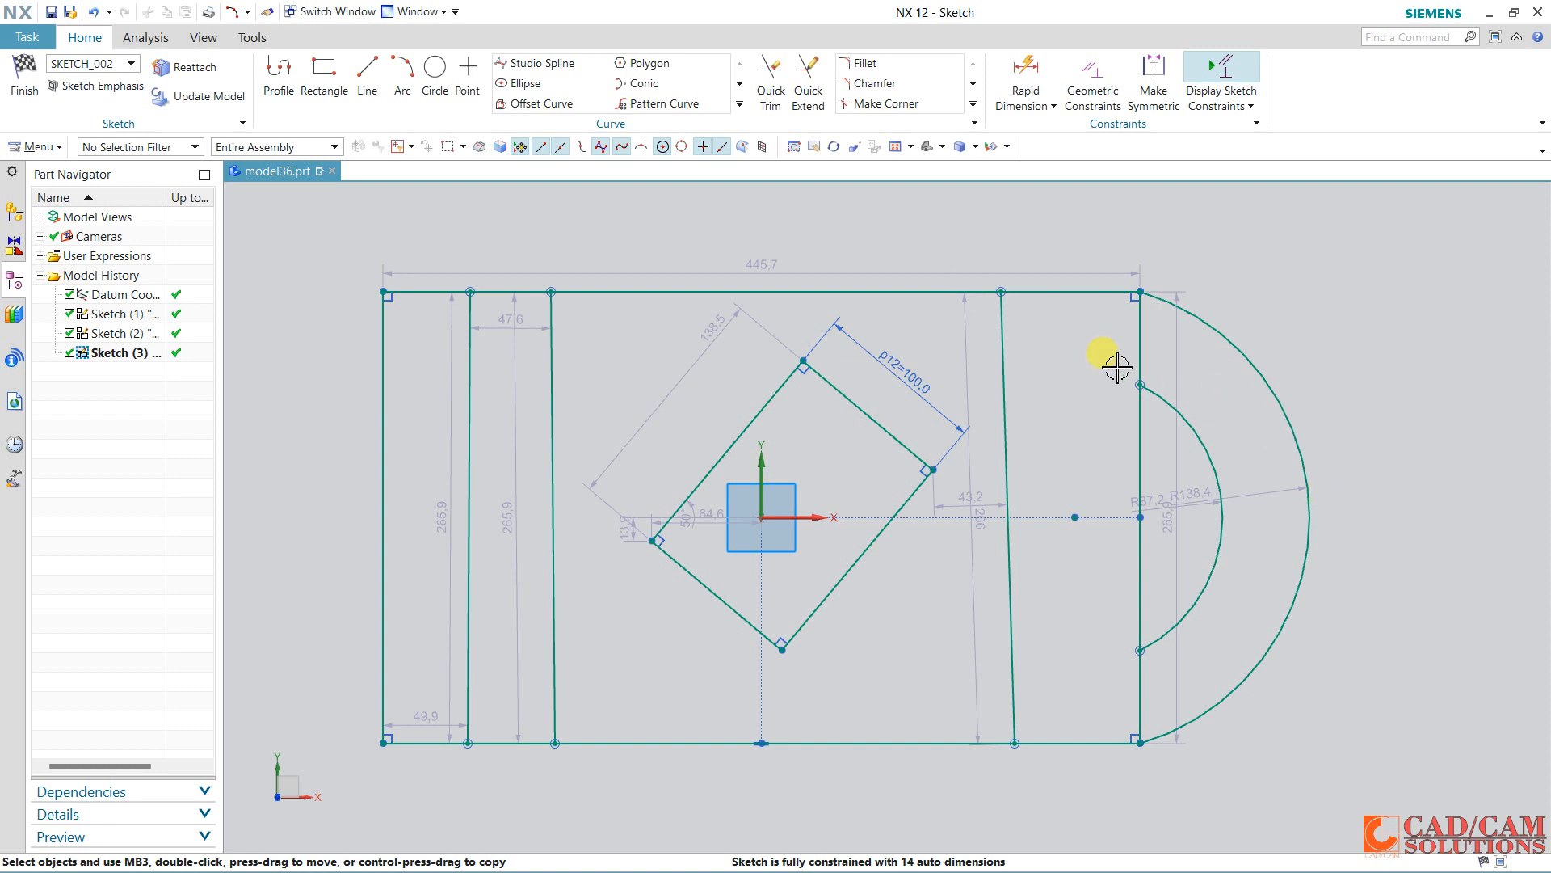
Draw a 100 mm diameter circle centred on the midpoint of the large rectangle's left edge.
{"action": "left_click", "coordinate": [435, 71]}
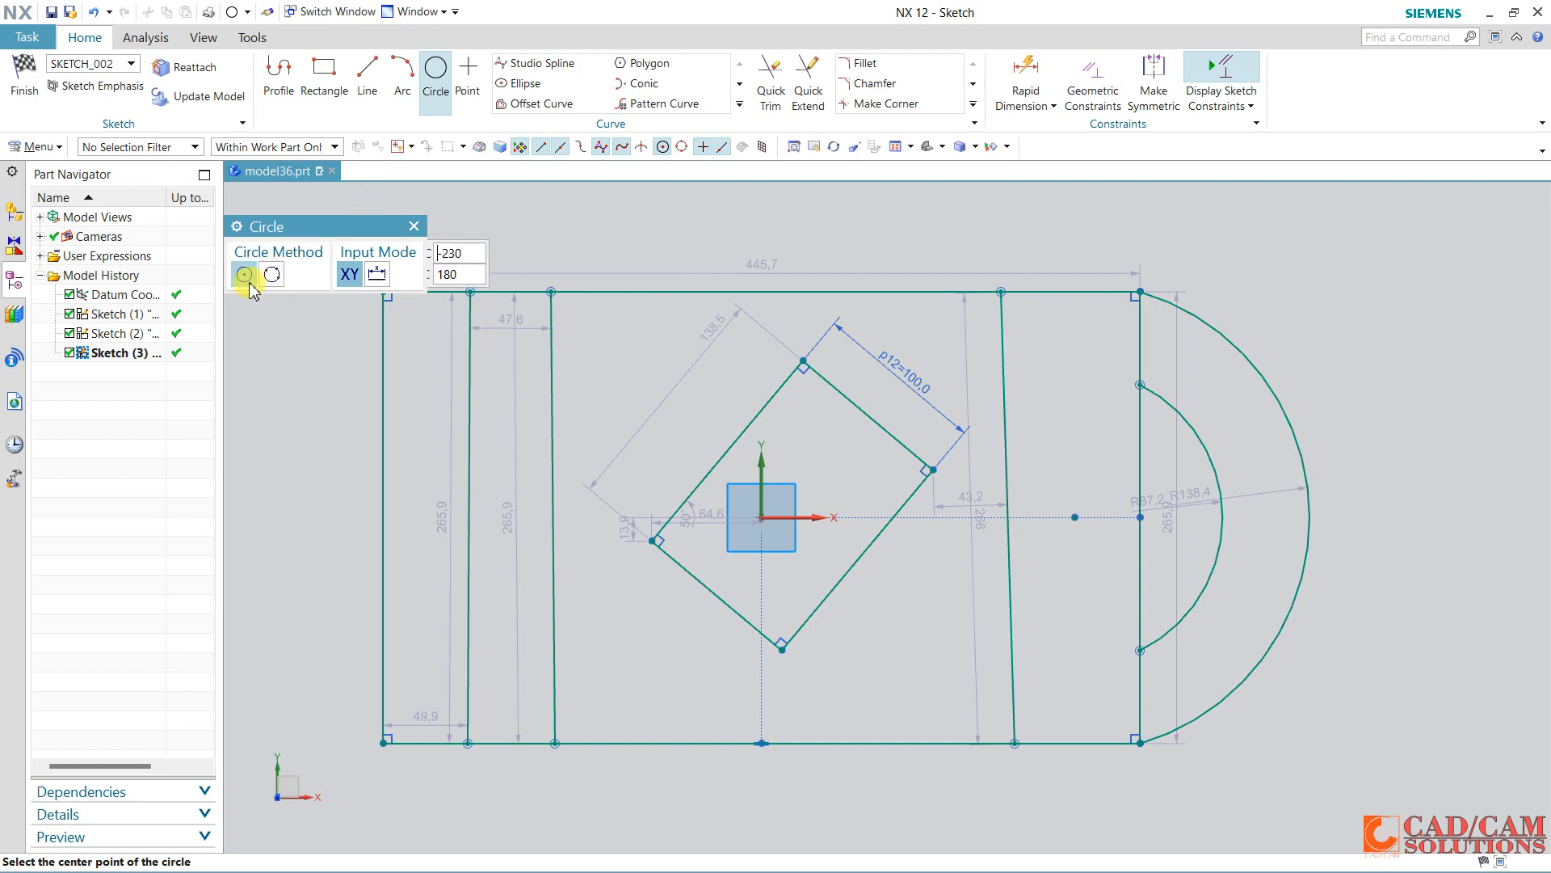
{"action": "middle_click_drag", "start_coordinate": [586, 396], "coordinate": [824, 336], "text": "shift"}
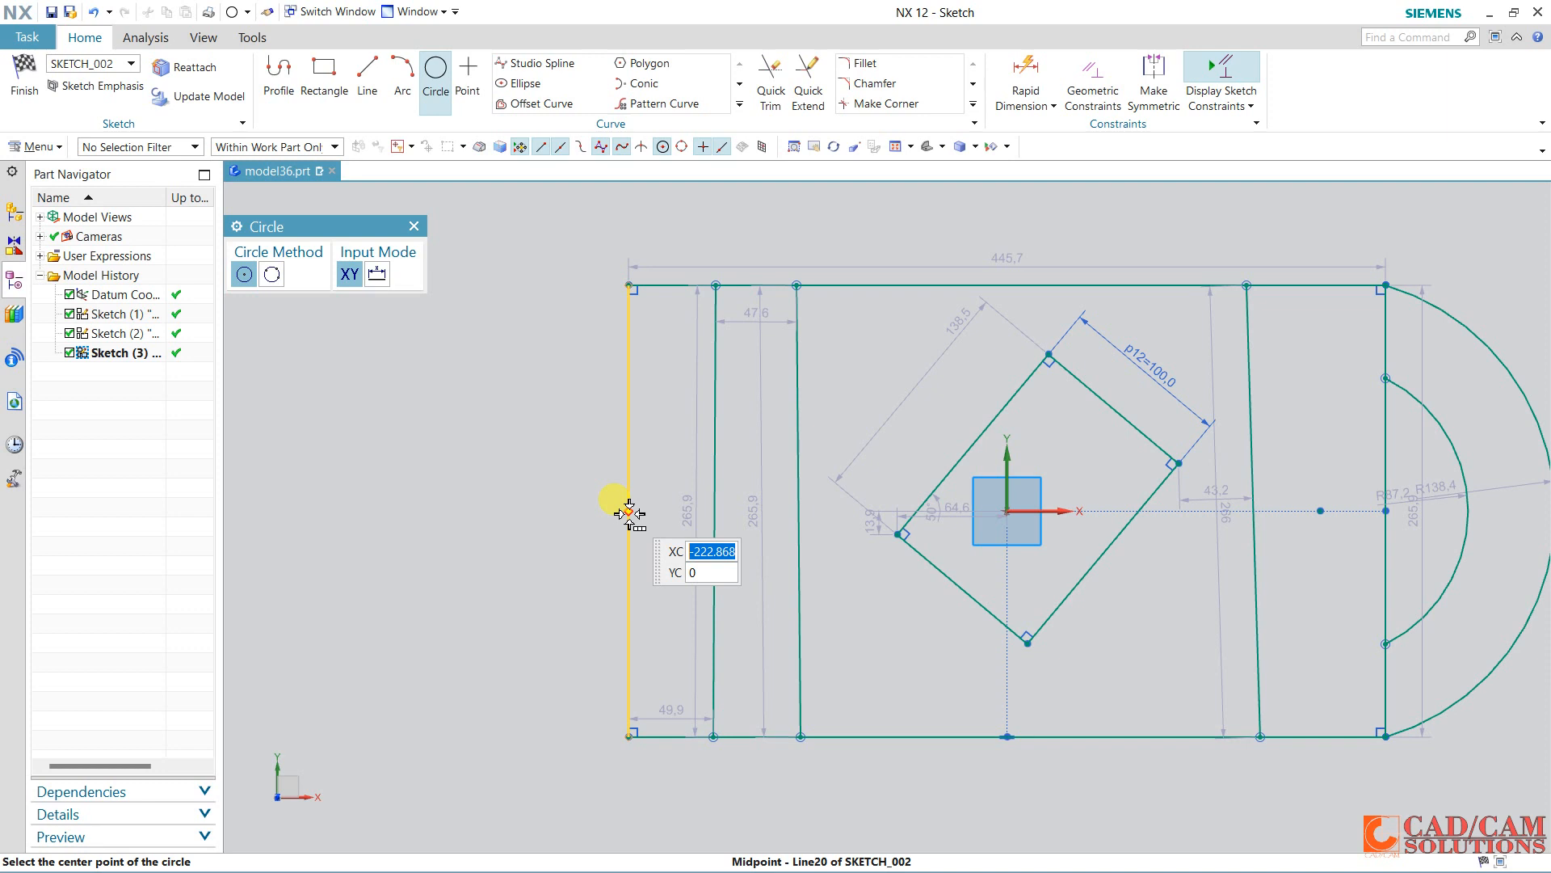
{"action": "left_click", "coordinate": [629, 514]}
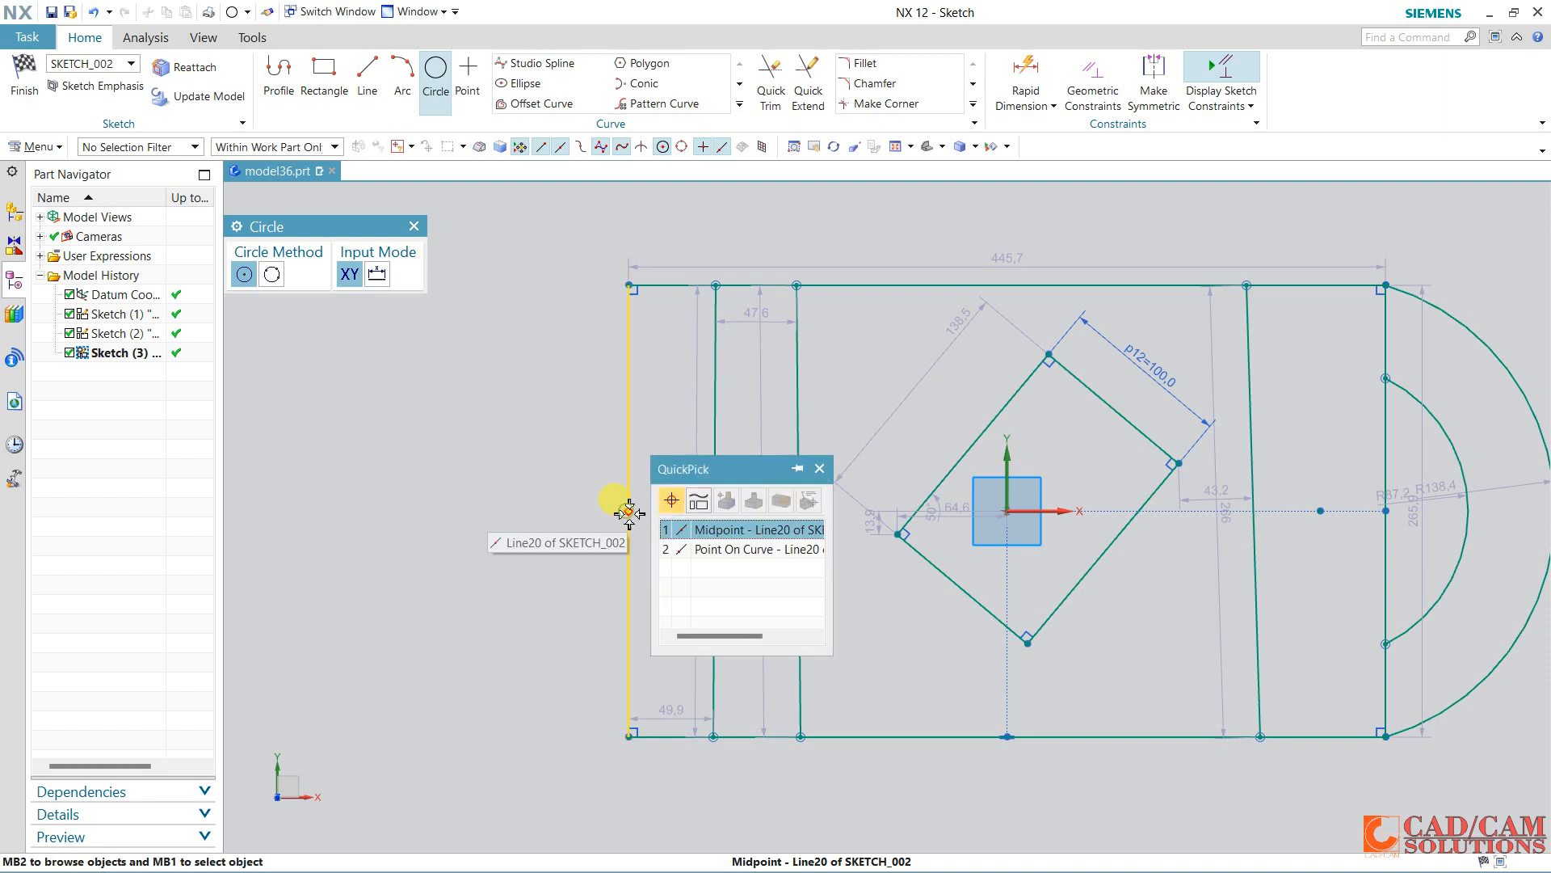
{"action": "left_click", "coordinate": [715, 532]}
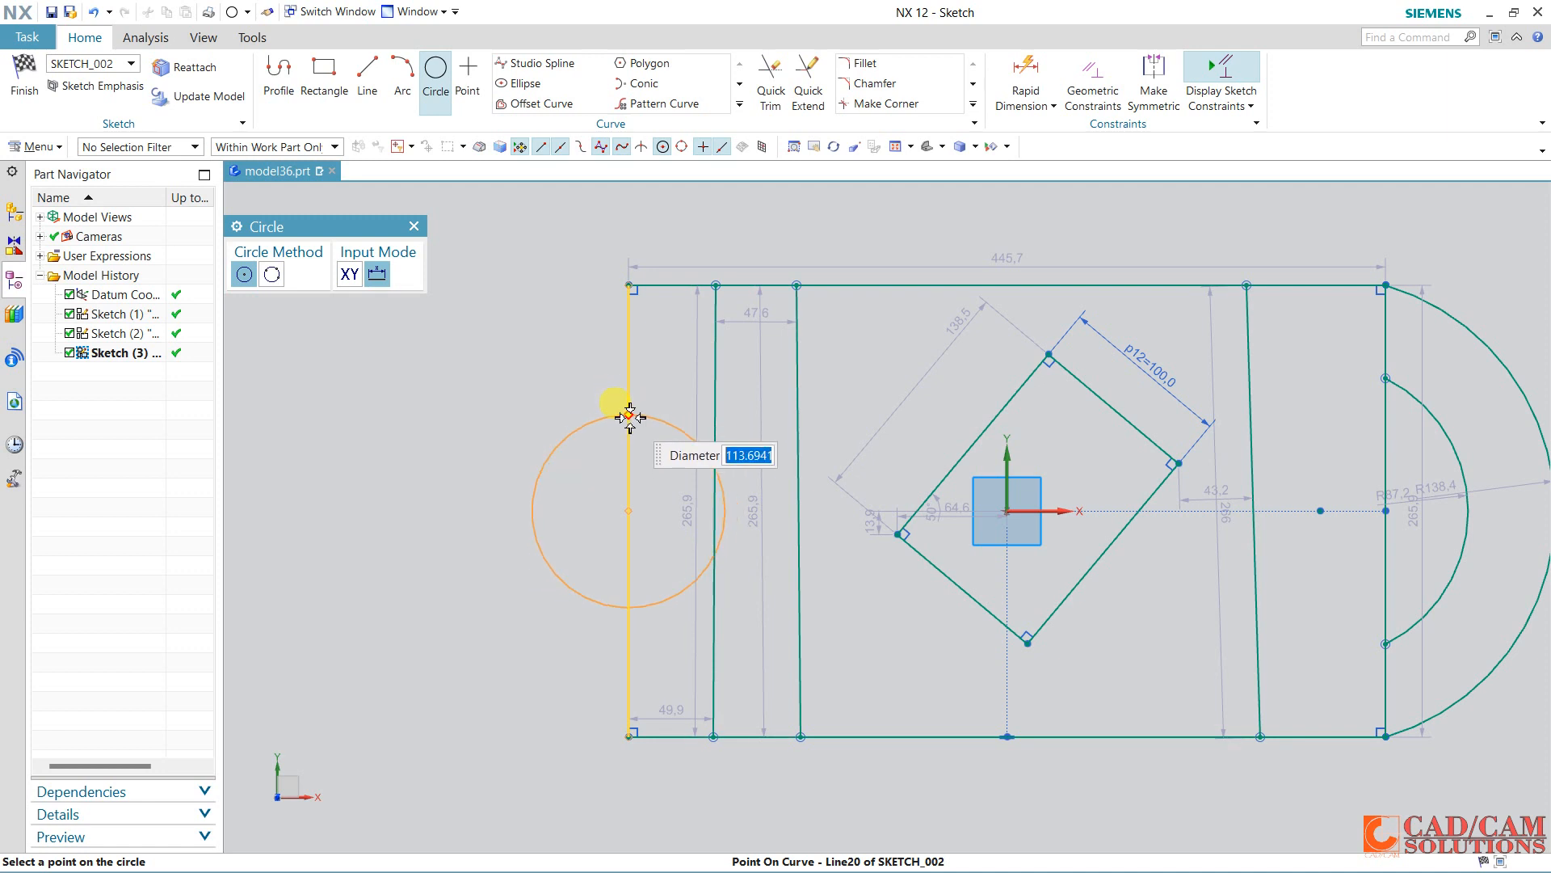
{"action": "type", "text": "100"}
{"action": "key", "text": "Return"}
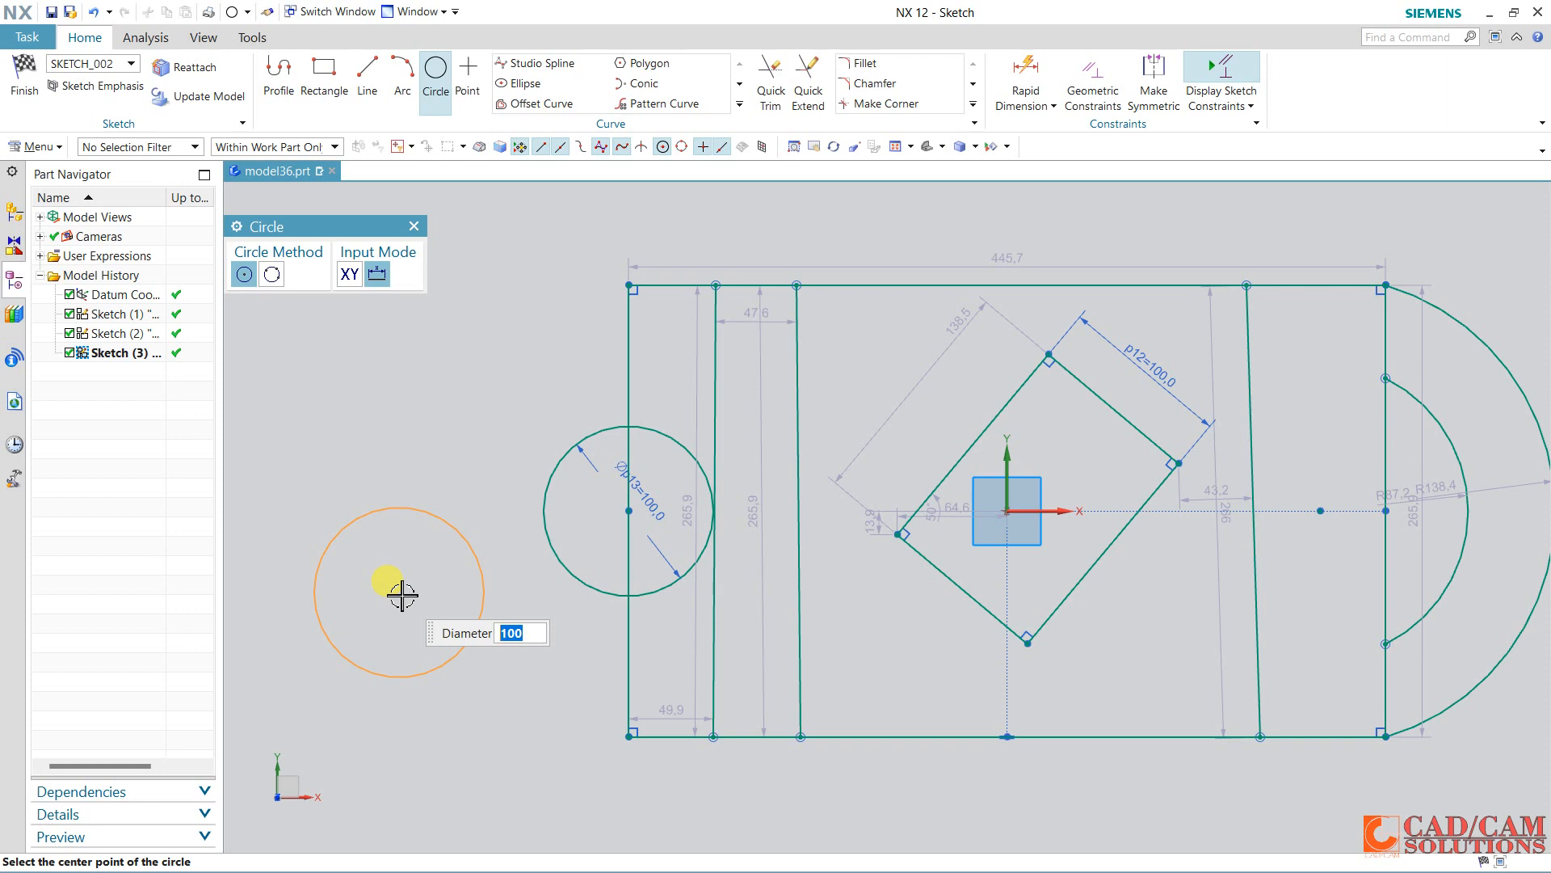
Place three more 100 mm diameter circles in the free space to the left of the large rectangle.
{"action": "left_click", "coordinate": [422, 388]}
{"action": "left_click", "coordinate": [350, 622]}
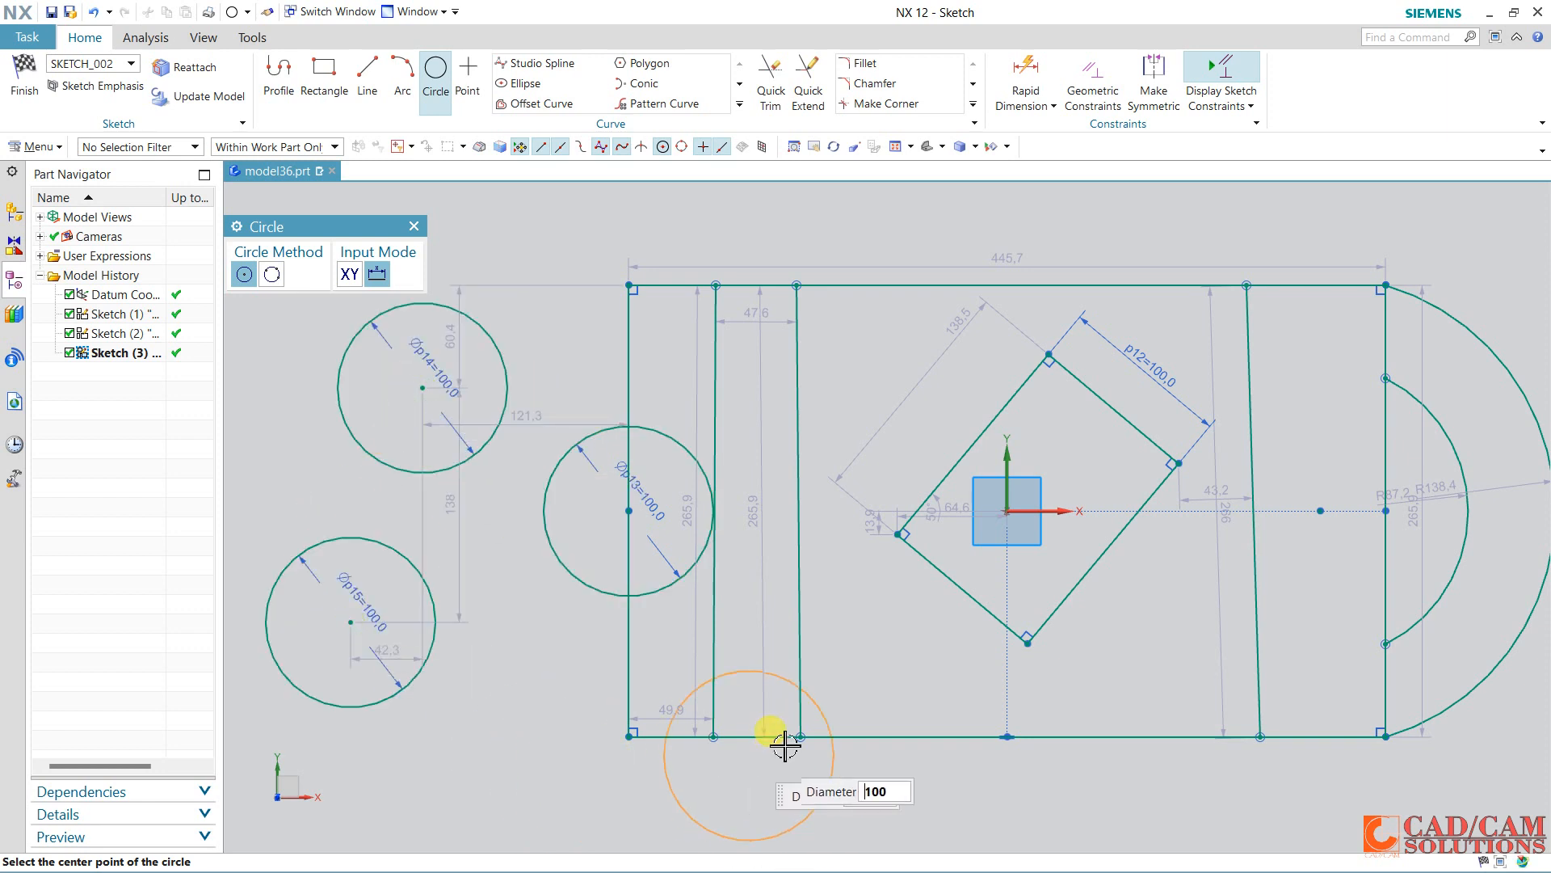
{"action": "left_click", "coordinate": [503, 755]}
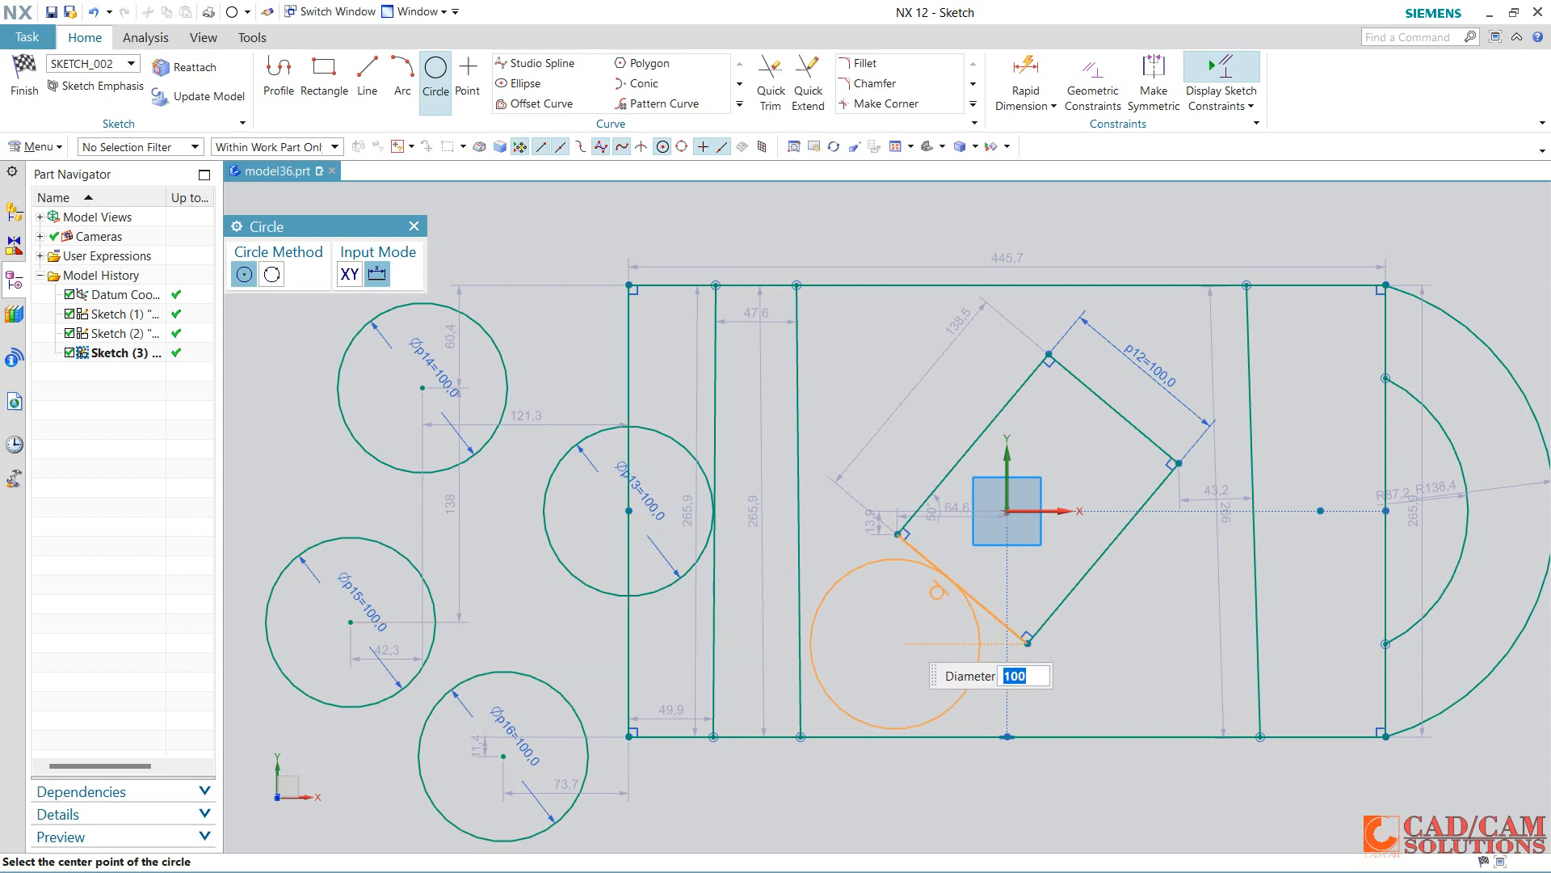
Add concentric 50 mm diameter circles inside the circle on the rectangle's left edge and inside the uppermost circle outside it.
{"action": "key", "text": "Return"}
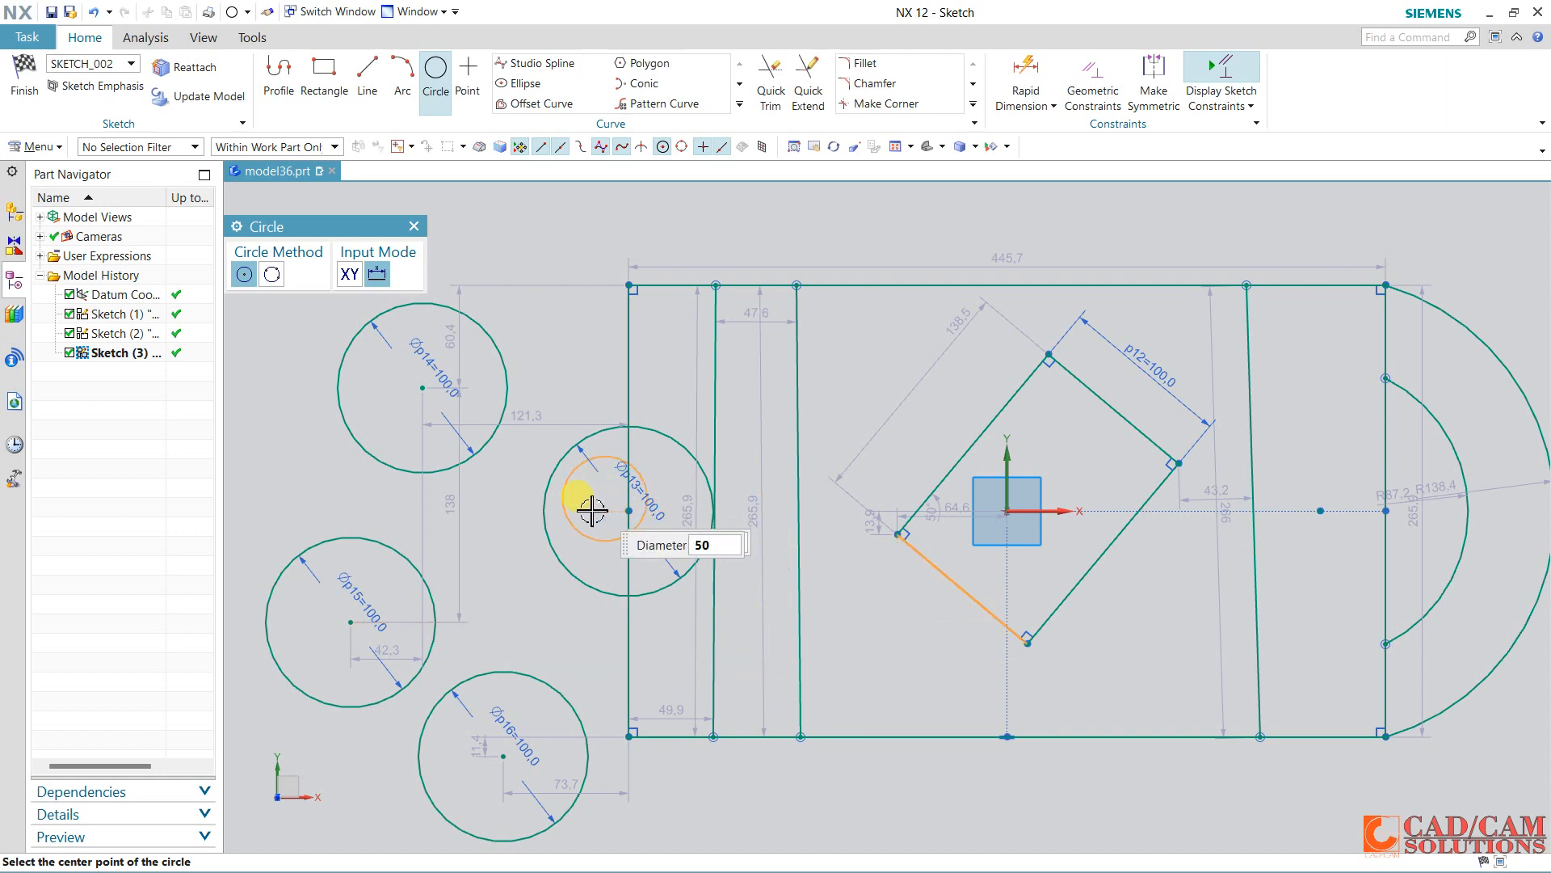
{"action": "left_click", "coordinate": [629, 510]}
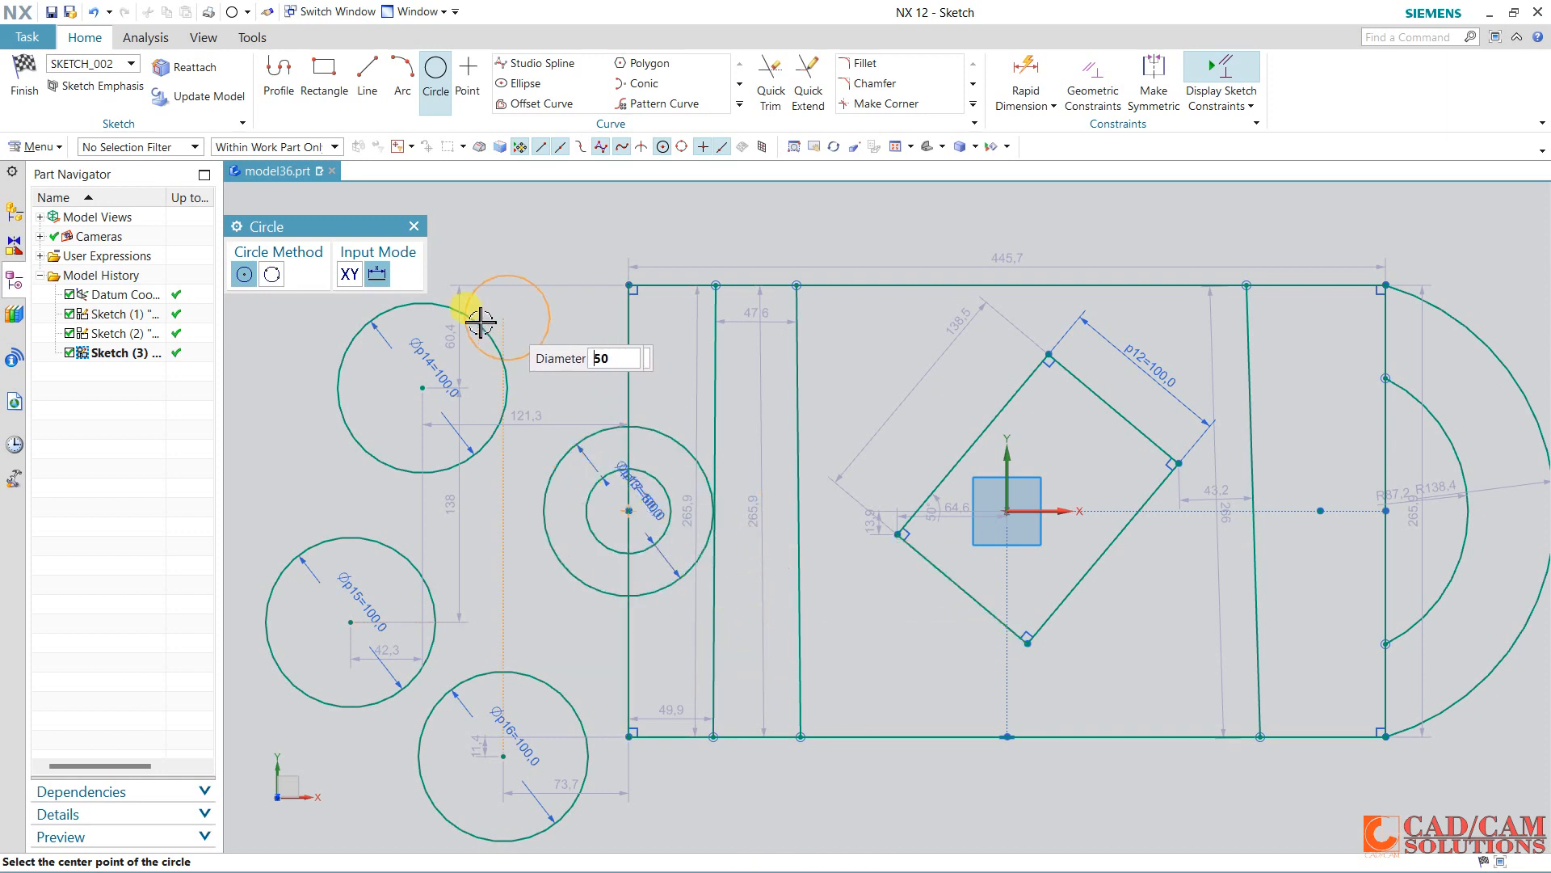
{"action": "left_click", "coordinate": [422, 388]}
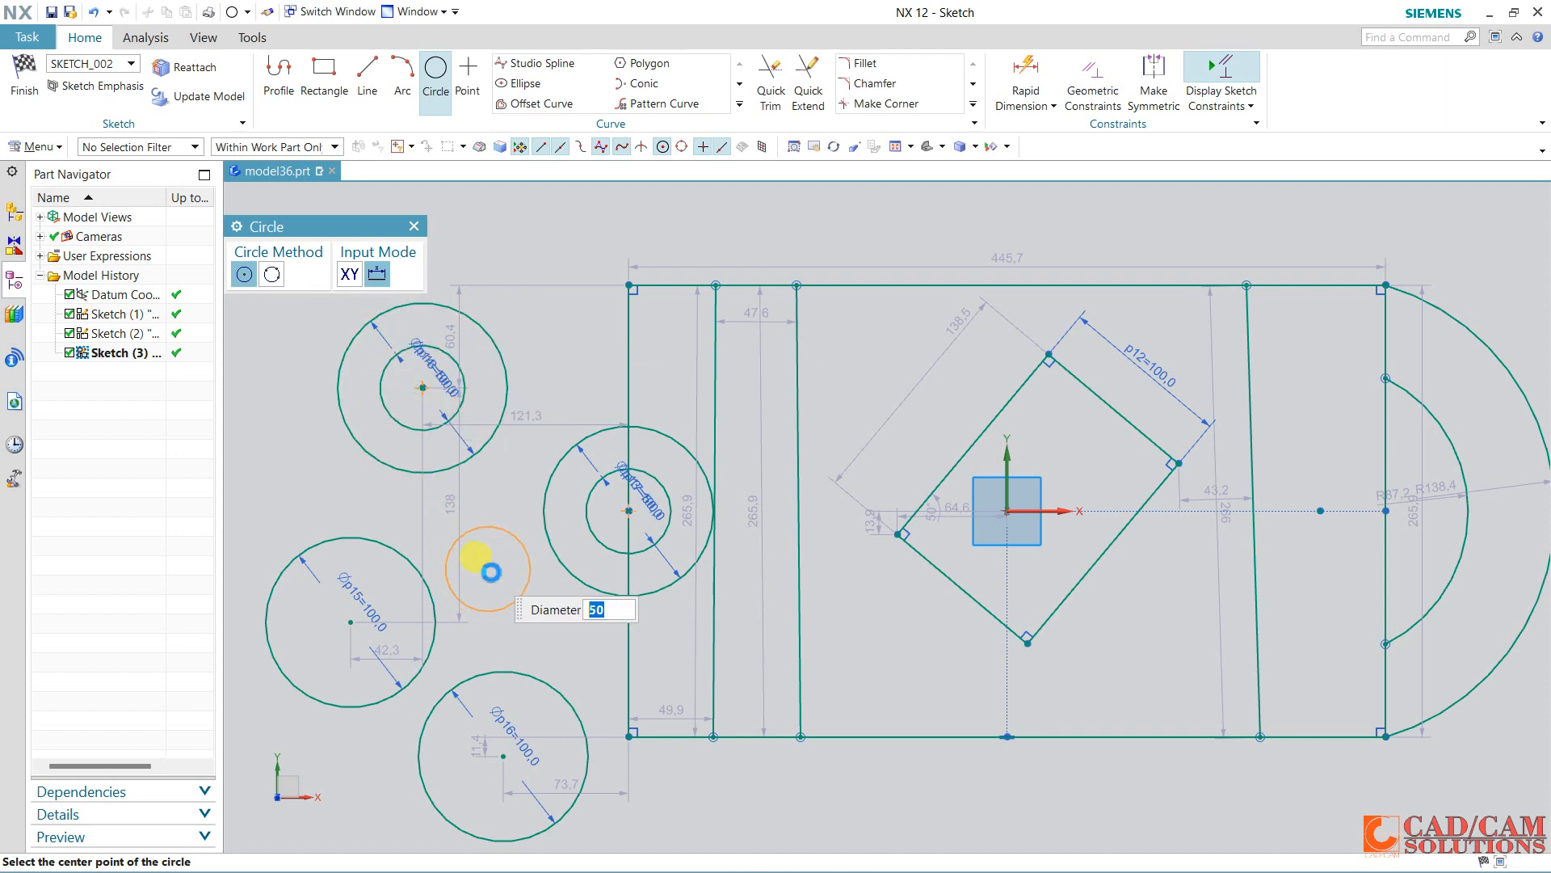
{"action": "key", "text": "Escape"}
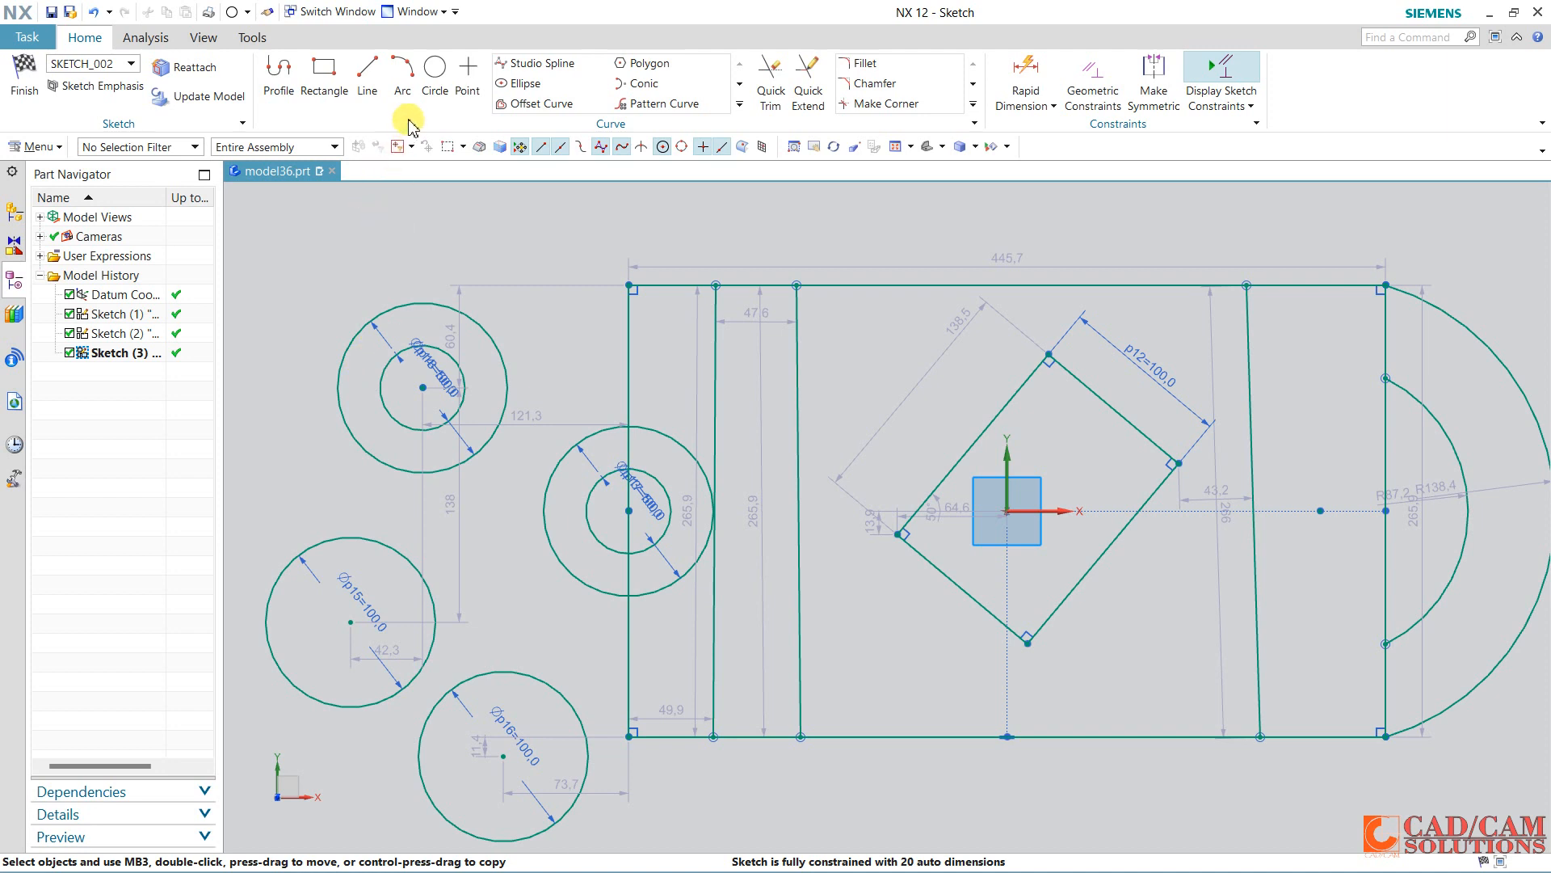
Draw a three-point circle, about 171 mm in diameter, through the left, lower and right corners of the tilted rectangle.
{"action": "left_click", "coordinate": [435, 71]}
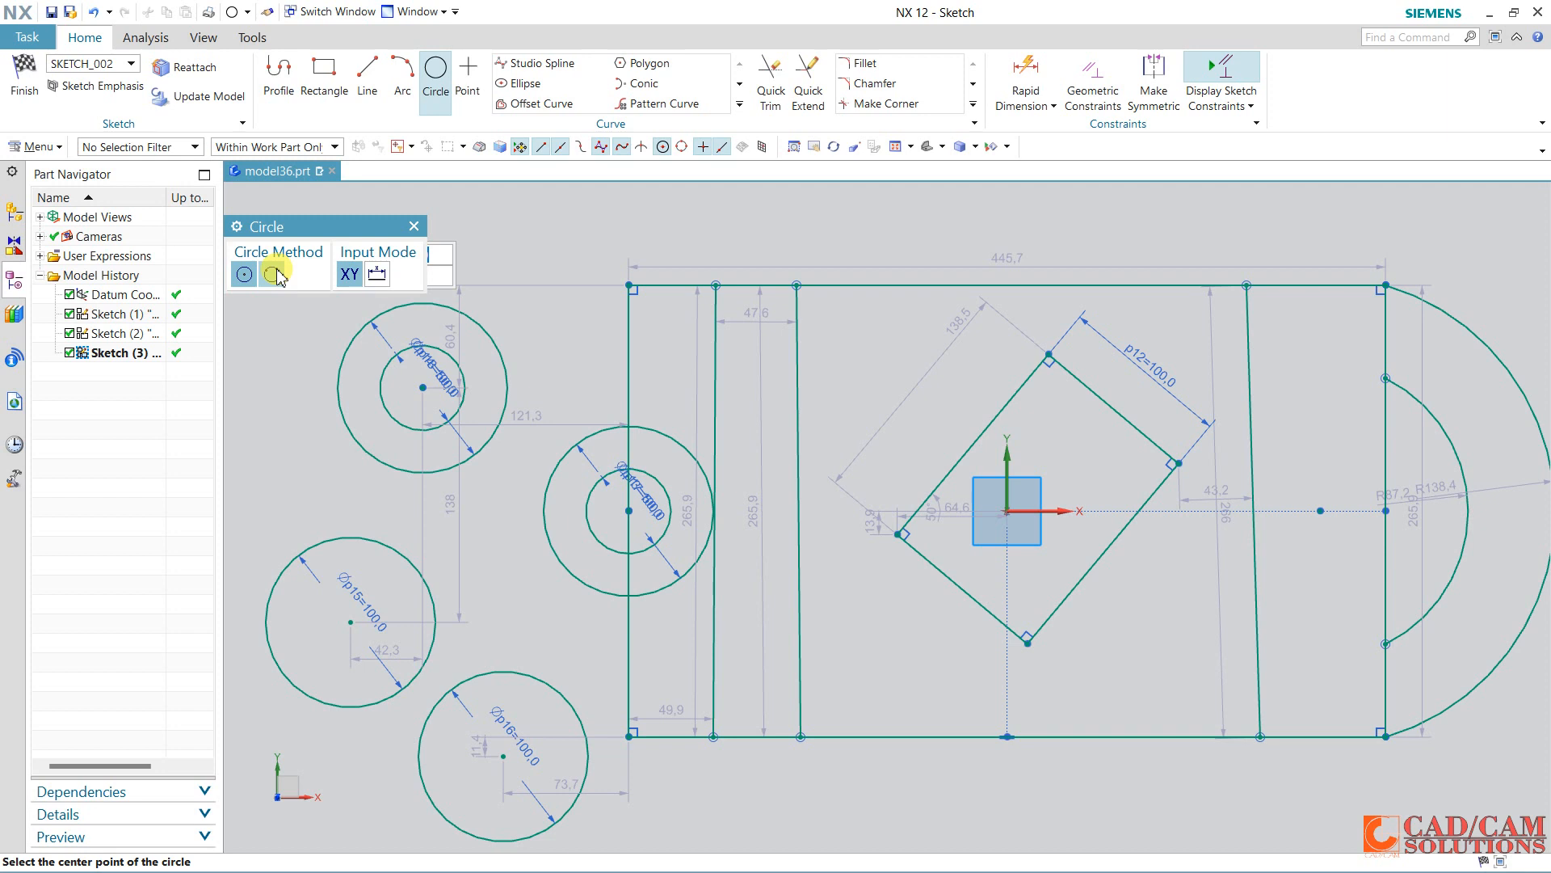
{"action": "left_click", "coordinate": [275, 274]}
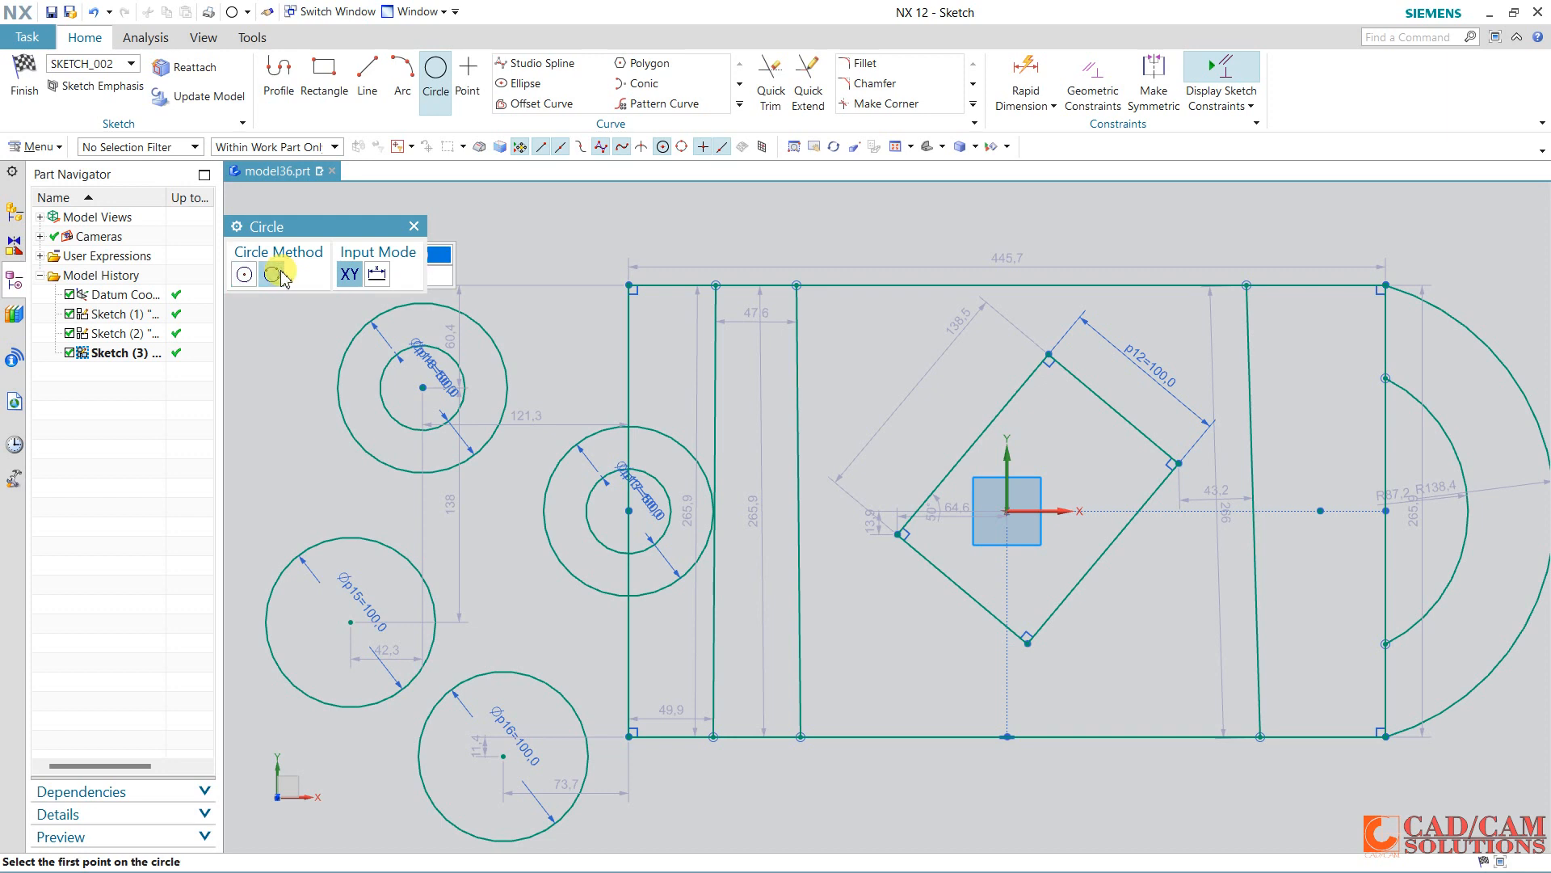
{"action": "left_click", "coordinate": [899, 534]}
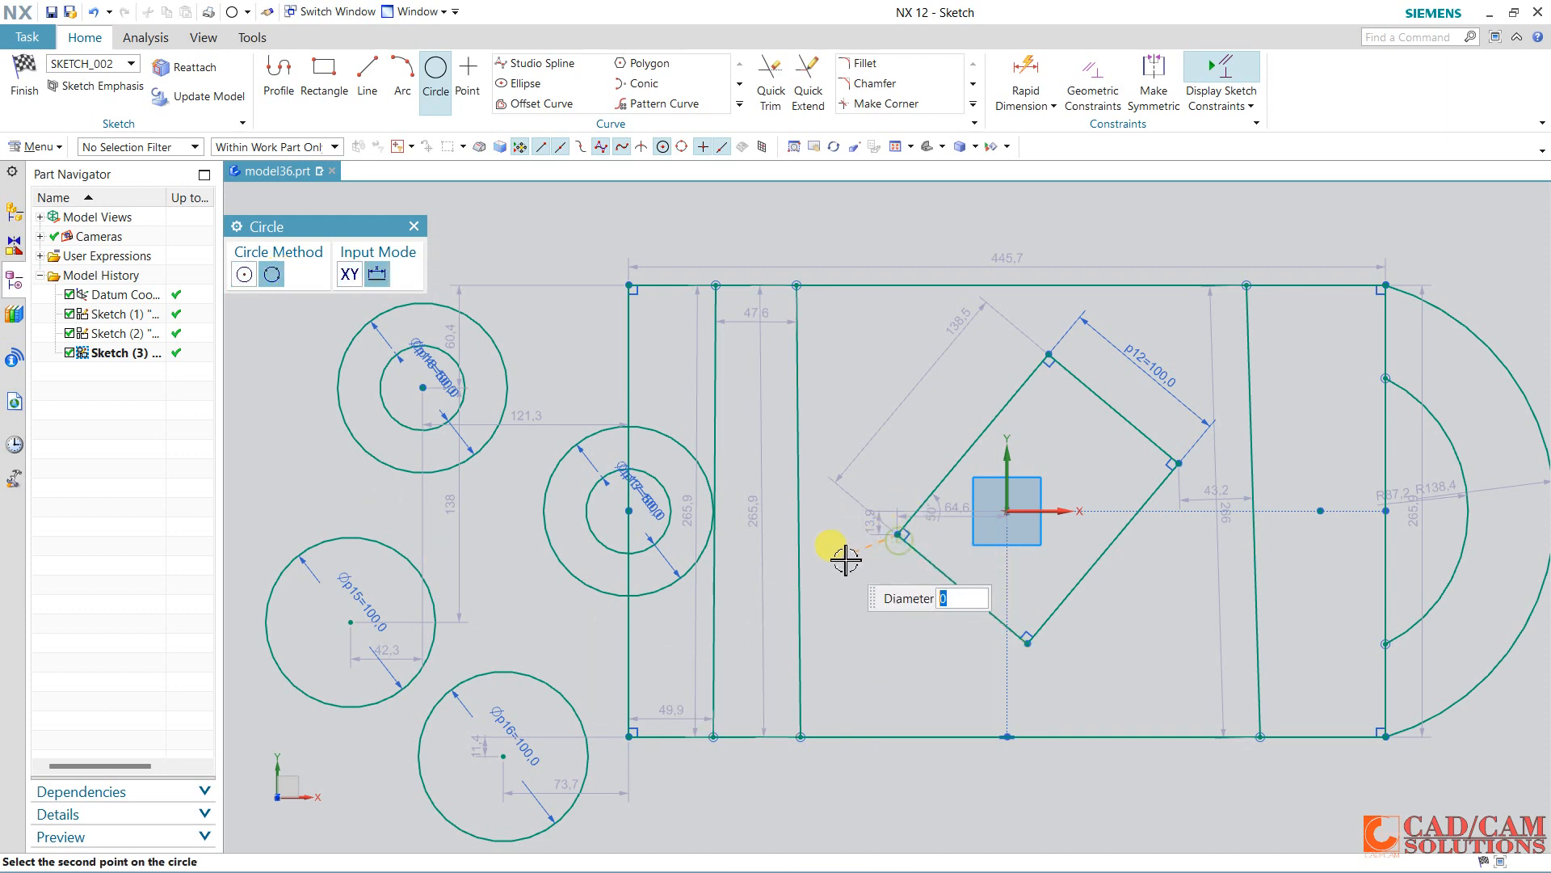
{"action": "left_click", "coordinate": [1027, 641]}
{"action": "left_click", "coordinate": [1175, 460]}
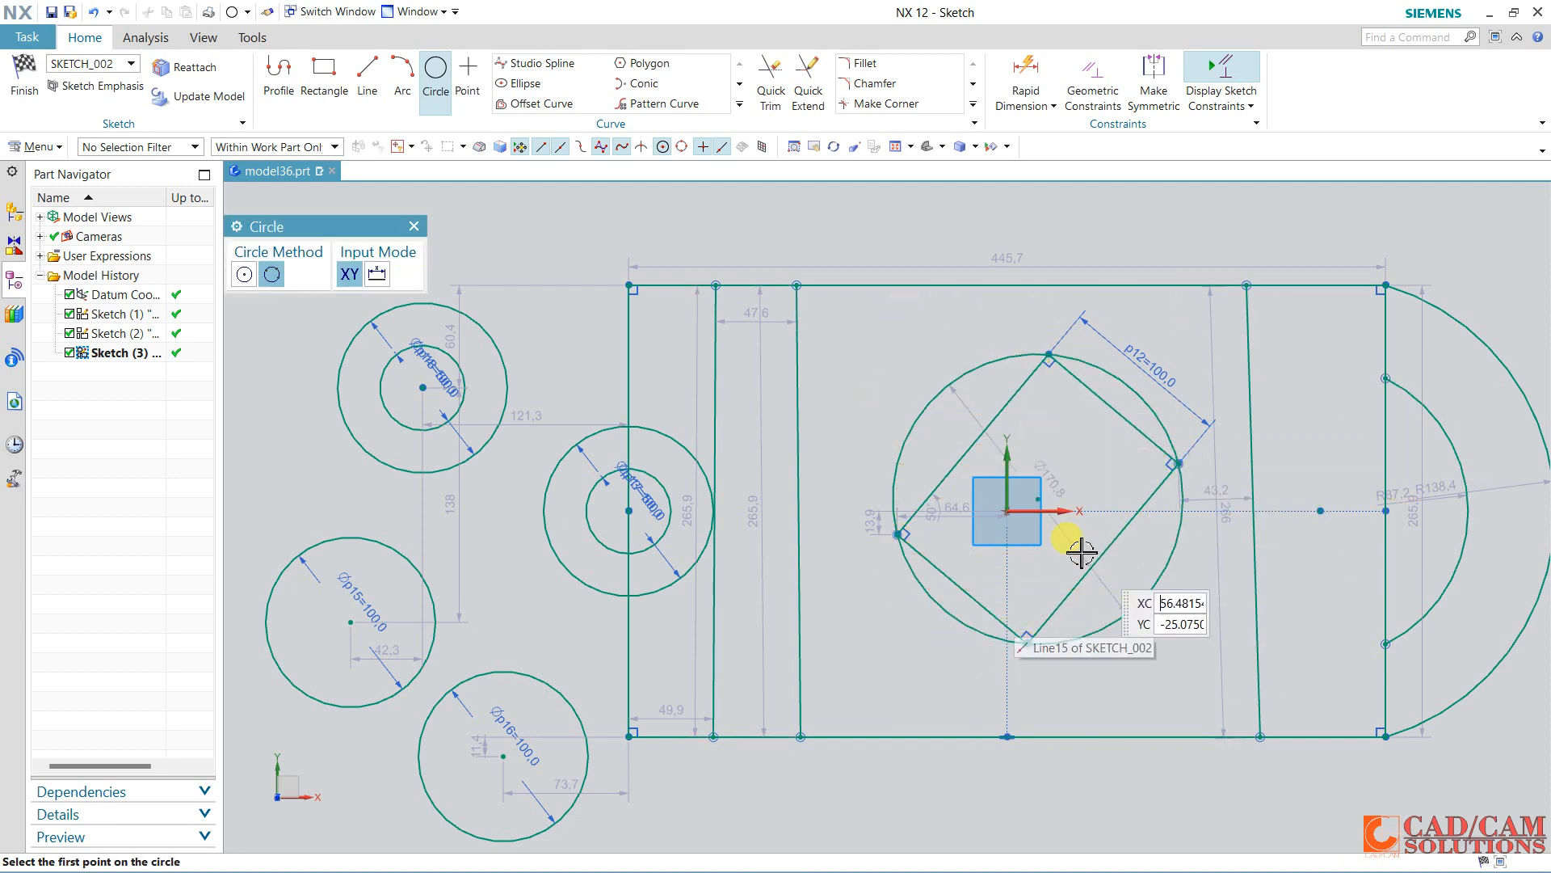
{"action": "key", "text": "Escape"}
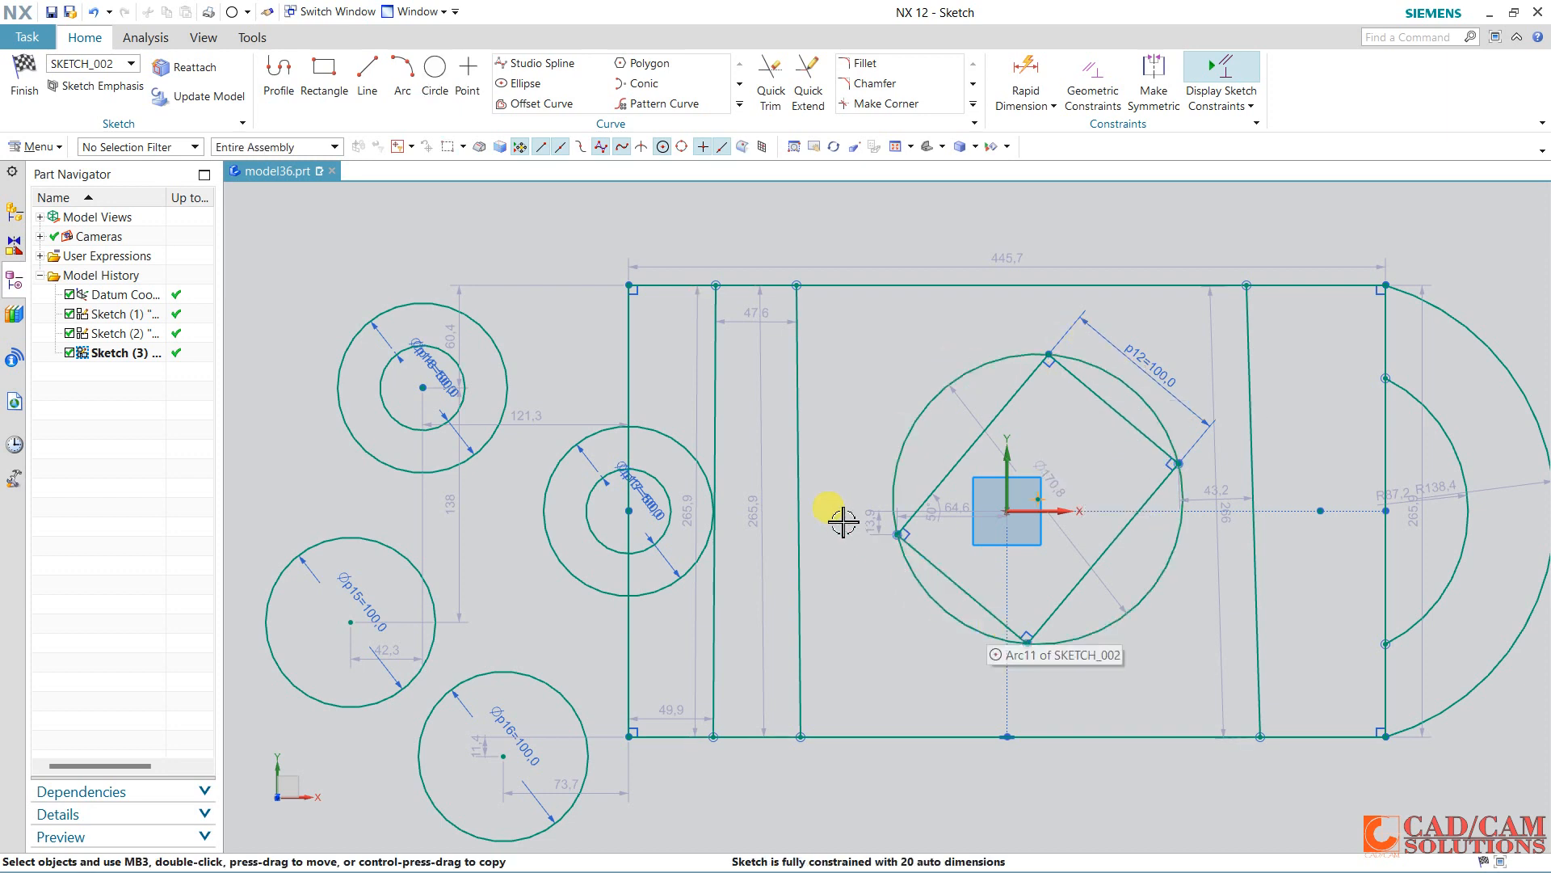
Delete all rectangles, lines, arcs and circles from the sketch.
{"action": "scroll", "coordinate": [695, 395], "scroll_direction": "down", "scroll_amount": 1}
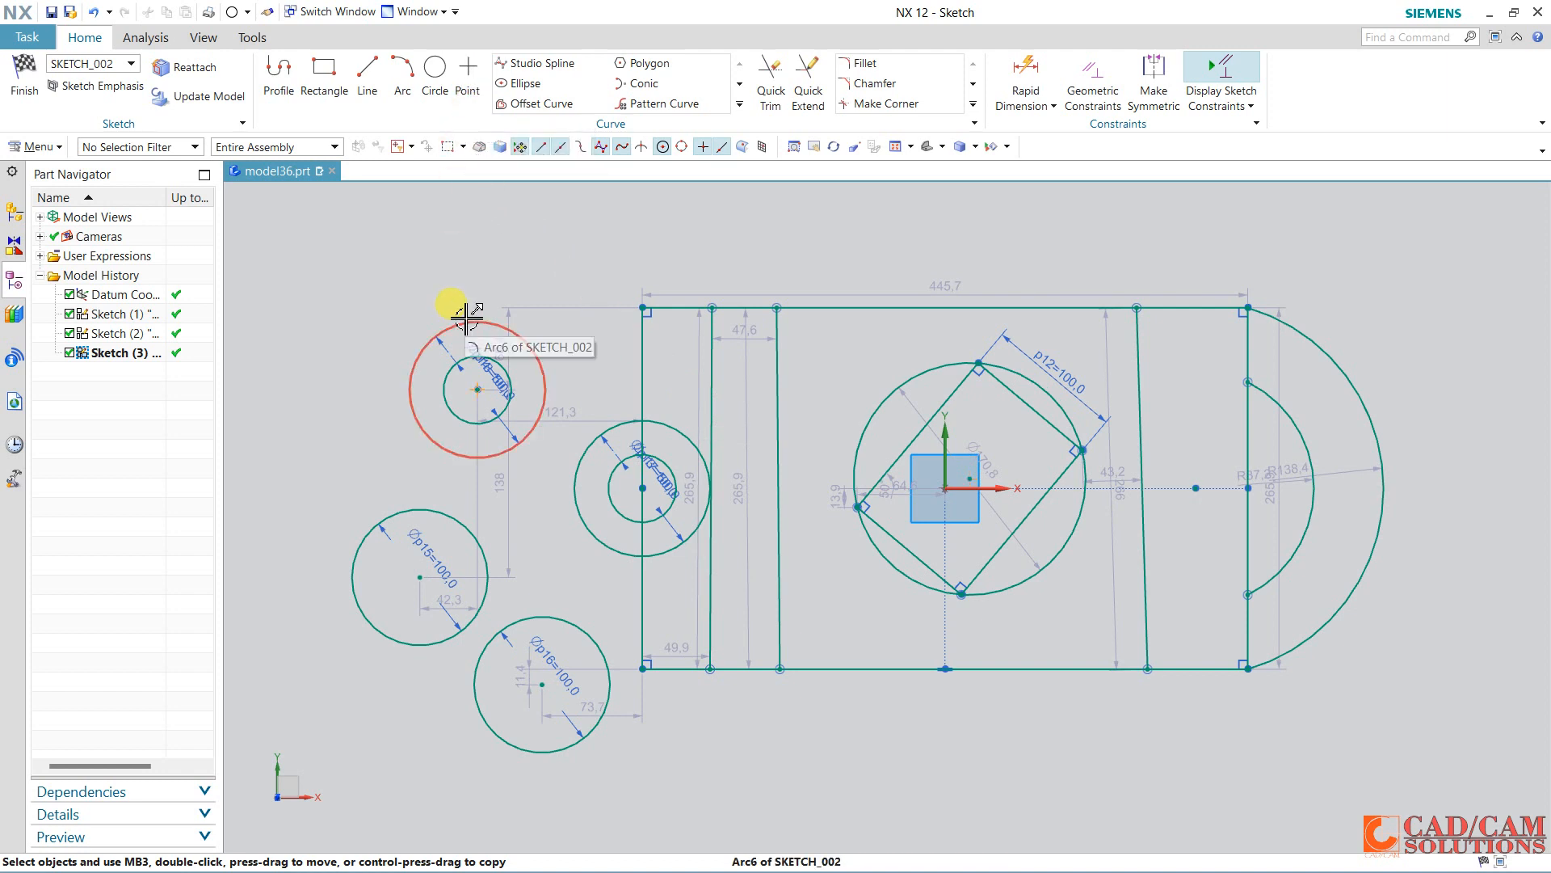
{"action": "mouse_move", "coordinate": [281, 220]}
{"action": "left_mouse_down"}
{"action": "mouse_move", "coordinate": [395, 404]}
{"action": "mouse_move", "coordinate": [841, 678]}
{"action": "mouse_move", "coordinate": [1154, 796]}
{"action": "mouse_move", "coordinate": [1422, 761]}
{"action": "left_mouse_up"}
{"action": "key", "text": "Delete"}
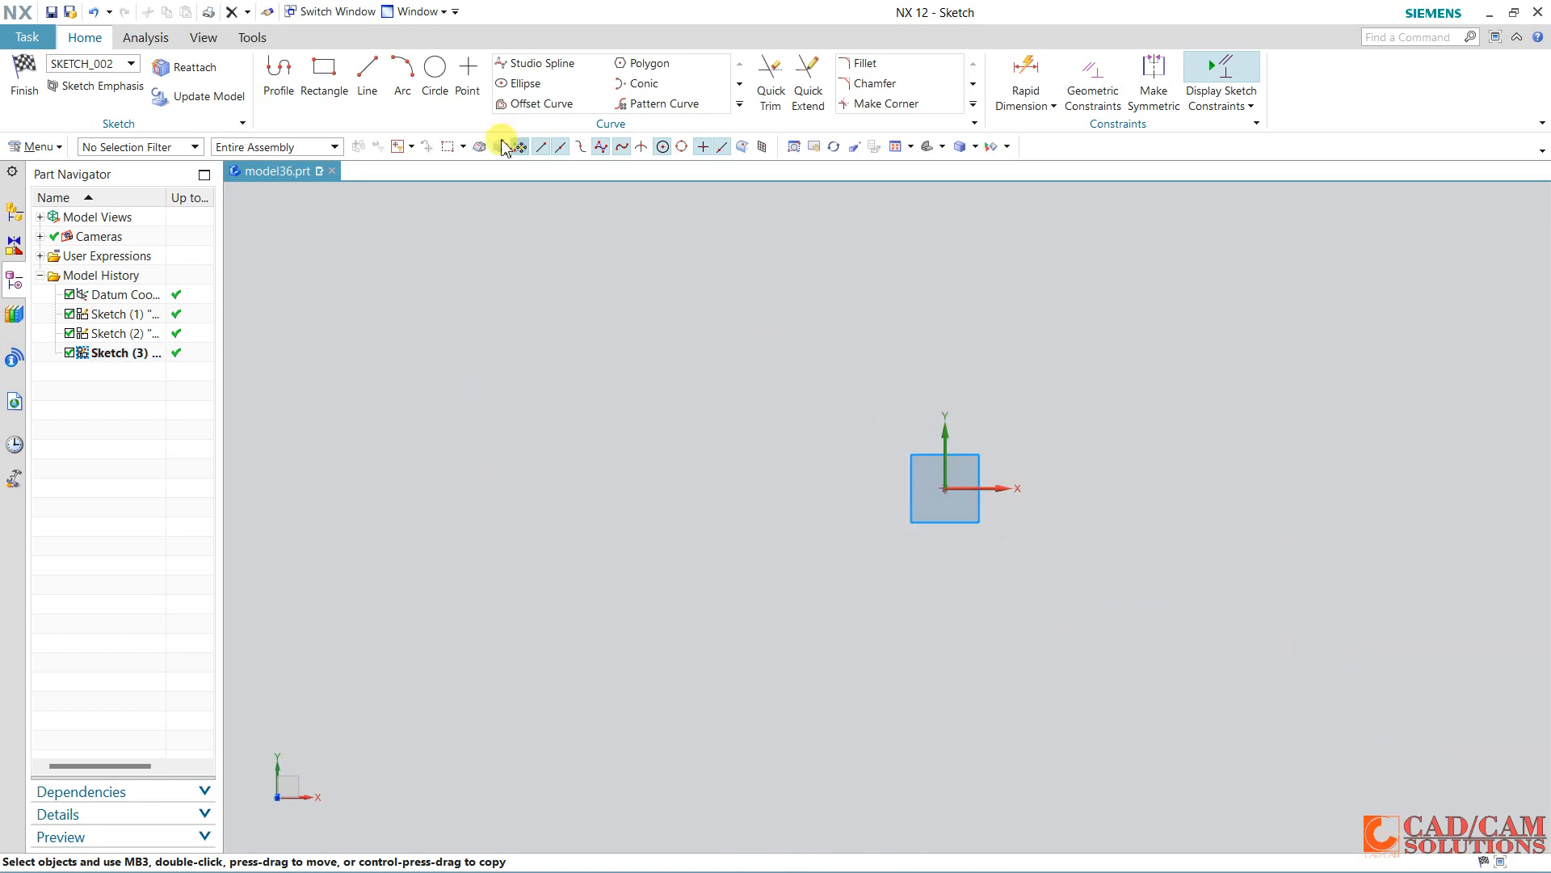
Place four sketch points around the origin at about (-92, 66), (88, 67), (99, -50) and (-71, -61) mm.
{"action": "left_click", "coordinate": [467, 100]}
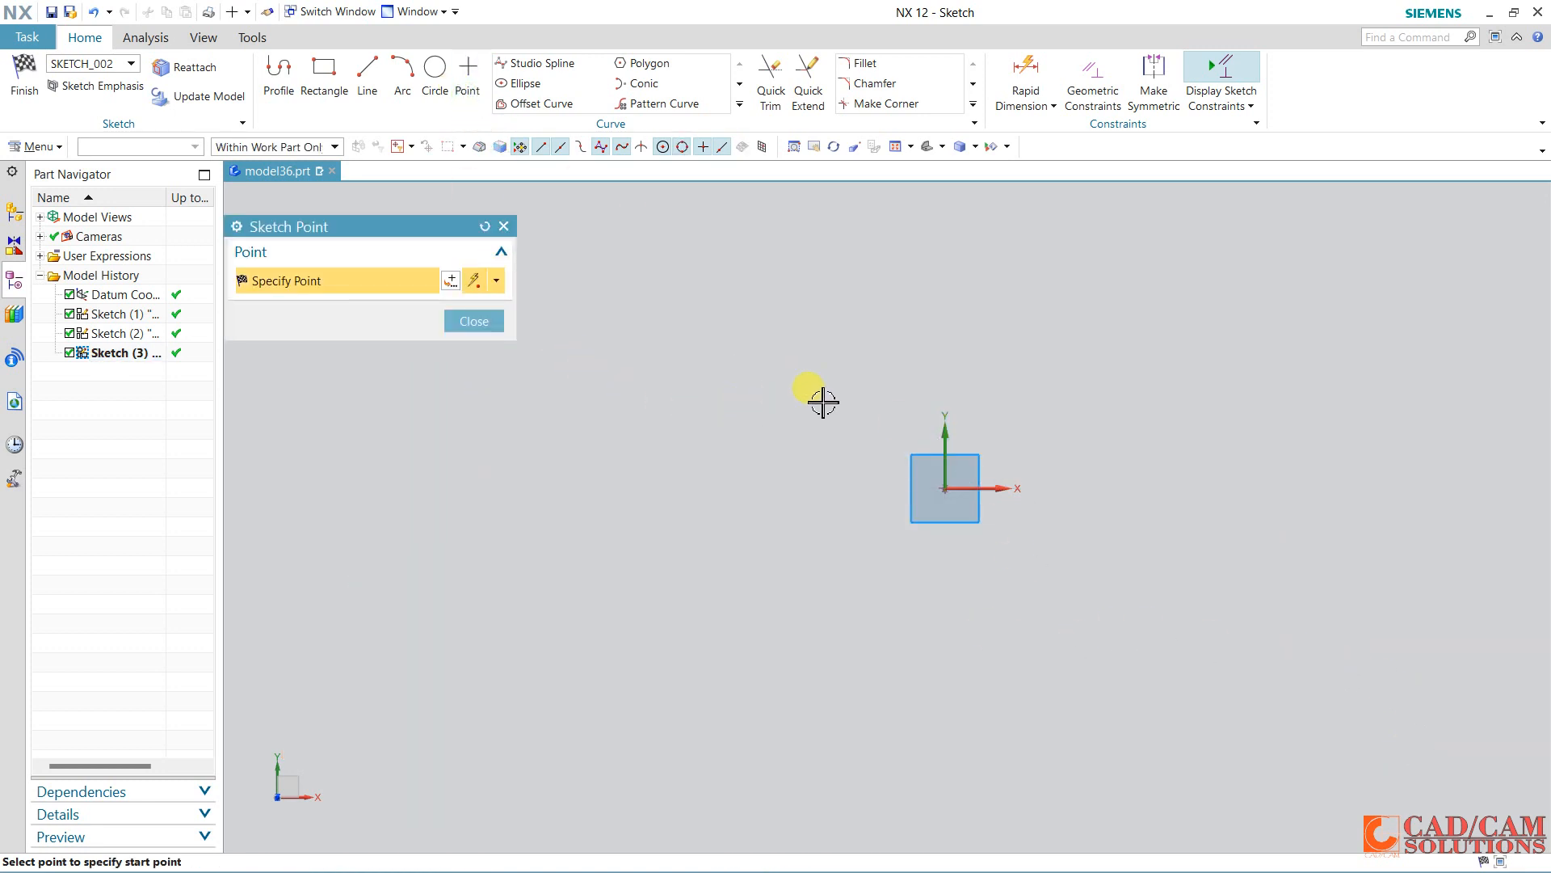
{"action": "left_click", "coordinate": [1064, 397]}
{"action": "left_click", "coordinate": [1080, 556]}
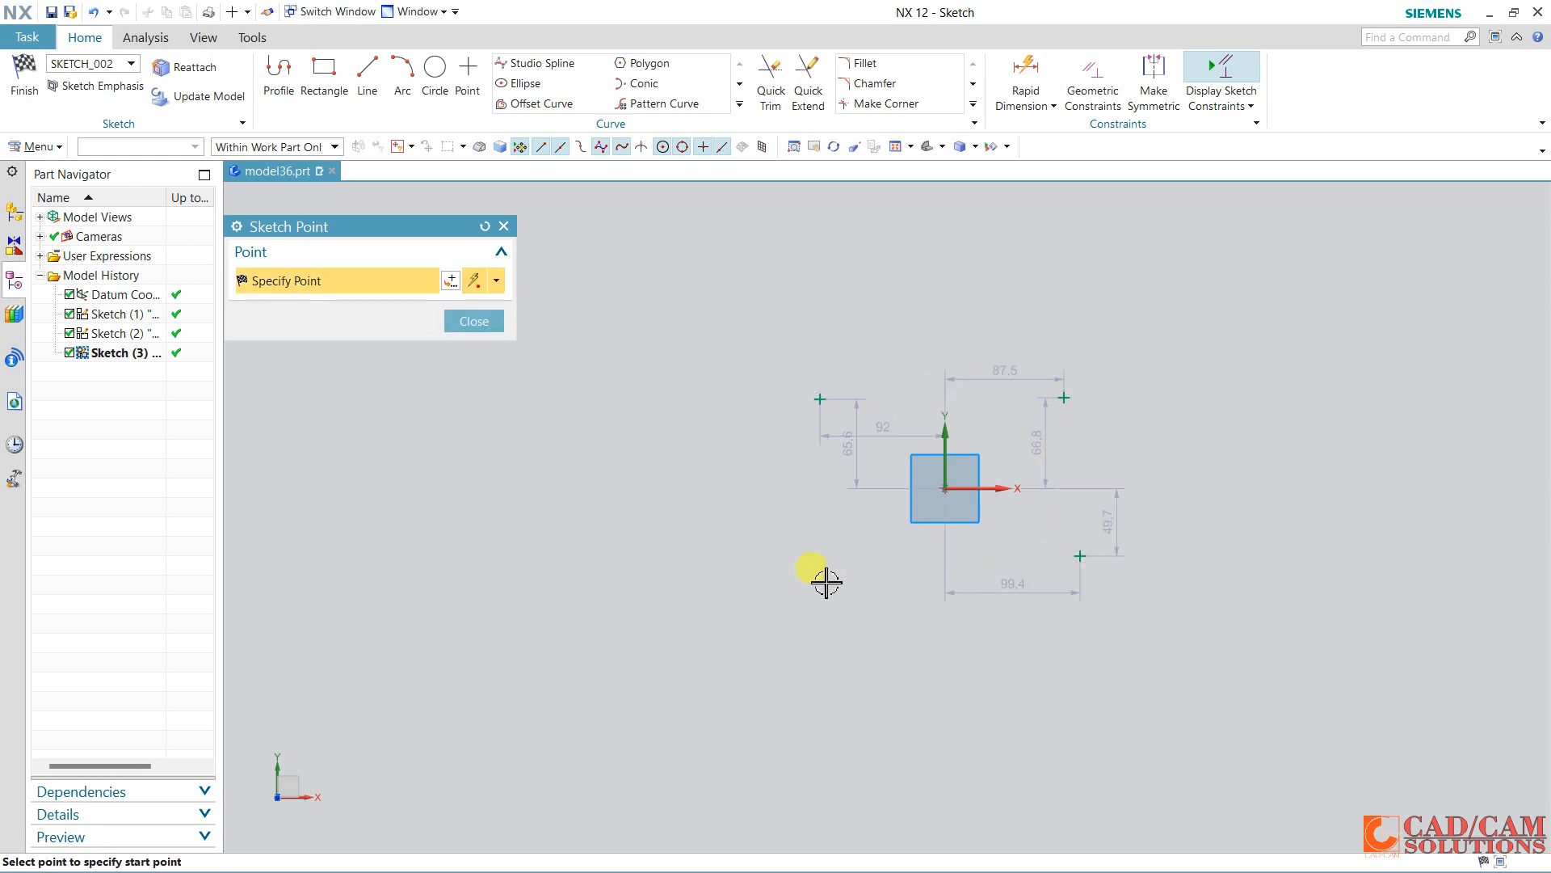
{"action": "left_click", "coordinate": [850, 572]}
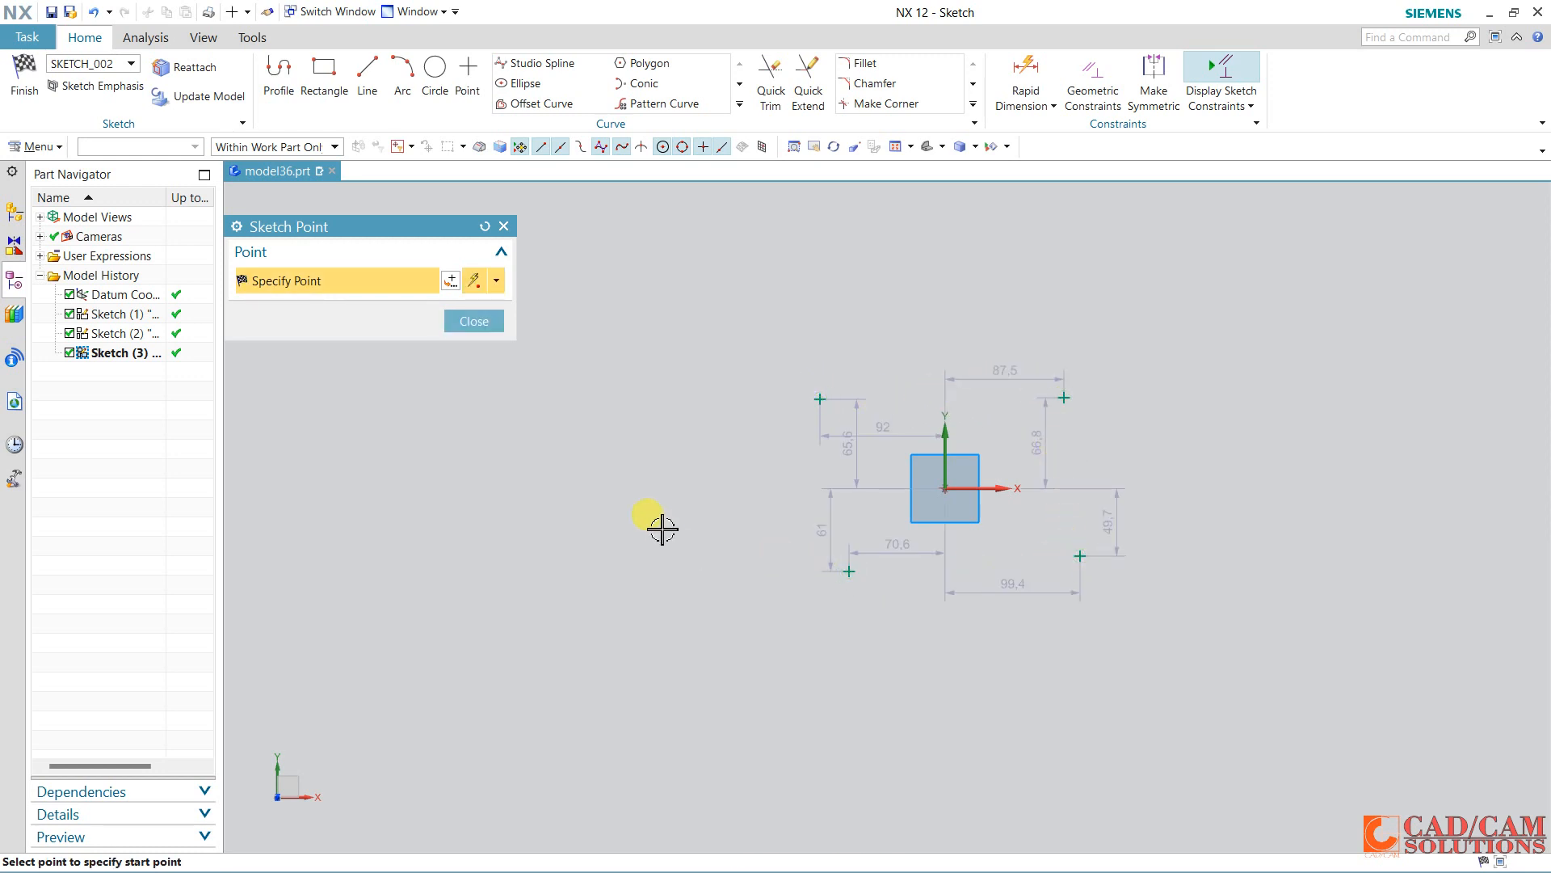
{"action": "left_click", "coordinate": [472, 321]}
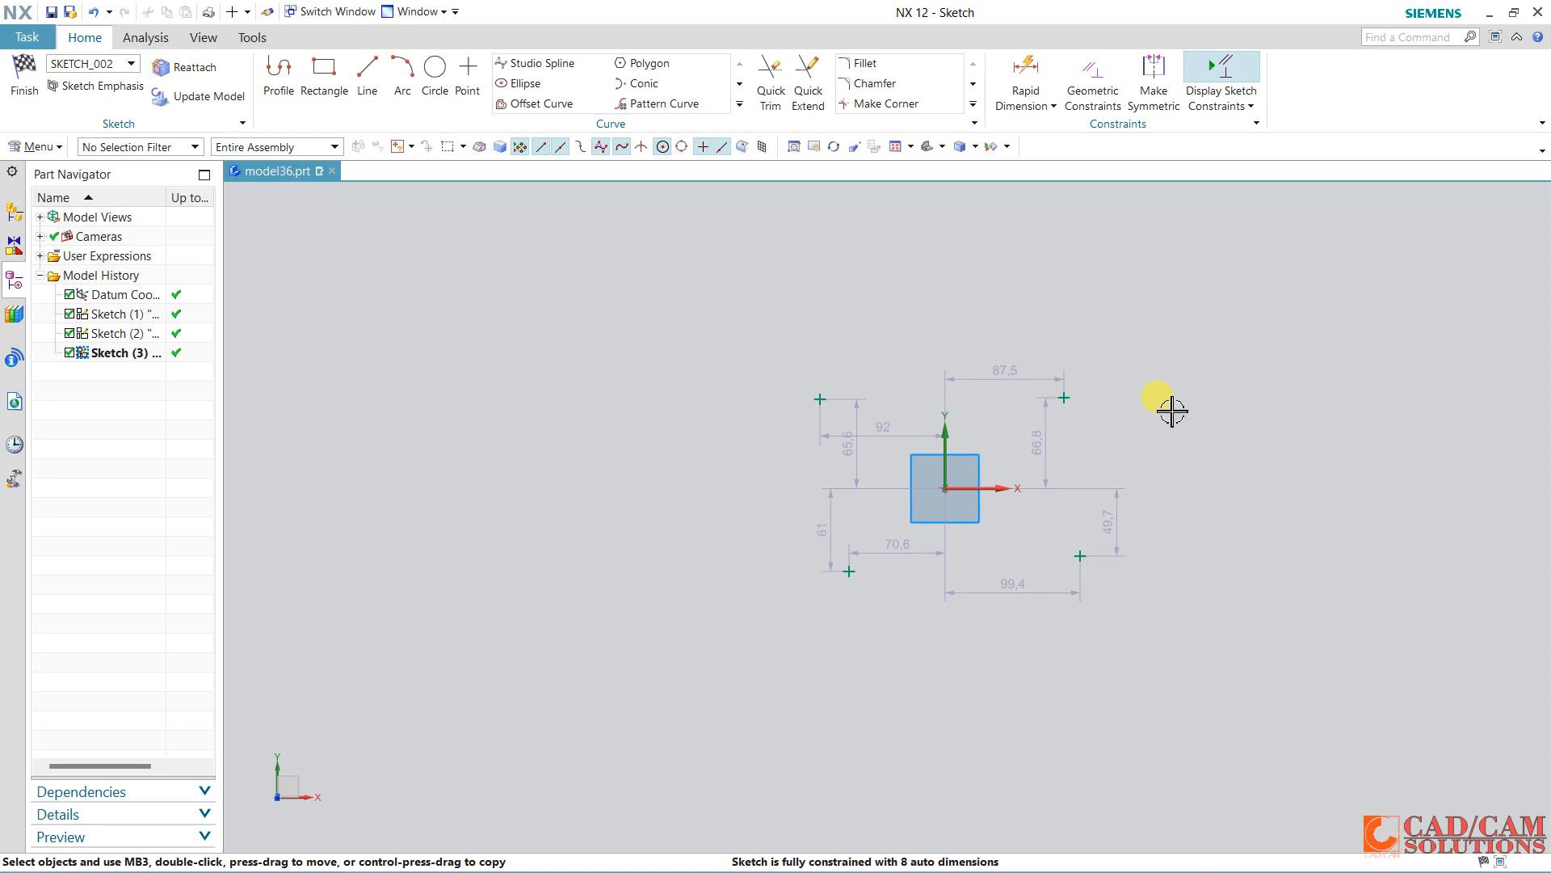
Delete the two sketch points right of the origin and the two points left of it.
{"action": "left_click_drag", "start_coordinate": [1113, 289], "coordinate": [1020, 620]}
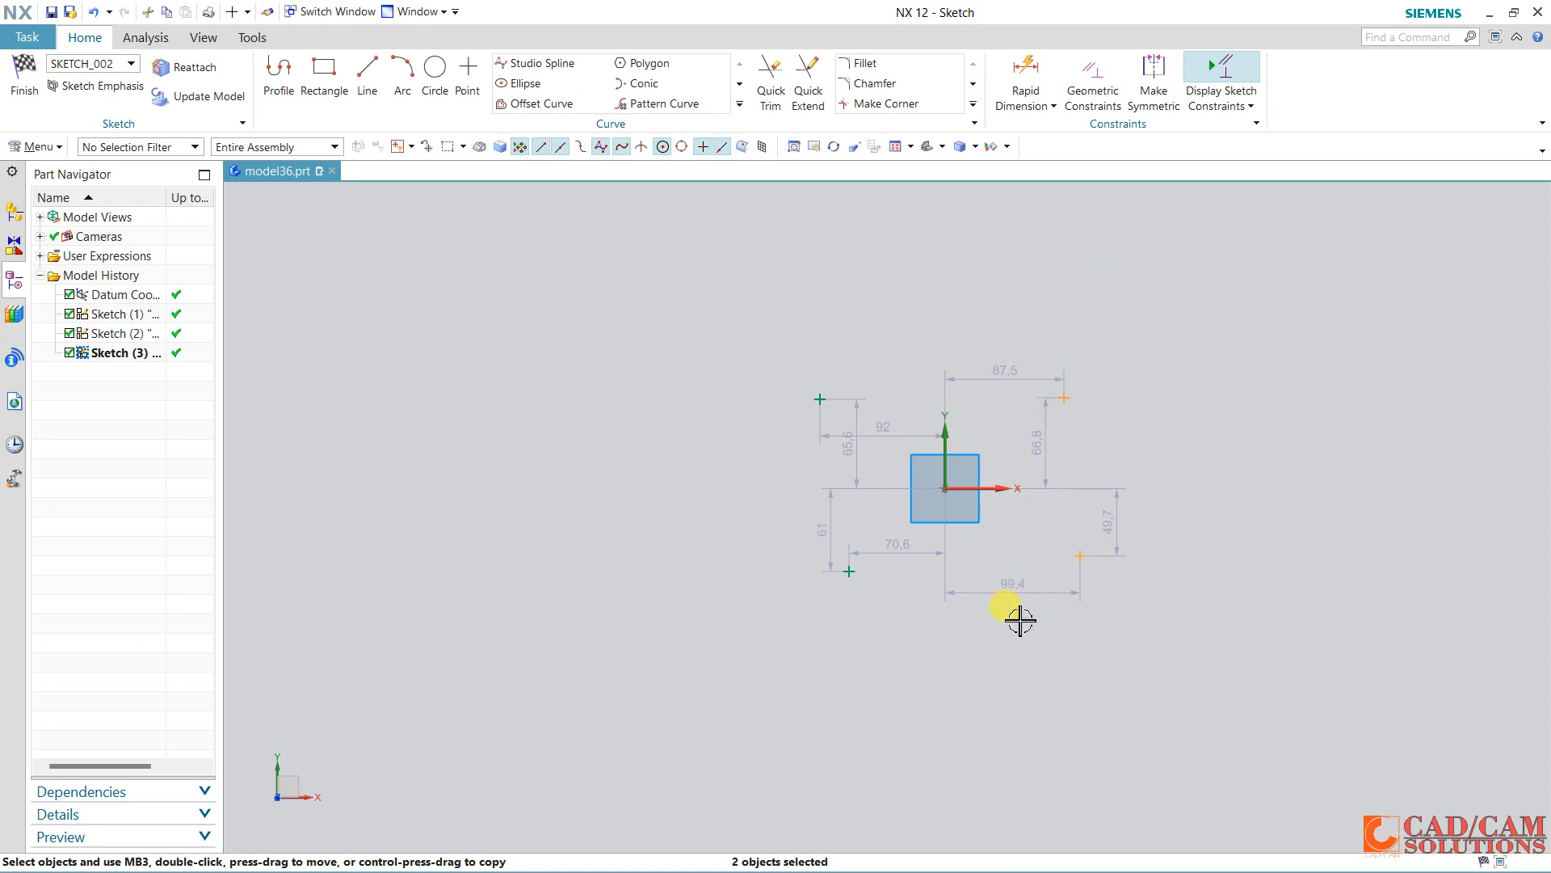
{"action": "key", "text": "Delete"}
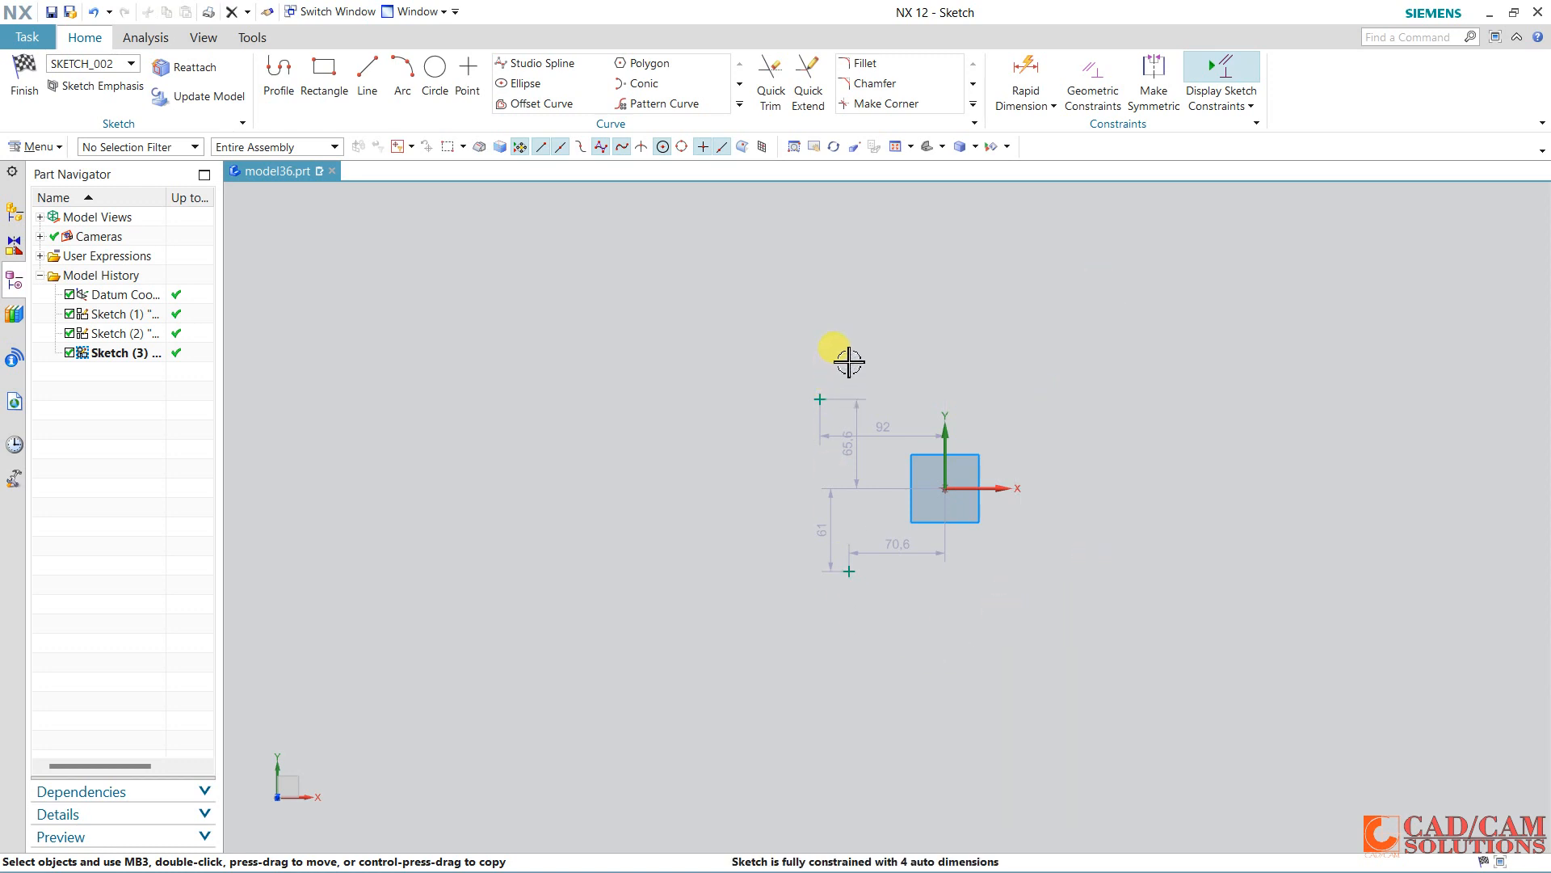
{"action": "mouse_move", "coordinate": [843, 358]}
{"action": "left_mouse_down"}
{"action": "mouse_move", "coordinate": [775, 671]}
{"action": "mouse_move", "coordinate": [798, 557]}
{"action": "mouse_move", "coordinate": [838, 641]}
{"action": "mouse_move", "coordinate": [804, 755]}
{"action": "mouse_move", "coordinate": [890, 762]}
{"action": "left_mouse_up"}
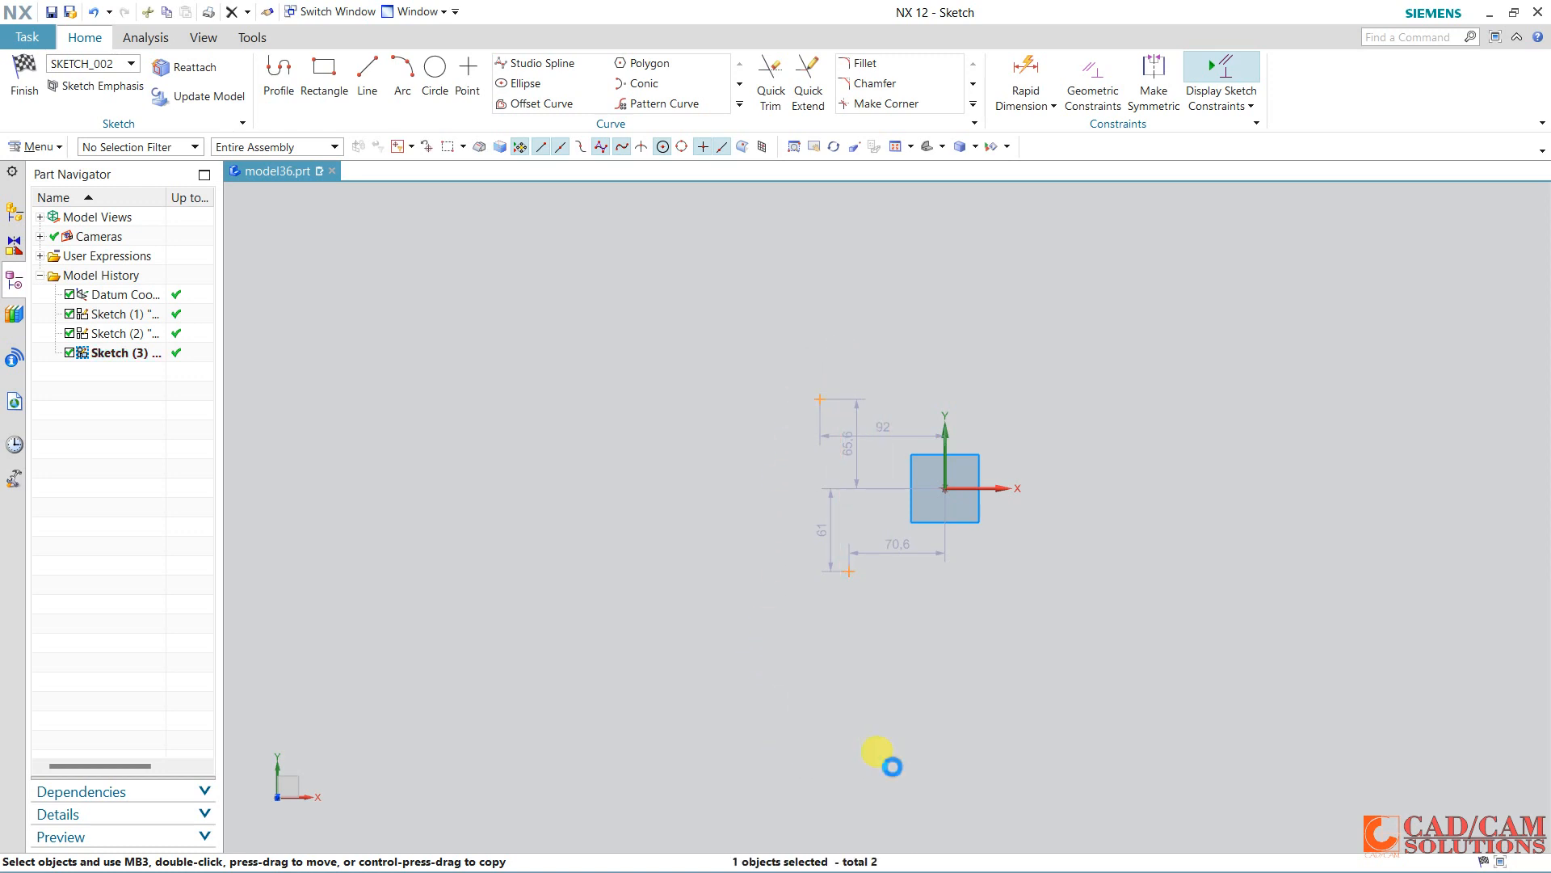
{"action": "key", "text": "Delete"}
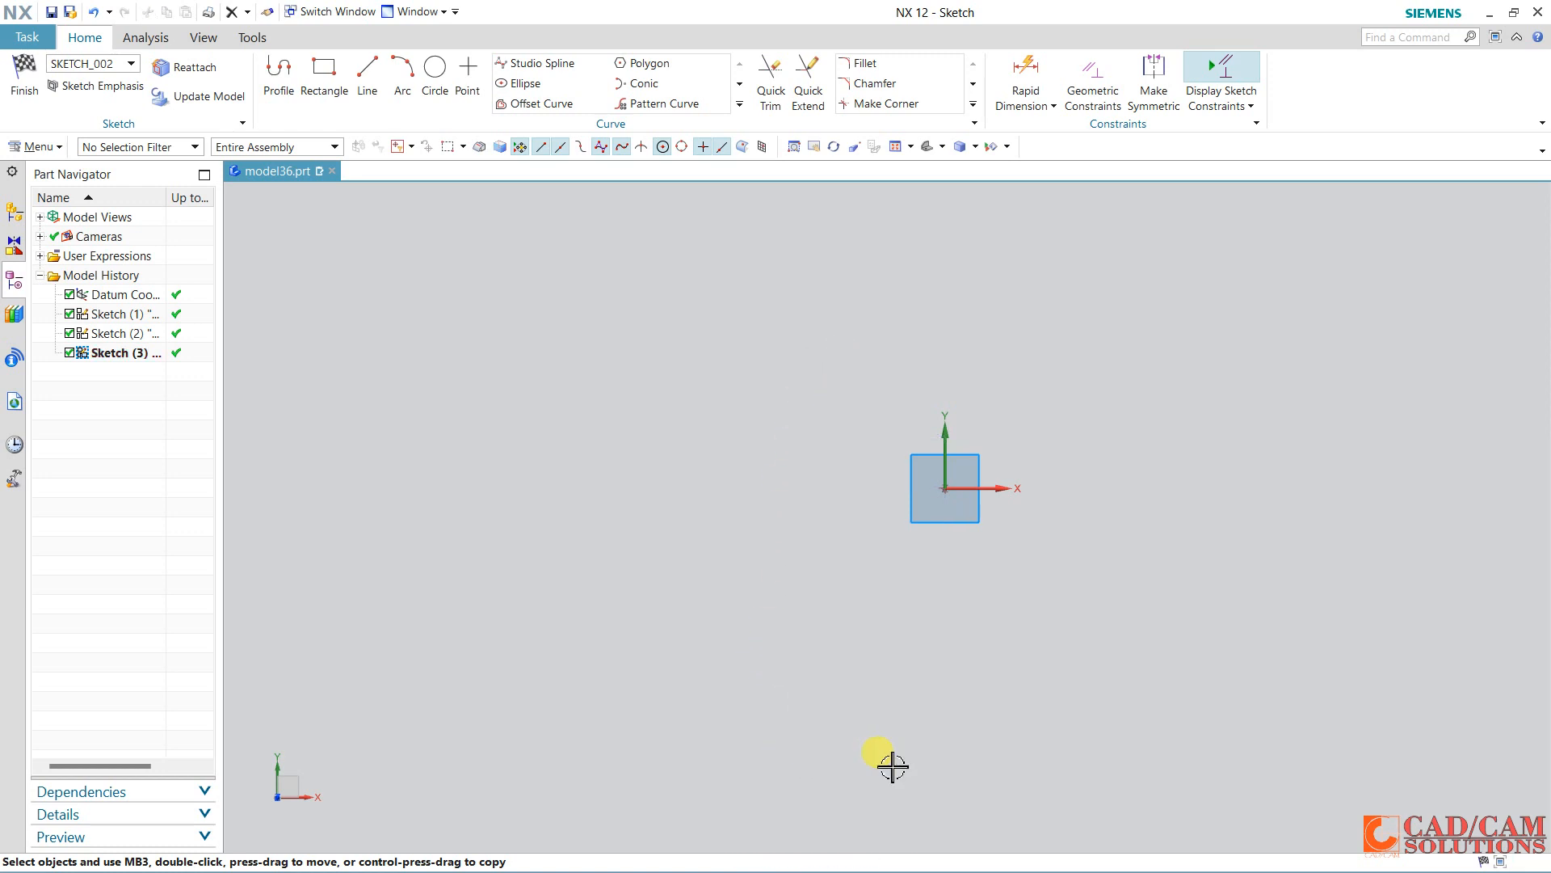
Draw a wavy Through Points studio spline with nine points above the origin.
{"action": "left_click", "coordinate": [578, 79]}
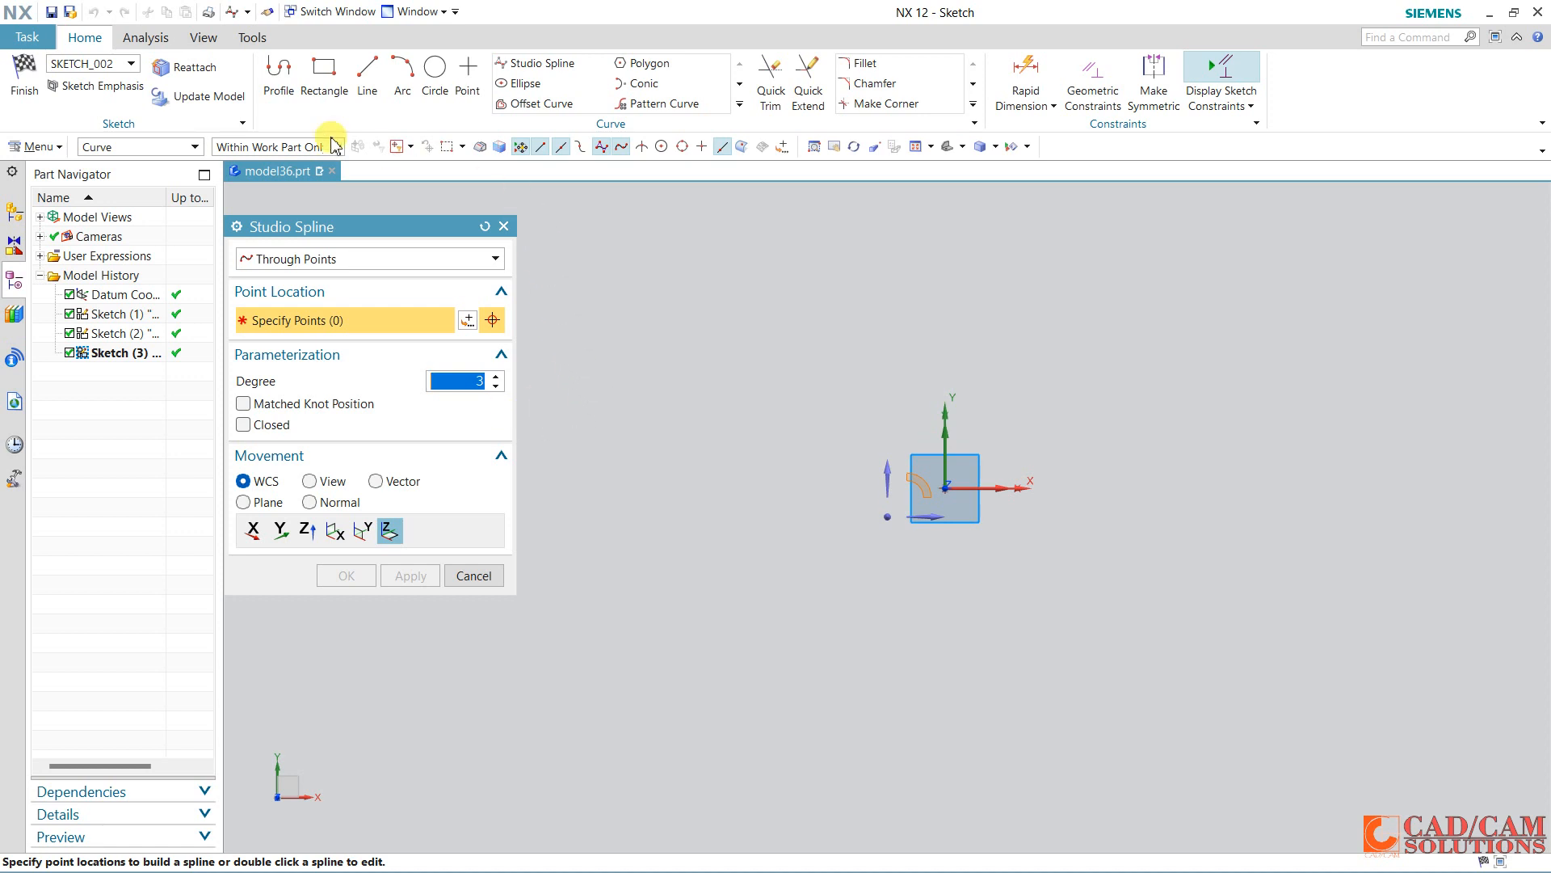
{"action": "left_click", "coordinate": [594, 364]}
{"action": "left_click", "coordinate": [673, 313]}
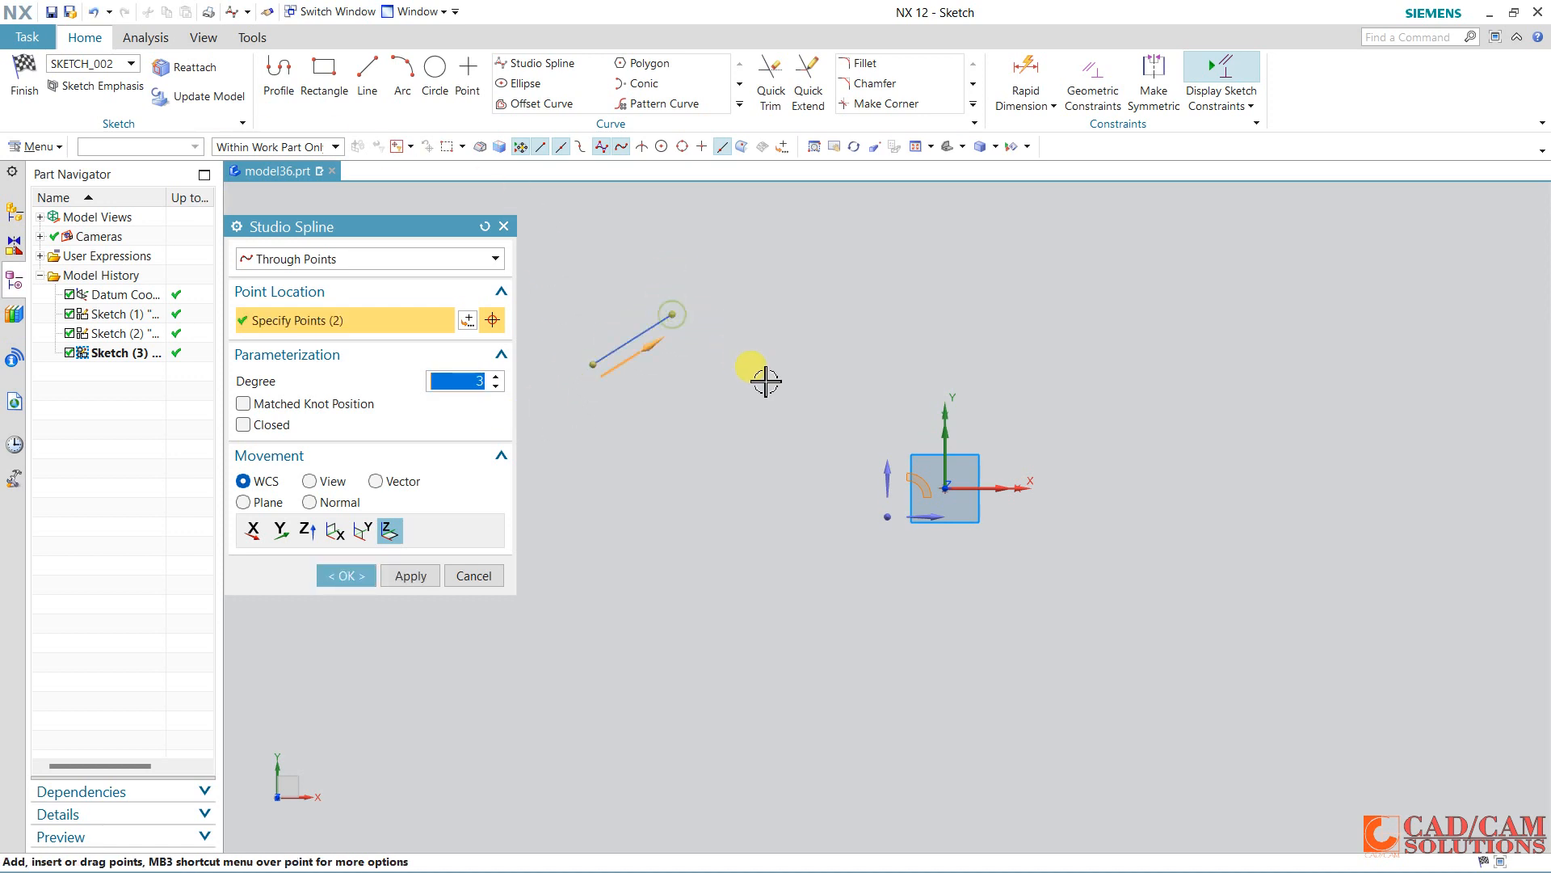
{"action": "left_click", "coordinate": [767, 382]}
{"action": "left_click", "coordinate": [861, 324]}
{"action": "left_click", "coordinate": [970, 339]}
{"action": "left_click", "coordinate": [1011, 363]}
{"action": "left_click", "coordinate": [1152, 316]}
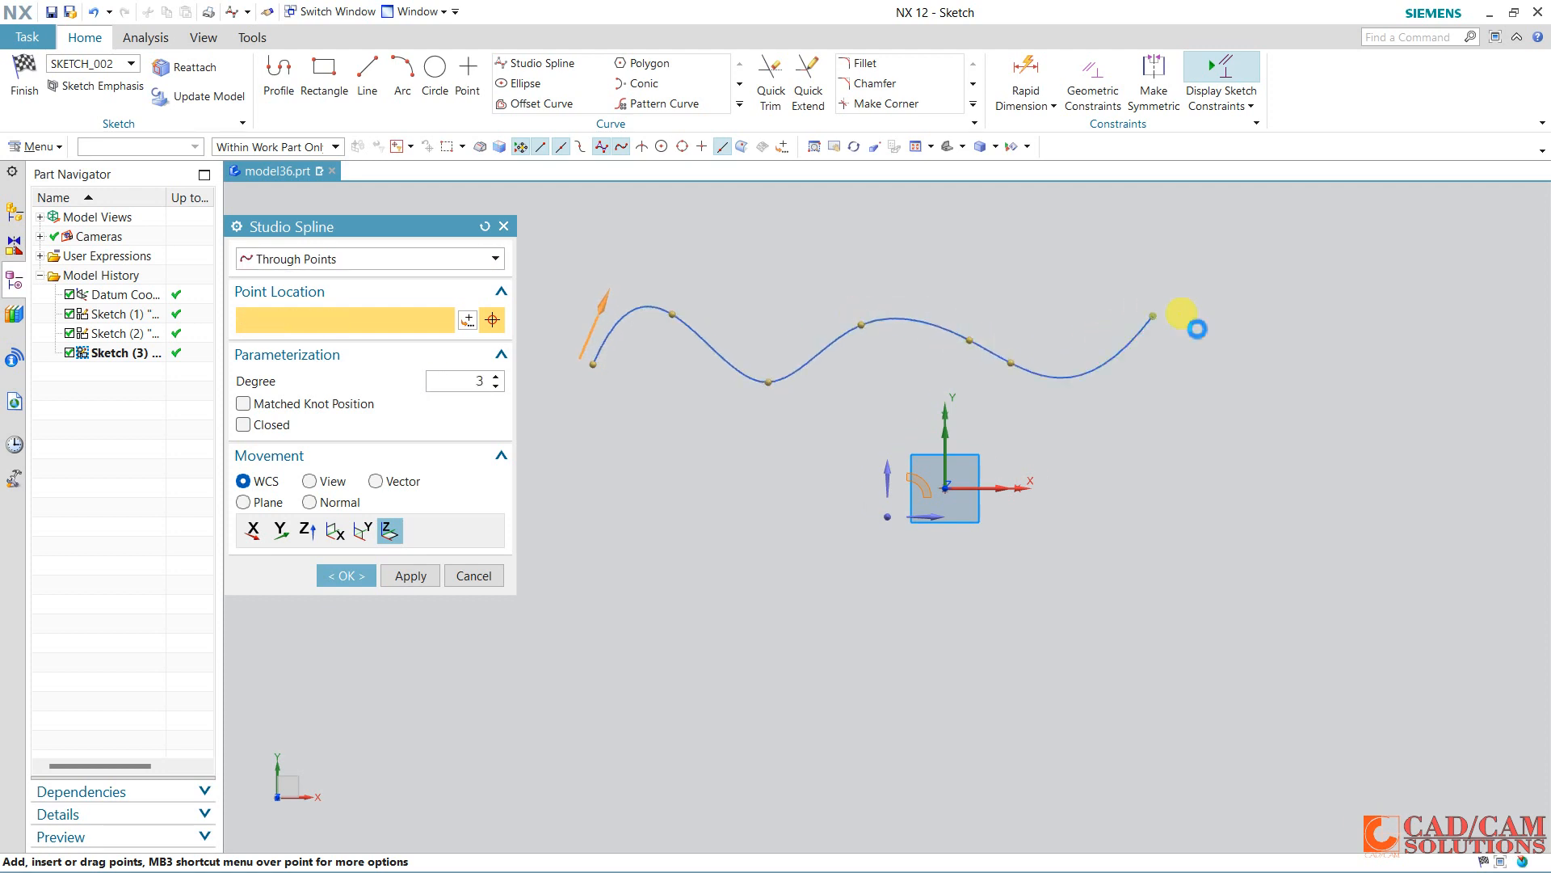
{"action": "left_click", "coordinate": [1216, 334]}
{"action": "left_click", "coordinate": [1266, 376]}
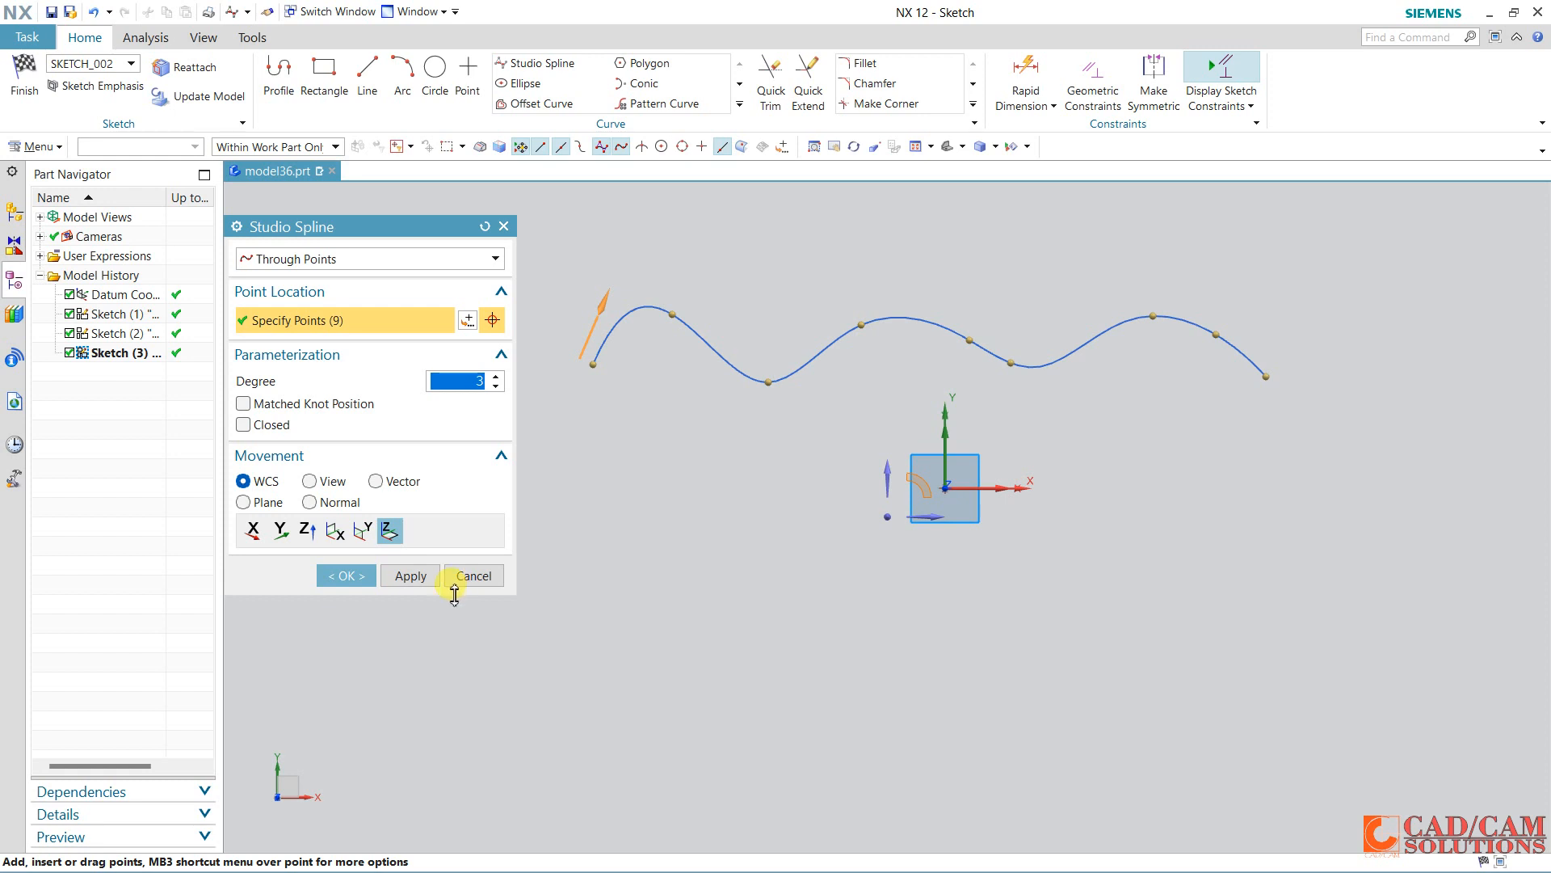
{"action": "left_click", "coordinate": [423, 575]}
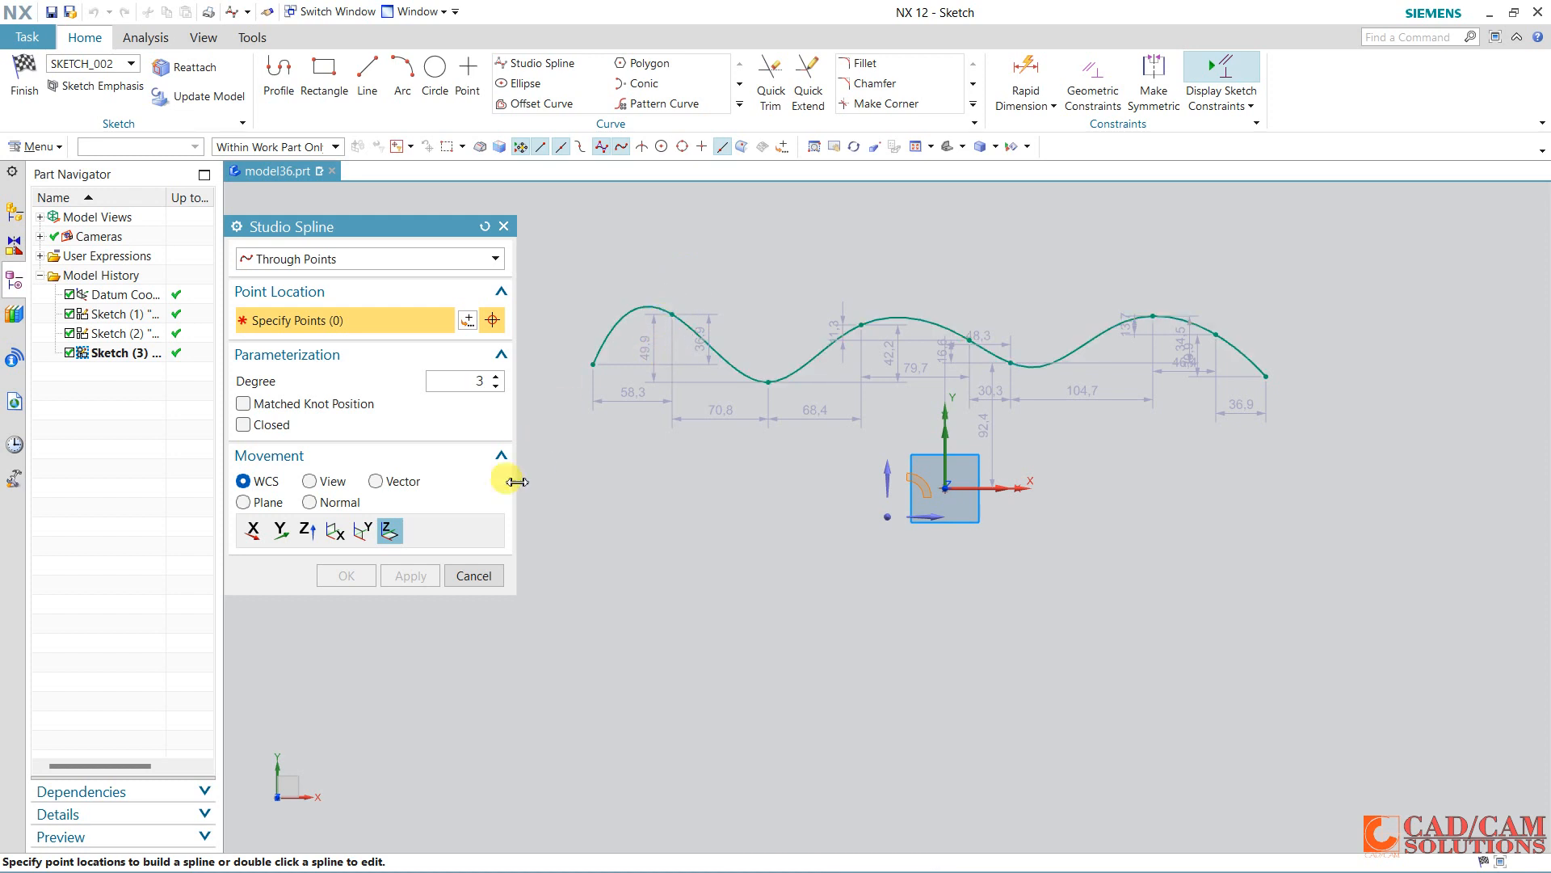
{"action": "left_click", "coordinate": [454, 575]}
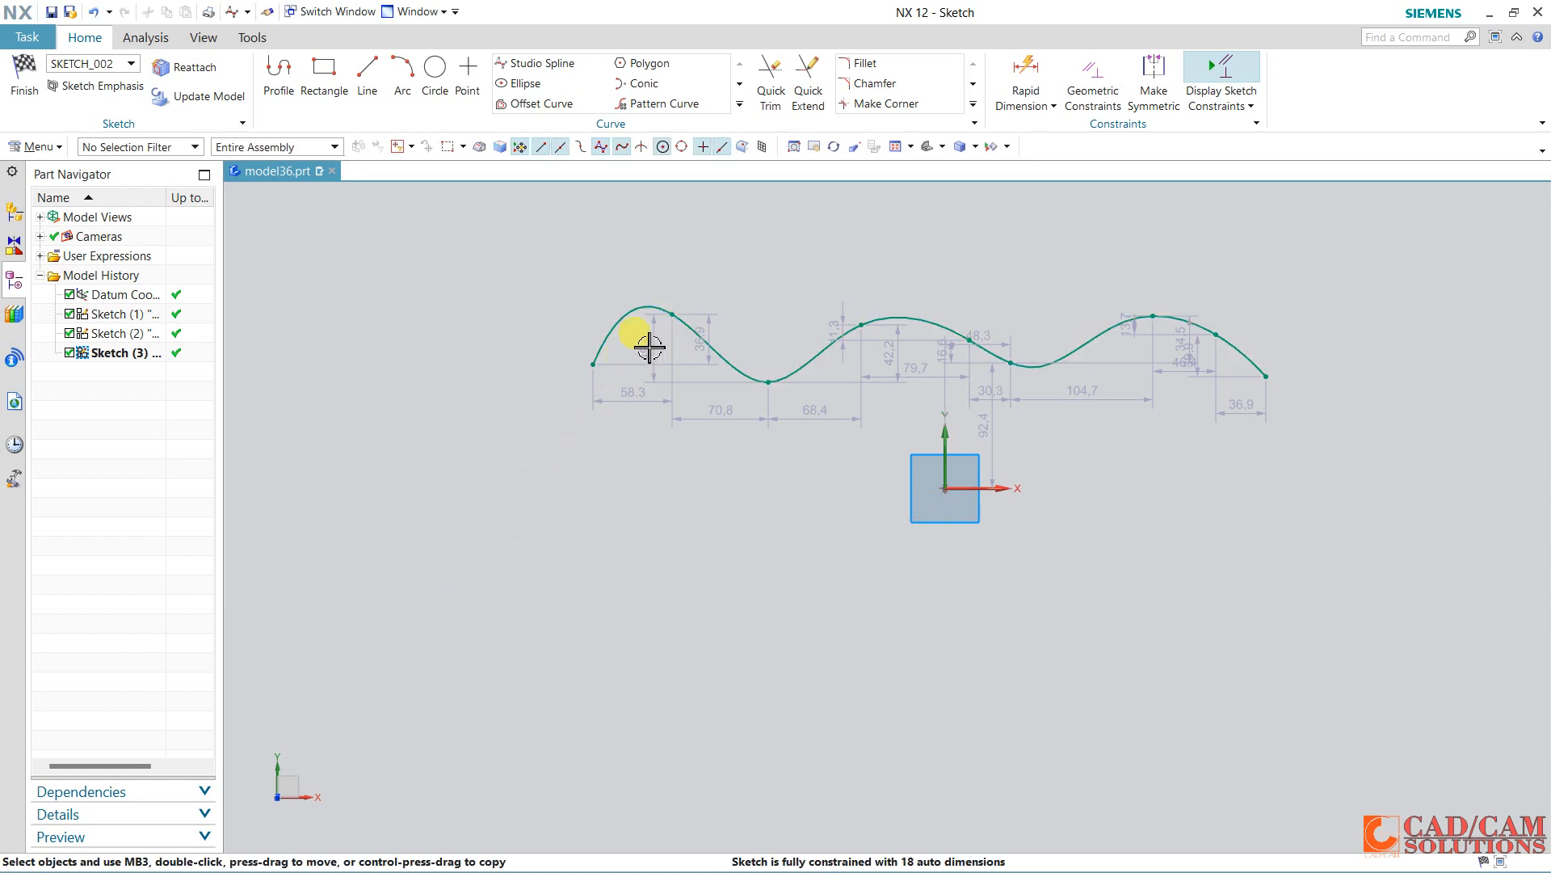
Flatten the spline's first wave by lowering its second point and slightly raising its third point.
{"action": "left_click_drag", "start_coordinate": [670, 314], "coordinate": [687, 356]}
{"action": "mouse_move", "coordinate": [769, 381]}
{"action": "left_mouse_down"}
{"action": "mouse_move", "coordinate": [779, 338]}
{"action": "mouse_move", "coordinate": [779, 372]}
{"action": "left_mouse_up"}
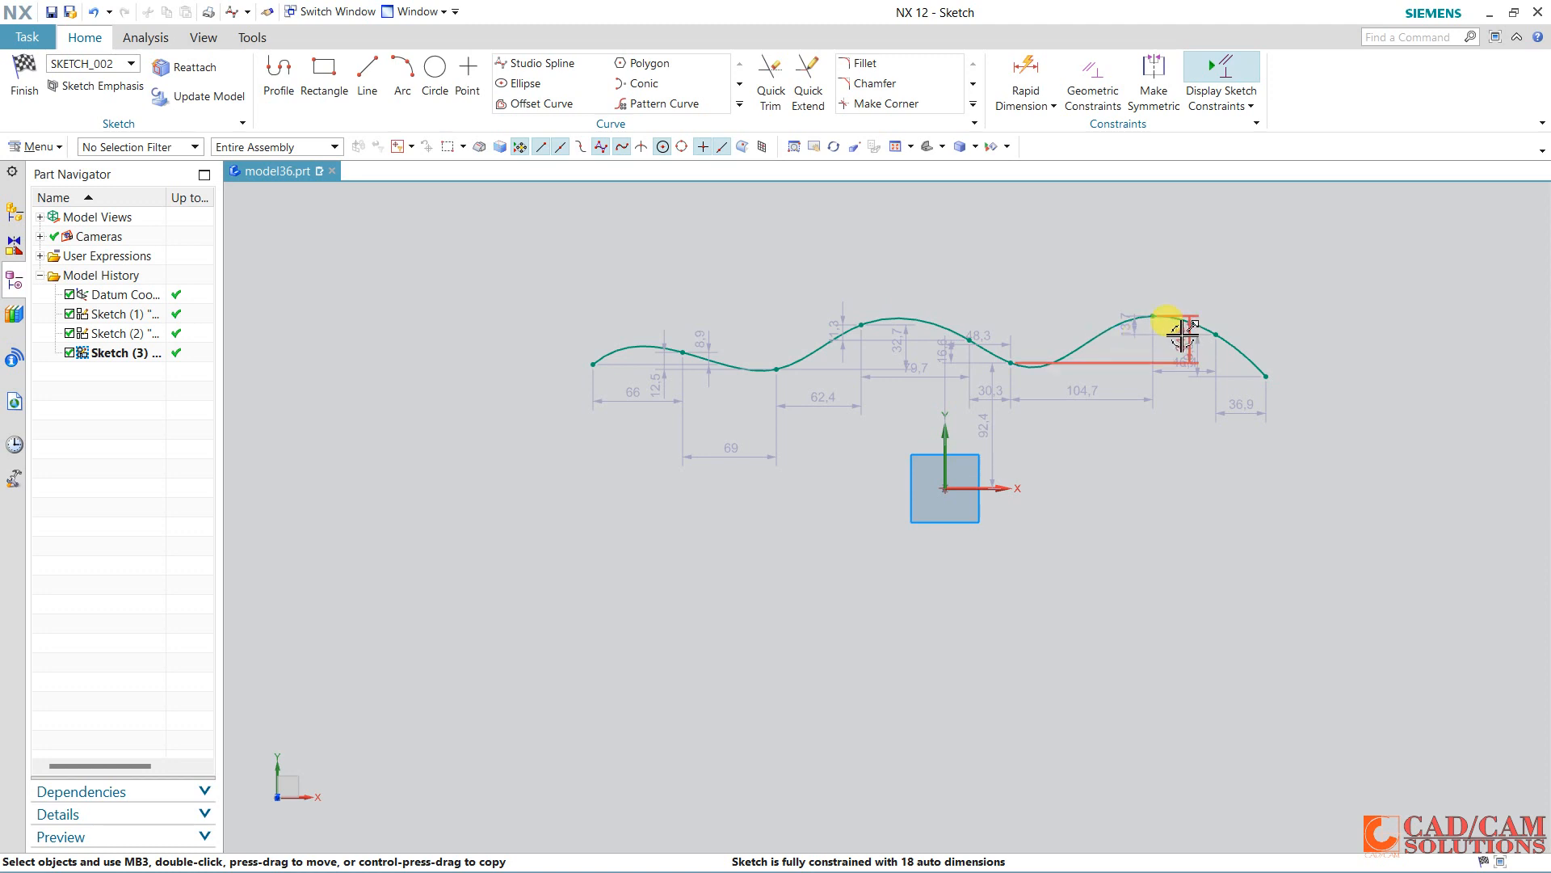
Place eight poles for a By Poles studio spline below the first spline, zigzagging from lower left to upper right.
{"action": "left_click", "coordinate": [541, 63]}
{"action": "left_click", "coordinate": [378, 258]}
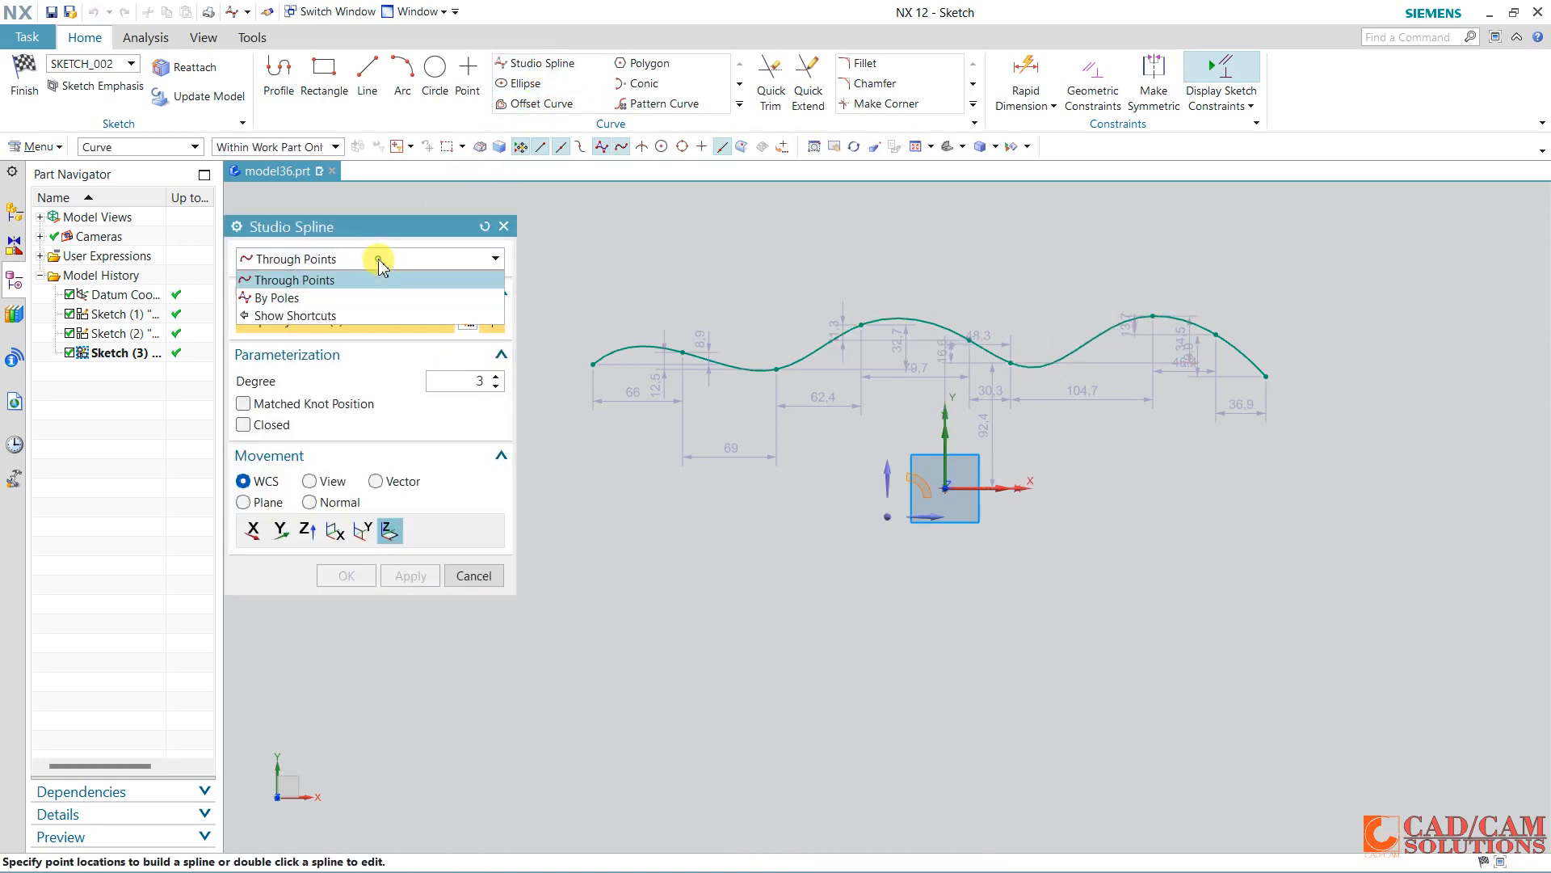
{"action": "left_click", "coordinate": [357, 299]}
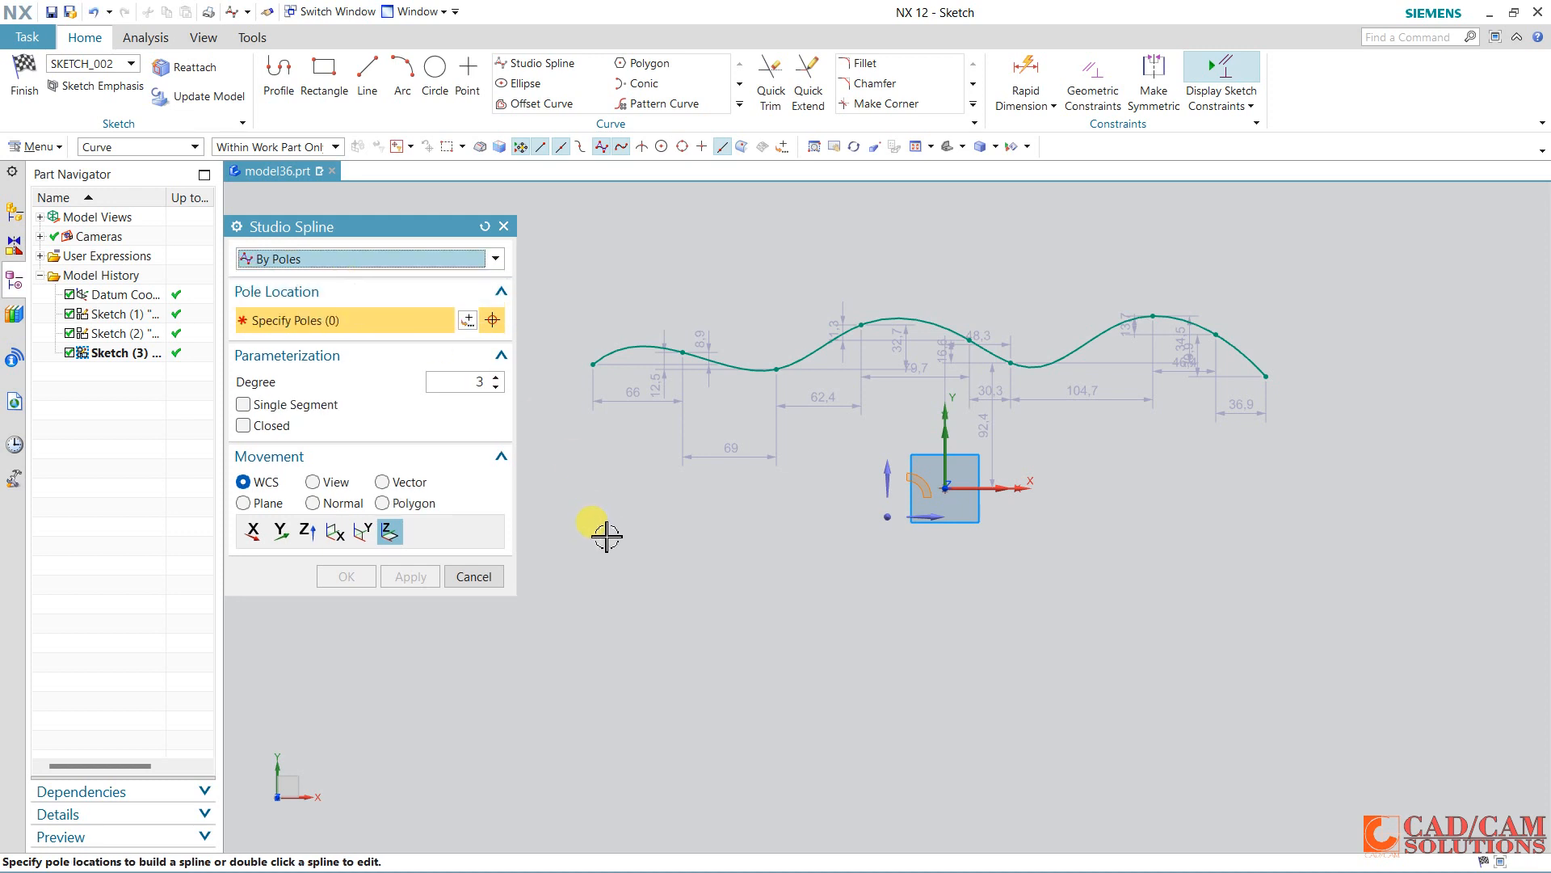
{"action": "left_click", "coordinate": [685, 533]}
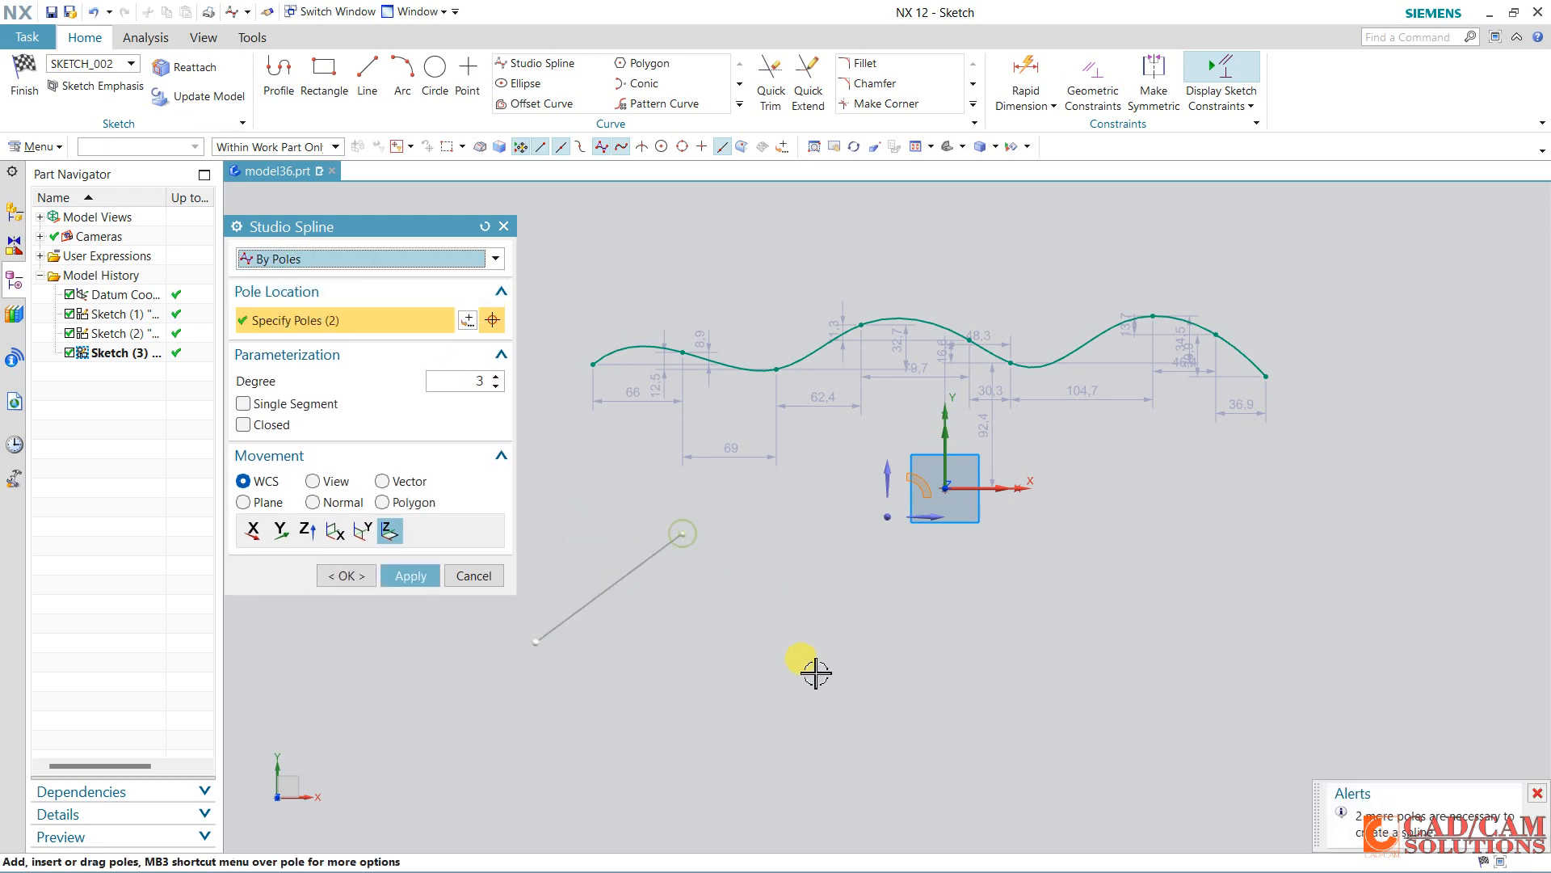
{"action": "left_click", "coordinate": [812, 668]}
{"action": "left_click", "coordinate": [1084, 460]}
{"action": "left_click", "coordinate": [1242, 599]}
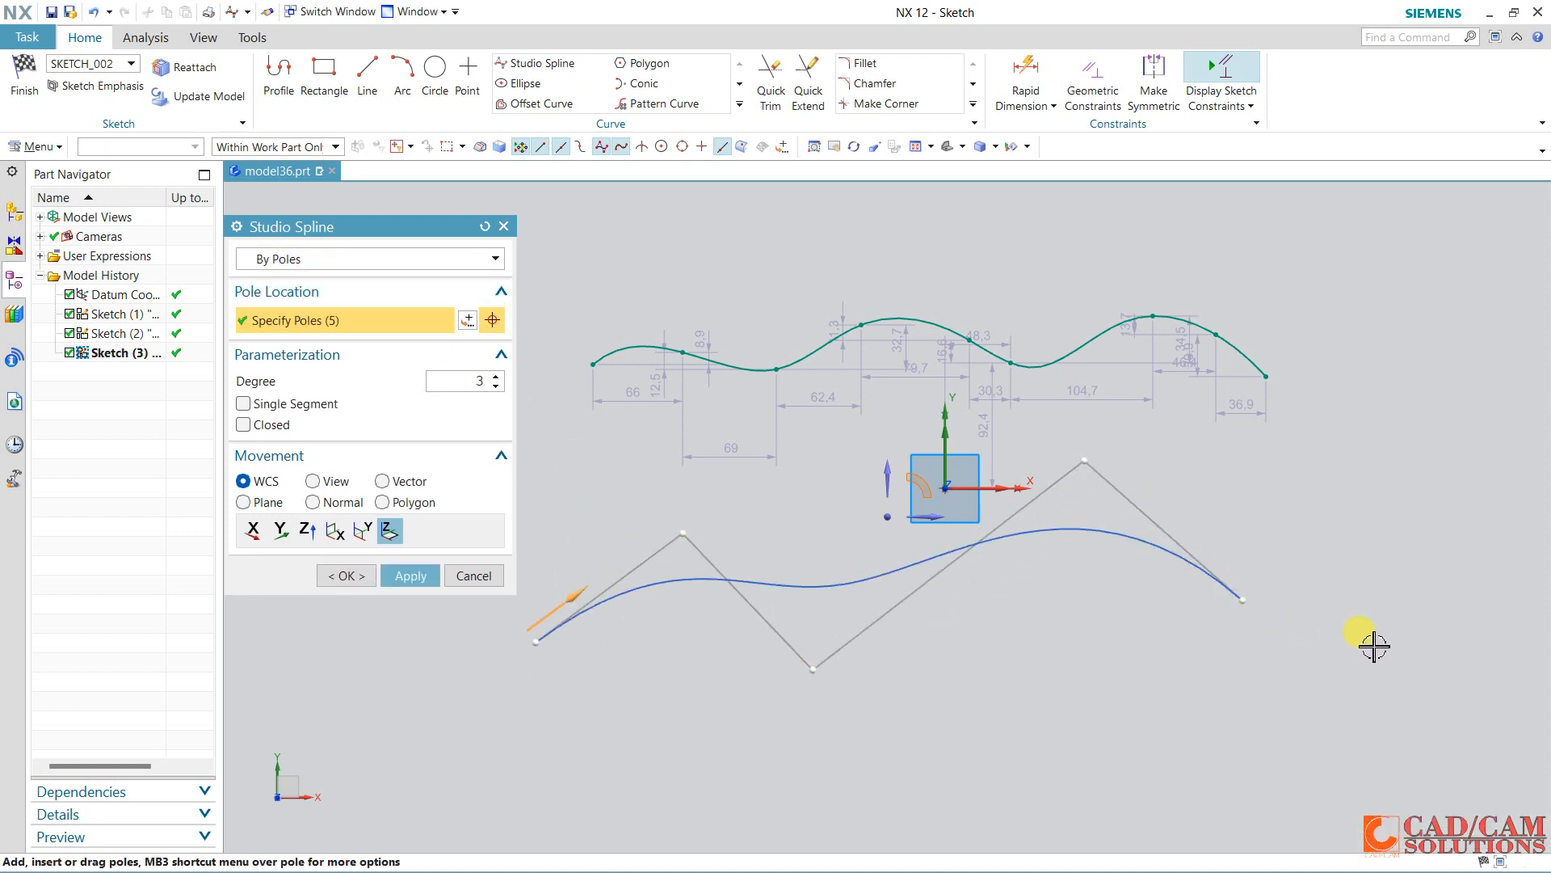
{"action": "left_click", "coordinate": [1372, 642]}
{"action": "left_click", "coordinate": [1453, 535]}
{"action": "left_click", "coordinate": [1502, 450]}
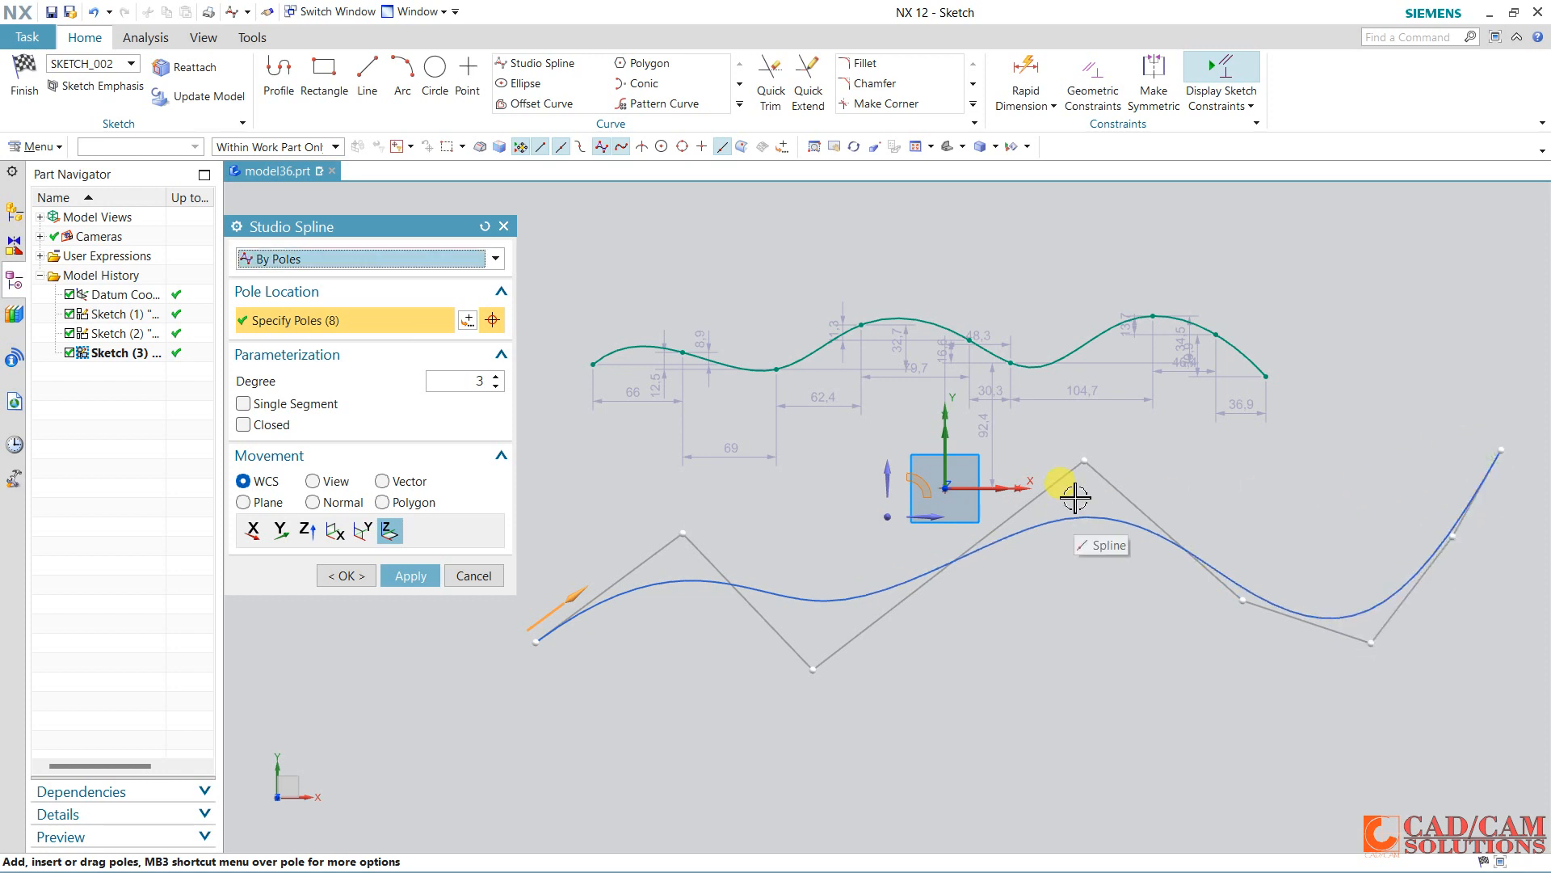
Reshape the pole spline by moving its fourth pole up, fifth down and left, and sixth right, and create it.
{"action": "left_click_drag", "start_coordinate": [1080, 453], "coordinate": [1079, 418]}
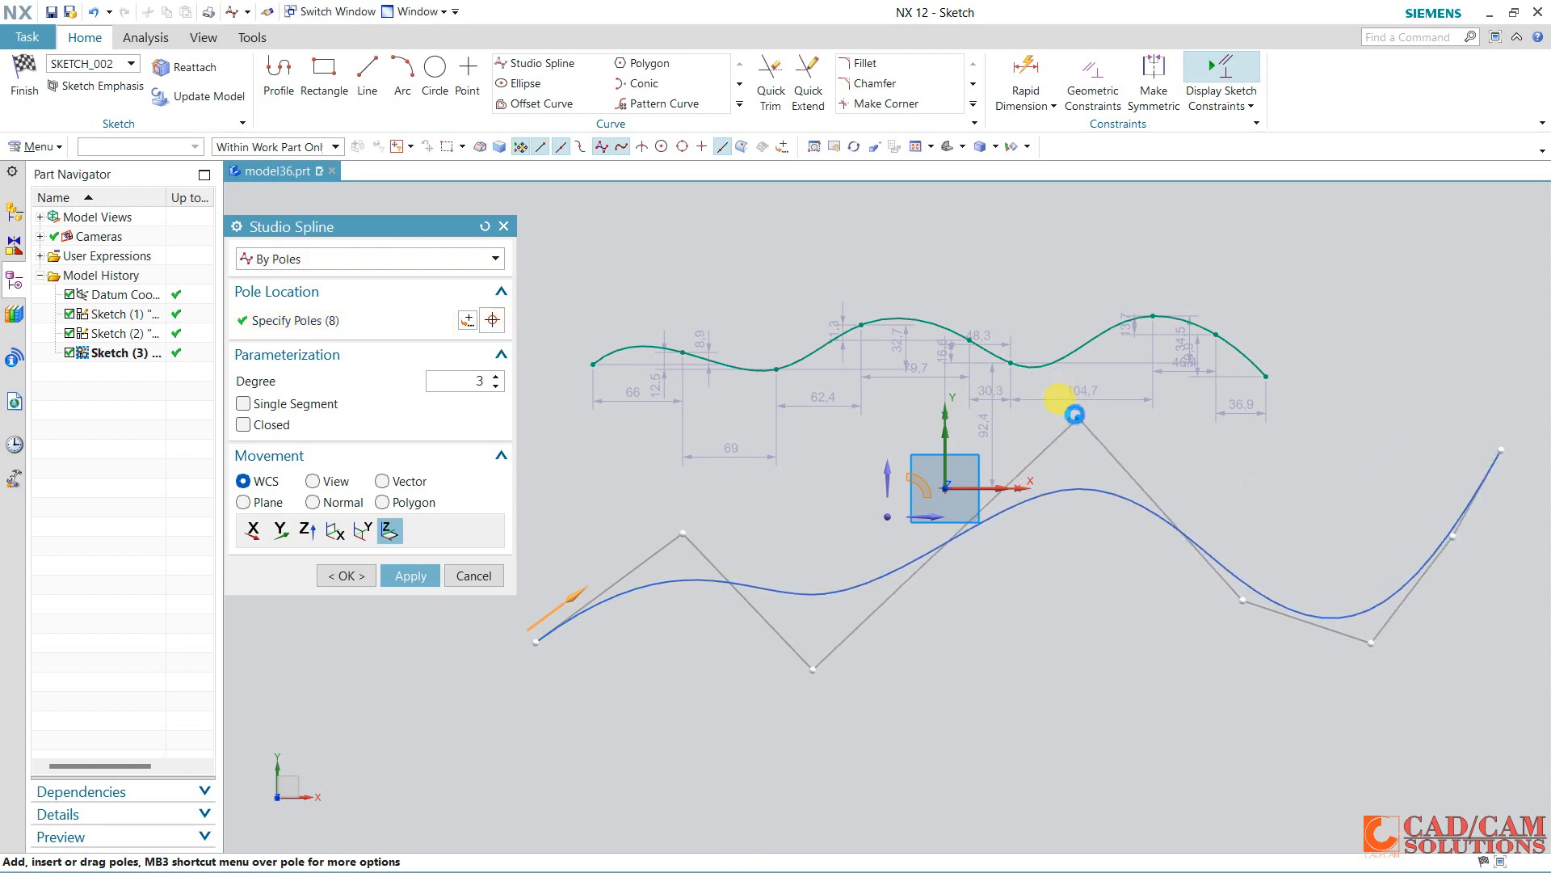
{"action": "left_click_drag", "start_coordinate": [1243, 602], "coordinate": [1142, 659]}
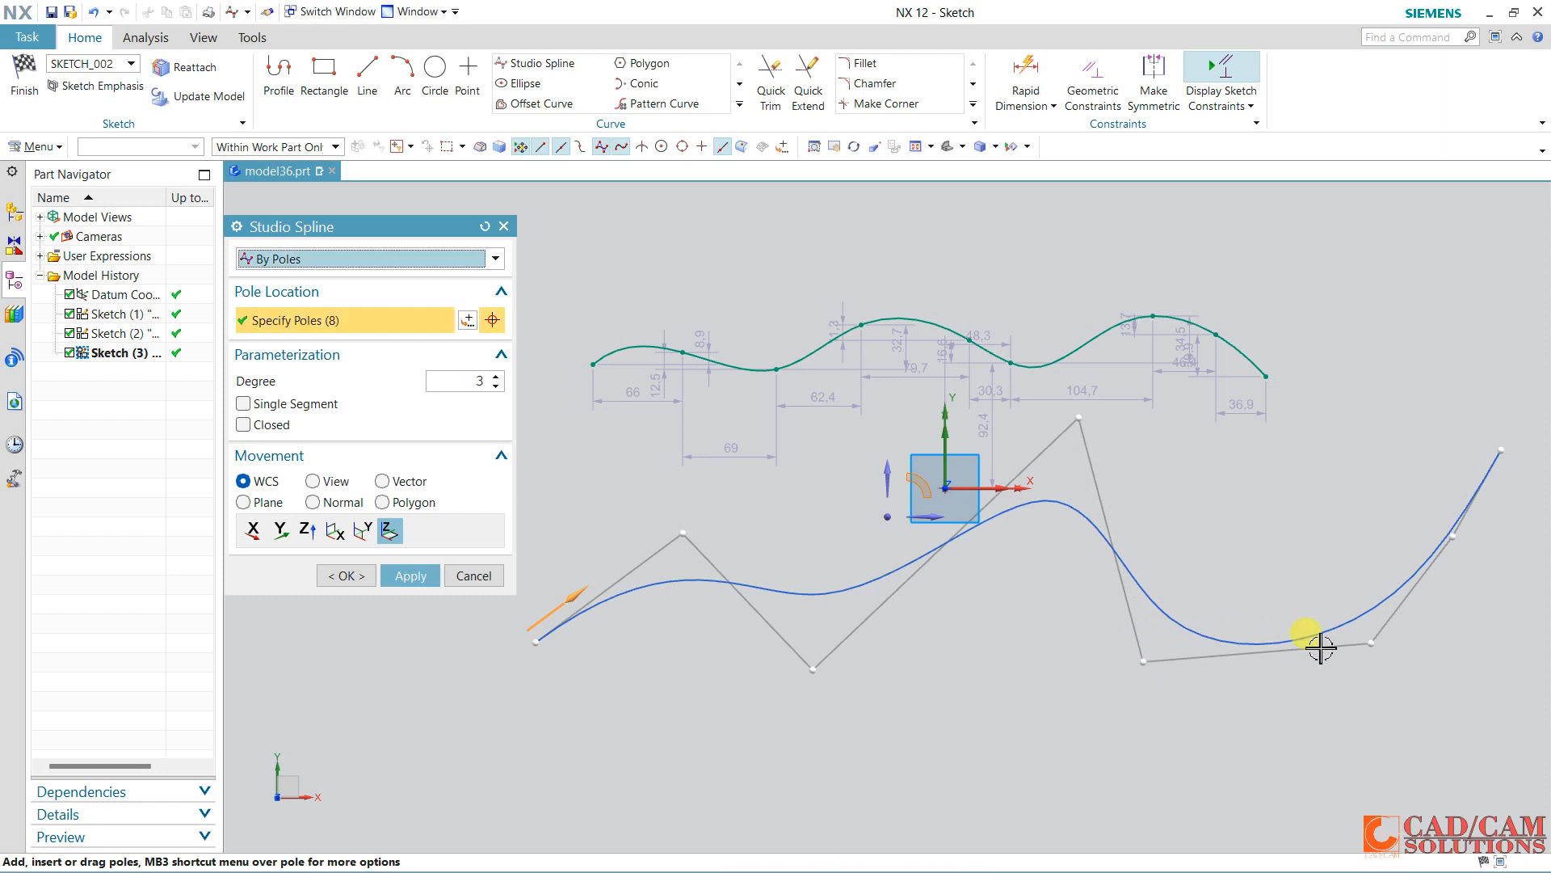
{"action": "left_click_drag", "start_coordinate": [1373, 643], "coordinate": [1430, 661]}
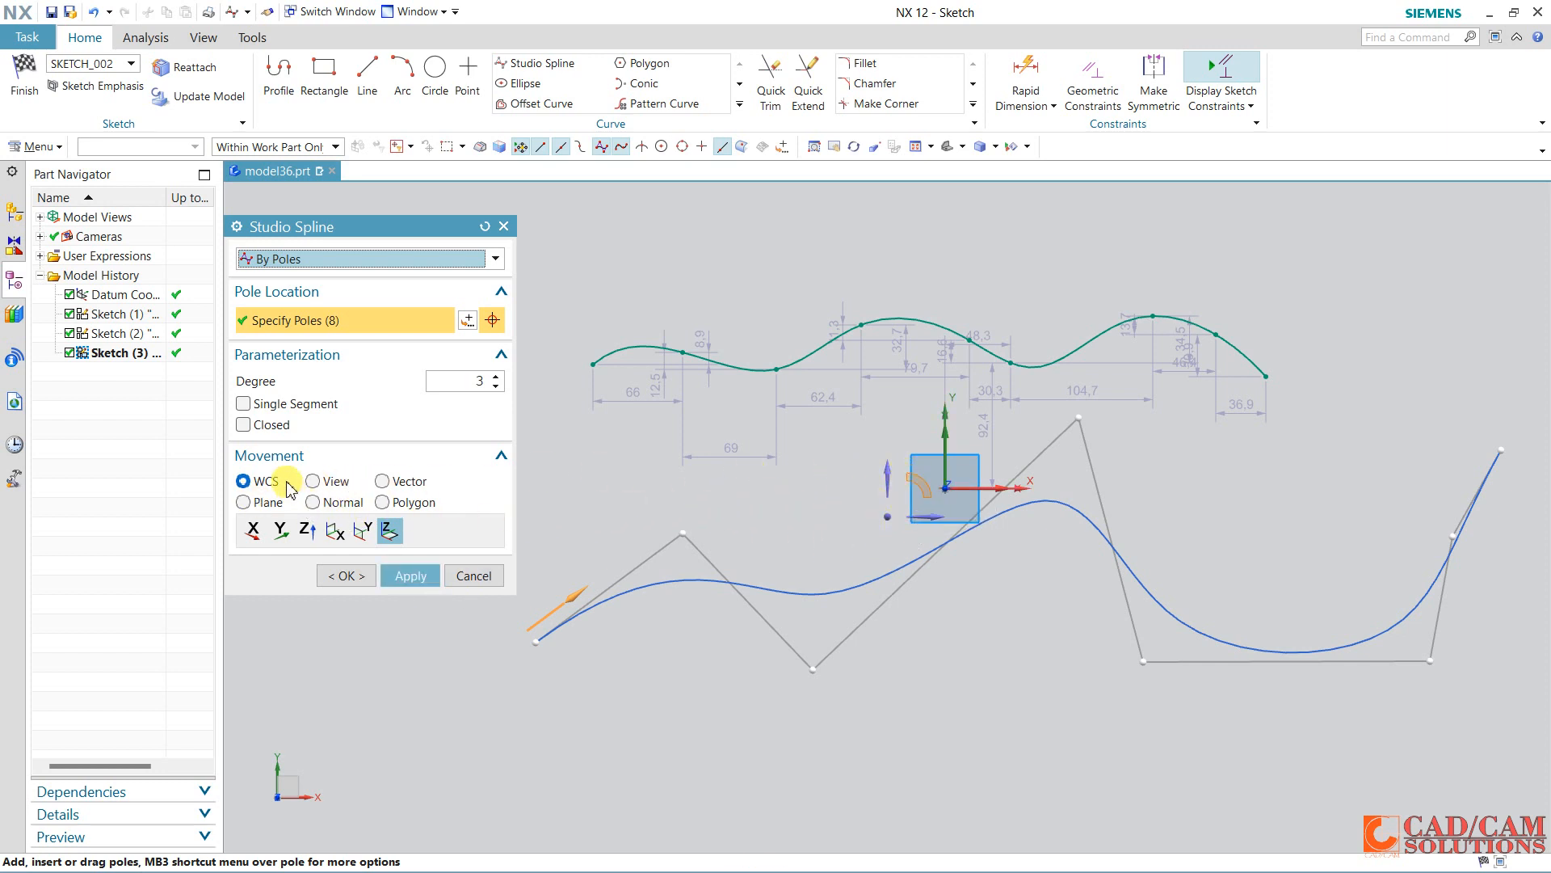
{"action": "left_click", "coordinate": [340, 576]}
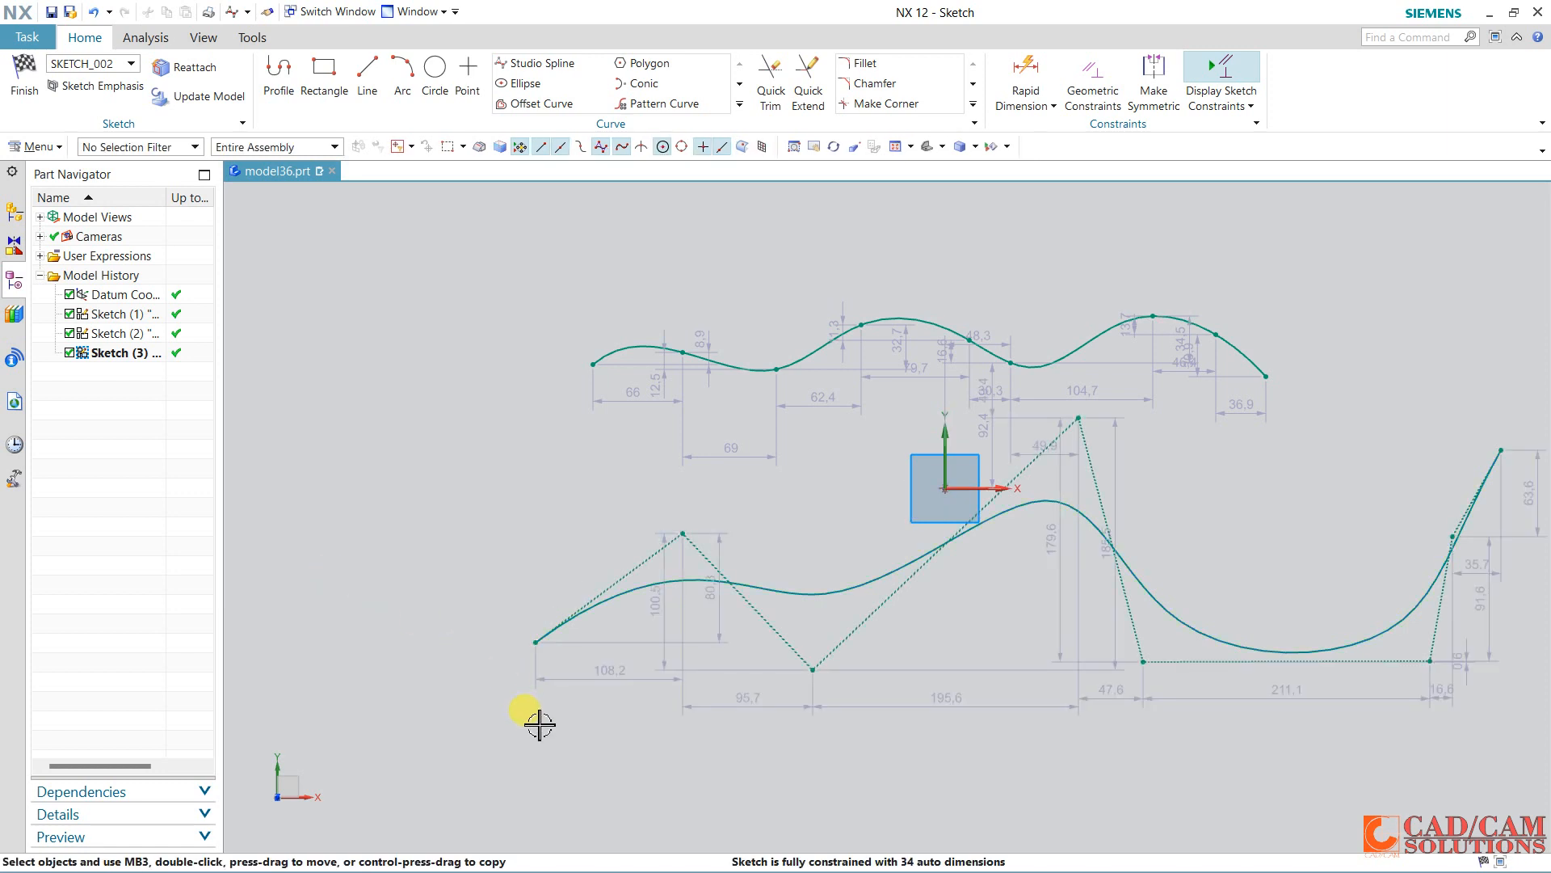
Delete the pole spline and the through-points spline from the sketch.
{"action": "left_click", "coordinate": [636, 586]}
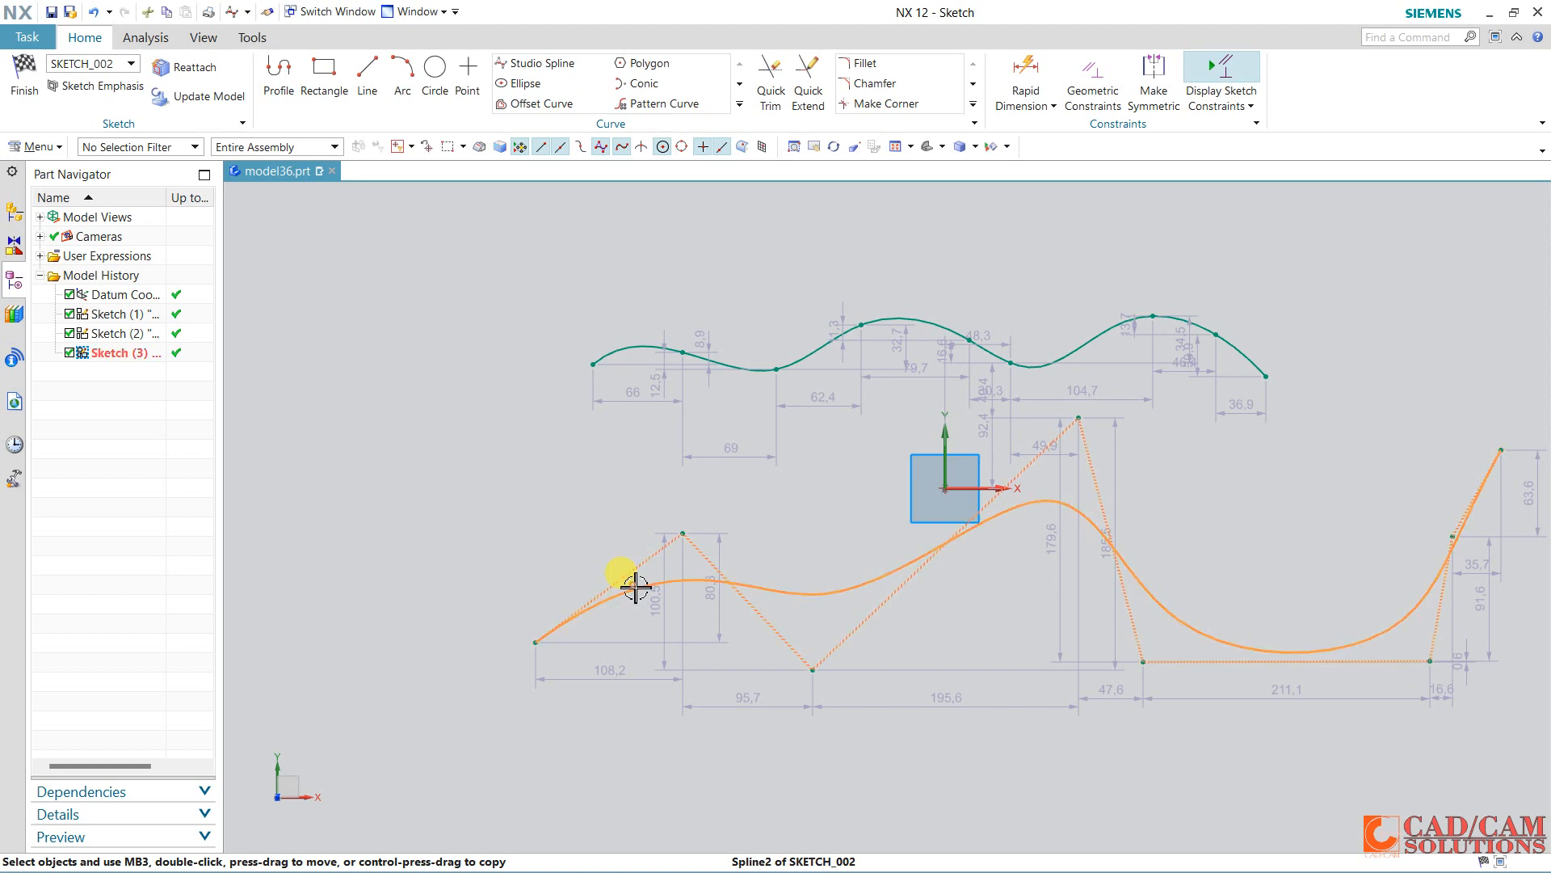
{"action": "key", "text": "Escape"}
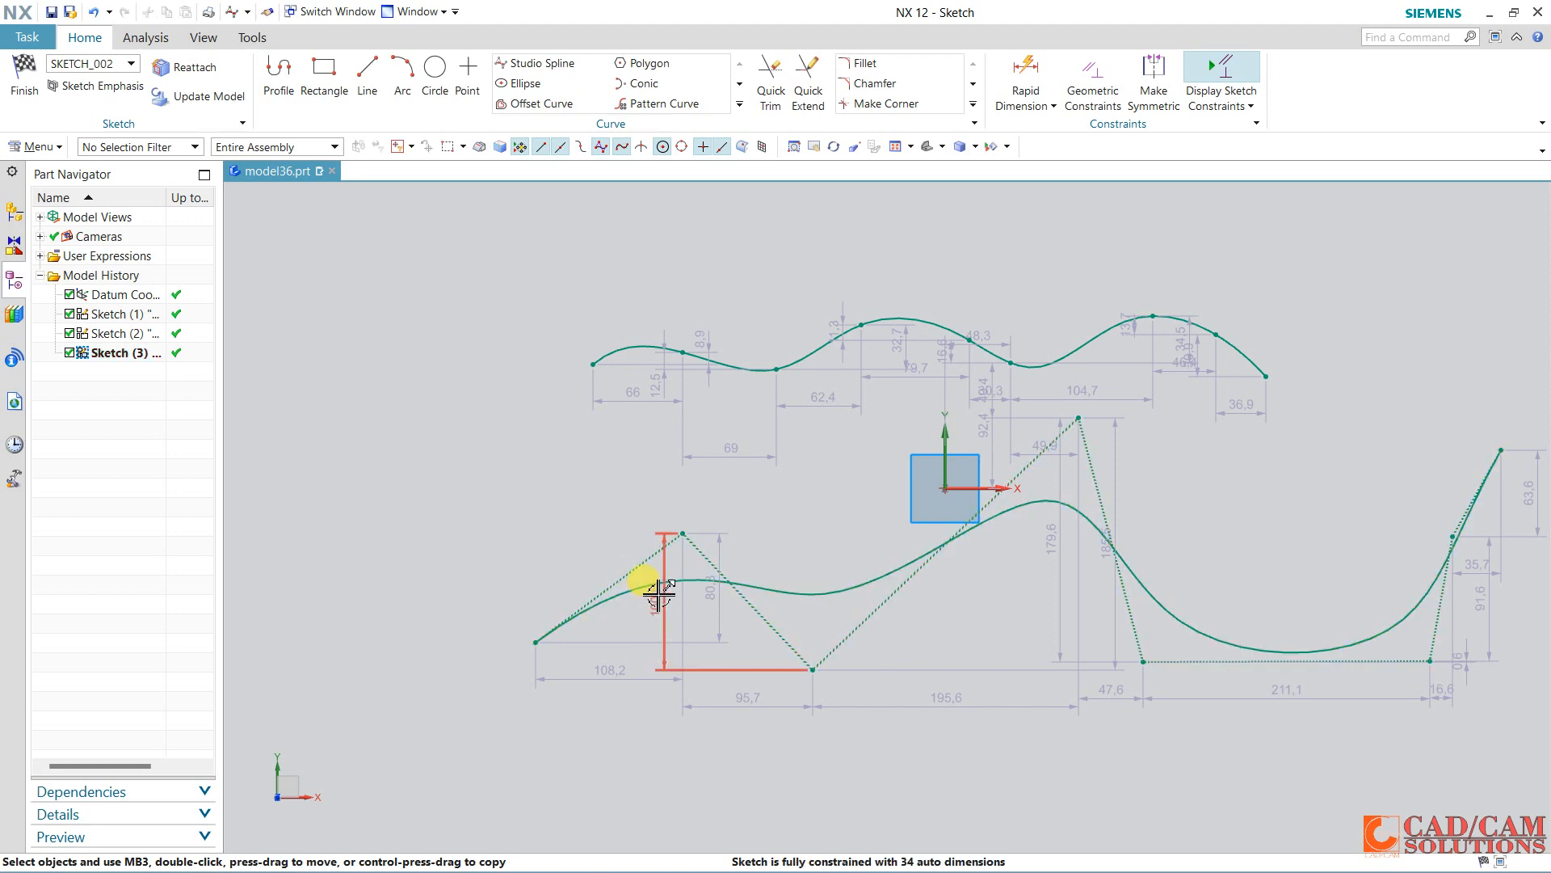
{"action": "right_click", "coordinate": [644, 587]}
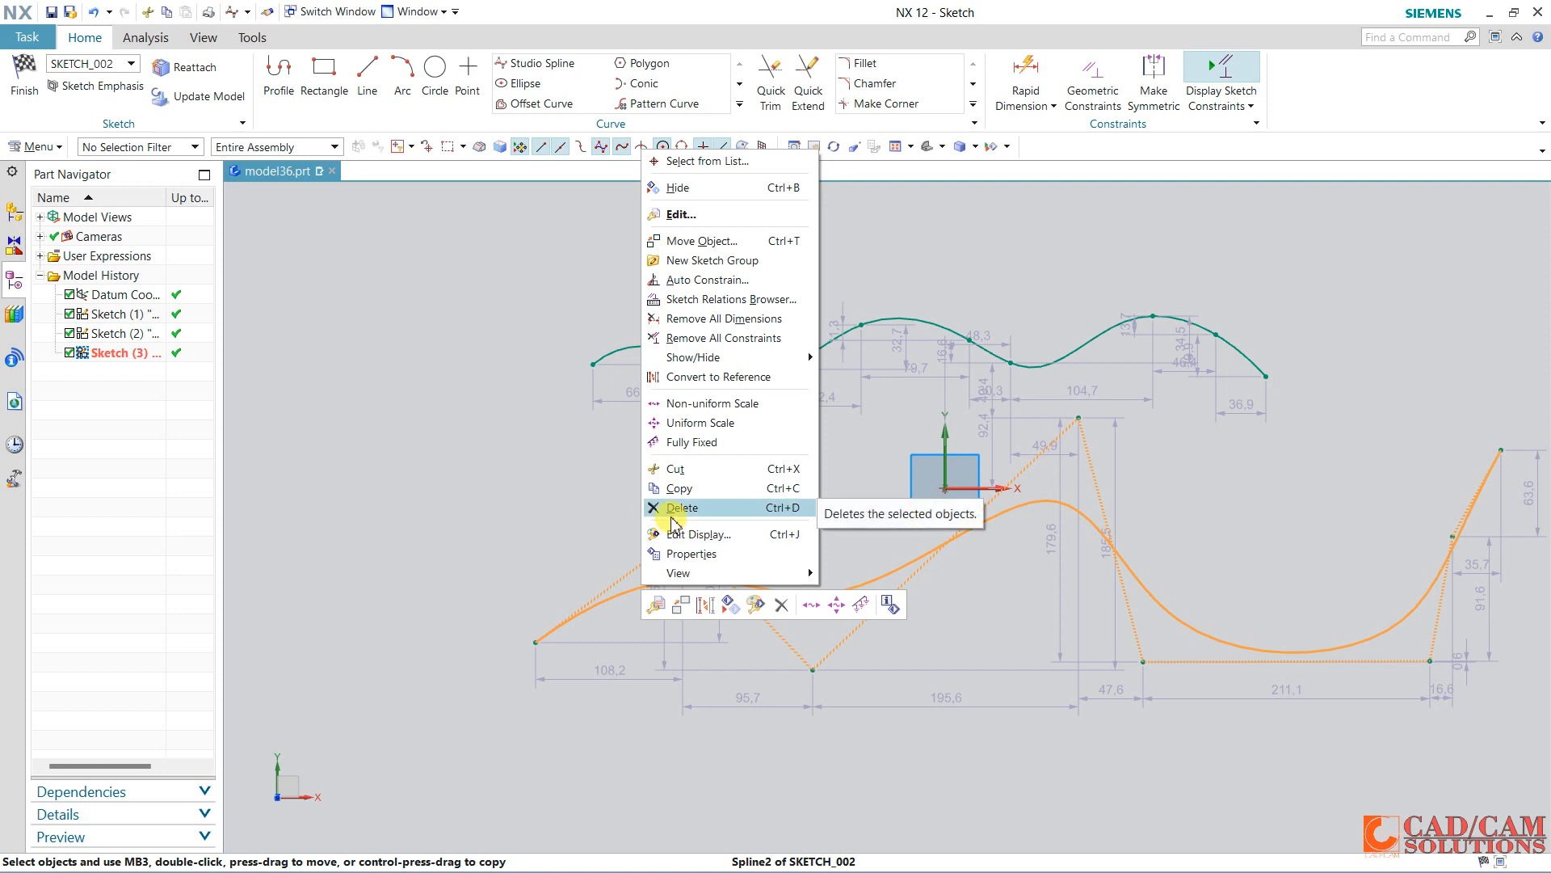
{"action": "left_click", "coordinate": [671, 518]}
{"action": "left_click", "coordinate": [649, 350]}
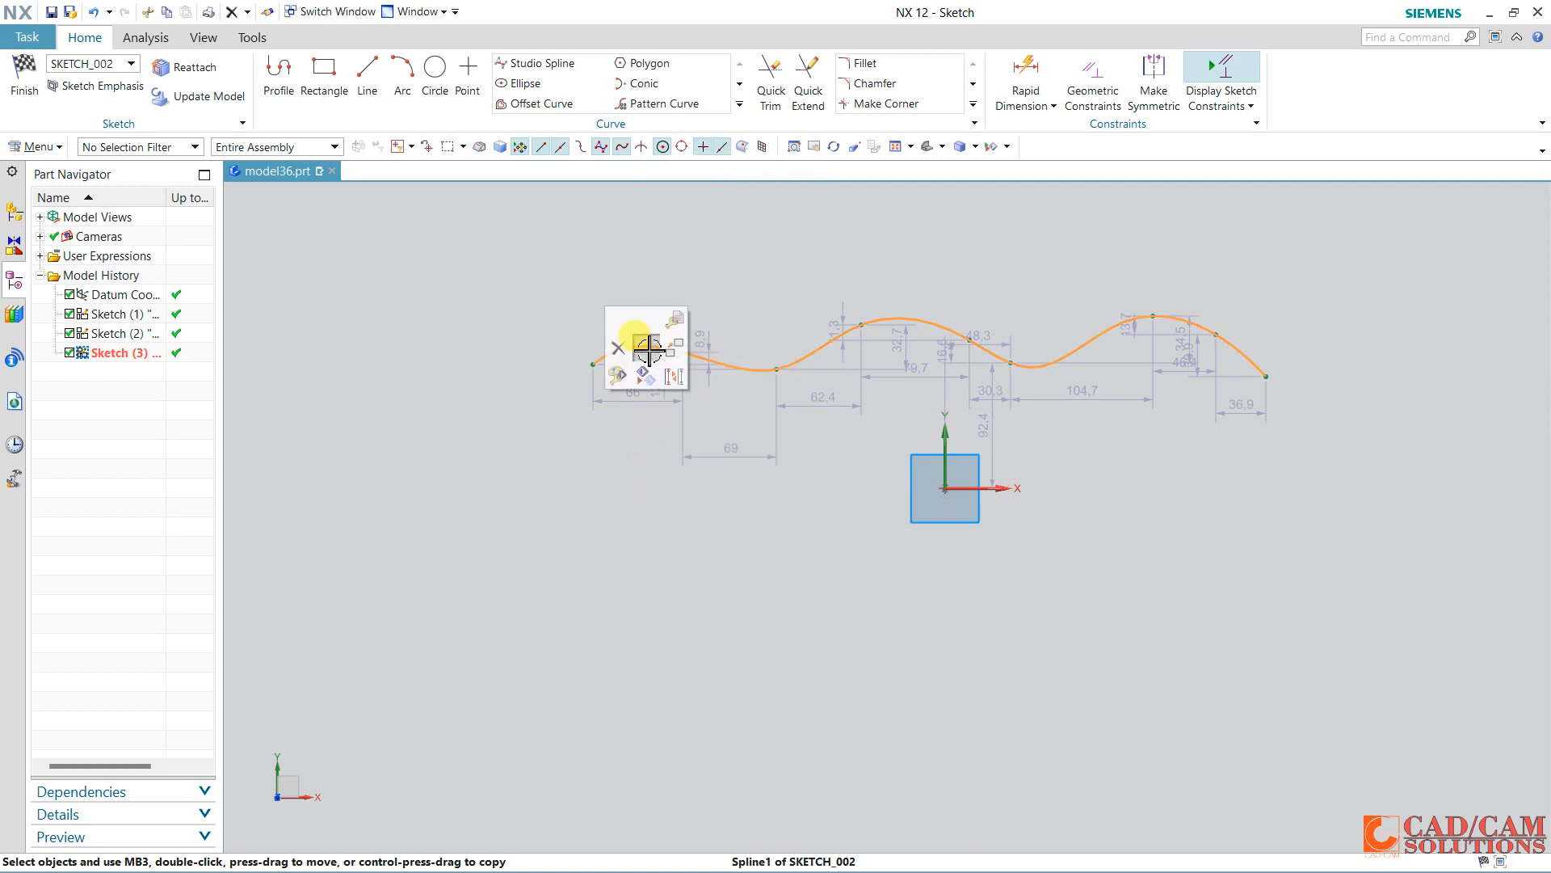
{"action": "key", "text": "Delete"}
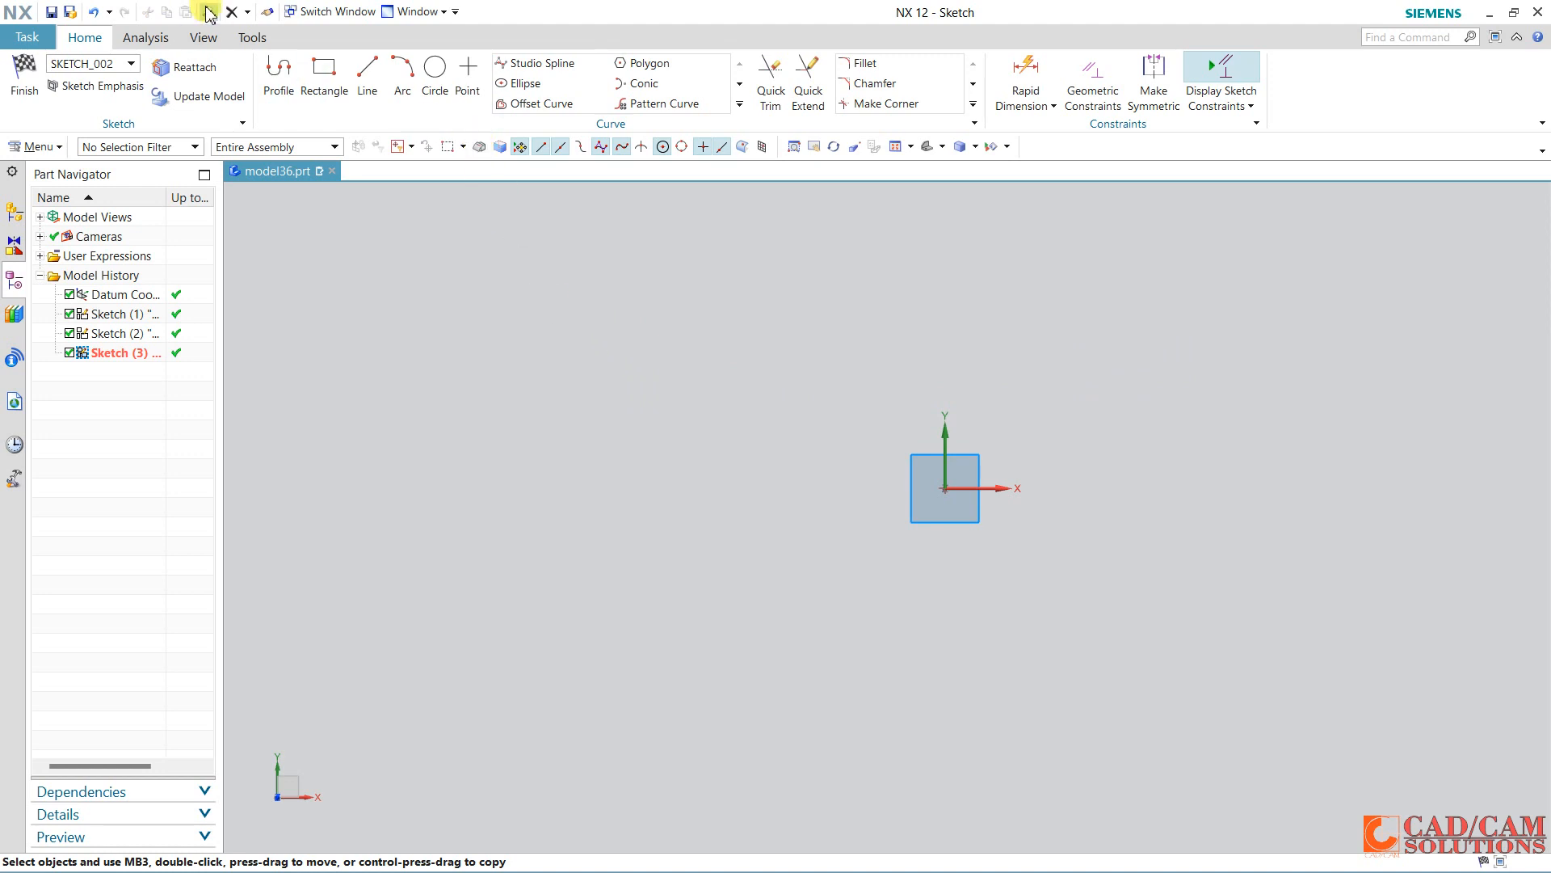
Undo the deletion of the through-points spline and delete it again.
{"action": "left_click", "coordinate": [94, 11]}
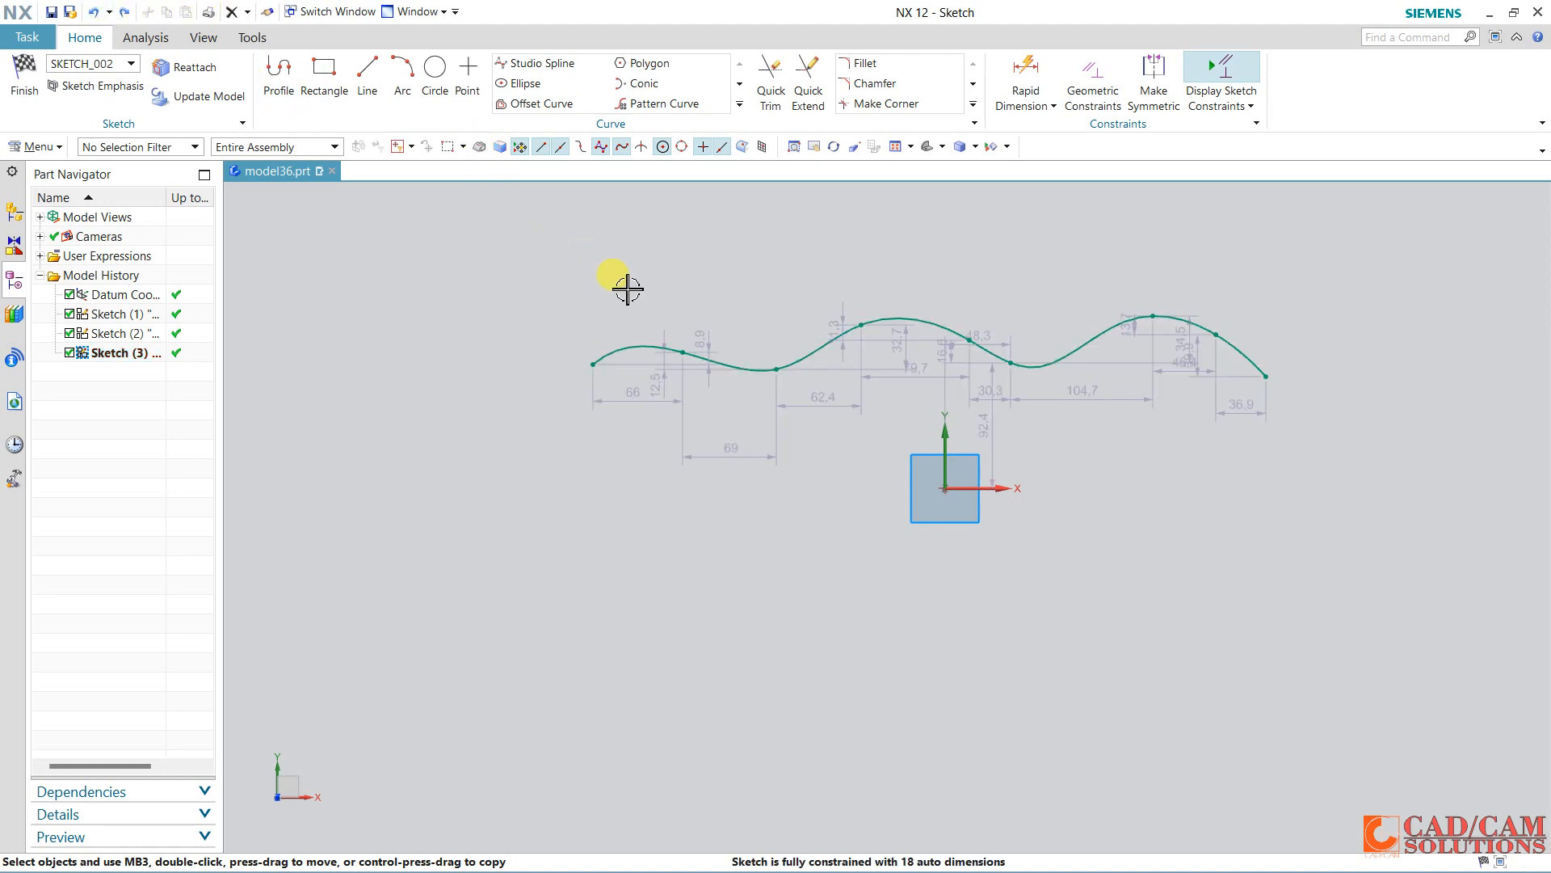
{"action": "left_click", "coordinate": [637, 345]}
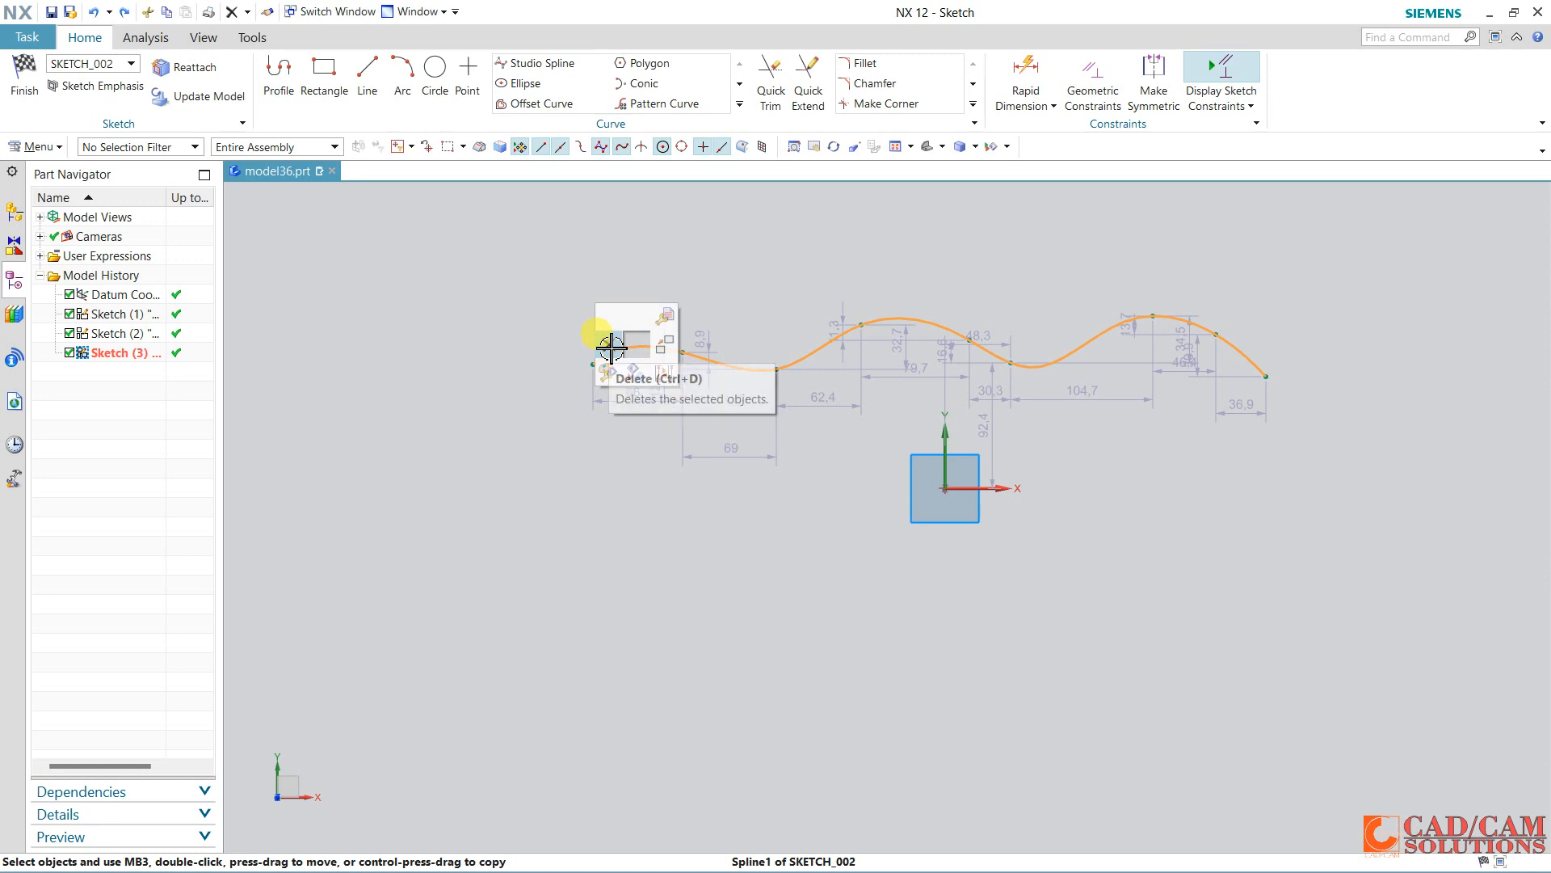
{"action": "left_click", "coordinate": [623, 345]}
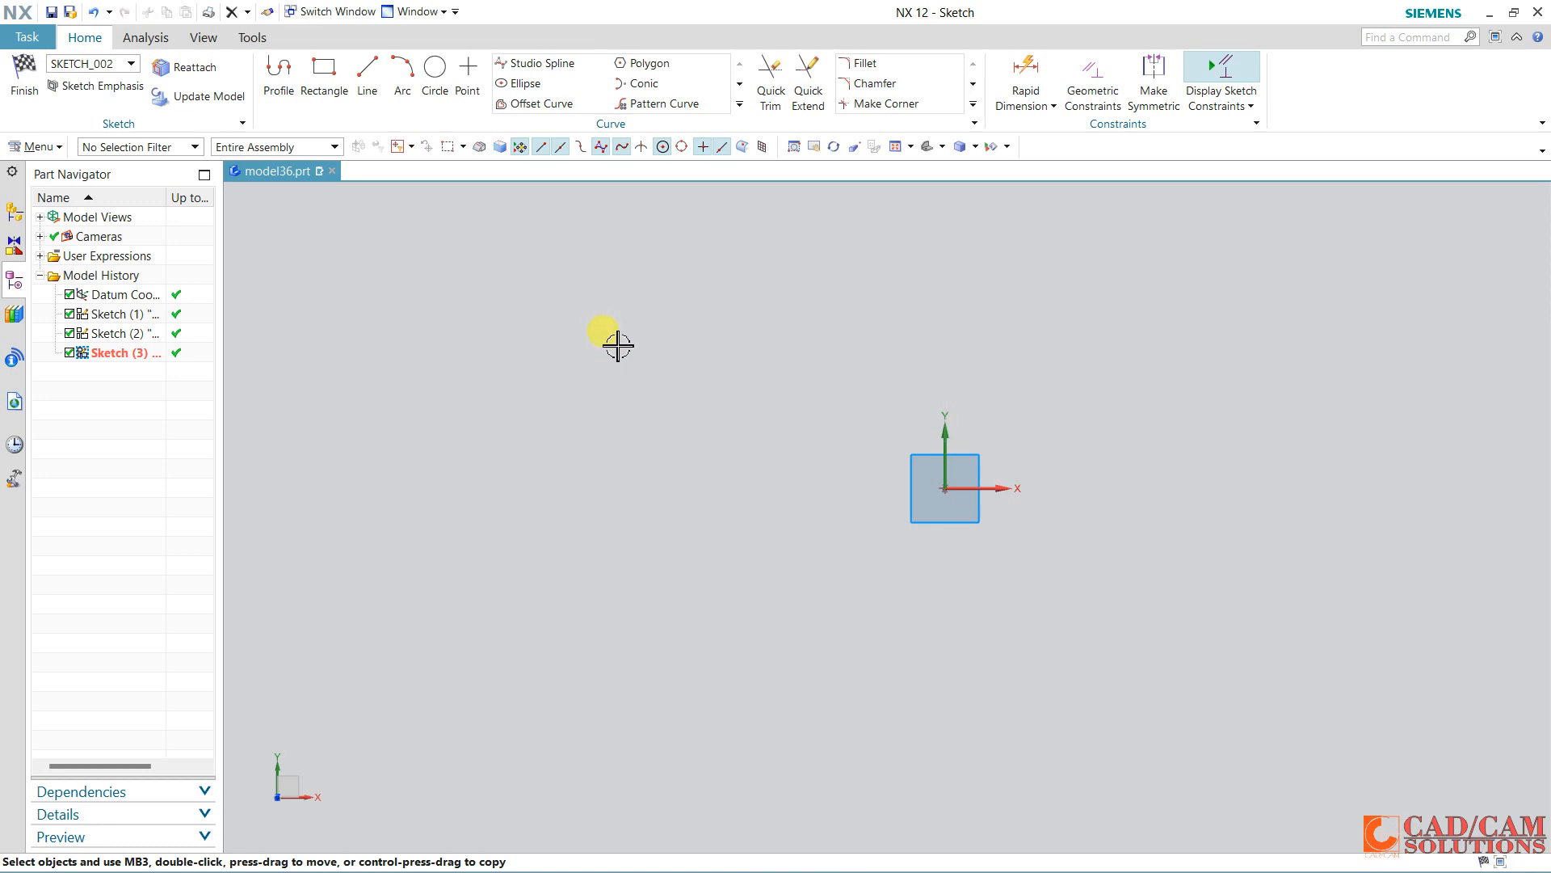
Draw a three-point circle, about 111 mm in diameter, to the left of the origin.
{"action": "left_click", "coordinate": [436, 89]}
{"action": "left_click", "coordinate": [677, 403]}
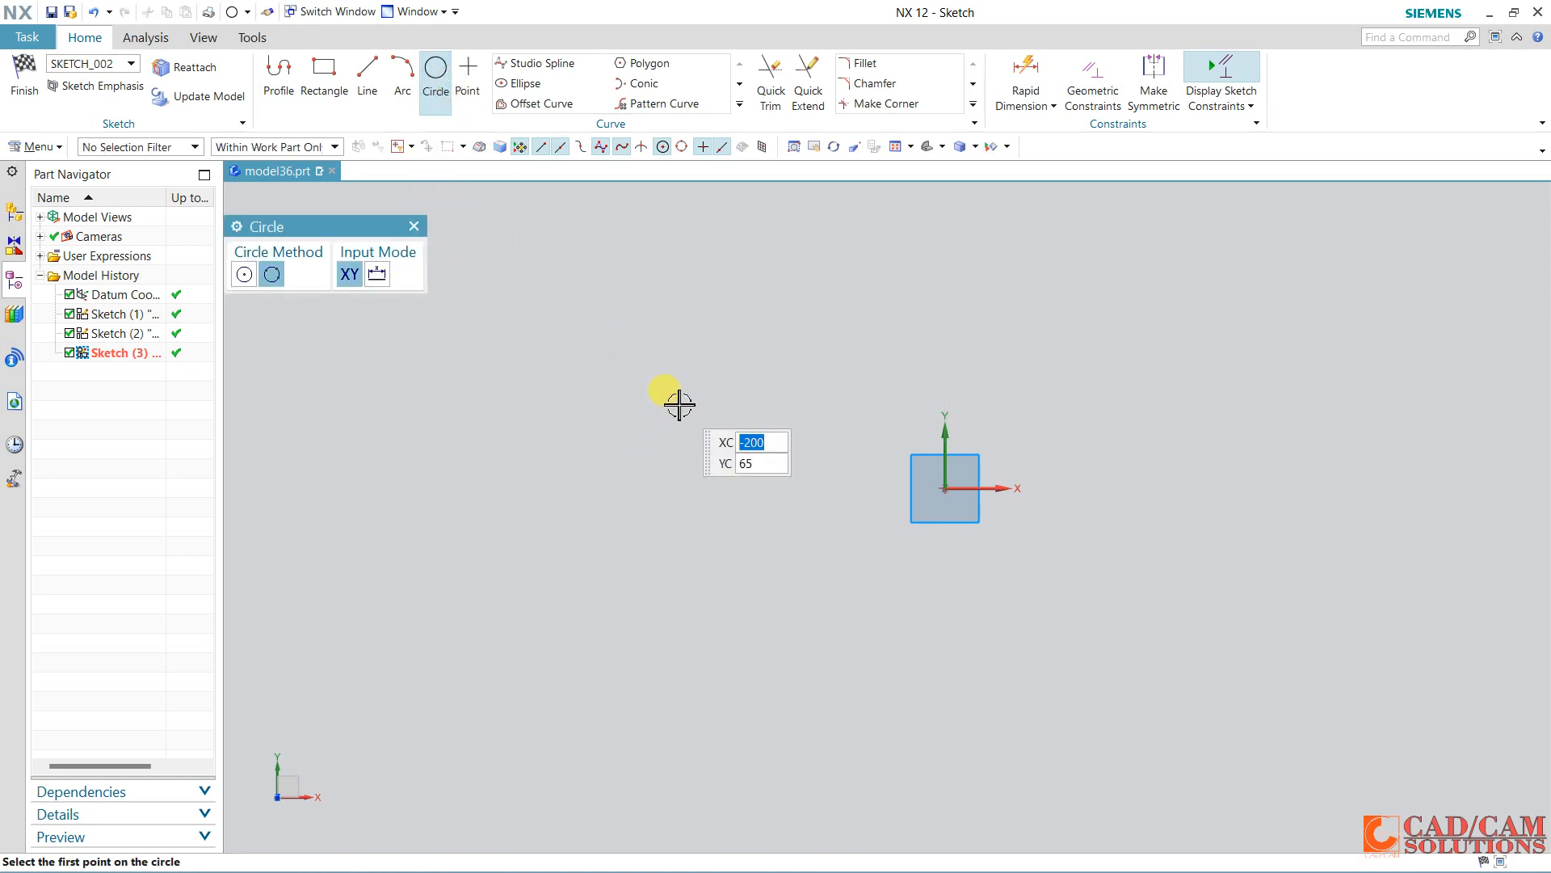
{"action": "left_click", "coordinate": [727, 518]}
{"action": "left_click", "coordinate": [798, 391]}
{"action": "right_click", "coordinate": [864, 389]}
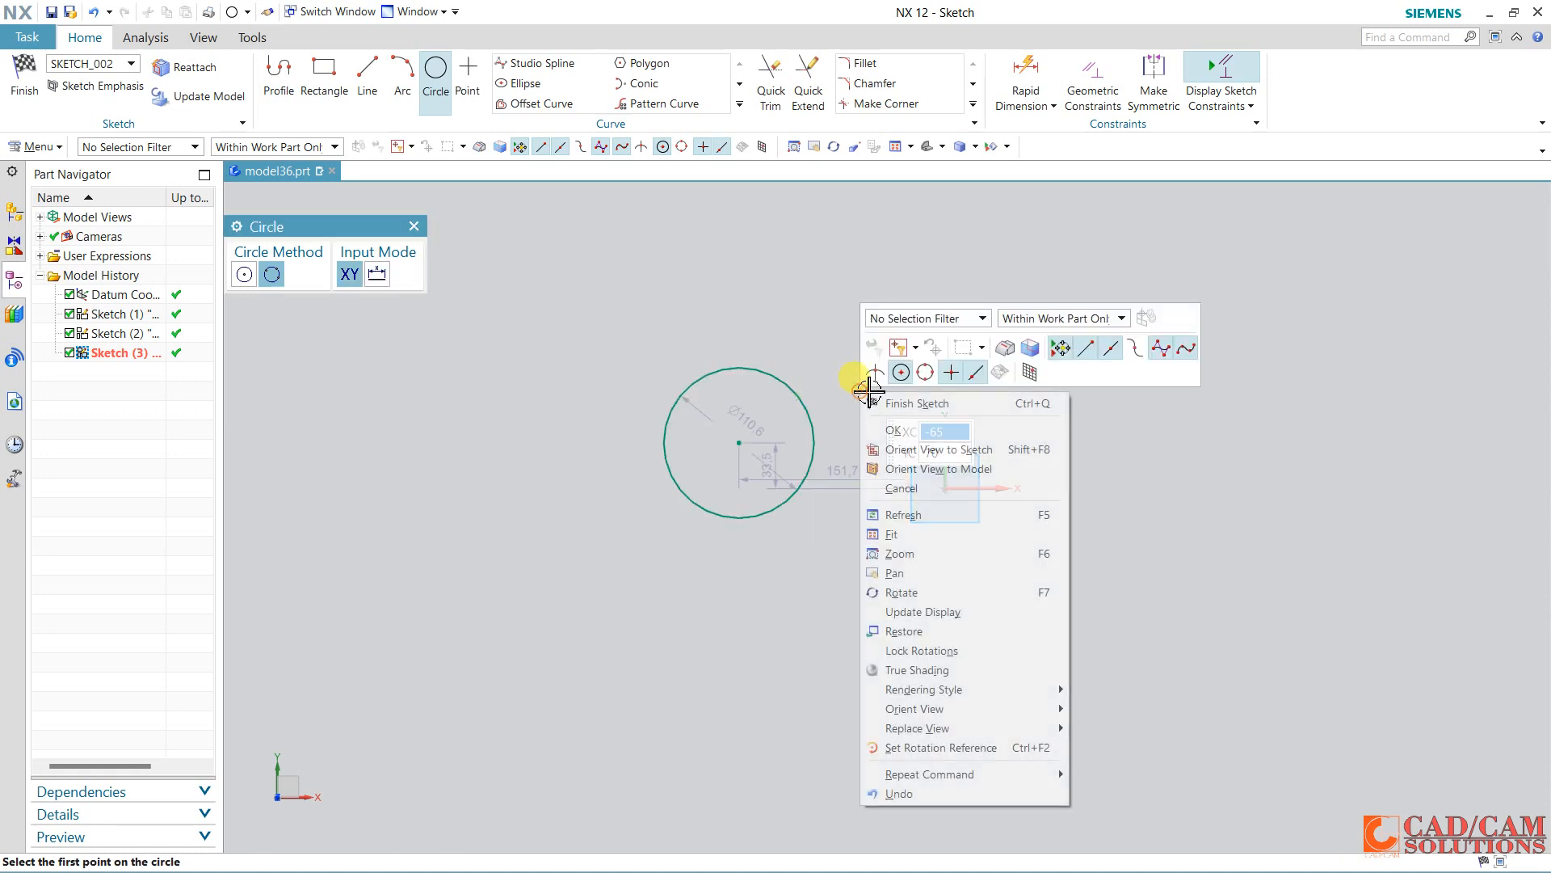
{"action": "key", "text": "Escape"}
{"action": "key", "text": "Escape"}
Delete the circle left of the origin.
{"action": "scroll", "coordinate": [846, 360], "scroll_direction": "down", "scroll_amount": 1}
{"action": "left_click", "coordinate": [787, 369]}
{"action": "left_click", "coordinate": [649, 369]}
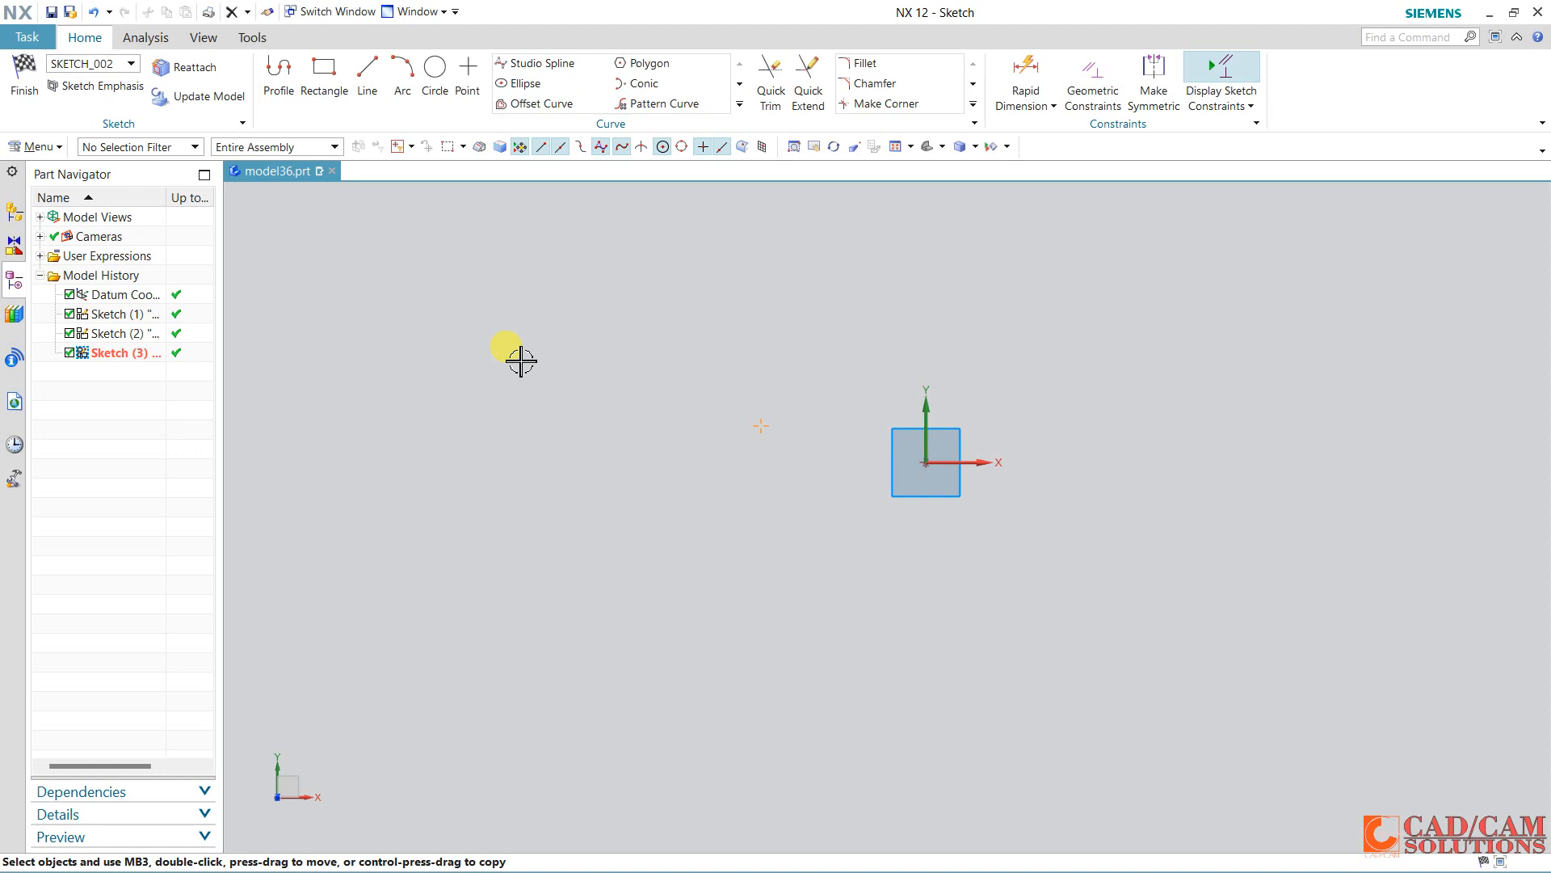
Draw a six-sided polygon centred on the origin with 360 mm side length and 176° rotation, and undo it.
{"action": "left_click", "coordinate": [647, 63]}
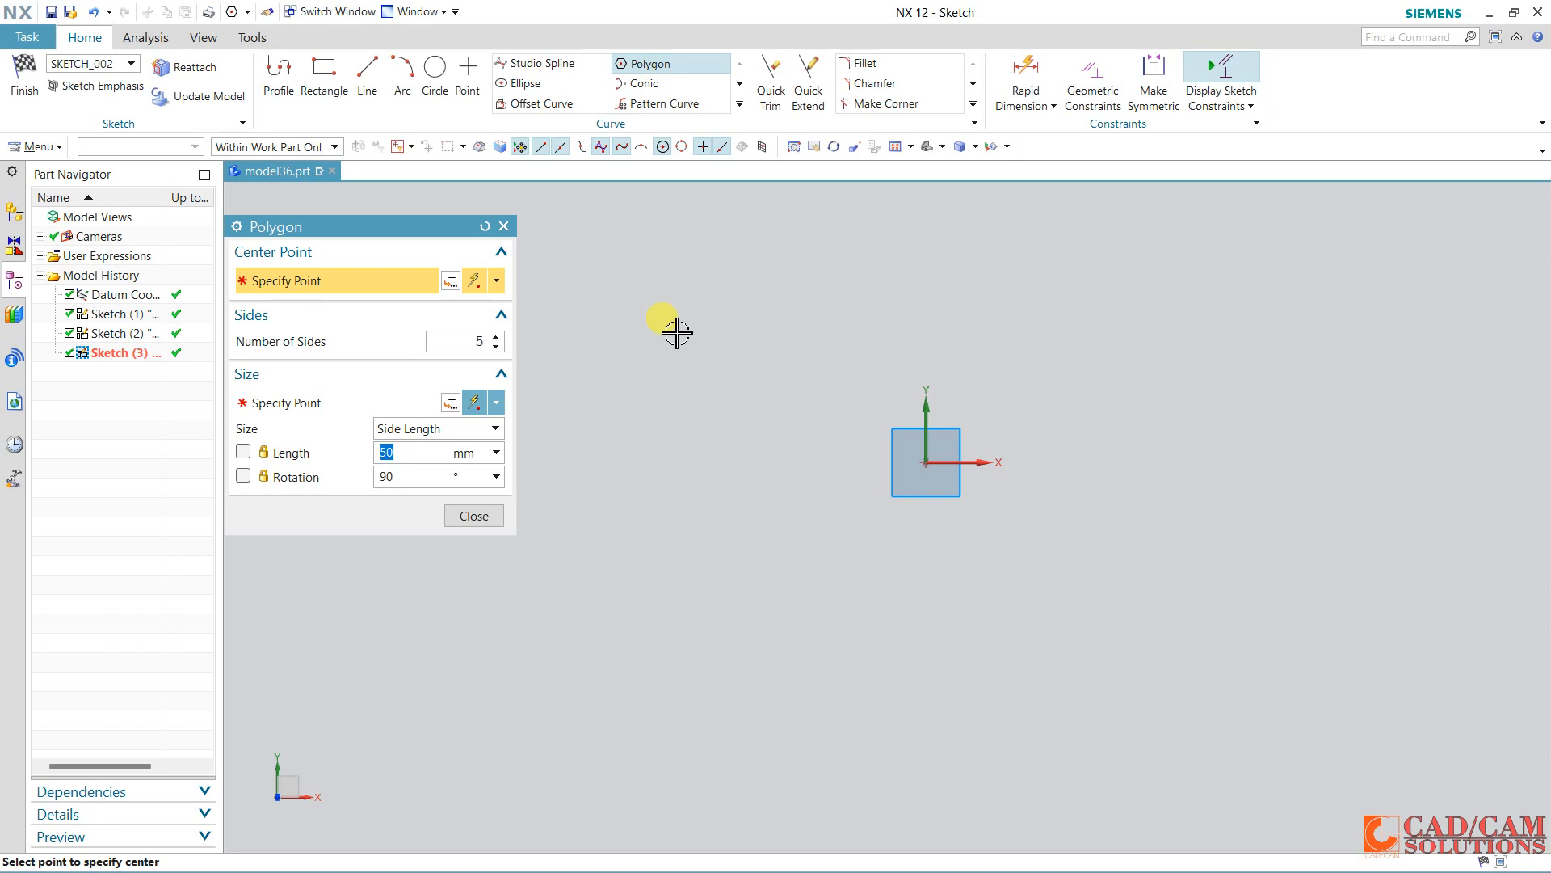
{"action": "left_click", "coordinate": [935, 460]}
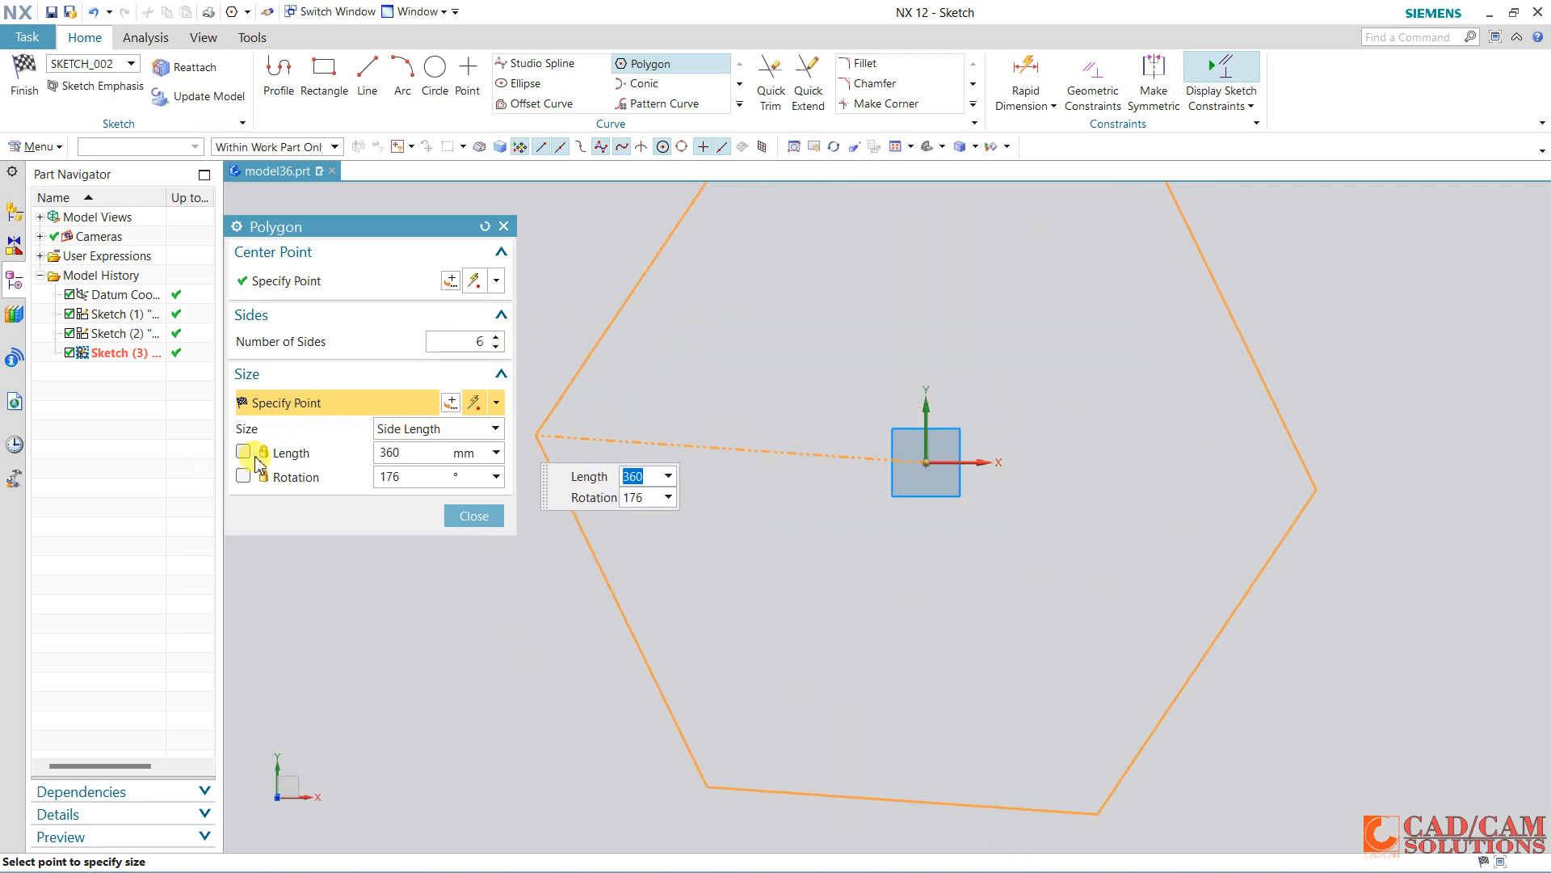
{"action": "left_click", "coordinate": [244, 477]}
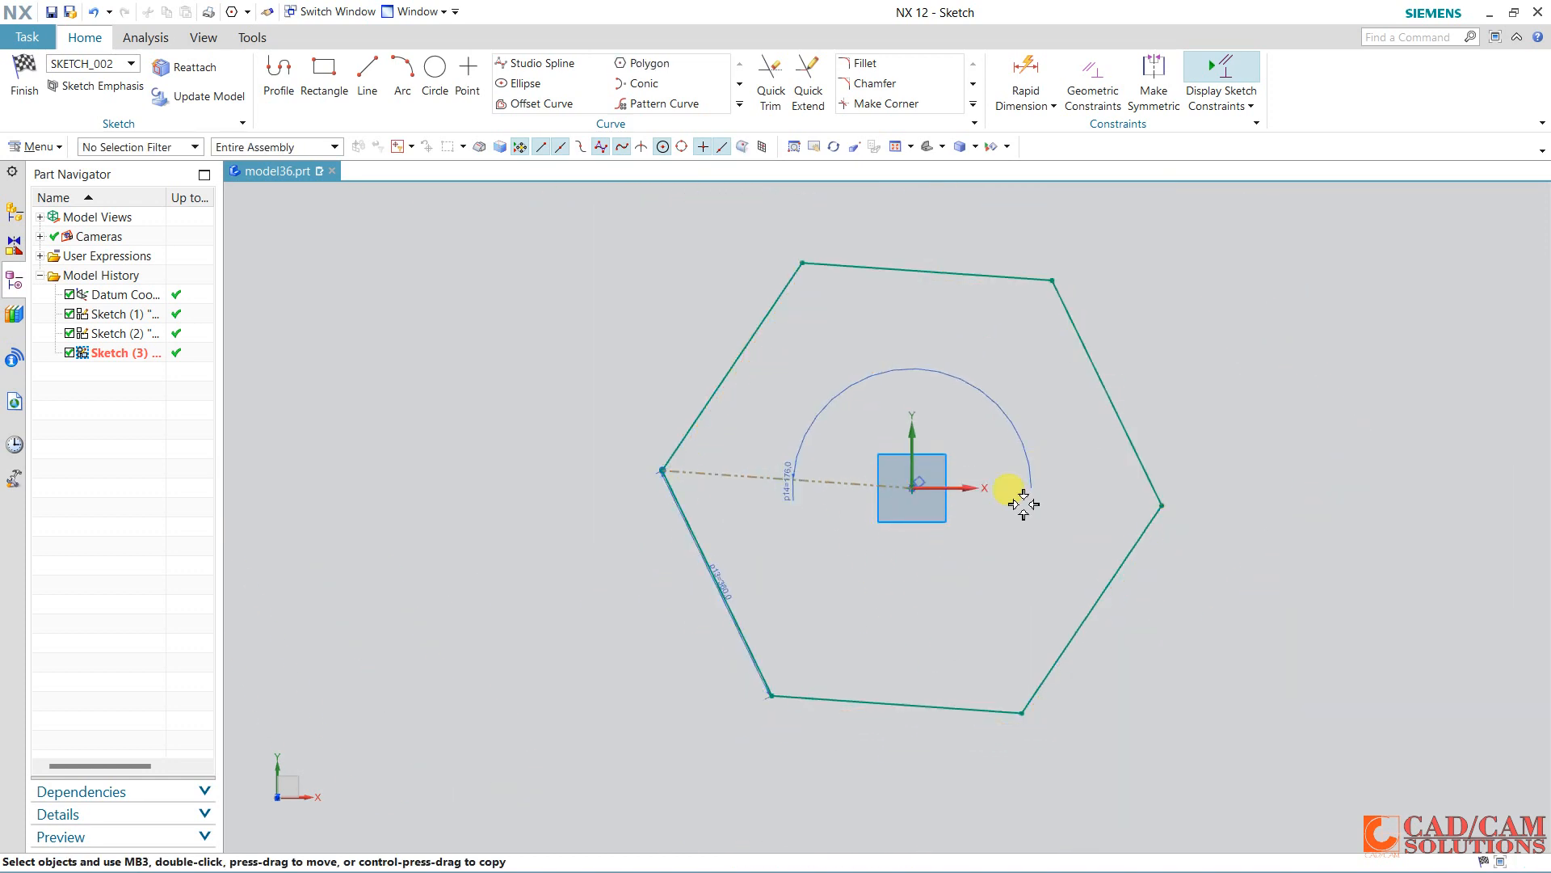
{"action": "key", "text": "Escape"}
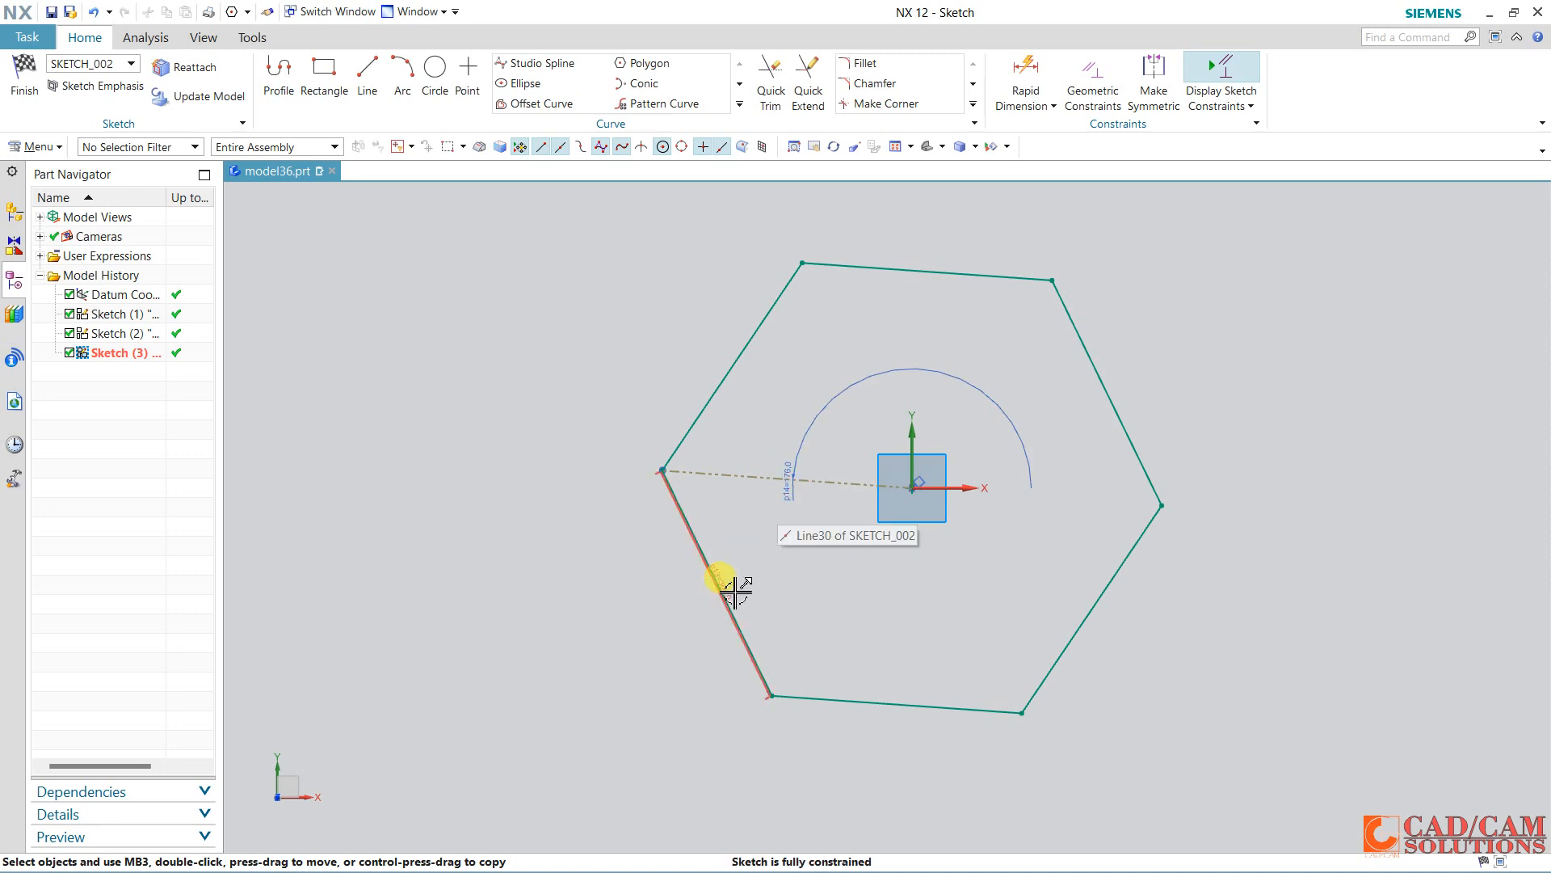
{"action": "left_click", "coordinate": [95, 12]}
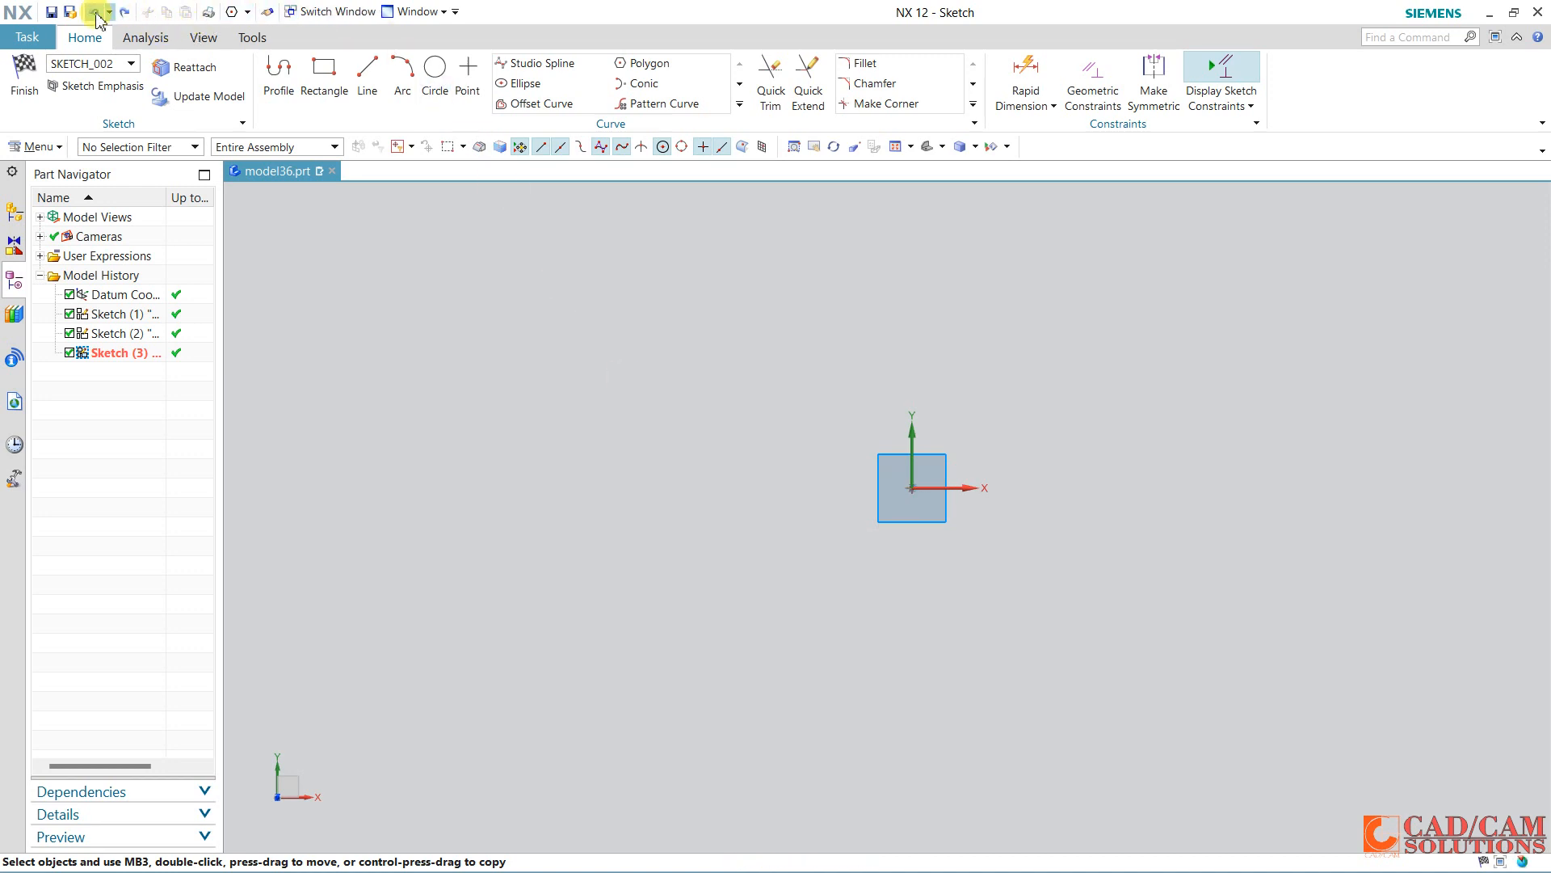
Draw a six-sided polygon centred on the origin with 150 mm side length and about 1° rotation.
{"action": "left_click", "coordinate": [647, 64]}
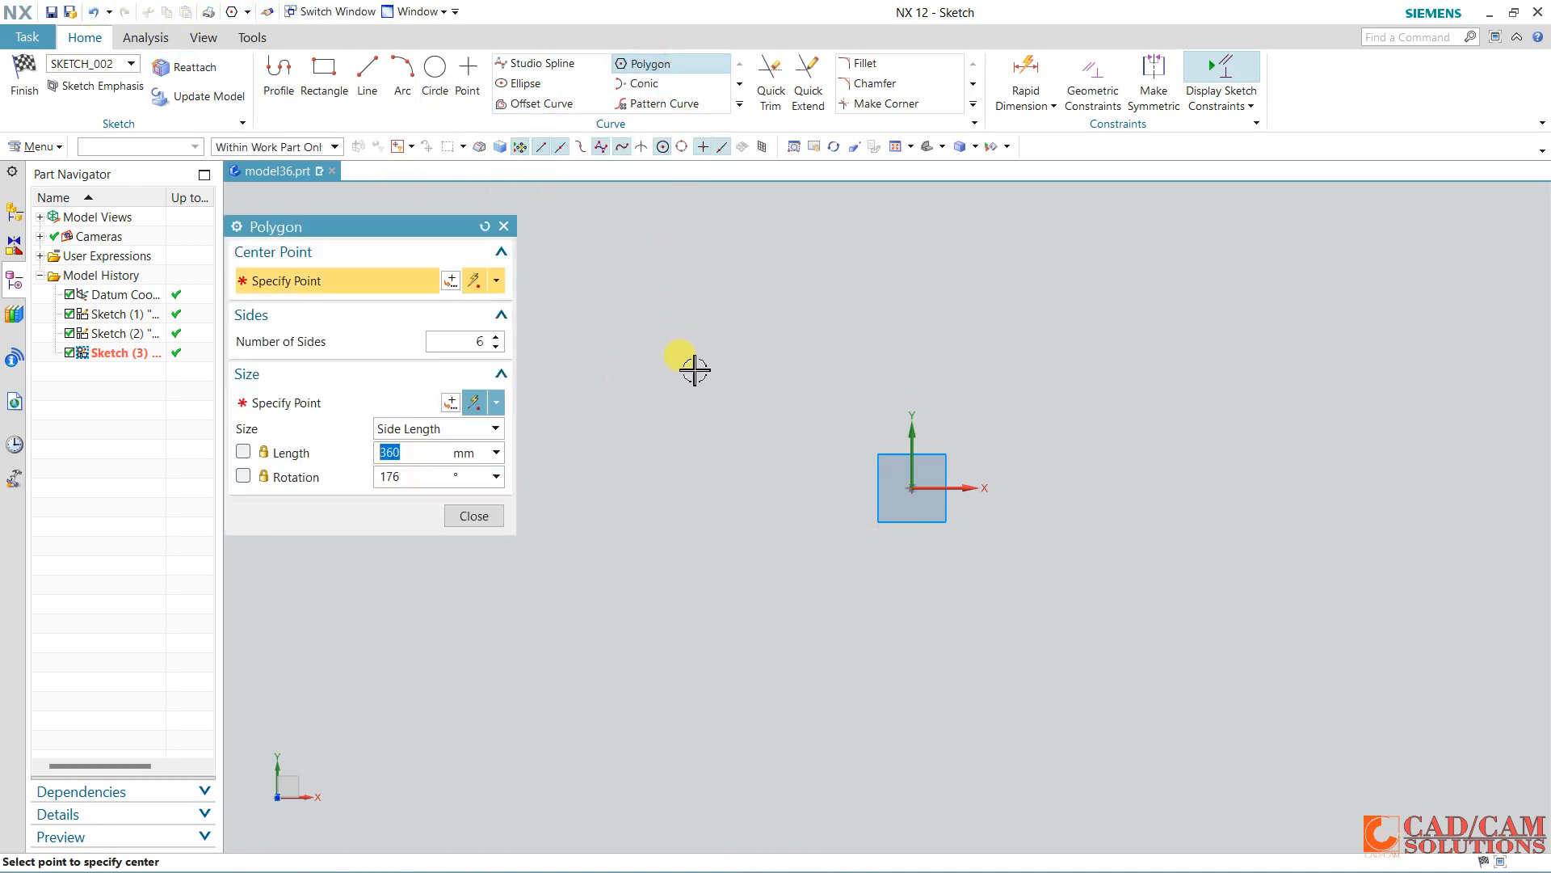
{"action": "left_click", "coordinate": [912, 488]}
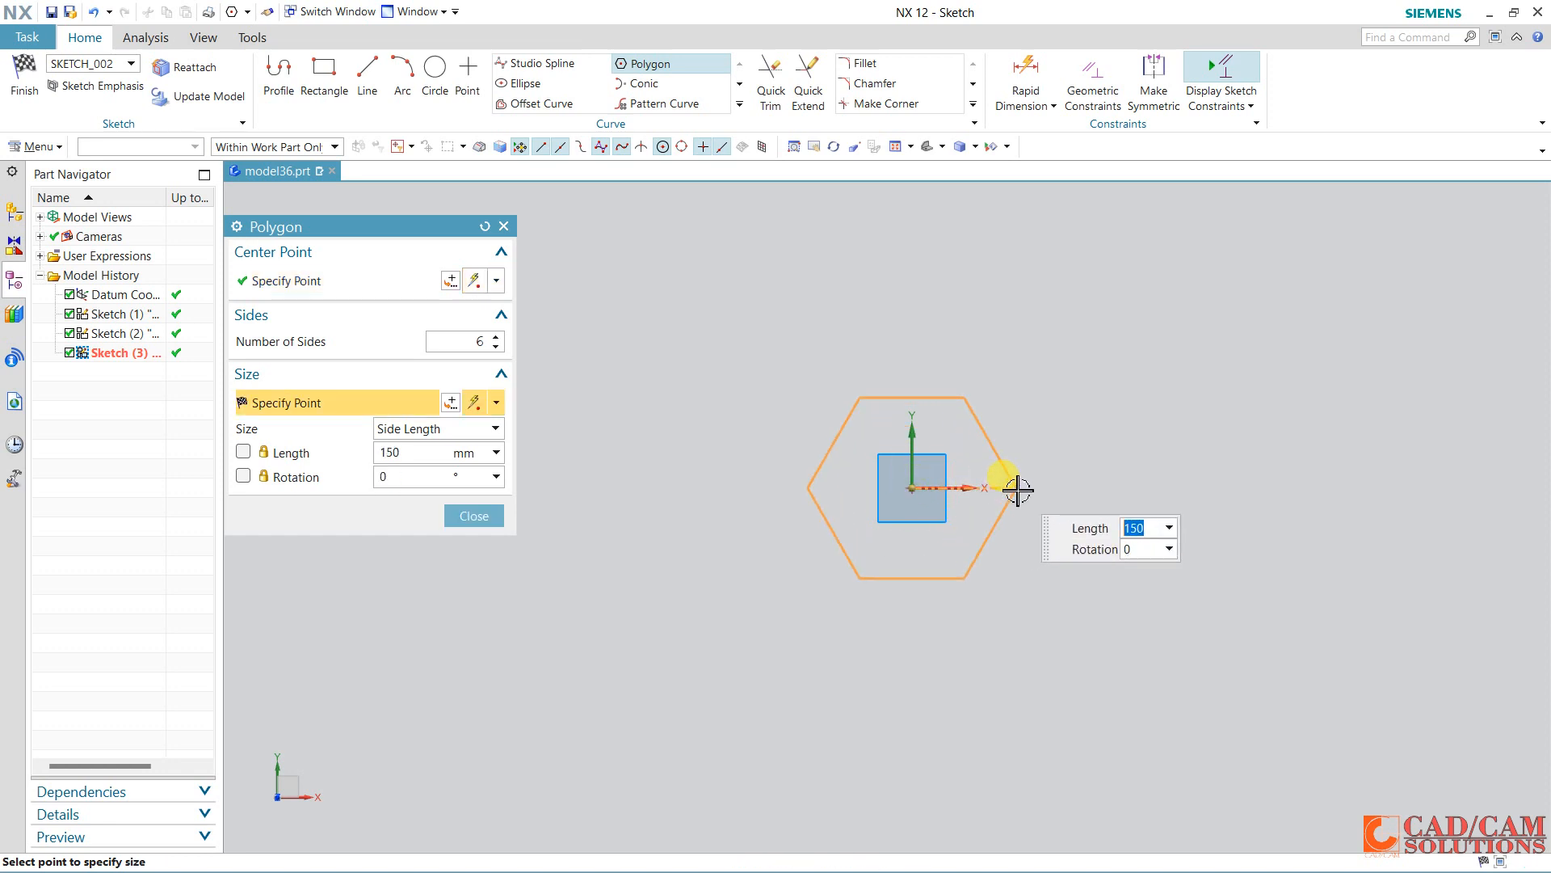
{"action": "left_click", "coordinate": [1019, 488]}
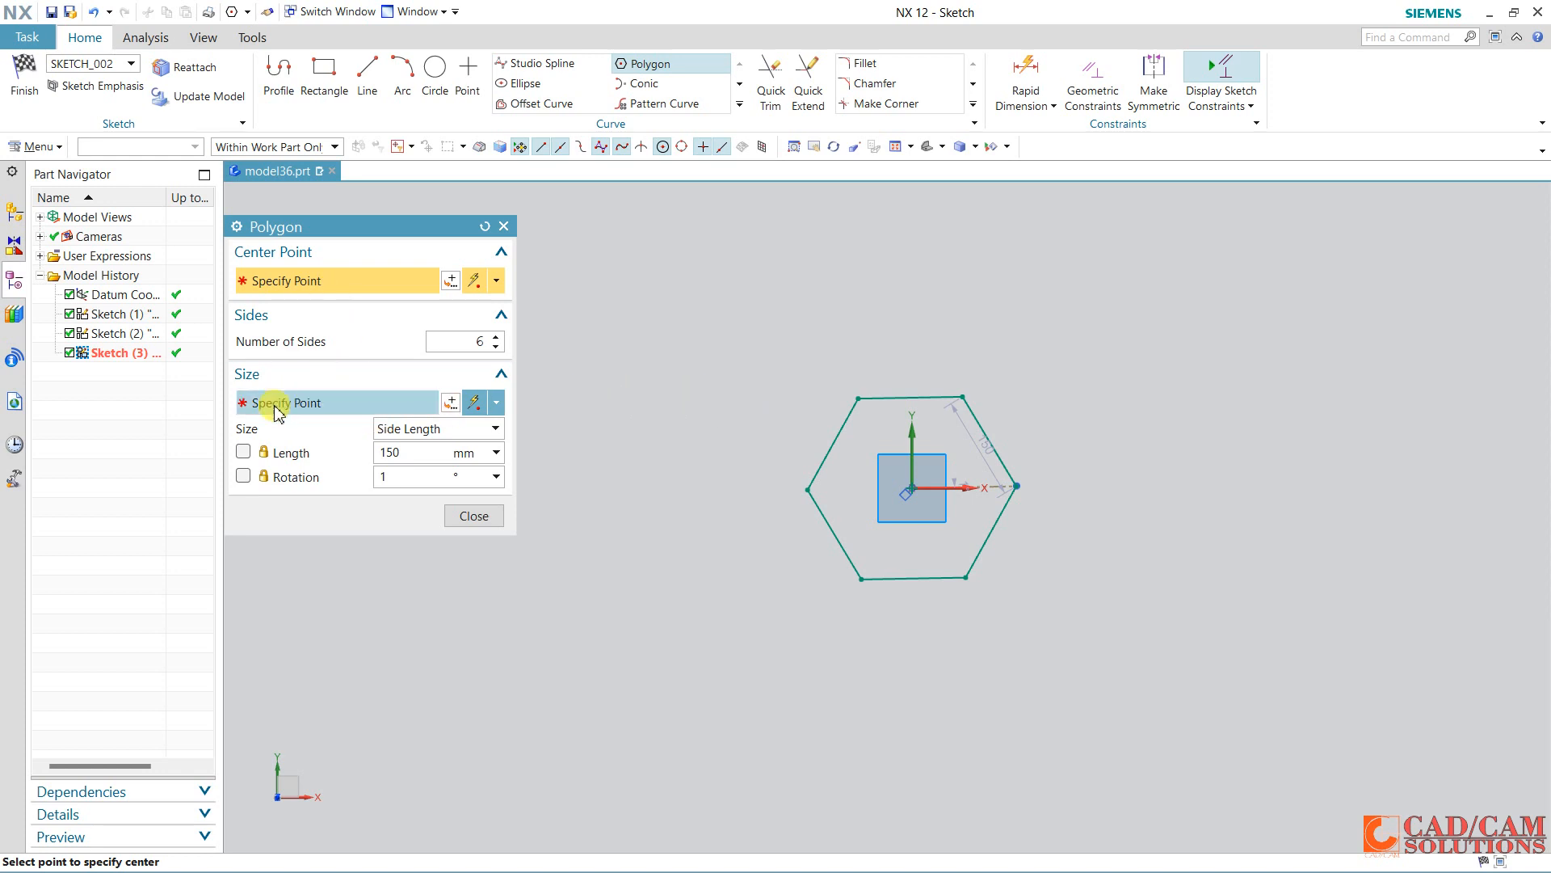
Draw a six-sided polygon with 50 mm inscribed radius and 0° rotation, centred on the large hexagon's upper-left vertex.
{"action": "left_click", "coordinate": [243, 476]}
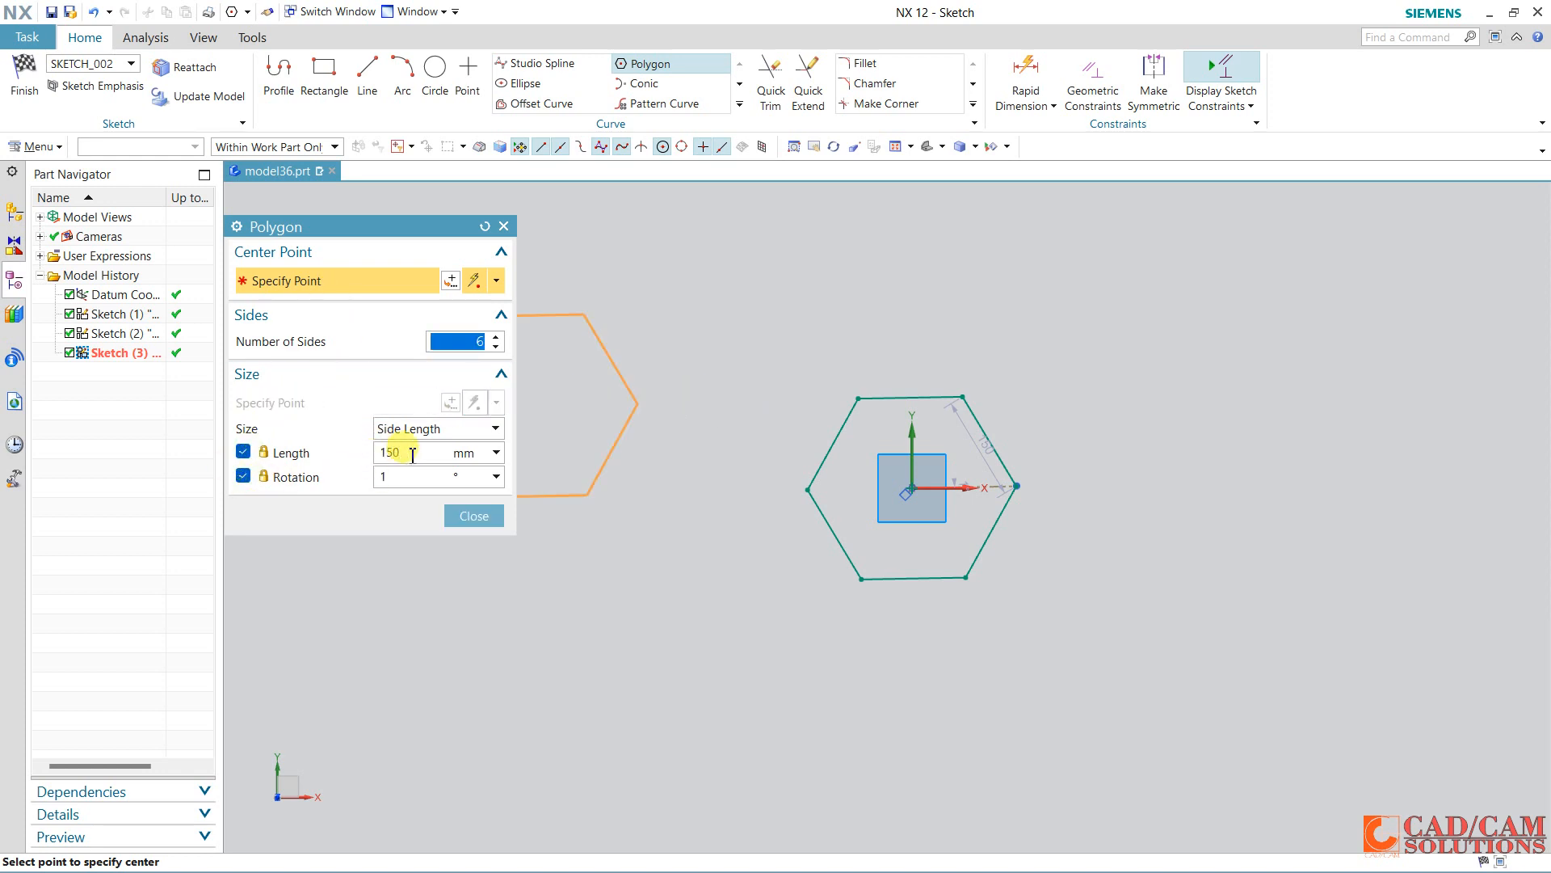
{"action": "left_click", "coordinate": [415, 429]}
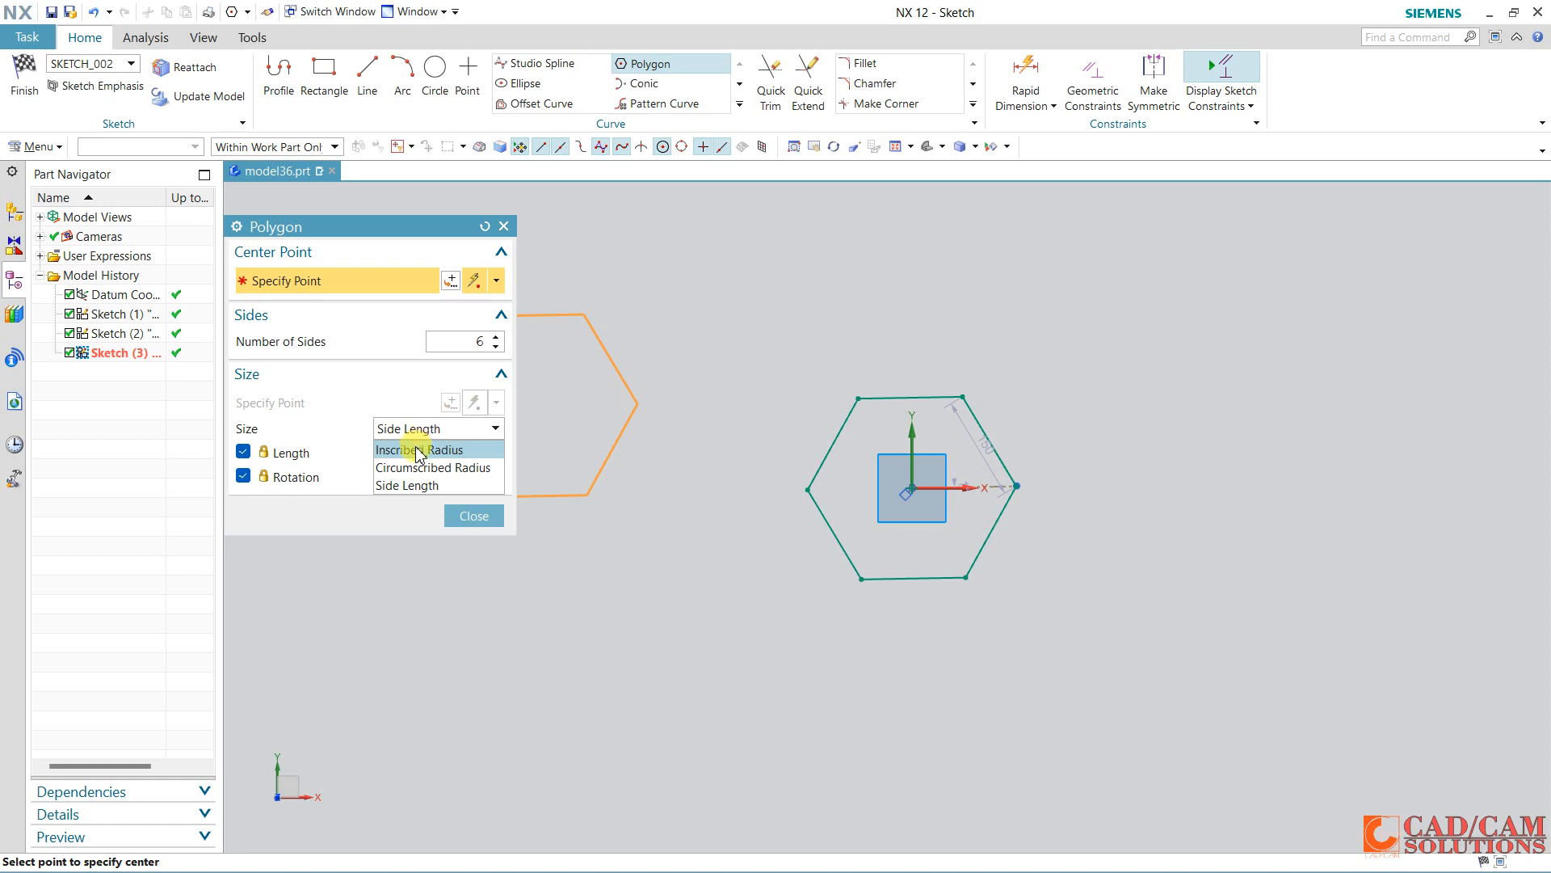
{"action": "left_click", "coordinate": [418, 450]}
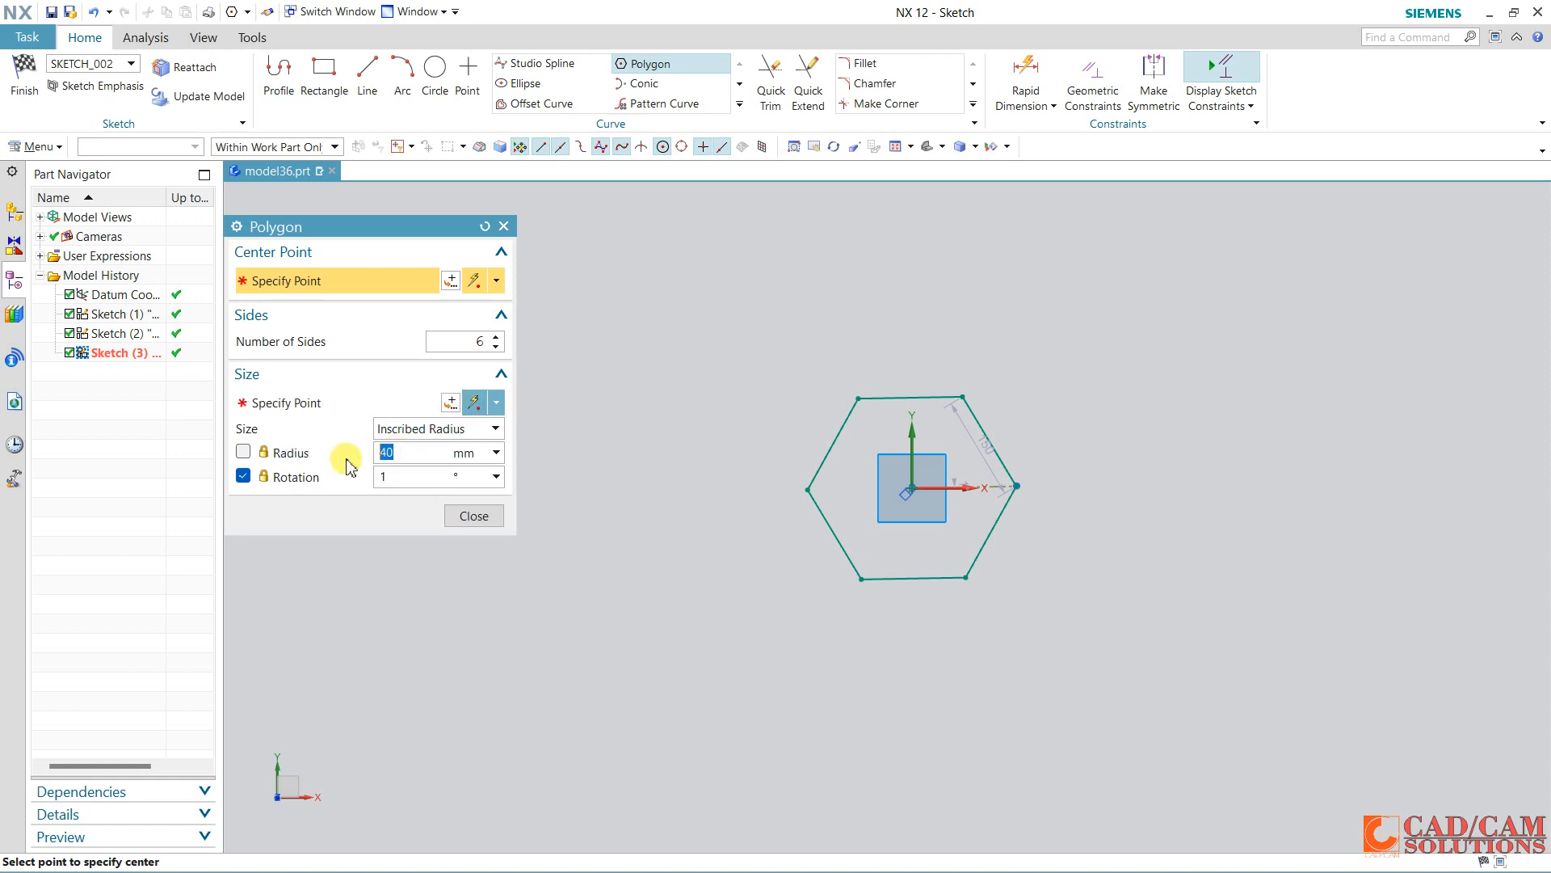
{"action": "left_click", "coordinate": [243, 453]}
{"action": "left_click", "coordinate": [396, 454]}
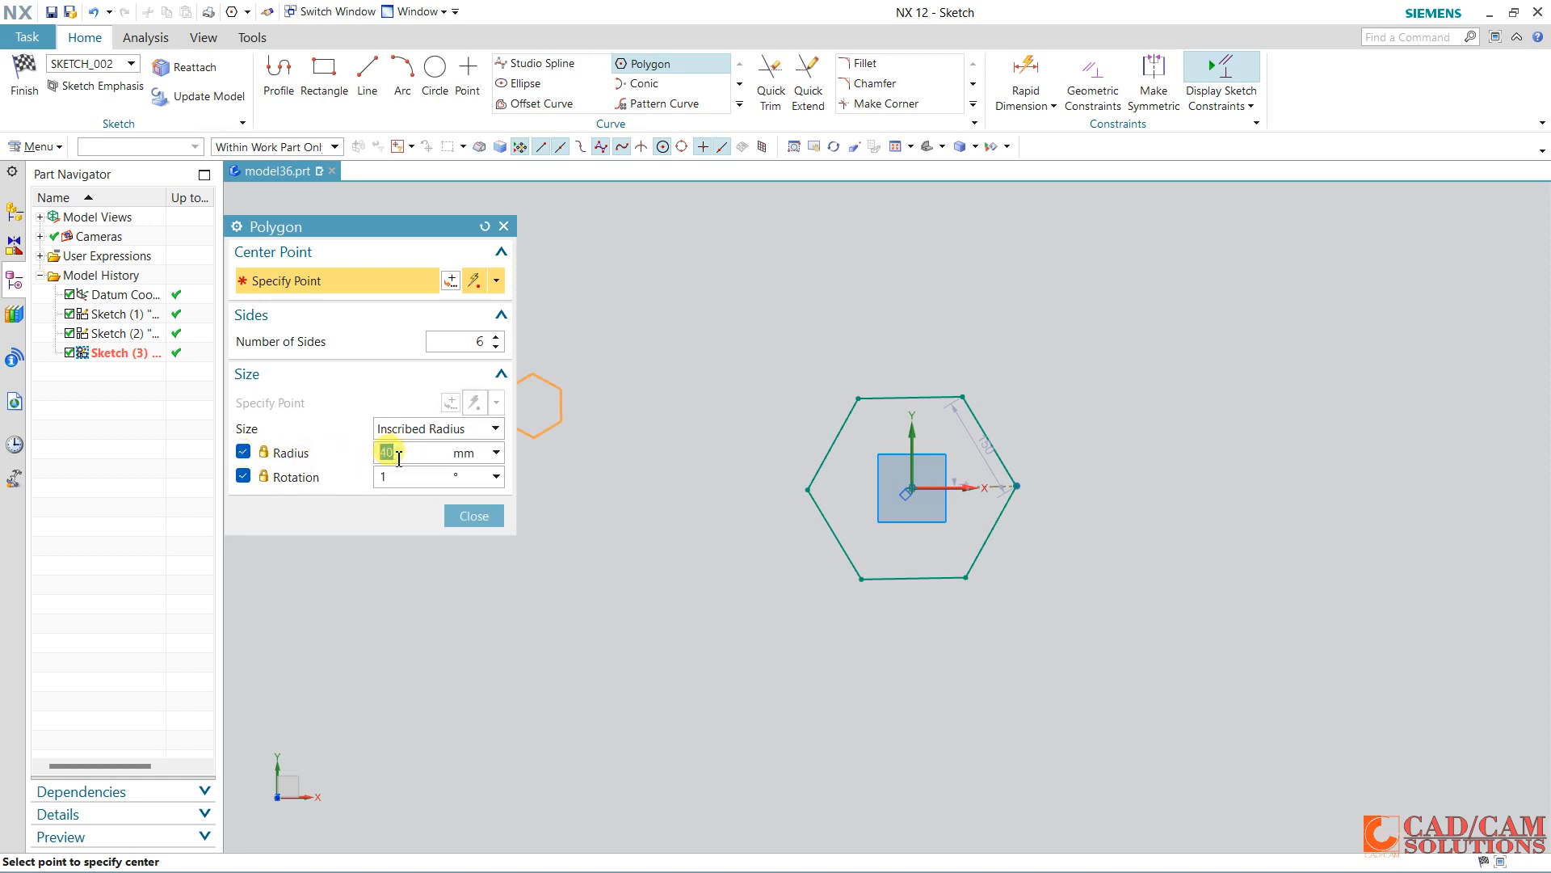
{"action": "type", "text": "50"}
{"action": "key", "text": "Tab"}
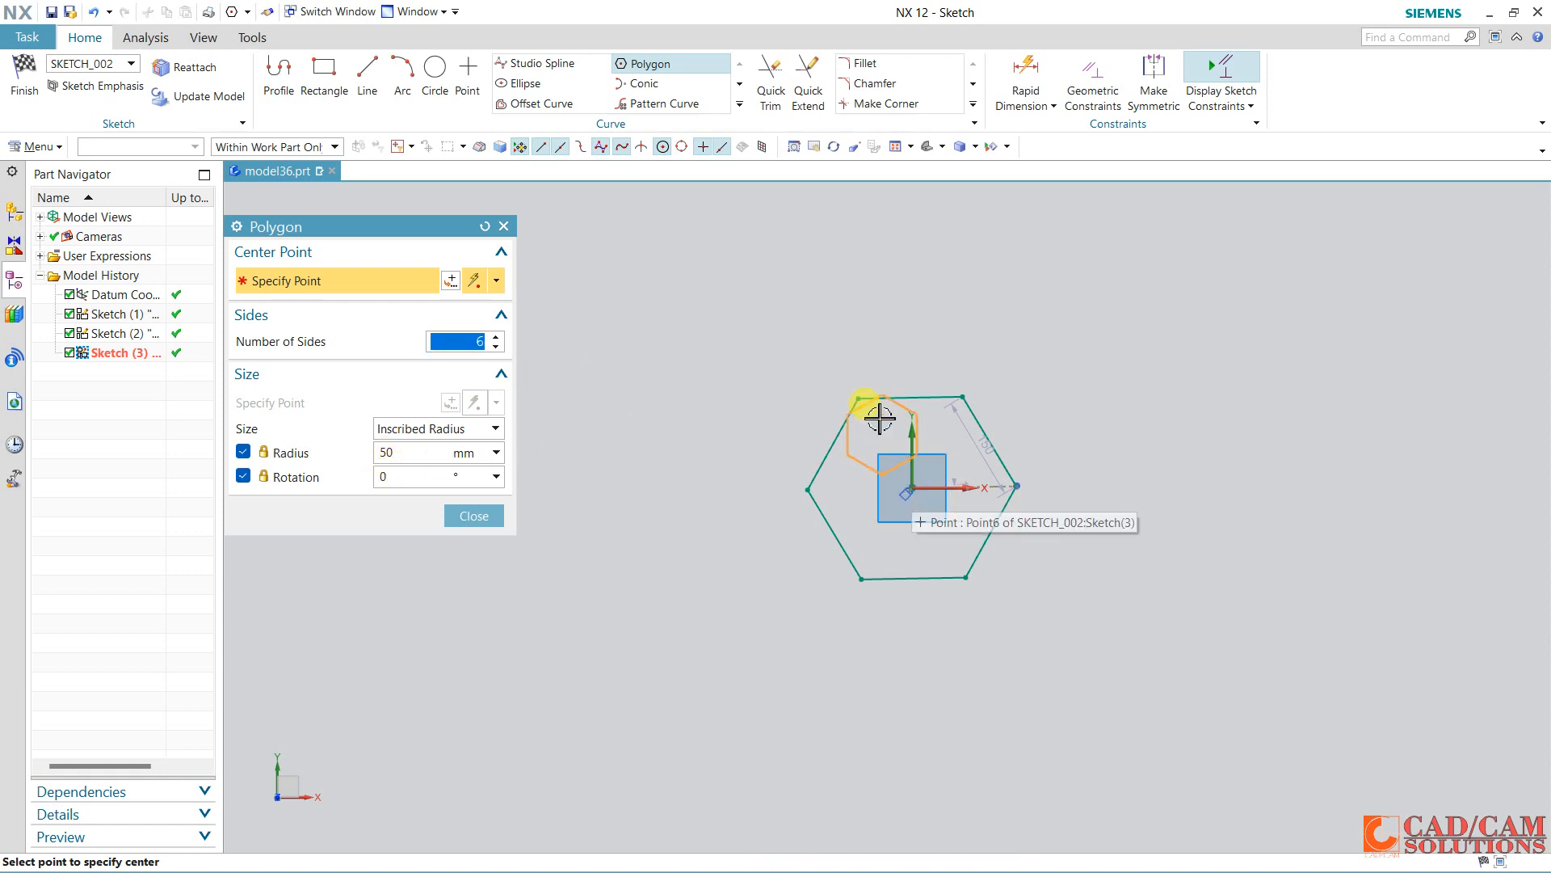
{"action": "left_click", "coordinate": [858, 398]}
{"action": "key", "text": "Escape"}
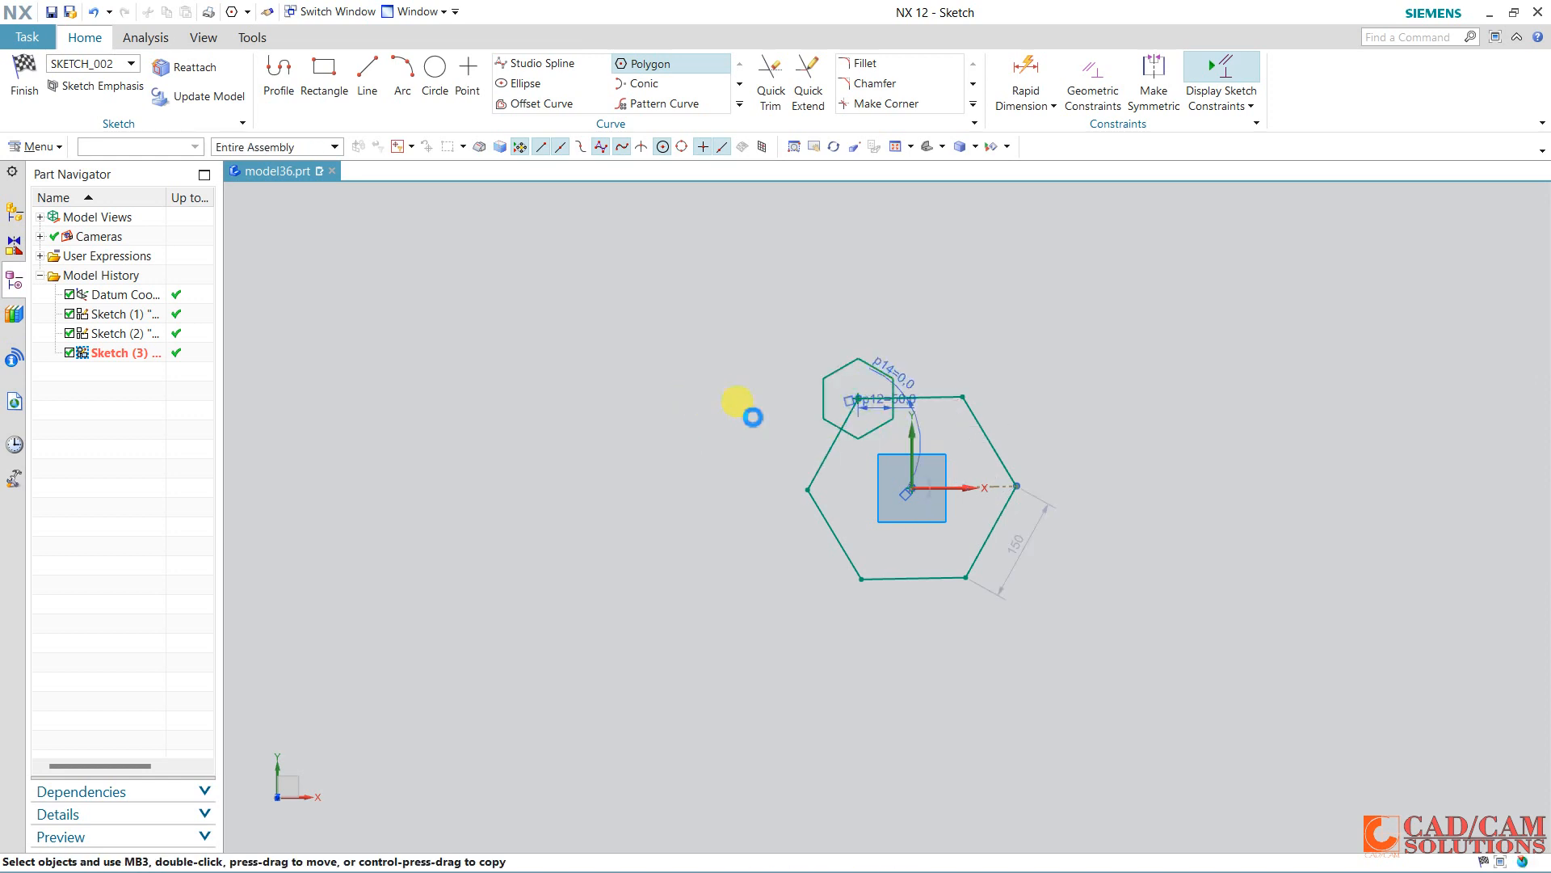
Set the angular dimension between the large hexagon's construction line and the X axis to 0°.
{"action": "scroll", "coordinate": [873, 381], "scroll_direction": "up", "scroll_amount": 2}
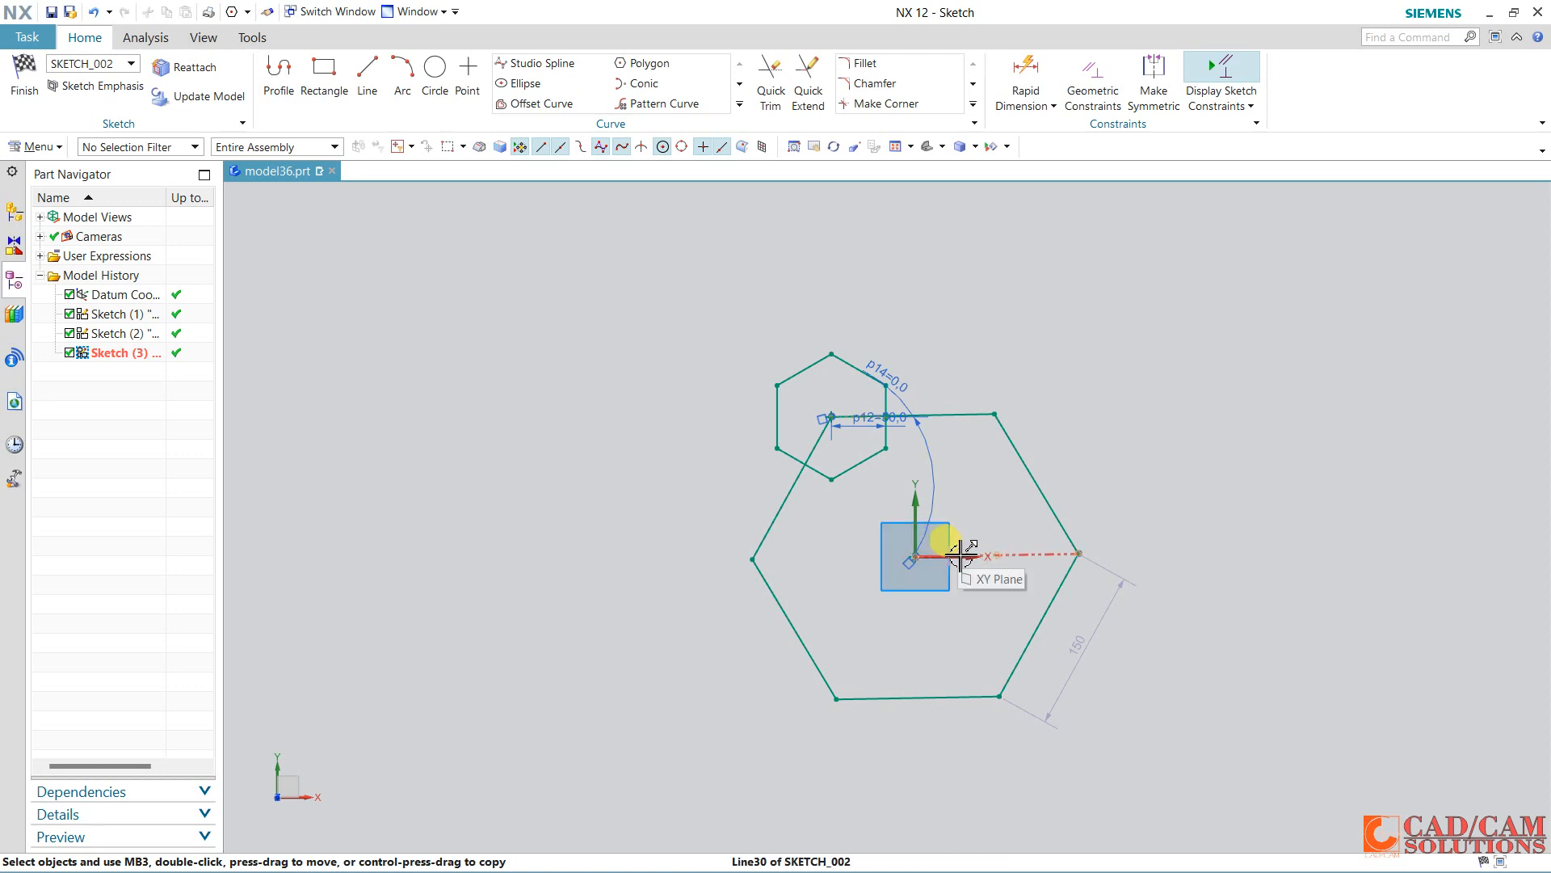
{"action": "scroll", "coordinate": [950, 537], "scroll_direction": "up", "scroll_amount": 4}
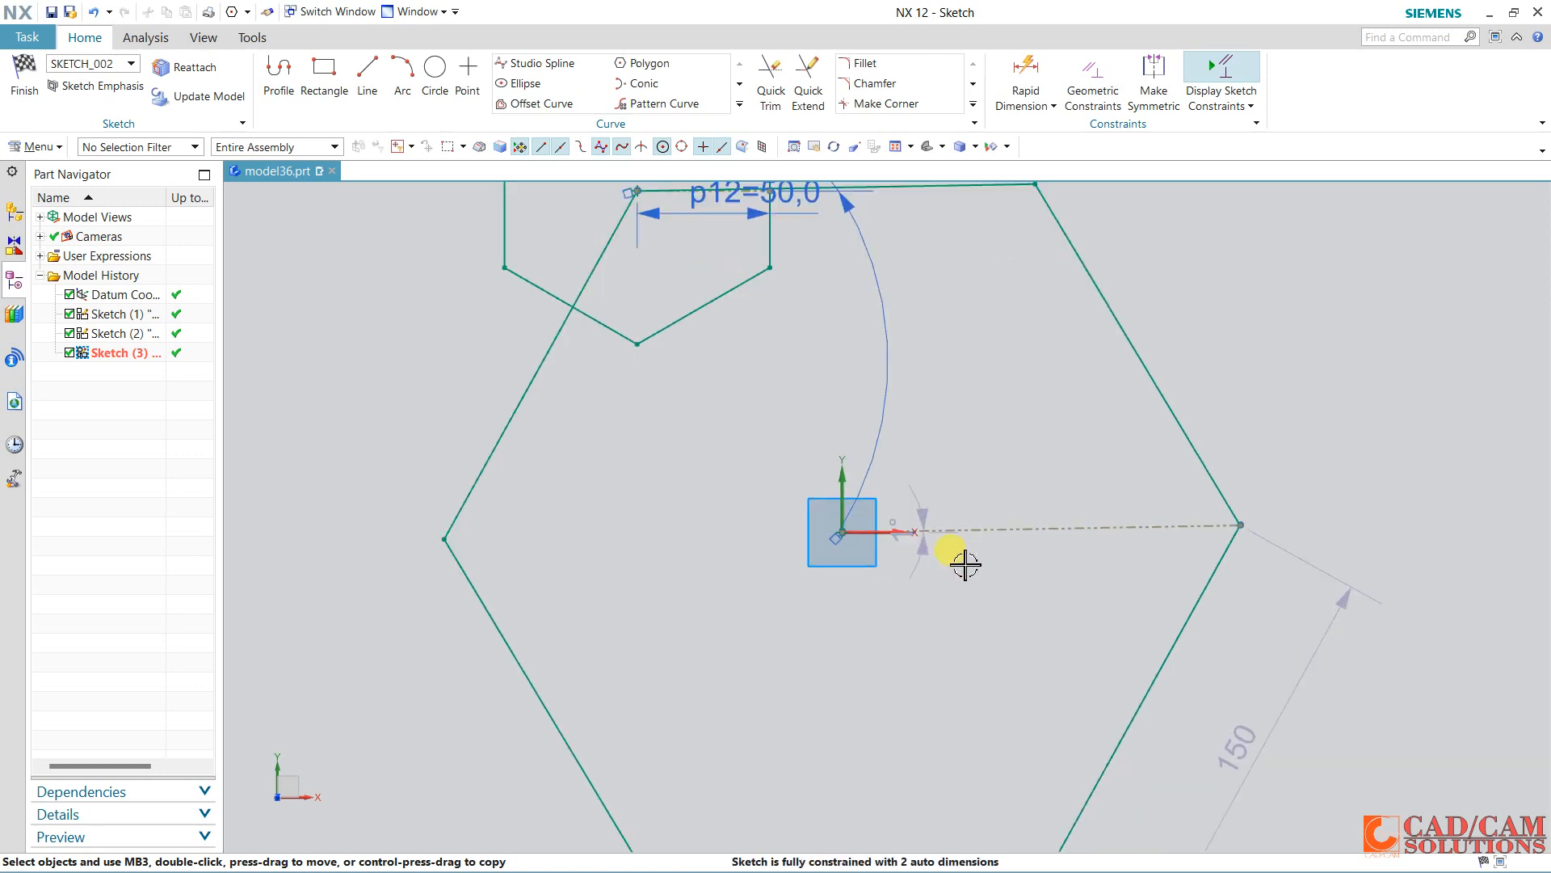
{"action": "left_click", "coordinate": [941, 525]}
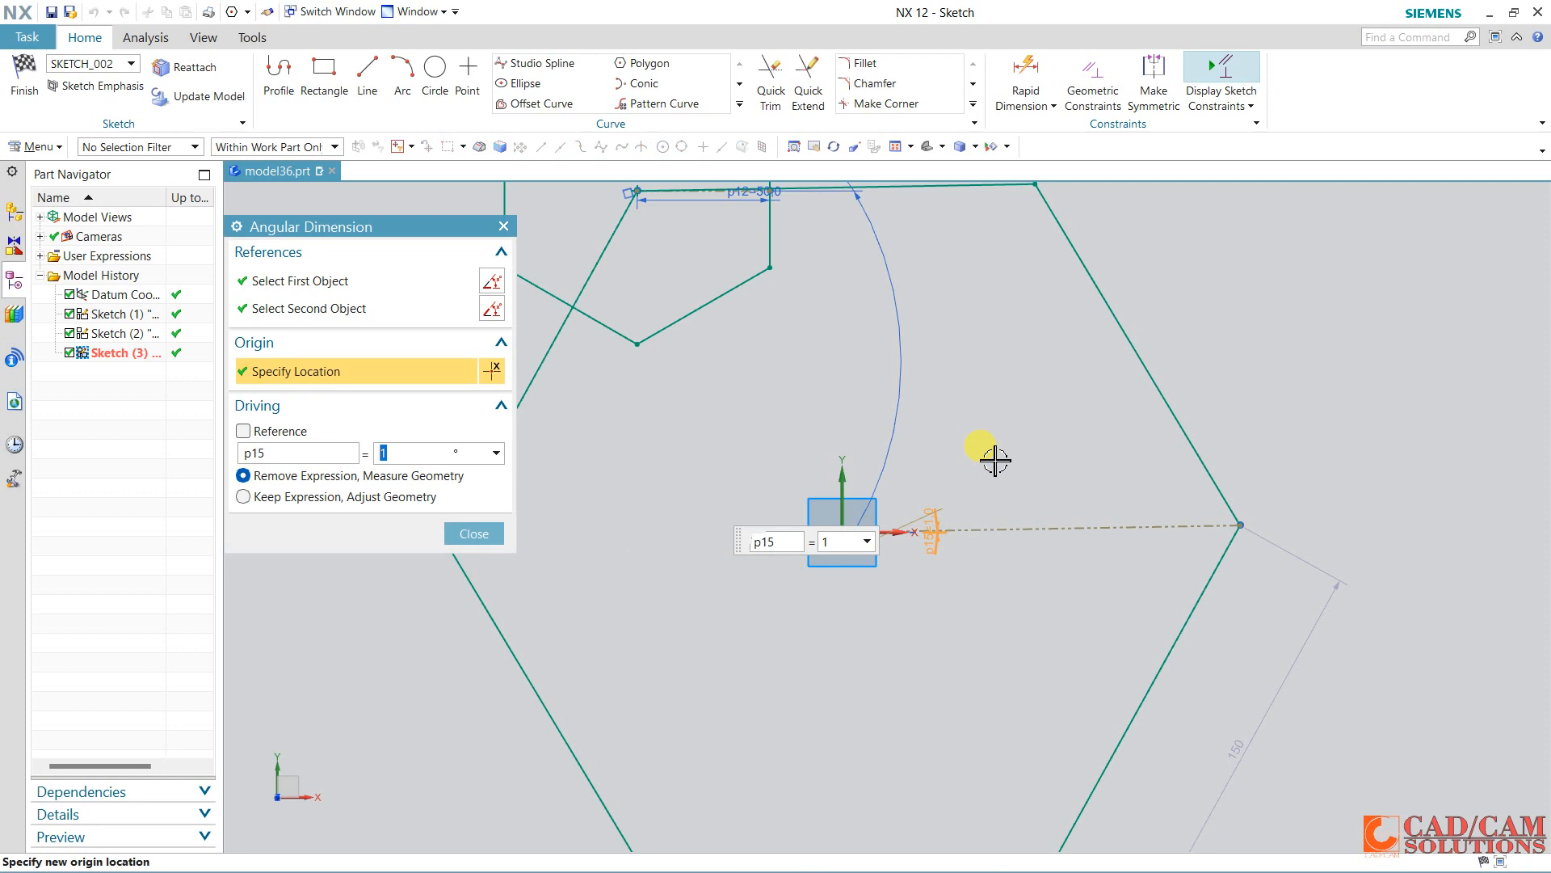
{"action": "key", "text": "Return"}
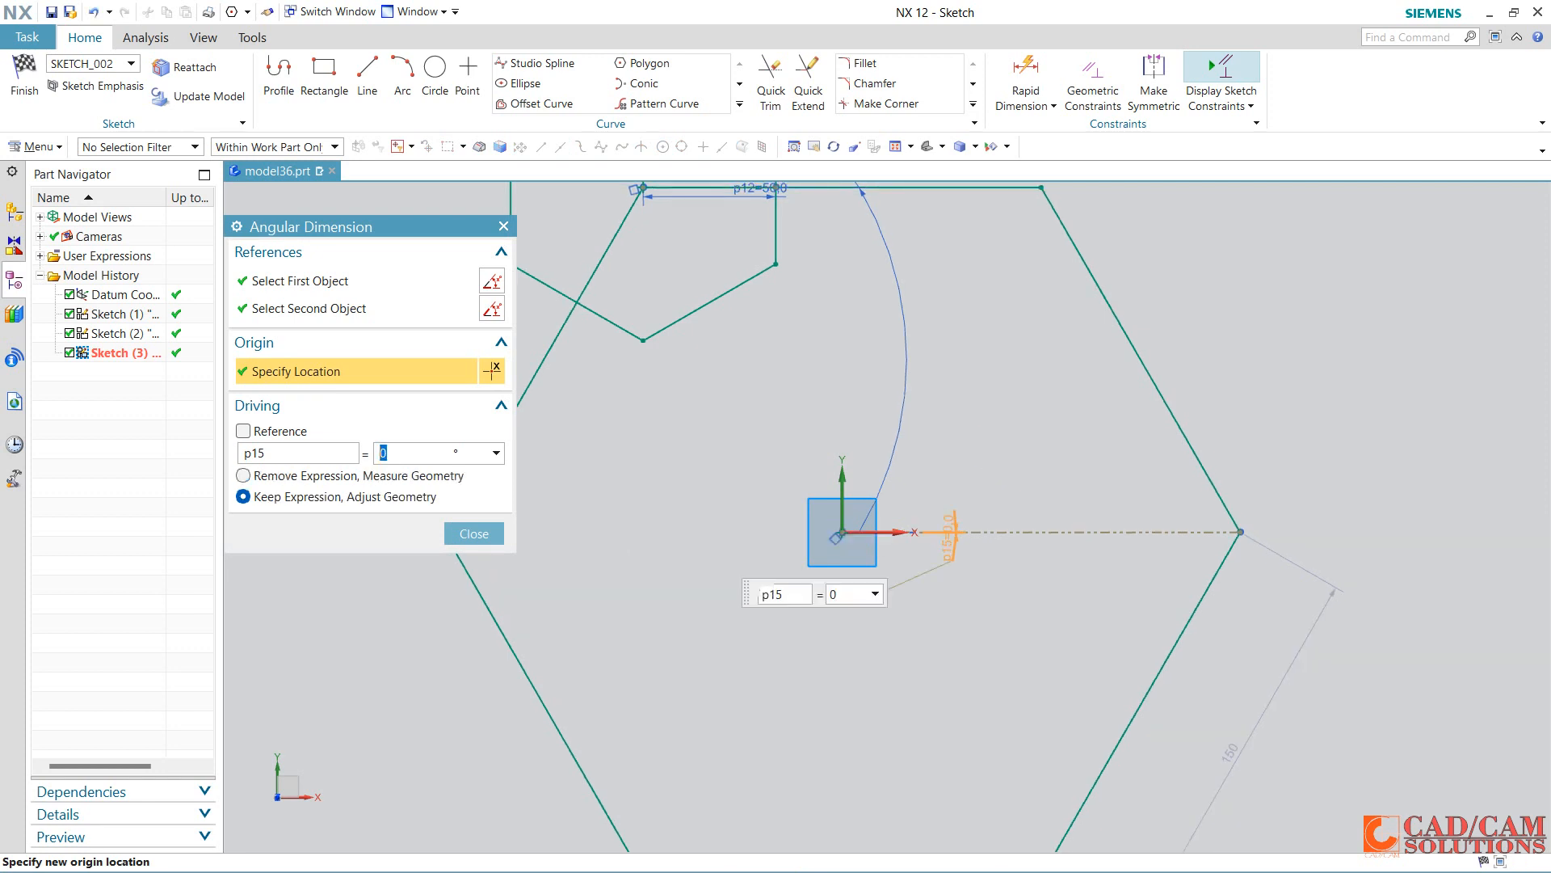
{"action": "left_click", "coordinate": [474, 533]}
{"action": "scroll", "coordinate": [879, 537], "scroll_direction": "down", "scroll_amount": 3}
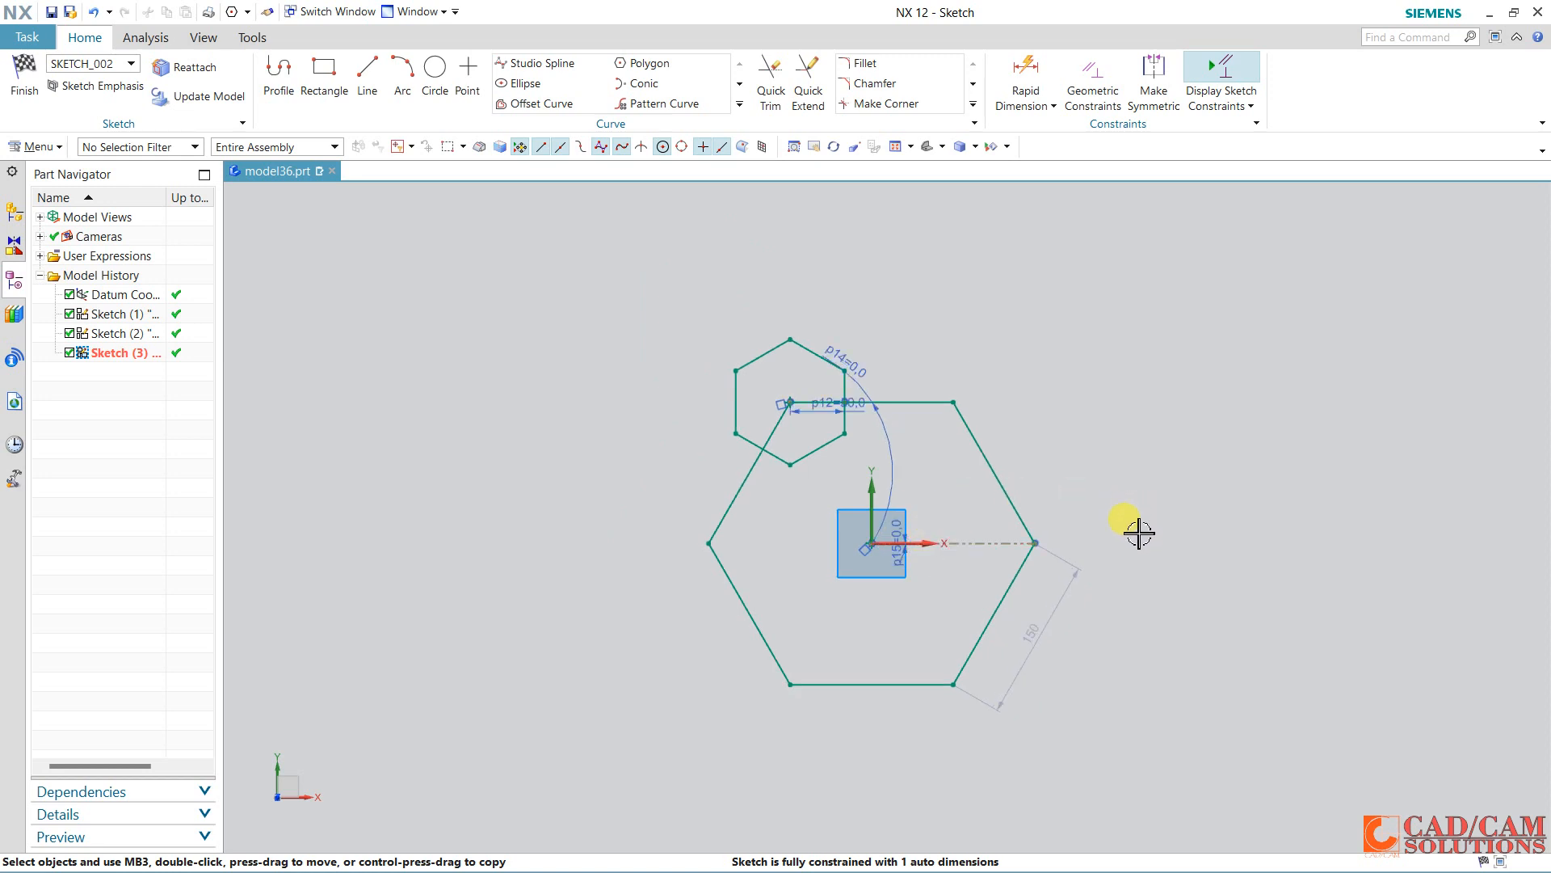
Draw two circles by centre and diameter, about 318.5 mm to the left of the large hexagon and about 261 mm to its right.
{"action": "left_click", "coordinate": [683, 61]}
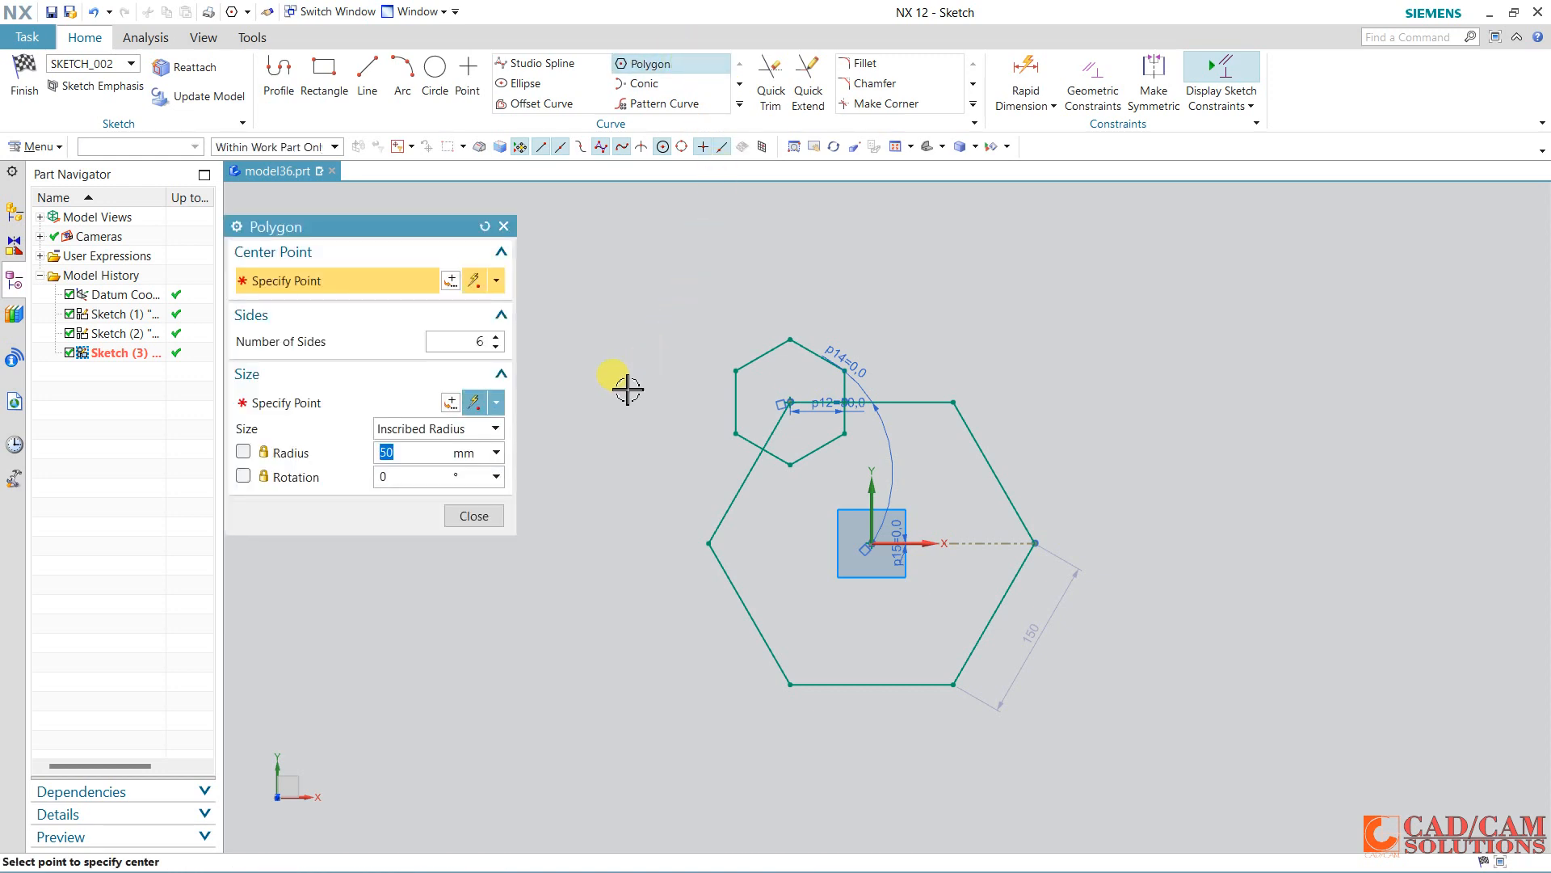
{"action": "left_click", "coordinate": [457, 514]}
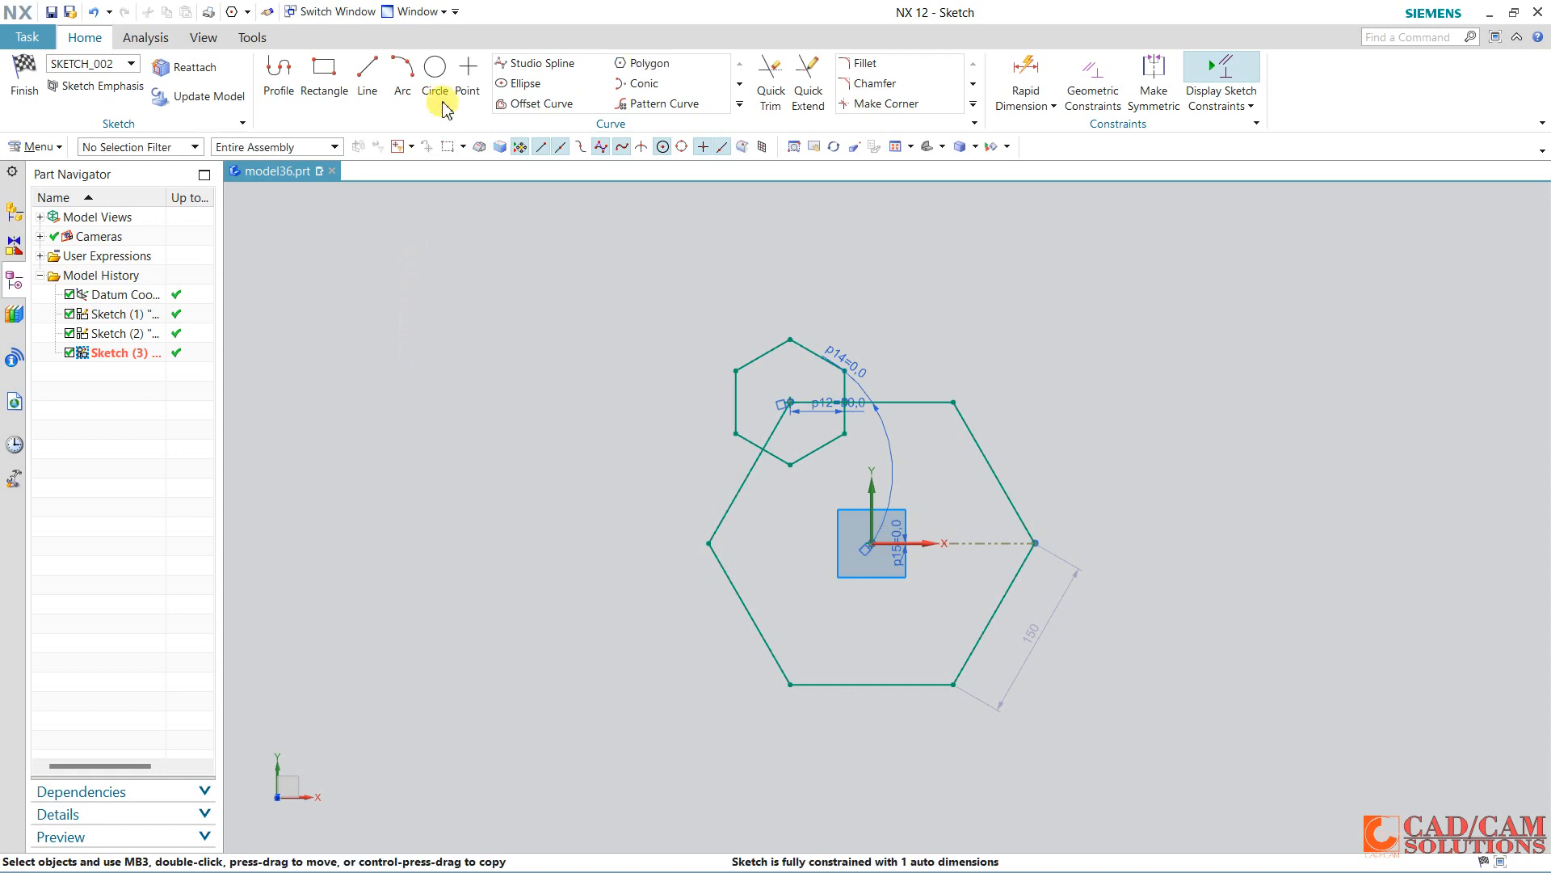
{"action": "left_click", "coordinate": [436, 79]}
{"action": "left_click", "coordinate": [433, 527]}
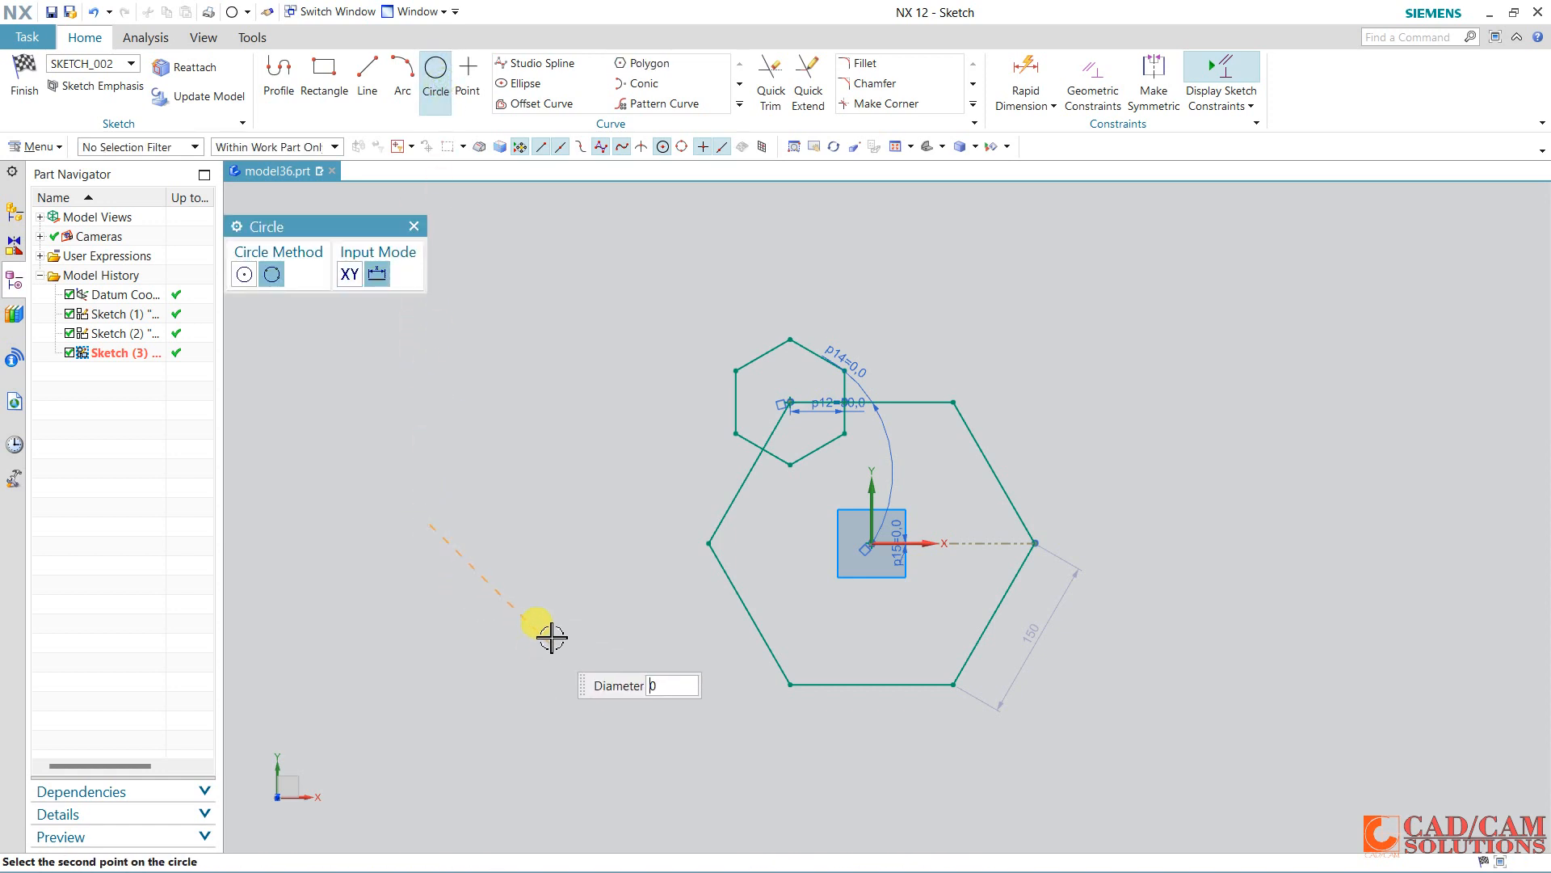
{"action": "left_click", "coordinate": [245, 275]}
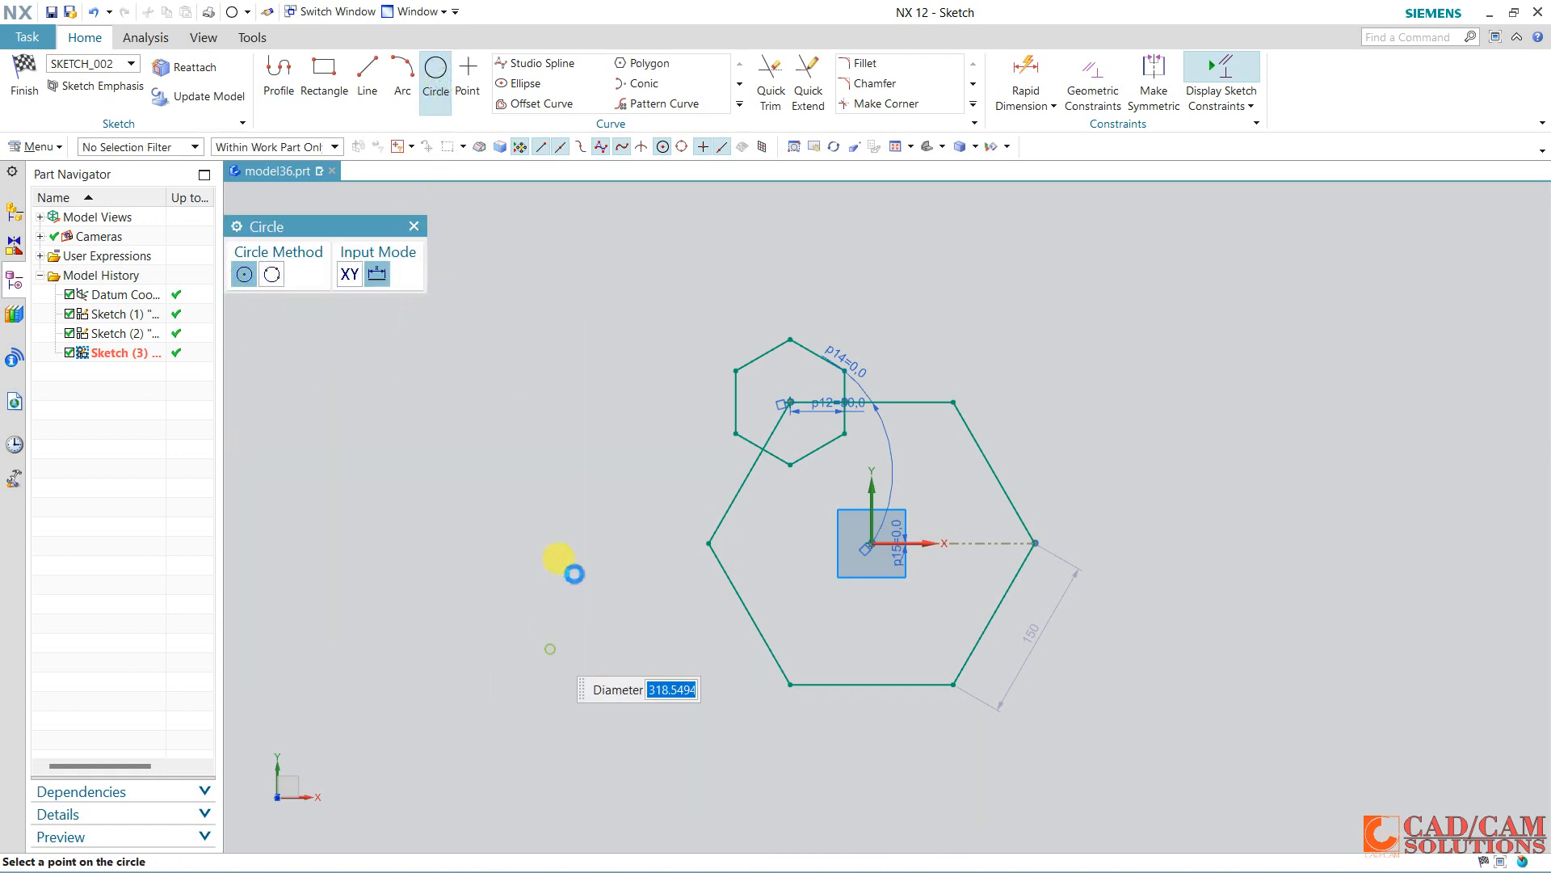
{"action": "left_click", "coordinate": [577, 573]}
{"action": "left_click", "coordinate": [1270, 479]}
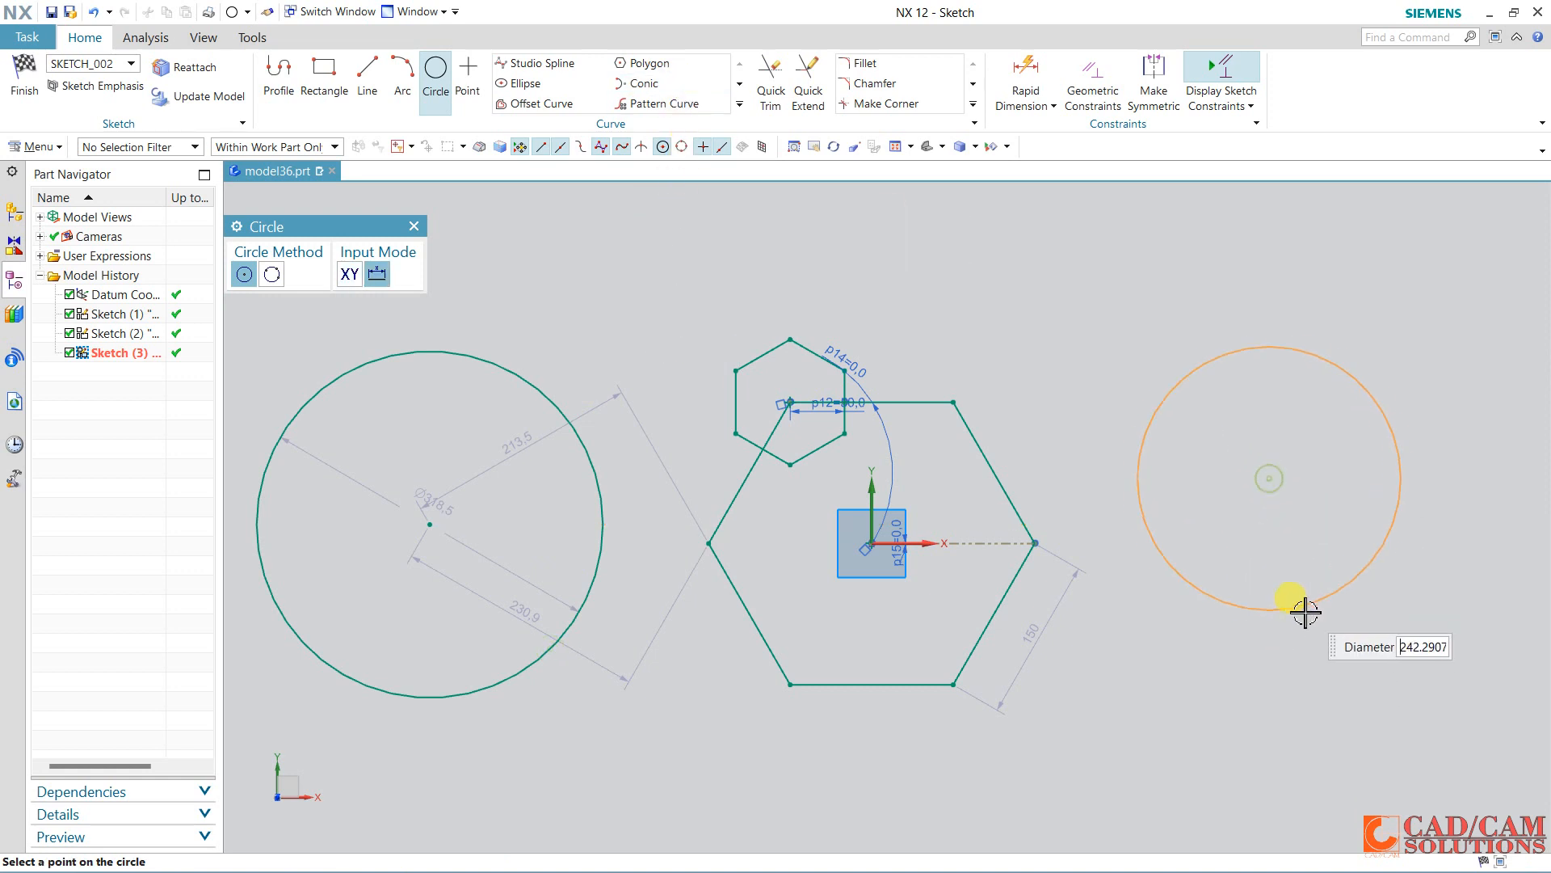
{"action": "left_click", "coordinate": [1296, 612]}
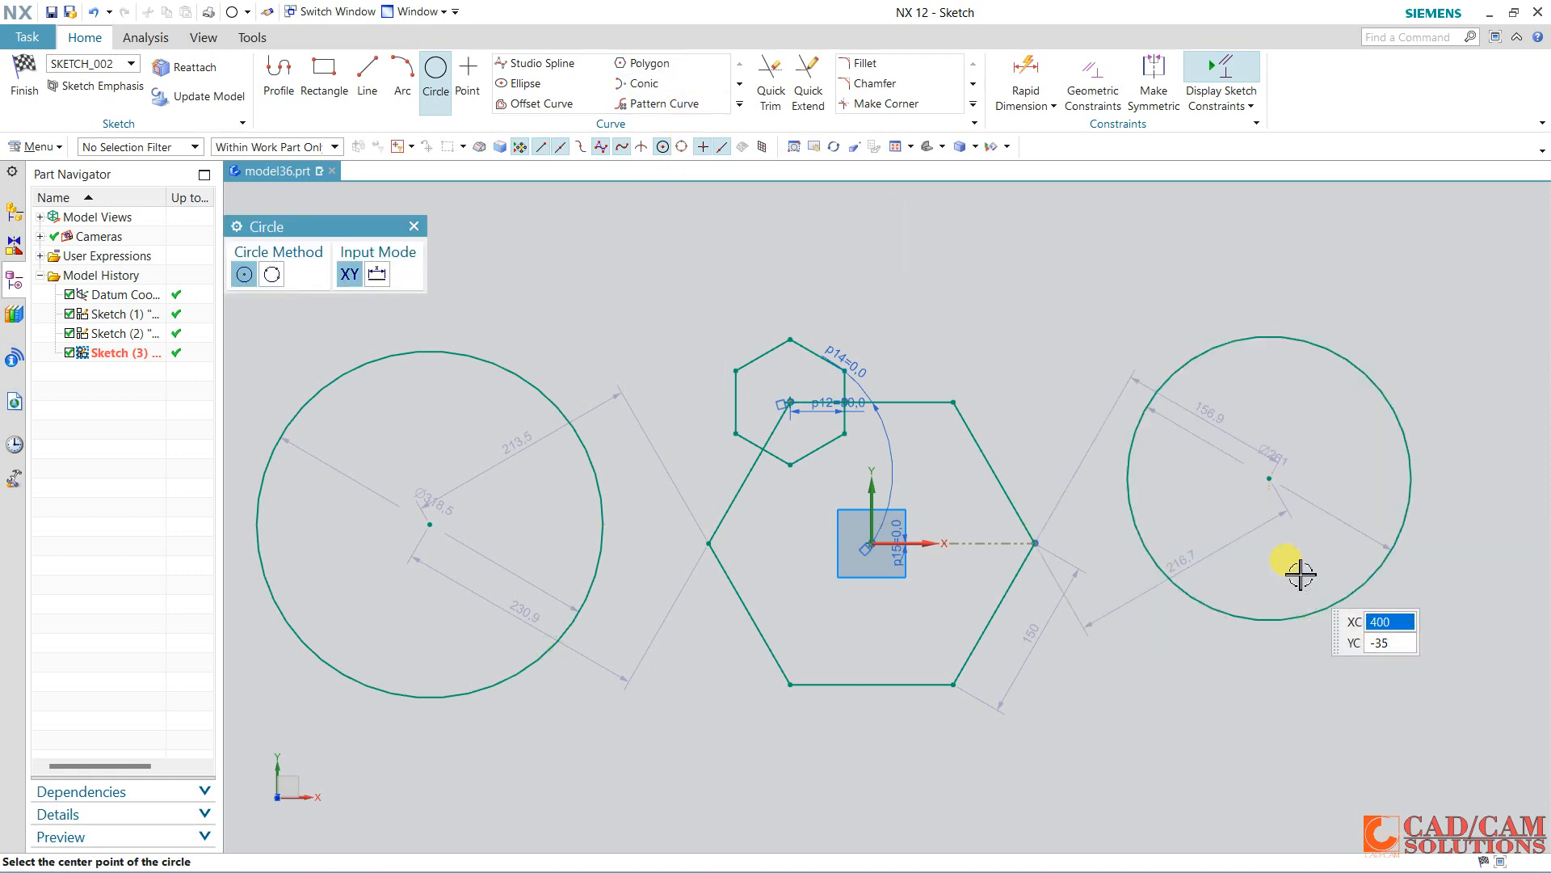
Draw a six-sided polygon around the left circle by inscribed radius, using the circle's centre and a point near its top.
{"action": "left_click", "coordinate": [644, 63]}
{"action": "left_click_drag", "start_coordinate": [397, 230], "coordinate": [808, 126]}
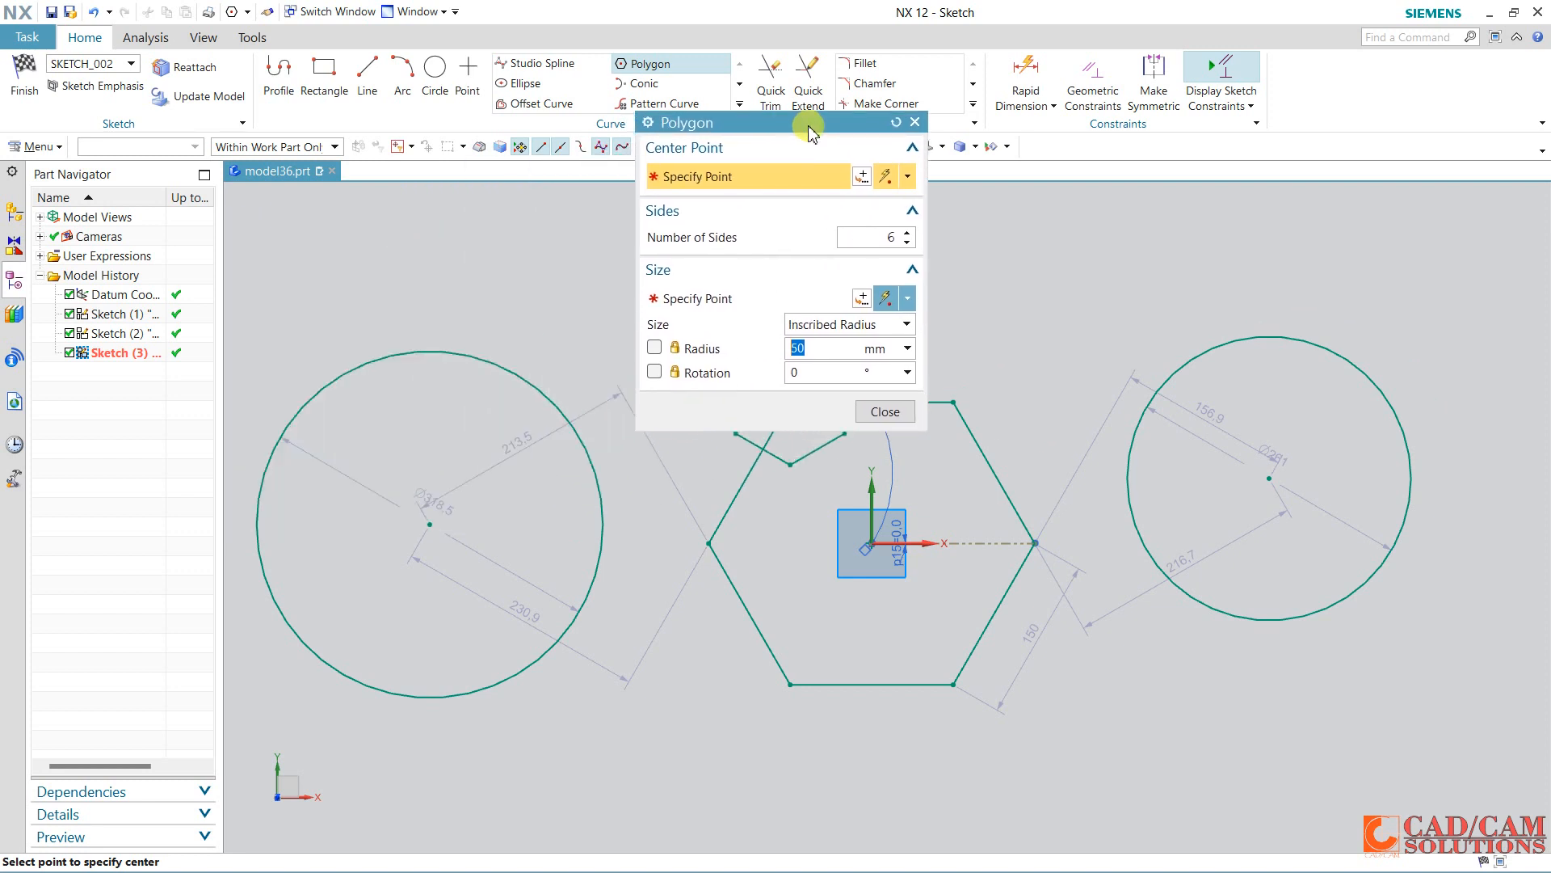
{"action": "left_click", "coordinate": [422, 517]}
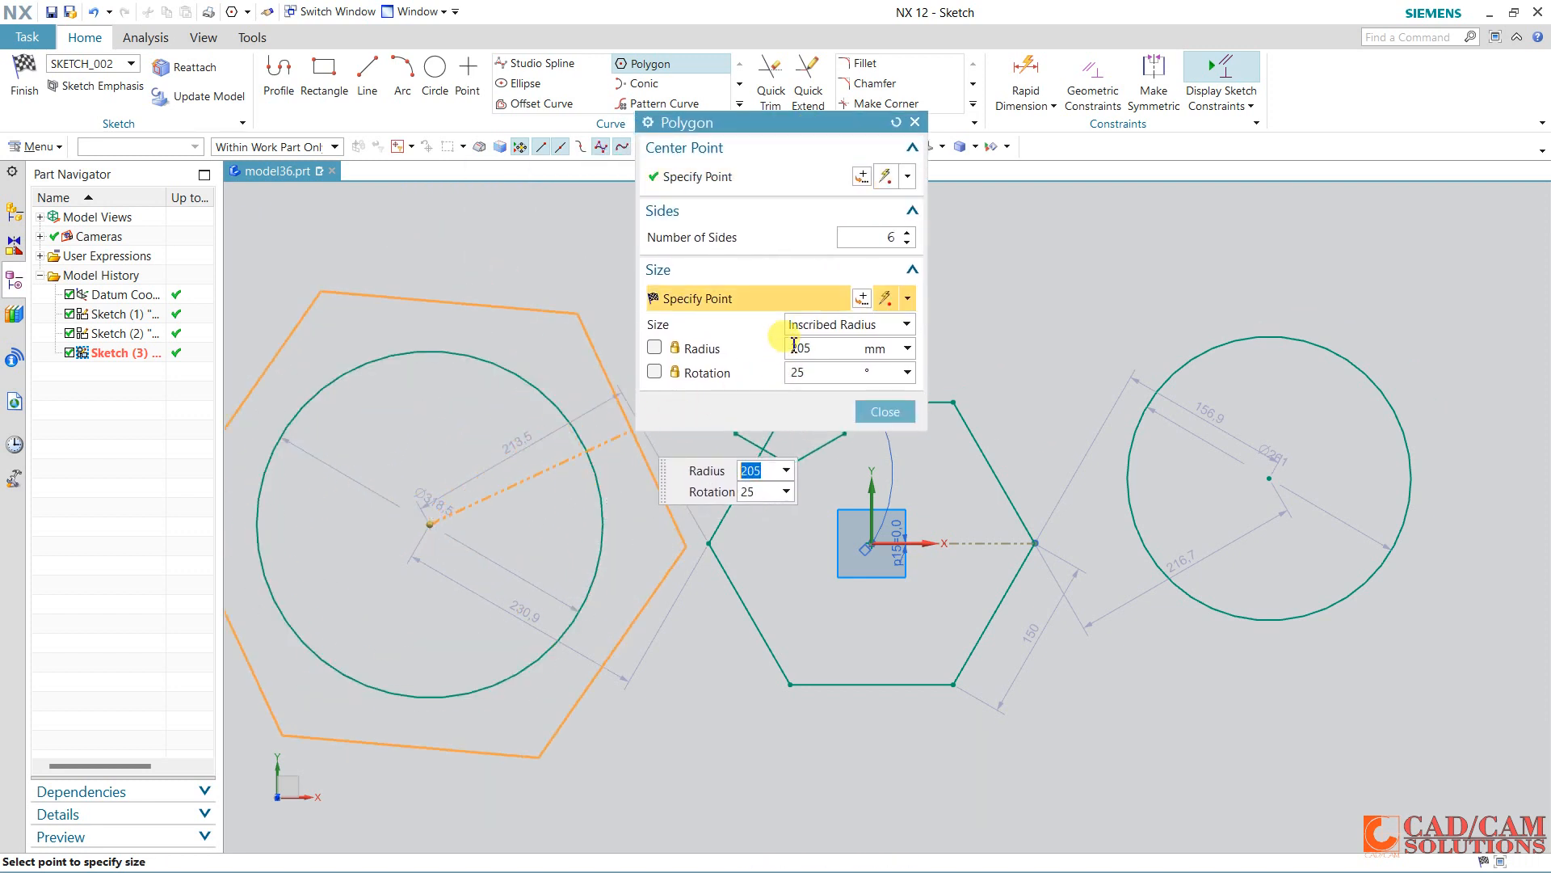
{"action": "left_click", "coordinate": [419, 353]}
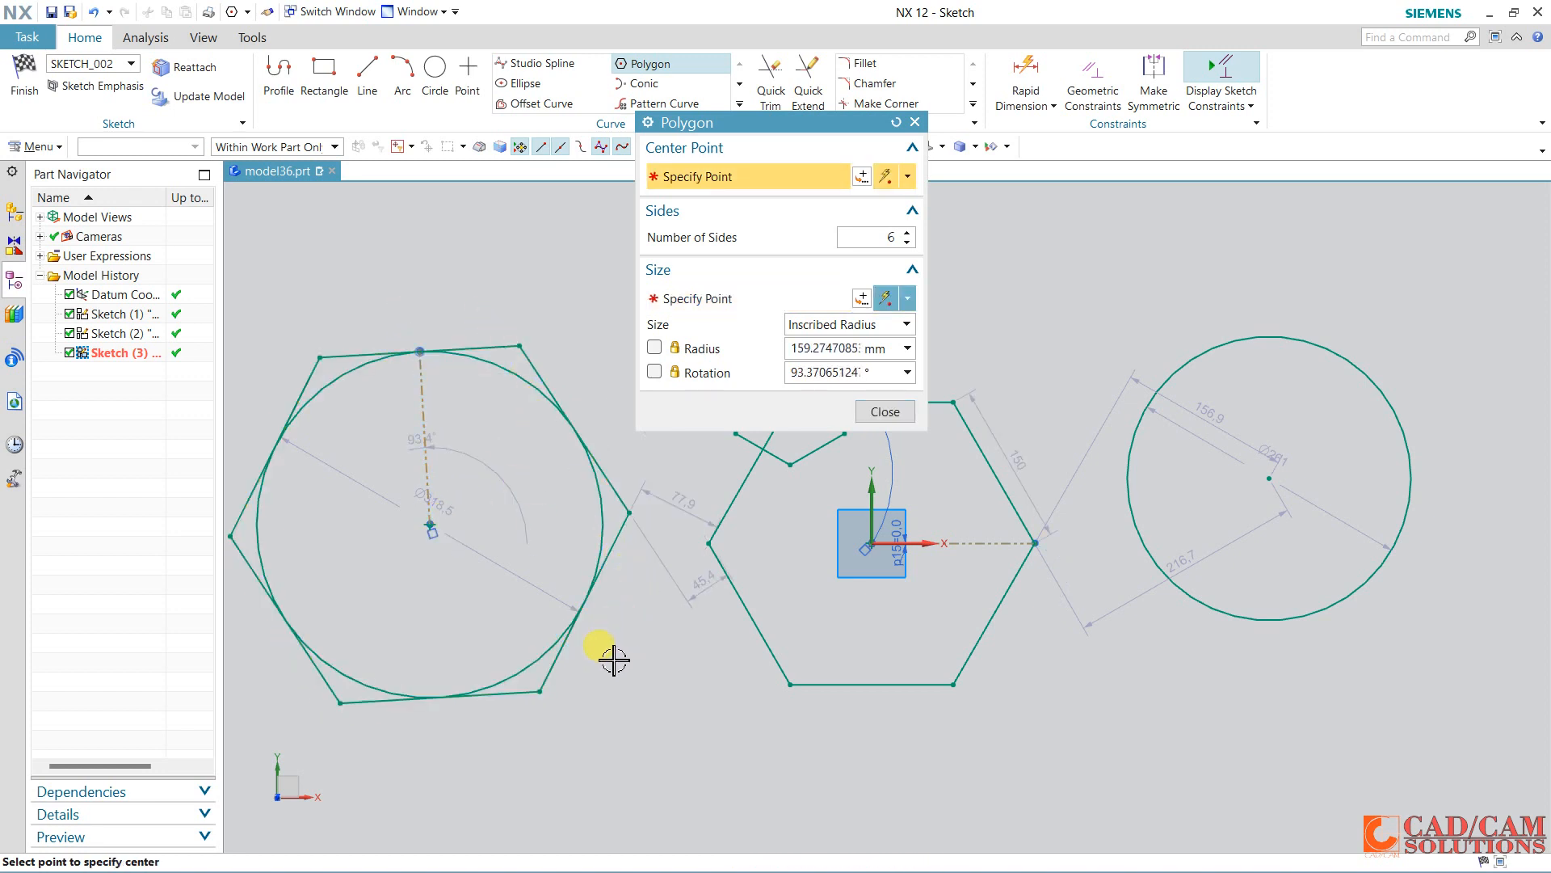
Draw a six-sided polygon inside the right circle by circumscribed radius, using the circle's centre and a point near its top.
{"action": "left_click", "coordinate": [830, 327]}
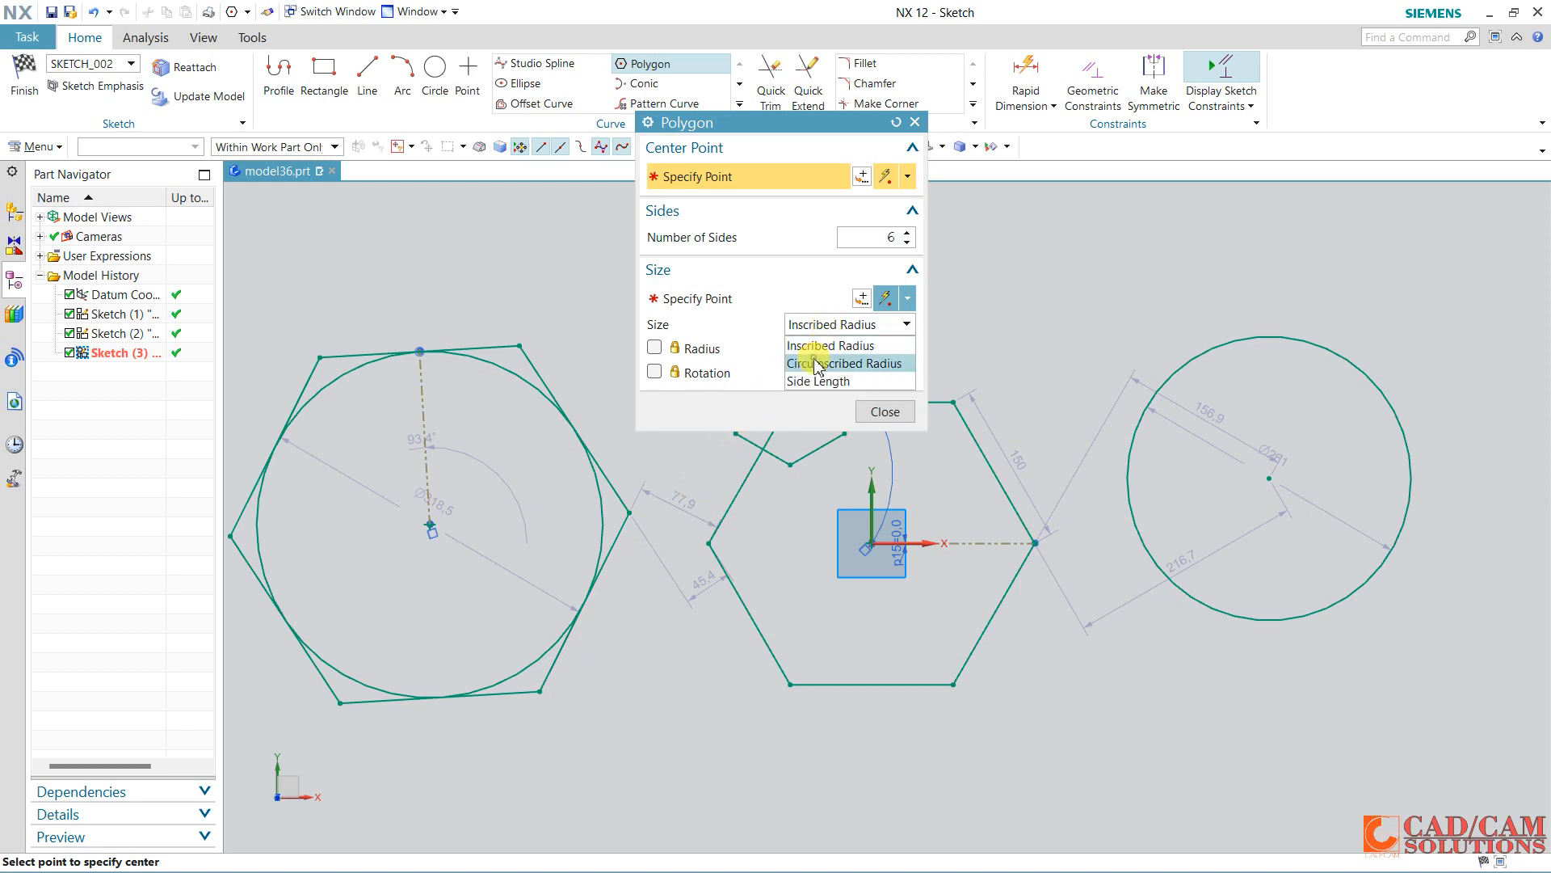
{"action": "left_click", "coordinate": [817, 358]}
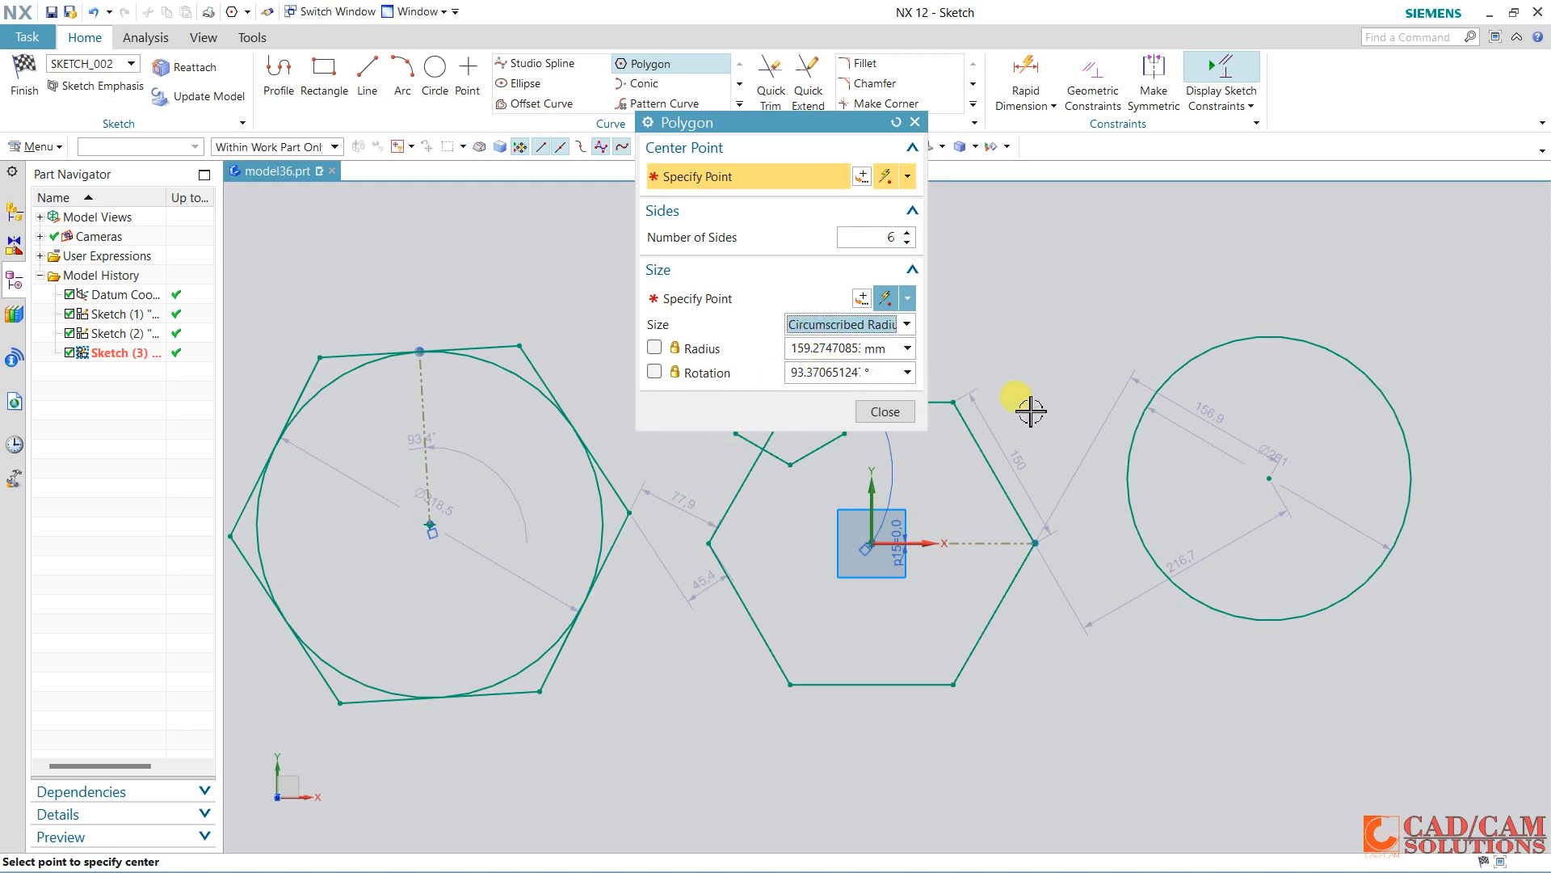
{"action": "left_click", "coordinate": [1270, 478]}
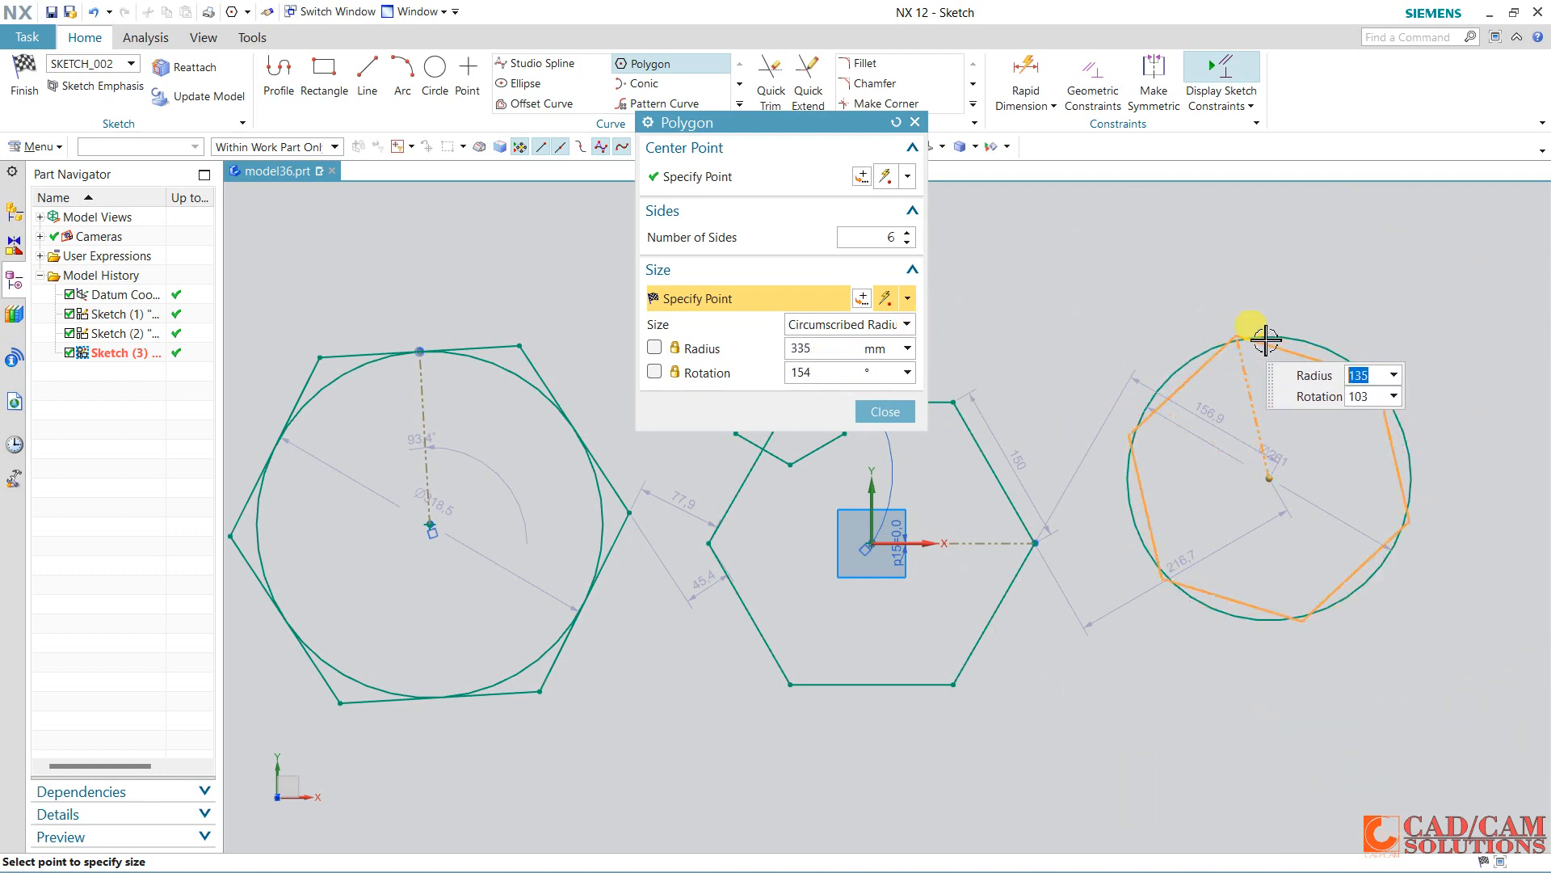
{"action": "left_click", "coordinate": [1269, 338]}
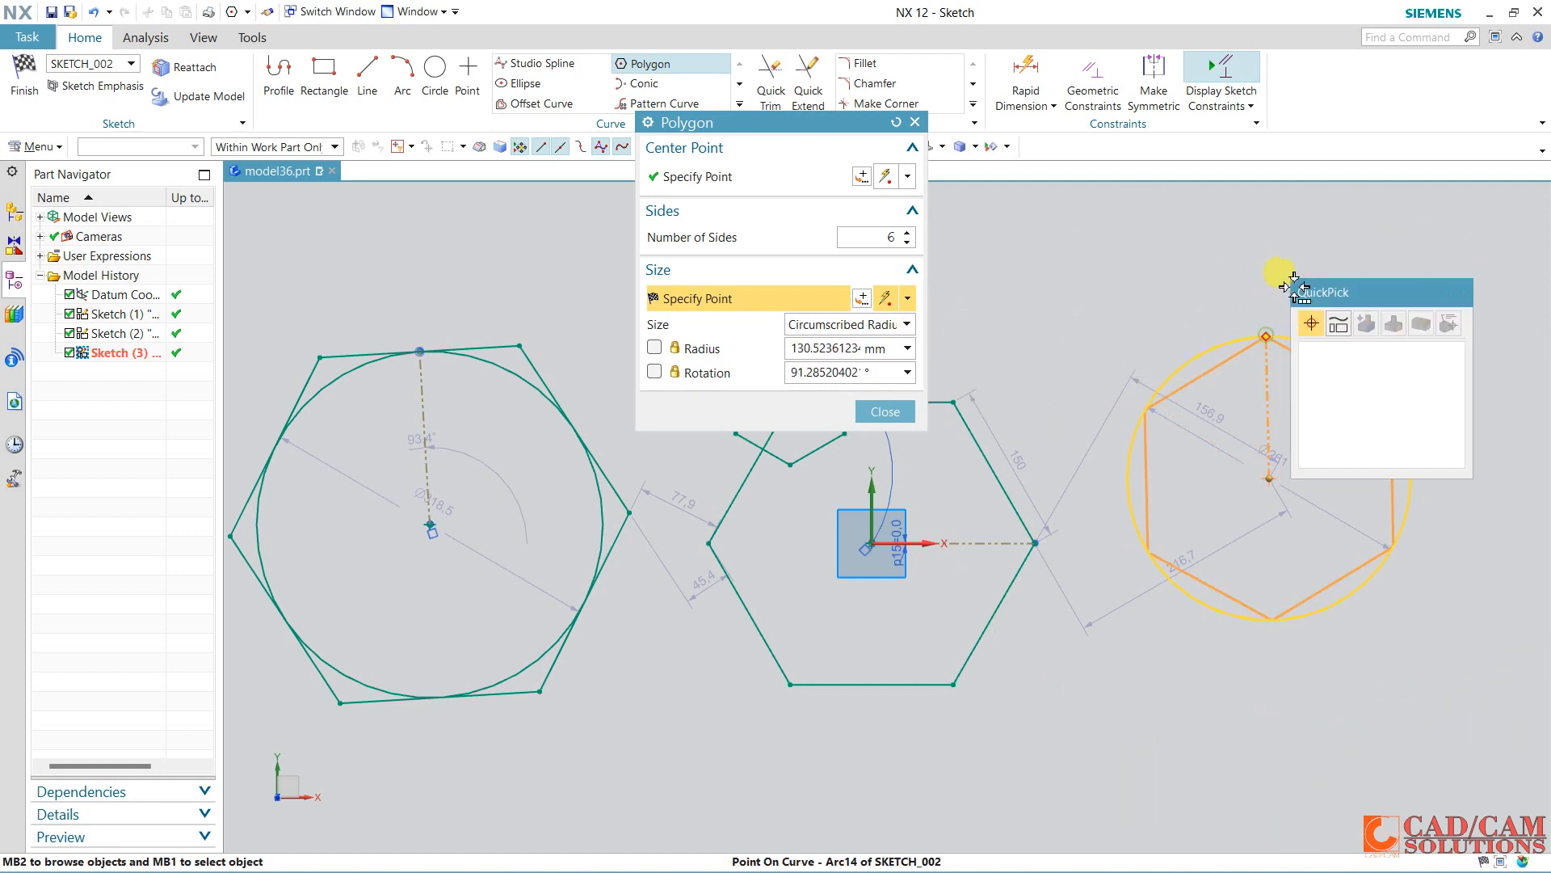
{"action": "left_click", "coordinate": [1400, 361]}
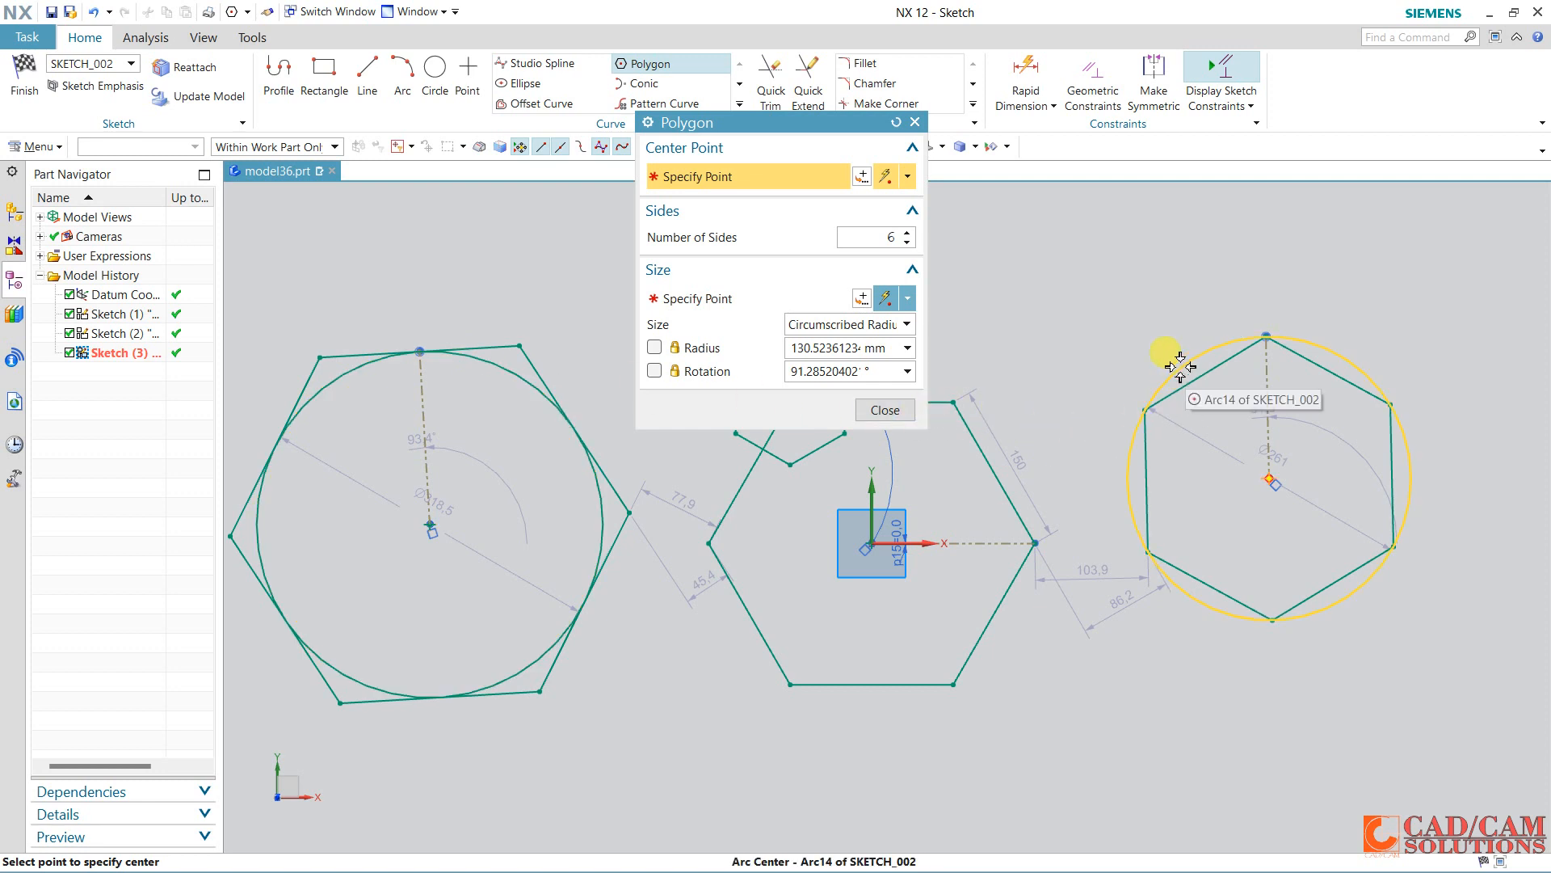
Draw a six-sided polygon with 50 mm side length and 90° rotation above and to the right of the central hexagon.
{"action": "left_click", "coordinate": [841, 324]}
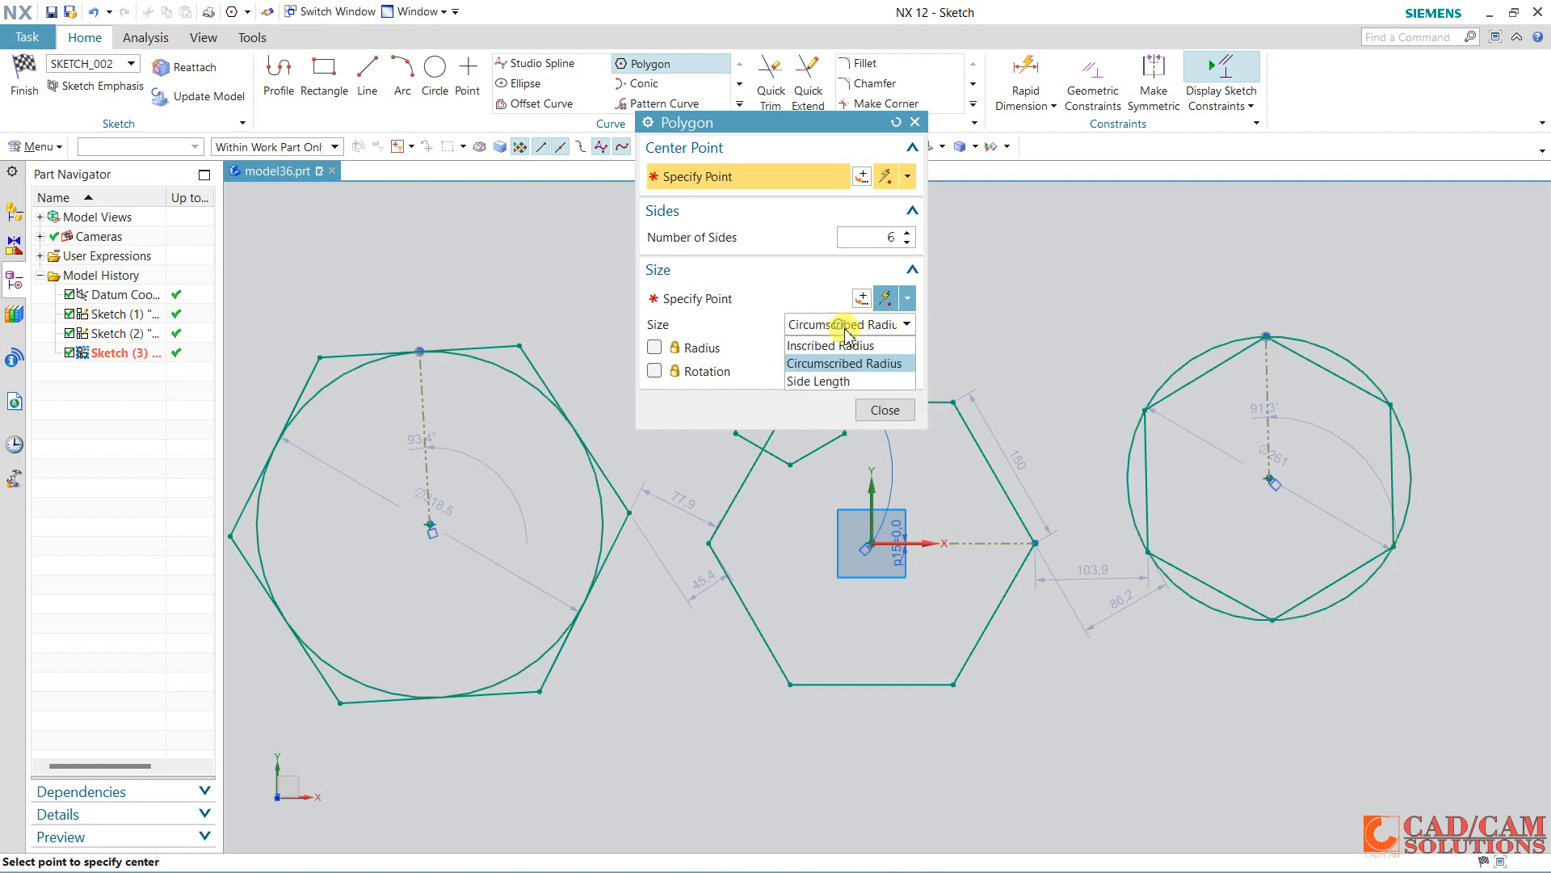
{"action": "left_click", "coordinate": [826, 378]}
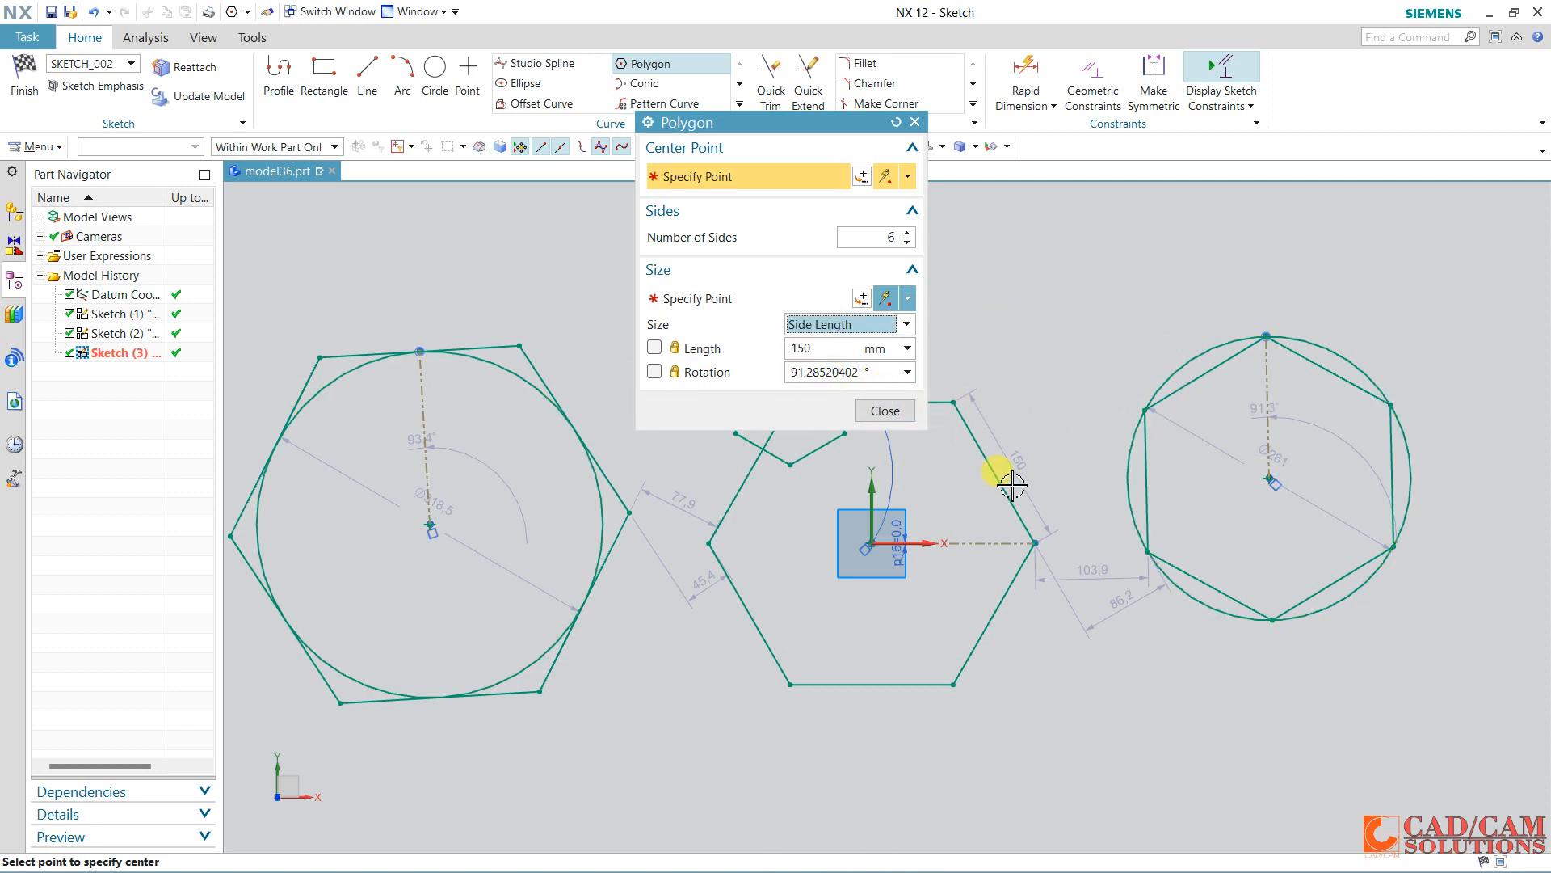
{"action": "left_click", "coordinate": [834, 371]}
{"action": "key", "text": "Return"}
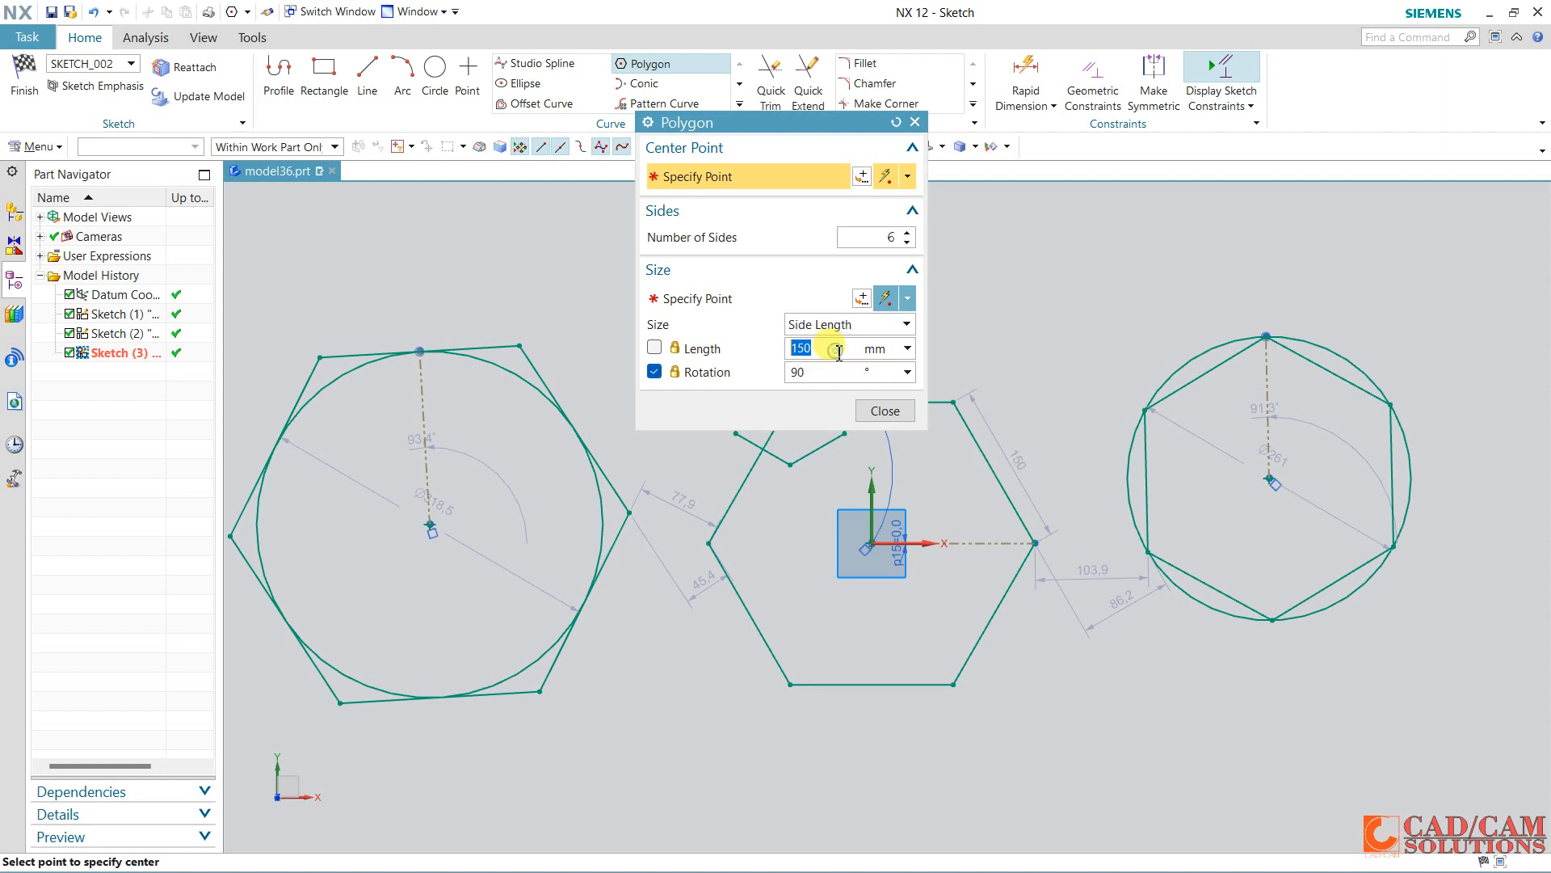
{"action": "key", "text": "Return"}
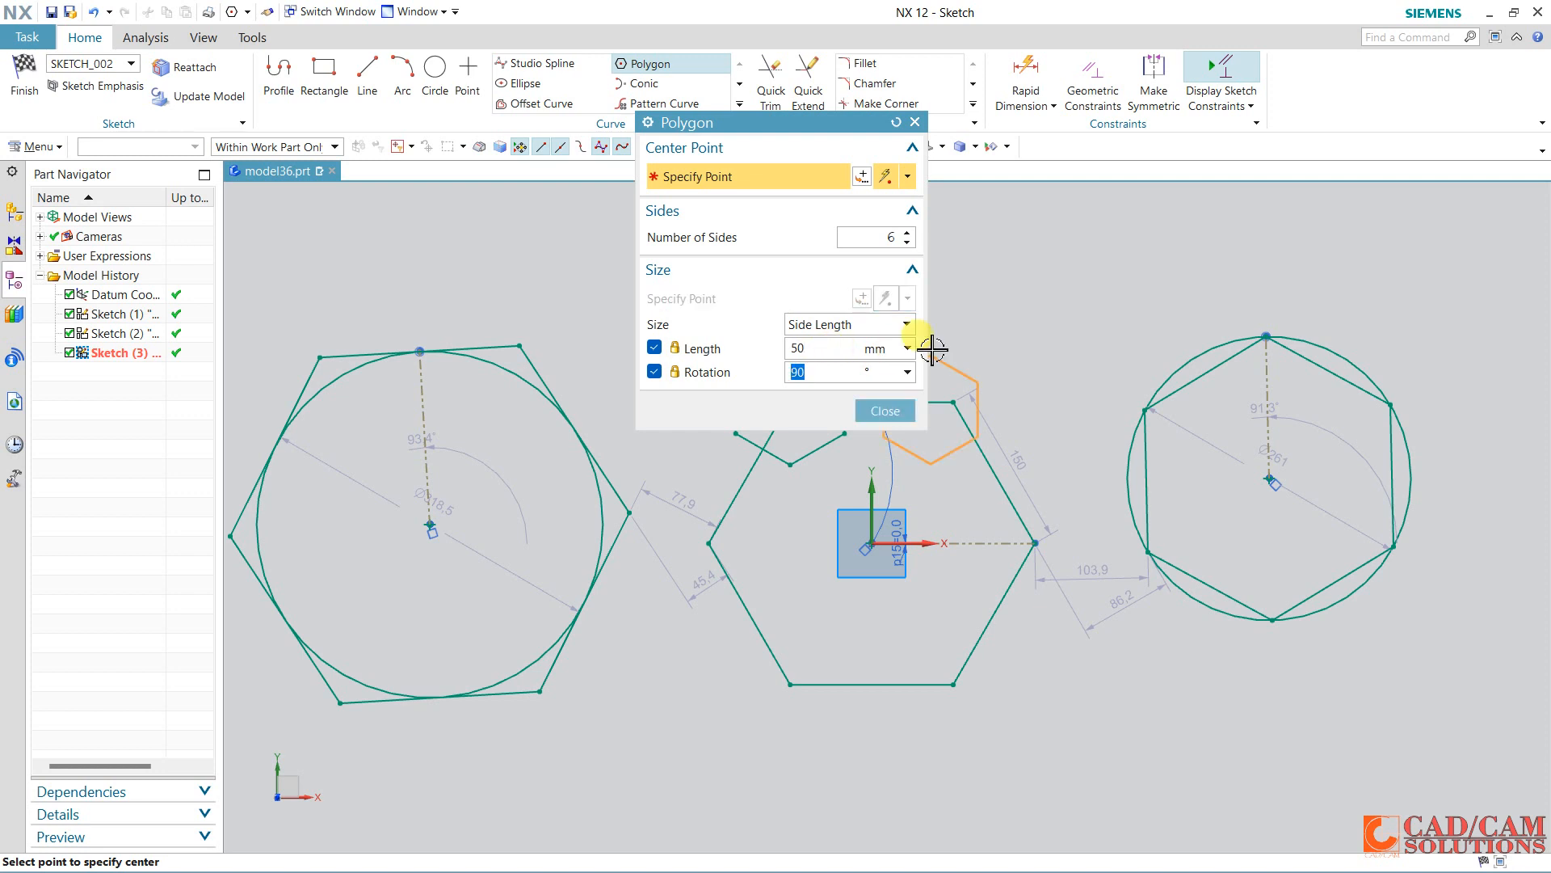
{"action": "left_click", "coordinate": [1043, 300]}
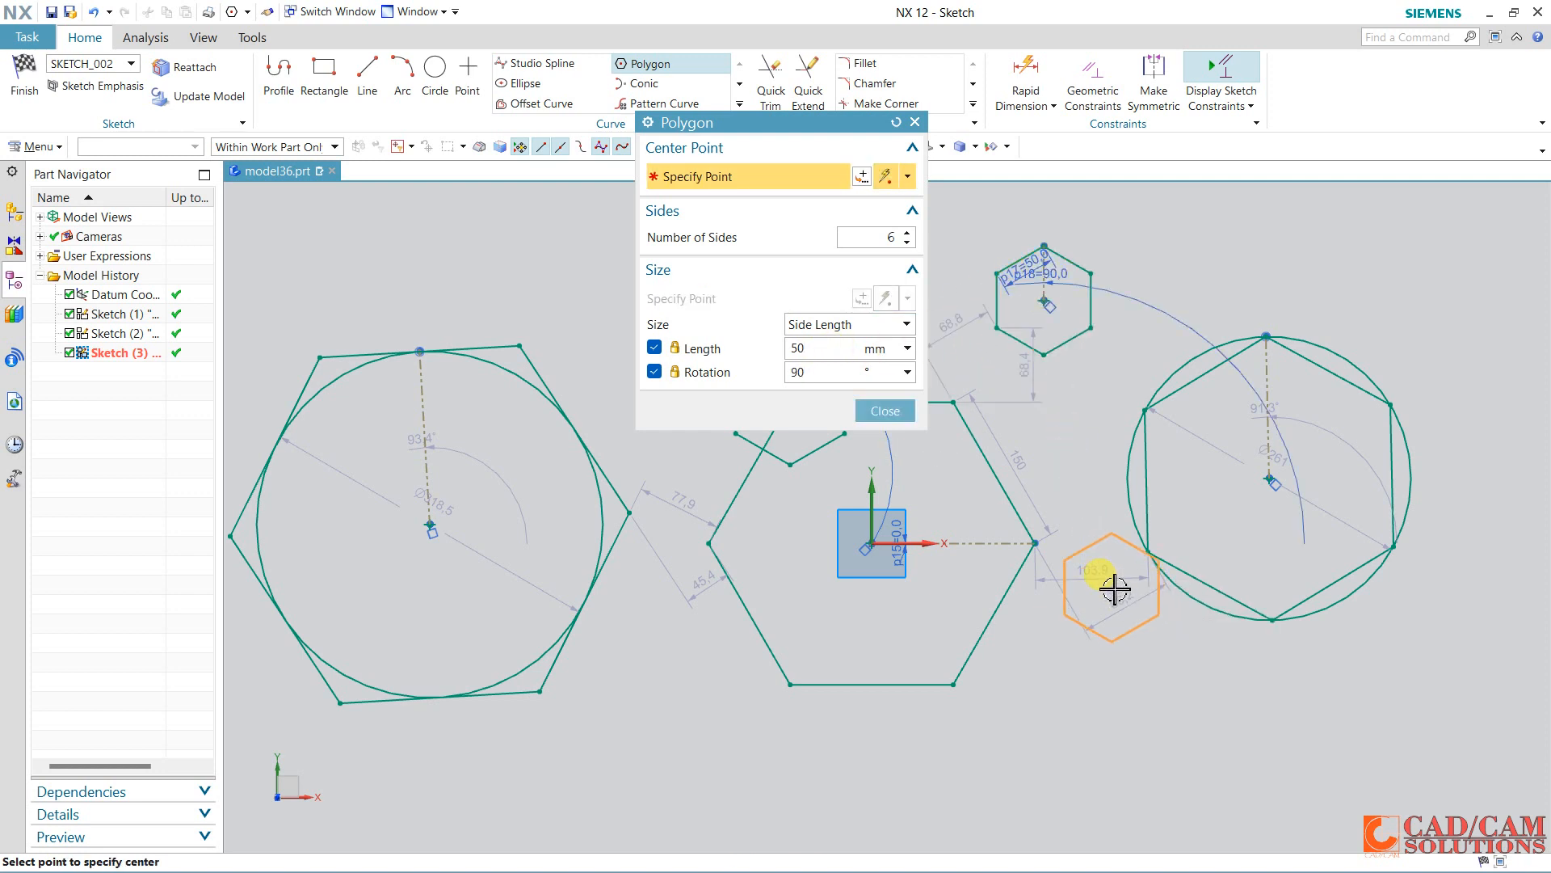
{"action": "left_click", "coordinate": [873, 412]}
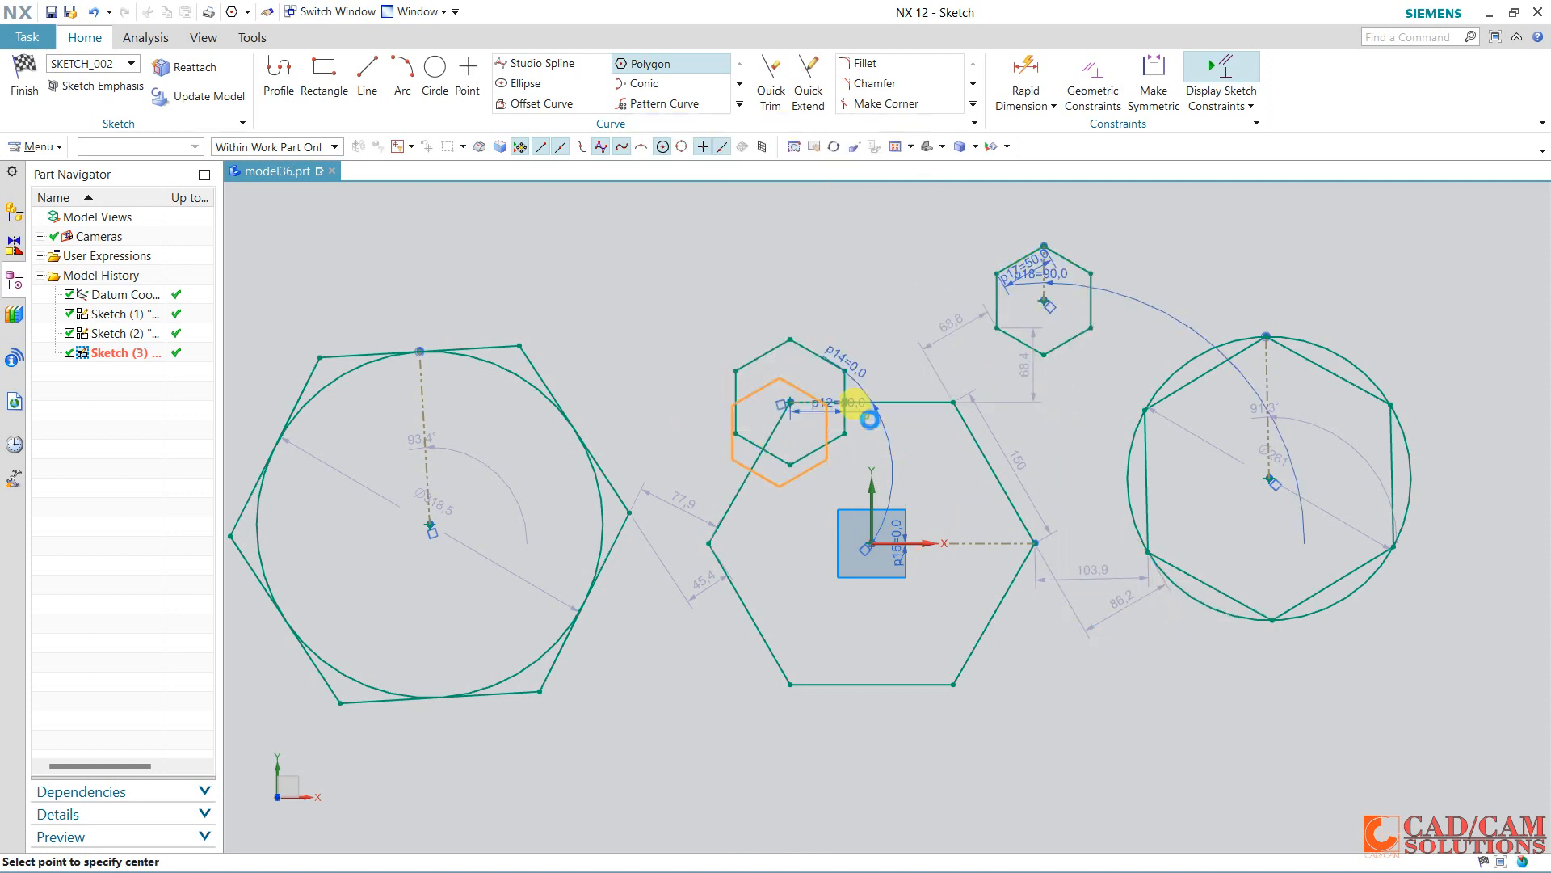
Start an ellipse and place its centre in the empty area below and to the left of the central hexagon.
{"action": "scroll", "coordinate": [868, 412], "scroll_direction": "down", "scroll_amount": 1}
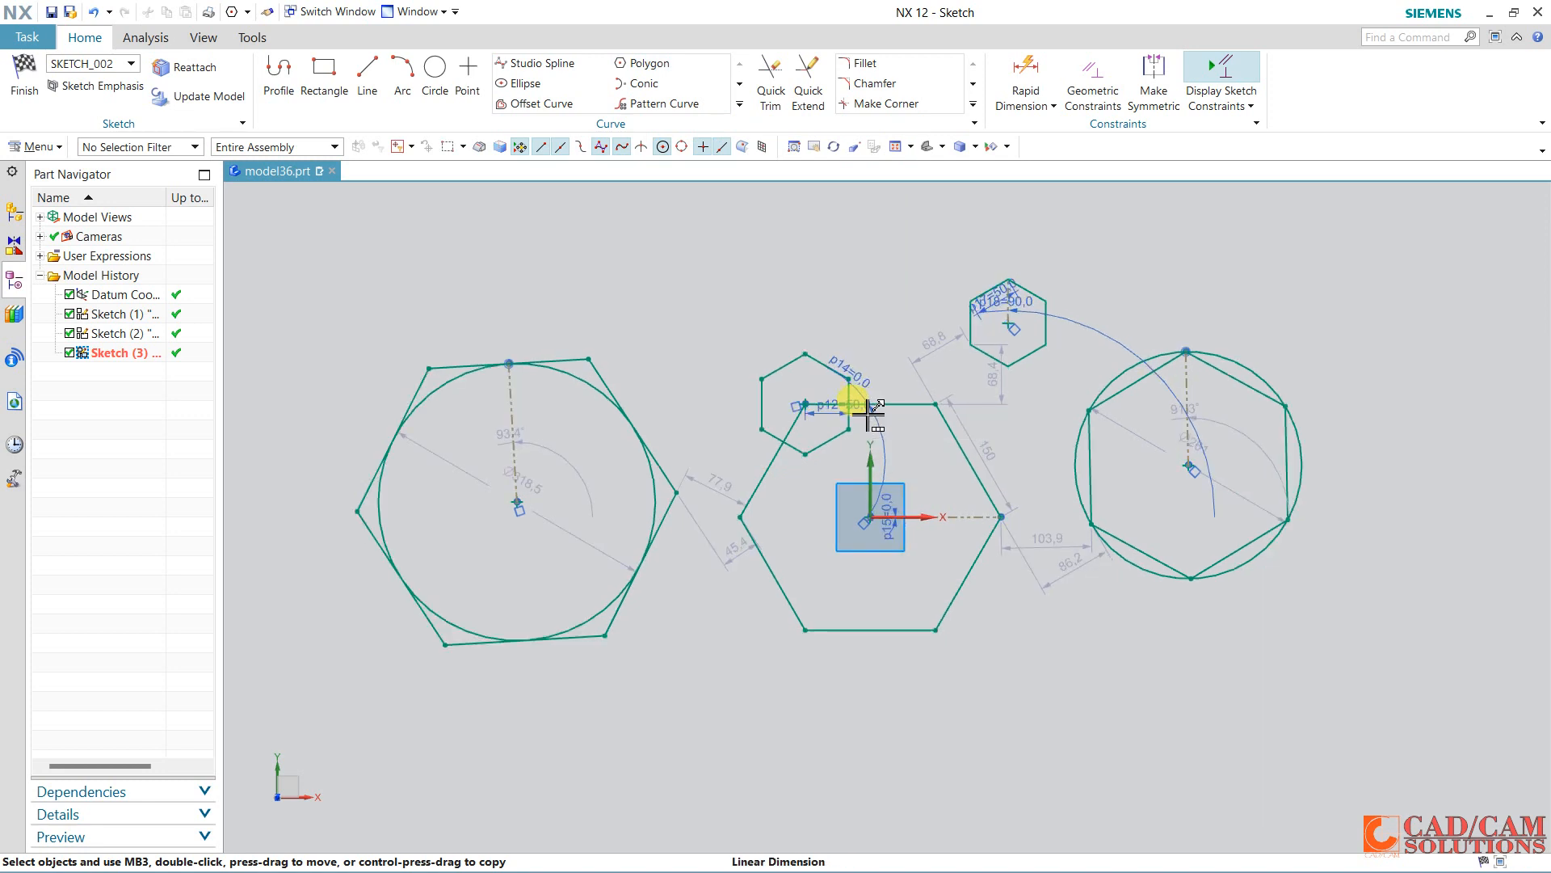
{"action": "left_click", "coordinate": [526, 84]}
{"action": "middle_click_drag", "start_coordinate": [1031, 516], "coordinate": [1181, 452], "text": "shift"}
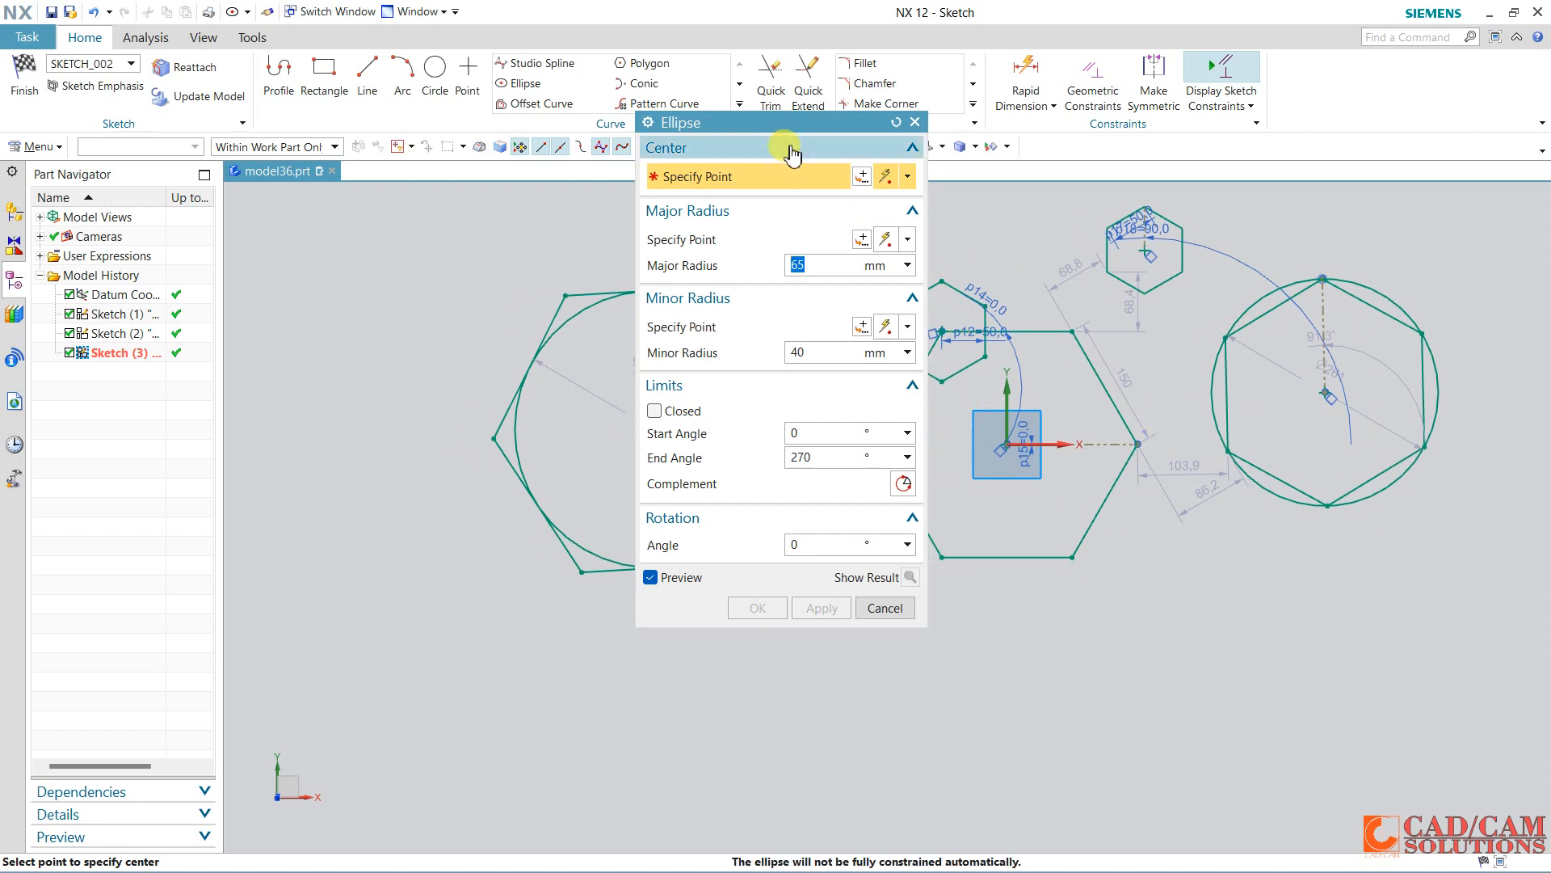
{"action": "left_click_drag", "start_coordinate": [776, 123], "coordinate": [349, 110]}
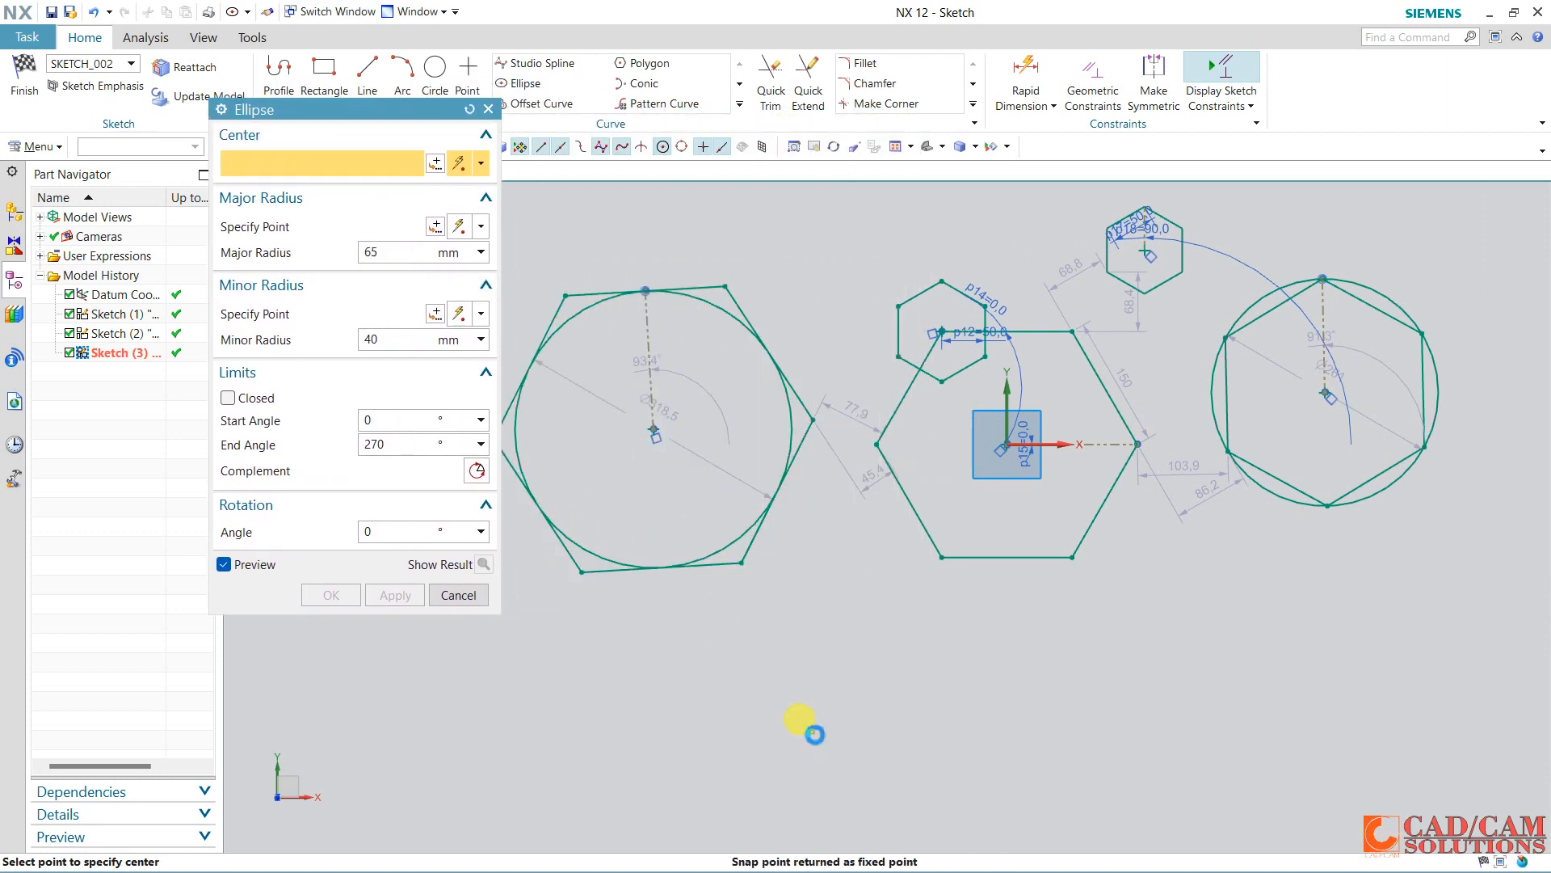
{"action": "left_click", "coordinate": [812, 731]}
{"action": "middle_click_drag", "start_coordinate": [1027, 727], "coordinate": [1035, 647], "text": "shift"}
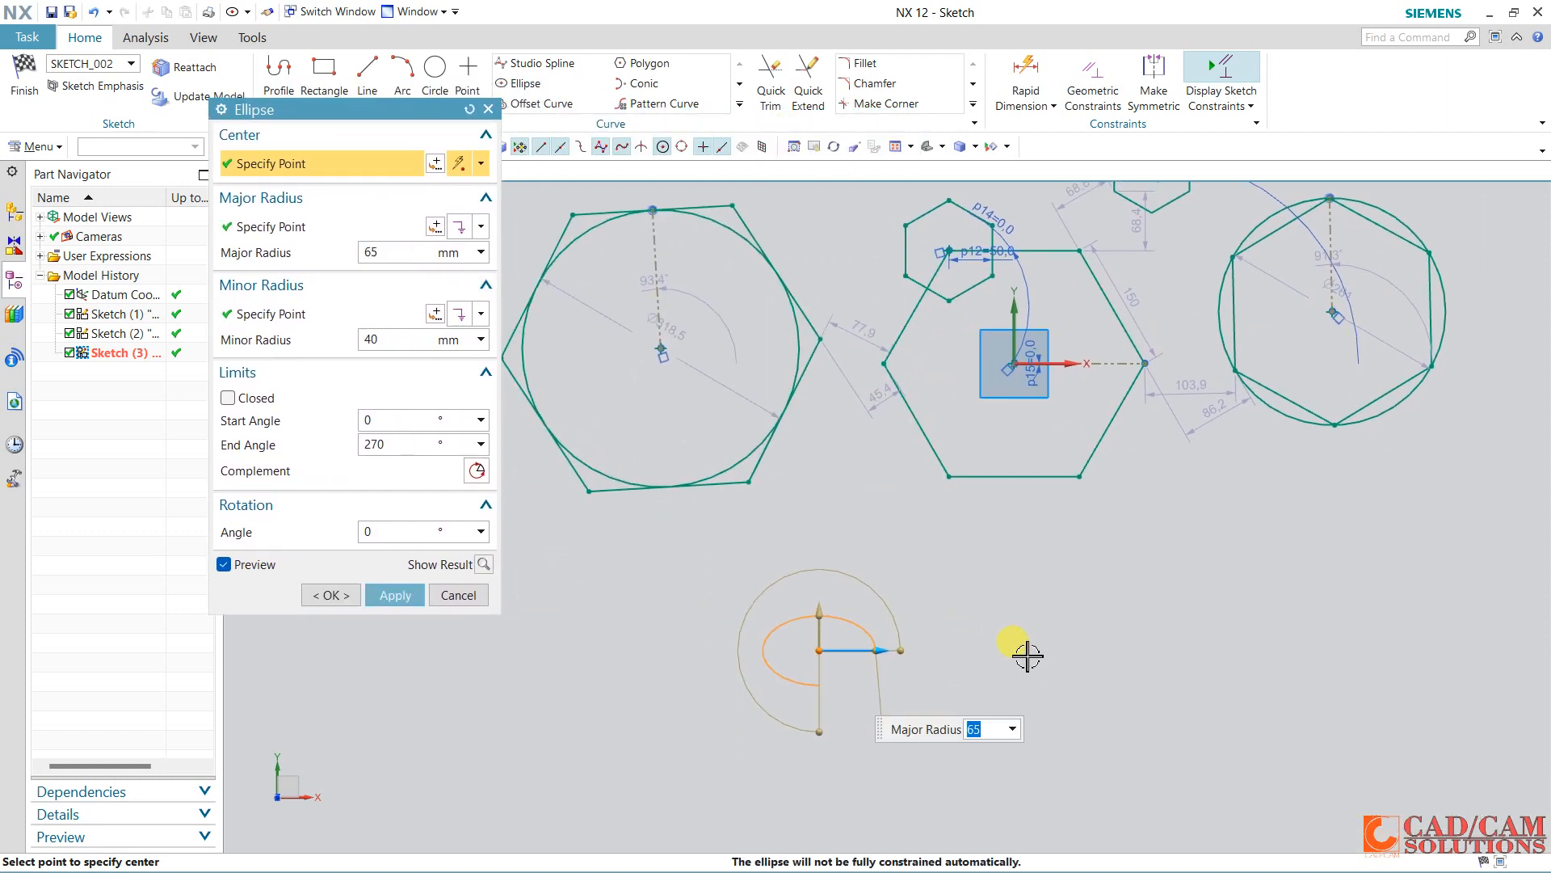
Make the ellipse closed and stretch it to a 125 mm major radius and a 55 mm minor radius.
{"action": "left_click", "coordinate": [244, 400]}
{"action": "scroll", "coordinate": [868, 672], "scroll_direction": "up", "scroll_amount": 2}
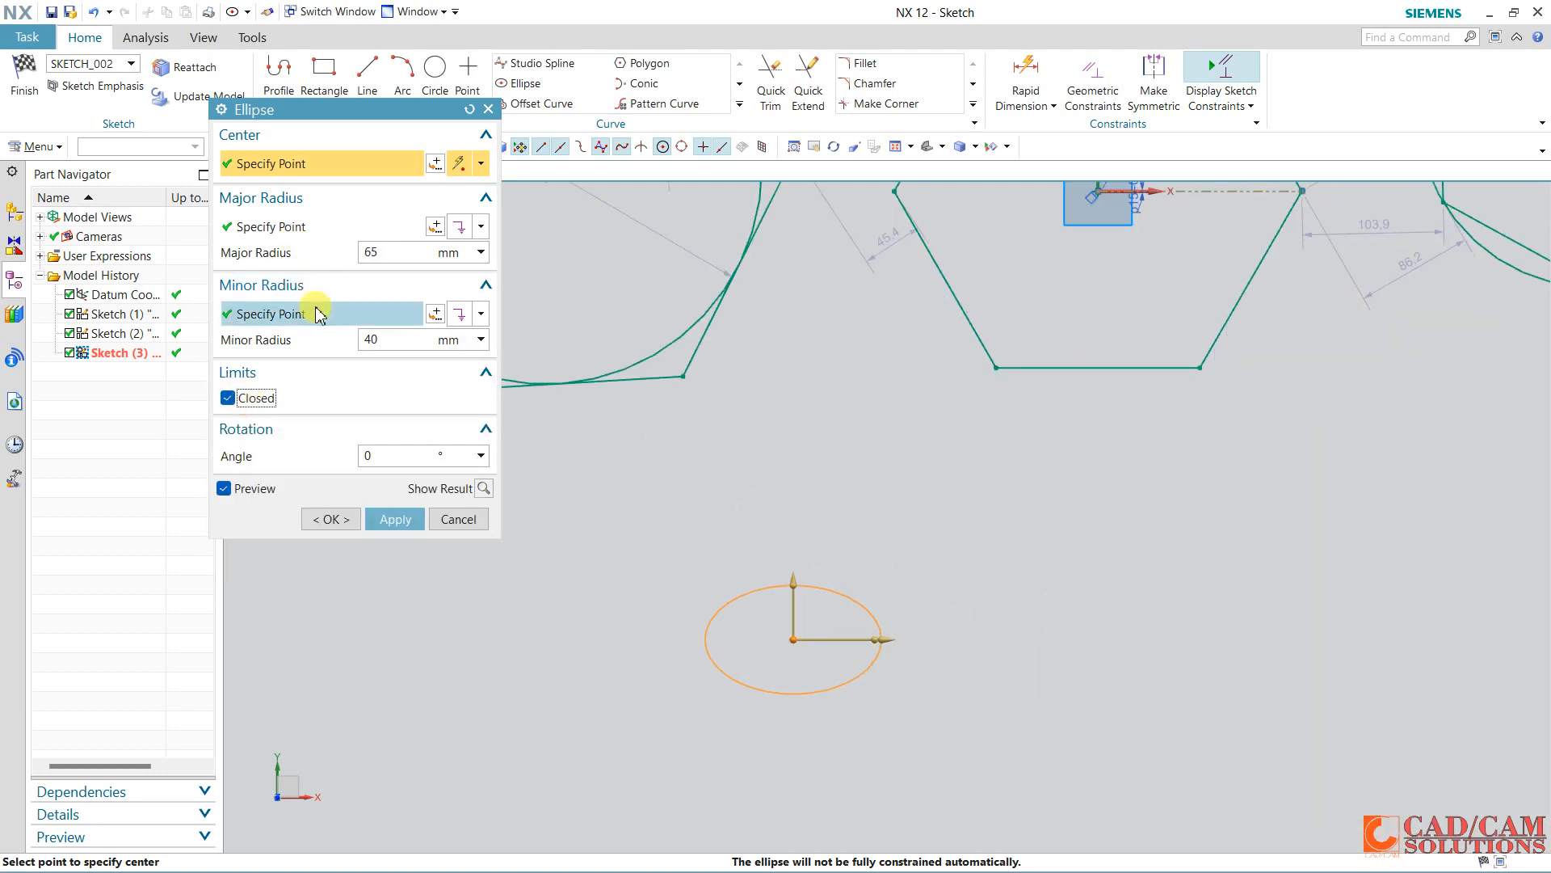
{"action": "mouse_move", "coordinate": [803, 572]}
{"action": "left_mouse_down"}
{"action": "mouse_move", "coordinate": [807, 443]}
{"action": "mouse_move", "coordinate": [803, 552]}
{"action": "left_mouse_up"}
{"action": "left_click_drag", "start_coordinate": [893, 644], "coordinate": [966, 640]}
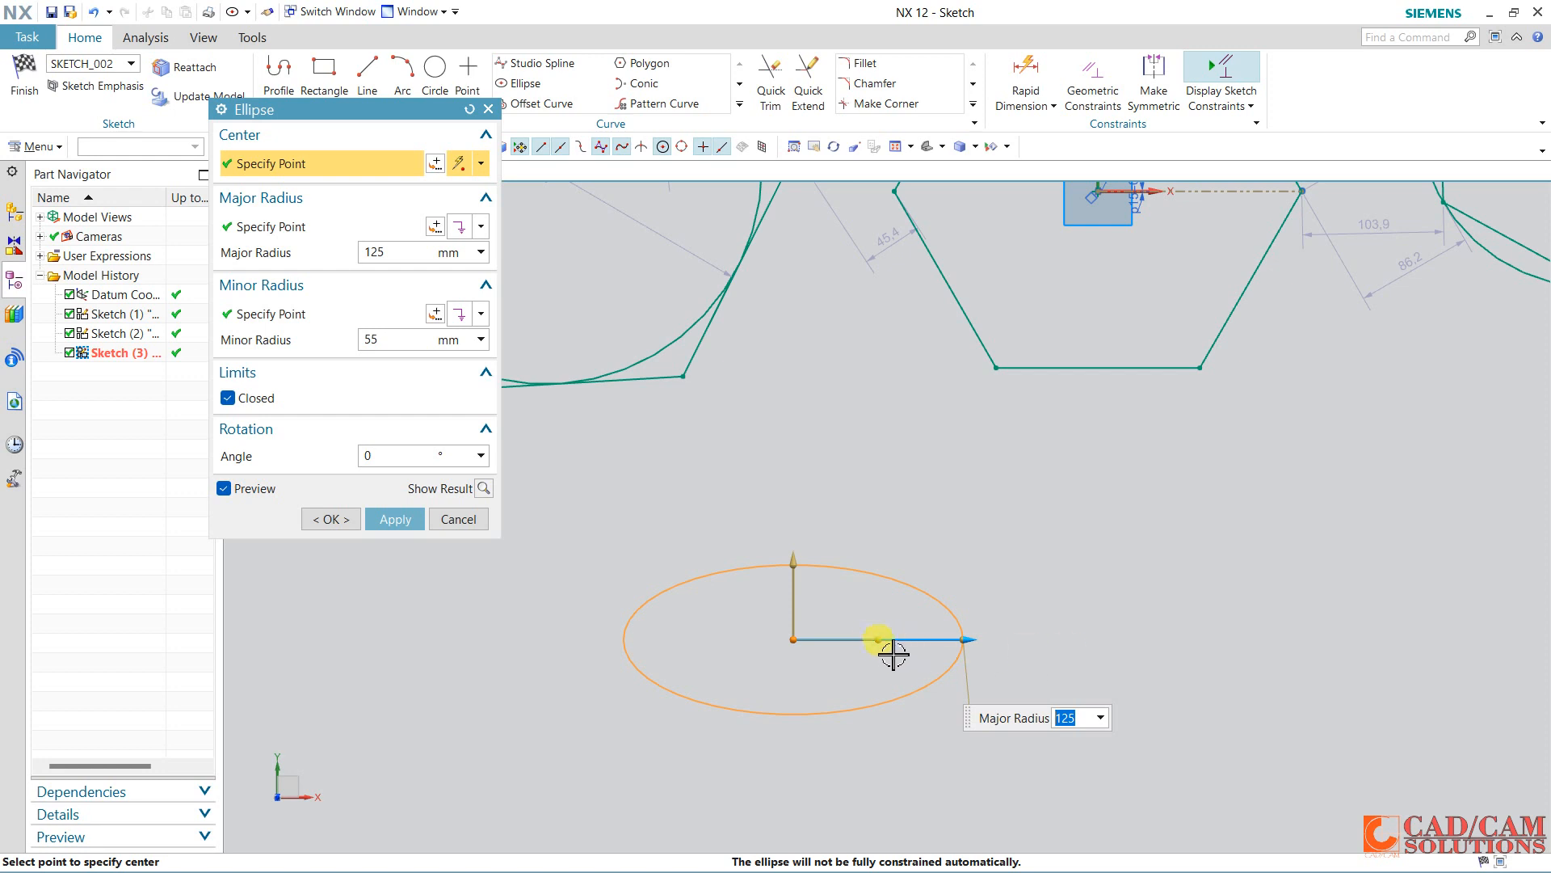
Rotate the ellipse about its centre and set the rotation angle to 45°.
{"action": "left_click_drag", "start_coordinate": [878, 639], "coordinate": [870, 595]}
{"action": "left_click", "coordinate": [383, 457]}
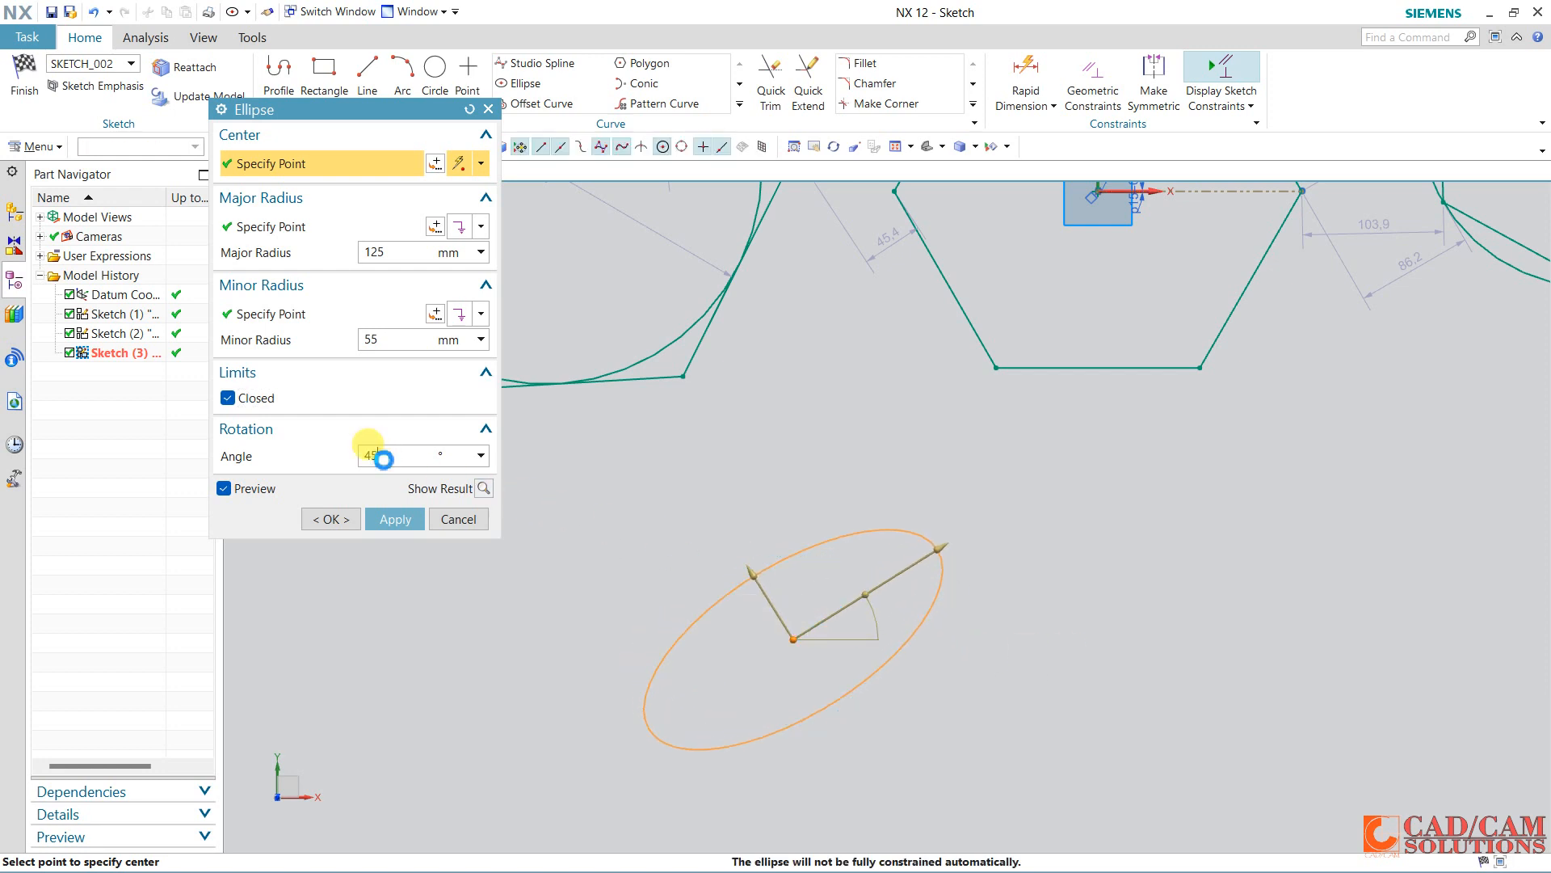
{"action": "key", "text": "Return"}
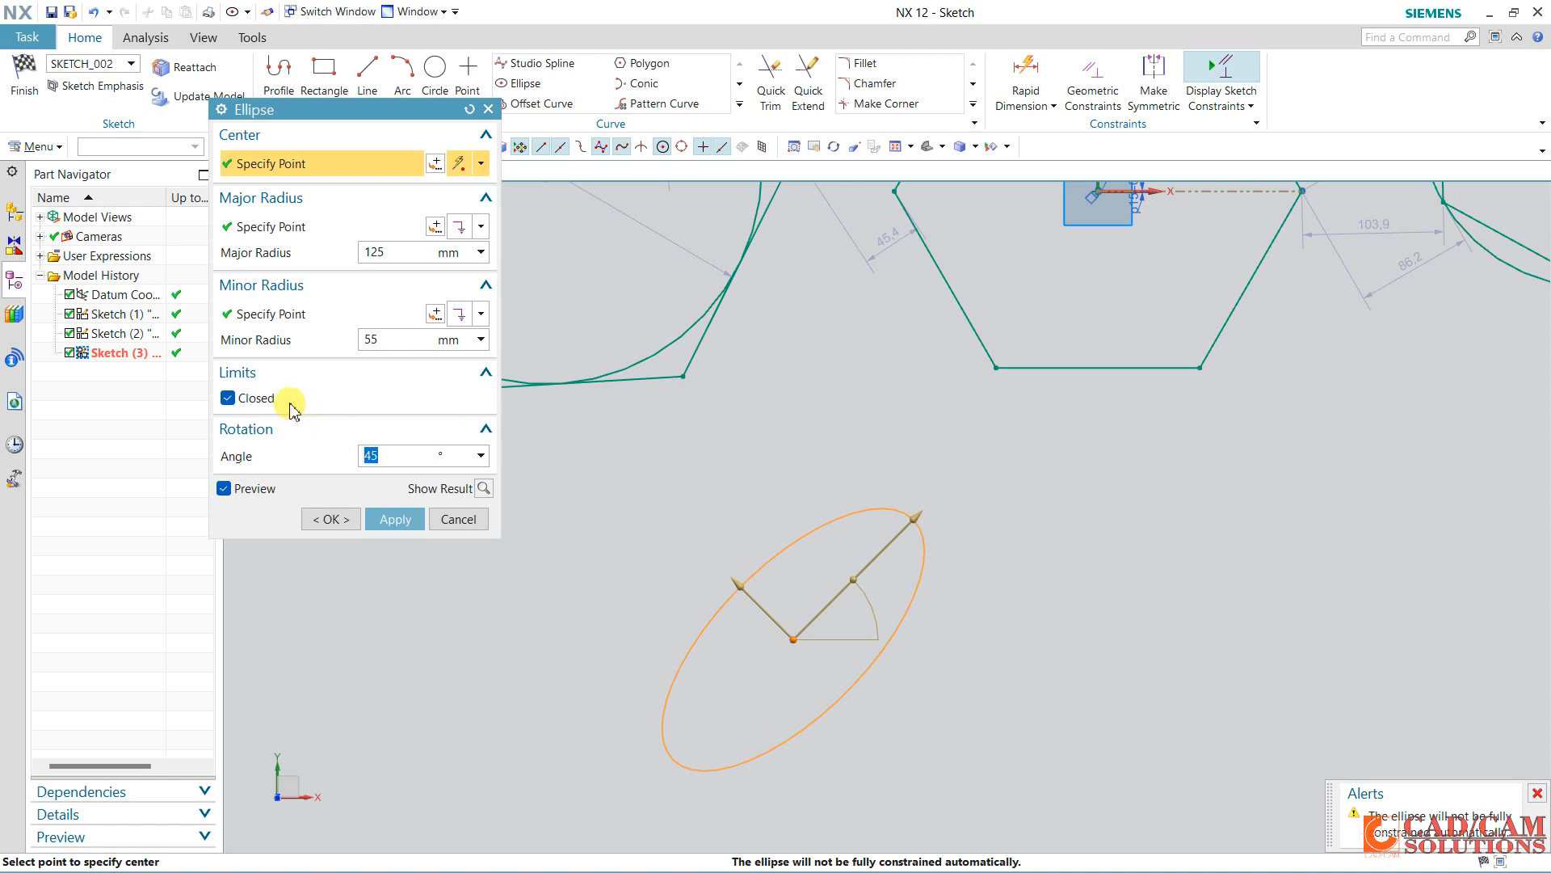
Make the ellipse an open arc and set its end angle to 180°.
{"action": "left_click", "coordinate": [255, 398]}
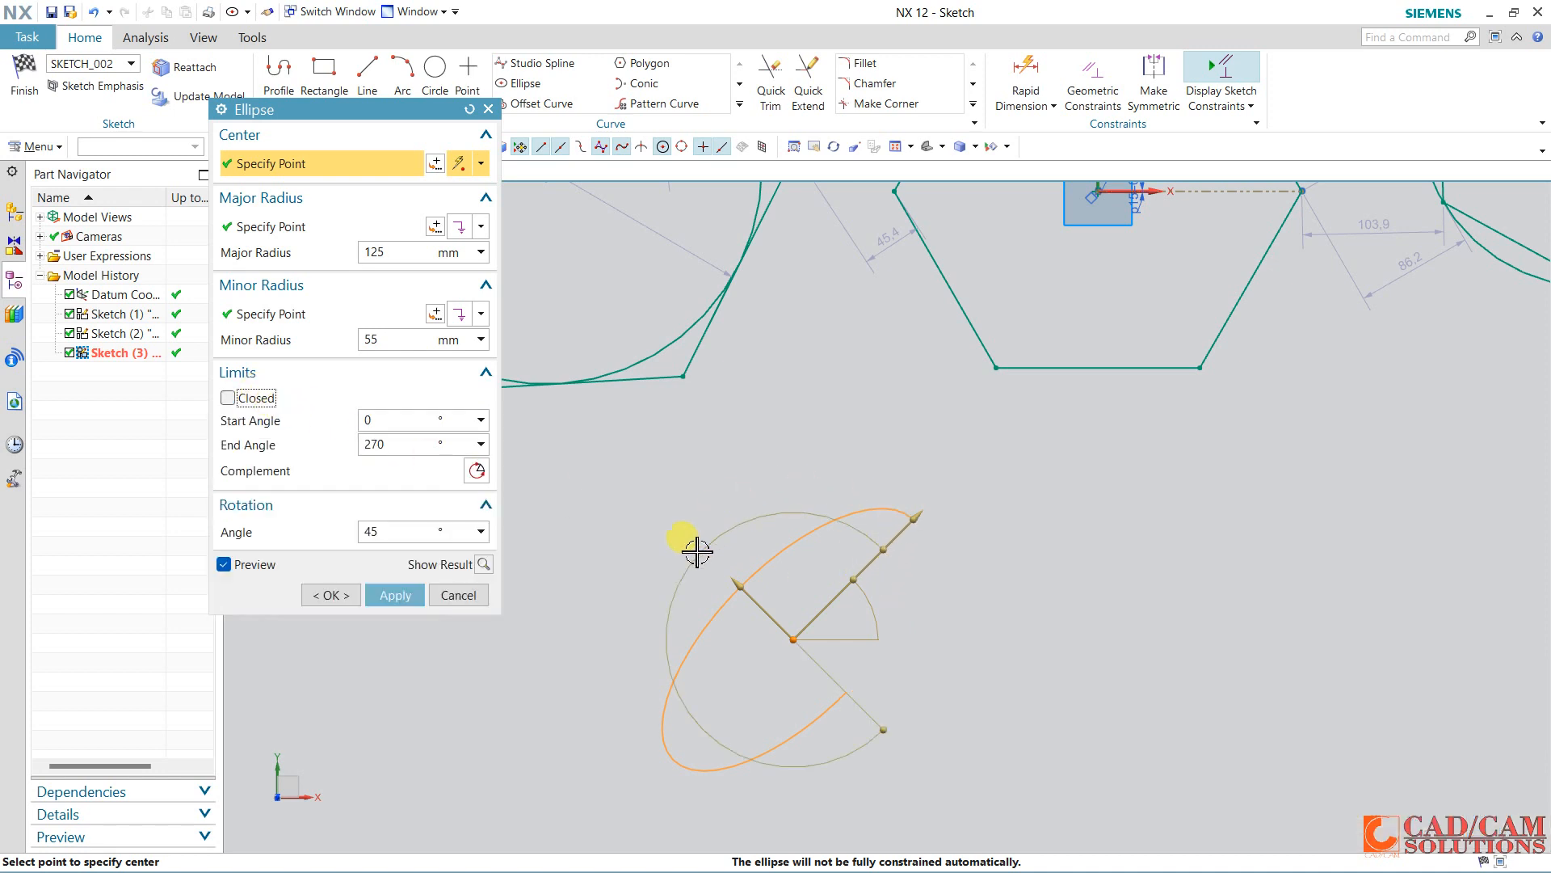
{"action": "left_click_drag", "start_coordinate": [872, 738], "coordinate": [700, 725]}
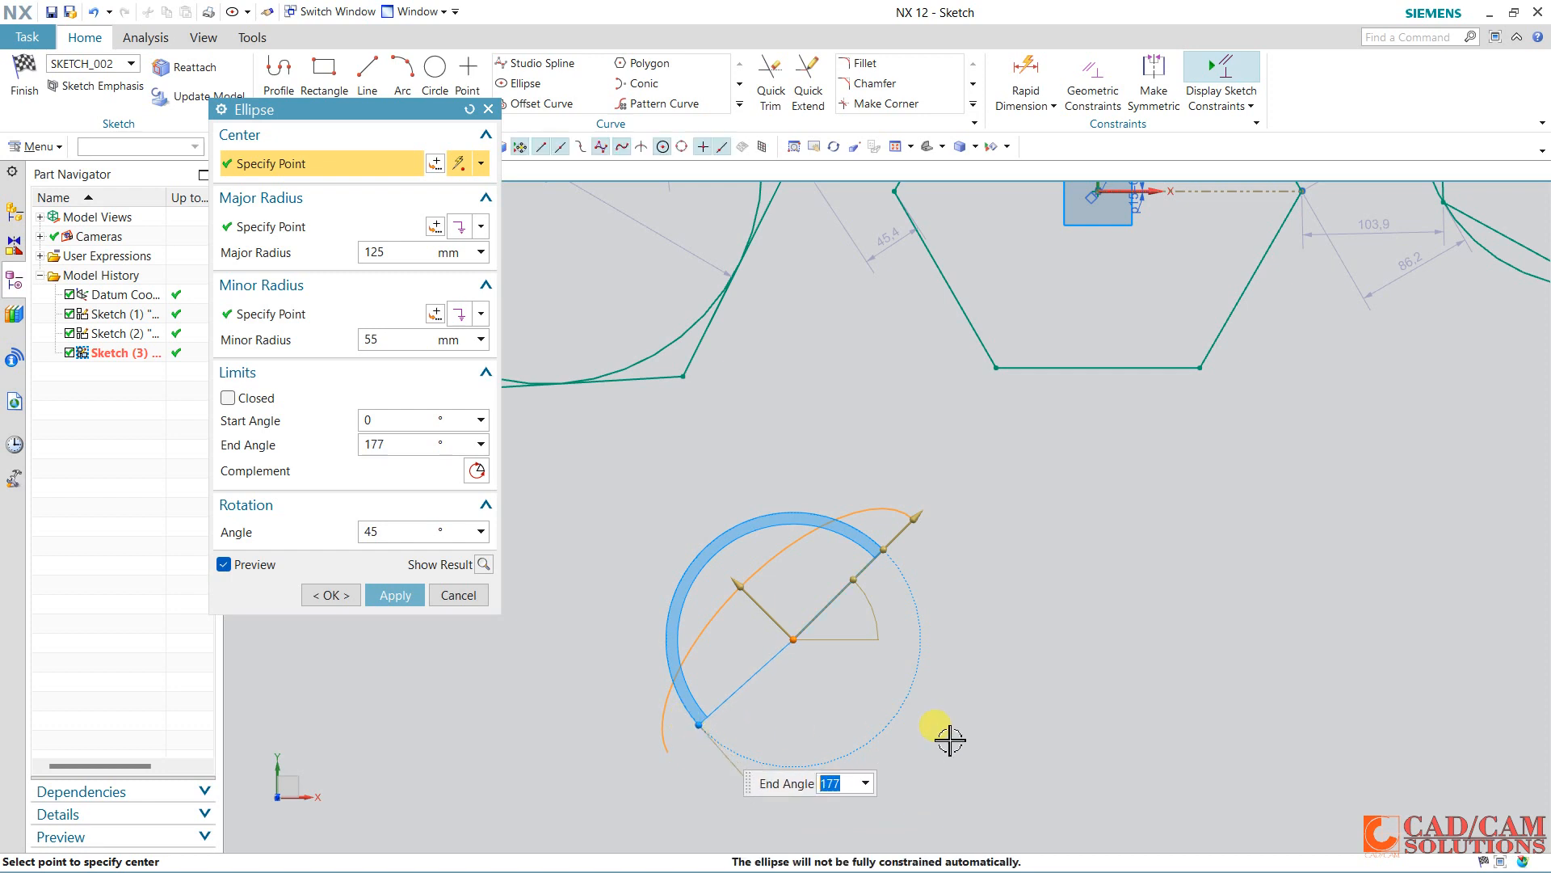
{"action": "double_click", "coordinate": [388, 444]}
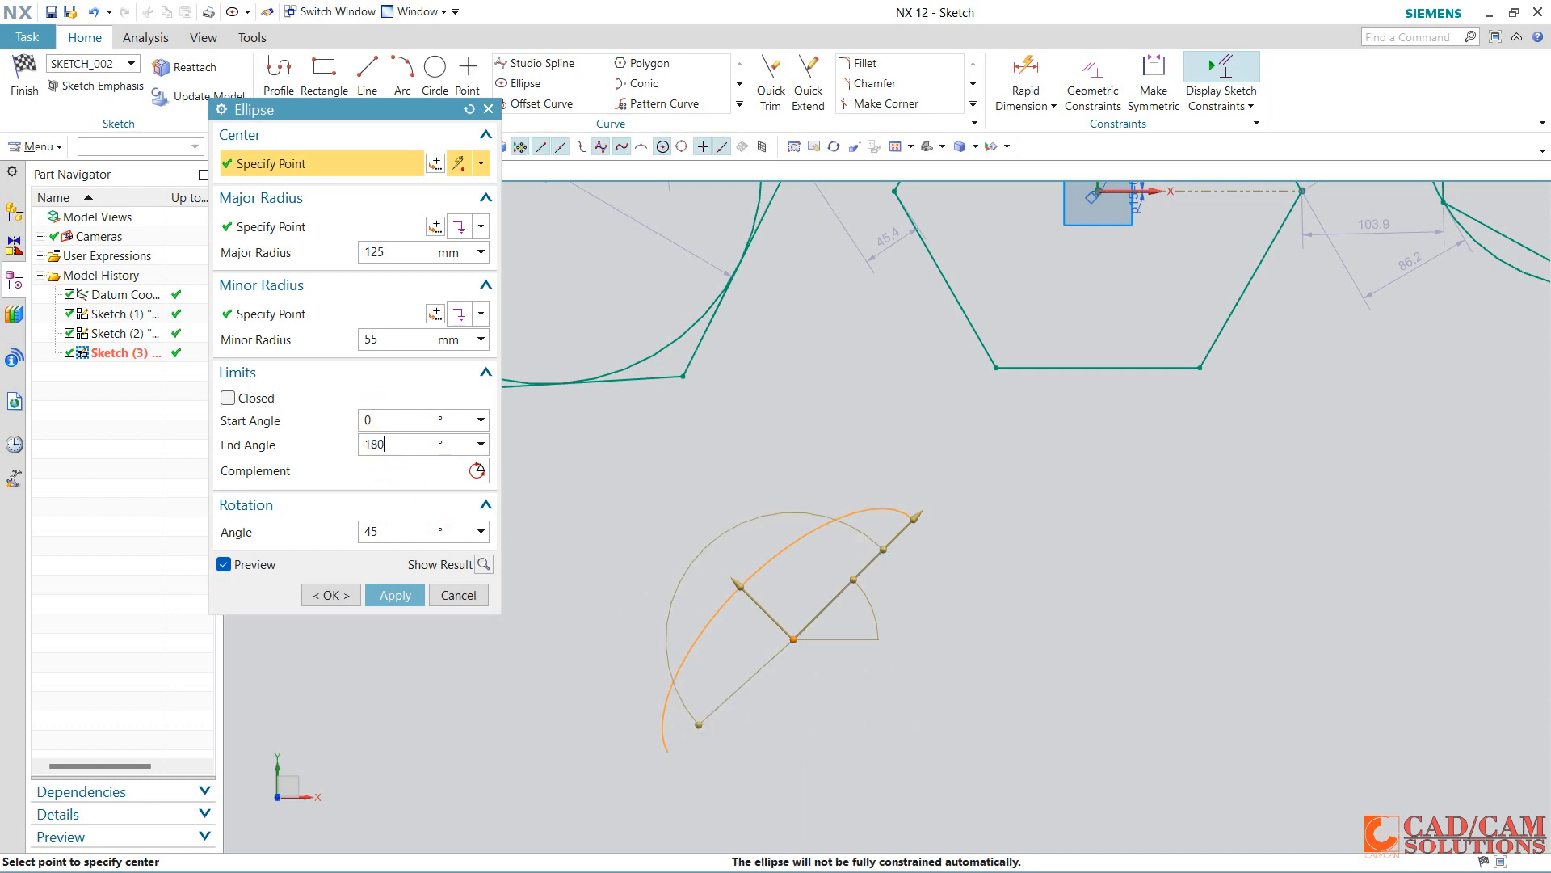
{"action": "key", "text": "Return"}
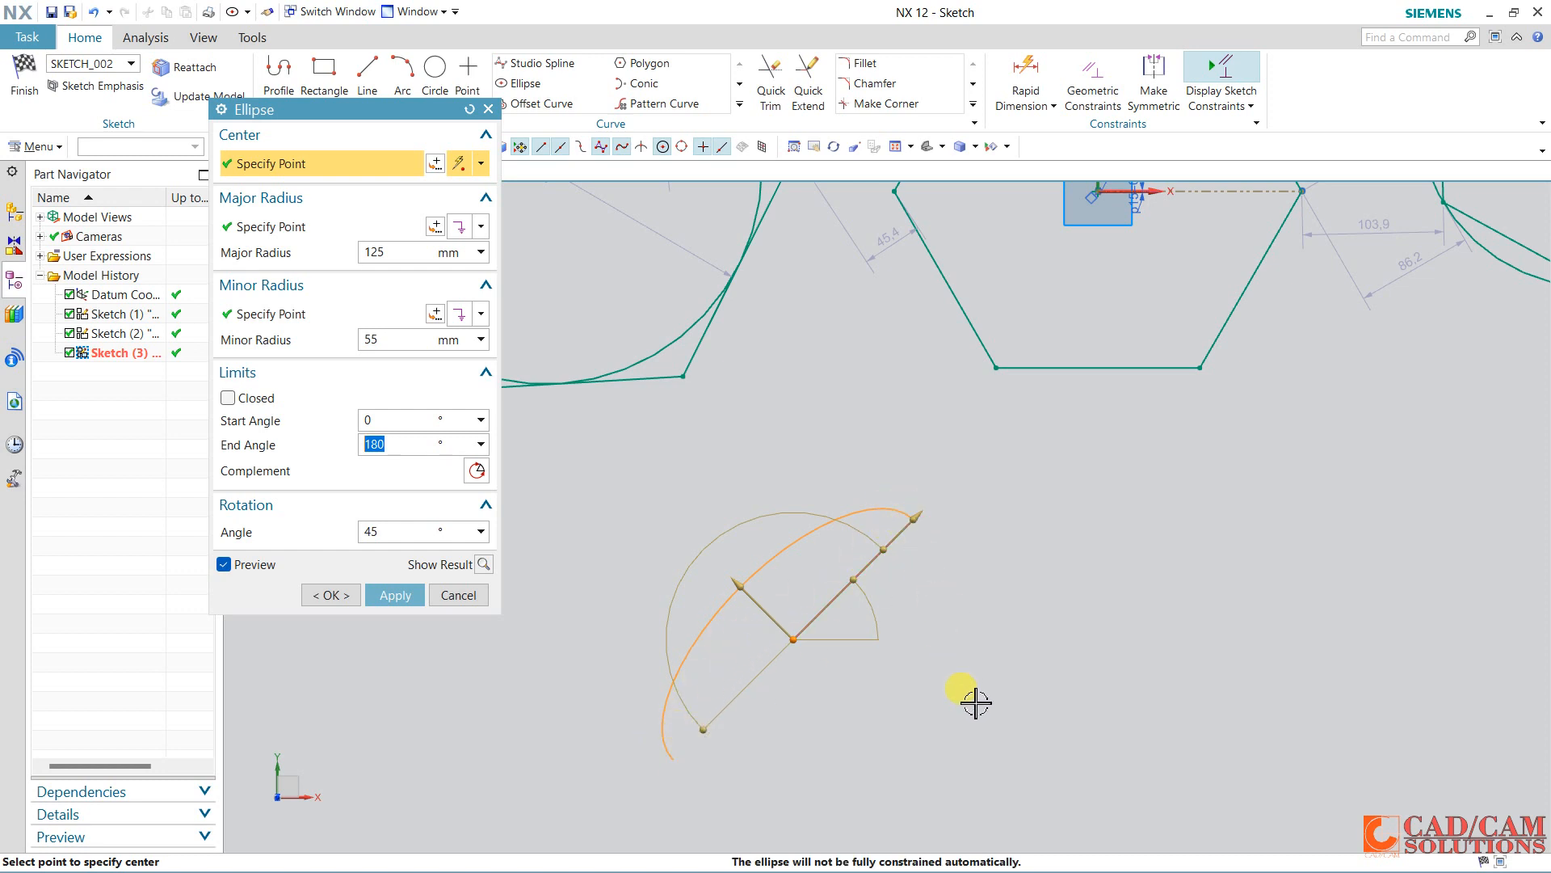
Create the half ellipse with a rotation angle of 0° and delete it from the sketch.
{"action": "left_click", "coordinate": [401, 534]}
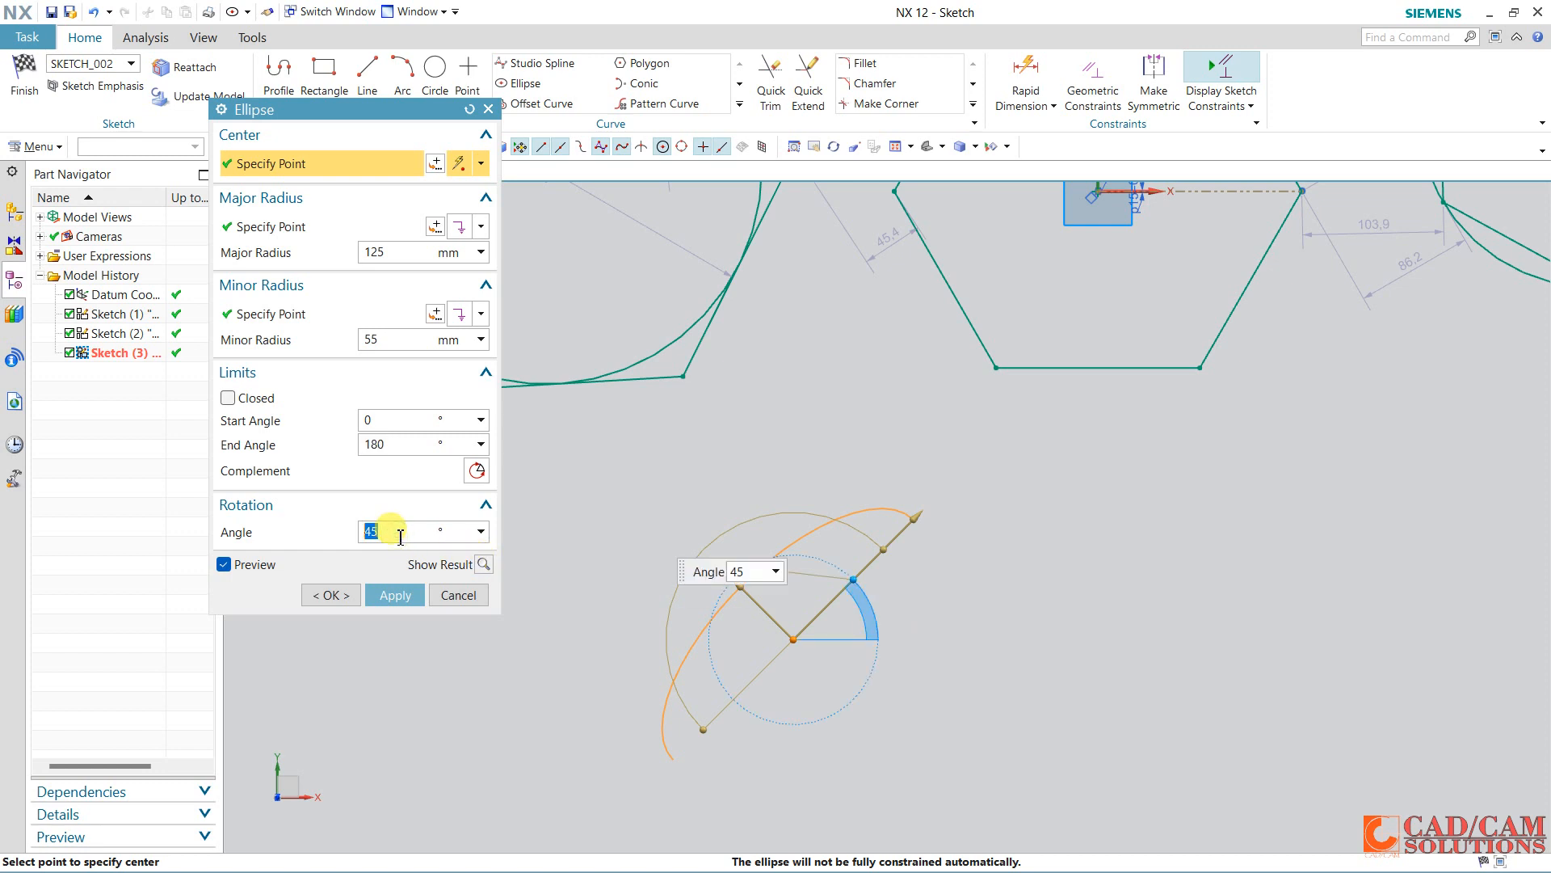
{"action": "type", "text": "0"}
{"action": "key", "text": "Return"}
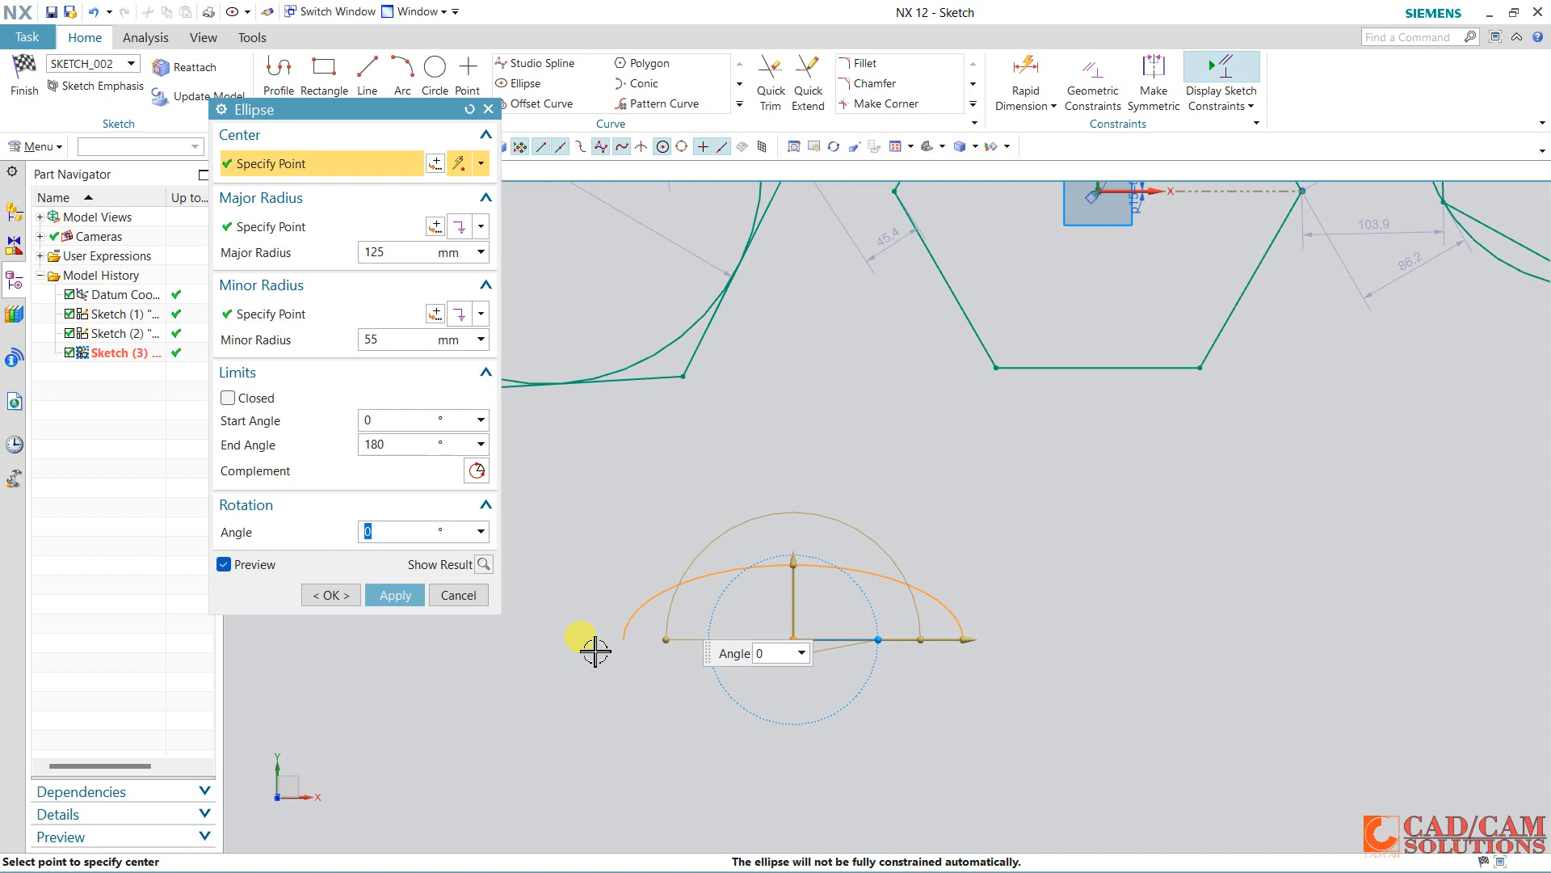
{"action": "left_click", "coordinate": [330, 598]}
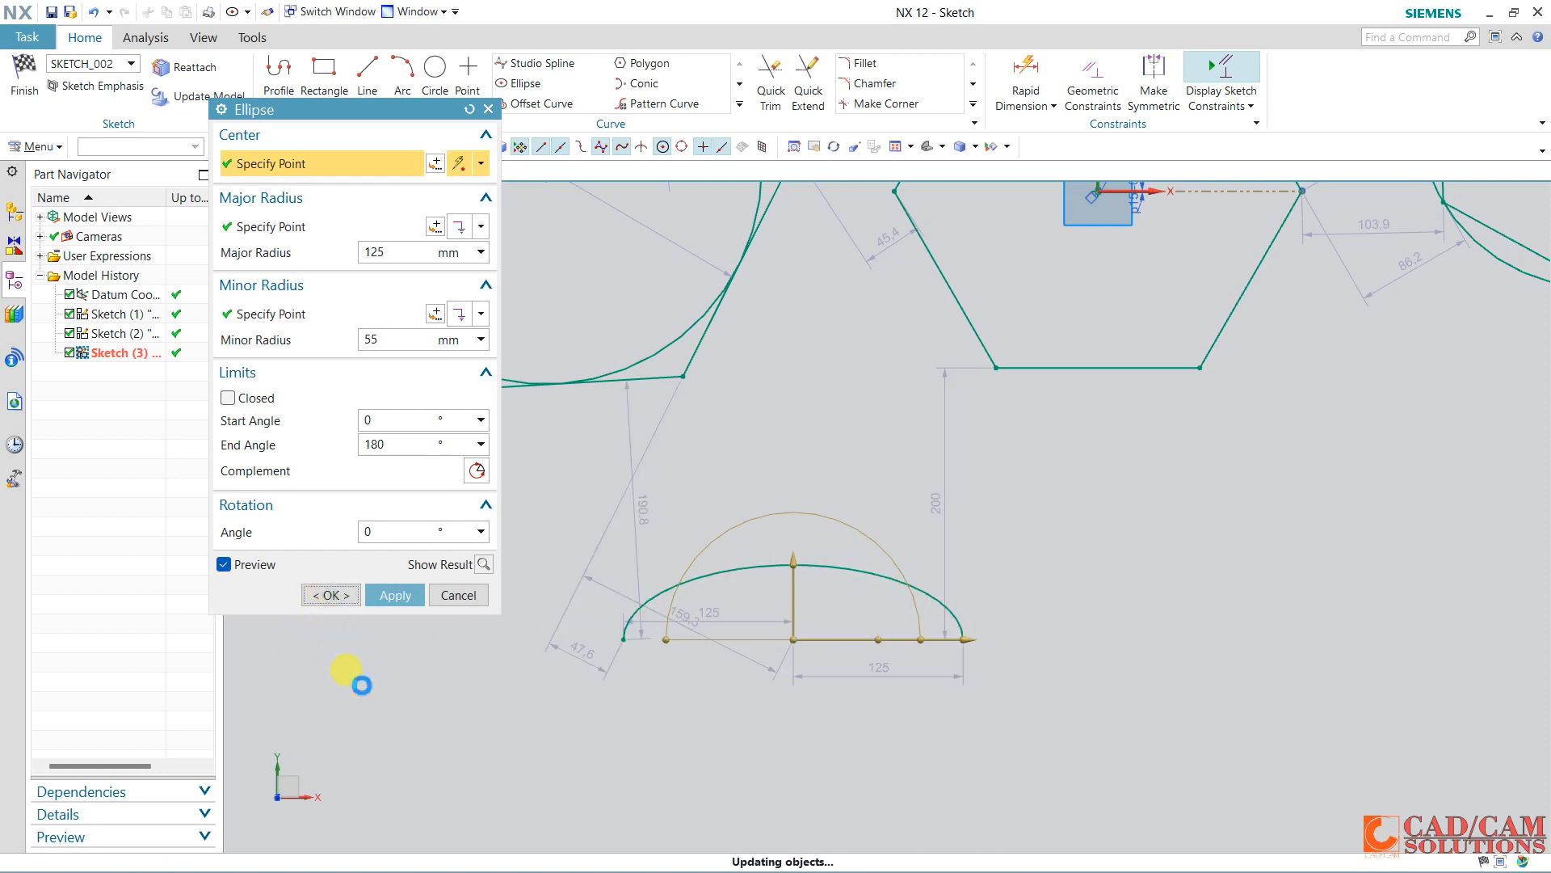
{"action": "left_click", "coordinate": [795, 569]}
{"action": "left_click", "coordinate": [769, 562]}
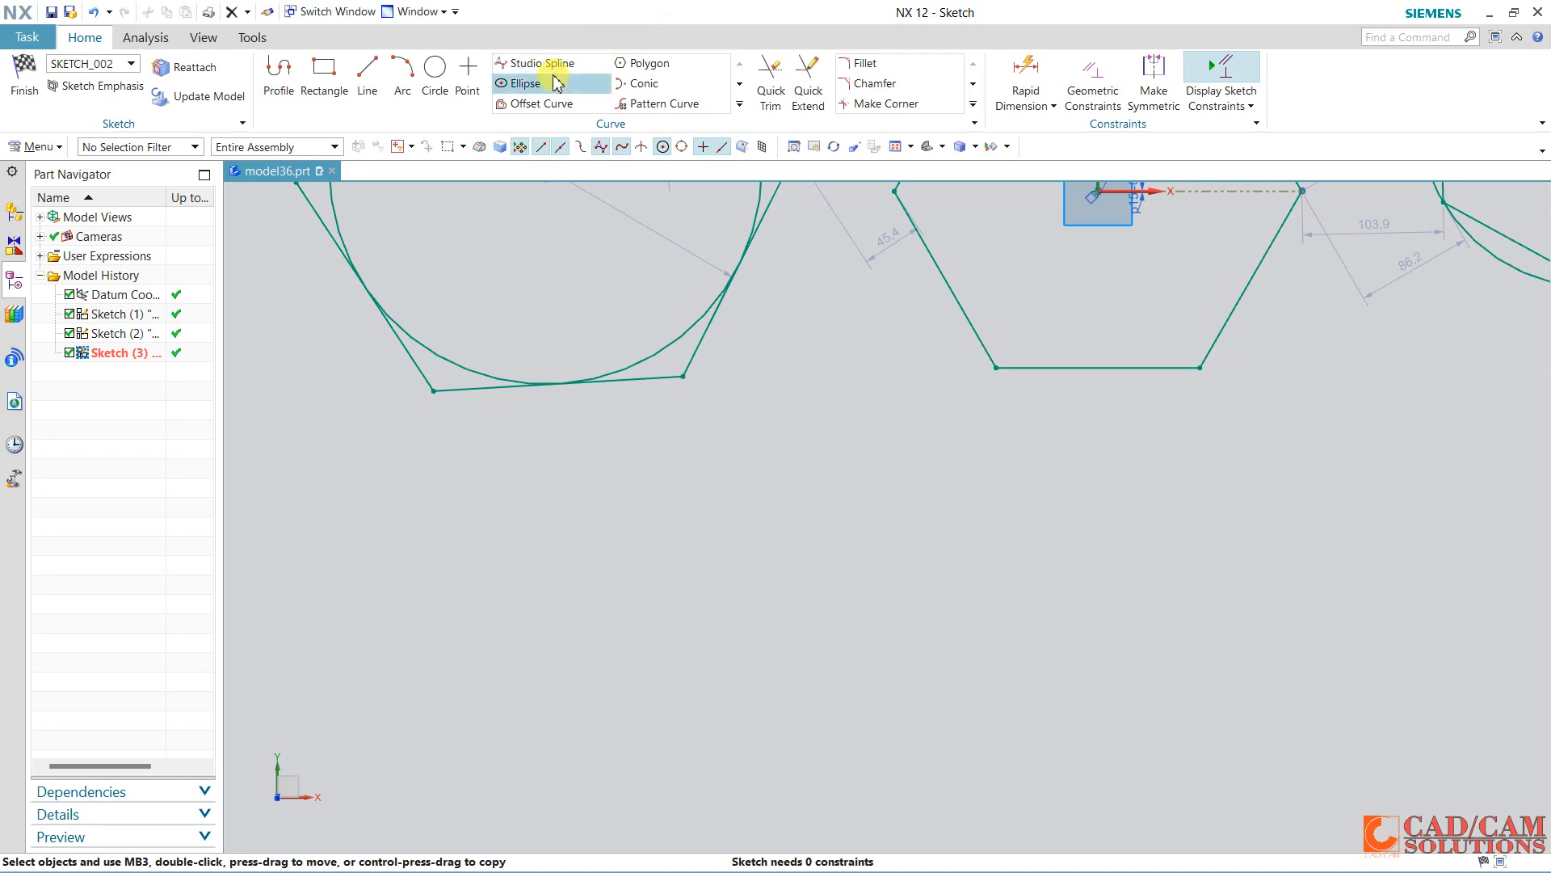
Draw a conic with rho 0.5 below the two left hexagons, with its control point just left of the central hexagon's lower corner.
{"action": "left_click", "coordinate": [638, 85]}
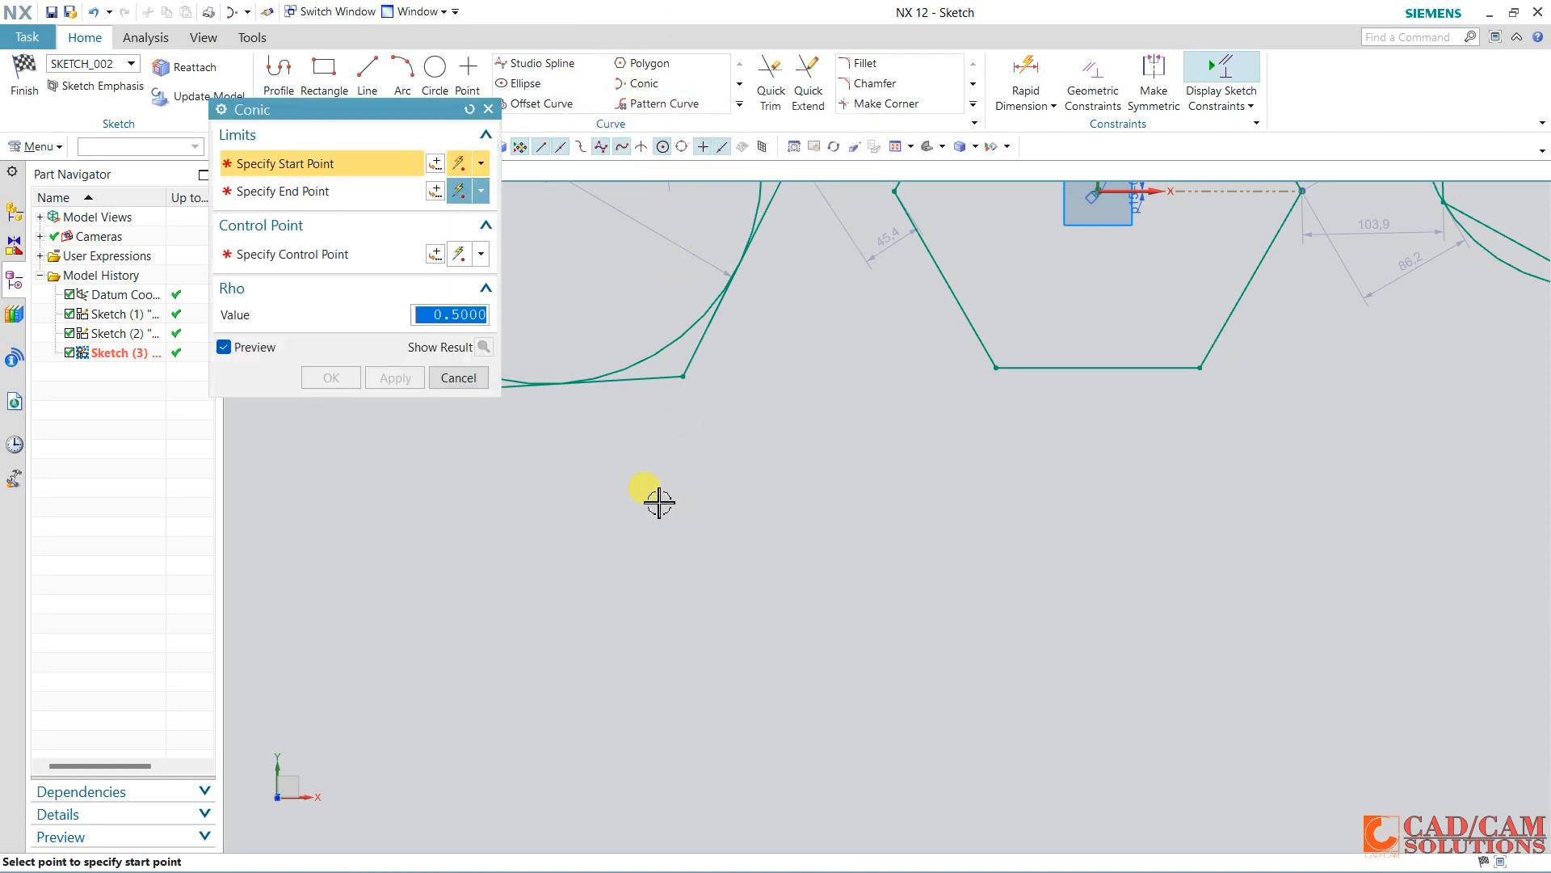
{"action": "left_click", "coordinate": [484, 712]}
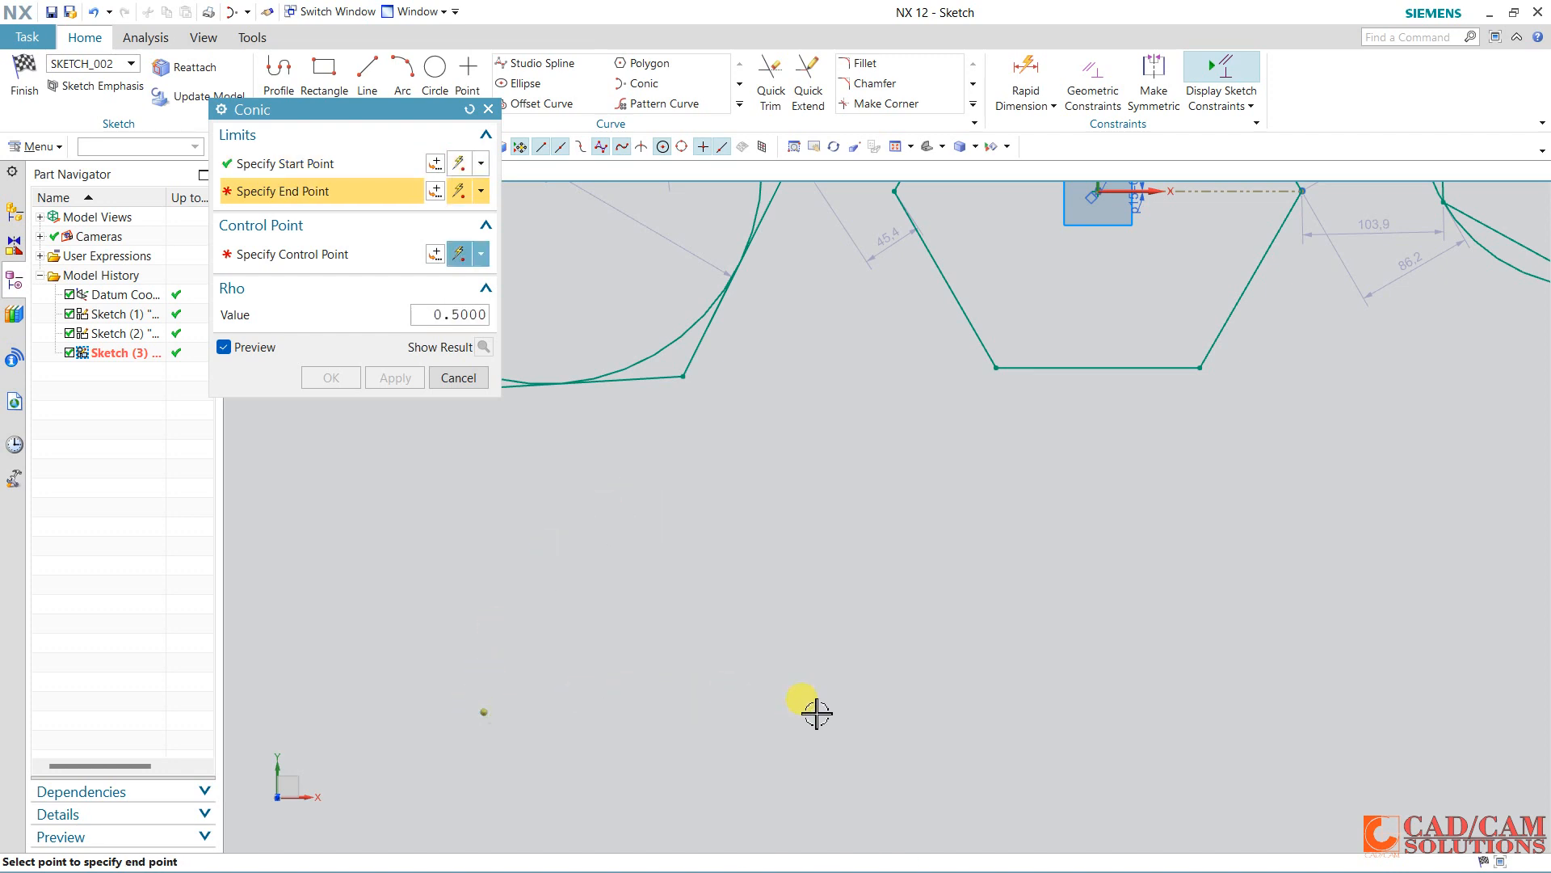
{"action": "left_click", "coordinate": [996, 694]}
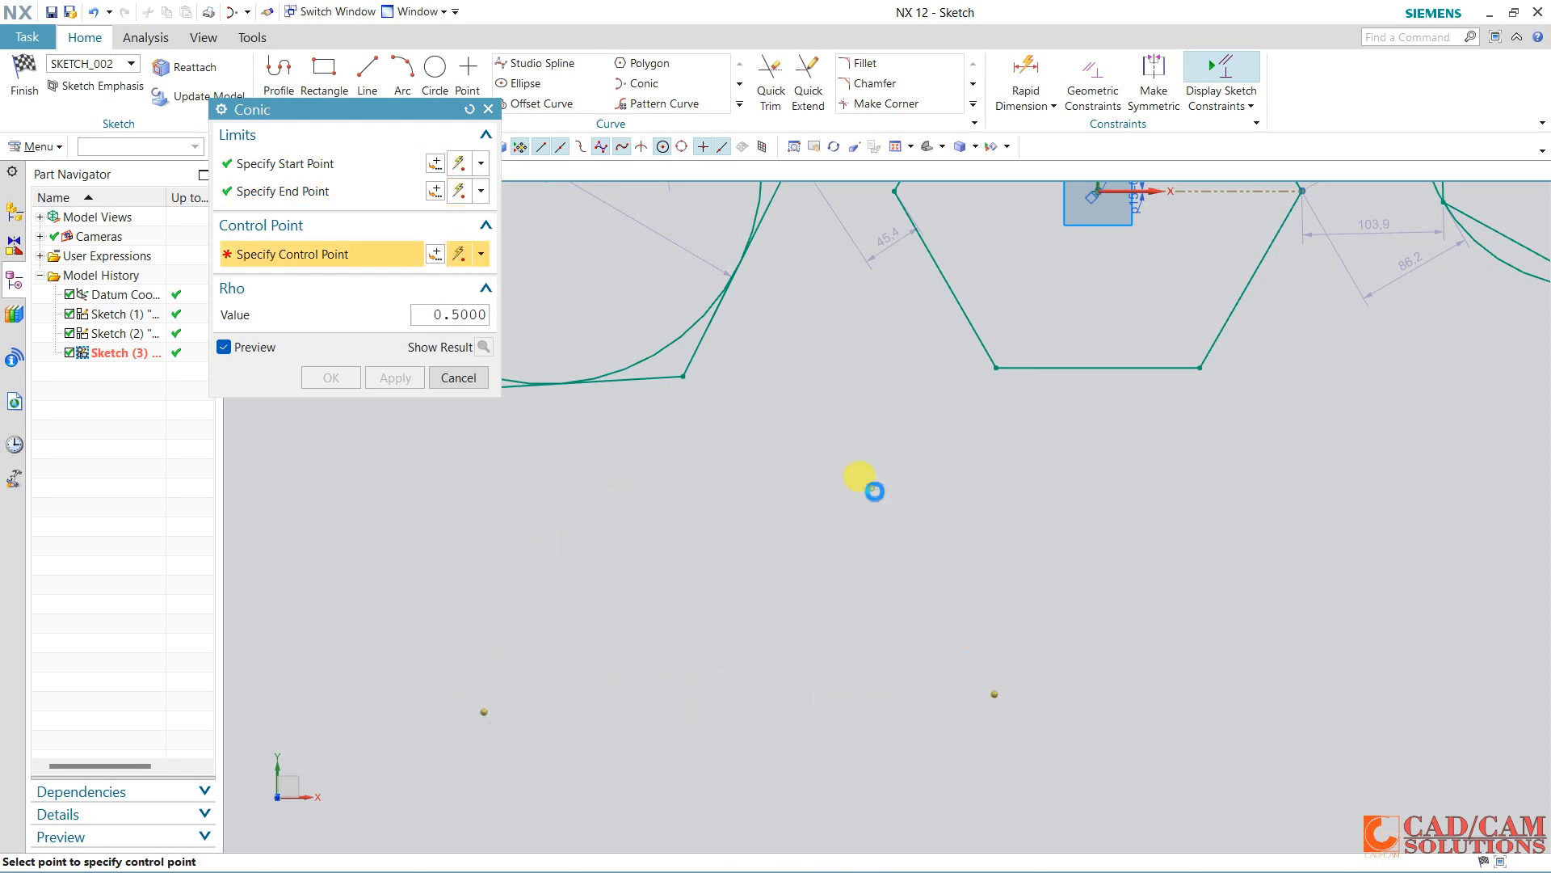
{"action": "left_click", "coordinate": [873, 489]}
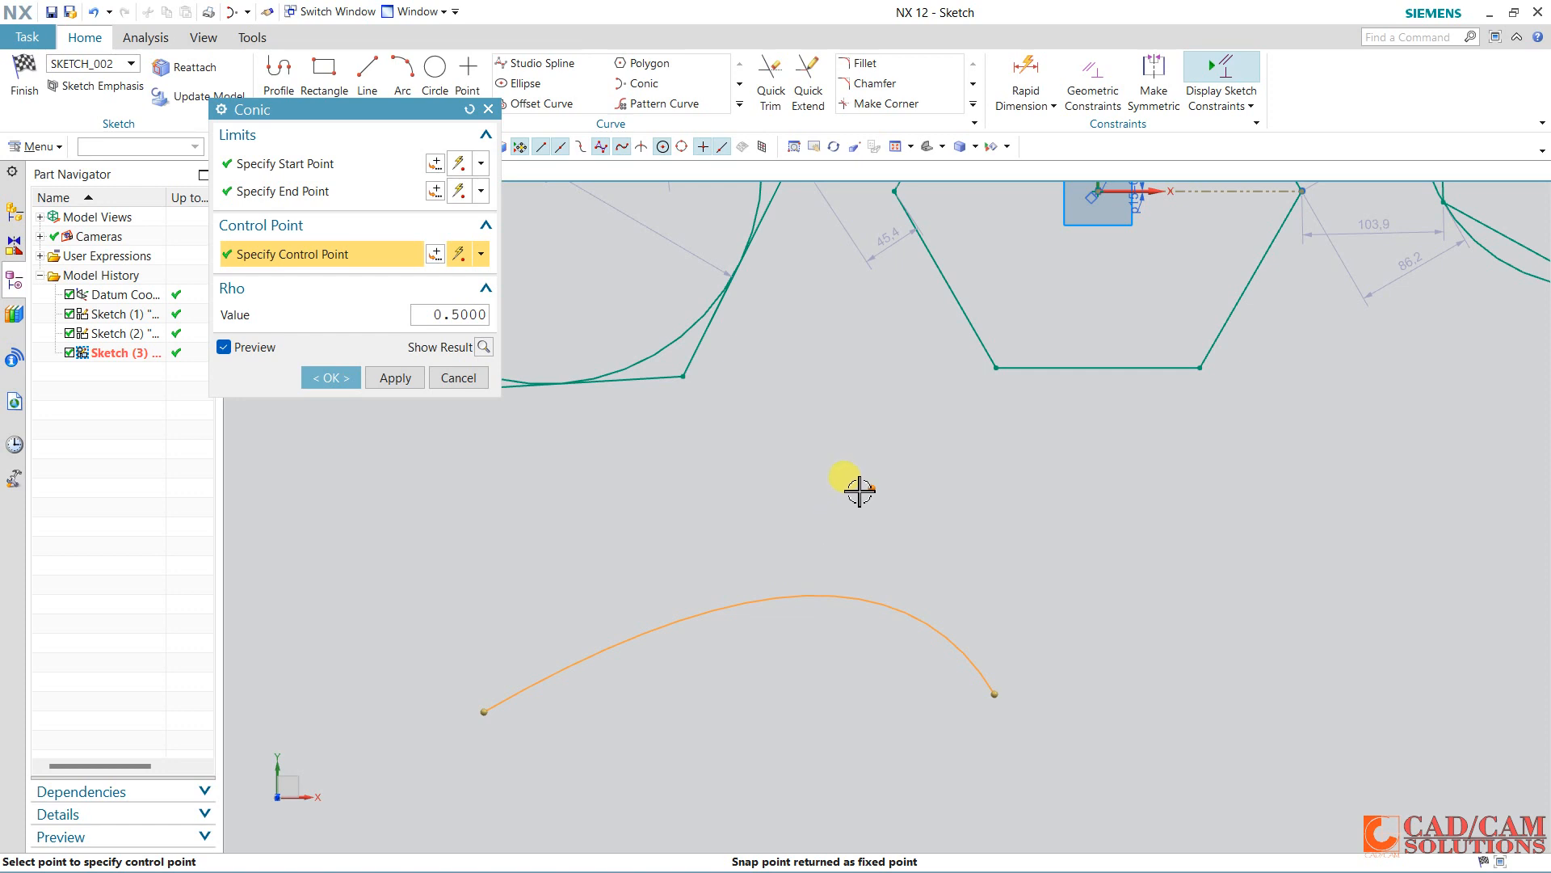
{"action": "left_click_drag", "start_coordinate": [859, 490], "coordinate": [919, 323]}
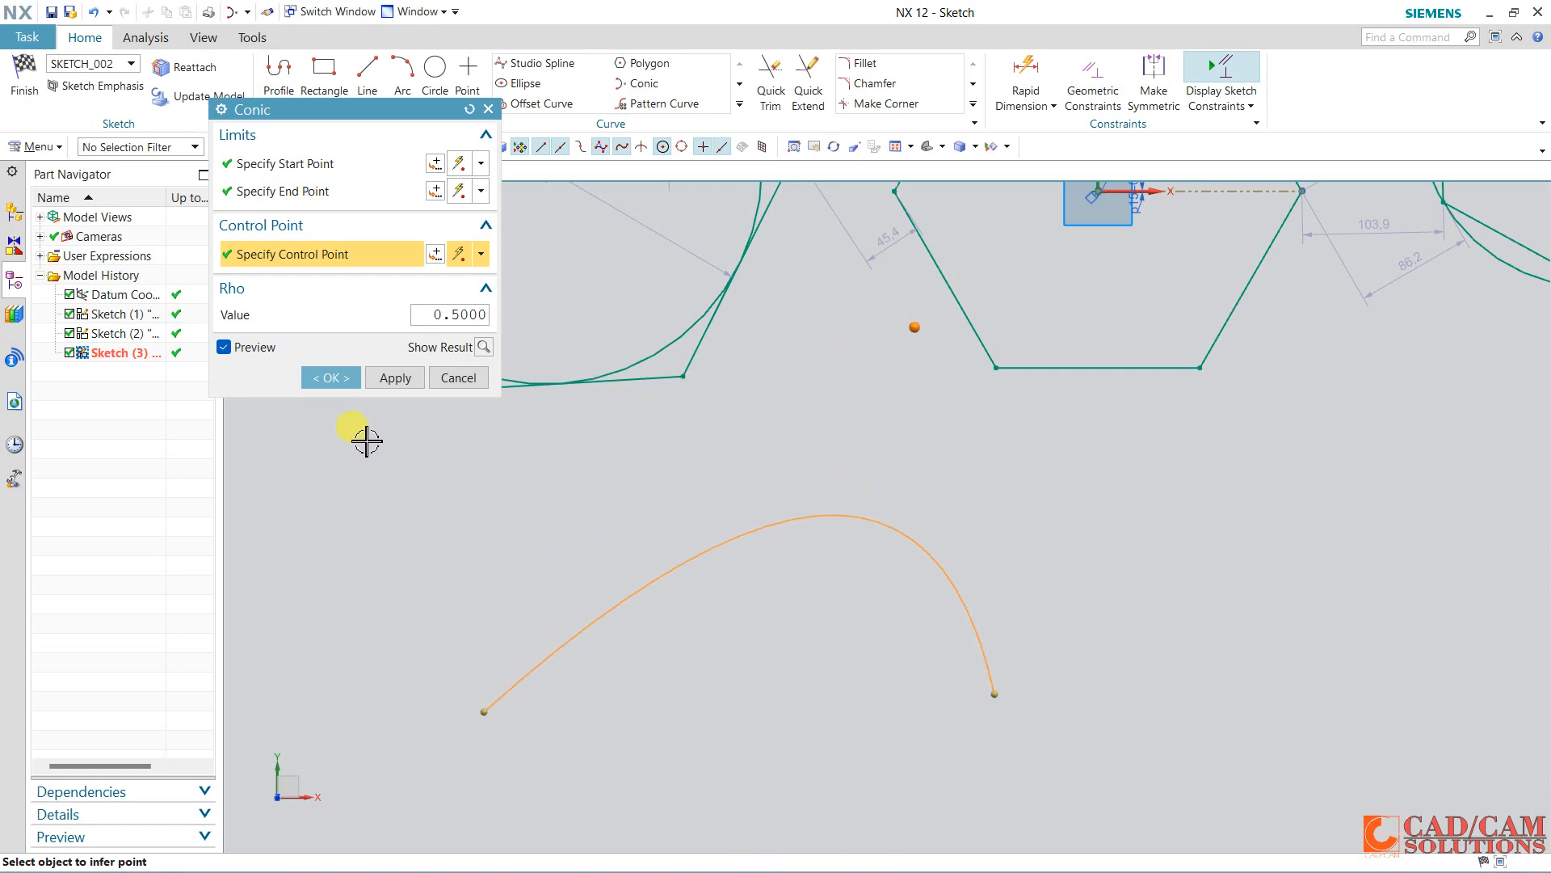
{"action": "left_click", "coordinate": [336, 378]}
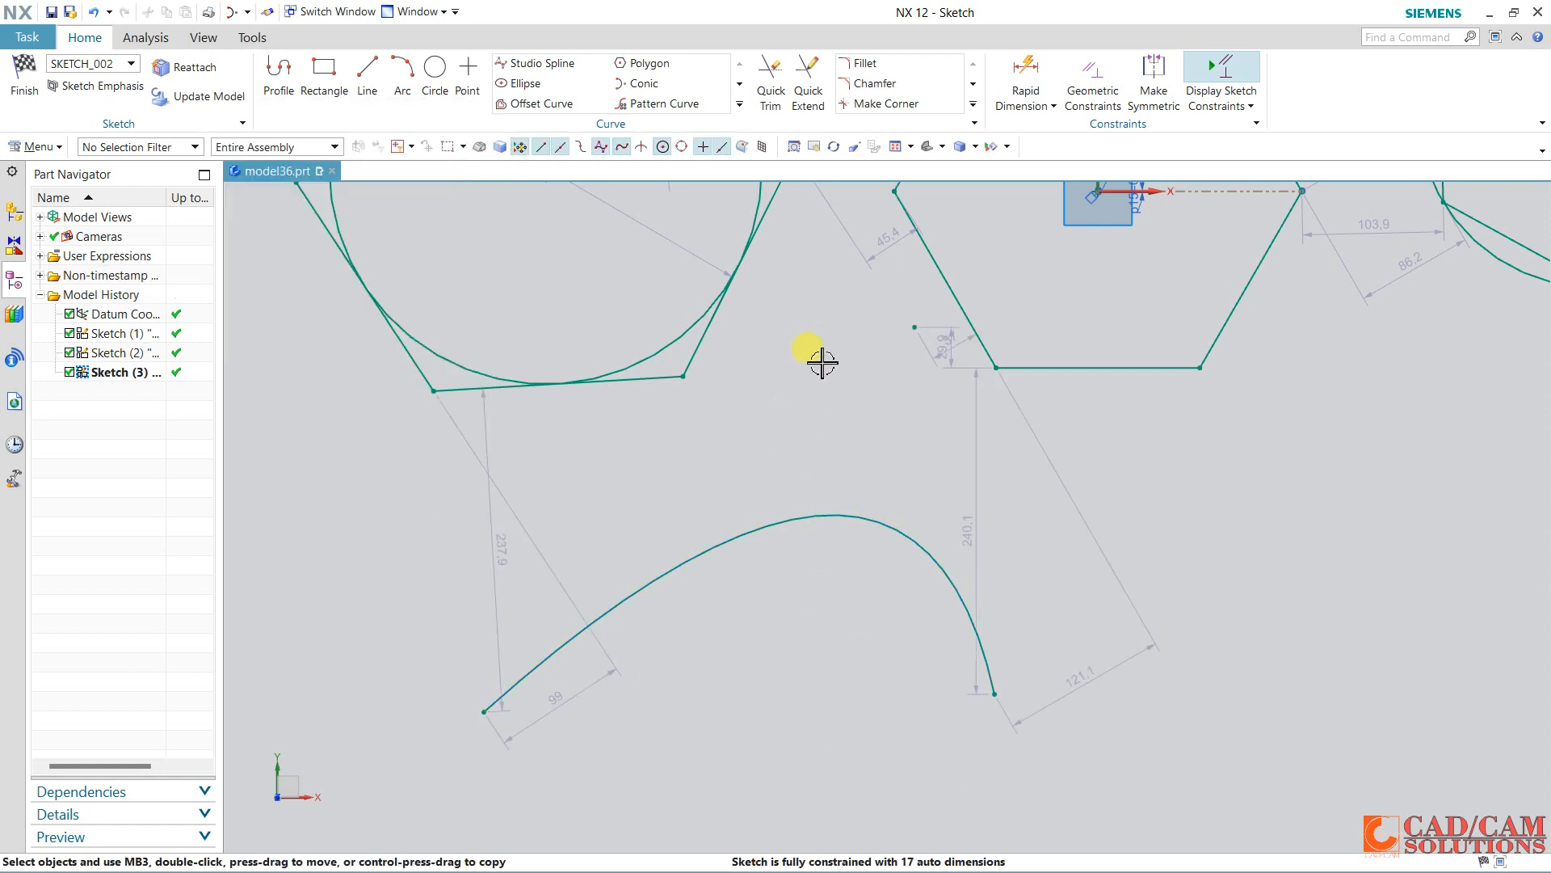
Set up a one-sided Offset Curve of the hexagon around the left circle, using Extension Cap for the corners.
{"action": "scroll", "coordinate": [825, 331], "scroll_direction": "down", "scroll_amount": 3}
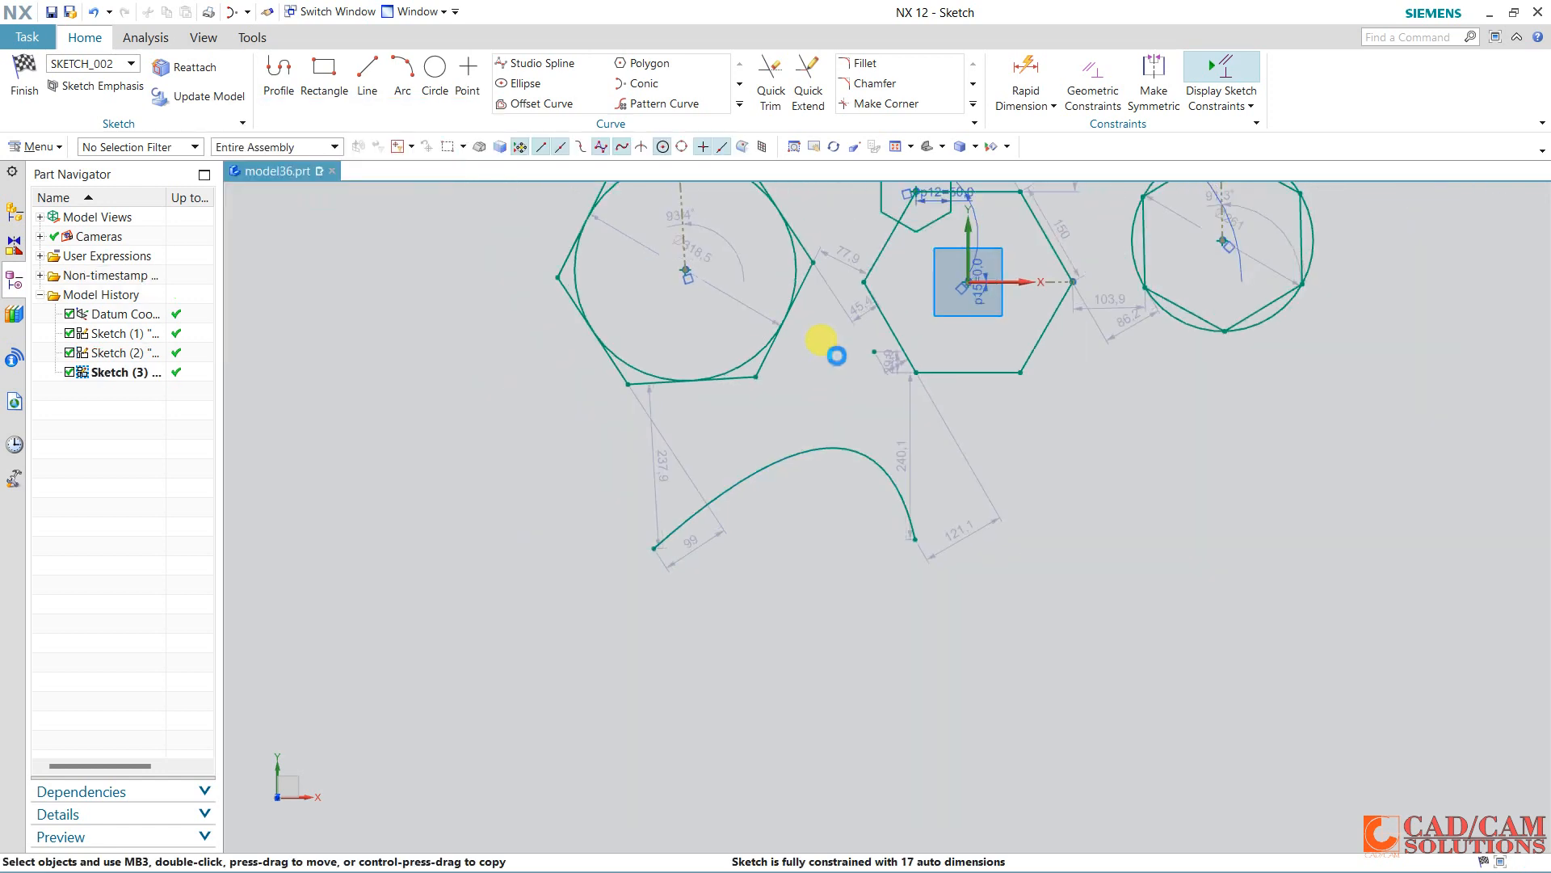
{"action": "left_click", "coordinate": [571, 105]}
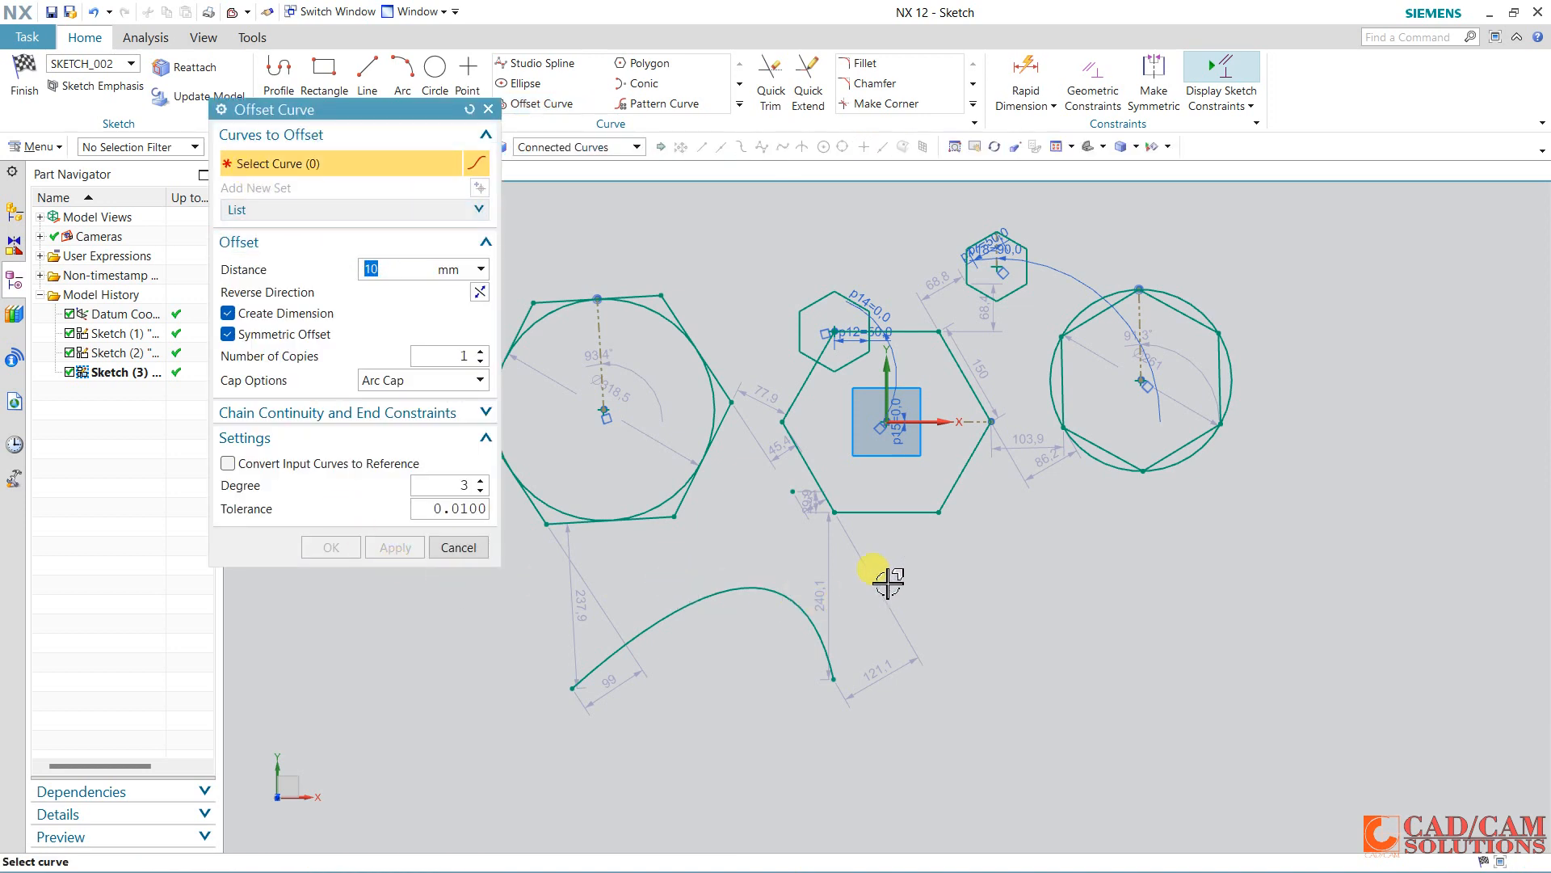
{"action": "left_click", "coordinate": [715, 296]}
{"action": "middle_click_drag", "start_coordinate": [779, 376], "coordinate": [909, 388], "text": "shift"}
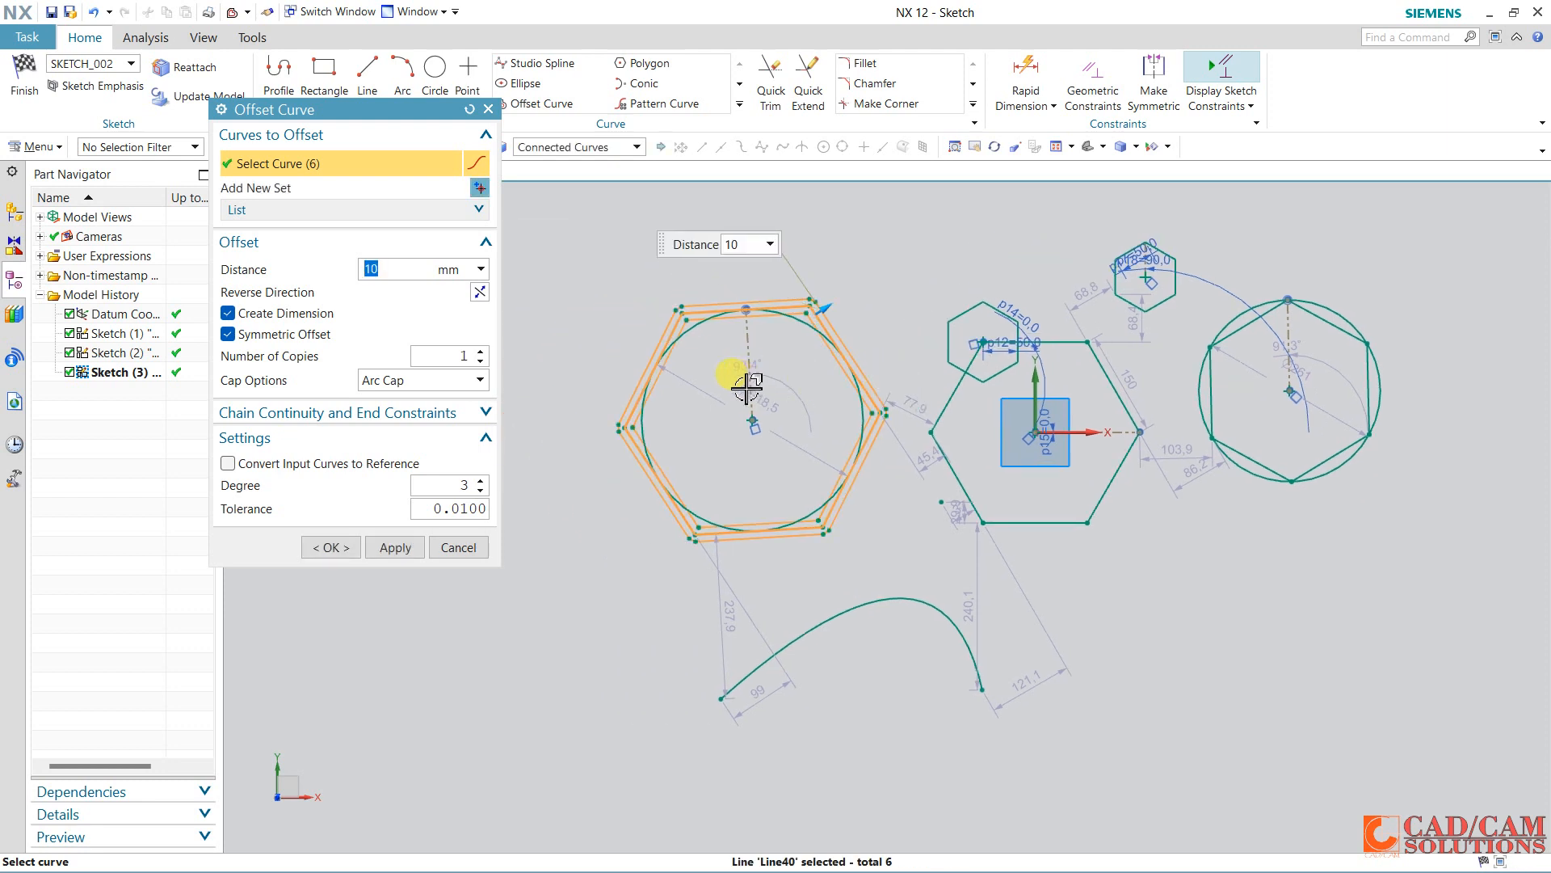
{"action": "scroll", "coordinate": [669, 369], "scroll_direction": "up", "scroll_amount": 2}
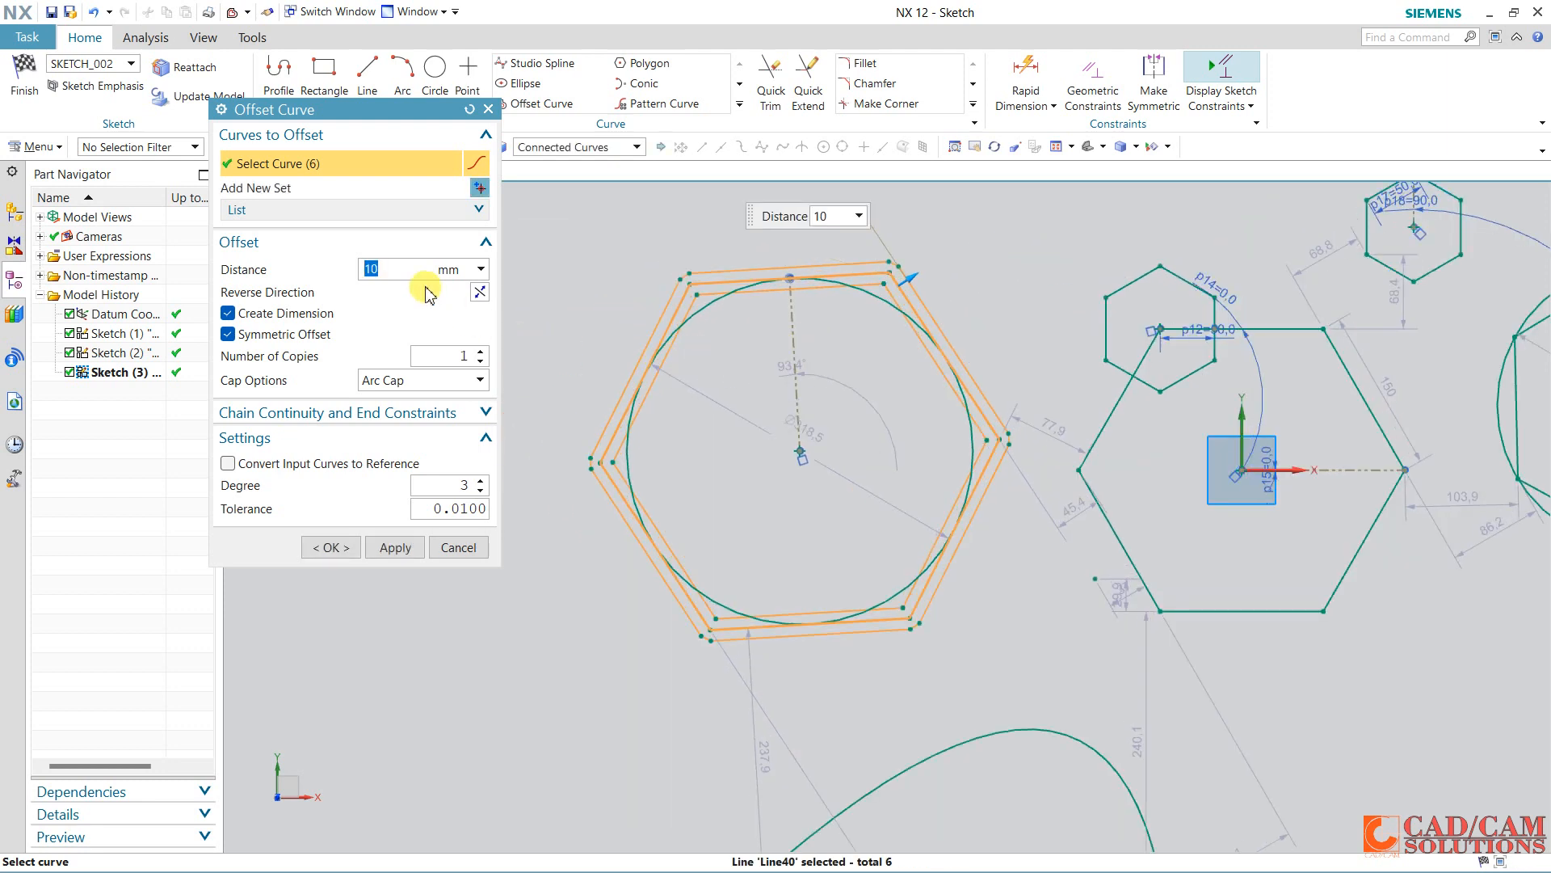
{"action": "left_click", "coordinate": [270, 338]}
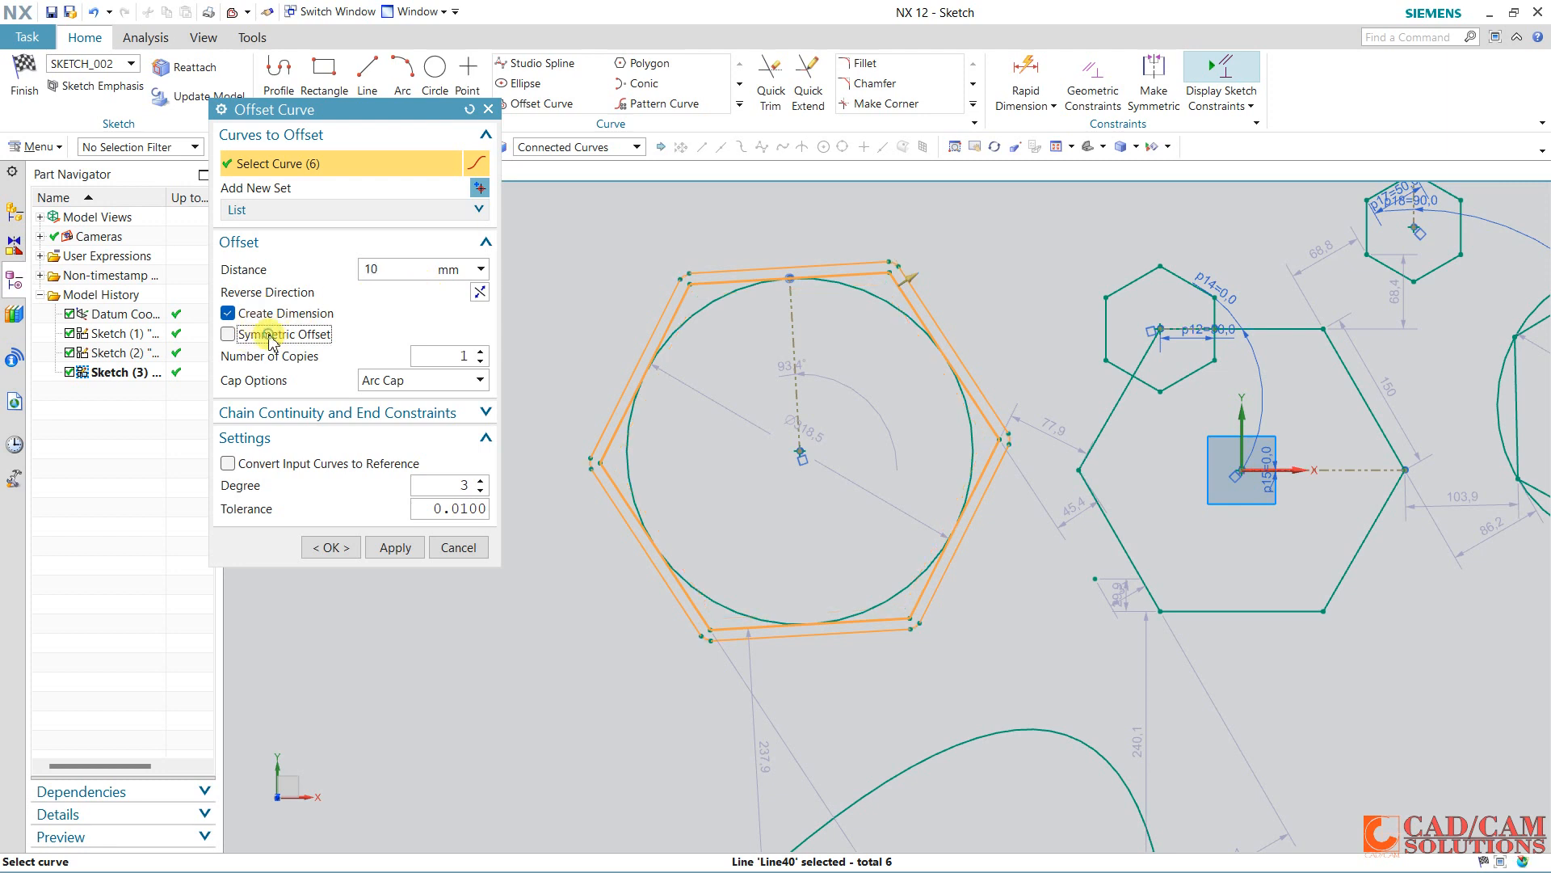
{"action": "left_click", "coordinate": [433, 380]}
{"action": "left_click", "coordinate": [416, 395]}
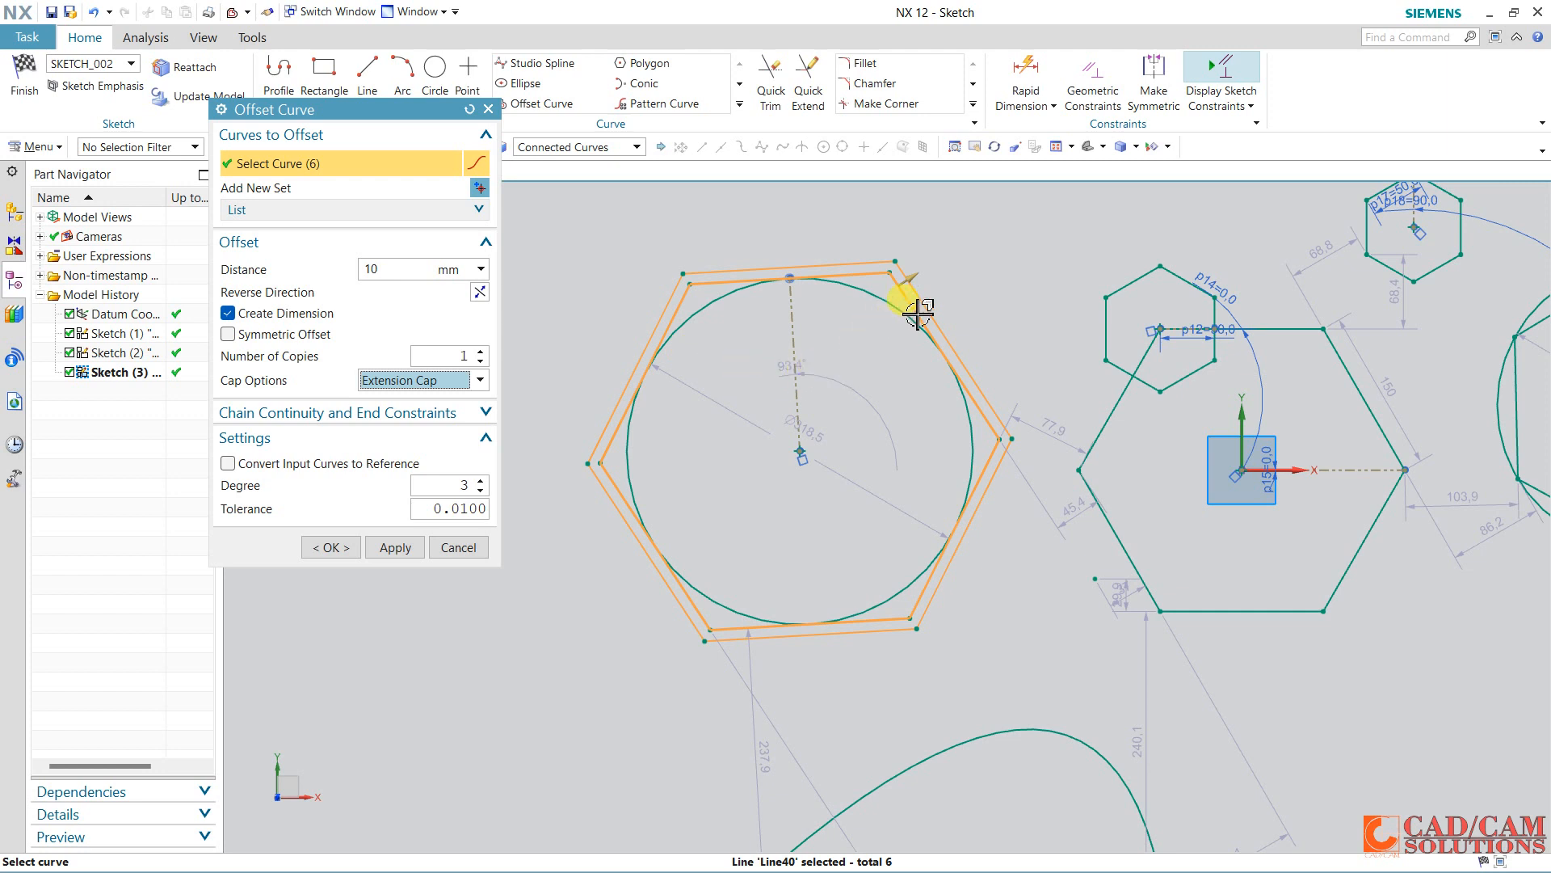
Set the hexagon's offset distance to 30 mm and flip its direction inward and back outward.
{"action": "left_click_drag", "start_coordinate": [910, 277], "coordinate": [942, 266]}
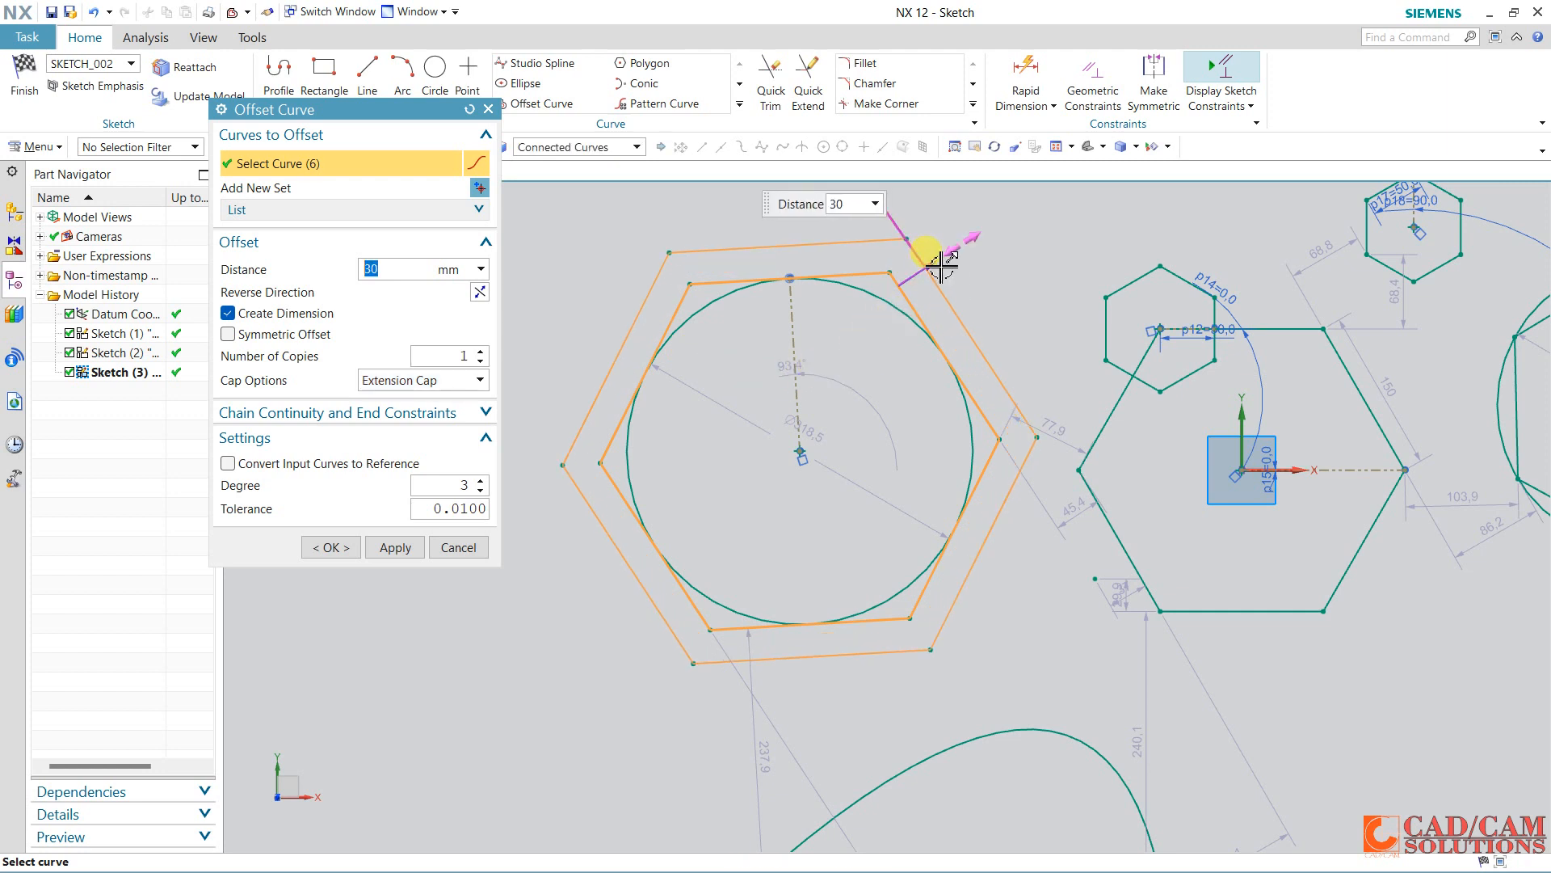
{"action": "double_click", "coordinate": [372, 269]}
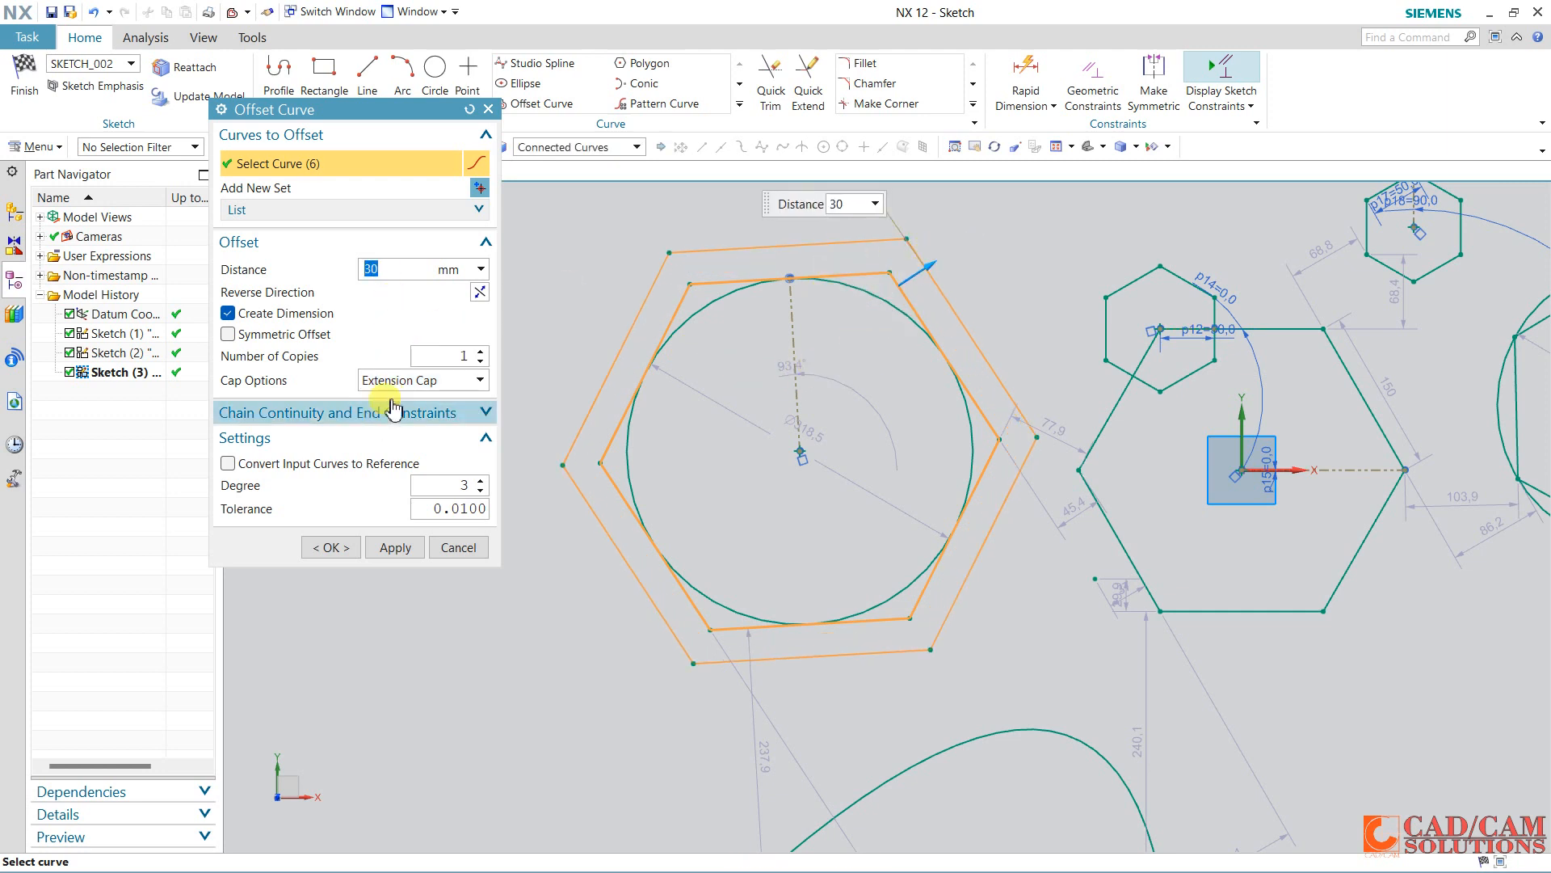
{"action": "left_click", "coordinate": [479, 293]}
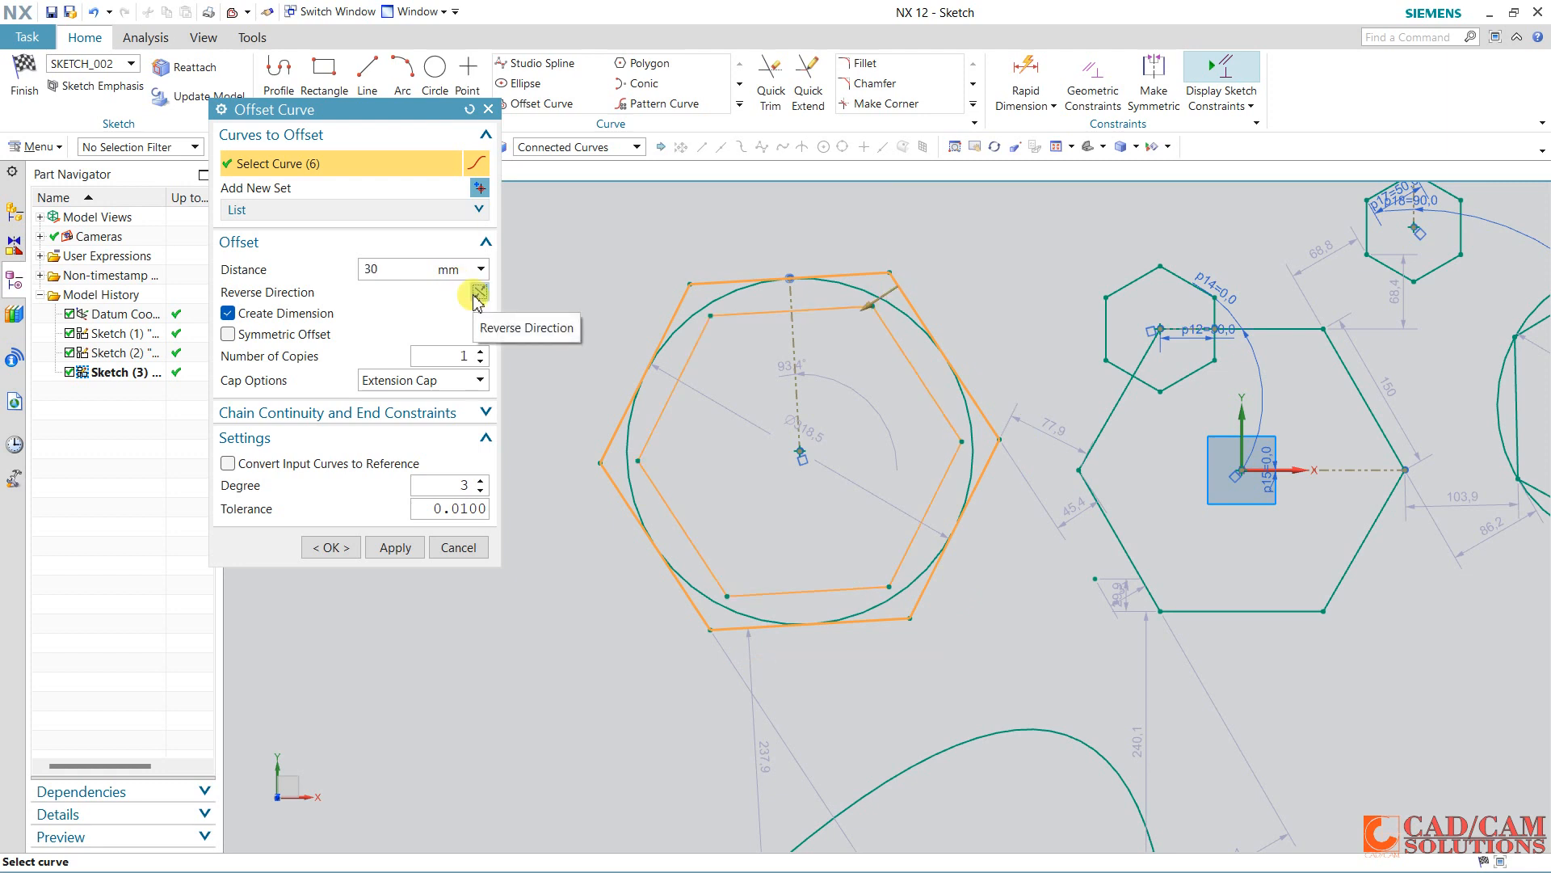
{"action": "left_click", "coordinate": [478, 292]}
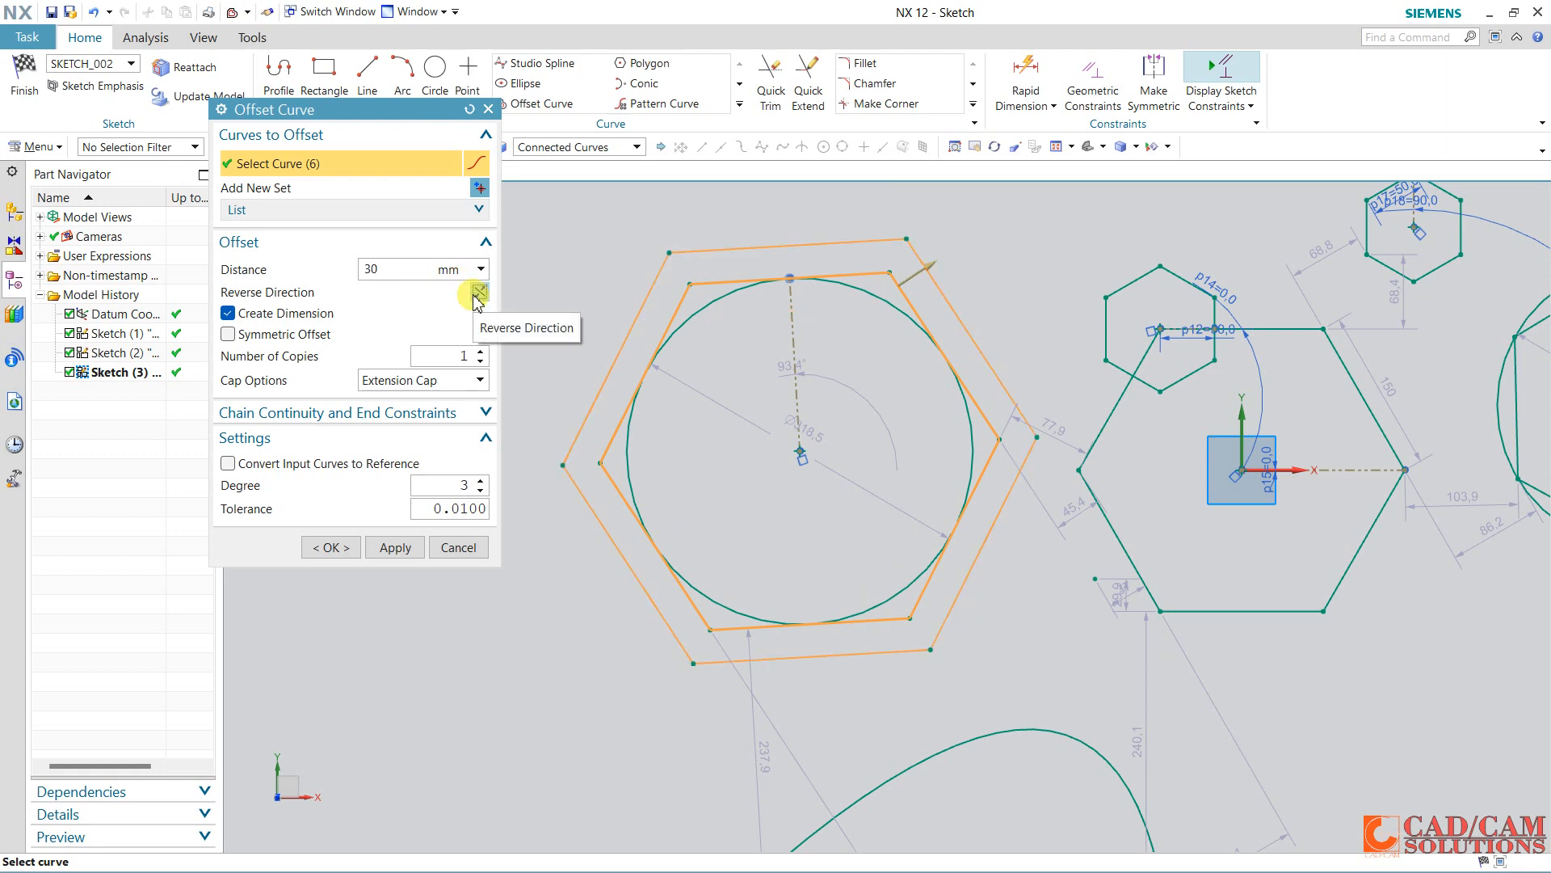
Create the hexagon's offset symmetrically on both sides, converting the input curves to reference.
{"action": "left_click", "coordinate": [319, 334]}
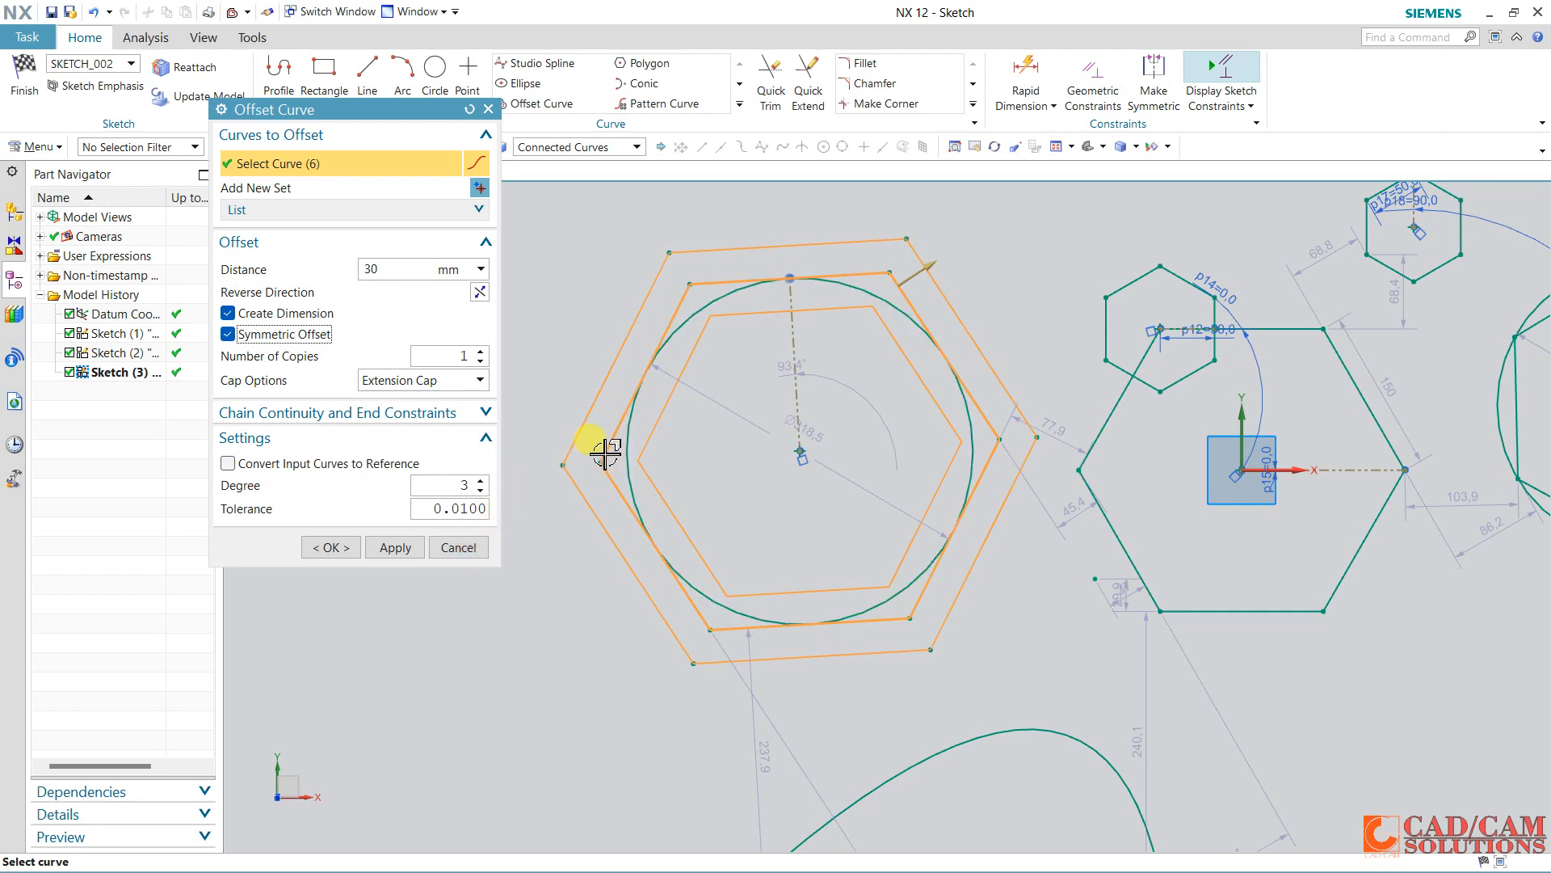
{"action": "left_click", "coordinate": [264, 464]}
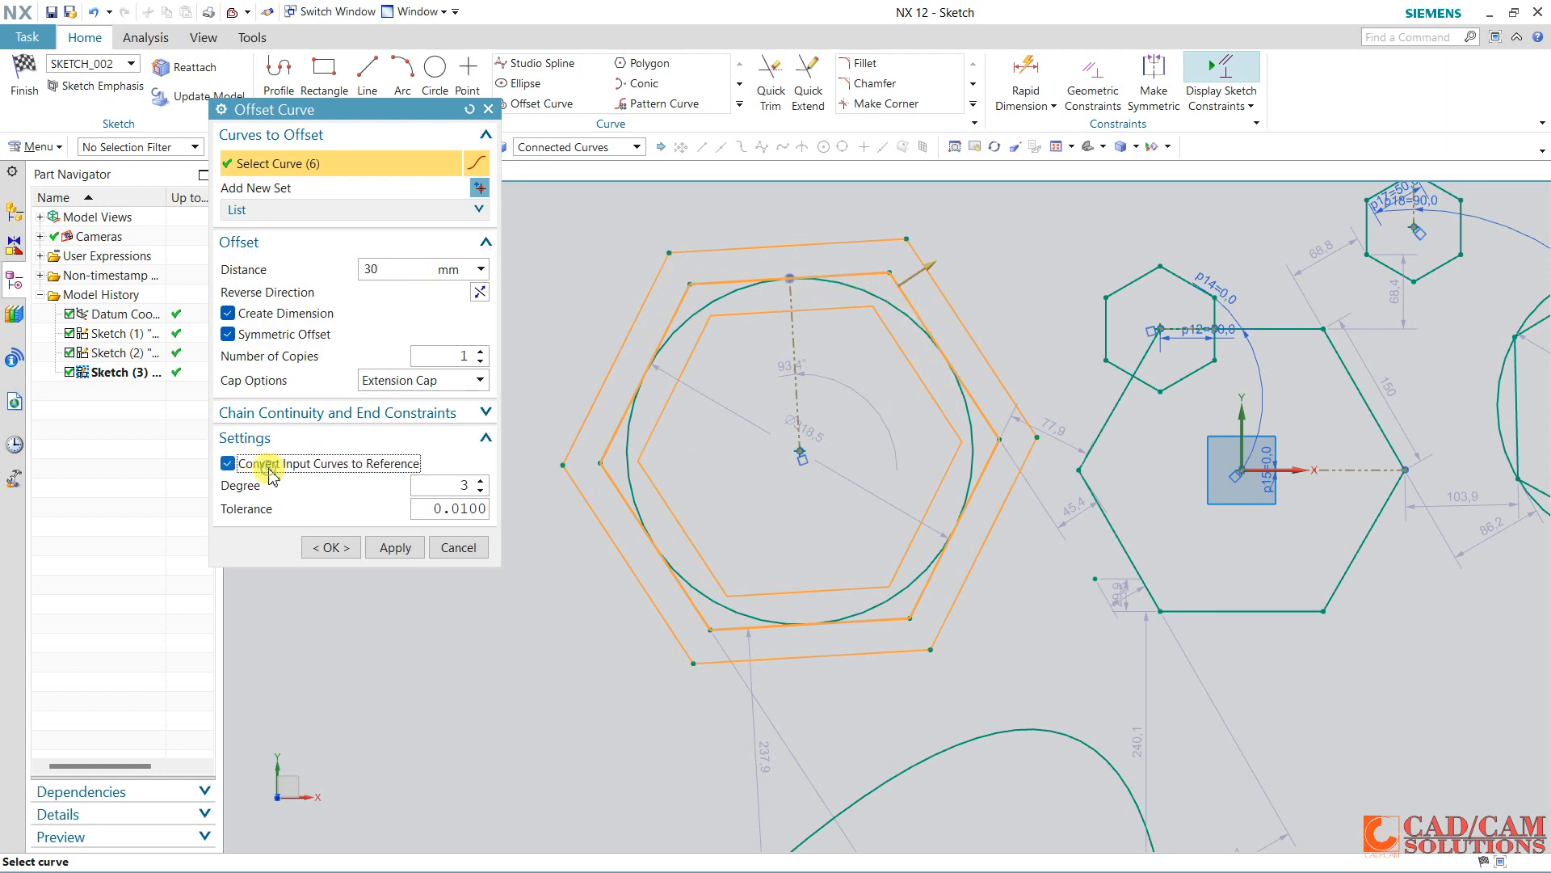
{"action": "left_click", "coordinate": [330, 549]}
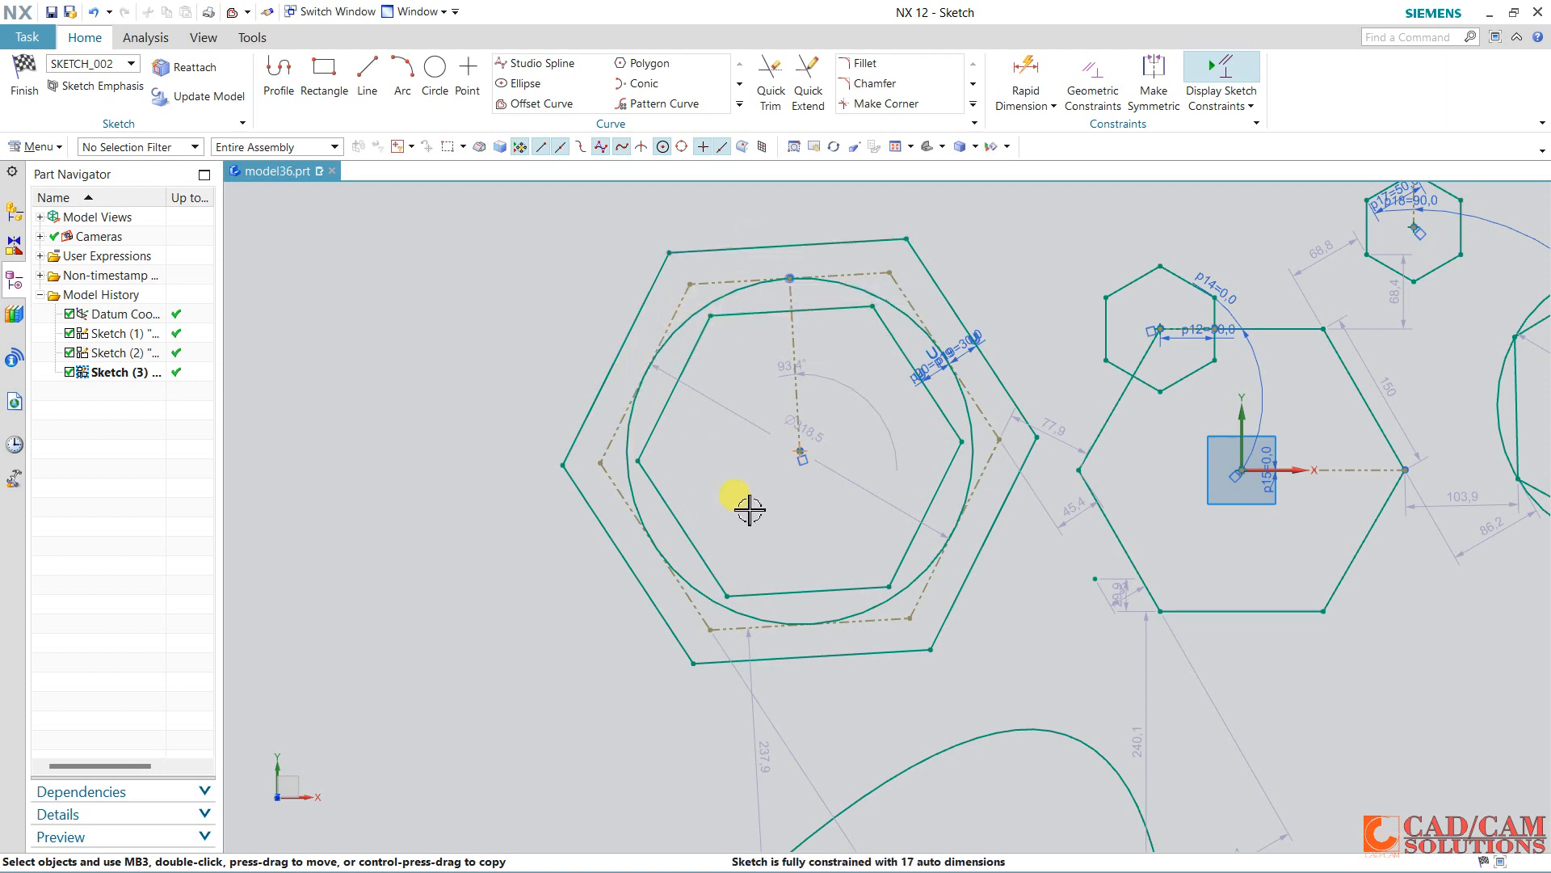
Draw an open stepped profile left of the hexagons with alternating horizontal and vertical lines of about 170, 275, 200 and 225 mm.
{"action": "left_click", "coordinate": [280, 75]}
{"action": "middle_click_drag", "start_coordinate": [592, 562], "coordinate": [950, 562], "text": "shift"}
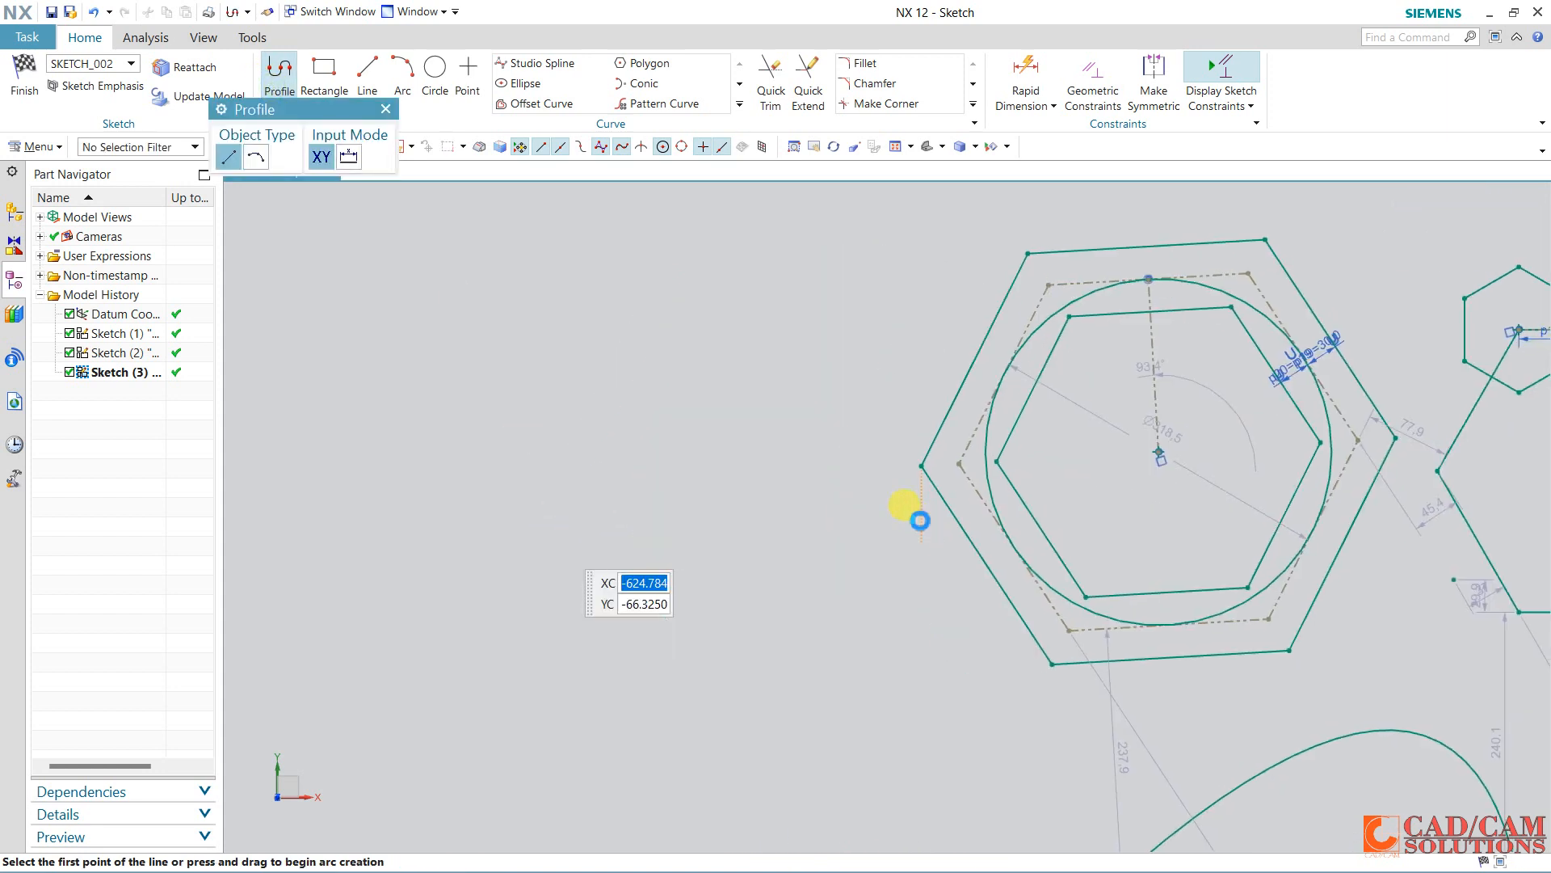
{"action": "left_click", "coordinate": [411, 333]}
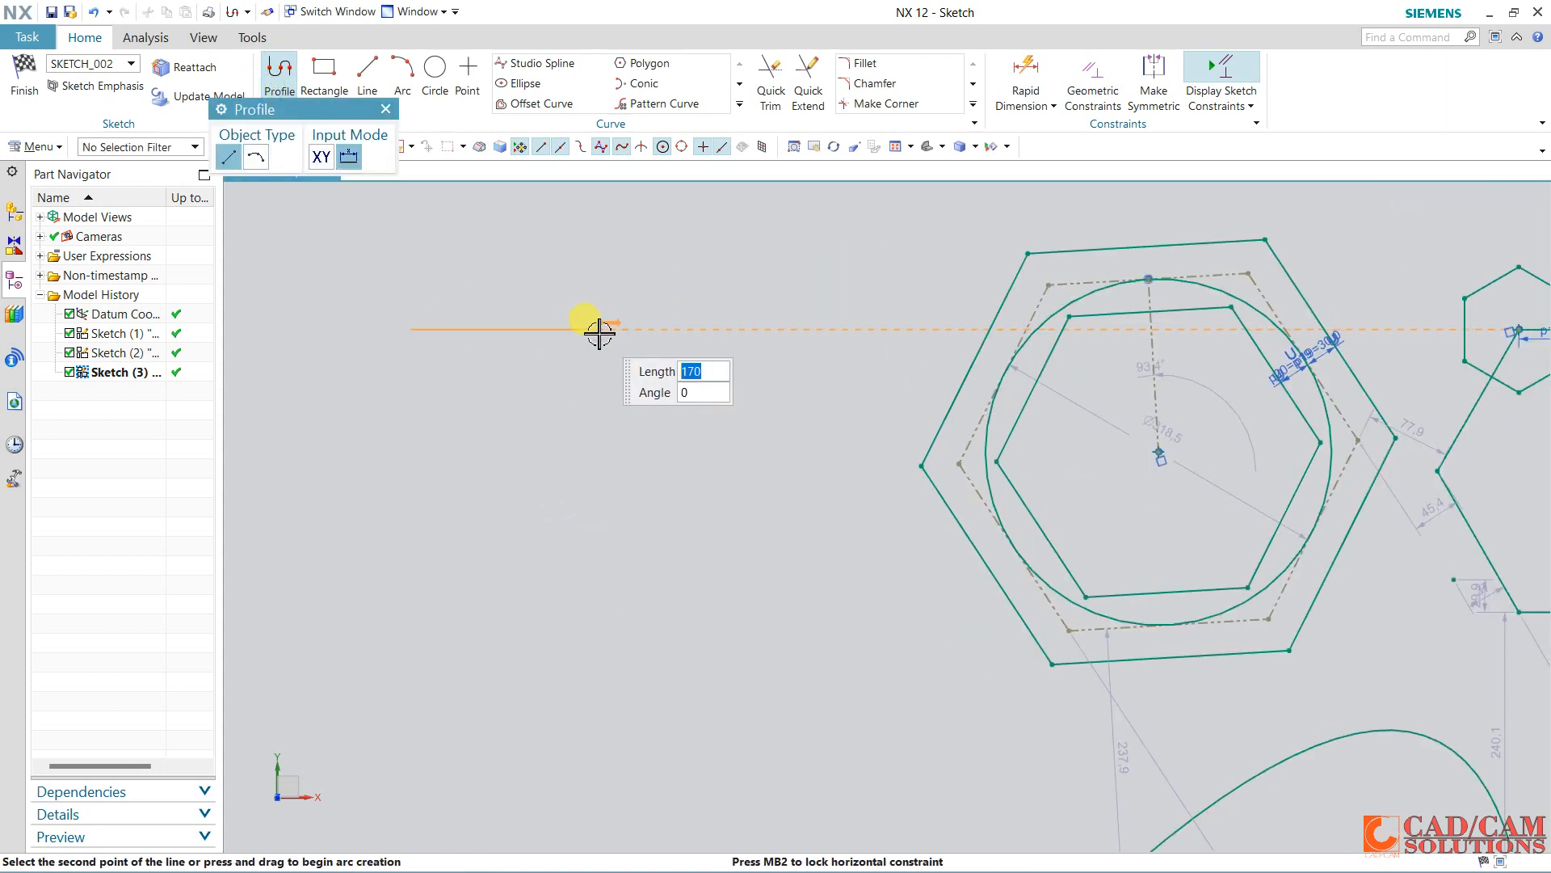
{"action": "left_click", "coordinate": [596, 331]}
{"action": "left_click", "coordinate": [603, 629]}
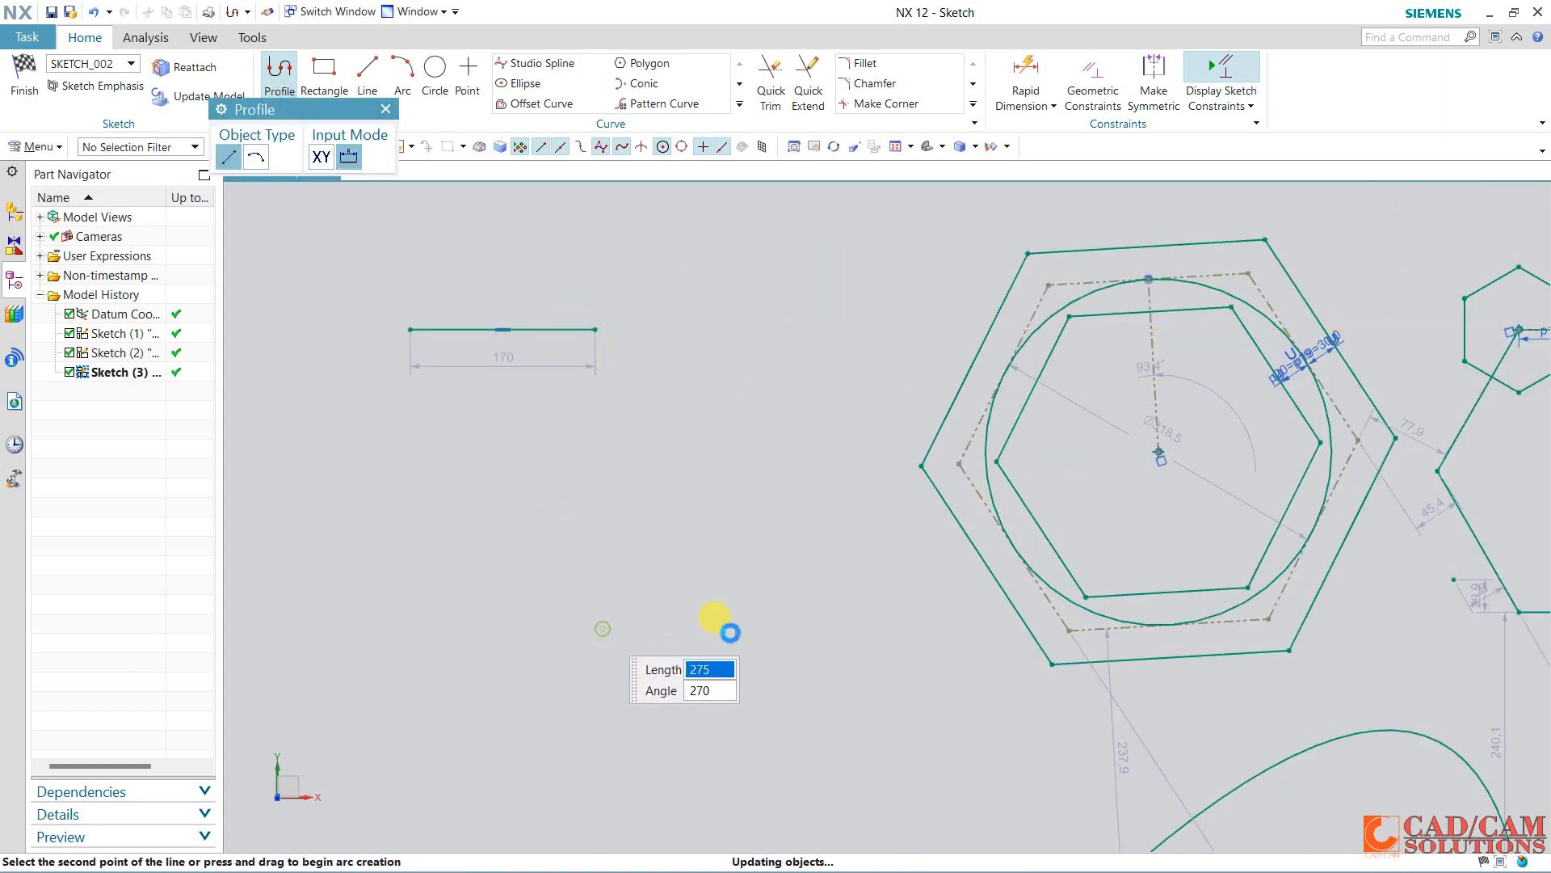
{"action": "left_click", "coordinate": [816, 628]}
{"action": "middle_click_drag", "start_coordinate": [821, 748], "coordinate": [817, 650], "text": "shift"}
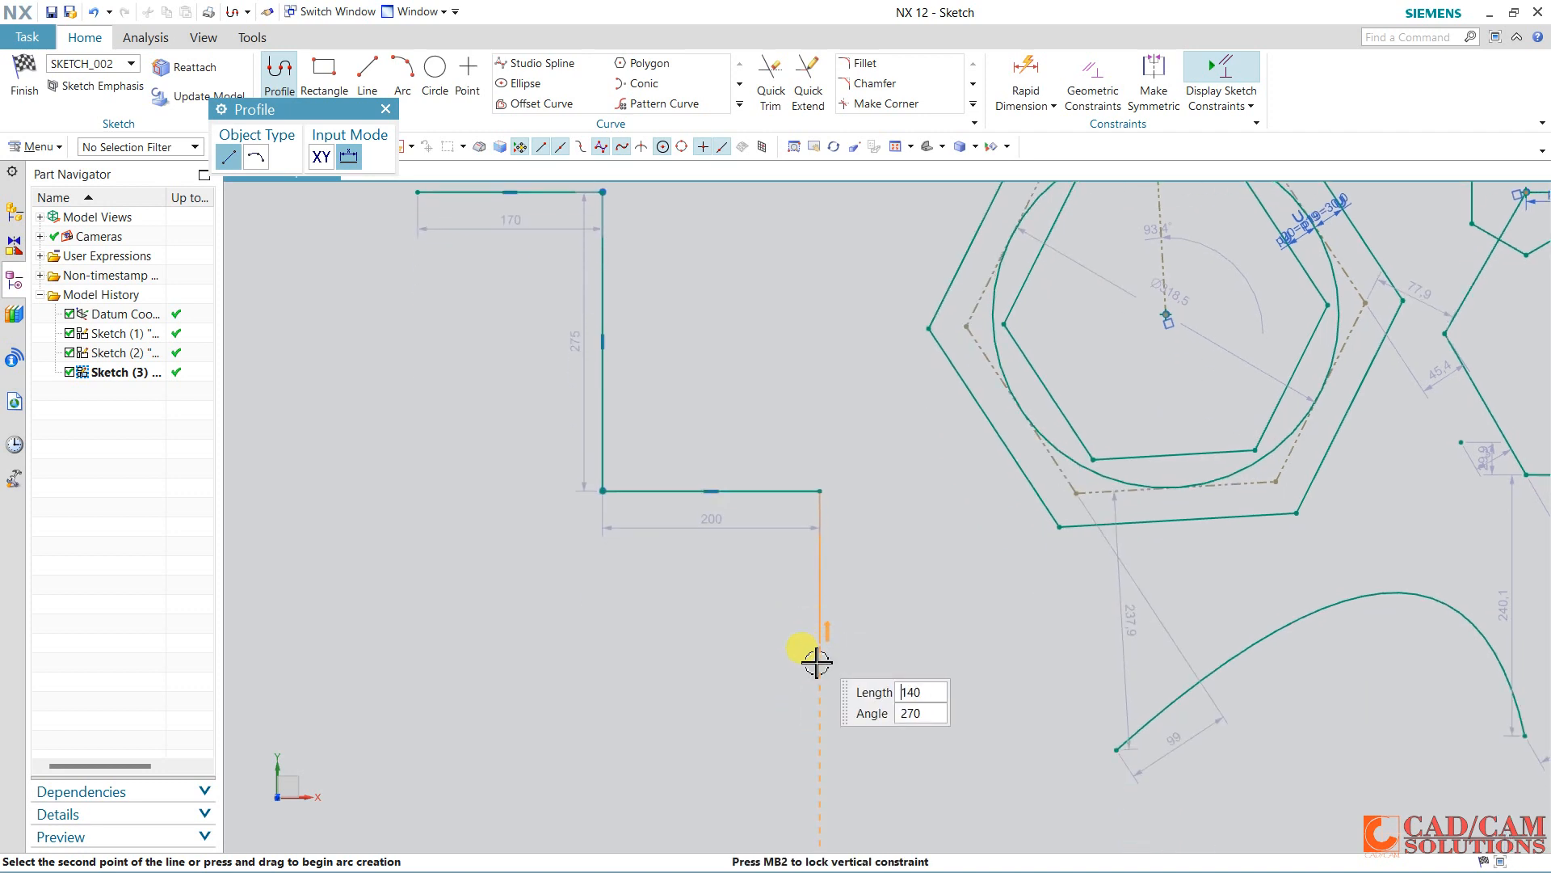
{"action": "left_click", "coordinate": [817, 738]}
{"action": "key", "text": "Escape"}
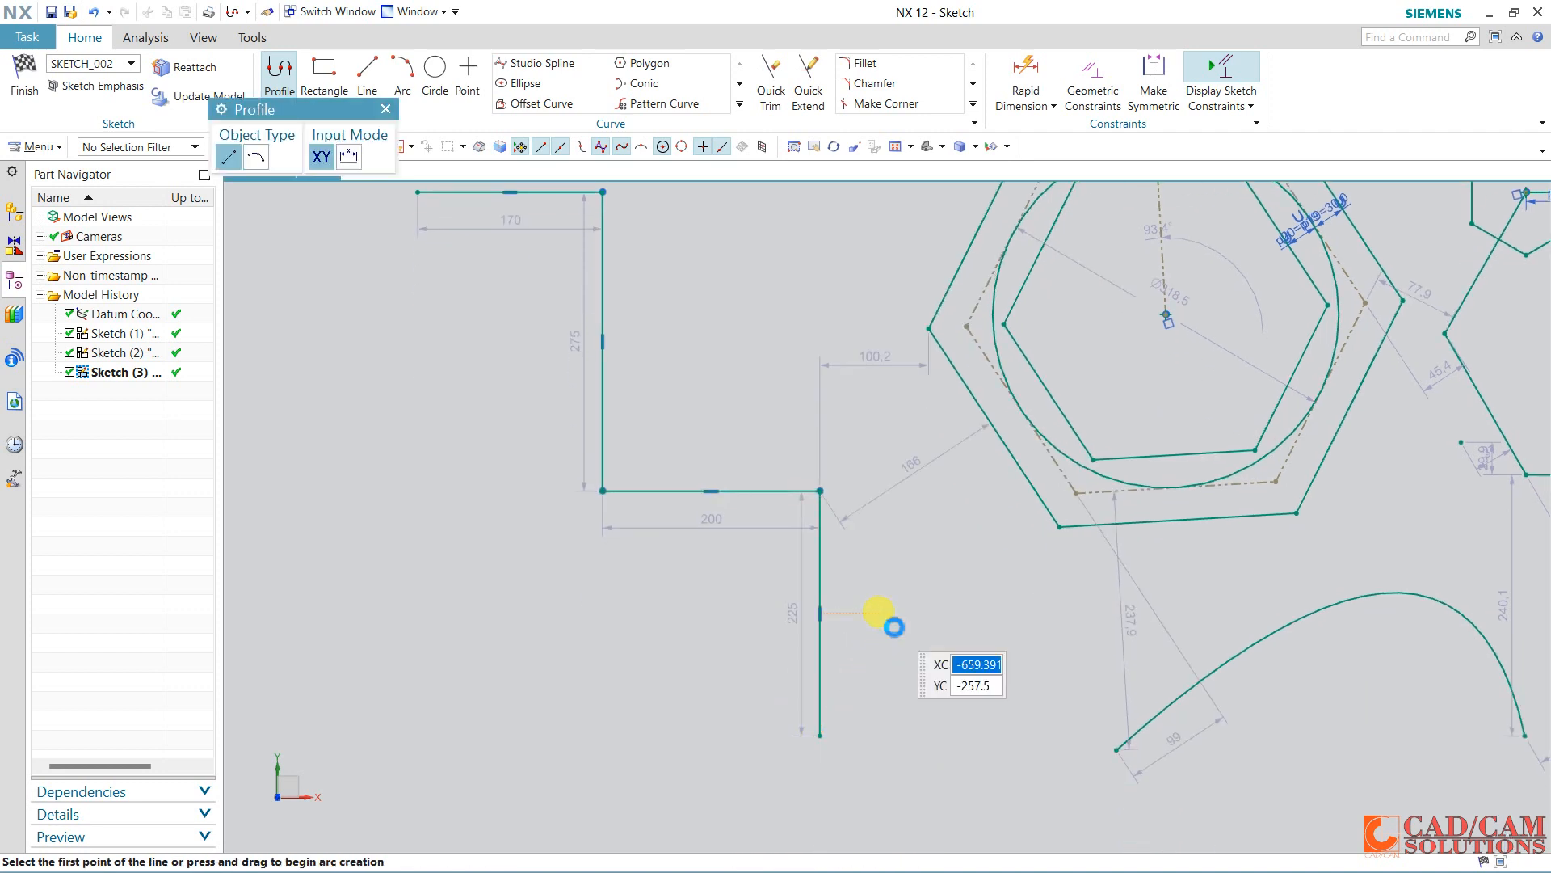
{"action": "scroll", "coordinate": [805, 633], "scroll_direction": "down", "scroll_amount": 1}
{"action": "middle_click_drag", "start_coordinate": [709, 576], "coordinate": [643, 616], "text": "shift"}
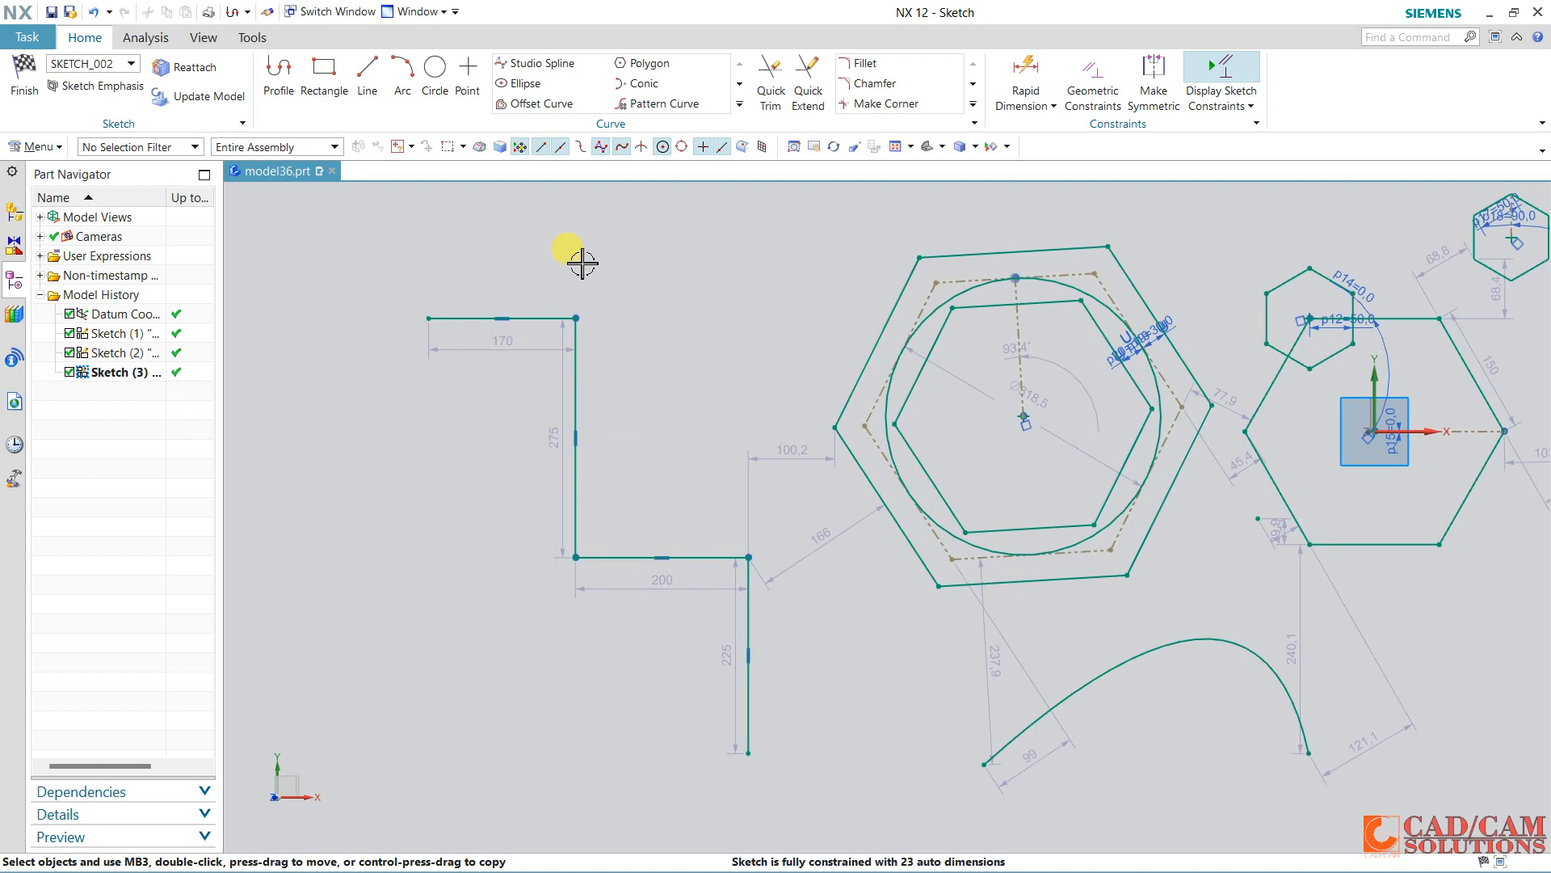
{"action": "left_click", "coordinate": [556, 105]}
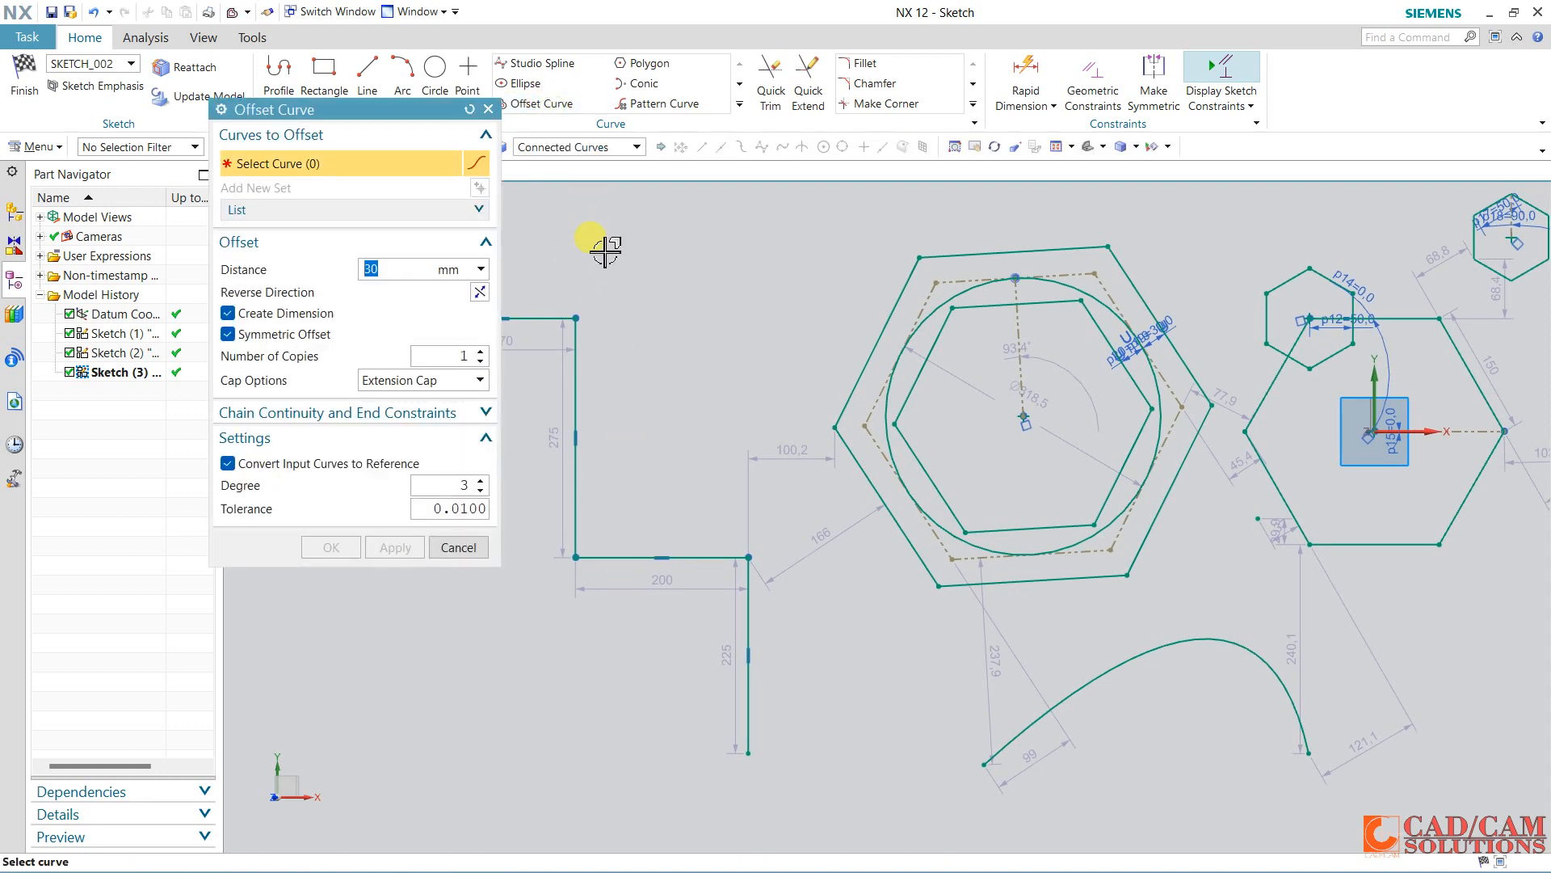
{"action": "mouse_move", "coordinate": [713, 285]}
{"action": "middle_mouse_down", "text": "shift"}
{"action": "mouse_move", "coordinate": [858, 266]}
{"action": "mouse_move", "coordinate": [887, 294]}
{"action": "mouse_move", "coordinate": [839, 298]}
{"action": "middle_mouse_up", "text": "shift"}
{"action": "left_click", "coordinate": [647, 327]}
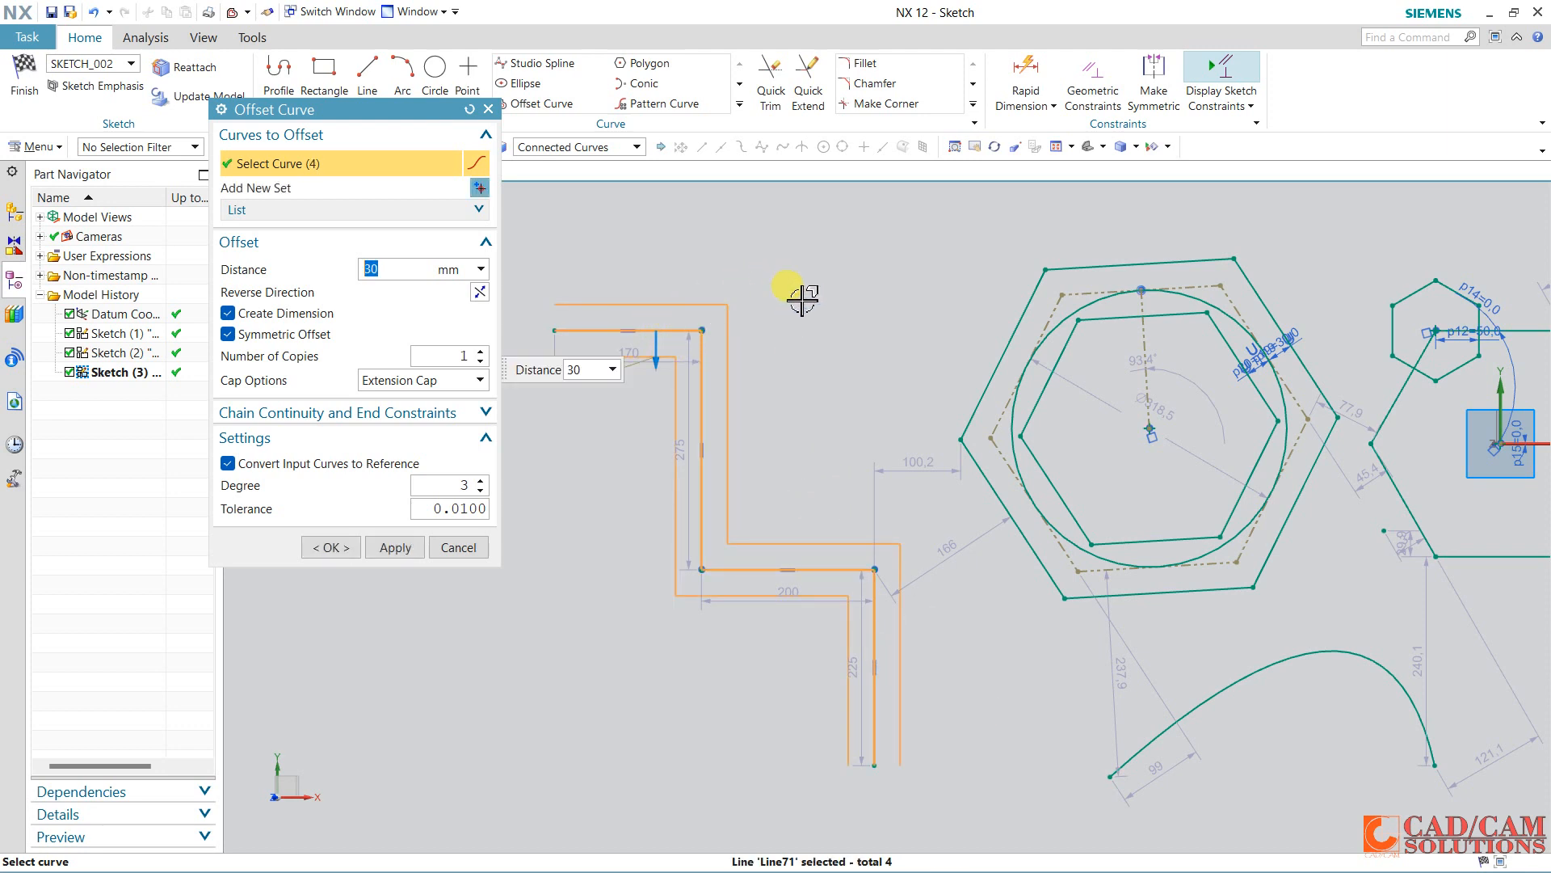
{"action": "left_click", "coordinate": [459, 548]}
Try a symmetric 30 mm offset of the whole stepped profile using the Connected Curves rule, and reset the settings.
{"action": "left_click", "coordinate": [534, 103]}
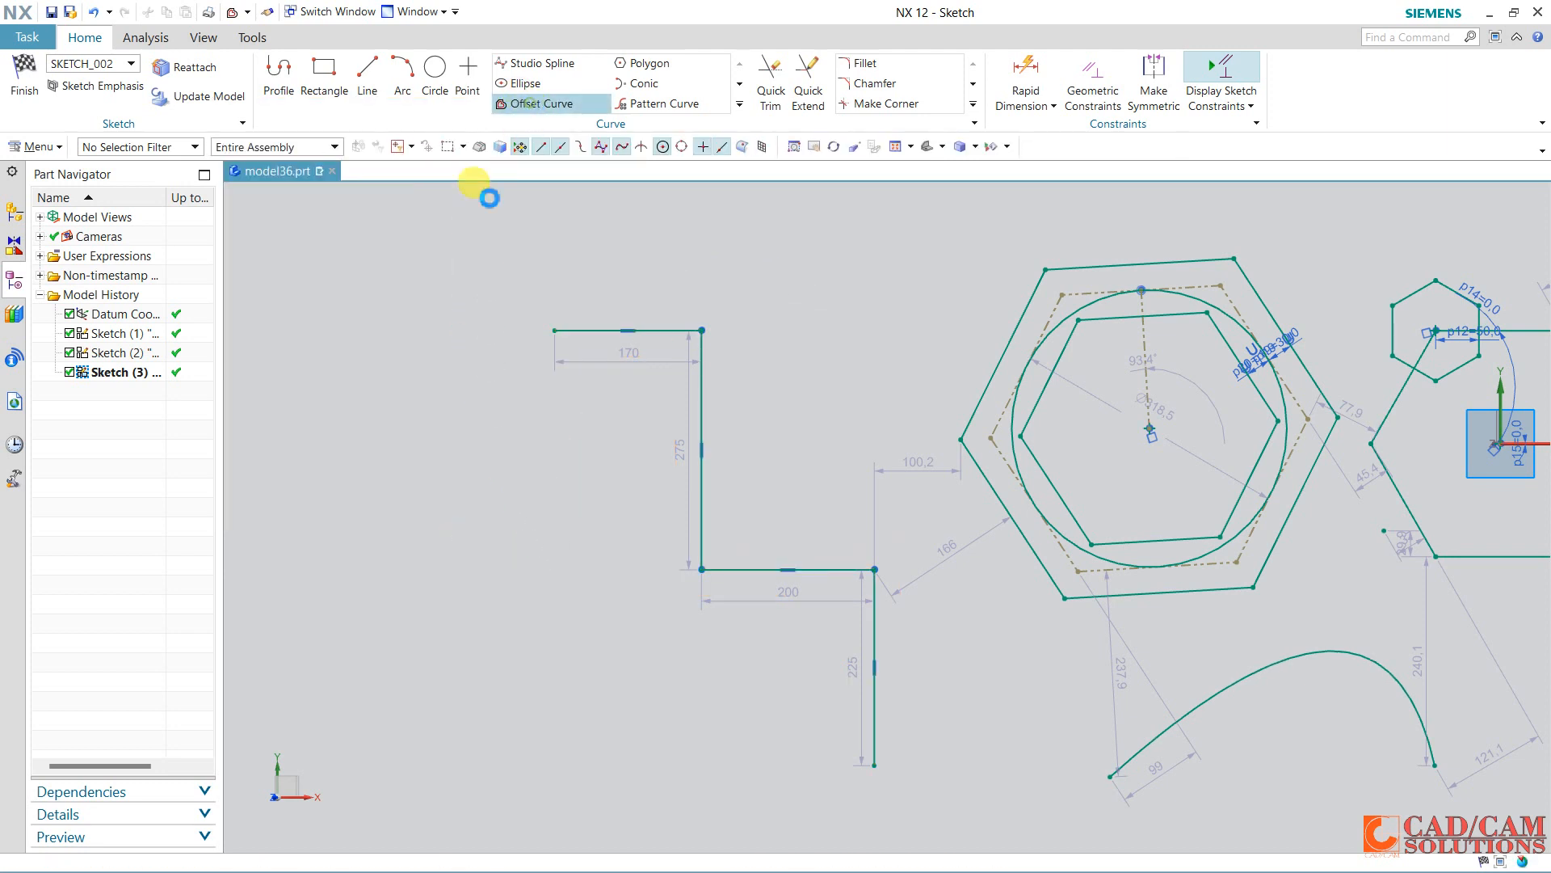
{"action": "left_click", "coordinate": [563, 149]}
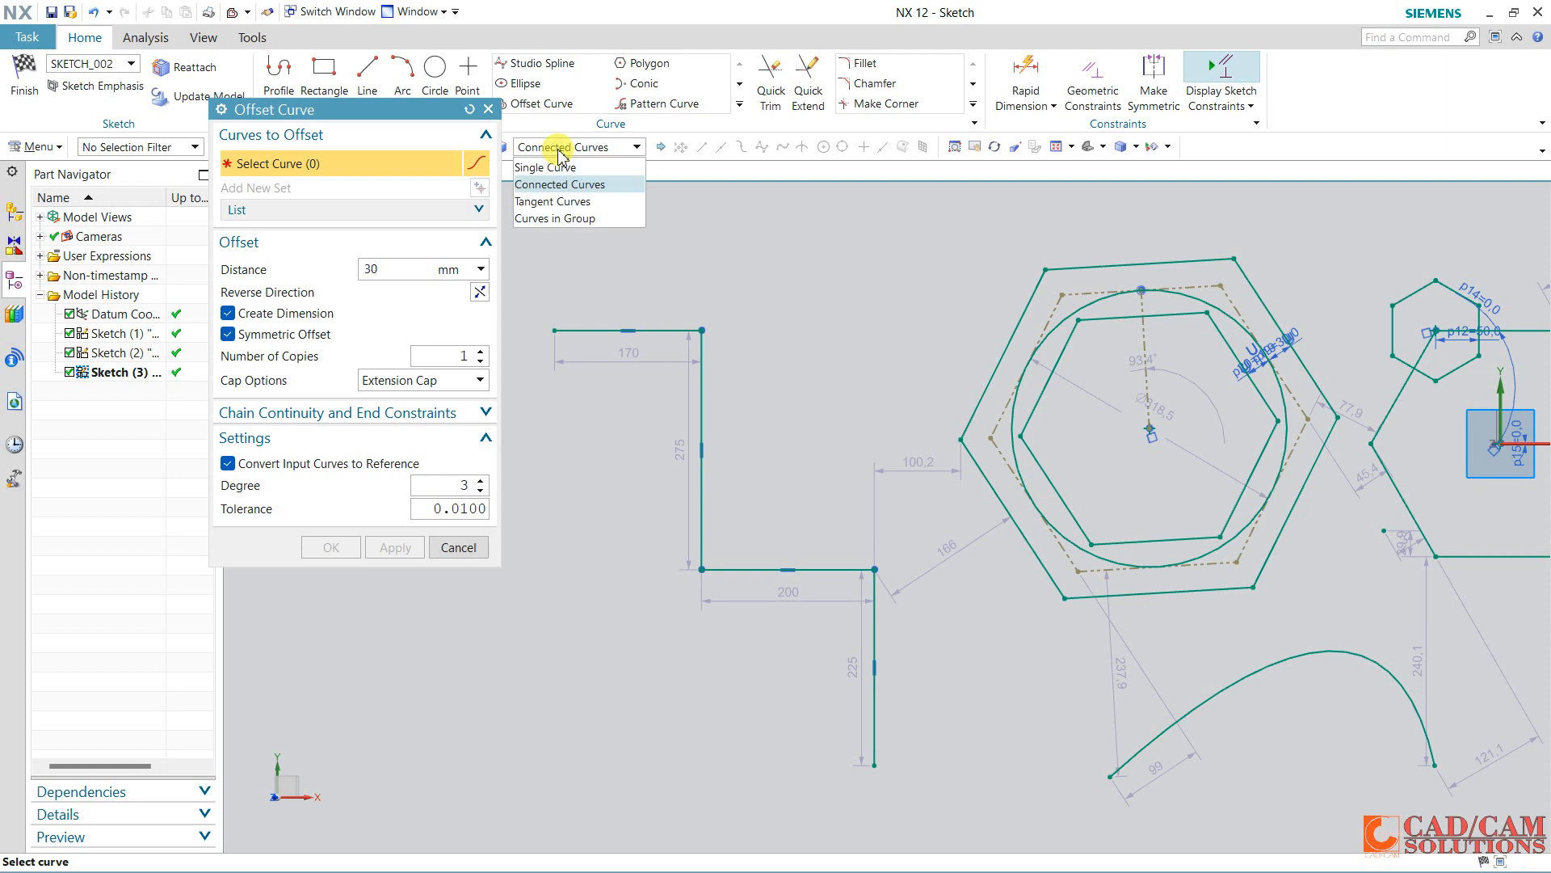
{"action": "left_click", "coordinate": [562, 152]}
{"action": "left_click_drag", "start_coordinate": [411, 115], "coordinate": [398, 179]}
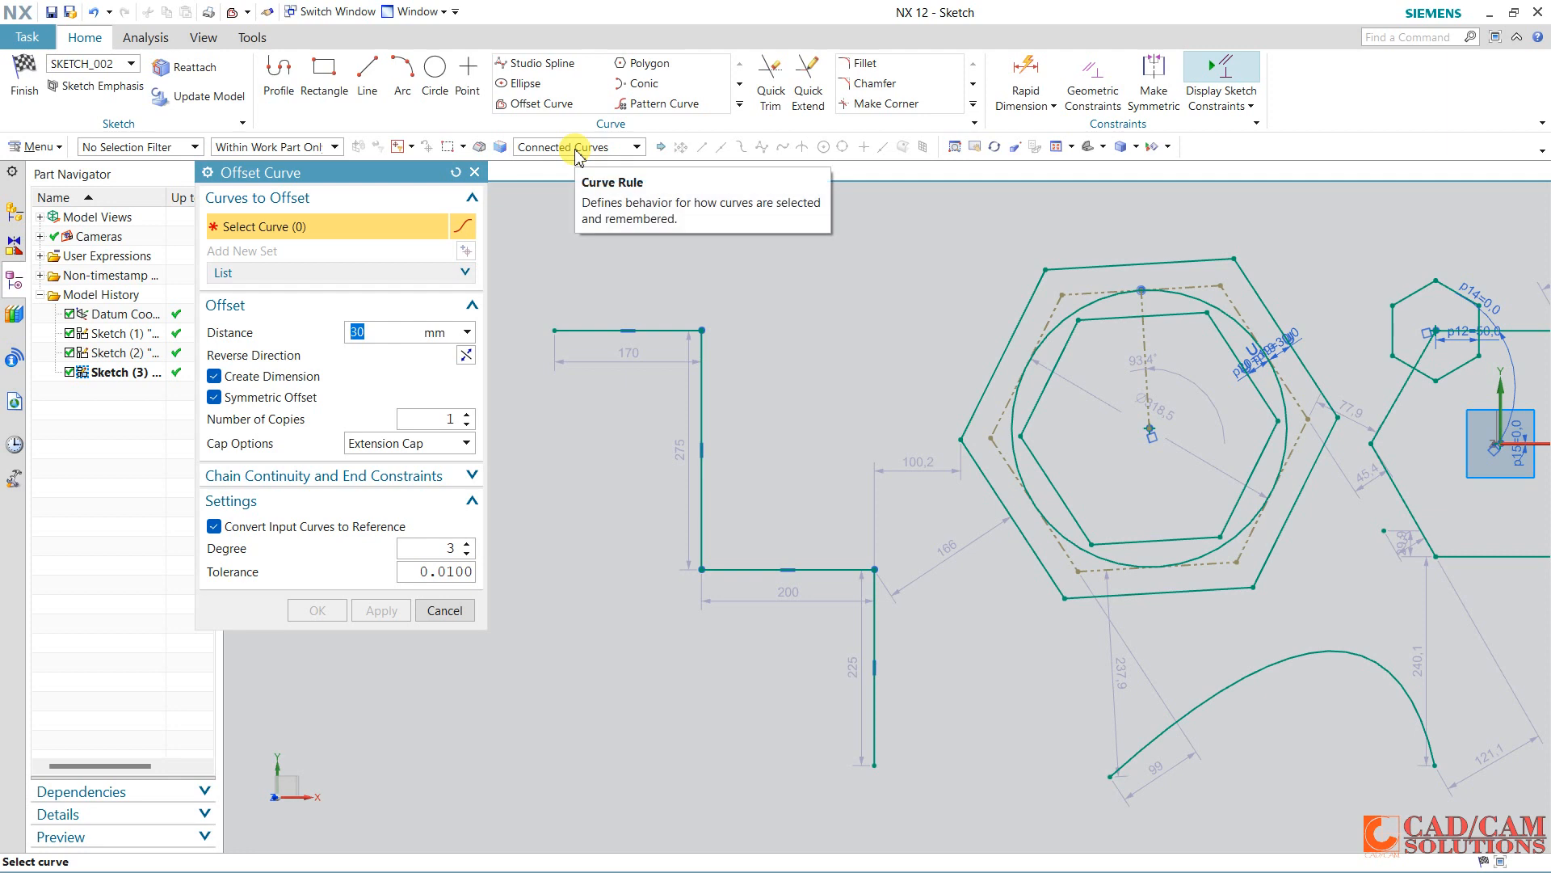
{"action": "left_click", "coordinate": [634, 330]}
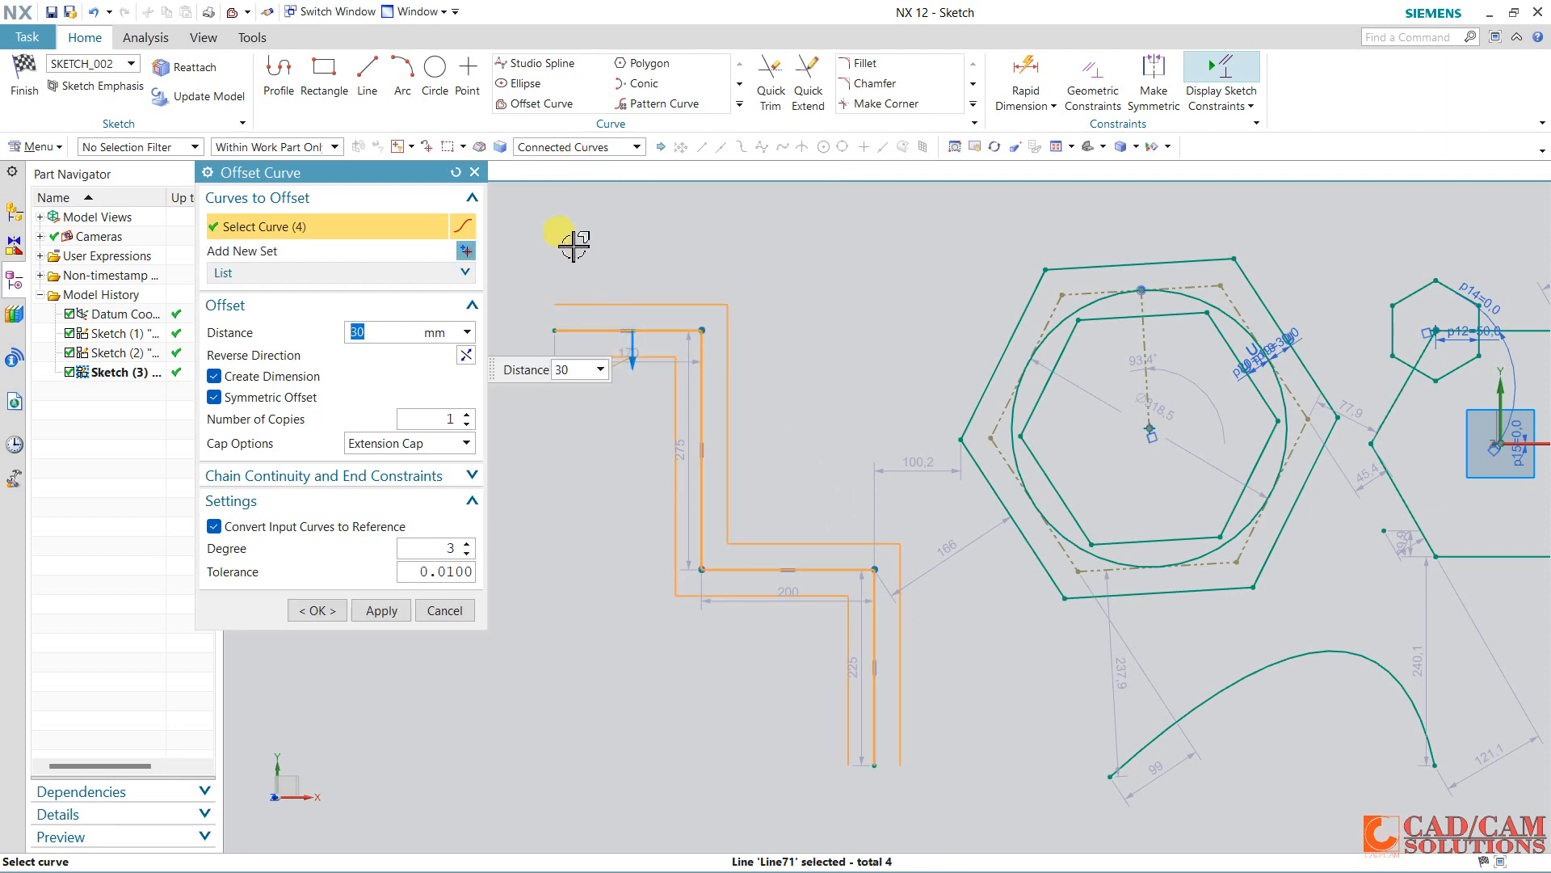
{"action": "left_click", "coordinate": [457, 172]}
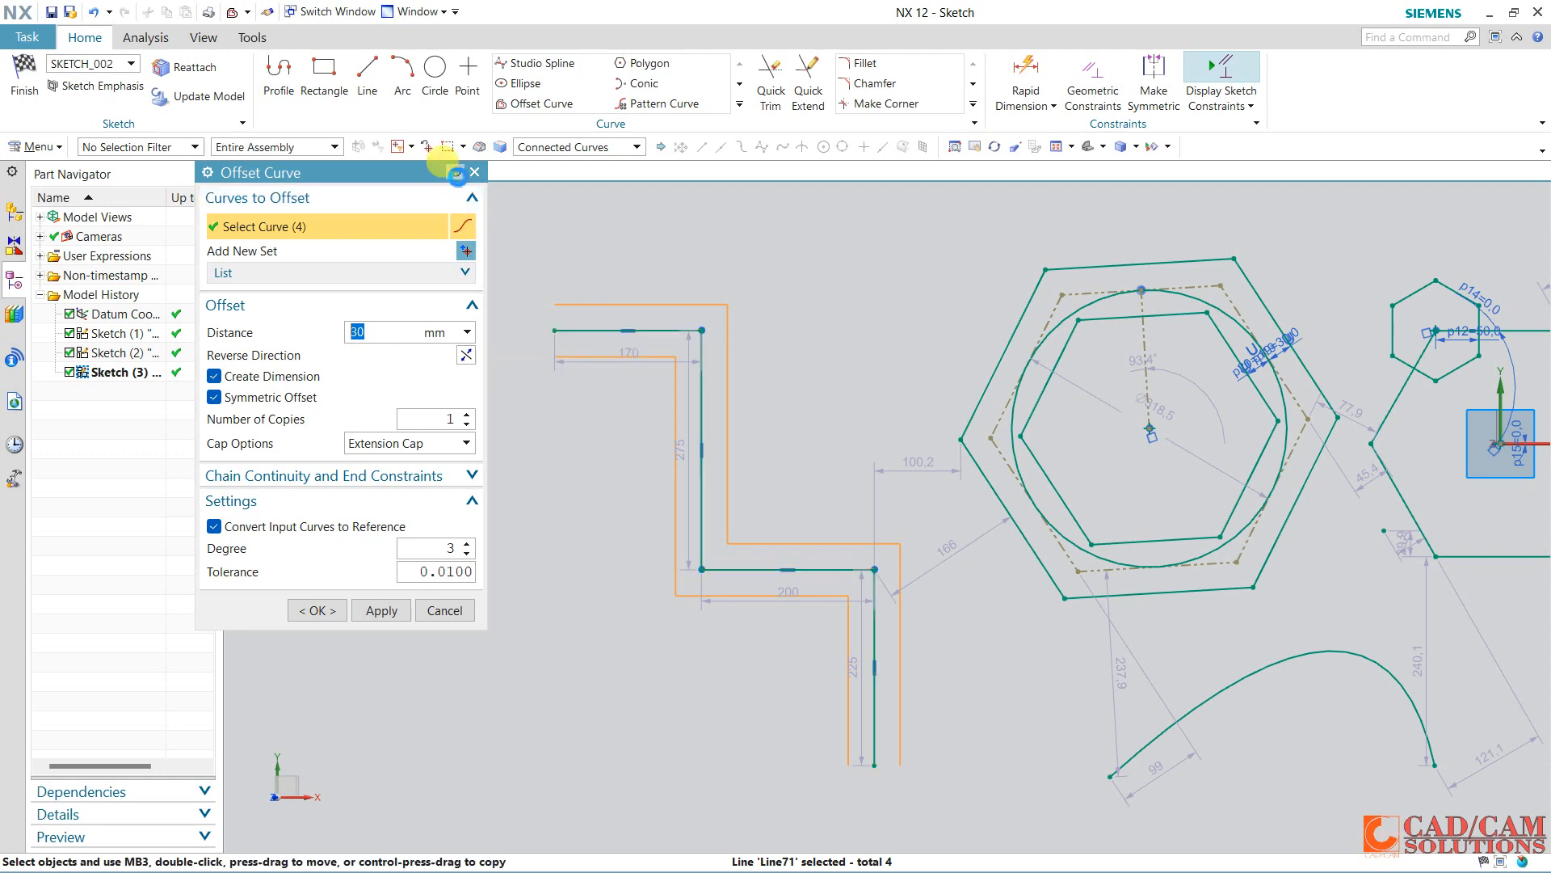
Set up a one-sided offset of the stepped profile's top line using the Single Curve rule, 25 mm distance and 4 copies.
{"action": "left_click", "coordinate": [573, 146]}
{"action": "left_click", "coordinate": [578, 167]}
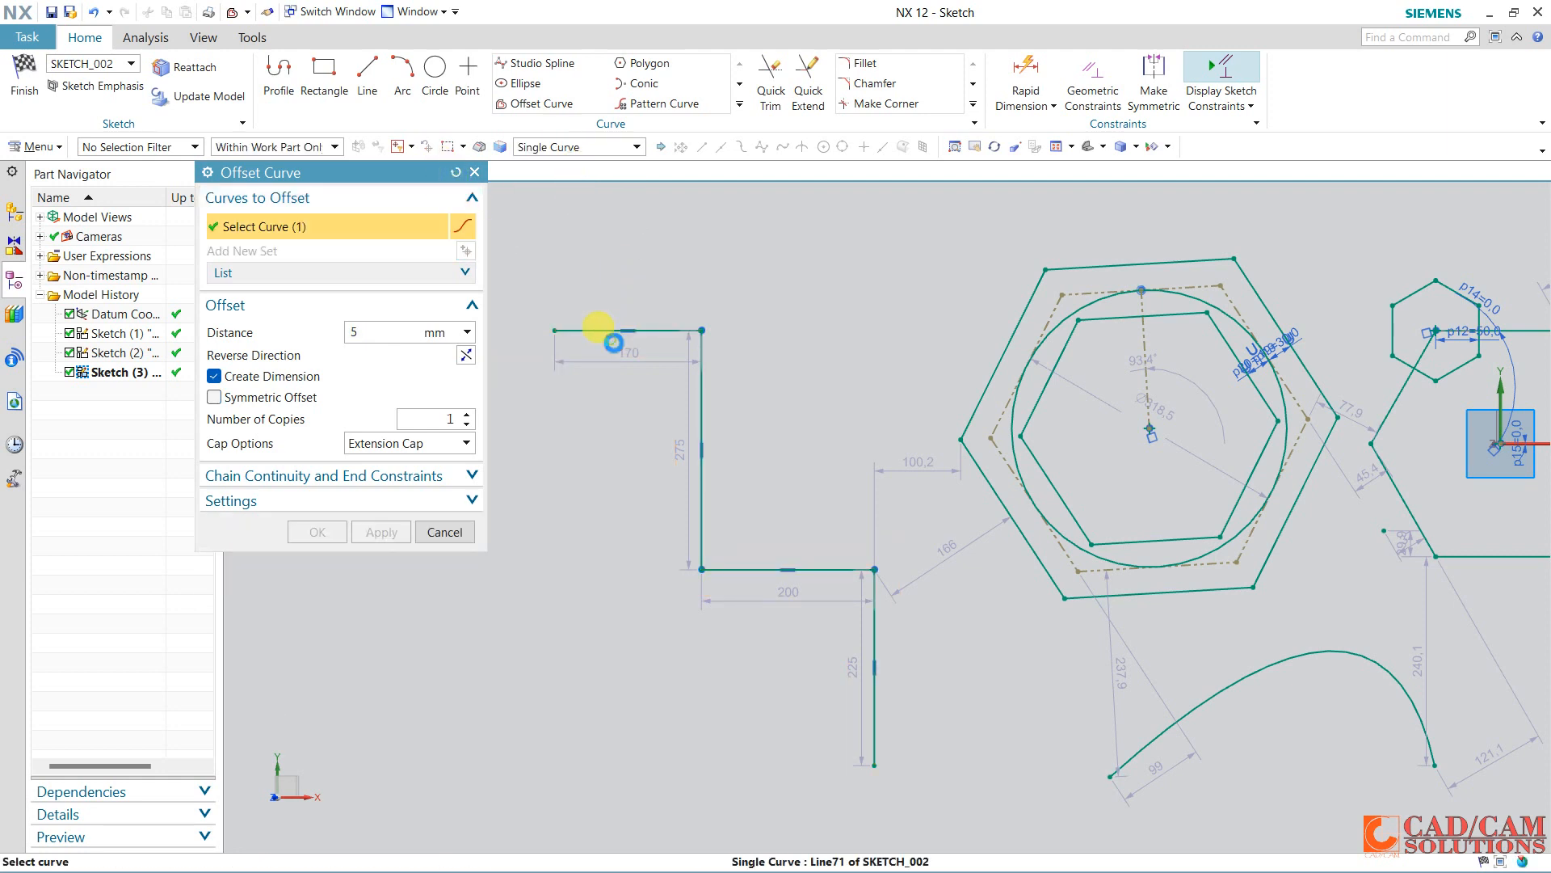
{"action": "left_click", "coordinate": [606, 330]}
{"action": "left_click_drag", "start_coordinate": [608, 341], "coordinate": [609, 357]}
{"action": "left_click", "coordinate": [275, 397]}
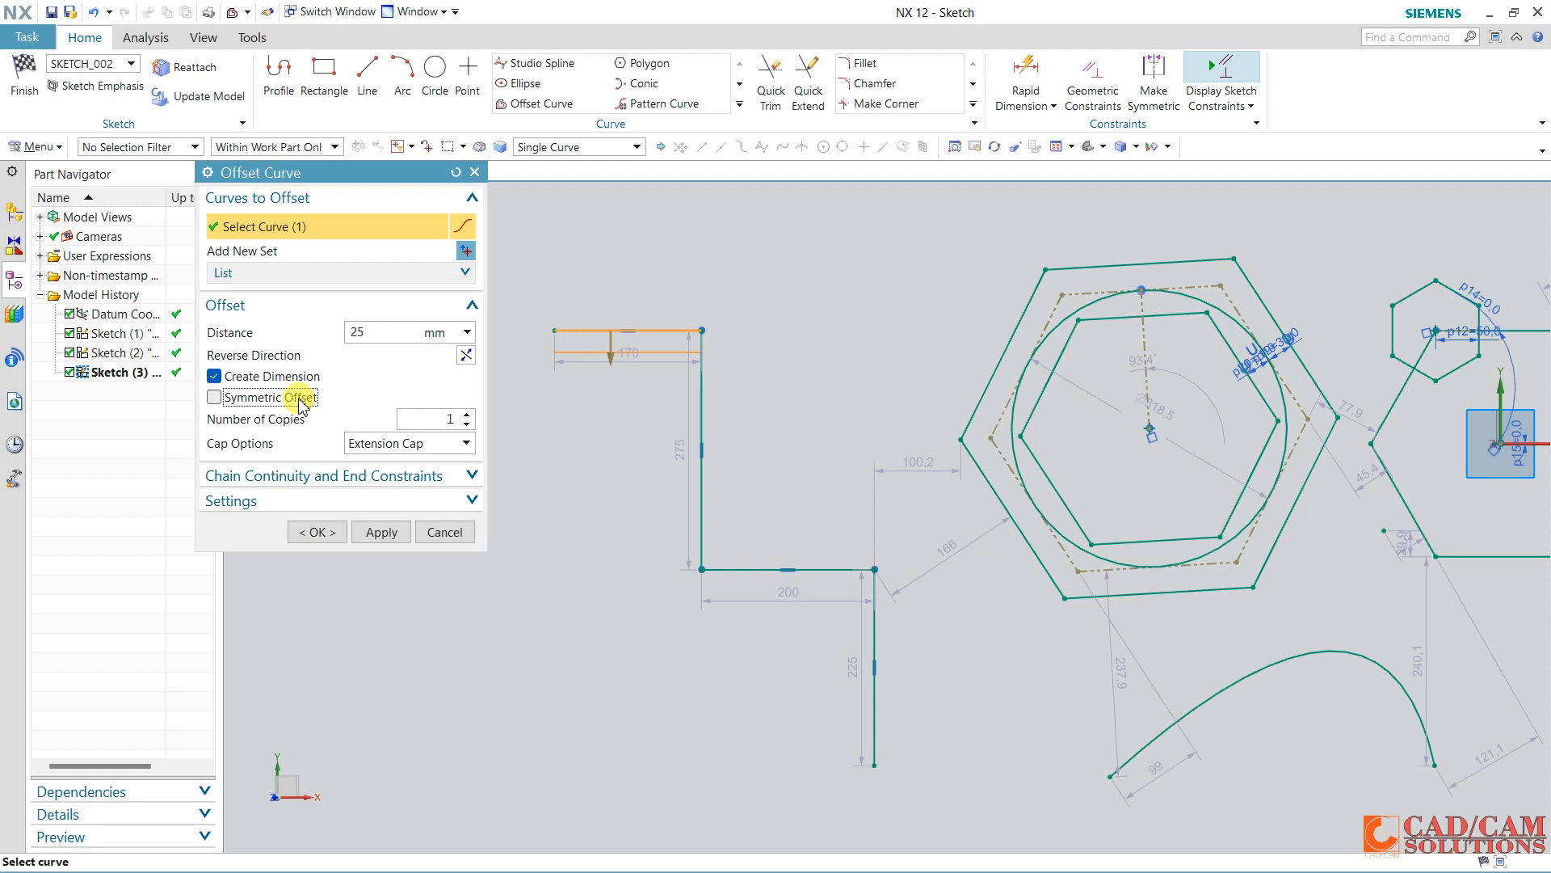
{"action": "left_click", "coordinate": [467, 415]}
{"action": "left_click", "coordinate": [467, 415]}
{"action": "left_click", "coordinate": [467, 416]}
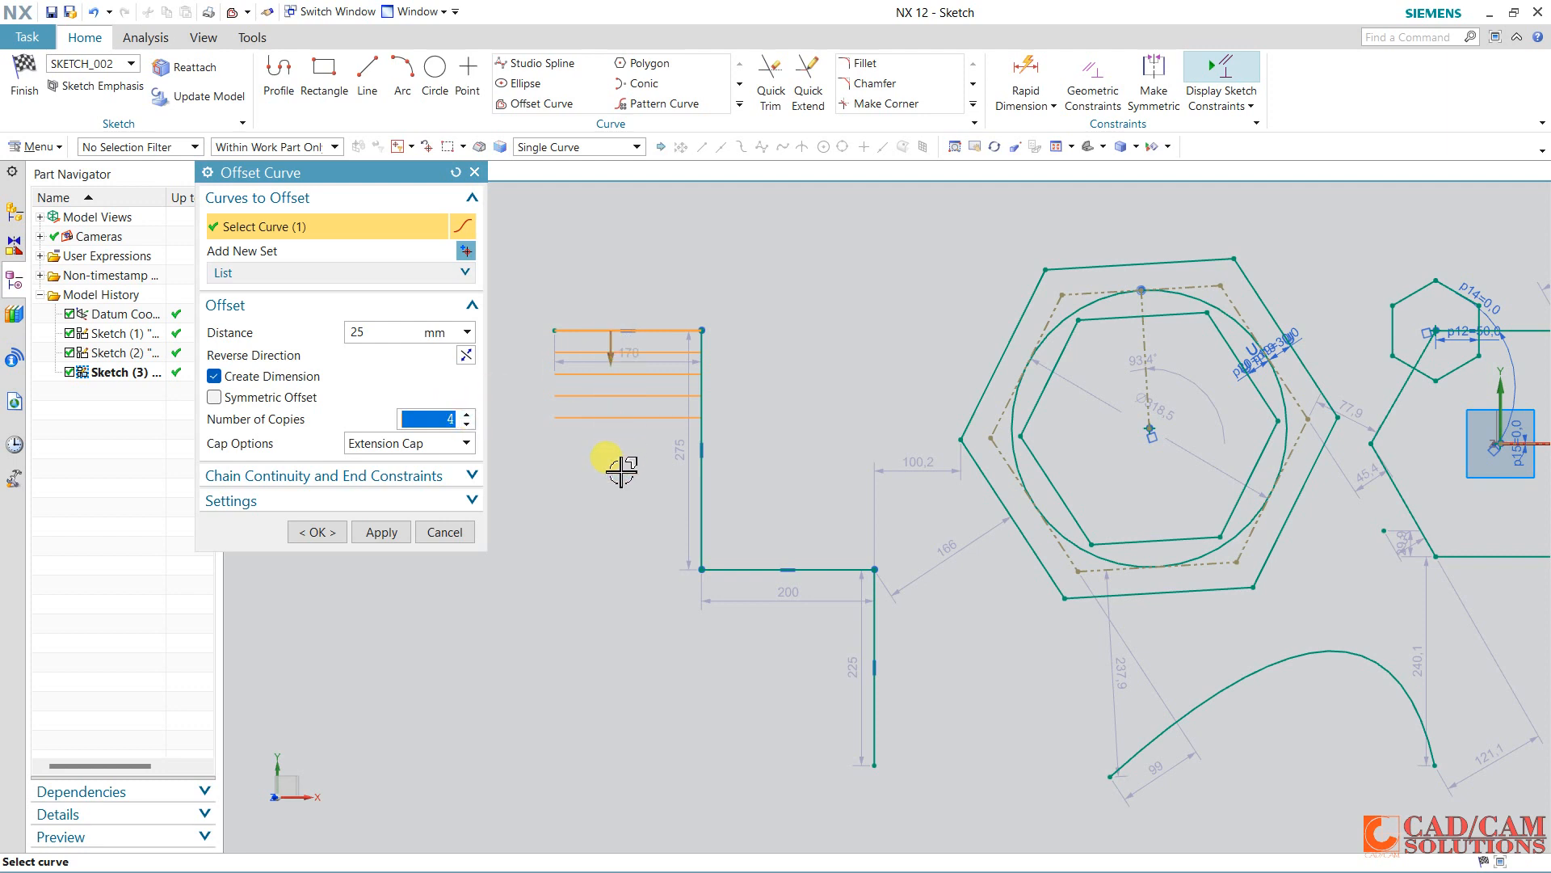
Add the profile's remaining three lines to the offset selection and round the offset corners with Arc Cap.
{"action": "left_click", "coordinate": [701, 459]}
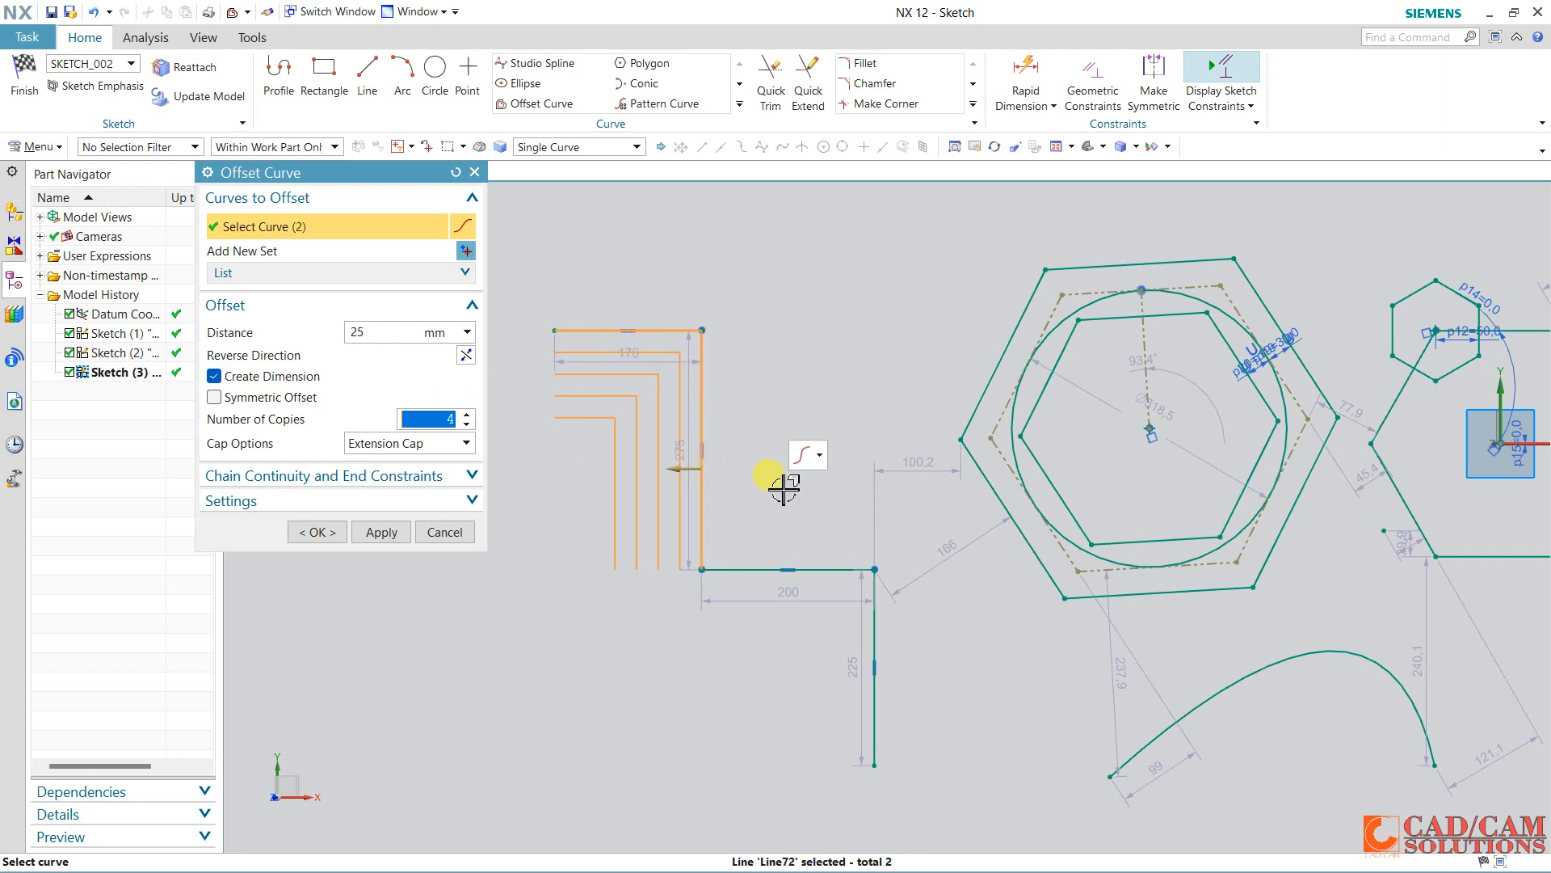
{"action": "left_click", "coordinate": [737, 570]}
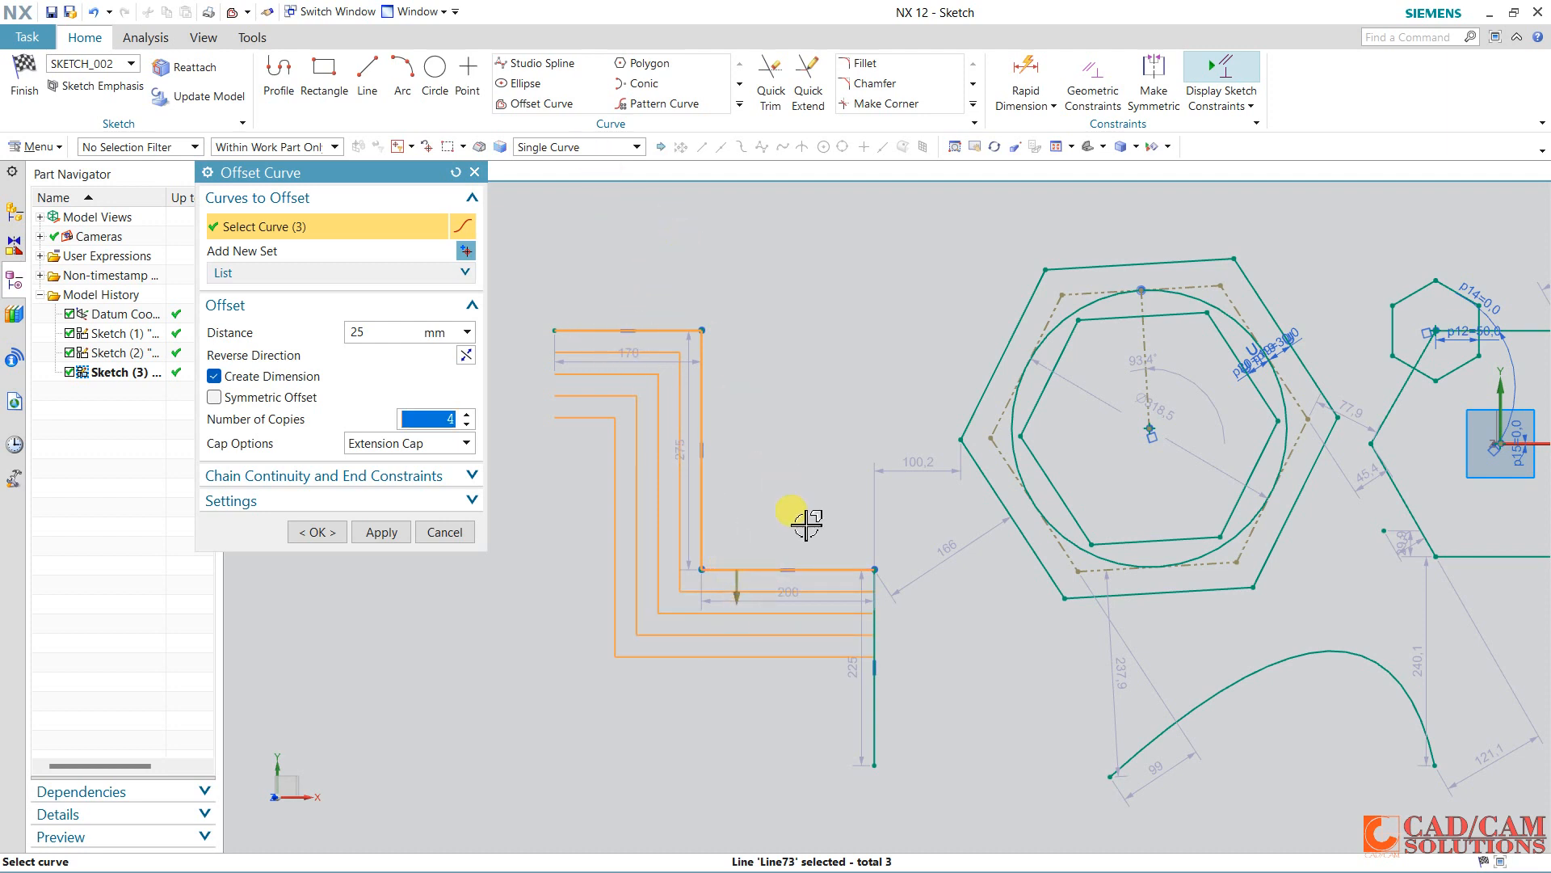
{"action": "left_click", "coordinate": [878, 701]}
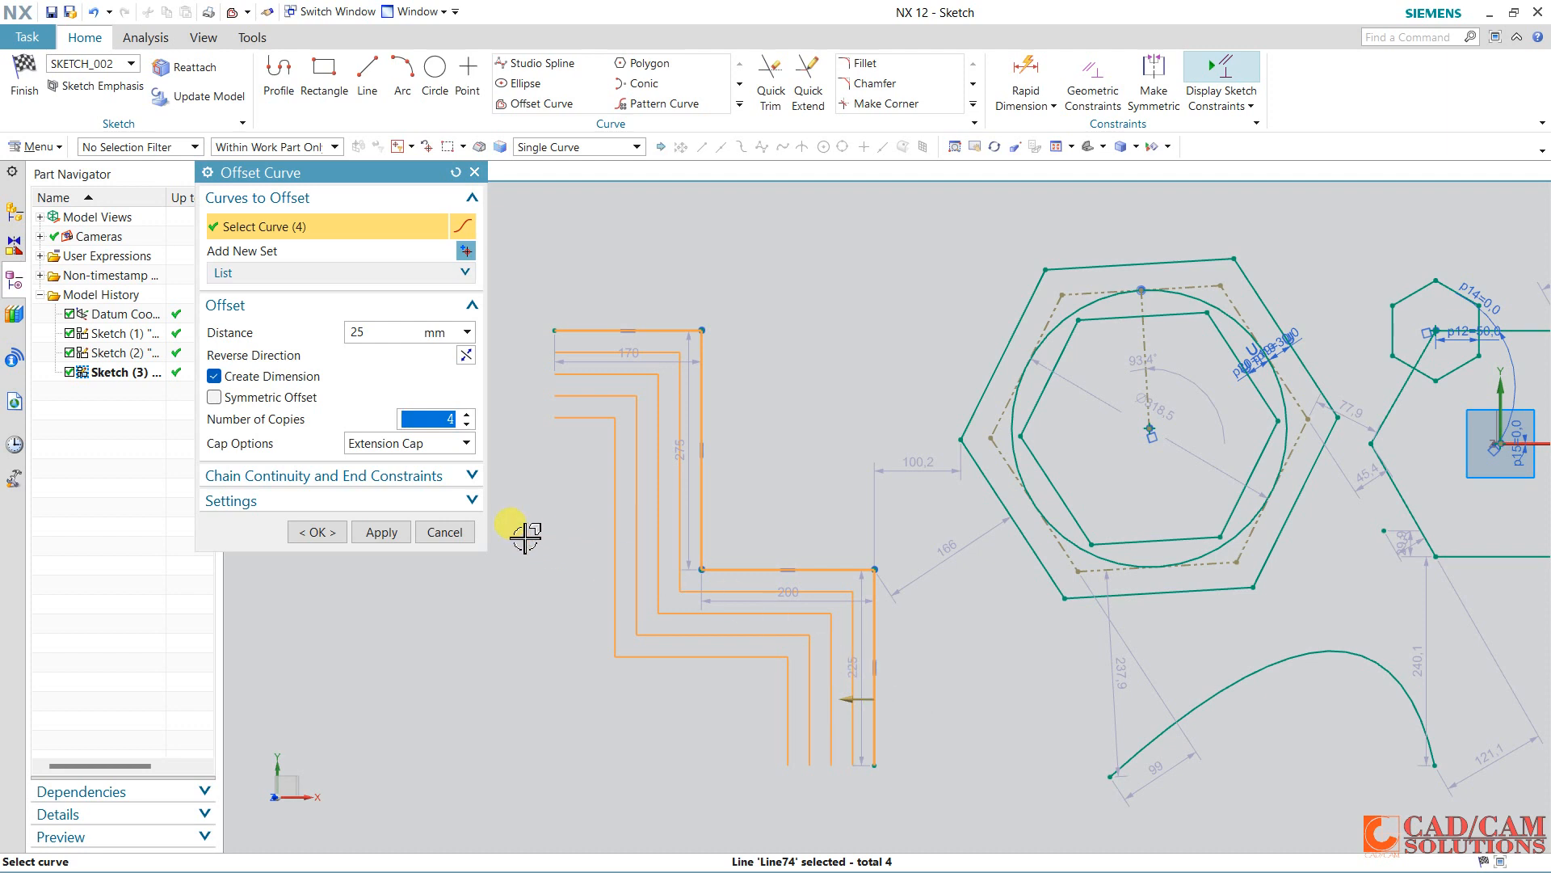
{"action": "left_click", "coordinate": [409, 443]}
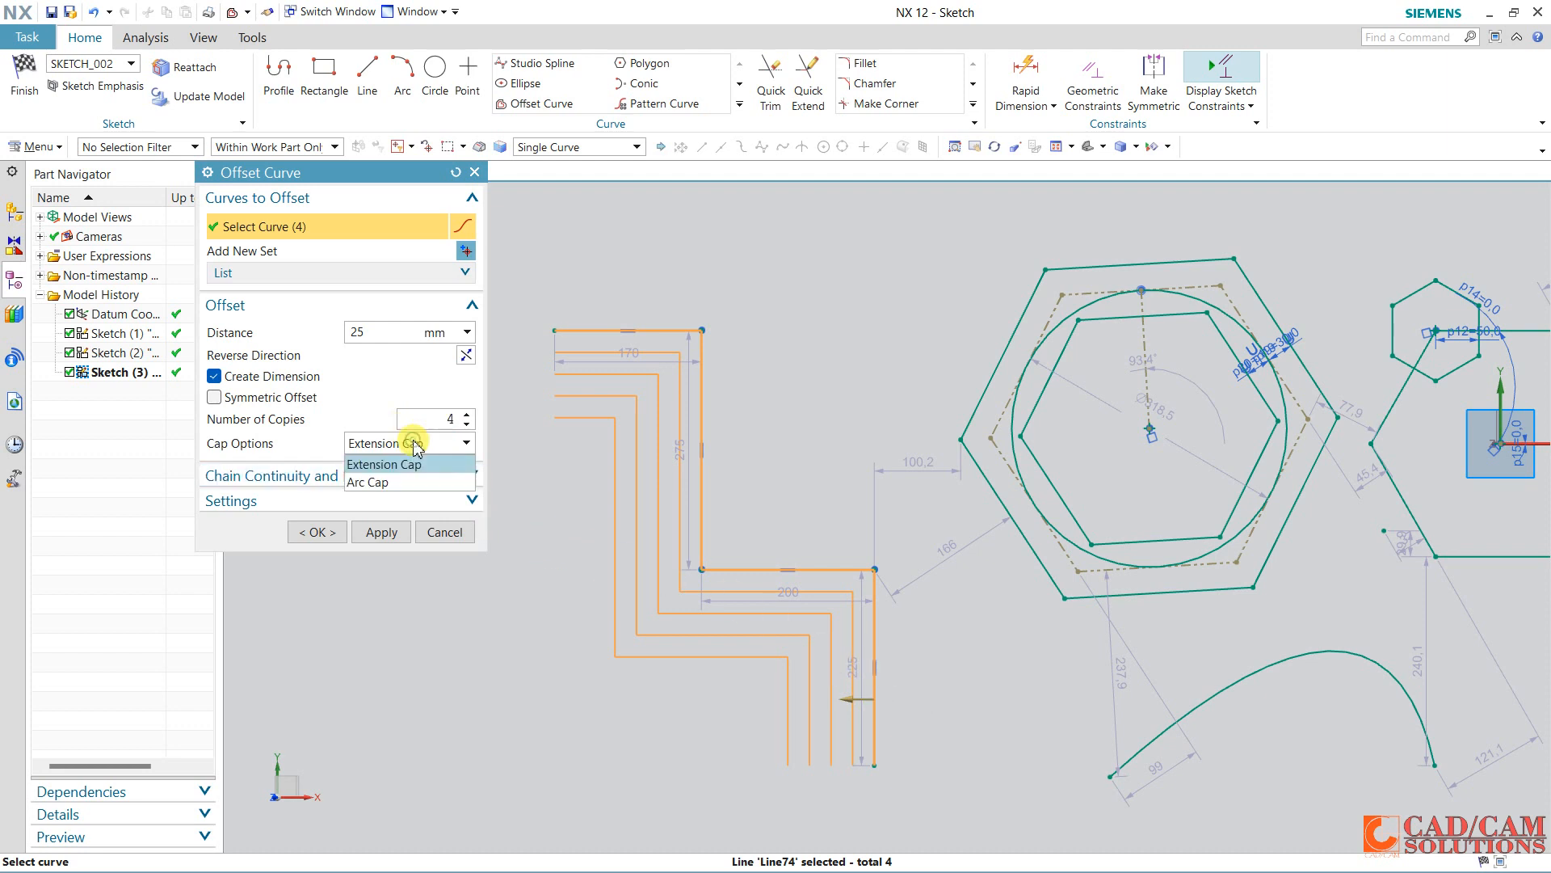
{"action": "left_click", "coordinate": [400, 482]}
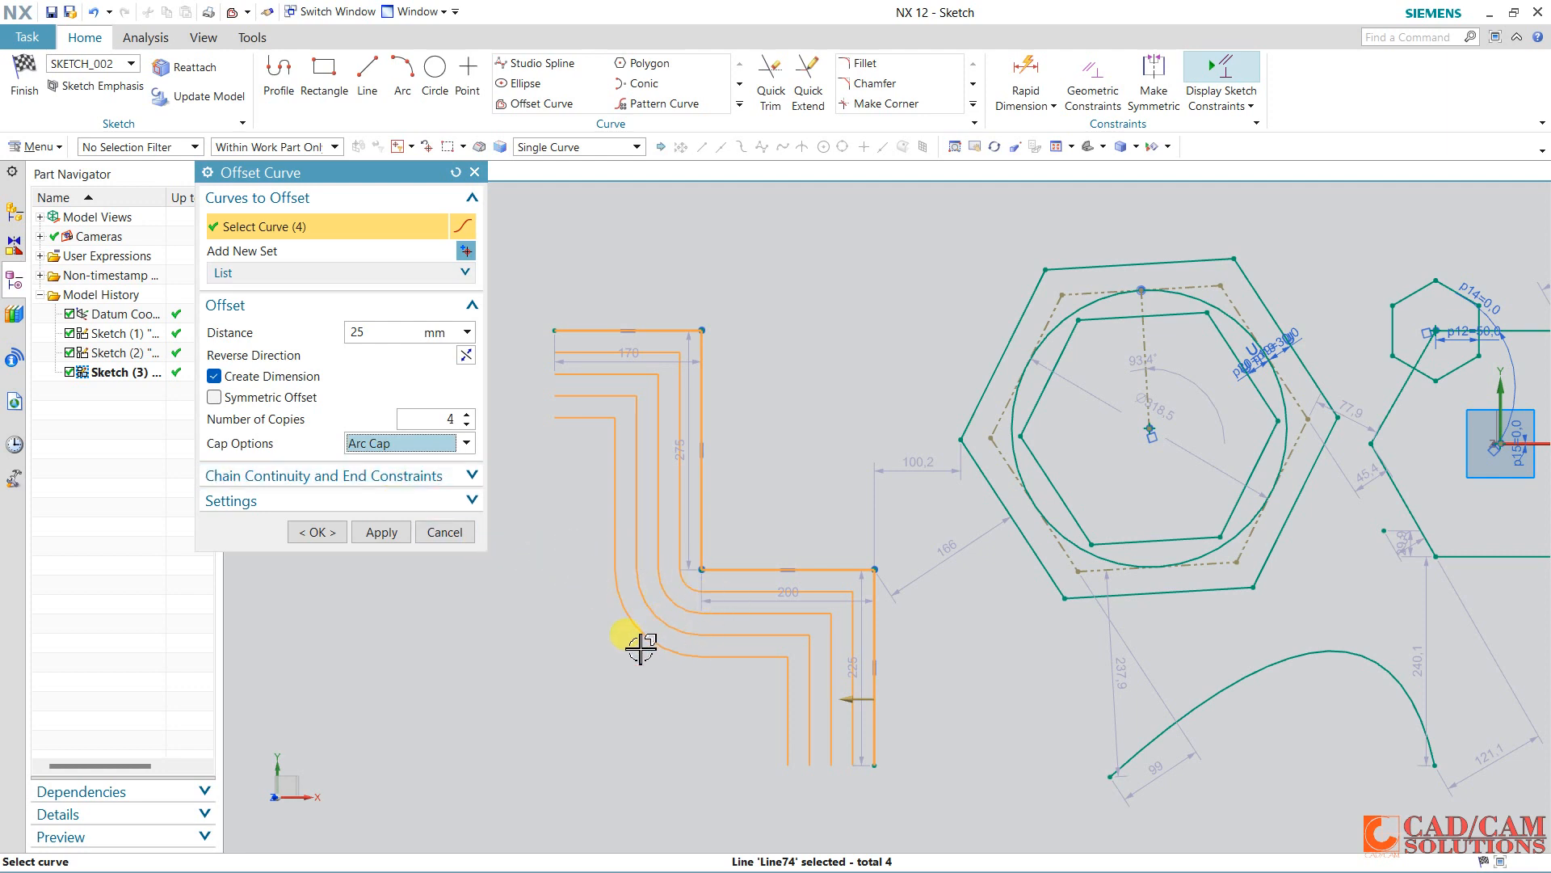
Reverse the offset to the upper-right side of the stepped profile, reduce it to 2 copies and create it.
{"action": "left_click", "coordinate": [465, 356]}
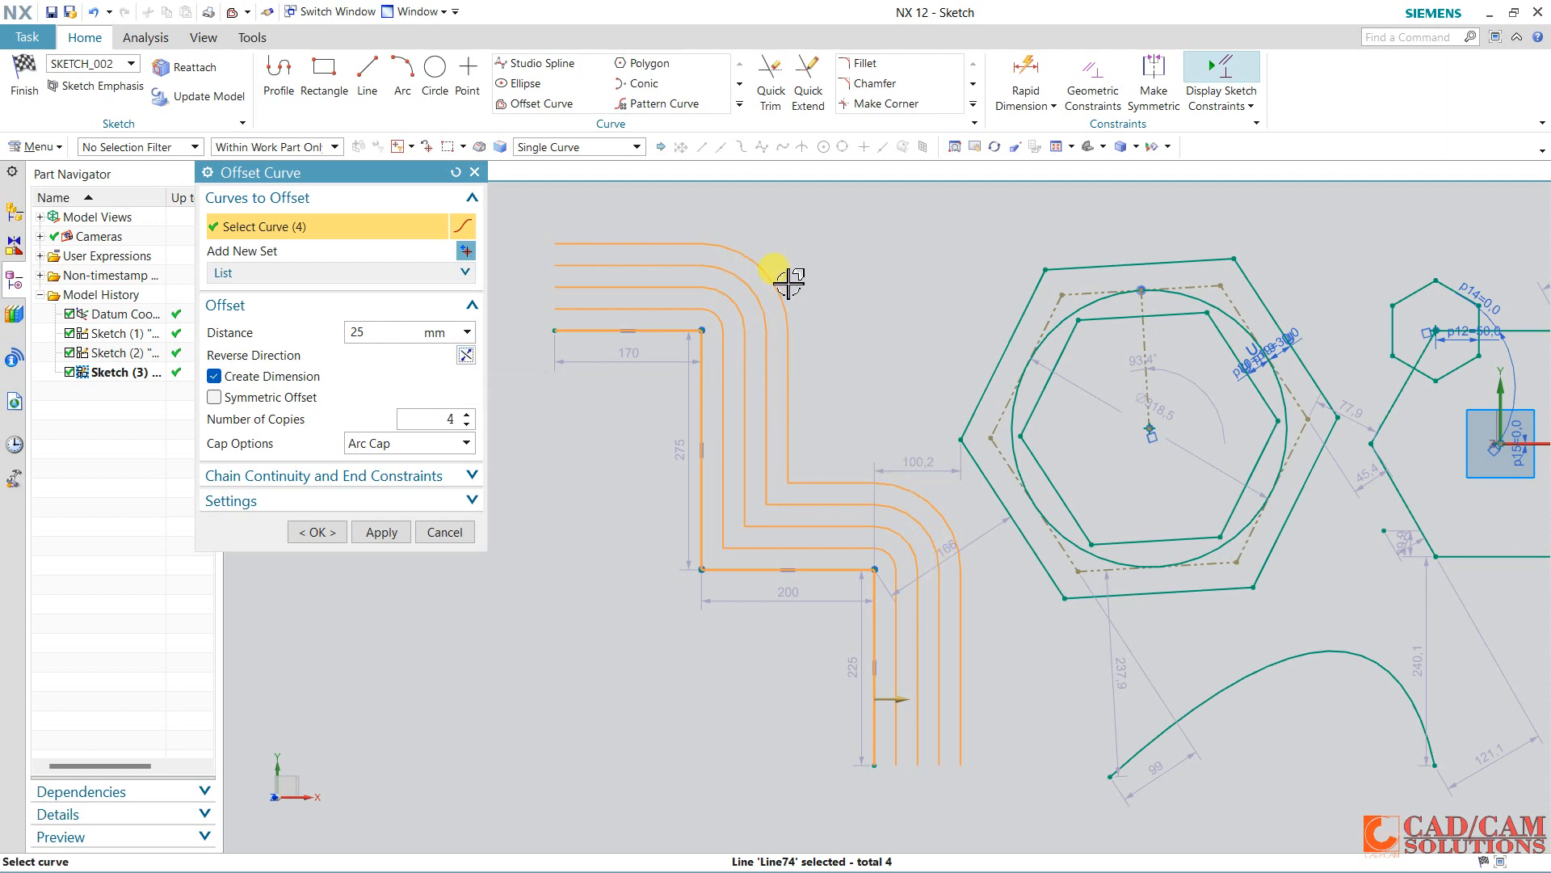
{"action": "double_click", "coordinate": [449, 417]}
{"action": "key", "text": "BackSpace"}
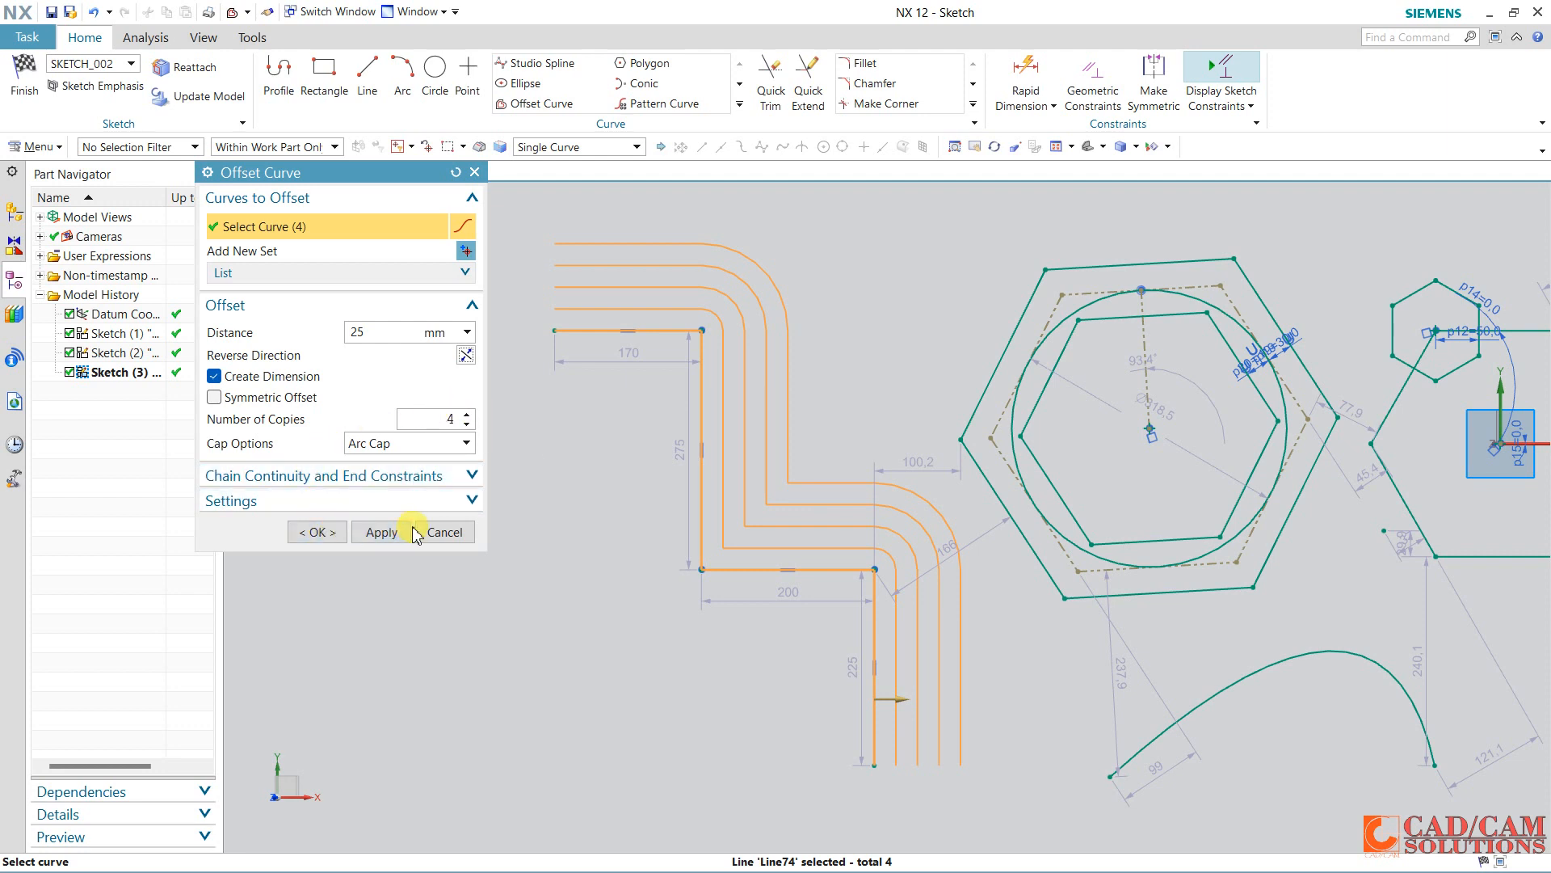
{"action": "left_click", "coordinate": [466, 355]}
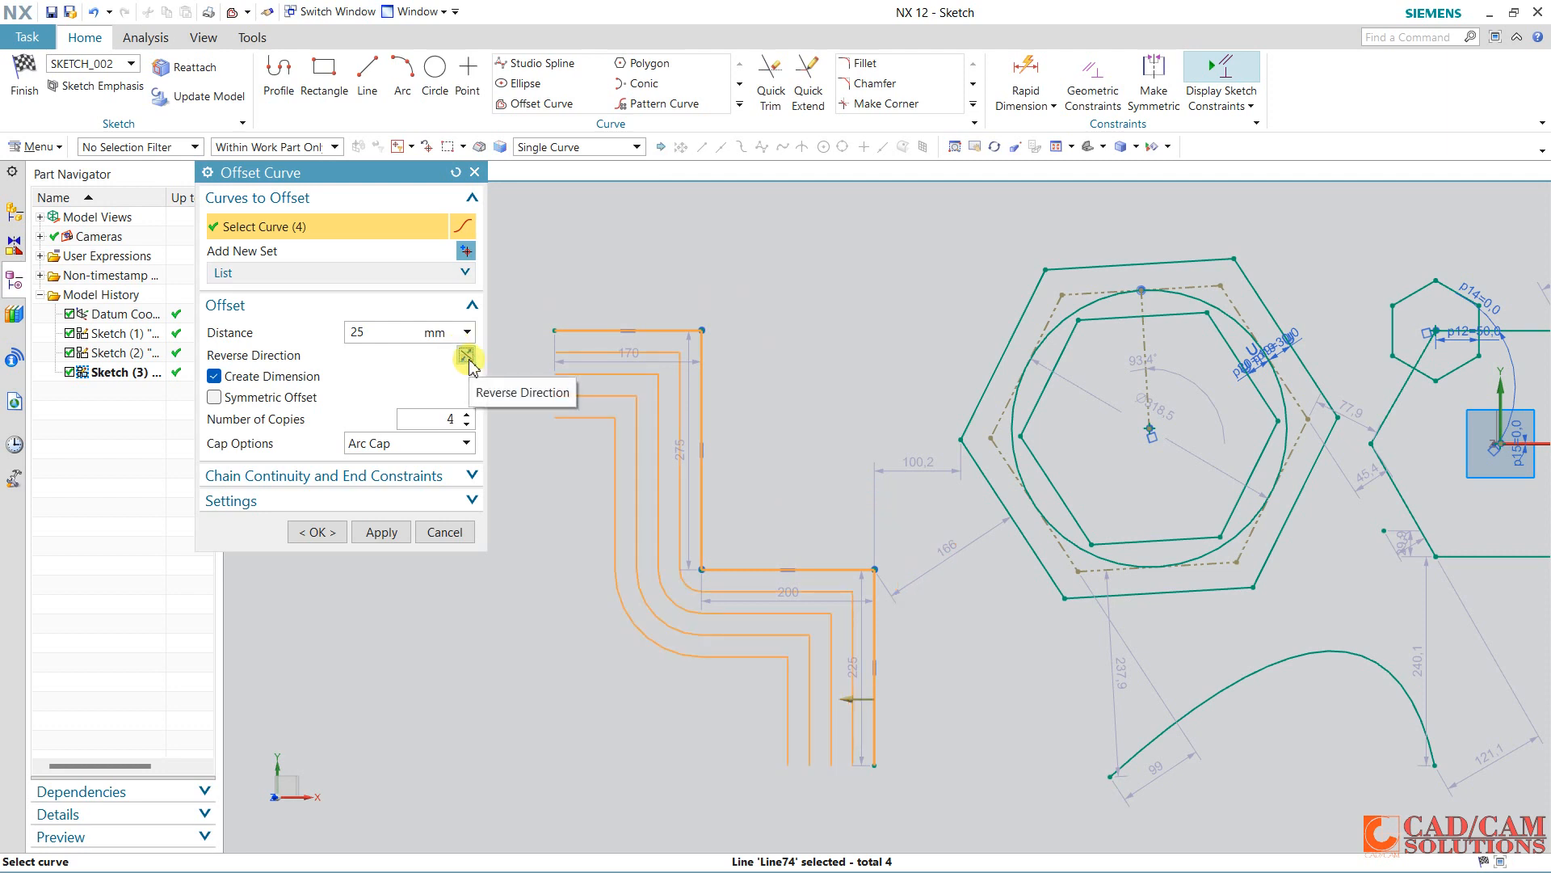
{"action": "left_click", "coordinate": [467, 356]}
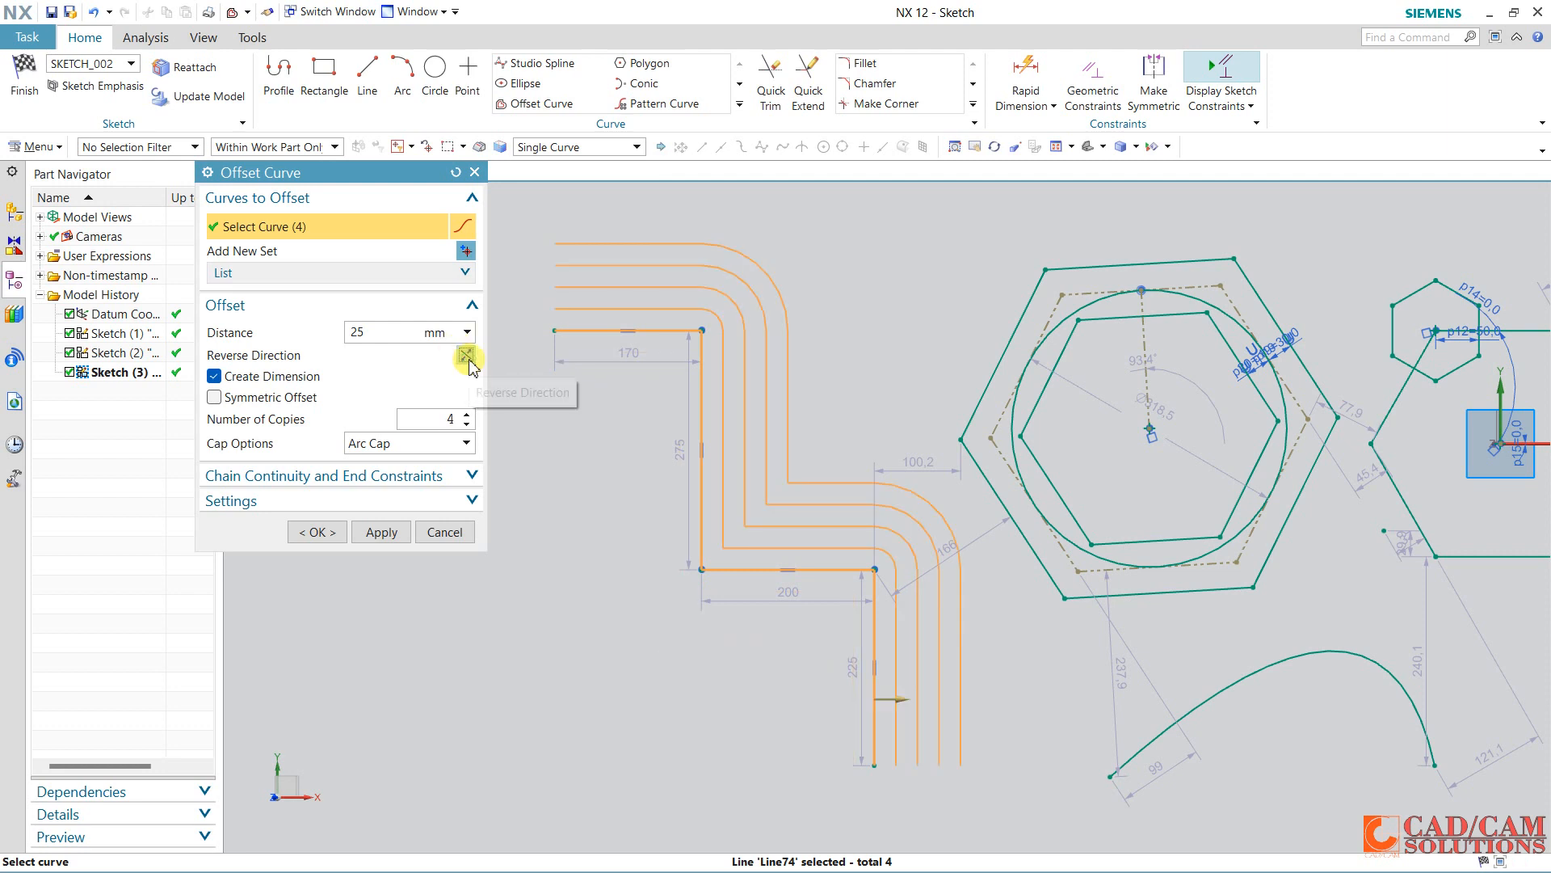
{"action": "left_click", "coordinate": [467, 424]}
{"action": "left_click", "coordinate": [467, 424]}
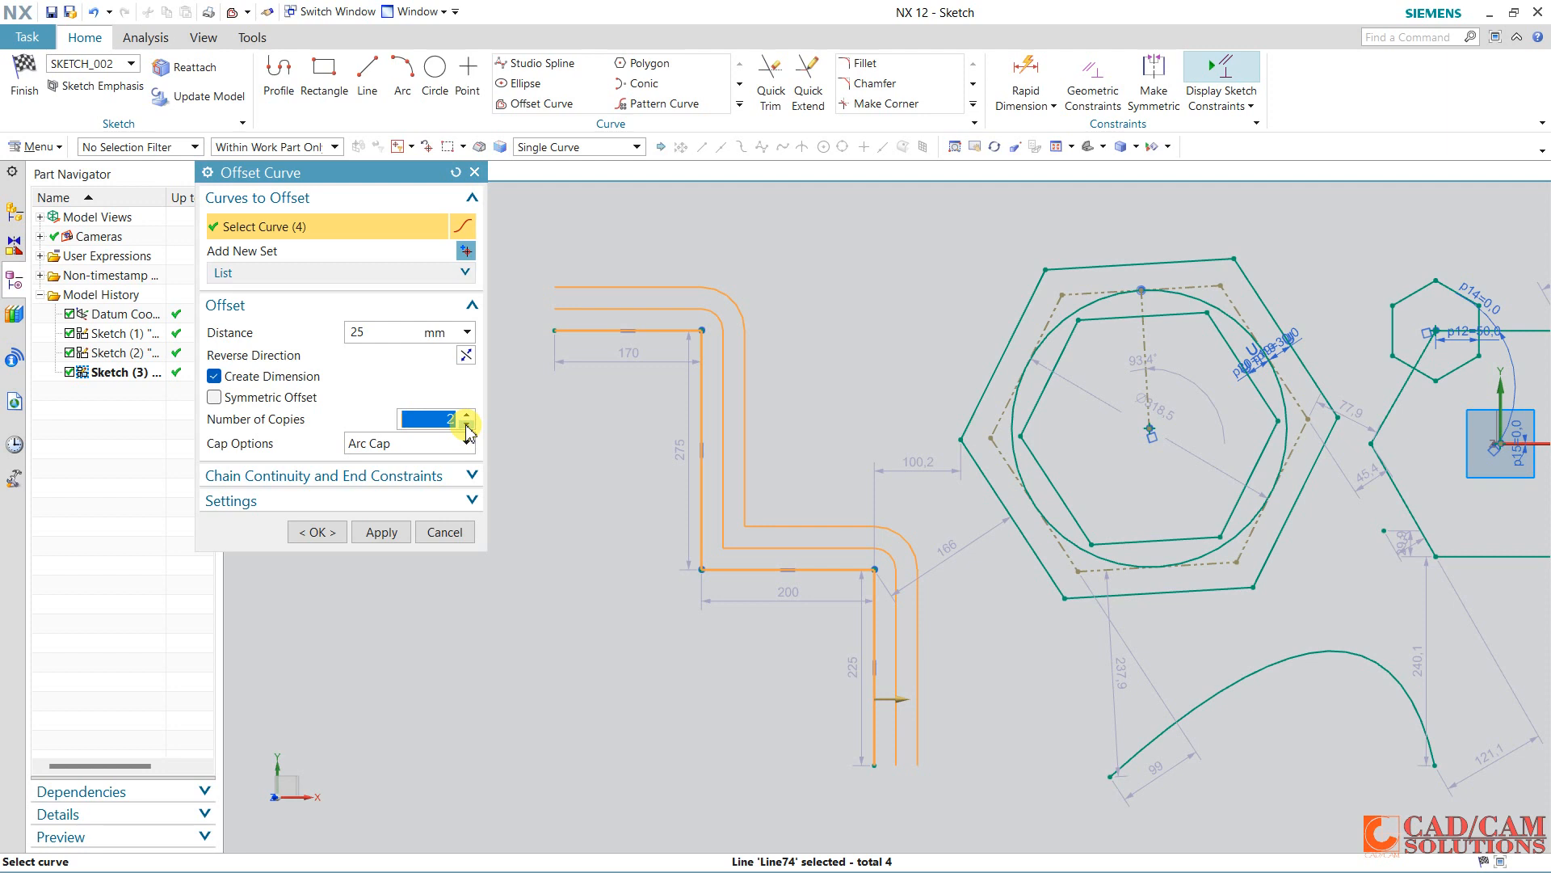
{"action": "left_click", "coordinate": [317, 532]}
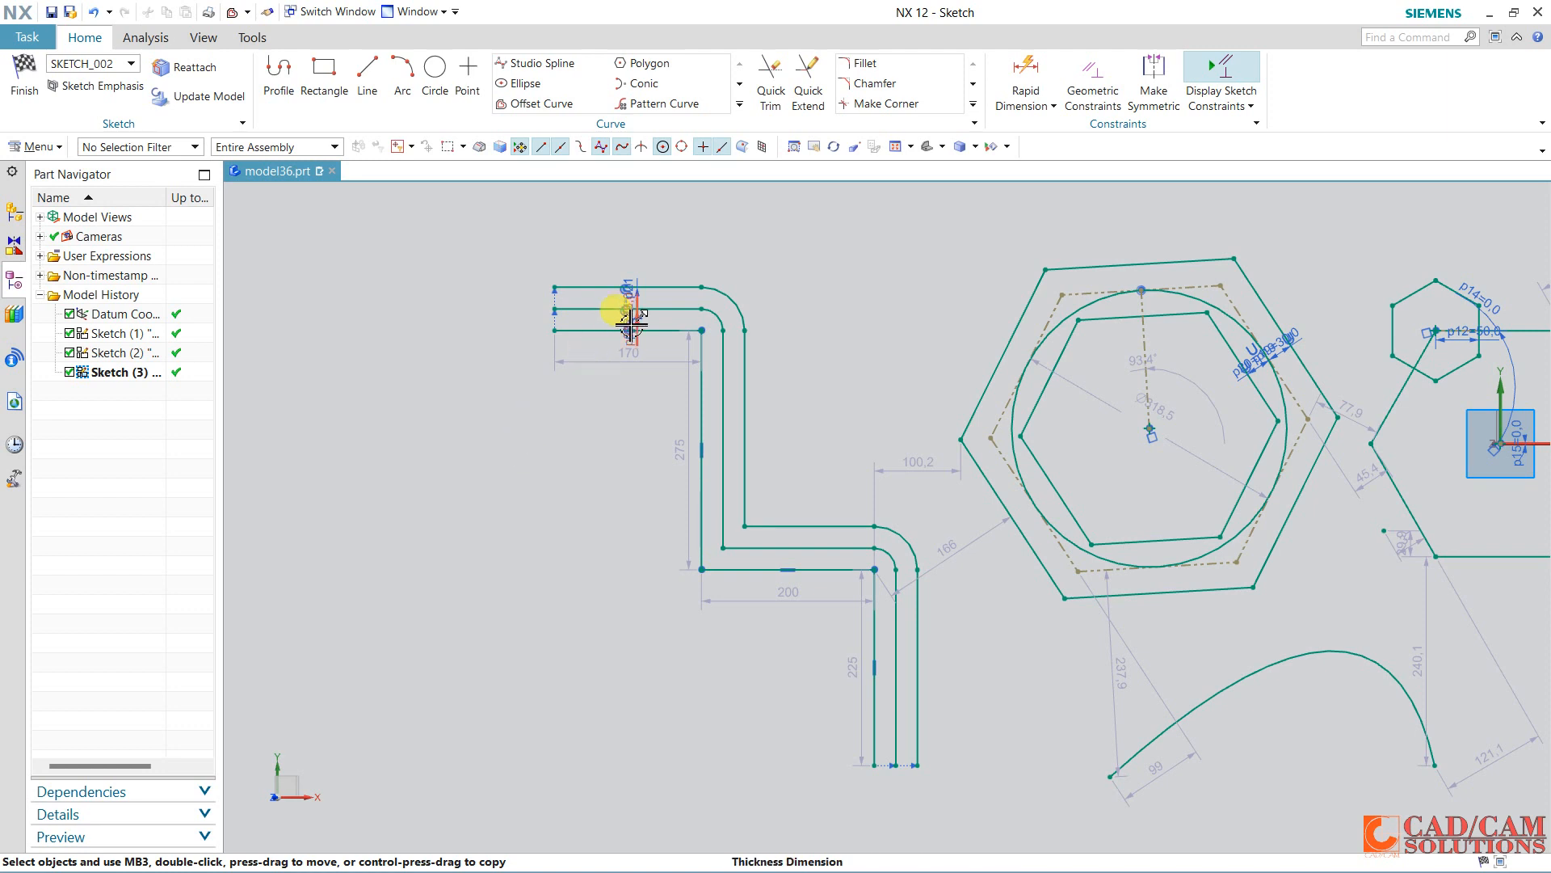
Inspect the distance settings of the outer and inner offset copies, and undo the stepped profile's offset.
{"action": "double_click", "coordinate": [631, 284]}
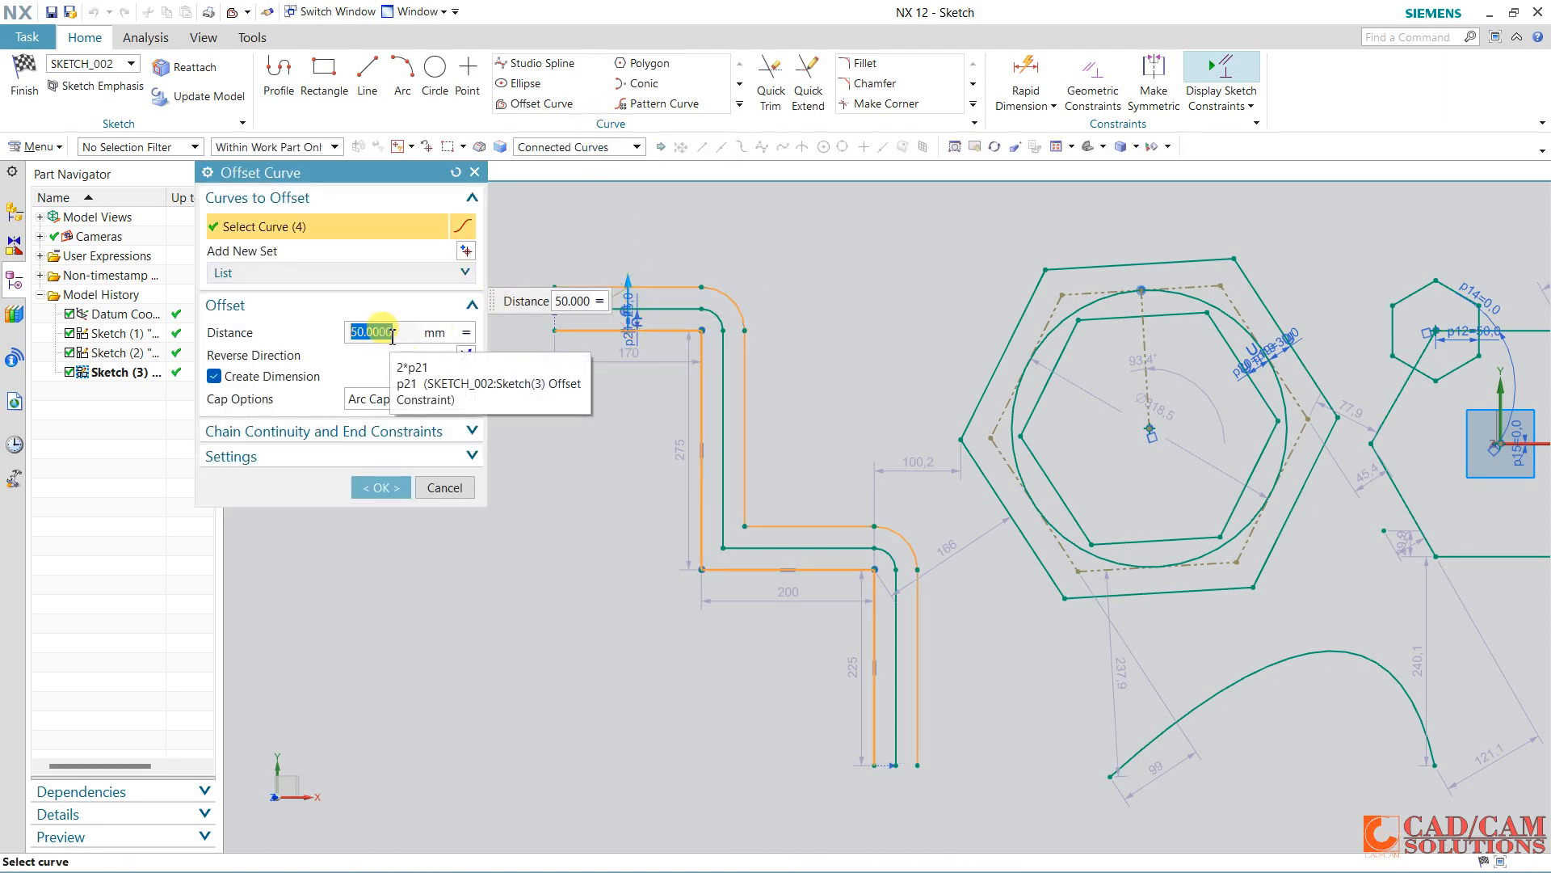
{"action": "left_click", "coordinate": [445, 488]}
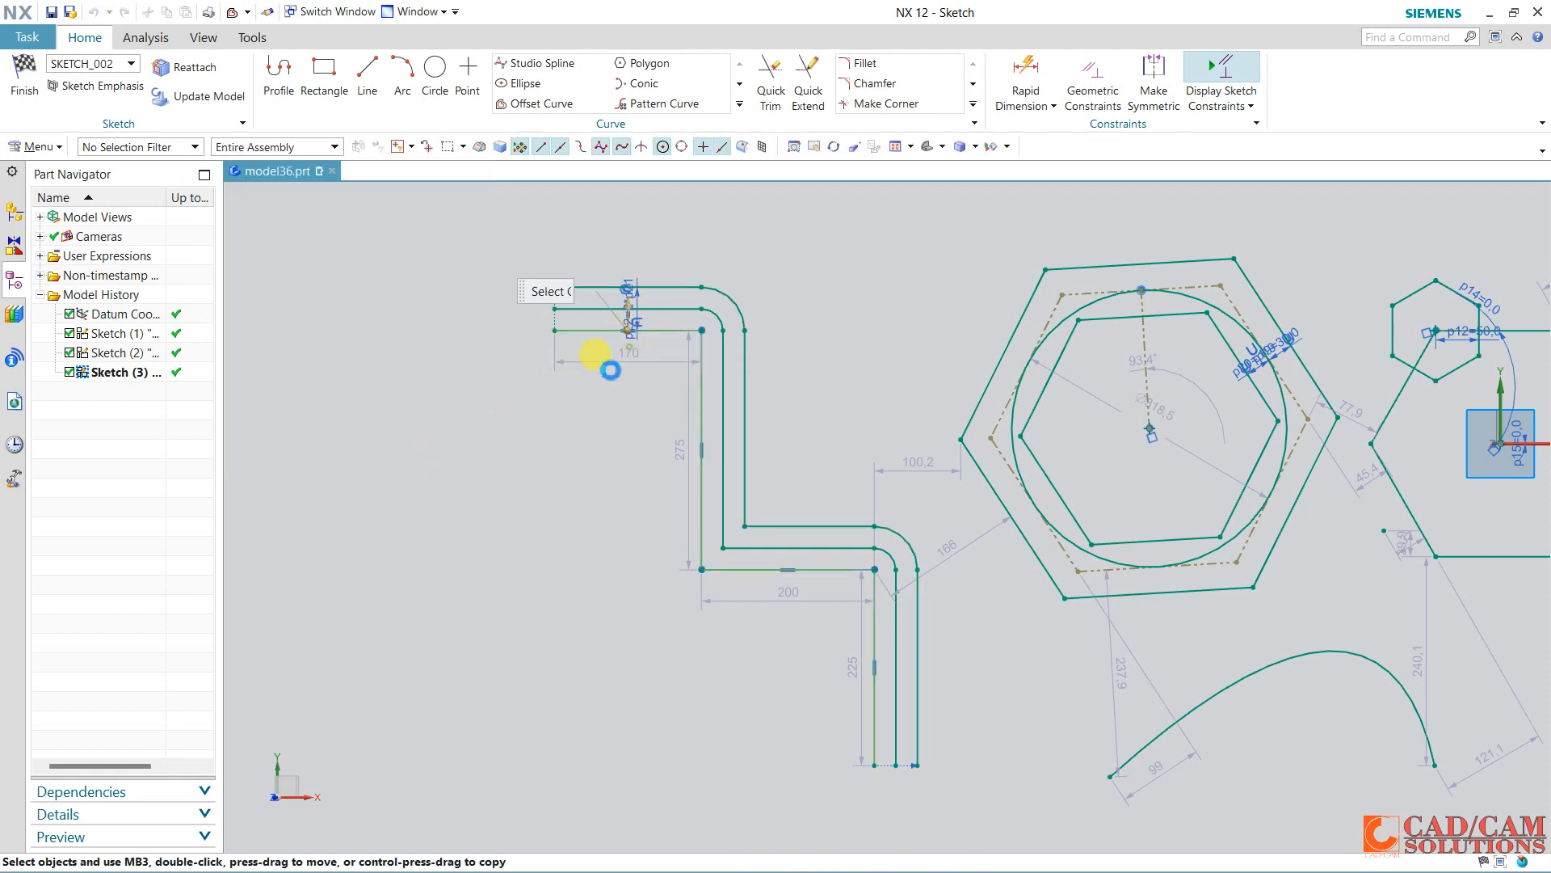
{"action": "double_click", "coordinate": [596, 353]}
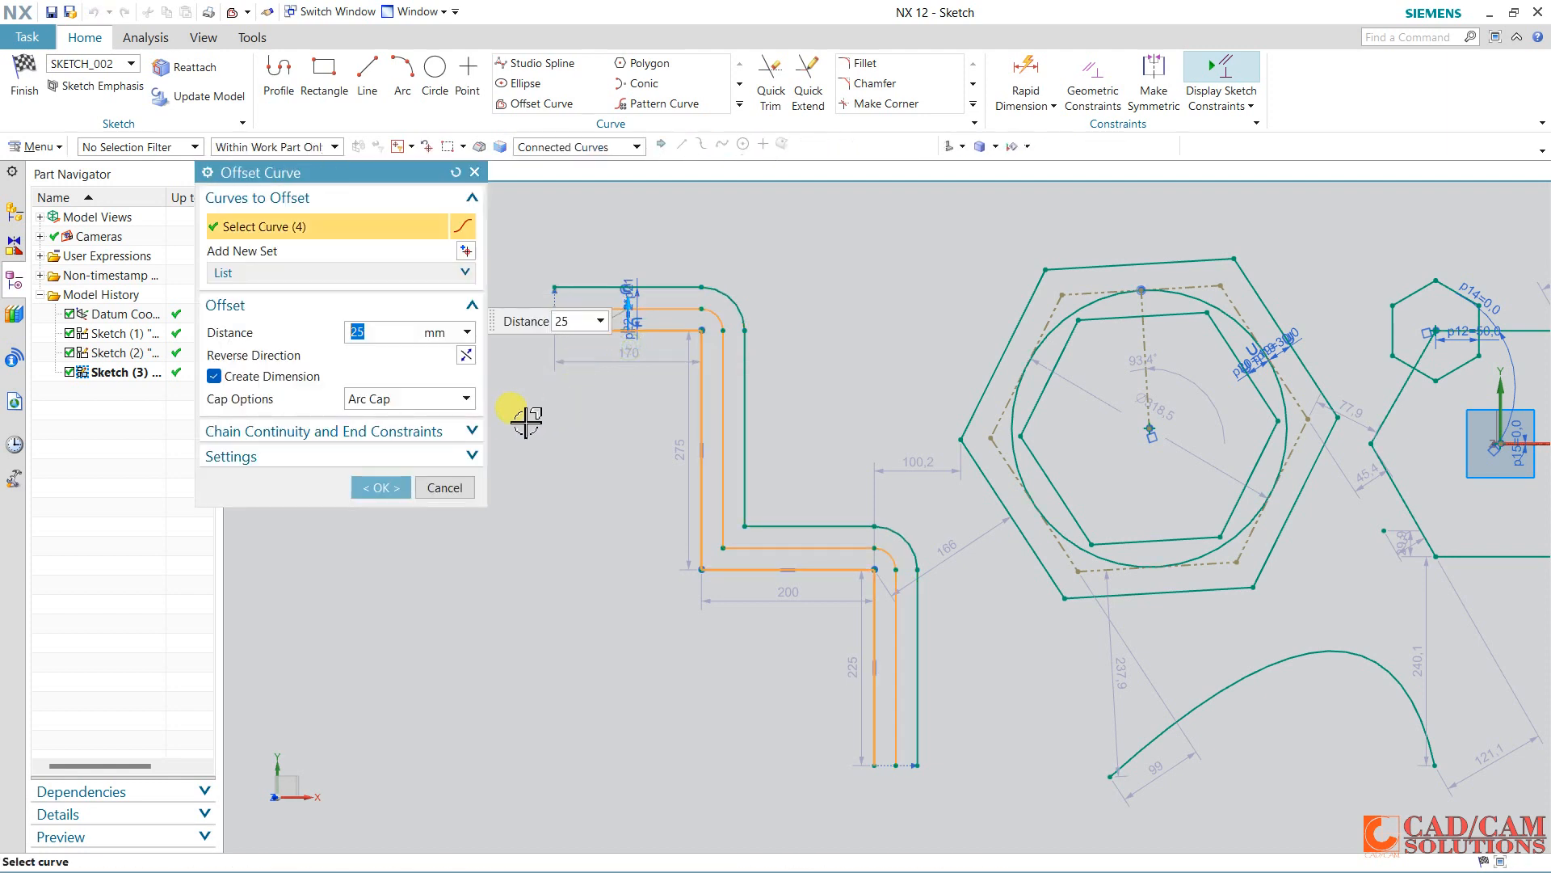
{"action": "left_click", "coordinate": [438, 493]}
{"action": "left_click", "coordinate": [93, 14]}
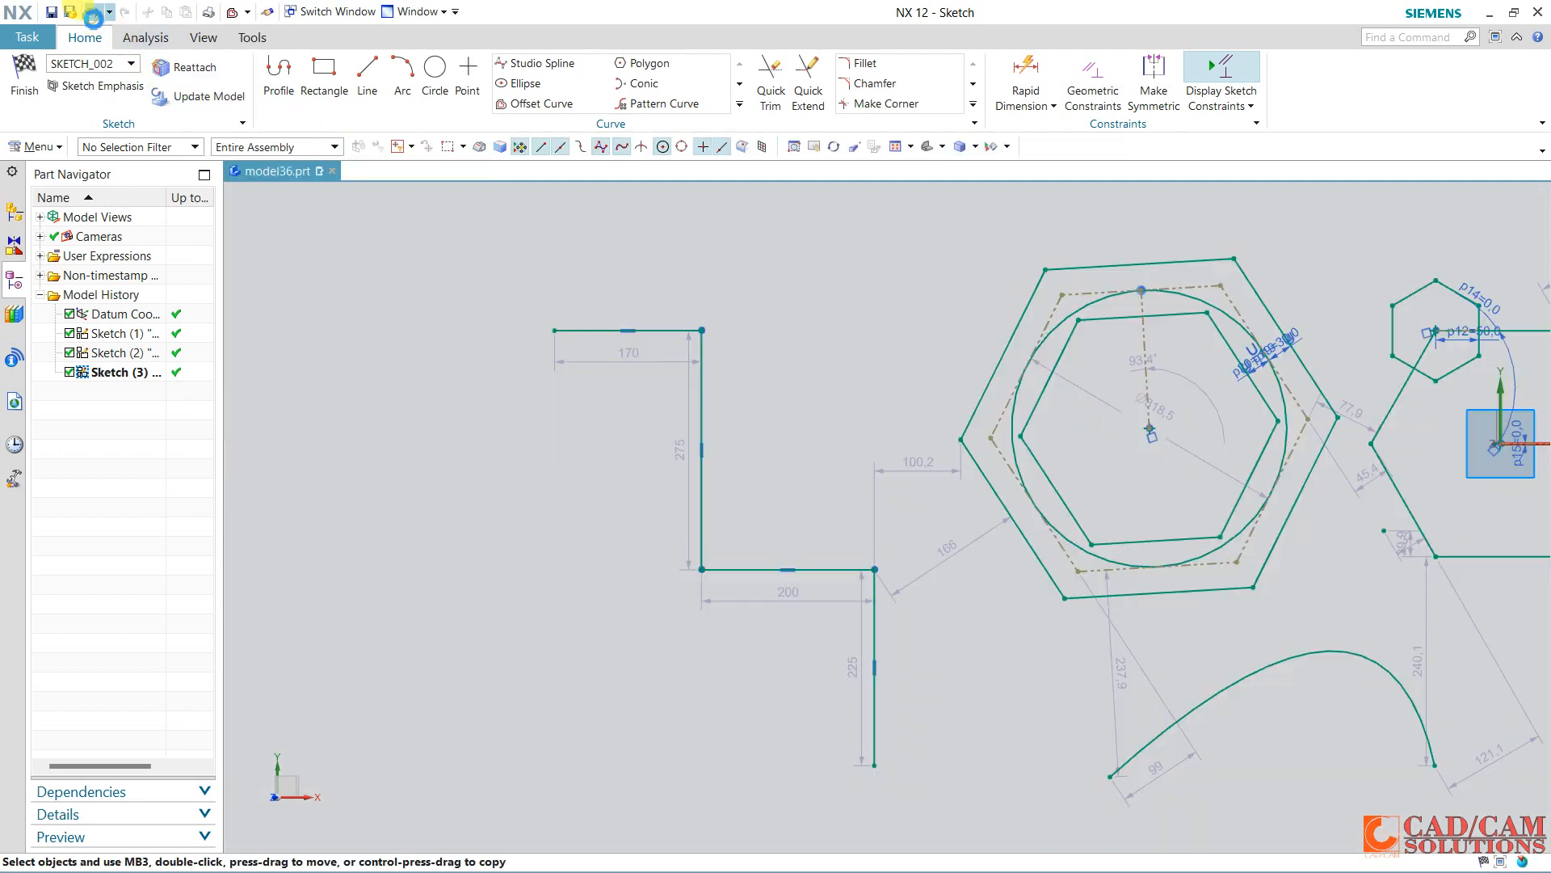
Offset the four connected lines of the stepped chain by 10 mm, with two copies and Arc Cap corners.
{"action": "left_click", "coordinate": [501, 105]}
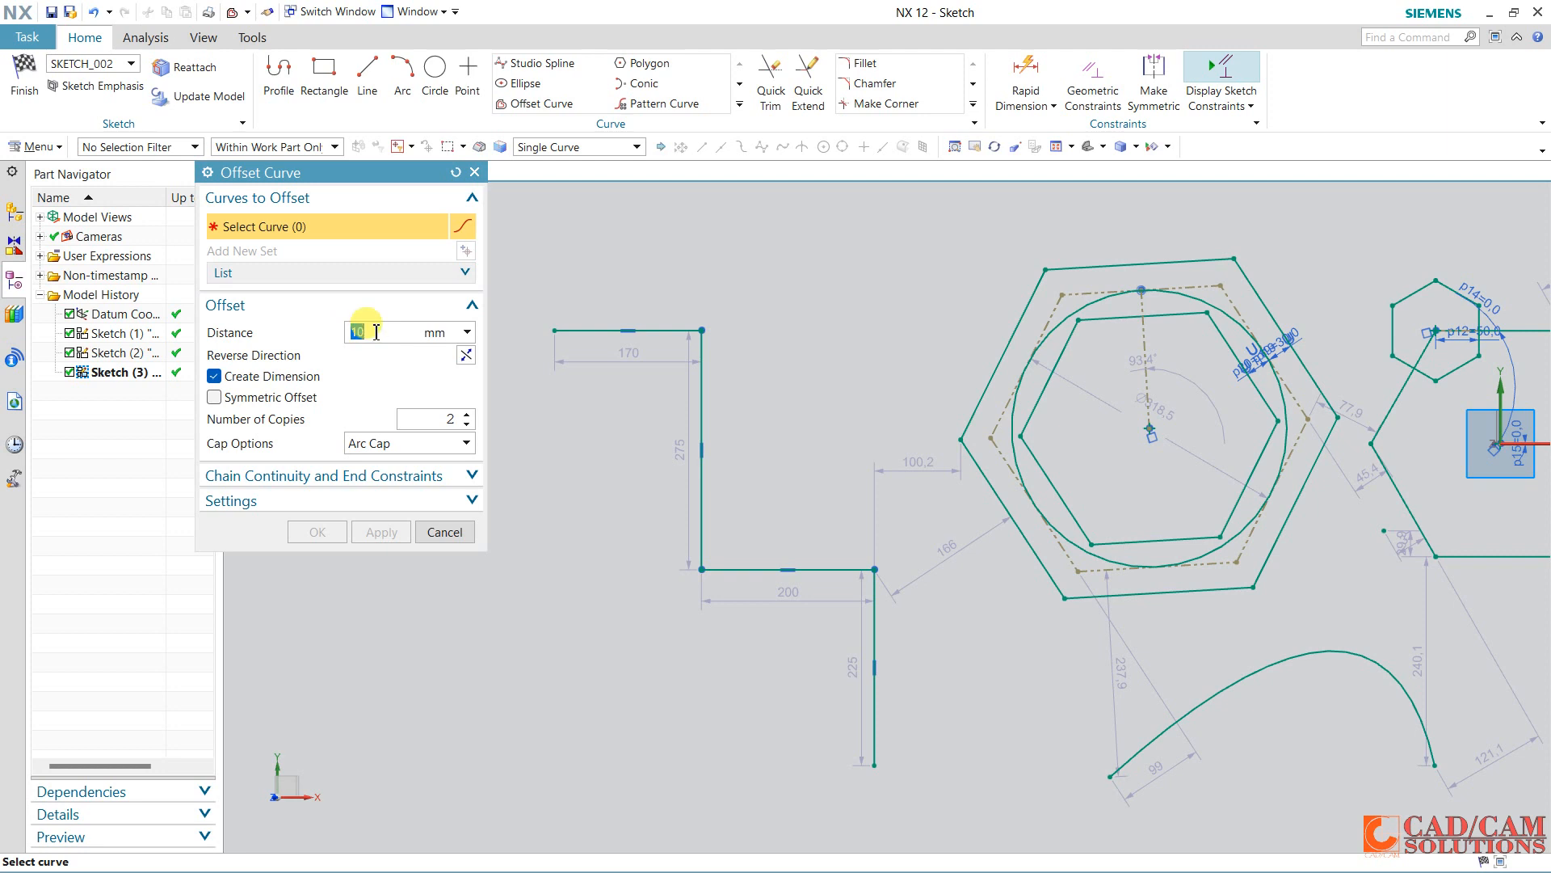
{"action": "left_click", "coordinate": [606, 334]}
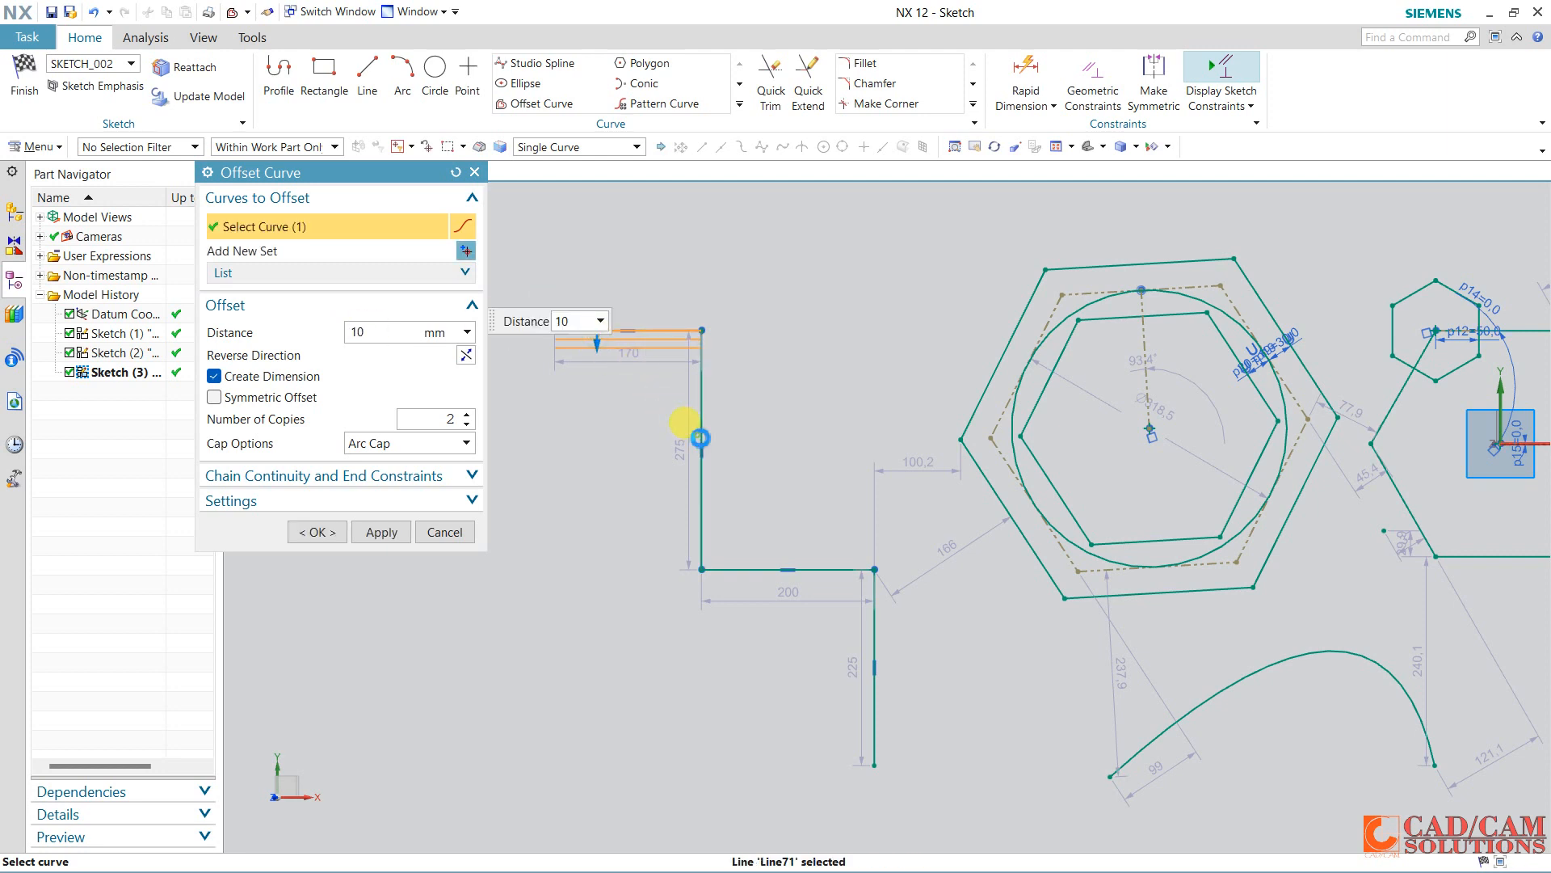
{"action": "left_click", "coordinate": [700, 437]}
{"action": "left_click", "coordinate": [788, 569]}
{"action": "left_click", "coordinate": [873, 630]}
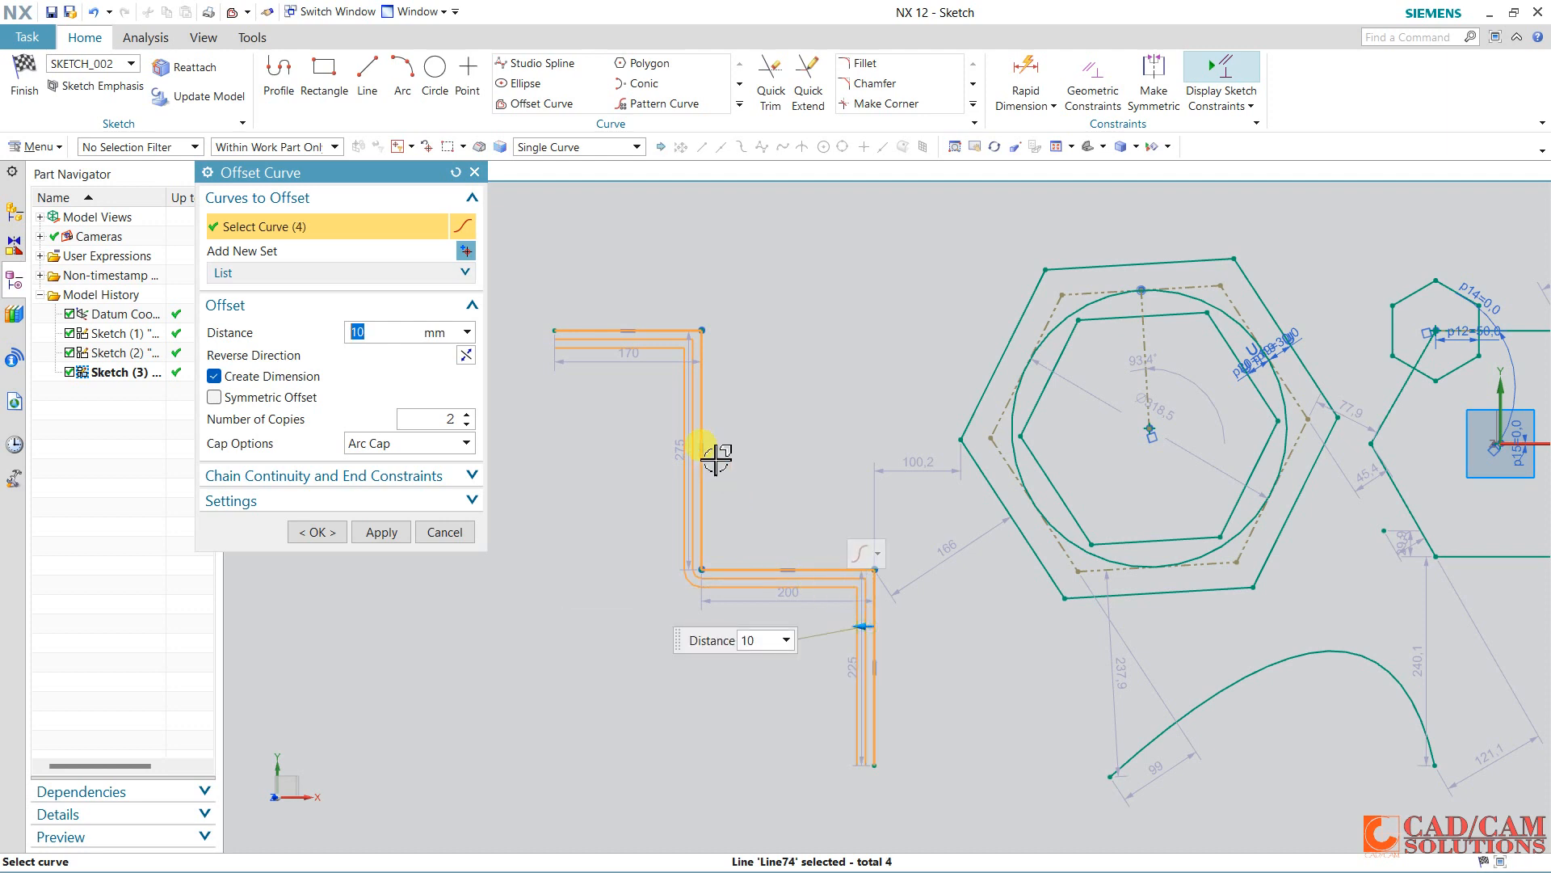
{"action": "scroll", "coordinate": [641, 365], "scroll_direction": "up", "scroll_amount": 3}
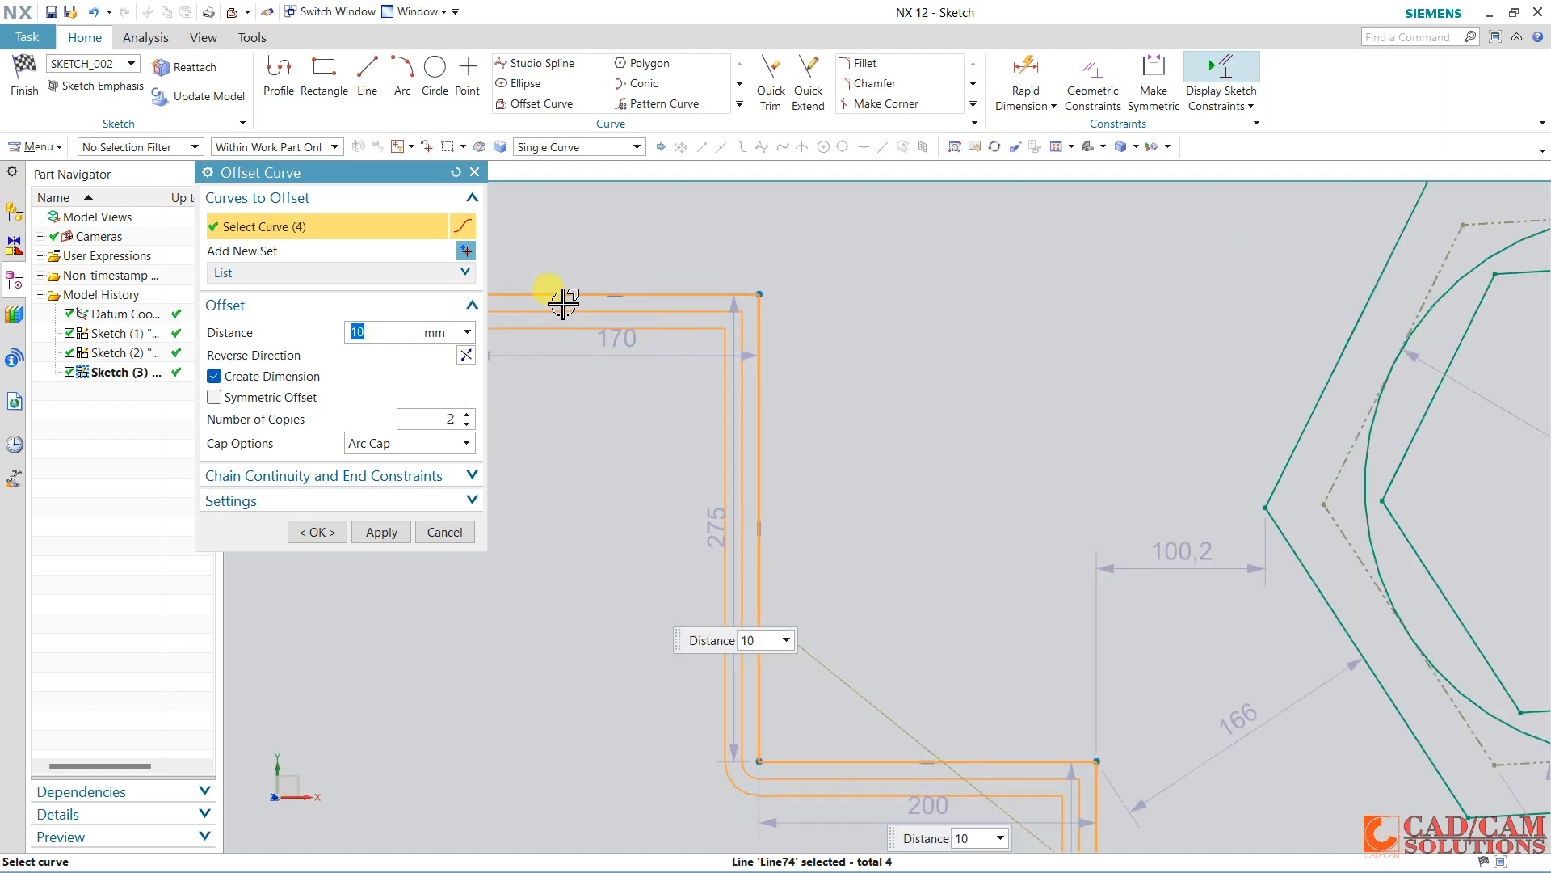
{"action": "scroll", "coordinate": [622, 304], "scroll_direction": "up", "scroll_amount": 2}
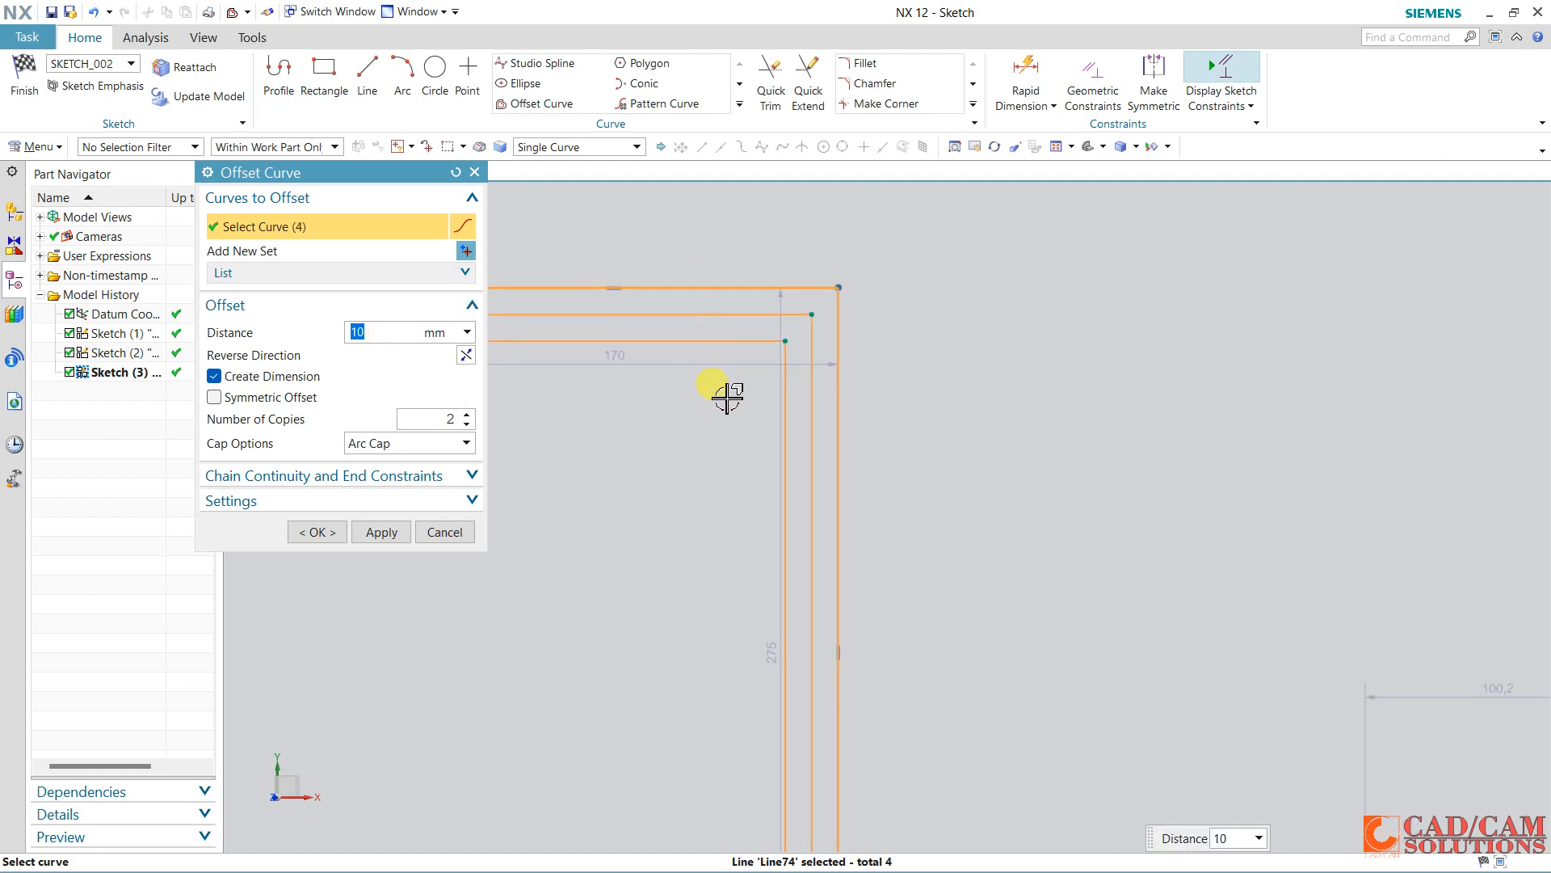
{"action": "scroll", "coordinate": [727, 398], "scroll_direction": "down", "scroll_amount": 5}
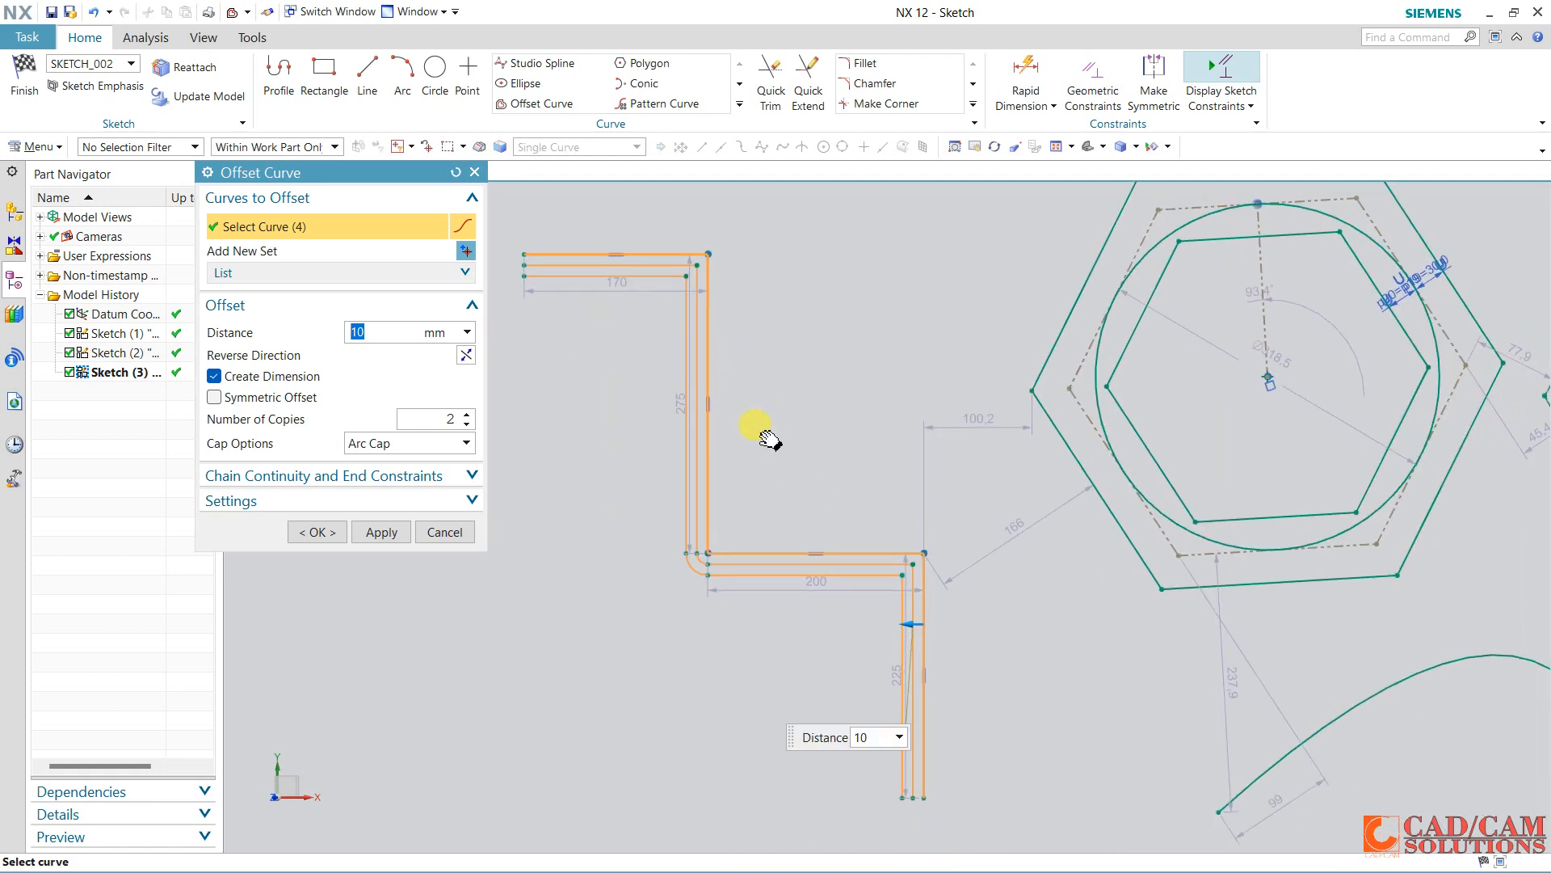
{"action": "left_click", "coordinate": [317, 532]}
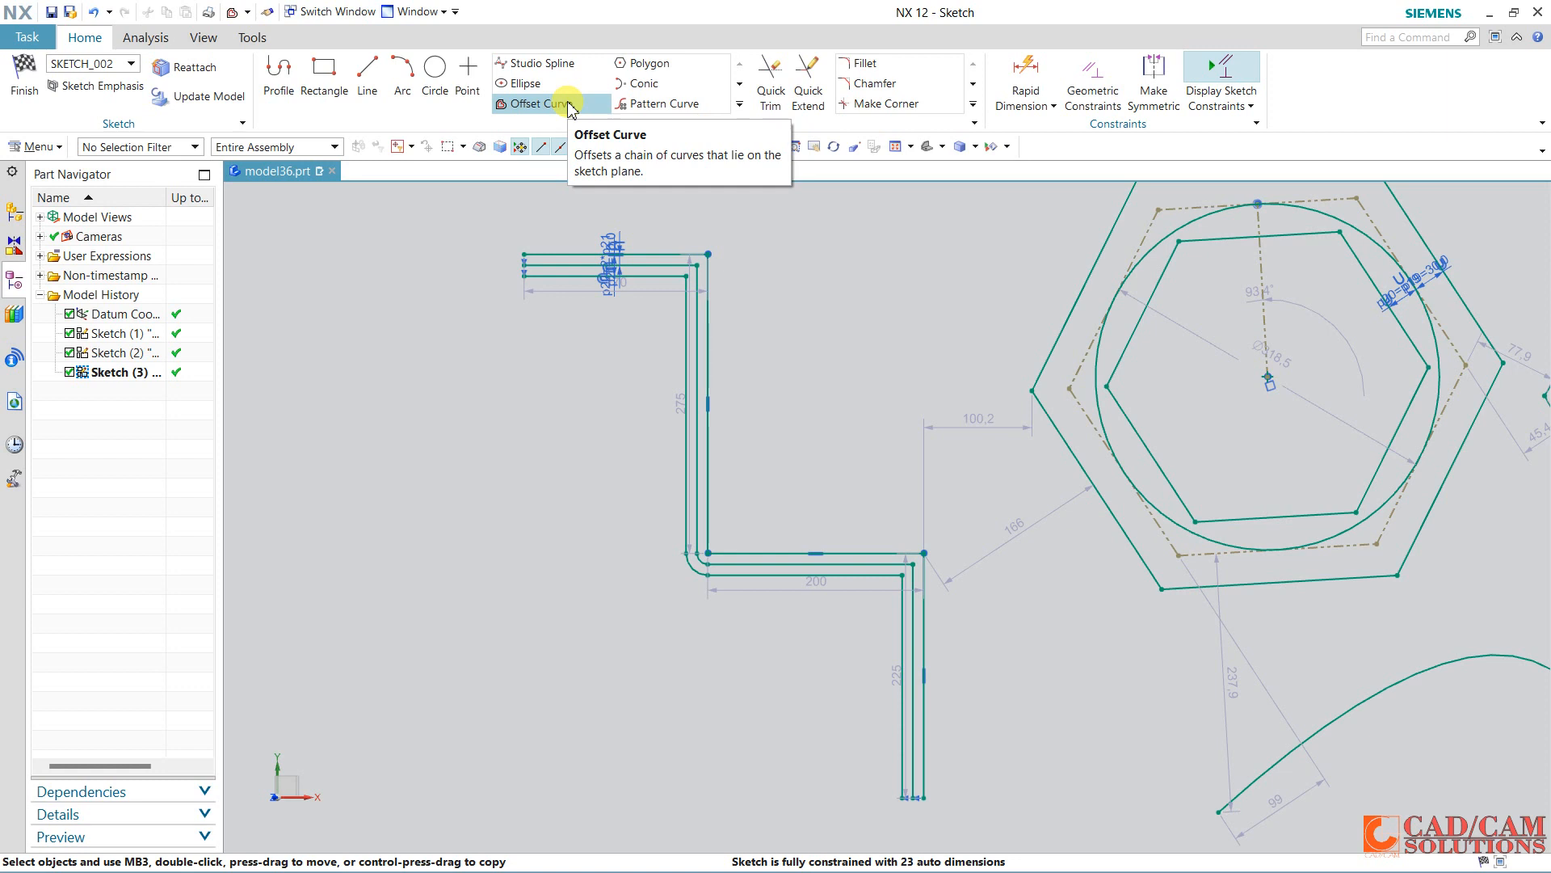
Delete all the curves in the sketch, leaving only the sketch origin and axes.
{"action": "scroll", "coordinate": [703, 380], "scroll_direction": "down", "scroll_amount": 5}
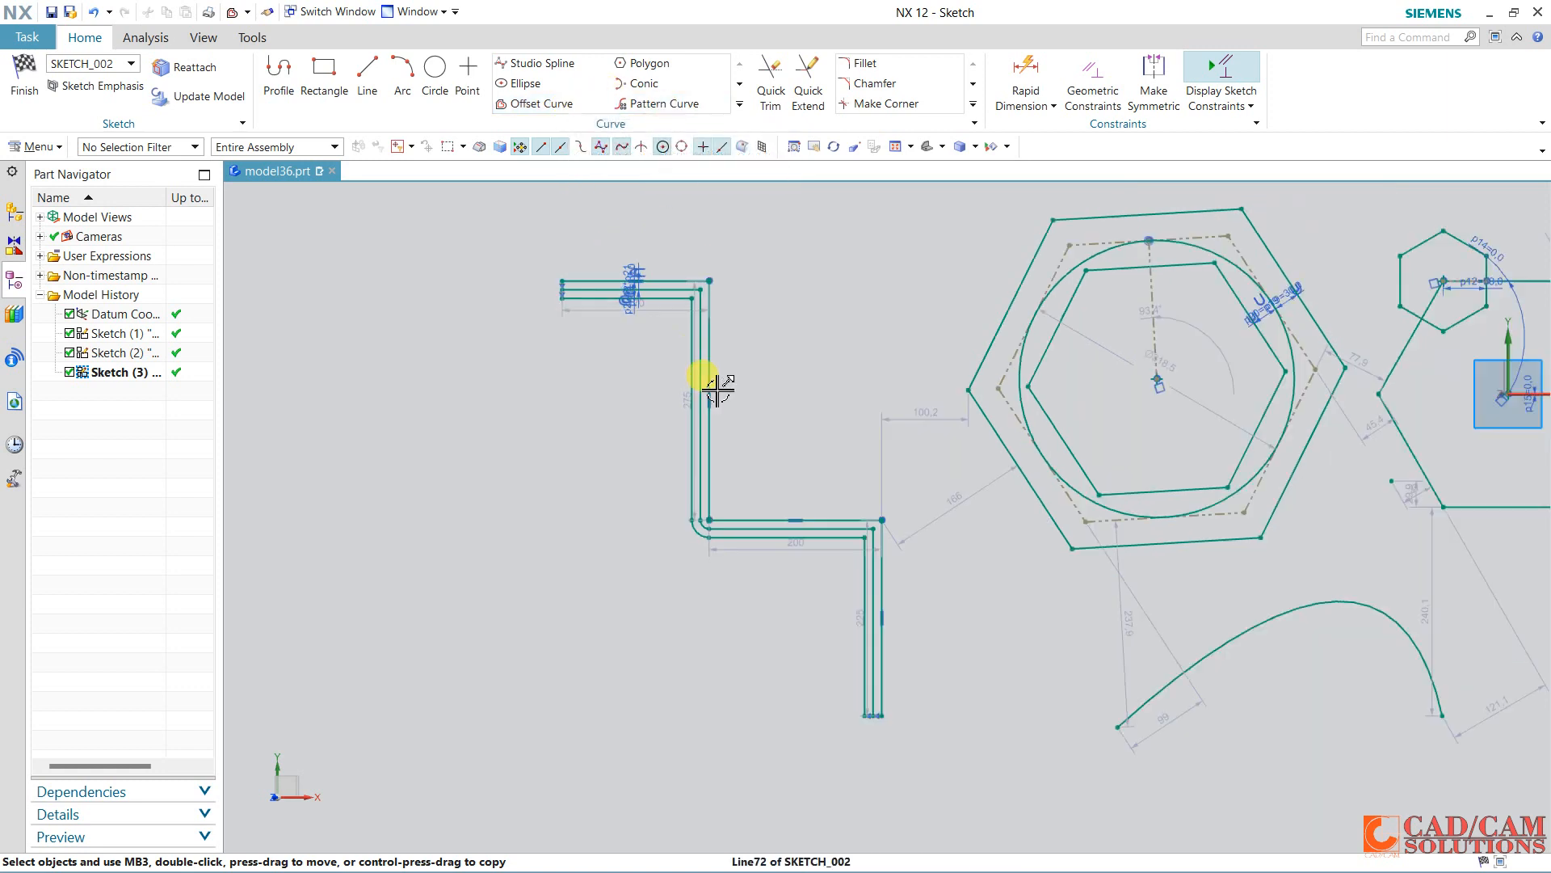
{"action": "left_click_drag", "start_coordinate": [1389, 214], "coordinate": [600, 717]}
{"action": "key", "text": "Delete"}
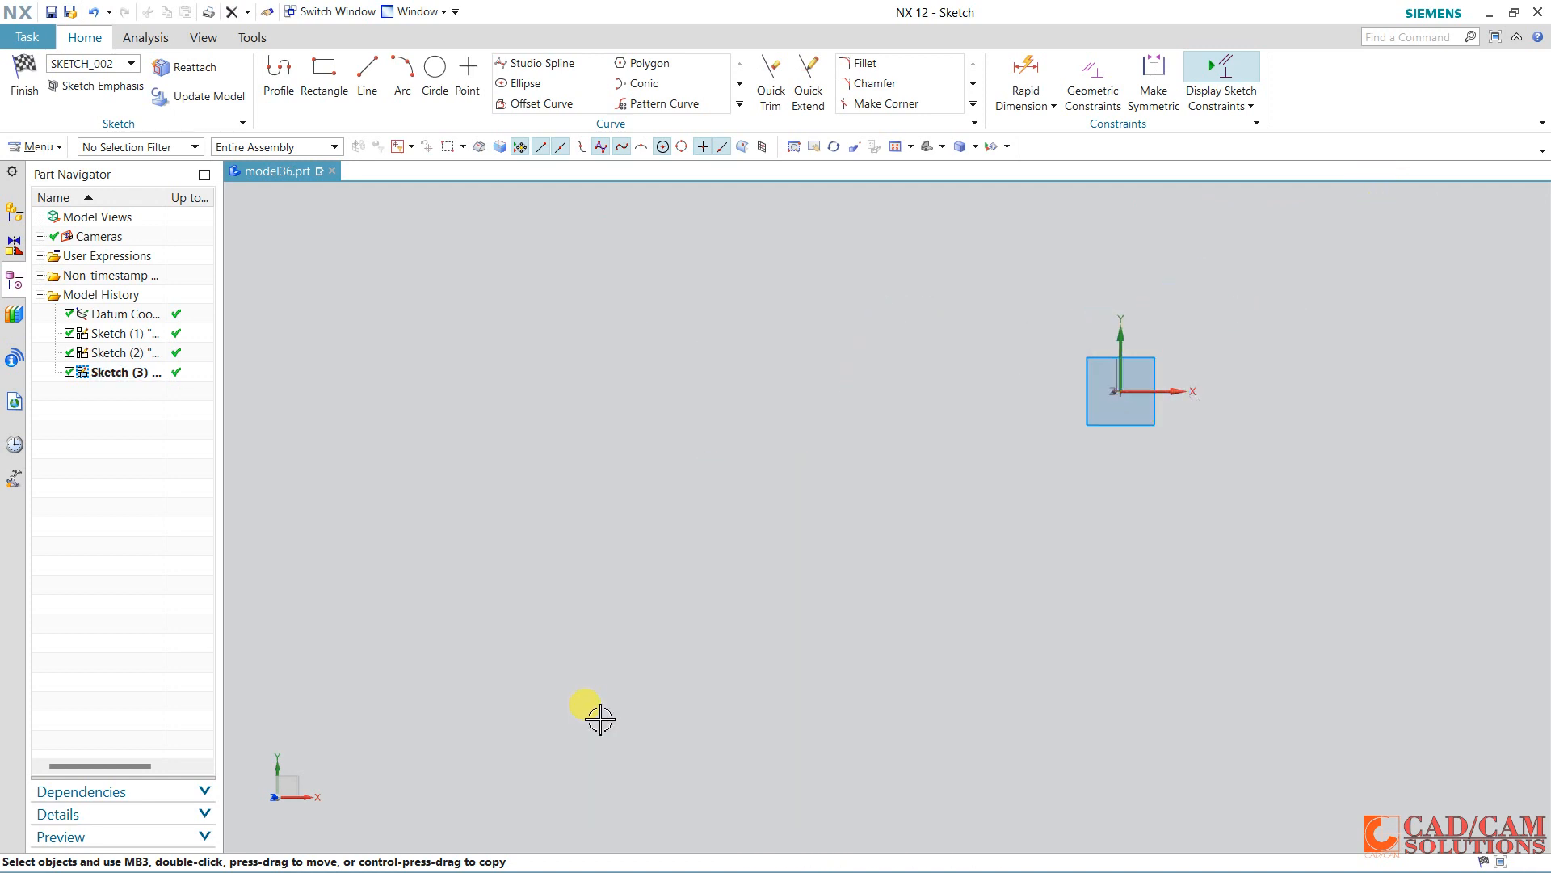
{"action": "key", "text": "ctrl+f"}
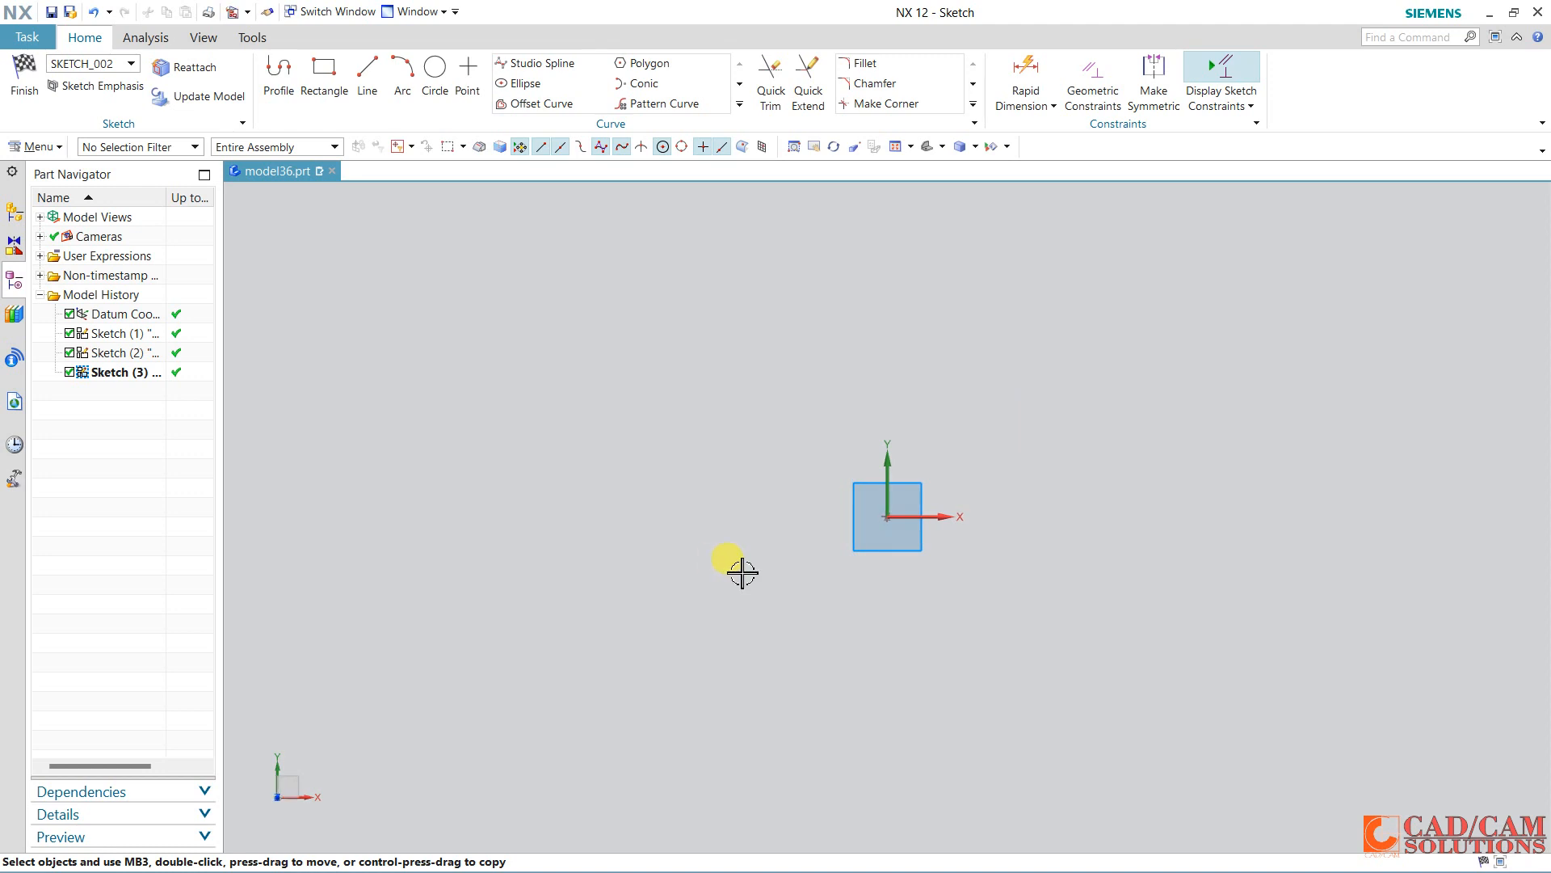
Sketch a closed triangle above and right of the origin with the Profile tool, base about 13 mm and slanted side about 14 mm.
{"action": "left_click", "coordinate": [279, 76]}
{"action": "middle_click_drag", "start_coordinate": [914, 437], "coordinate": [586, 468], "text": "shift"}
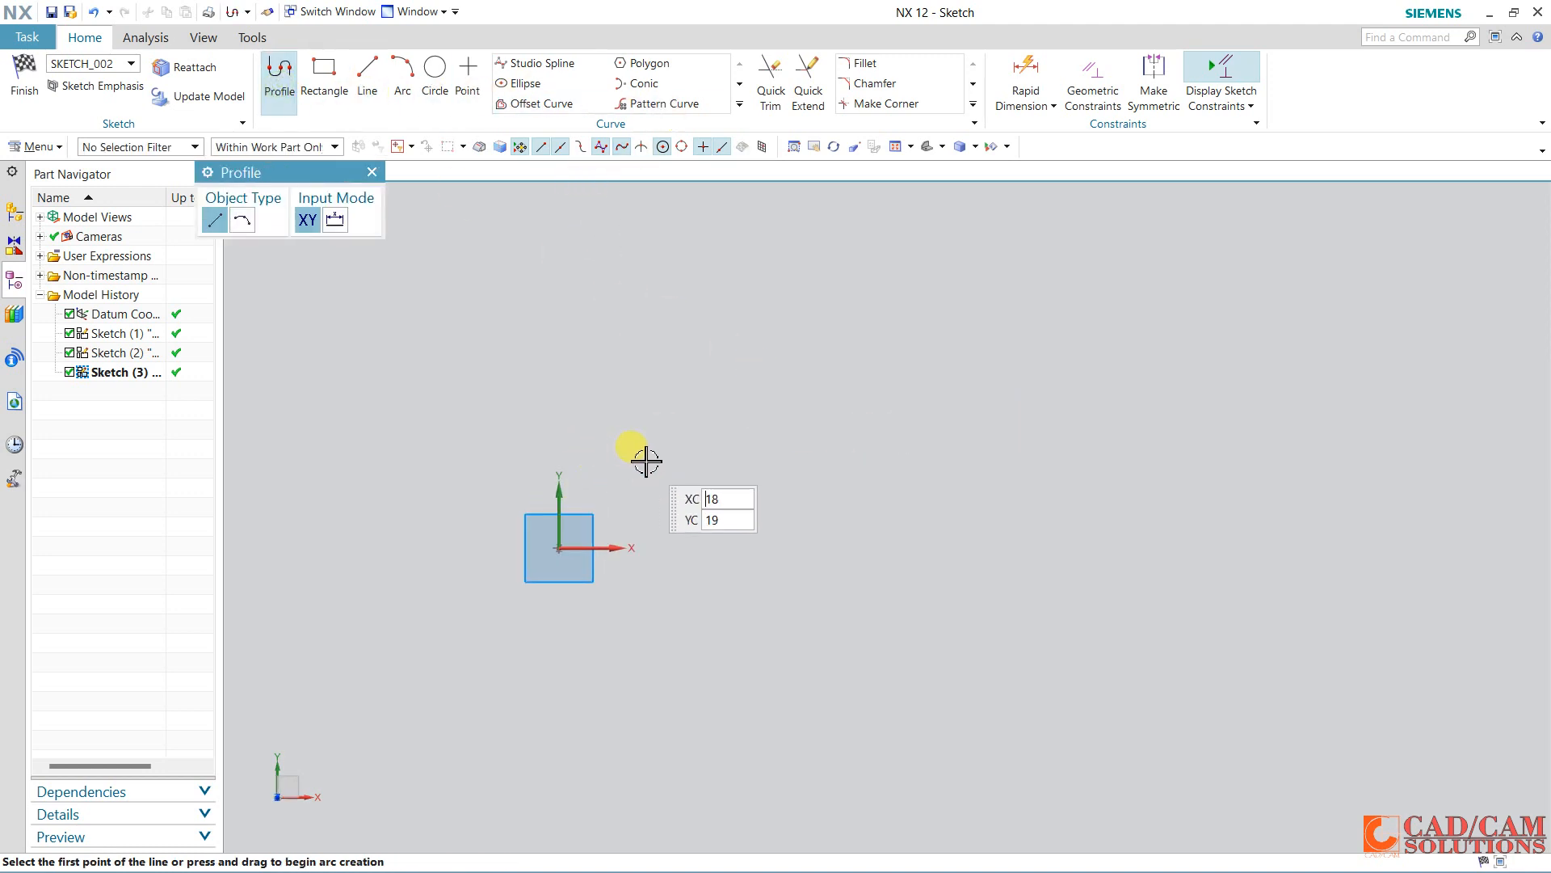
{"action": "left_click", "coordinate": [643, 458]}
{"action": "left_click", "coordinate": [599, 507]}
{"action": "left_click", "coordinate": [660, 507]}
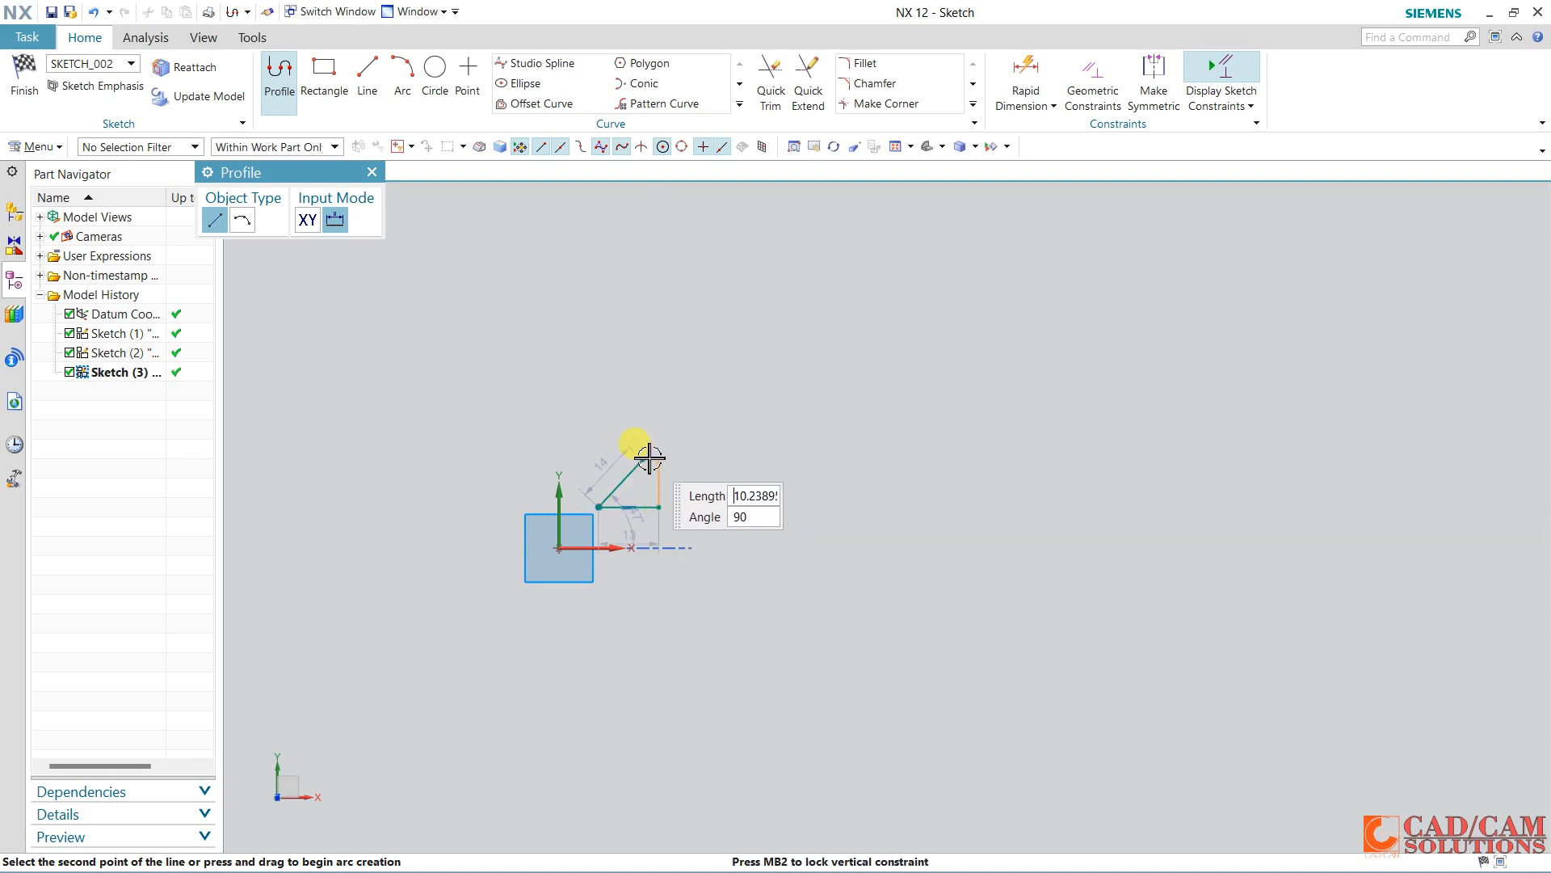
{"action": "left_click", "coordinate": [643, 458]}
{"action": "middle_click", "coordinate": [700, 412]}
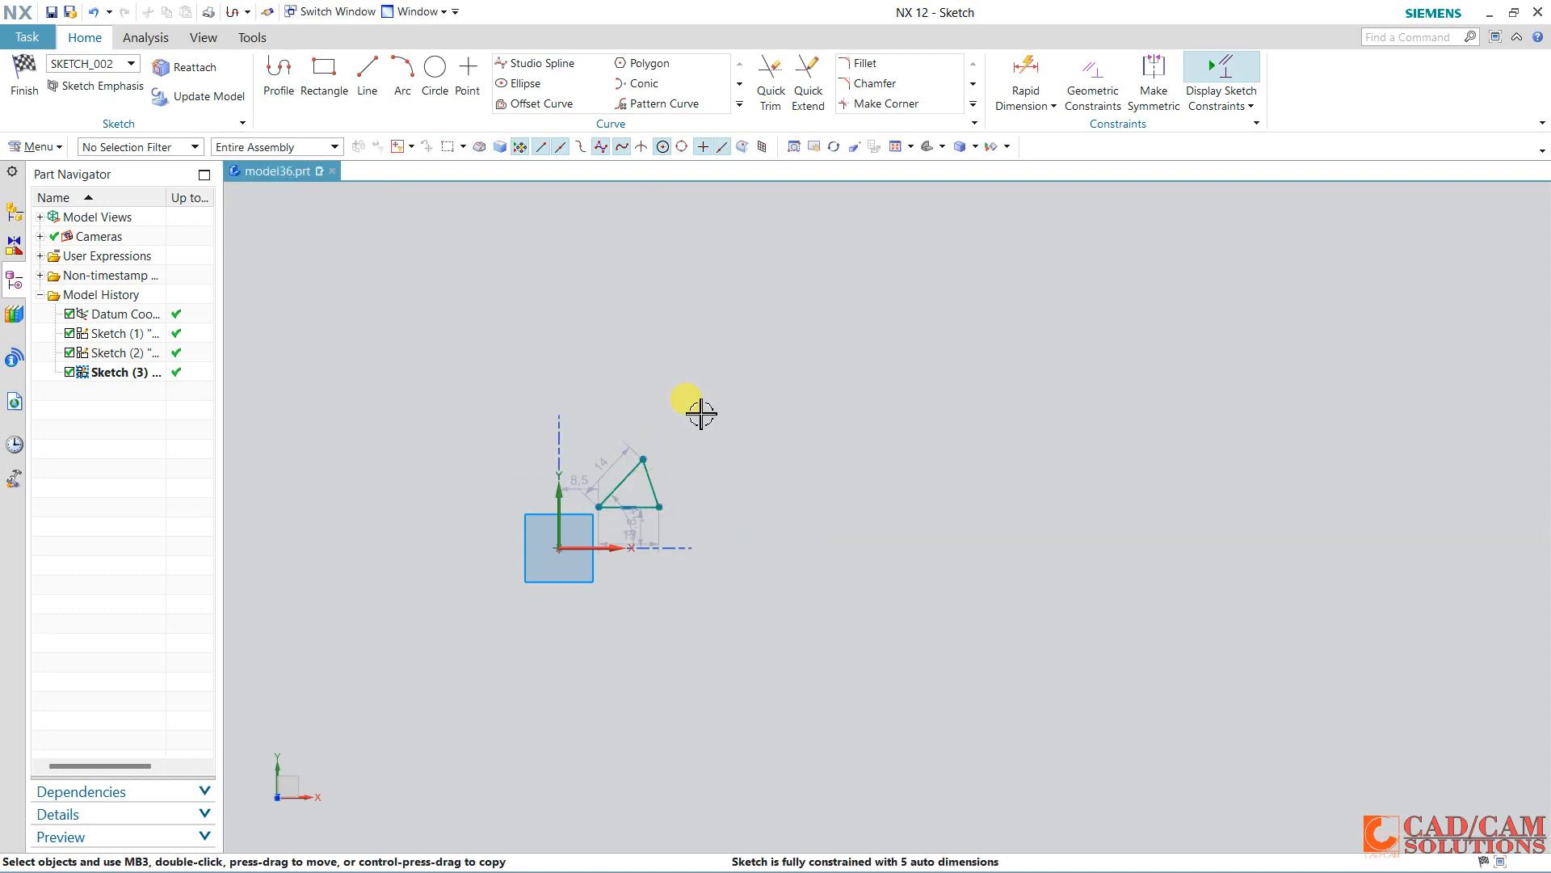
{"action": "scroll", "coordinate": [652, 453], "scroll_direction": "up", "scroll_amount": 4}
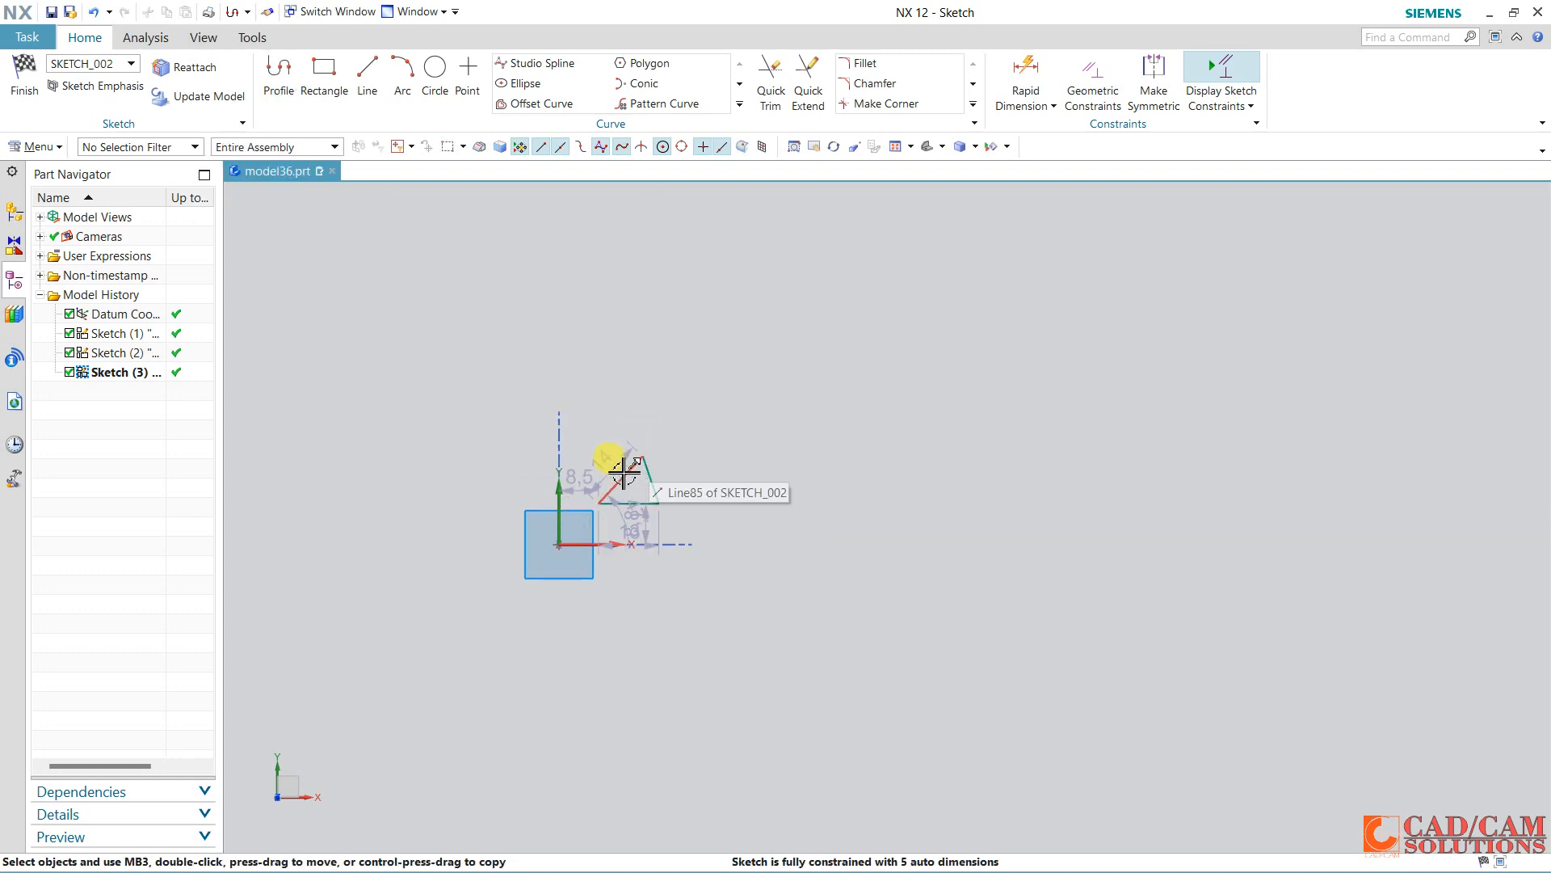
{"action": "middle_click_drag", "start_coordinate": [632, 438], "coordinate": [587, 522], "text": "shift"}
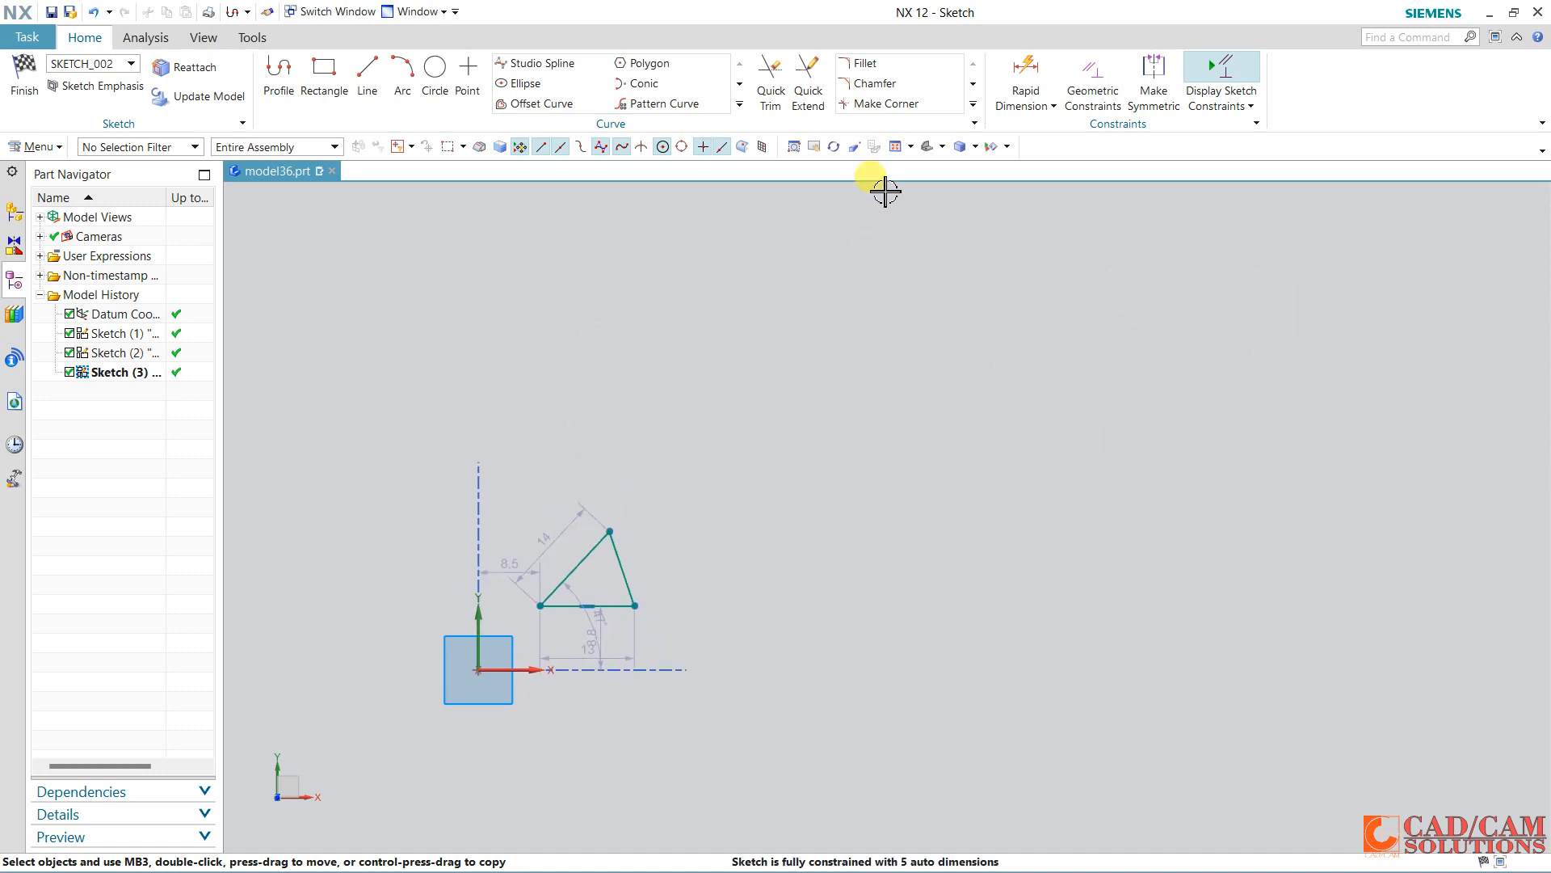
Start a curve pattern with Linear layout and select the triangle's three lines as the curves to pattern.
{"action": "left_click", "coordinate": [680, 105]}
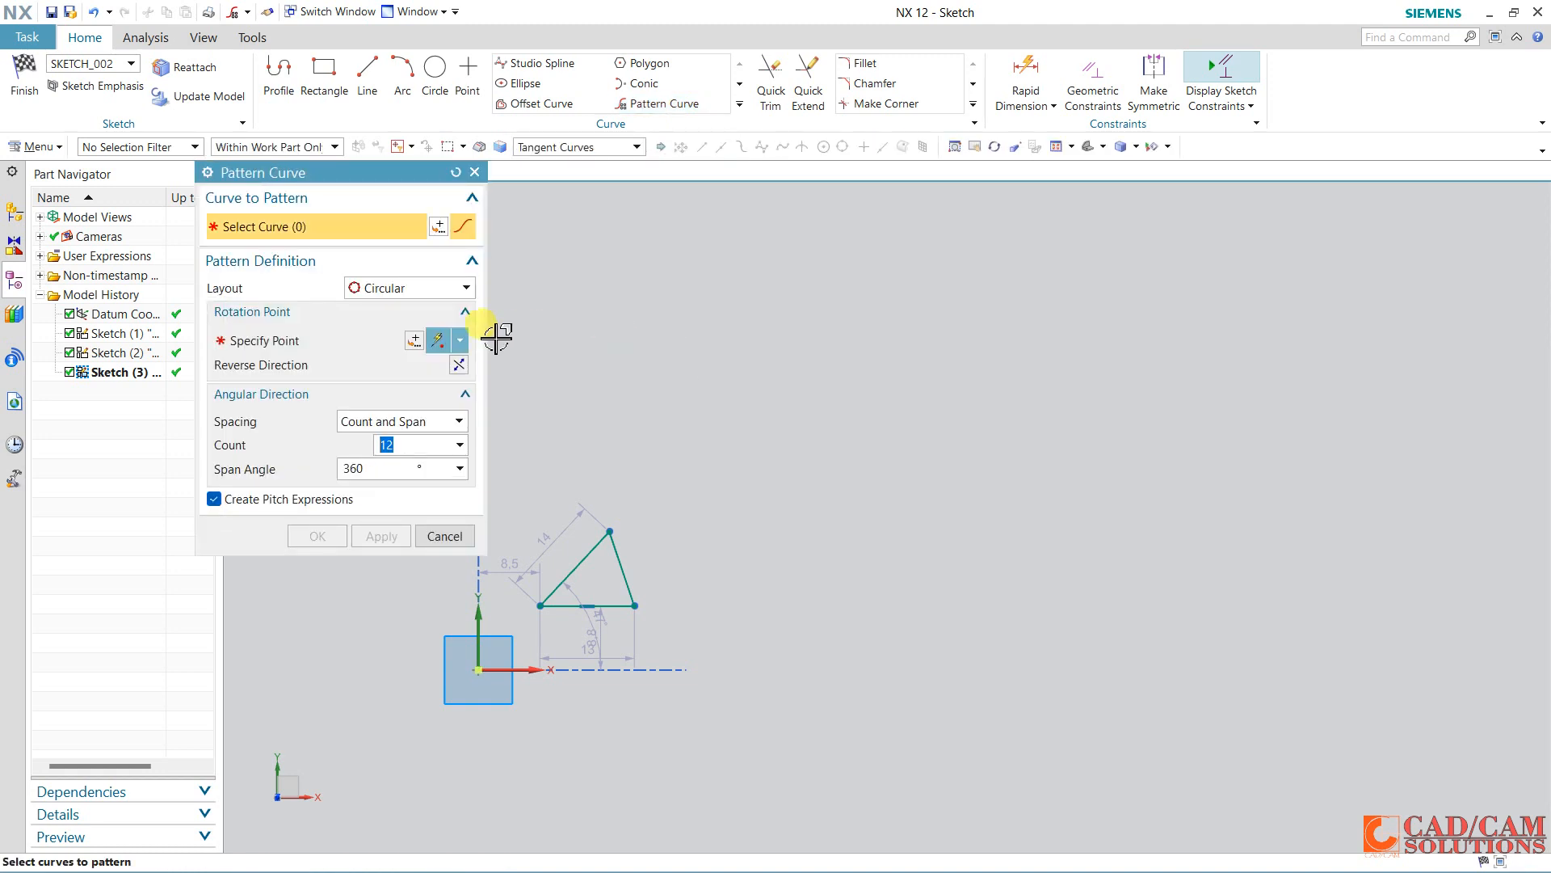
{"action": "left_click", "coordinate": [429, 288]}
{"action": "left_click", "coordinate": [403, 324]}
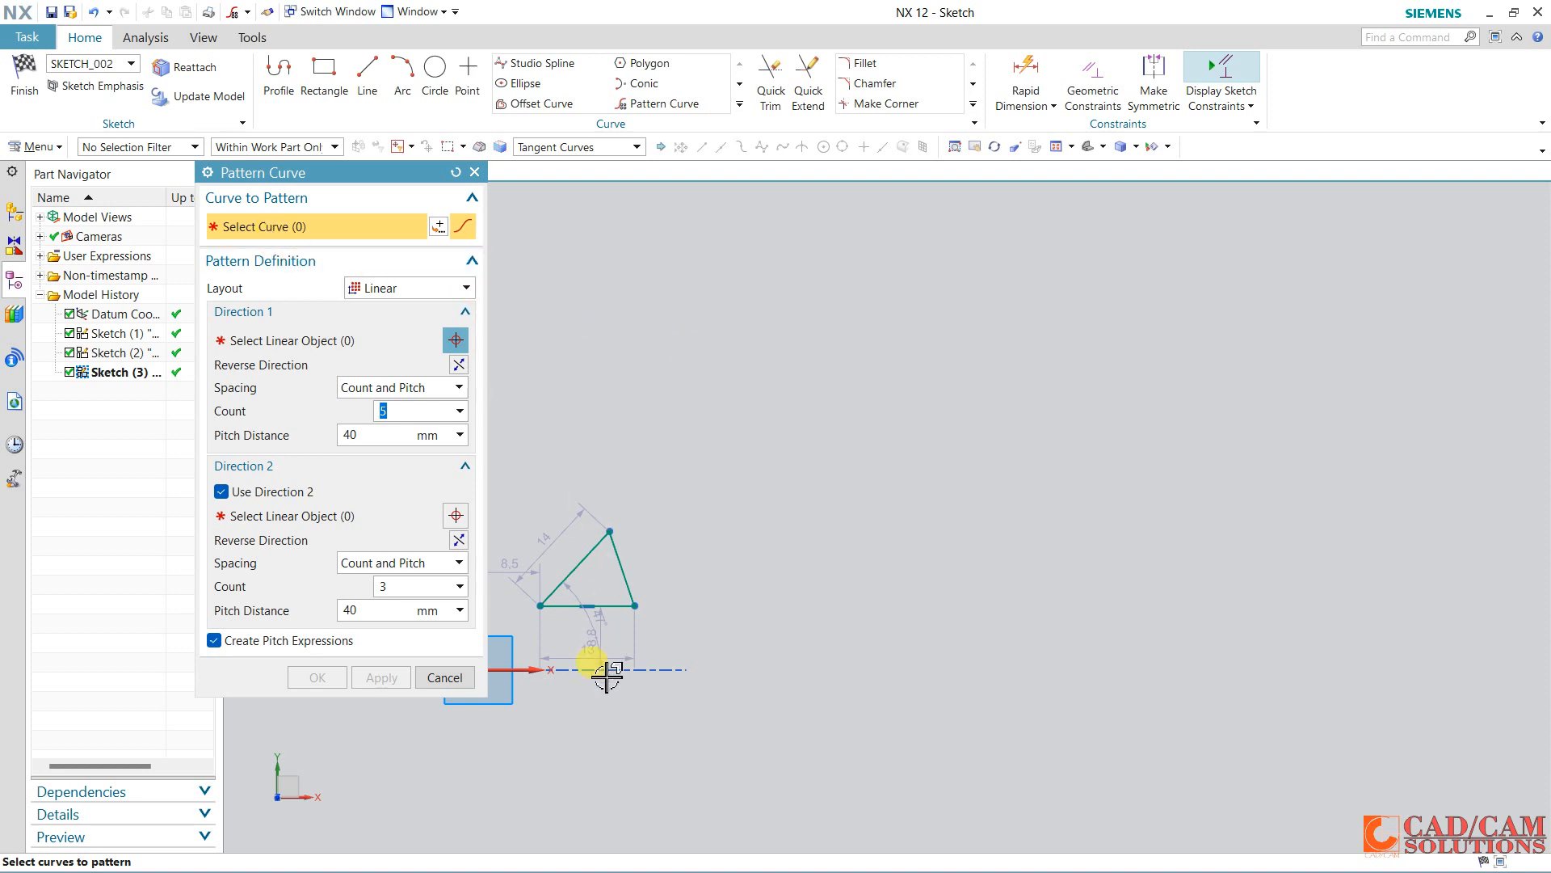
{"action": "middle_click_drag", "start_coordinate": [824, 582], "coordinate": [886, 547], "text": "shift"}
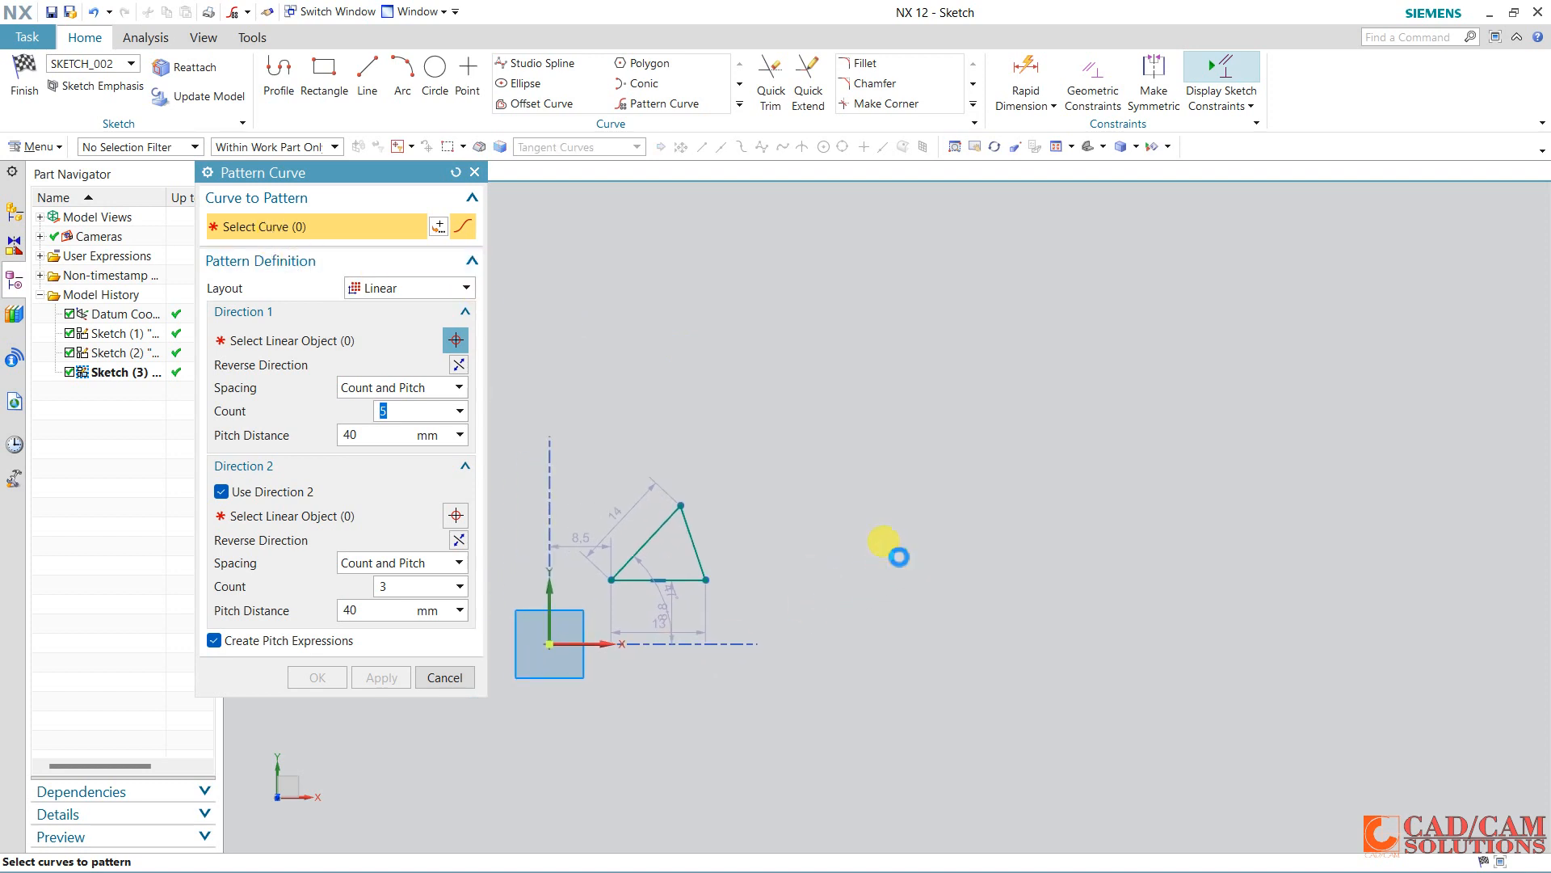
{"action": "left_click", "coordinate": [687, 574]}
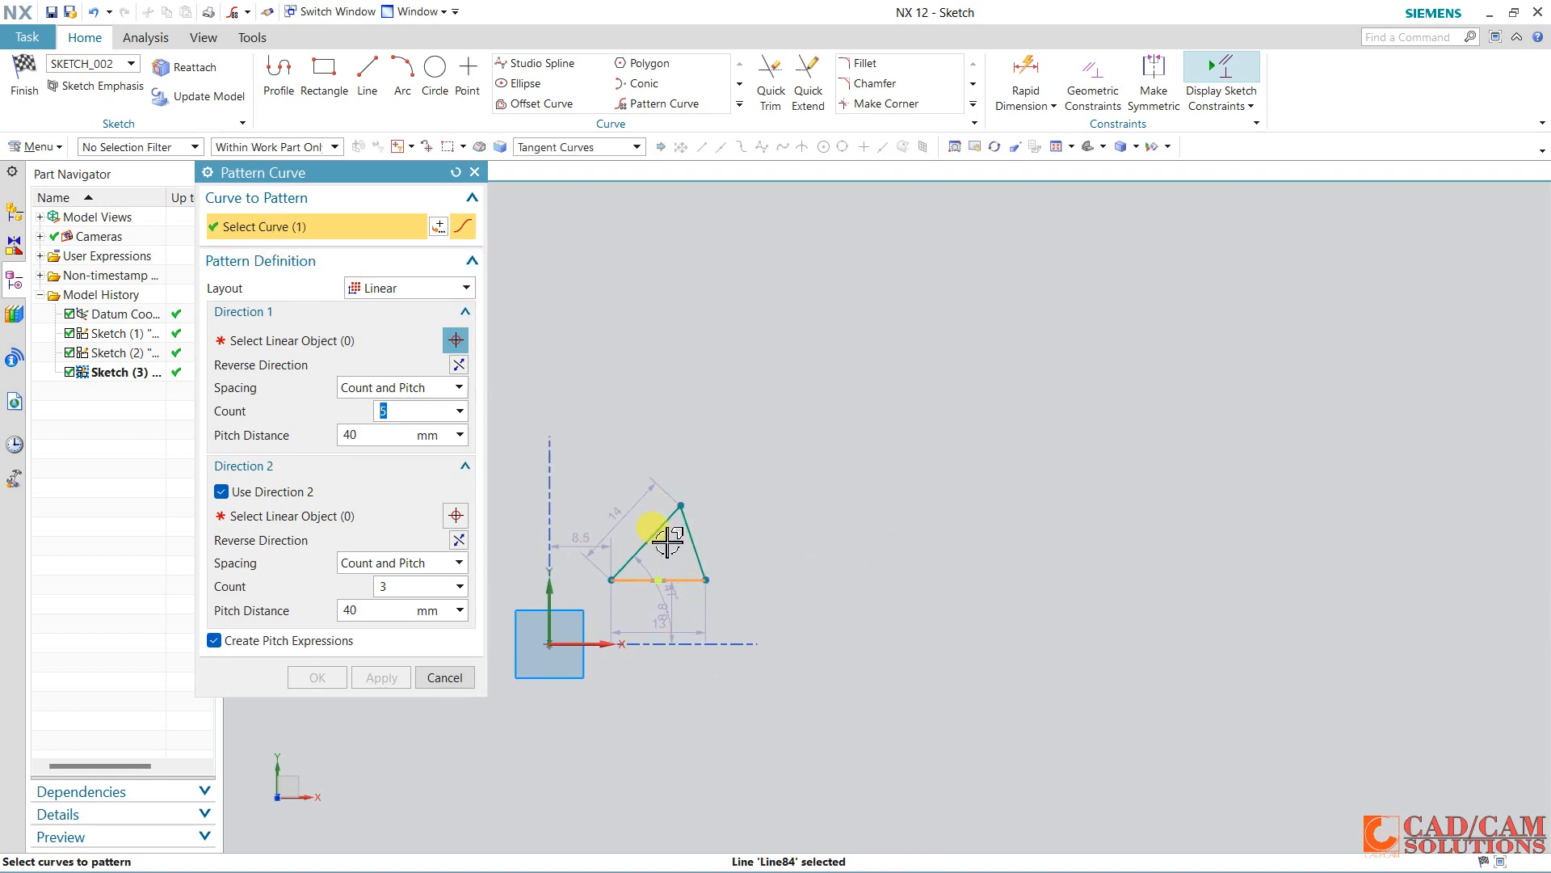
{"action": "left_click", "coordinate": [608, 147]}
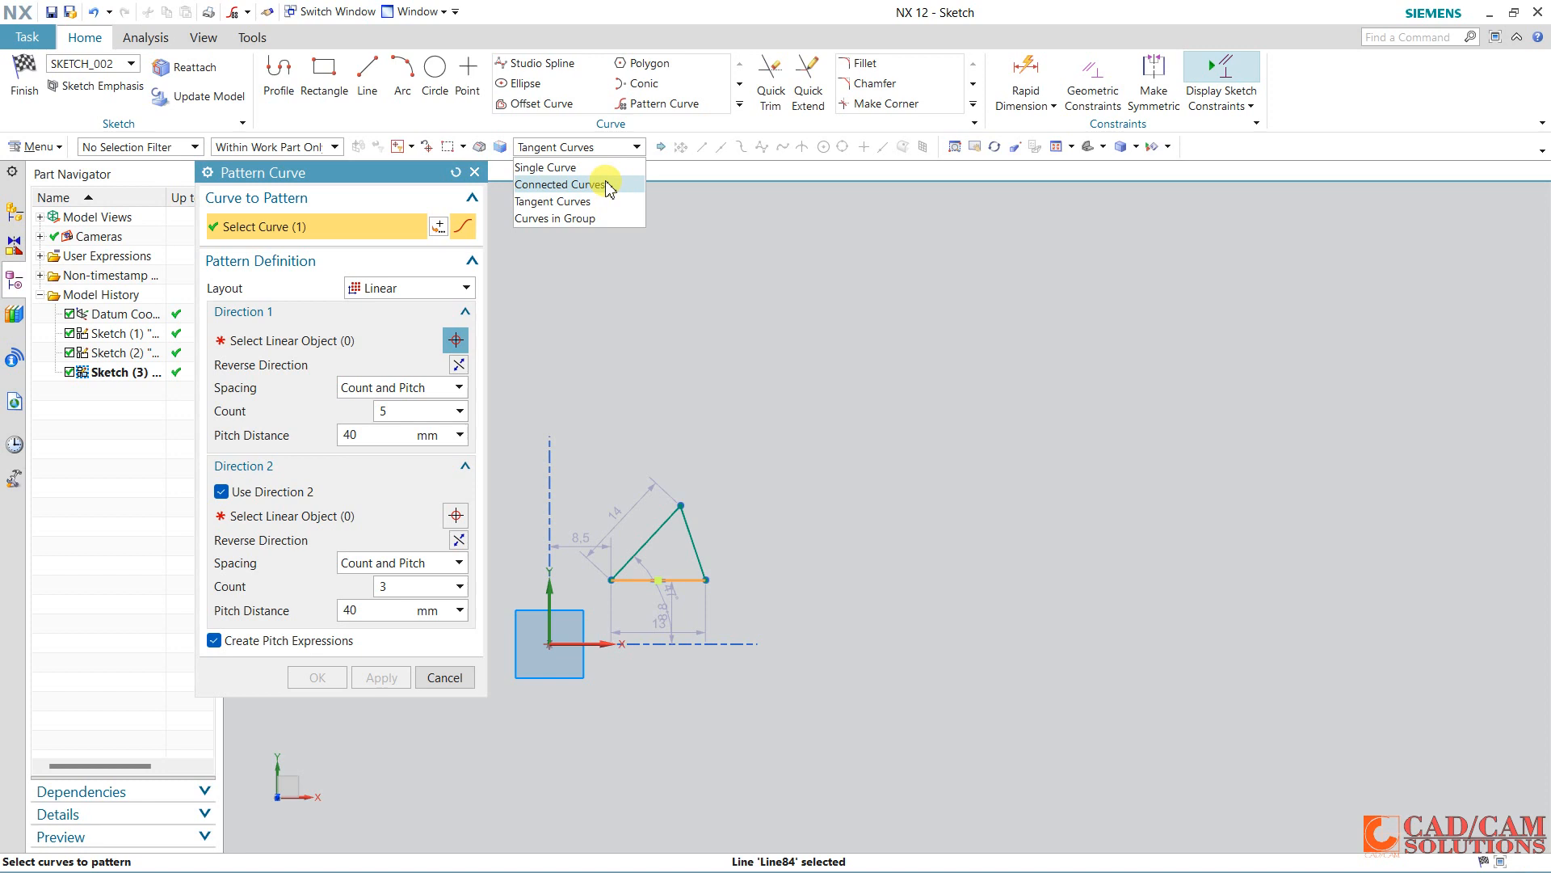
{"action": "left_click", "coordinate": [612, 149]}
{"action": "left_click", "coordinate": [683, 540]}
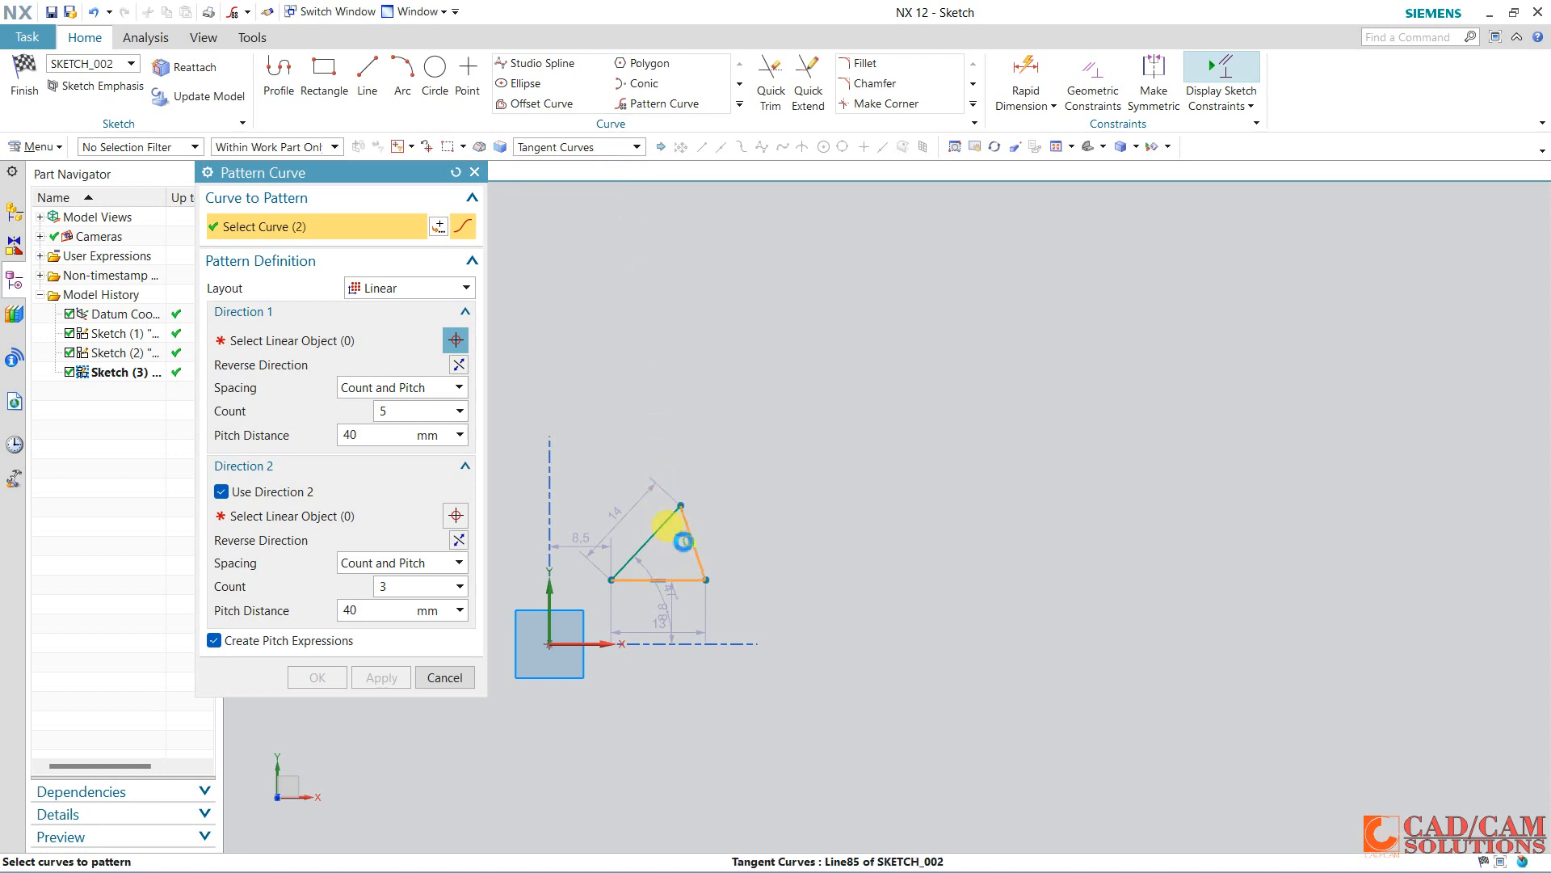
{"action": "left_click", "coordinate": [647, 543]}
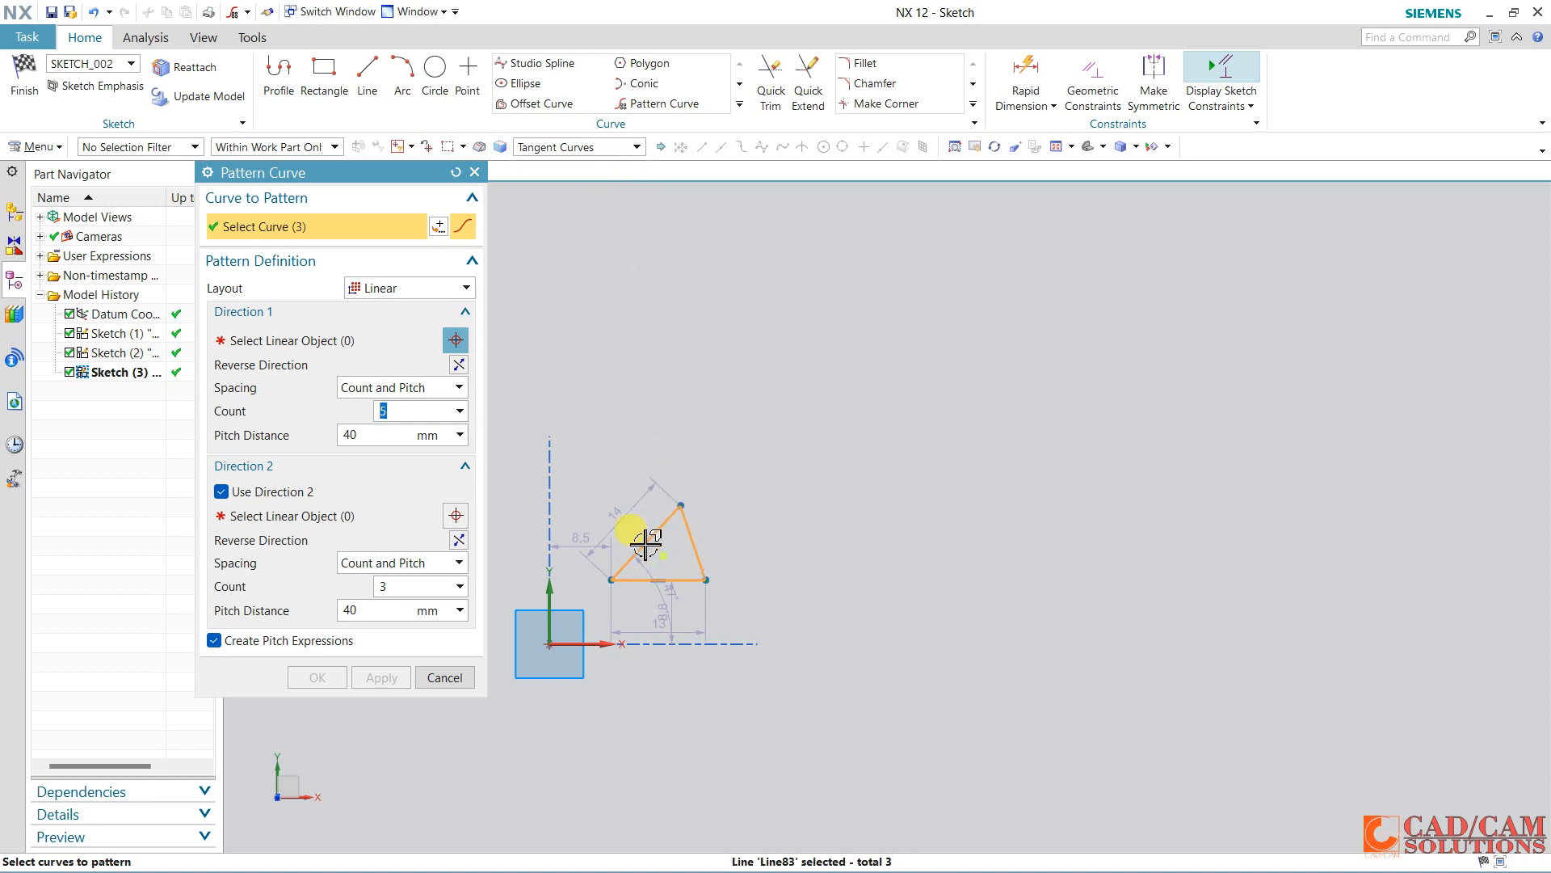
Define the pattern's first direction along the X axis with count 5 and pitch 20 mm, and preview it without Direction 2.
{"action": "left_click", "coordinate": [304, 346]}
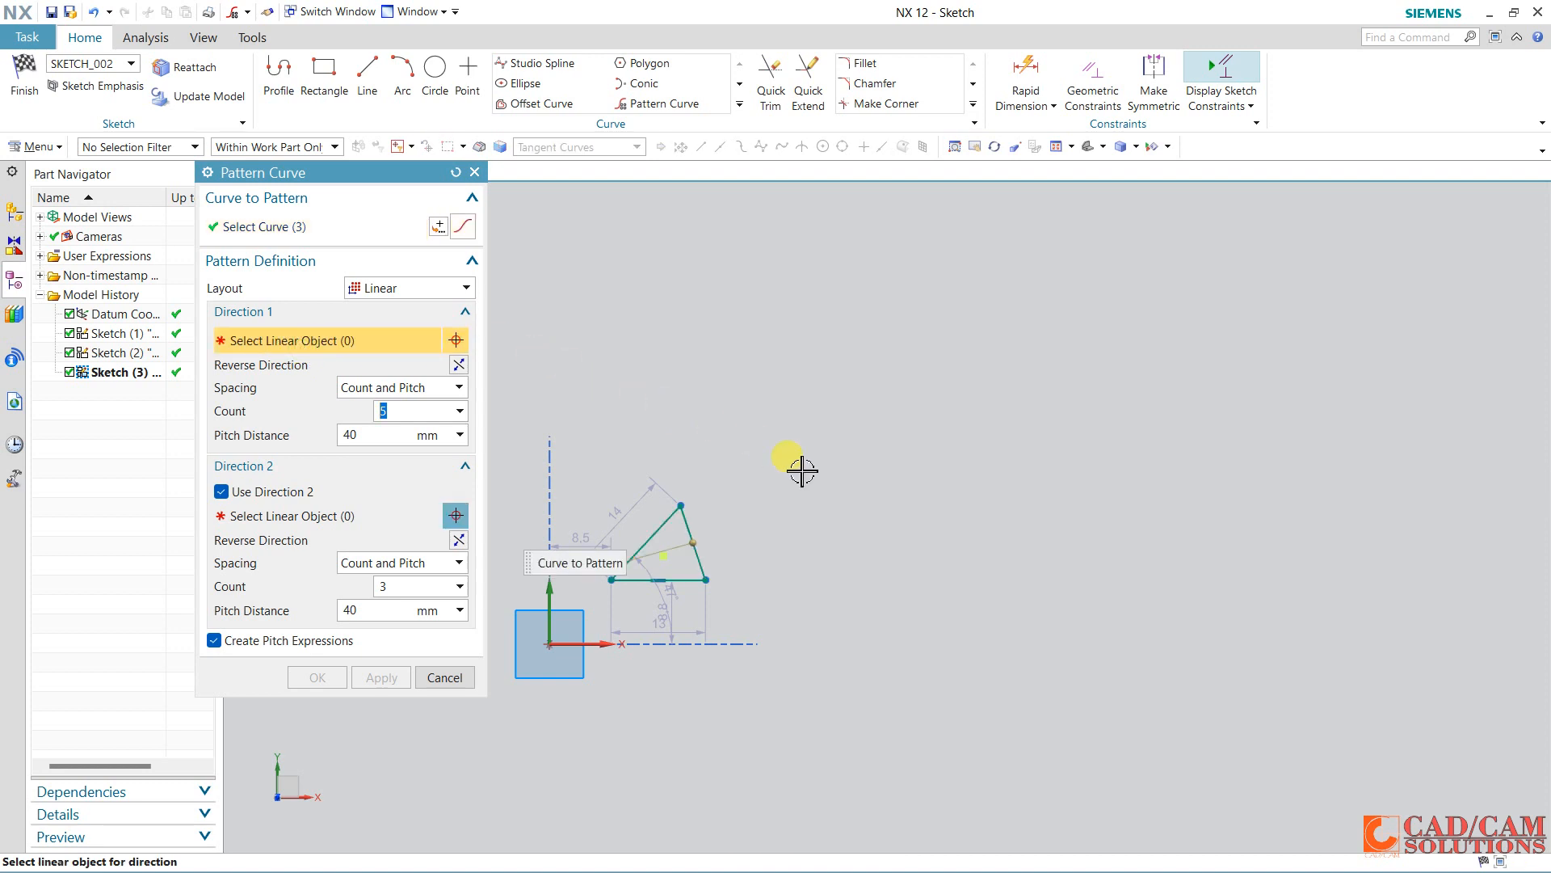
{"action": "left_click", "coordinate": [600, 644]}
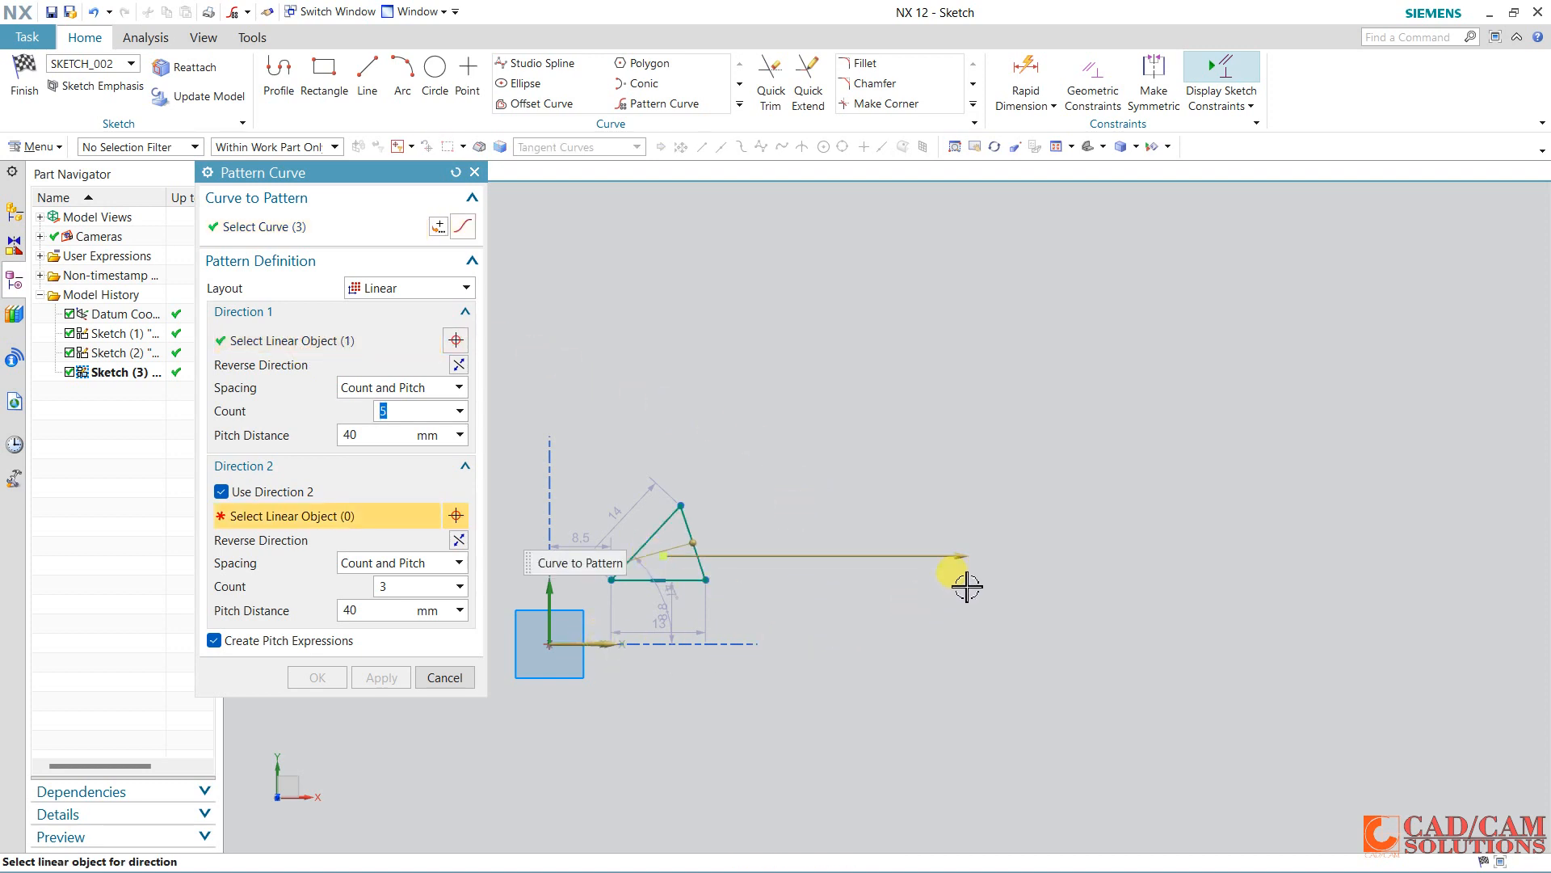
{"action": "left_click", "coordinate": [362, 435]}
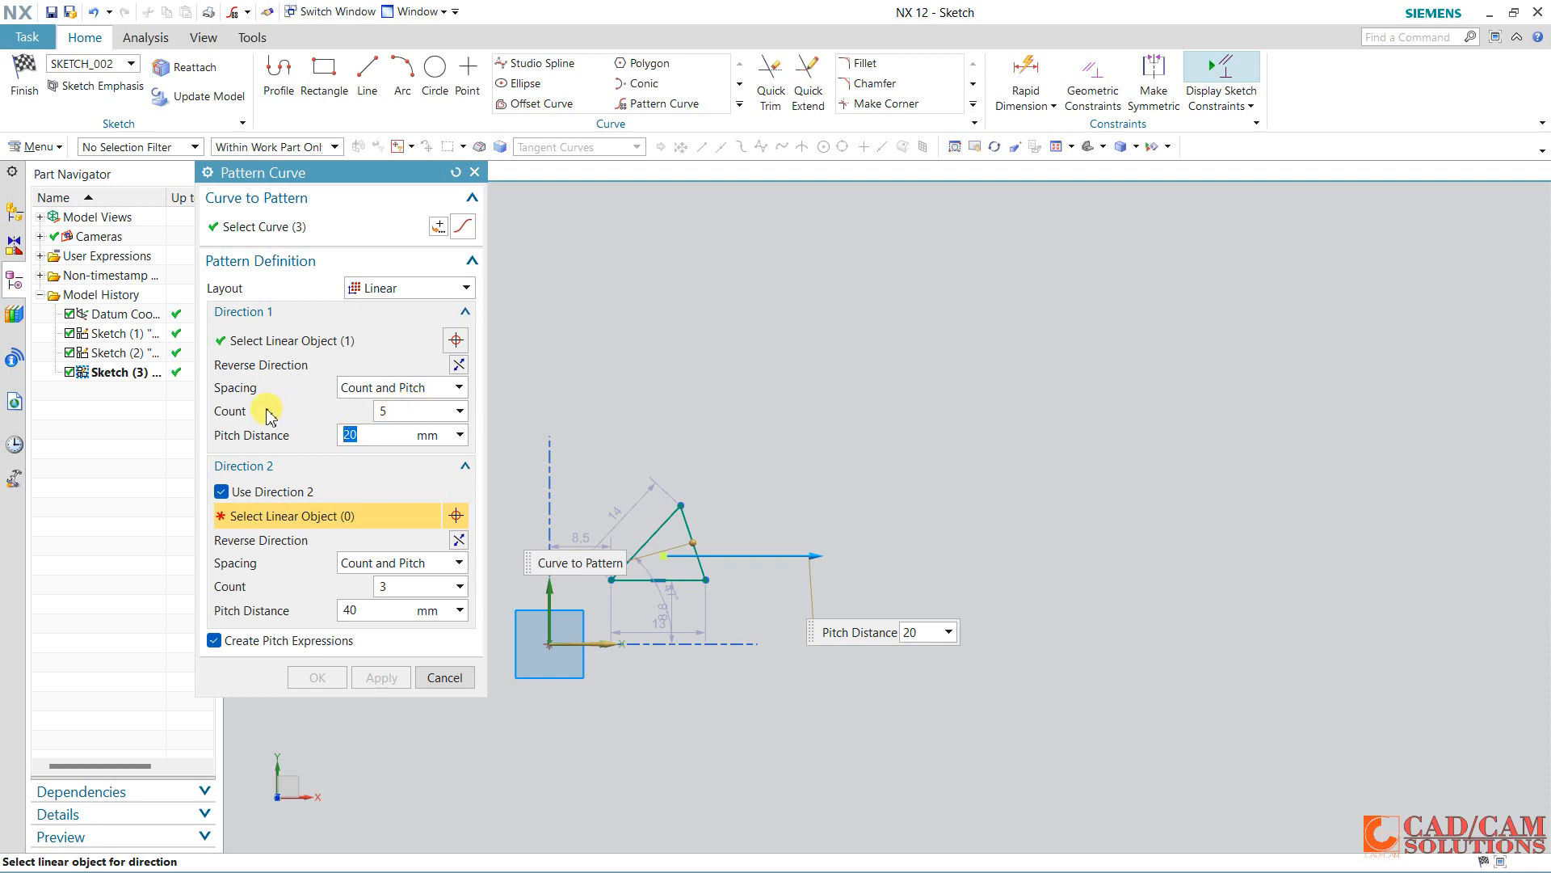
{"action": "left_click", "coordinate": [259, 493]}
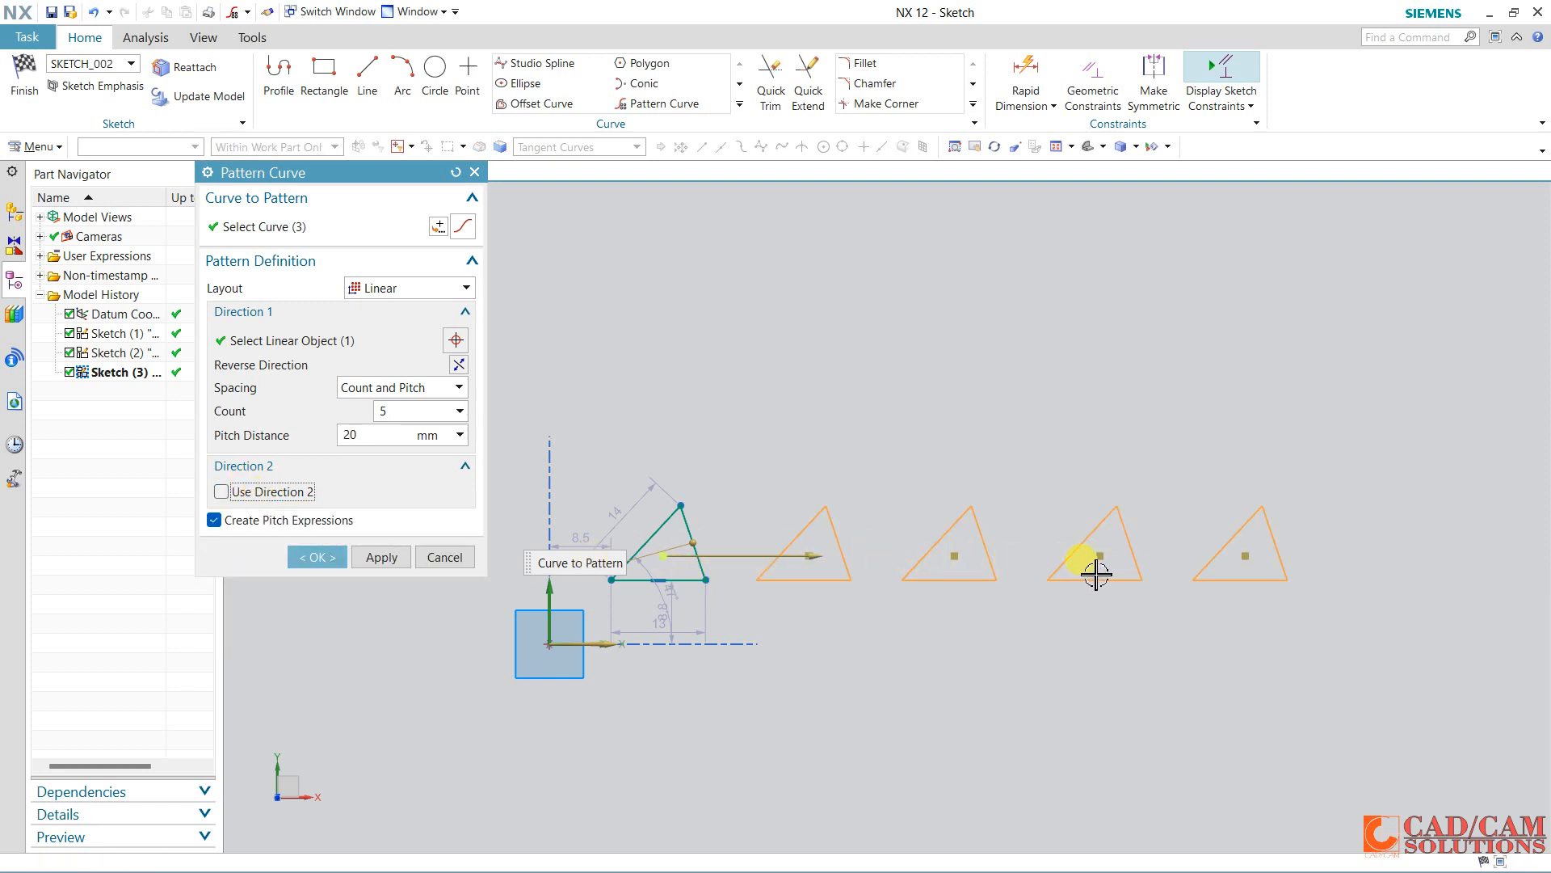
Enable Direction 2 along the Y axis with count 3 and pitch 13 mm, and create the triangle pattern.
{"action": "left_click", "coordinate": [265, 492]}
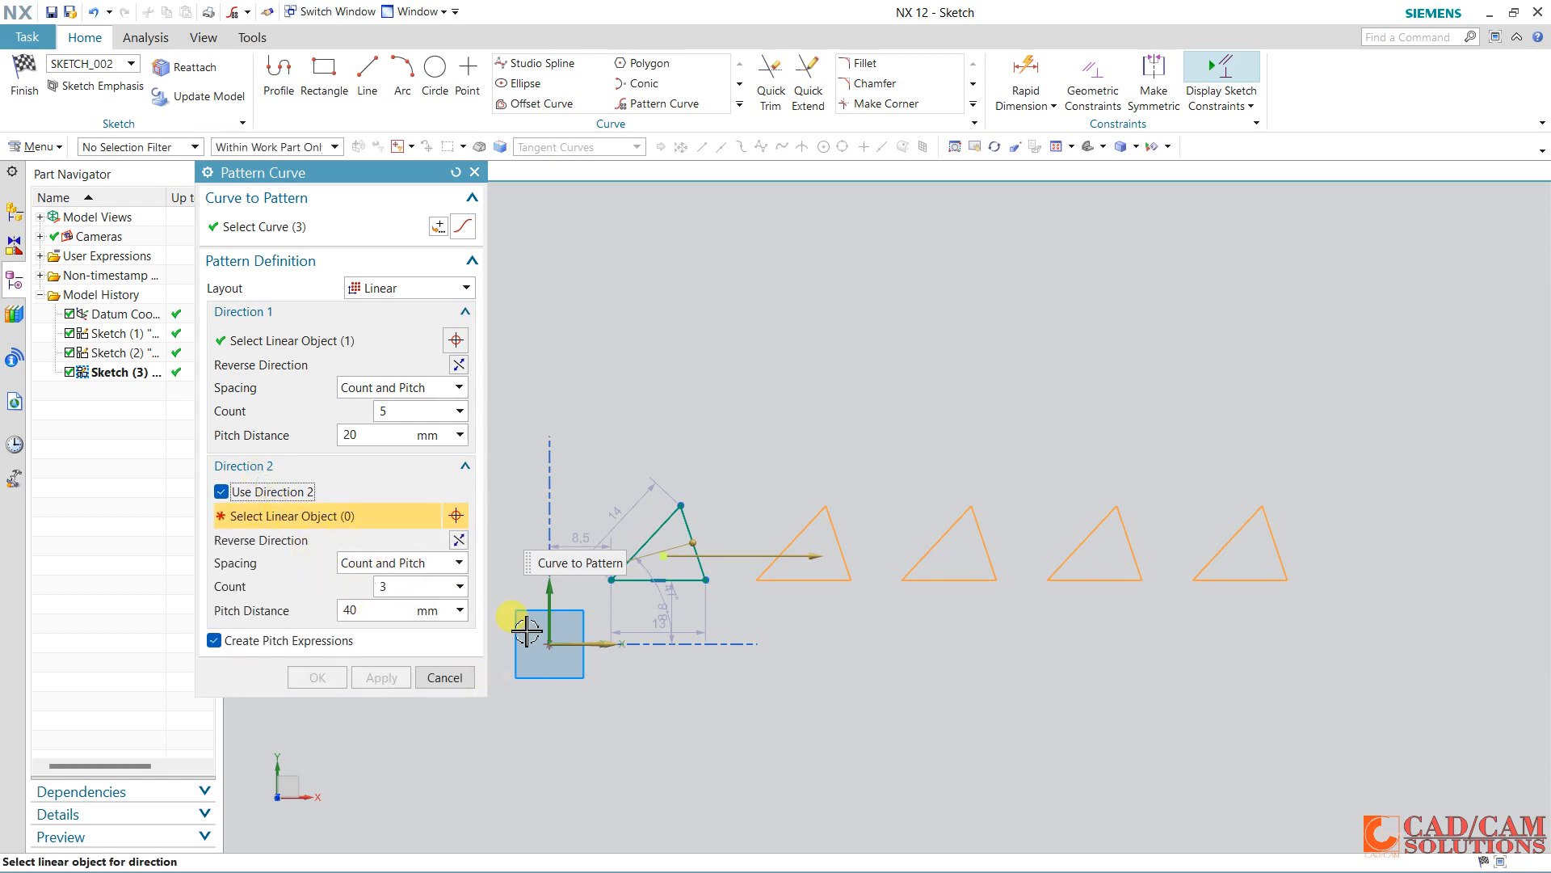
{"action": "left_click", "coordinate": [550, 588]}
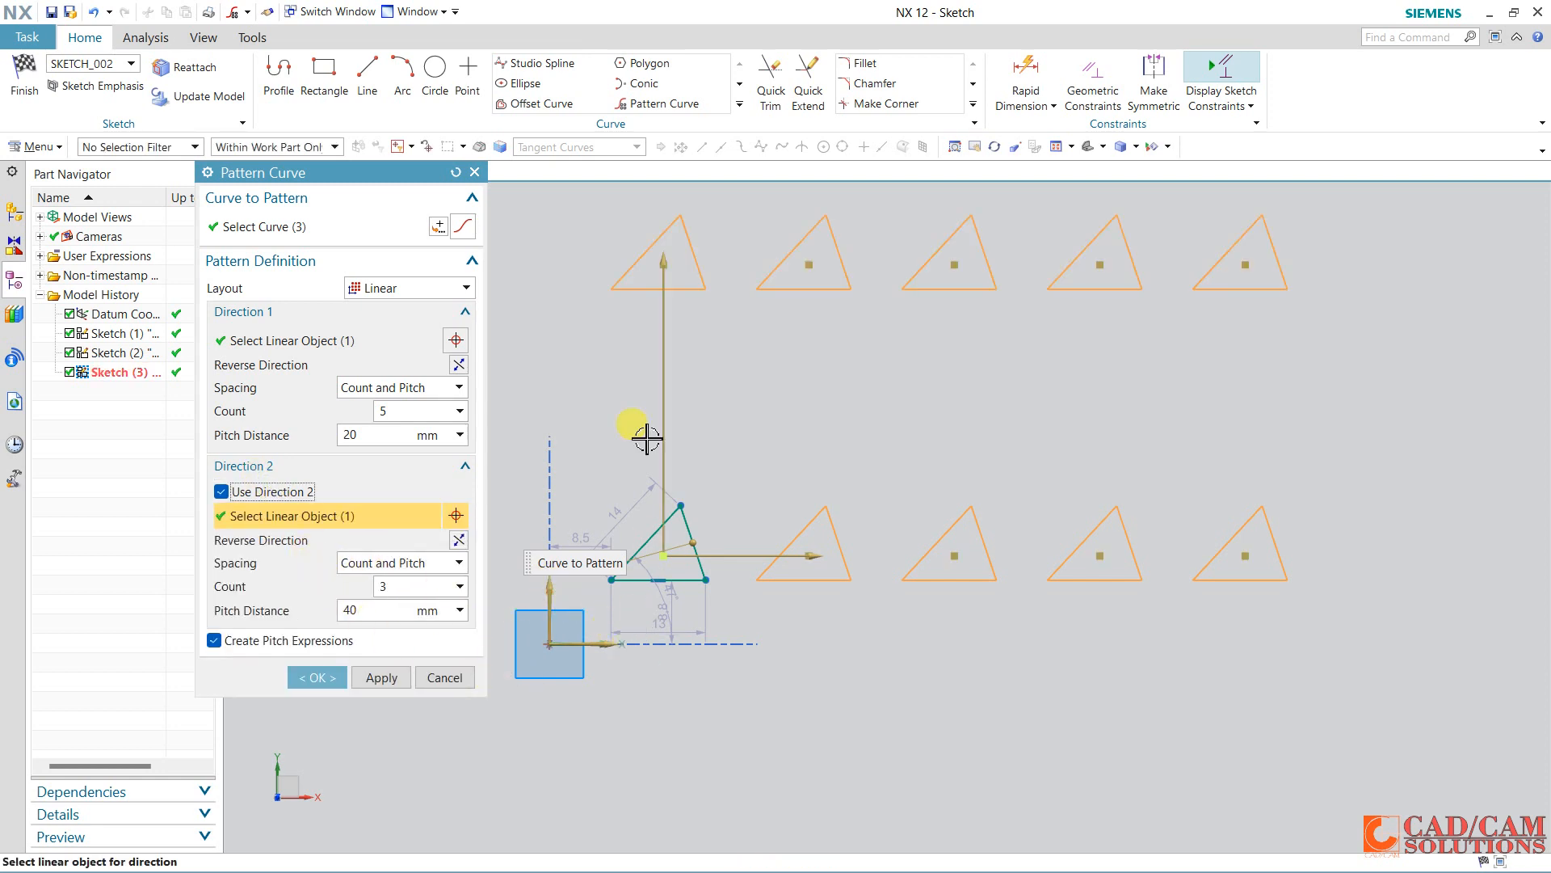
{"action": "left_click_drag", "start_coordinate": [664, 263], "coordinate": [663, 456]}
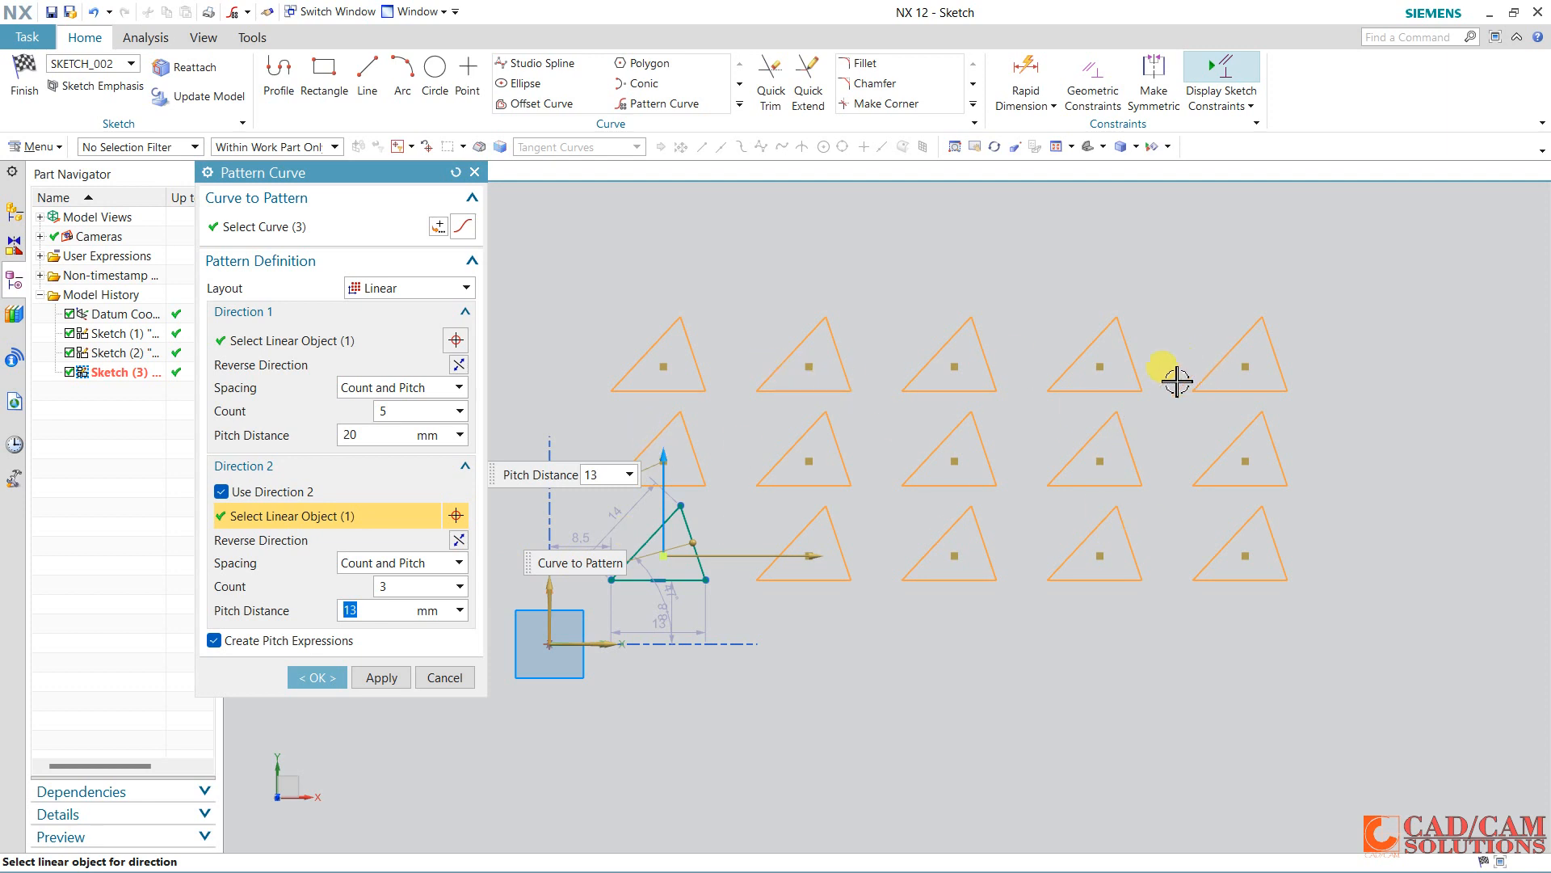
{"action": "left_click", "coordinate": [330, 682]}
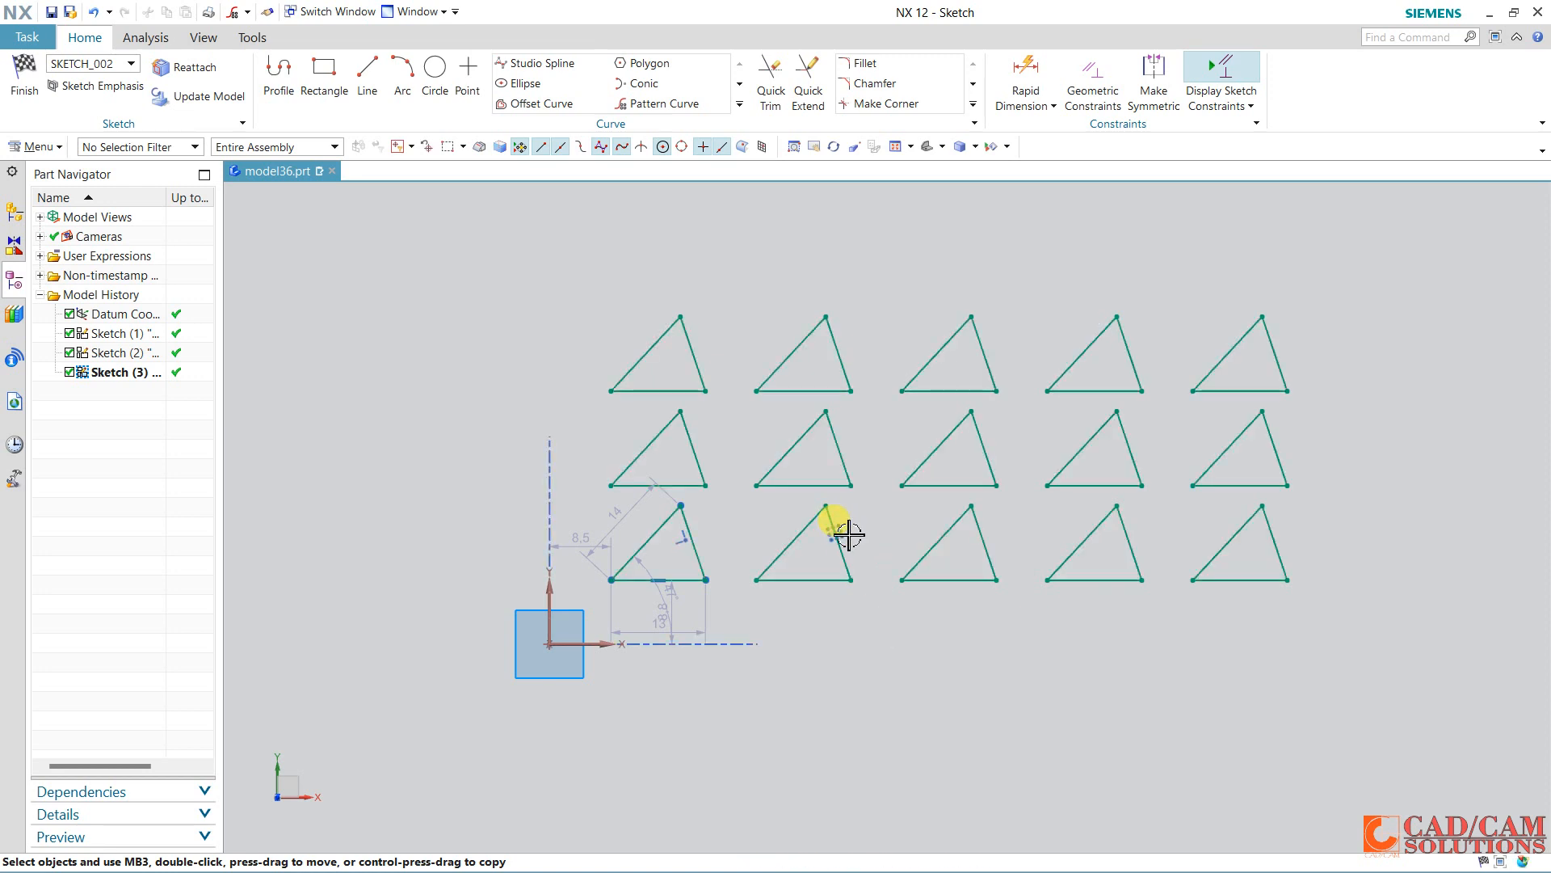
Reopen the triangle pattern, try reversing its second and first directions, and restore both.
{"action": "double_click", "coordinate": [847, 534]}
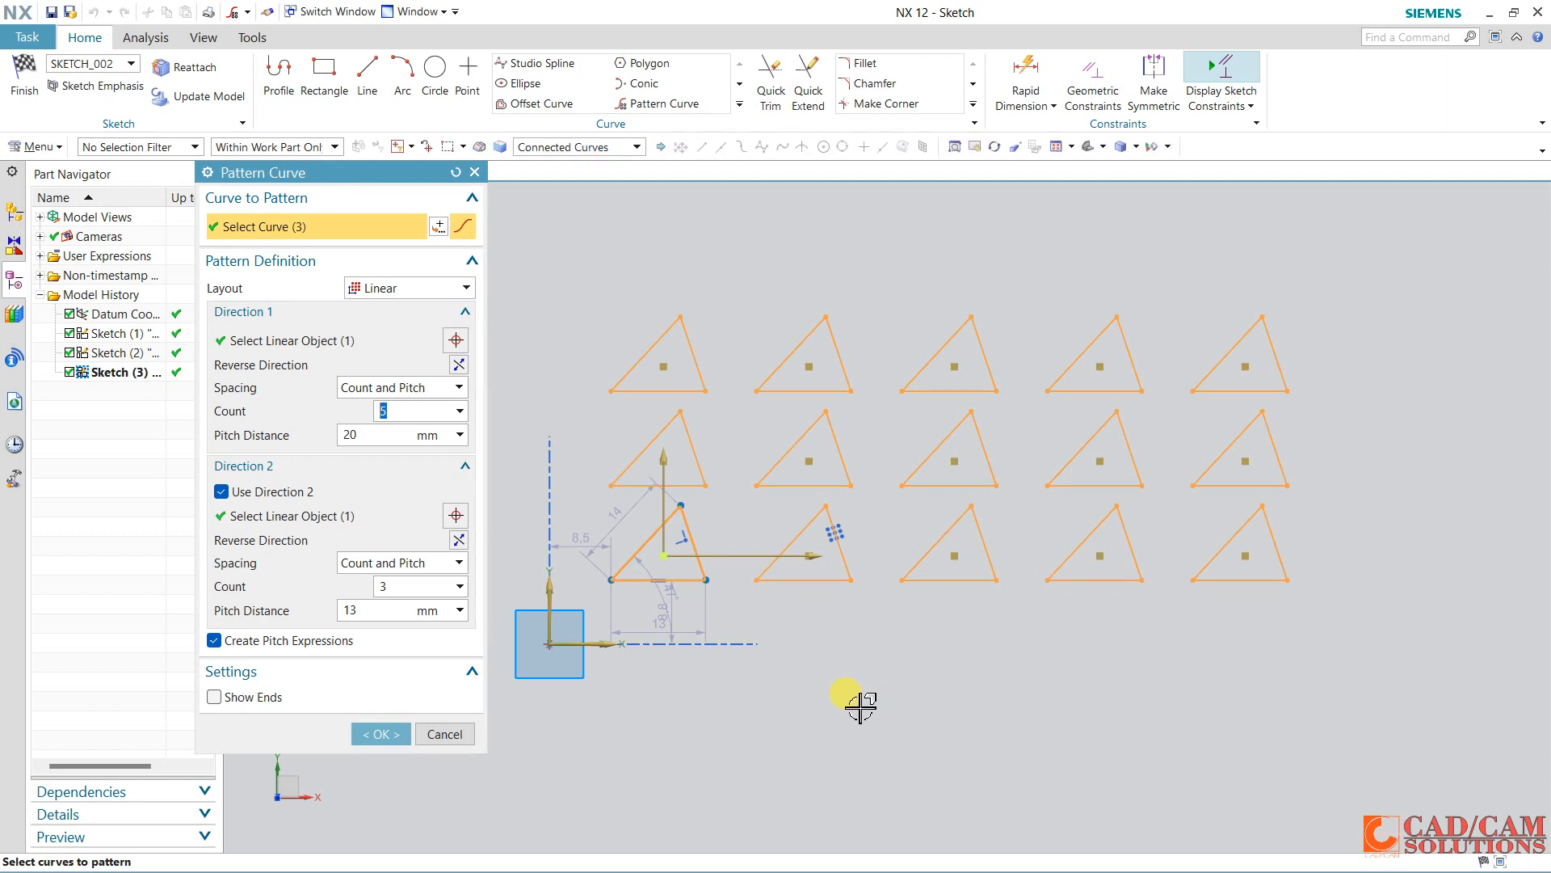
{"action": "left_click", "coordinate": [457, 540]}
{"action": "left_click", "coordinate": [457, 539]}
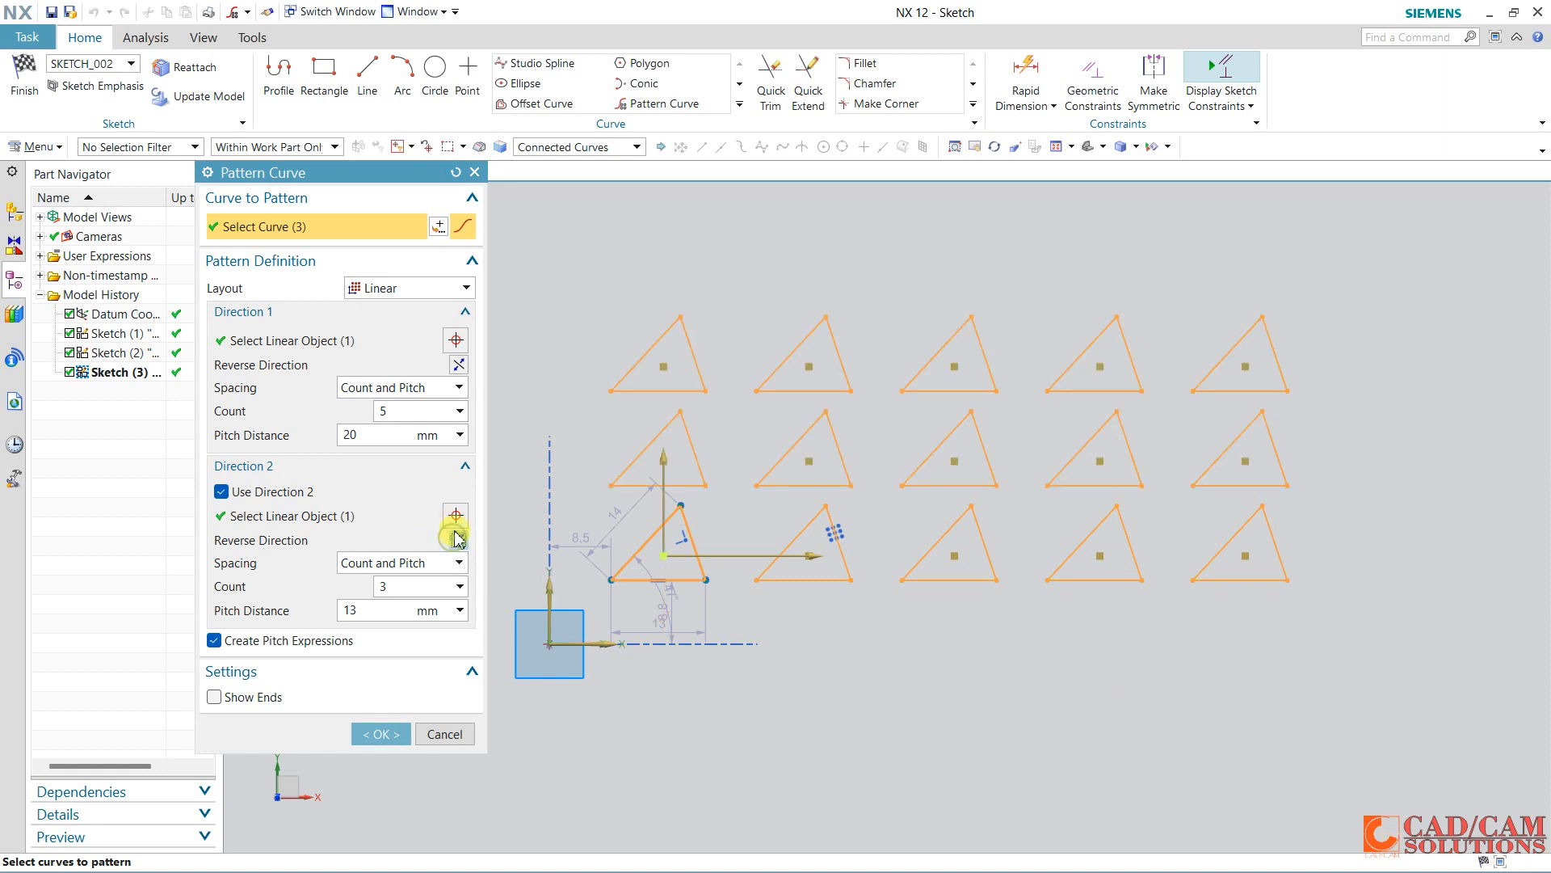
{"action": "left_click", "coordinate": [458, 365]}
{"action": "left_click", "coordinate": [458, 365]}
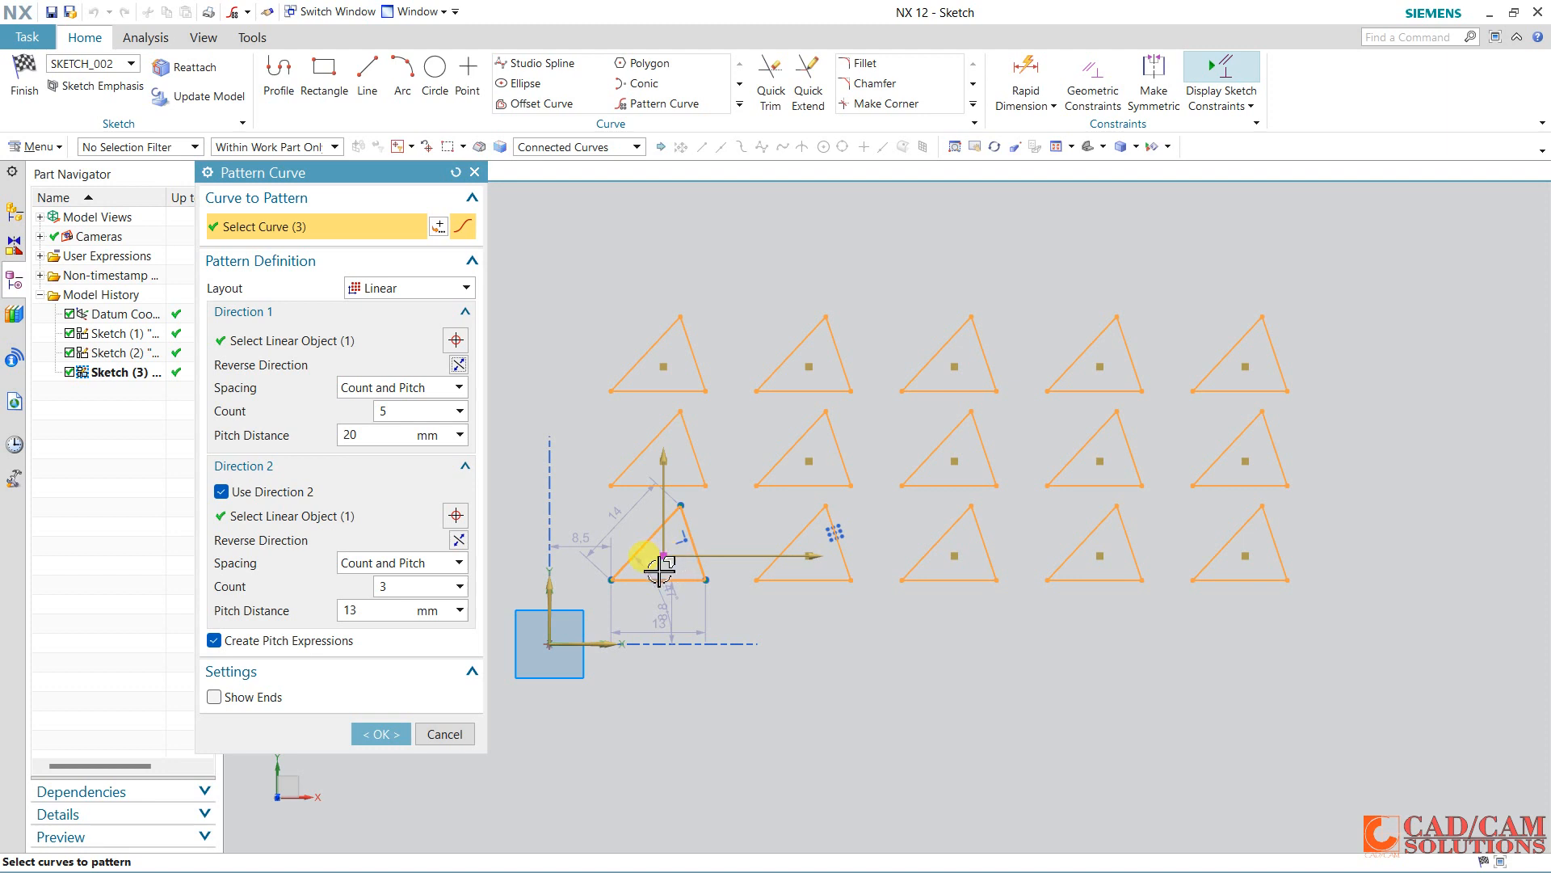
{"action": "left_click", "coordinate": [386, 732]}
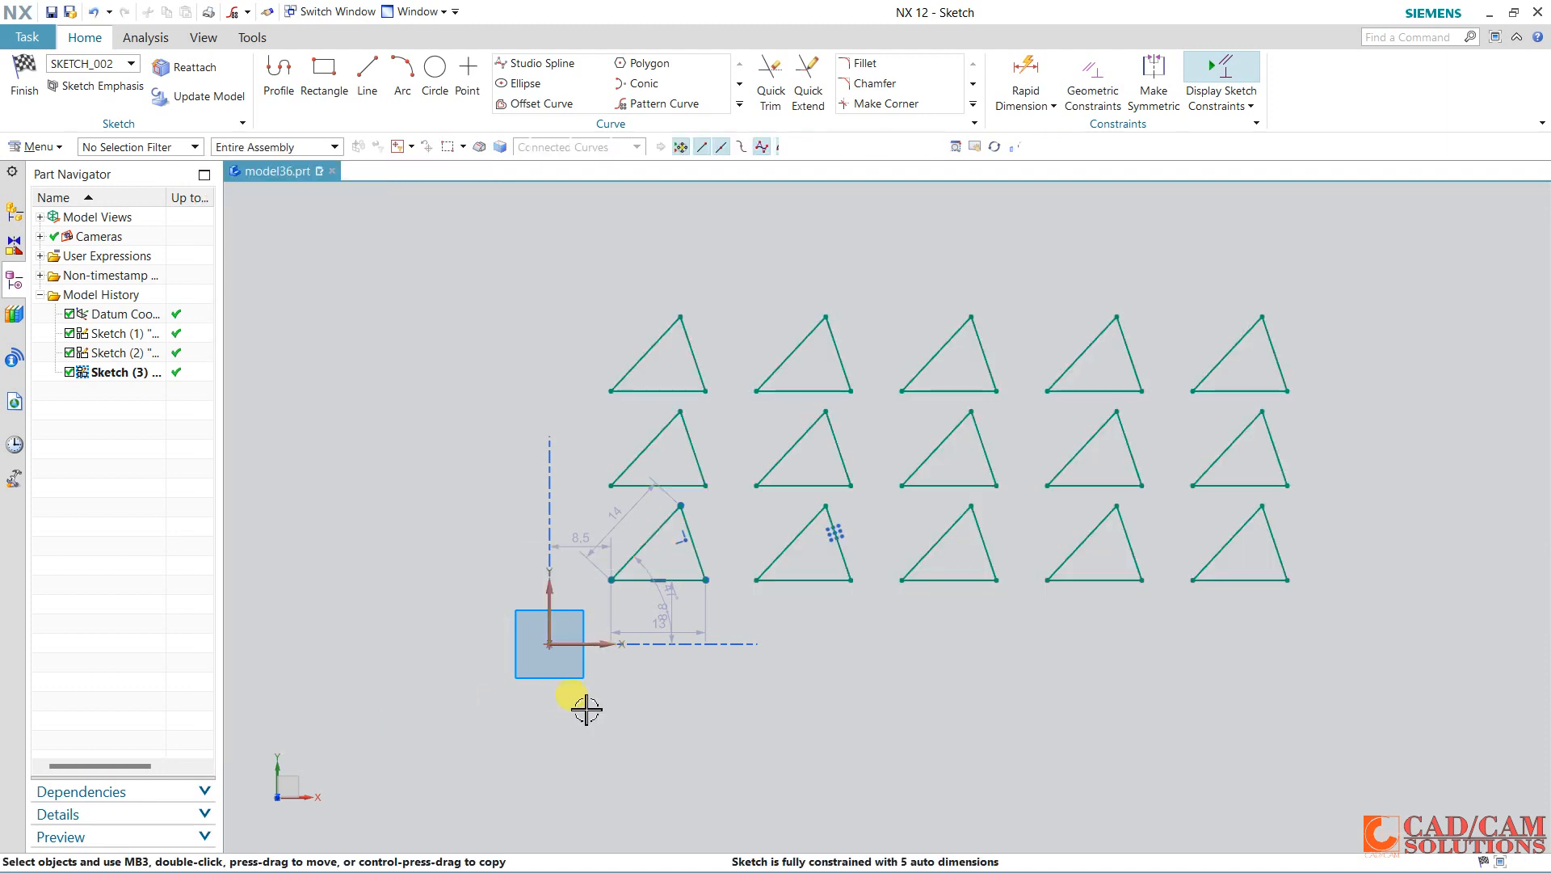
Undo the linear triangle pattern and start a new curve pattern of the triangle's three lines with General layout.
{"action": "left_click_drag", "start_coordinate": [549, 303], "coordinate": [840, 481]}
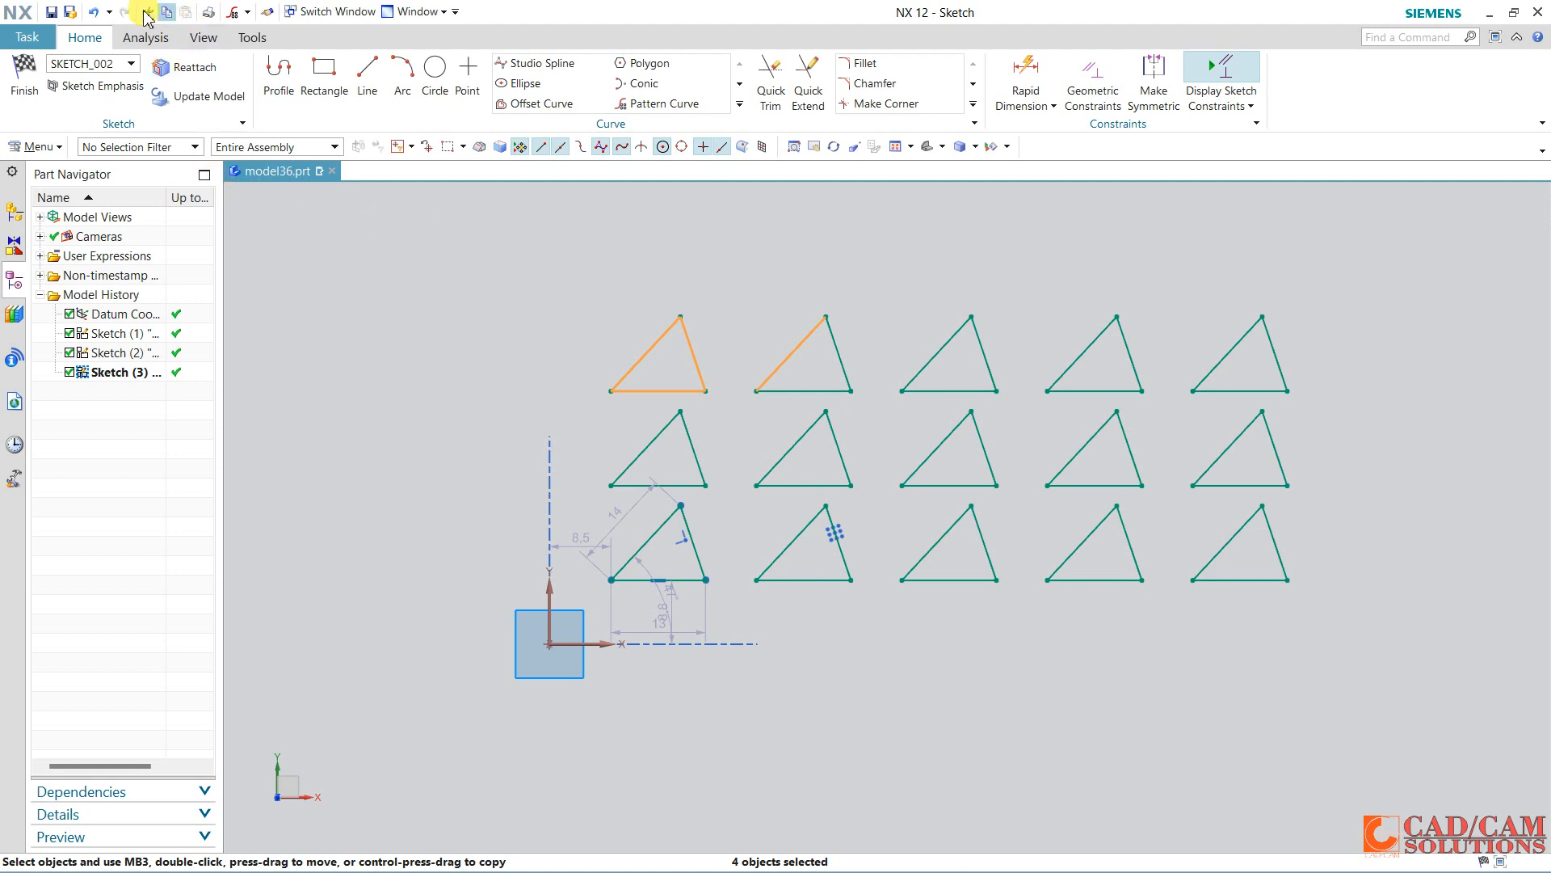
{"action": "left_click", "coordinate": [96, 12]}
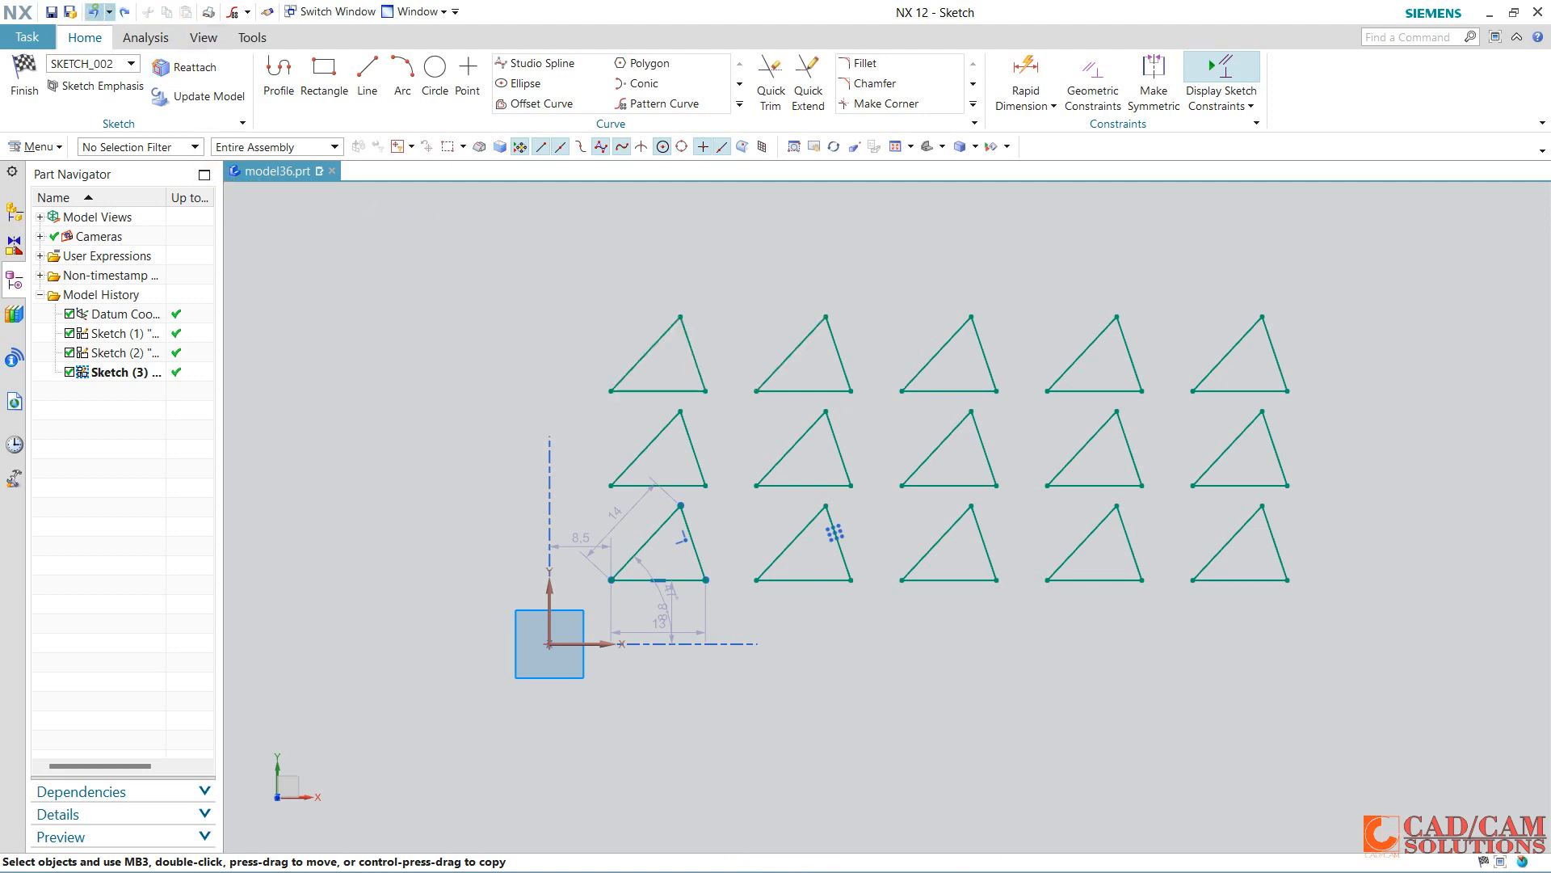
{"action": "left_click_drag", "start_coordinate": [781, 415], "coordinate": [592, 617]}
{"action": "left_click", "coordinate": [658, 105]}
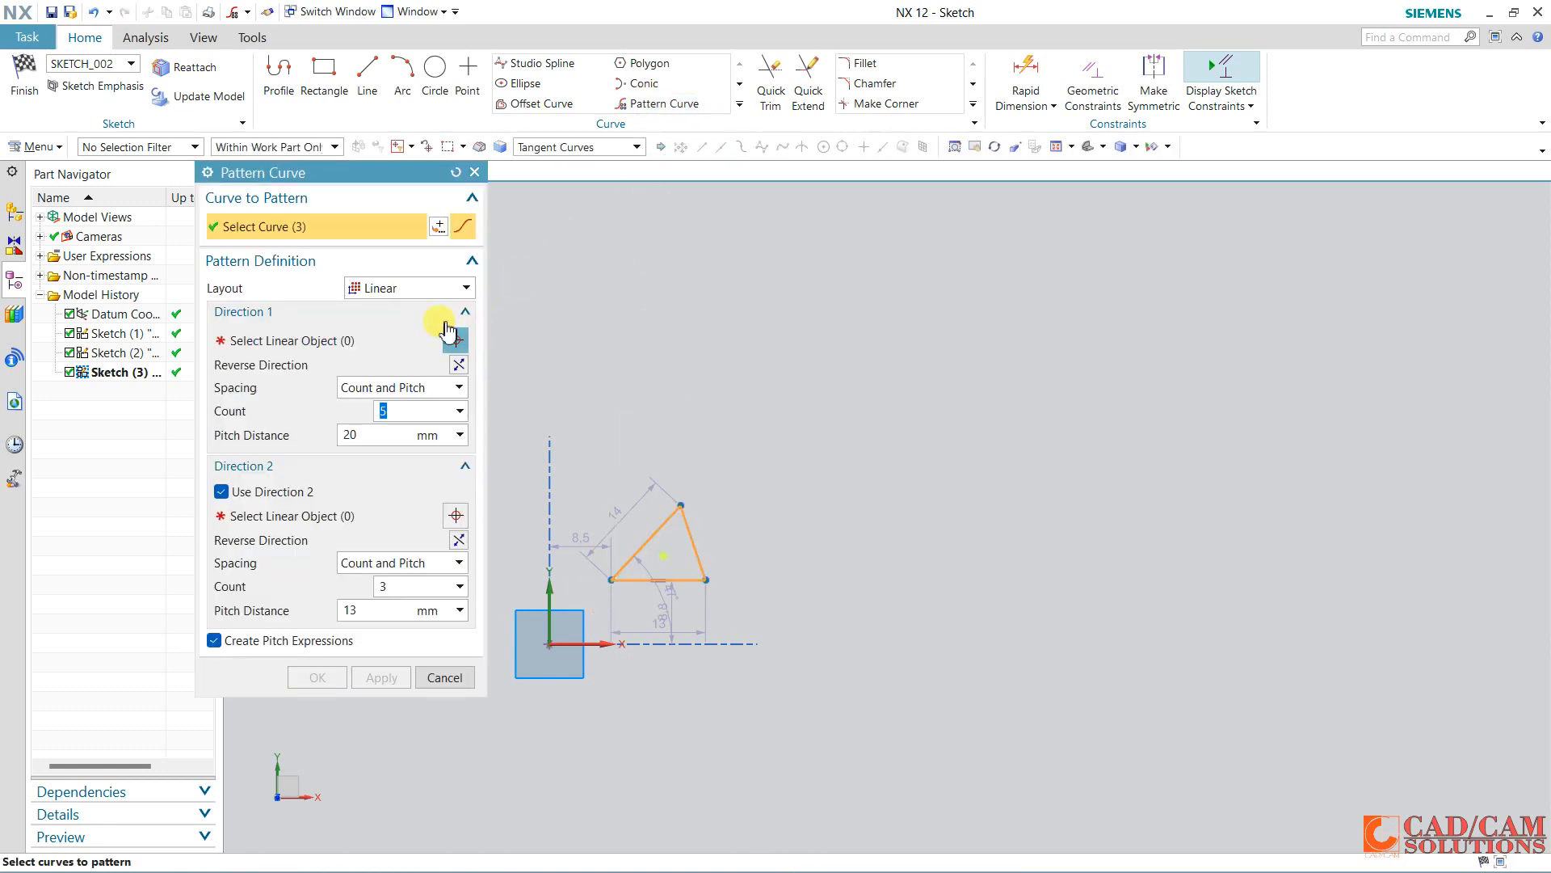
{"action": "left_click", "coordinate": [408, 288]}
{"action": "left_click", "coordinate": [416, 345]}
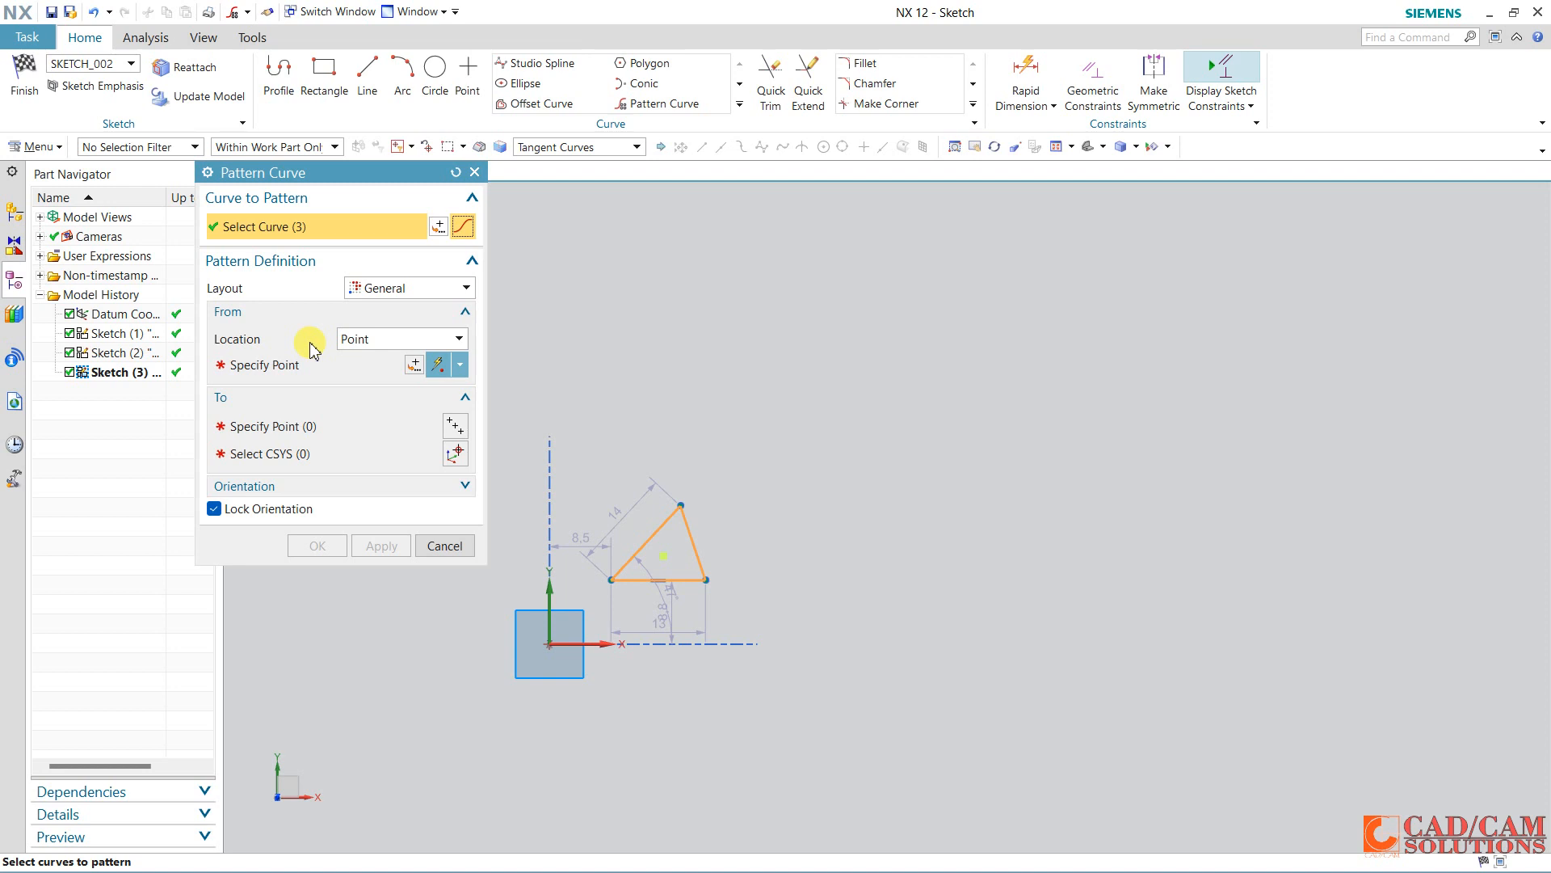
Set the triangle's lower-left vertex as the From point and create the pattern at eight freely placed To points around the triangle's right side.
{"action": "left_click", "coordinate": [305, 360]}
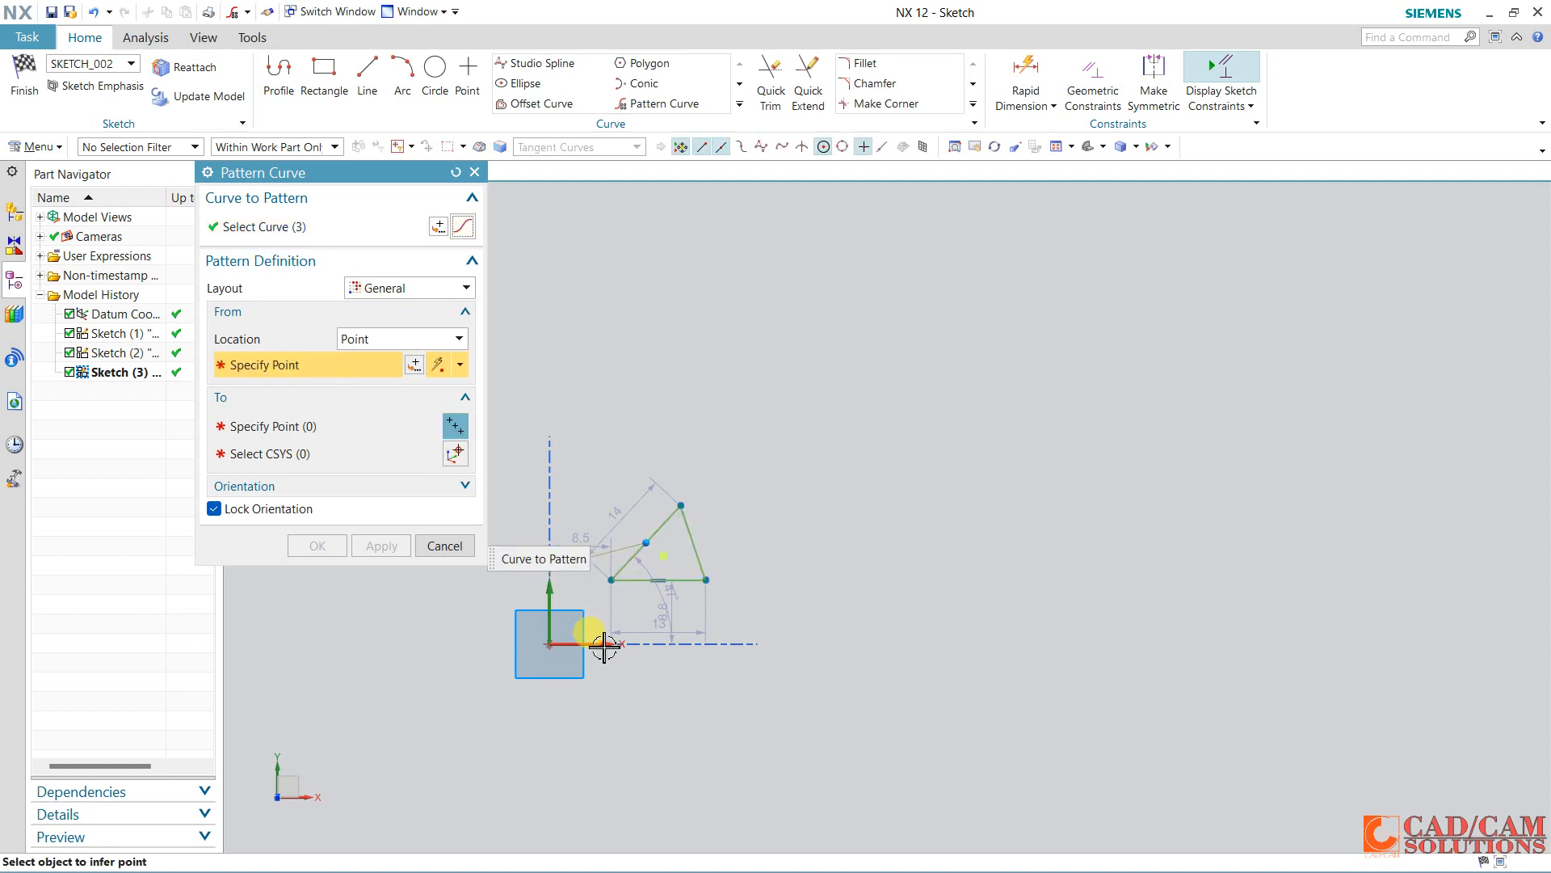
{"action": "left_click", "coordinate": [609, 579]}
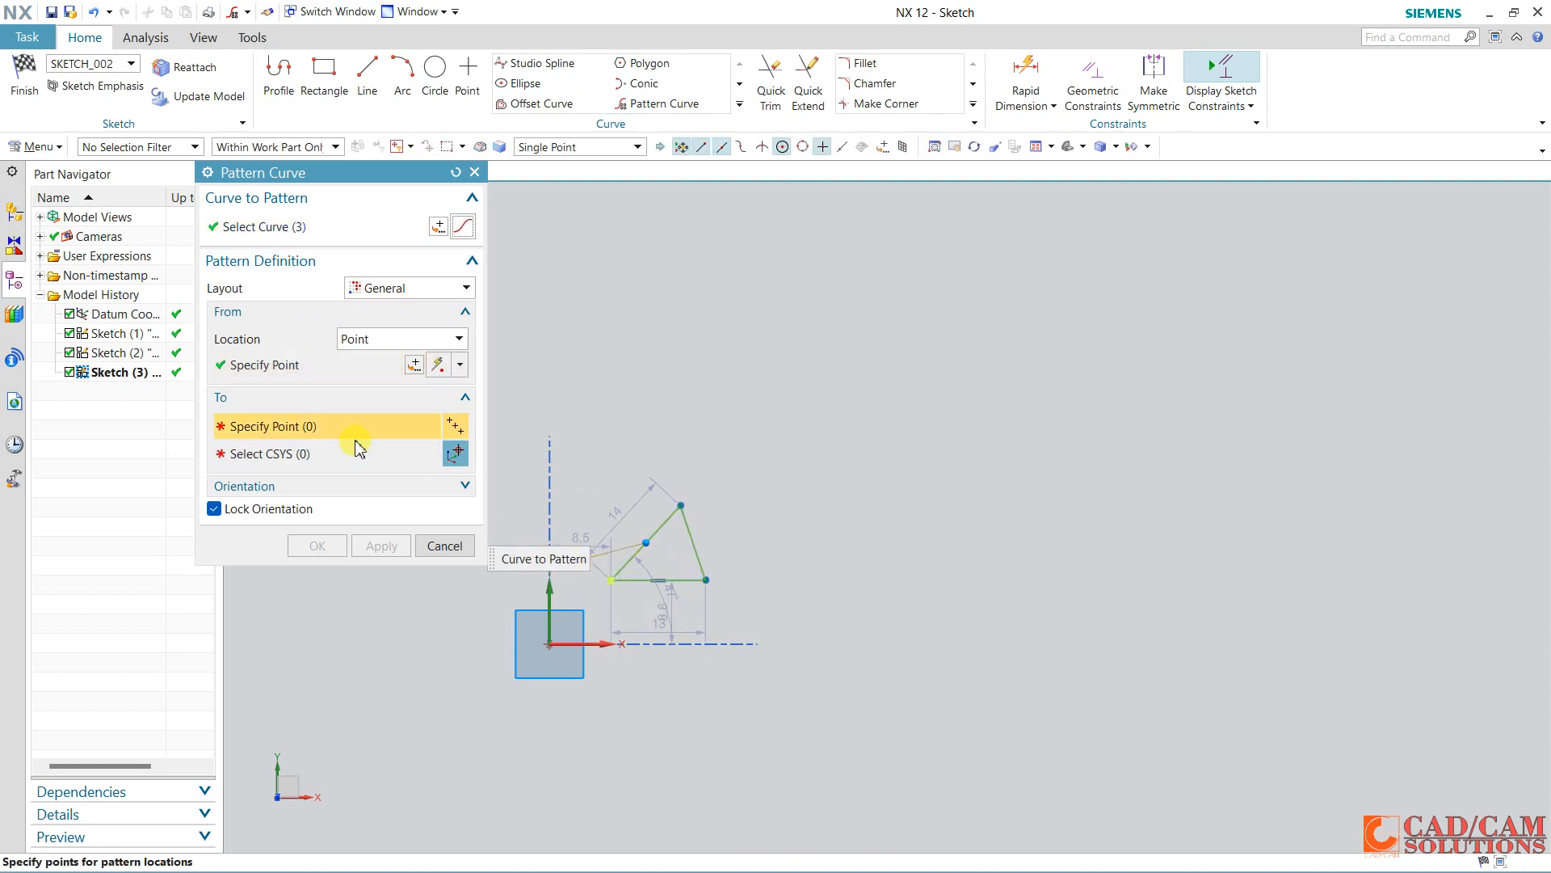
{"action": "left_click", "coordinate": [864, 565]}
{"action": "left_click", "coordinate": [1101, 487]}
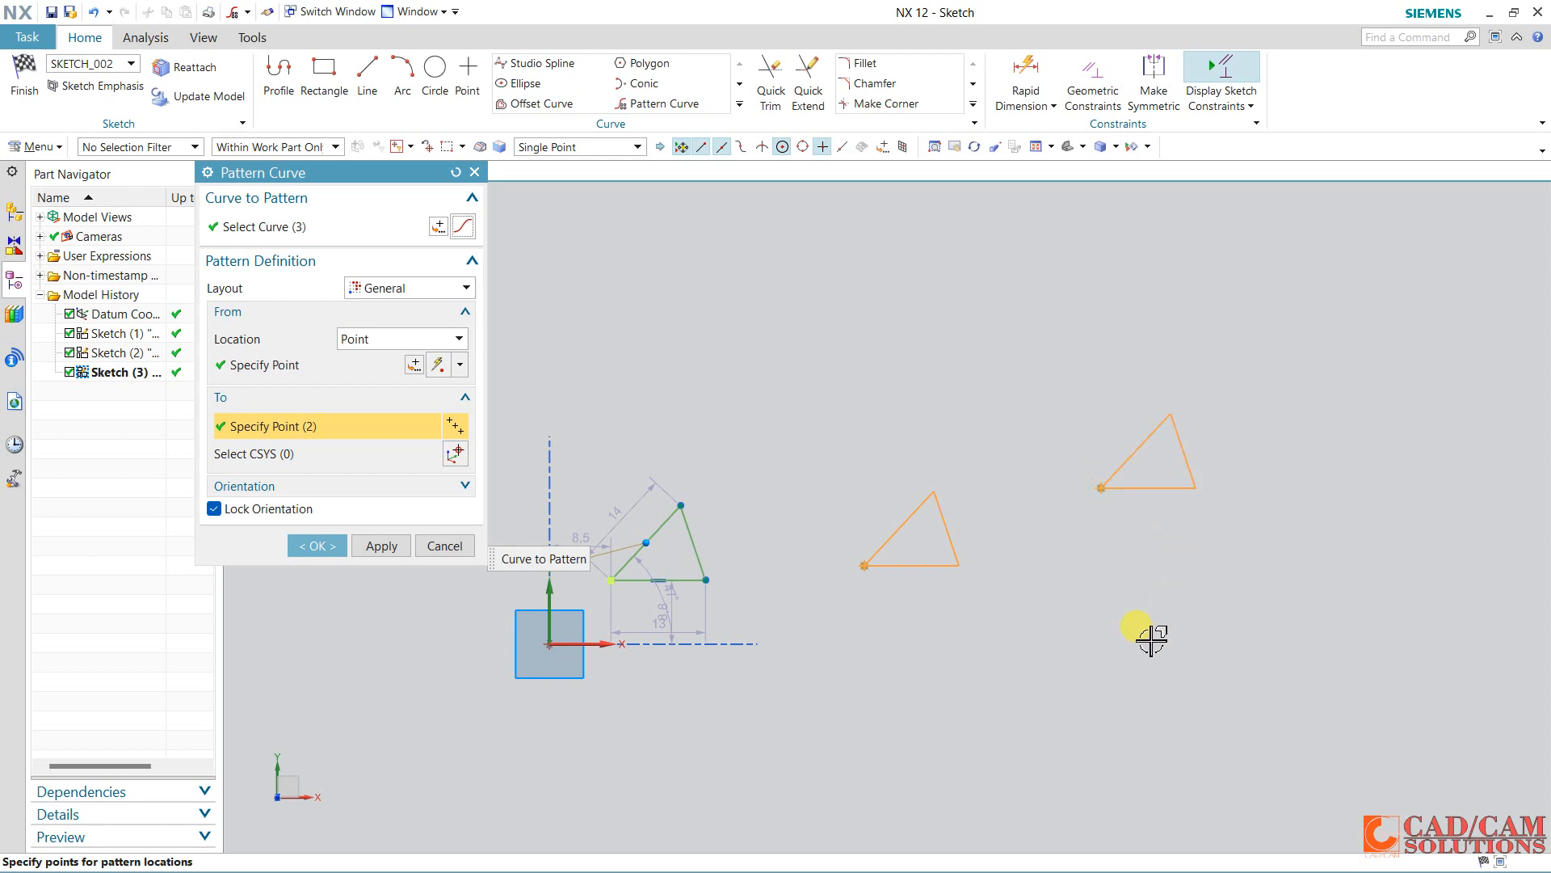
{"action": "left_click", "coordinate": [1121, 661]}
{"action": "left_click", "coordinate": [800, 757]}
{"action": "left_click", "coordinate": [789, 614]}
{"action": "left_click", "coordinate": [805, 428]}
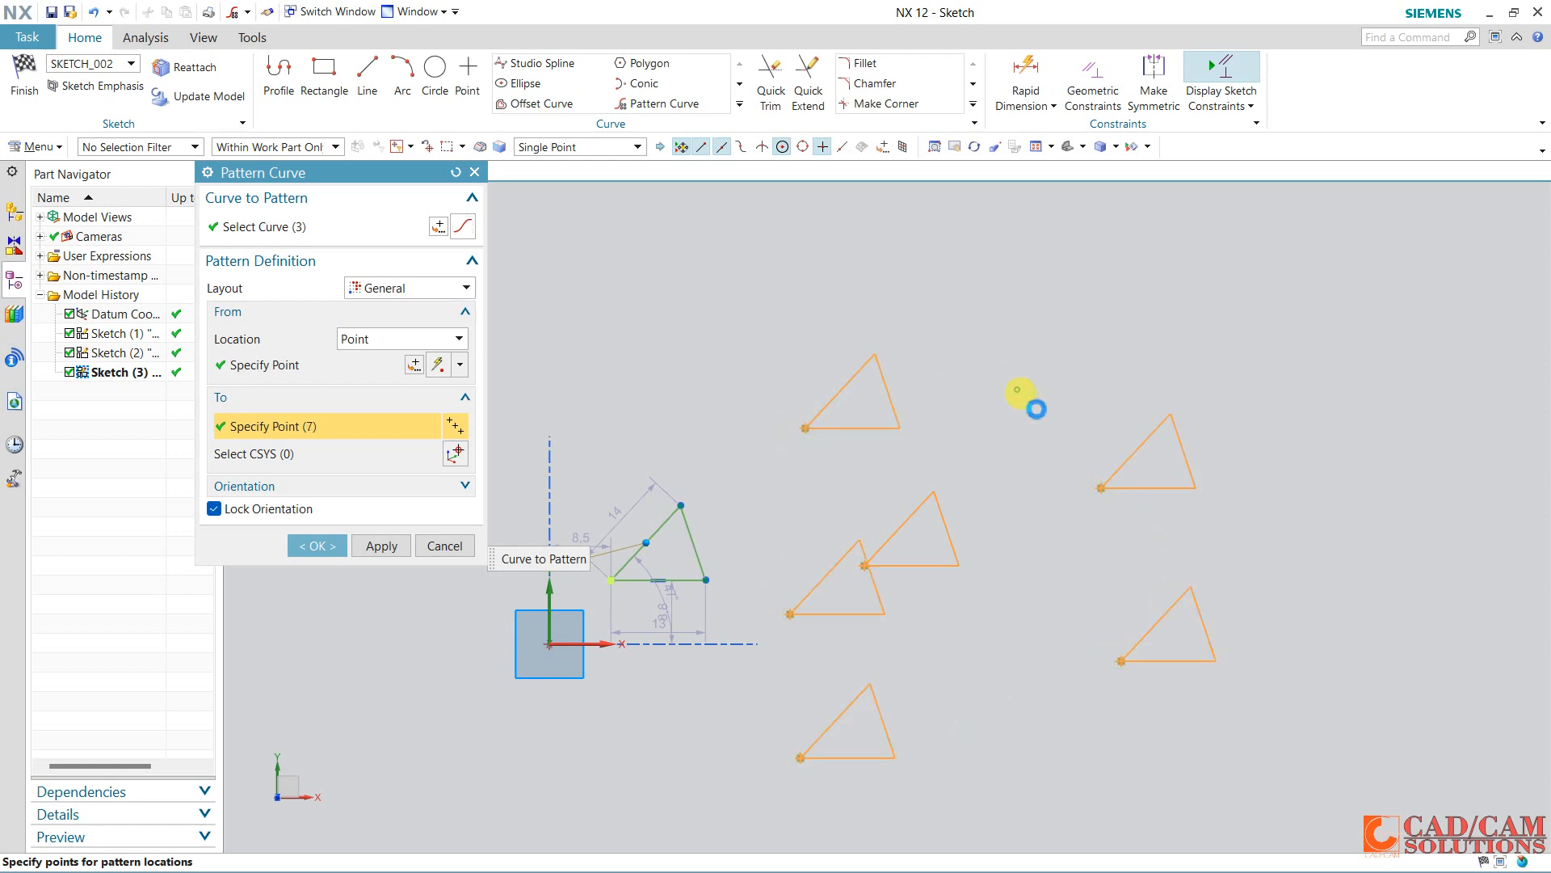
{"action": "left_click", "coordinate": [1016, 389]}
{"action": "left_click", "coordinate": [1026, 469]}
{"action": "left_click", "coordinate": [335, 558]}
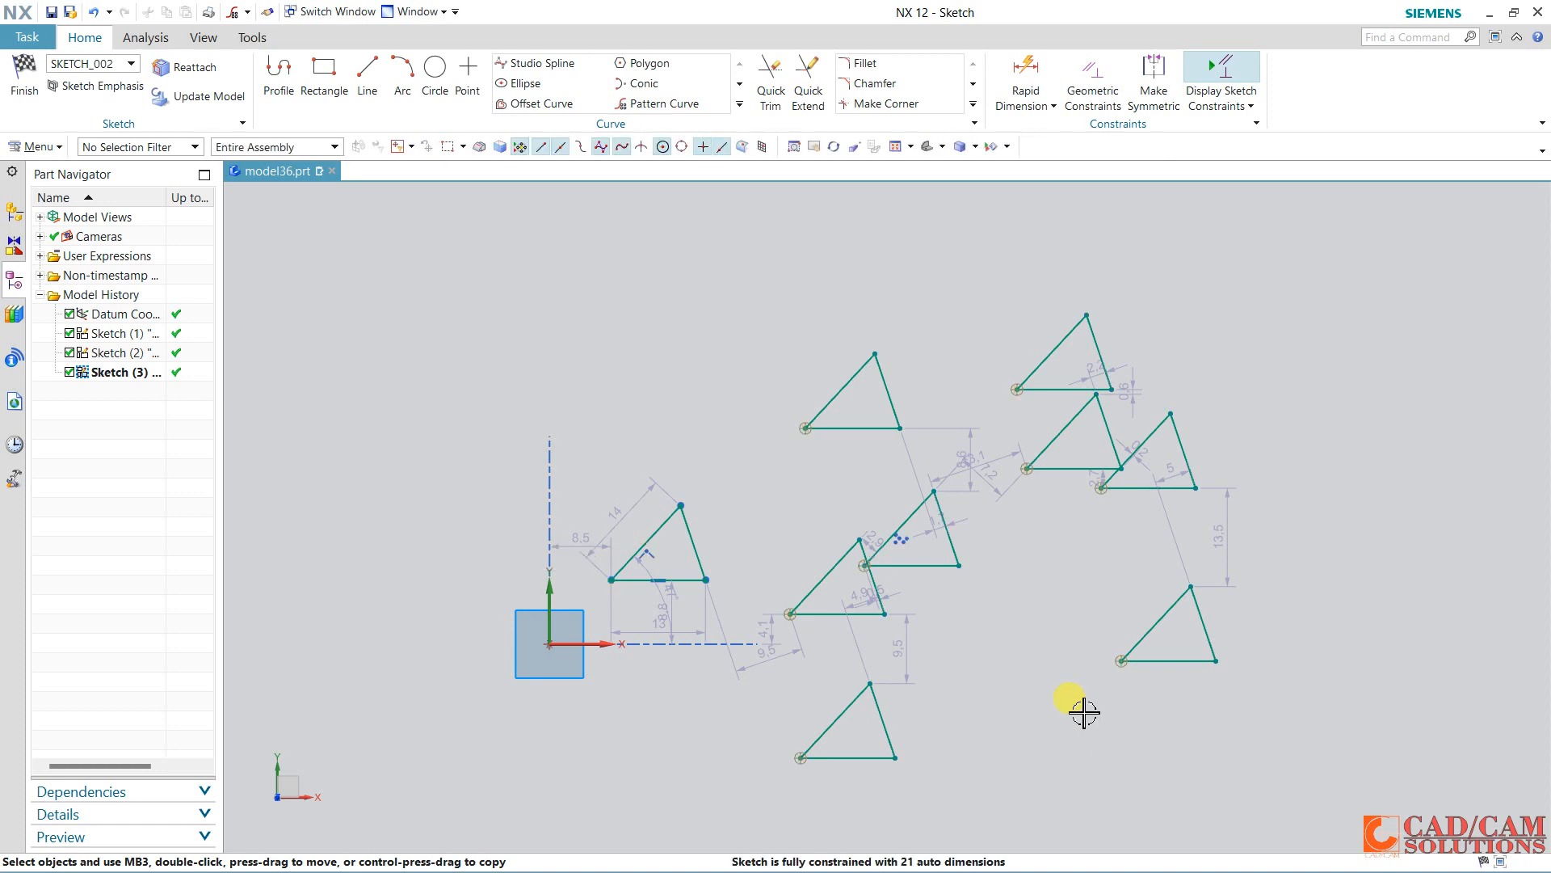
Review the general pattern's definition without changing it, and delete the triangle together with all its copies.
{"action": "double_click", "coordinate": [897, 538]}
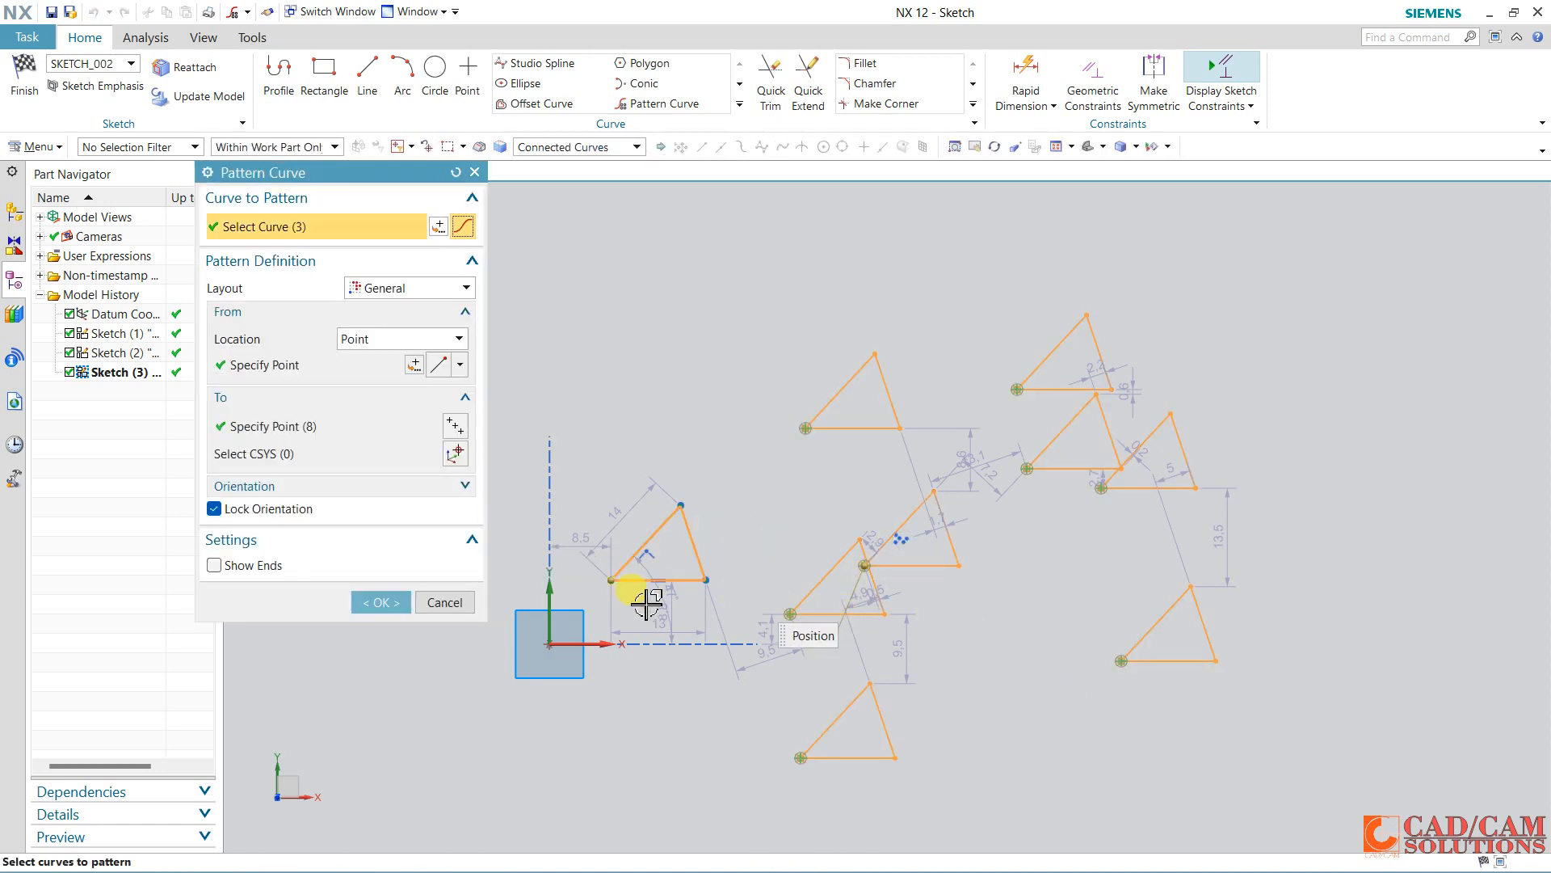
{"action": "left_click", "coordinate": [445, 602]}
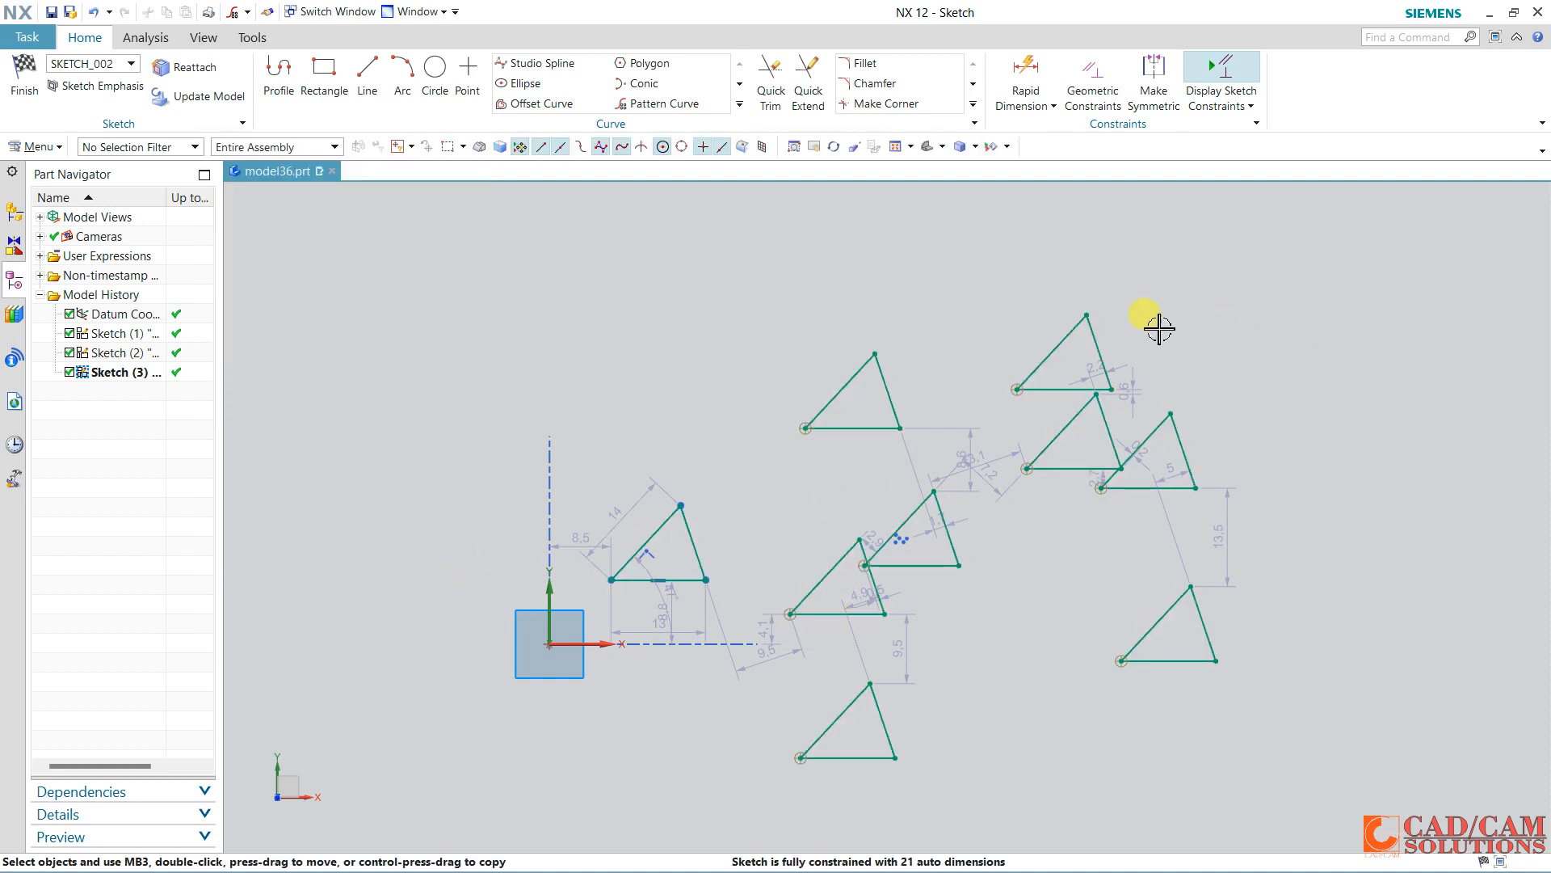
{"action": "mouse_move", "coordinate": [1281, 249]}
{"action": "left_mouse_down"}
{"action": "mouse_move", "coordinate": [738, 796]}
{"action": "mouse_move", "coordinate": [488, 804]}
{"action": "left_mouse_up"}
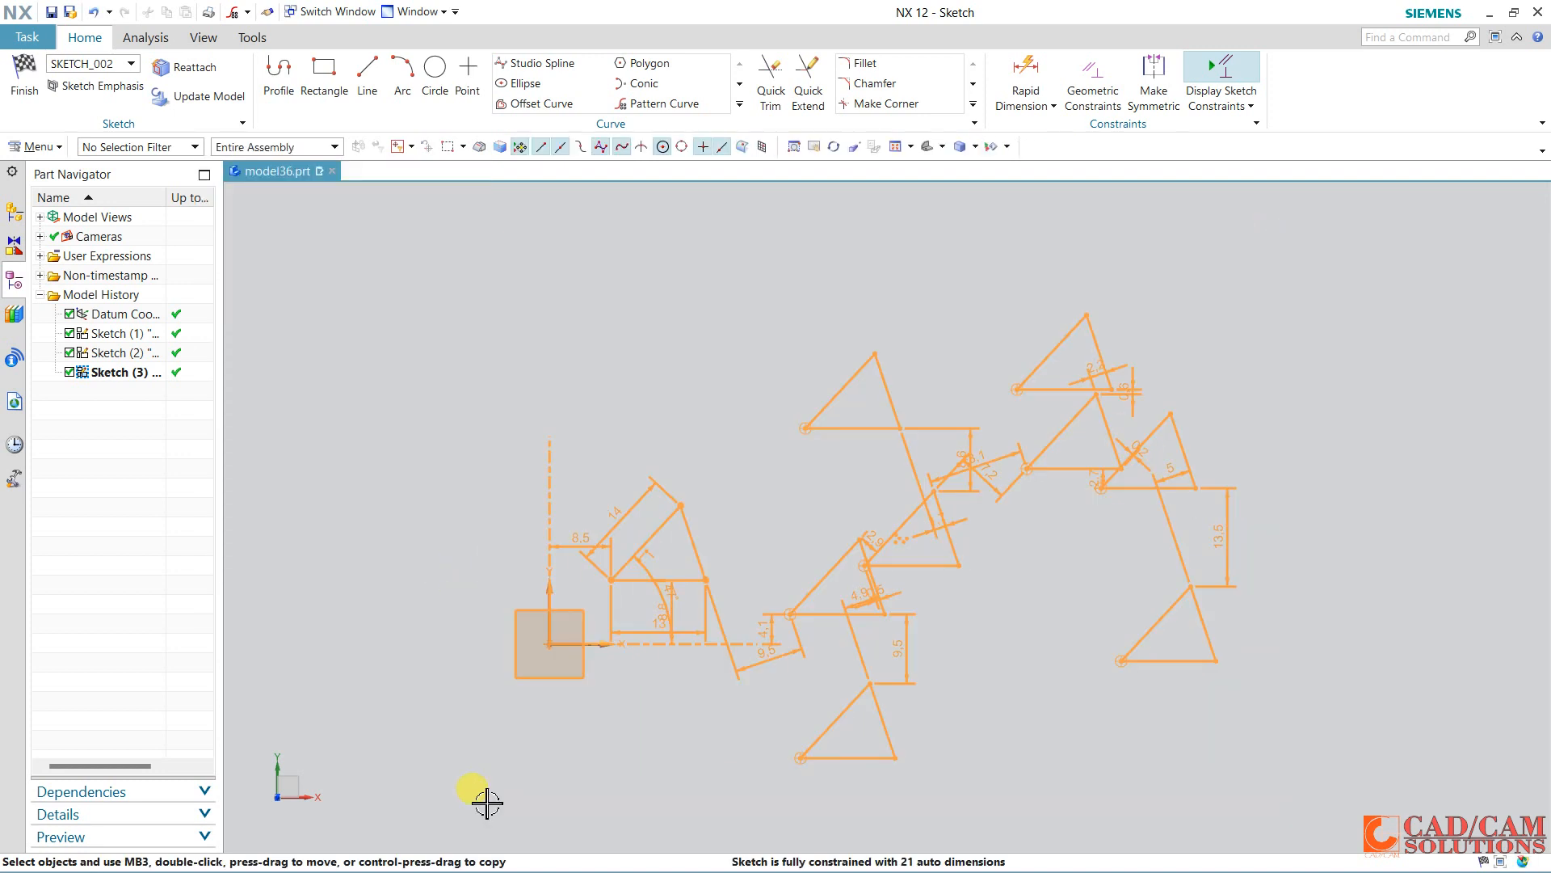
{"action": "key", "text": "Delete"}
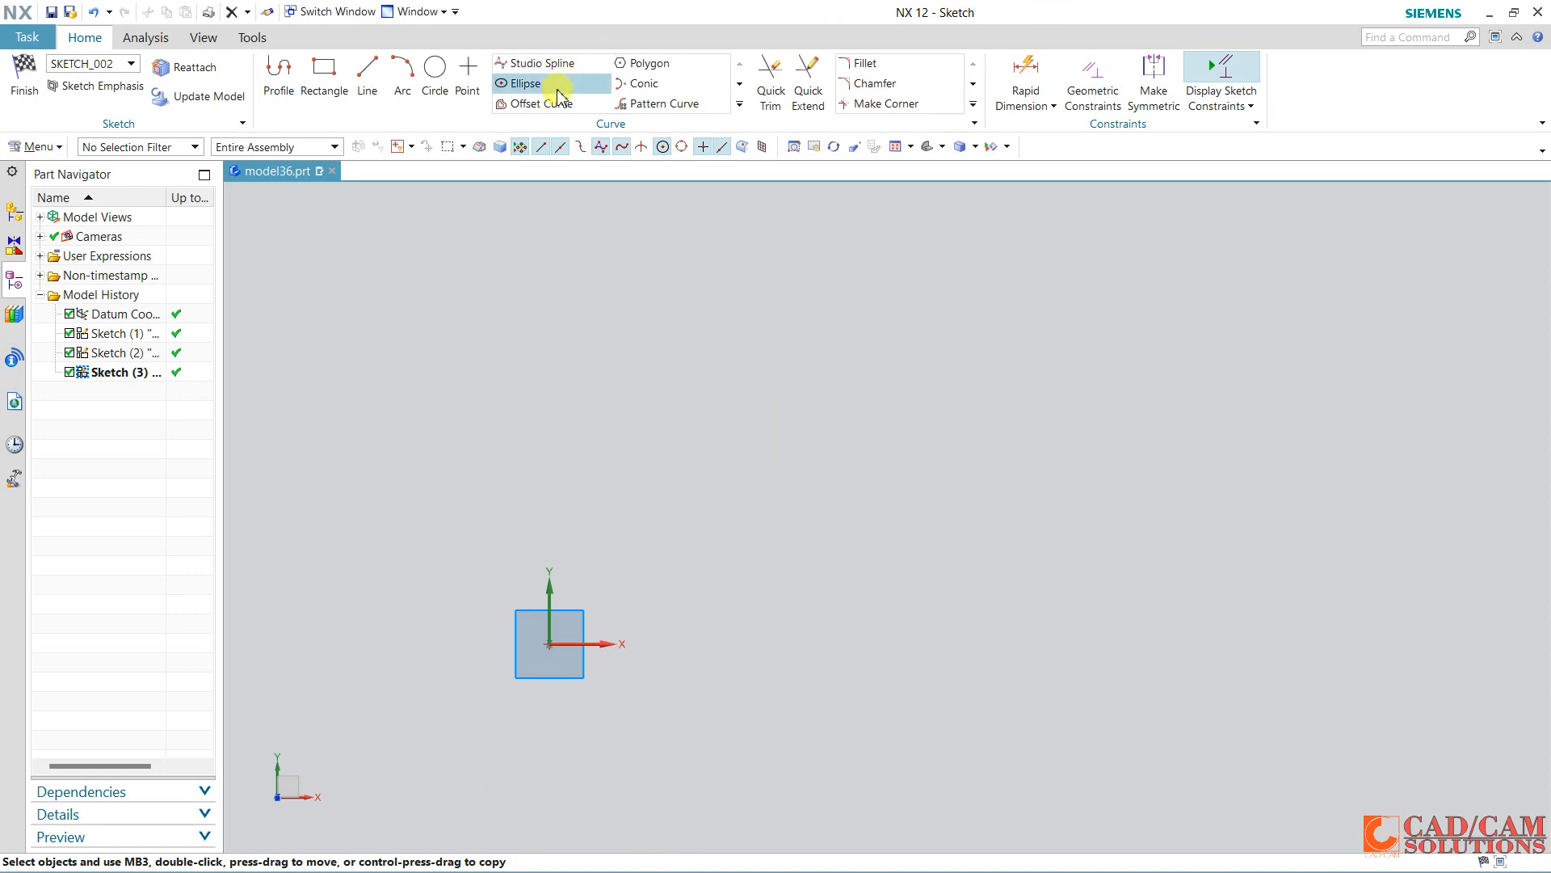
Sketch a circle about 37.5 mm in diameter centred on the sketch origin.
{"action": "left_click", "coordinate": [433, 67]}
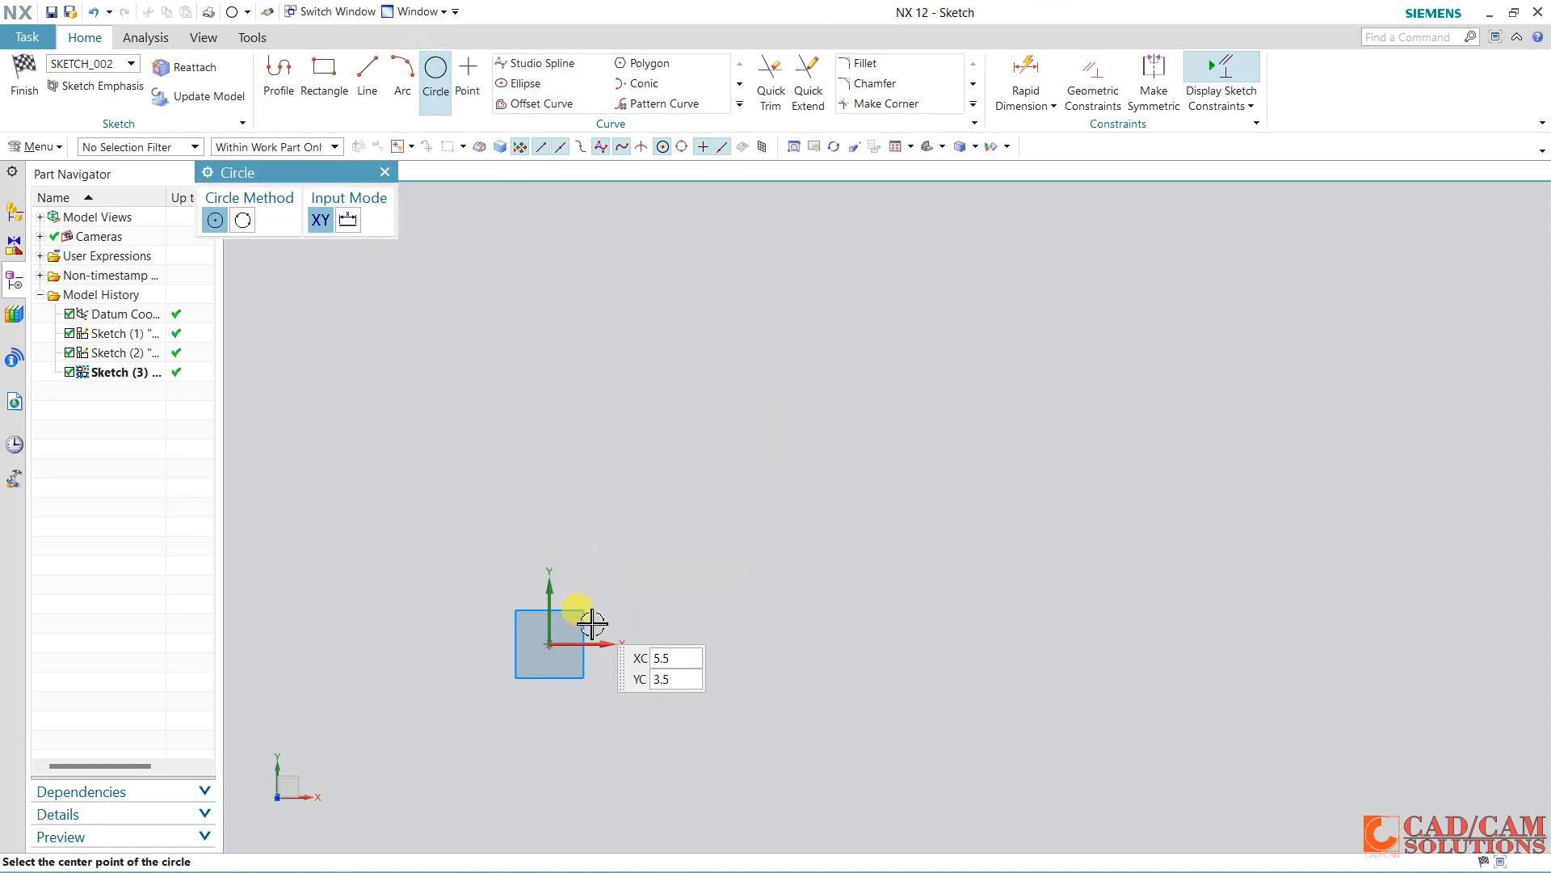
{"action": "left_click", "coordinate": [549, 644]}
{"action": "left_click", "coordinate": [668, 575]}
{"action": "key", "text": "Escape"}
{"action": "right_click_drag", "start_coordinate": [1031, 478], "coordinate": [1046, 463]}
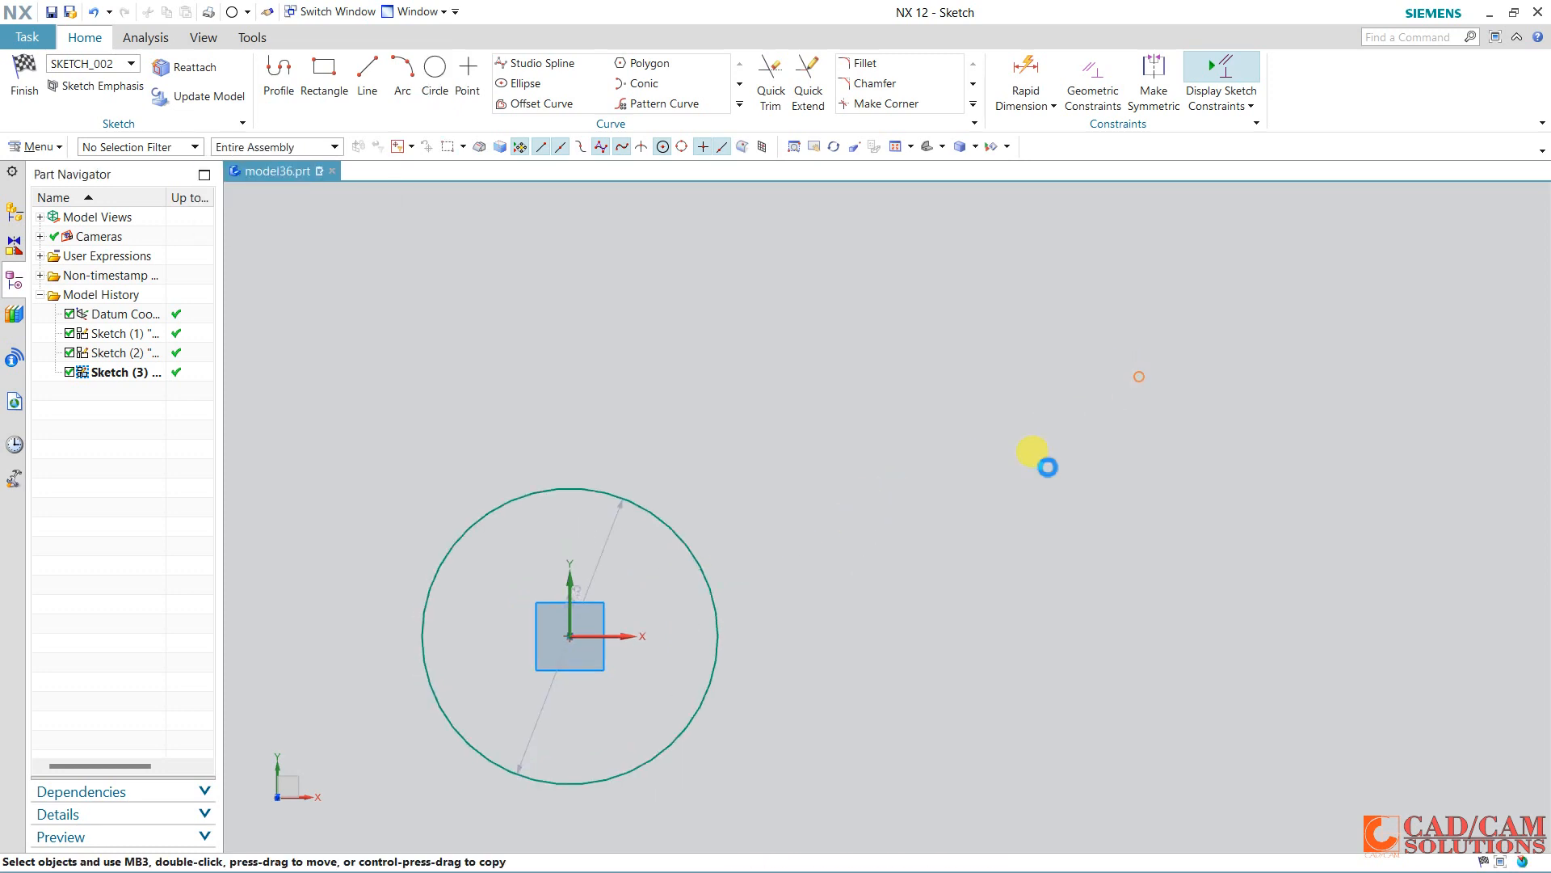
{"action": "scroll", "coordinate": [752, 393], "scroll_direction": "down", "scroll_amount": 4}
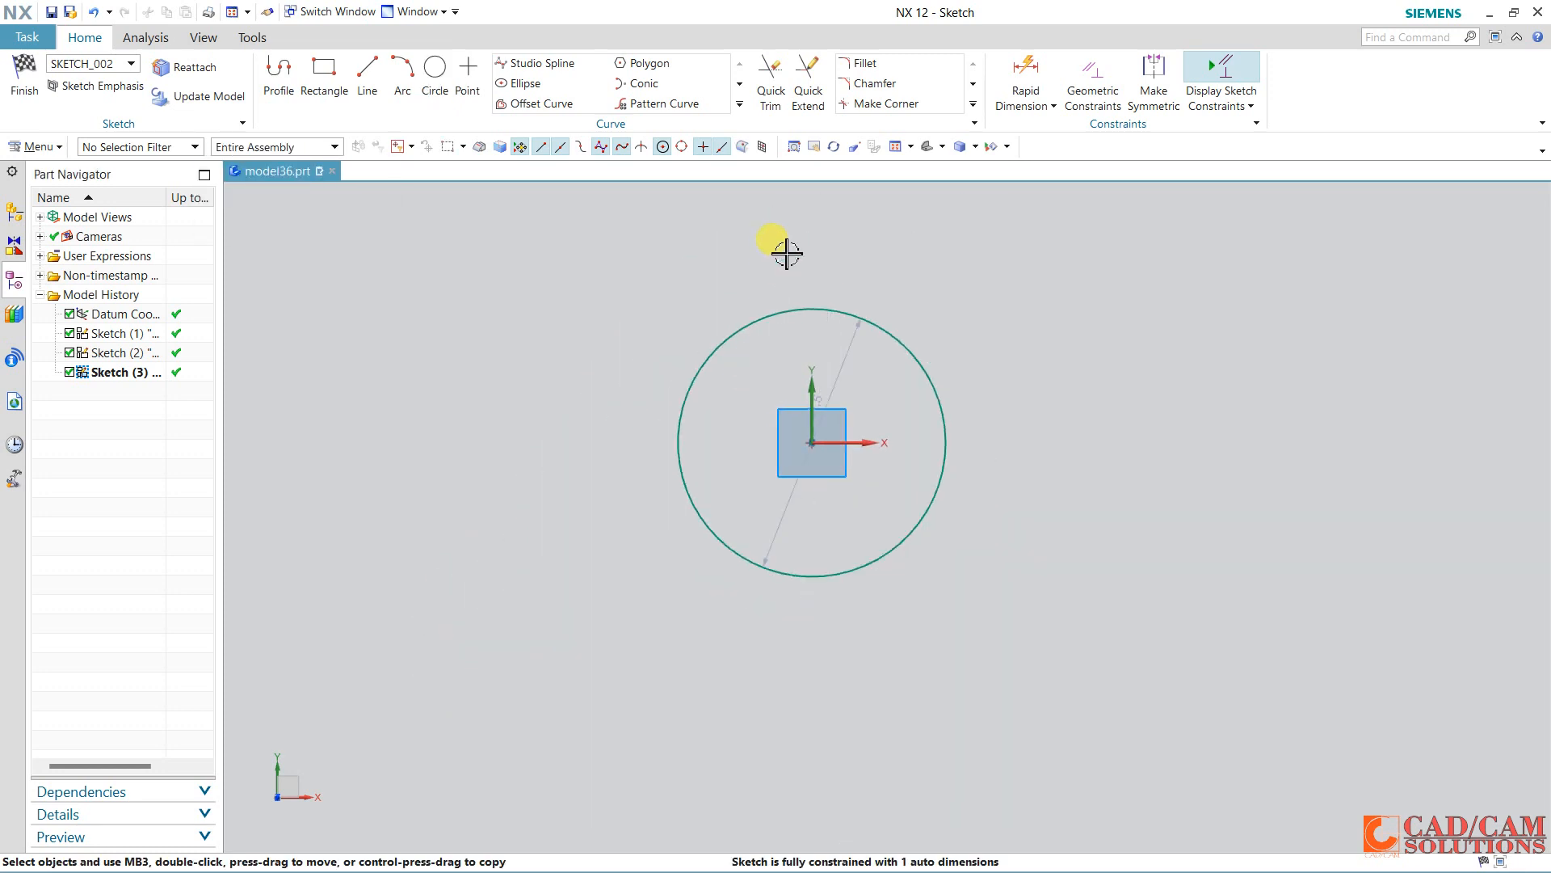
{"action": "left_click", "coordinate": [895, 146]}
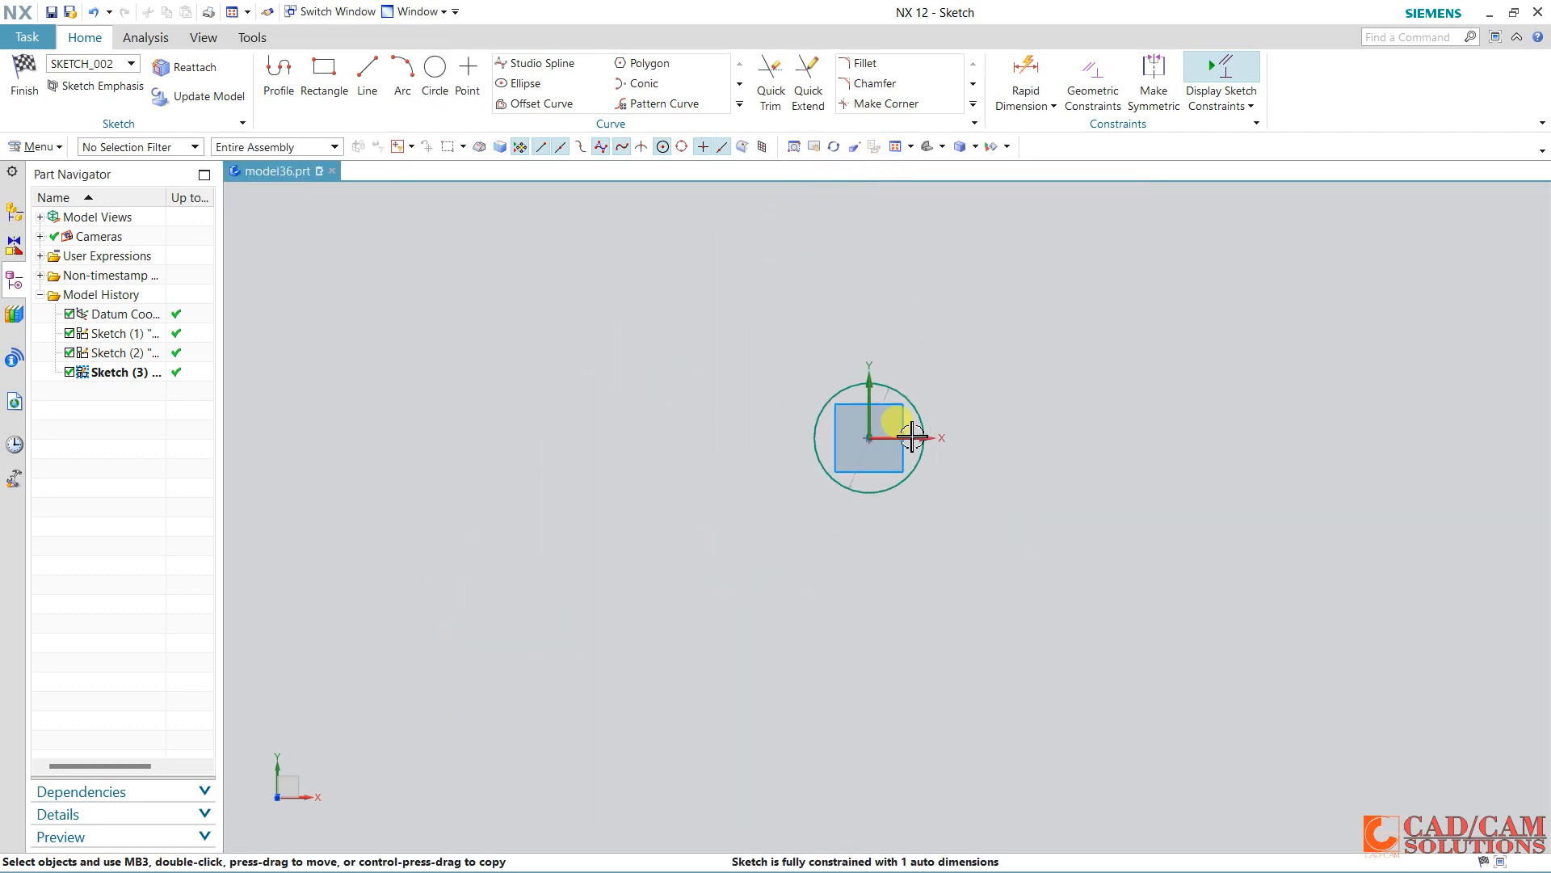
{"action": "scroll", "coordinate": [965, 302], "scroll_direction": "up", "scroll_amount": 8}
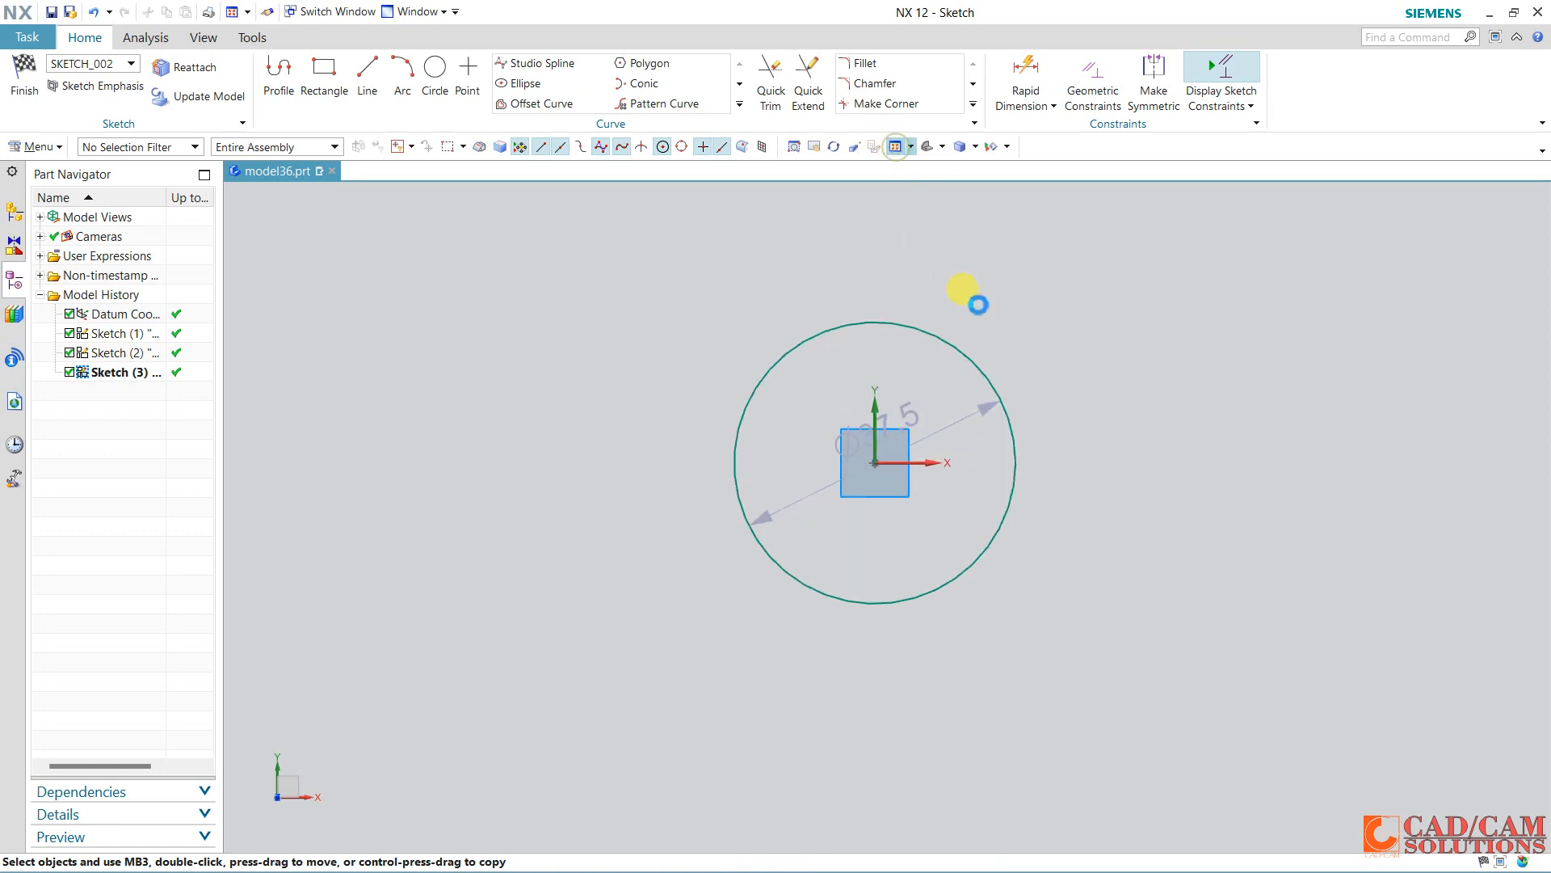
{"action": "scroll", "coordinate": [841, 391], "scroll_direction": "down", "scroll_amount": 5}
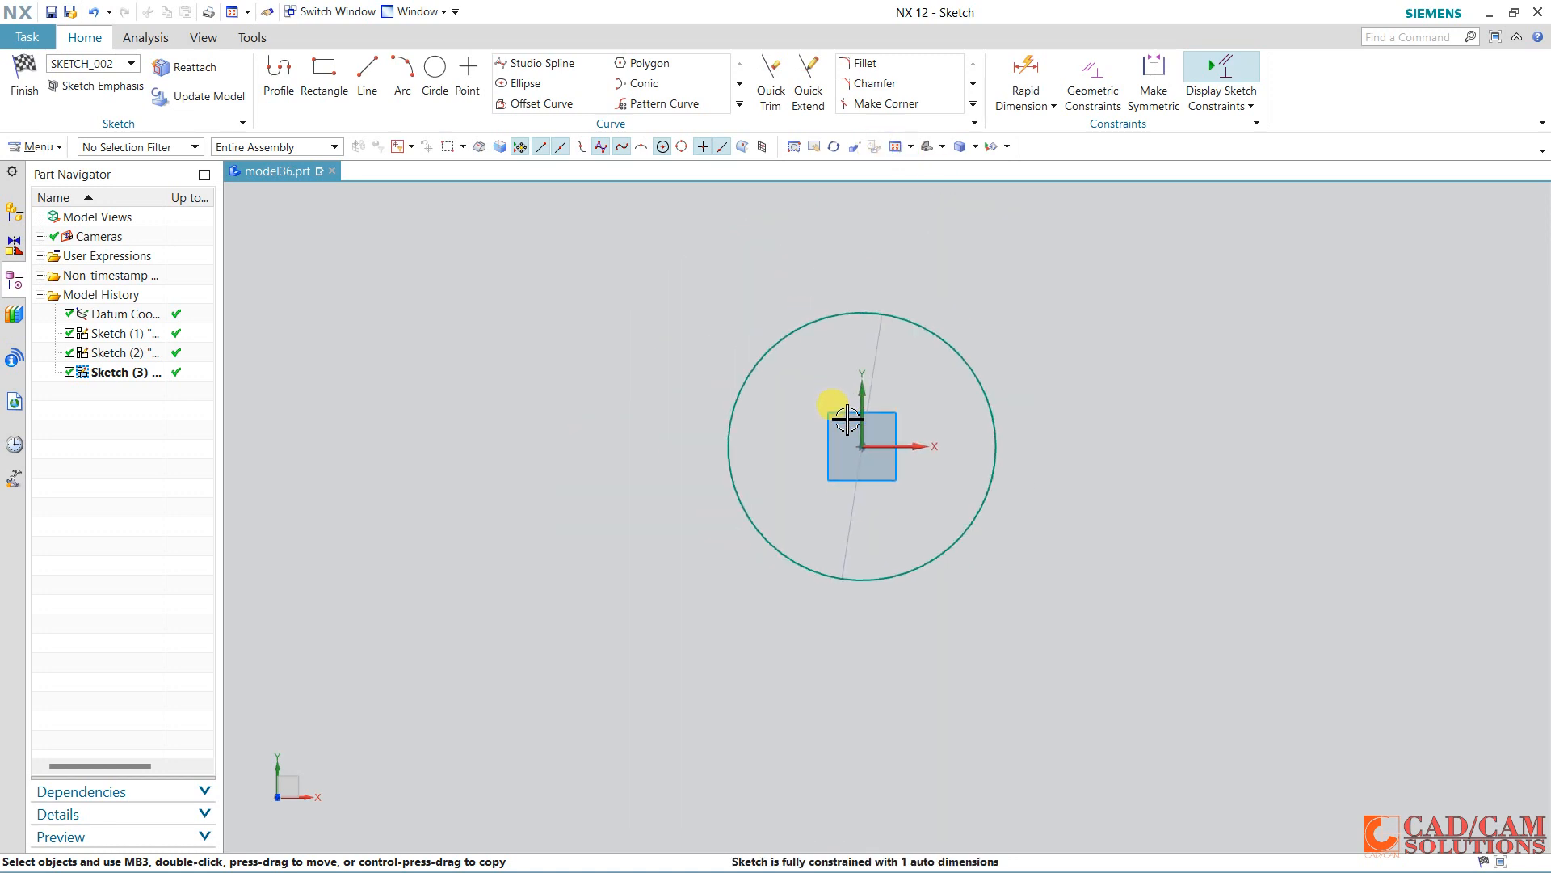
{"action": "right_click", "coordinate": [1149, 289]}
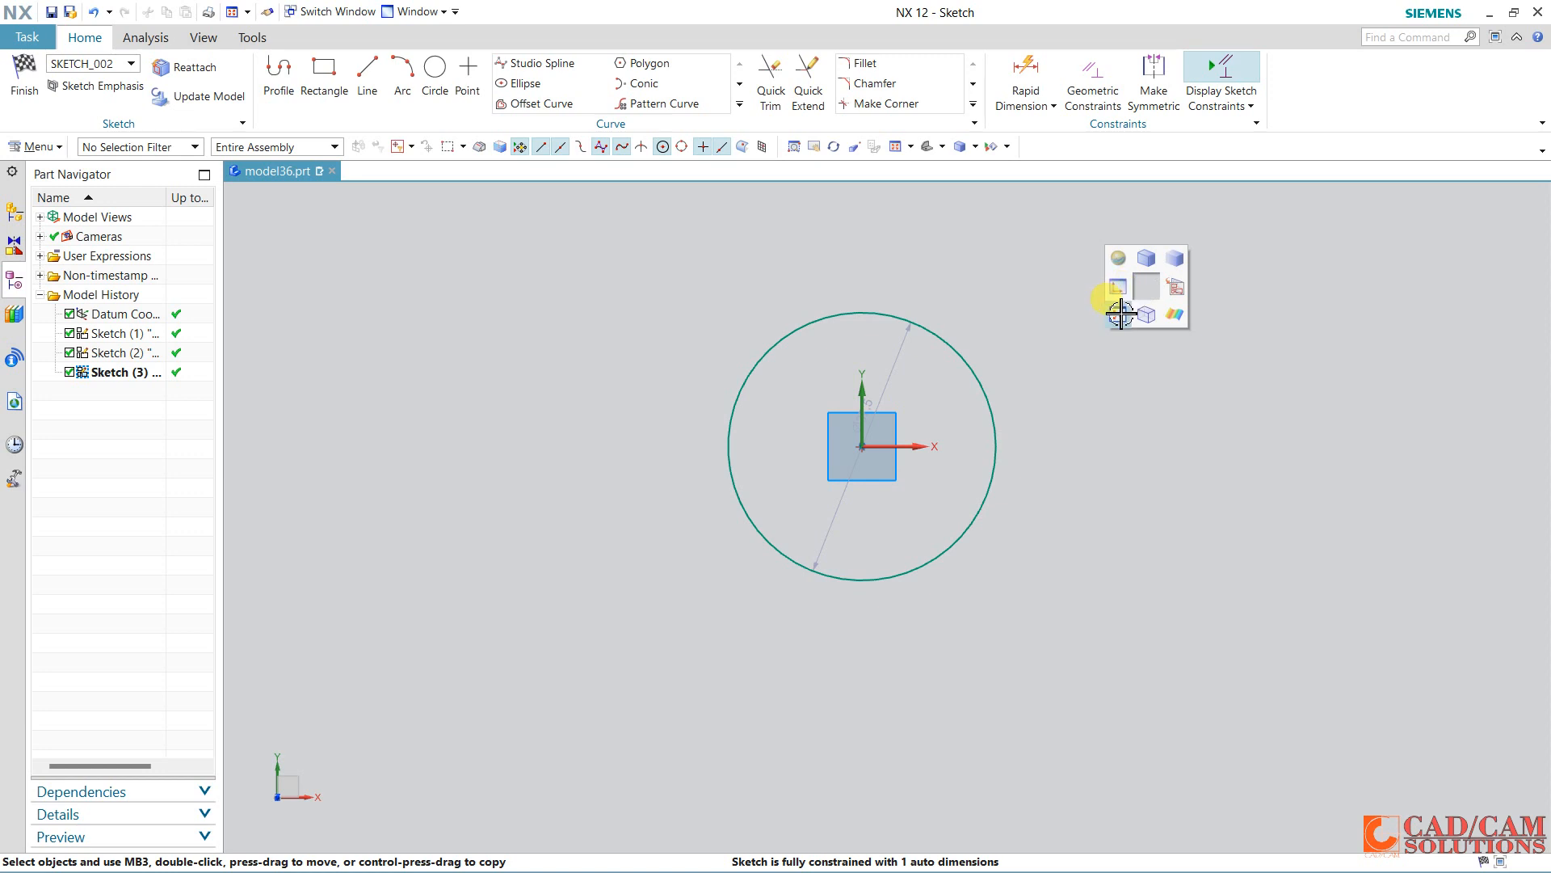
{"action": "left_click", "coordinate": [1118, 314]}
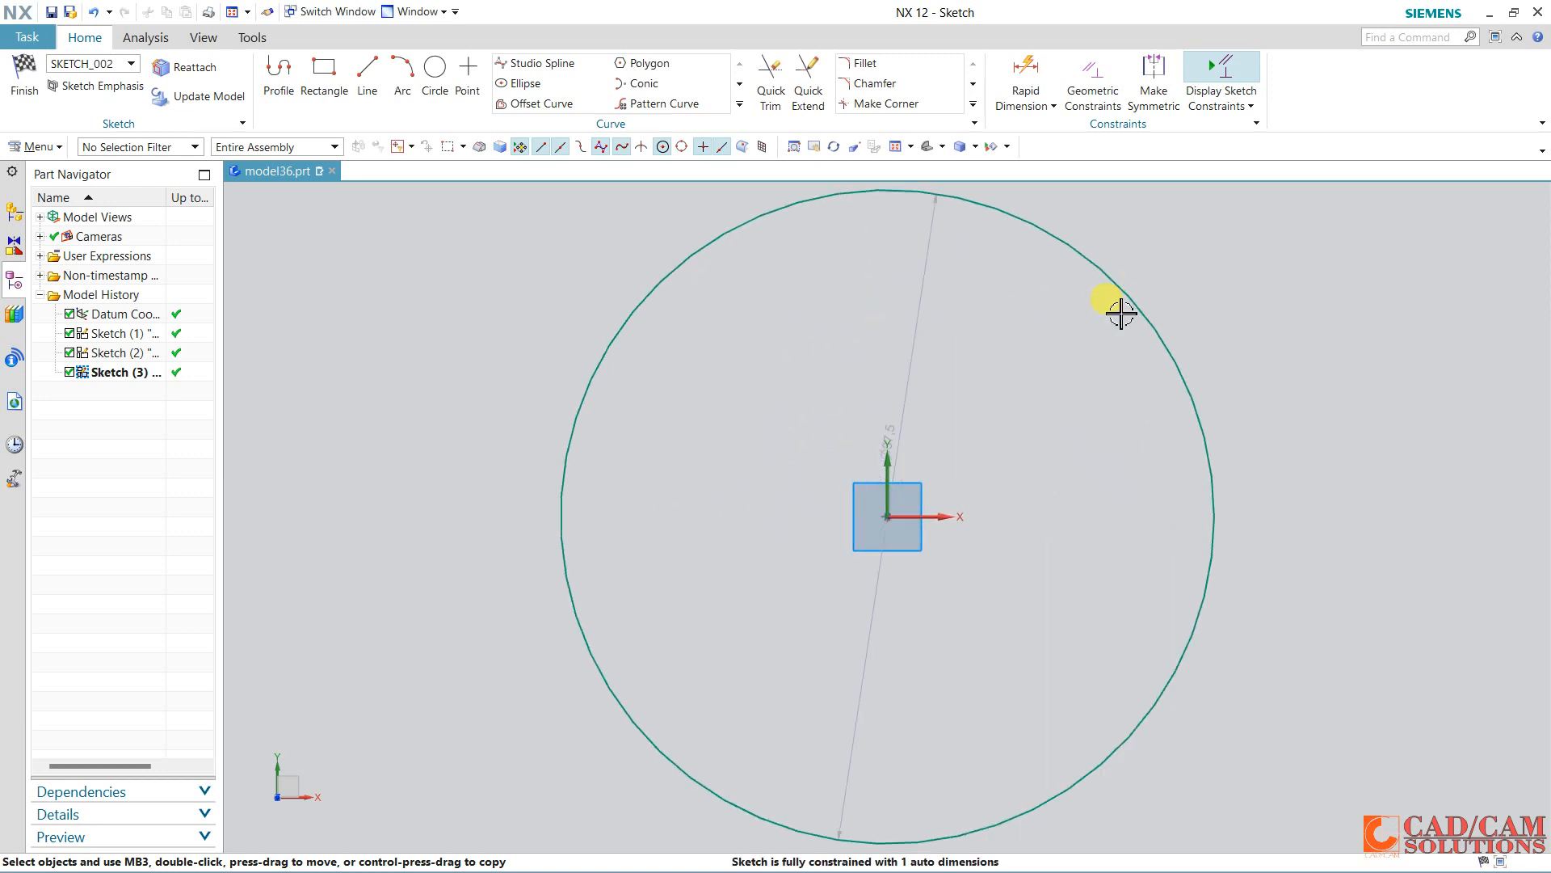
{"action": "scroll", "coordinate": [1121, 313], "scroll_direction": "down", "scroll_amount": 5}
{"action": "middle_click_drag", "start_coordinate": [997, 346], "coordinate": [883, 433], "text": "shift"}
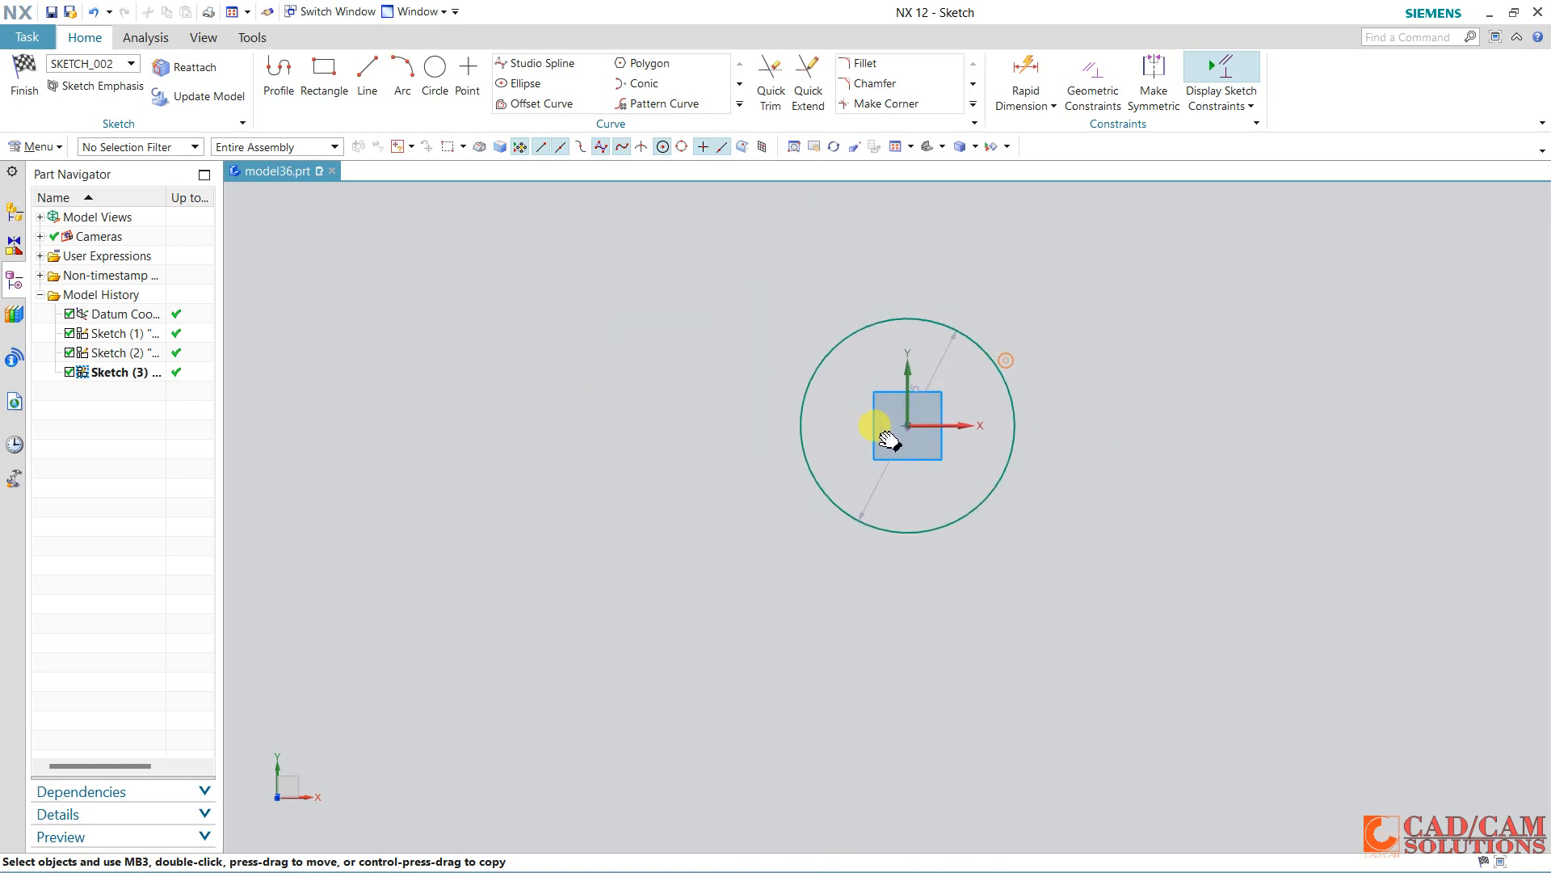
{"action": "right_click", "coordinate": [1148, 354]}
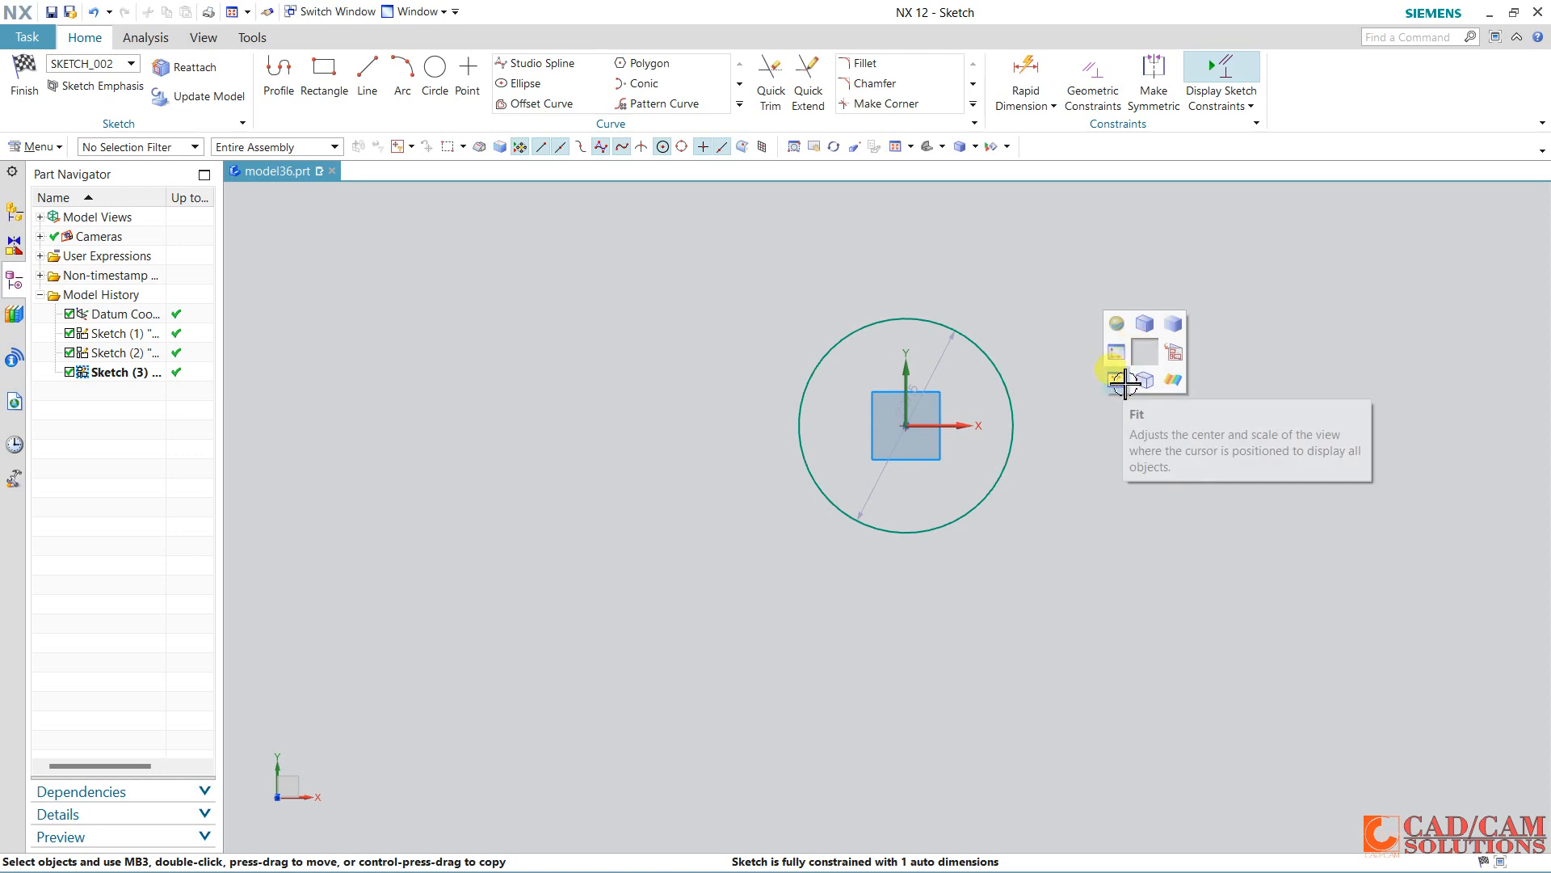
{"action": "left_click", "coordinate": [1124, 380]}
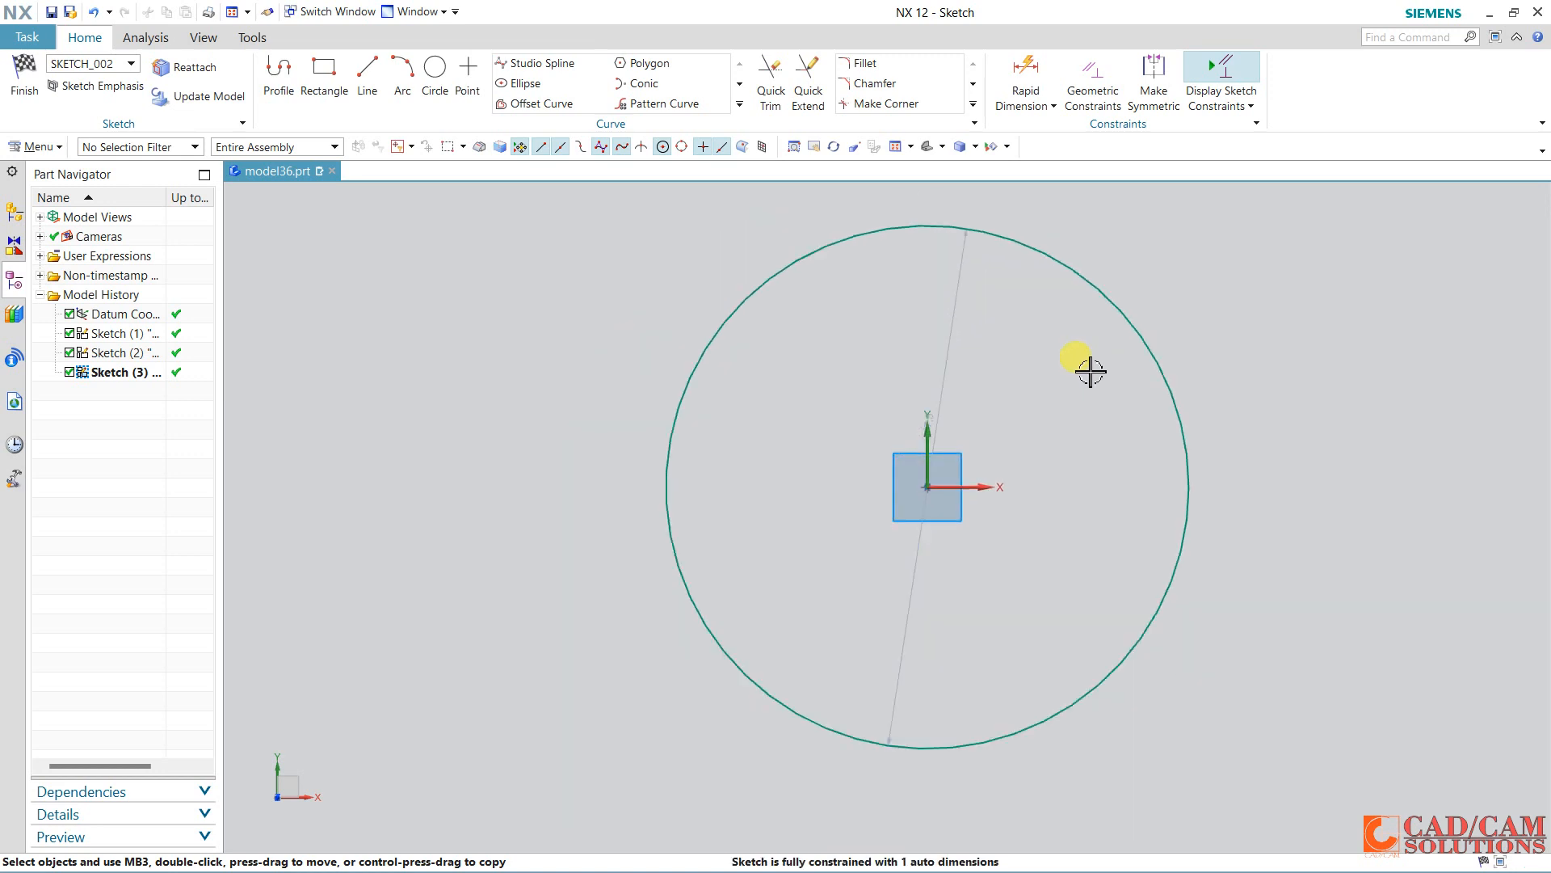
{"action": "scroll", "coordinate": [1087, 365], "scroll_direction": "down", "scroll_amount": 5}
{"action": "scroll", "coordinate": [1236, 404], "scroll_direction": "up", "scroll_amount": 4}
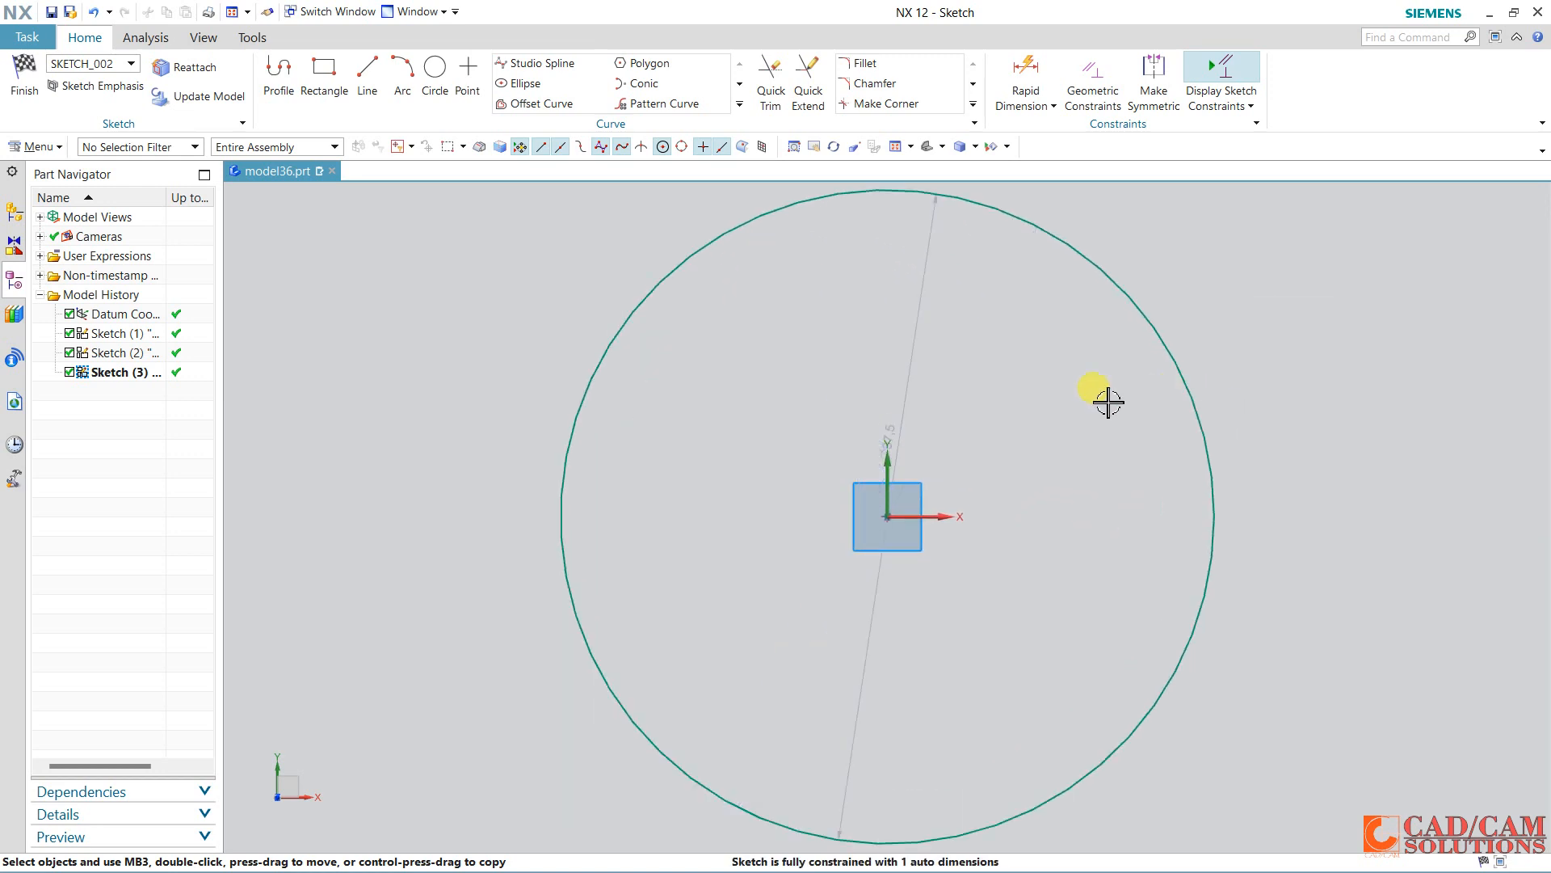
{"action": "scroll", "coordinate": [1051, 402], "scroll_direction": "down", "scroll_amount": 2}
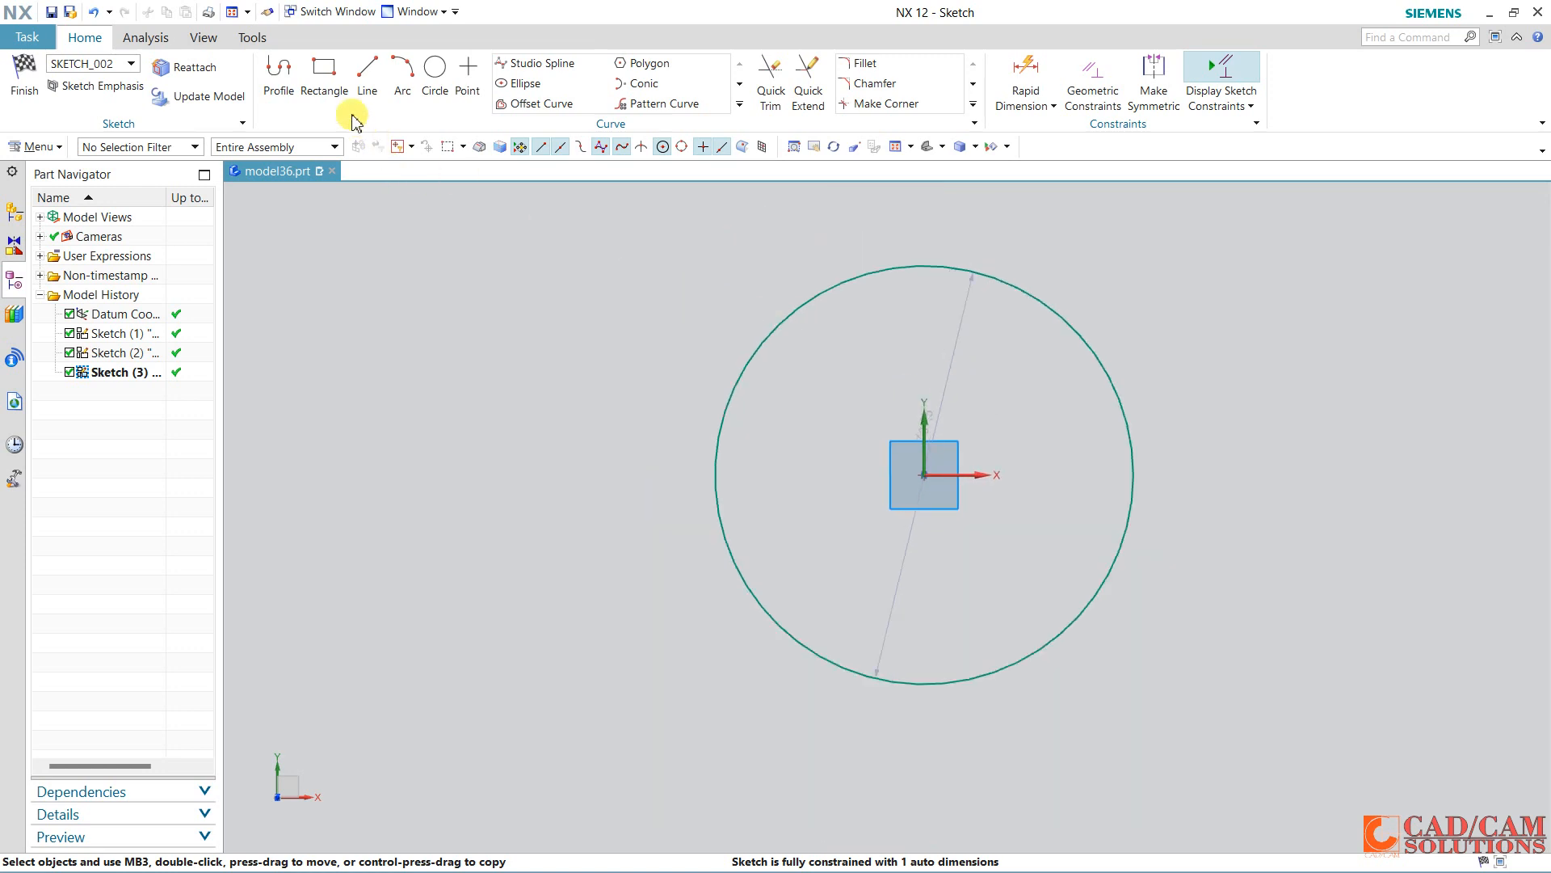
Start the Profile tool for a line at the top of the circle and enable Quadrant Point snapping.
{"action": "left_click", "coordinate": [279, 69]}
{"action": "mouse_move", "coordinate": [883, 383]}
{"action": "middle_mouse_down", "text": "shift"}
{"action": "mouse_move", "coordinate": [842, 437]}
{"action": "mouse_move", "coordinate": [783, 467]}
{"action": "middle_mouse_up", "text": "shift"}
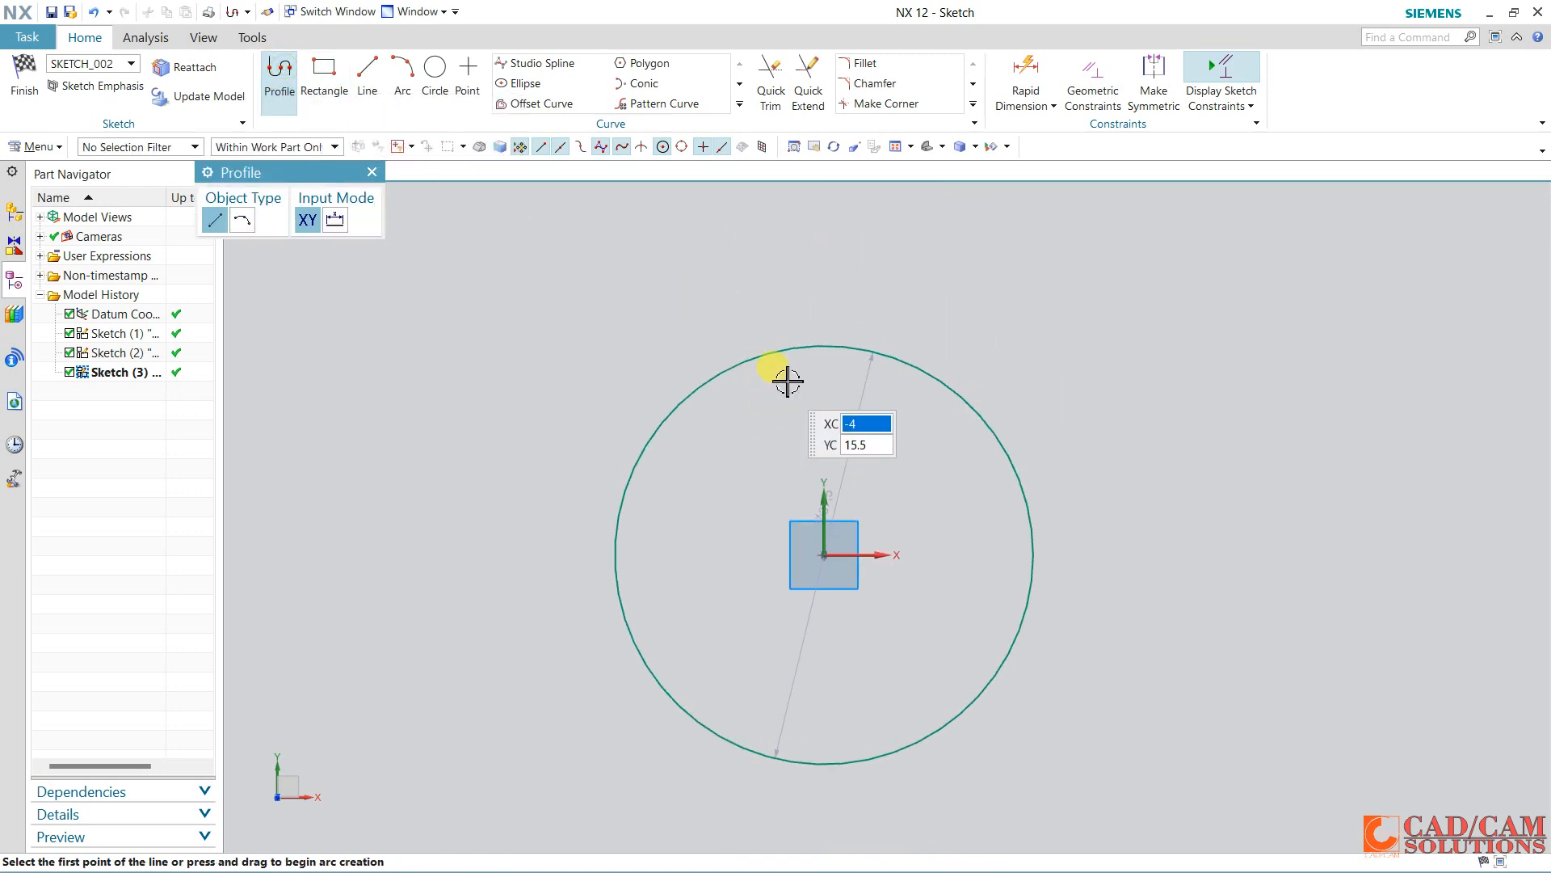
{"action": "left_click", "coordinate": [826, 346]}
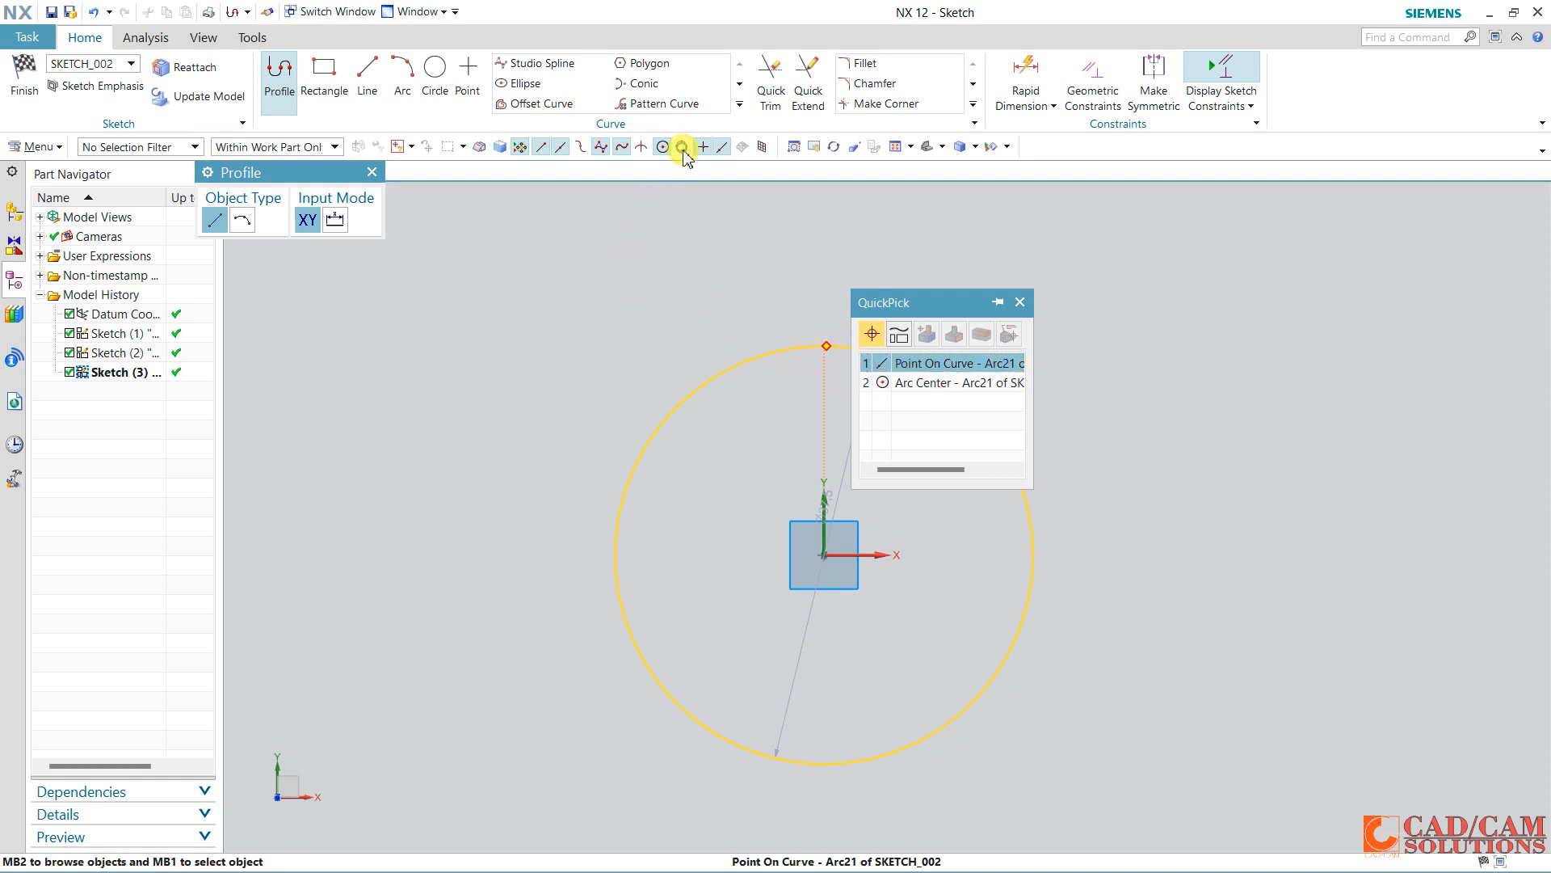
{"action": "left_click", "coordinate": [1019, 302]}
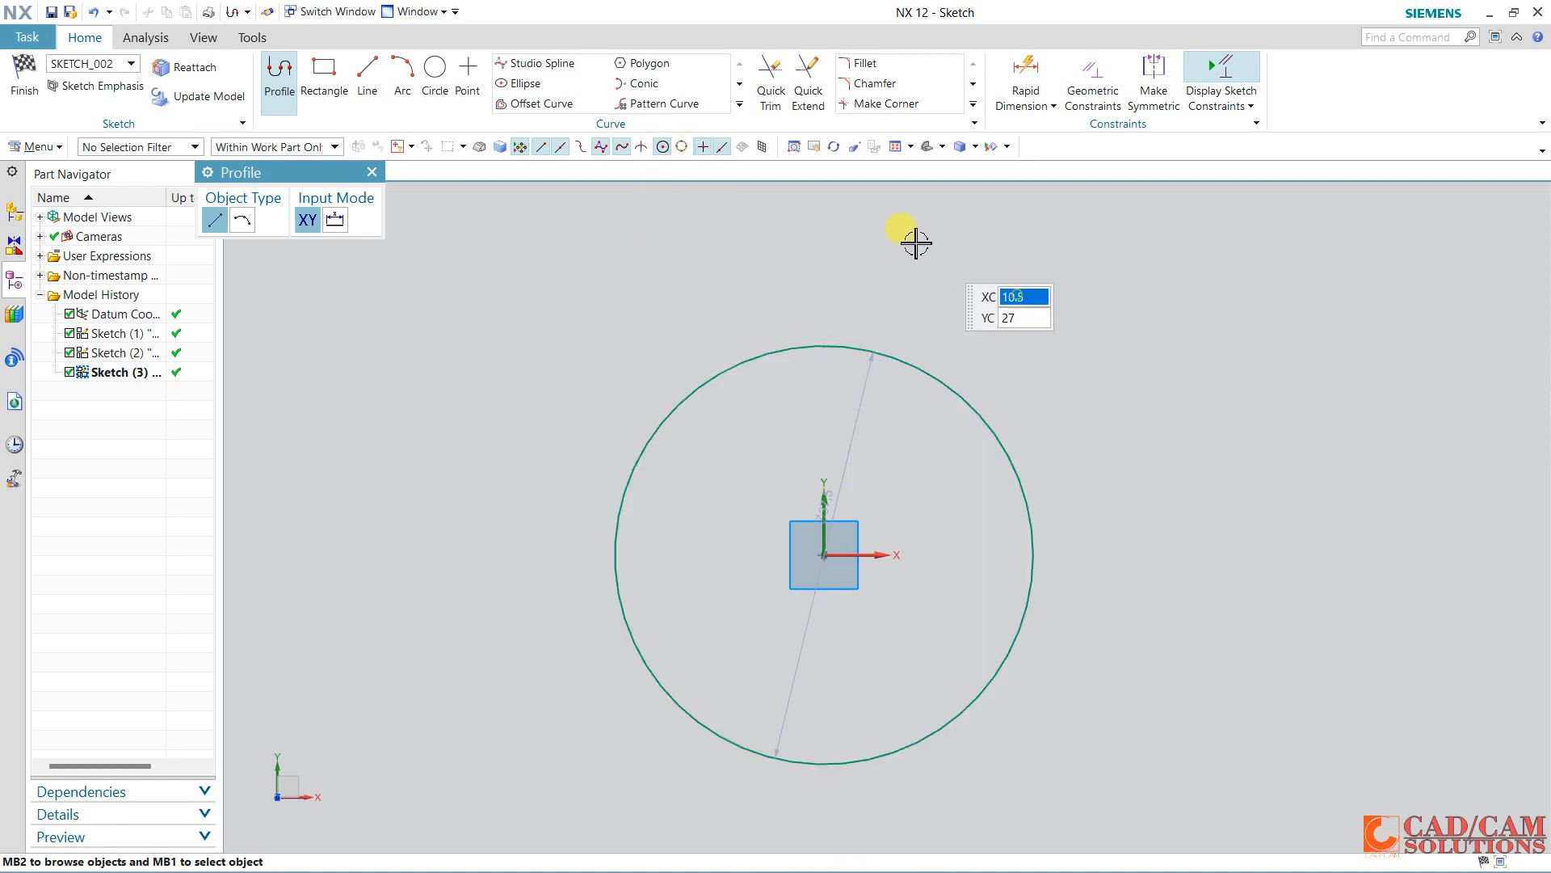
{"action": "left_click", "coordinate": [683, 148]}
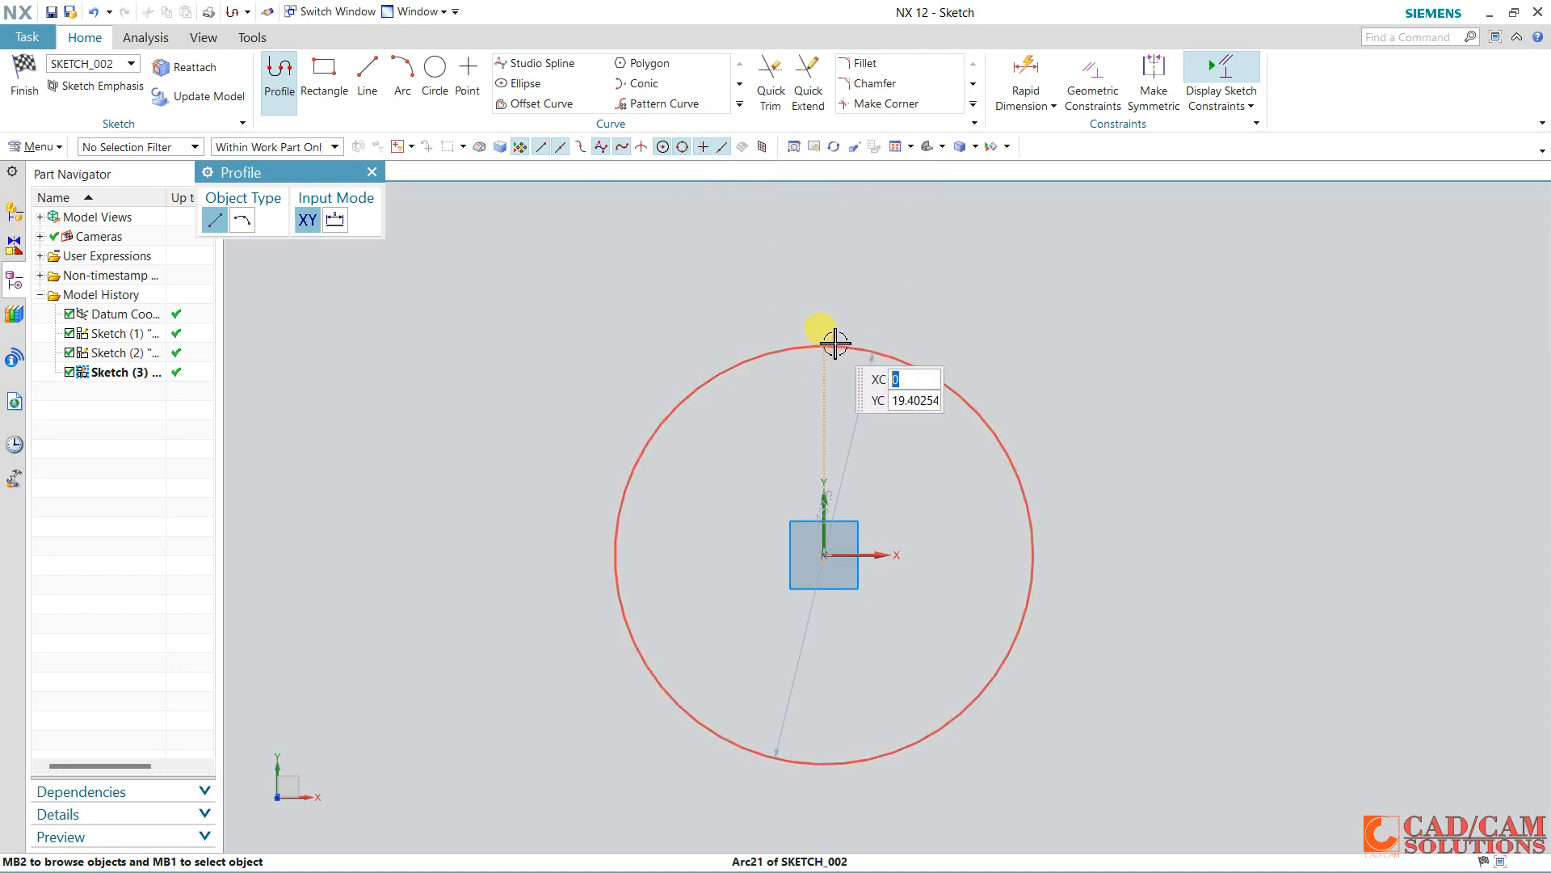
{"action": "mouse_move", "coordinate": [825, 347]}
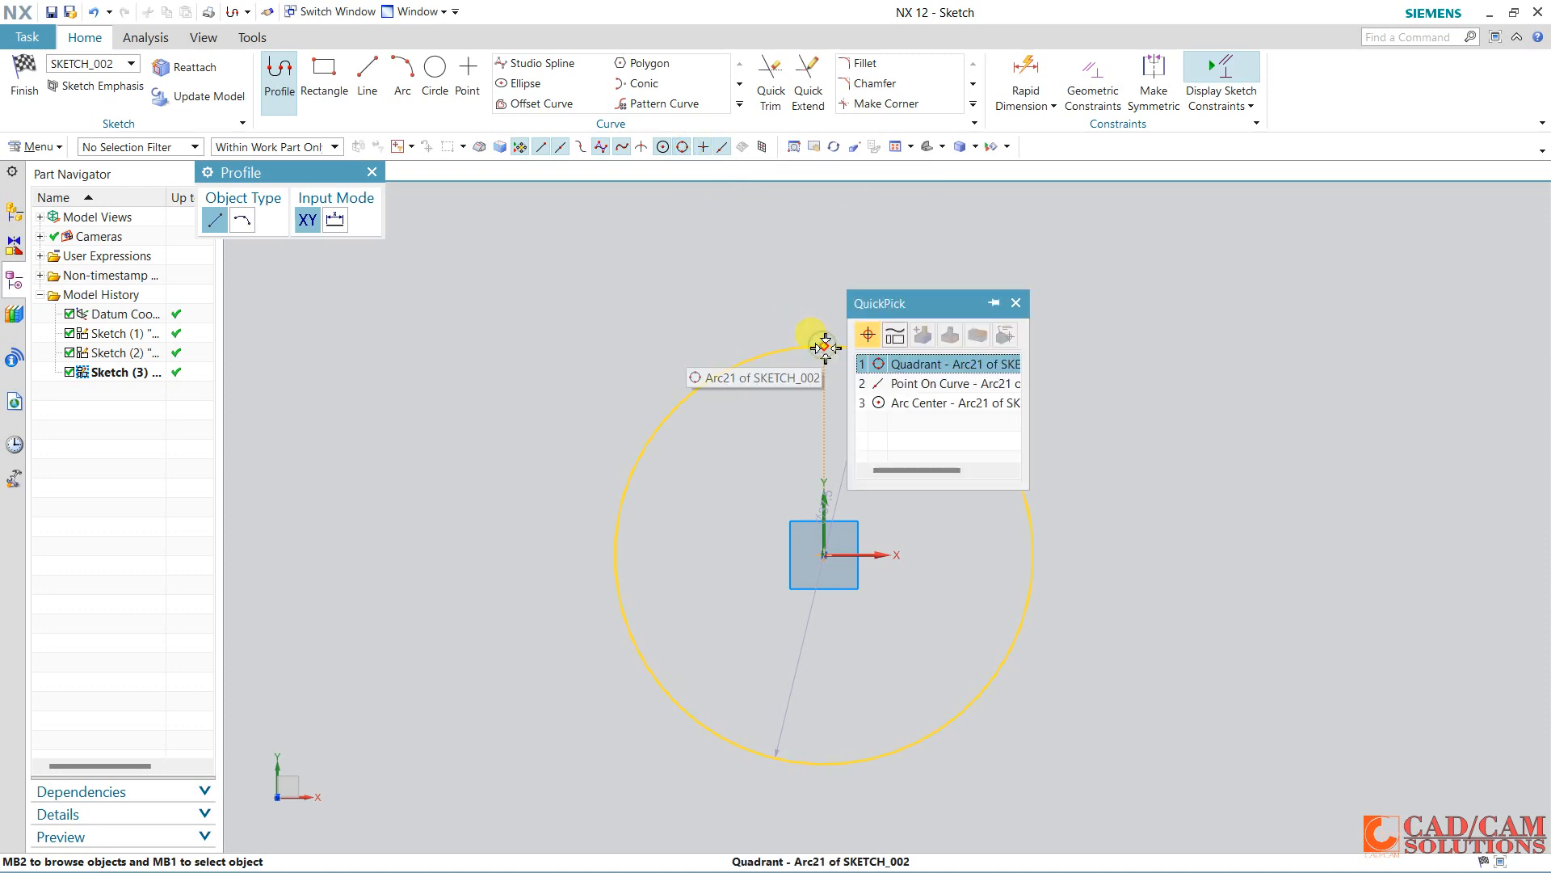
{"action": "left_click", "coordinate": [918, 357]}
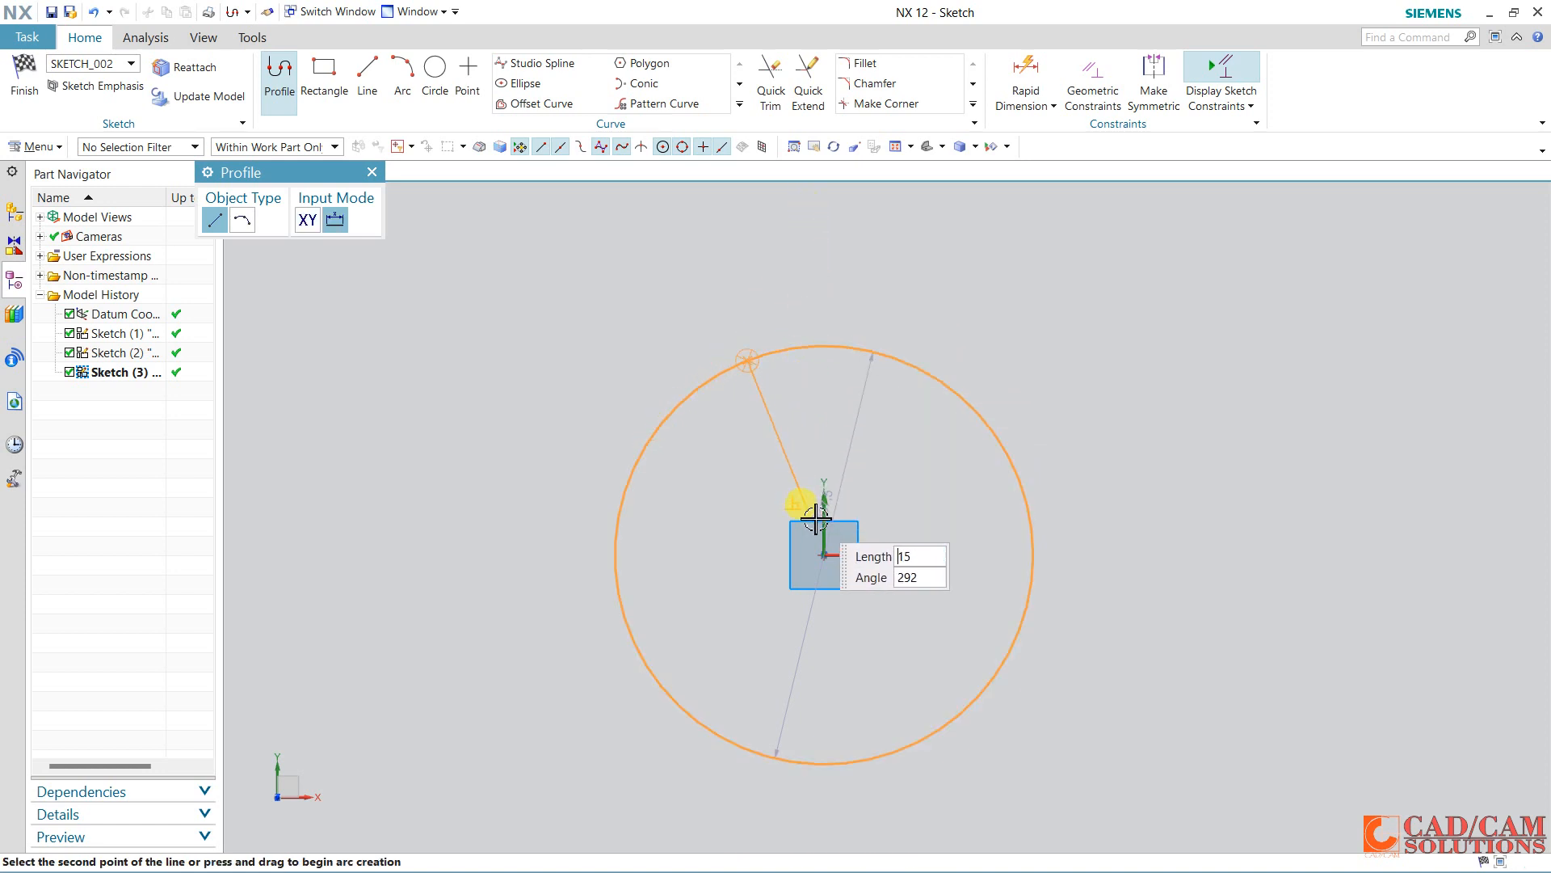
{"action": "left_click", "coordinate": [293, 85]}
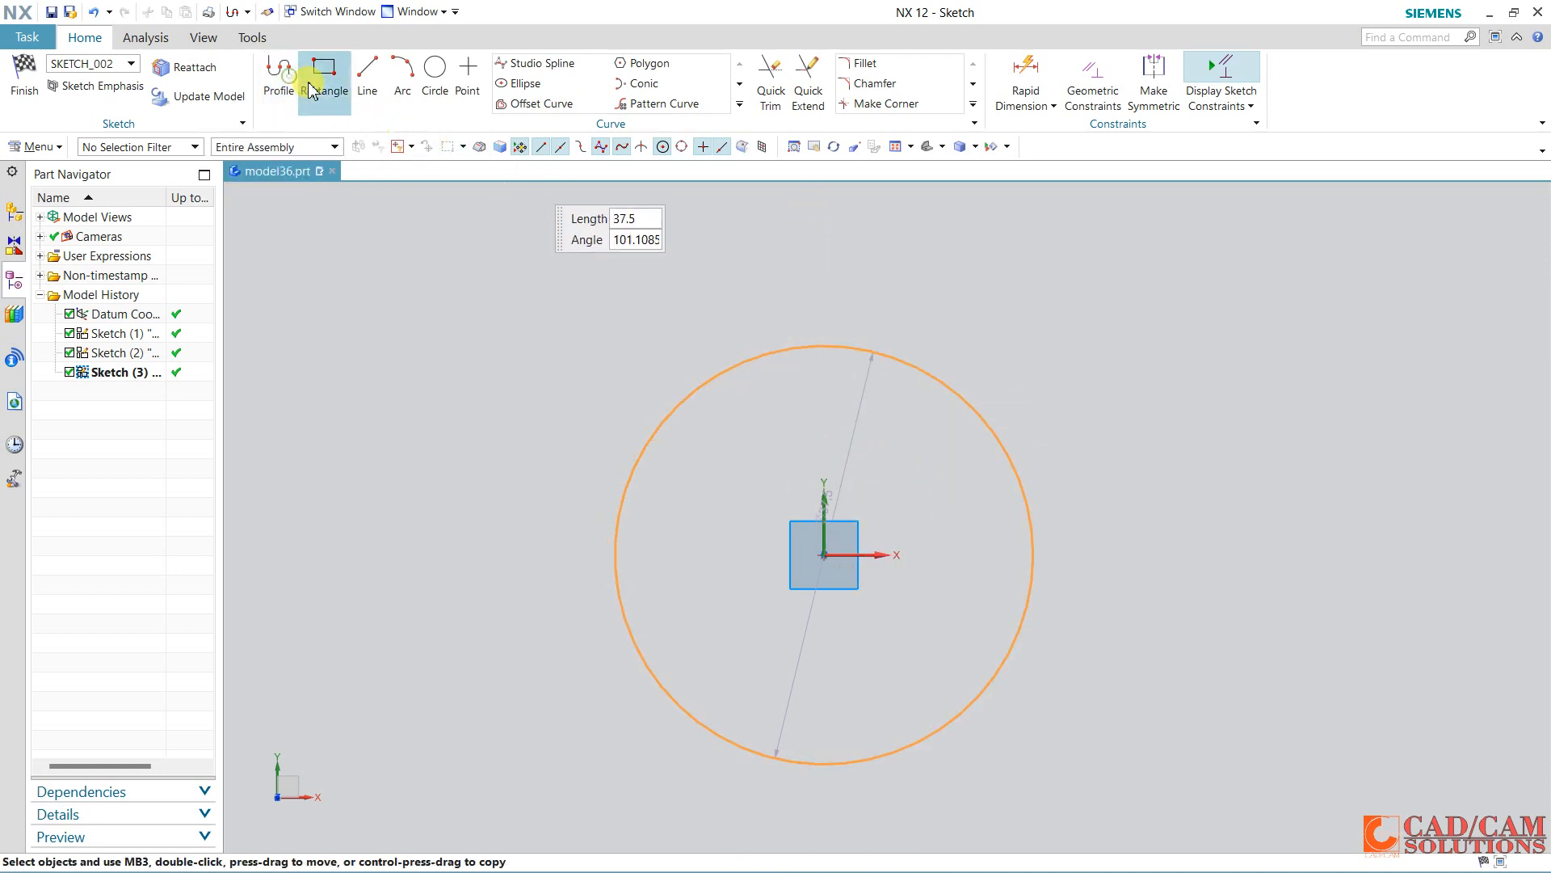
Sketch a 12 mm vertical line upward from just inside the circle's top, continuing with a slanted line about 13.6 mm long down-left into the circle.
{"action": "left_click", "coordinate": [284, 88]}
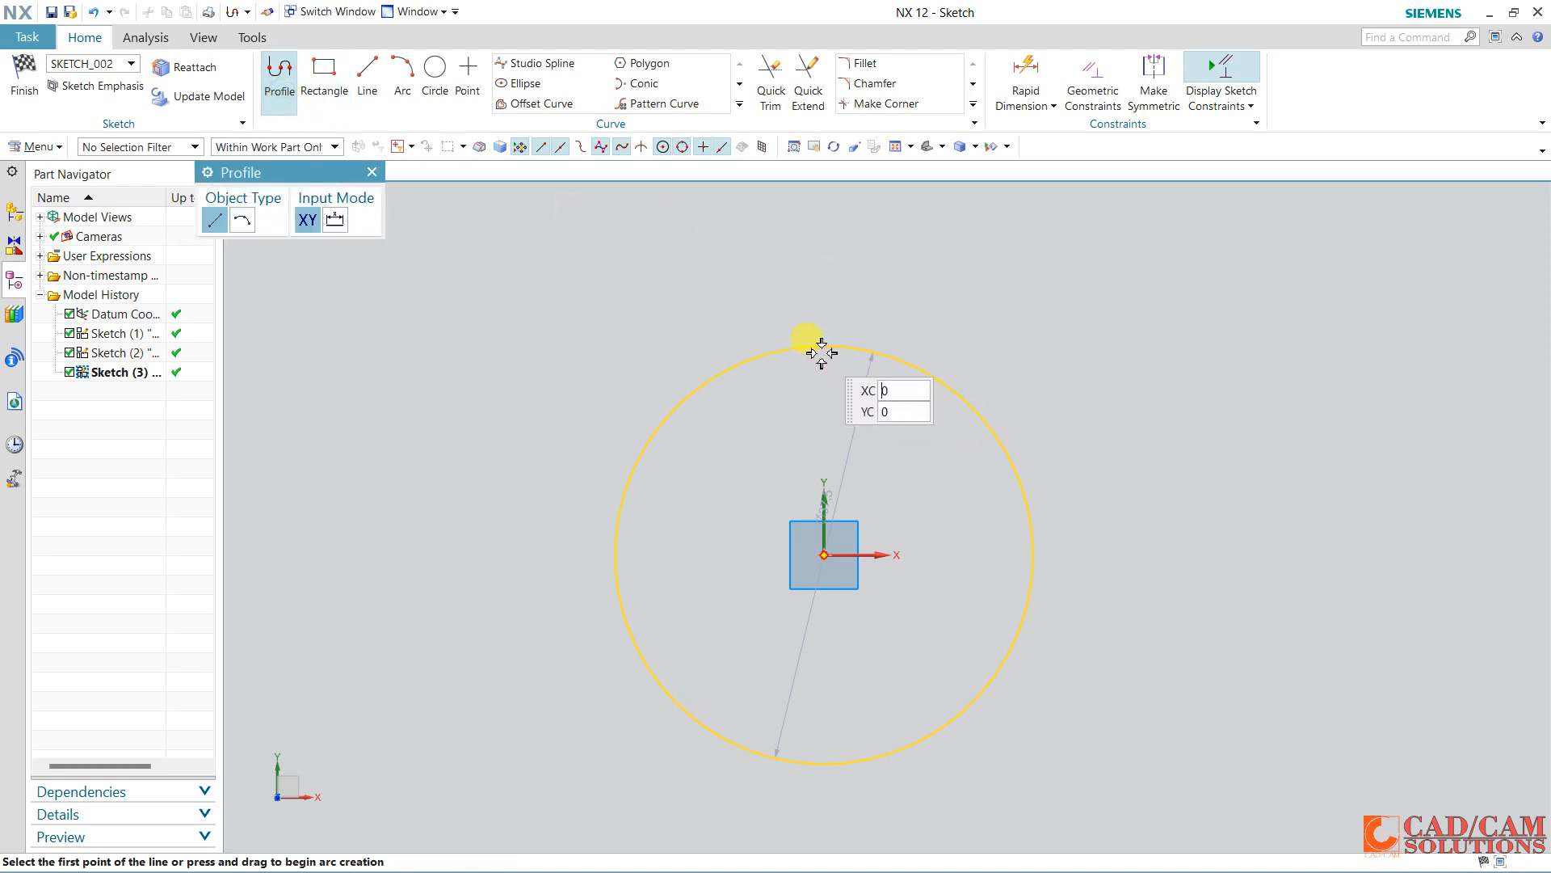
{"action": "left_click", "coordinate": [824, 384]}
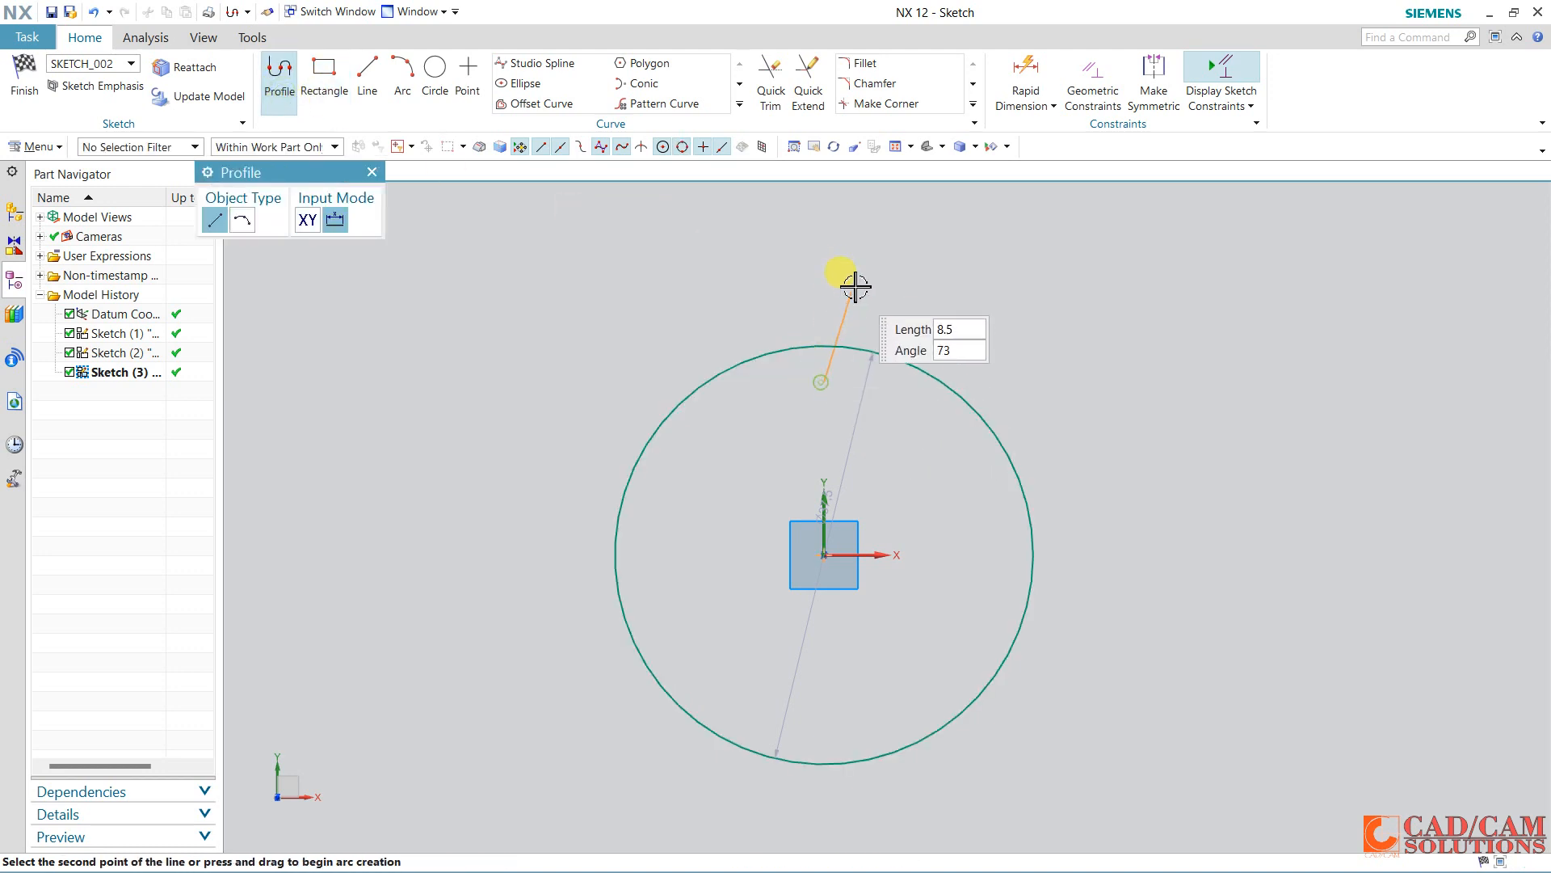
{"action": "type", "text": "12"}
{"action": "key", "text": "Return"}
{"action": "left_click", "coordinate": [754, 381]}
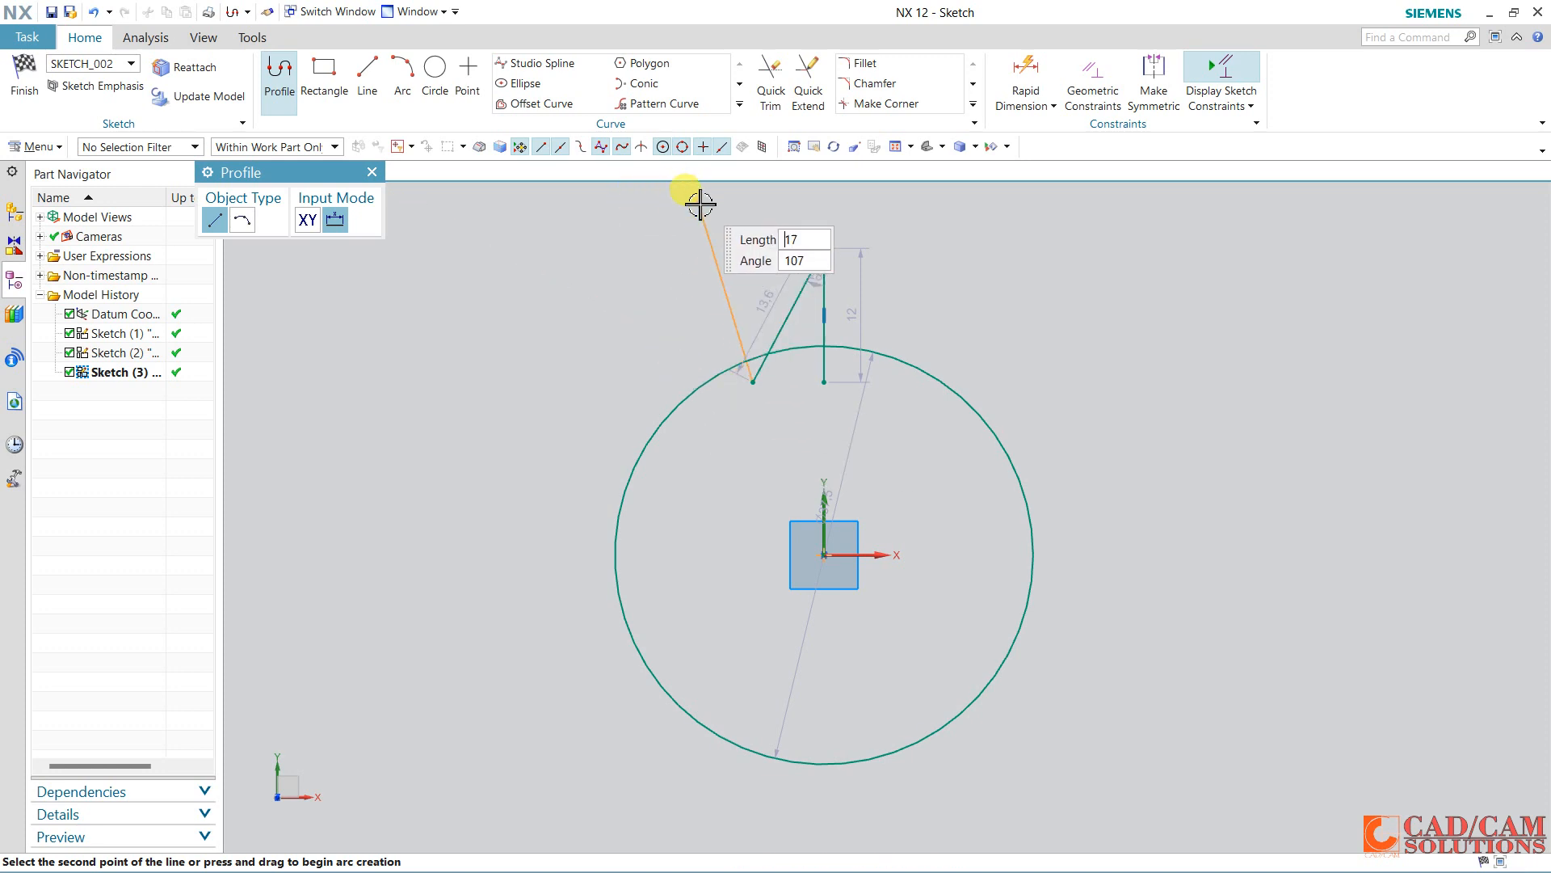
Mirror the slanted line about the vertical line, converting the centerline to reference.
{"action": "left_click", "coordinate": [740, 104]}
{"action": "left_click", "coordinate": [565, 127]}
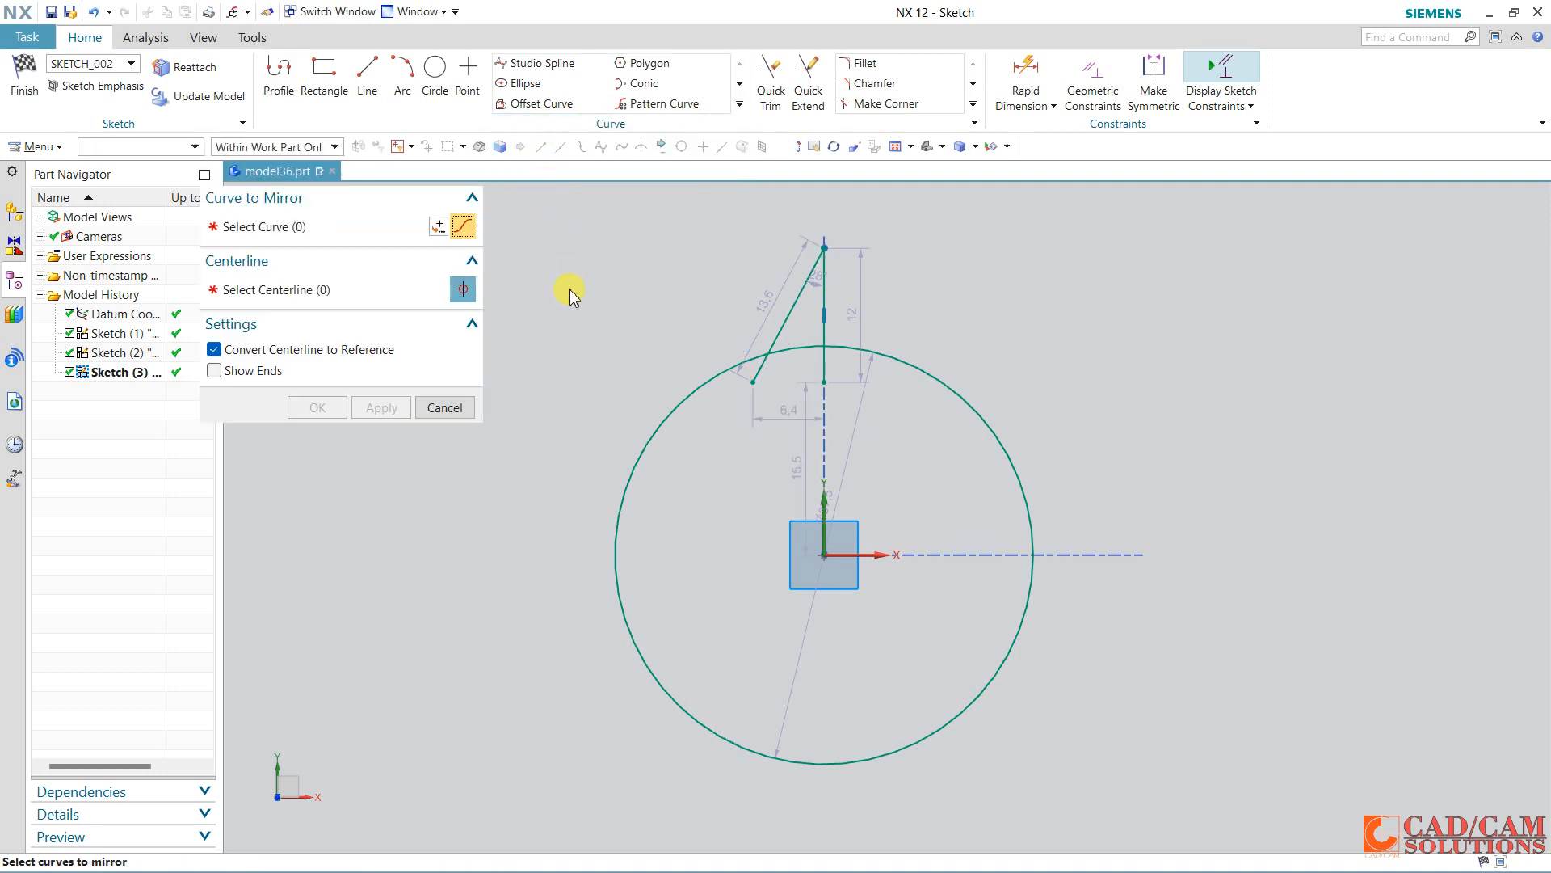
{"action": "left_click", "coordinate": [782, 329]}
{"action": "left_click", "coordinate": [339, 288]}
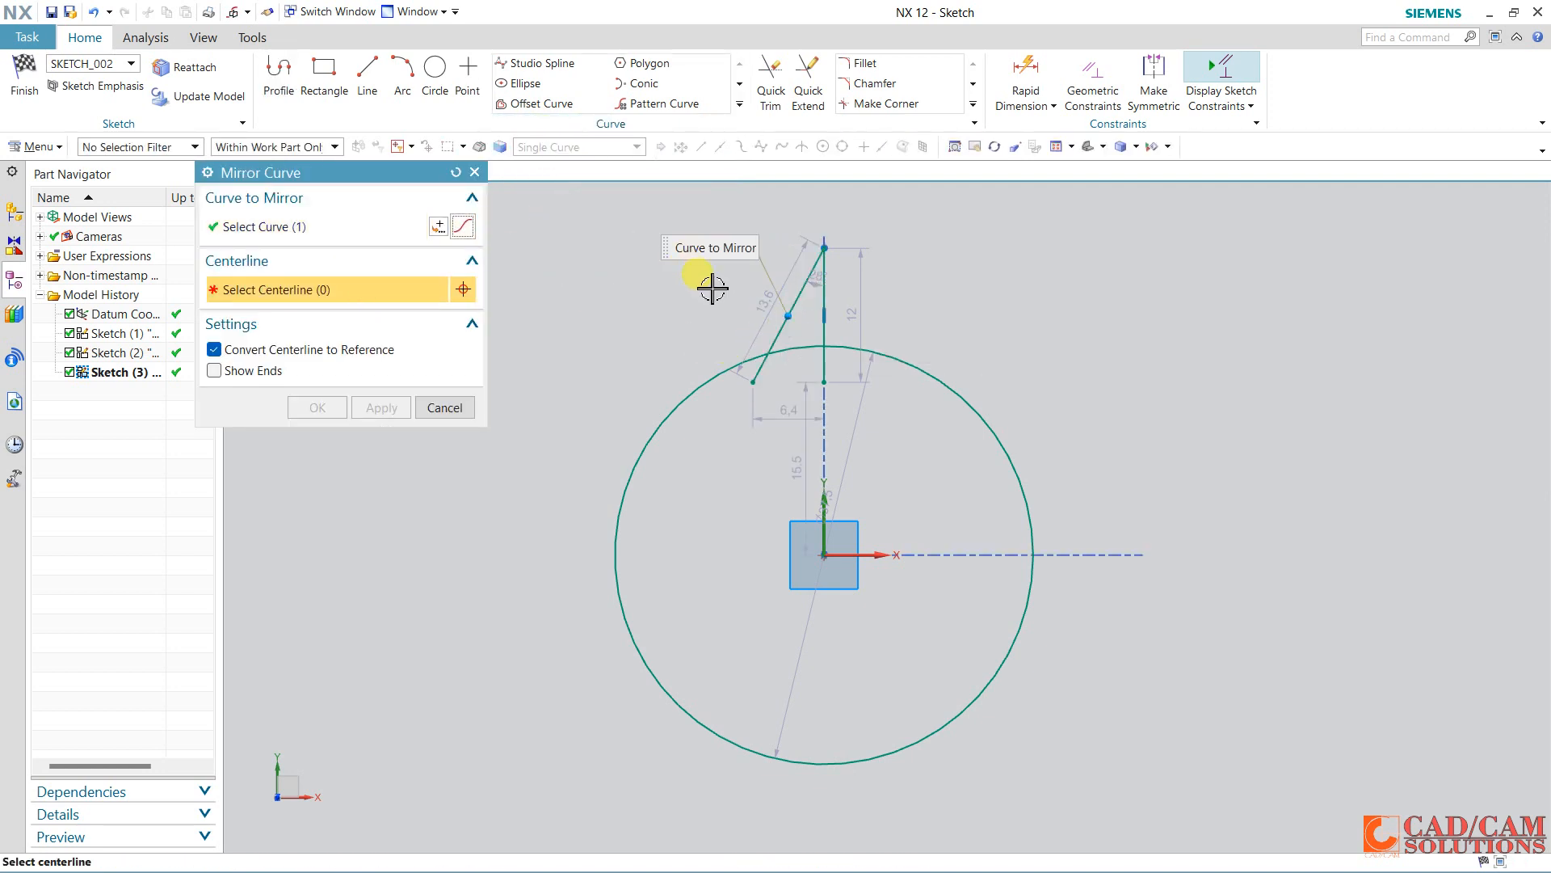
{"action": "left_click", "coordinate": [830, 327]}
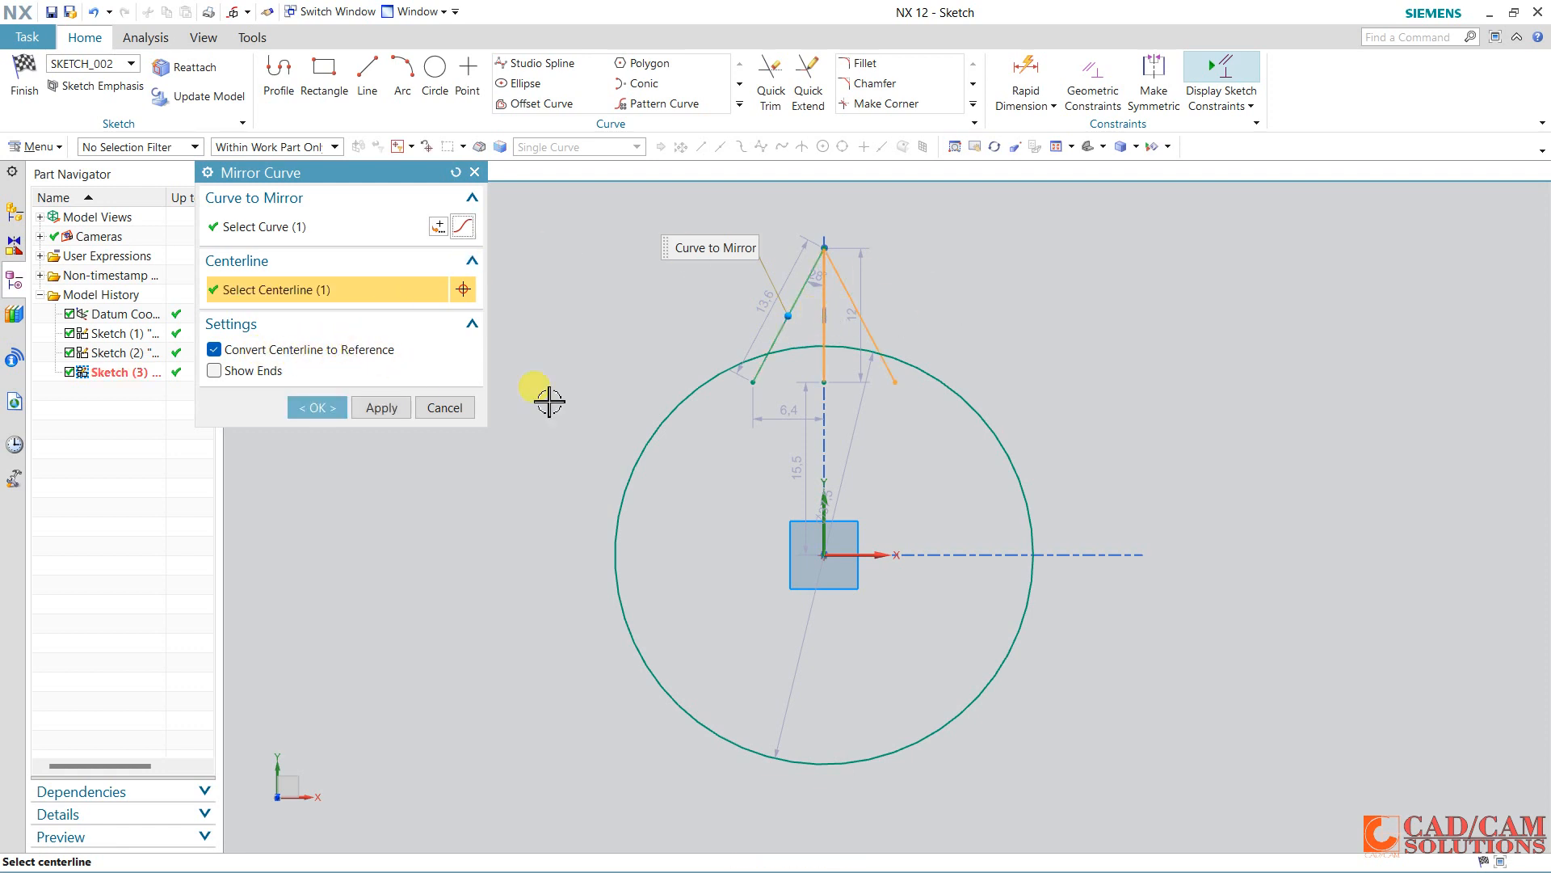
{"action": "left_click", "coordinate": [315, 407]}
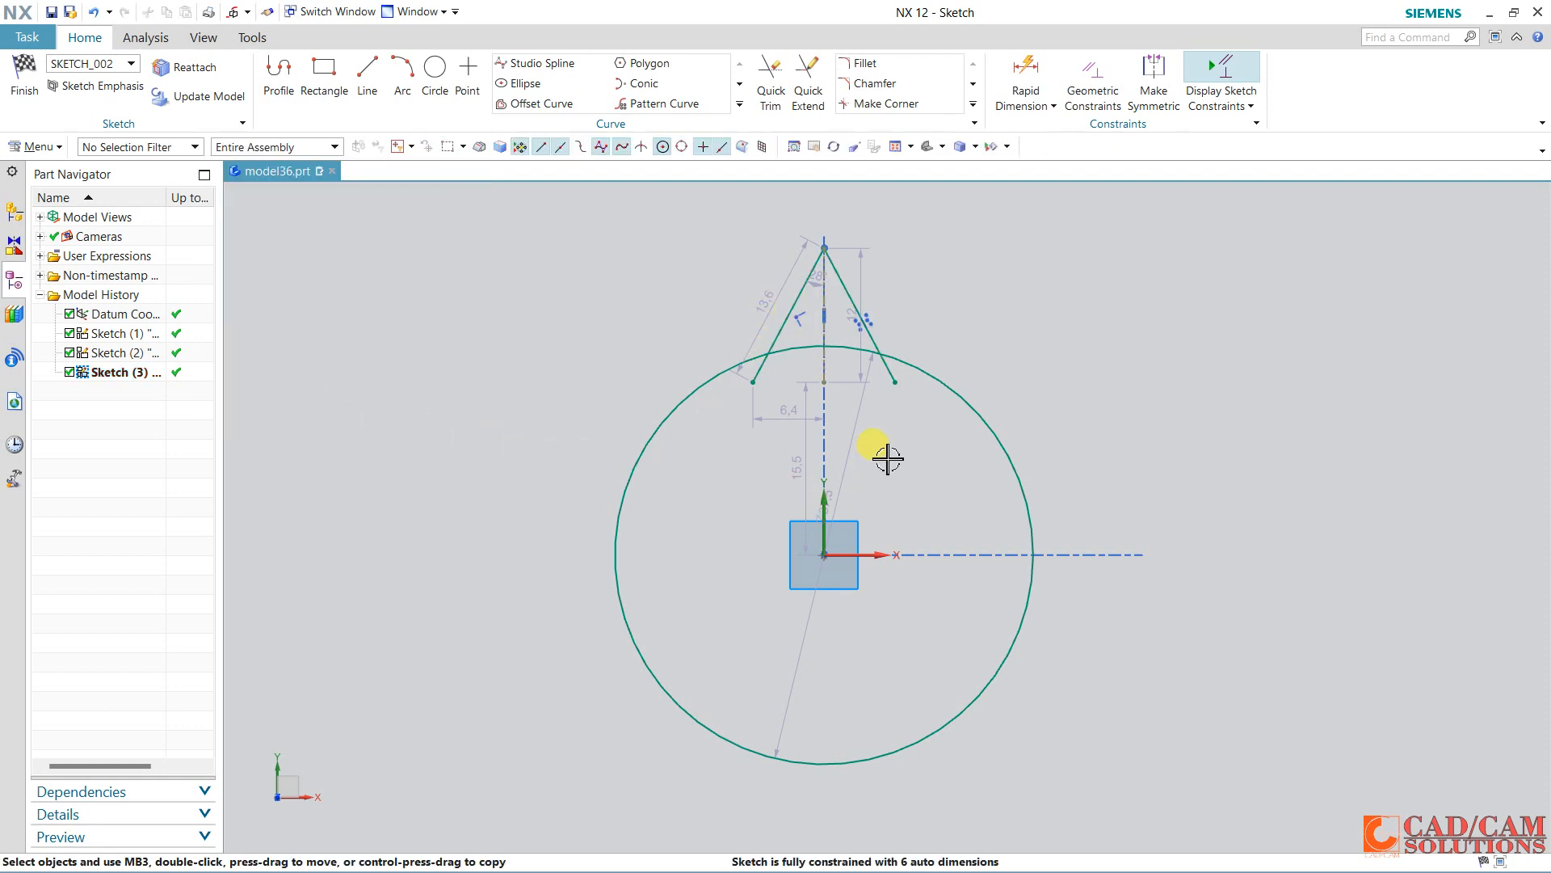
Trim the ends of the slanted lines and of the vertical centerline that lie inside the circle.
{"action": "left_click", "coordinate": [770, 97]}
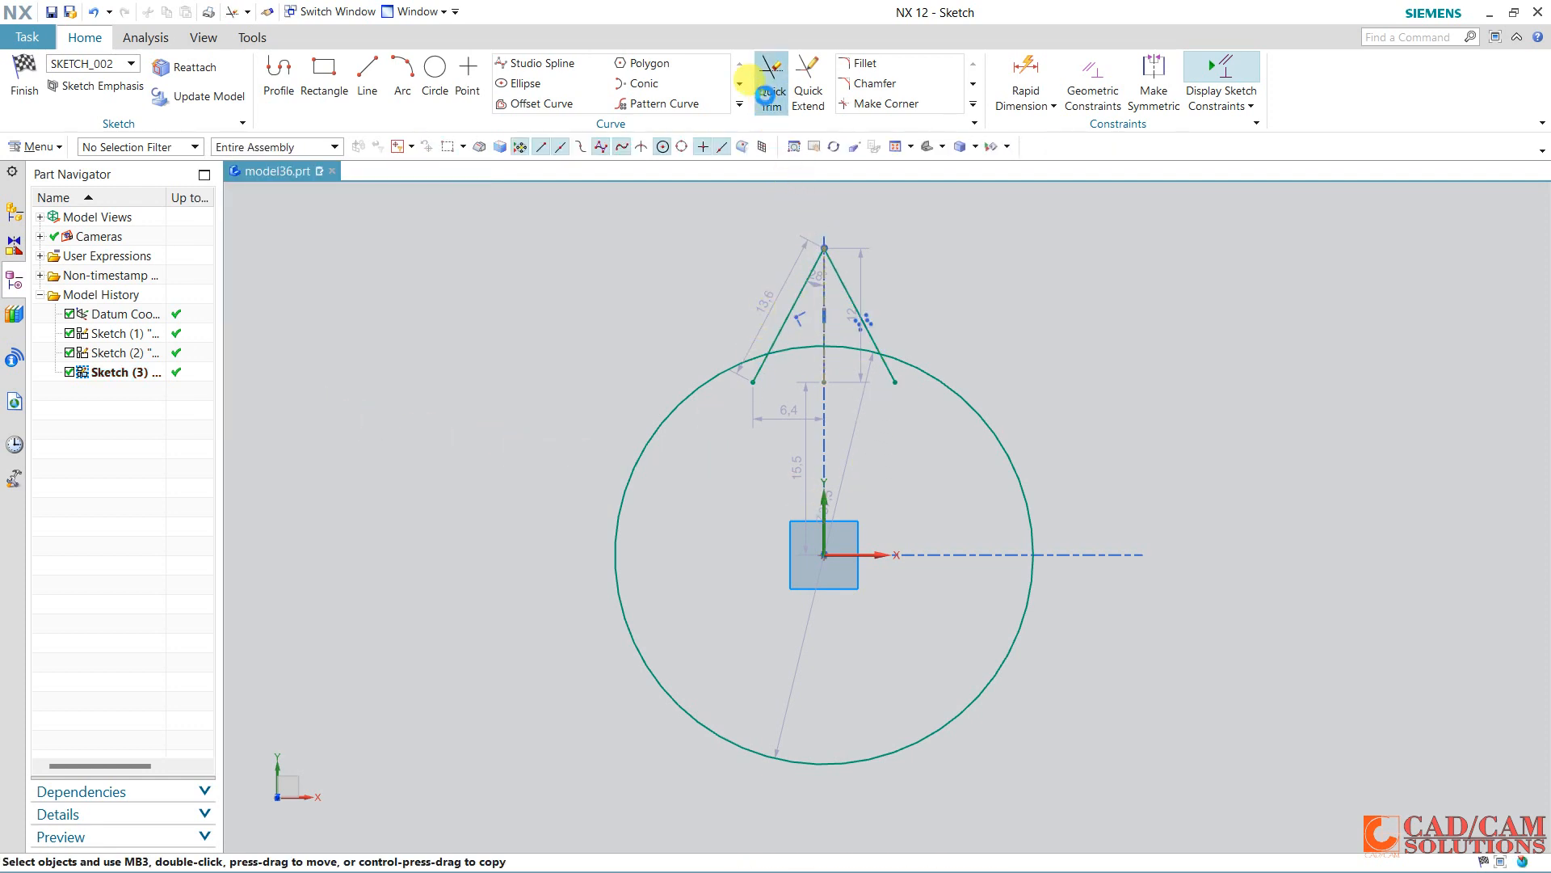
{"action": "left_click", "coordinate": [762, 362]}
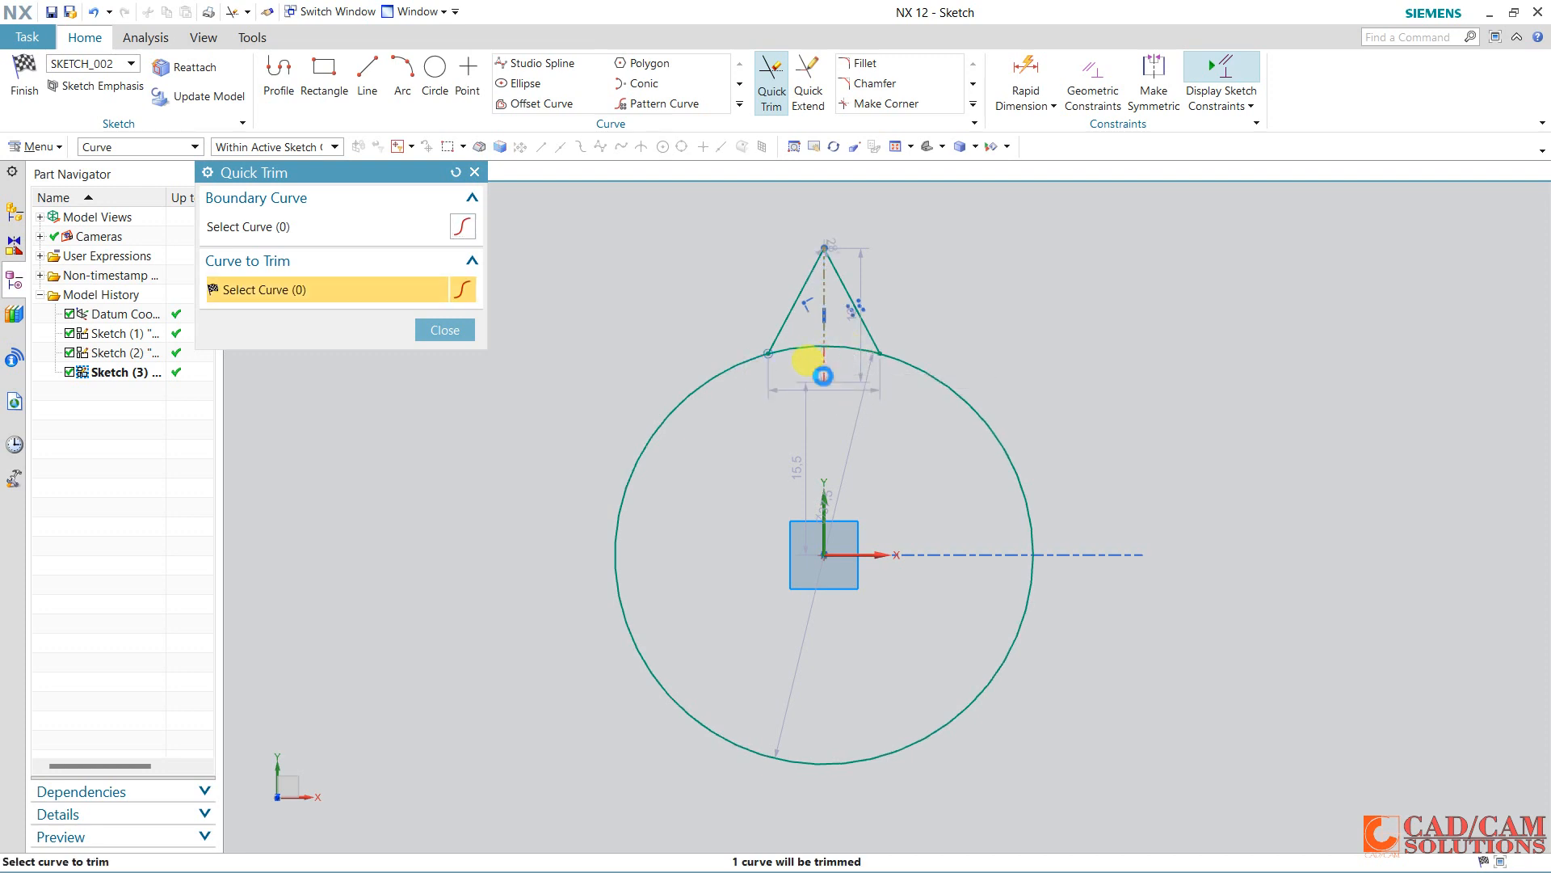
{"action": "left_click", "coordinate": [824, 368]}
{"action": "middle_click", "coordinate": [820, 412]}
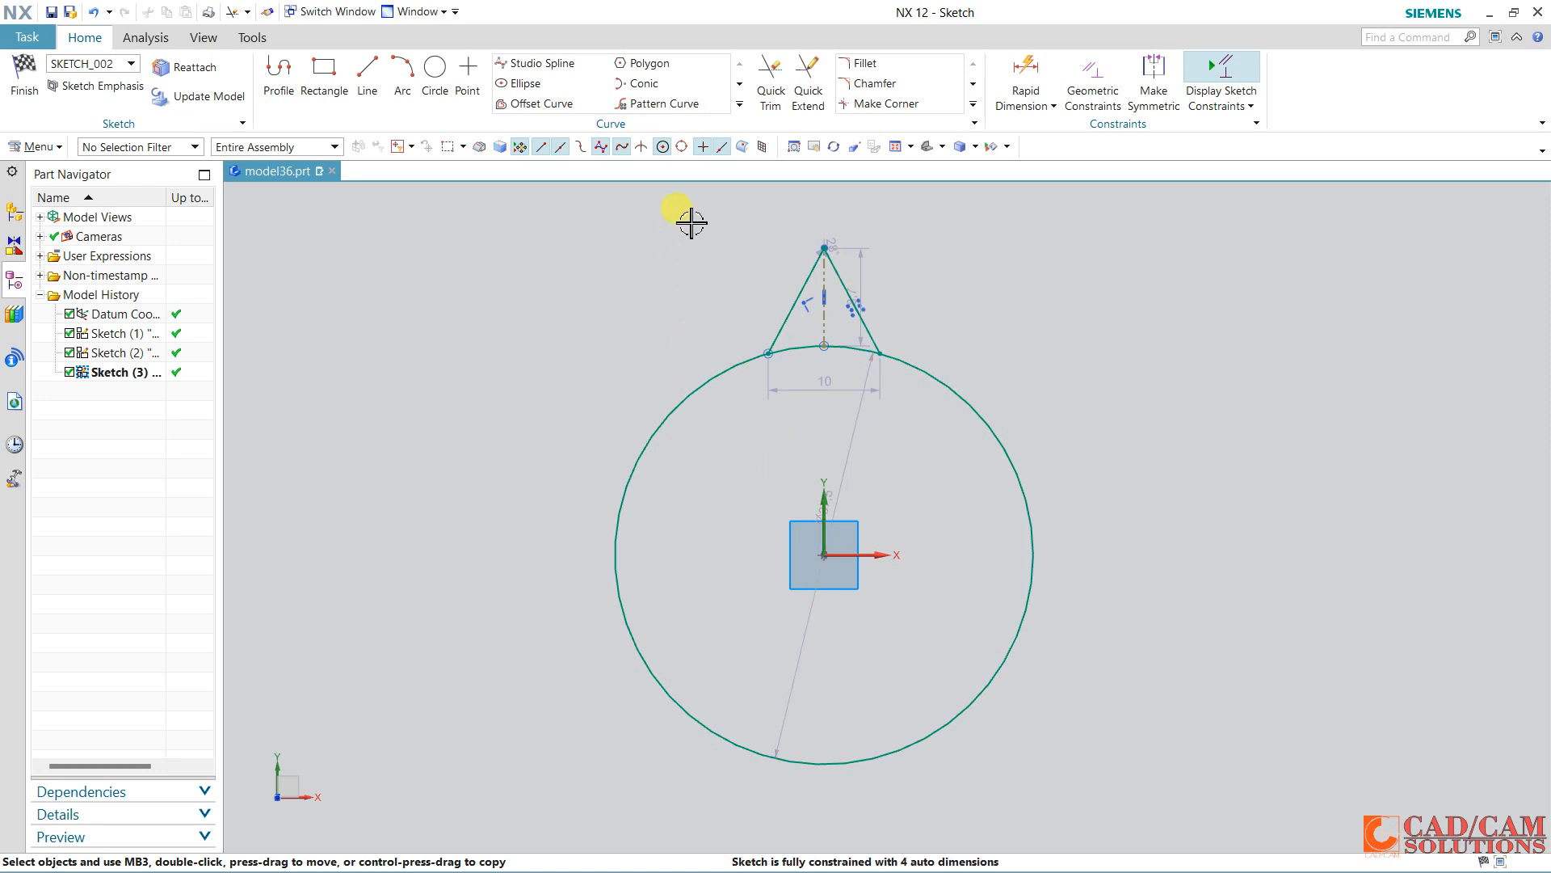
Pattern the two slanted lines in a circular layout about the circle's center with a count of 10 over a 360° span.
{"action": "left_click", "coordinate": [661, 103]}
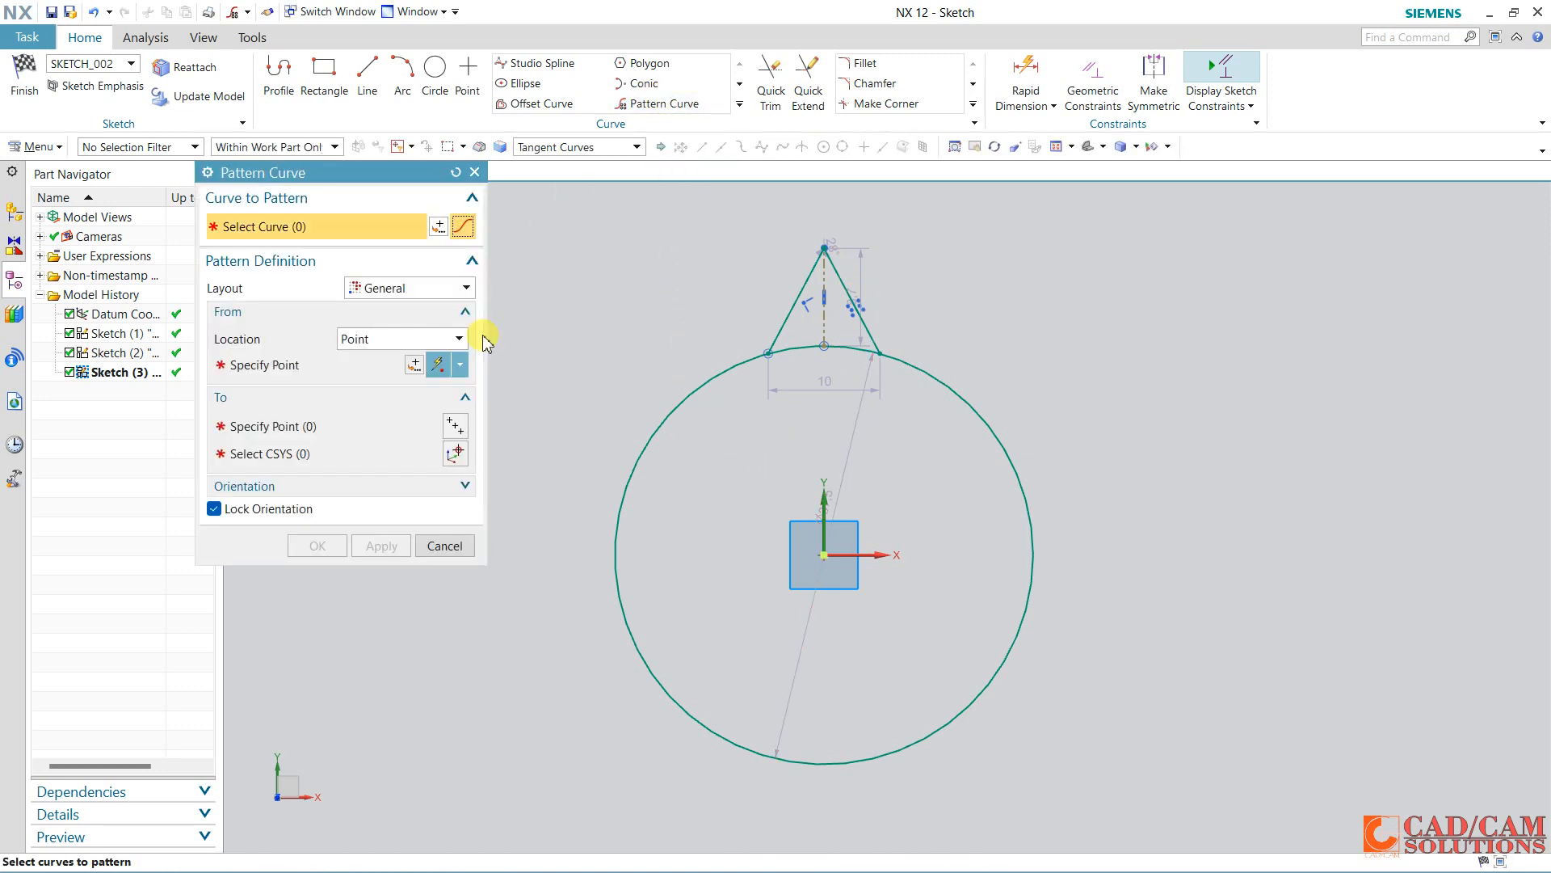
{"action": "left_click", "coordinate": [408, 288]}
{"action": "left_click", "coordinate": [396, 322]}
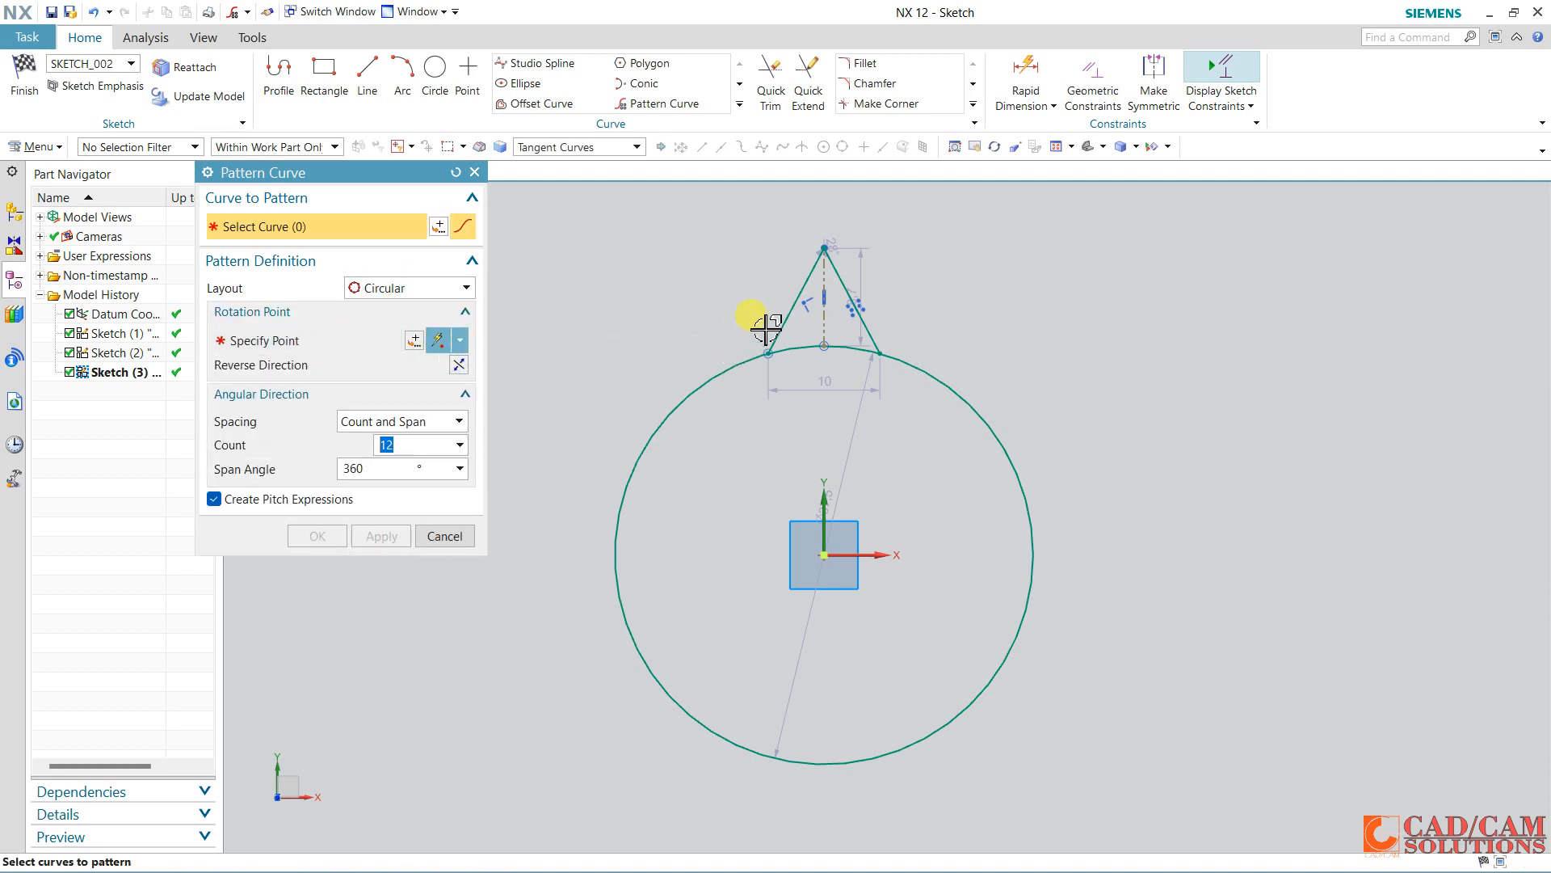
{"action": "left_click", "coordinate": [784, 318]}
{"action": "left_click", "coordinate": [838, 275]}
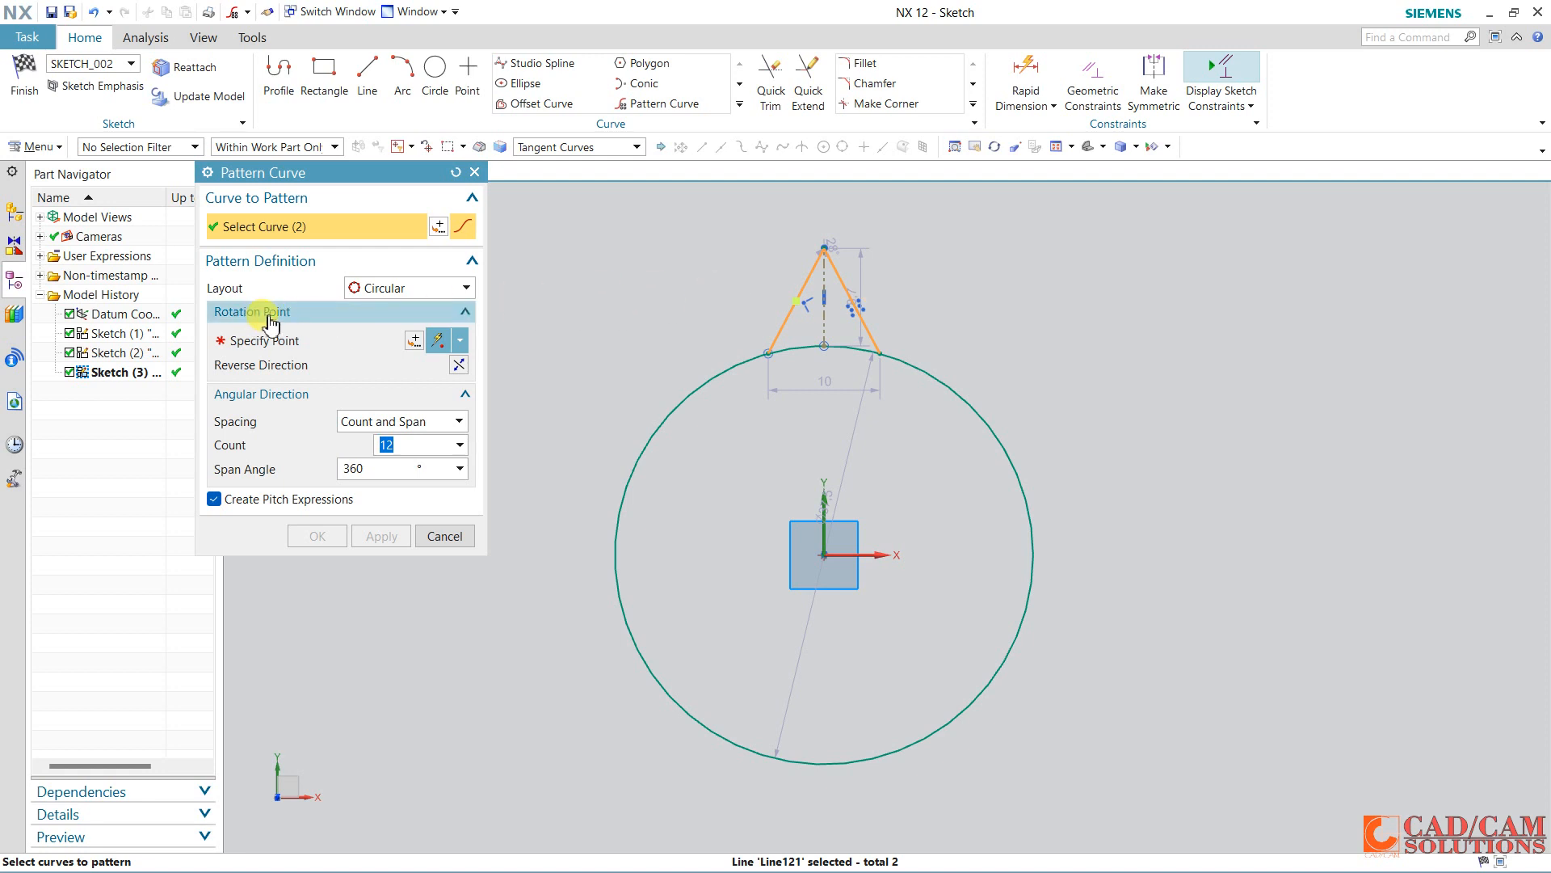
{"action": "left_click", "coordinate": [305, 346]}
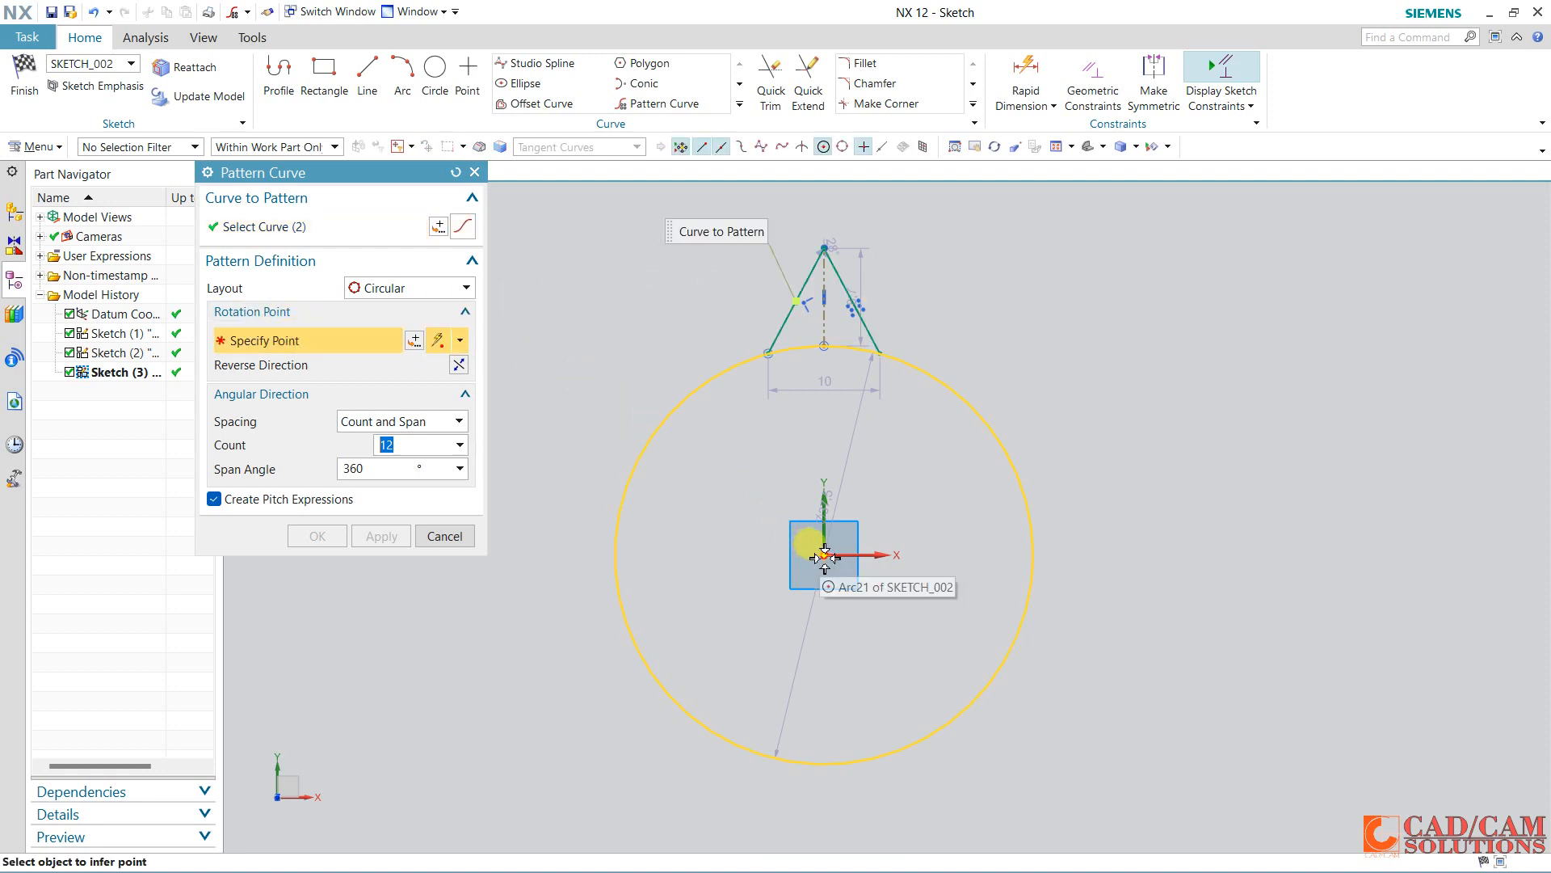
{"action": "left_click", "coordinate": [808, 536]}
{"action": "scroll", "coordinate": [732, 482], "scroll_direction": "down", "scroll_amount": 2}
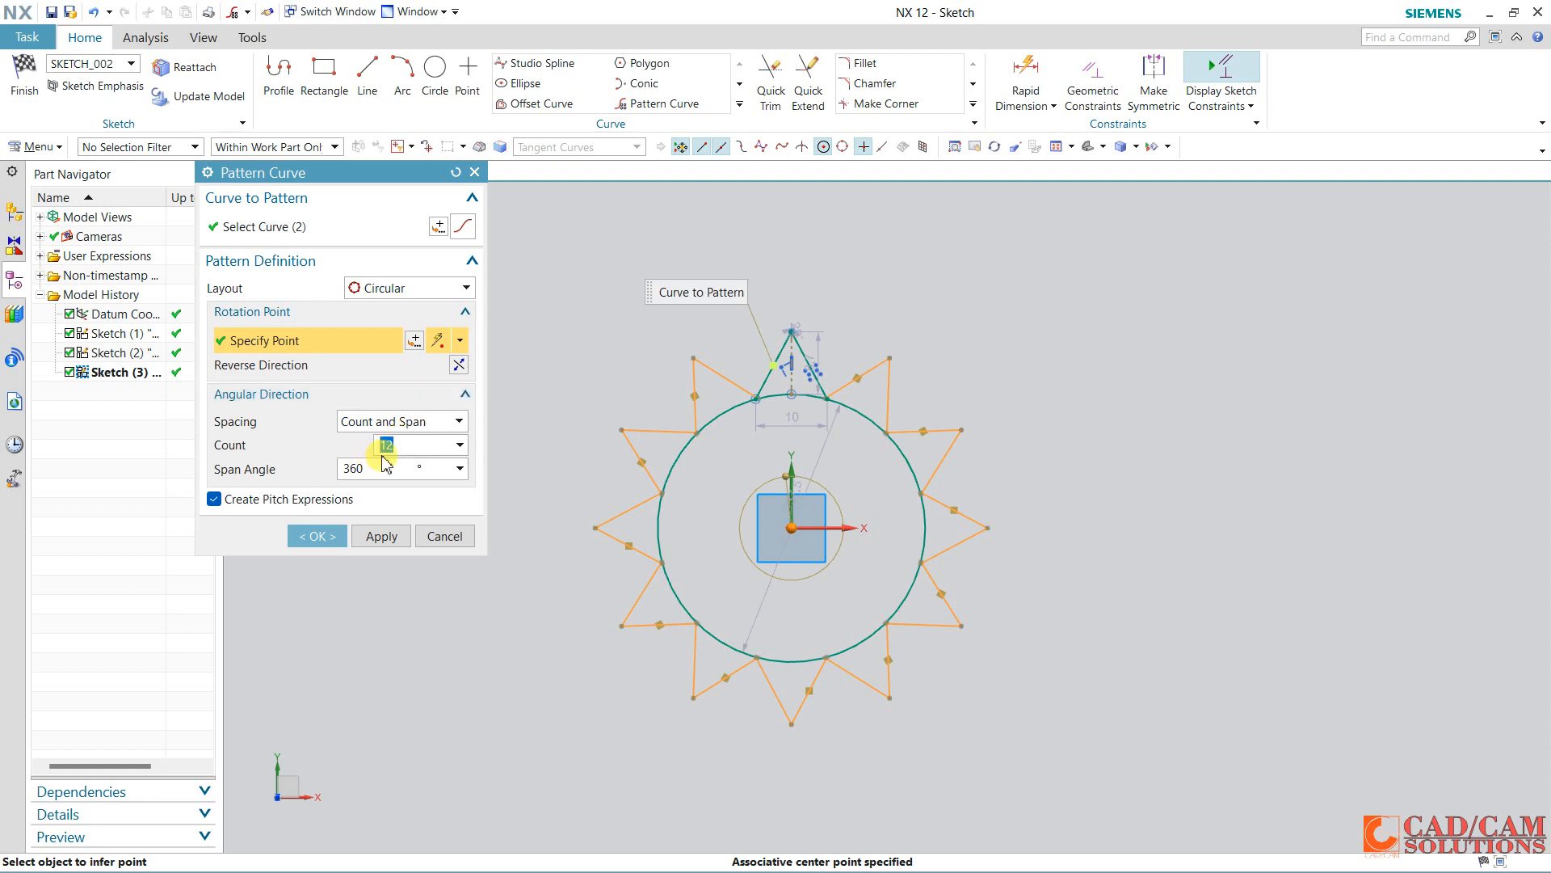
{"action": "type", "text": "10"}
{"action": "key", "text": "Return"}
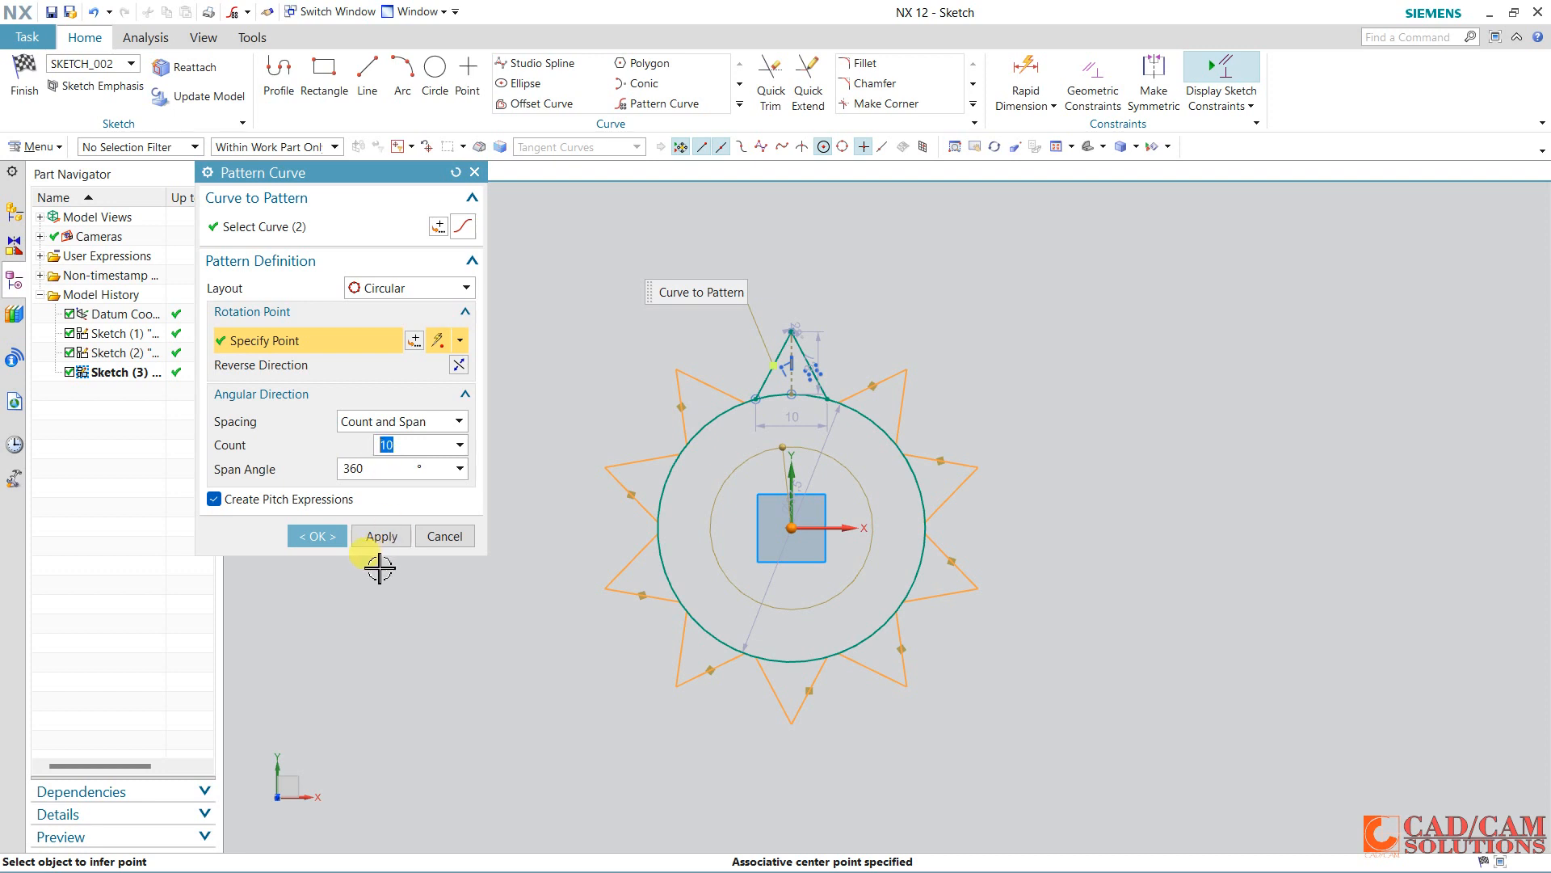
{"action": "left_click", "coordinate": [336, 536]}
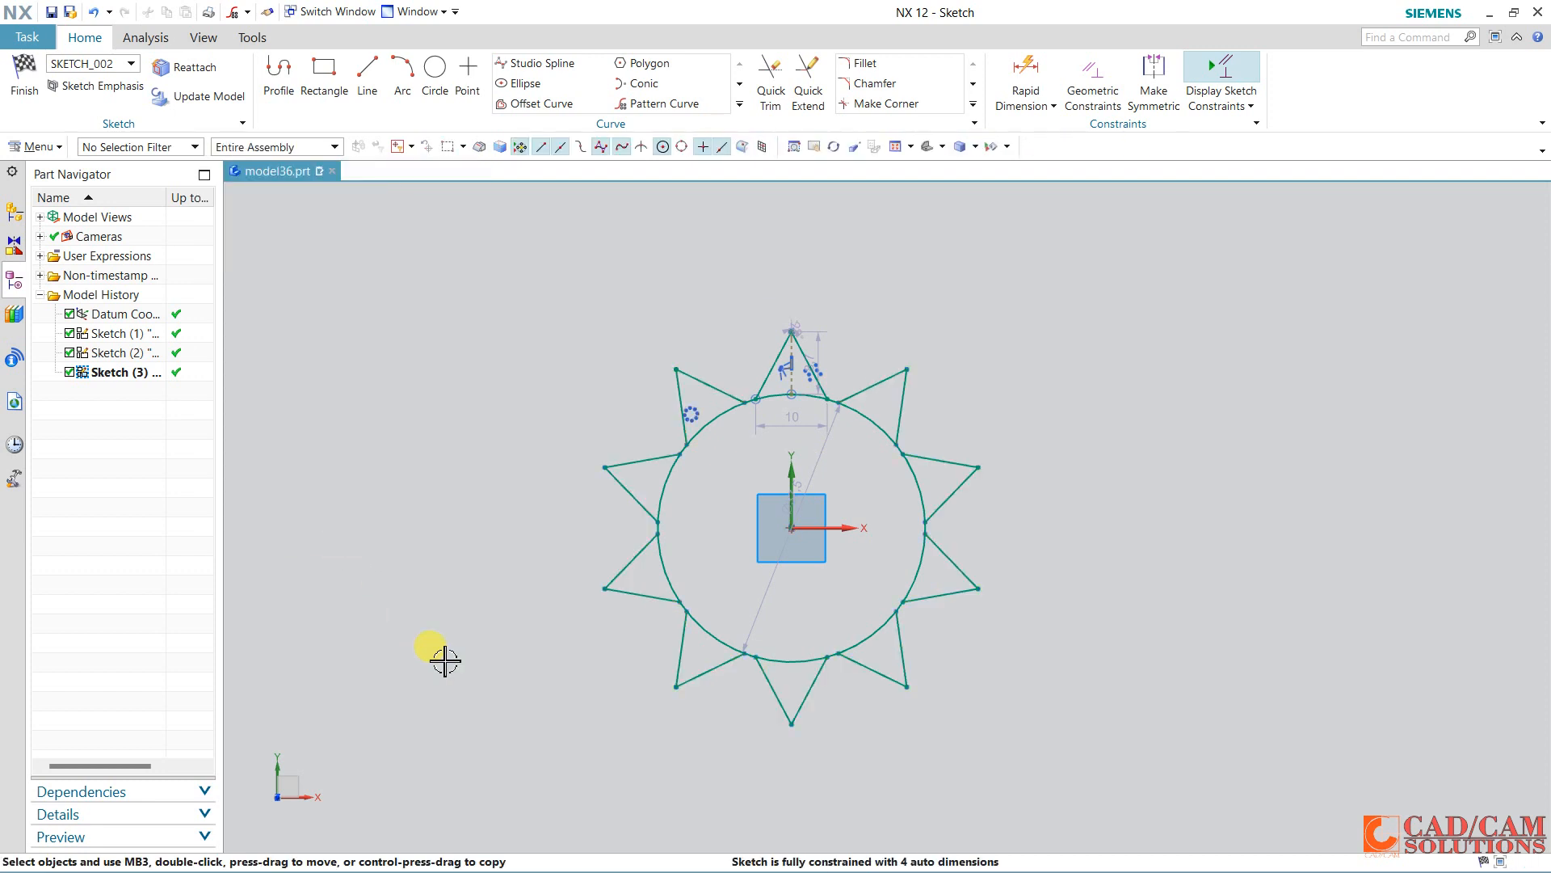
Set the circular pattern's count to 8.
{"action": "double_click", "coordinate": [693, 412]}
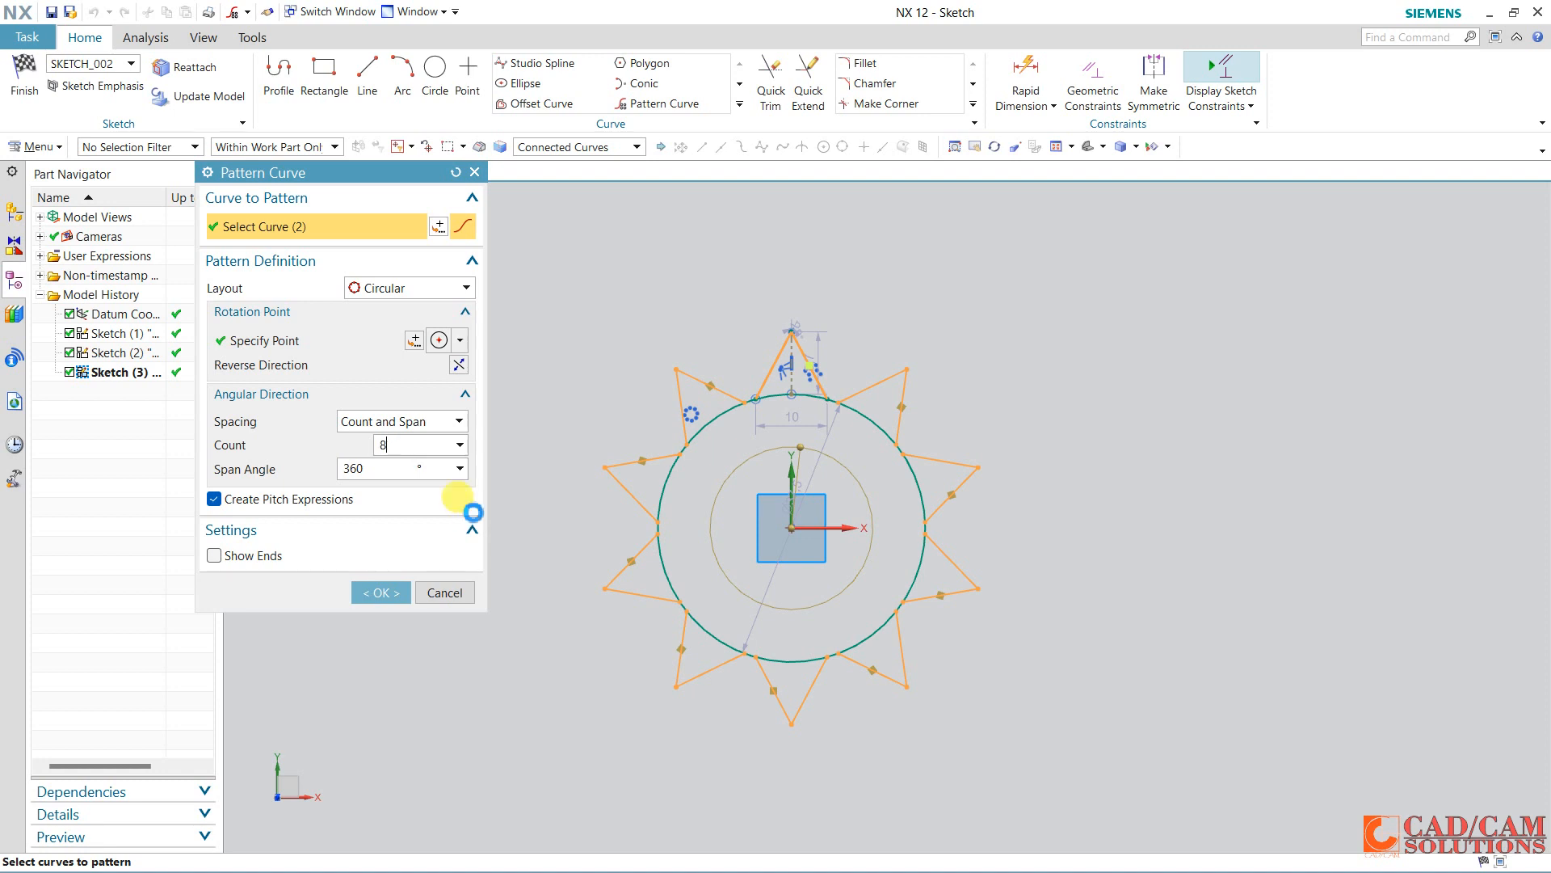
{"action": "left_click", "coordinate": [386, 594]}
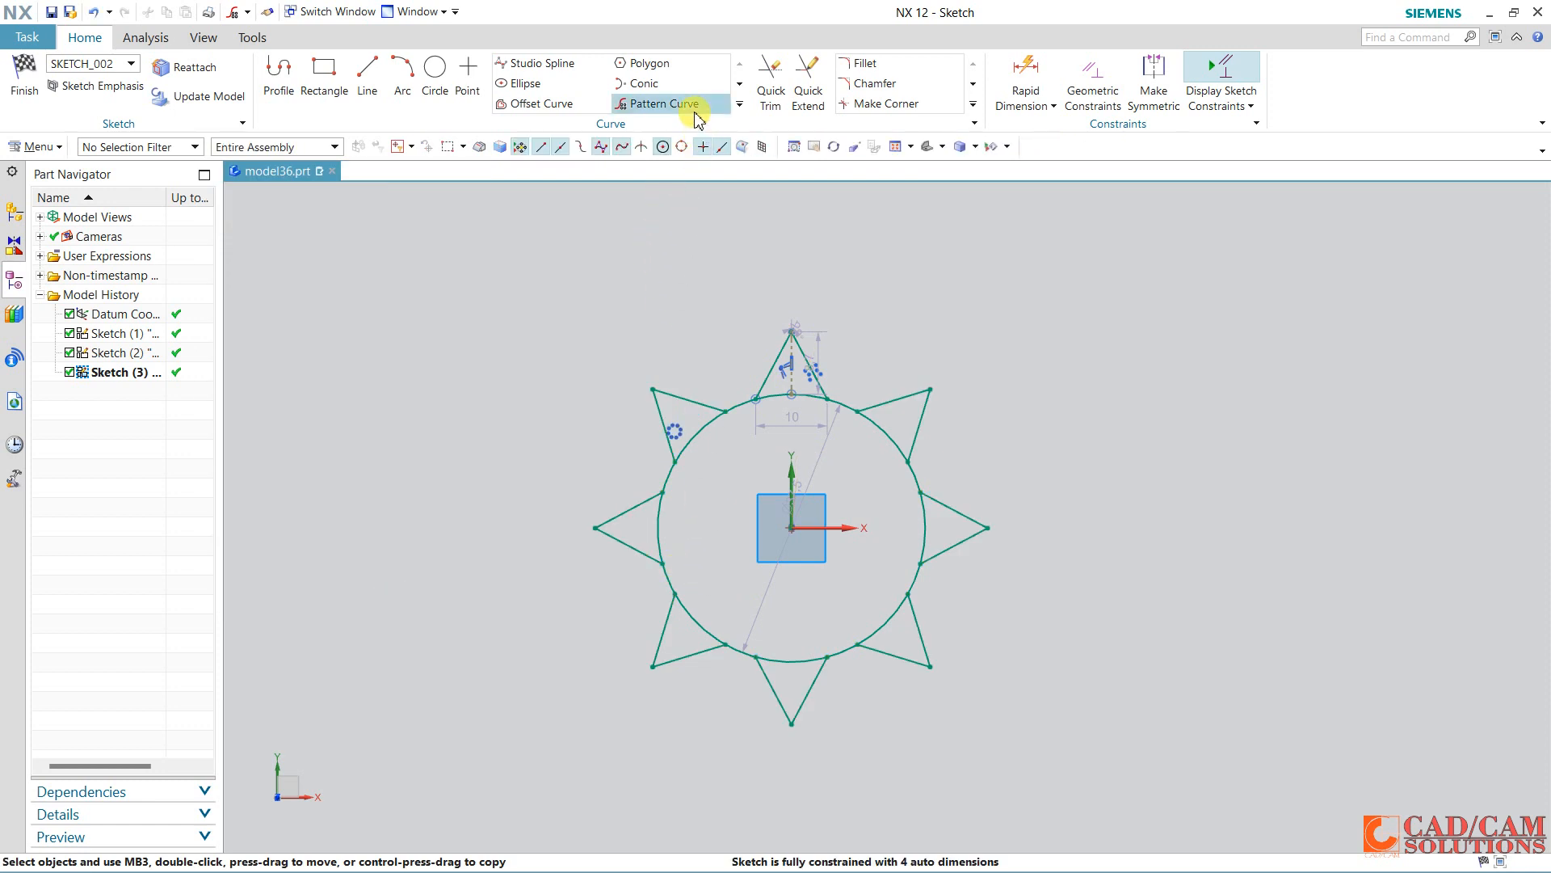
{"action": "left_click", "coordinate": [738, 105]}
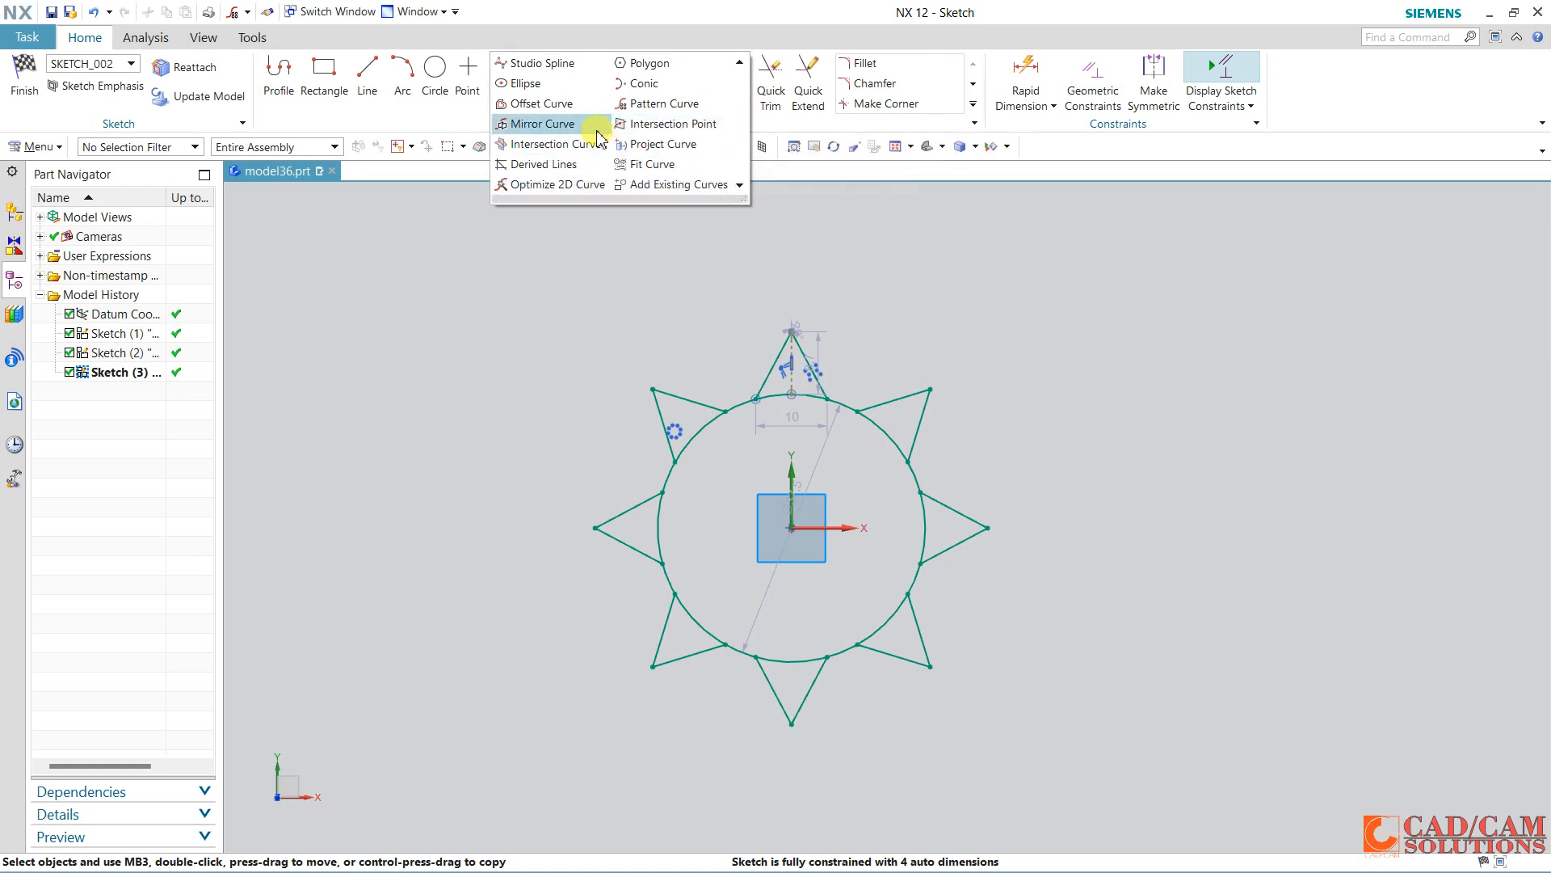
{"action": "left_click", "coordinate": [748, 349]}
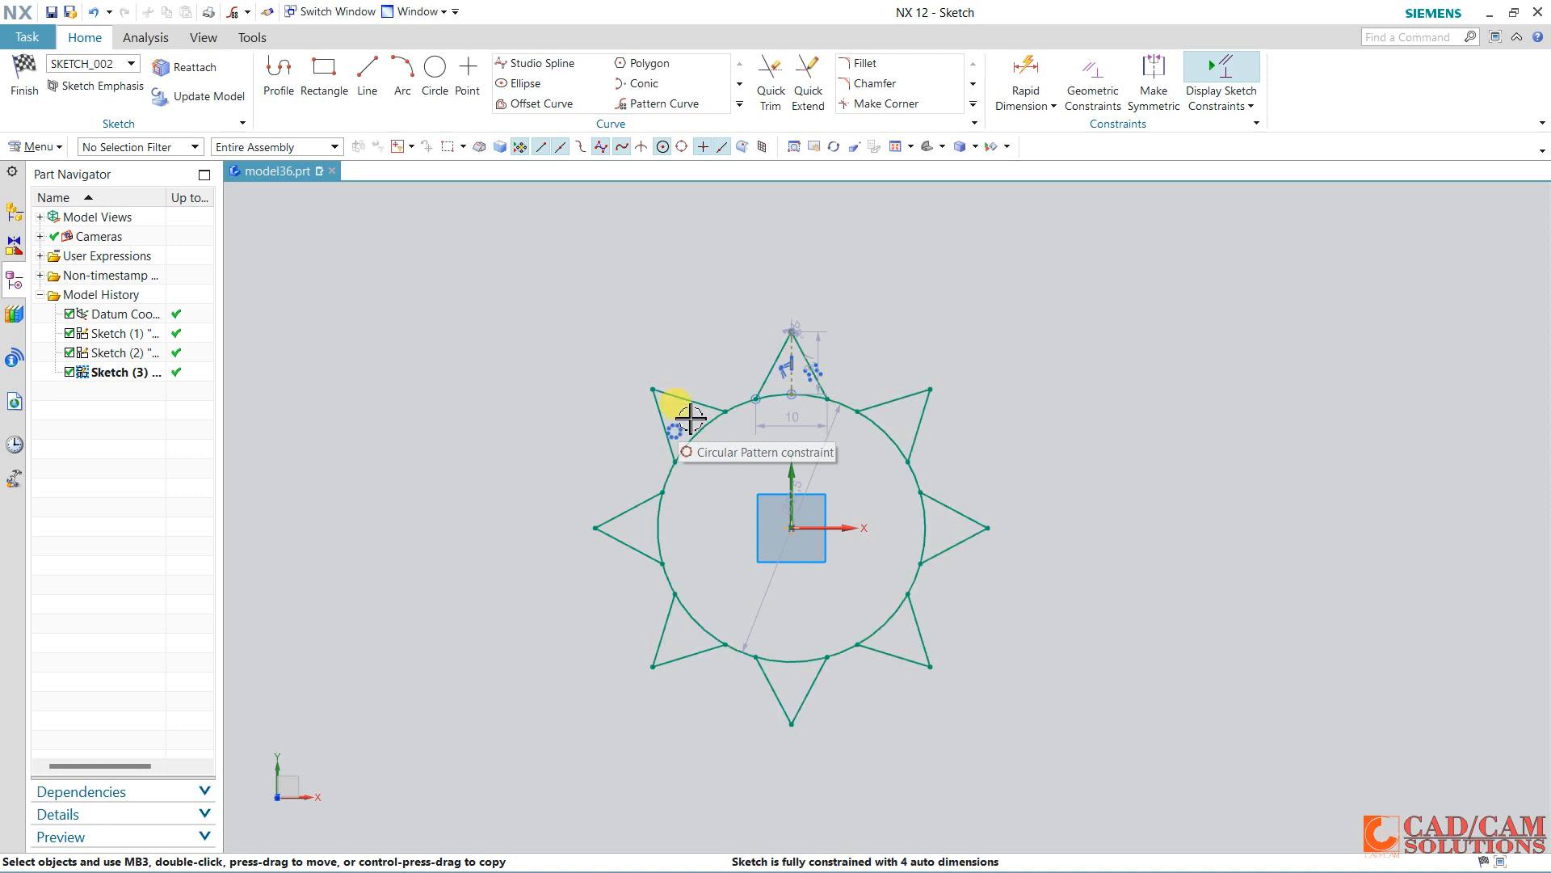
Reopen the circular pattern, try a count of 12, and set the count to 10.
{"action": "middle_click_drag", "start_coordinate": [780, 580], "coordinate": [772, 542], "text": "shift"}
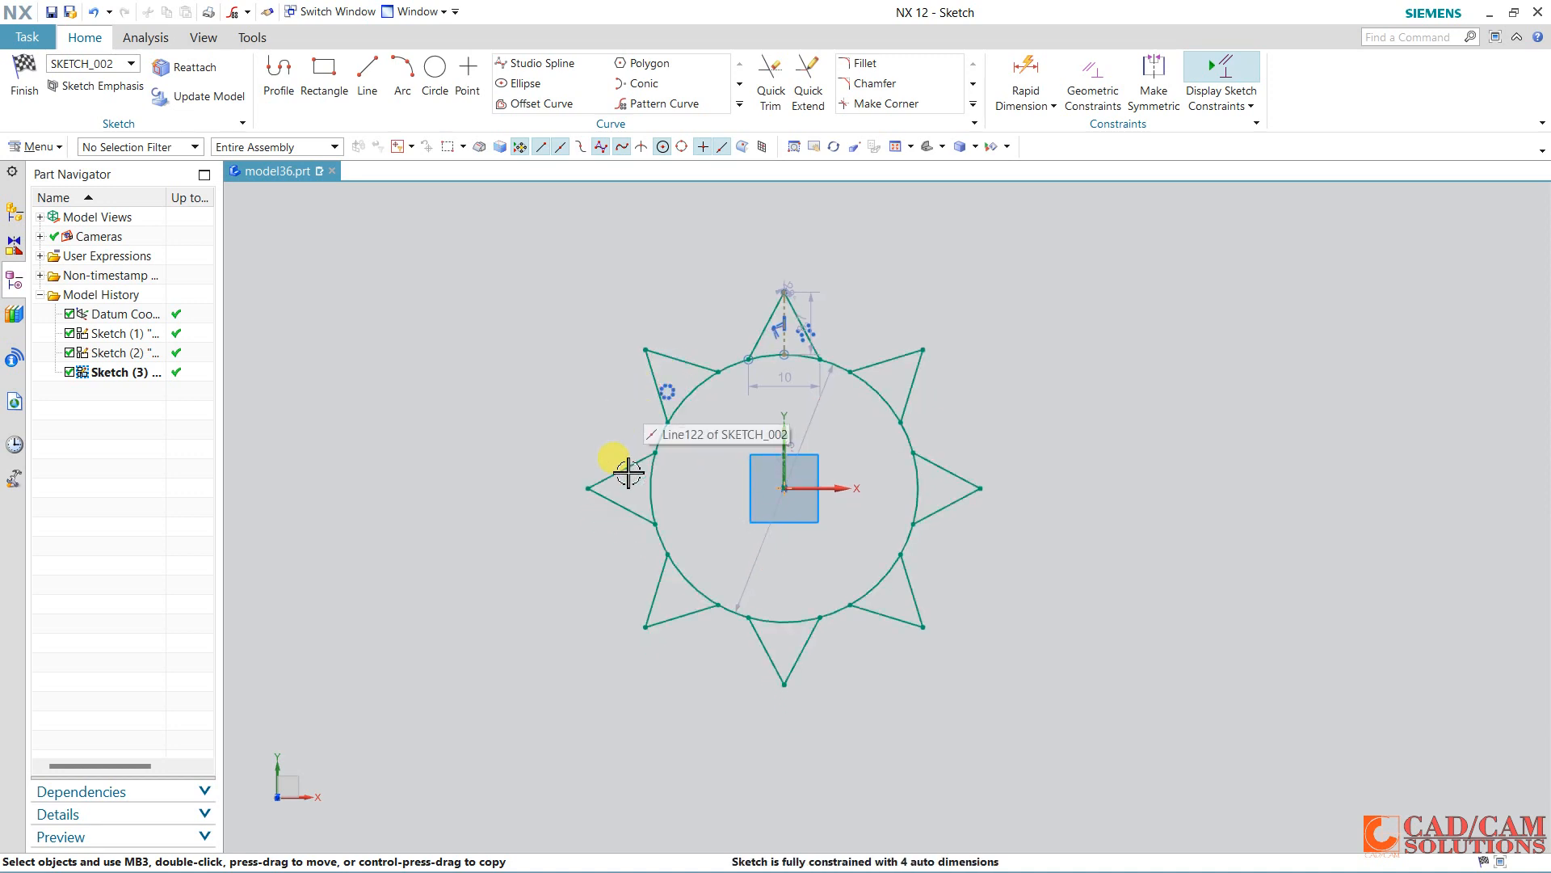
{"action": "double_click", "coordinate": [667, 392]}
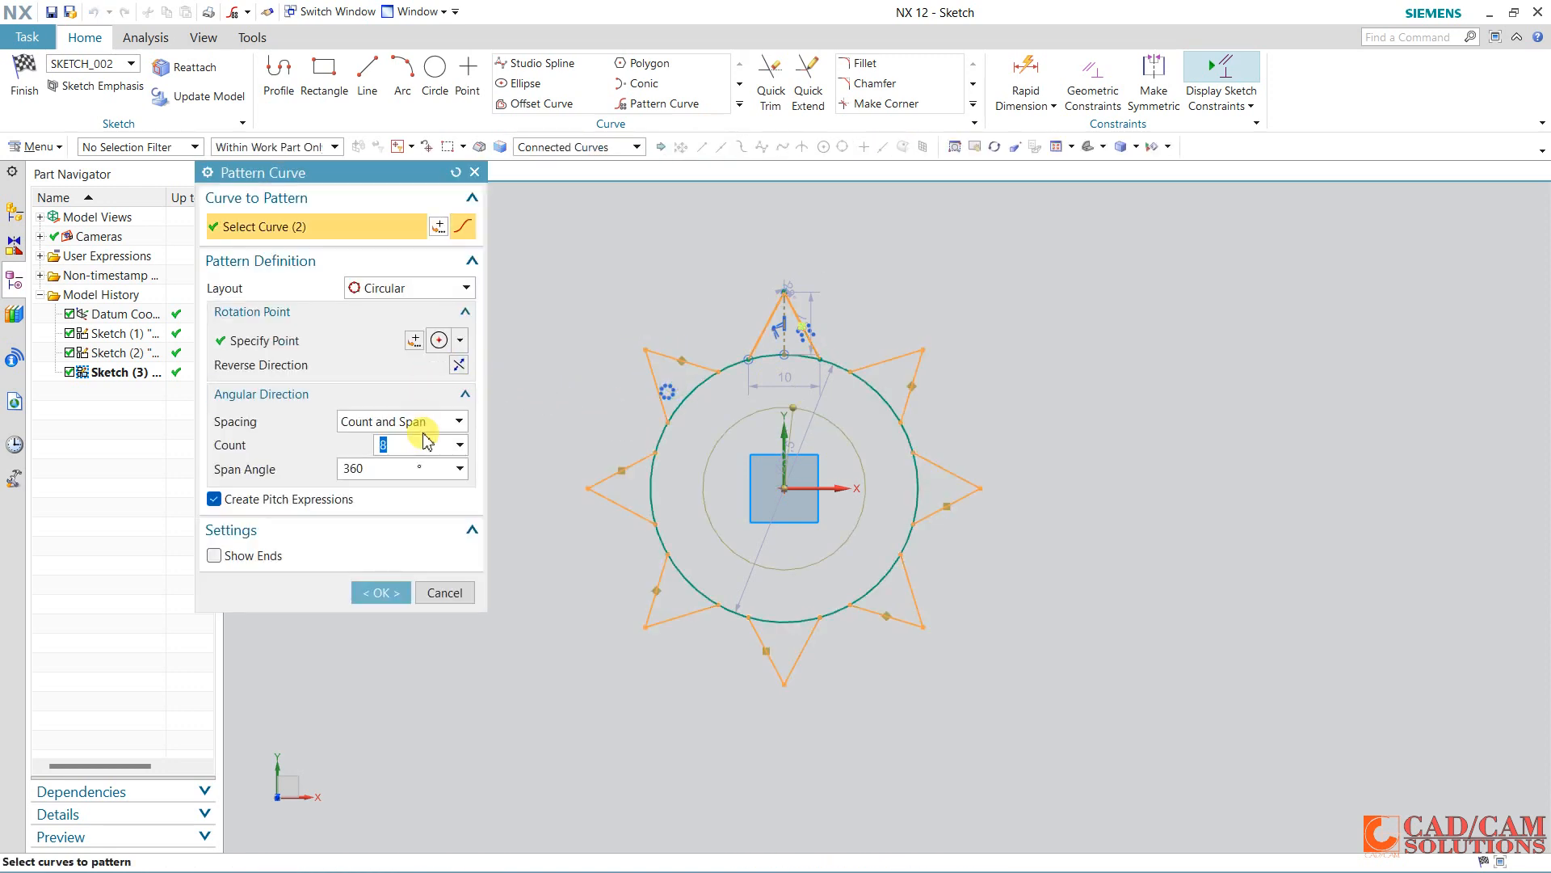
{"action": "key", "text": "Return"}
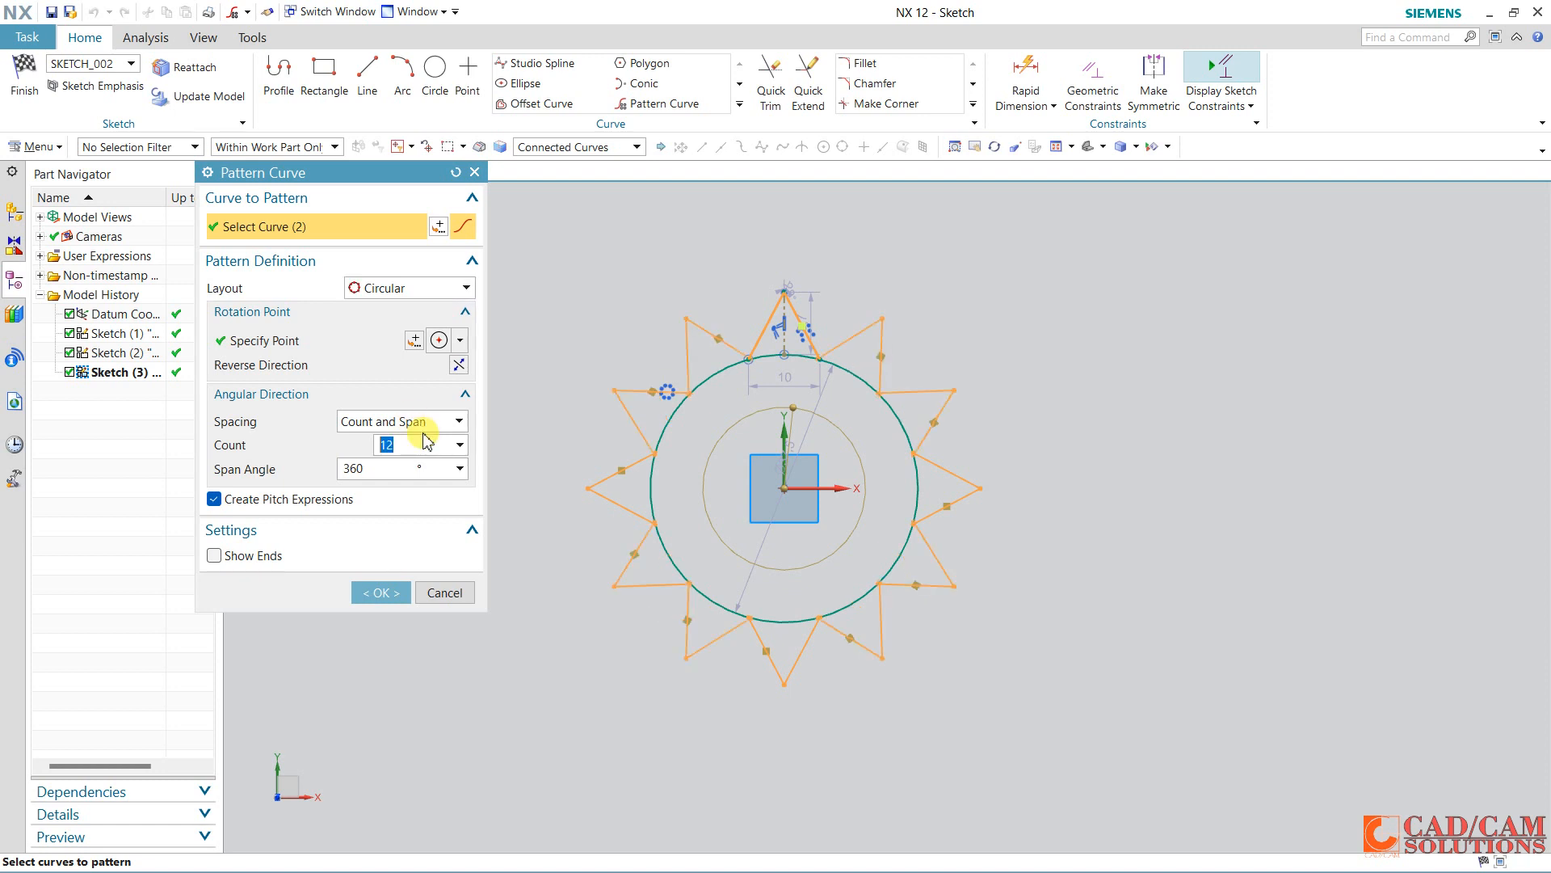
{"action": "type", "text": "10"}
{"action": "key", "text": "Return"}
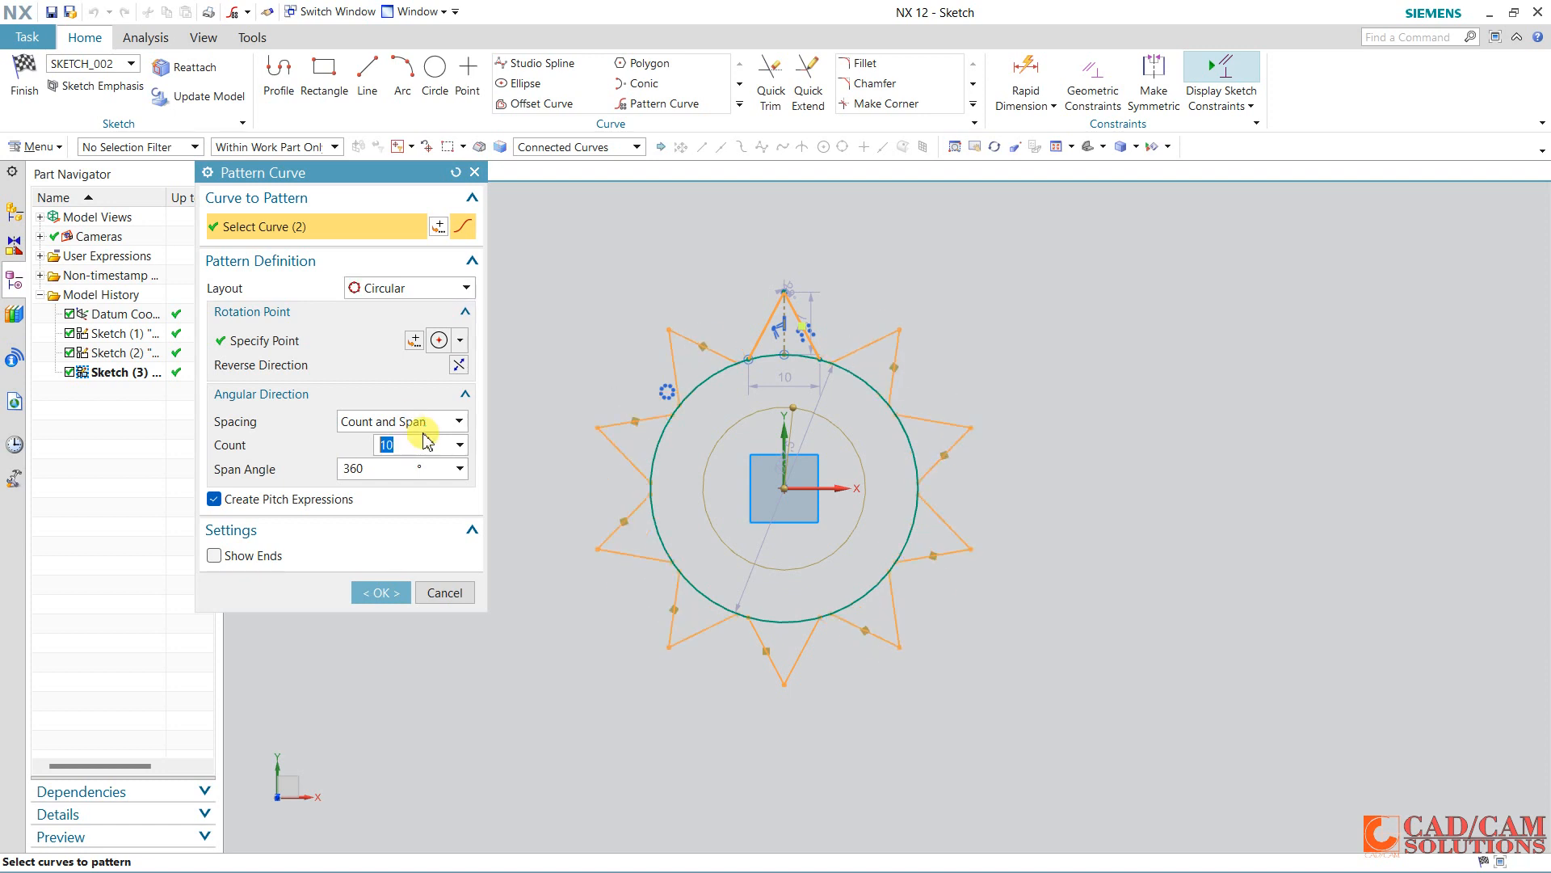
{"action": "left_click", "coordinate": [377, 593]}
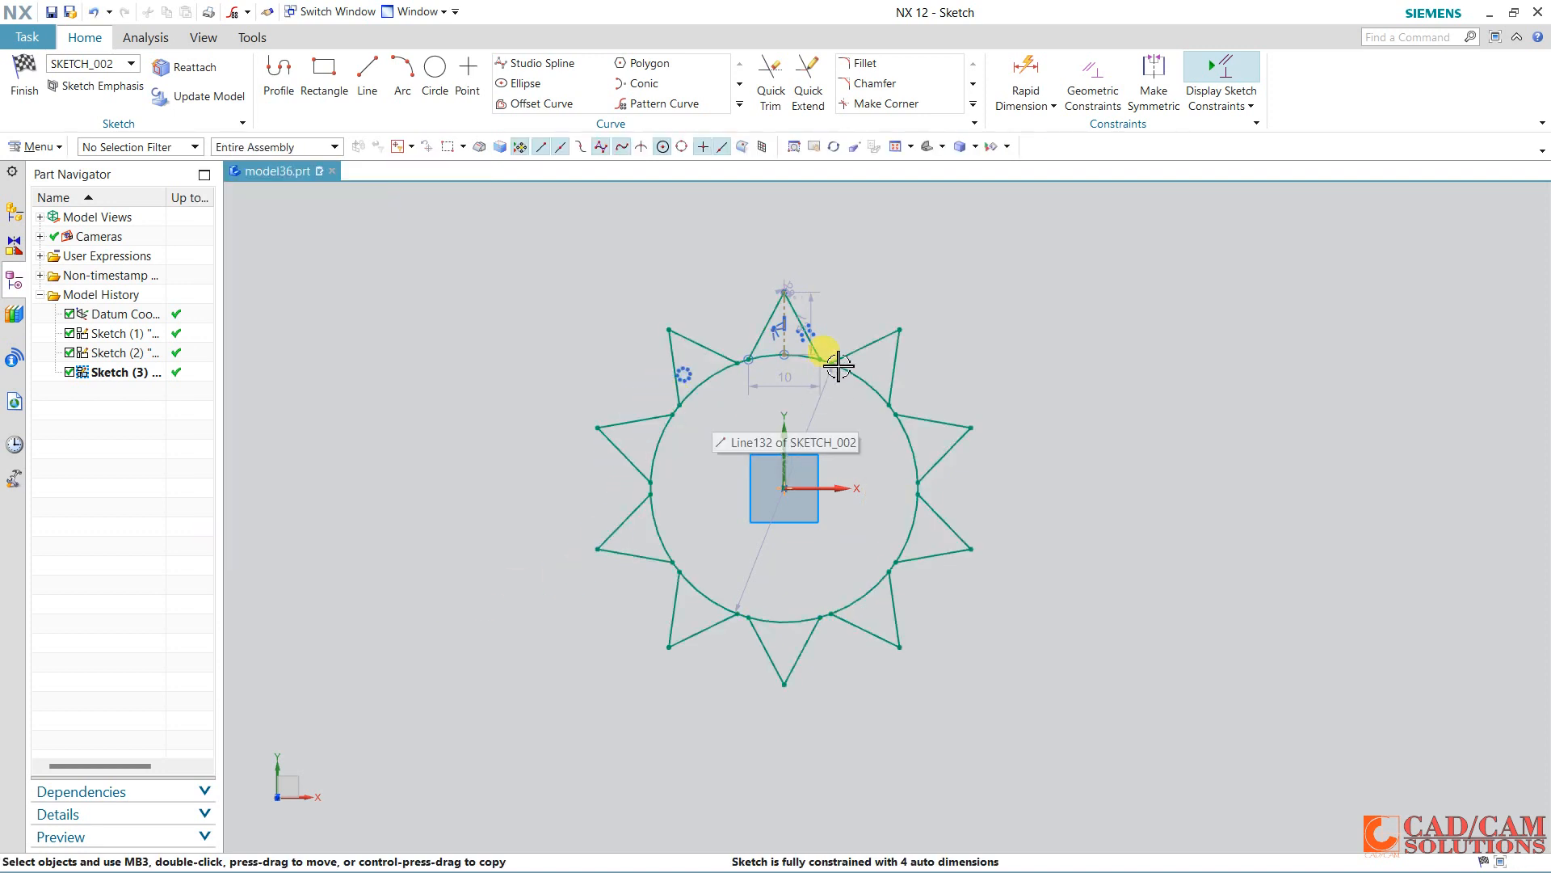
Review the mirrored line's definition without changing it, and delete the circle together with all the patterned triangles.
{"action": "double_click", "coordinate": [822, 334]}
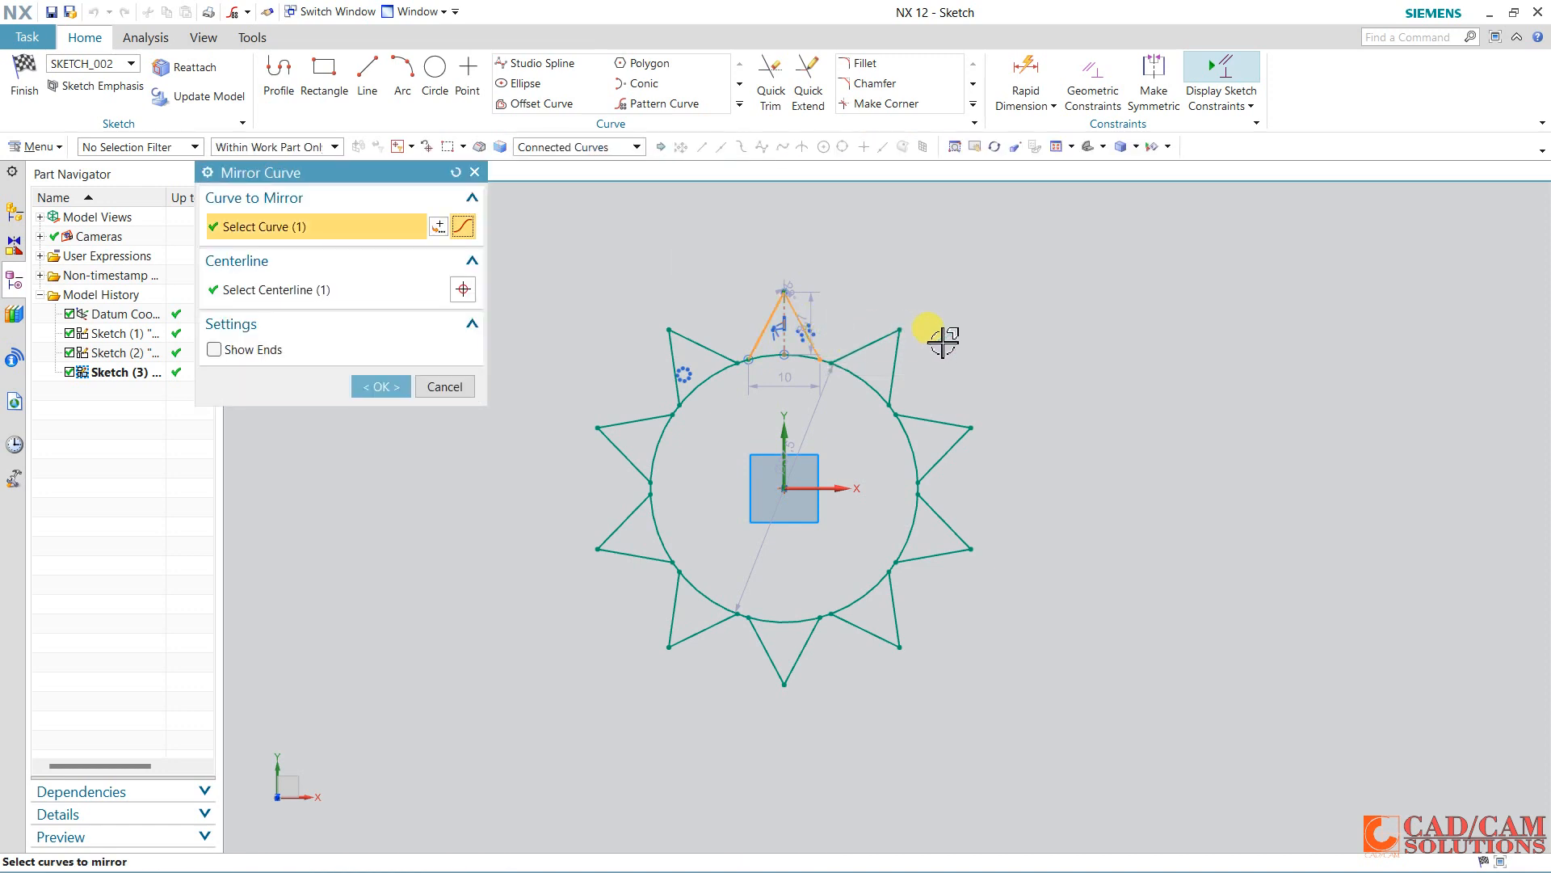
{"action": "left_click", "coordinate": [447, 386]}
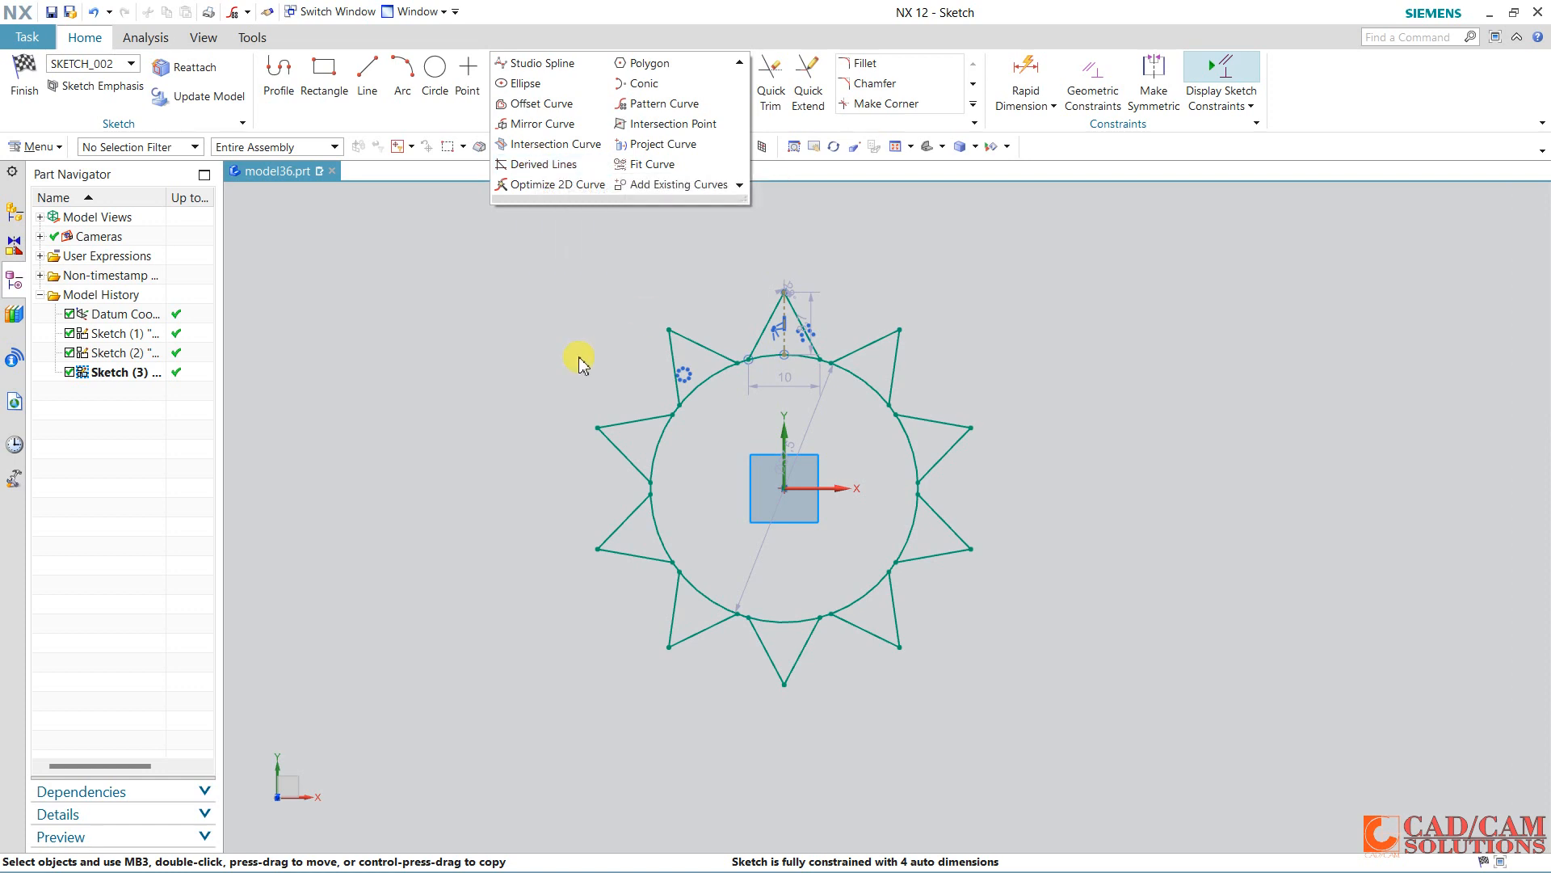
{"action": "mouse_move", "coordinate": [496, 277]}
{"action": "left_mouse_down"}
{"action": "mouse_move", "coordinate": [806, 536]}
{"action": "mouse_move", "coordinate": [1087, 679]}
{"action": "mouse_move", "coordinate": [1100, 730]}
{"action": "left_mouse_up"}
{"action": "key", "text": "Delete"}
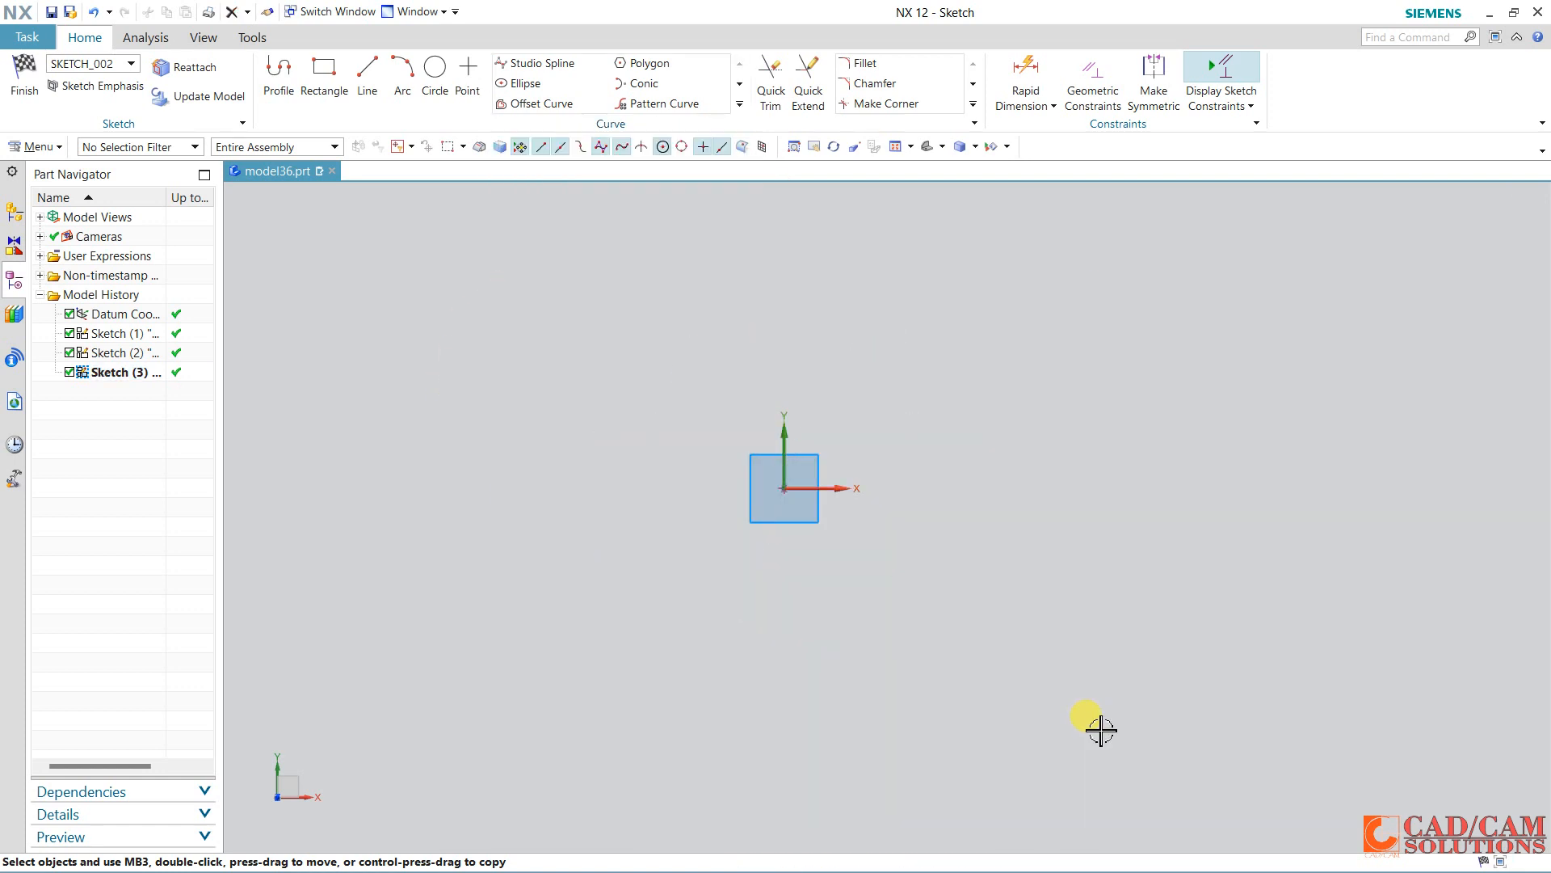
Sketch a two-point rectangle about 62 mm wide and 36.5 mm high around the sketch origin.
{"action": "left_click", "coordinate": [323, 69]}
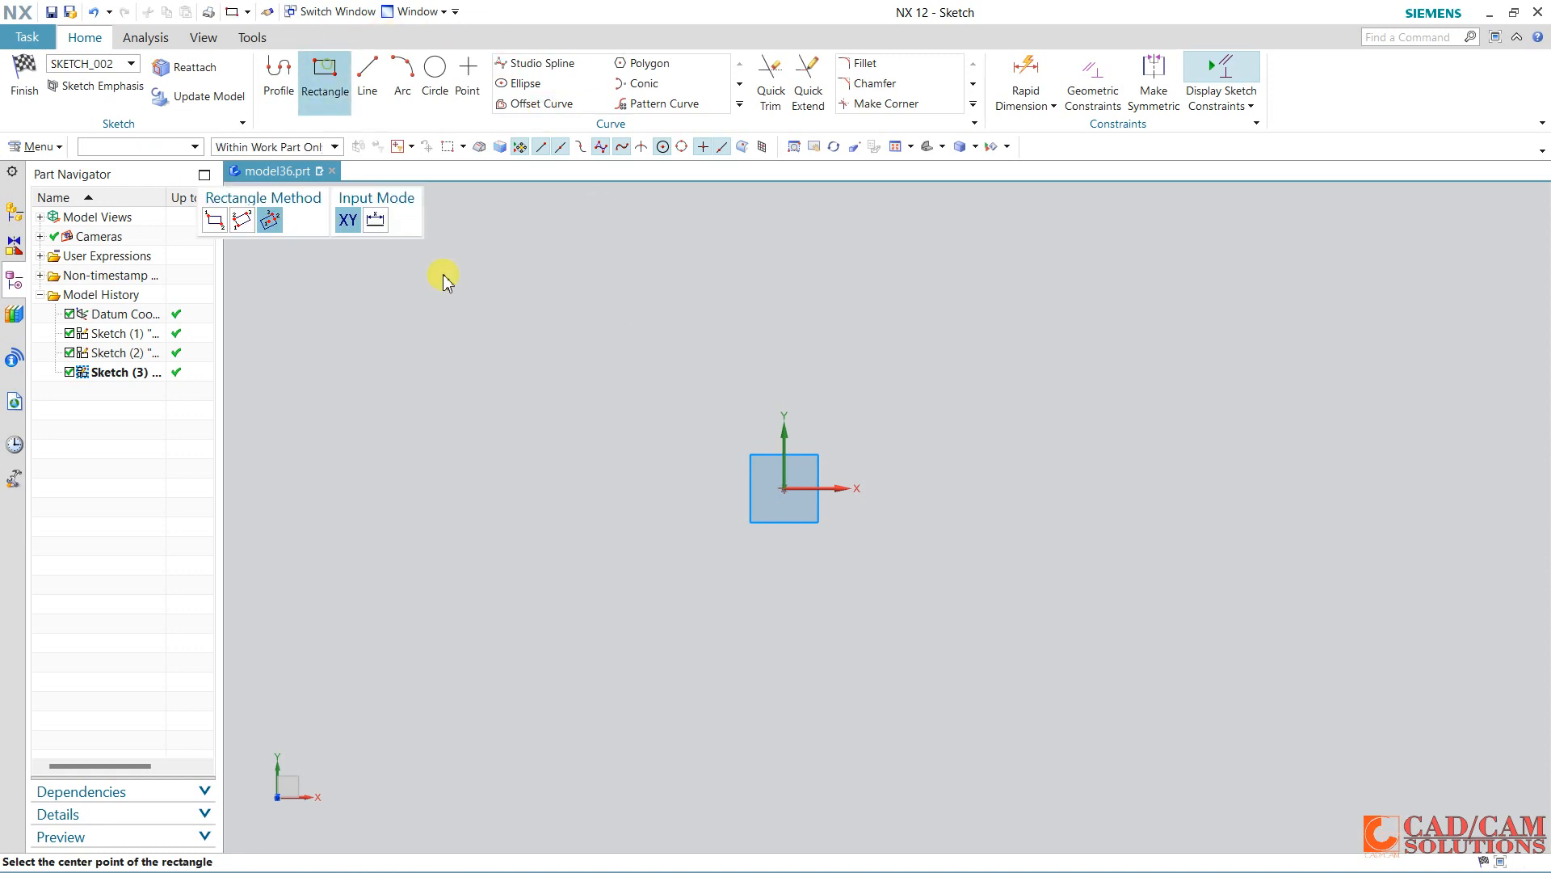
{"action": "left_click", "coordinate": [566, 341]}
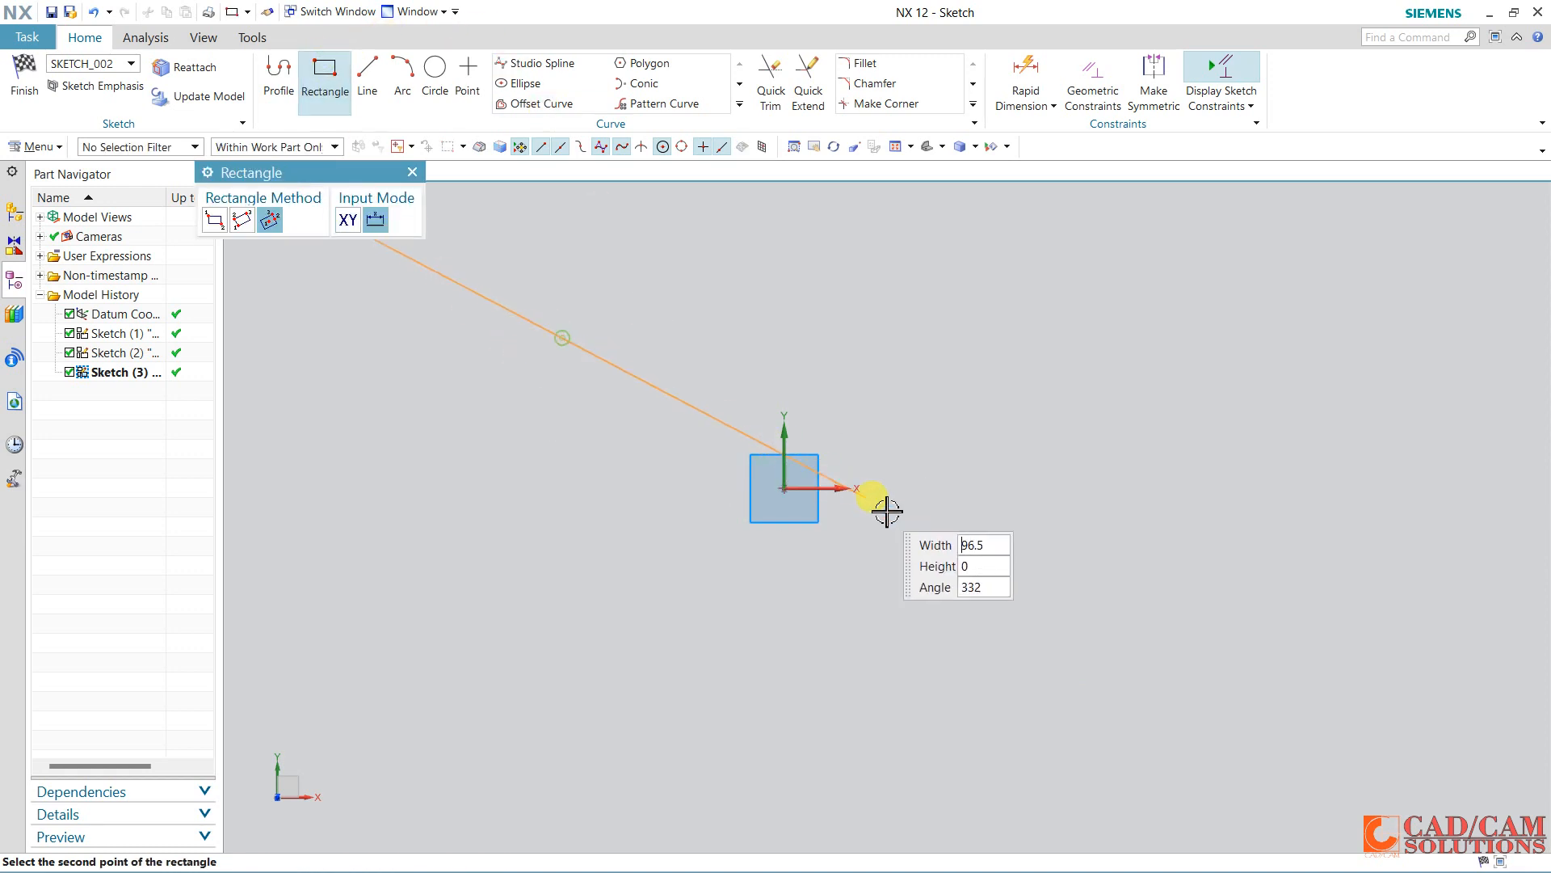
{"action": "left_click", "coordinate": [214, 218]}
{"action": "left_click", "coordinate": [1005, 598]}
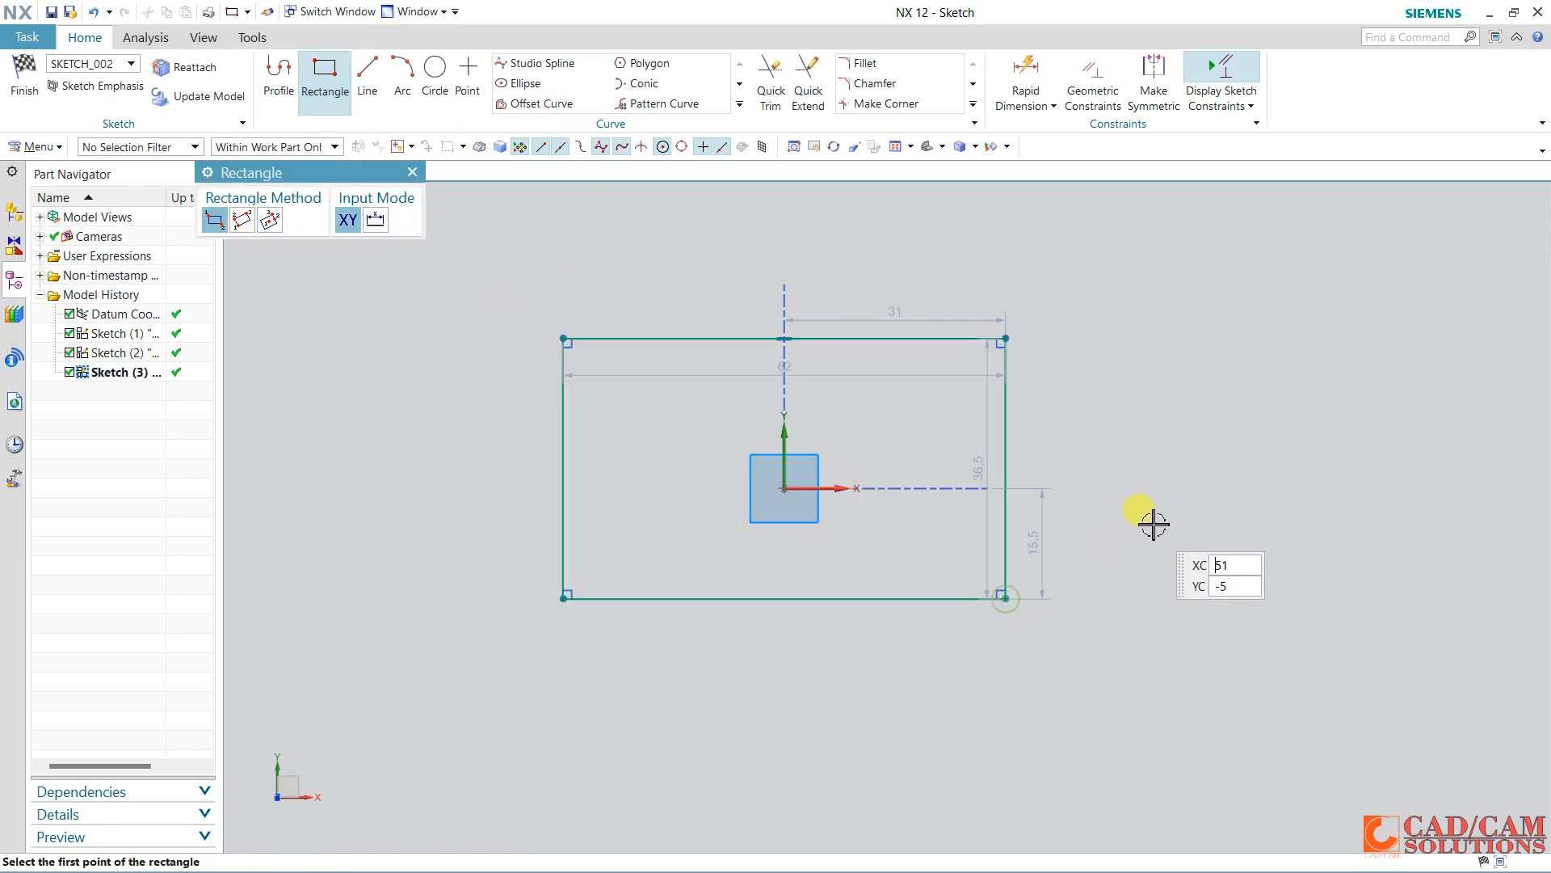
{"action": "key", "text": "Escape"}
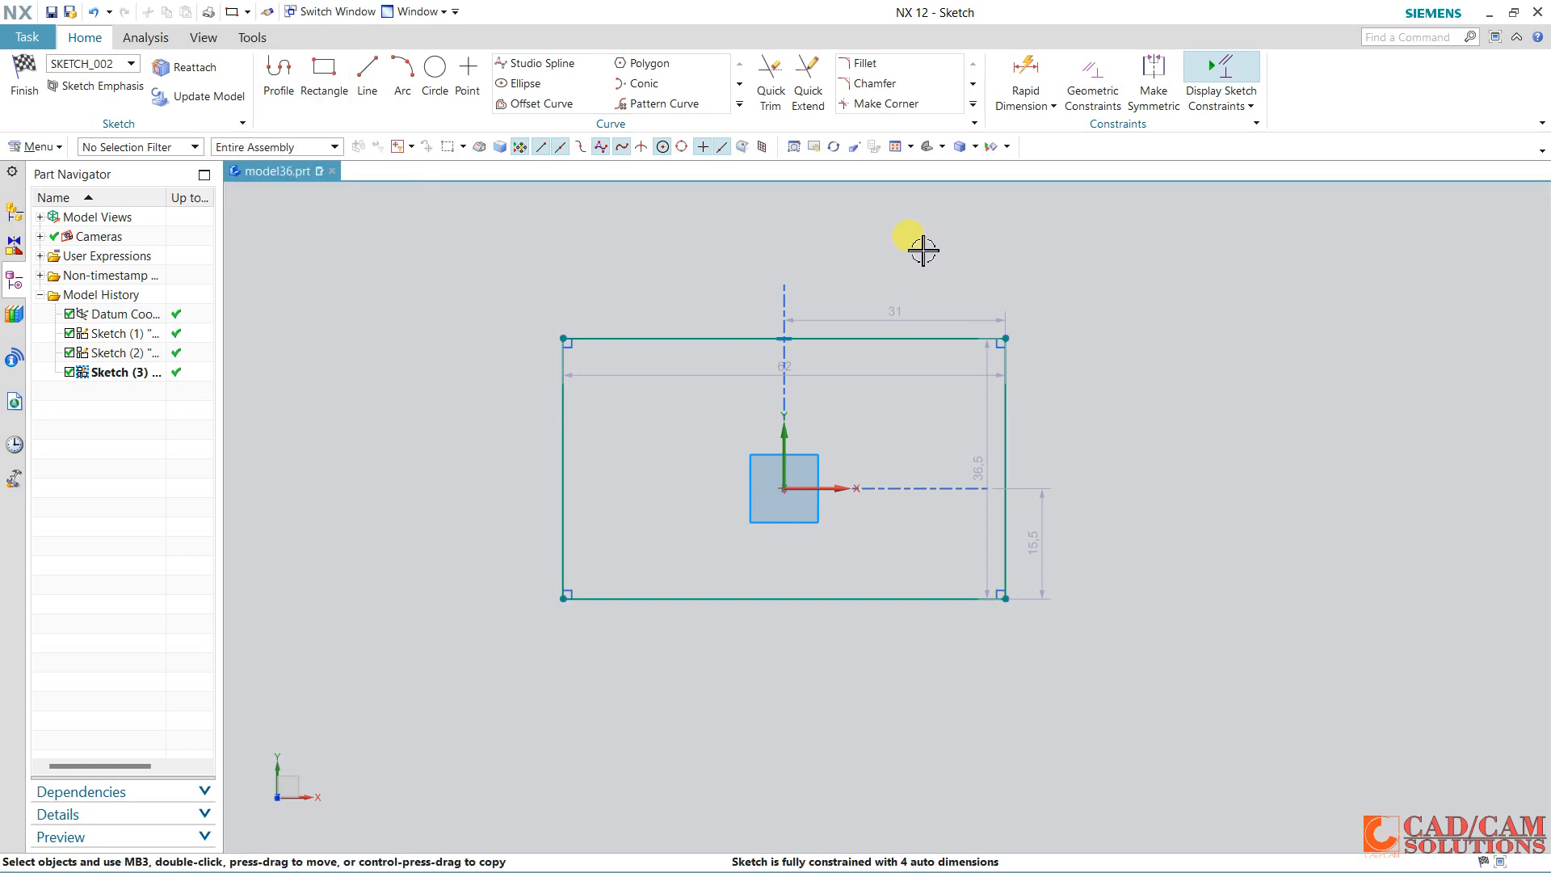
Create a derived line midway between the rectangle's two vertical sides, about 47 mm long and ending below the bottom edge.
{"action": "left_click", "coordinate": [740, 103]}
{"action": "left_click", "coordinate": [556, 159]}
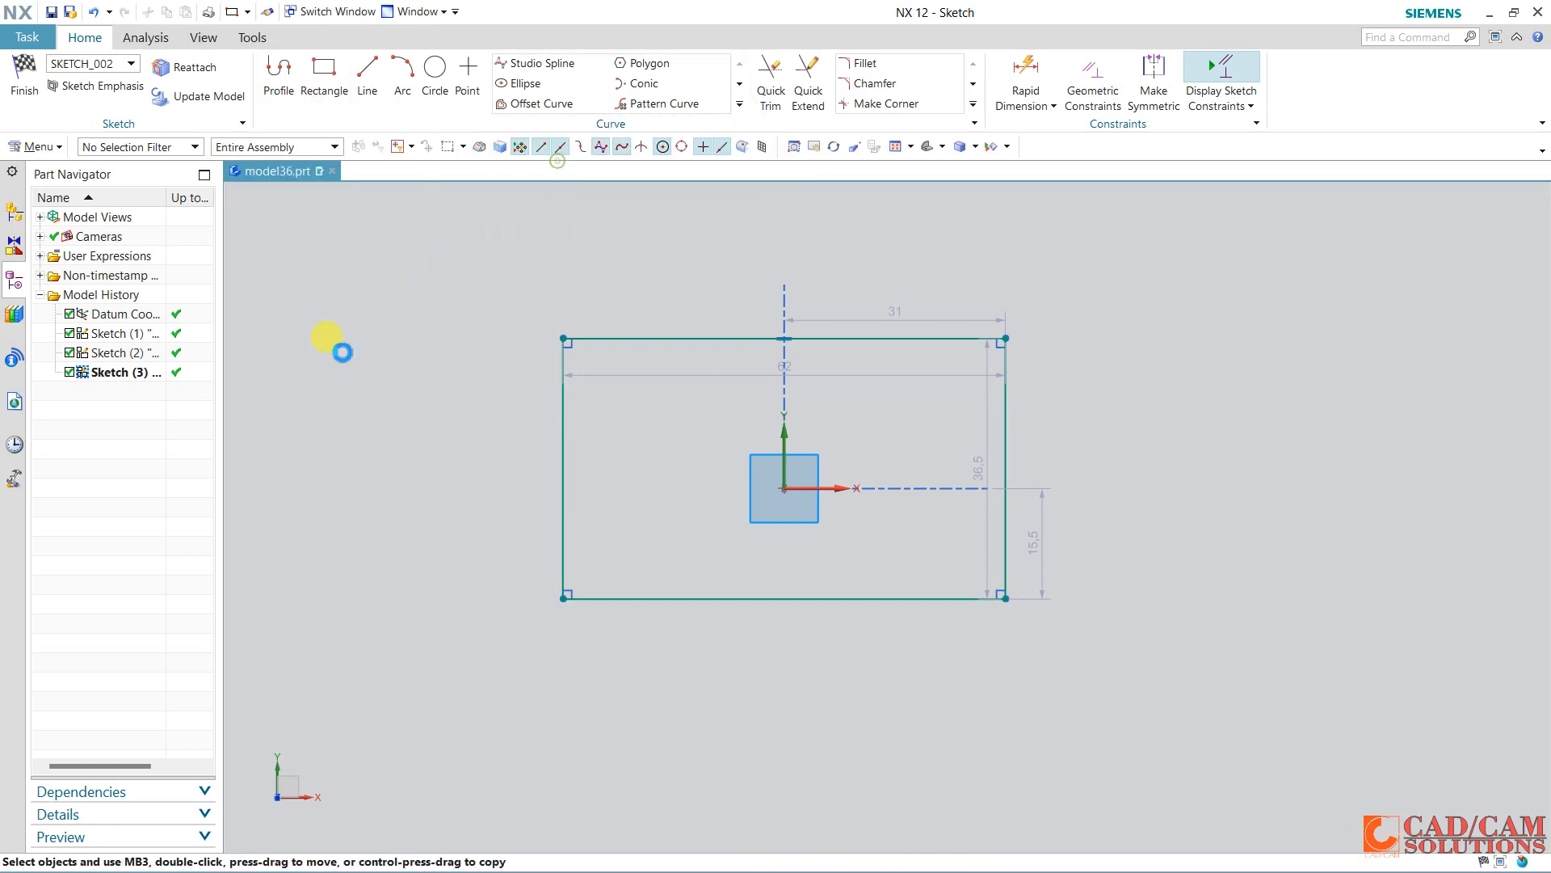
{"action": "left_click", "coordinate": [563, 427]}
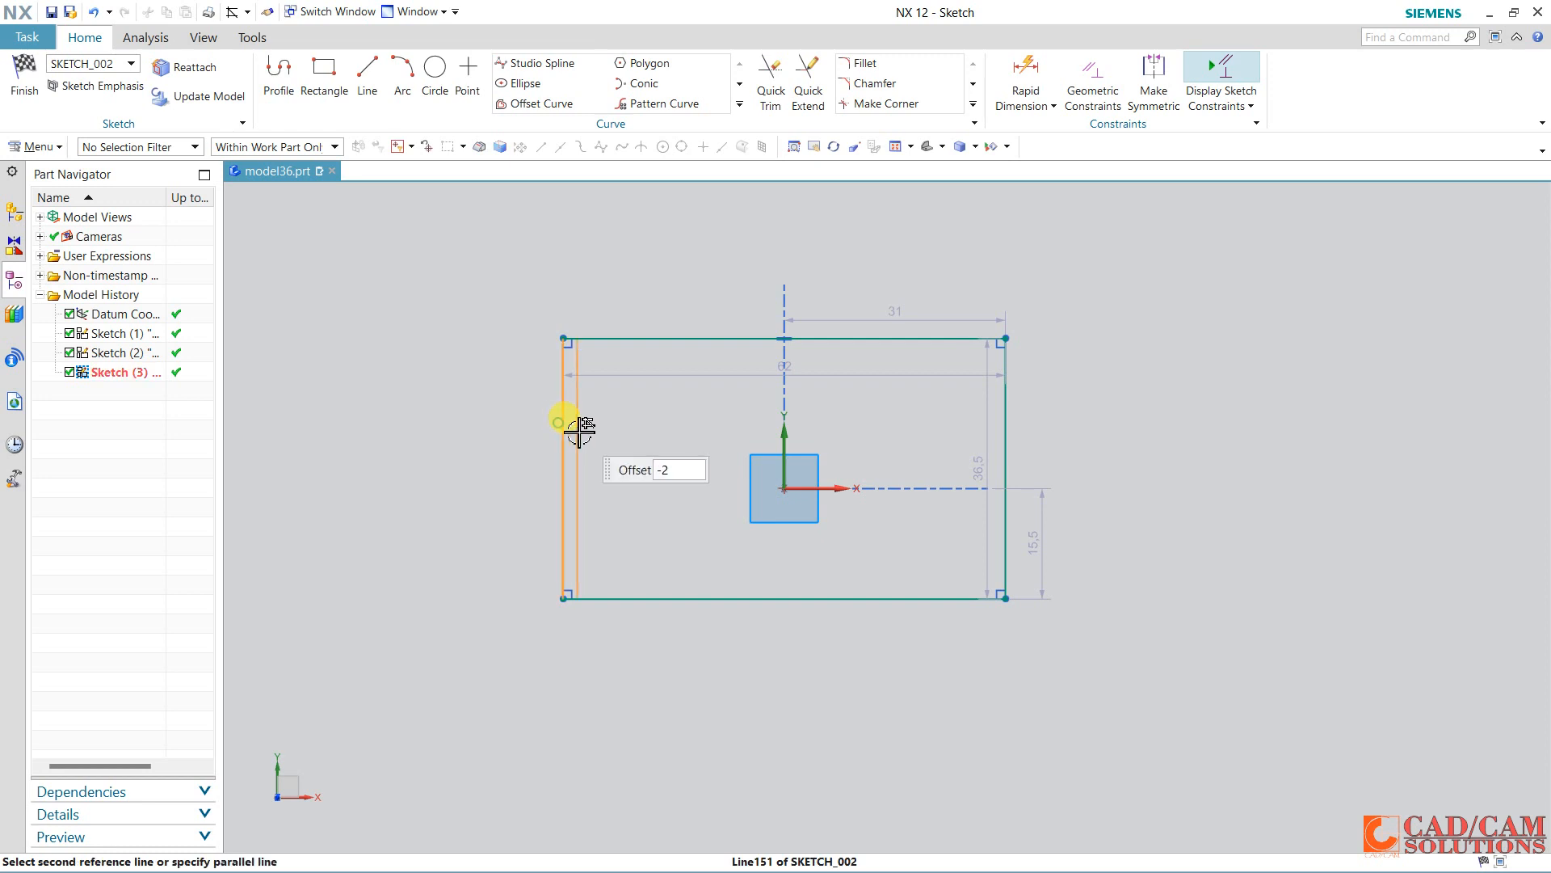
{"action": "left_click", "coordinate": [1005, 418]}
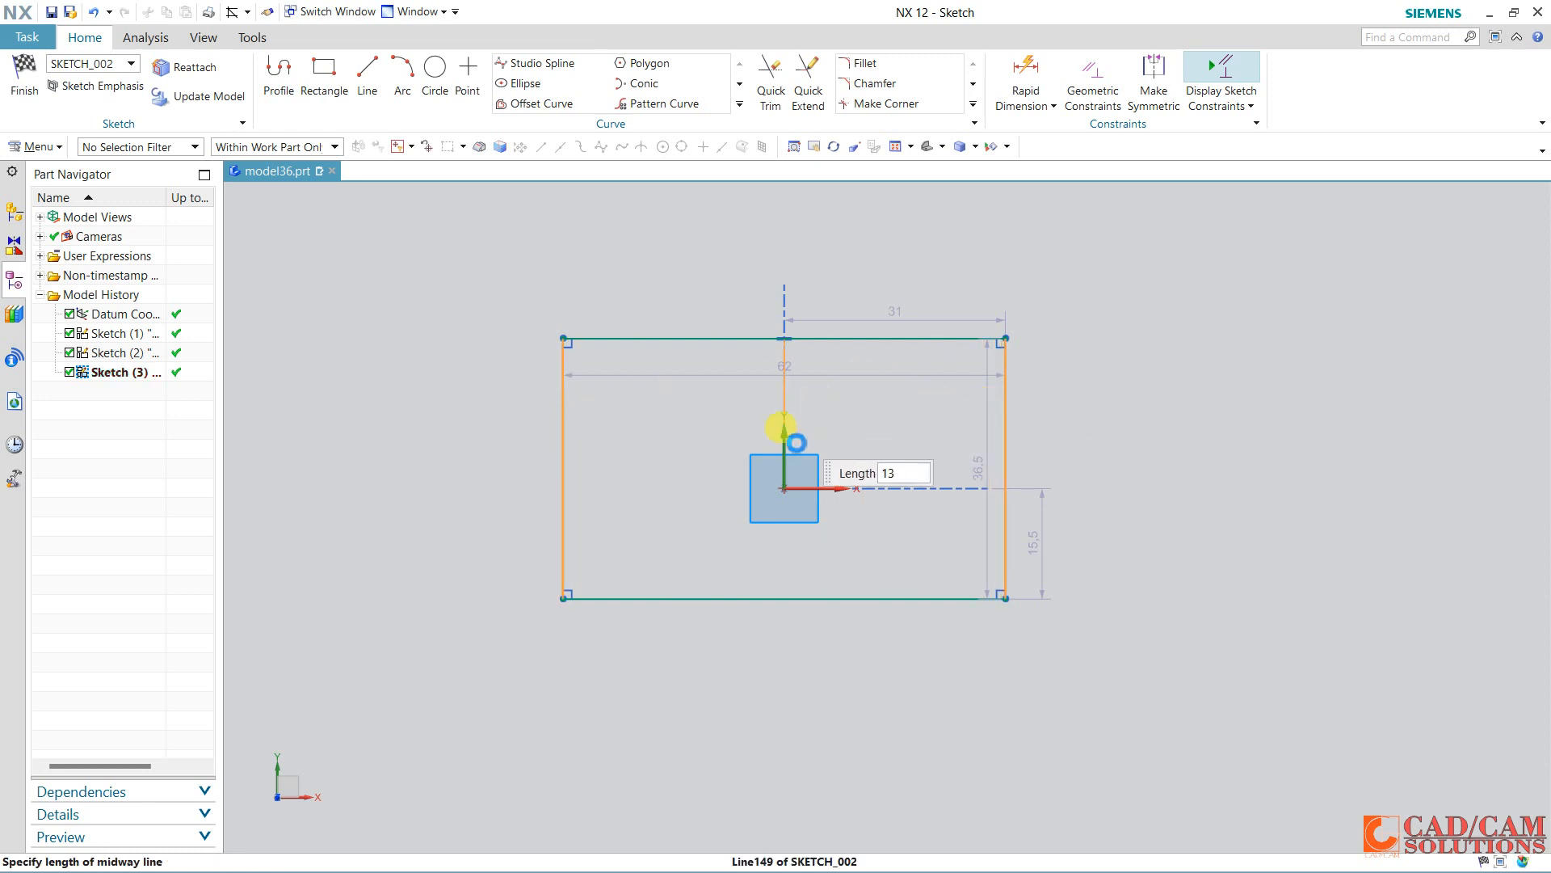
{"action": "left_click", "coordinate": [742, 674]}
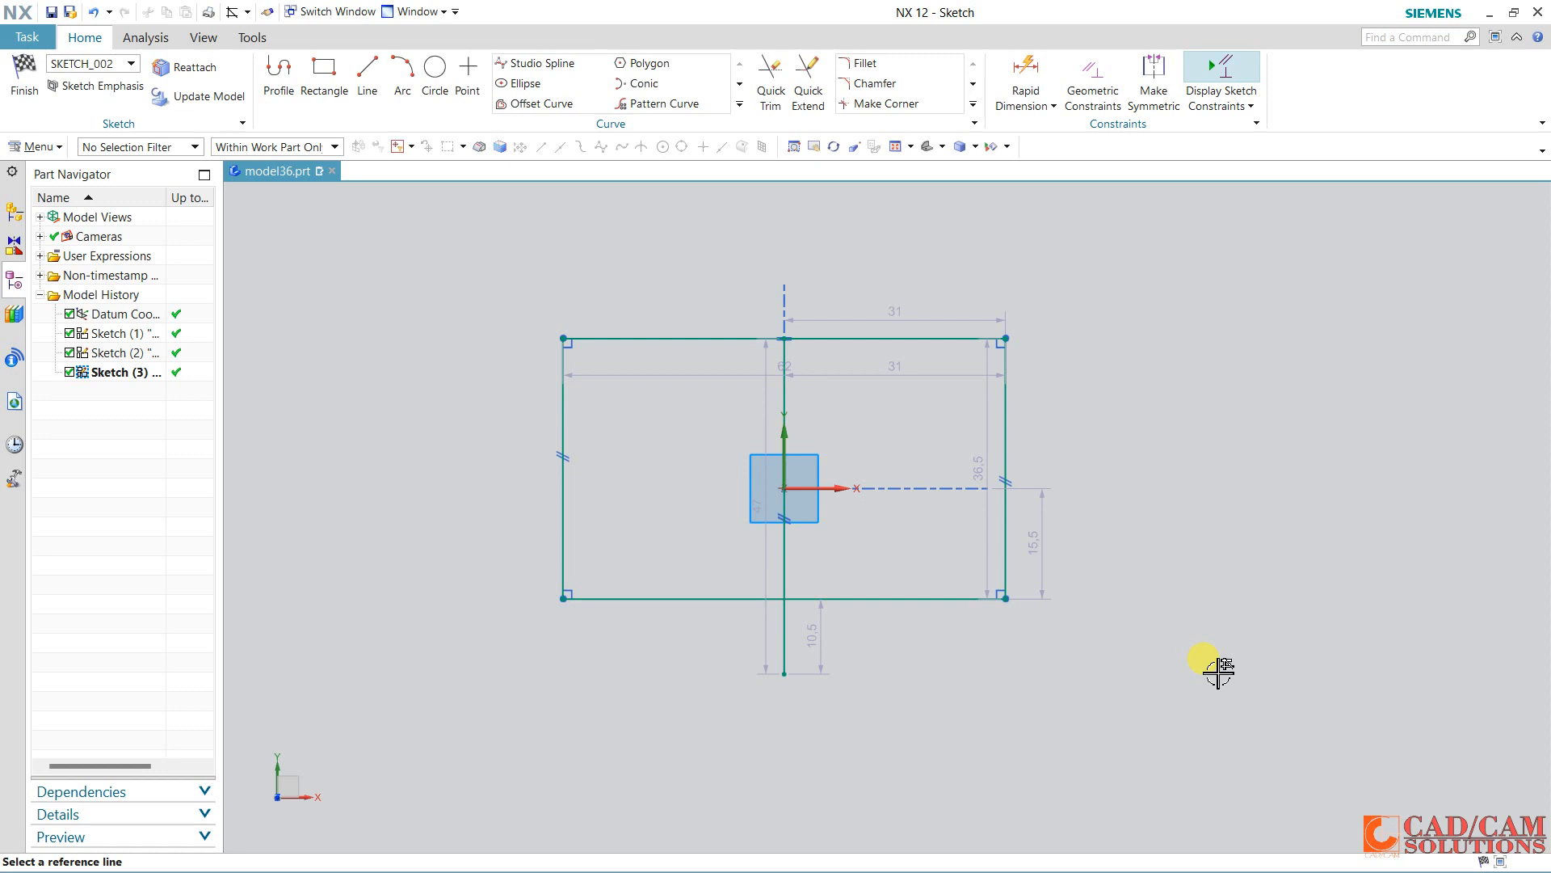
Create a derived line about 89 mm long midway between the rectangle's top and bottom edges, extending past its right side.
{"action": "left_click", "coordinate": [629, 338]}
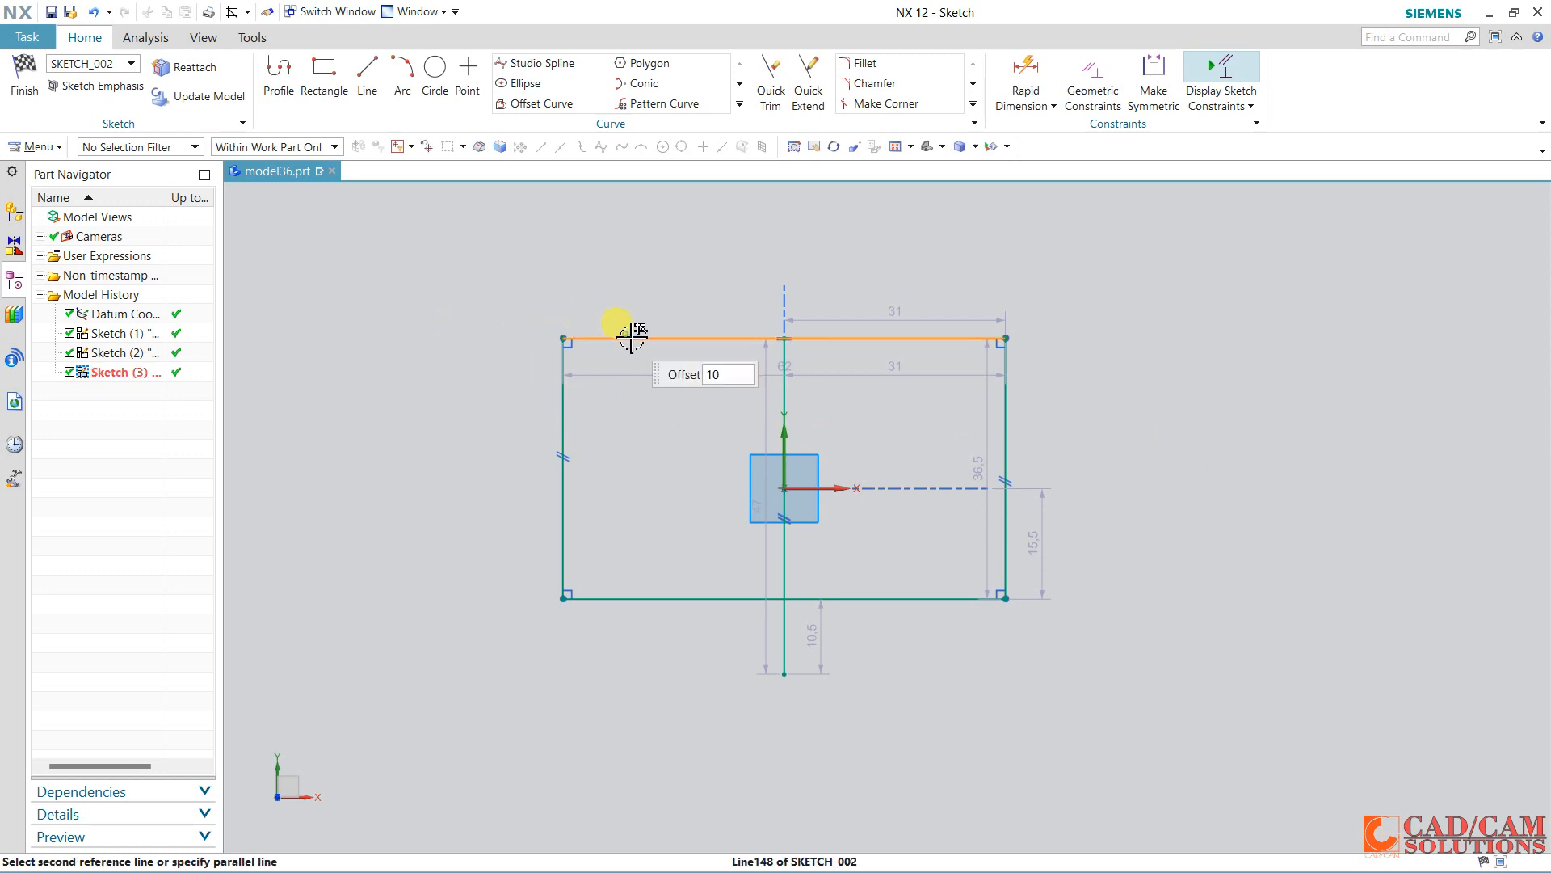
{"action": "left_click", "coordinate": [632, 598]}
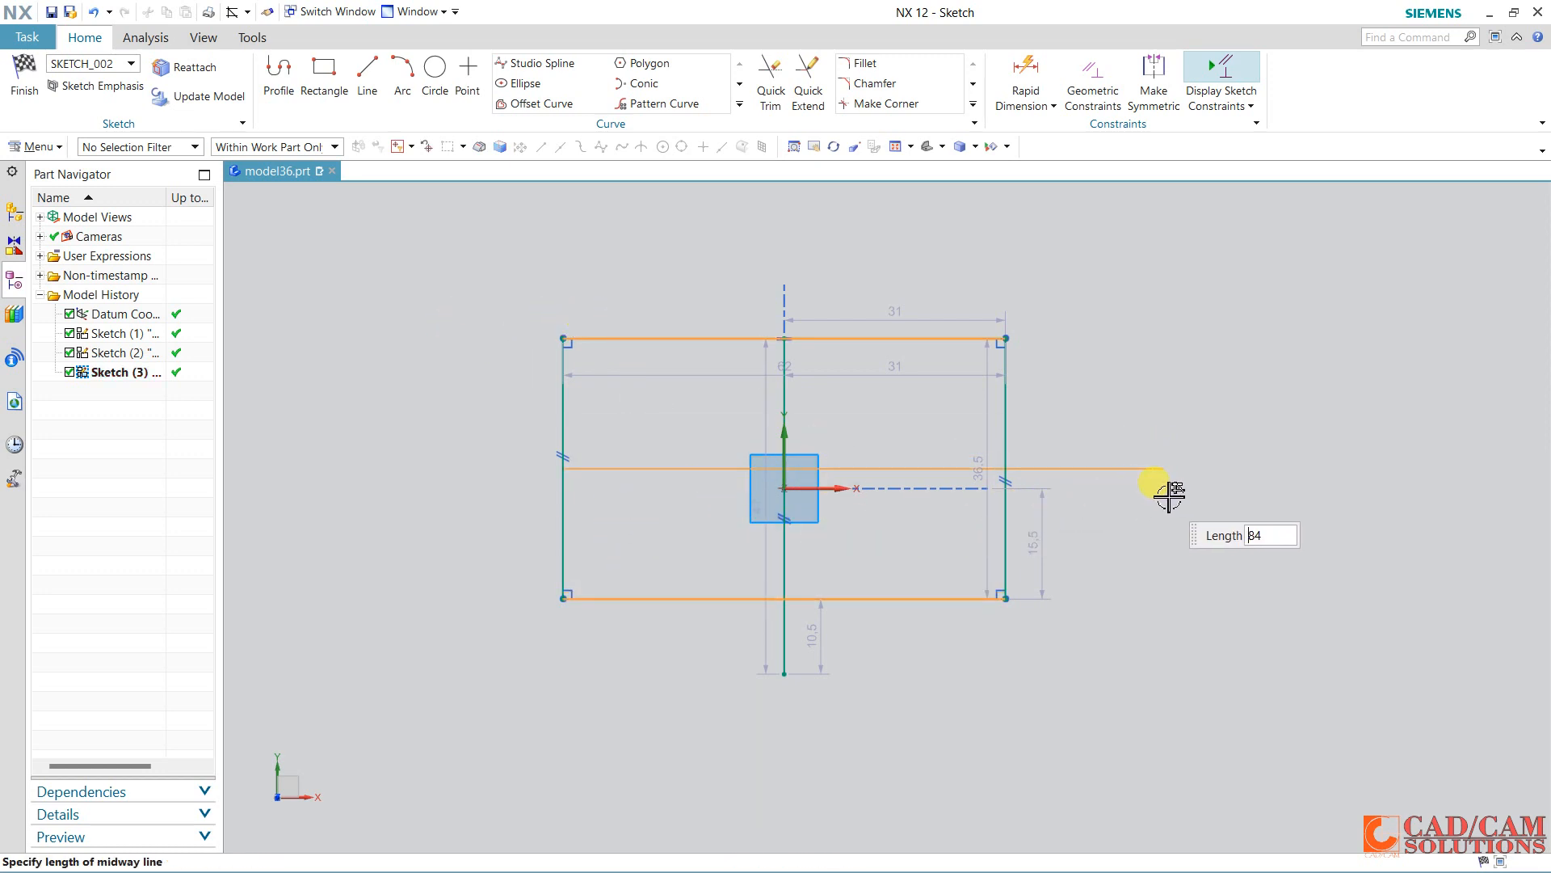
{"action": "left_click", "coordinate": [1257, 492]}
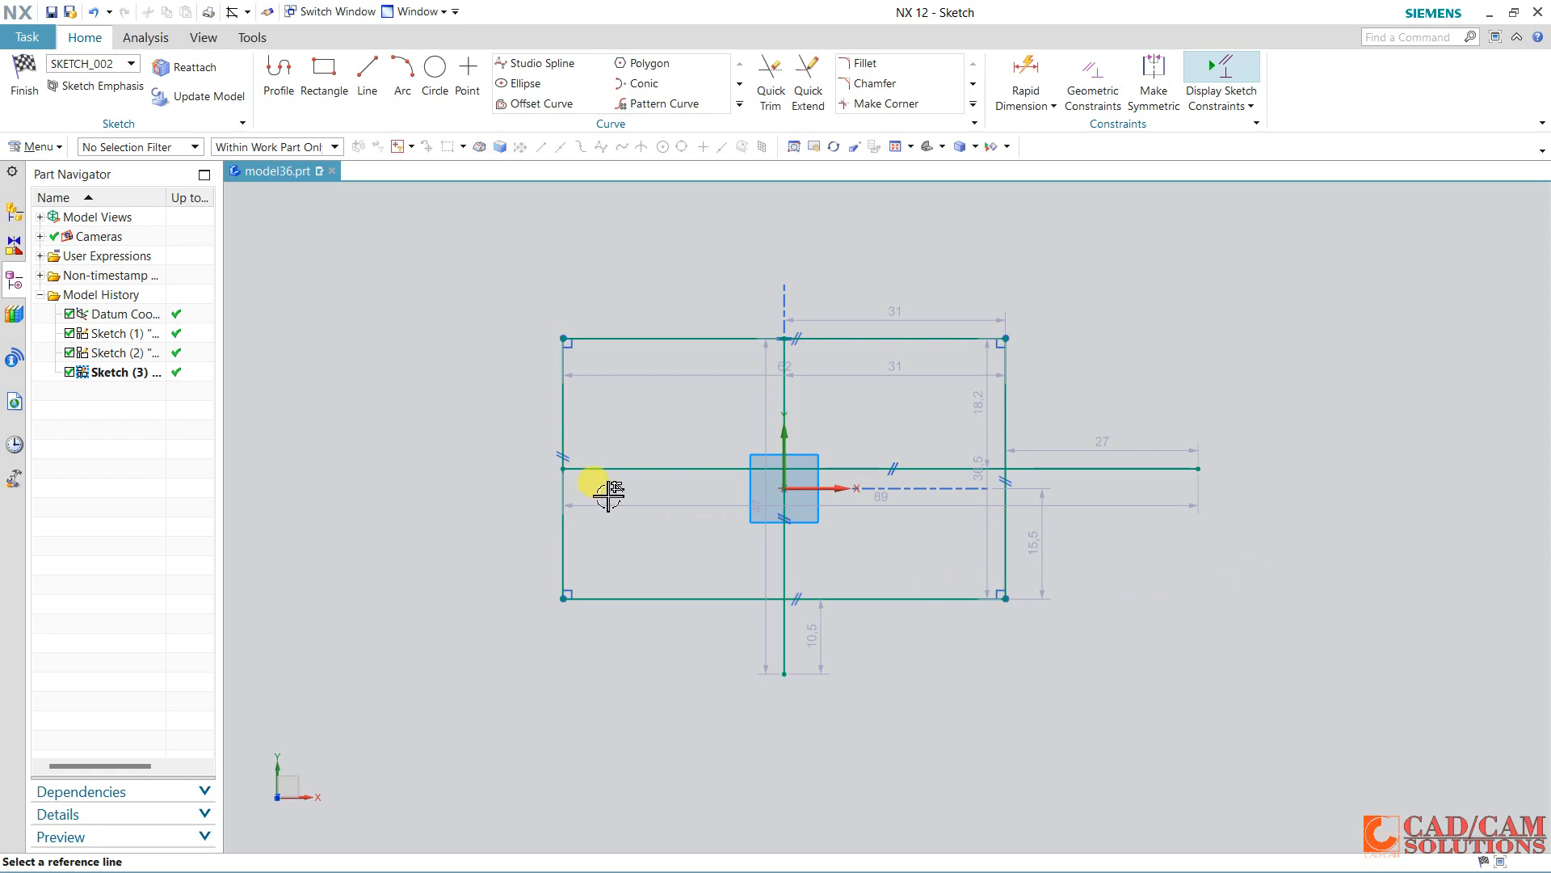
Create a derived bisector line from the rectangle's lower-left corner, using the left and bottom edges, ending above the top edge.
{"action": "left_click", "coordinate": [564, 489]}
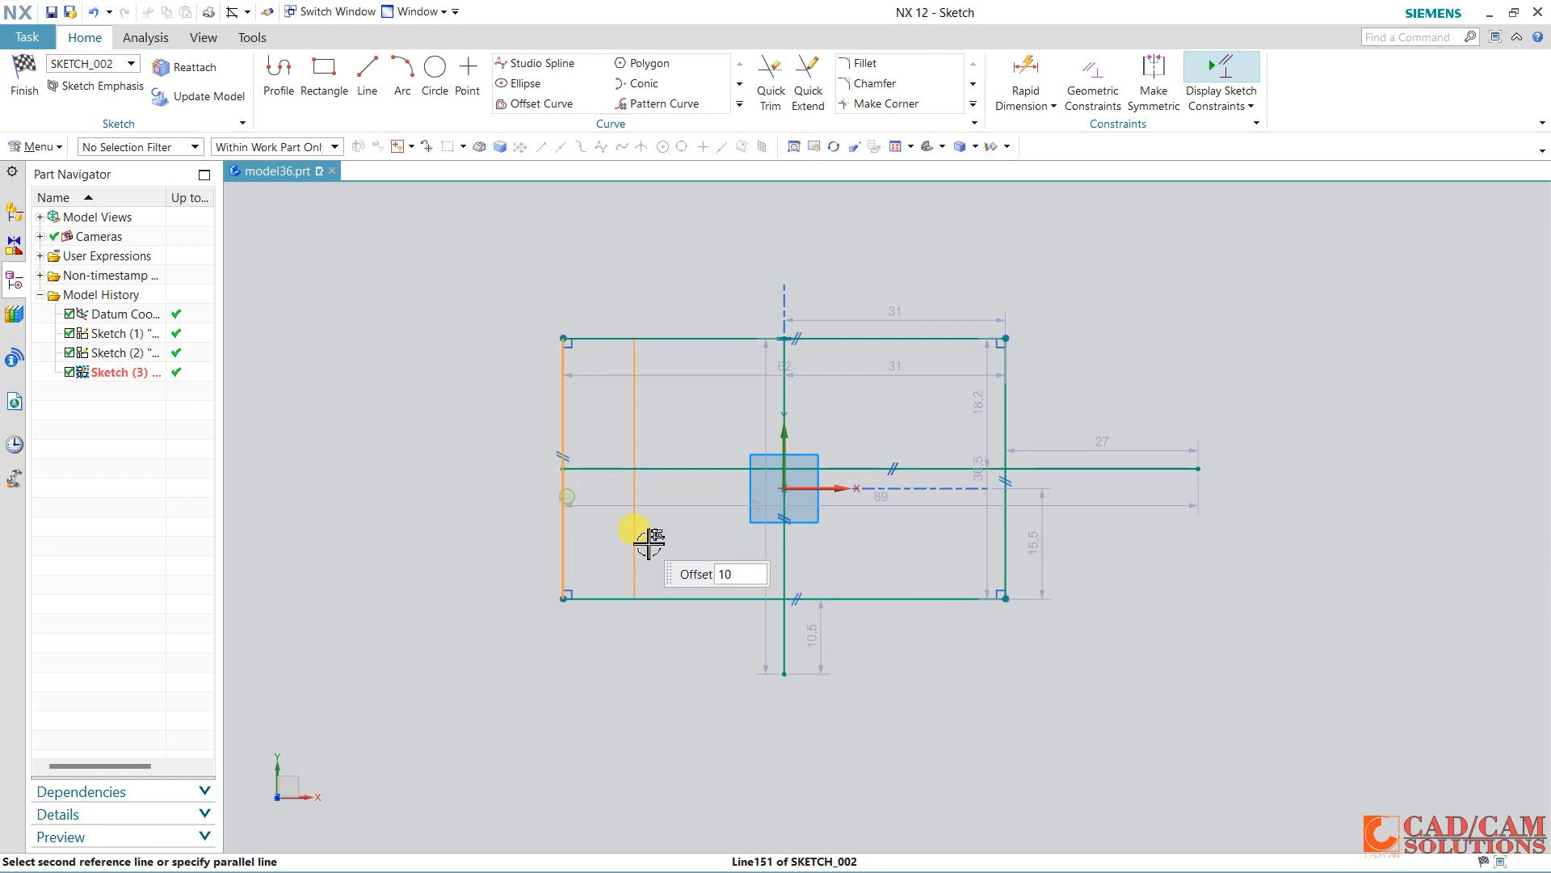
{"action": "left_click", "coordinate": [681, 600]}
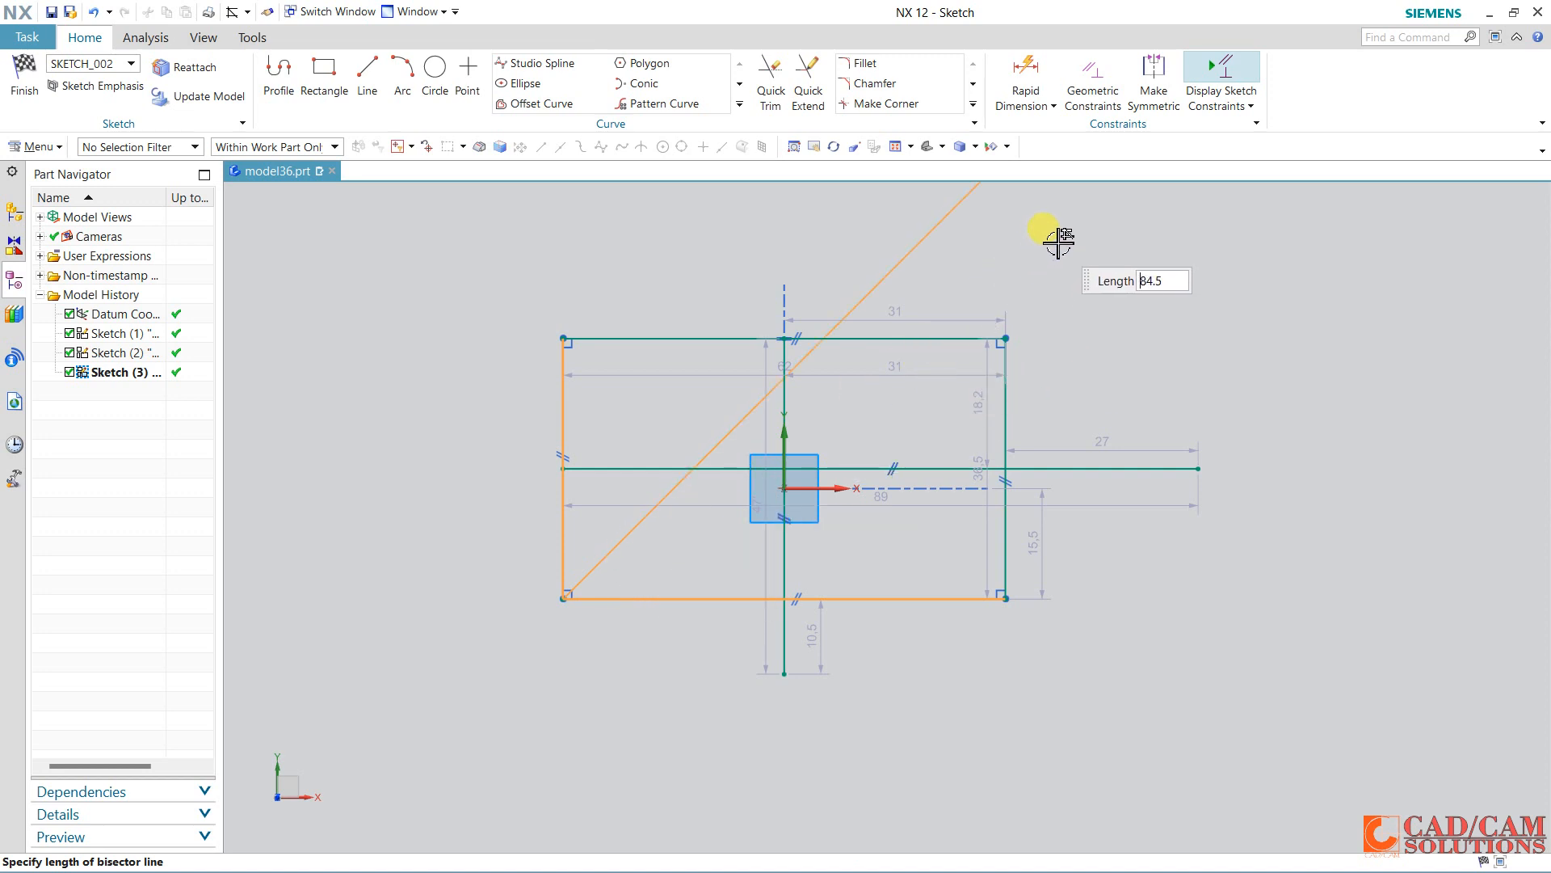
{"action": "left_click", "coordinate": [902, 305]}
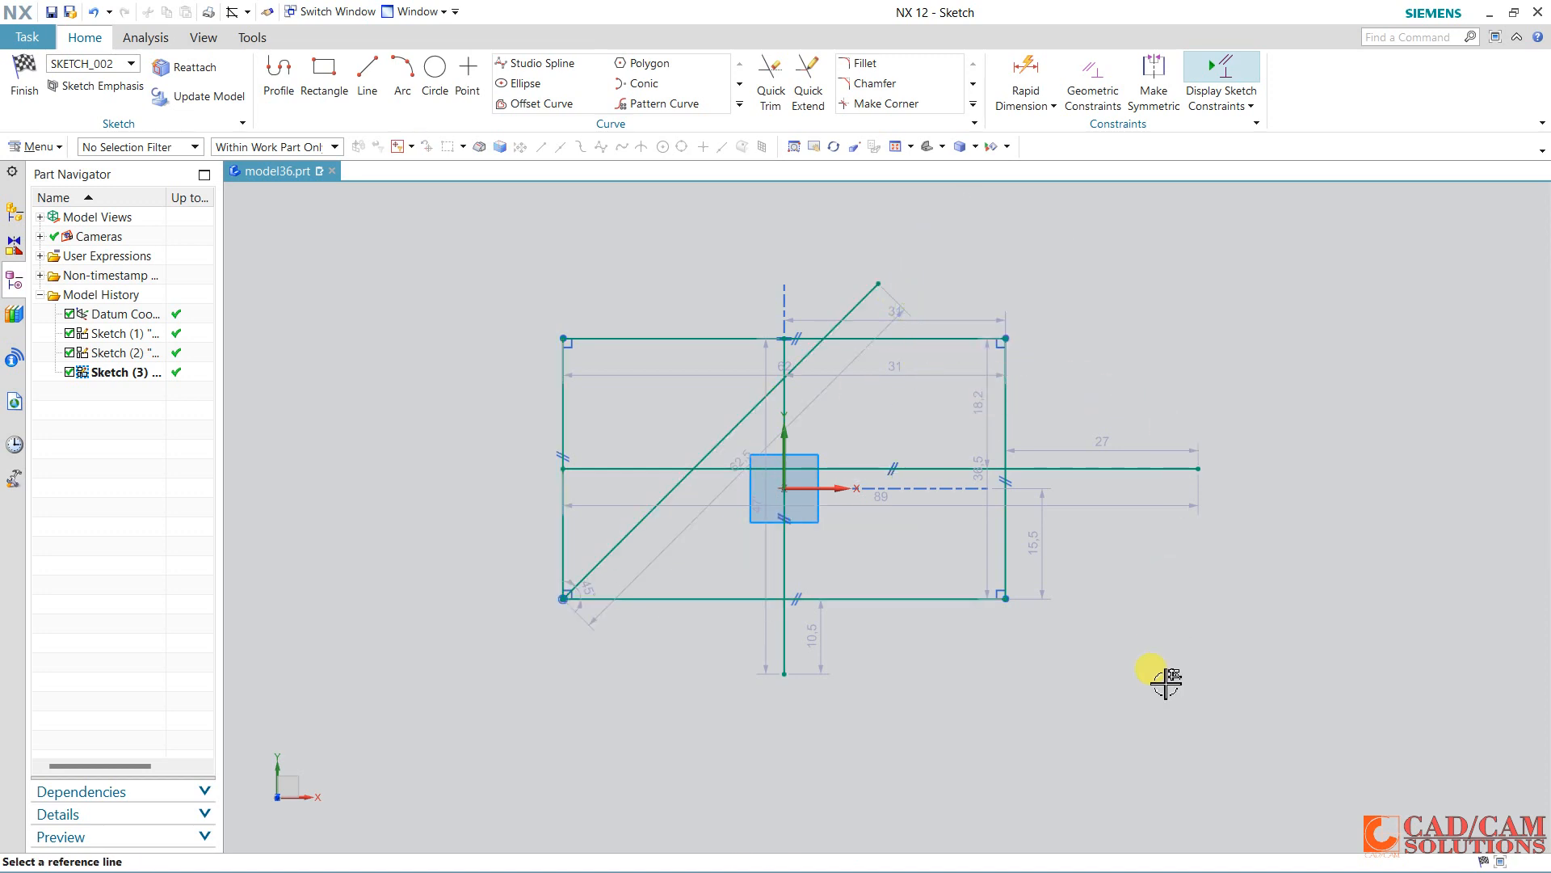
Quick Trim the parts of the three derived lines that project outside the rectangle.
{"action": "left_click", "coordinate": [770, 87]}
{"action": "left_click", "coordinate": [866, 312]}
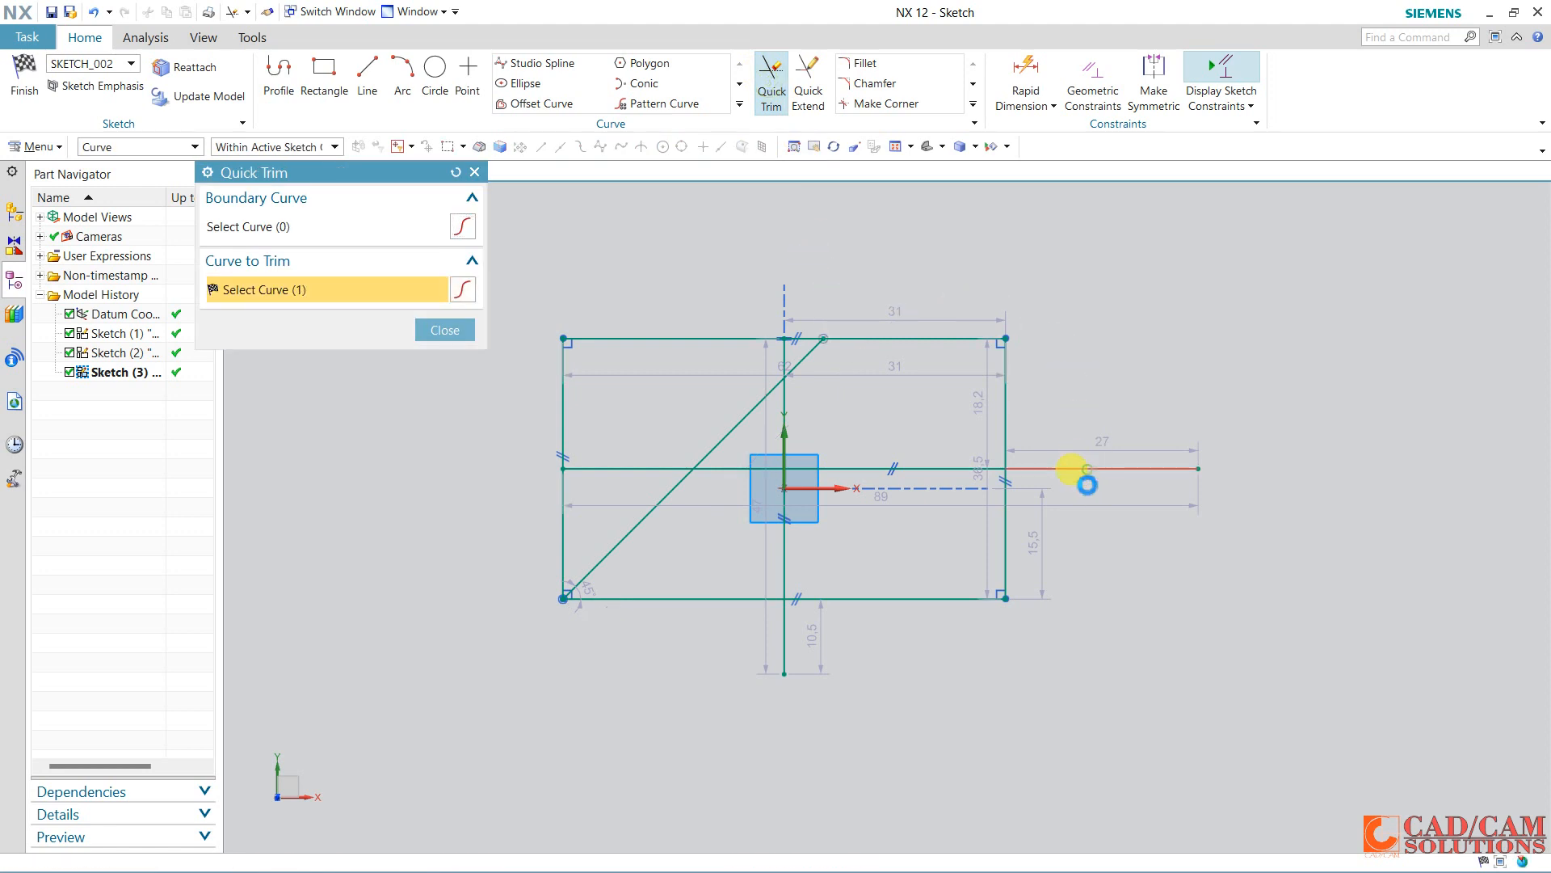
{"action": "left_click", "coordinate": [1088, 477]}
{"action": "left_click_drag", "start_coordinate": [877, 618], "coordinate": [677, 677]}
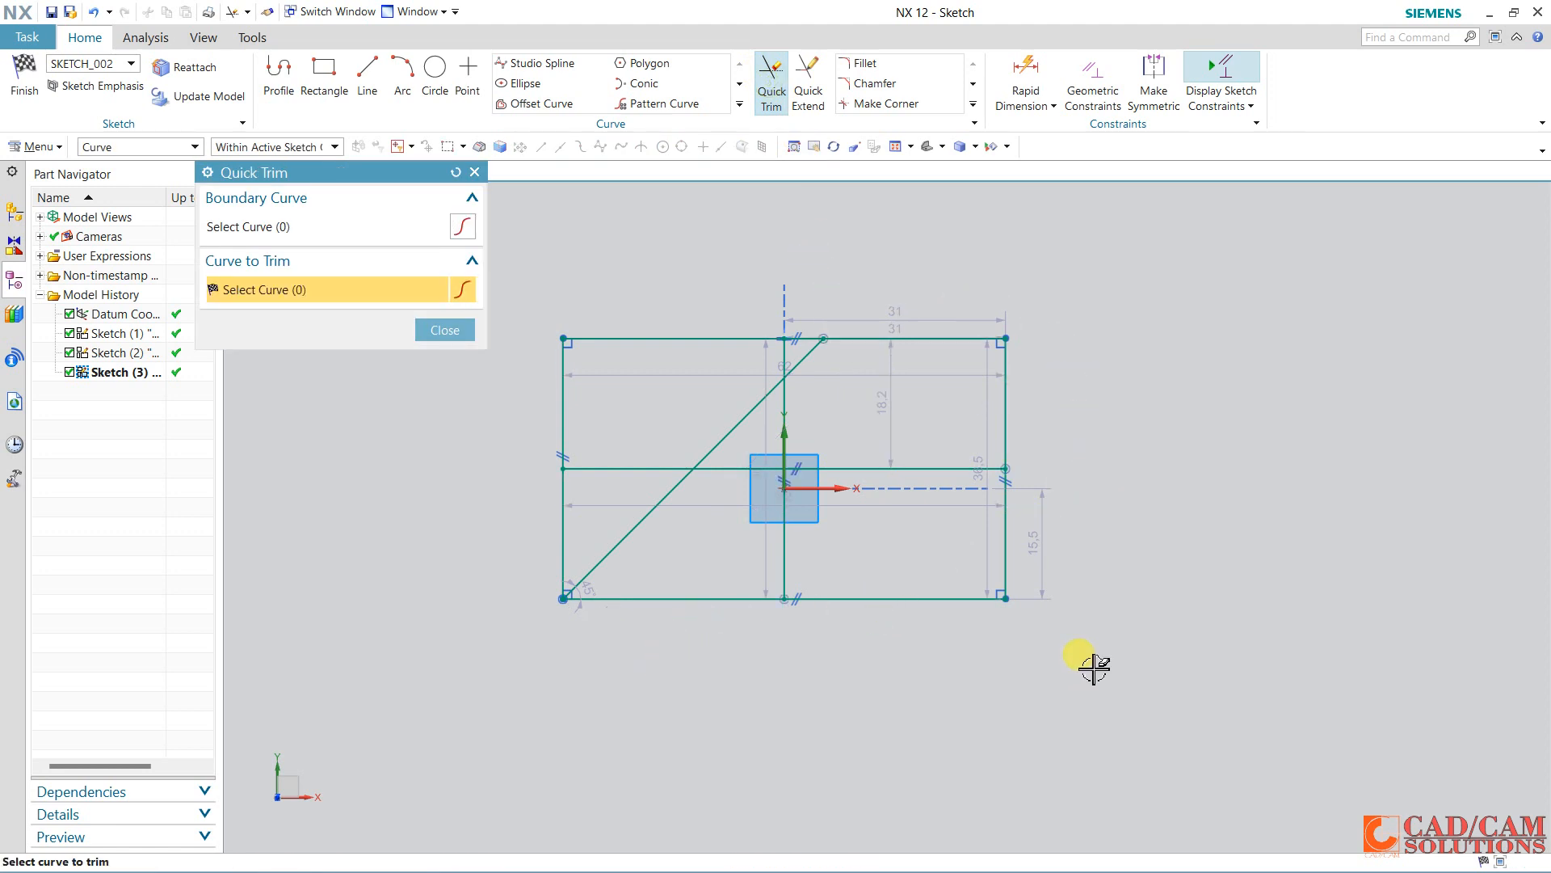
{"action": "left_click", "coordinate": [443, 329]}
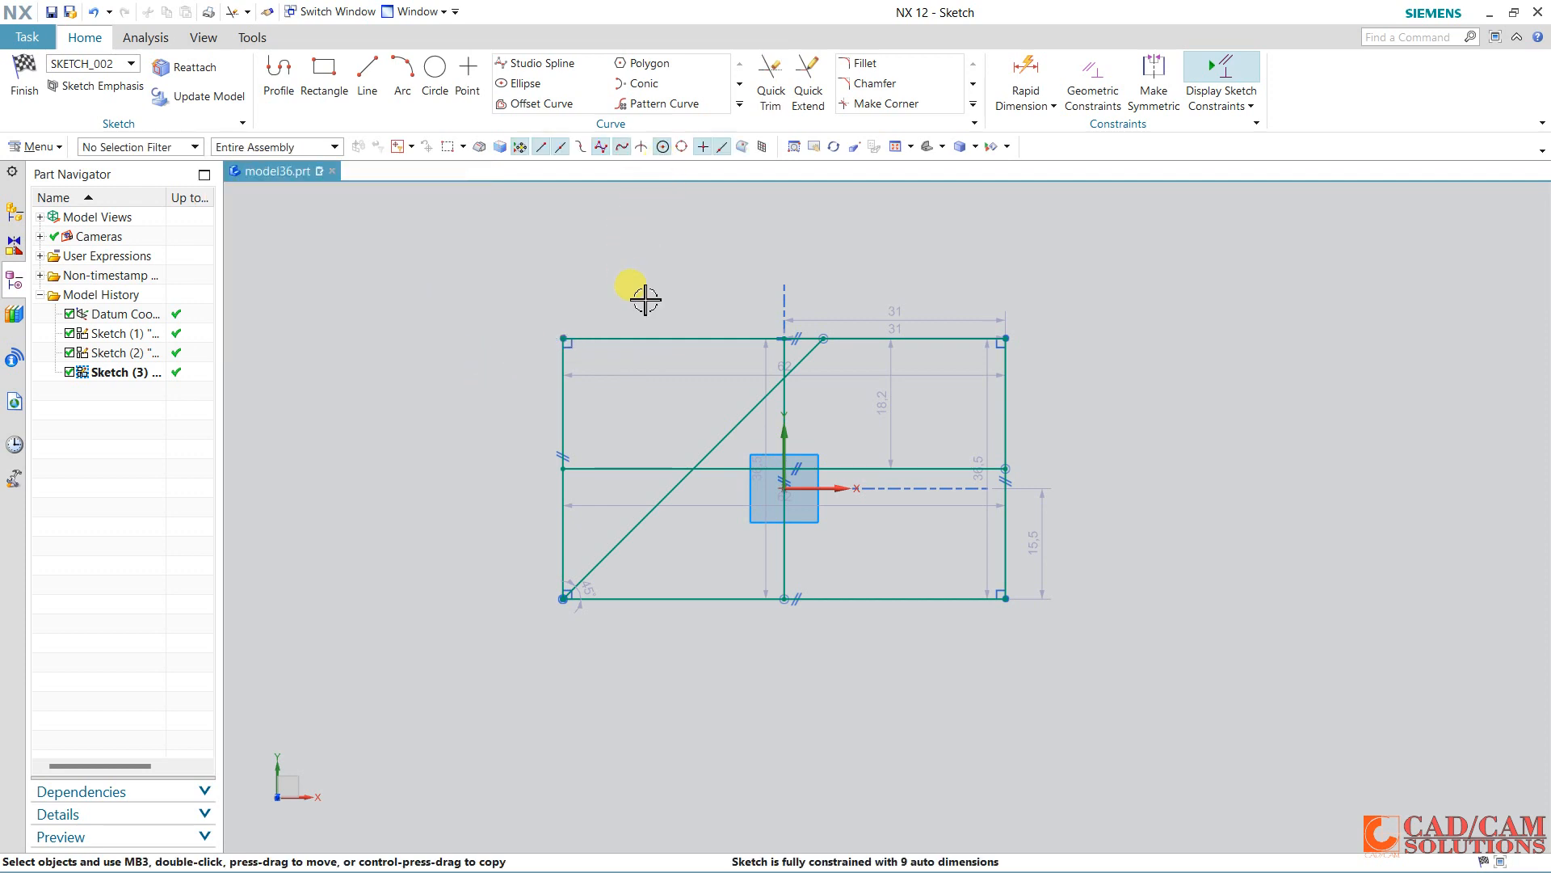
Quick Trim the diagonal and the horizontal midline's left half piece by piece, and sweep away the rectangle and all remaining curves.
{"action": "left_click", "coordinate": [770, 79]}
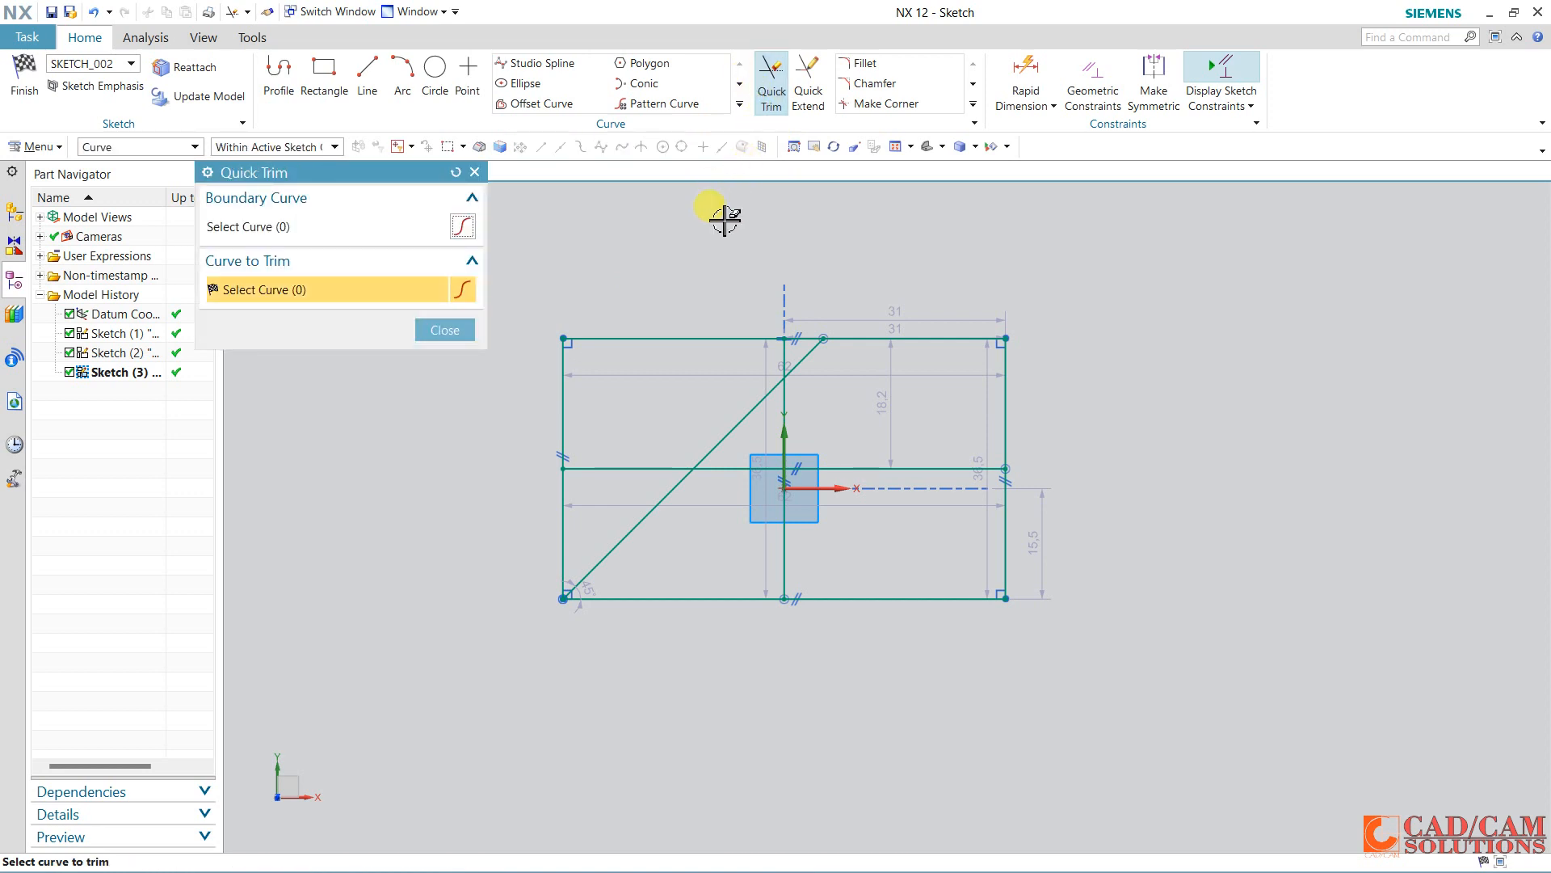
{"action": "left_click", "coordinate": [792, 353]}
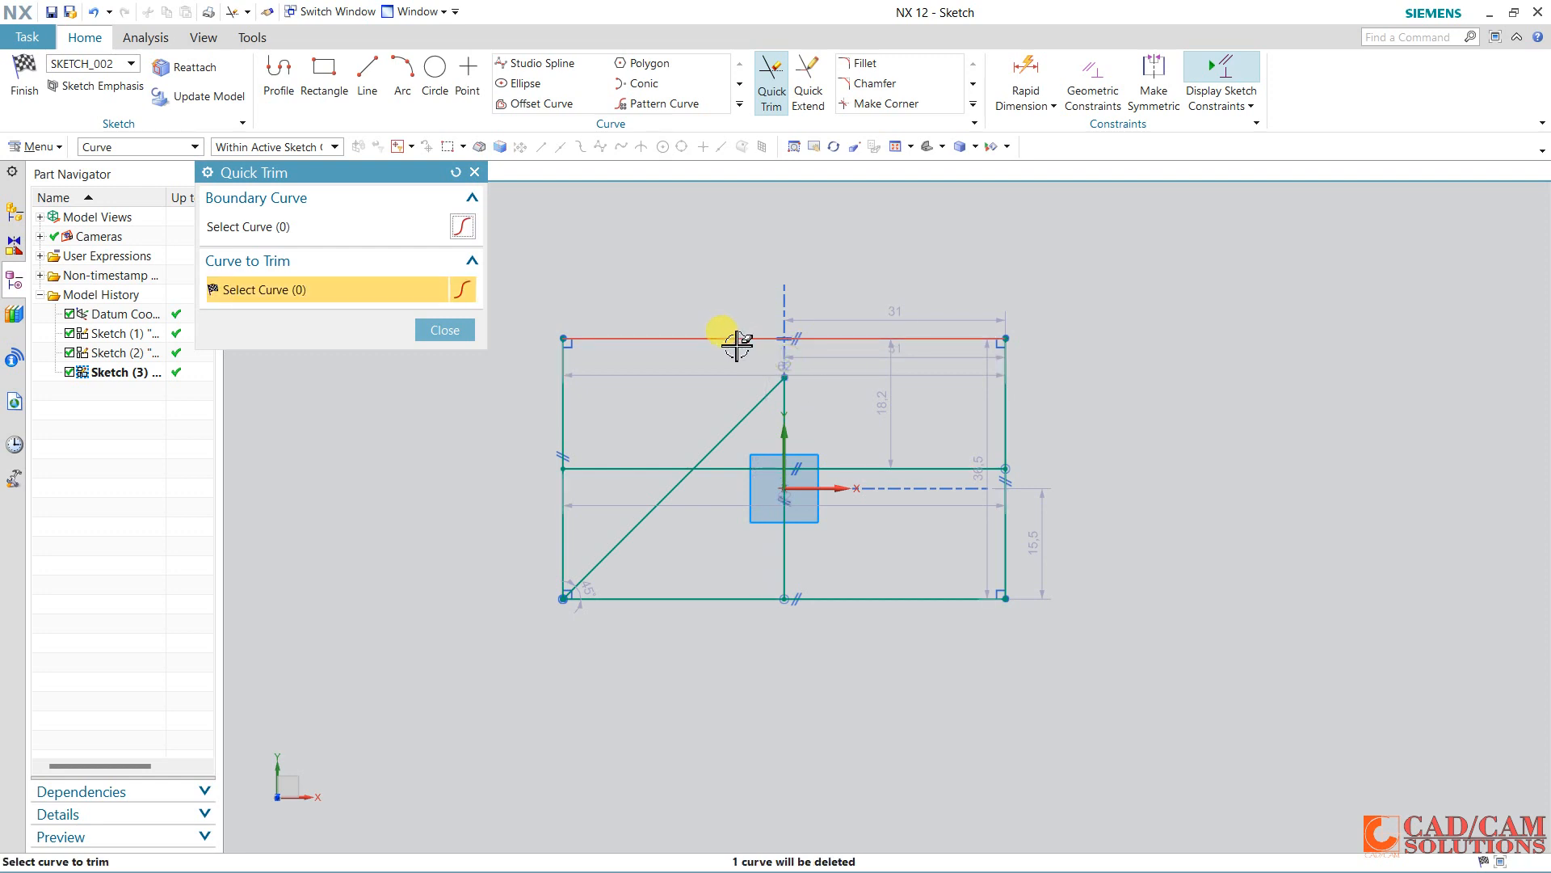
{"action": "left_click", "coordinate": [753, 408]}
{"action": "left_click", "coordinate": [675, 485]}
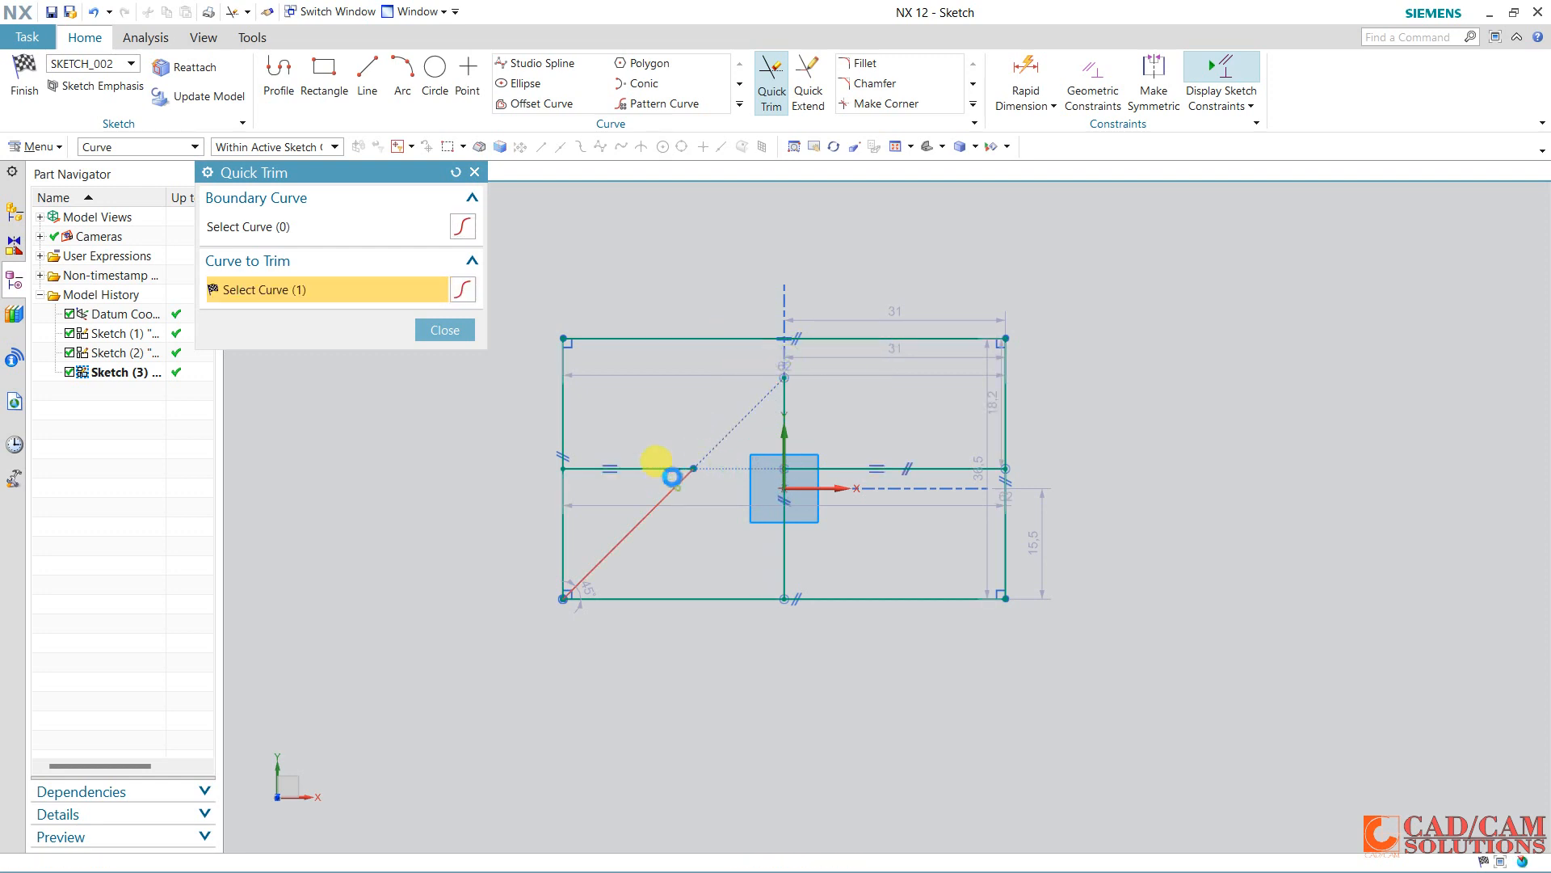
{"action": "left_click", "coordinate": [612, 469]}
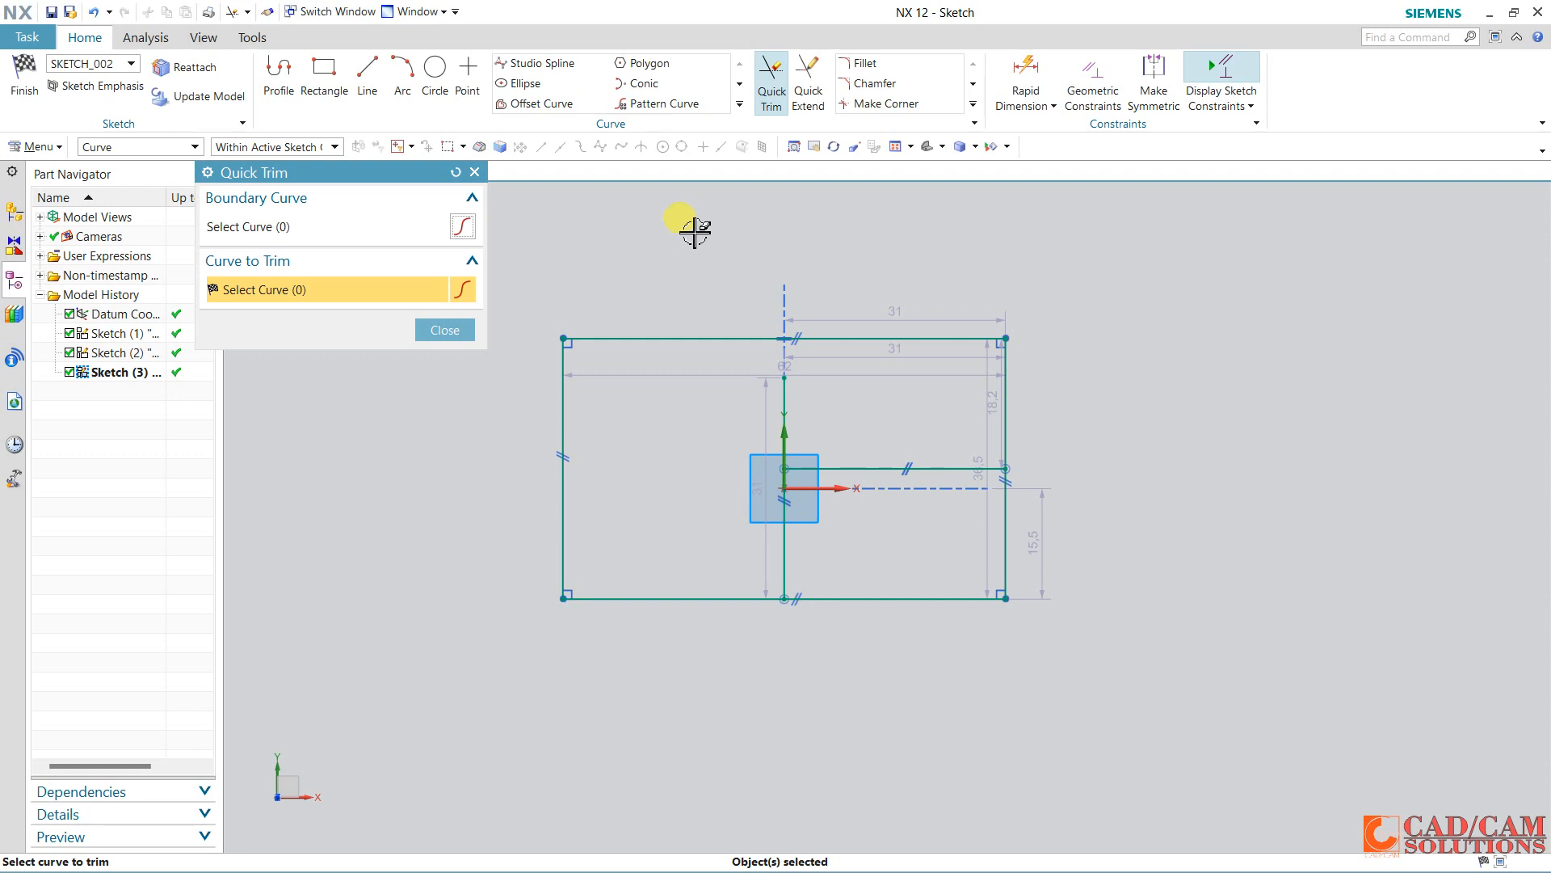
{"action": "mouse_move", "coordinate": [602, 354]}
{"action": "left_mouse_down"}
{"action": "mouse_move", "coordinate": [581, 474]}
{"action": "mouse_move", "coordinate": [671, 606]}
{"action": "mouse_move", "coordinate": [994, 538]}
{"action": "mouse_move", "coordinate": [1024, 413]}
{"action": "mouse_move", "coordinate": [1080, 409]}
{"action": "mouse_move", "coordinate": [845, 356]}
{"action": "mouse_move", "coordinate": [987, 468]}
{"action": "mouse_move", "coordinate": [1056, 365]}
{"action": "mouse_move", "coordinate": [907, 526]}
{"action": "mouse_move", "coordinate": [845, 627]}
{"action": "mouse_move", "coordinate": [1042, 488]}
{"action": "left_mouse_up"}
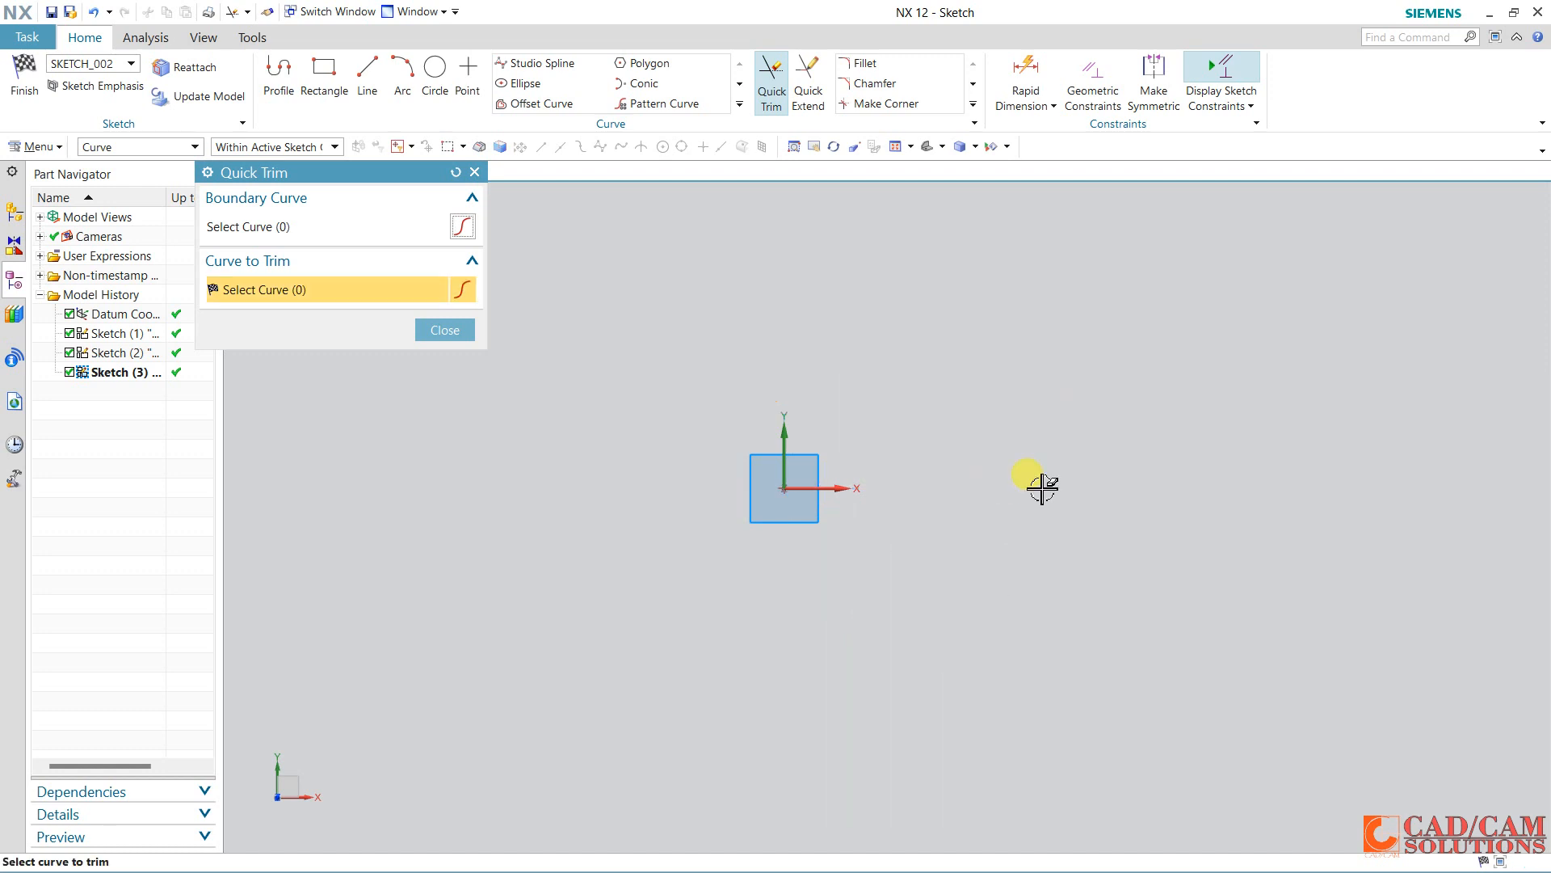
{"action": "left_click", "coordinate": [449, 330]}
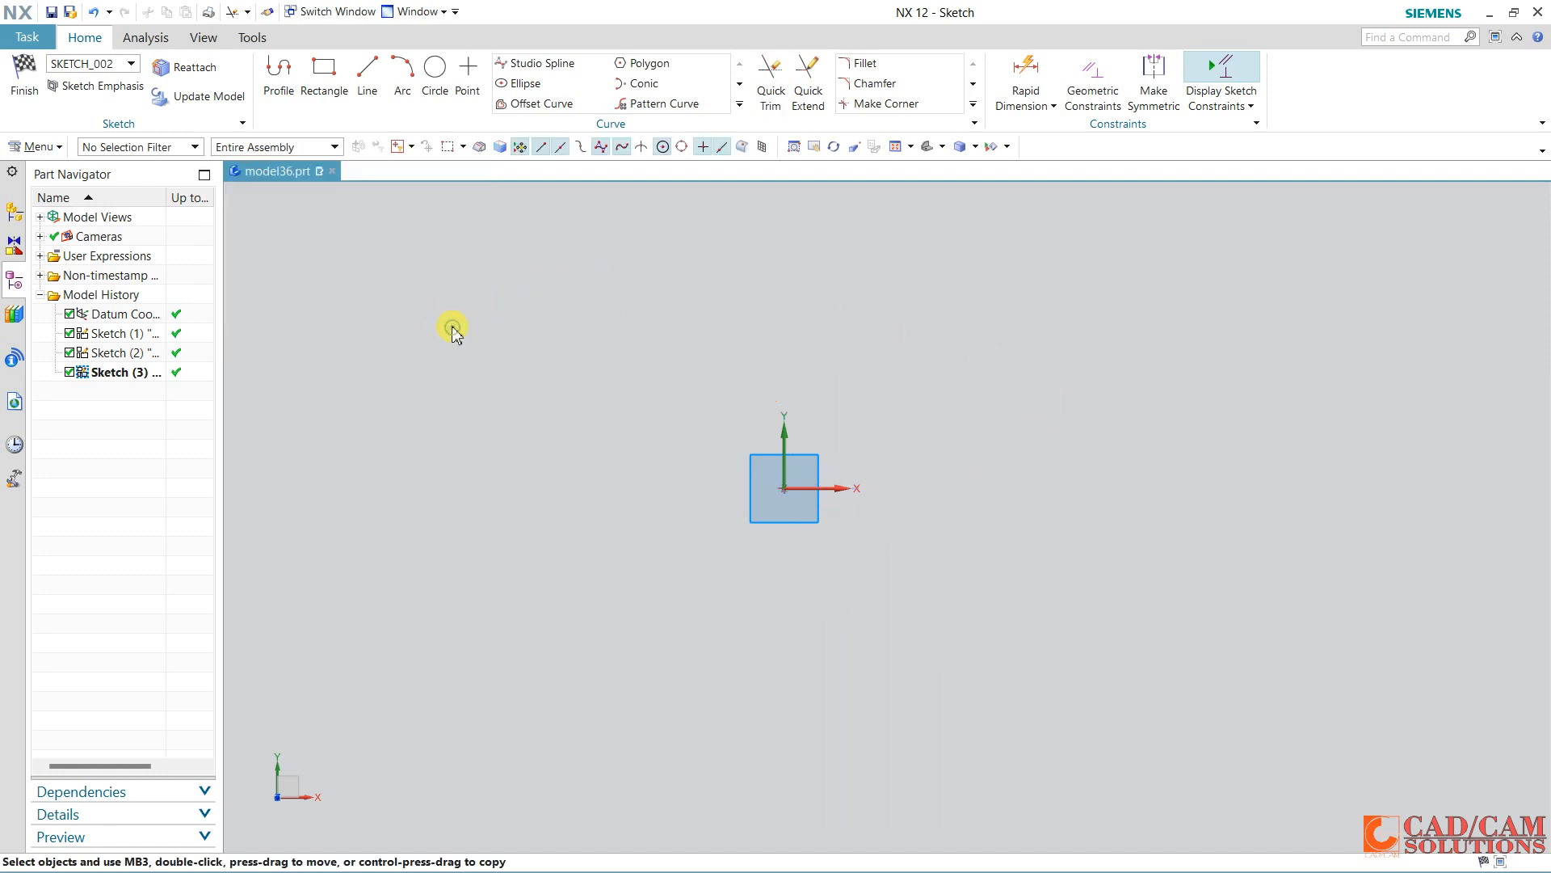
Place four sketch points scattered above the X axis, mostly on the left of the Y axis.
{"action": "left_click", "coordinate": [480, 93]}
{"action": "left_click", "coordinate": [563, 298]}
{"action": "left_click", "coordinate": [520, 429]}
{"action": "left_click", "coordinate": [744, 421]}
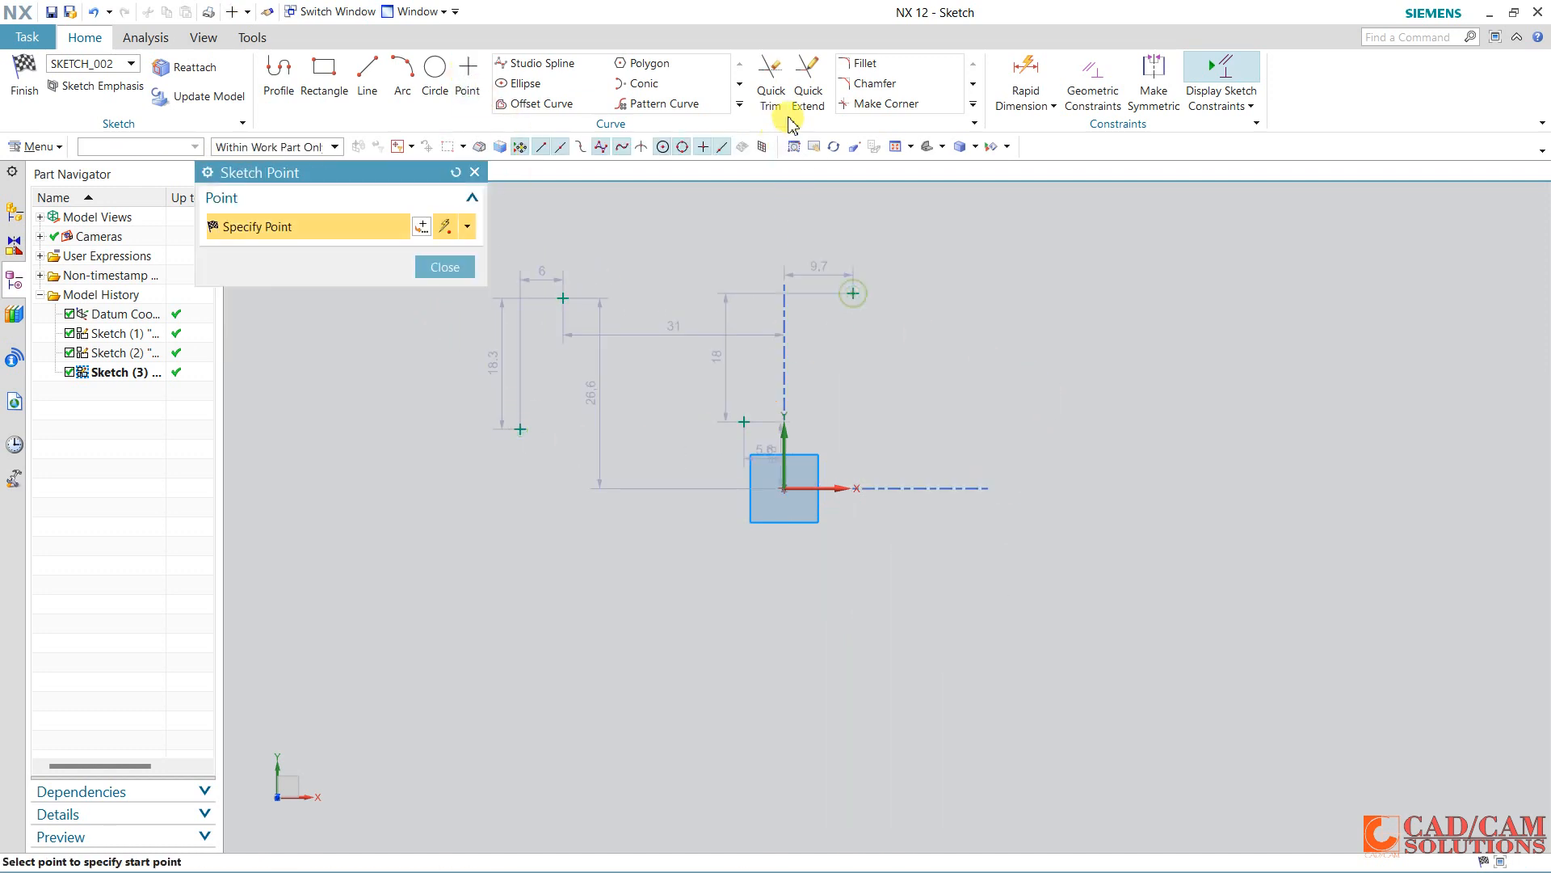
Start and close Quick Trim, and delete the sketch points by selecting them together.
{"action": "left_click", "coordinate": [771, 95]}
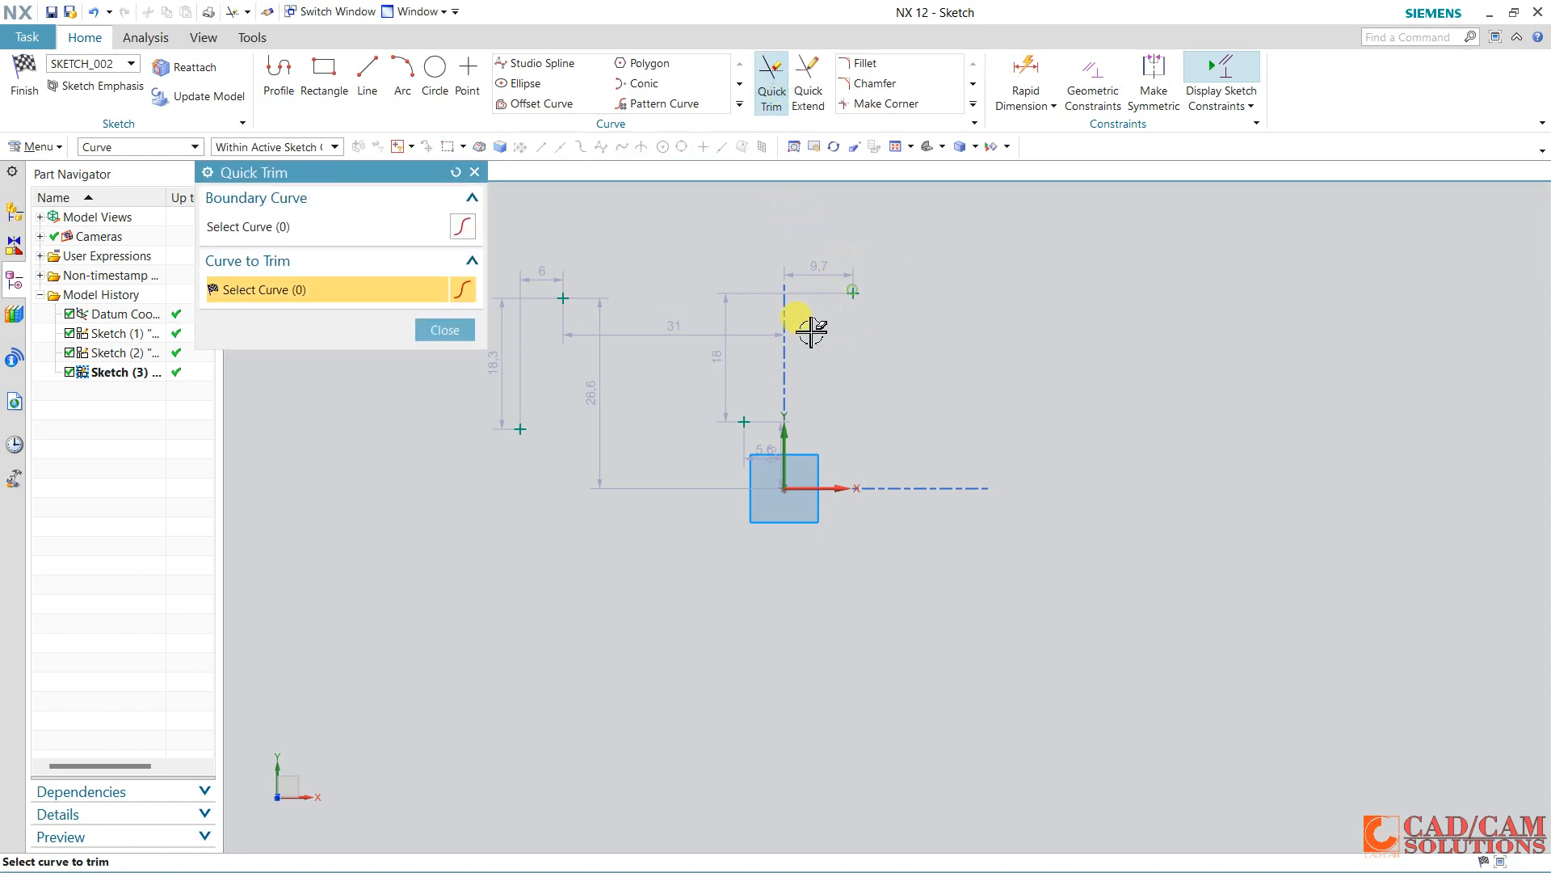
{"action": "left_click", "coordinate": [464, 332]}
{"action": "mouse_move", "coordinate": [880, 235]}
{"action": "left_mouse_down"}
{"action": "mouse_move", "coordinate": [554, 409]}
{"action": "mouse_move", "coordinate": [466, 542]}
{"action": "left_mouse_up"}
{"action": "key", "text": "Delete"}
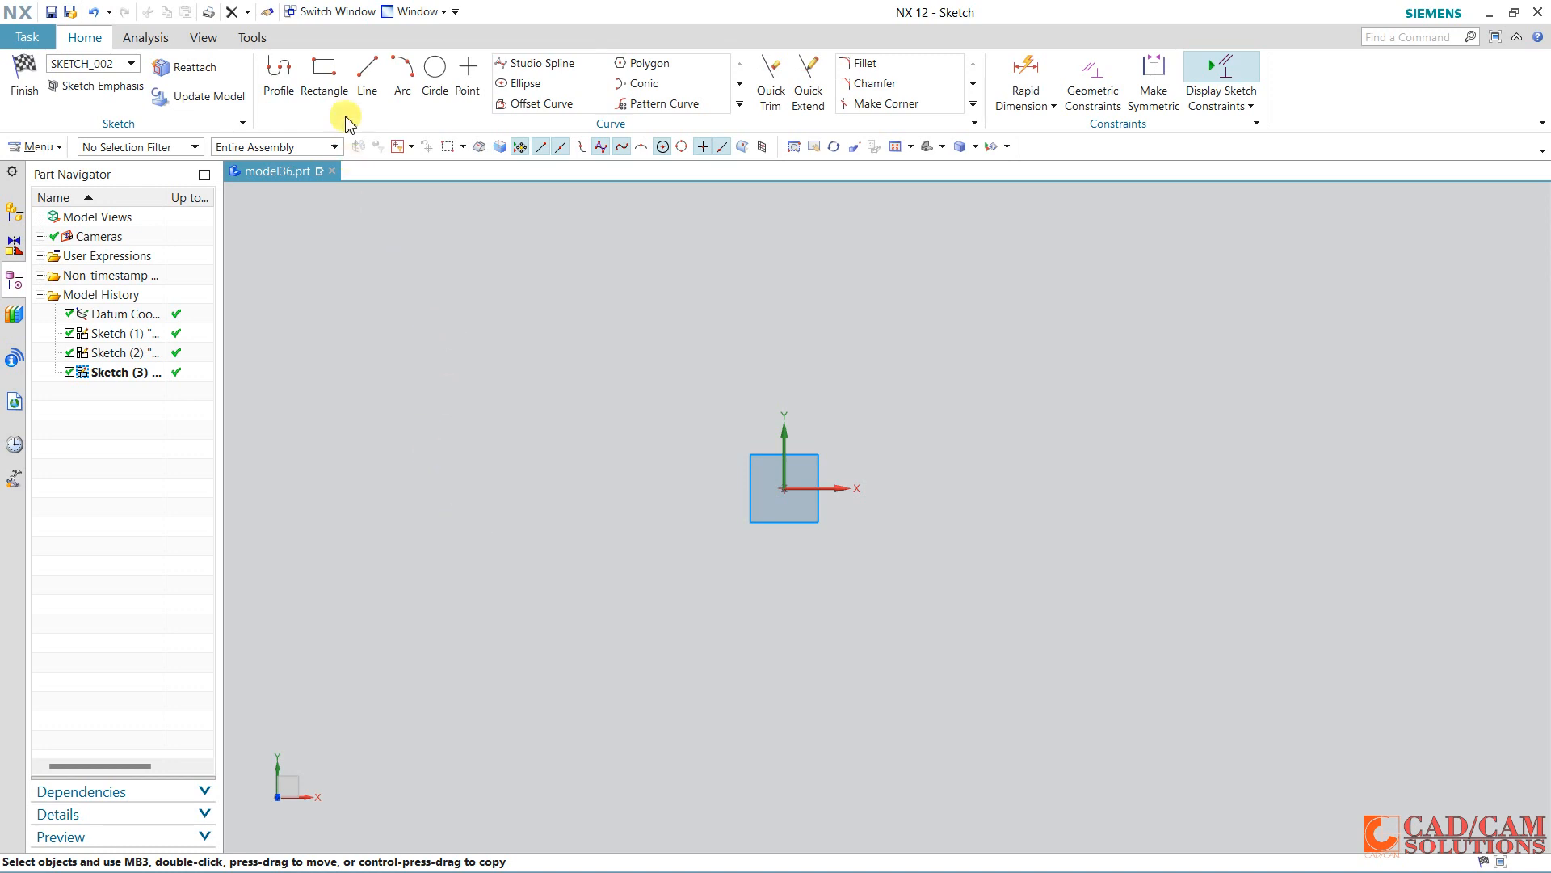
Sketch a two-point rectangle about 59 mm wide and 41 mm high around the sketch origin.
{"action": "left_click", "coordinate": [337, 91]}
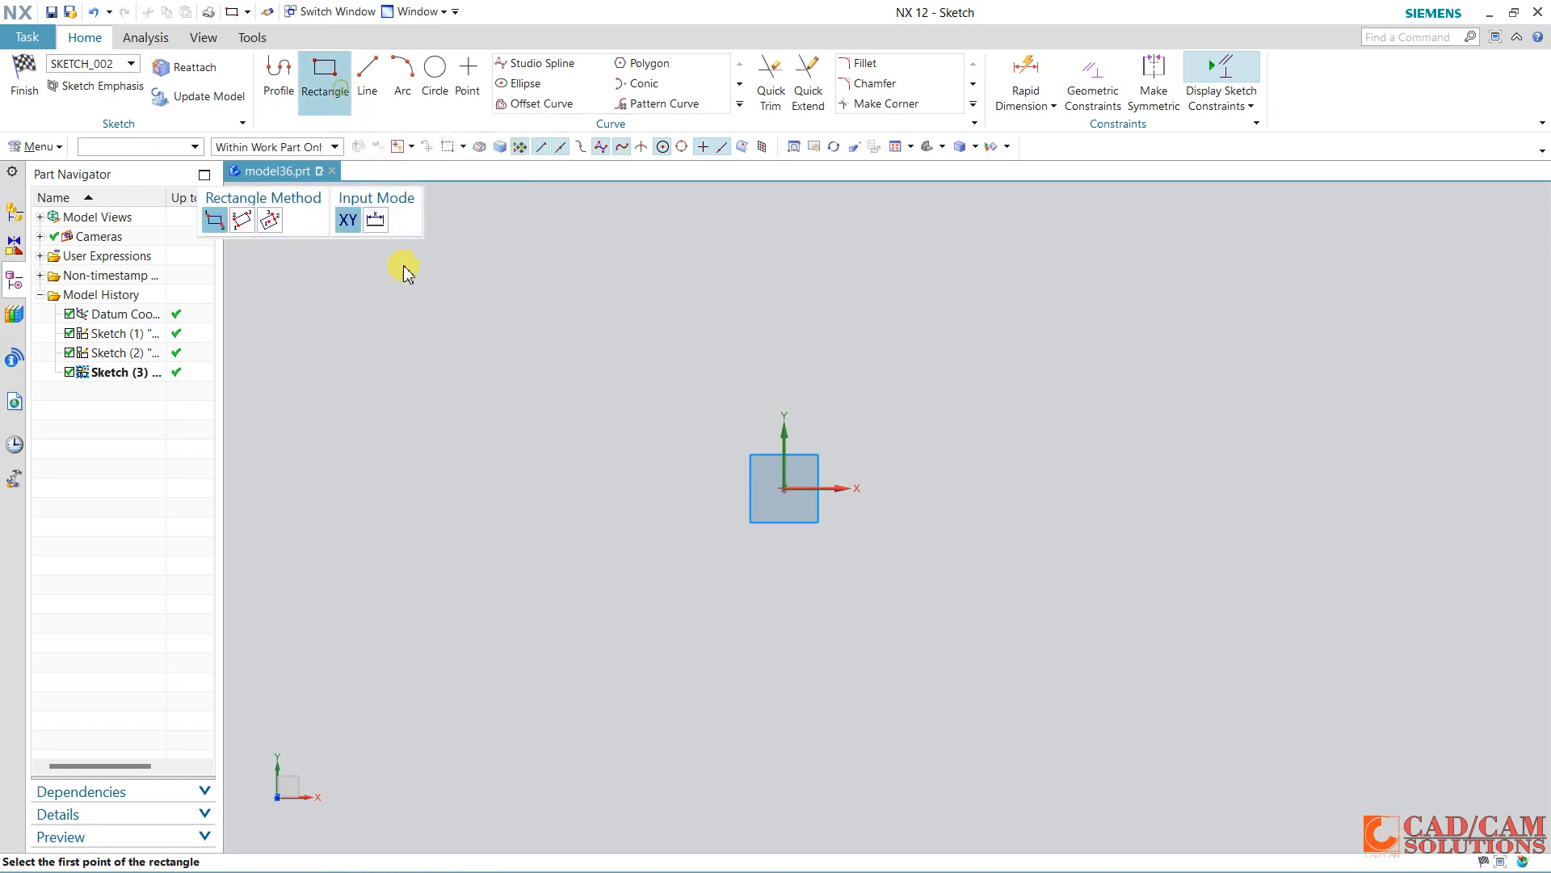
{"action": "left_click", "coordinate": [595, 338]}
{"action": "left_click", "coordinate": [1016, 630]}
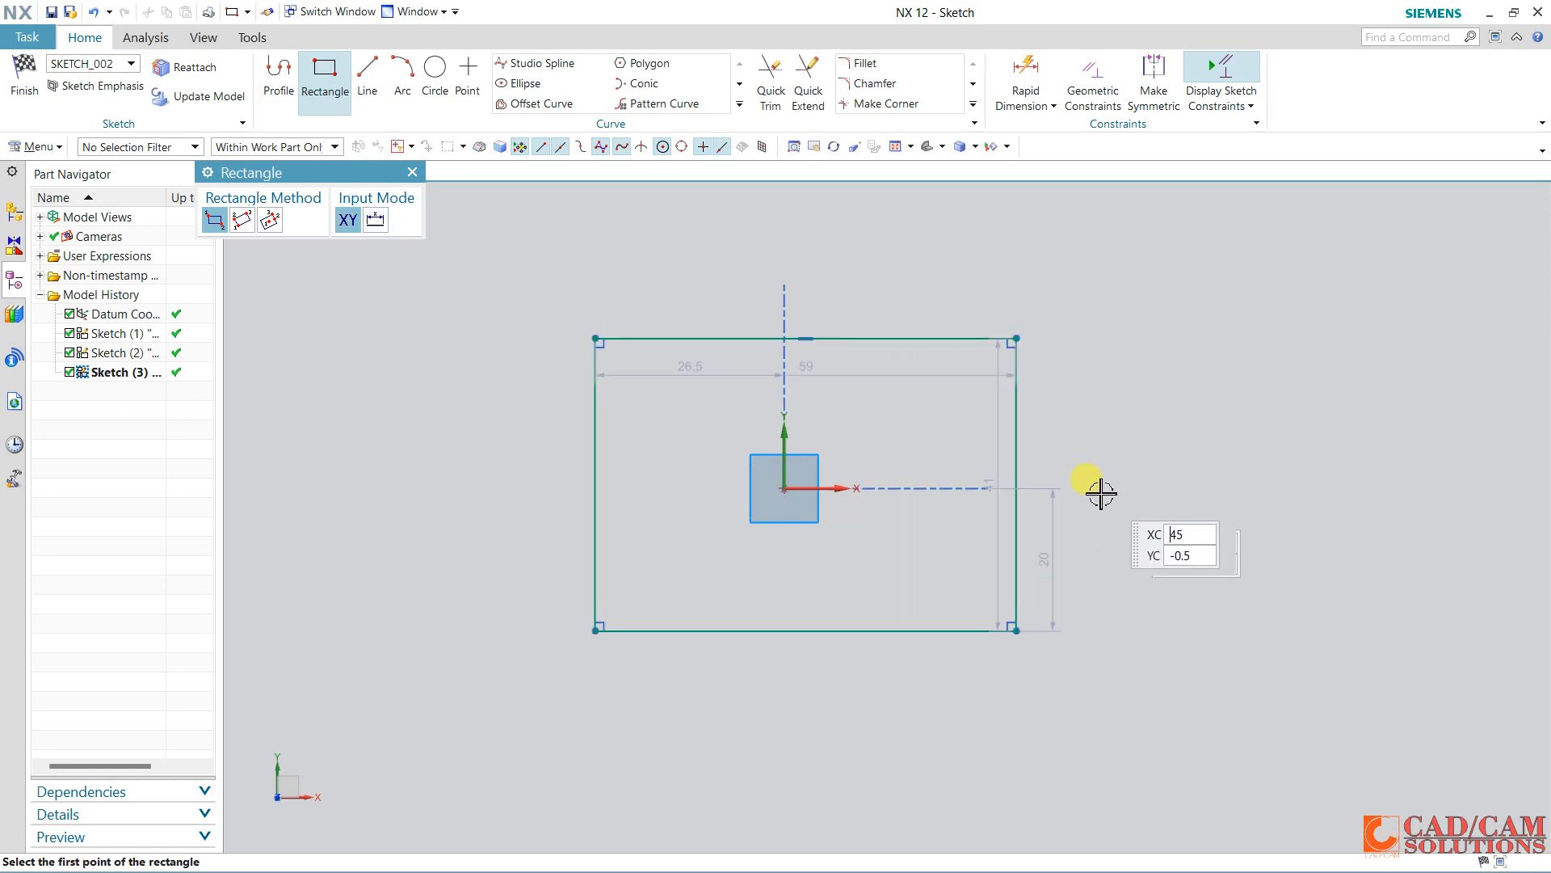
Sketch two slanted lines inside the rectangle, about 27.5 mm long on the left and 29.3 mm long on the right.
{"action": "left_click", "coordinate": [368, 77]}
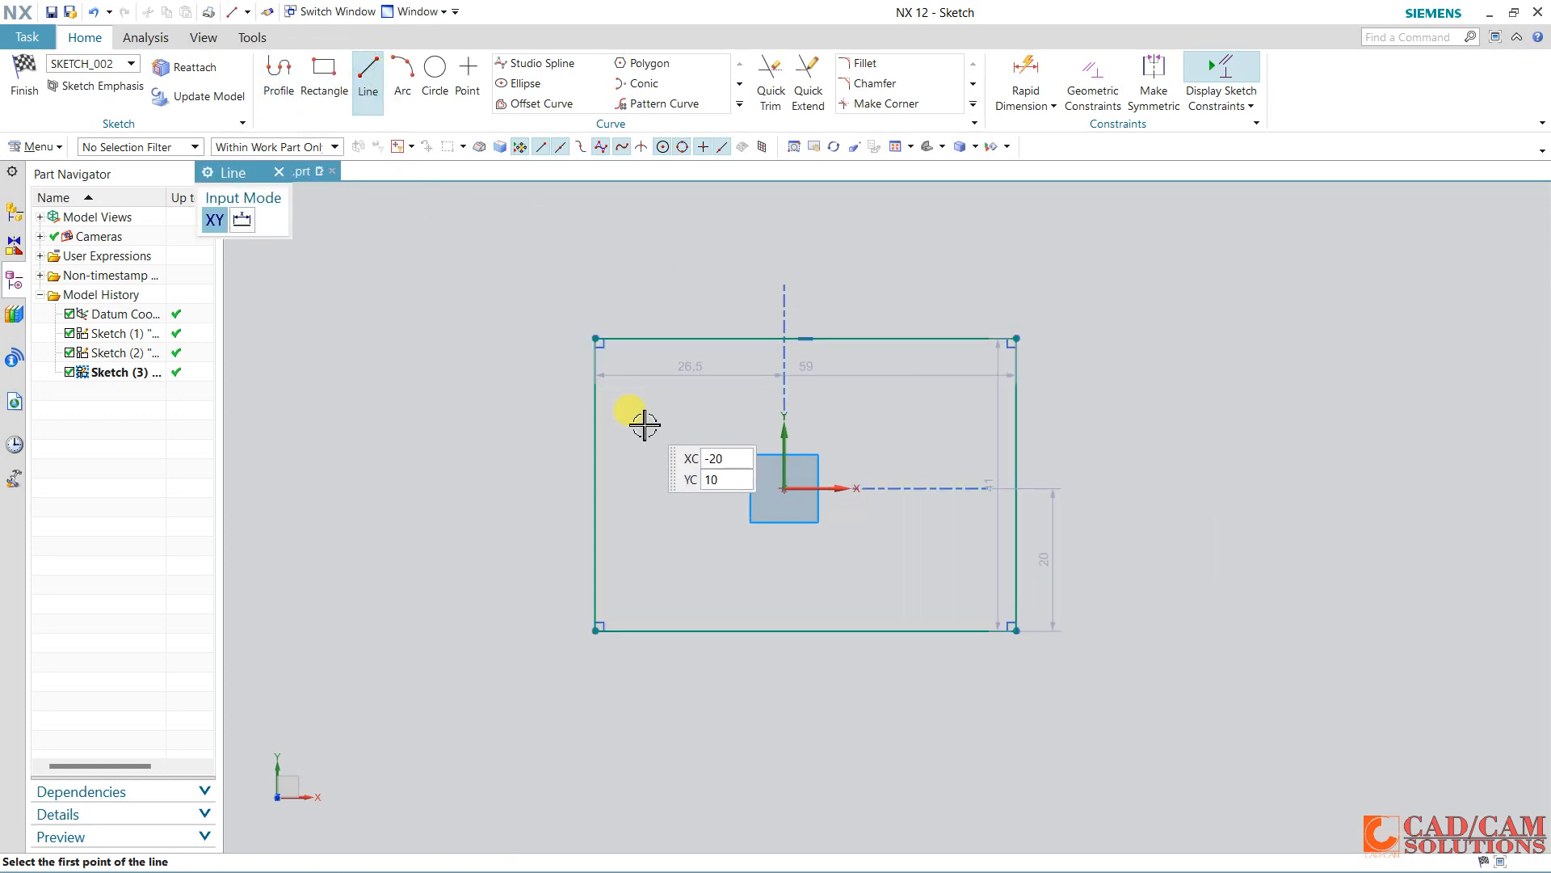
{"action": "left_click", "coordinate": [628, 563]}
{"action": "left_click", "coordinate": [722, 392]}
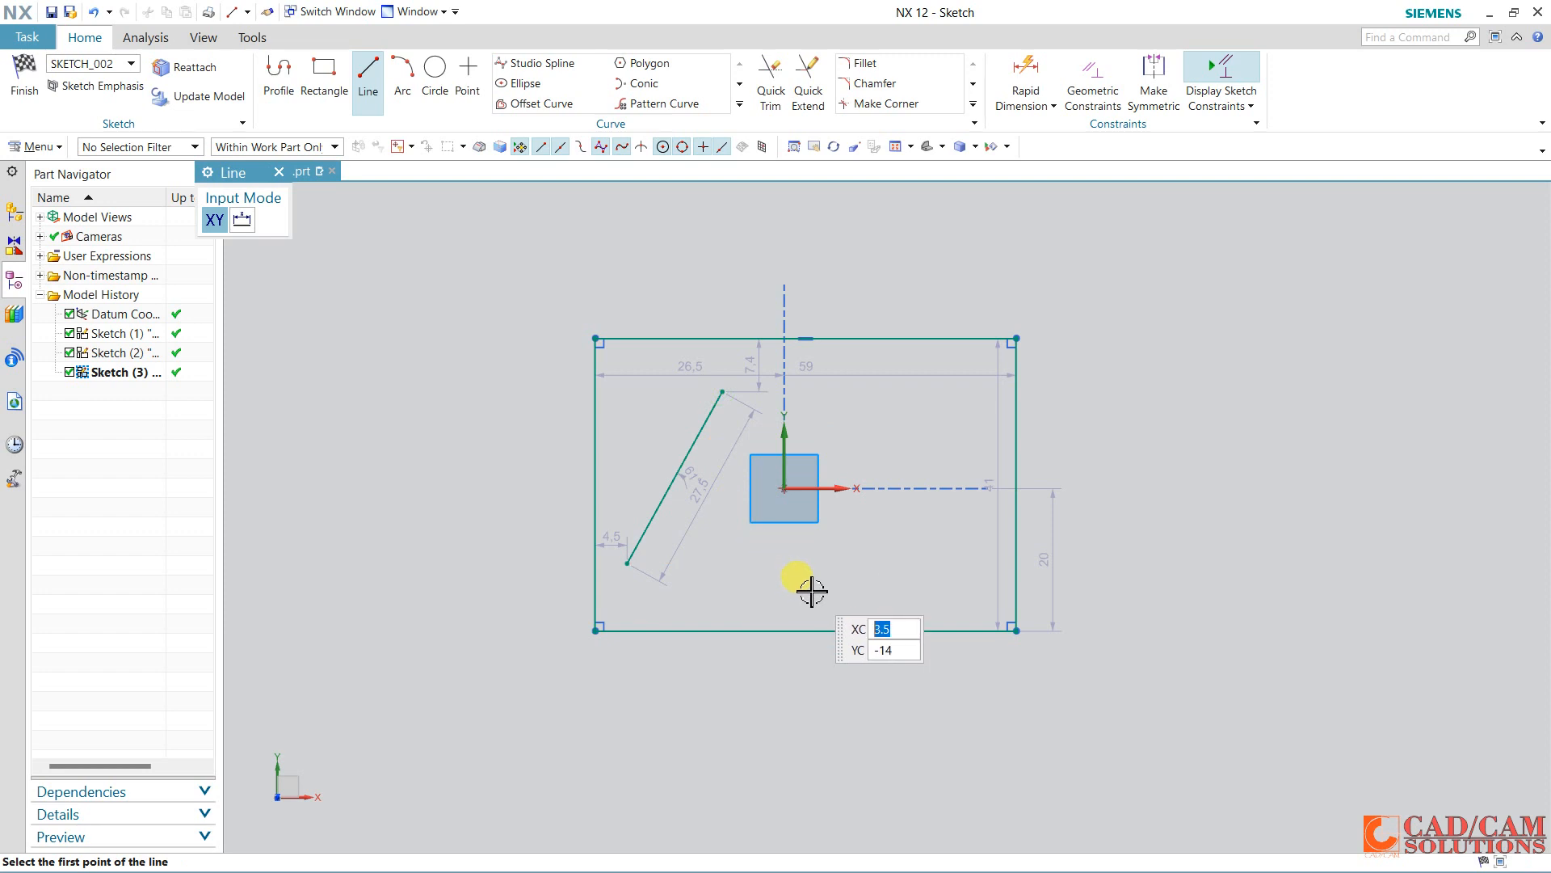
{"action": "left_click", "coordinate": [809, 589]}
{"action": "left_click", "coordinate": [881, 392]}
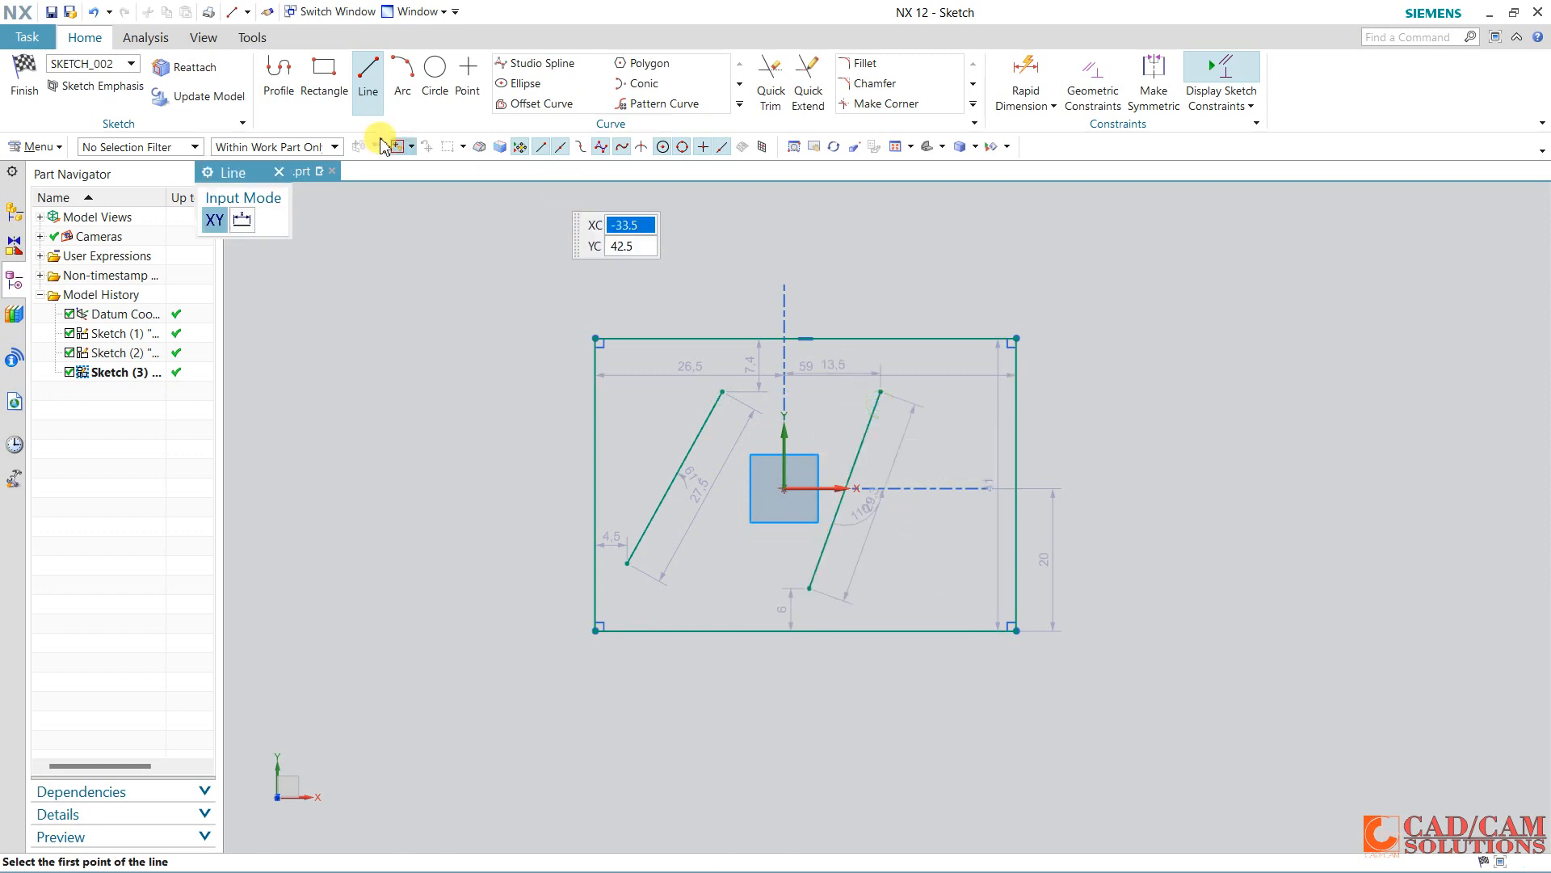
Sketch a centre-and-endpoints arc of about 17.7 mm radius between the slanted lines, crossing the right one.
{"action": "left_click", "coordinate": [401, 84]}
{"action": "left_click", "coordinate": [718, 529]}
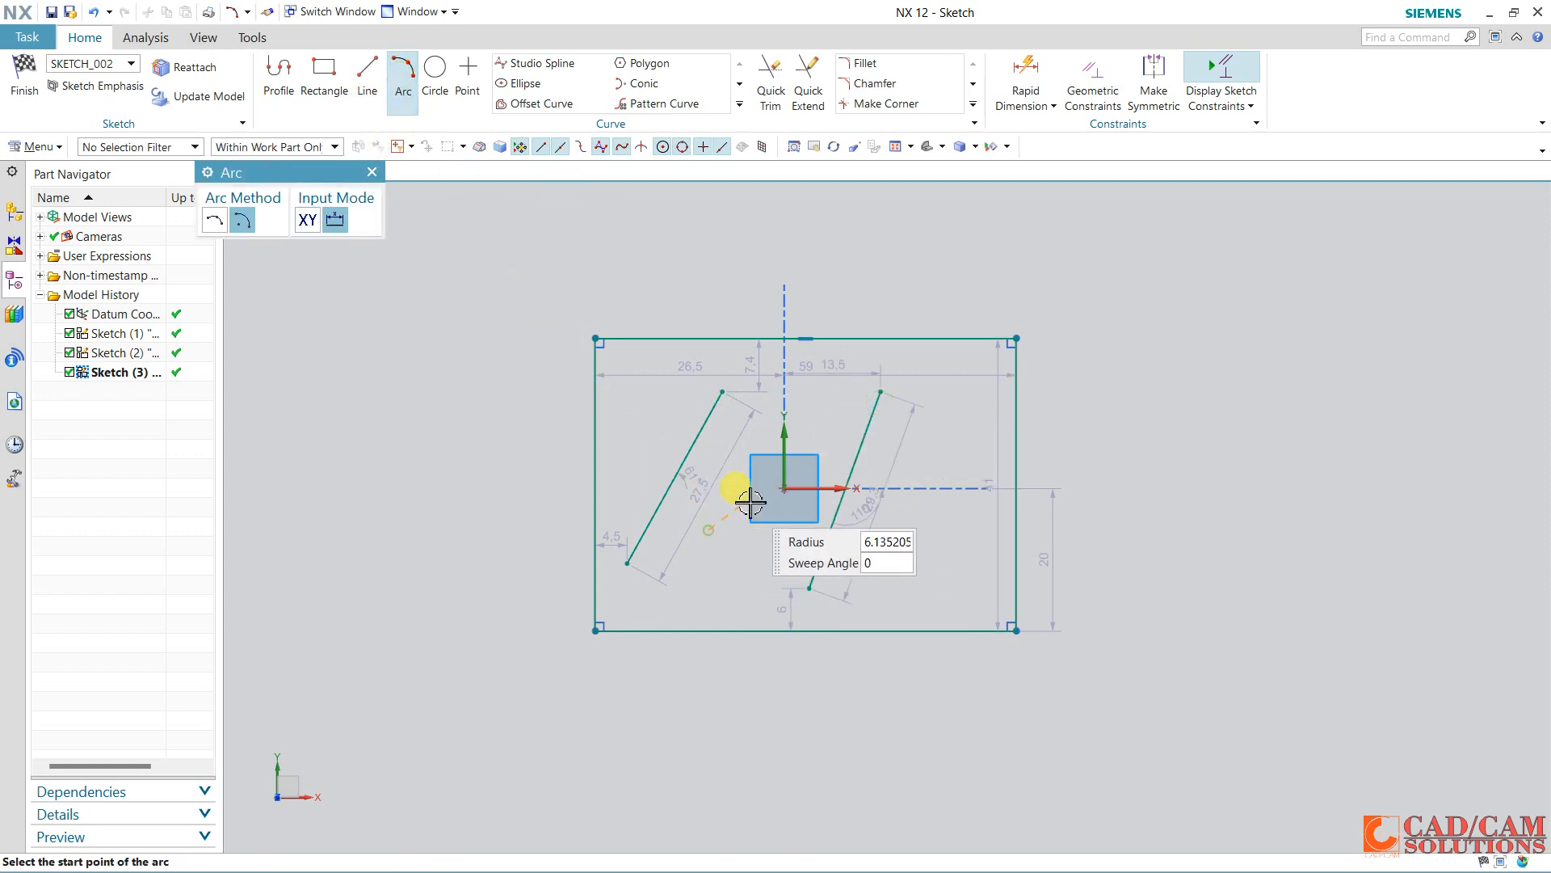
{"action": "left_click", "coordinate": [821, 458]}
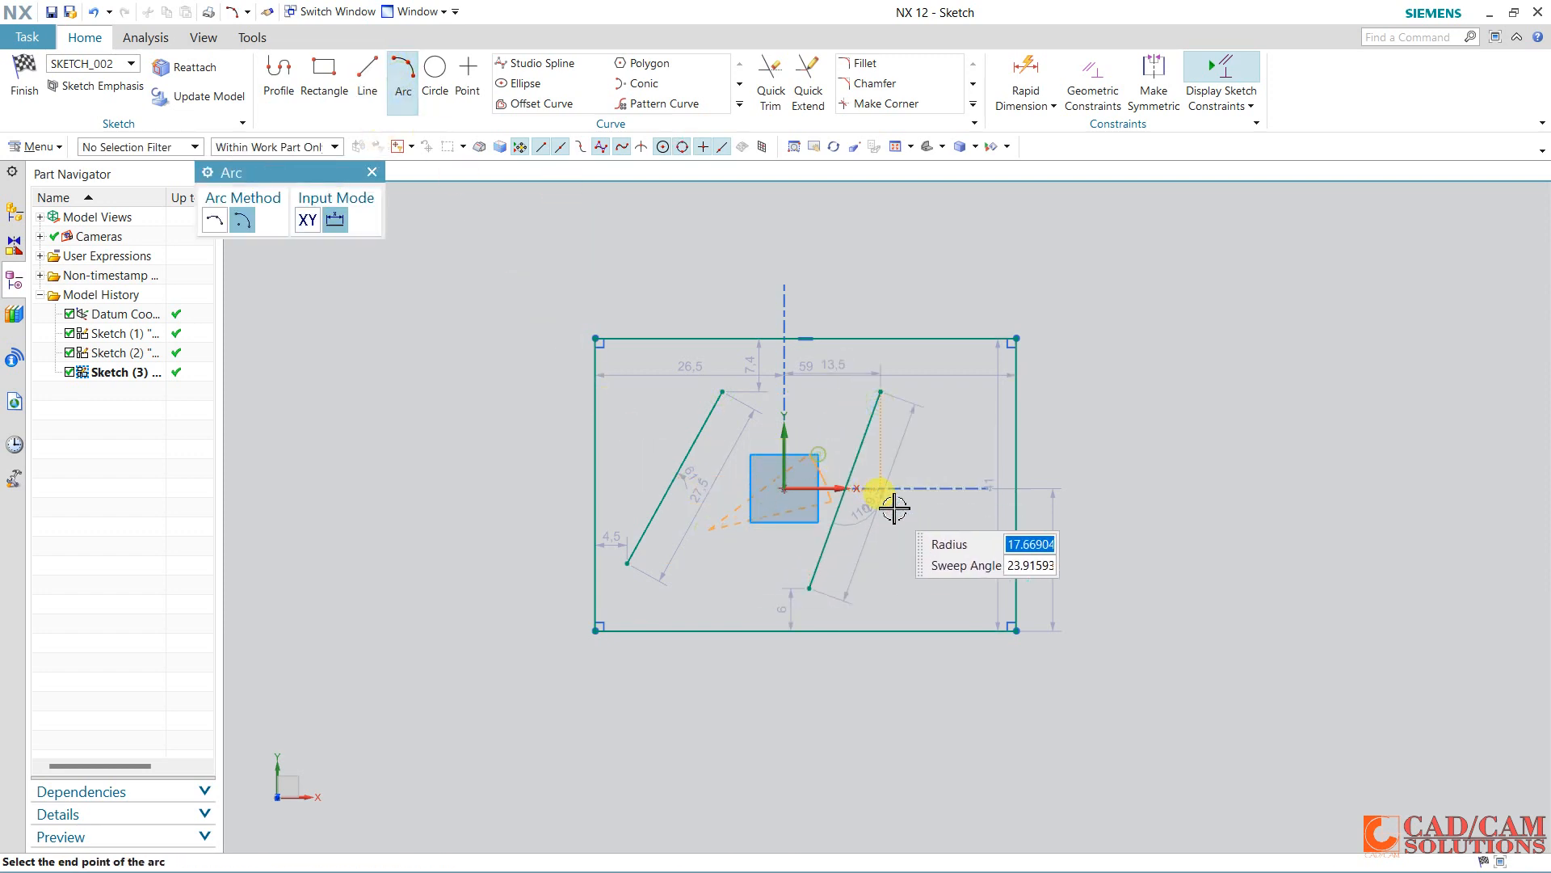
{"action": "left_click", "coordinate": [780, 604]}
{"action": "key", "text": "Escape"}
Quick Extend the left slanted line to the rectangle's top and left edges, and the arc's upper end around to the left edge.
{"action": "scroll", "coordinate": [875, 434], "scroll_direction": "up", "scroll_amount": 1}
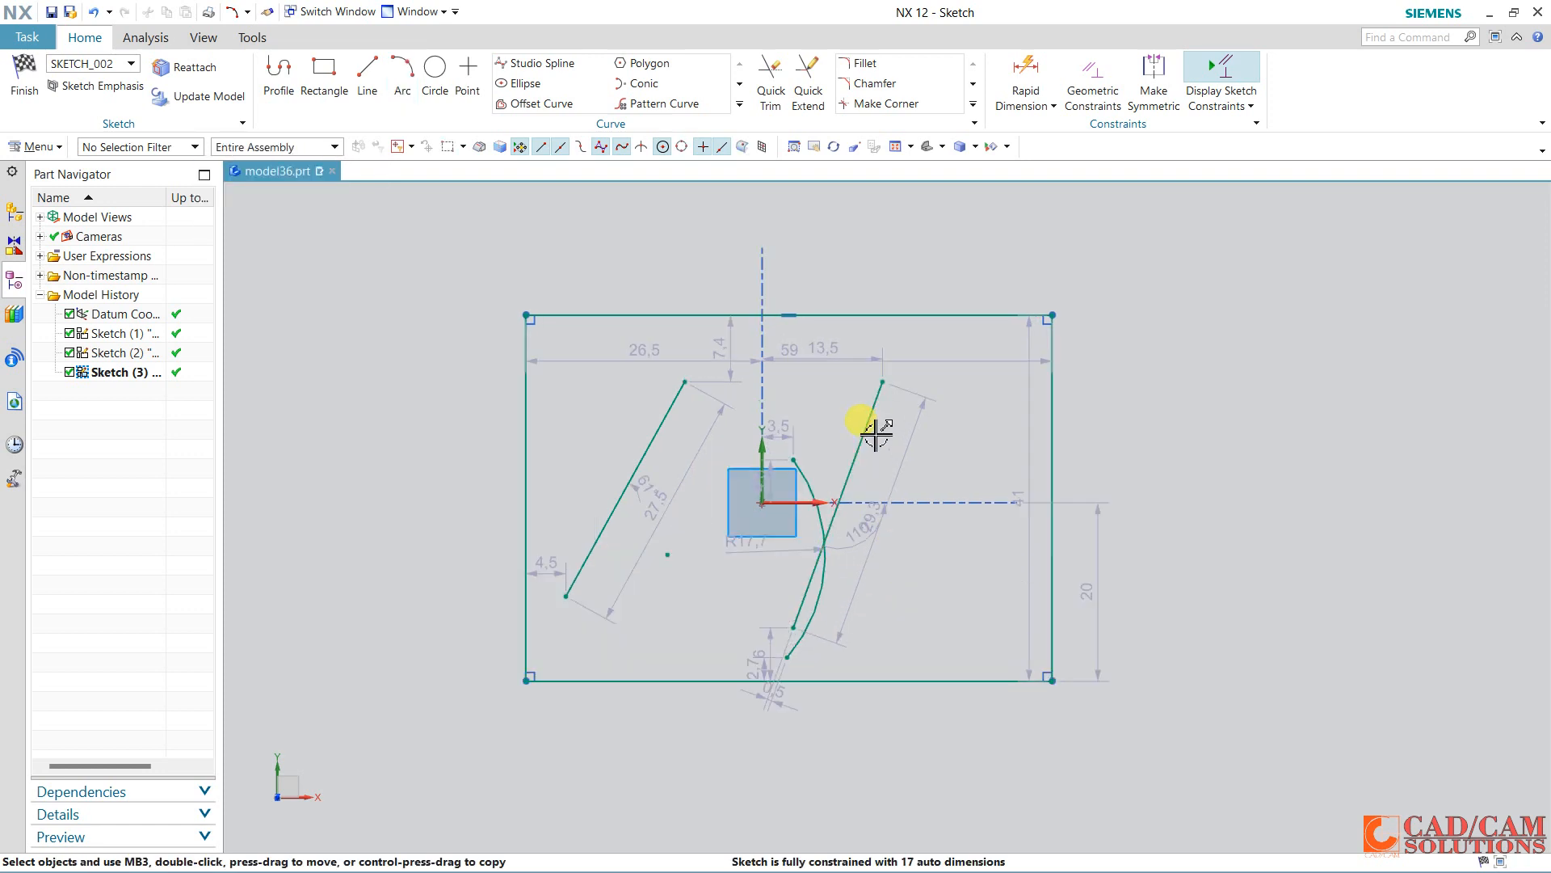
{"action": "scroll", "coordinate": [875, 434], "scroll_direction": "up", "scroll_amount": 1}
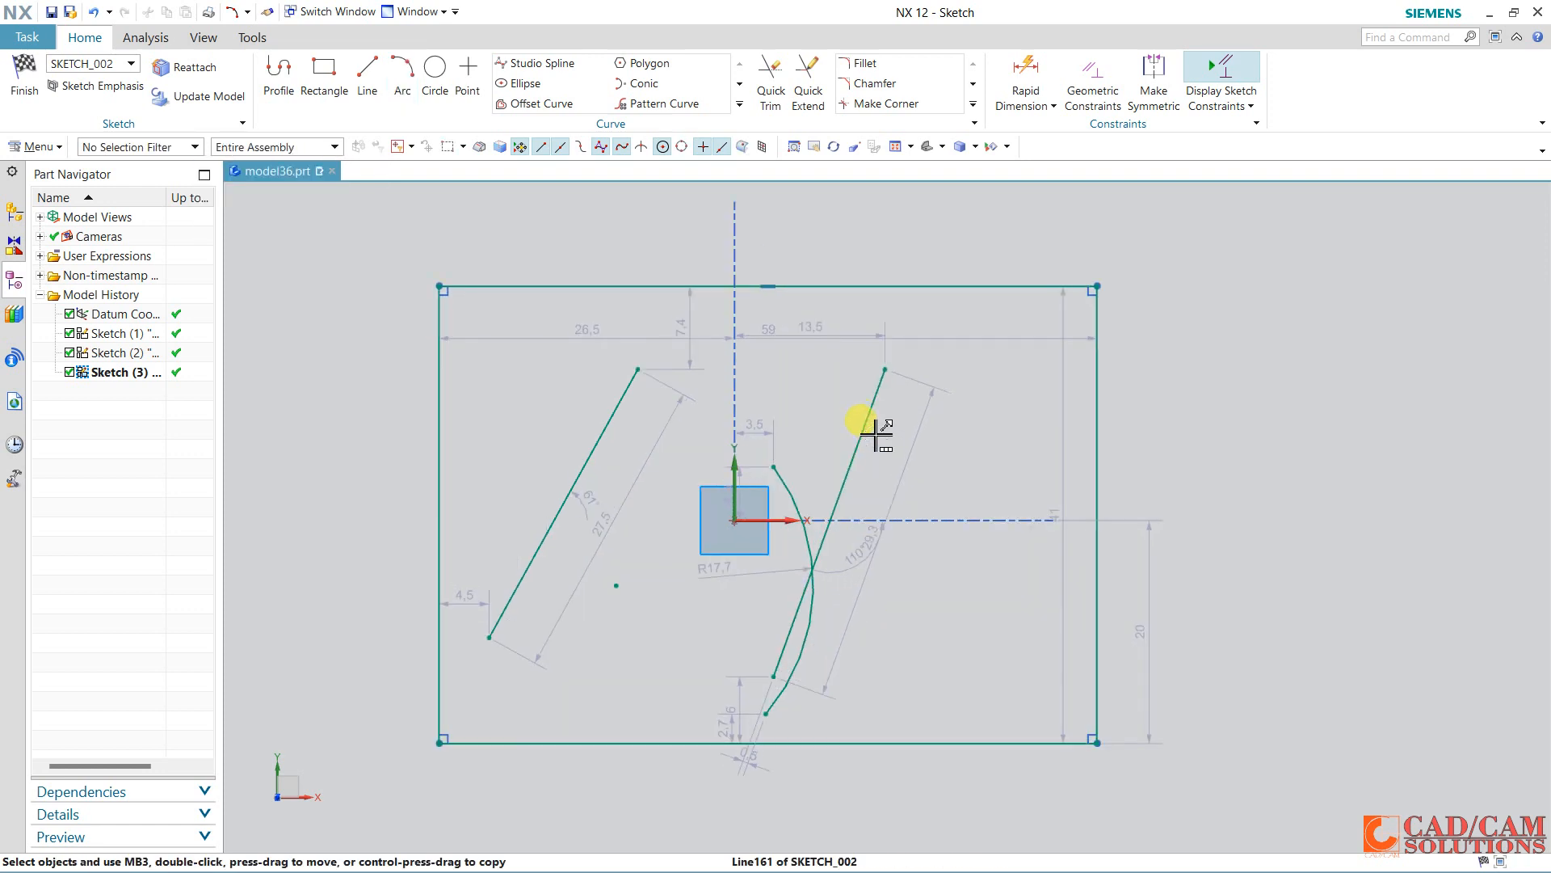
{"action": "left_click", "coordinate": [807, 94]}
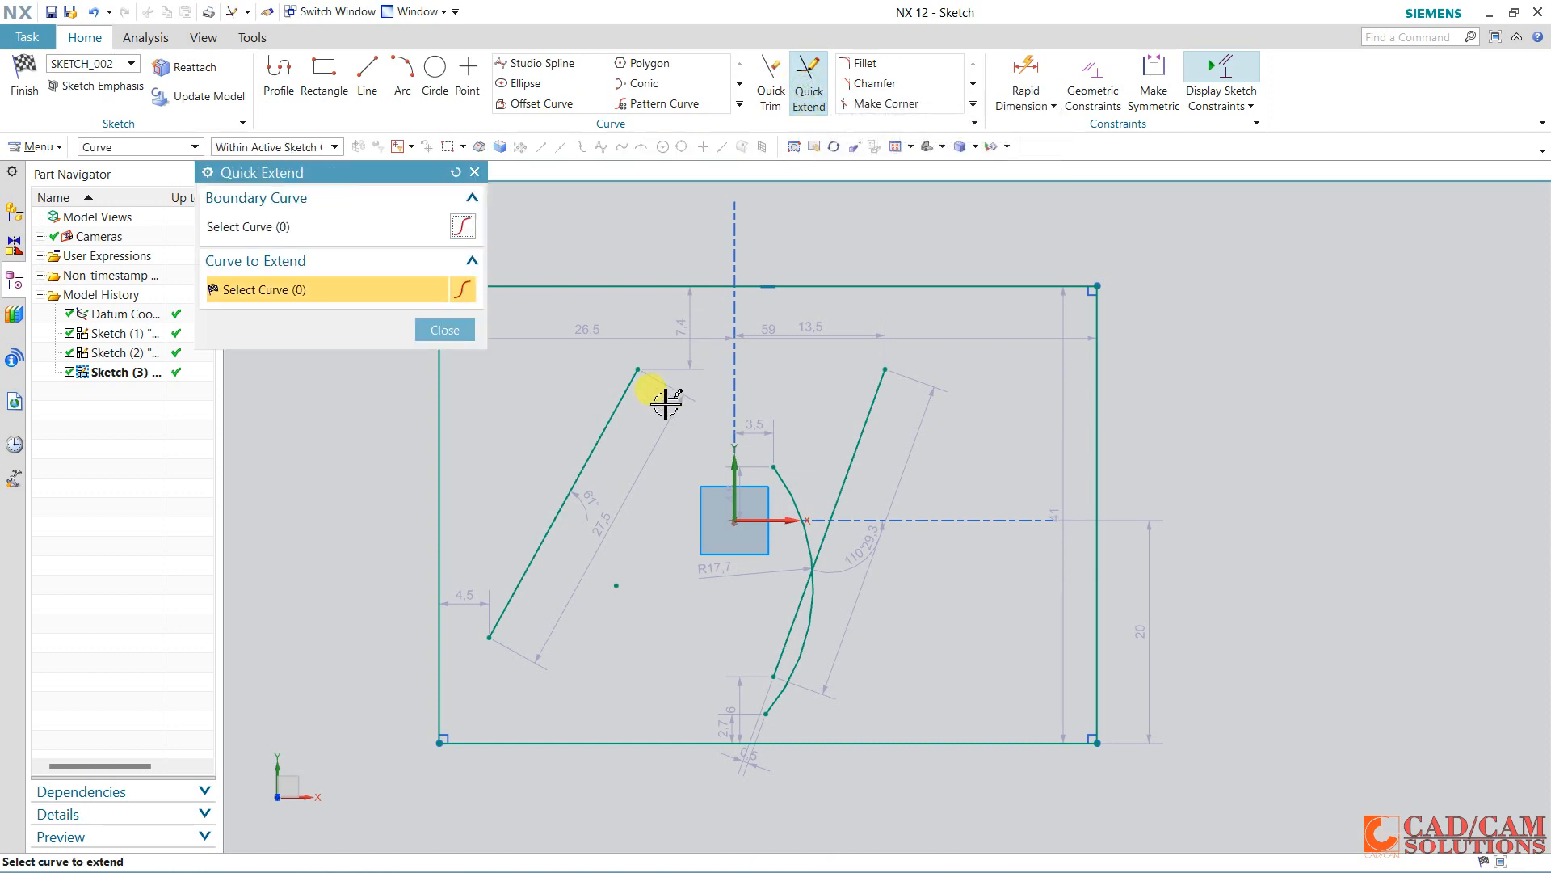
{"action": "left_click", "coordinate": [625, 391]}
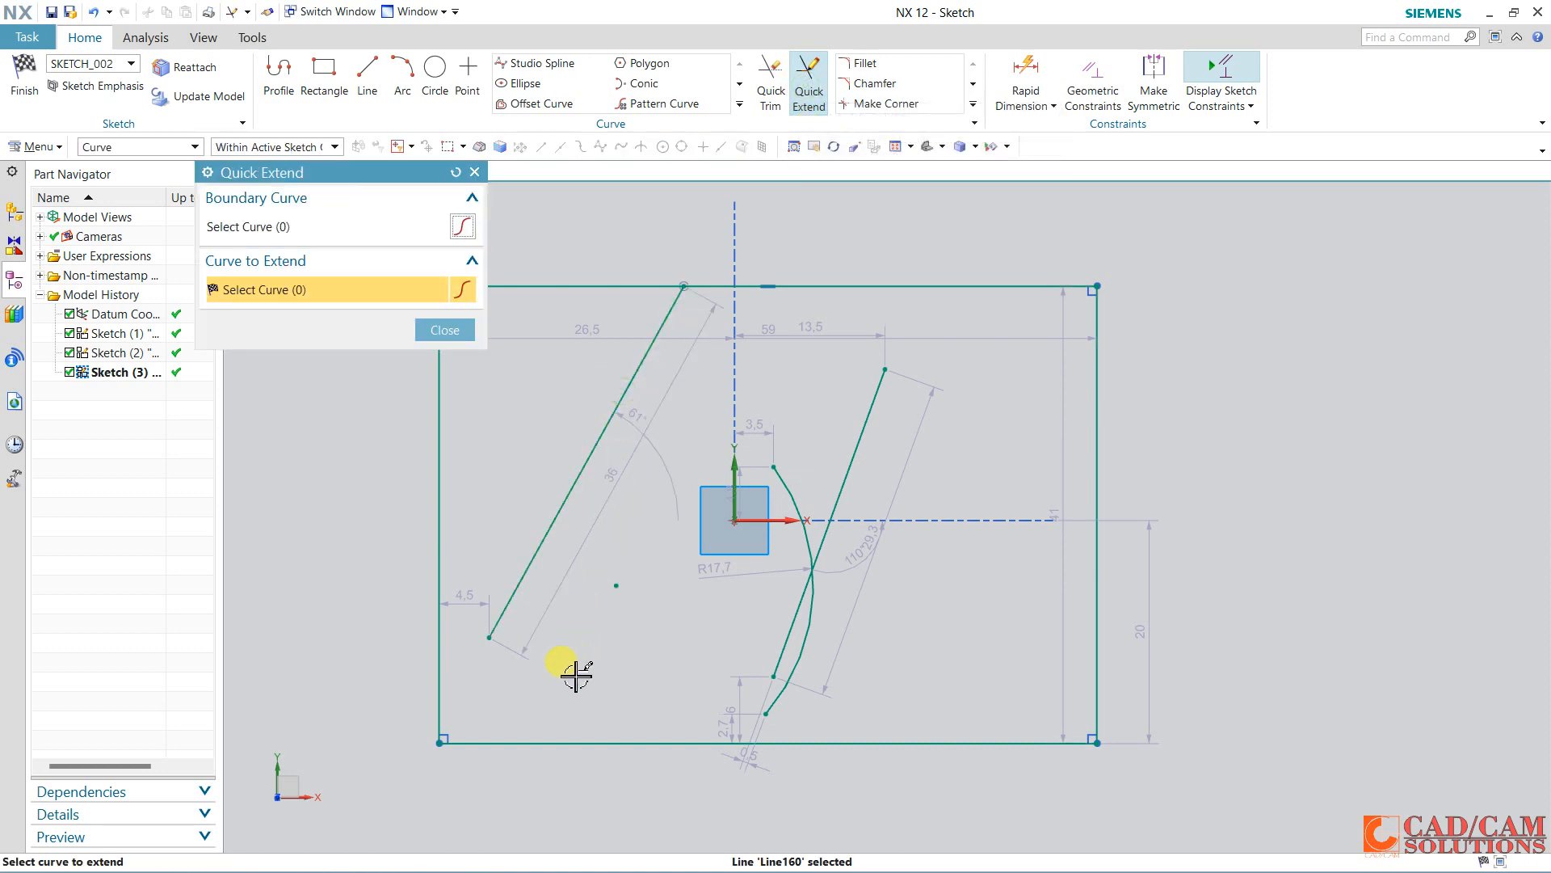
{"action": "left_click", "coordinate": [495, 616]}
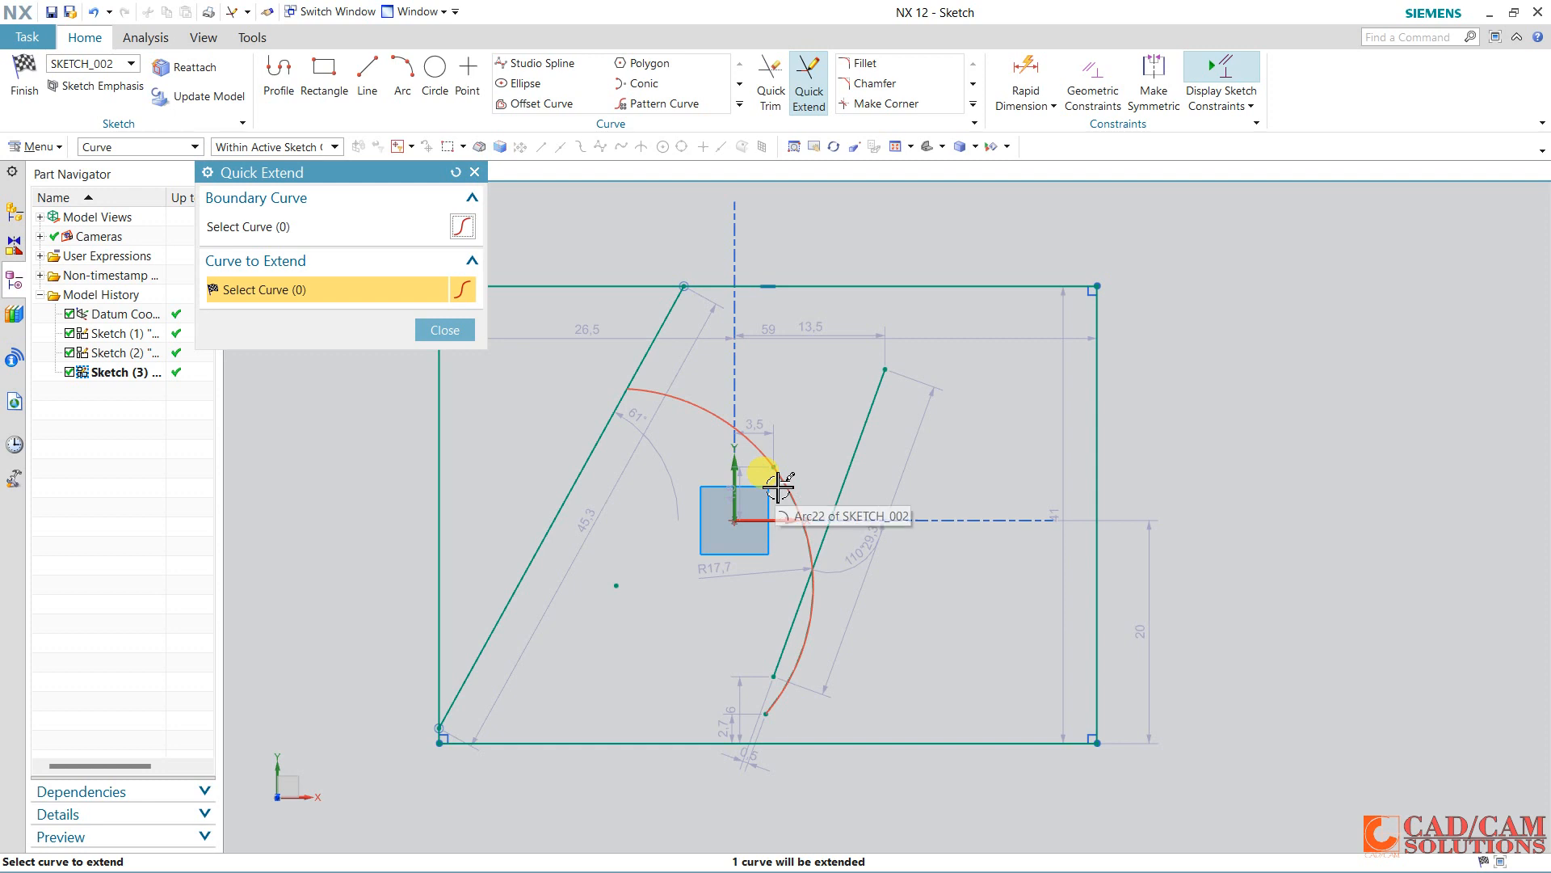
{"action": "left_click", "coordinate": [624, 387]}
{"action": "left_click", "coordinate": [454, 461]}
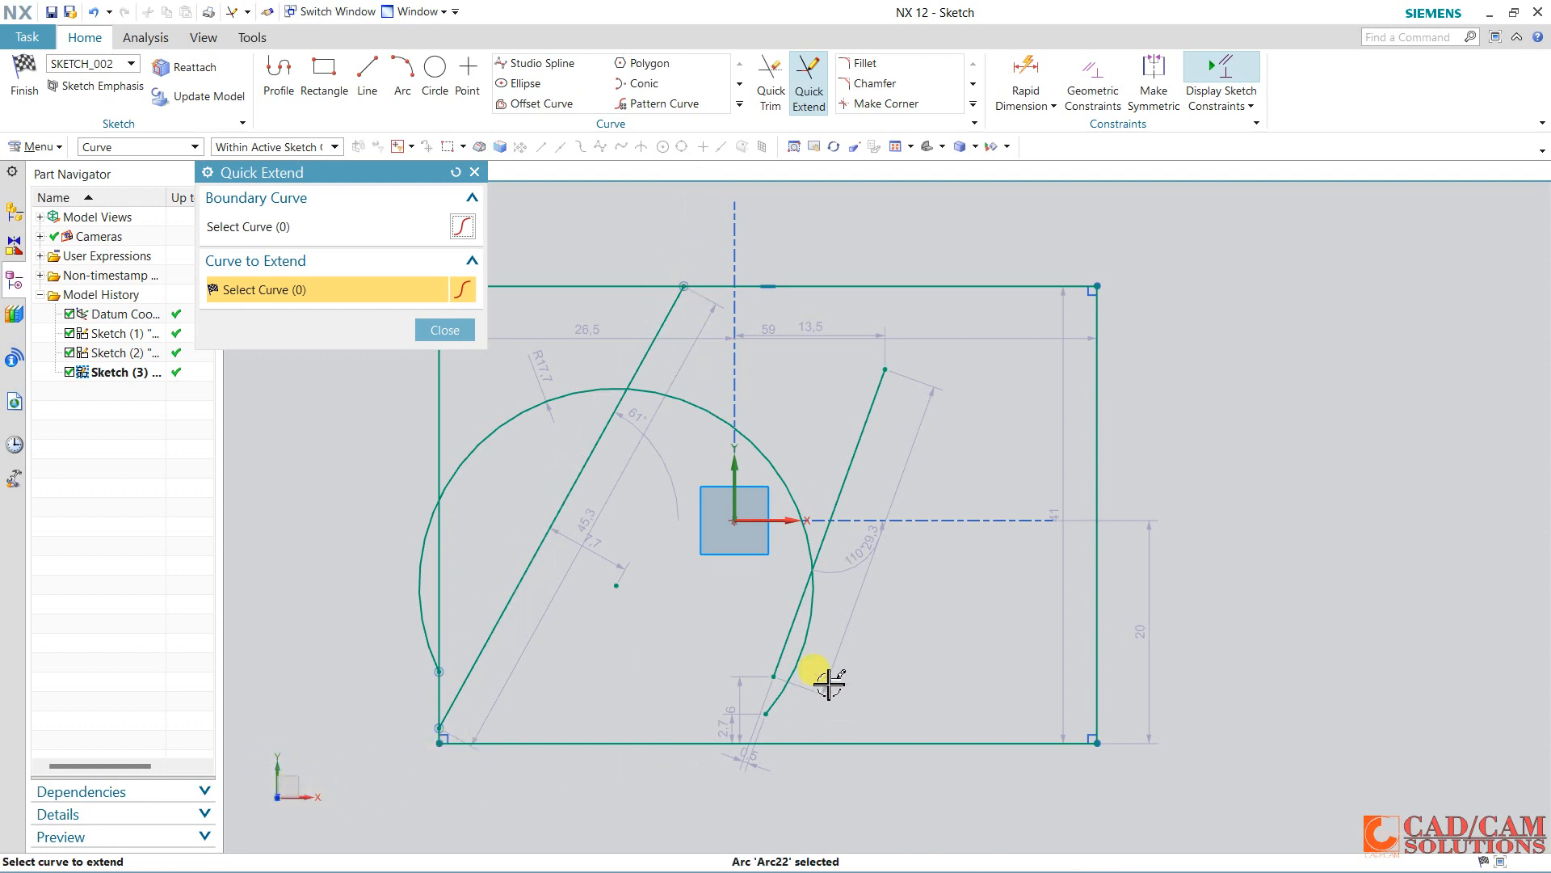
Quick Extend the right slanted line to the rectangle's bottom and top edges, and the arc's lower end around to the bottom edge.
{"action": "left_click", "coordinate": [788, 634]}
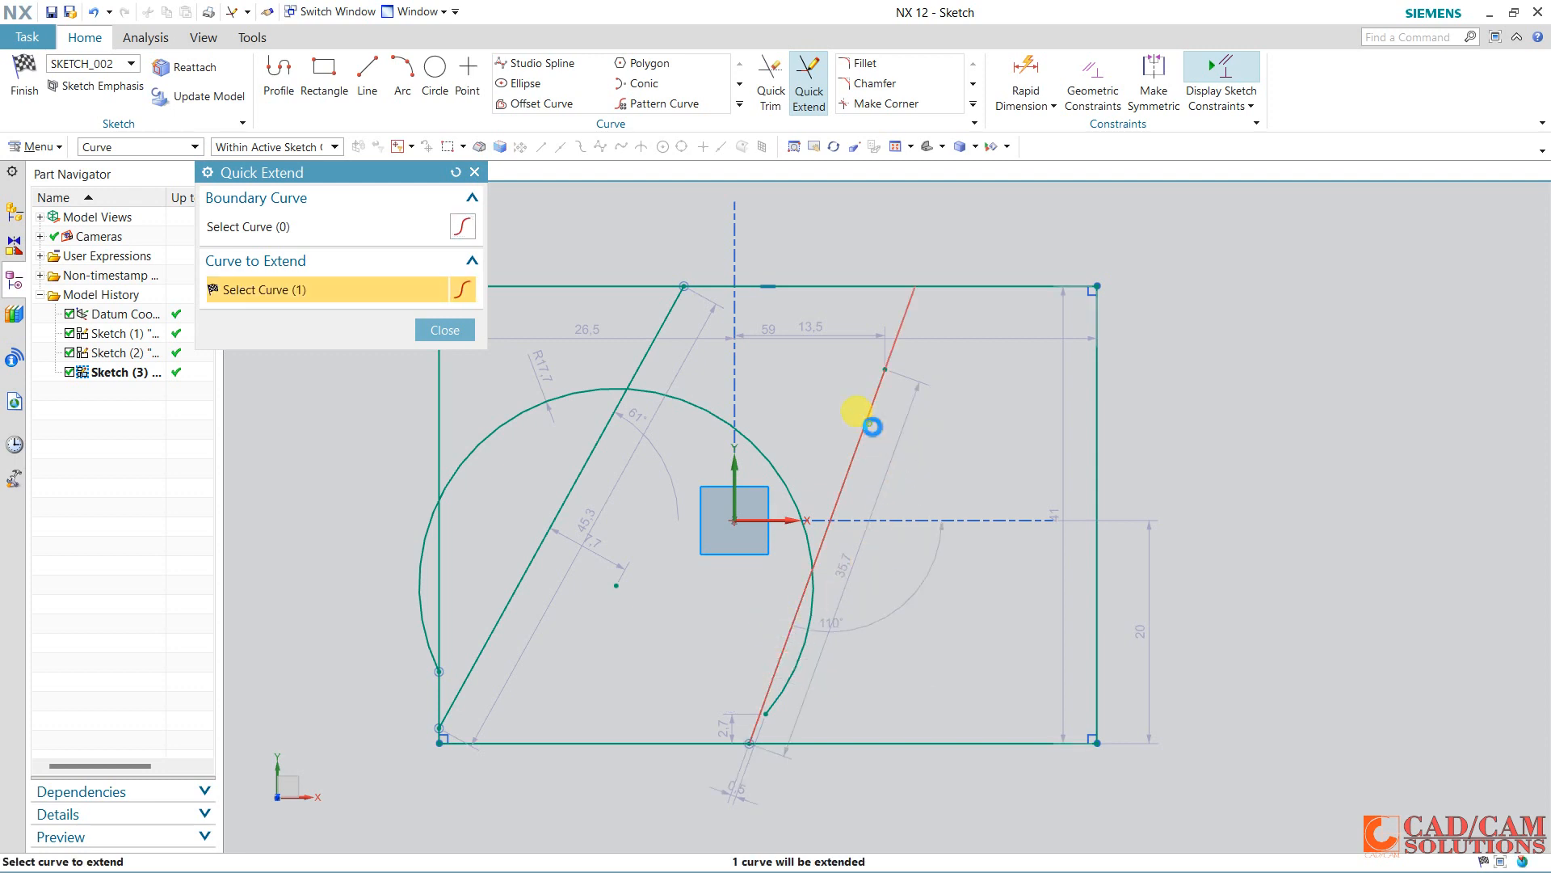
{"action": "left_click", "coordinate": [866, 424]}
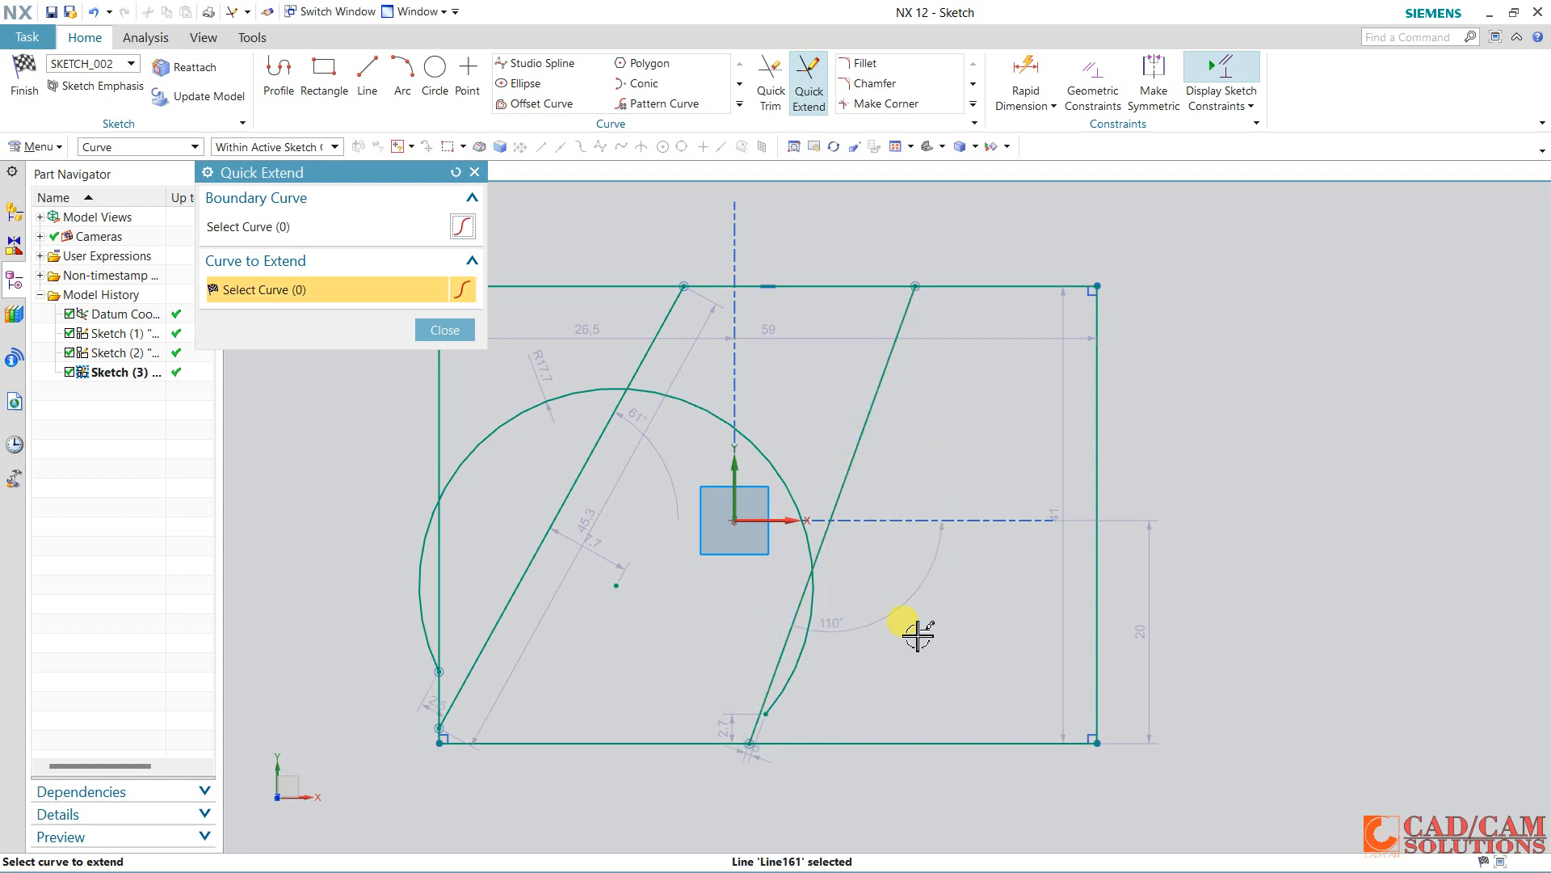
{"action": "left_click", "coordinate": [781, 698]}
{"action": "left_click", "coordinate": [738, 738]}
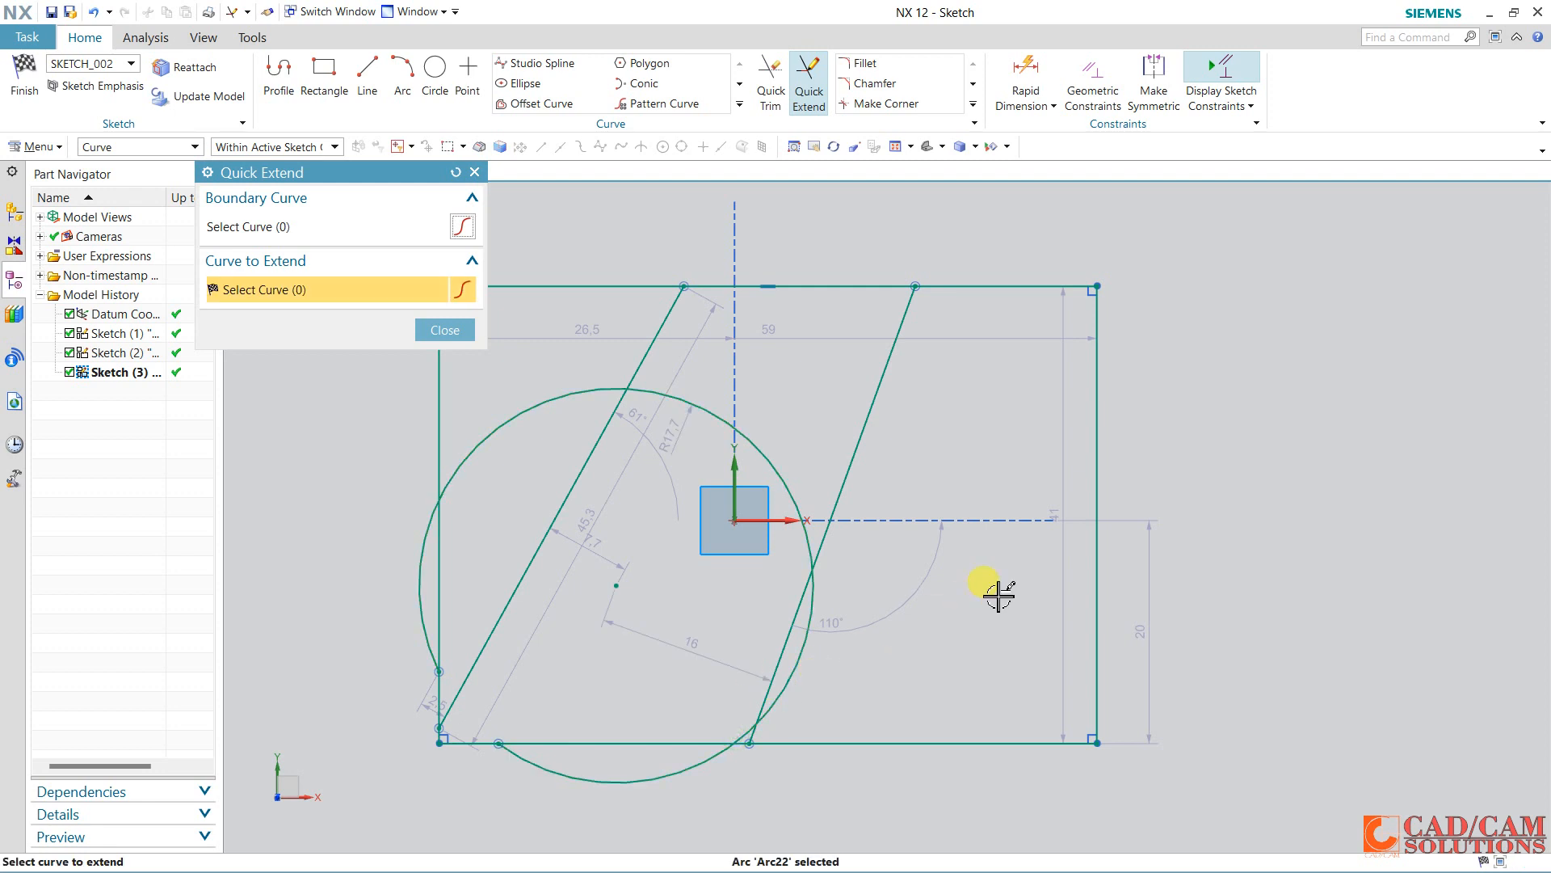
{"action": "left_click", "coordinate": [444, 330]}
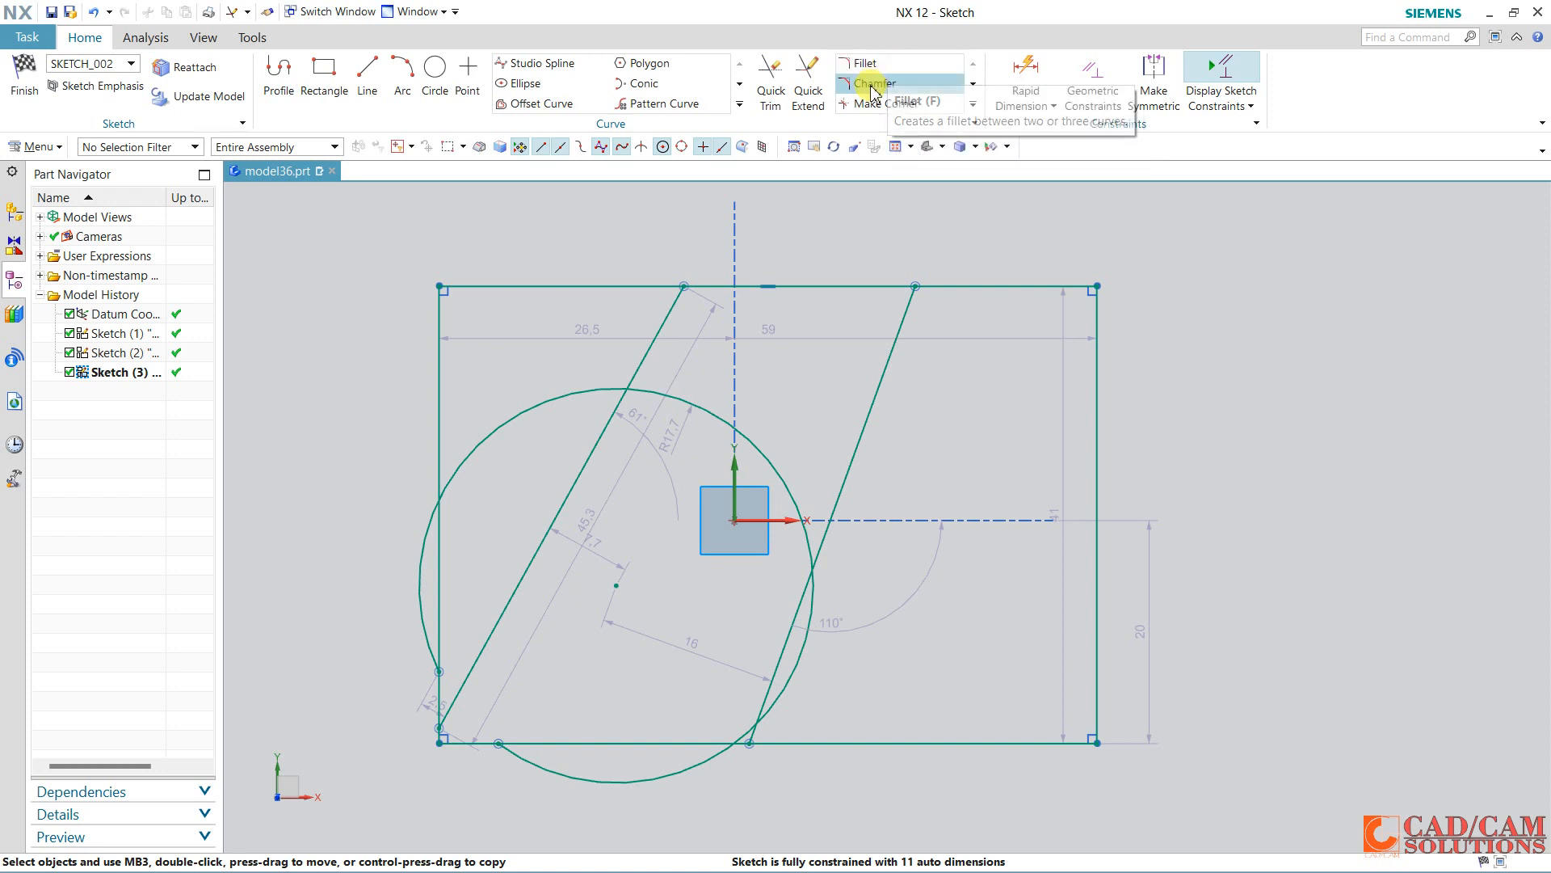
Delete the rectangle, the slanted lines and the arc from the sketch.
{"action": "scroll", "coordinate": [762, 347], "scroll_direction": "down", "scroll_amount": 2}
{"action": "mouse_move", "coordinate": [463, 291]}
{"action": "left_mouse_down"}
{"action": "mouse_move", "coordinate": [928, 526]}
{"action": "mouse_move", "coordinate": [1120, 681]}
{"action": "left_mouse_up"}
{"action": "key", "text": "Delete"}
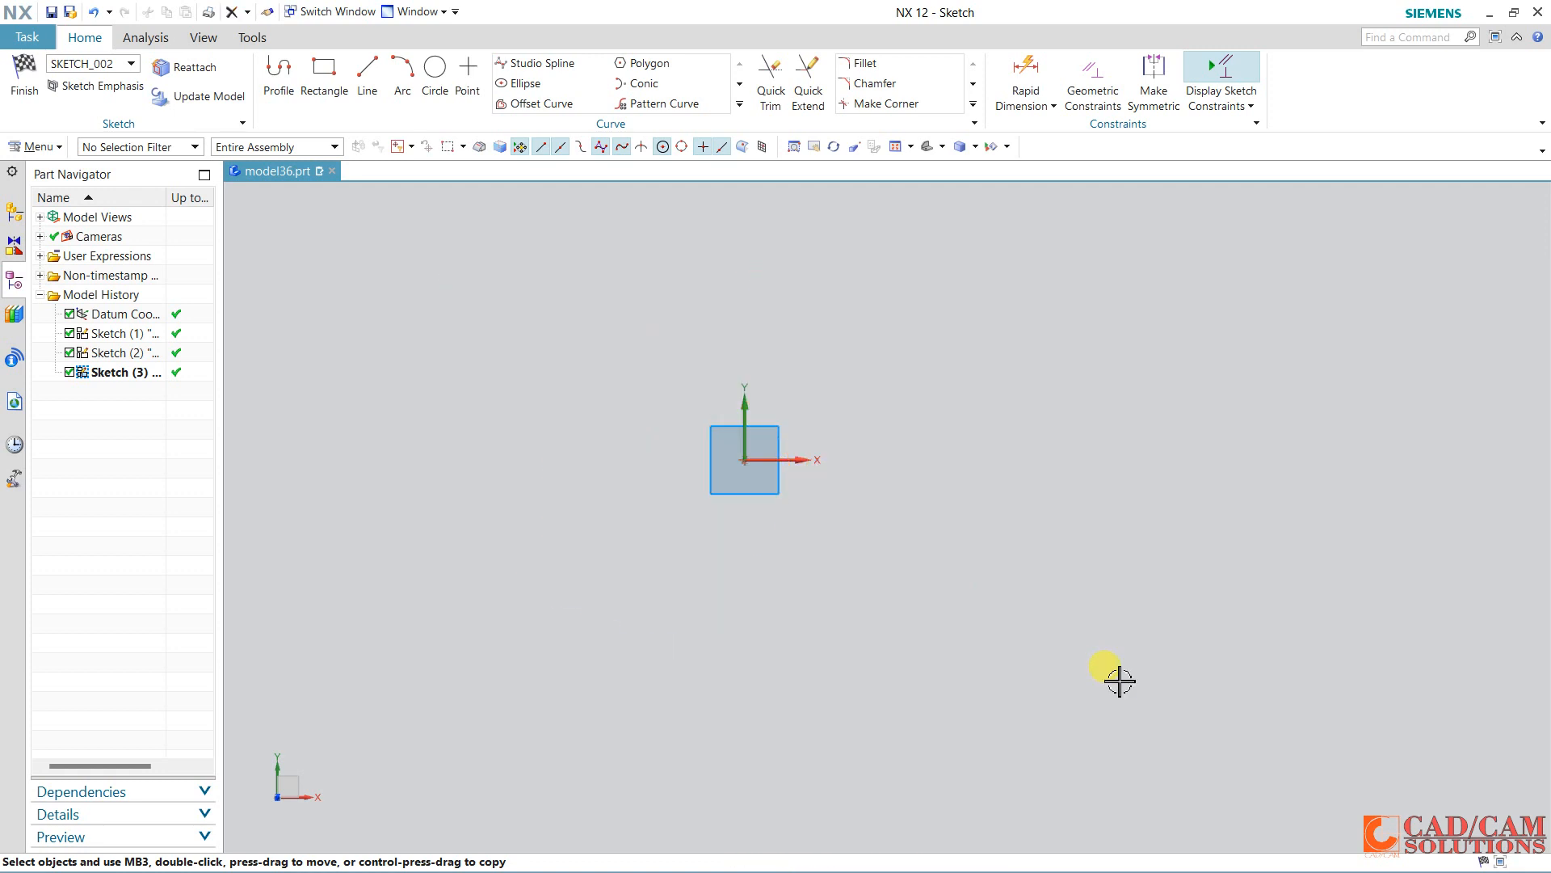
Sketch a two-point rectangle about 40 mm wide and 28 mm high with its lower-left corner at the sketch origin.
{"action": "left_click", "coordinate": [325, 77]}
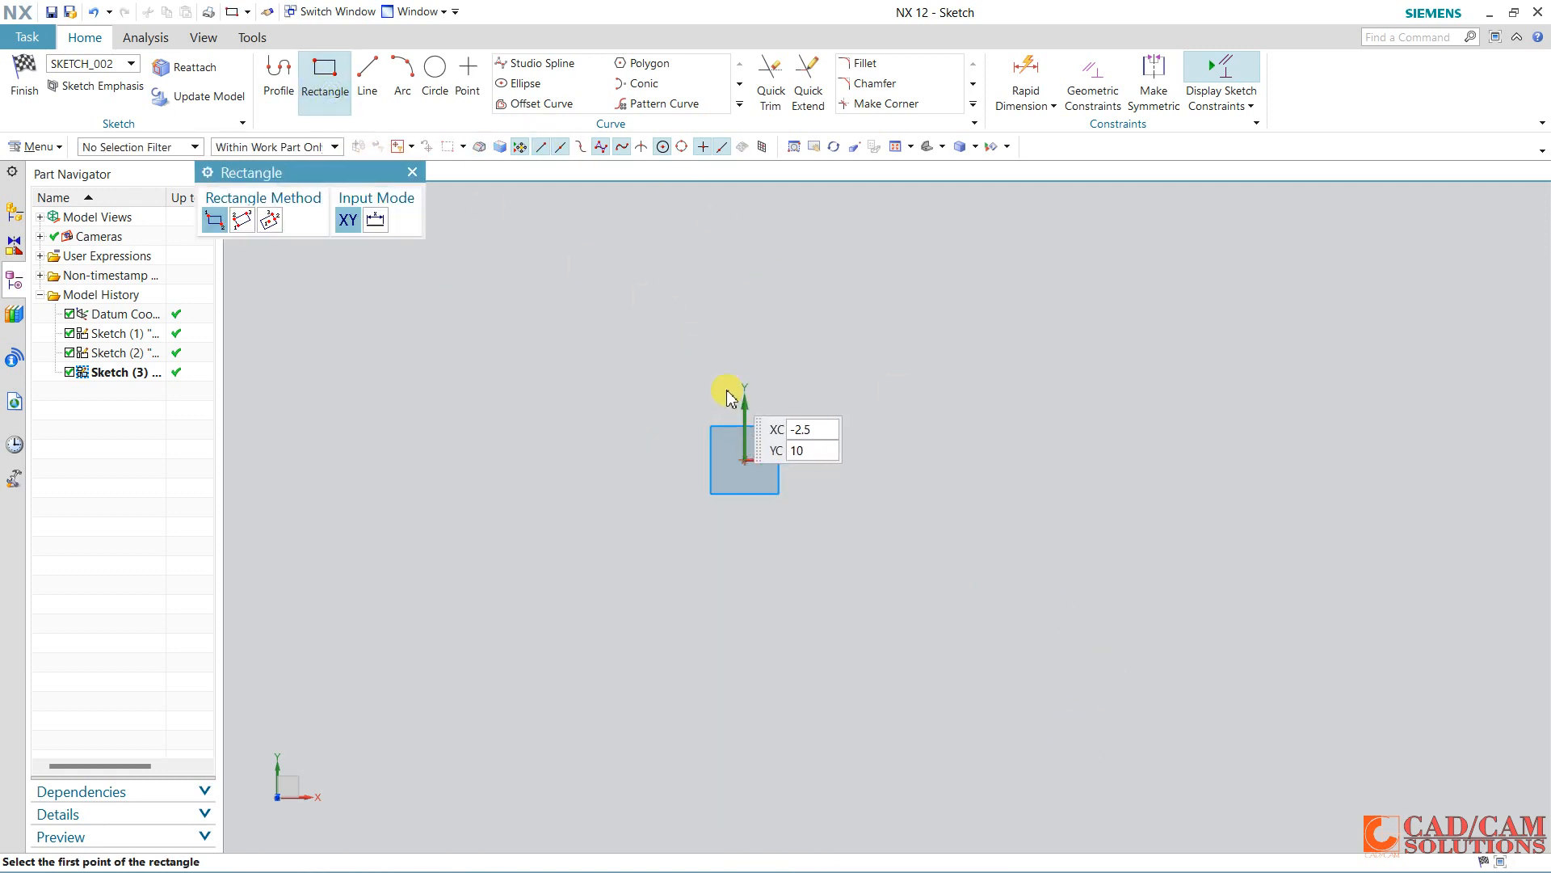
{"action": "left_click", "coordinate": [746, 458]}
{"action": "left_click", "coordinate": [1034, 262]}
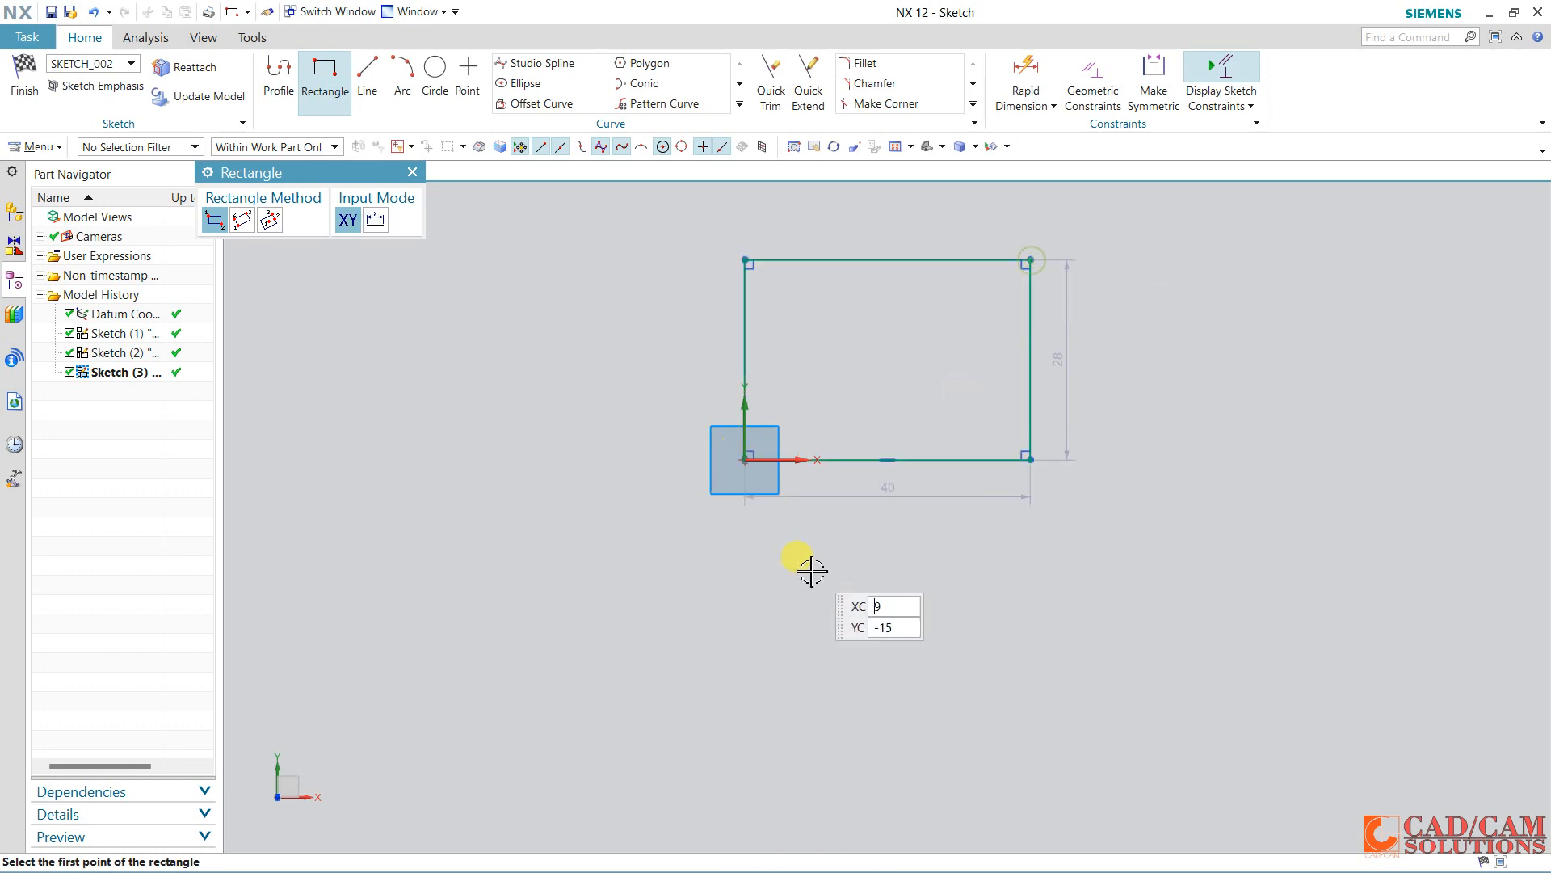
{"action": "scroll", "coordinate": [776, 520], "scroll_direction": "up", "scroll_amount": 4}
{"action": "scroll", "coordinate": [780, 507], "scroll_direction": "down", "scroll_amount": 2}
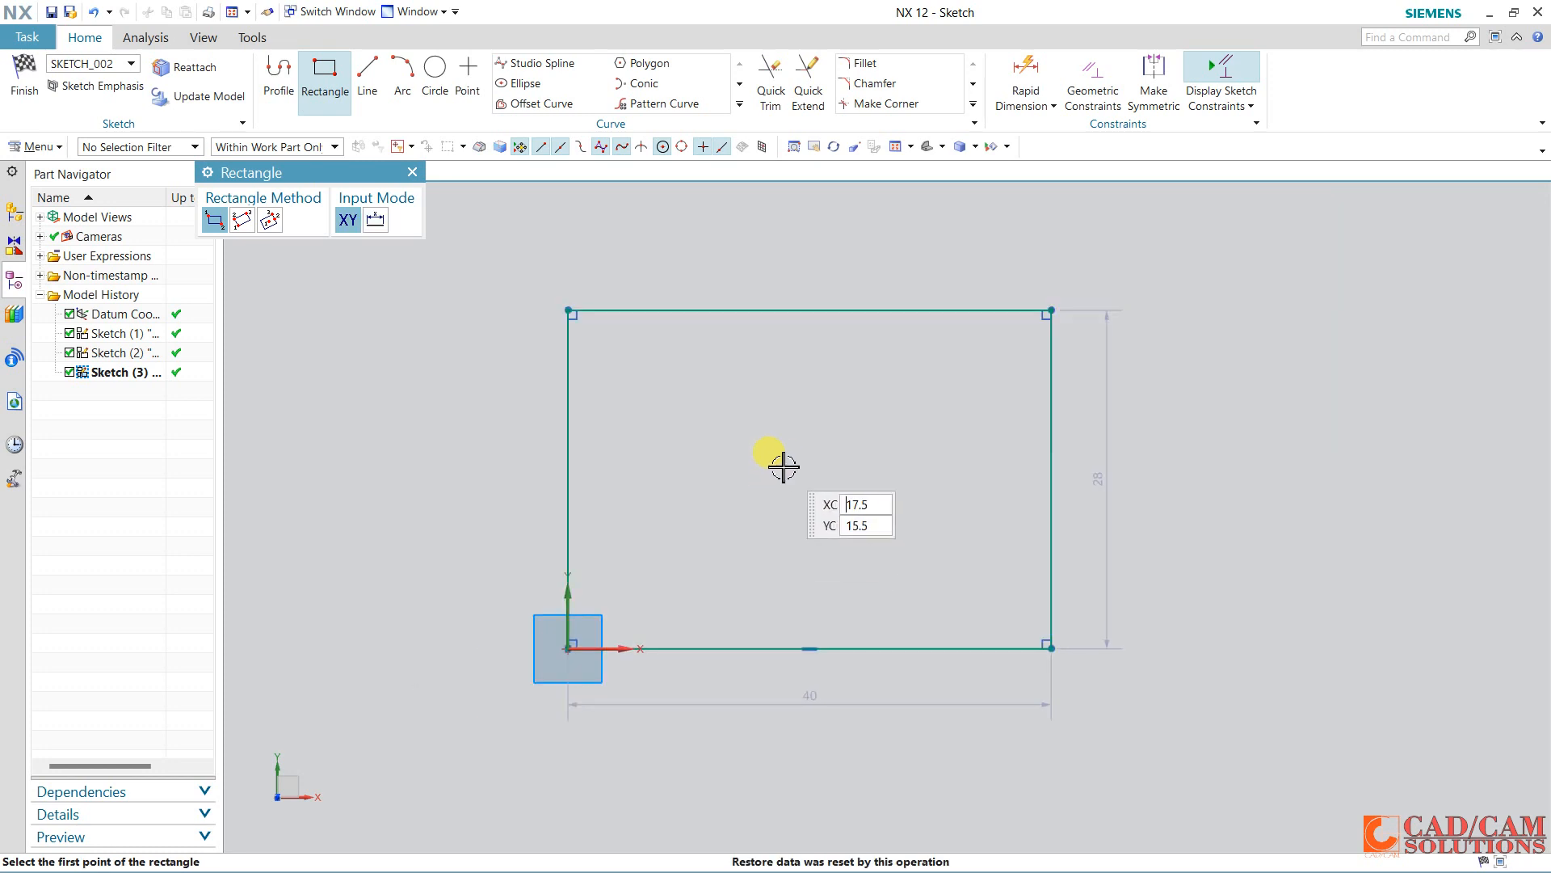
{"action": "key", "text": "Escape"}
Fillet the rectangle's top-left, top-right and bottom-left corners with a 10 mm radius, trimming the edges.
{"action": "left_click", "coordinate": [861, 63]}
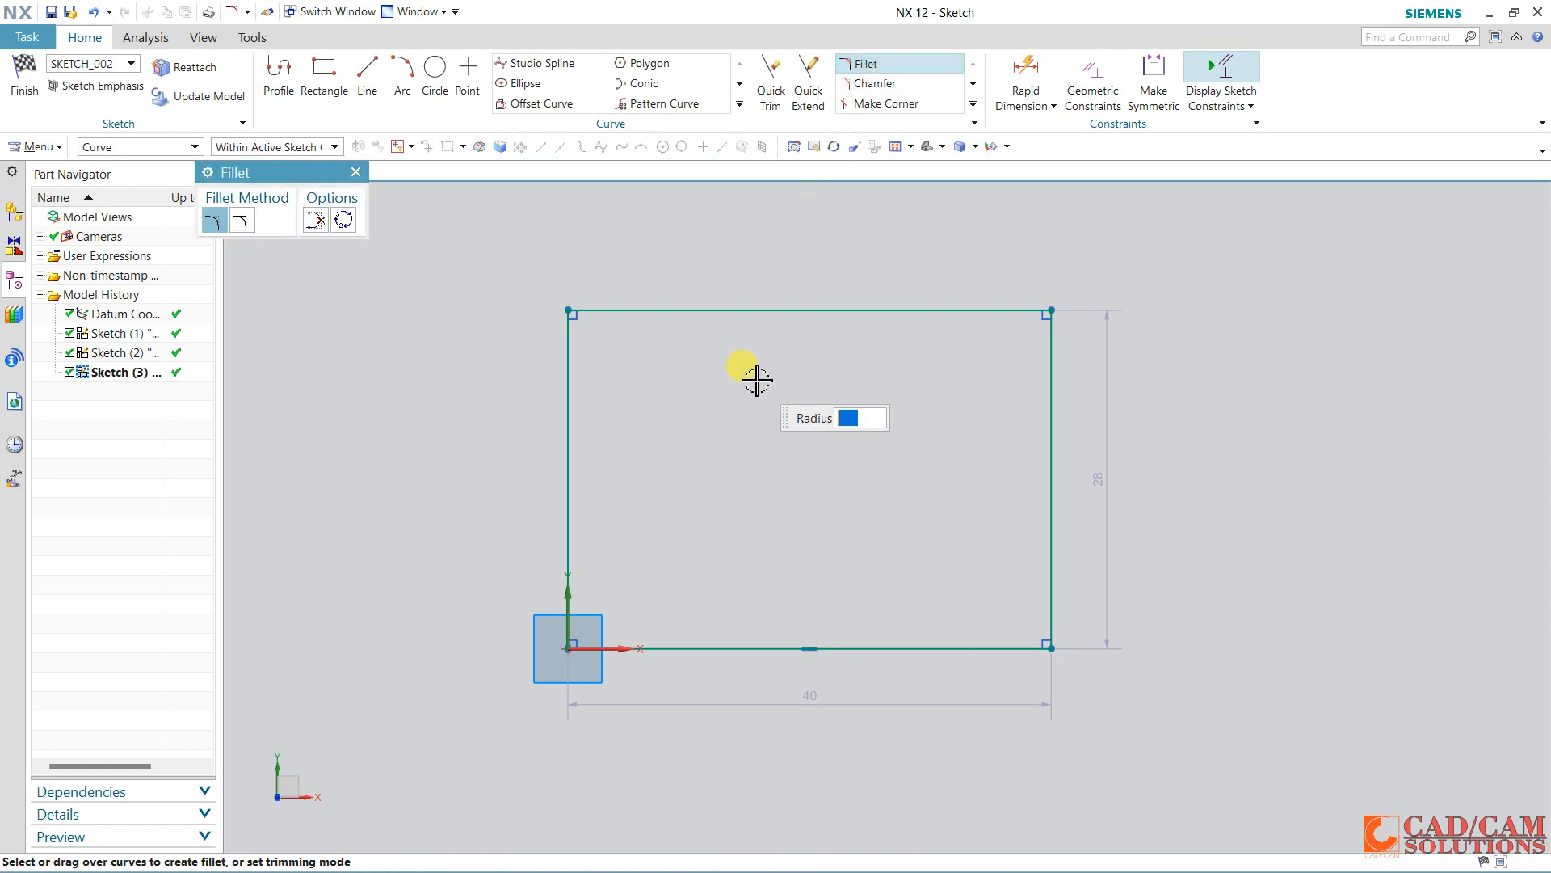
{"action": "left_click_drag", "start_coordinate": [323, 180], "coordinate": [383, 232]}
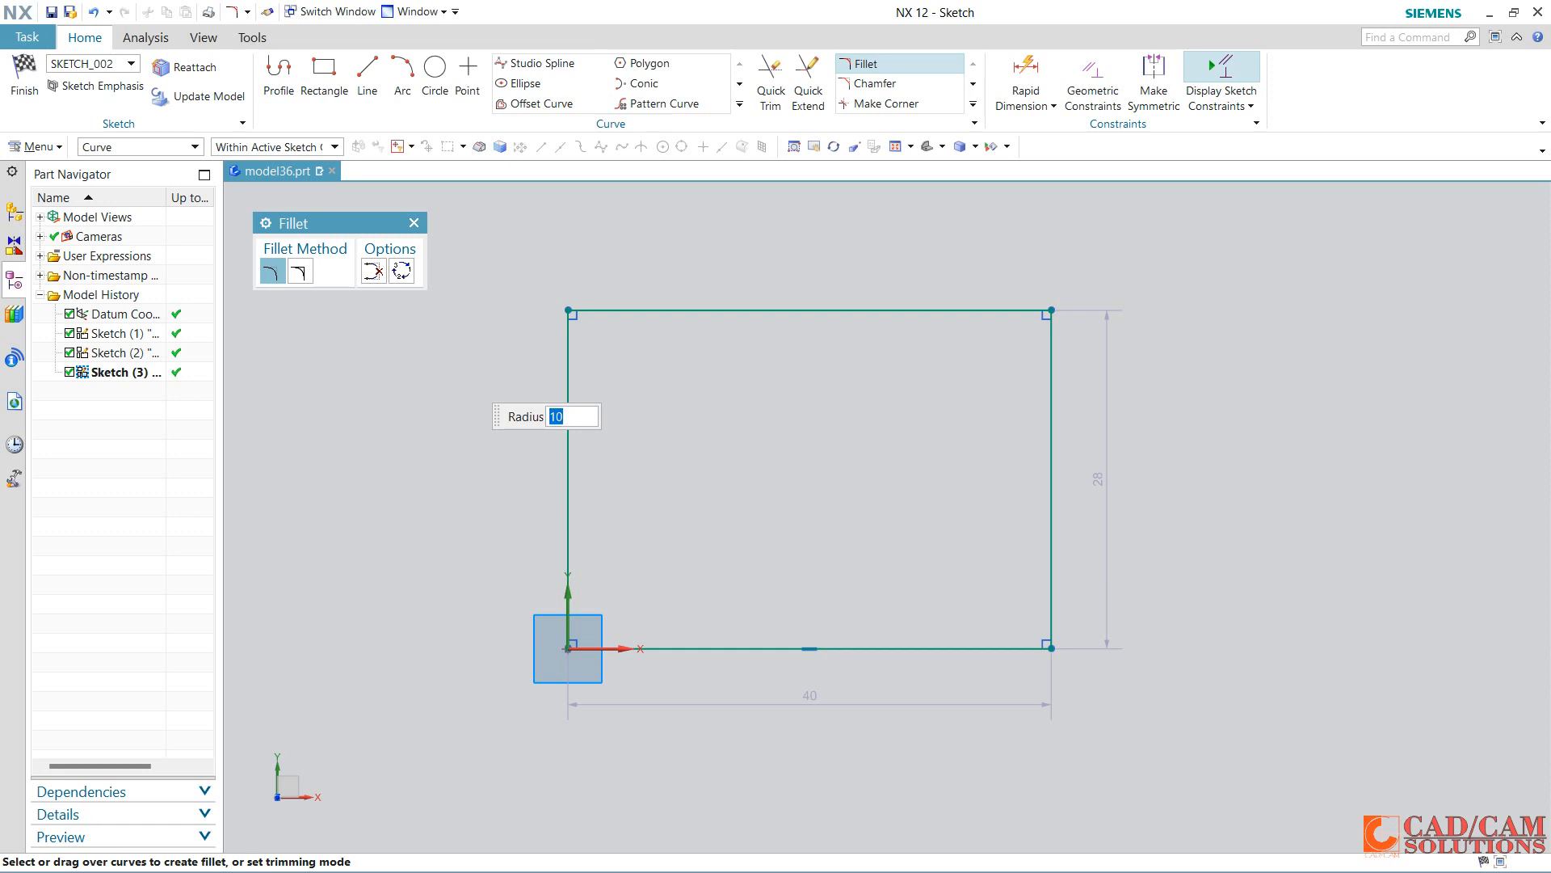
{"action": "left_click", "coordinate": [570, 312]}
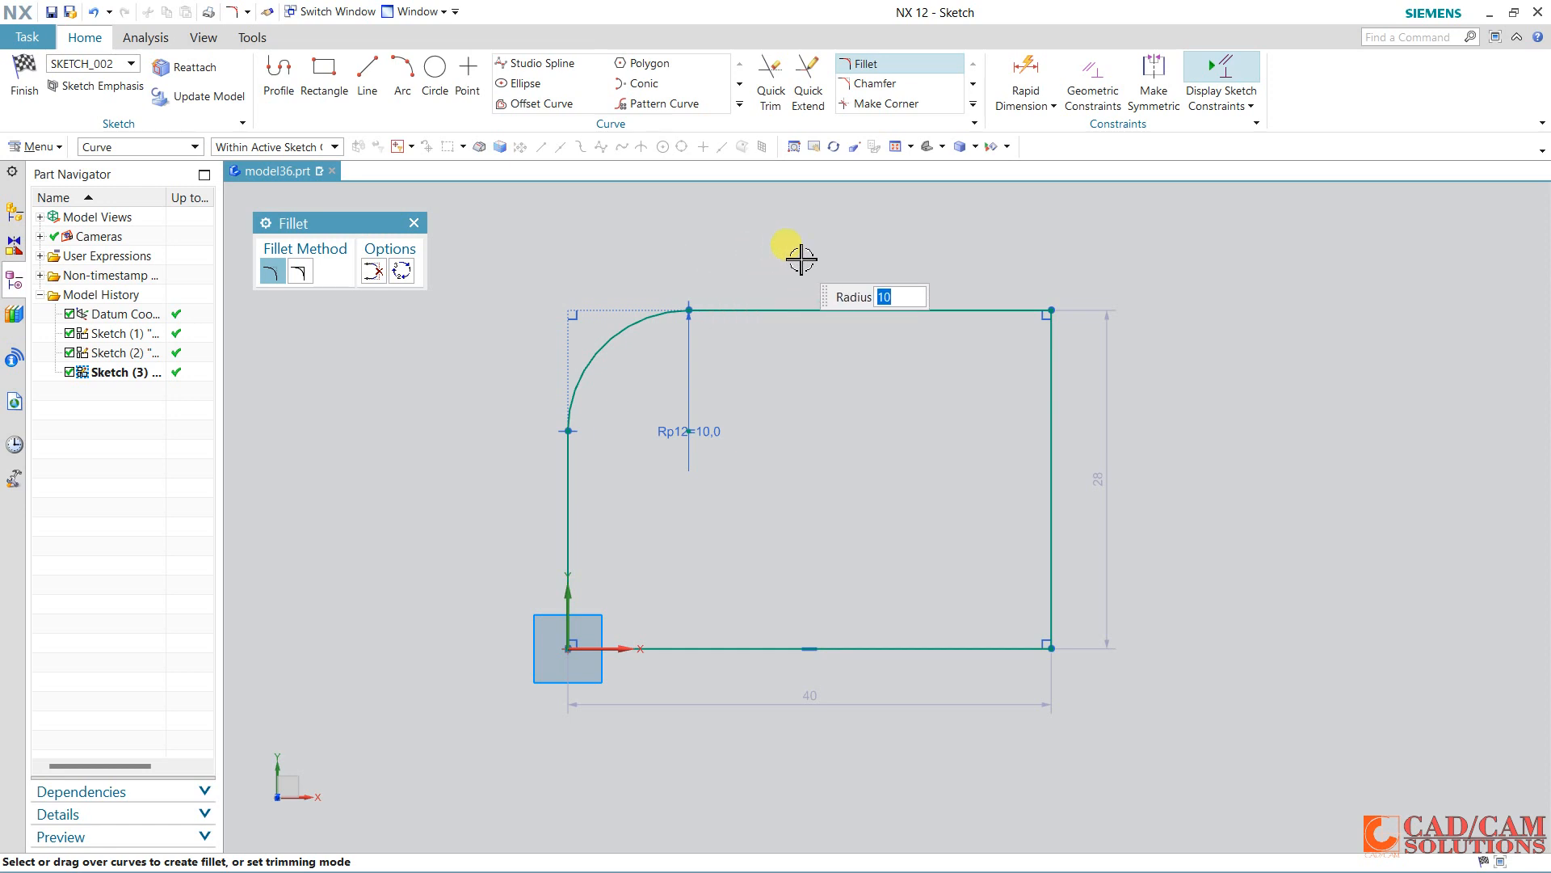
{"action": "mouse_move", "coordinate": [841, 242]}
{"action": "left_mouse_down"}
{"action": "mouse_move", "coordinate": [1024, 367]}
{"action": "mouse_move", "coordinate": [1142, 531]}
{"action": "left_mouse_up"}
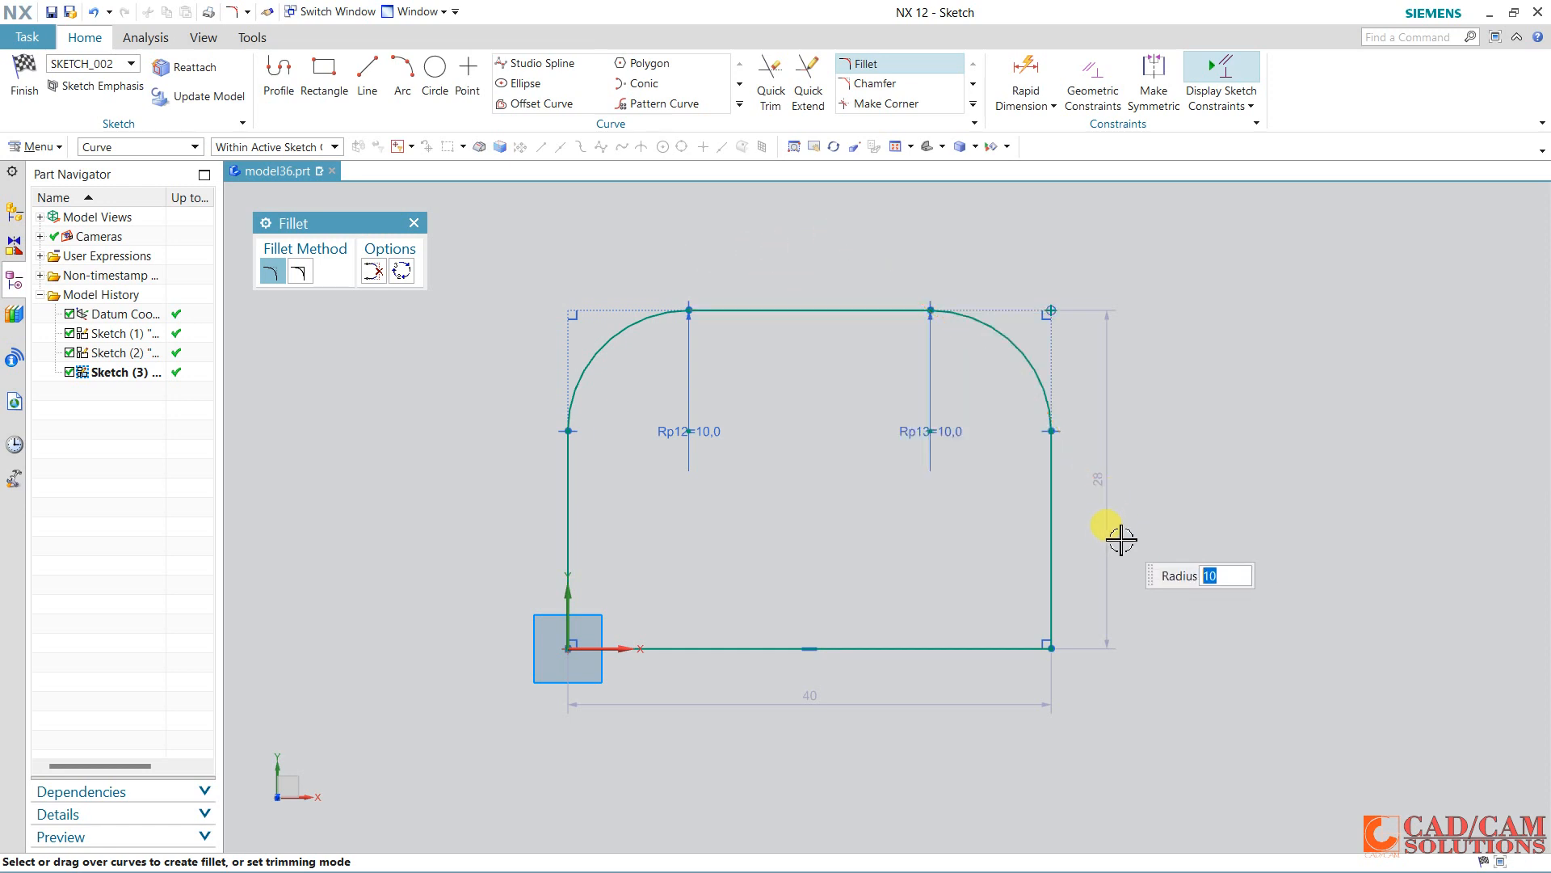
{"action": "left_click", "coordinate": [642, 649]}
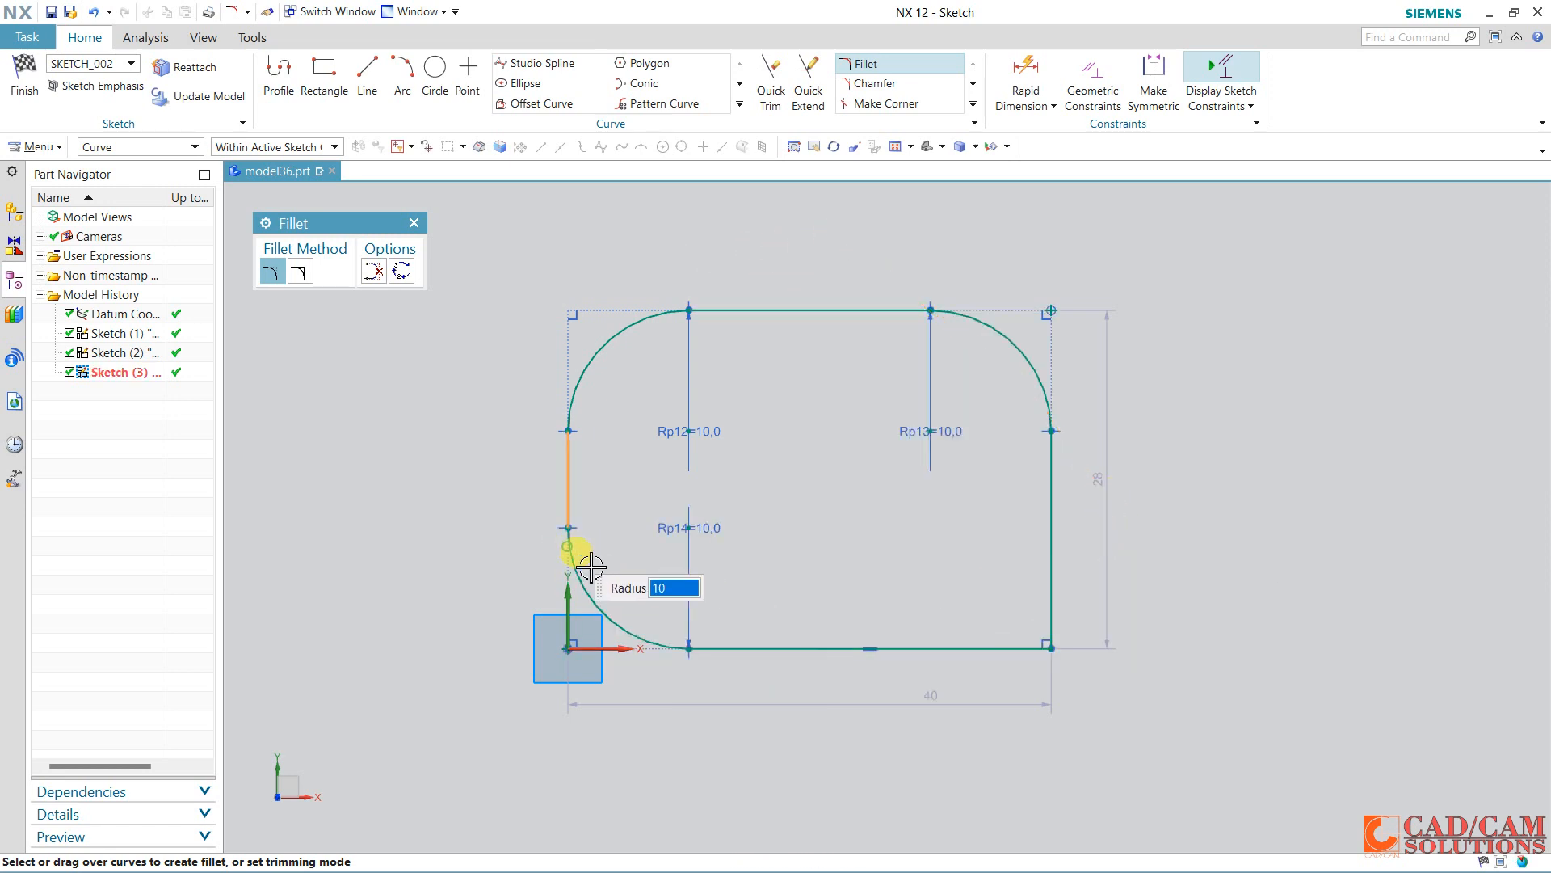
{"action": "left_click", "coordinate": [589, 563]}
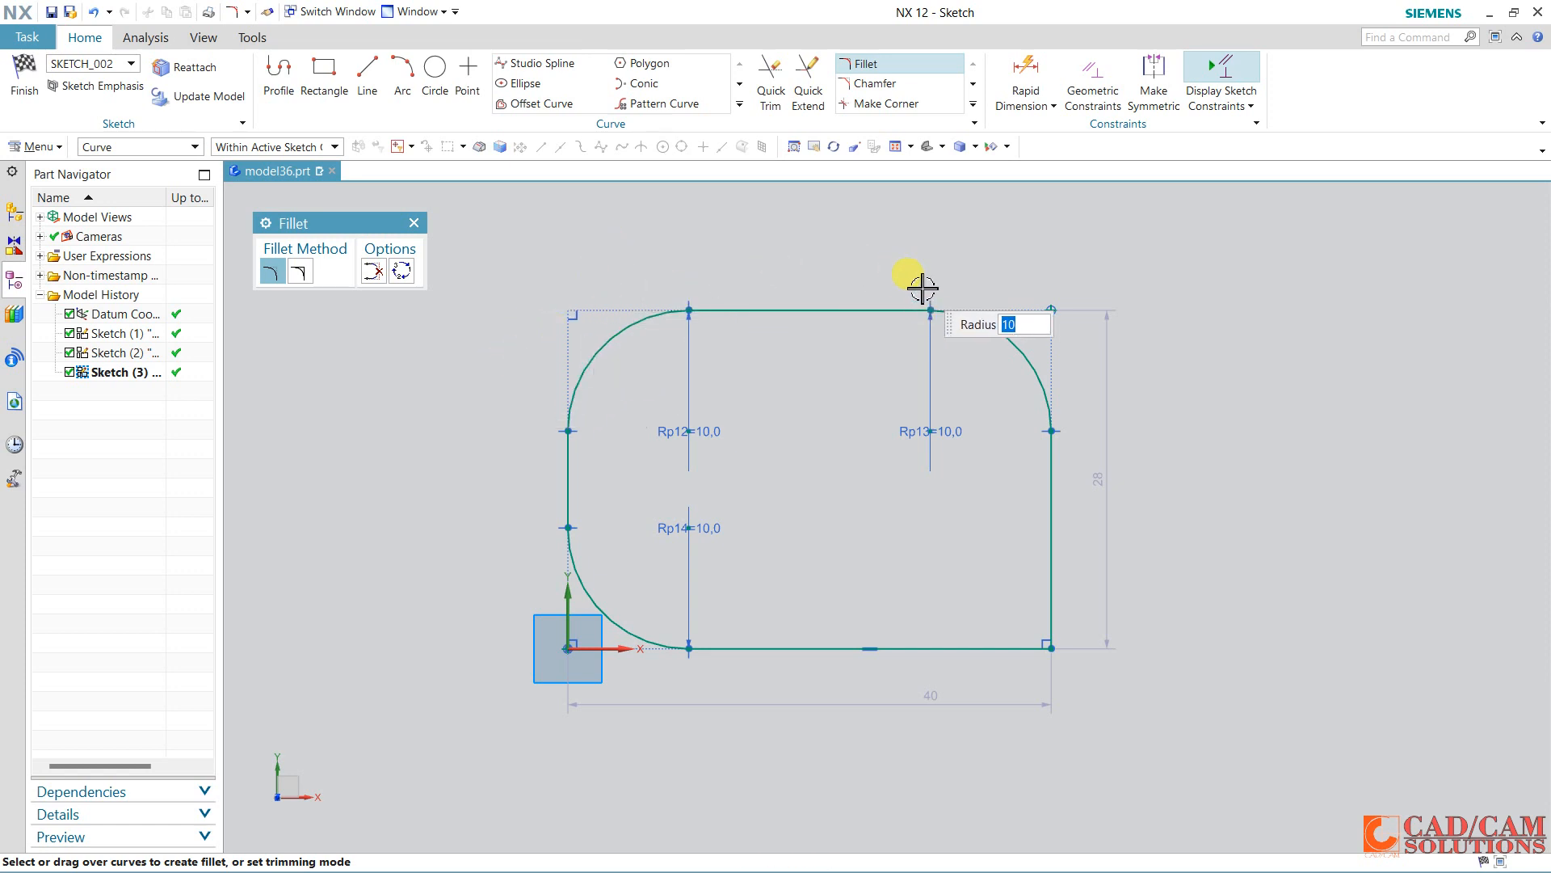
Fillet the bottom-right corner with a 10 mm radius using the Untrim method.
{"action": "left_click", "coordinate": [299, 273]}
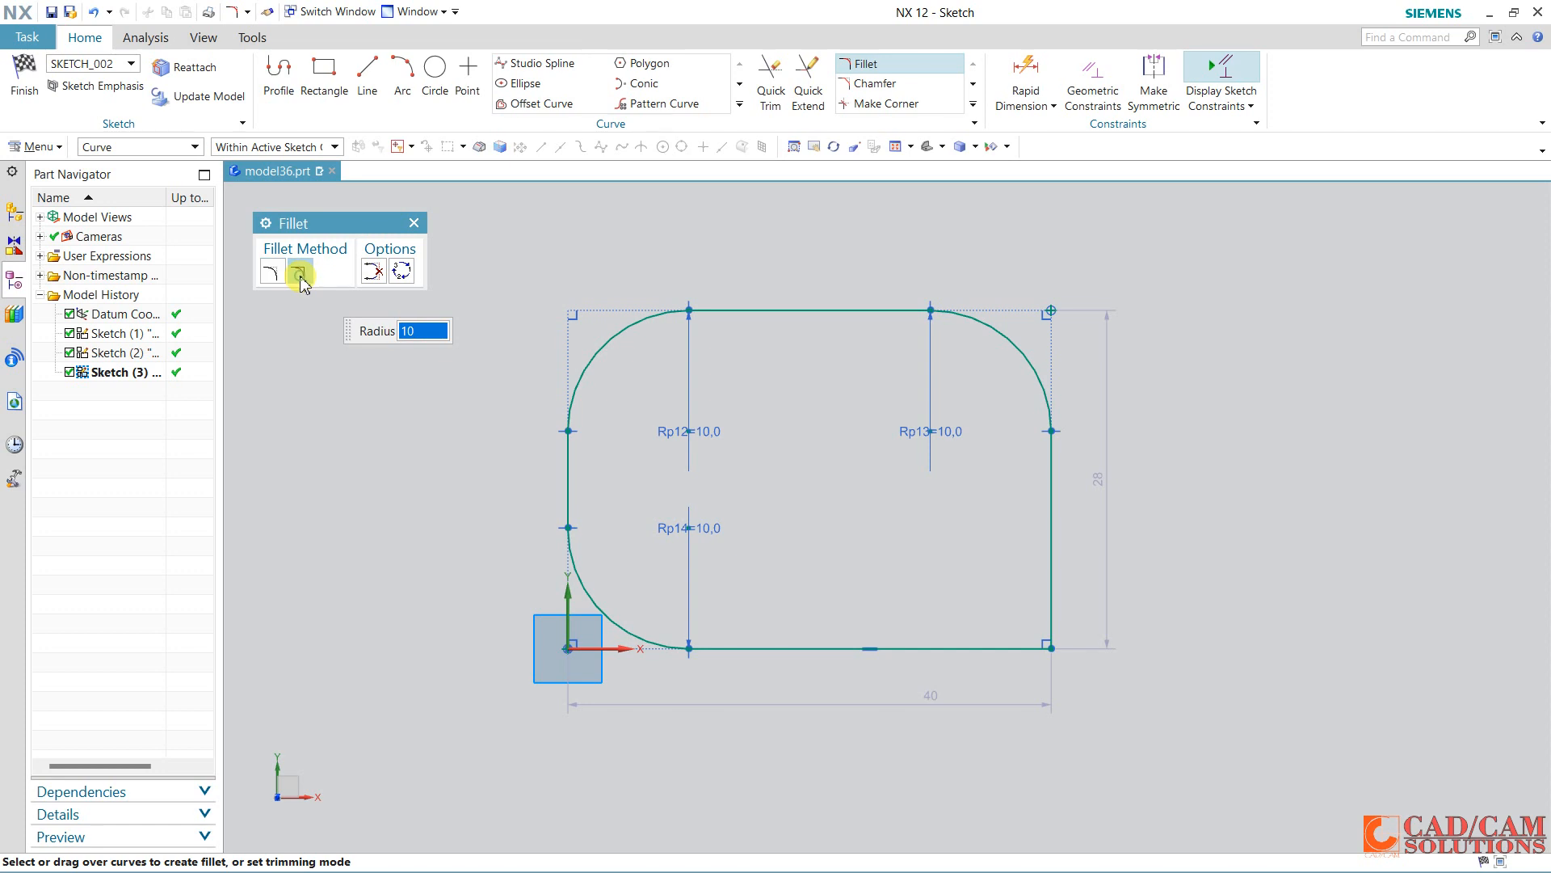
{"action": "left_click", "coordinate": [1008, 643]}
{"action": "left_click", "coordinate": [1048, 540]}
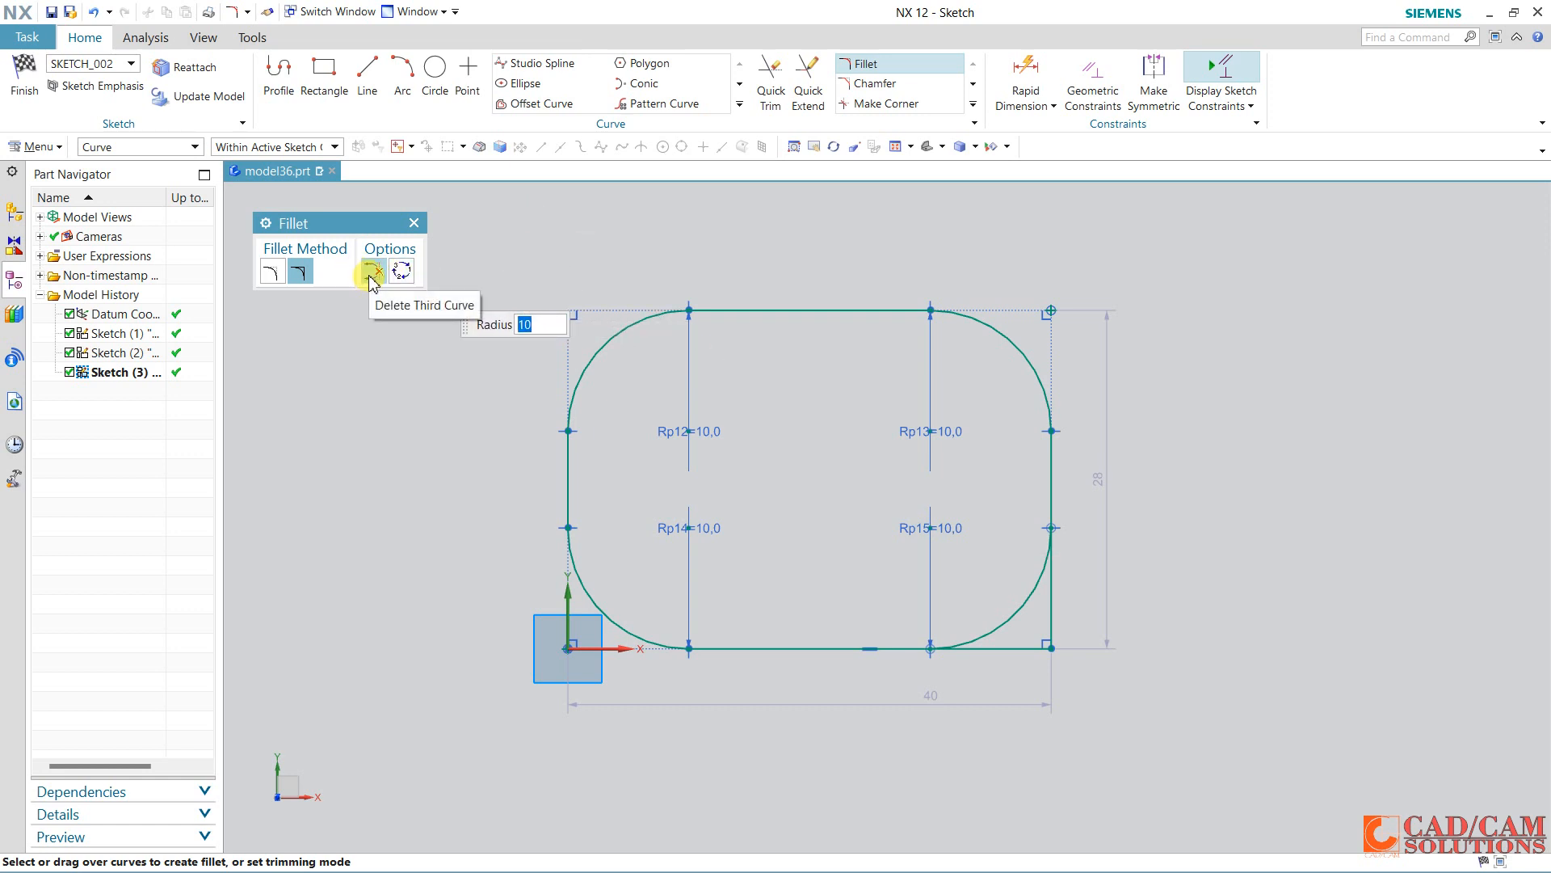
{"action": "middle_click", "coordinate": [412, 363]}
Undo all four corner fillets on the rectangle.
{"action": "scroll", "coordinate": [472, 335], "scroll_direction": "down", "scroll_amount": 2}
{"action": "scroll", "coordinate": [473, 334], "scroll_direction": "down", "scroll_amount": 1}
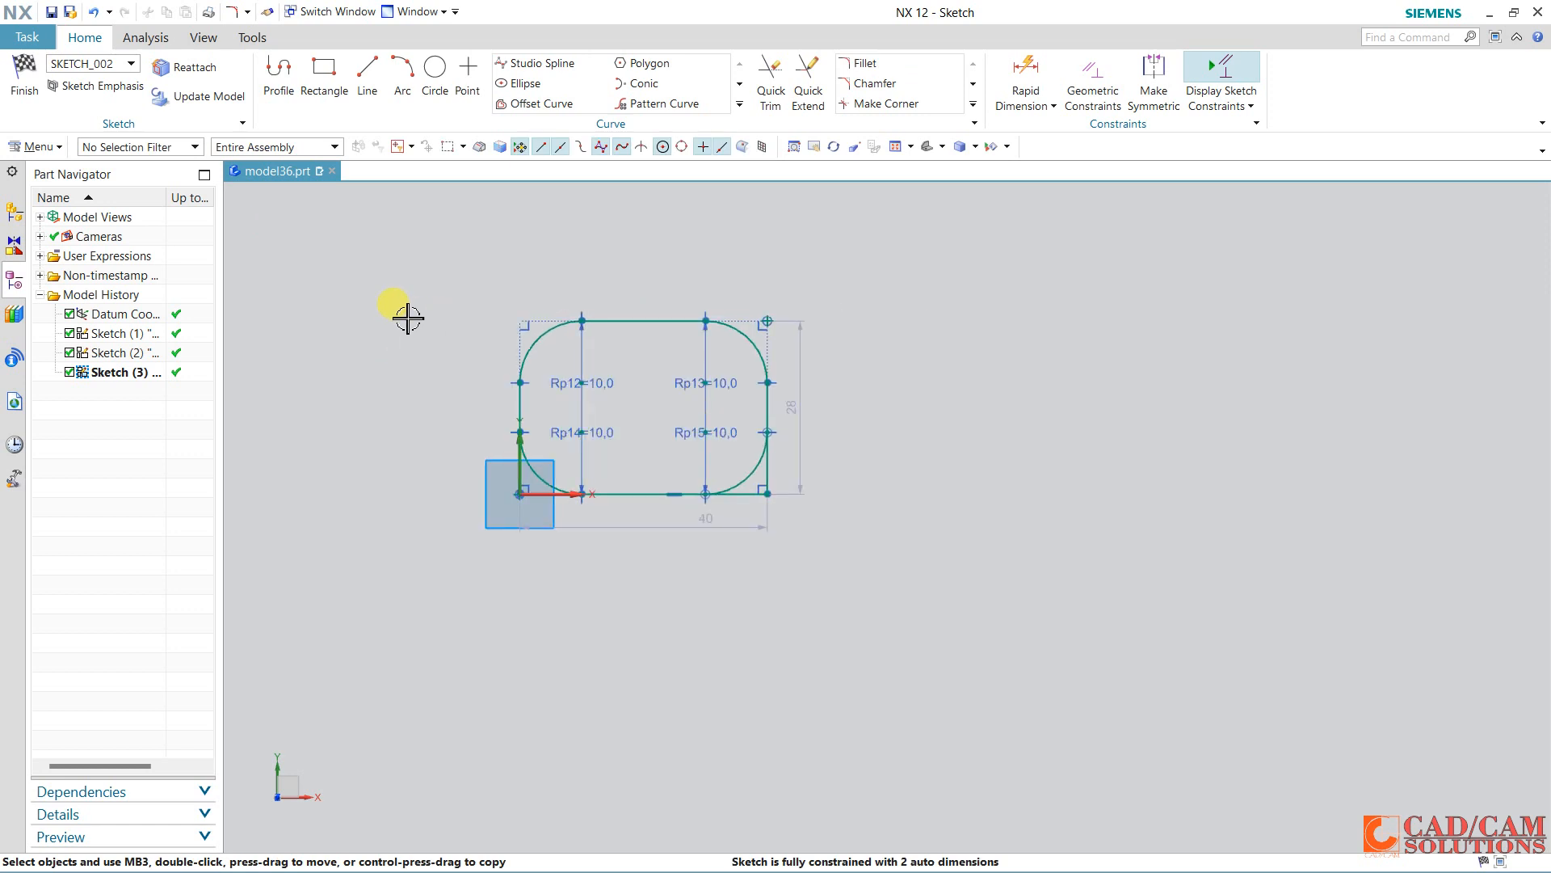
{"action": "left_click", "coordinate": [99, 12]}
{"action": "left_click", "coordinate": [99, 13]}
{"action": "left_click", "coordinate": [99, 13]}
{"action": "left_click", "coordinate": [98, 13]}
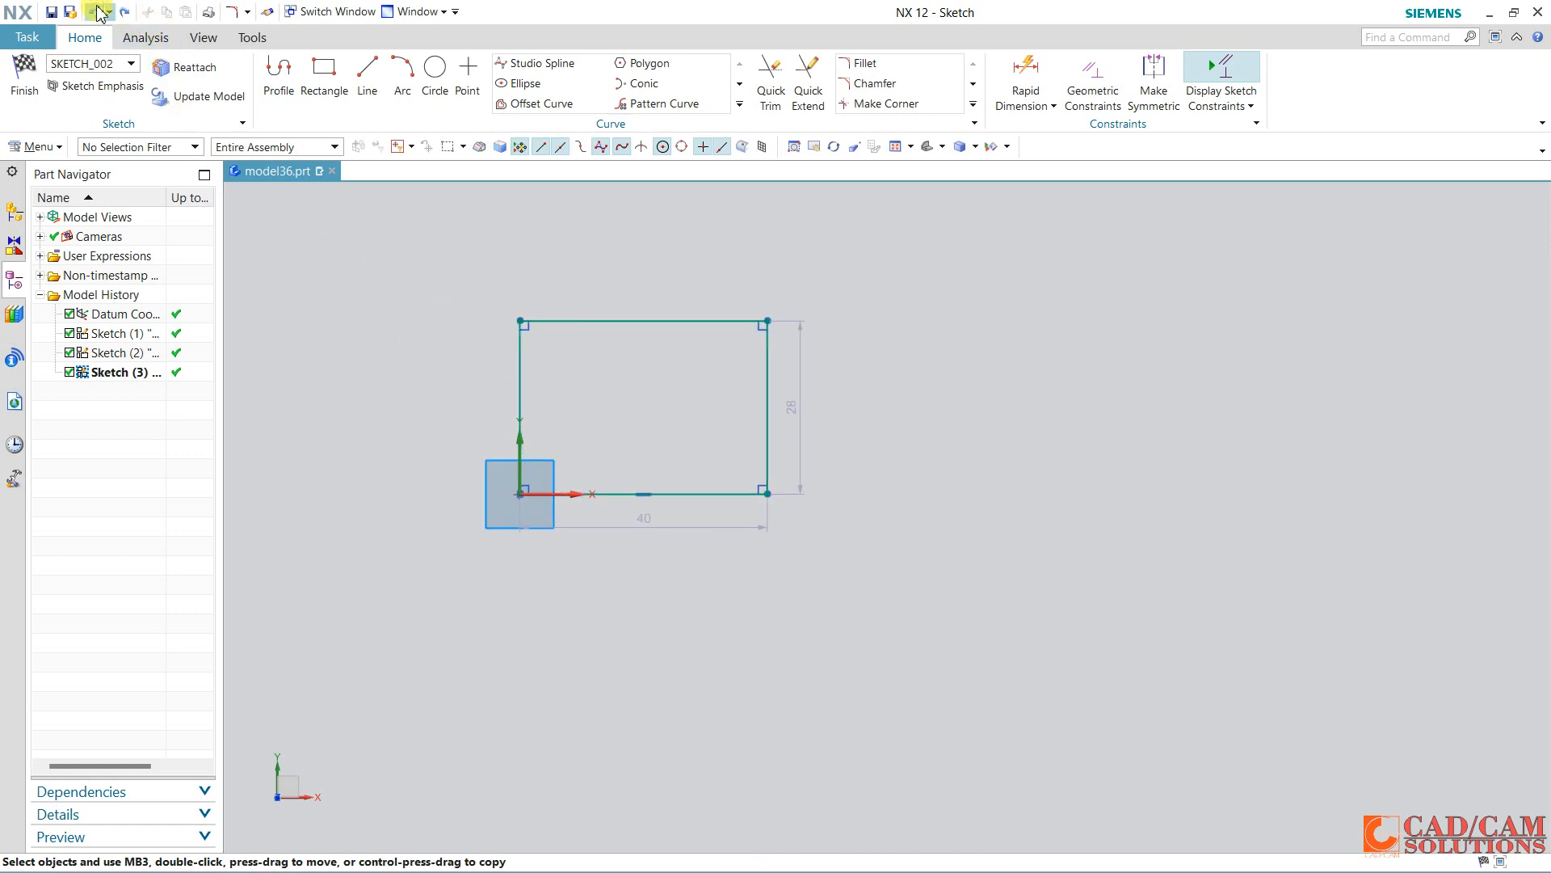
Create an untrimmed three-curve fillet between the rectangle's top and bottom edges, tangent to its left edge.
{"action": "scroll", "coordinate": [476, 249], "scroll_direction": "up", "scroll_amount": 2}
{"action": "left_click", "coordinate": [892, 65]}
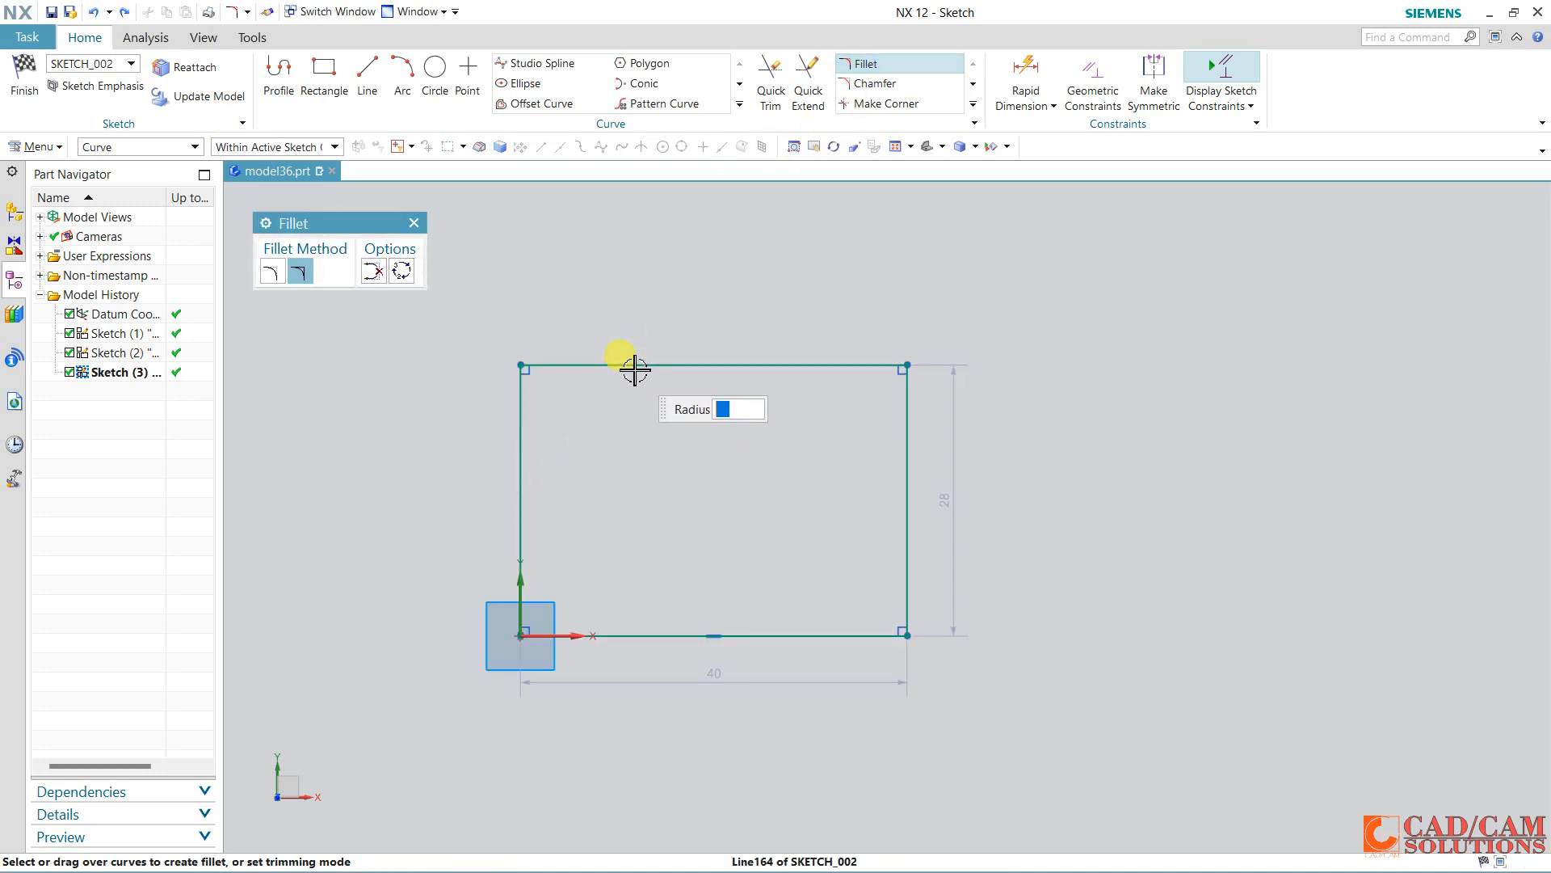
{"action": "left_click", "coordinate": [635, 368]}
{"action": "left_click", "coordinate": [606, 635]}
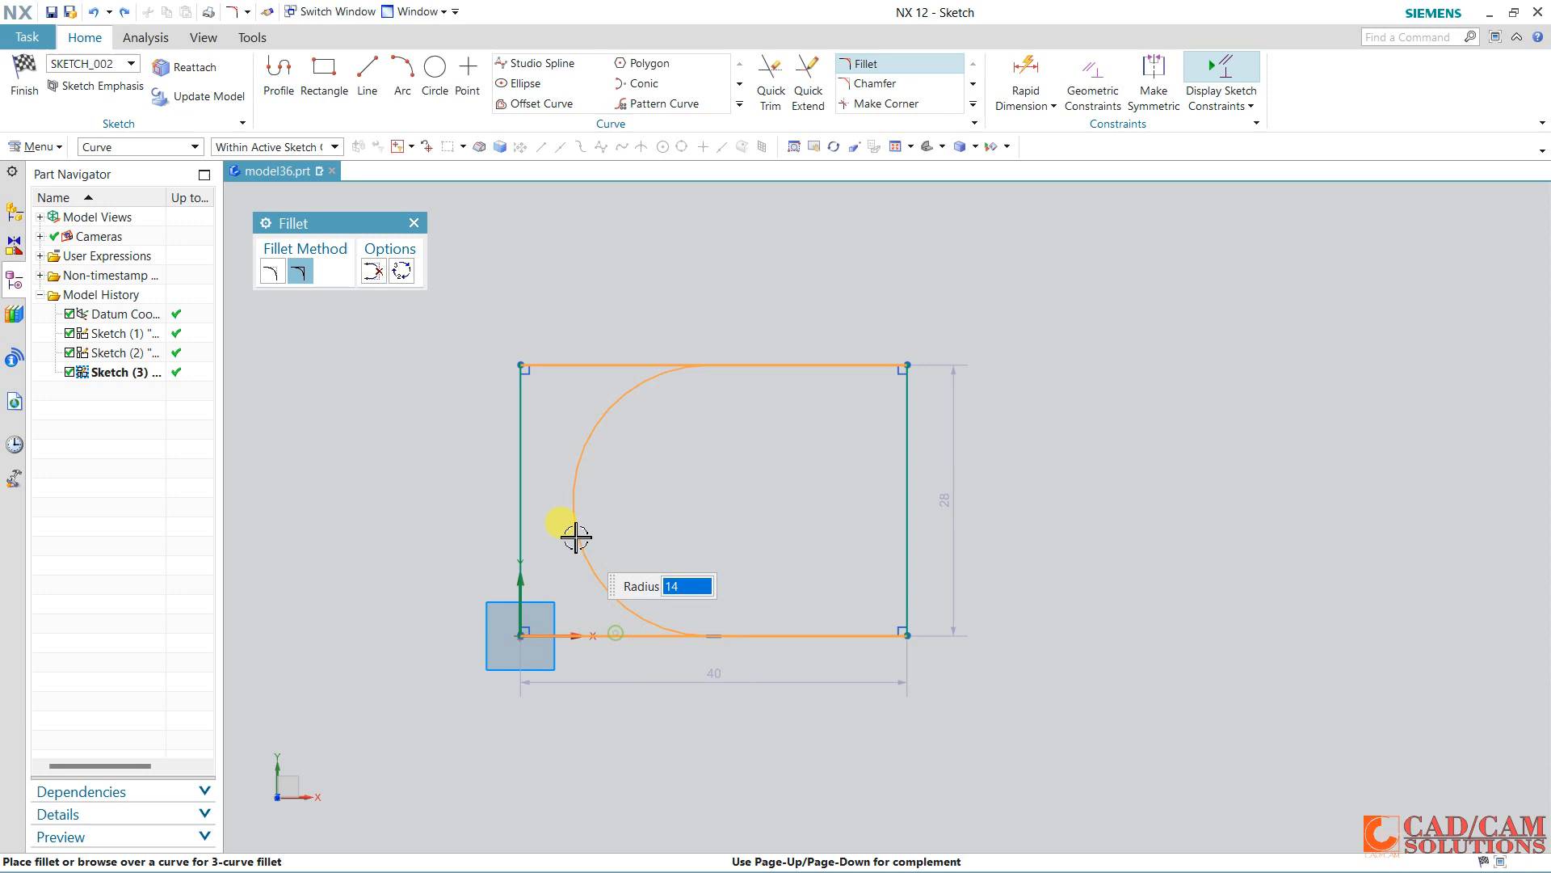
{"action": "left_click", "coordinate": [521, 502]}
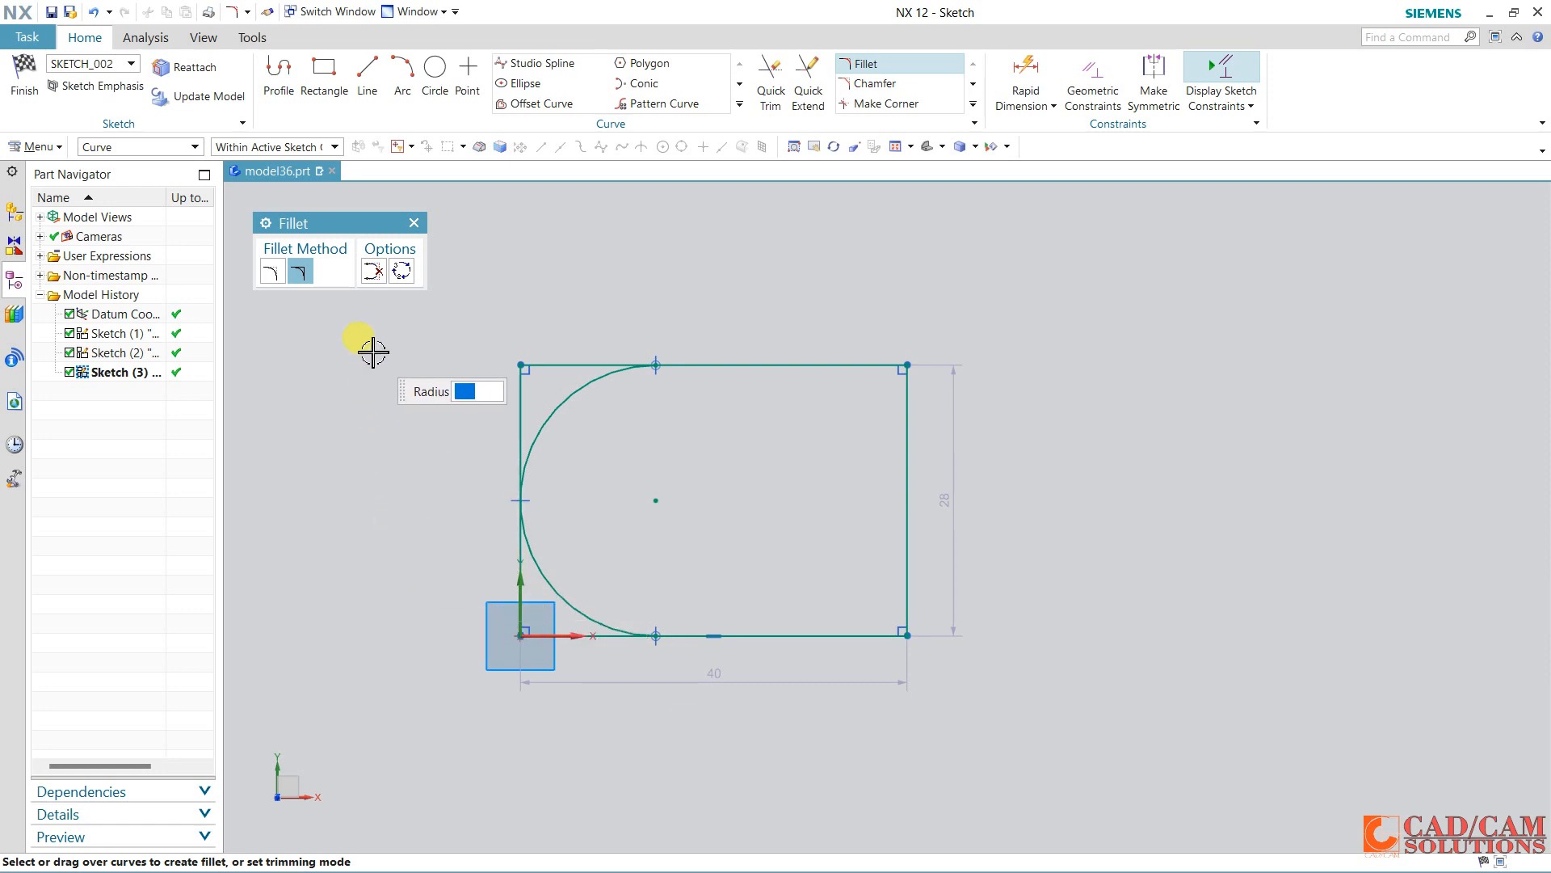
Enable Delete Third Curve and create a three-curve fillet between the top and bottom edges, replacing the rectangle's right edge.
{"action": "left_click", "coordinate": [374, 272]}
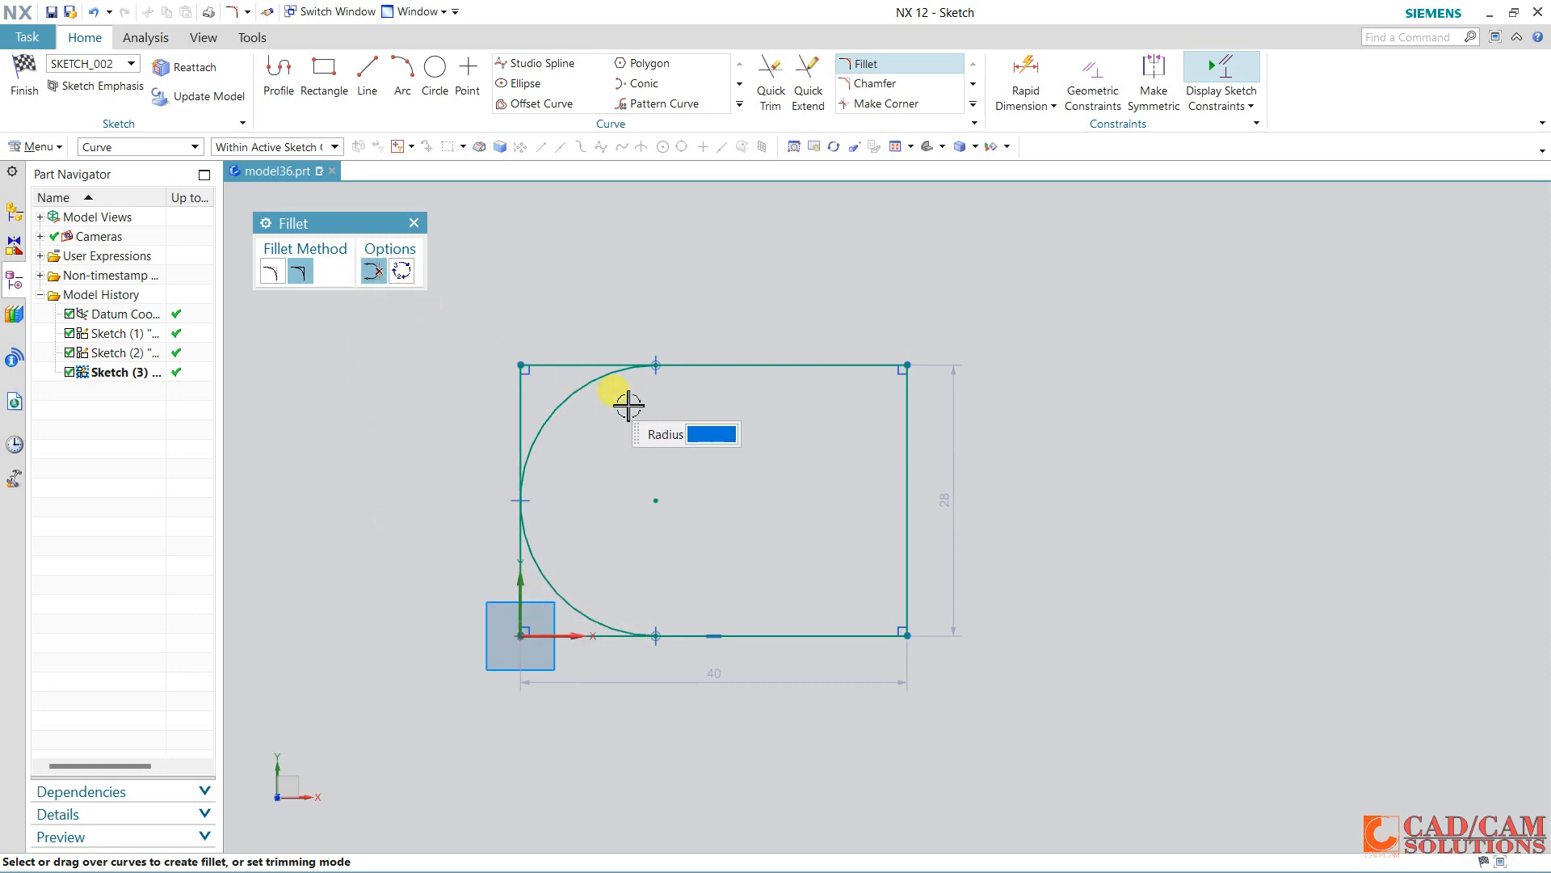
{"action": "left_click", "coordinate": [790, 365]}
{"action": "left_click", "coordinate": [966, 533]}
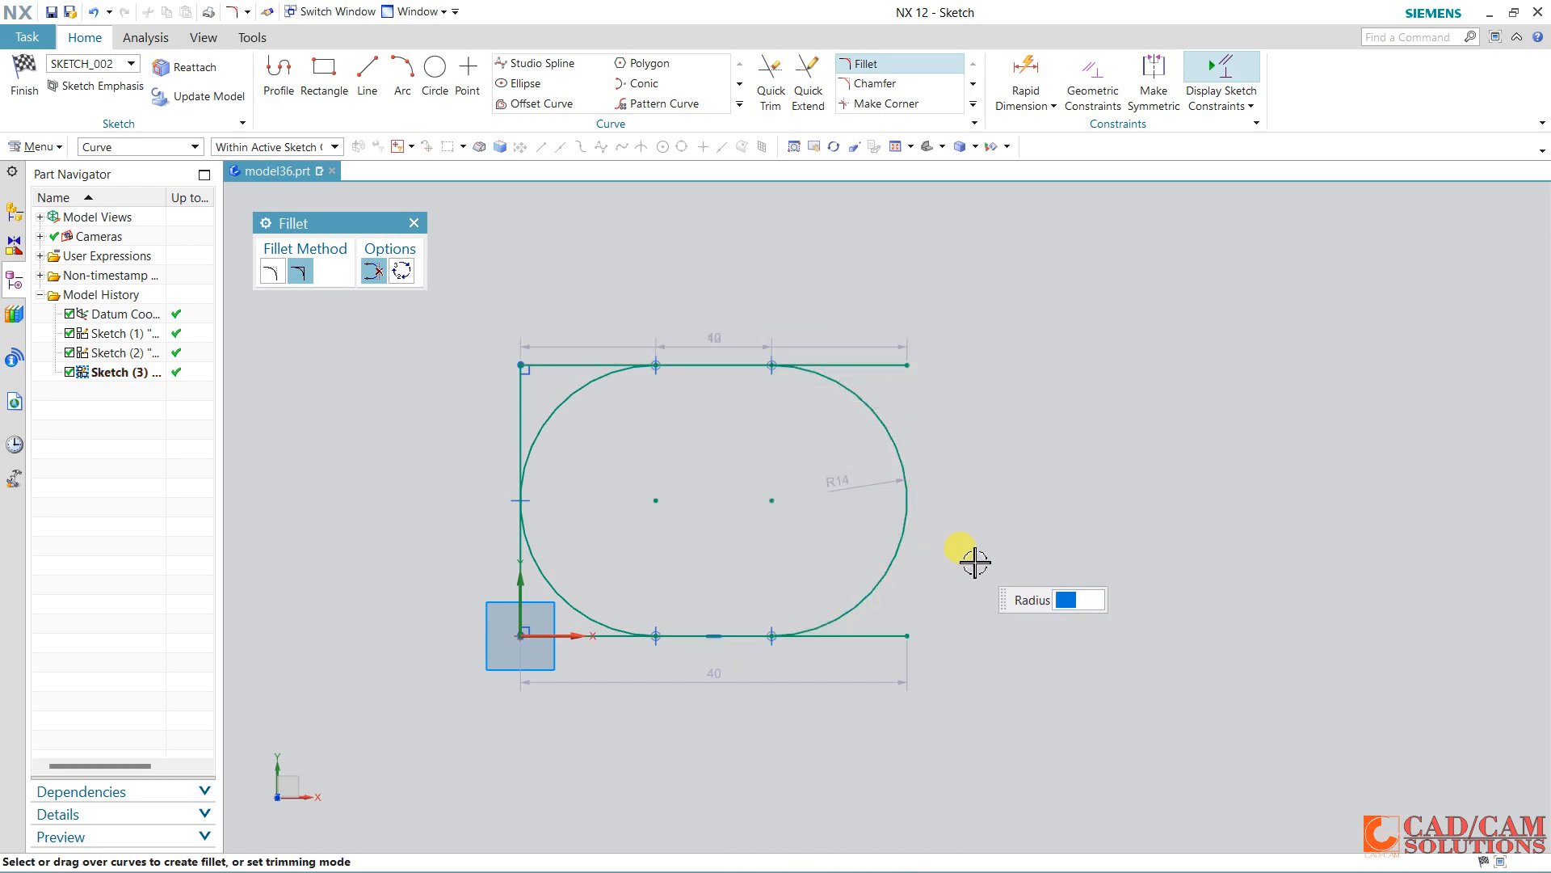
{"action": "key", "text": "Escape"}
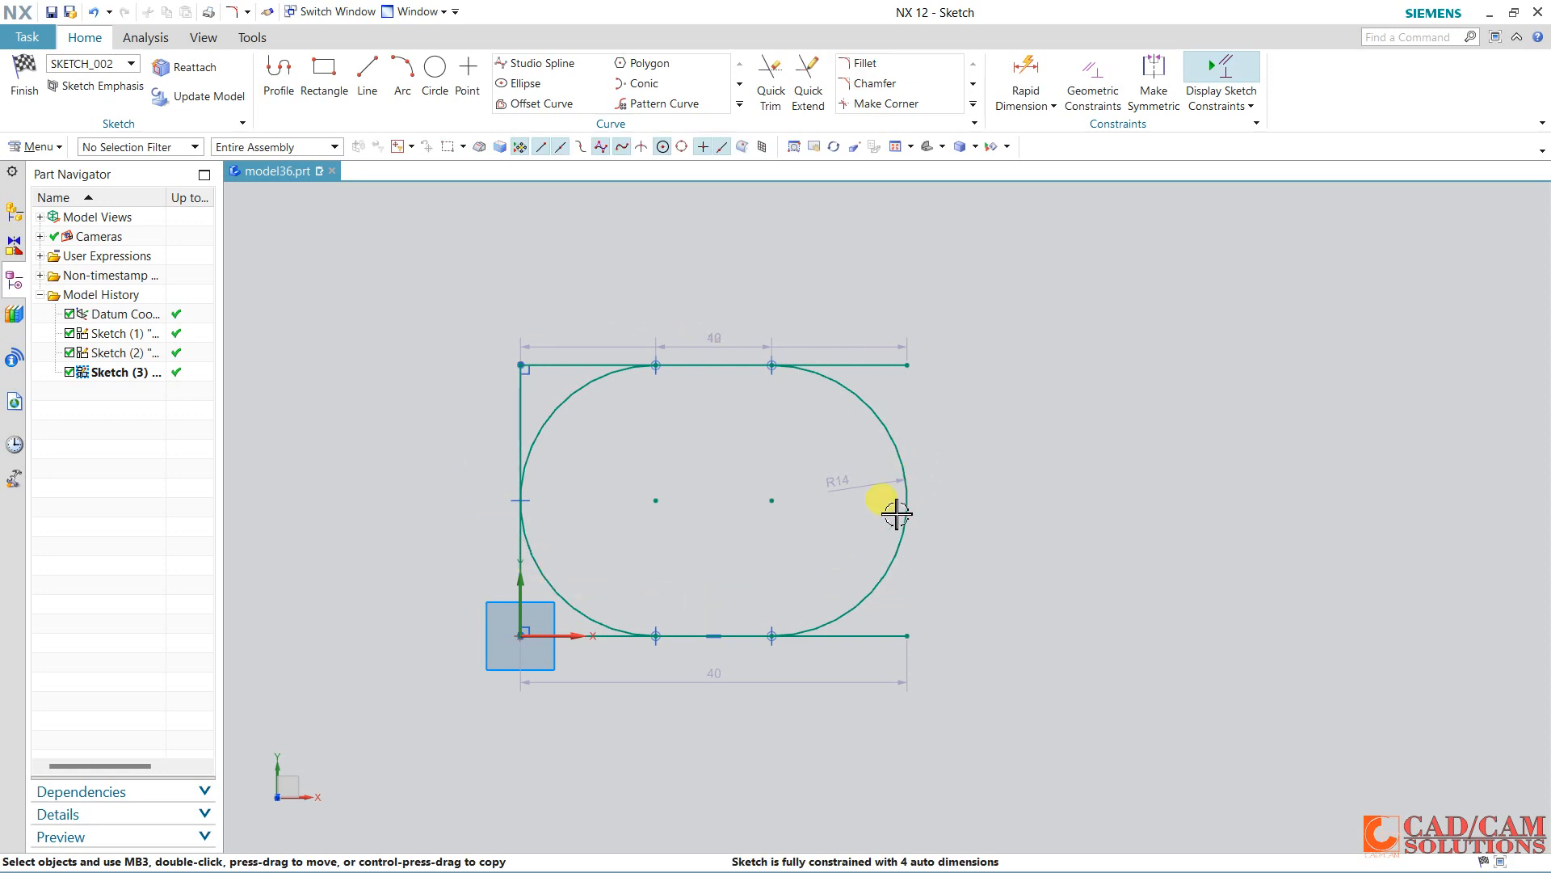
Quick Trim the leftover rectangle edges outside both fillet arcs to form a closed slot profile.
{"action": "left_click", "coordinate": [770, 95]}
{"action": "left_click", "coordinate": [883, 365]}
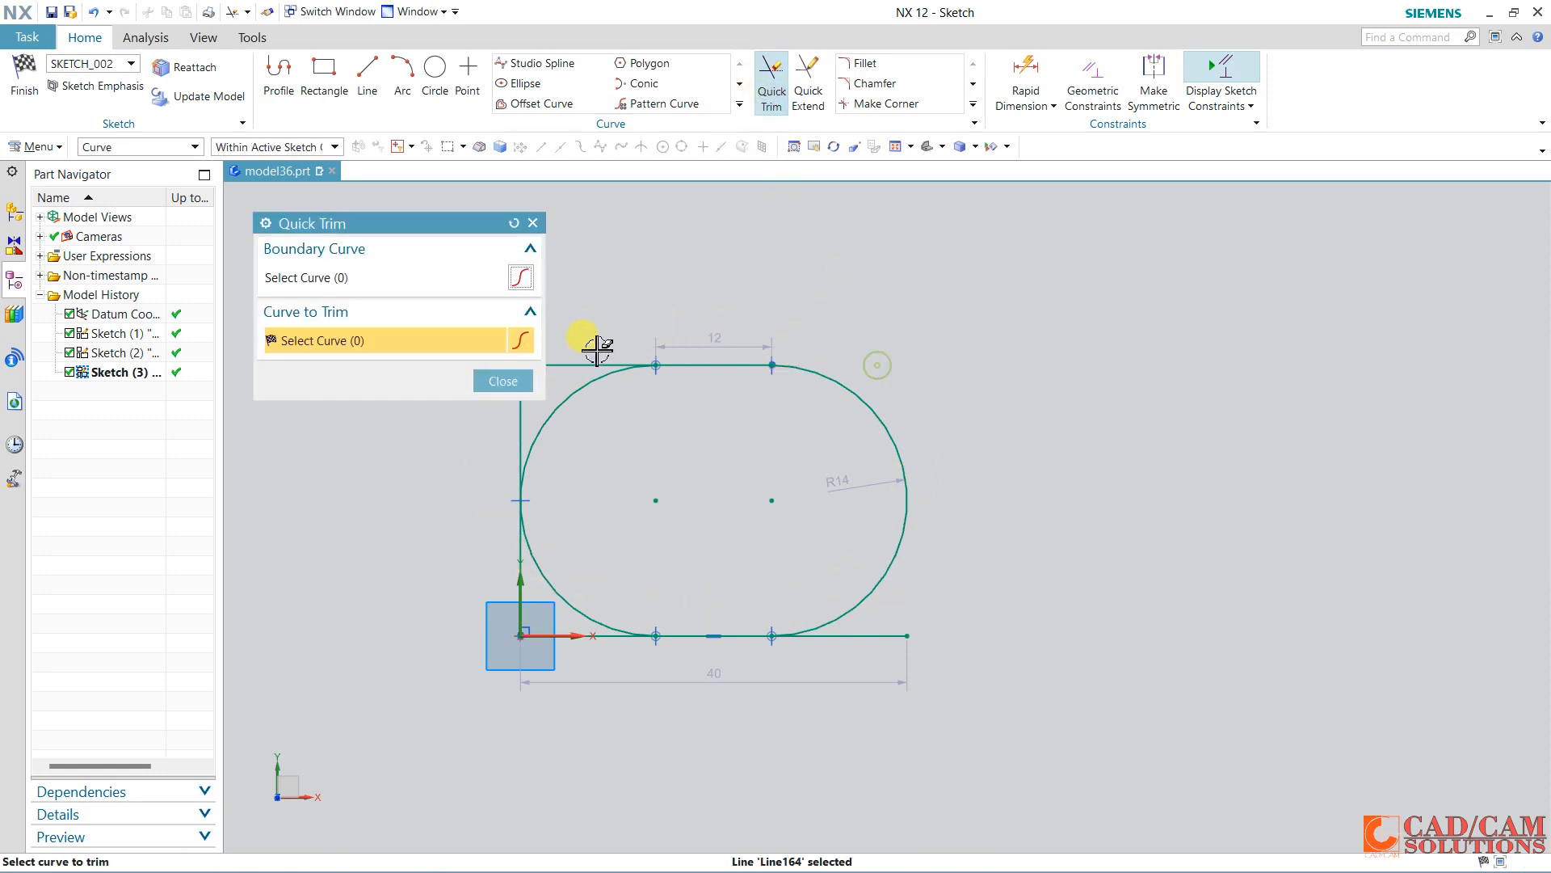
{"action": "left_click", "coordinate": [596, 366]}
{"action": "left_click", "coordinate": [521, 616]}
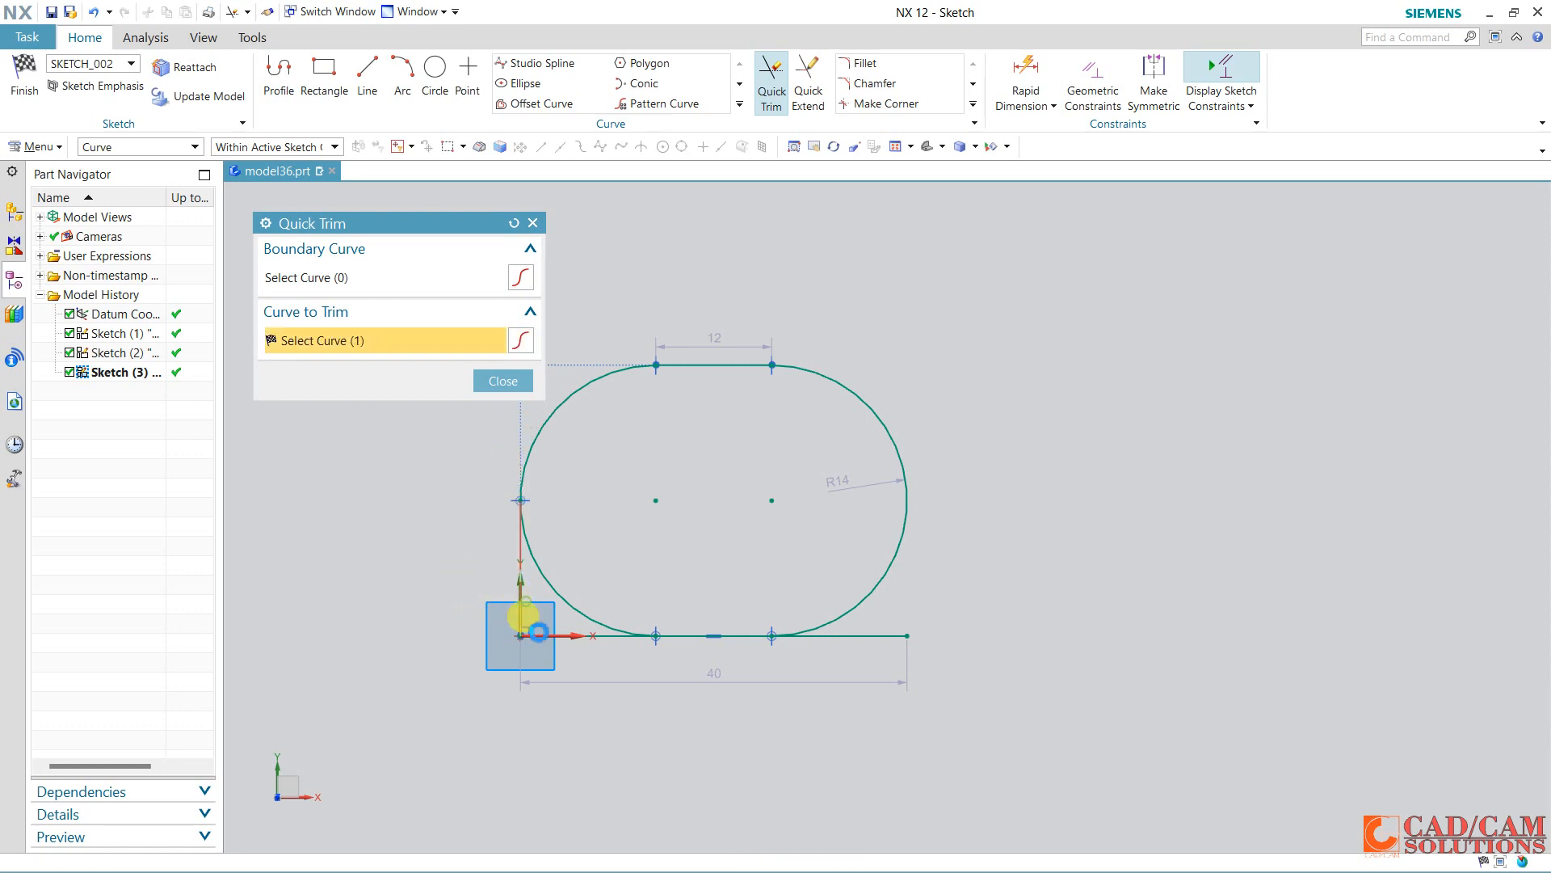
{"action": "left_click", "coordinate": [562, 638]}
{"action": "left_click", "coordinate": [850, 636]}
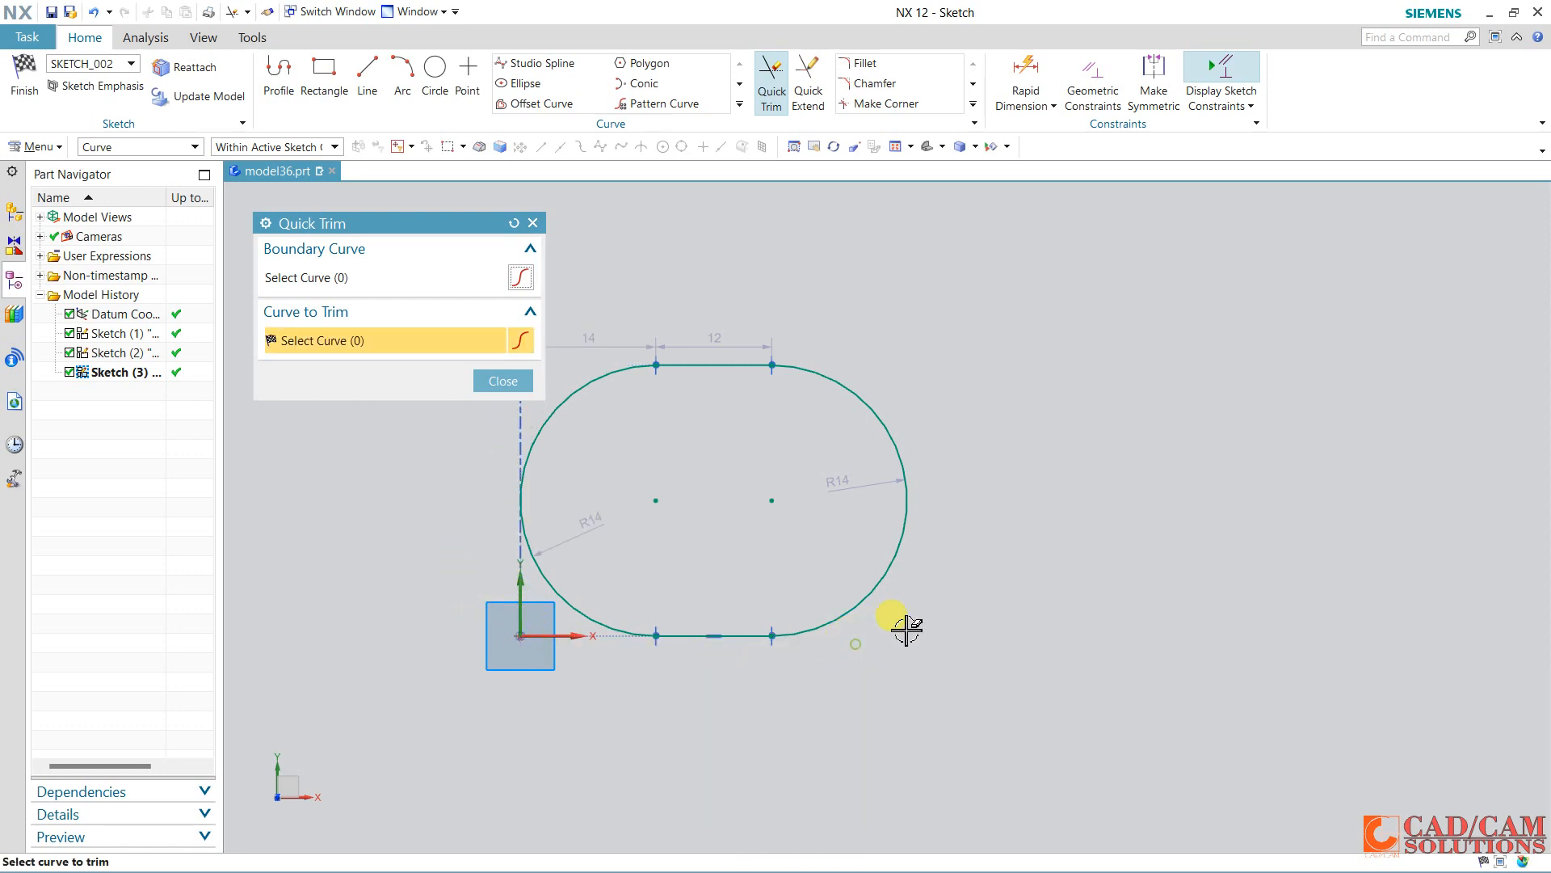
{"action": "middle_click", "coordinate": [1020, 600]}
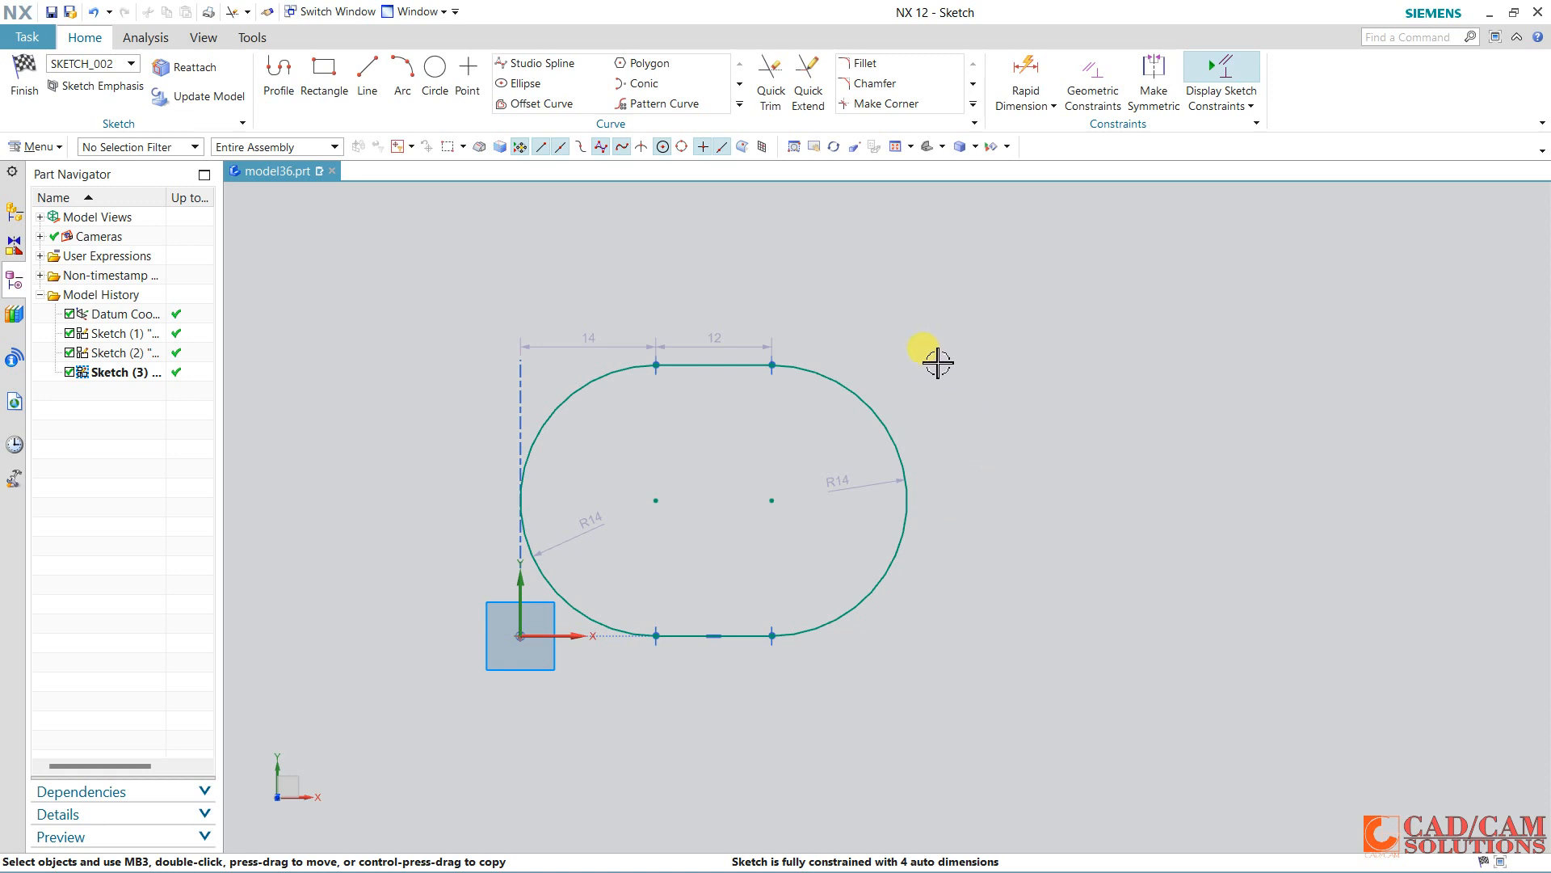
Undo the edge trims and both three-curve fillets back to the plain rectangle.
{"action": "left_click", "coordinate": [95, 12]}
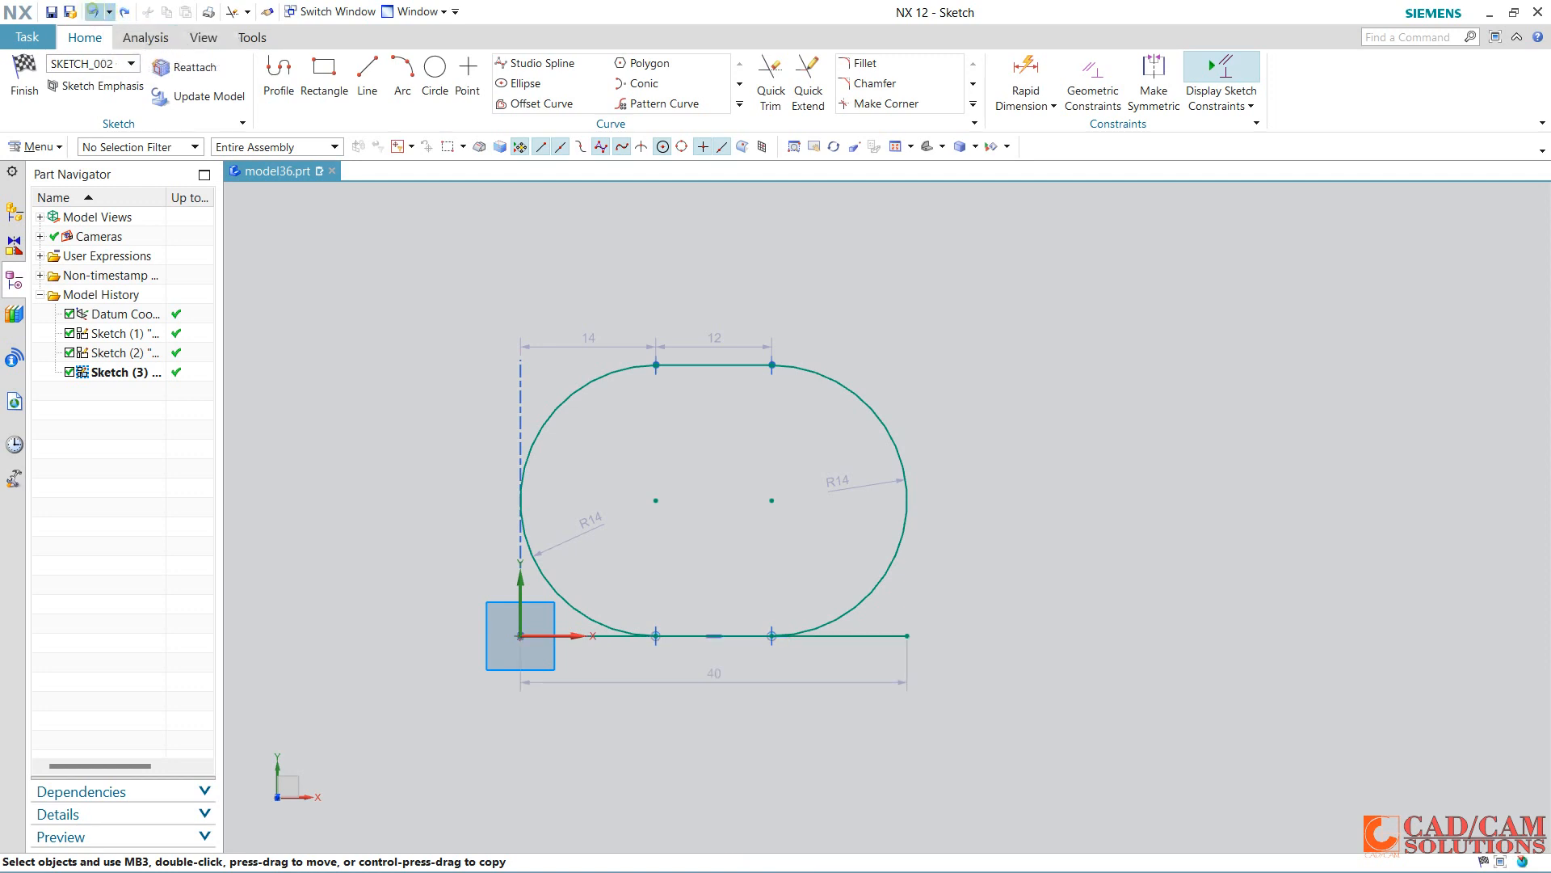
{"action": "left_click", "coordinate": [95, 12]}
{"action": "left_click", "coordinate": [96, 12]}
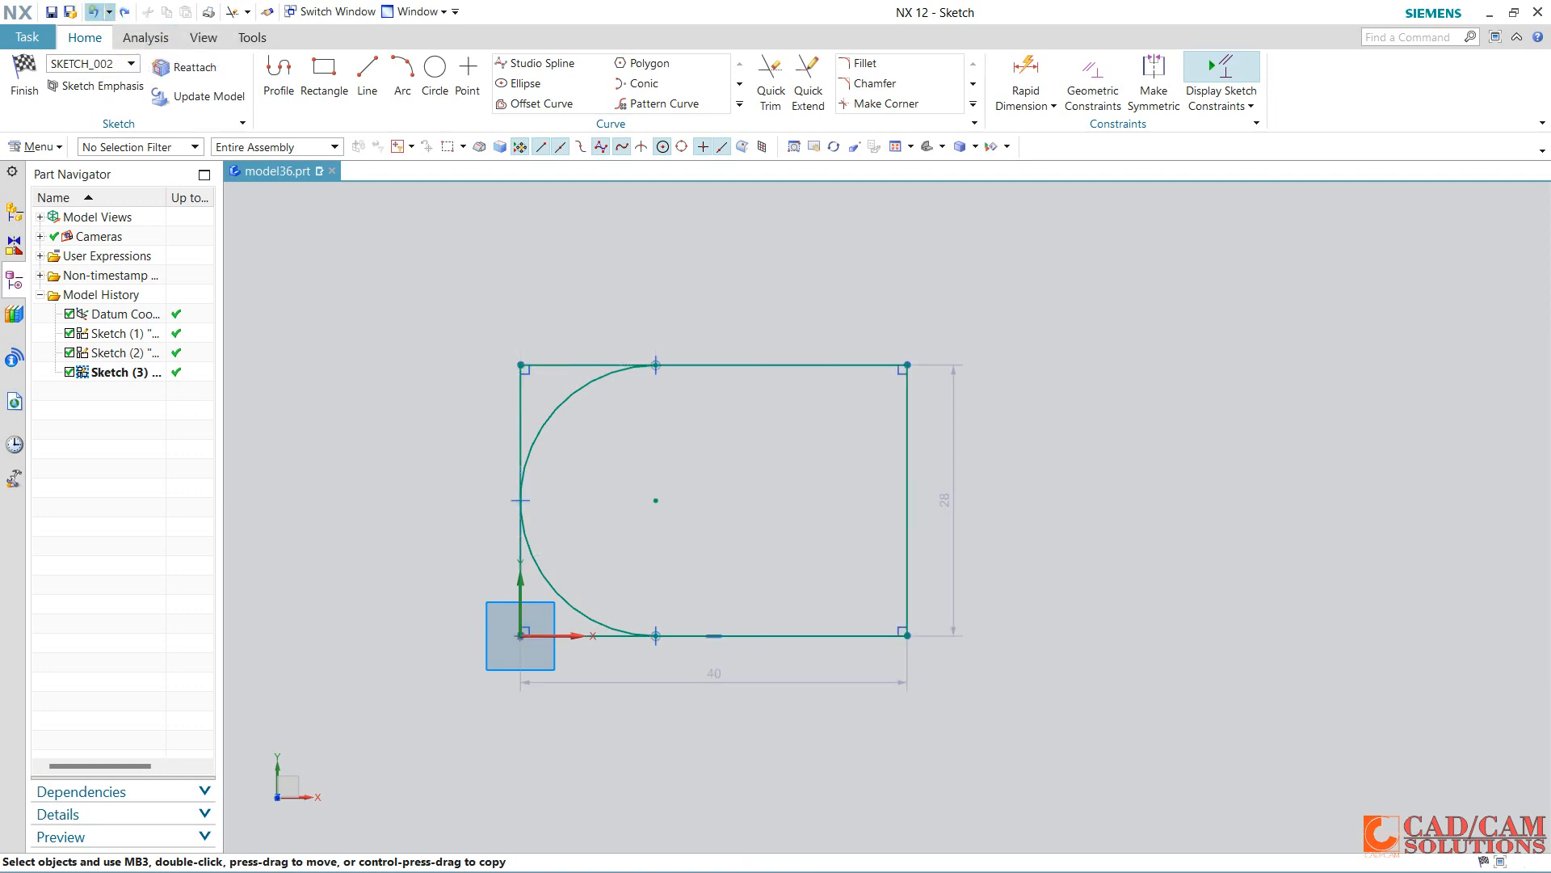
{"action": "left_click", "coordinate": [95, 12]}
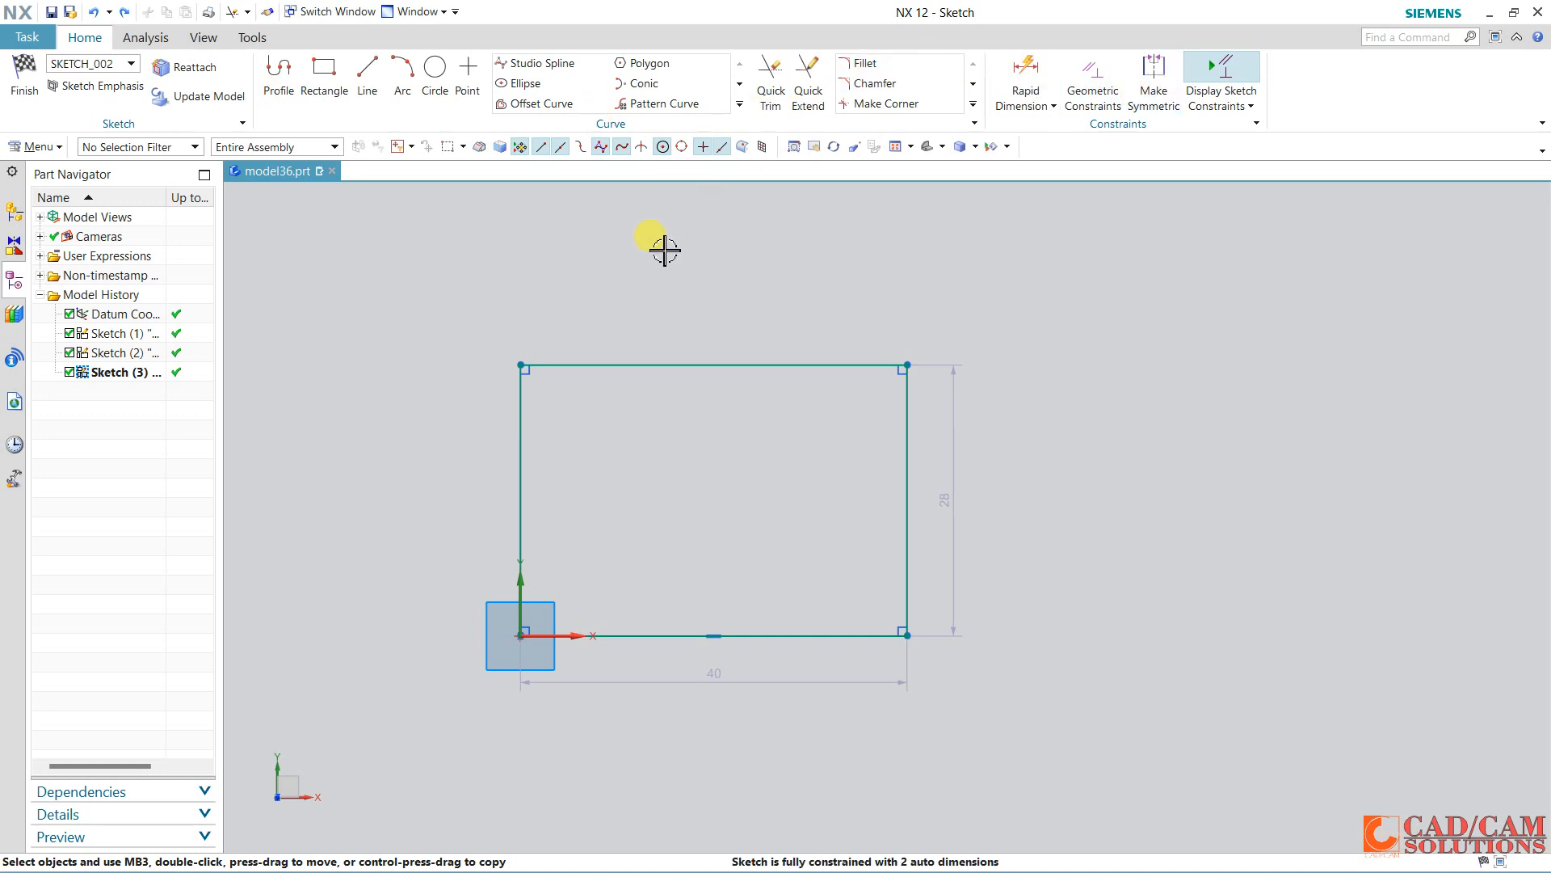
Create a trimmed symmetric chamfer with a 5 mm distance at the rectangle's upper-right corner.
{"action": "left_click", "coordinate": [875, 84]}
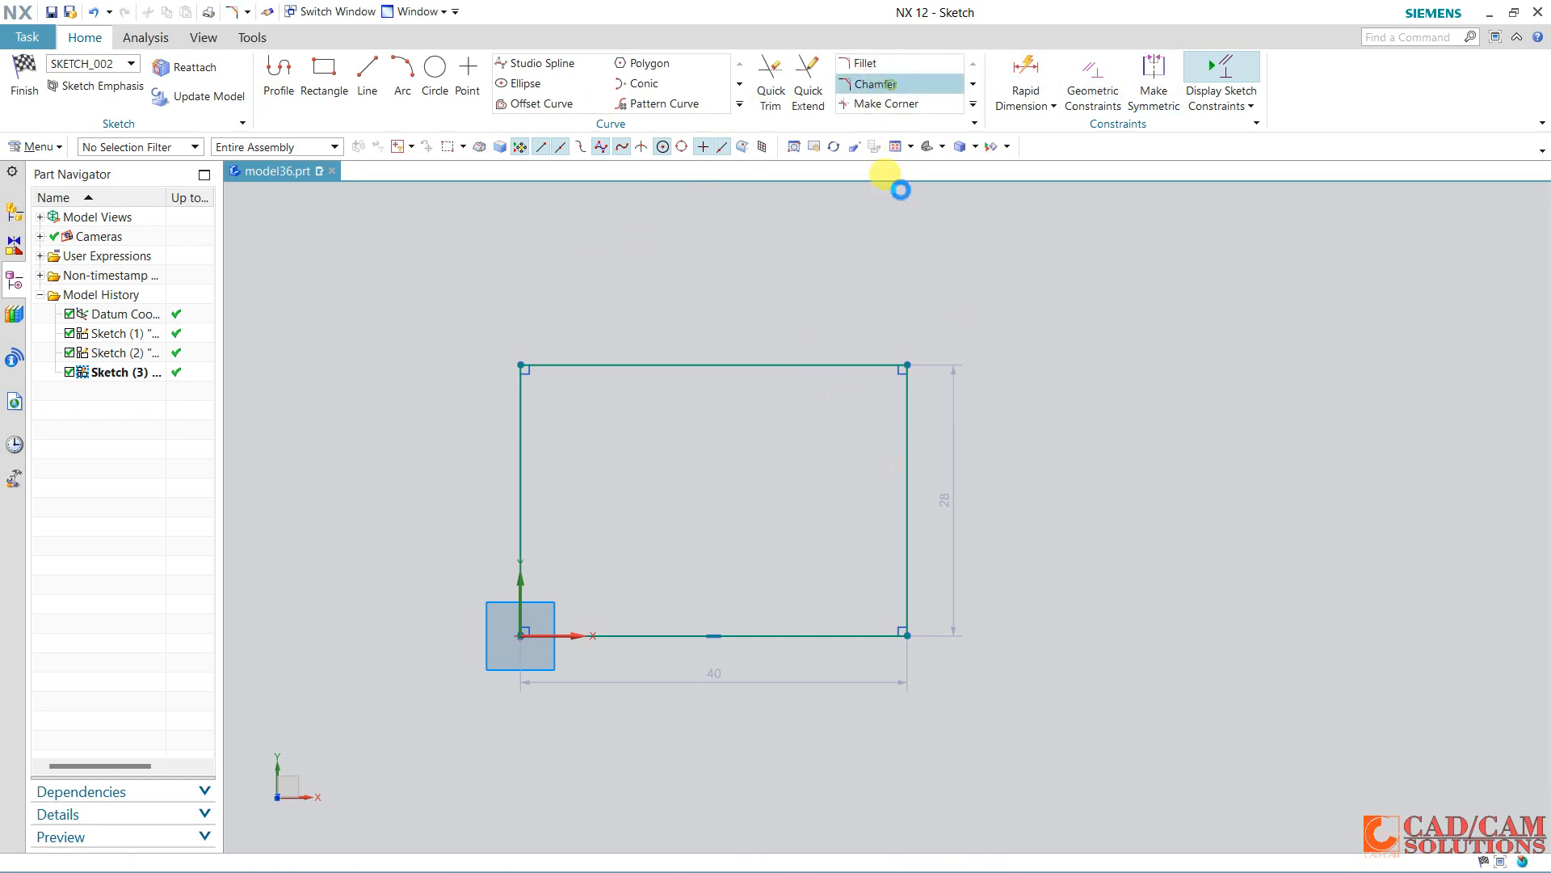
{"action": "middle_click_drag", "start_coordinate": [973, 439], "coordinate": [1026, 461], "text": "shift"}
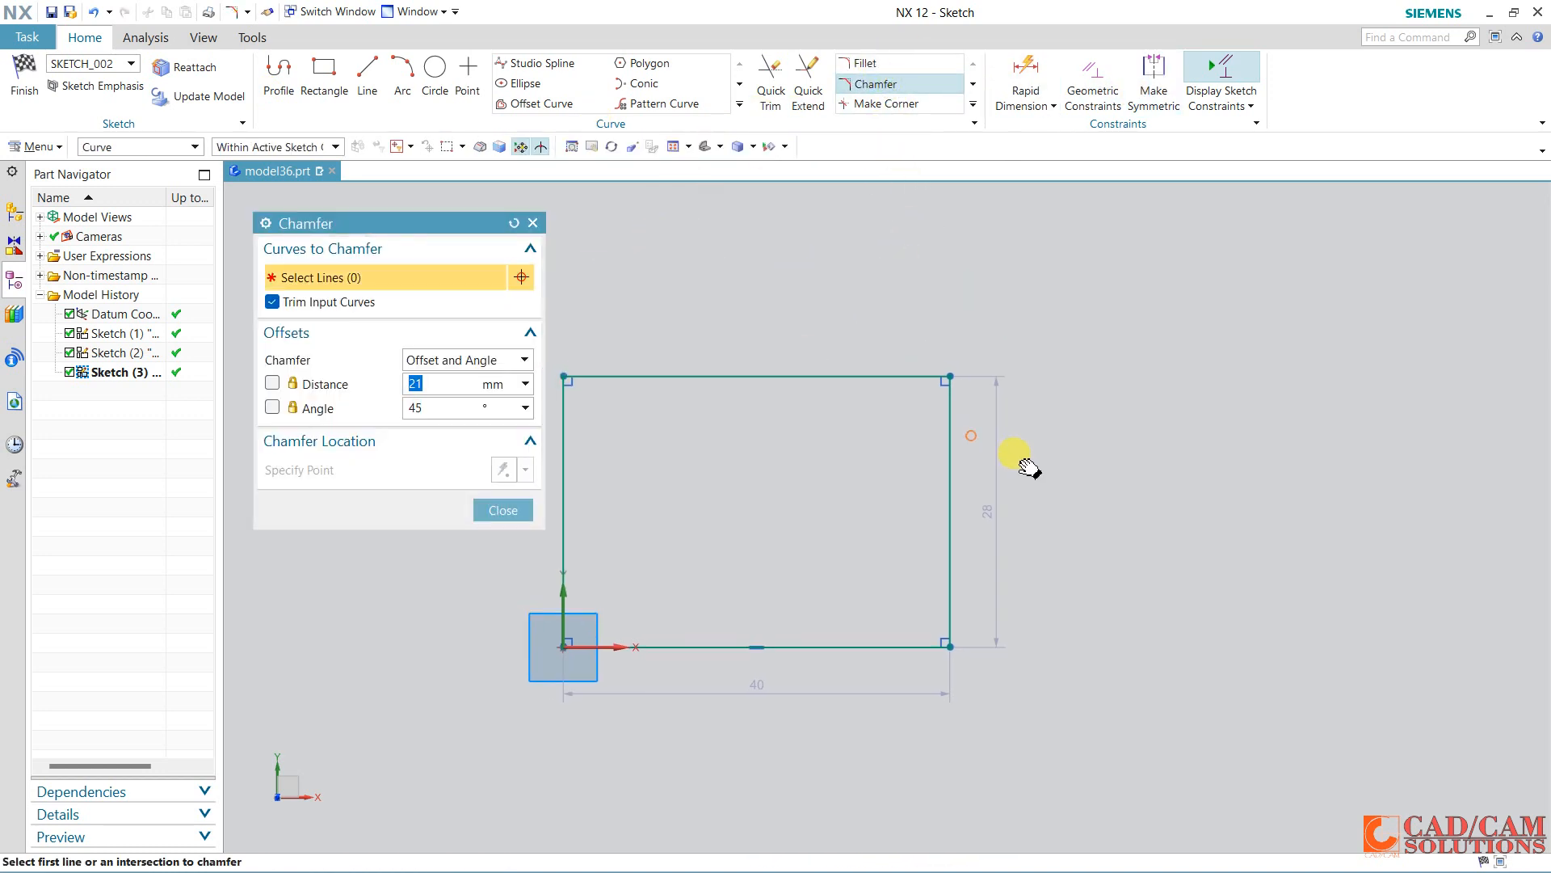
{"action": "left_click", "coordinate": [457, 360]}
{"action": "left_click", "coordinate": [461, 381]}
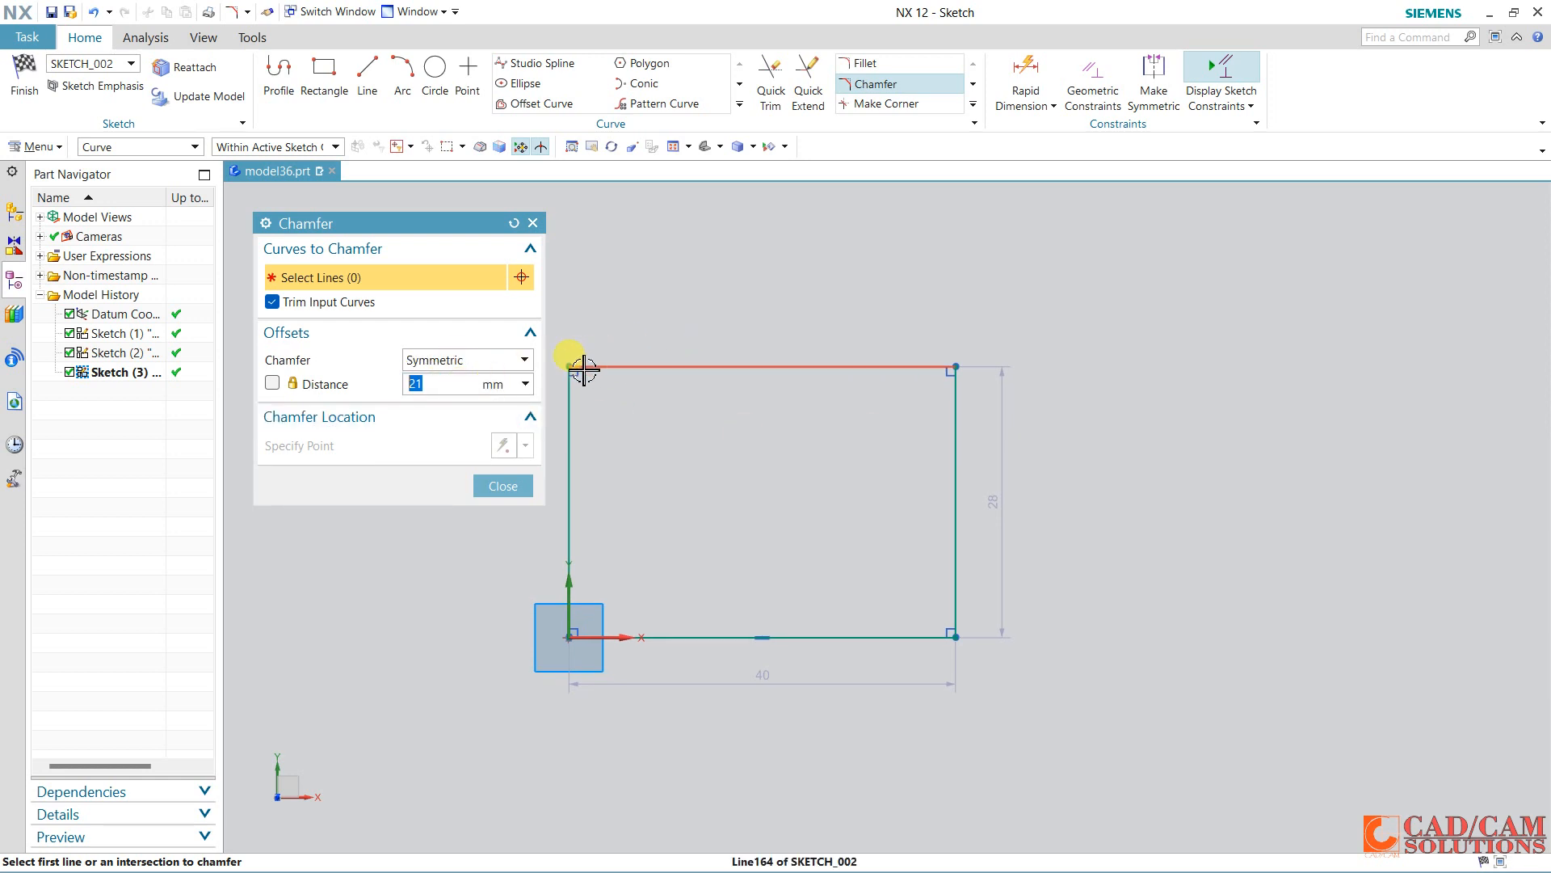
{"action": "left_click", "coordinate": [950, 368]}
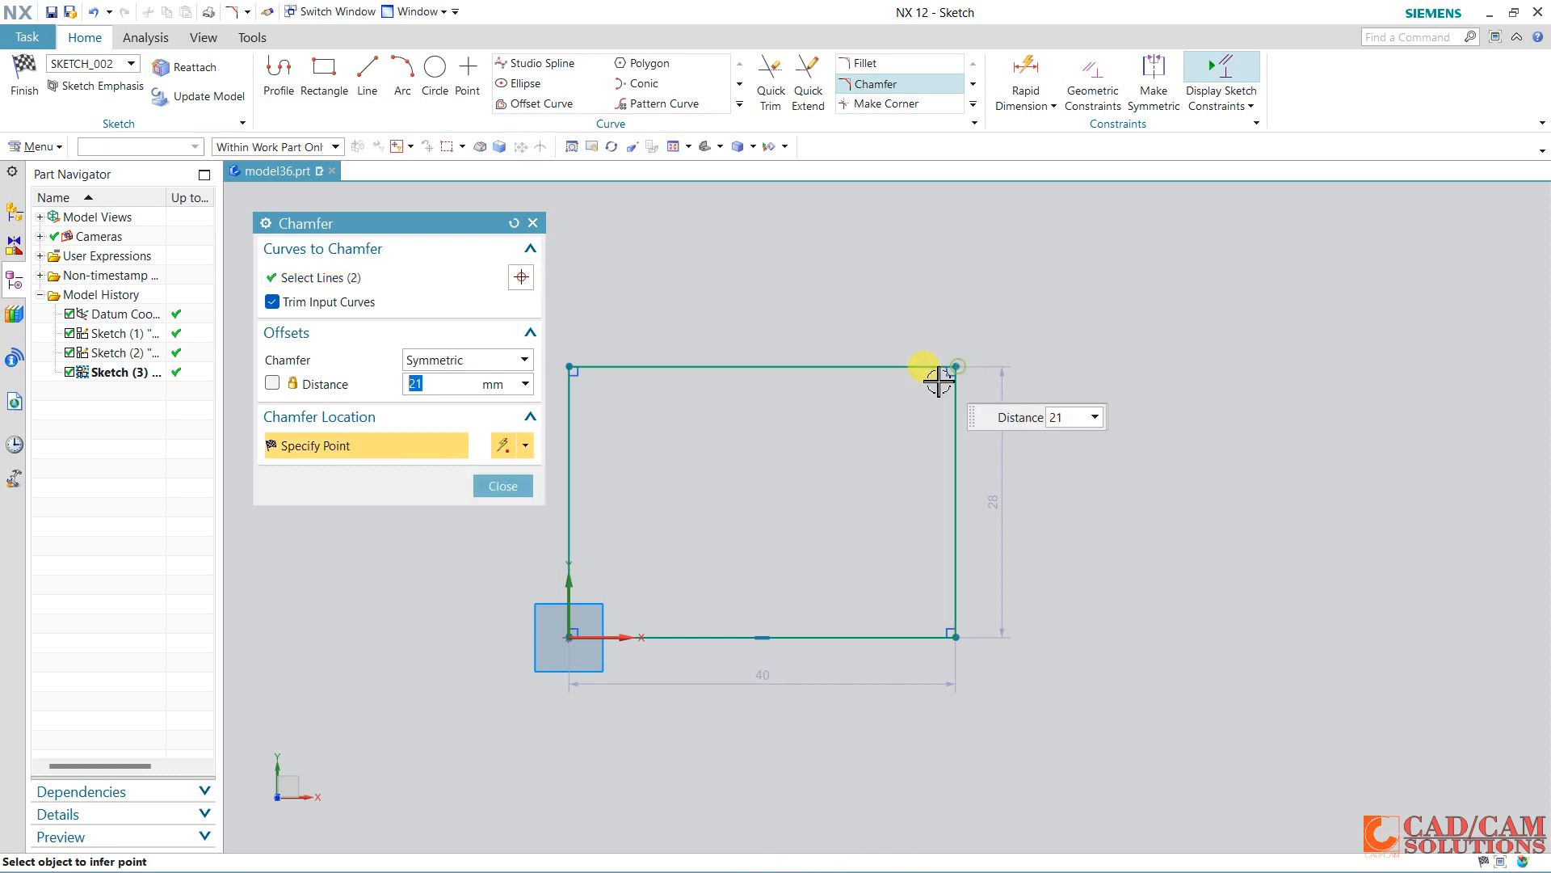
{"action": "left_click", "coordinate": [932, 391]}
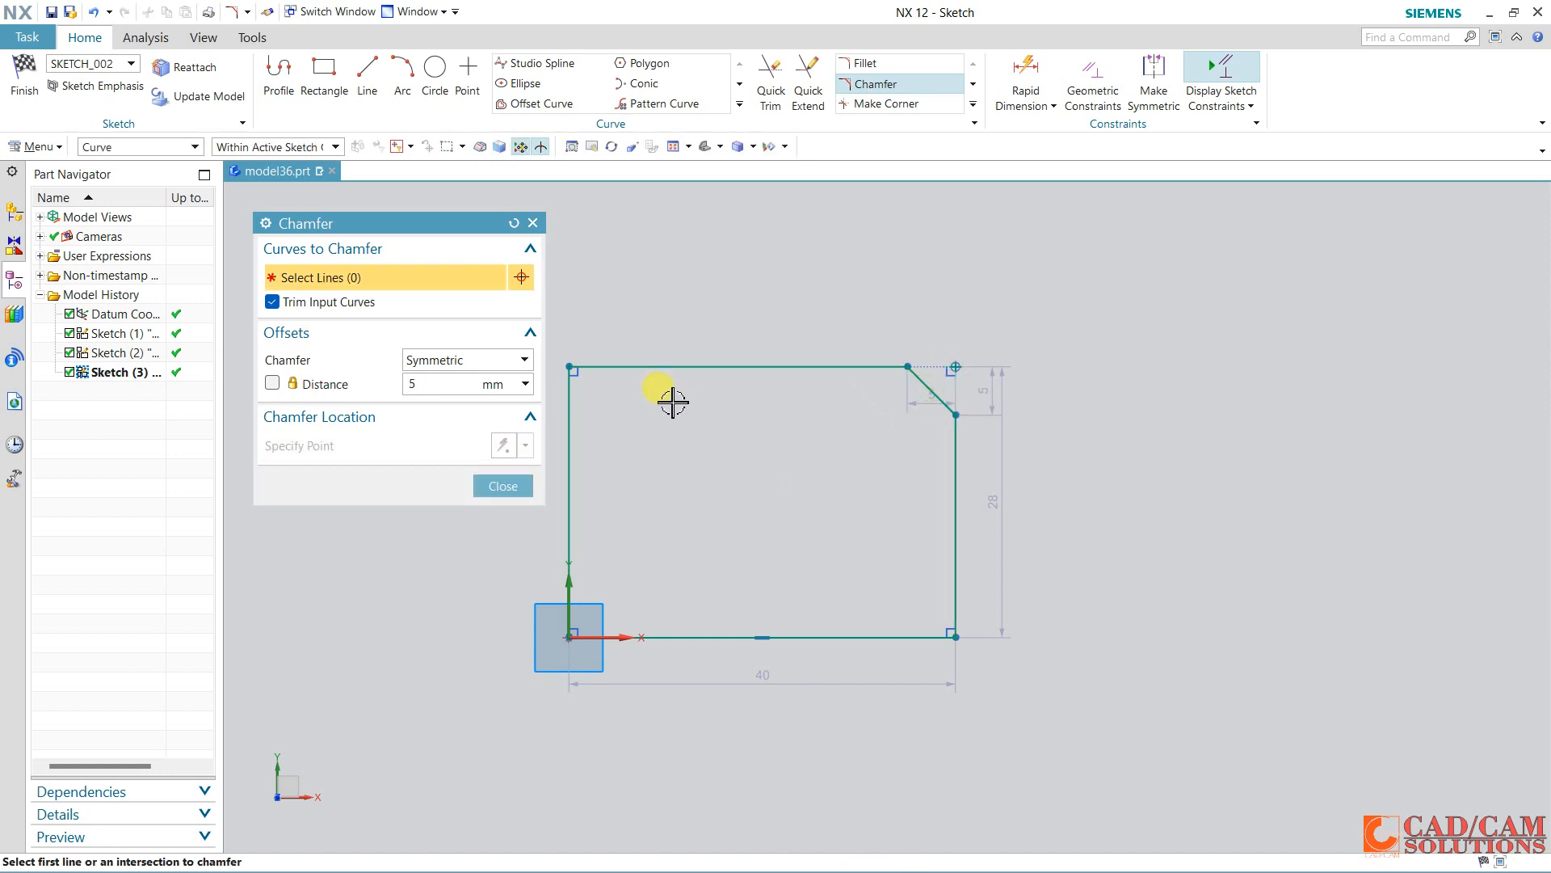
Add symmetric 6.5 mm chamfers at the rectangle's upper-left and lower-left corners.
{"action": "left_click_drag", "start_coordinate": [569, 429], "coordinate": [571, 431]}
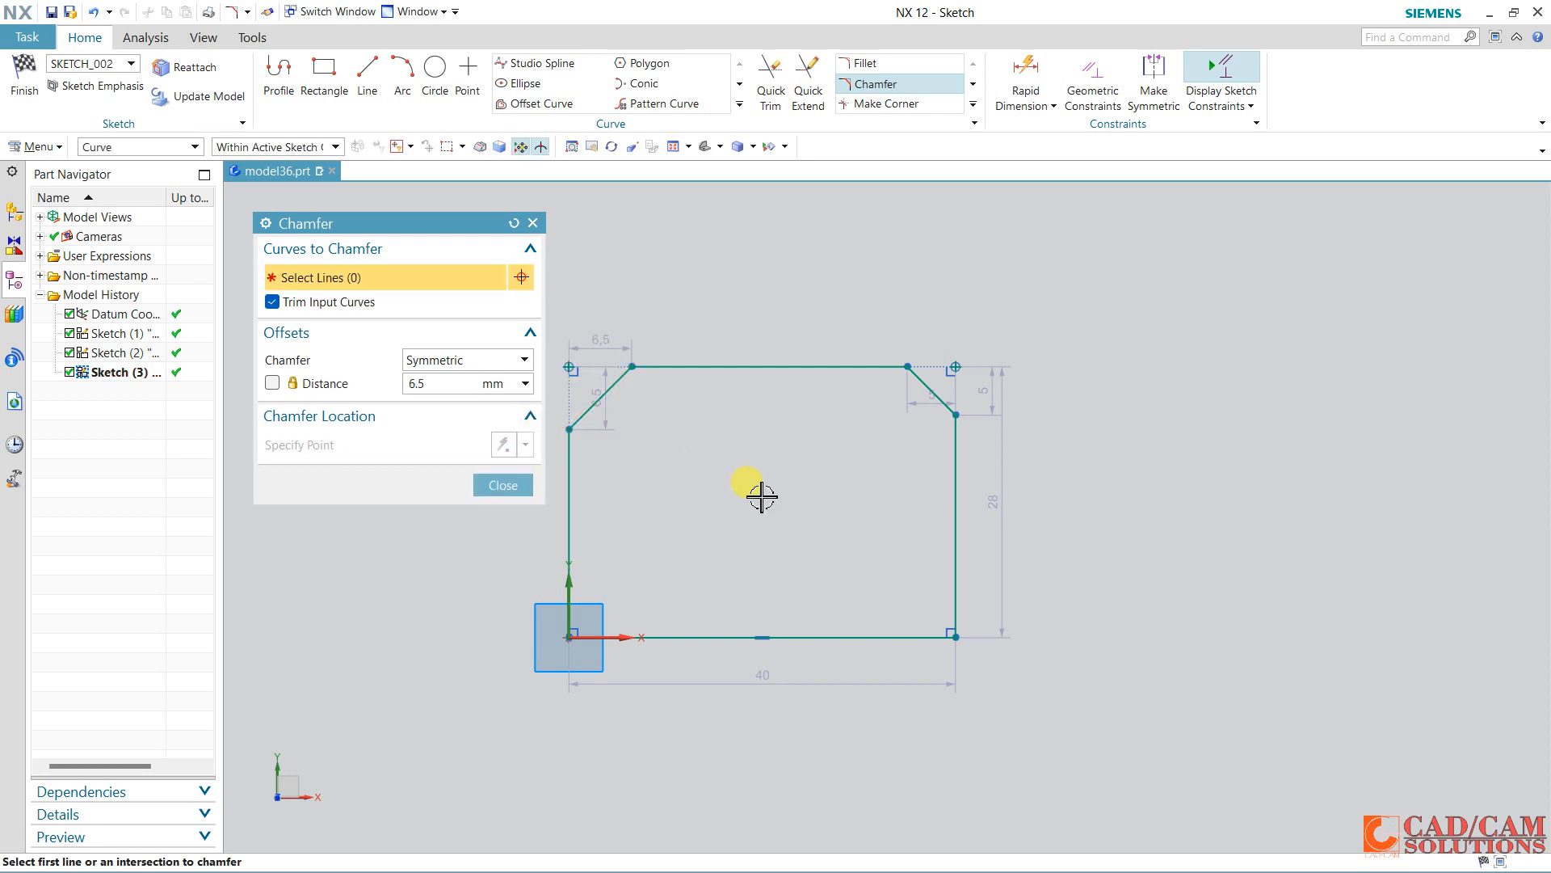
{"action": "left_click", "coordinate": [568, 575]}
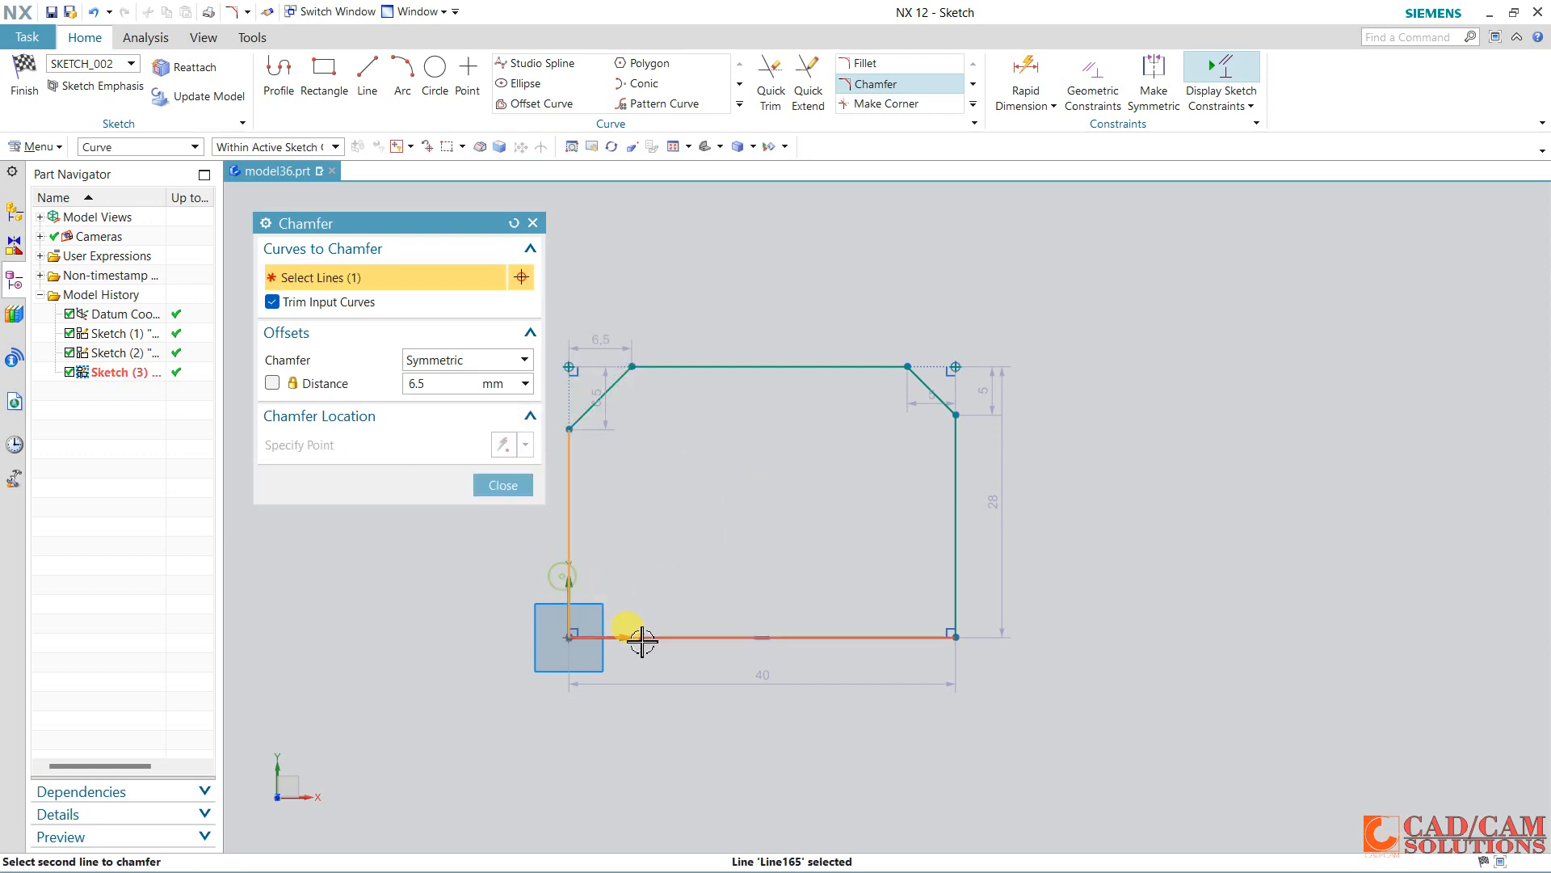
{"action": "left_click", "coordinate": [631, 636]}
{"action": "left_click", "coordinate": [758, 569]}
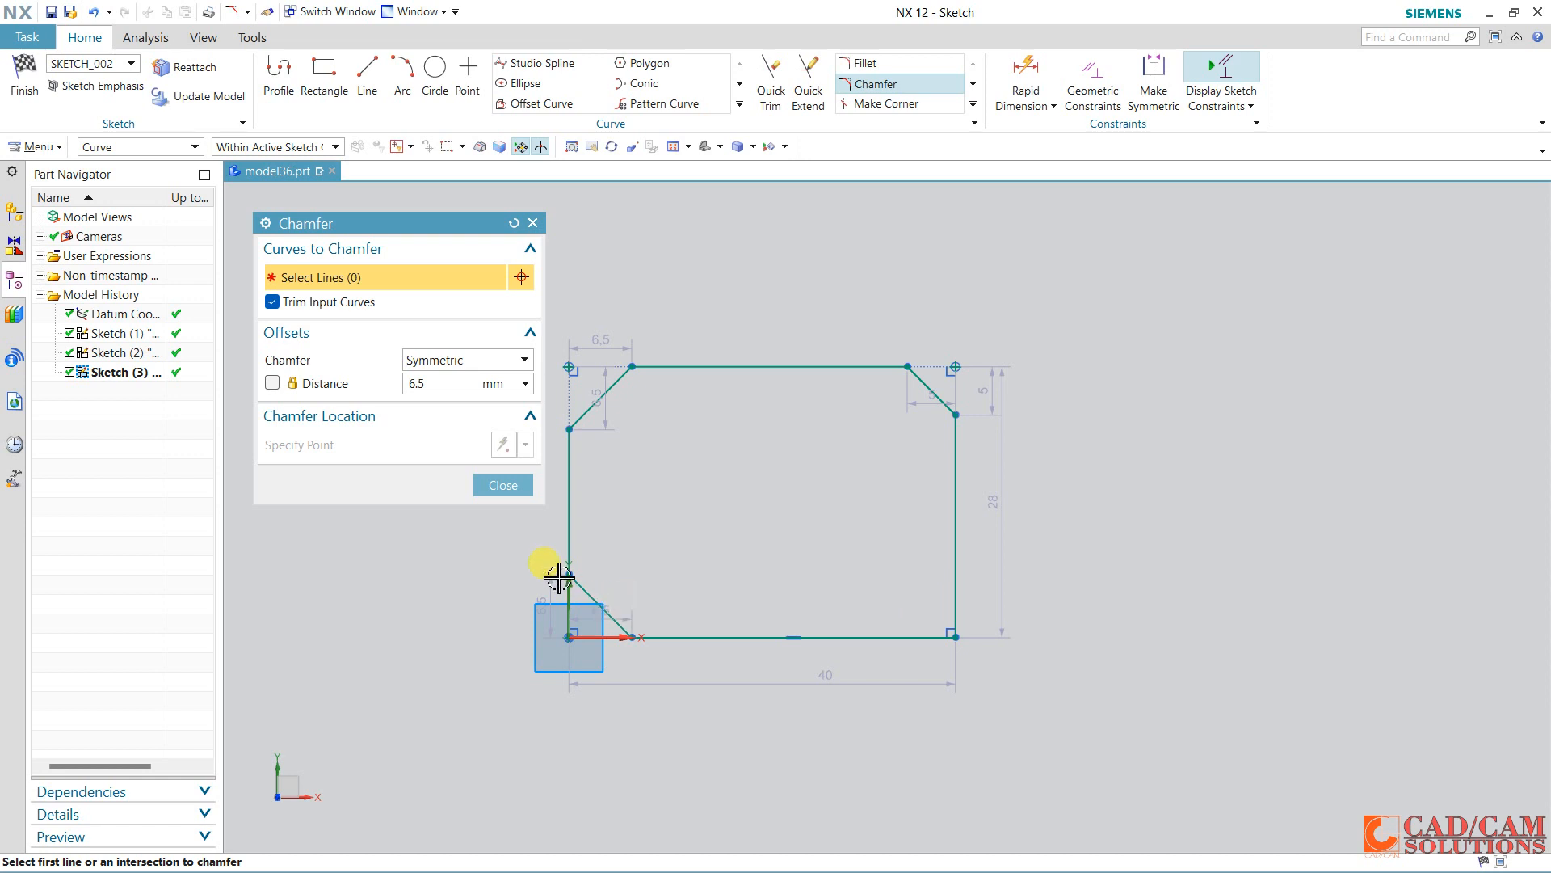
Create an asymmetric chamfer at the rectangle's lower-right corner, 8 mm along the bottom edge and 6 mm along the right edge.
{"action": "left_click", "coordinate": [475, 361]}
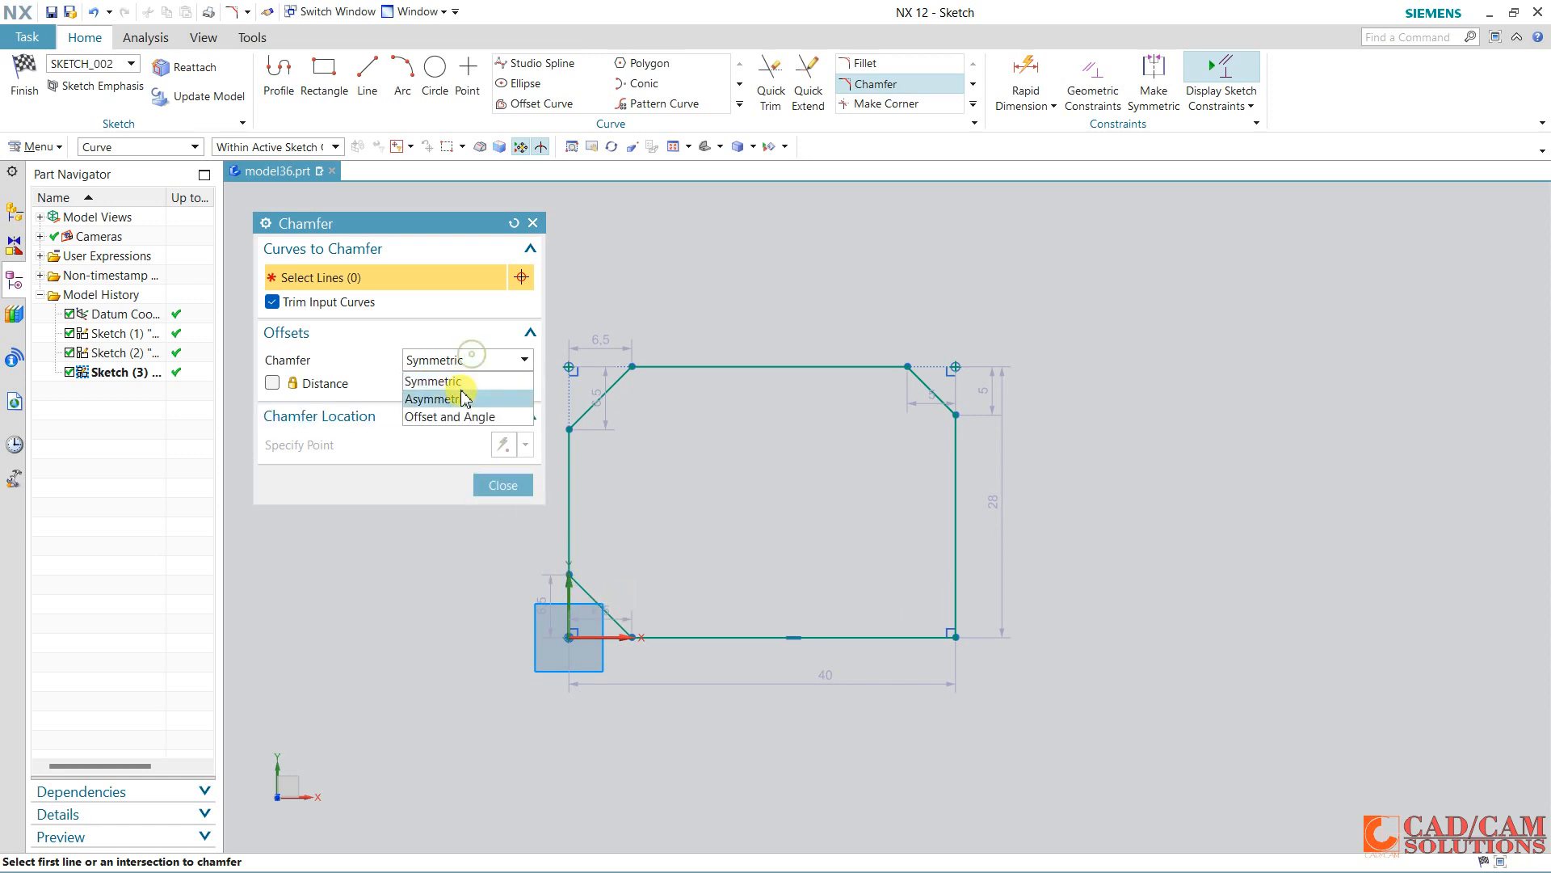
{"action": "left_click", "coordinate": [469, 396]}
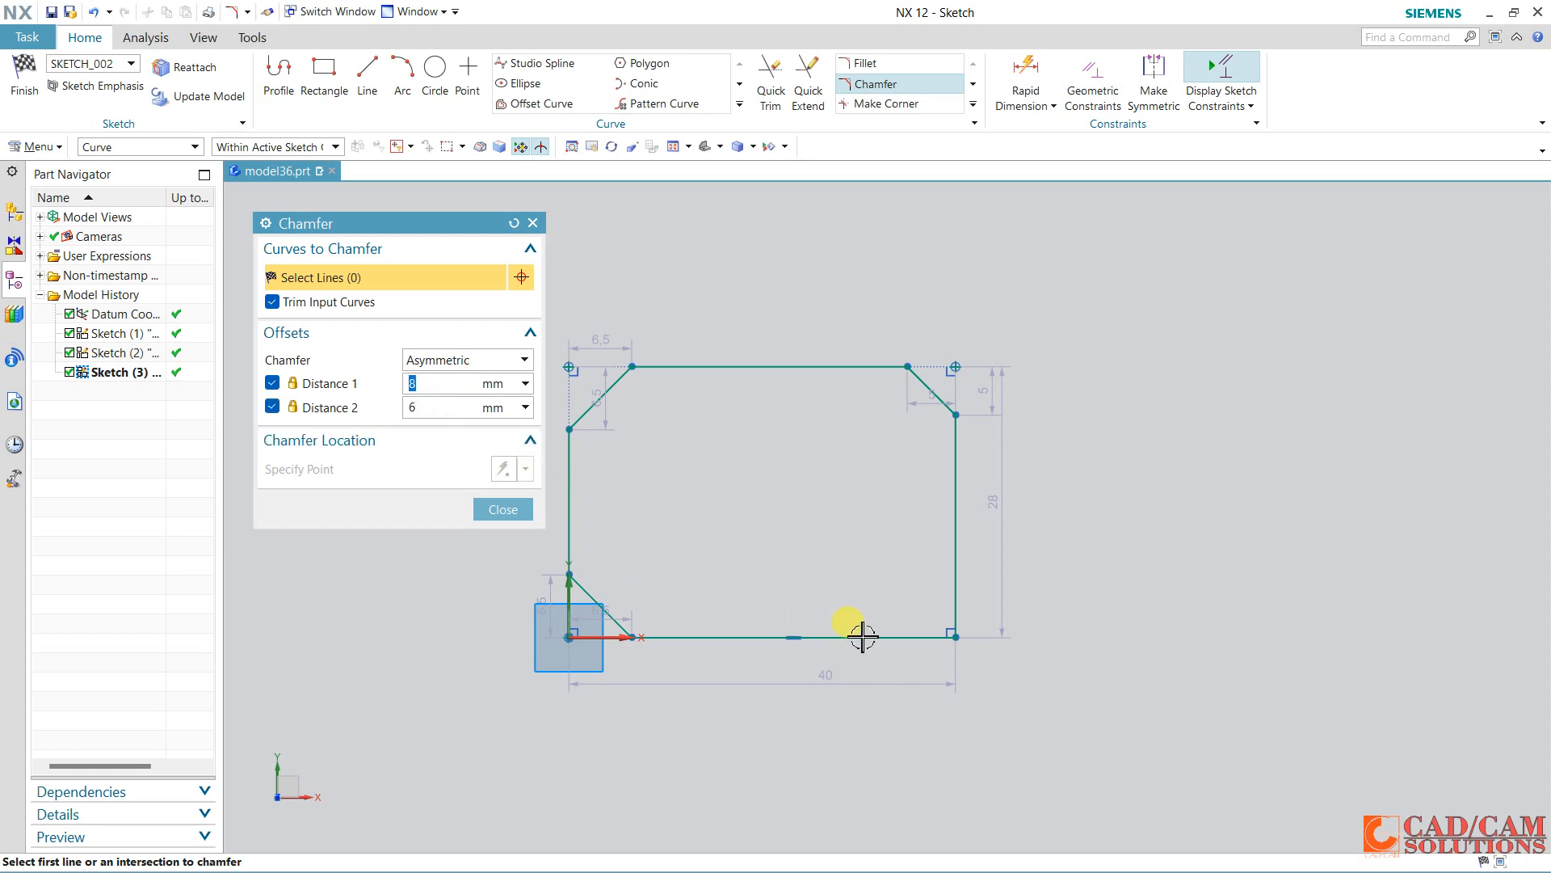
{"action": "left_click", "coordinate": [900, 638]}
{"action": "left_click", "coordinate": [966, 568]}
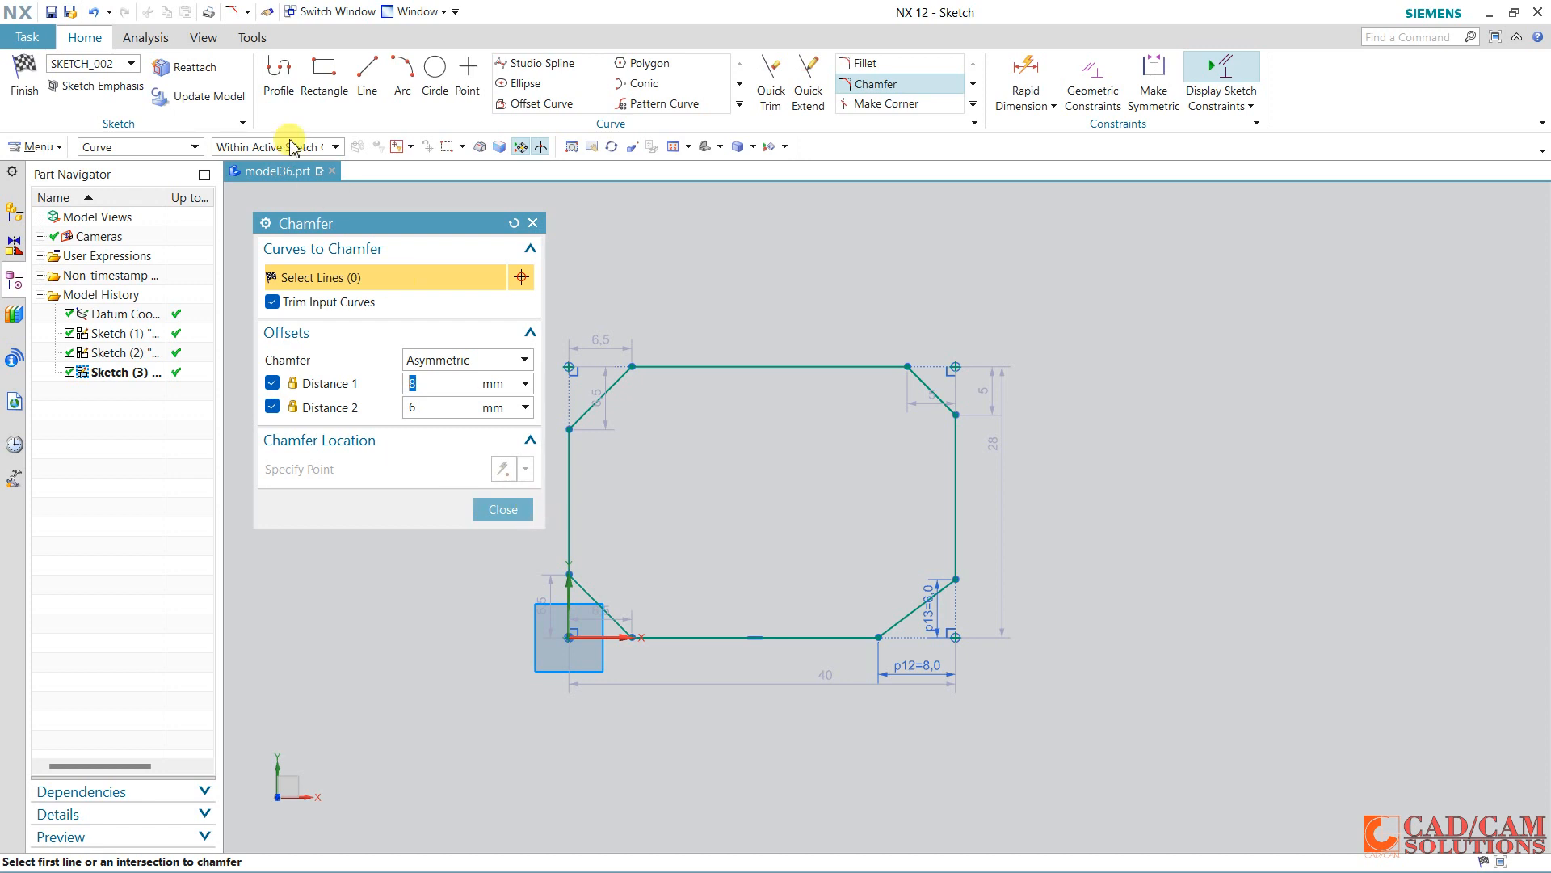
Draw a second rectangle about 28 mm wide and 21.5 mm high to the right of the chamfered one.
{"action": "left_click", "coordinate": [324, 73]}
{"action": "left_click", "coordinate": [1094, 426]}
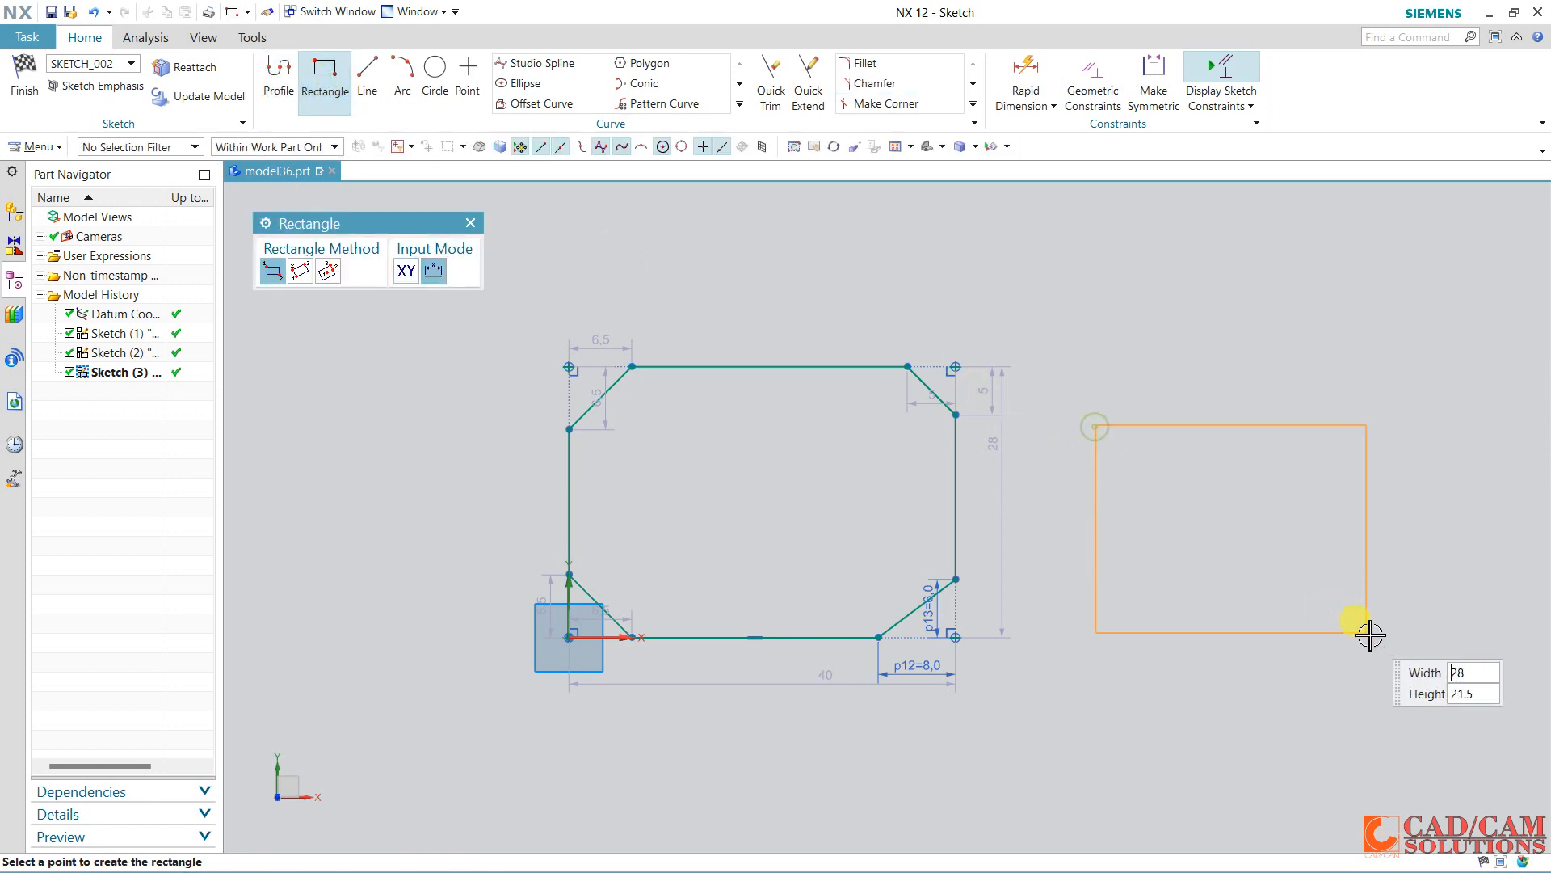
{"action": "left_click", "coordinate": [1366, 632]}
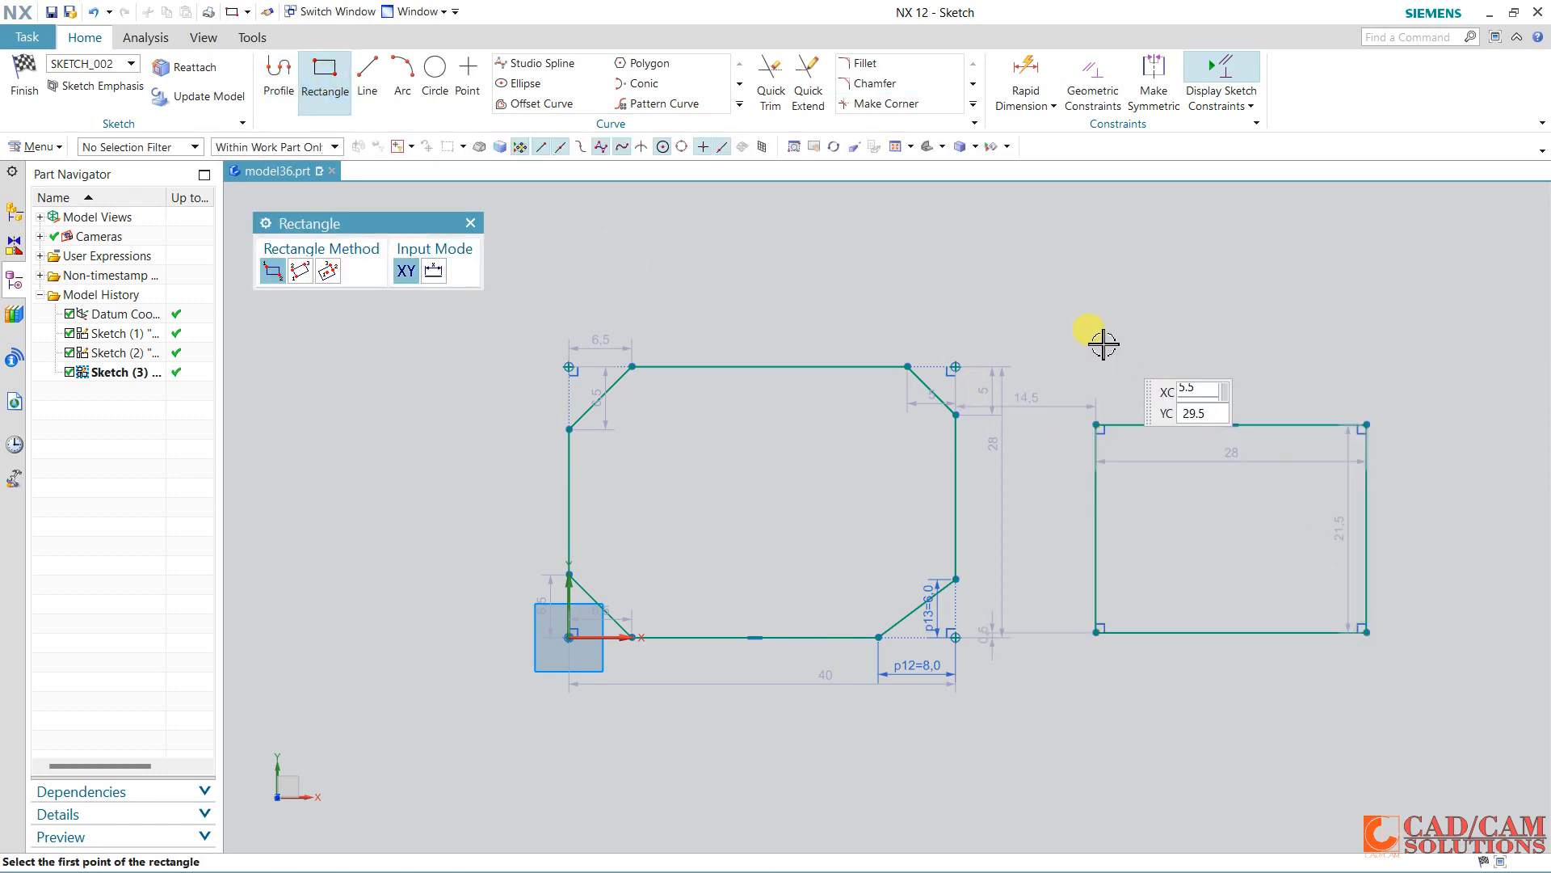
Create an untrimmed Offset and Angle chamfer of 8 mm and 45° at the second rectangle's lower-right corner, with distance and angle locked.
{"action": "left_click", "coordinate": [892, 86]}
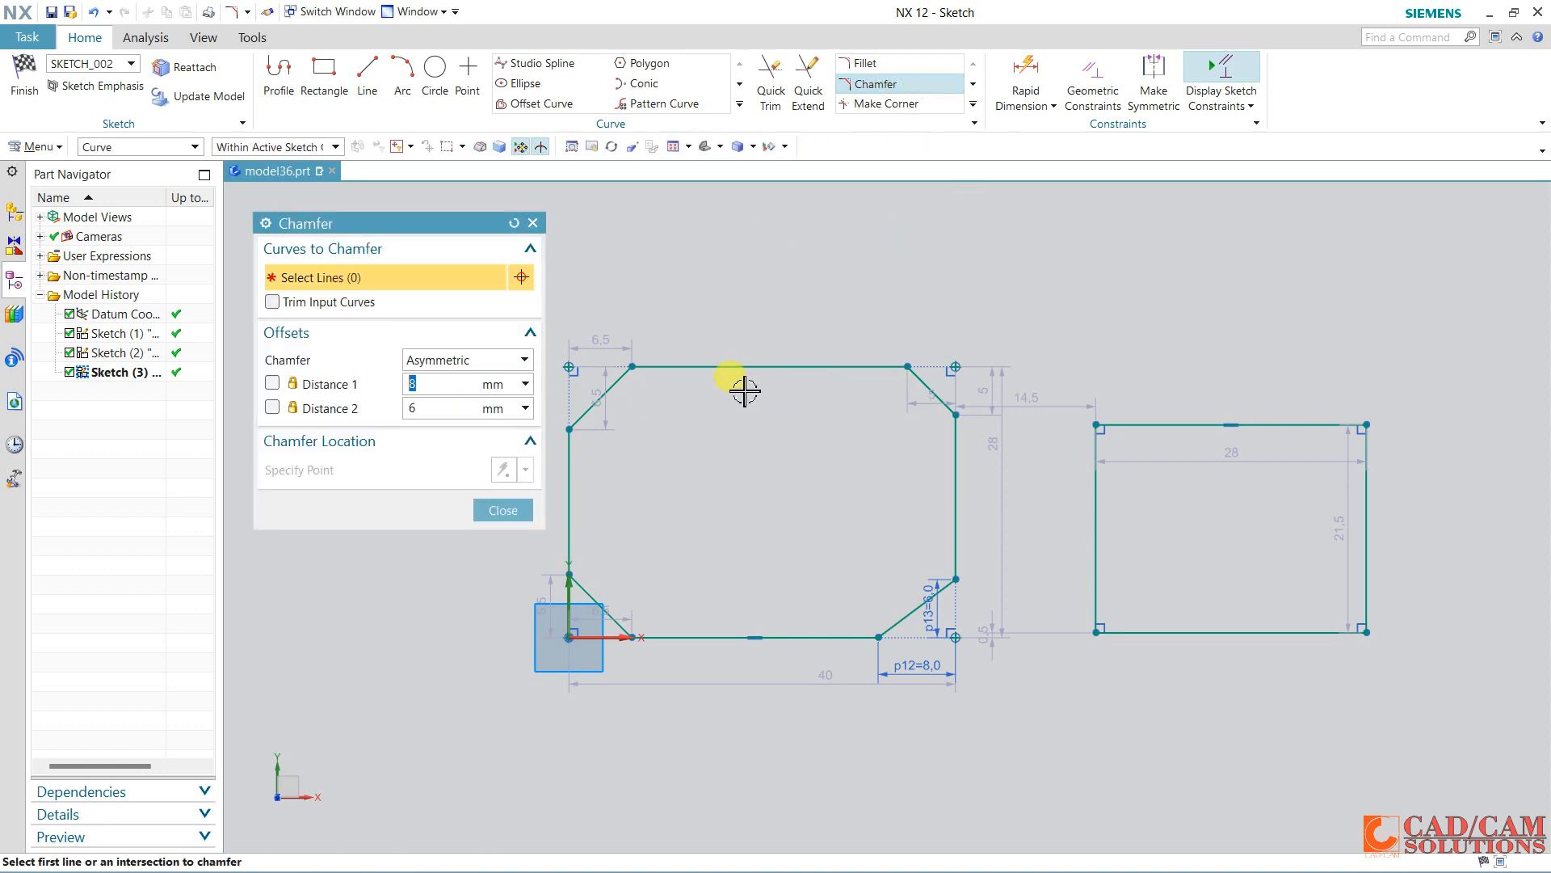
{"action": "left_click", "coordinate": [502, 372]}
{"action": "left_click", "coordinate": [448, 416]}
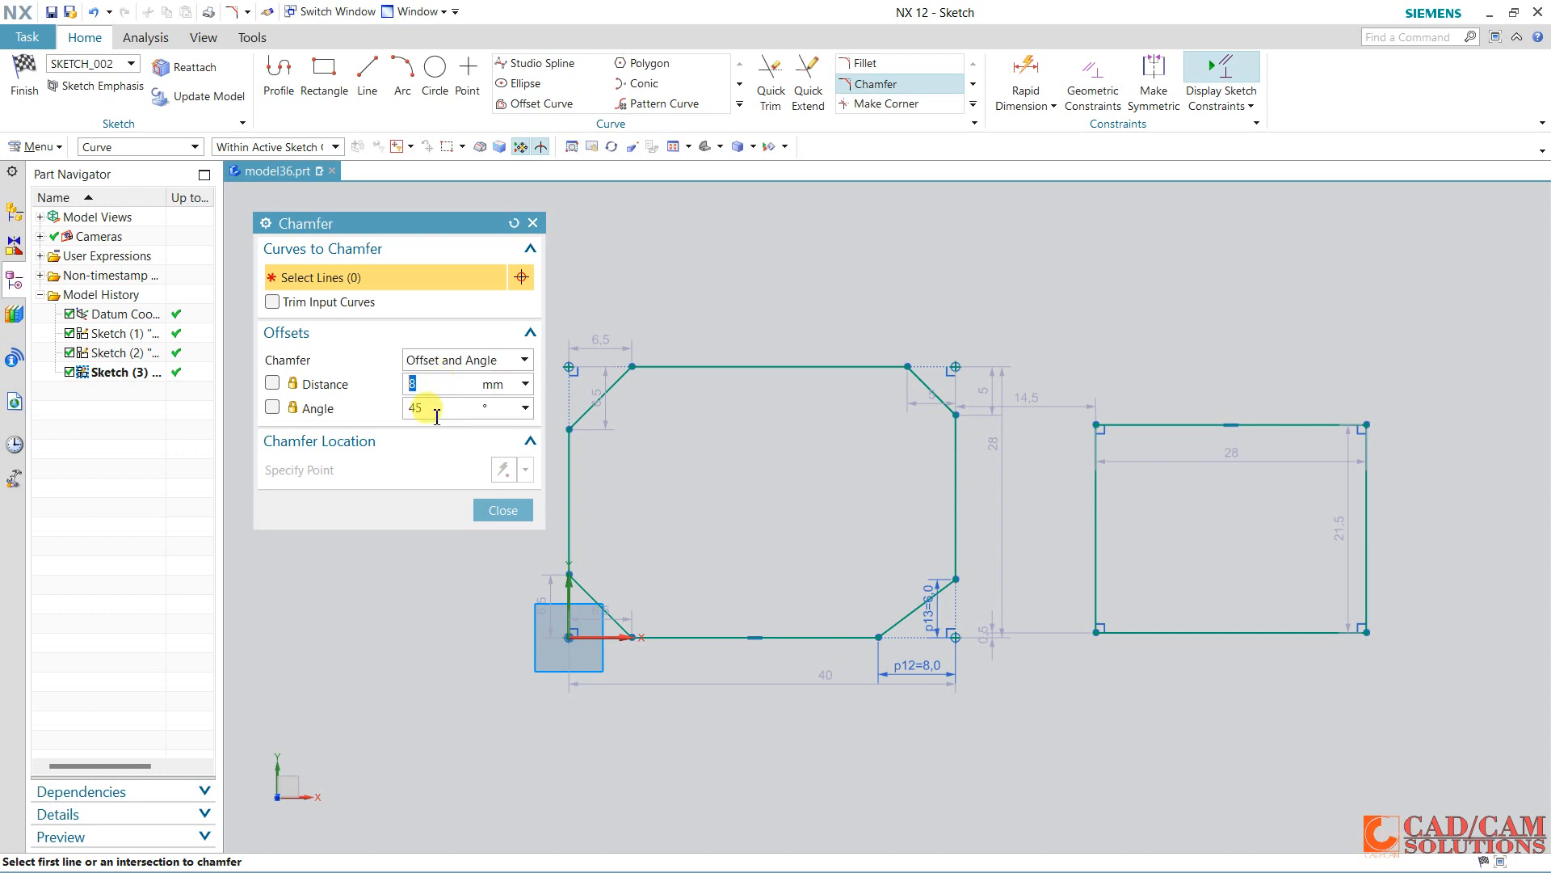
{"action": "left_click", "coordinate": [273, 408]}
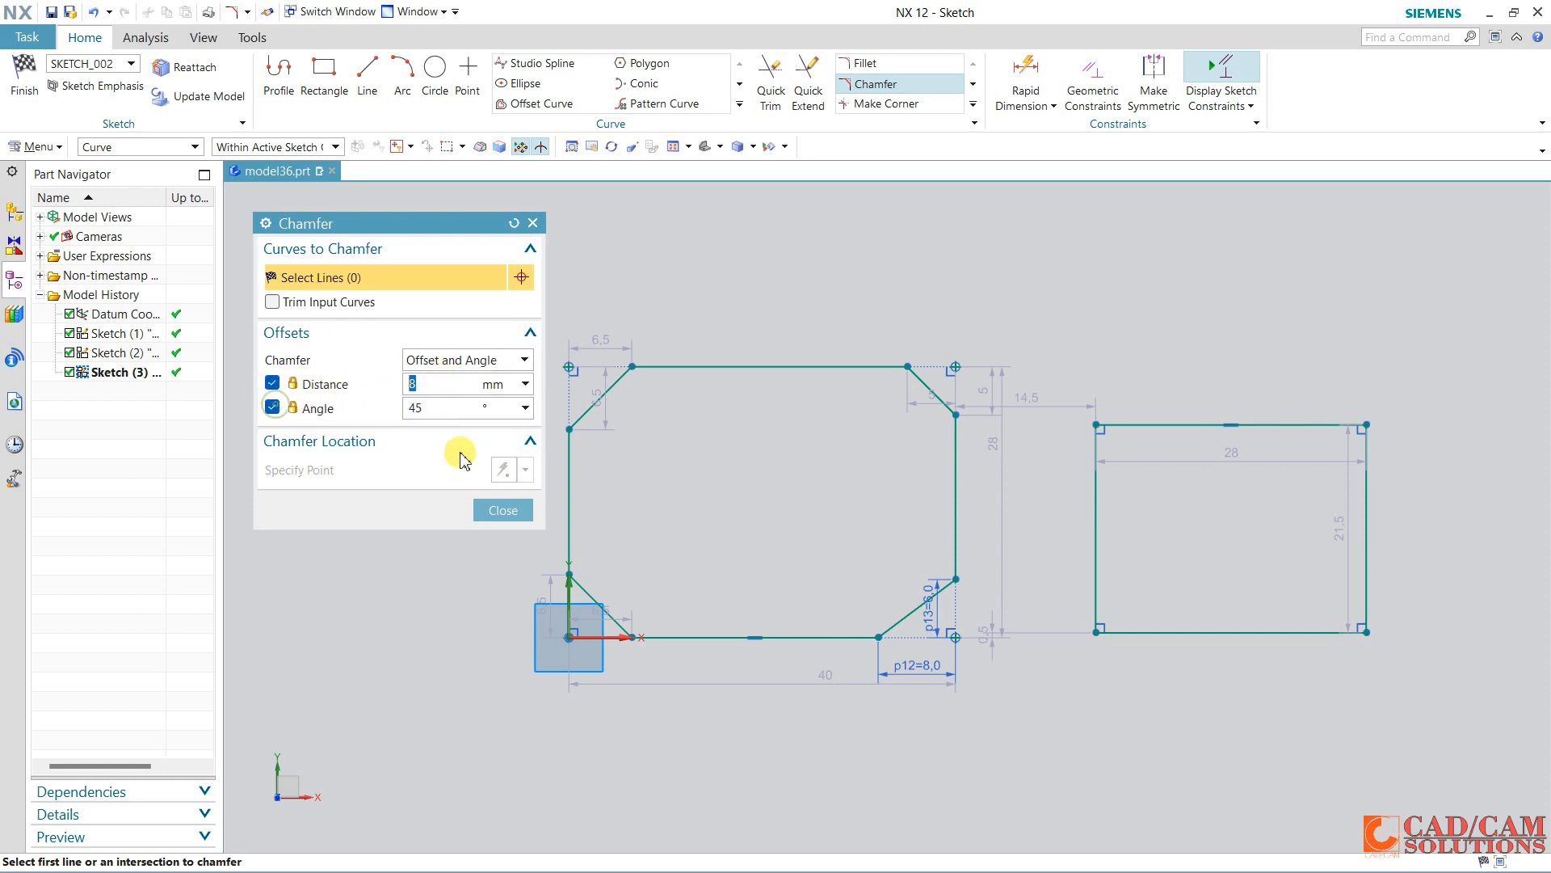
{"action": "left_click", "coordinate": [1299, 634]}
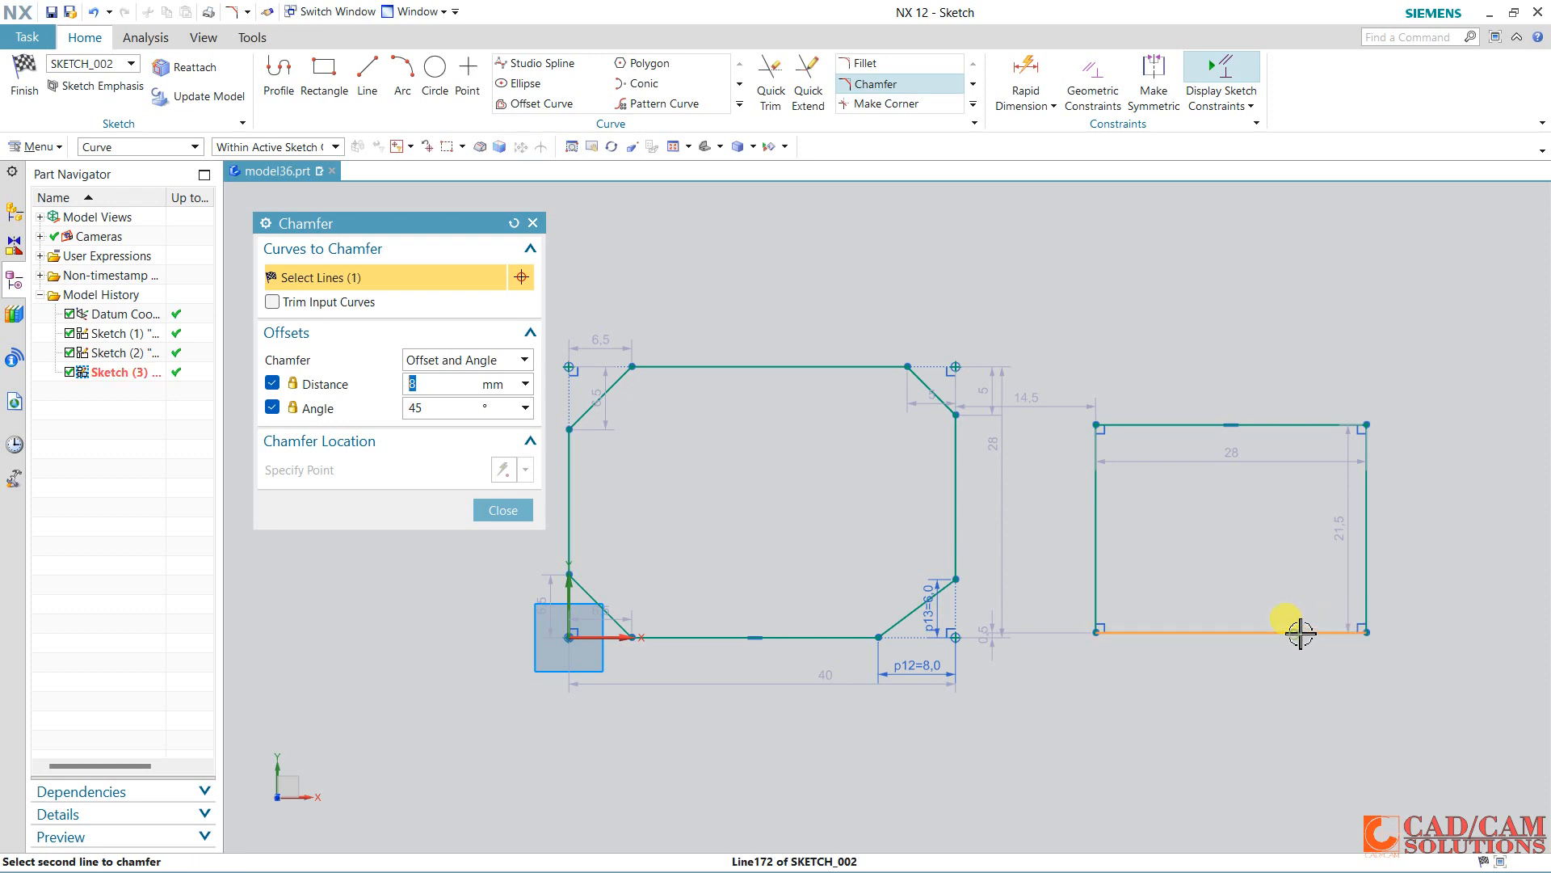
{"action": "left_click", "coordinate": [1365, 570]}
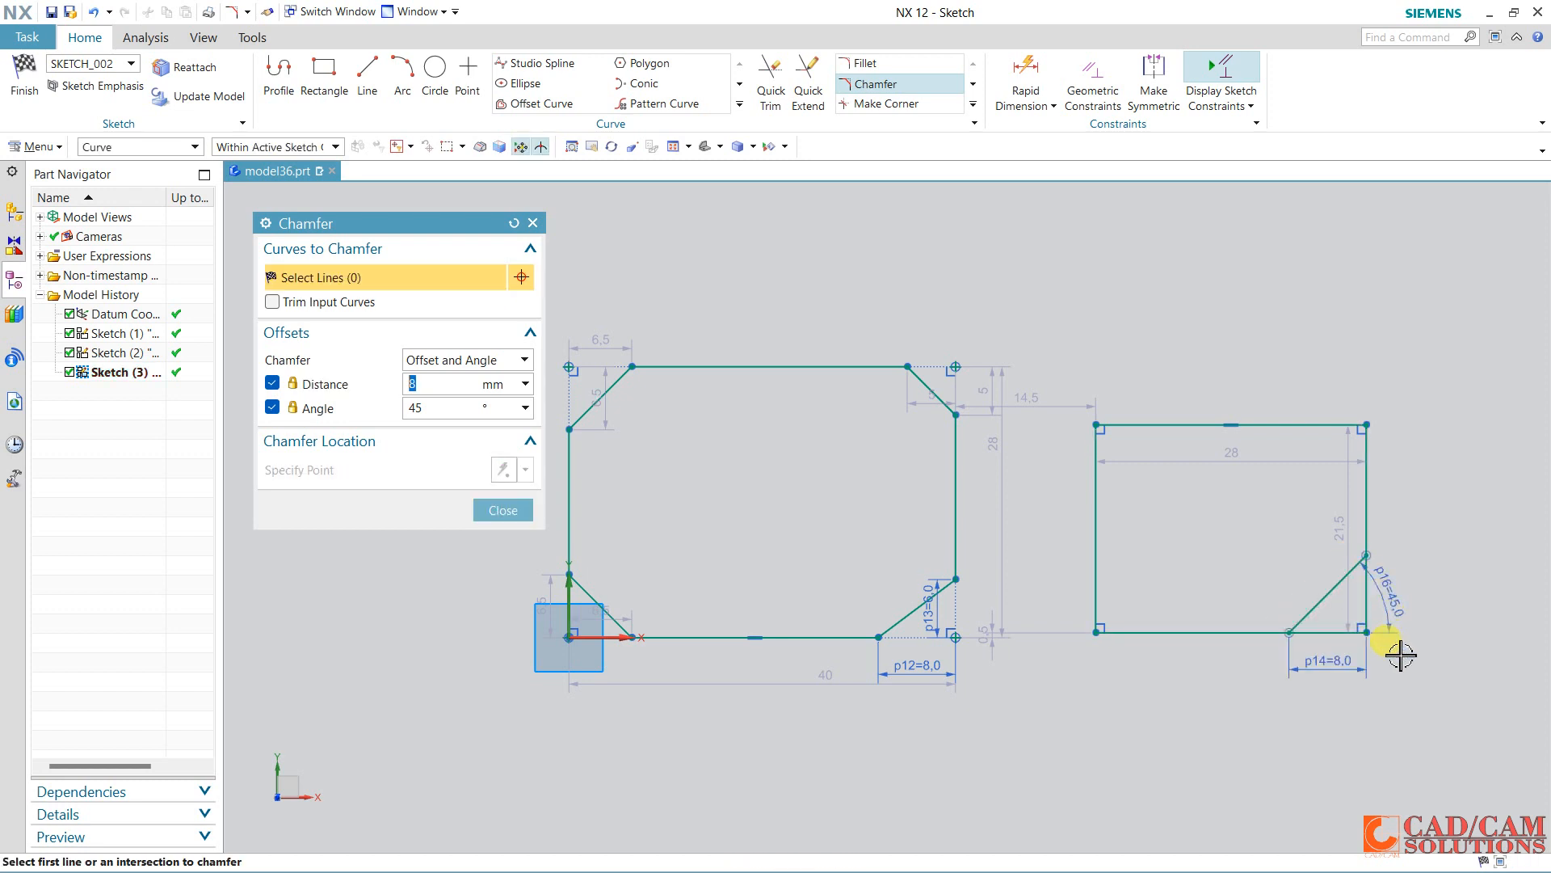
{"action": "scroll", "coordinate": [1399, 651], "scroll_direction": "down", "scroll_amount": 2}
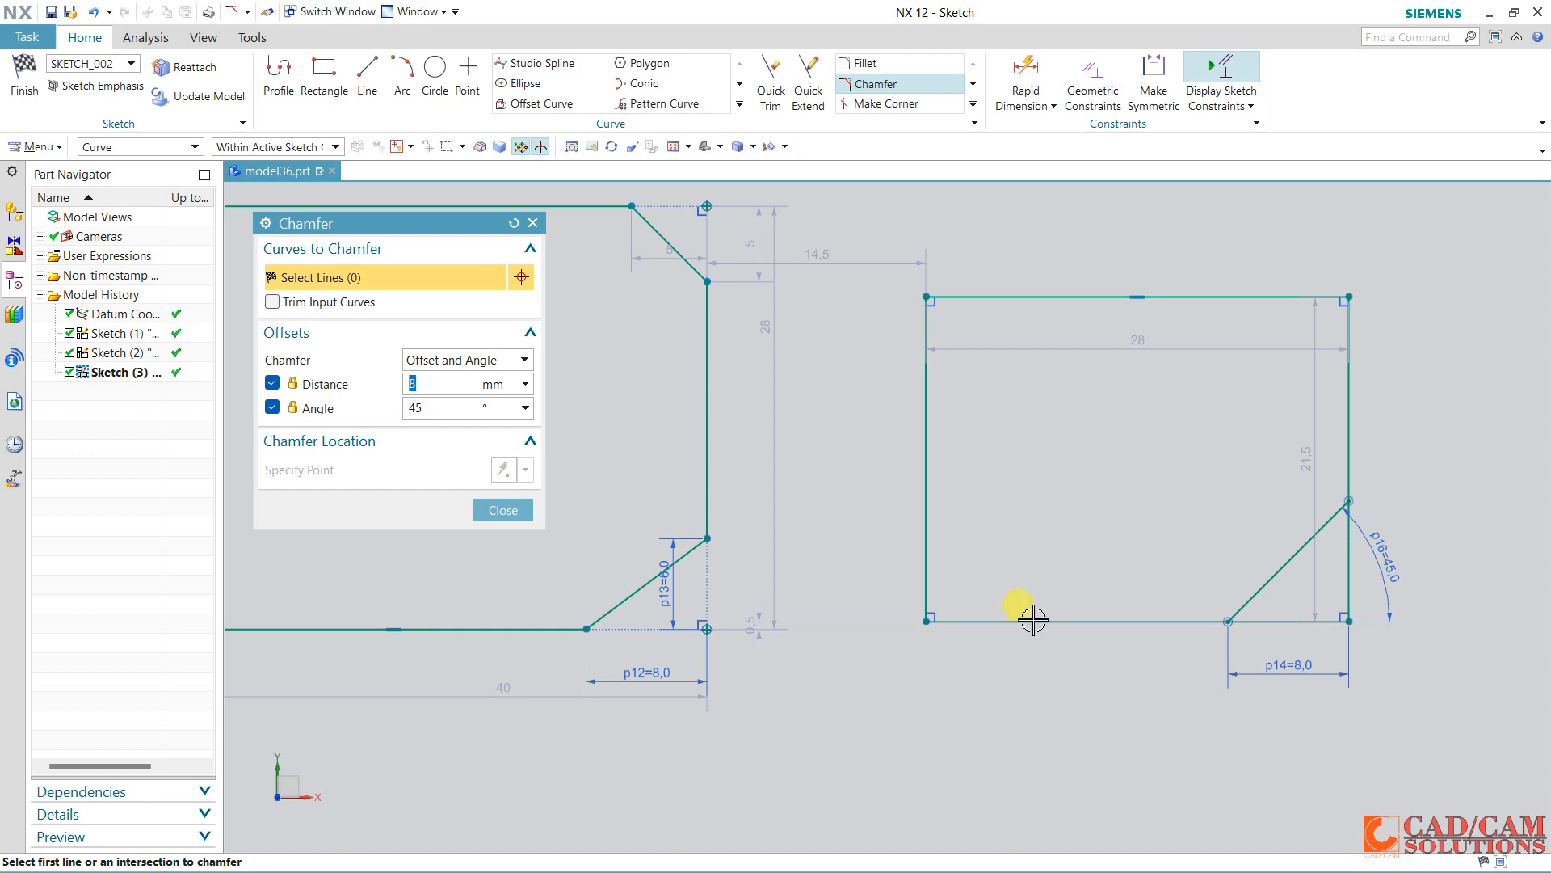
{"action": "left_click", "coordinate": [507, 510]}
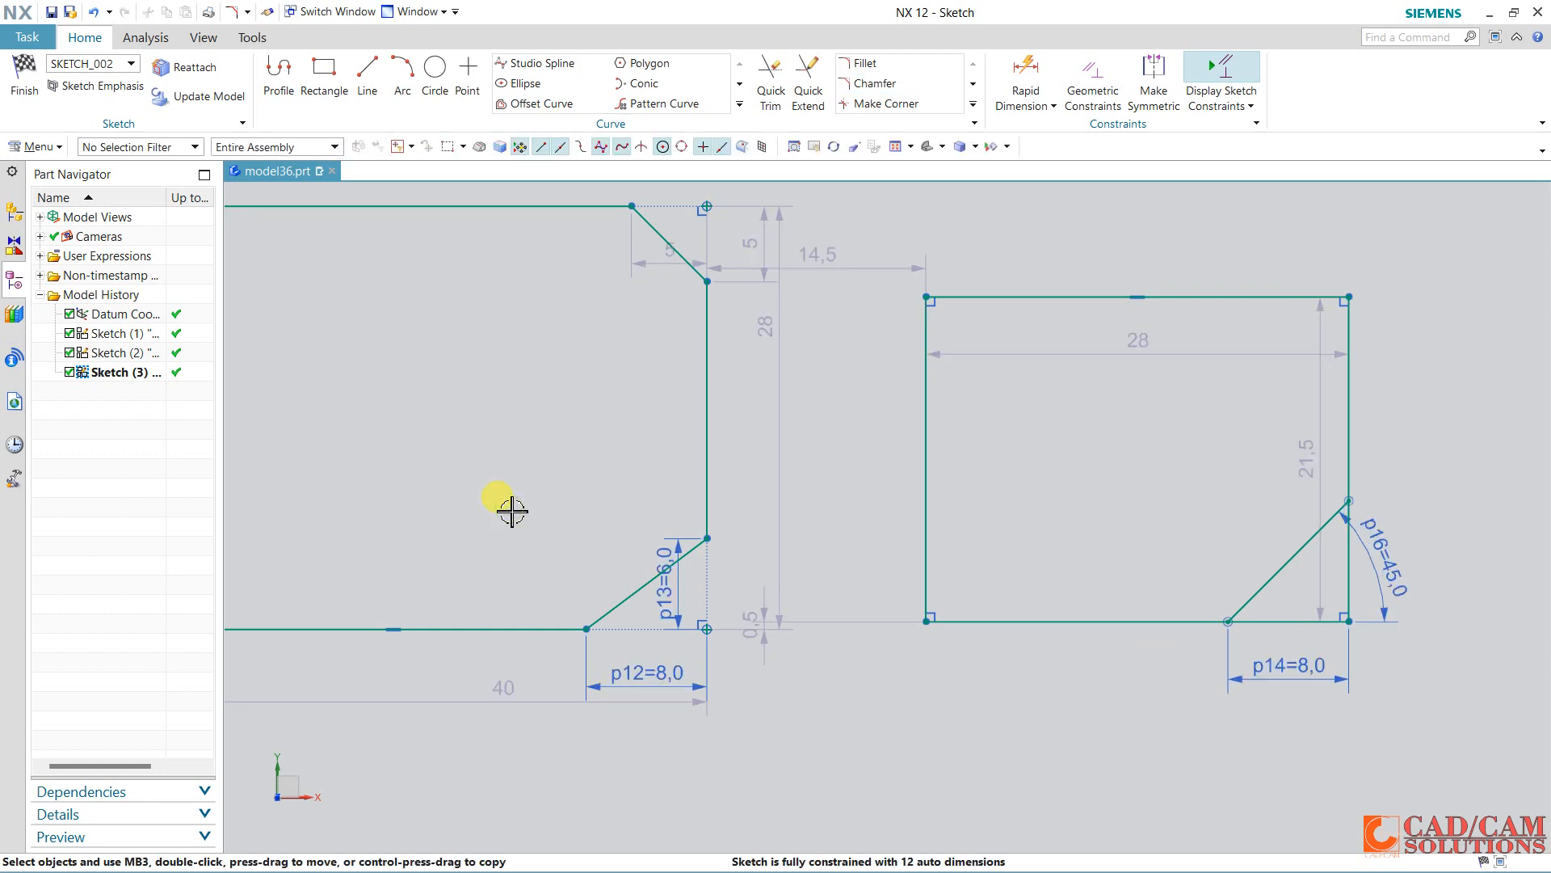
{"action": "scroll", "coordinate": [629, 519], "scroll_direction": "down", "scroll_amount": 2}
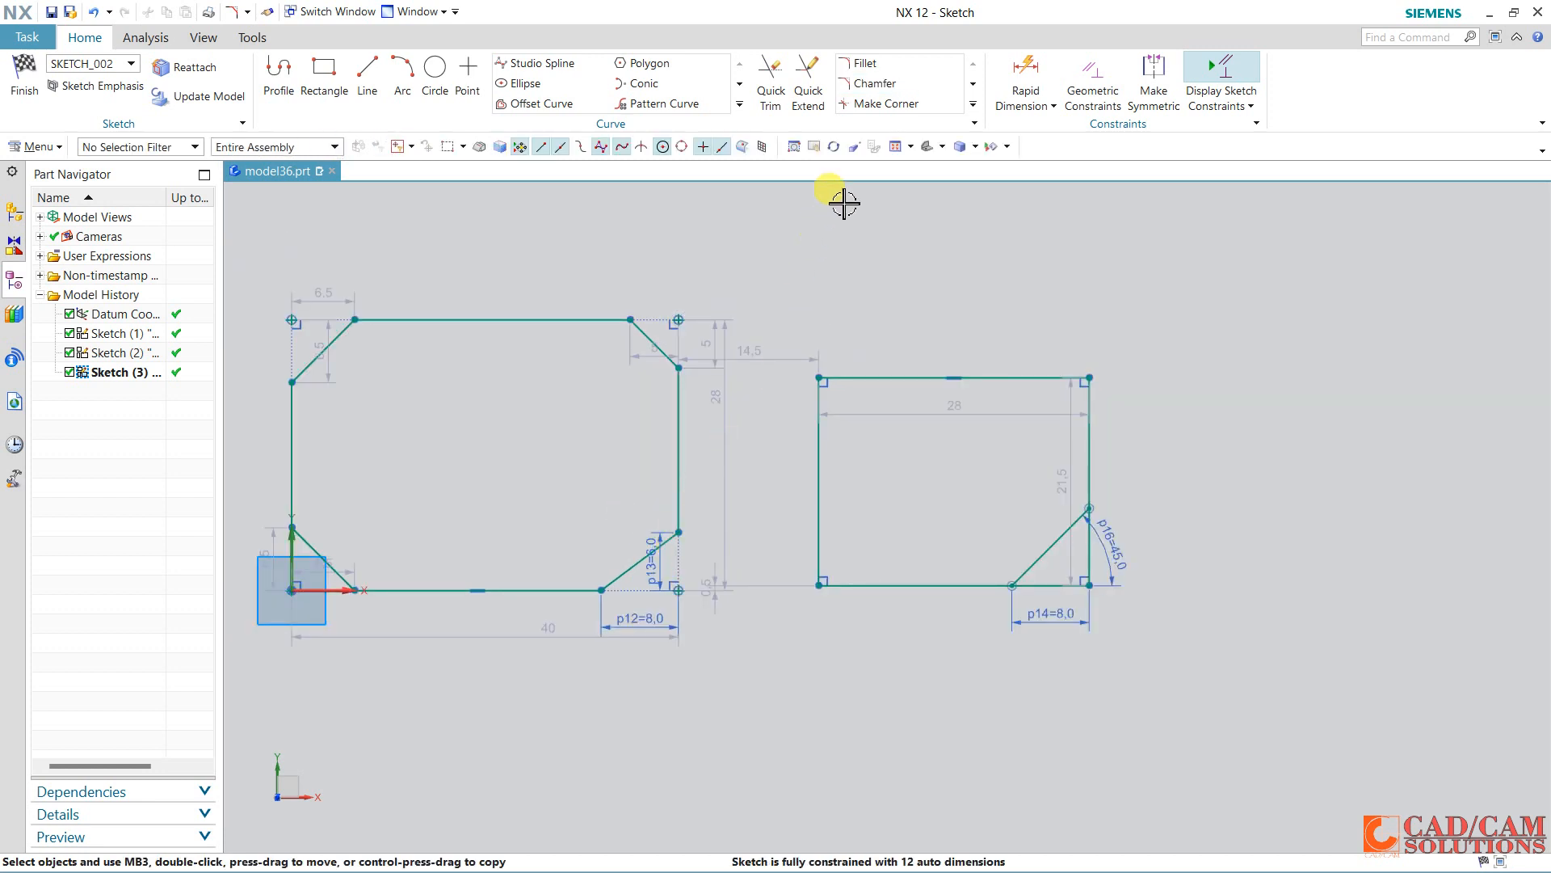
Use Make Corner to join the first rectangle's top and right edges, then the second rectangle's top edge with the first one's right edge.
{"action": "left_click", "coordinate": [886, 105]}
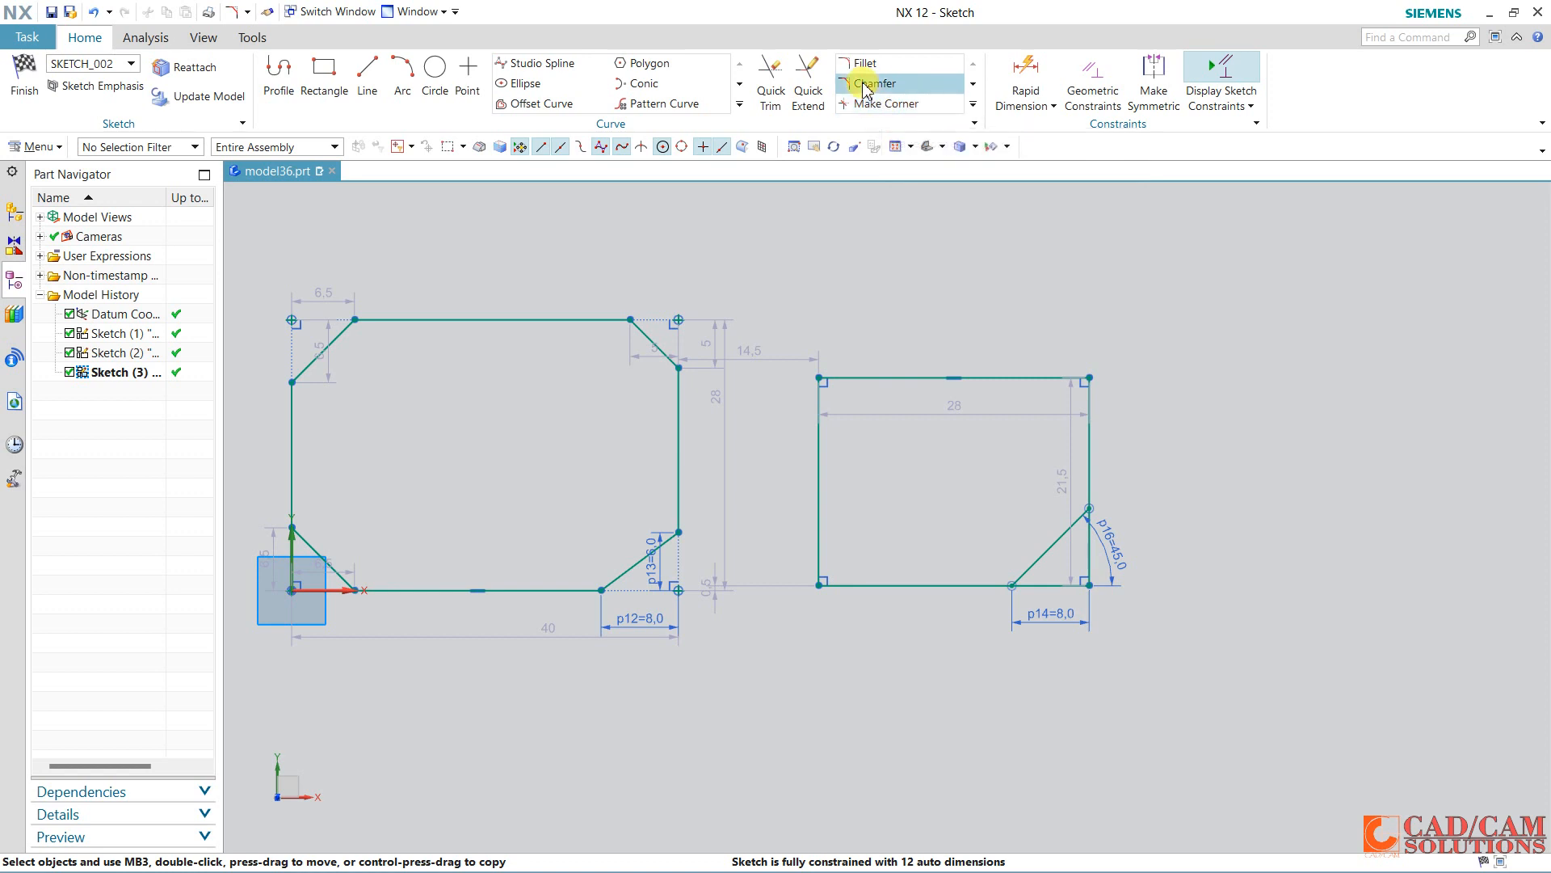
{"action": "left_click", "coordinate": [595, 312]}
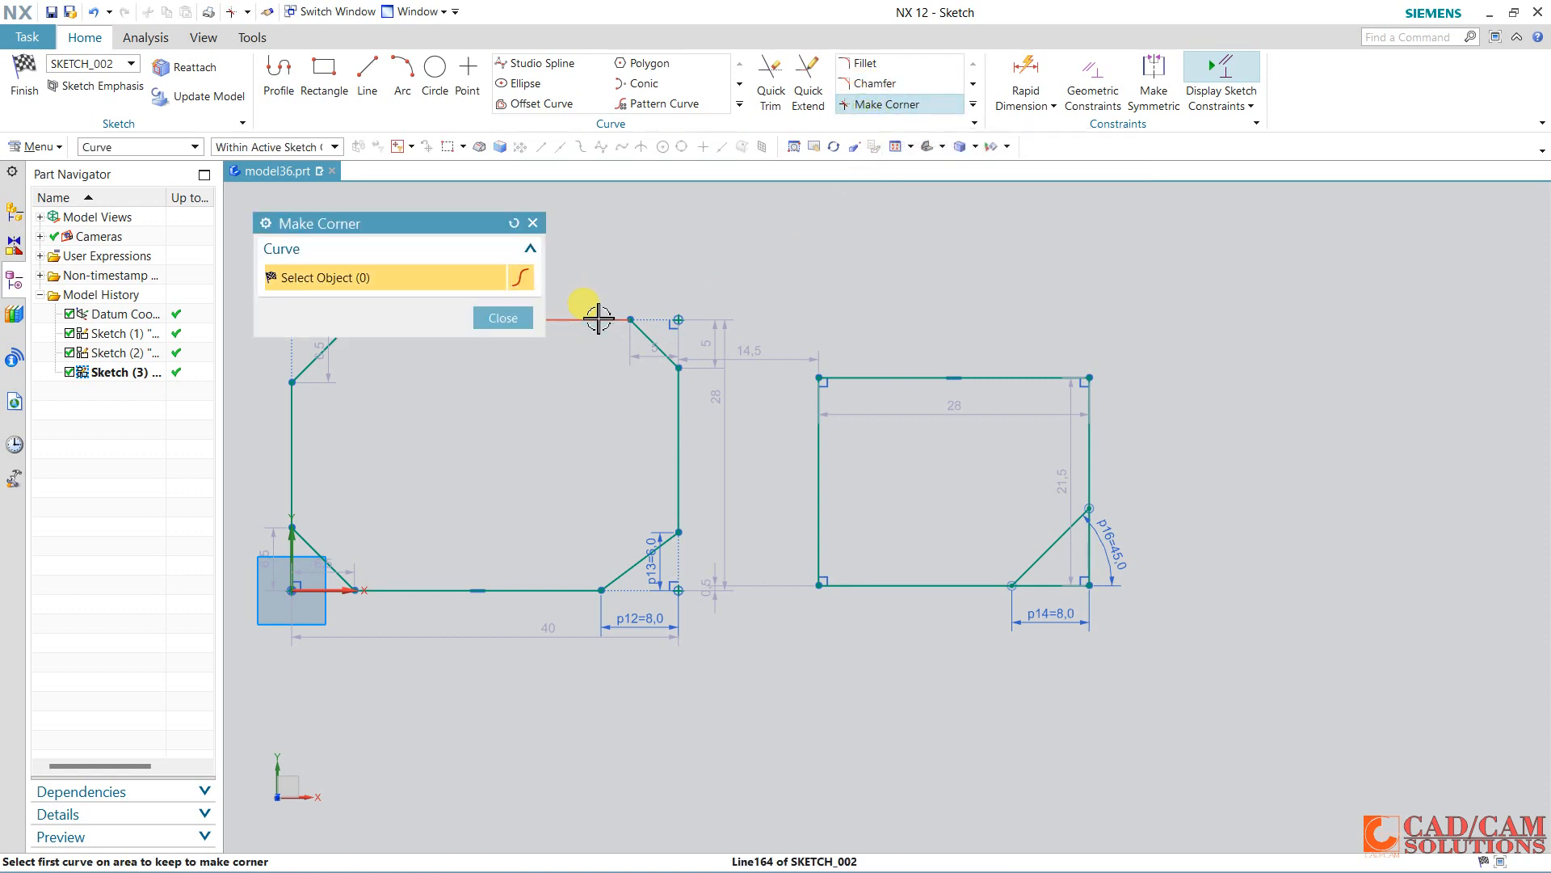
{"action": "left_click", "coordinate": [685, 411]}
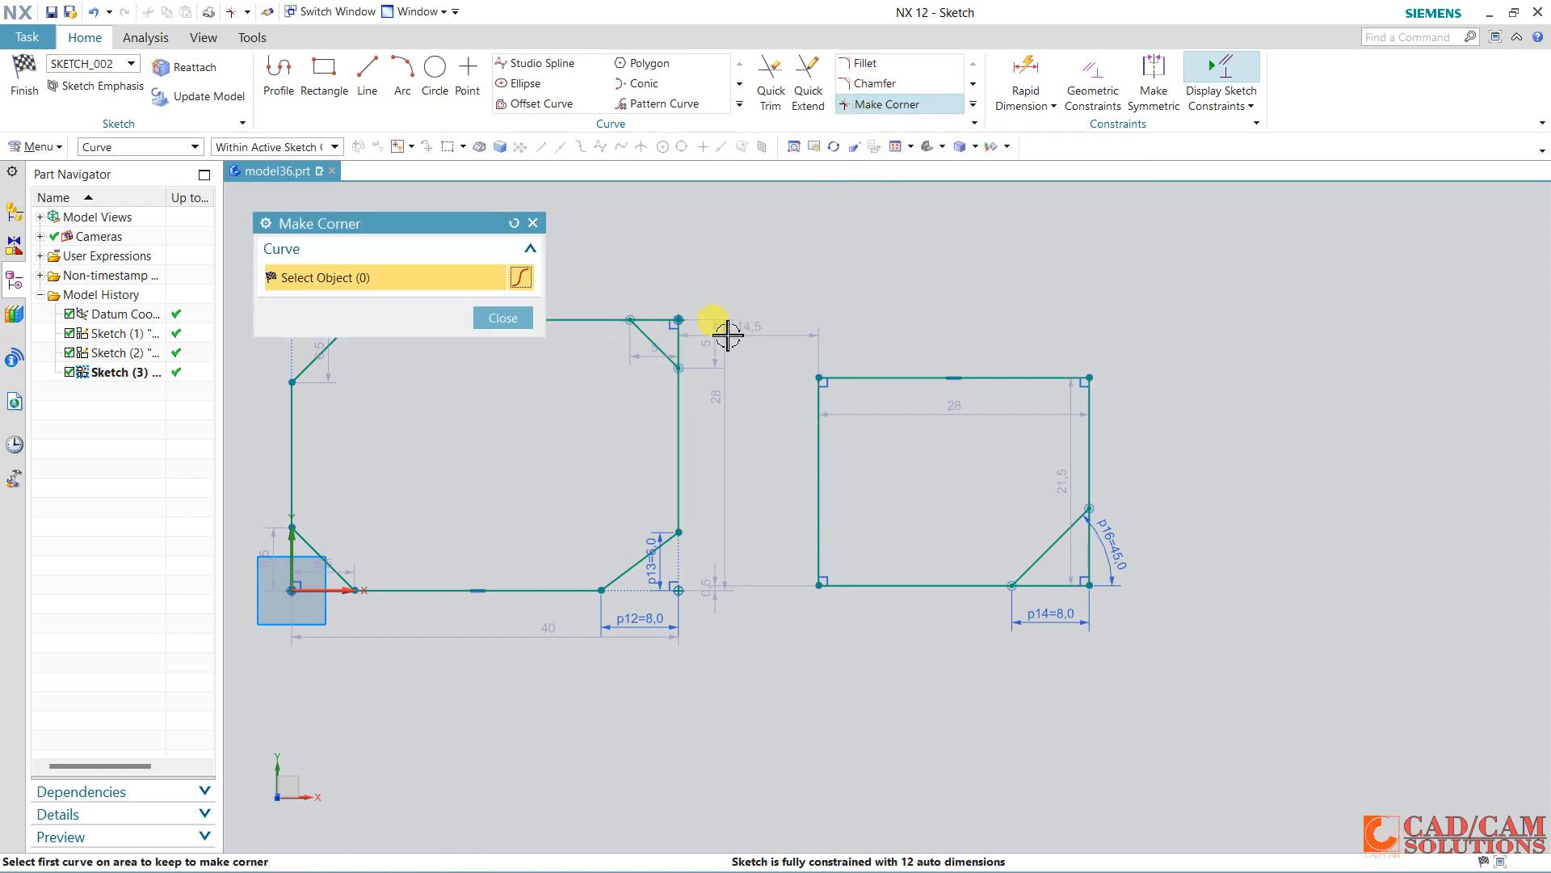
{"action": "left_click", "coordinate": [871, 378]}
{"action": "left_click", "coordinate": [679, 428]}
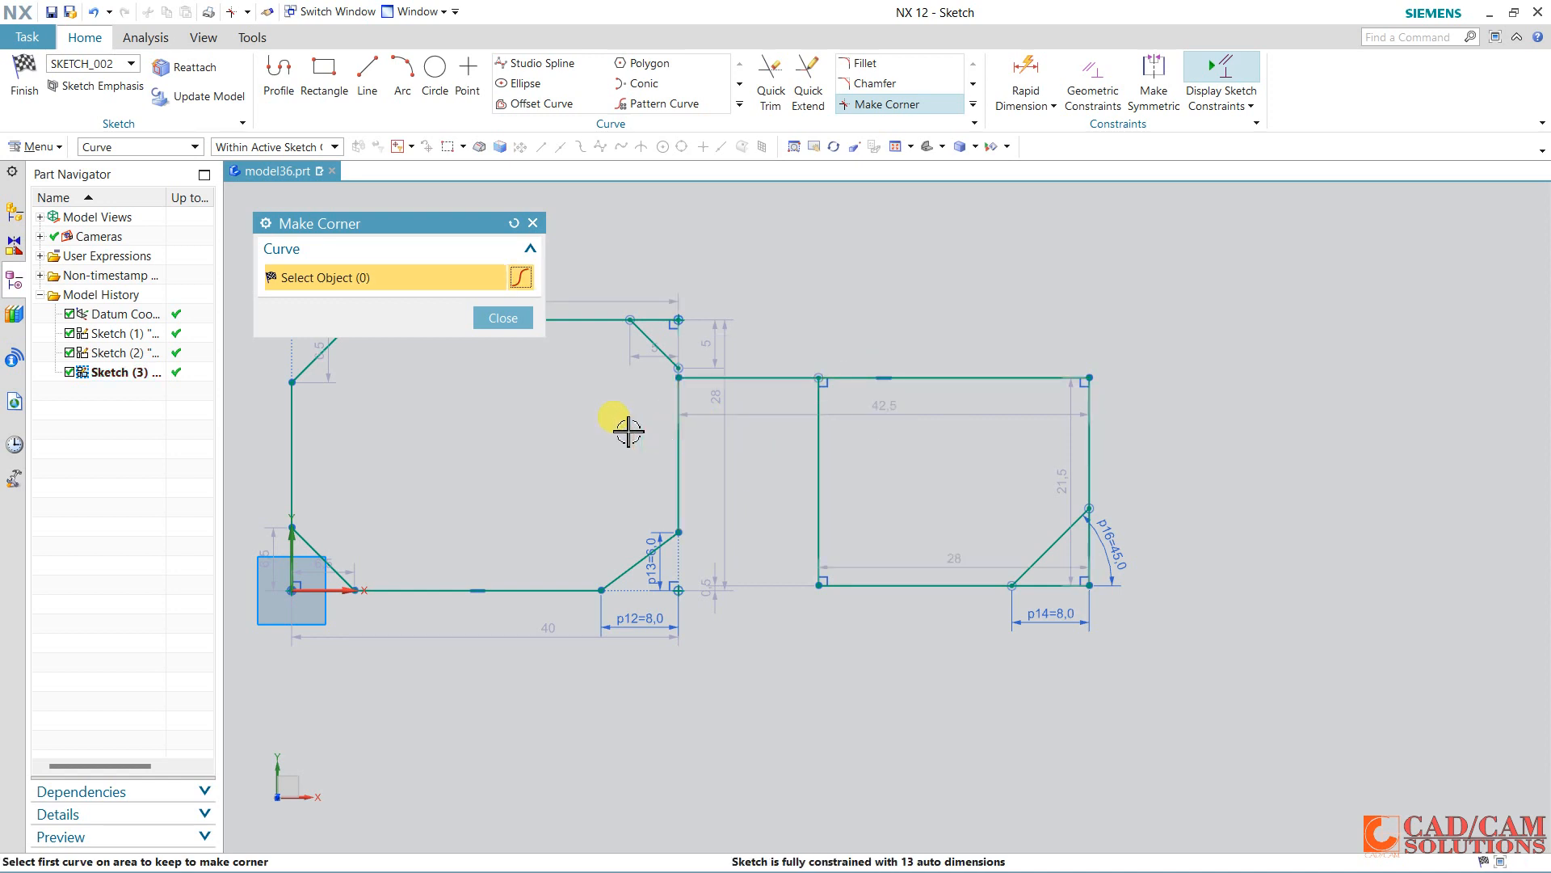
Make corners between the first rectangle's upper-right chamfer and top edge, and between its lower-right chamfer and the second rectangle's left edge.
{"action": "left_click", "coordinate": [646, 346]}
{"action": "left_click", "coordinate": [608, 320]}
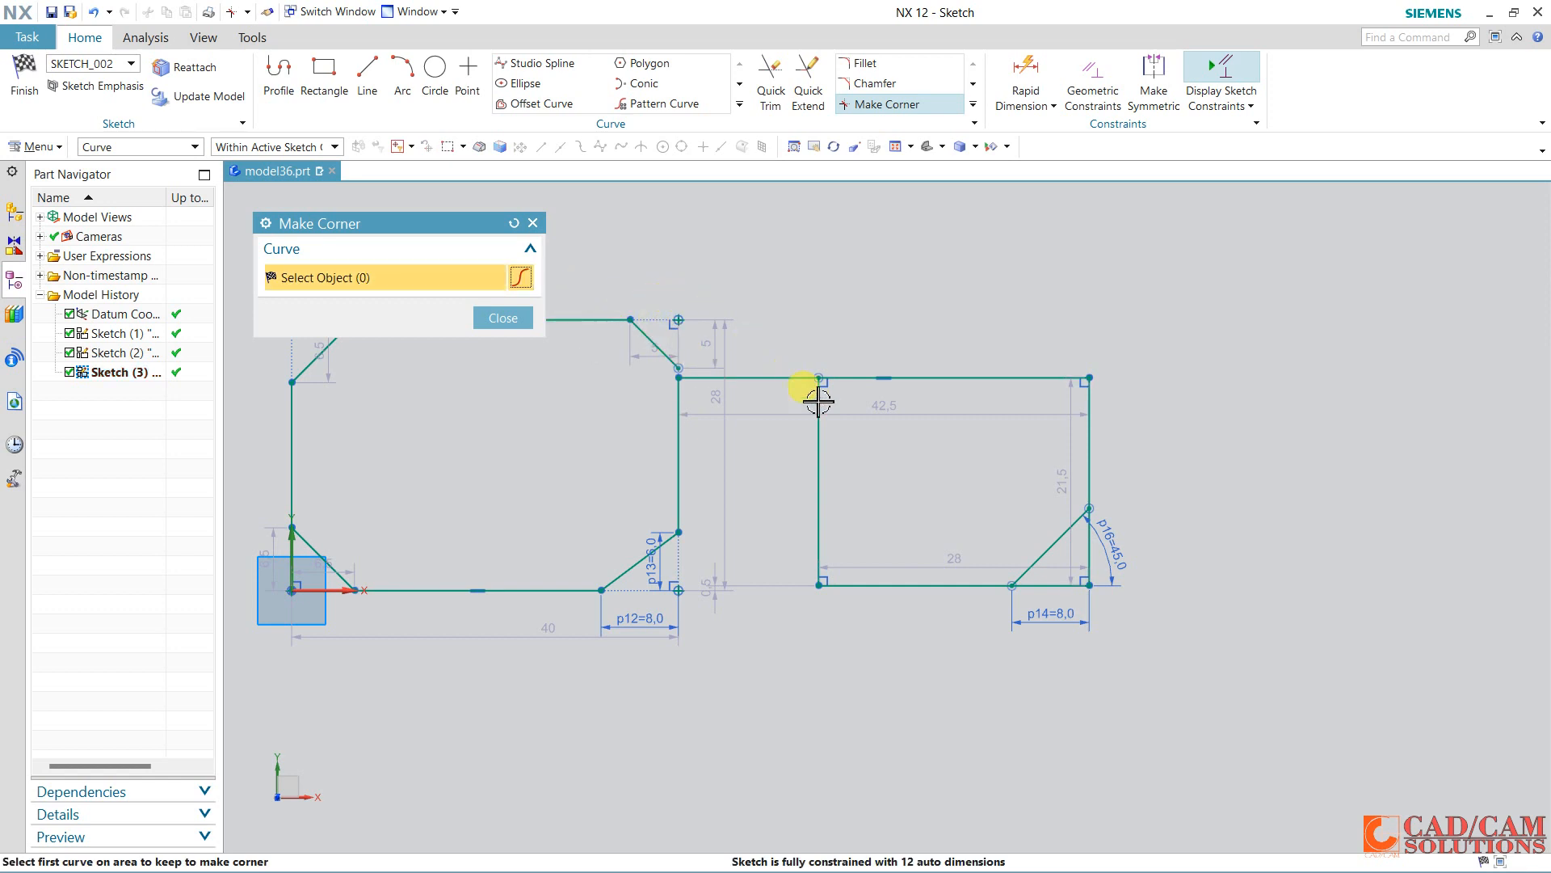
{"action": "left_click", "coordinate": [661, 545]}
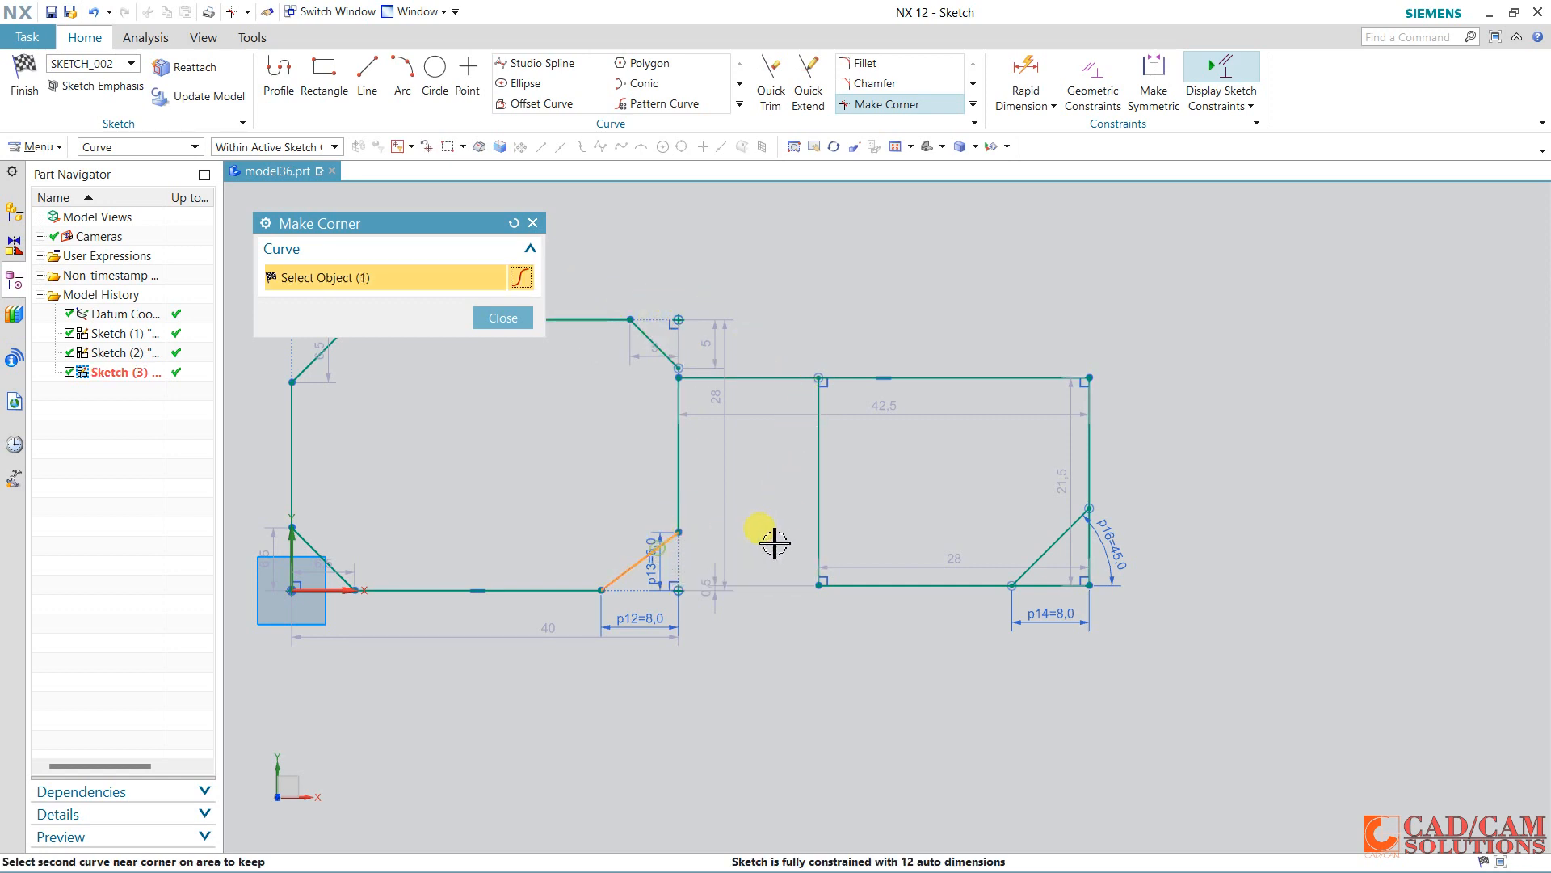
{"action": "left_click", "coordinate": [828, 515]}
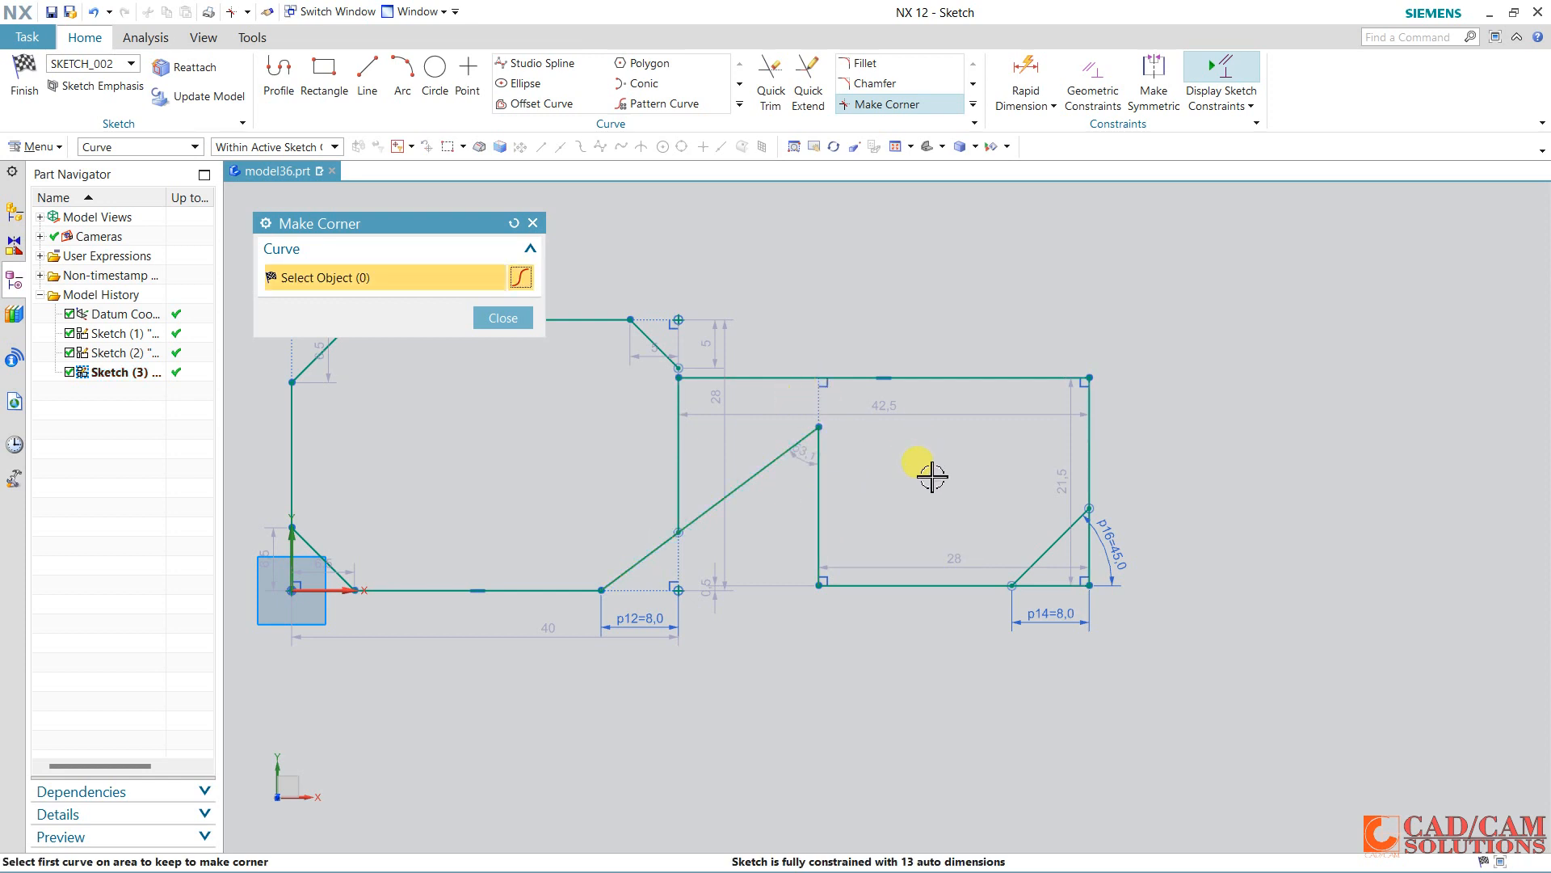
{"action": "left_click", "coordinate": [500, 323]}
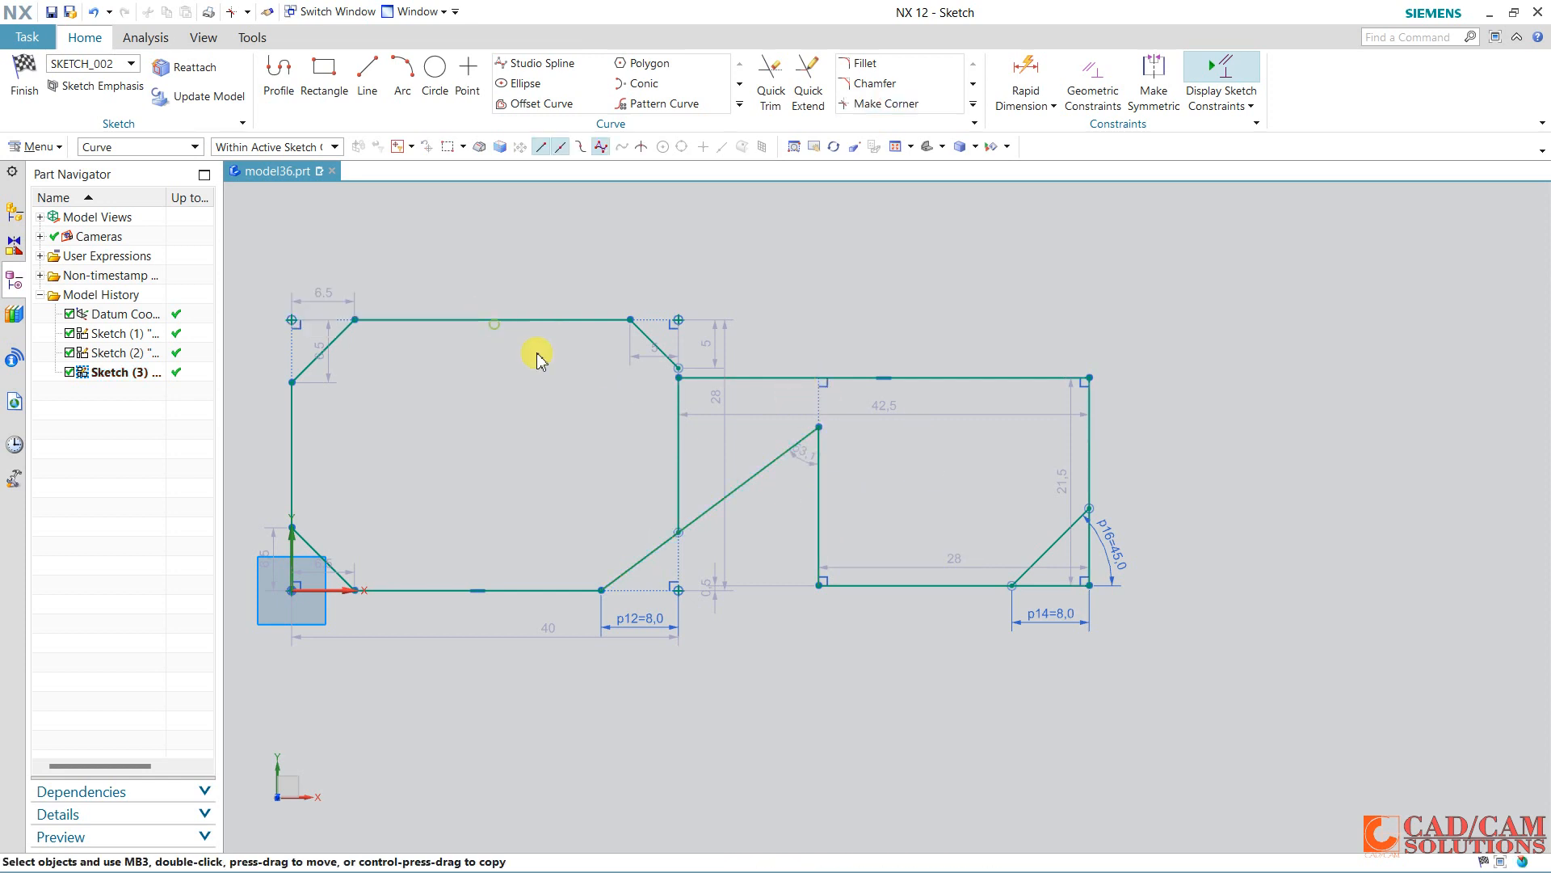
Delete all curves of both rectangles from the sketch and fit the view.
{"action": "scroll", "coordinate": [603, 412], "scroll_direction": "down", "scroll_amount": 3}
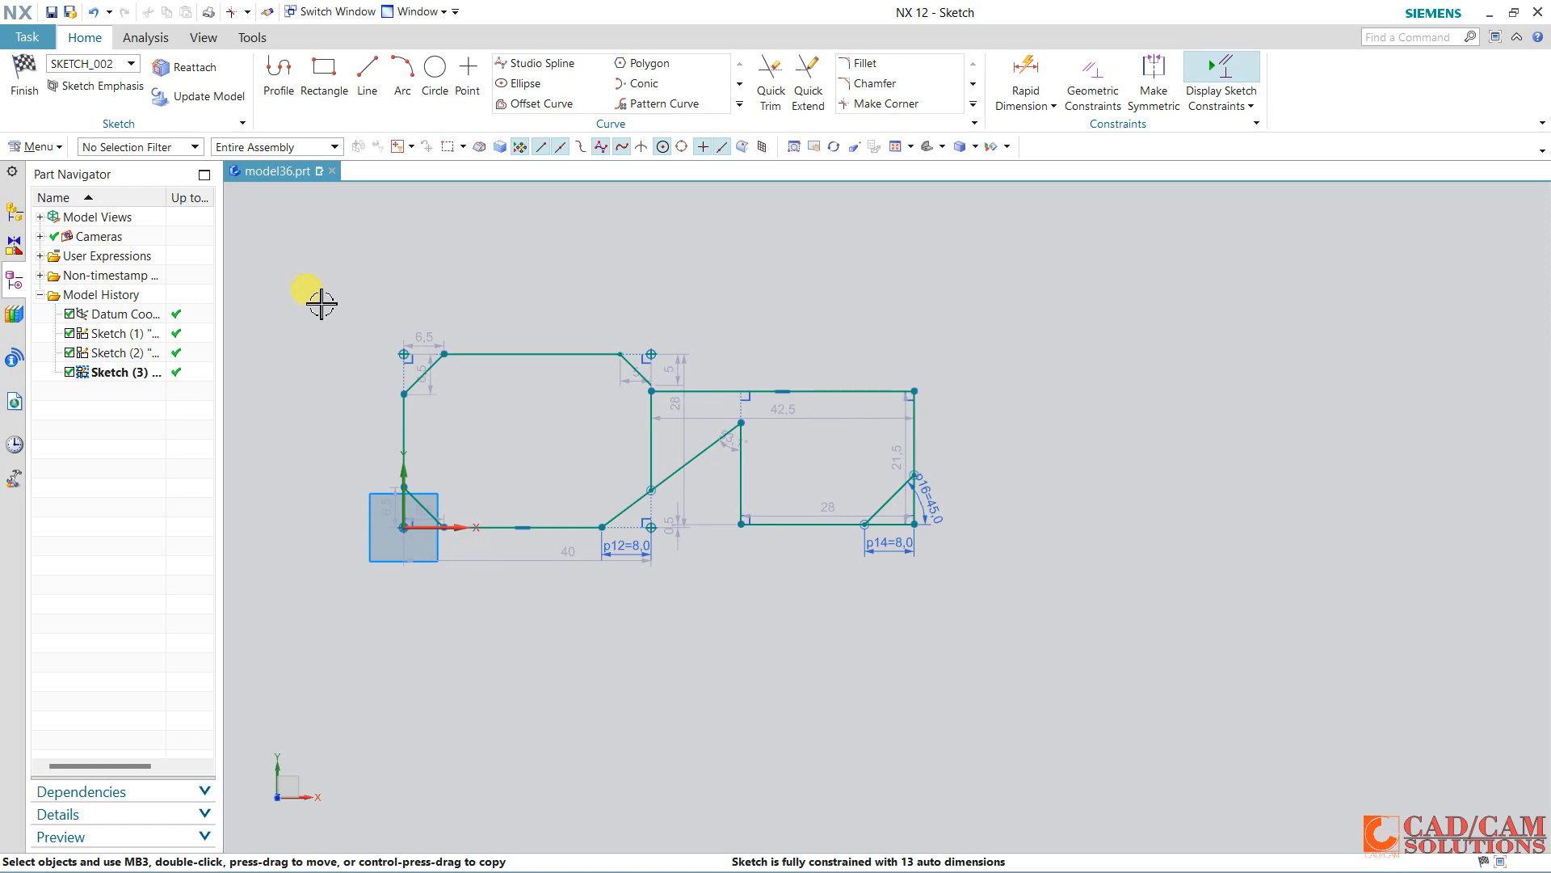
{"action": "mouse_move", "coordinate": [320, 303]}
{"action": "left_mouse_down"}
{"action": "mouse_move", "coordinate": [959, 634]}
{"action": "mouse_move", "coordinate": [1001, 614]}
{"action": "left_mouse_up"}
{"action": "key", "text": "Delete"}
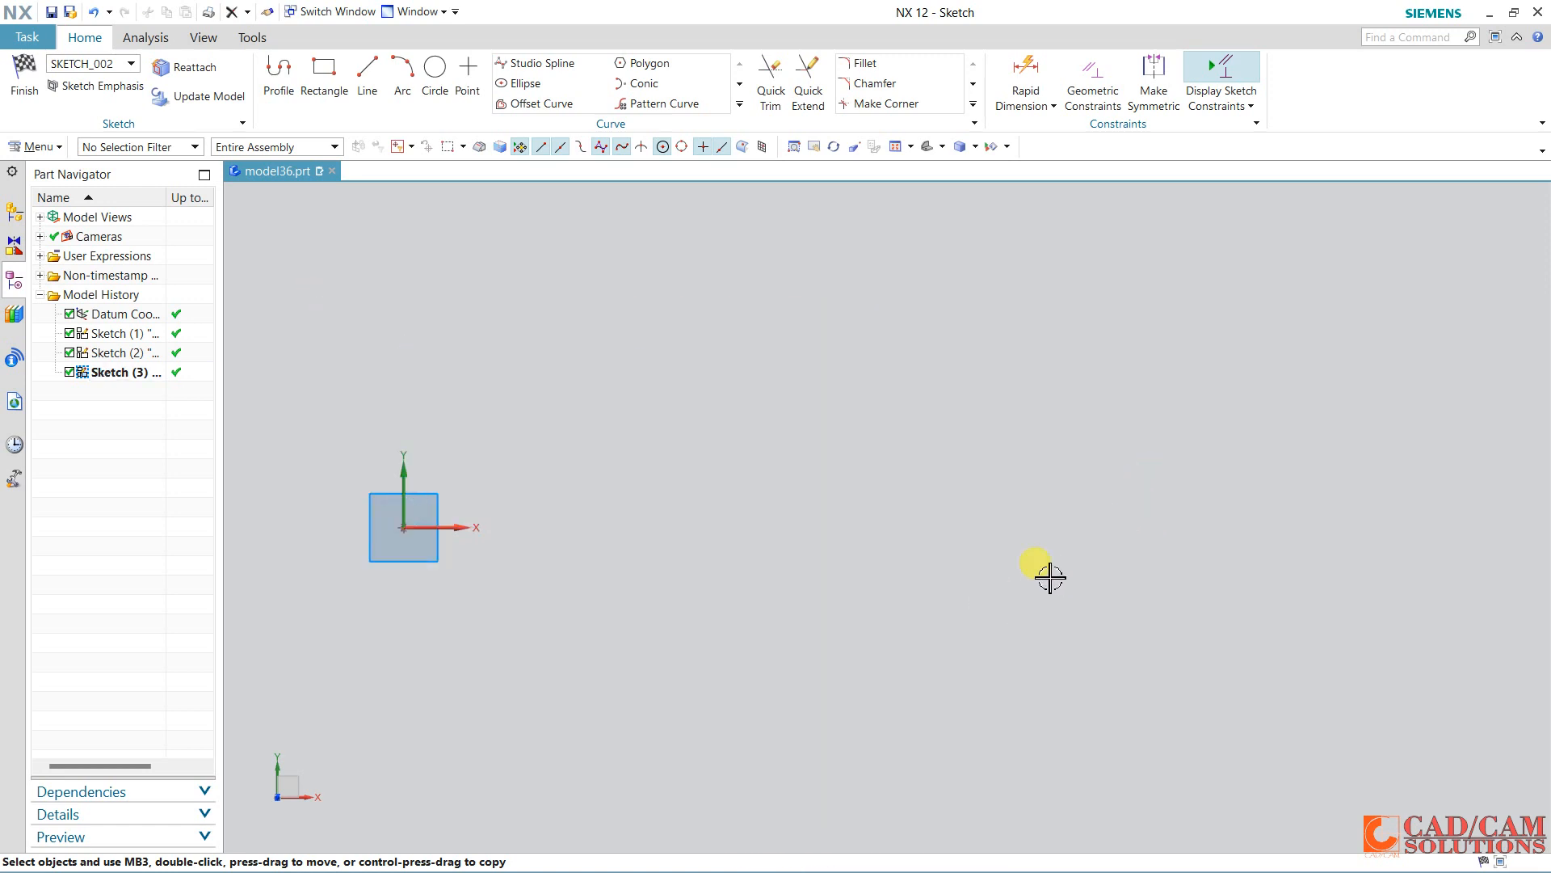
{"action": "key", "text": "ctrl+f"}
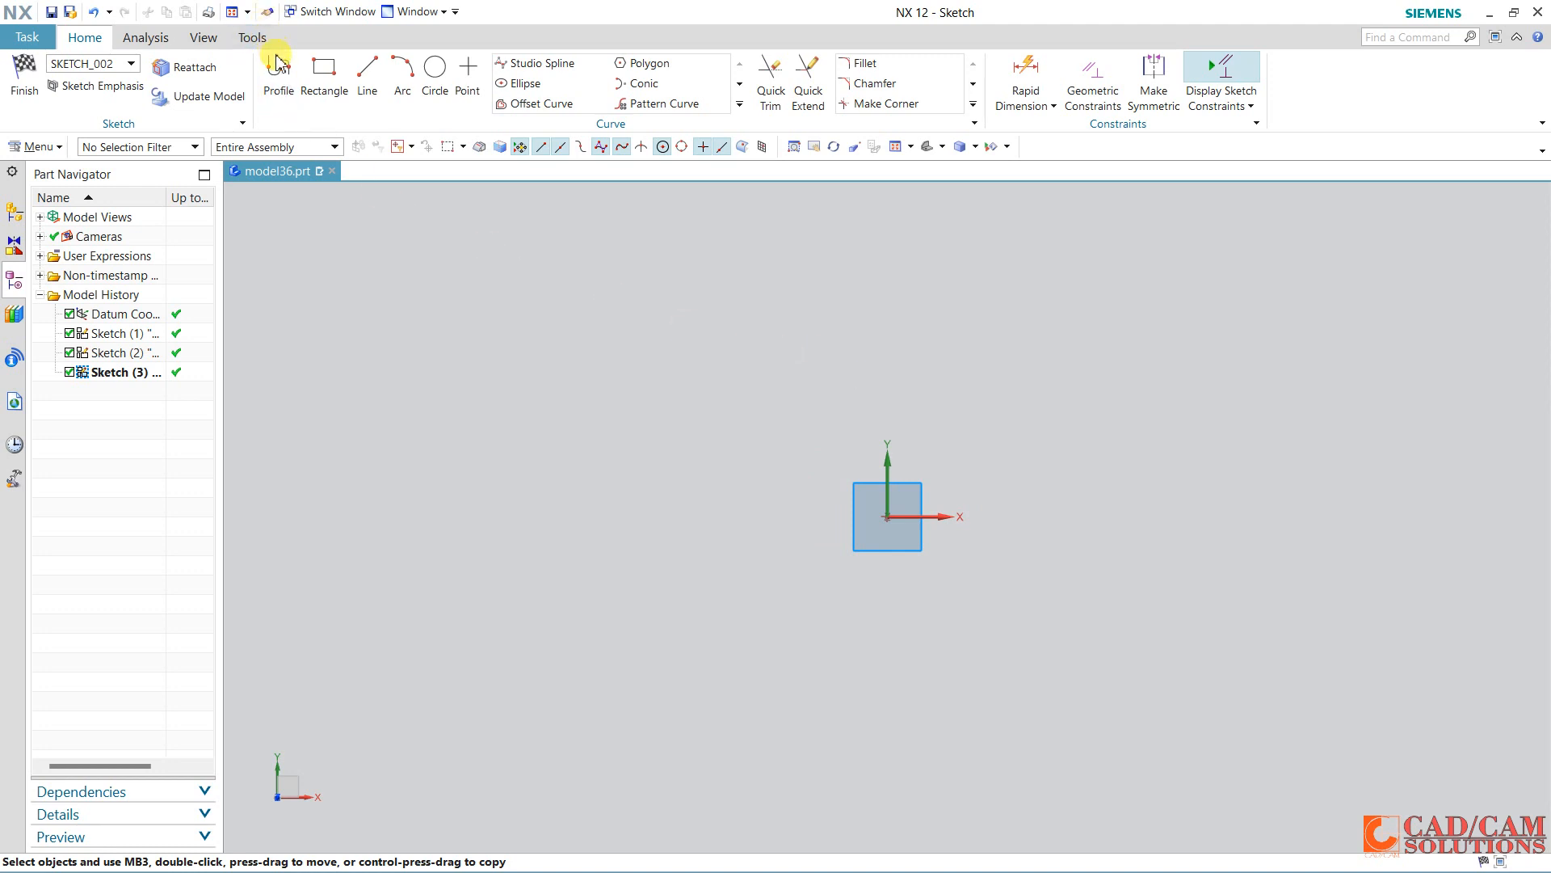
Sketch a slanted profile line about 141 mm long at about 53°, rising from the lower left toward the area above the origin.
{"action": "left_click", "coordinate": [279, 69]}
{"action": "left_click", "coordinate": [574, 602]}
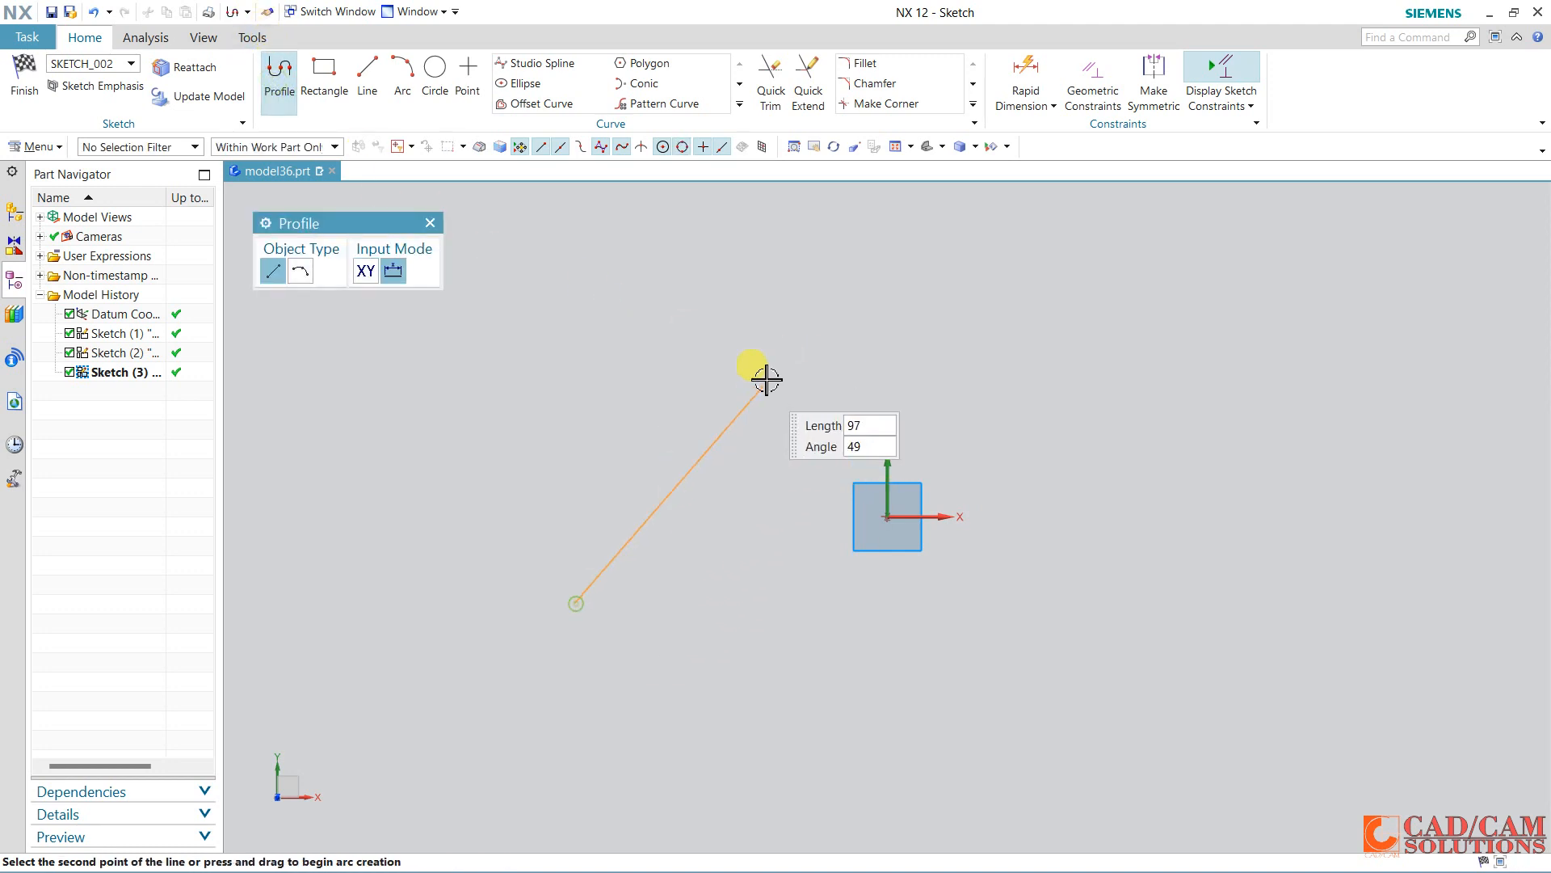
{"action": "left_click", "coordinate": [826, 267]}
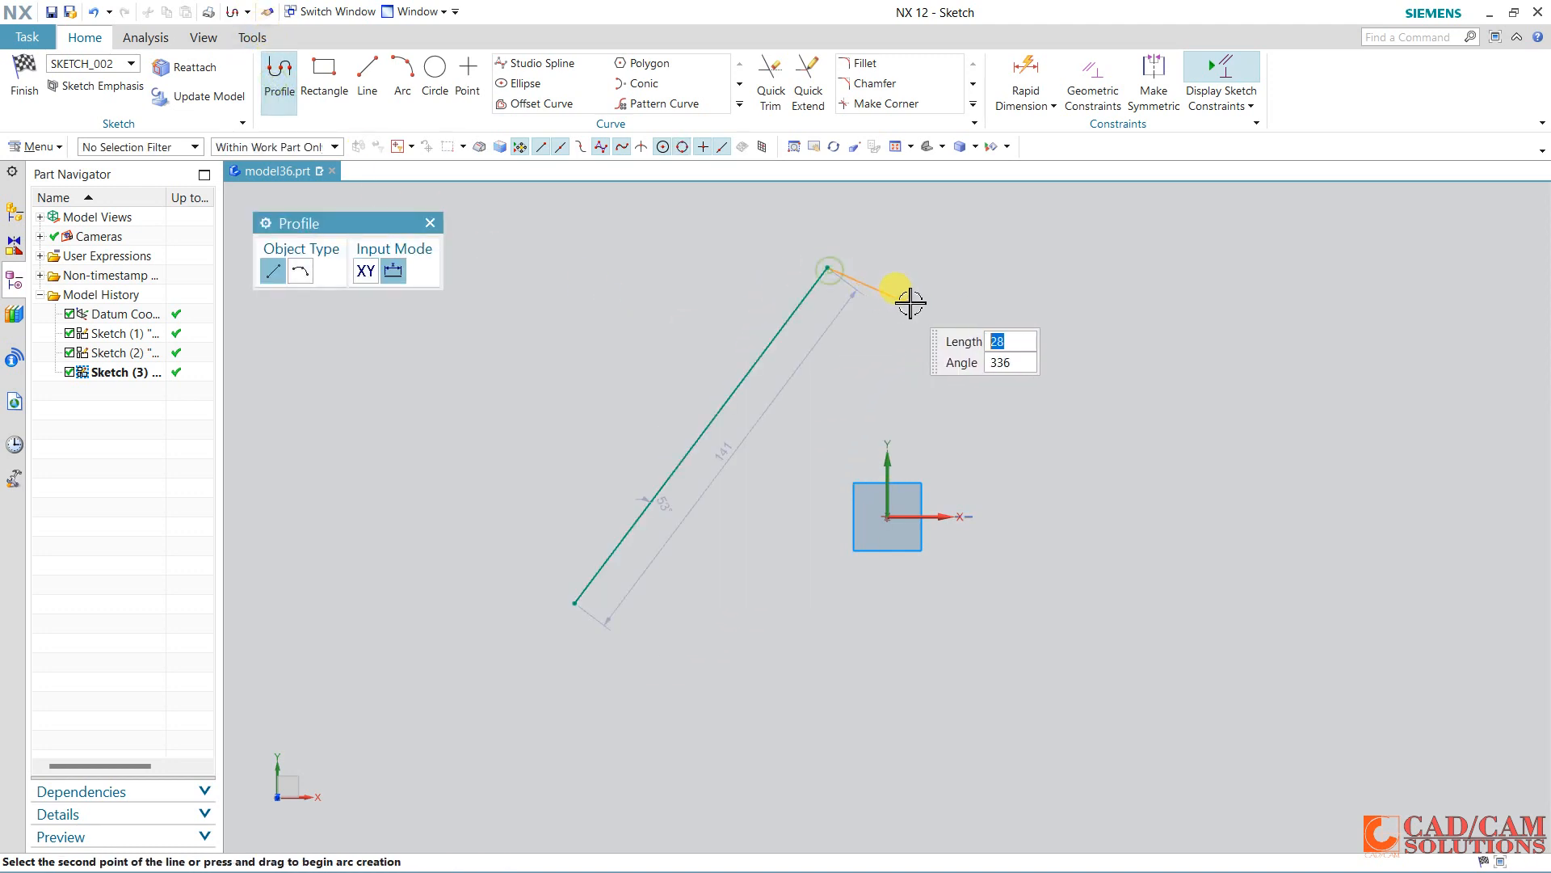
Draw an arc by three points with a radius of about 18 mm, starting at the slanted line's upper end and tangent to the line.
{"action": "left_click", "coordinate": [408, 71]}
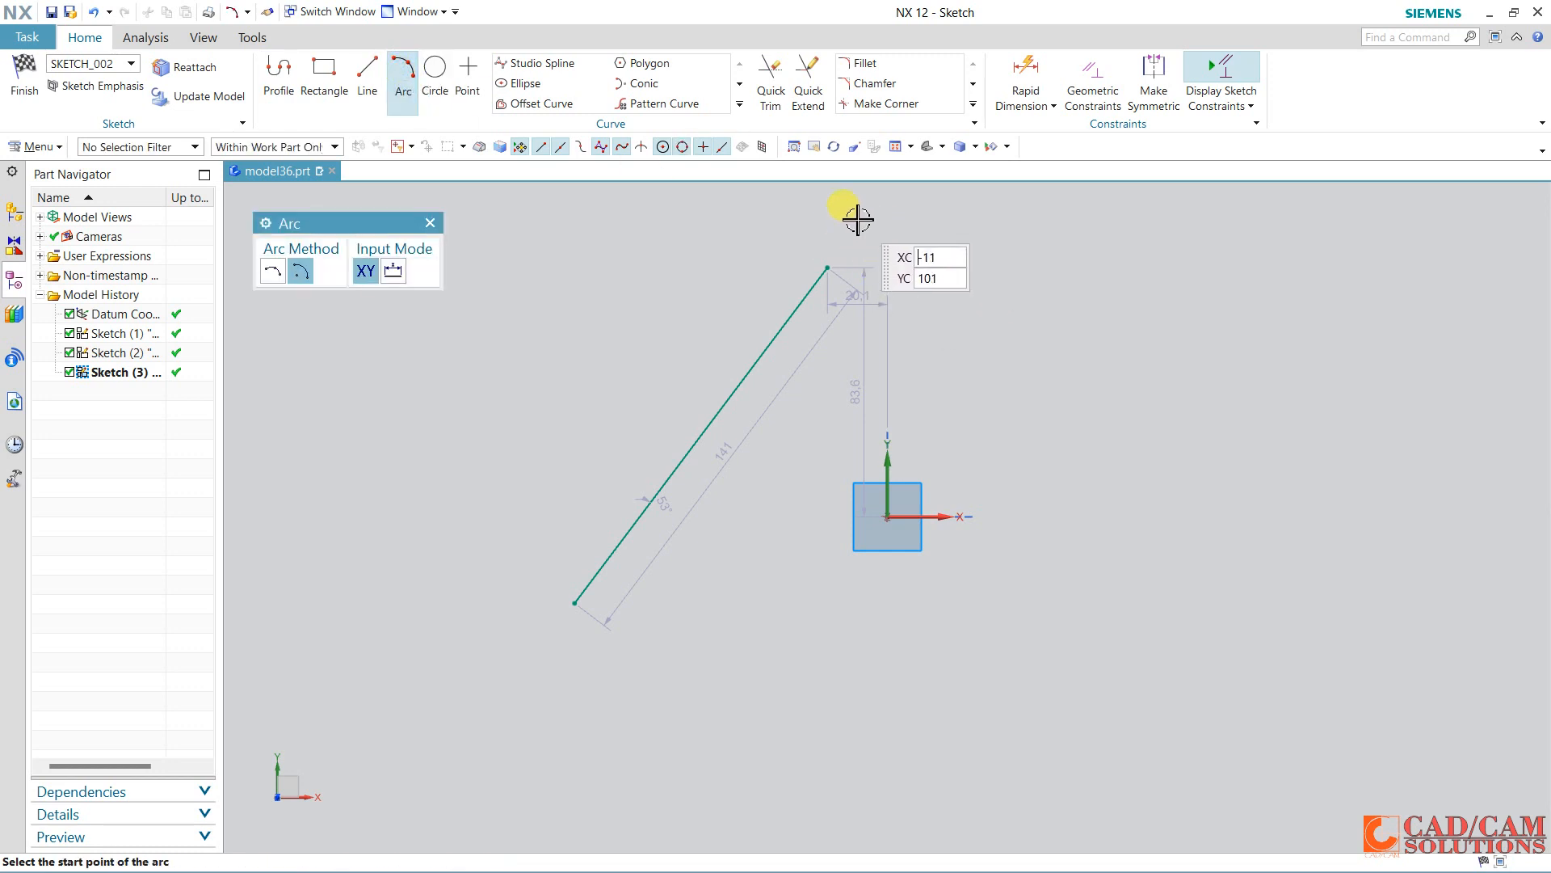
{"action": "scroll", "coordinate": [858, 219], "scroll_direction": "up", "scroll_amount": 6}
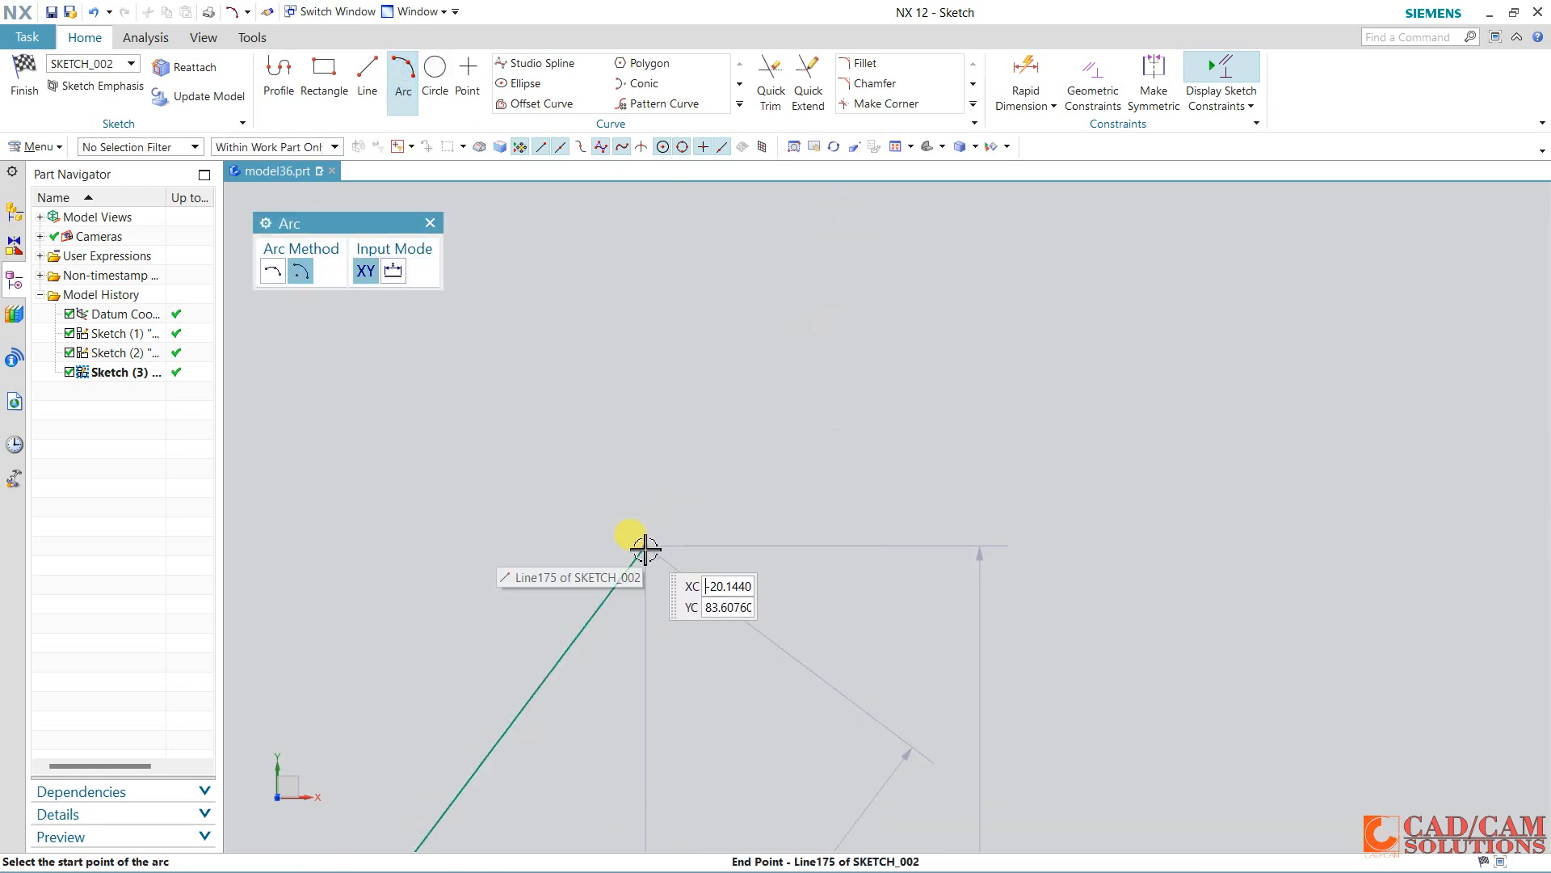
{"action": "left_click", "coordinate": [645, 547]}
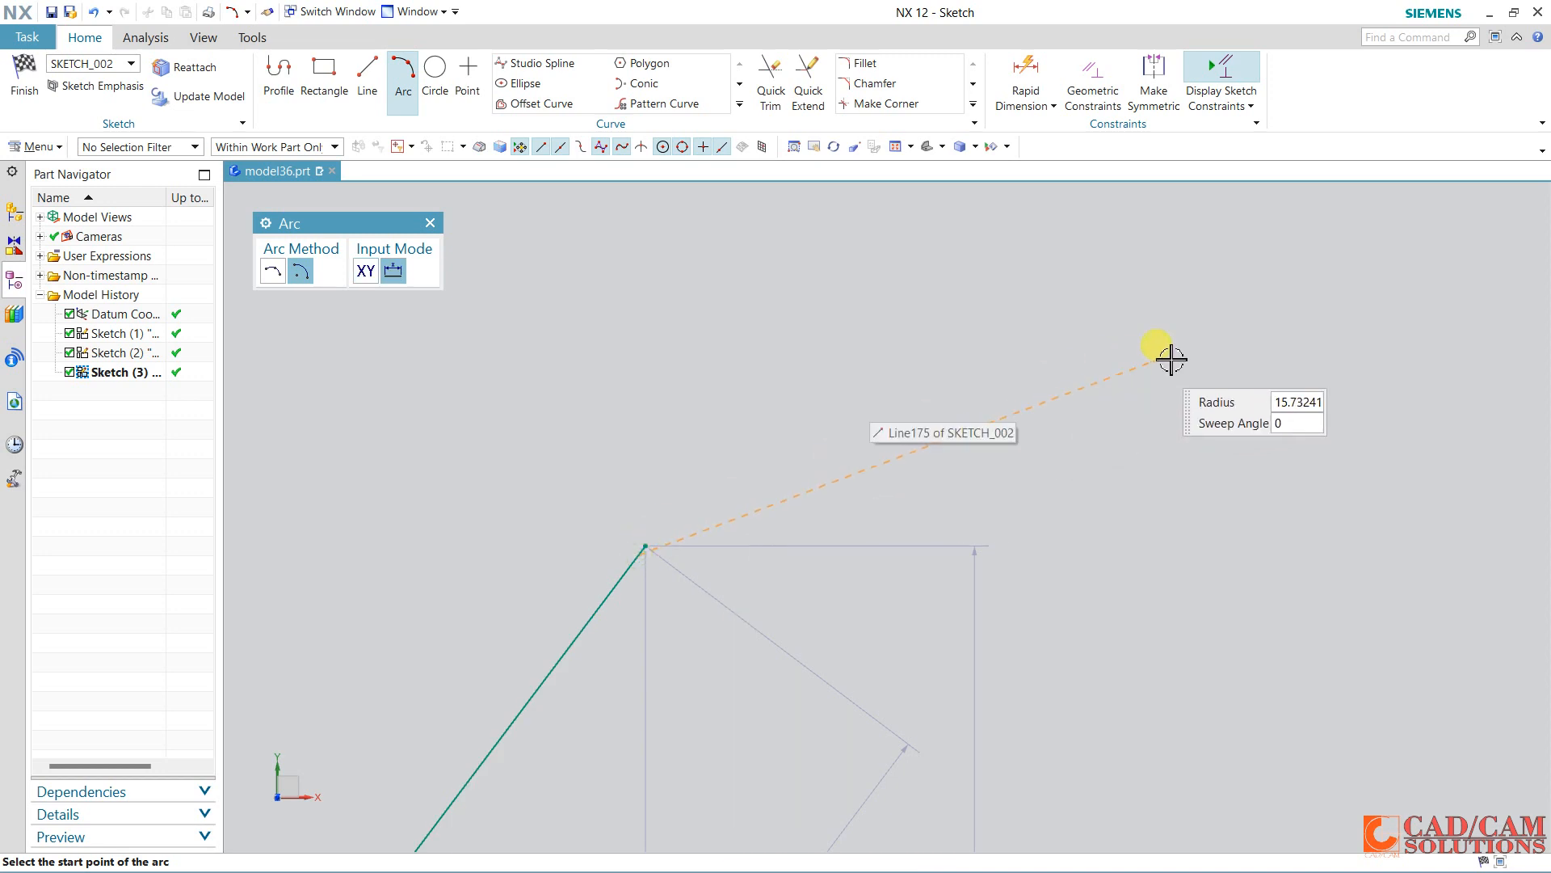
{"action": "left_click", "coordinate": [1366, 317]}
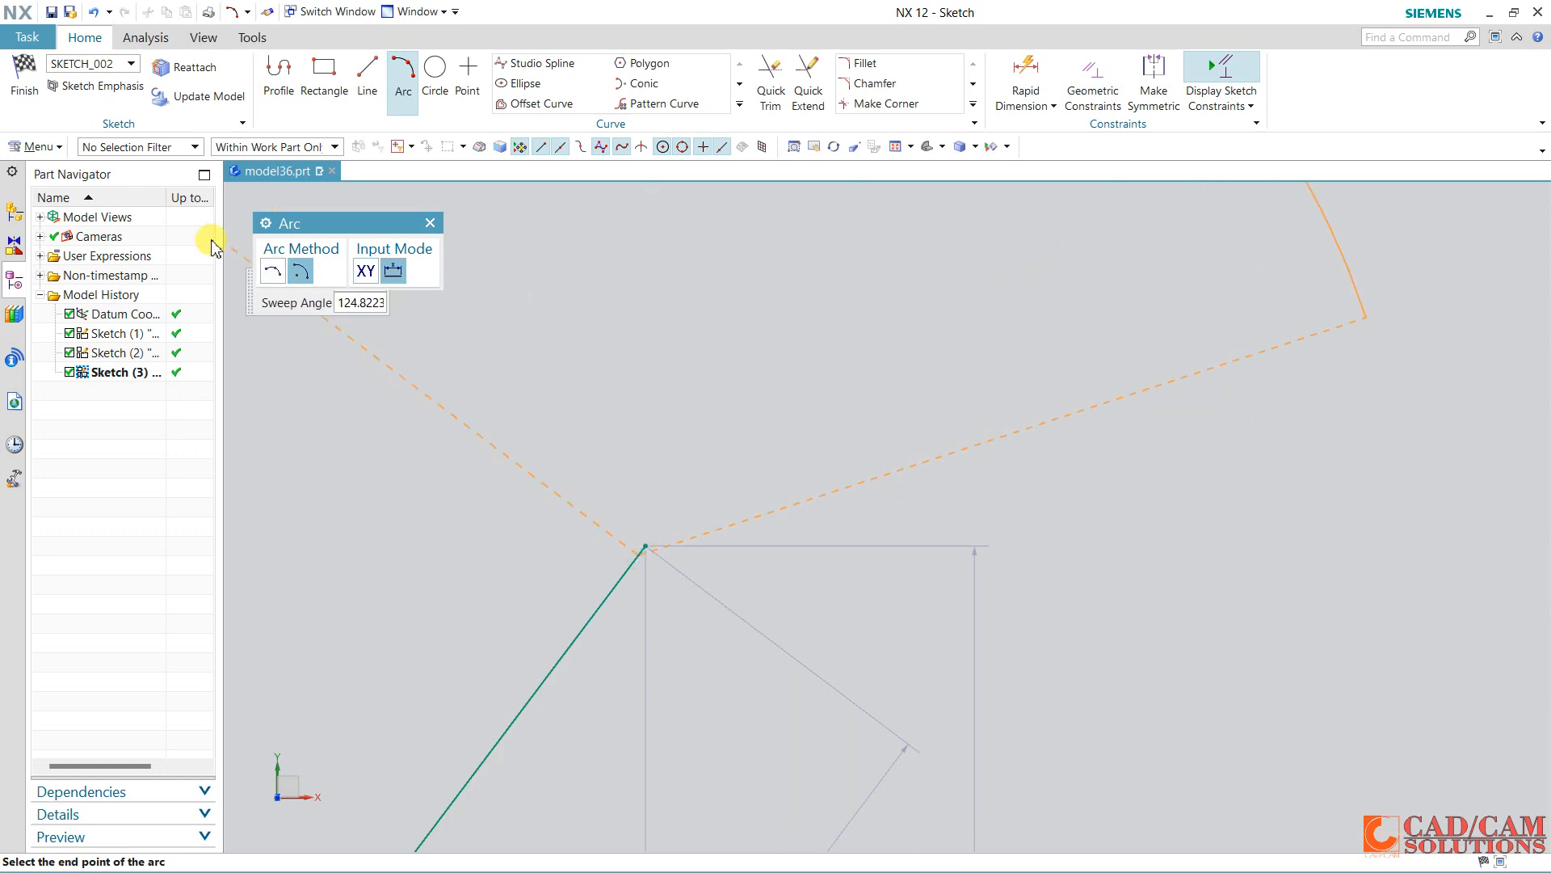
{"action": "left_click", "coordinate": [272, 271]}
{"action": "left_click", "coordinate": [1369, 352]}
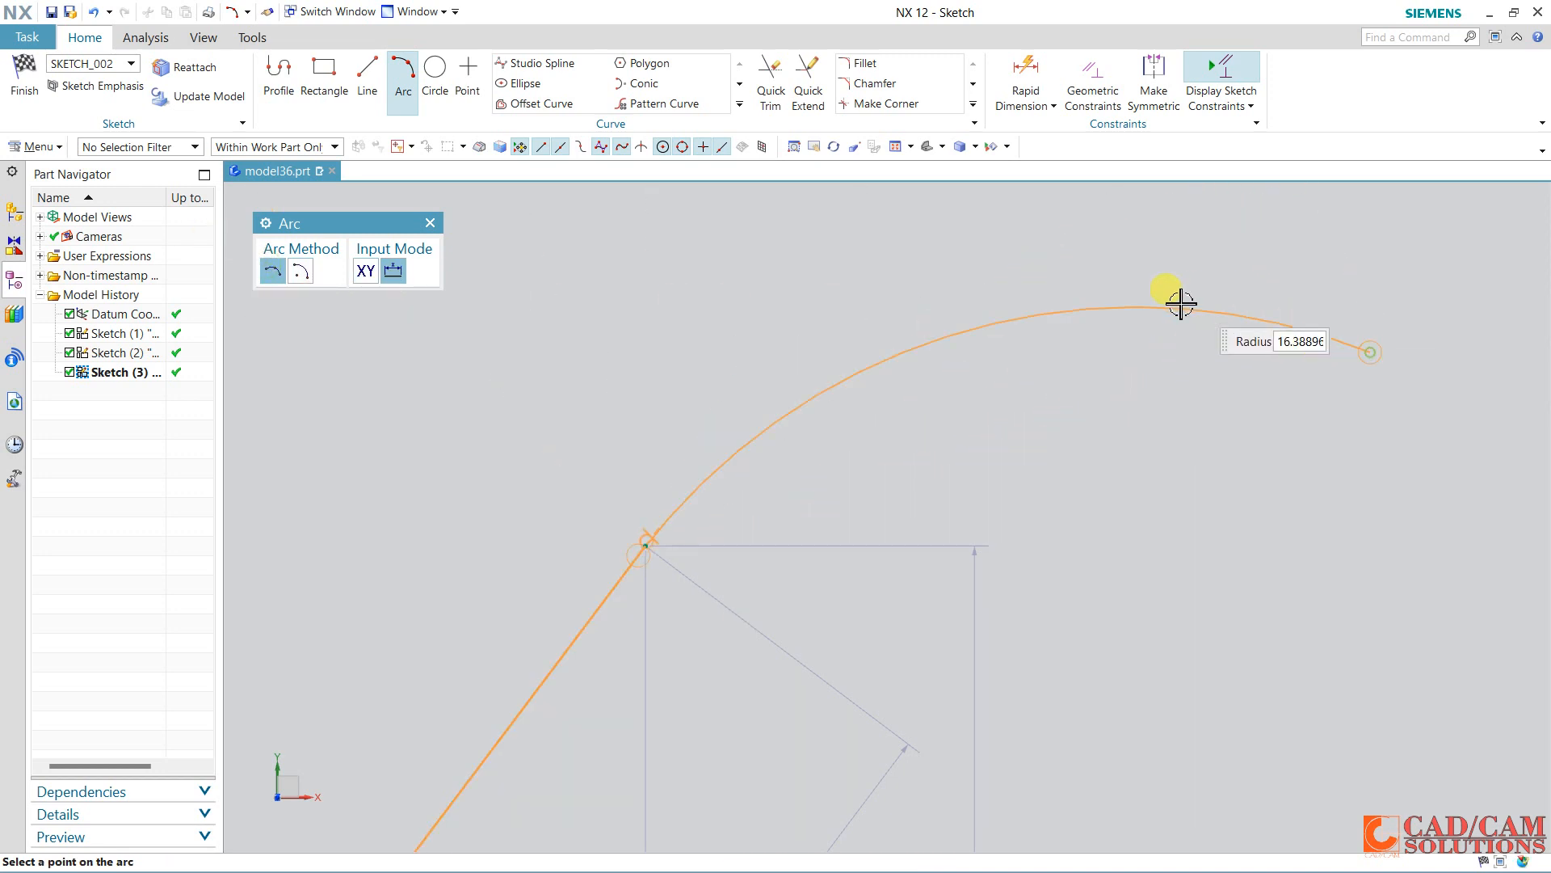
{"action": "left_click", "coordinate": [1160, 296]}
{"action": "key", "text": "Escape"}
Examine the junction between the slanted line's upper end and the arc's start point up close.
{"action": "scroll", "coordinate": [796, 459], "scroll_direction": "down", "scroll_amount": 1}
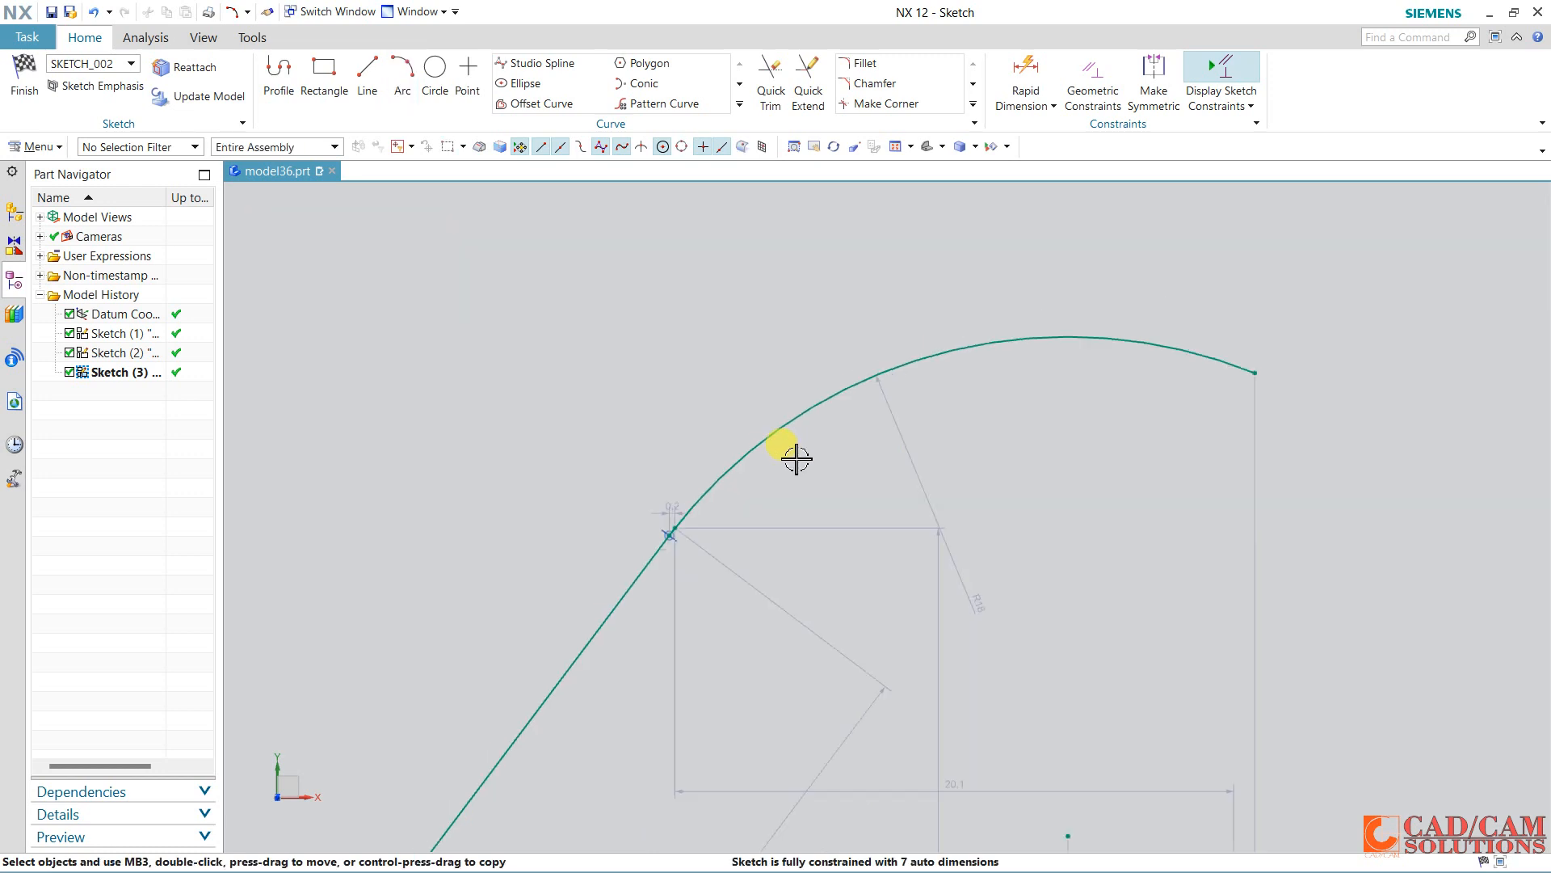
{"action": "scroll", "coordinate": [796, 459], "scroll_direction": "down", "scroll_amount": 8}
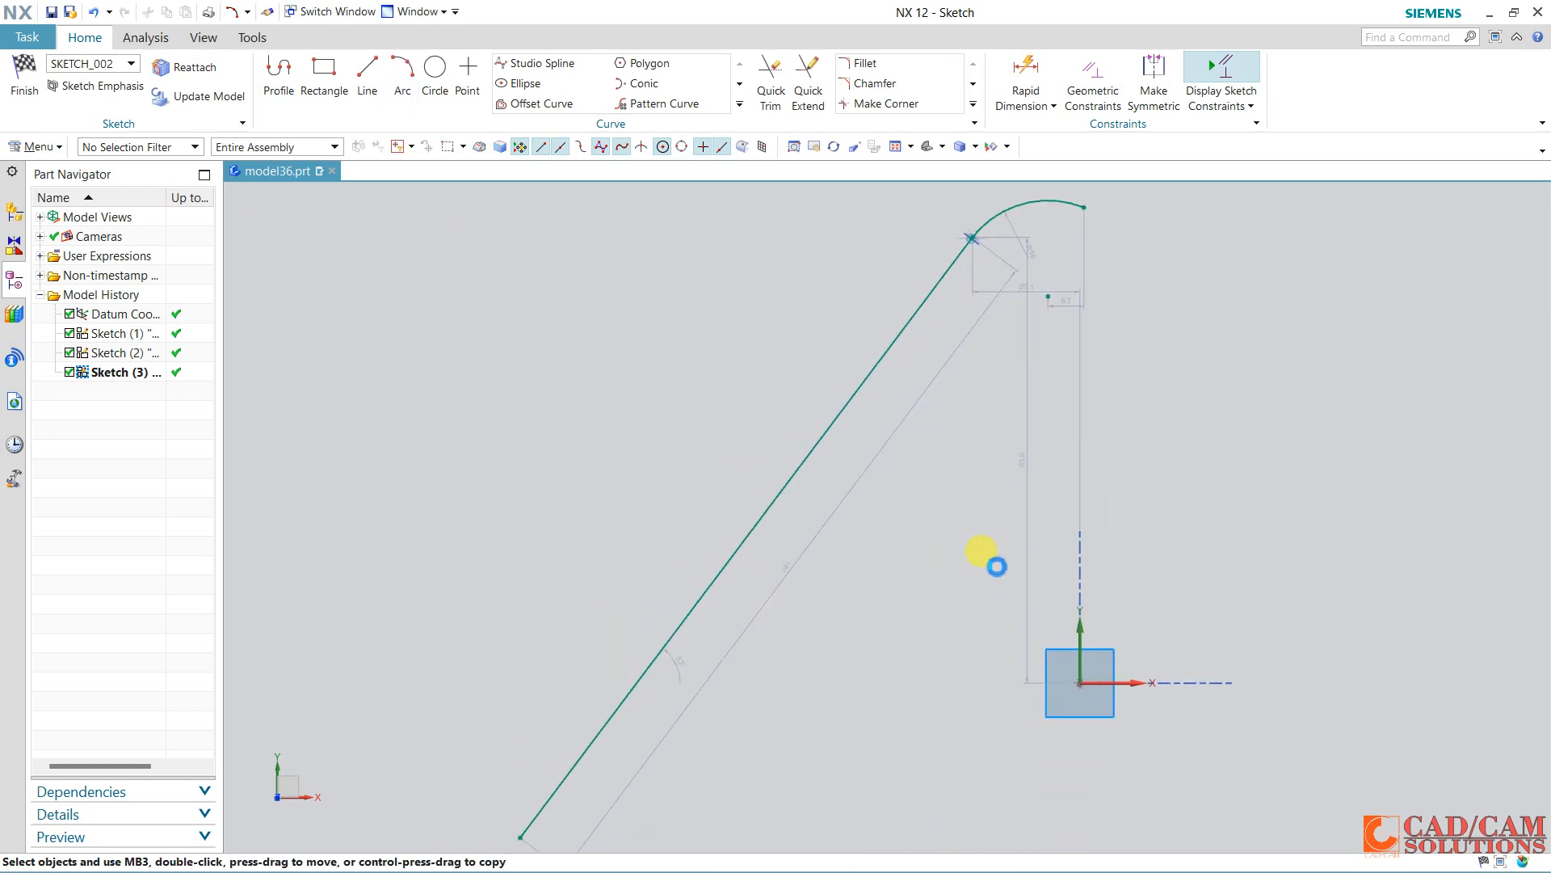
{"action": "scroll", "coordinate": [980, 208], "scroll_direction": "up", "scroll_amount": 4}
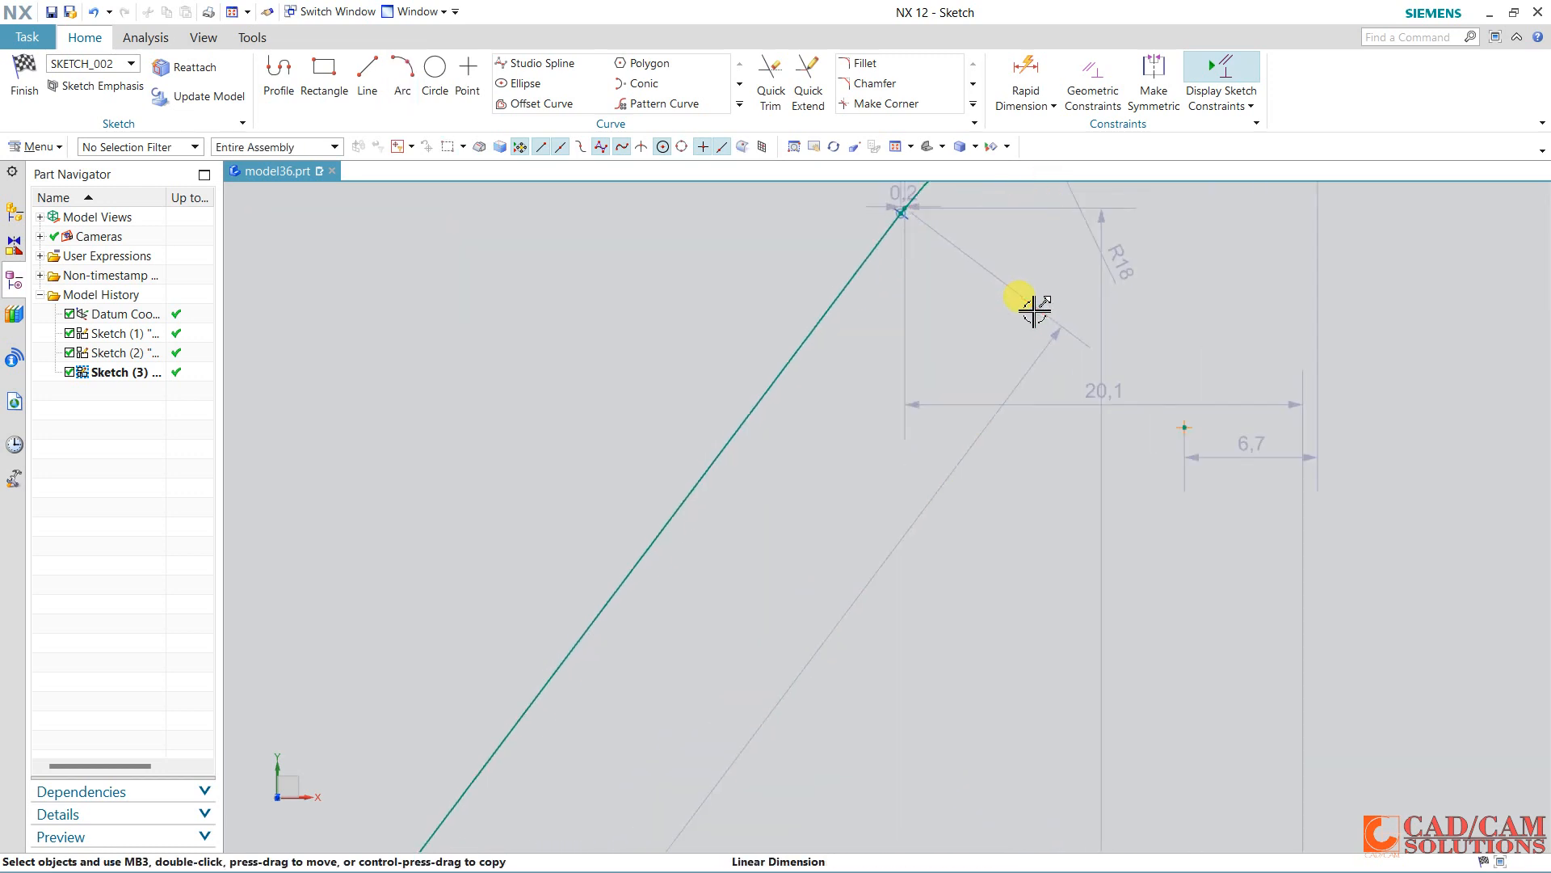
{"action": "scroll", "coordinate": [841, 412], "scroll_direction": "up", "scroll_amount": 5}
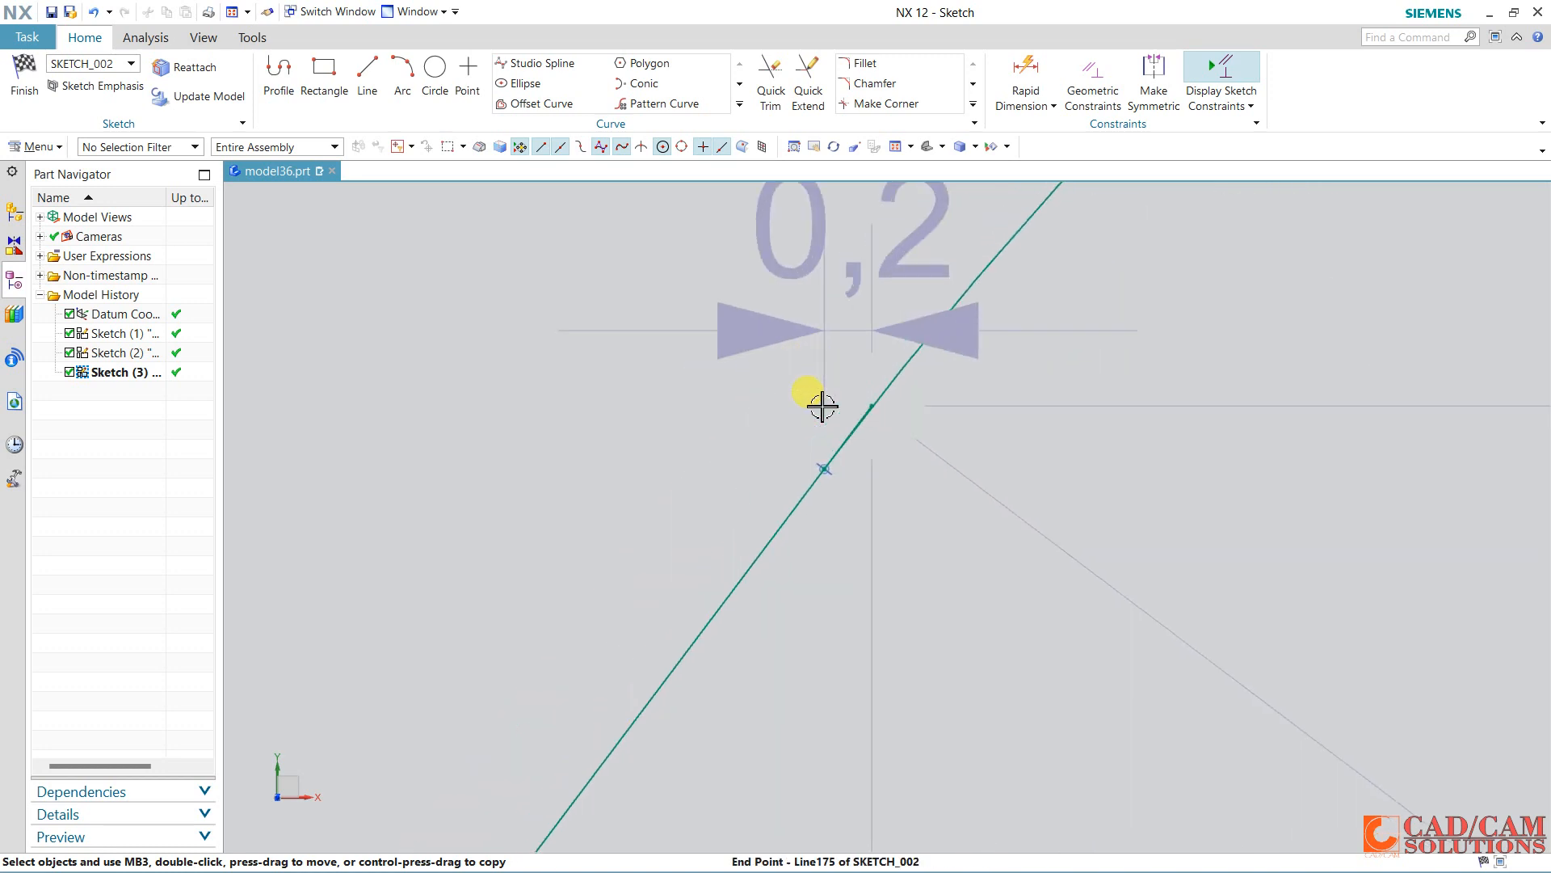
{"action": "scroll", "coordinate": [849, 370], "scroll_direction": "down", "scroll_amount": 2}
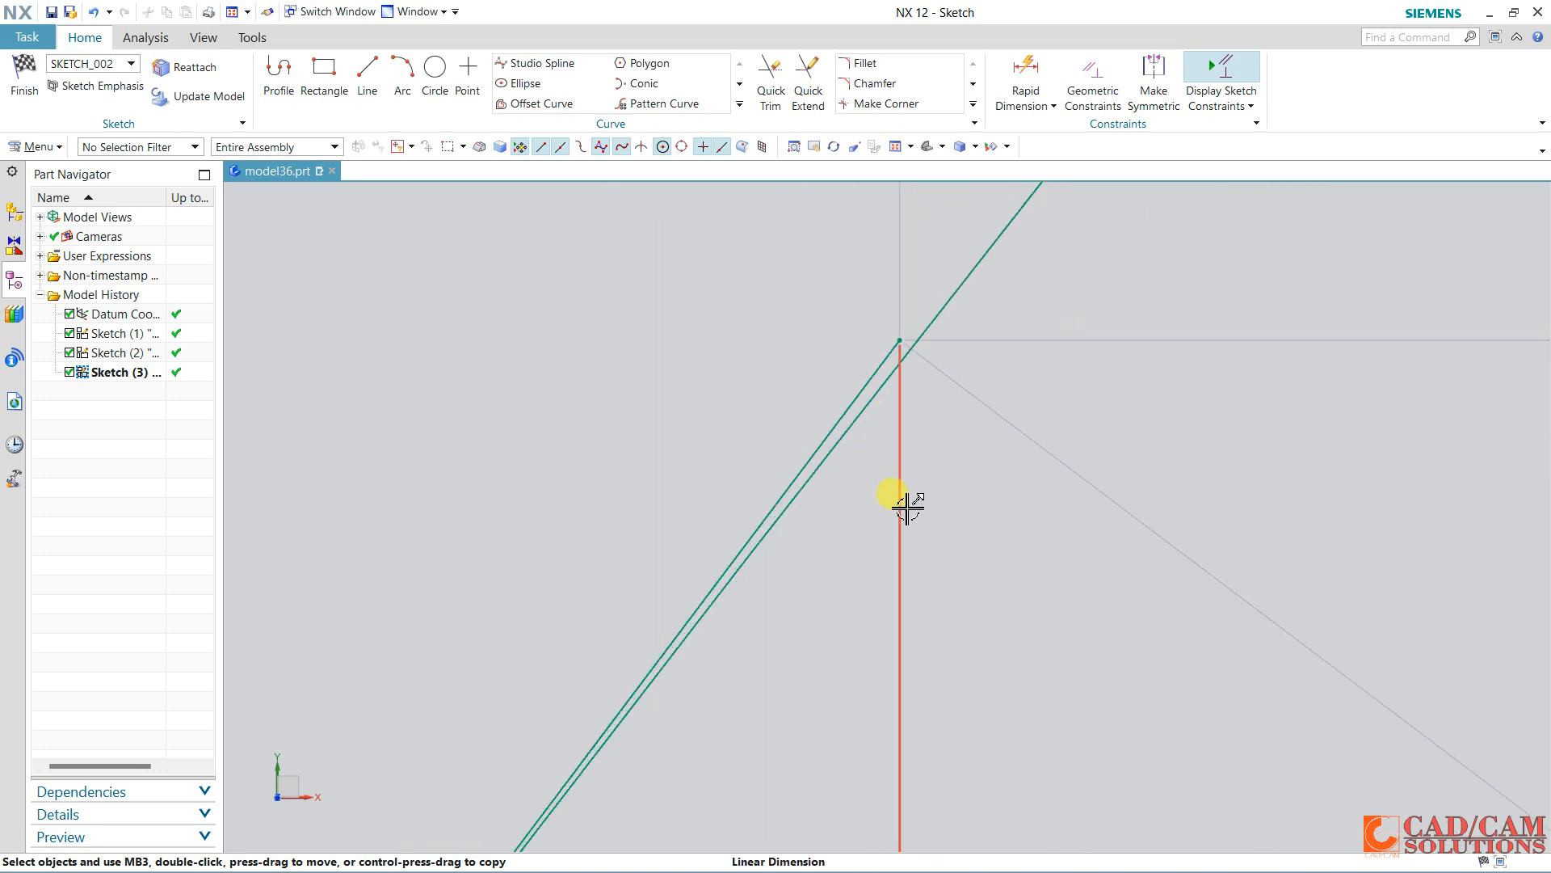
{"action": "scroll", "coordinate": [897, 506], "scroll_direction": "down", "scroll_amount": 2}
{"action": "scroll", "coordinate": [903, 505], "scroll_direction": "down", "scroll_amount": 4}
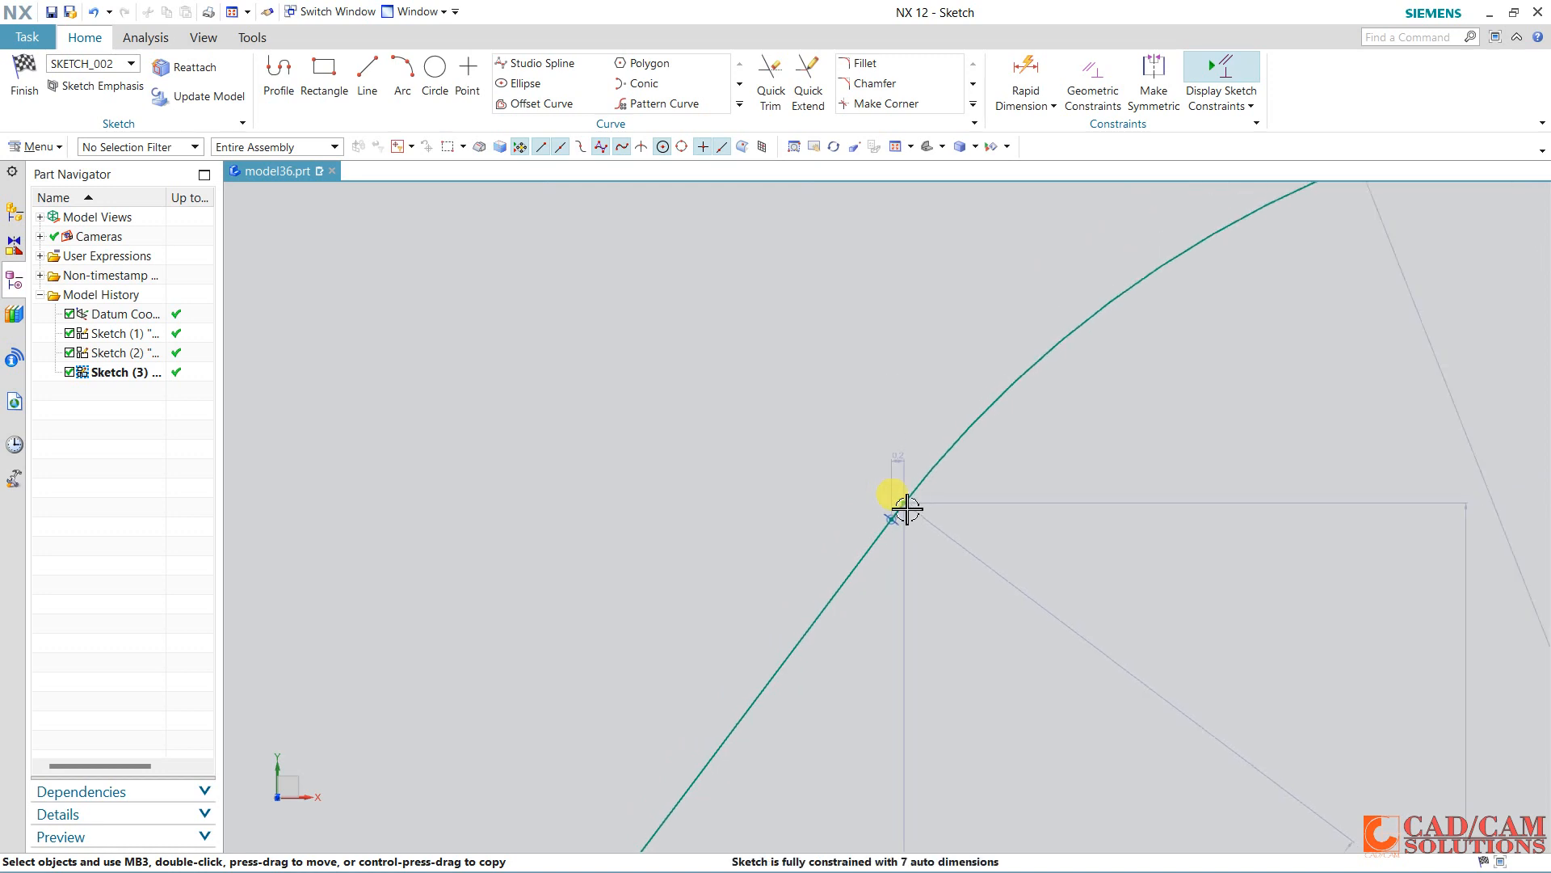
{"action": "mouse_move", "coordinate": [907, 559]}
{"action": "middle_mouse_down", "text": "shift"}
{"action": "mouse_move", "coordinate": [867, 463]}
{"action": "mouse_move", "coordinate": [797, 391]}
{"action": "middle_mouse_up", "text": "shift"}
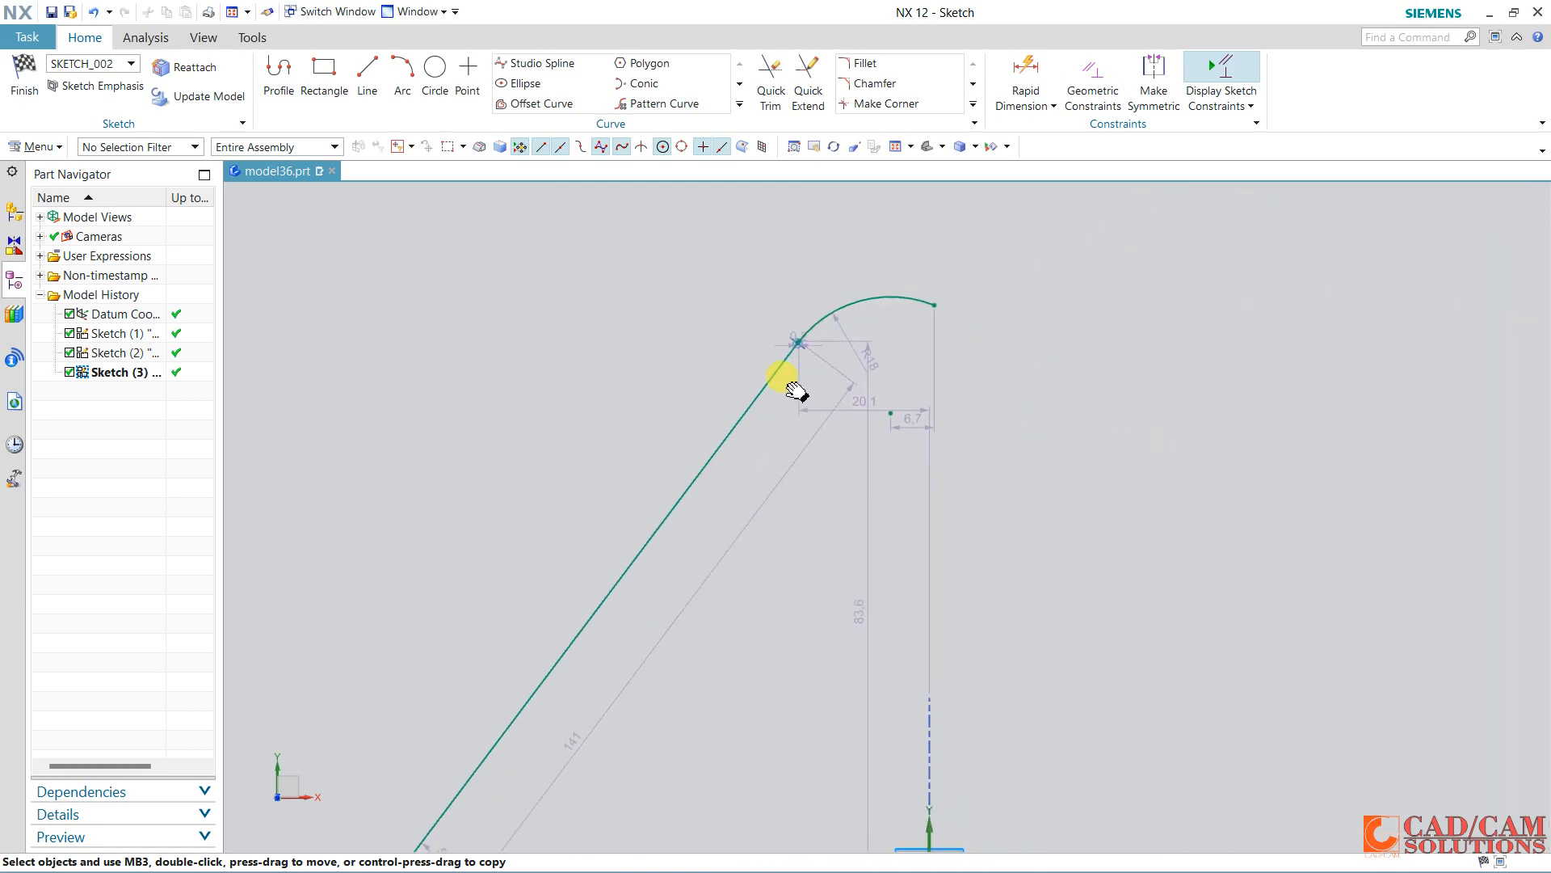
Use Make Corner to join the arc with the slanted line, check the junction, and undo the corner.
{"action": "left_click", "coordinate": [882, 104]}
{"action": "scroll", "coordinate": [791, 411], "scroll_direction": "up", "scroll_amount": 1}
{"action": "left_click", "coordinate": [824, 302]}
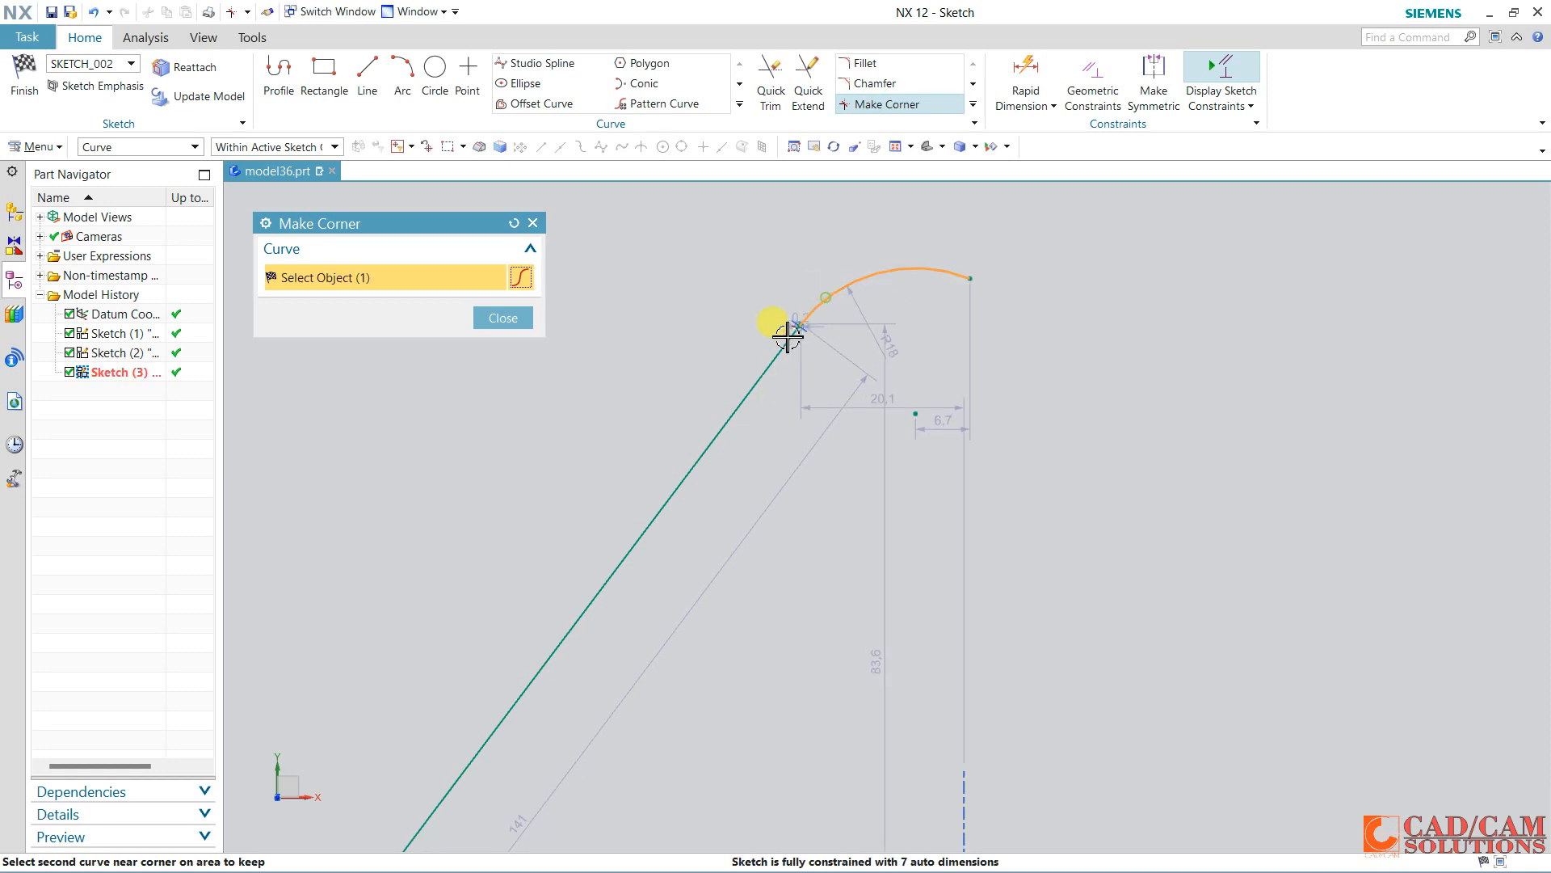
{"action": "left_click", "coordinate": [767, 369]}
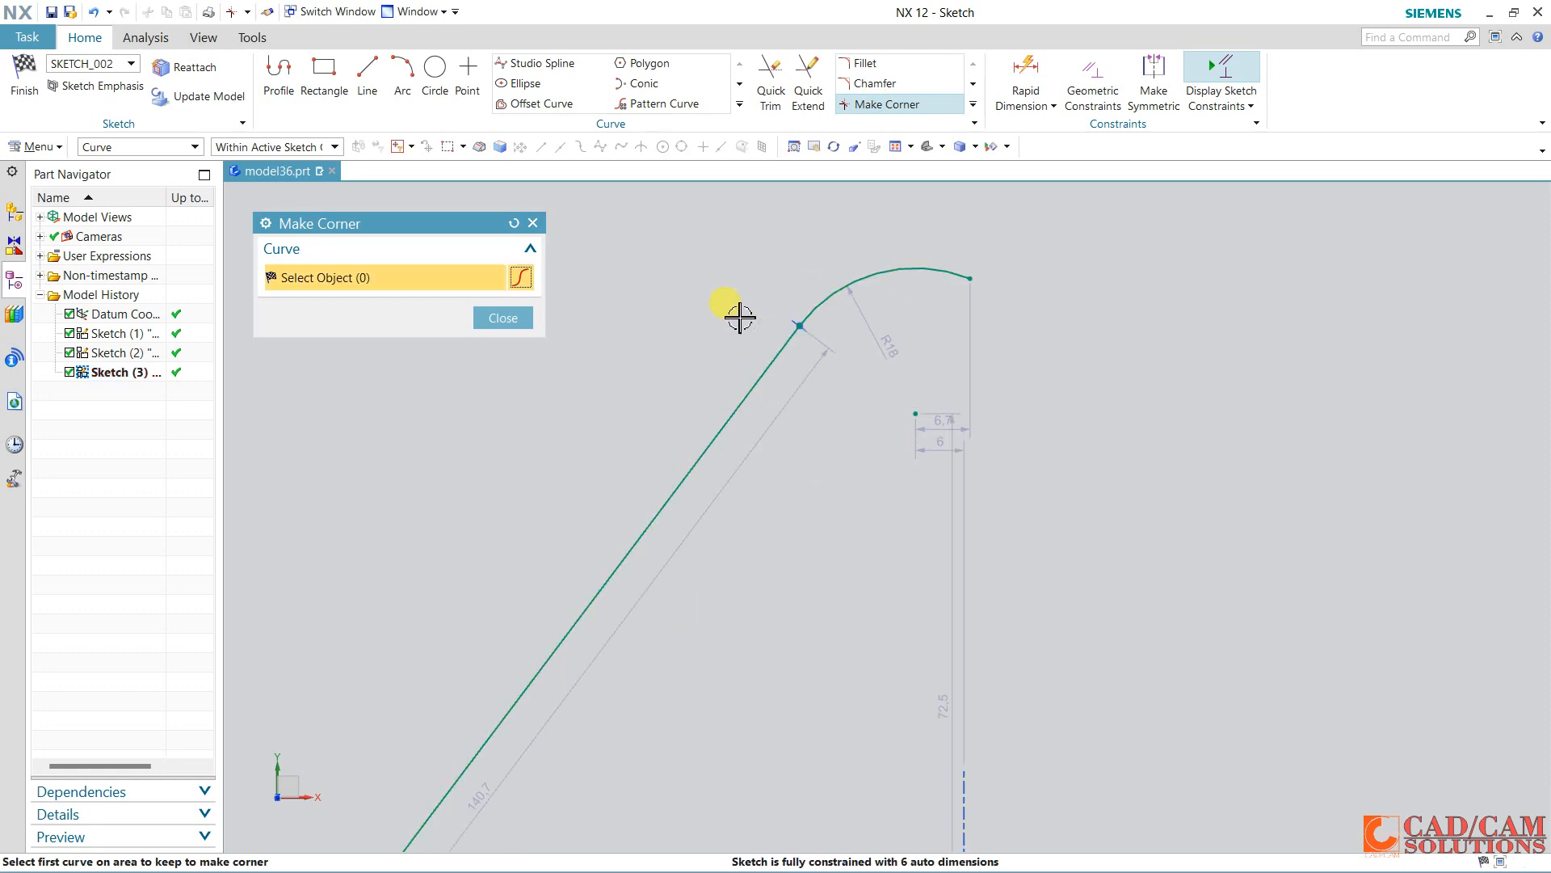
{"action": "scroll", "coordinate": [808, 321], "scroll_direction": "up", "scroll_amount": 5}
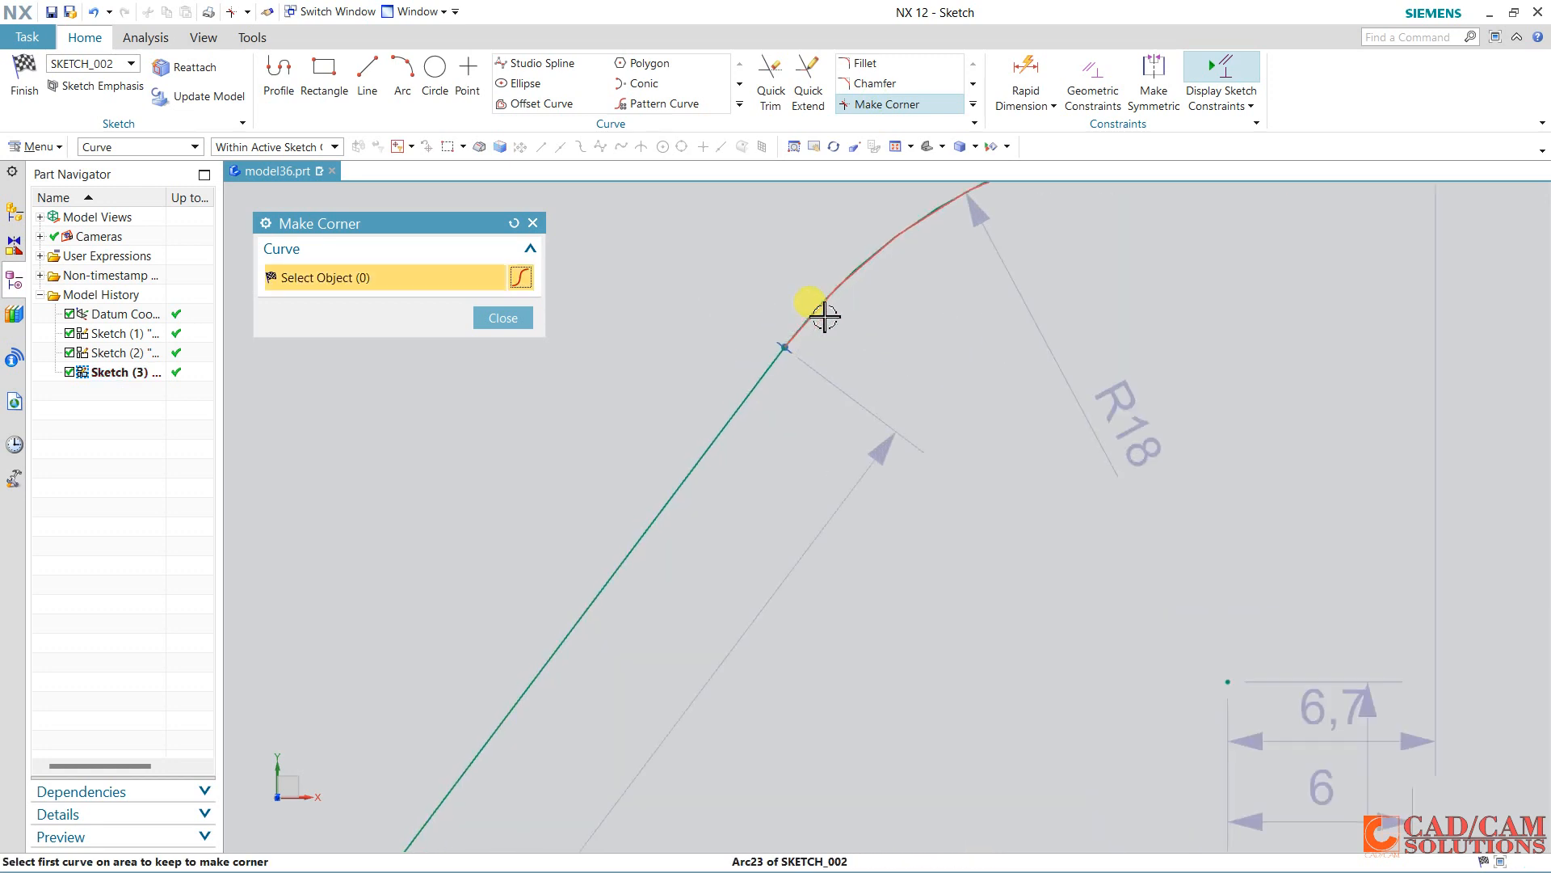
{"action": "left_click", "coordinate": [502, 317]}
{"action": "left_click", "coordinate": [95, 18]}
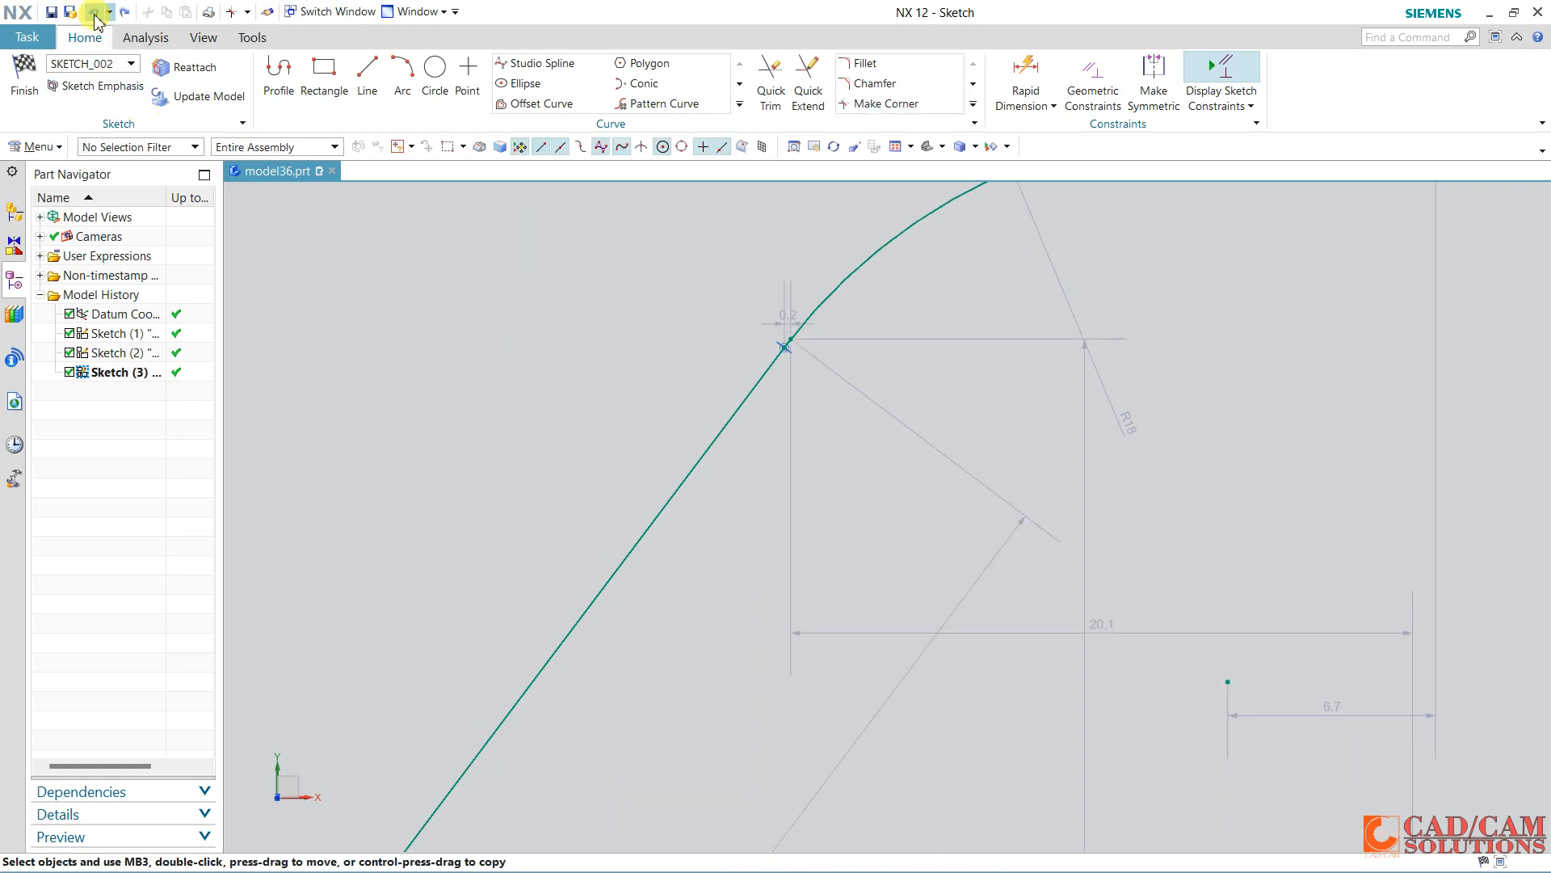
Move the slanted line's upper end point back along the line, just below the arc's start, and inspect the junction.
{"action": "scroll", "coordinate": [808, 336], "scroll_direction": "up", "scroll_amount": 6}
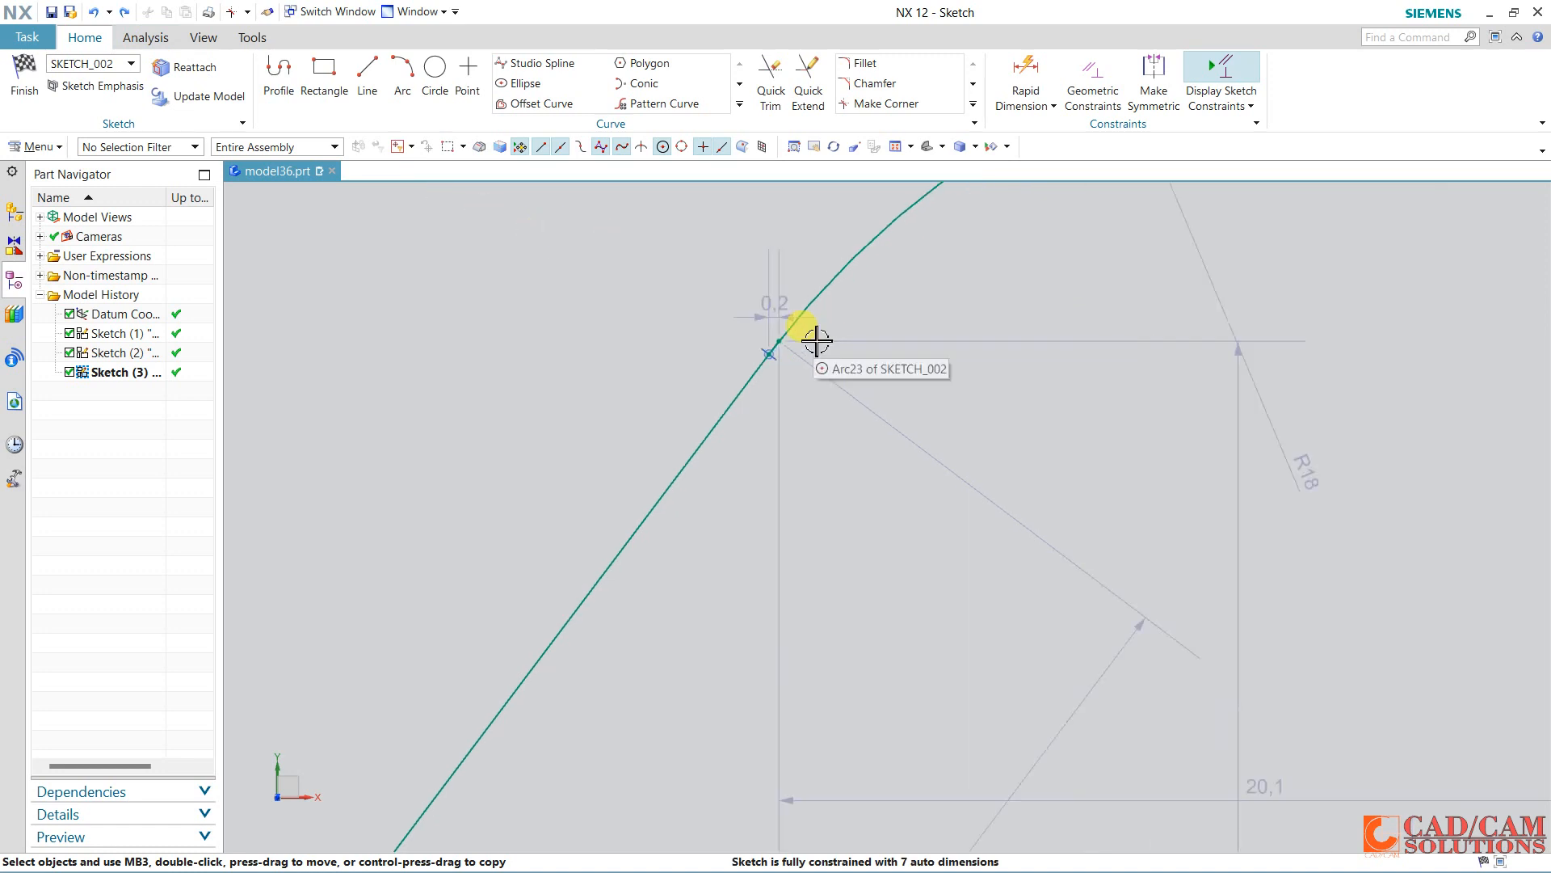
{"action": "scroll", "coordinate": [722, 314], "scroll_direction": "up", "scroll_amount": 1}
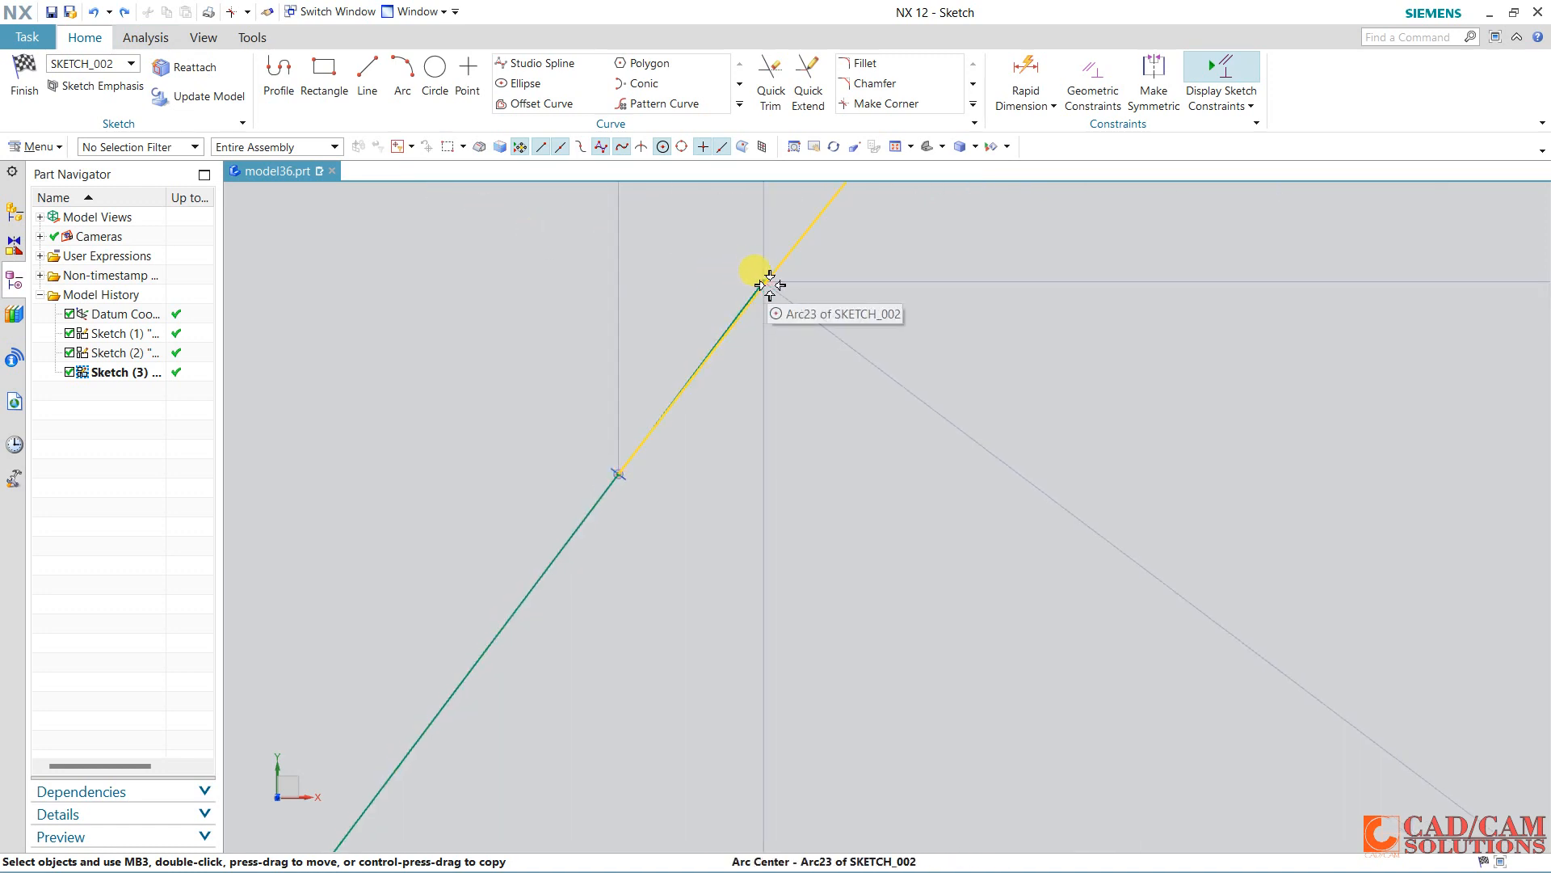
{"action": "mouse_move", "coordinate": [765, 284]}
{"action": "left_mouse_down"}
{"action": "mouse_move", "coordinate": [641, 412]}
{"action": "mouse_move", "coordinate": [599, 492]}
{"action": "mouse_move", "coordinate": [618, 489]}
{"action": "mouse_move", "coordinate": [628, 392]}
{"action": "mouse_move", "coordinate": [605, 467]}
{"action": "left_mouse_up"}
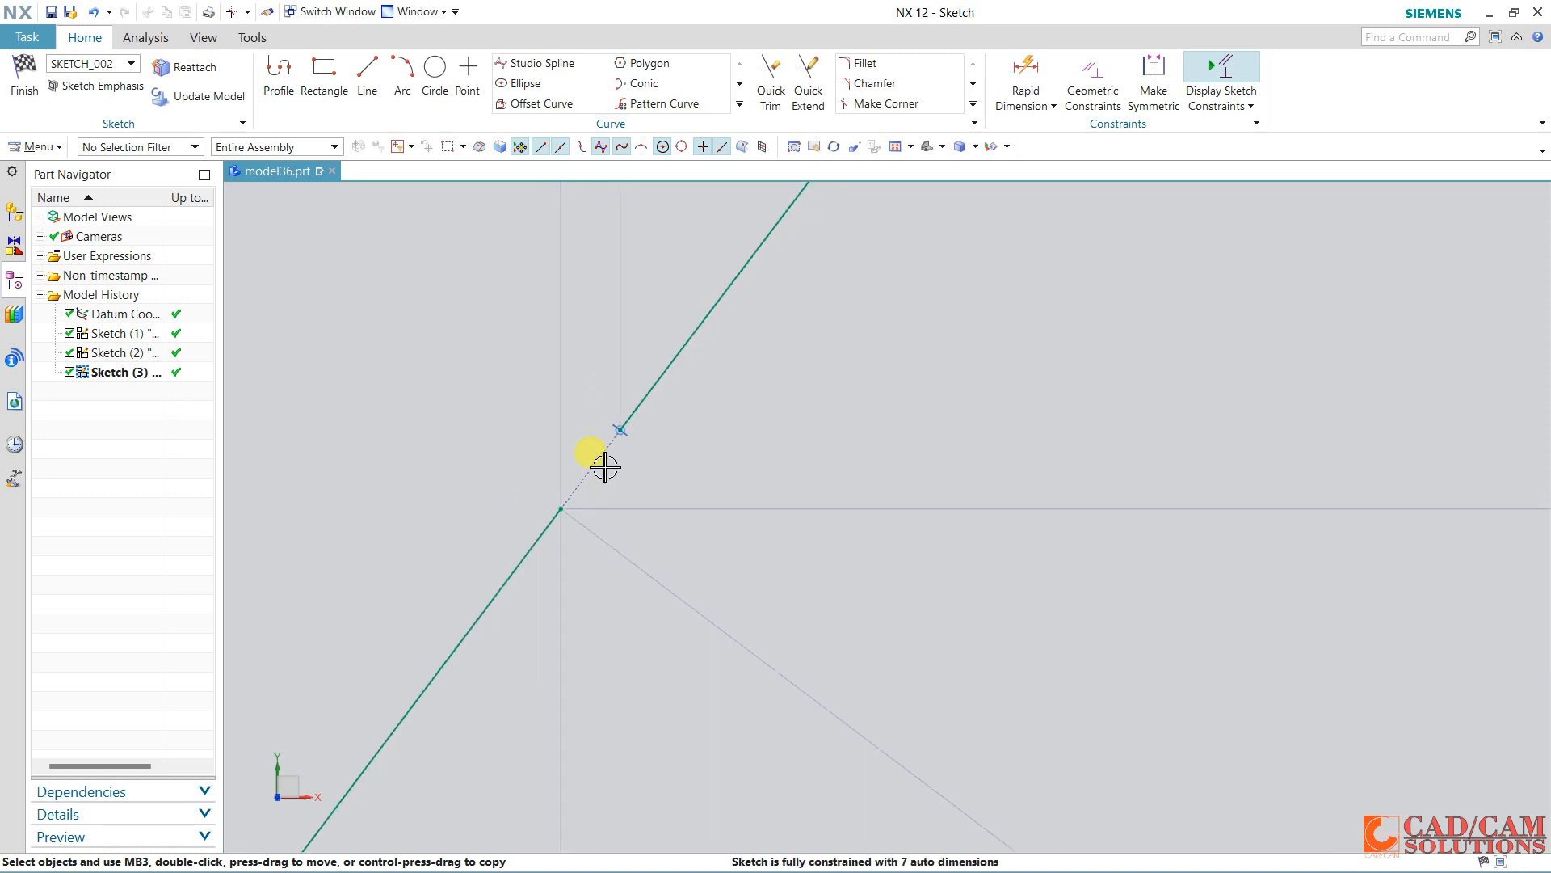
{"action": "scroll", "coordinate": [821, 516], "scroll_direction": "down", "scroll_amount": 4}
{"action": "scroll", "coordinate": [610, 460], "scroll_direction": "down", "scroll_amount": 4}
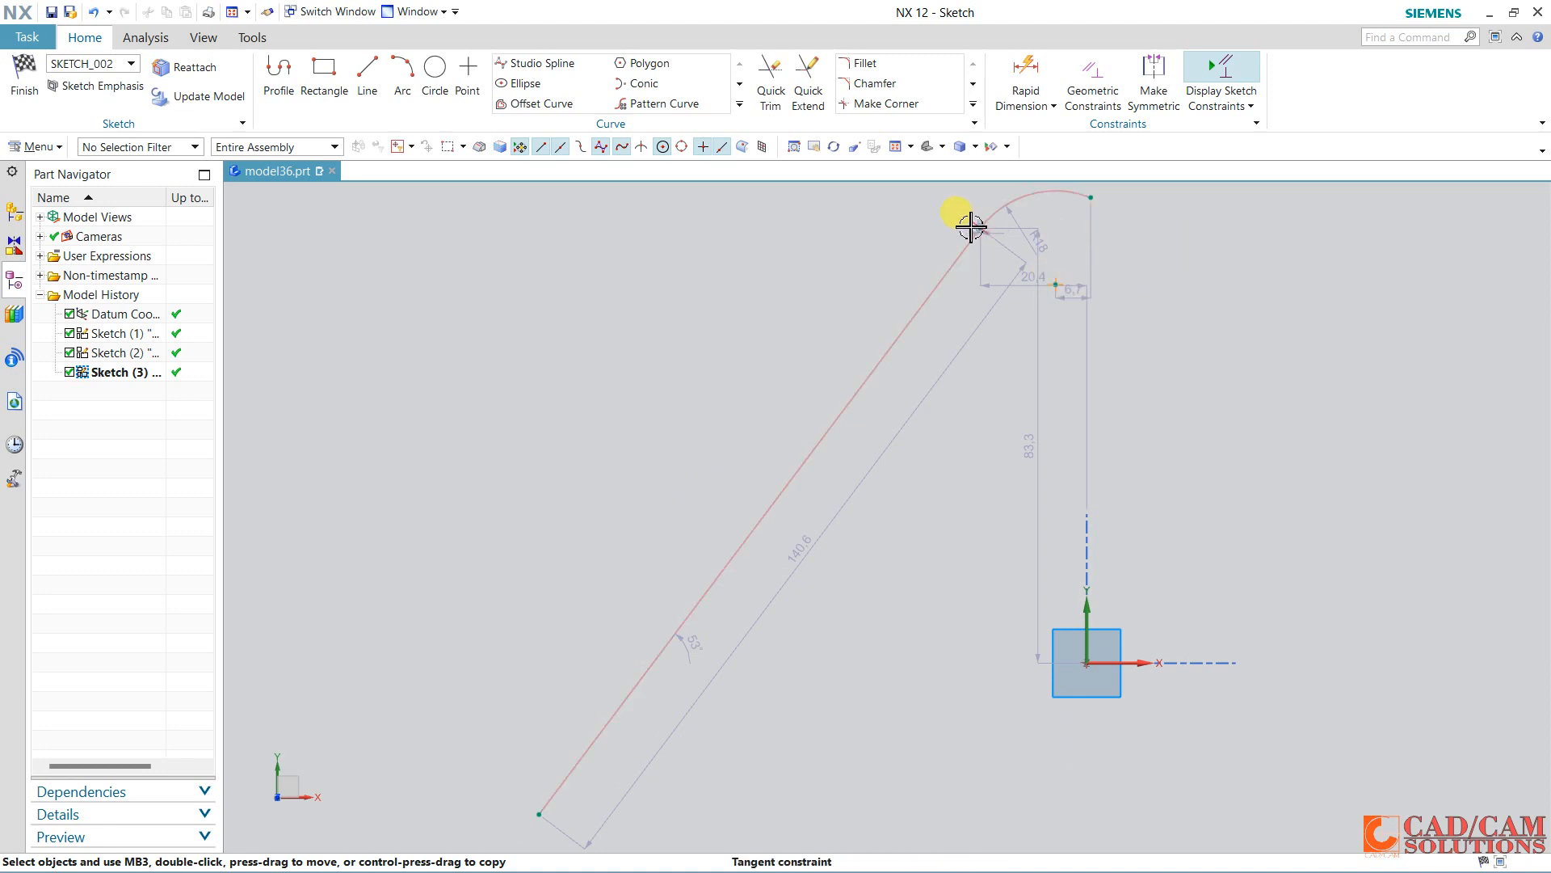
{"action": "scroll", "coordinate": [971, 228], "scroll_direction": "up", "scroll_amount": 6}
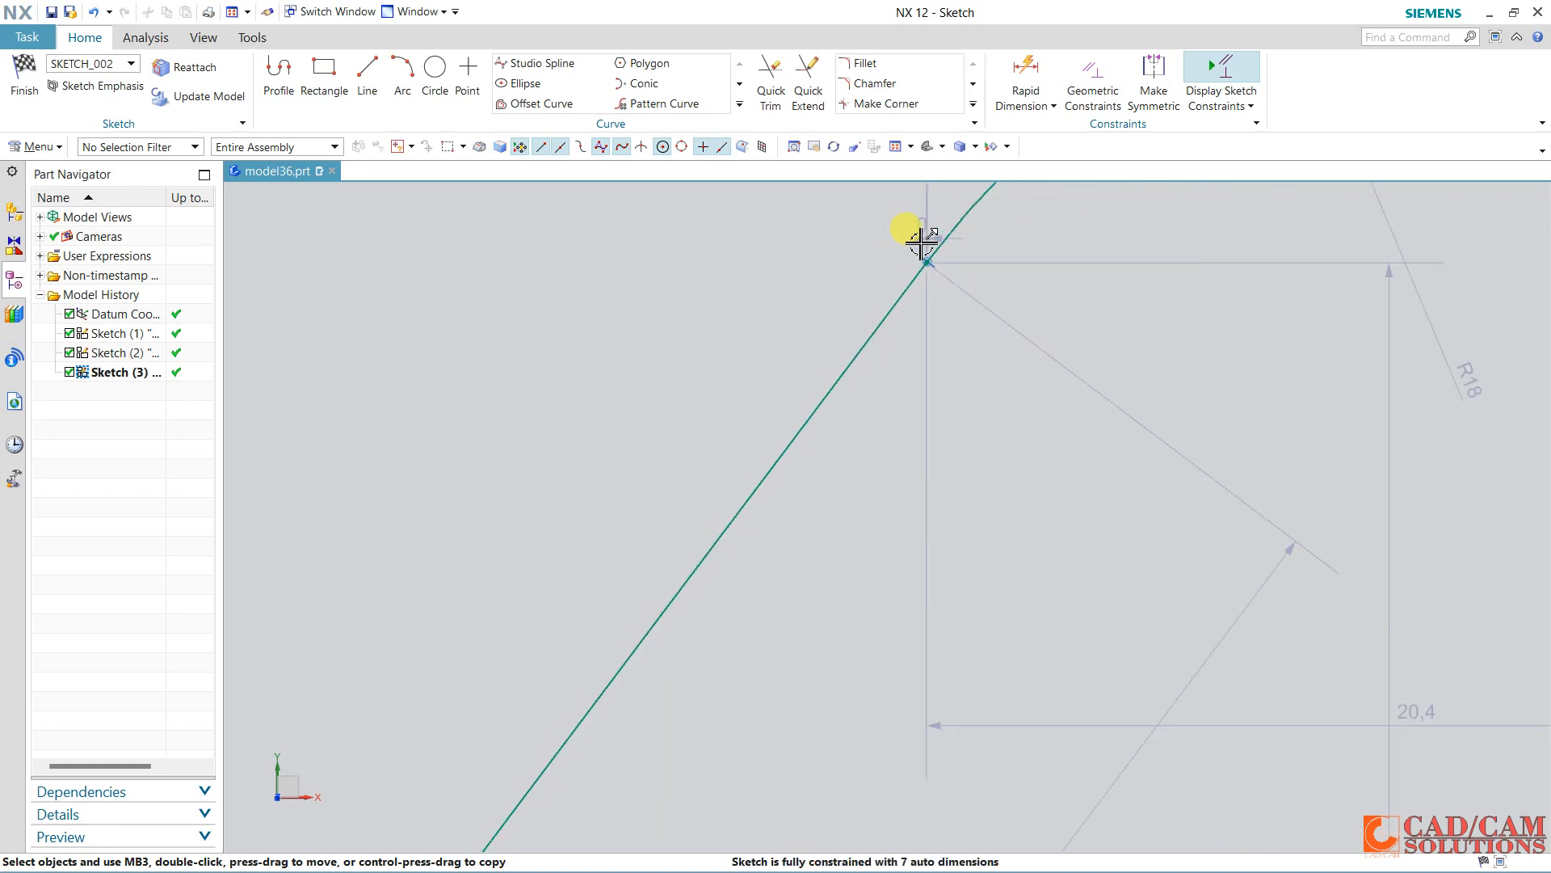
{"action": "scroll", "coordinate": [926, 259], "scroll_direction": "down", "scroll_amount": 5}
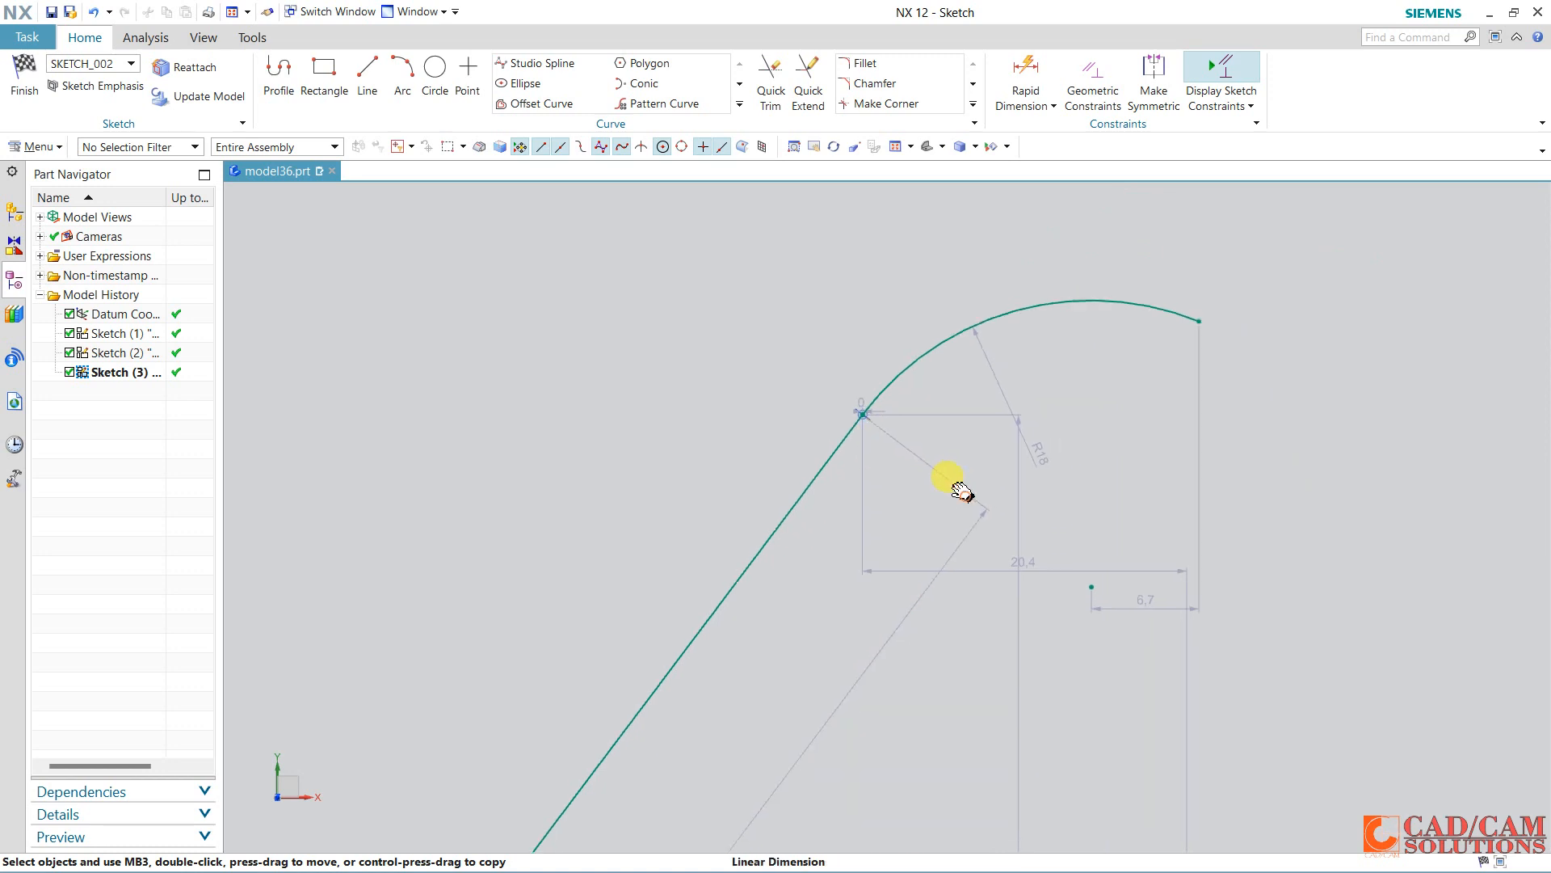
{"action": "middle_click_drag", "start_coordinate": [962, 490], "coordinate": [838, 409], "text": "shift"}
{"action": "scroll", "coordinate": [971, 293], "scroll_direction": "down", "scroll_amount": 3}
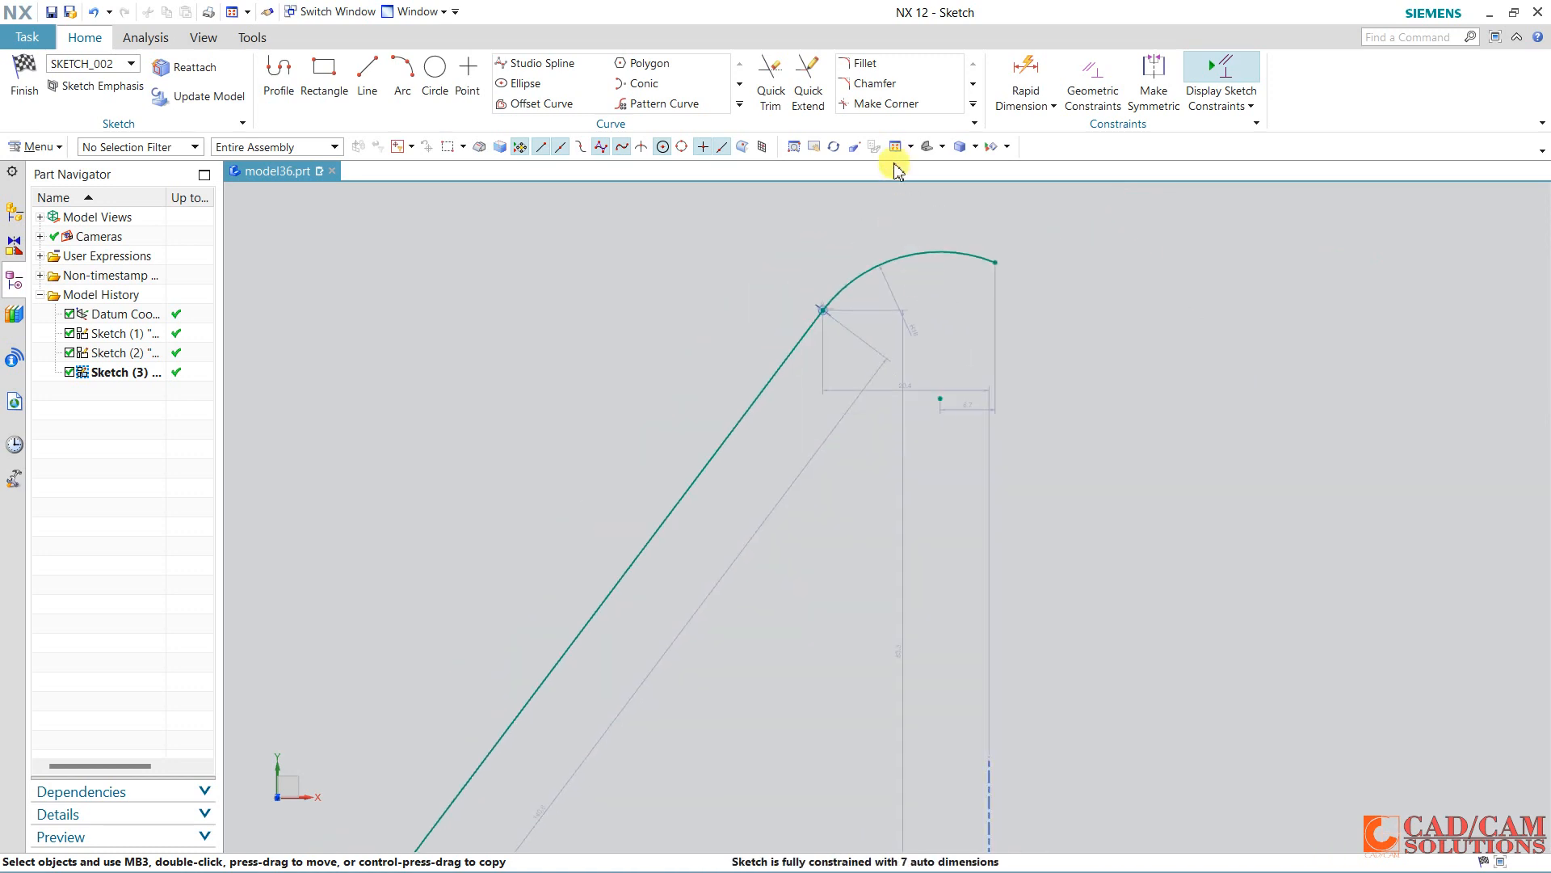
Join the arc and the separated slanted line with Make Corner and finish the command.
{"action": "left_click", "coordinate": [893, 104]}
{"action": "left_click", "coordinate": [853, 290]}
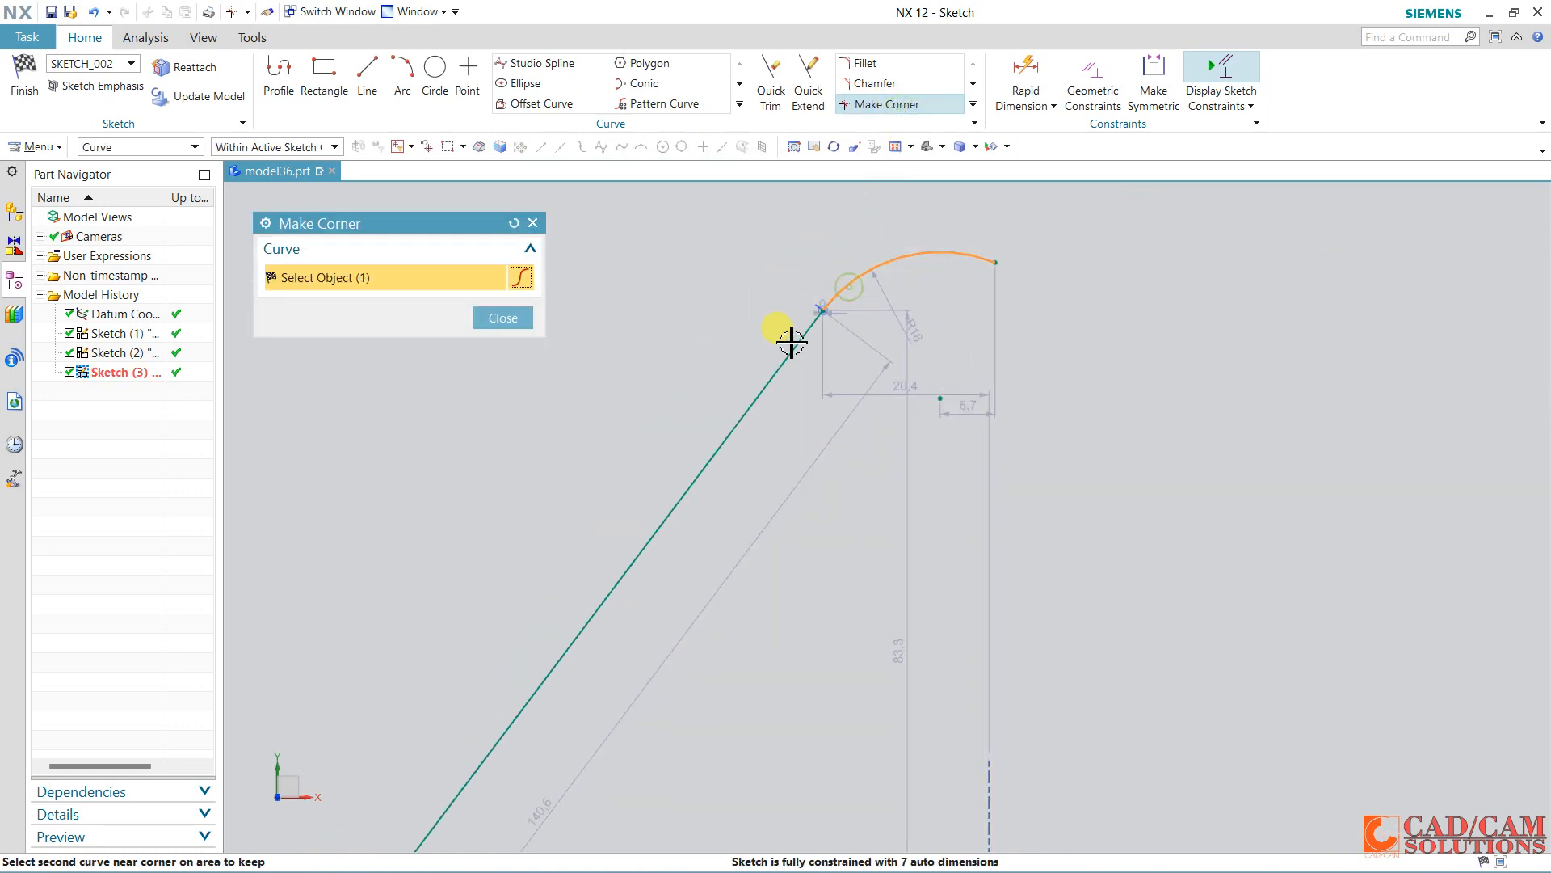
{"action": "left_click", "coordinate": [791, 356]}
{"action": "key", "text": "Escape"}
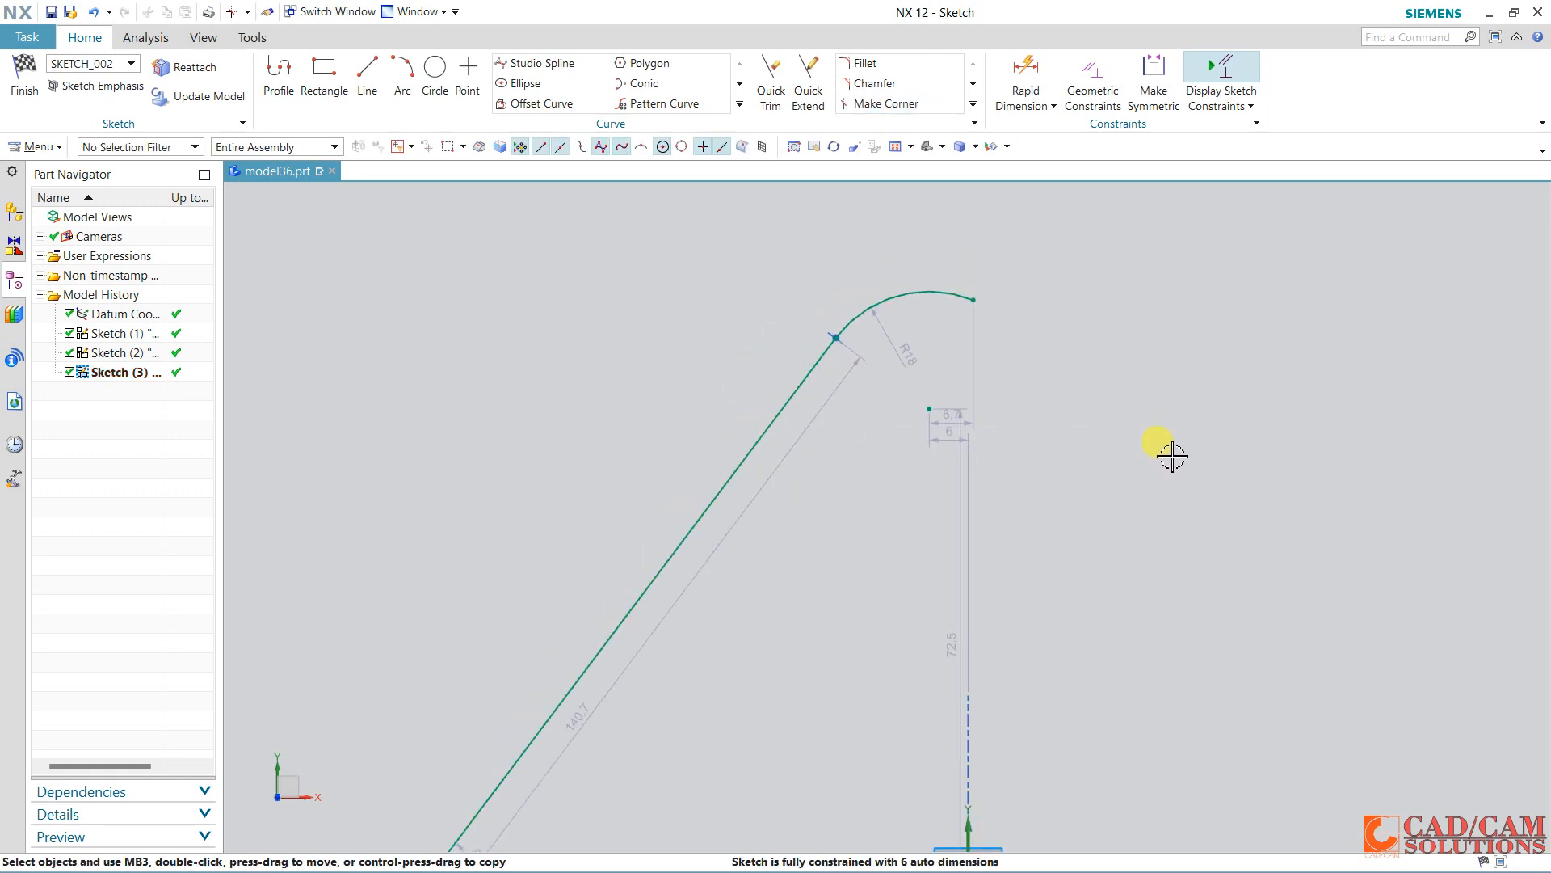
{"action": "scroll", "coordinate": [1147, 444], "scroll_direction": "down", "scroll_amount": 3}
{"action": "mouse_move", "coordinate": [1146, 424]}
{"action": "middle_mouse_down", "text": "shift"}
{"action": "mouse_move", "coordinate": [945, 384]}
{"action": "mouse_move", "coordinate": [913, 357]}
{"action": "middle_mouse_up", "text": "shift"}
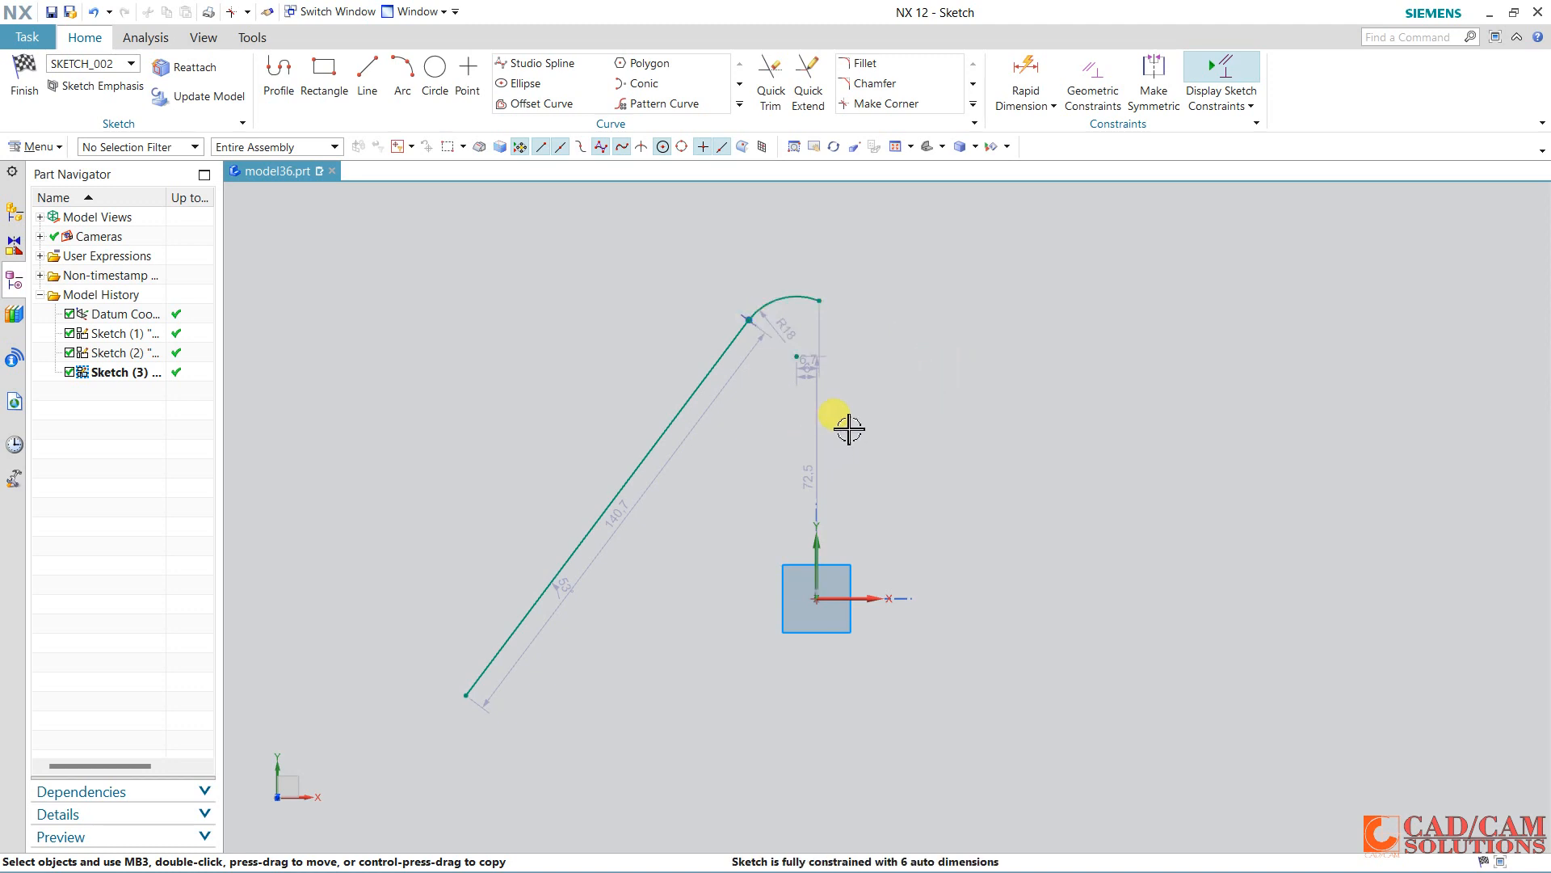
{"action": "left_click", "coordinate": [974, 105]}
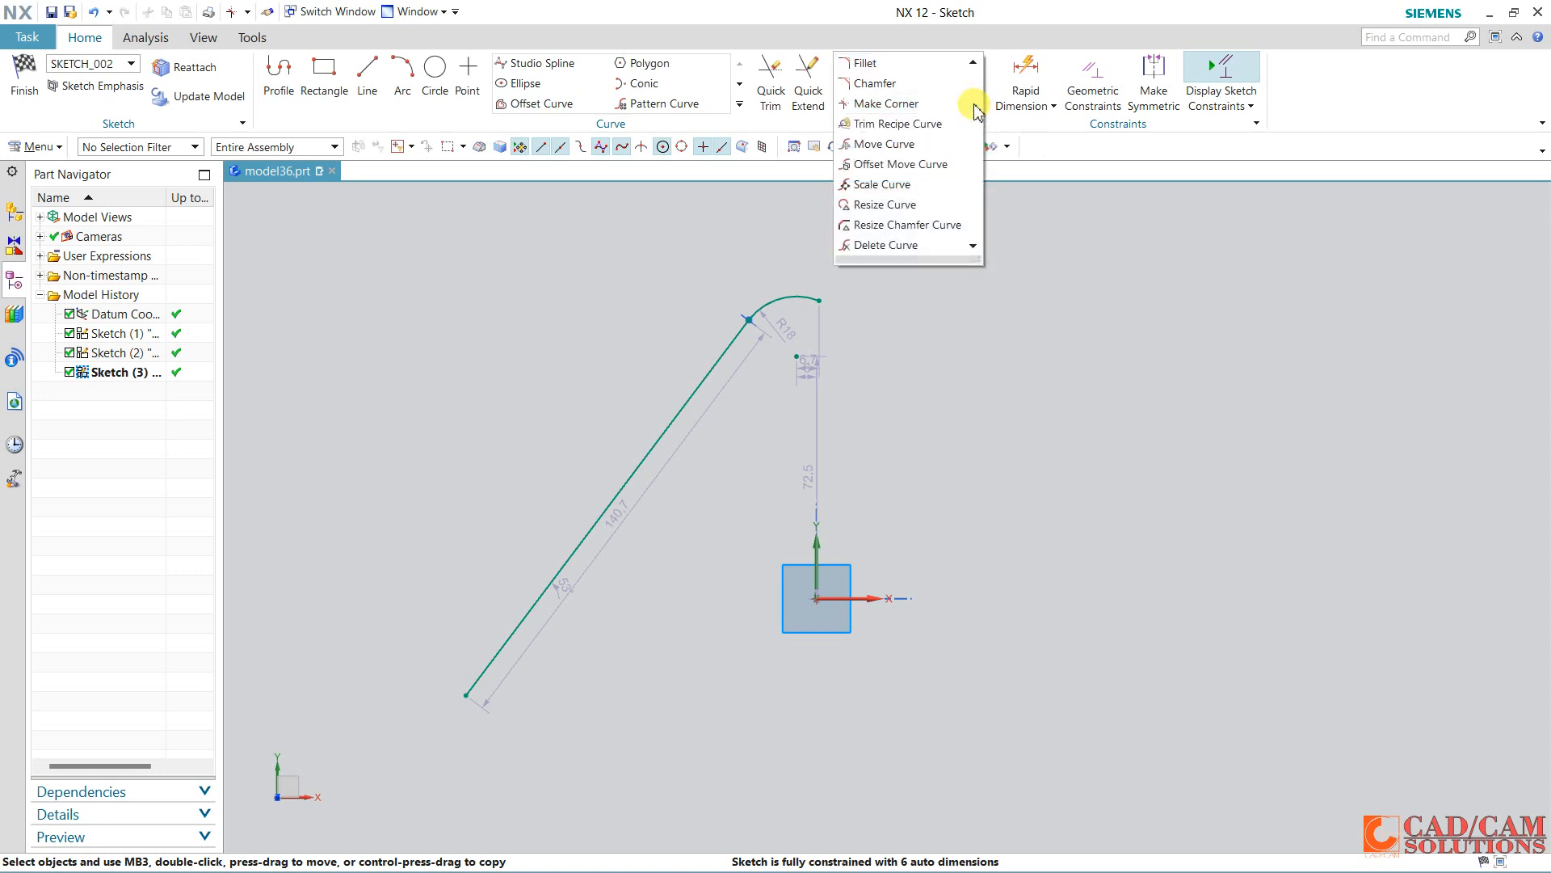
{"action": "left_click", "coordinate": [928, 300]}
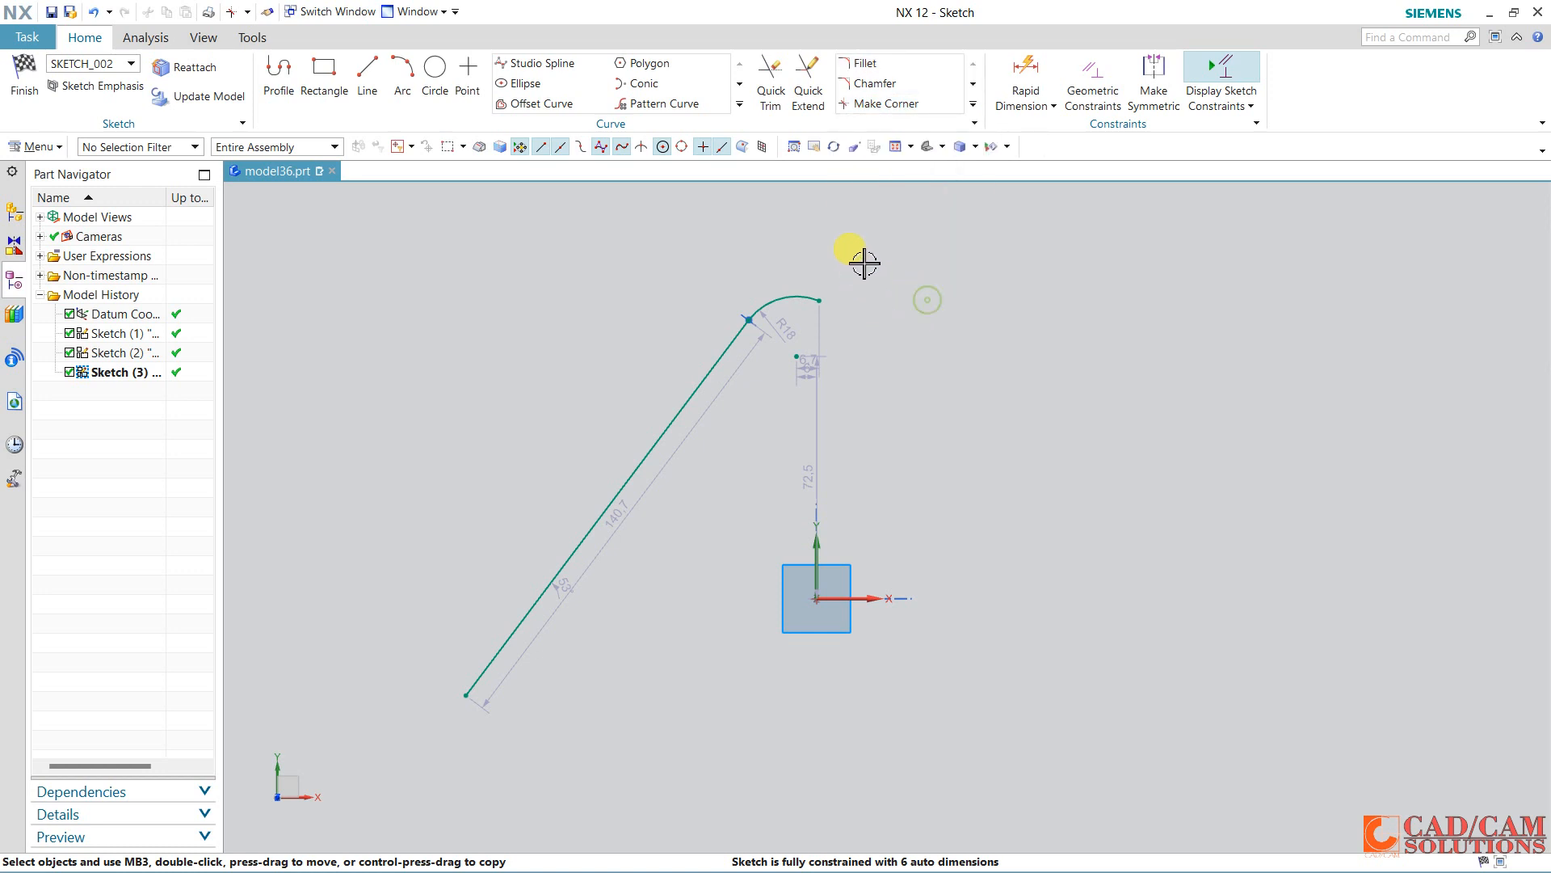
Delete the arc and the slanted line from the sketch.
{"action": "left_click_drag", "start_coordinate": [860, 250], "coordinate": [507, 536]}
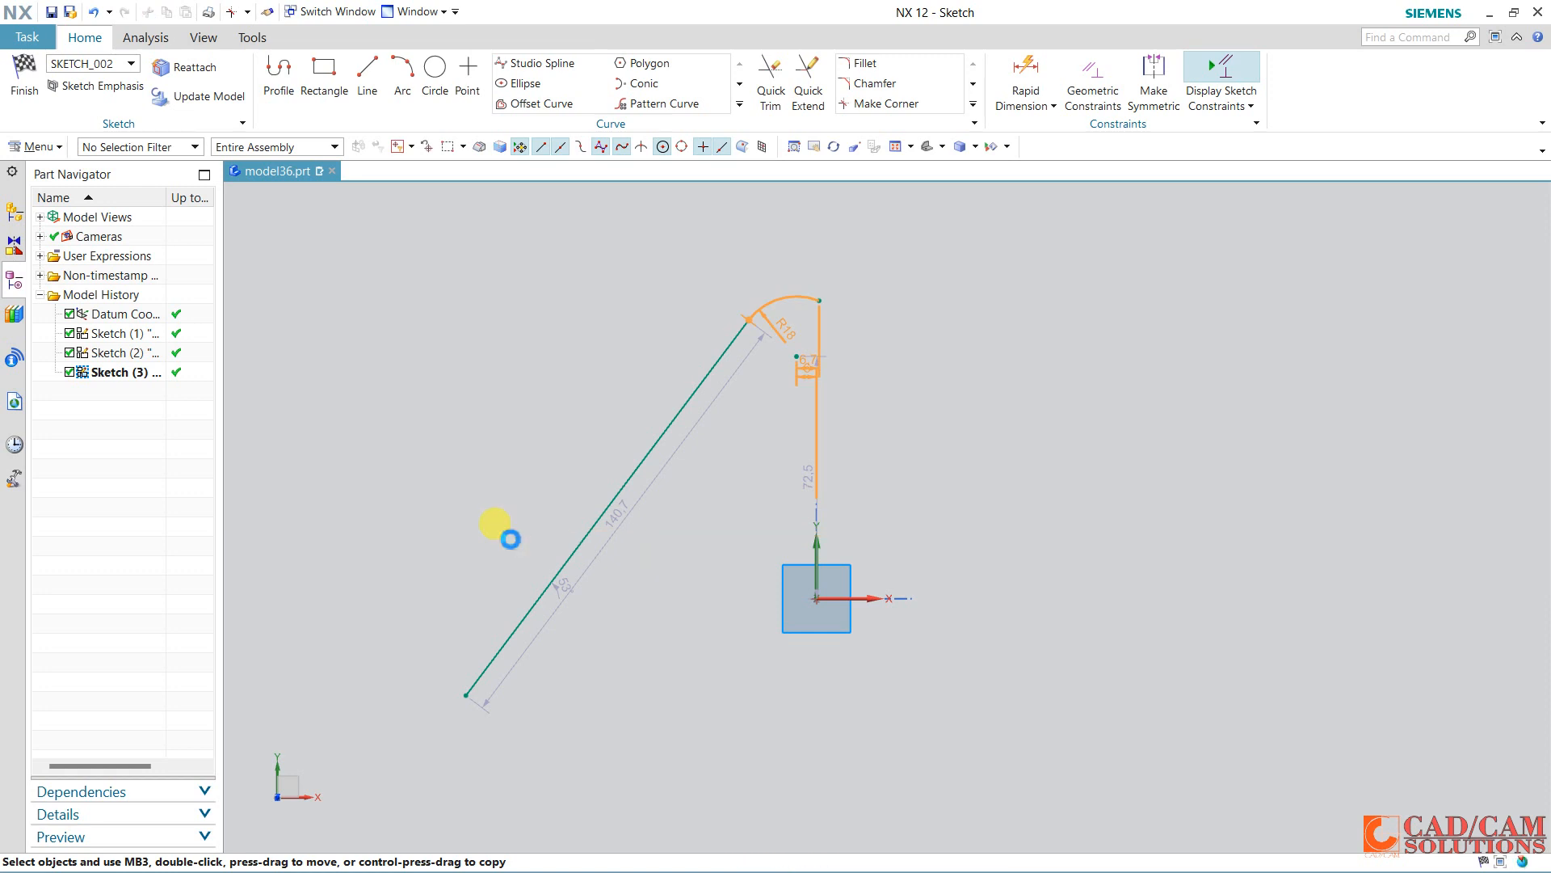
{"action": "key", "text": "Delete"}
{"action": "left_click", "coordinate": [624, 480]}
{"action": "key", "text": "Delete"}
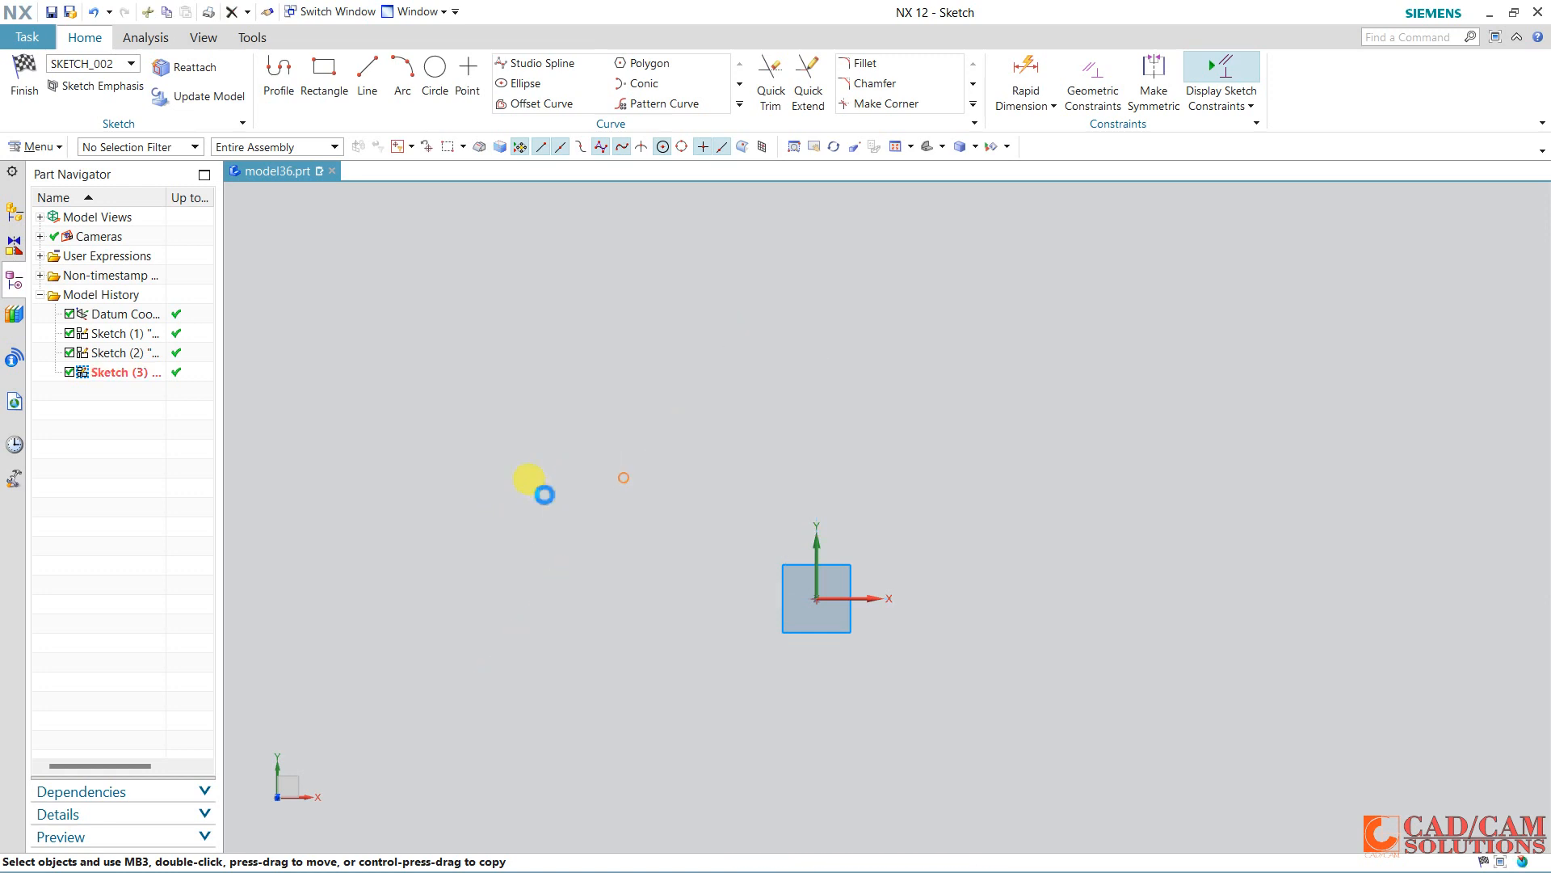
Sketch a closed four-sided profile left of the origin with sides about 35, 33, 25.5 and 26.5 mm, its top side horizontal.
{"action": "left_click", "coordinate": [283, 89]}
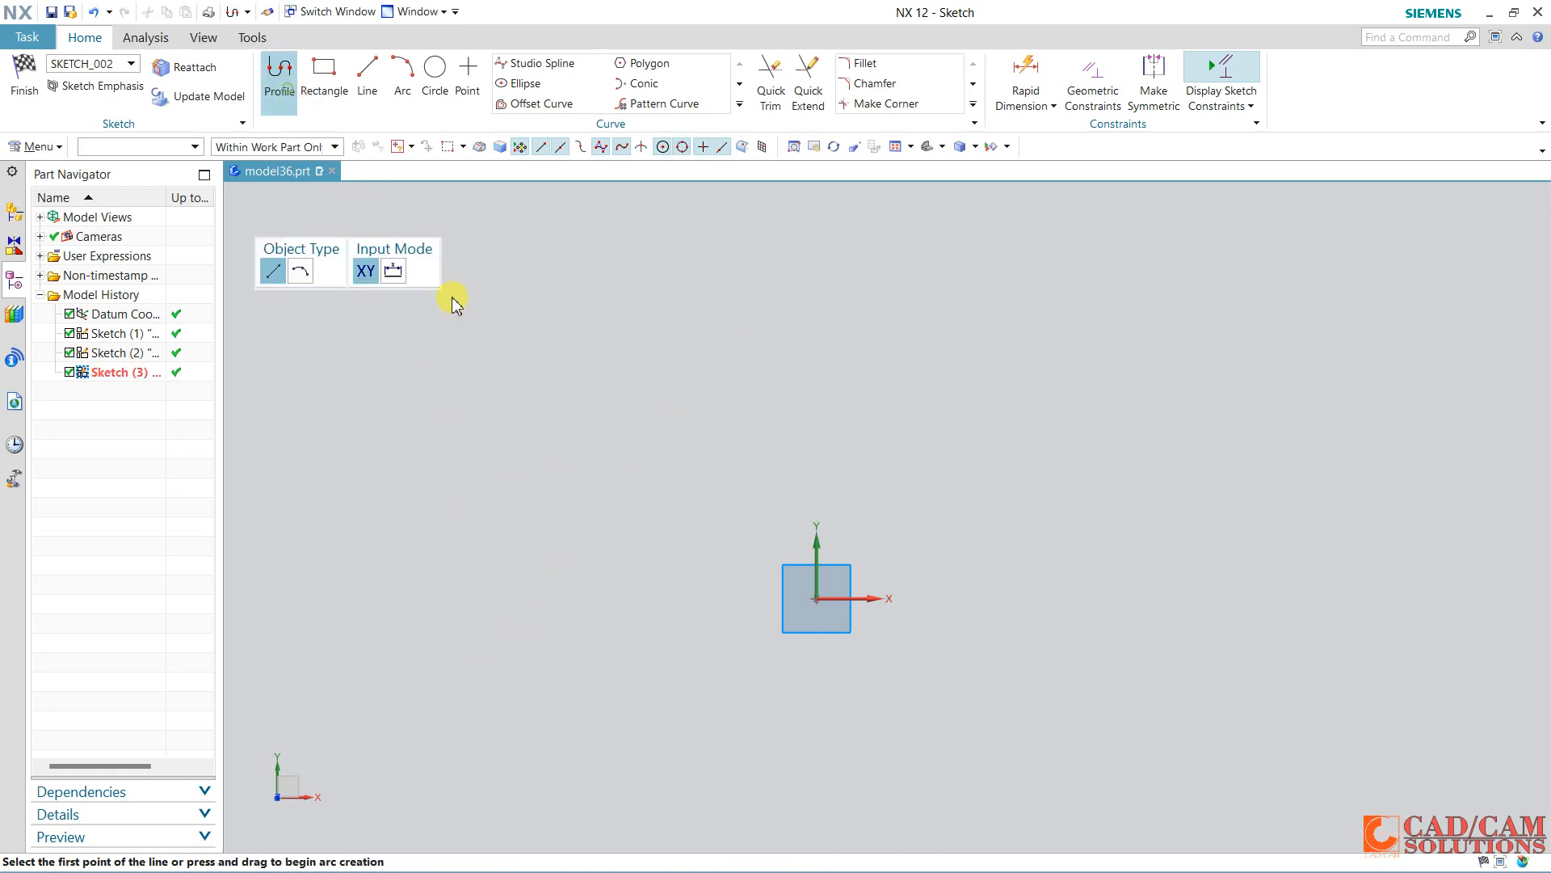
{"action": "left_click", "coordinate": [584, 498]}
{"action": "left_click", "coordinate": [537, 605]}
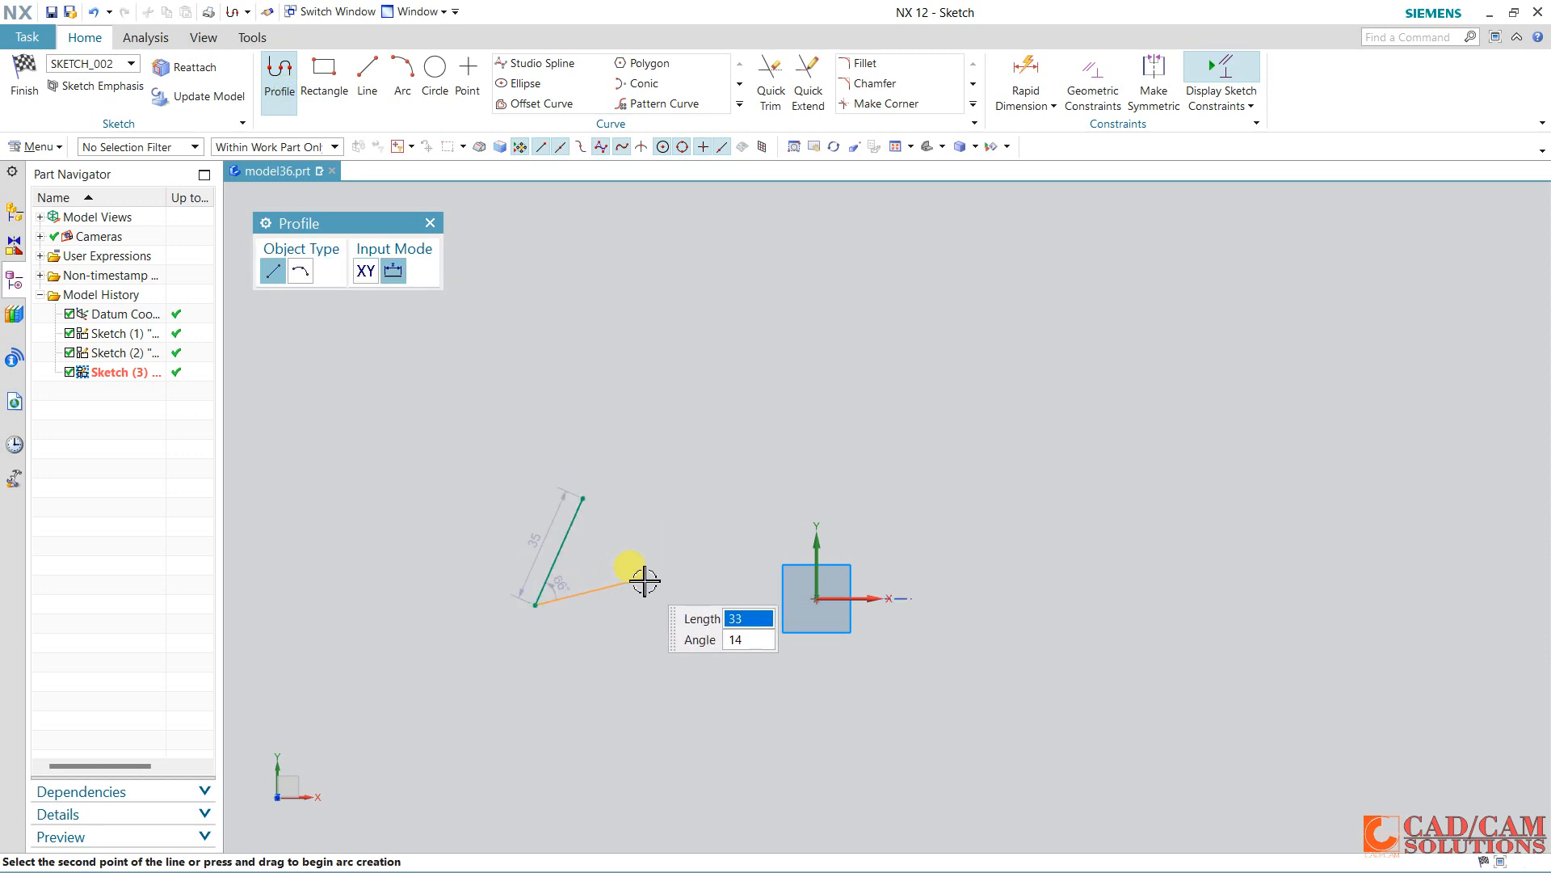
{"action": "left_click", "coordinate": [642, 577]}
{"action": "left_click", "coordinate": [672, 498]}
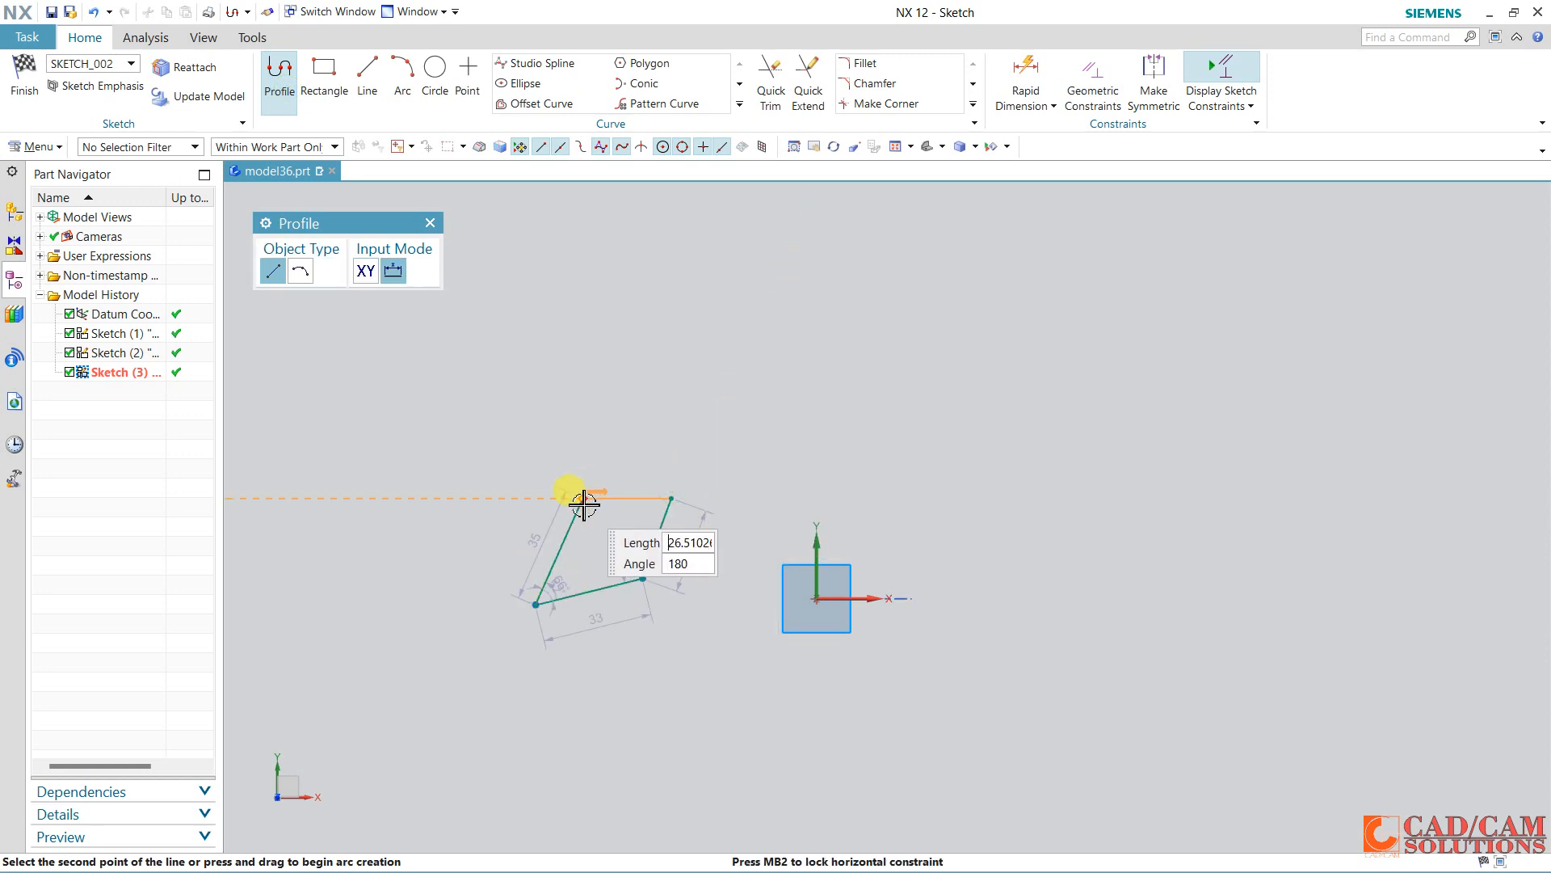
{"action": "left_click", "coordinate": [583, 499]}
{"action": "key", "text": "Escape"}
{"action": "key", "text": "Escape"}
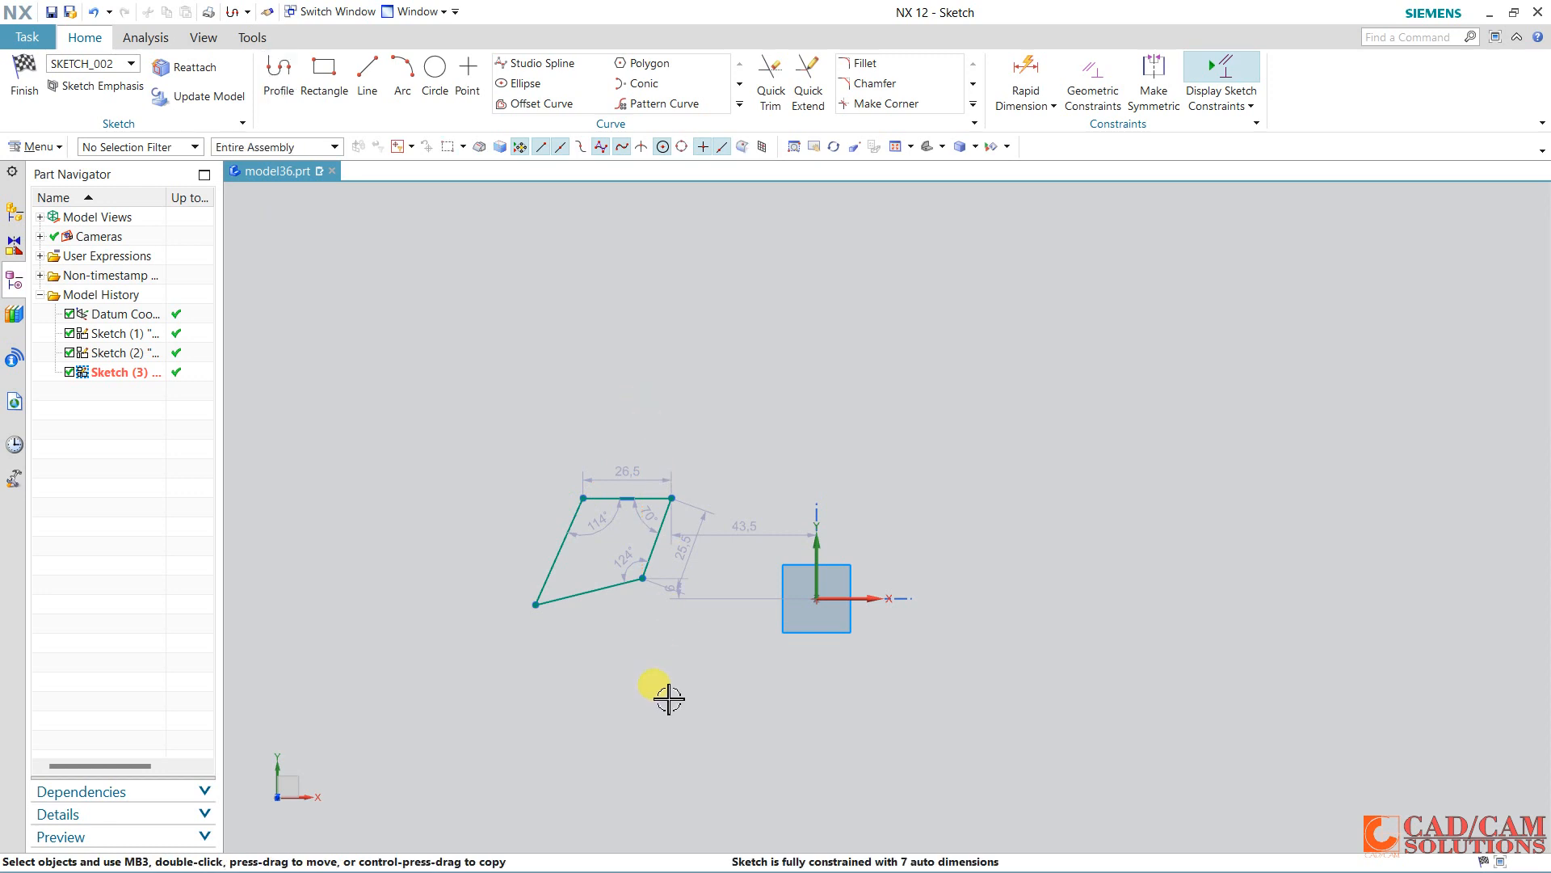
Move the four-sided profile point to point with Move Curve, from its lowest corner to a free spot above and right of the origin.
{"action": "left_click_drag", "start_coordinate": [710, 431], "coordinate": [484, 657]}
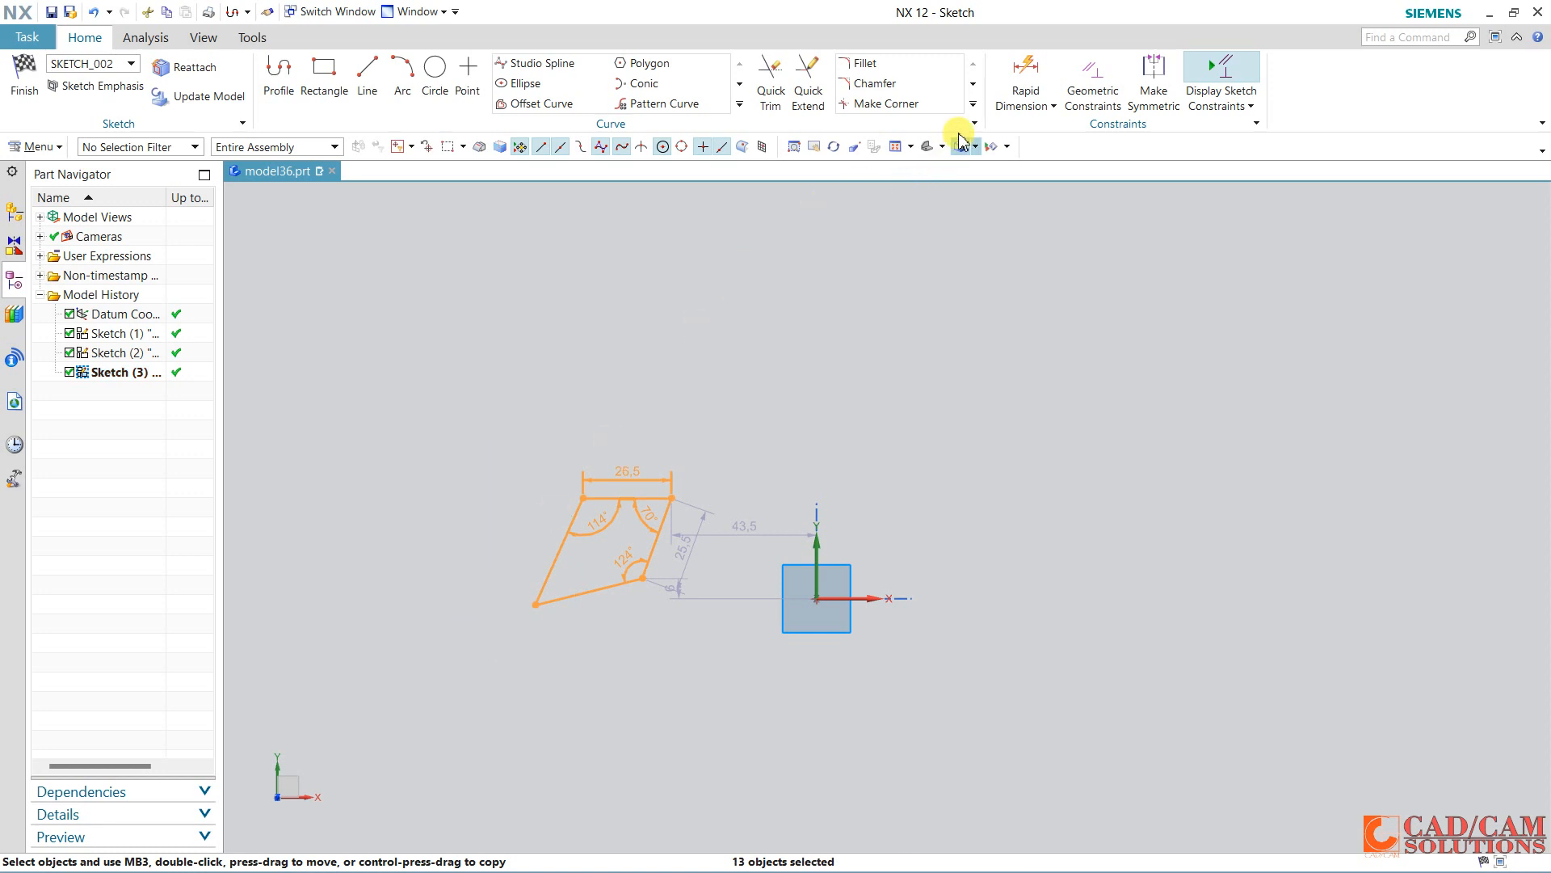
{"action": "left_click", "coordinate": [973, 104]}
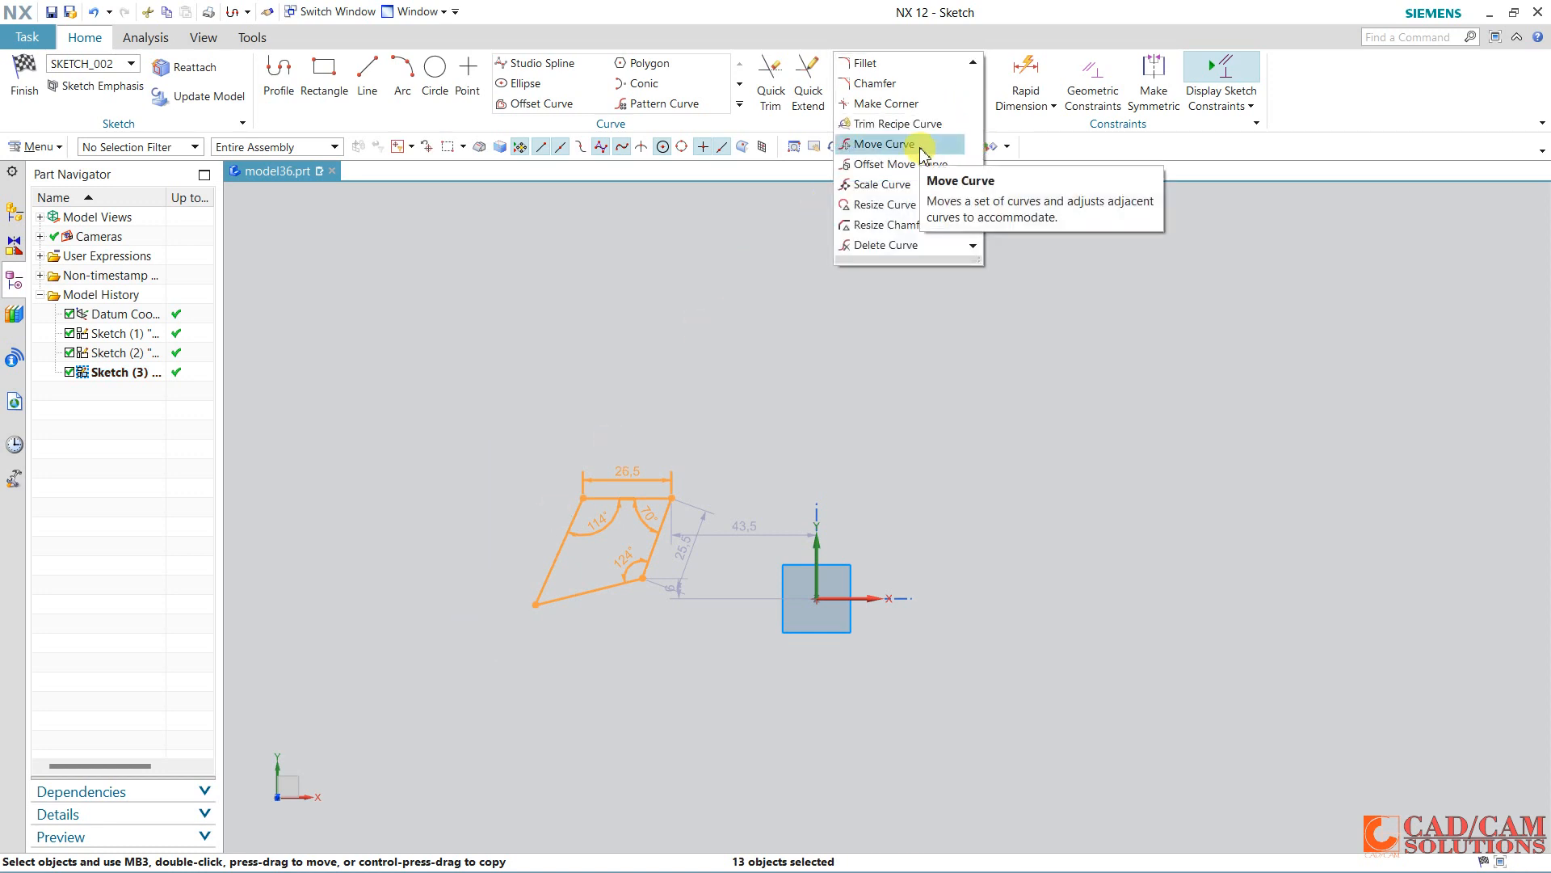
{"action": "left_click", "coordinate": [931, 148]}
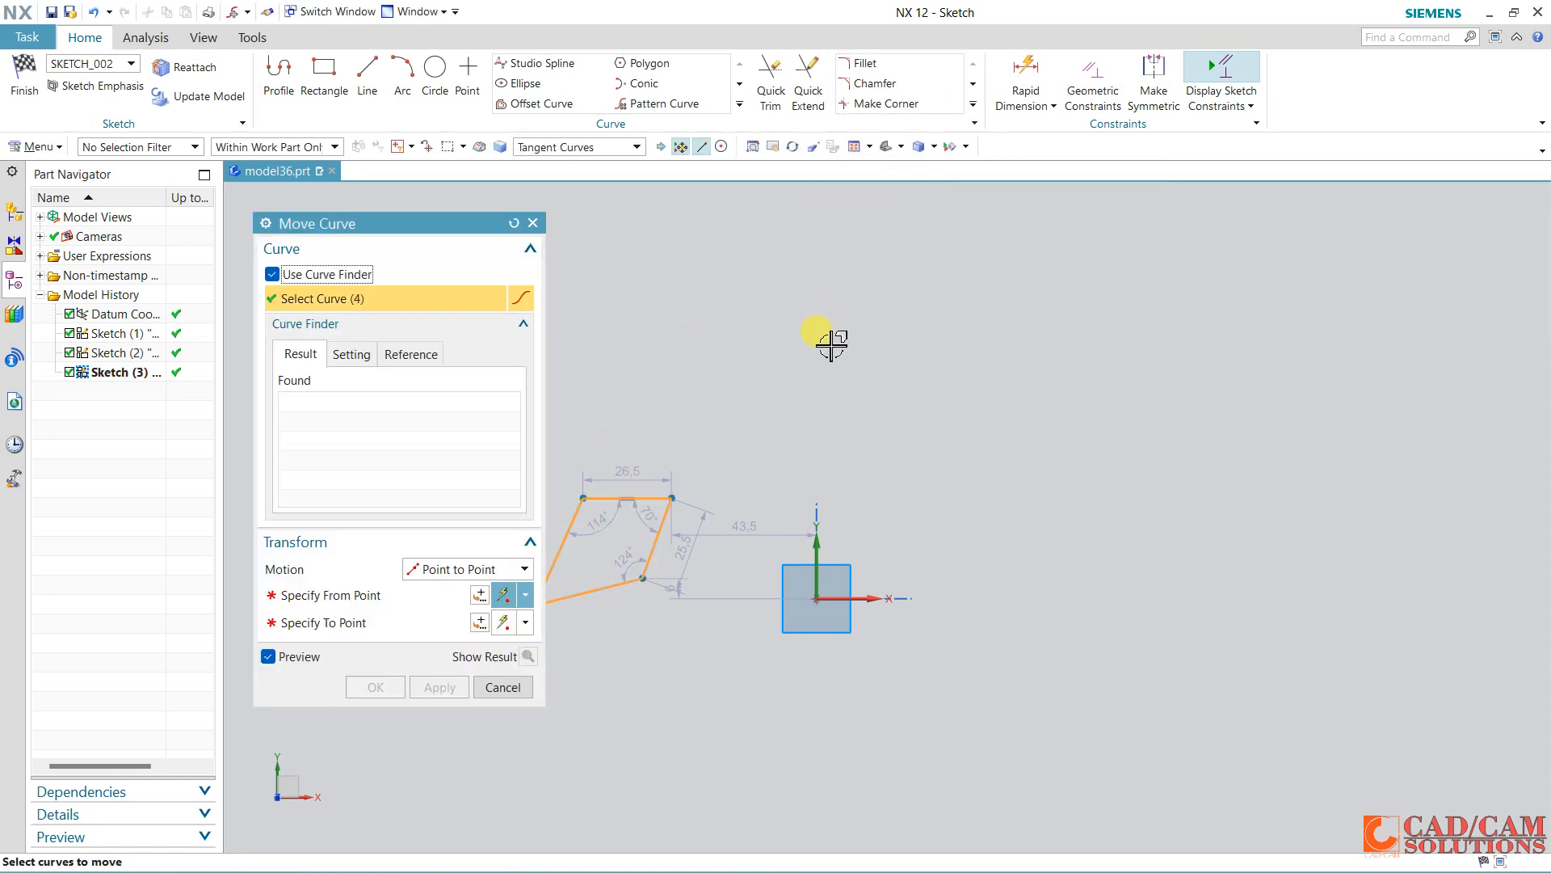
{"action": "middle_click_drag", "start_coordinate": [803, 391], "coordinate": [839, 347], "text": "shift"}
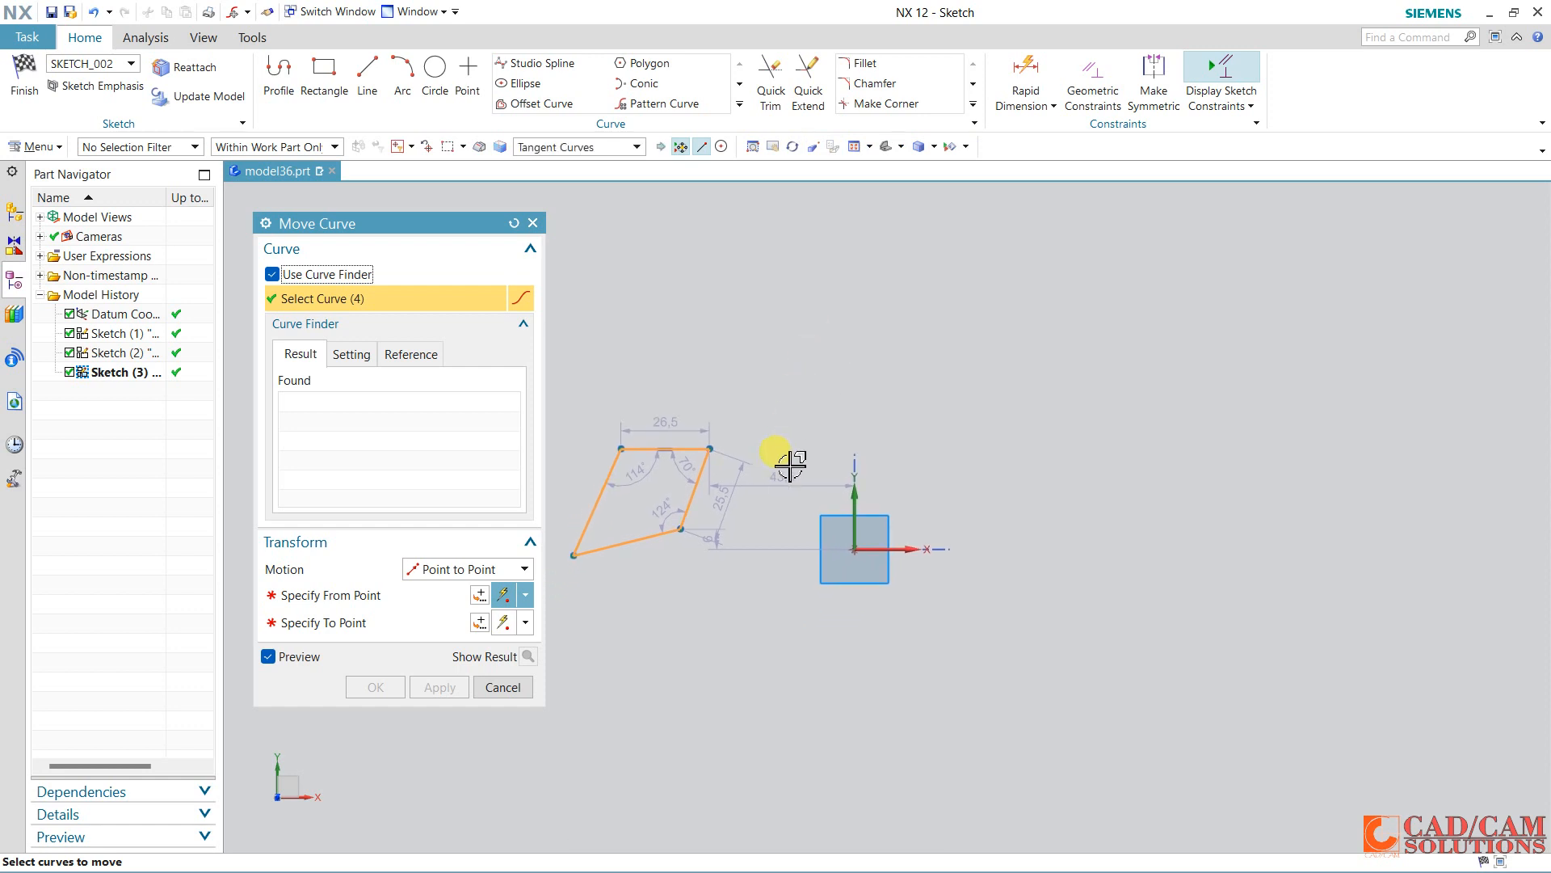
{"action": "left_click", "coordinate": [356, 595]}
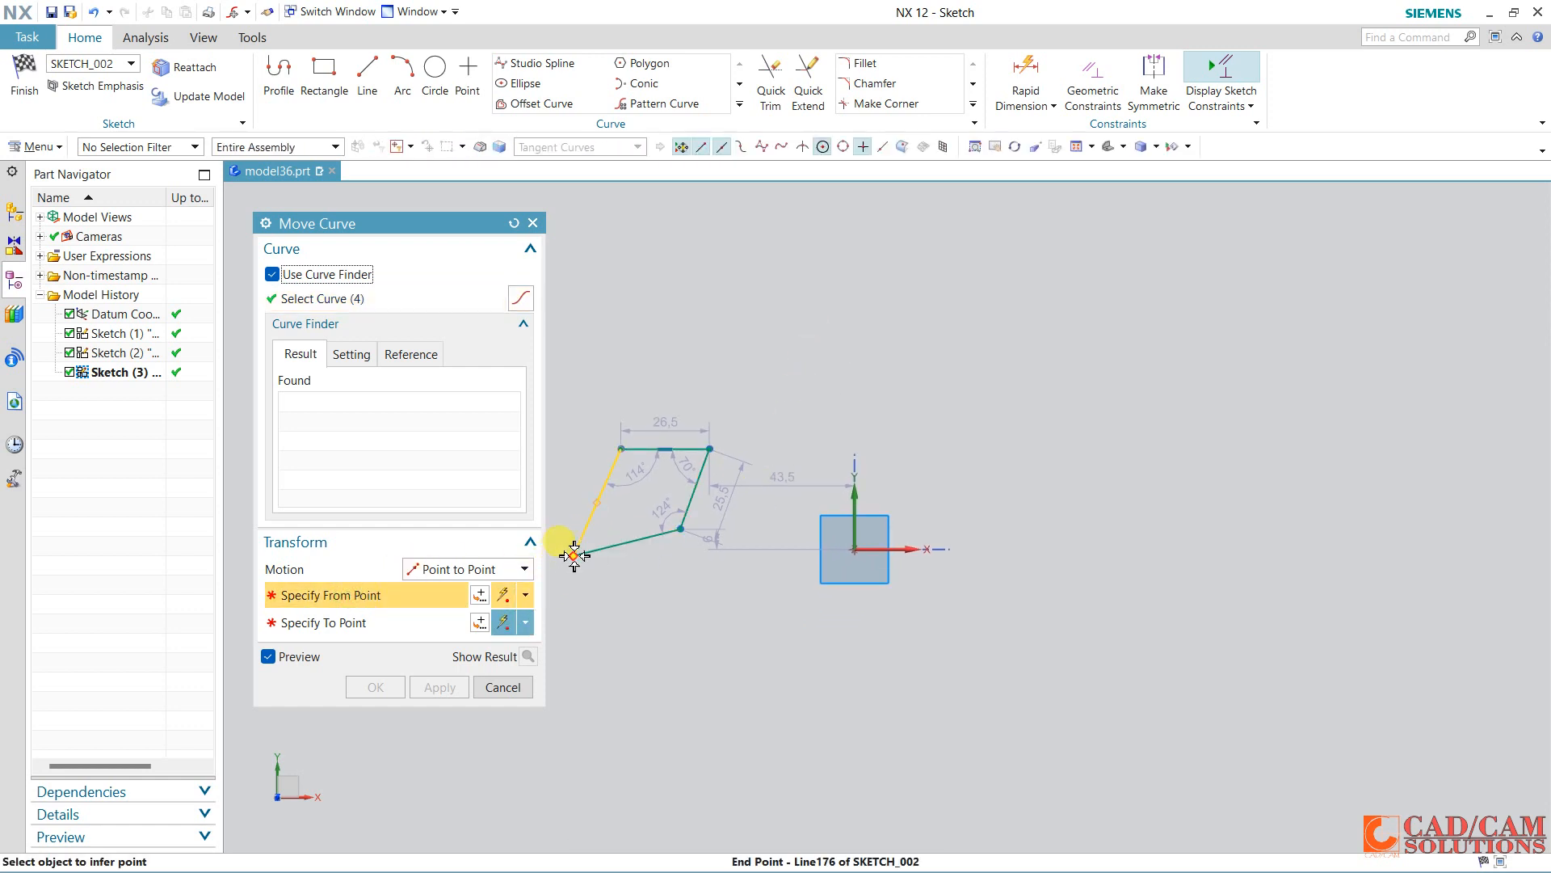
{"action": "left_click", "coordinate": [573, 556]}
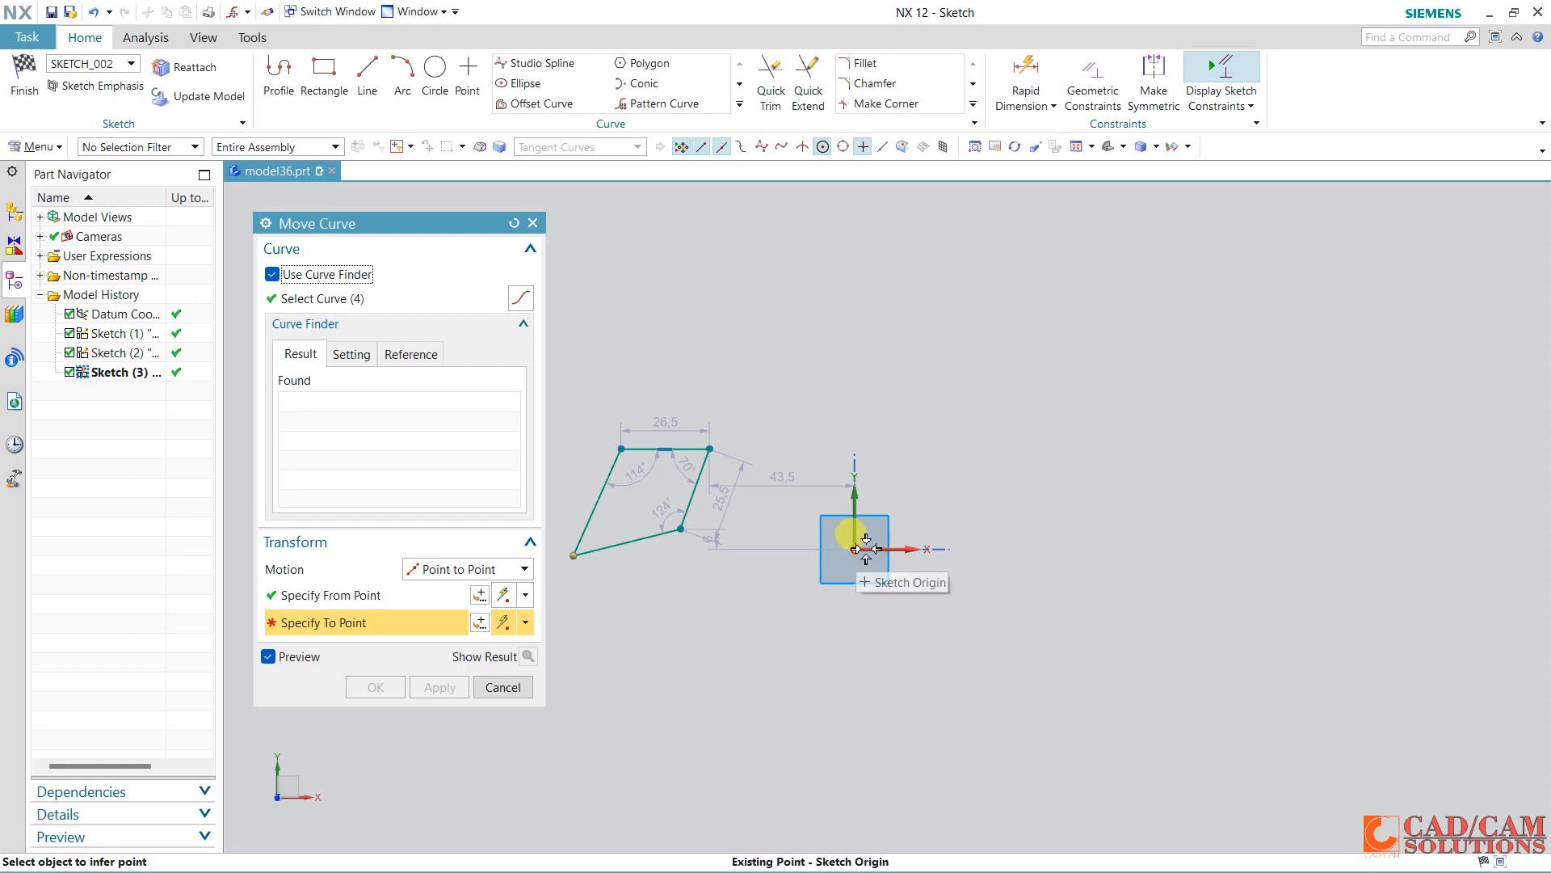
{"action": "left_click", "coordinate": [954, 346]}
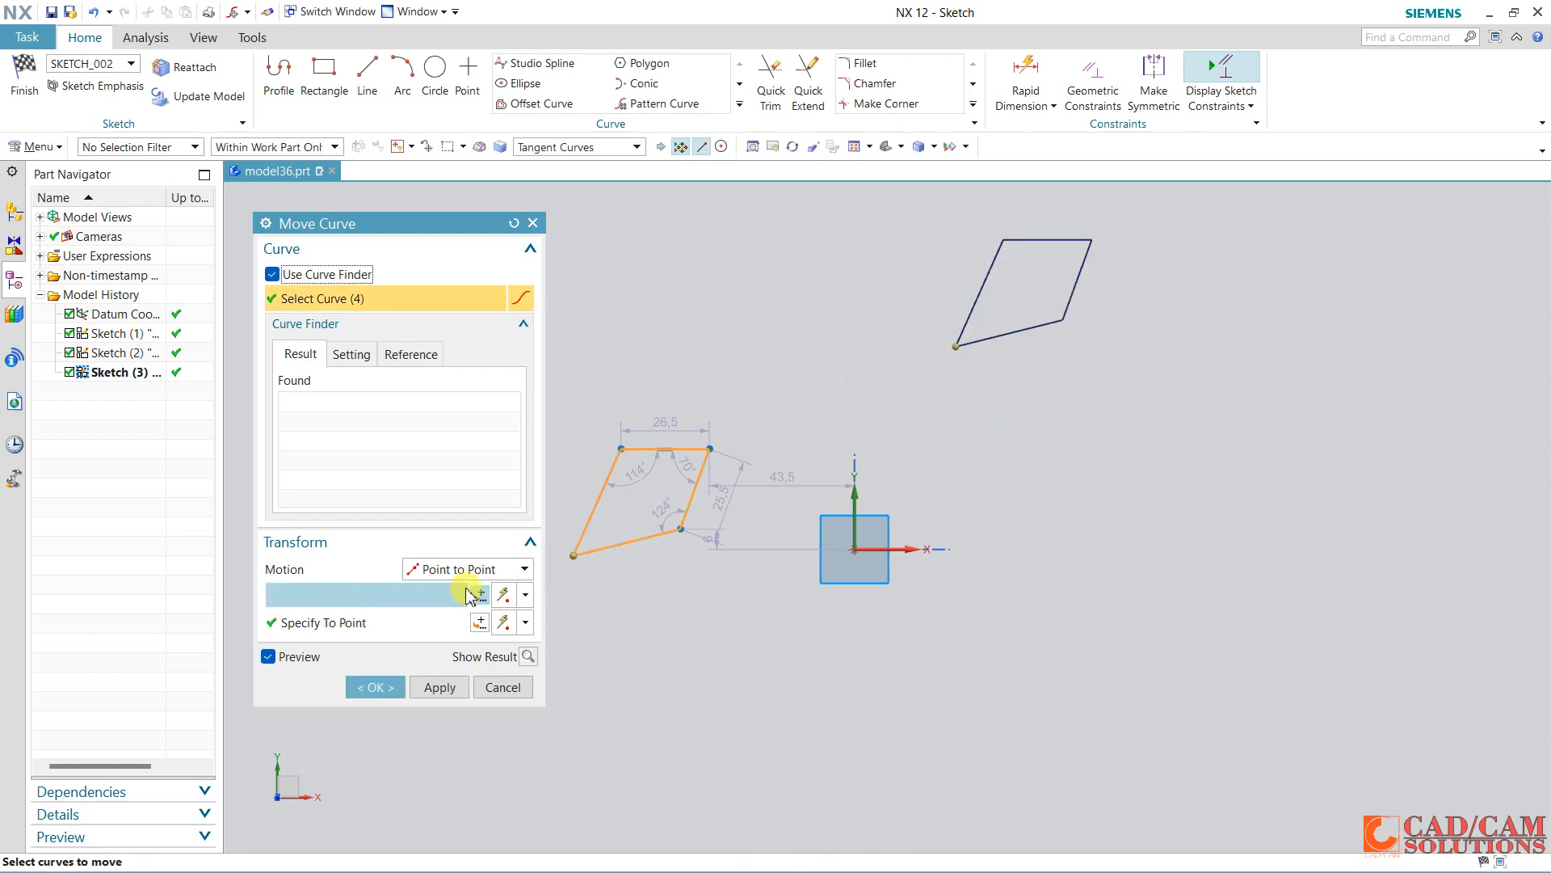
{"action": "left_click", "coordinate": [393, 687]}
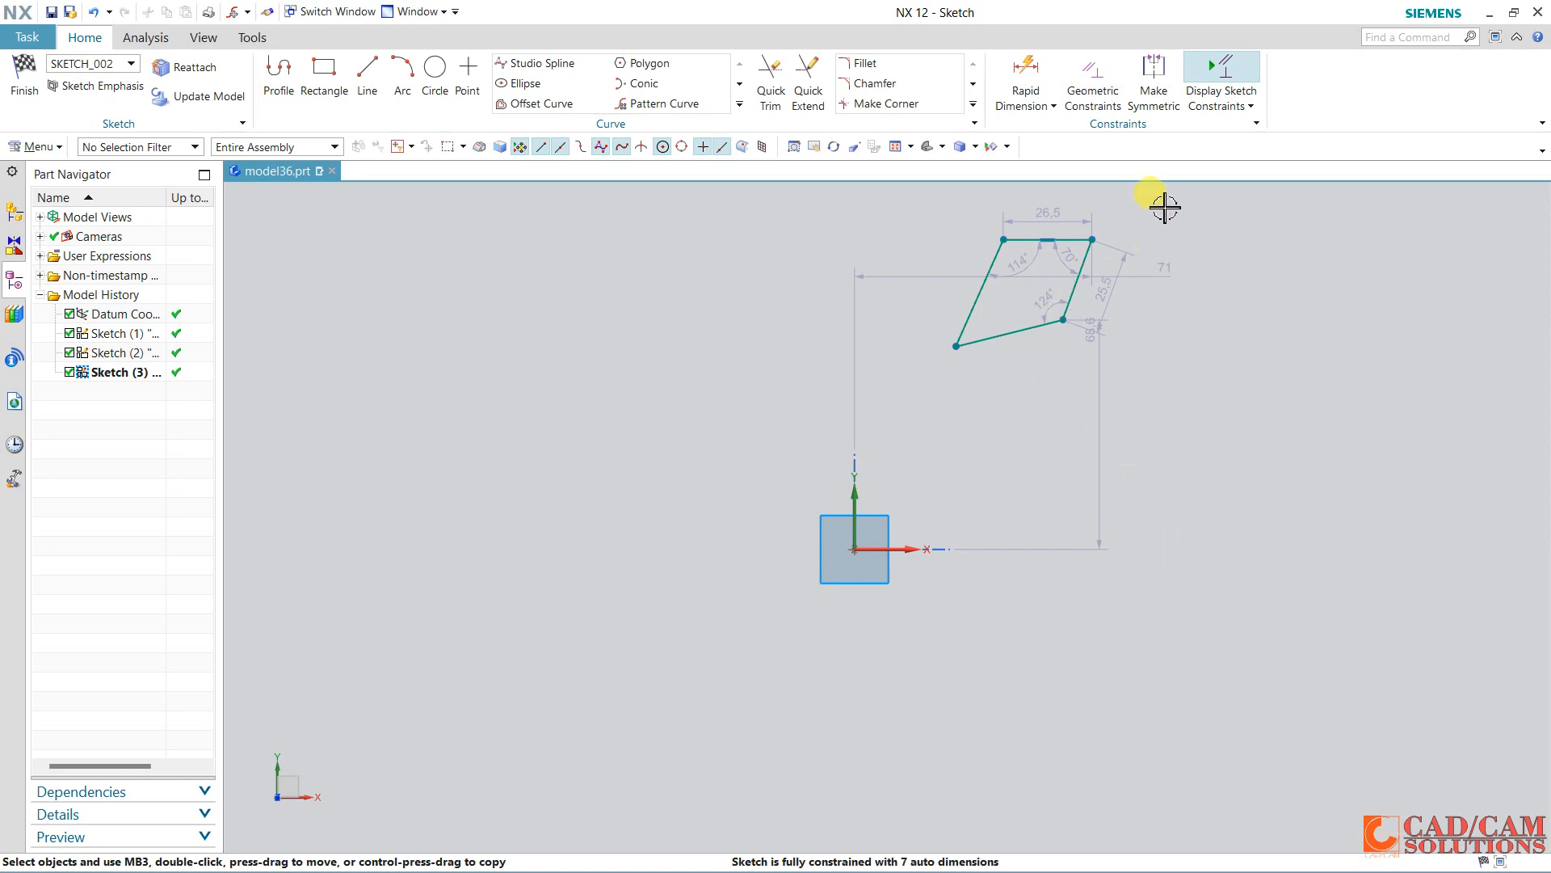
Offset all four profile curves outward by 6 mm with Offset Move Curve, previewing the reversed direction before keeping the outward one.
{"action": "left_click_drag", "start_coordinate": [1164, 208], "coordinate": [926, 427]}
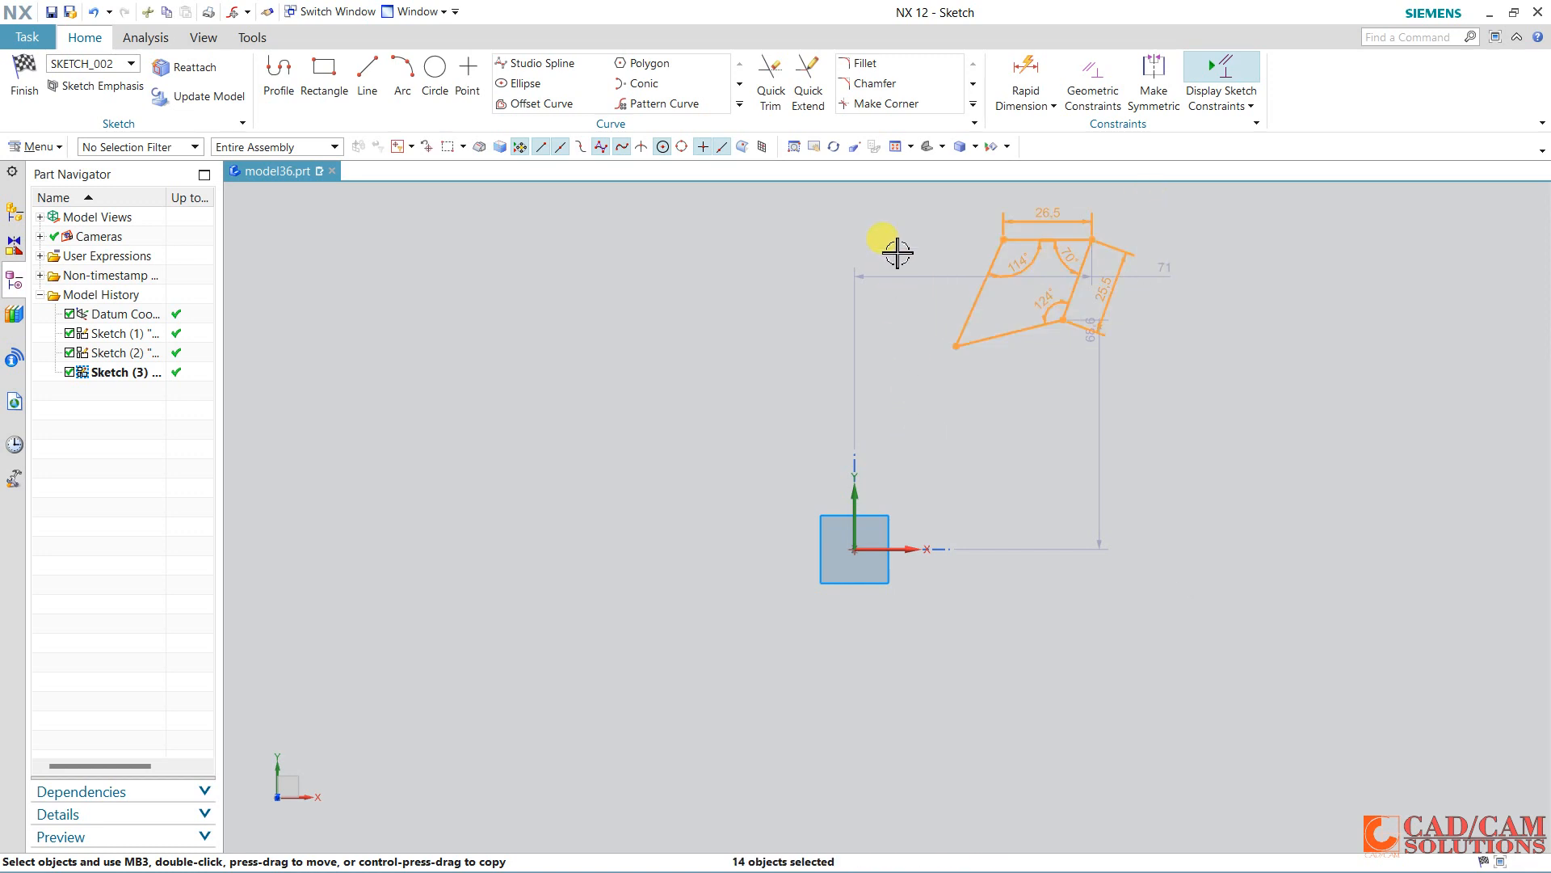
{"action": "left_click", "coordinate": [973, 106]}
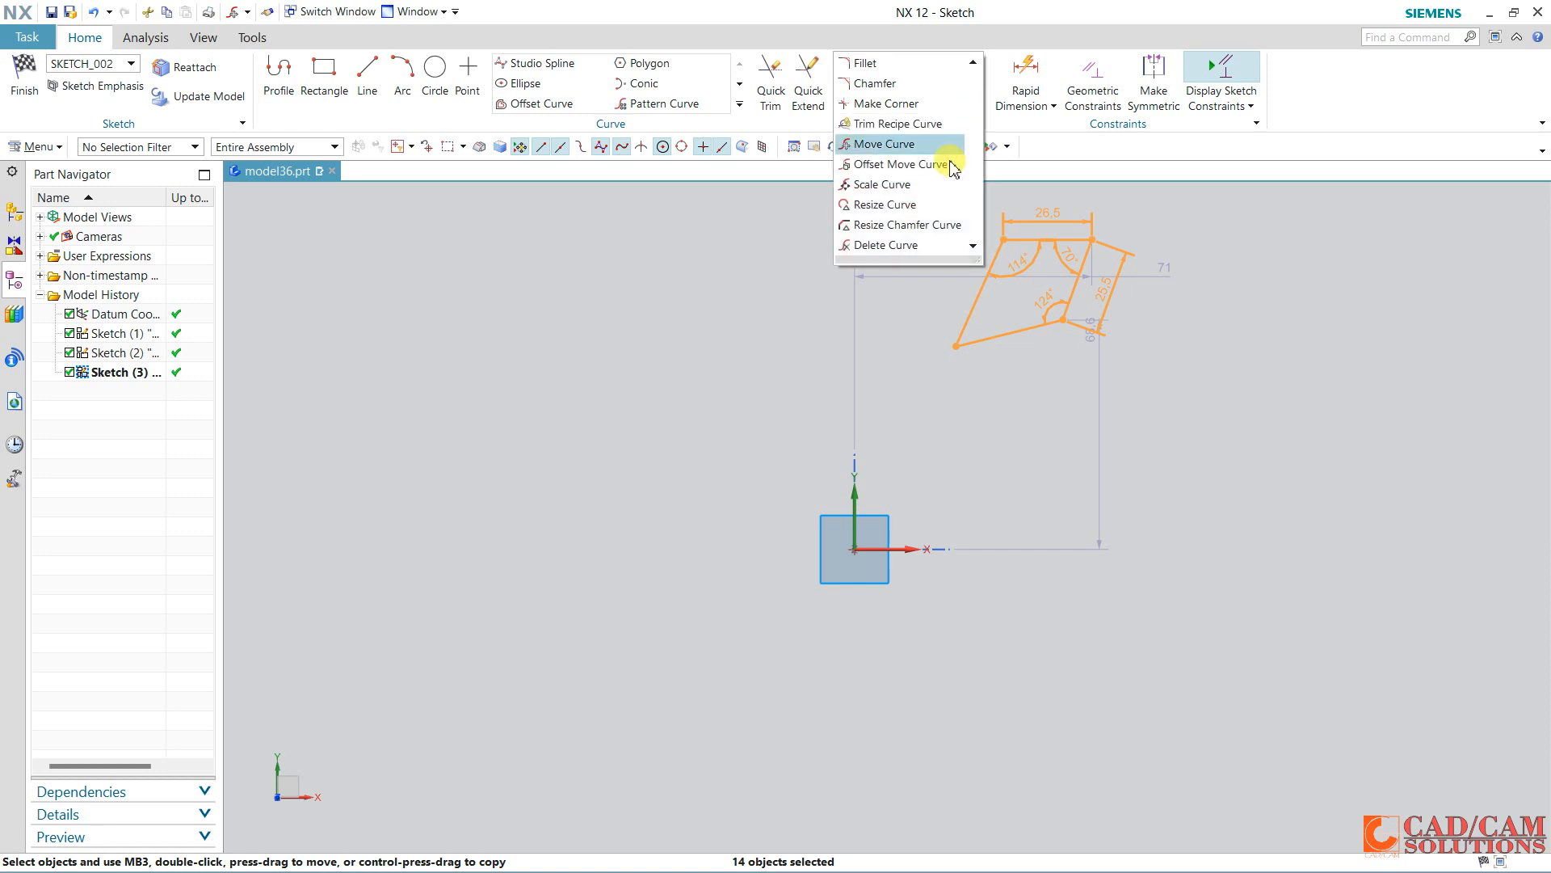
{"action": "left_click", "coordinate": [926, 173]}
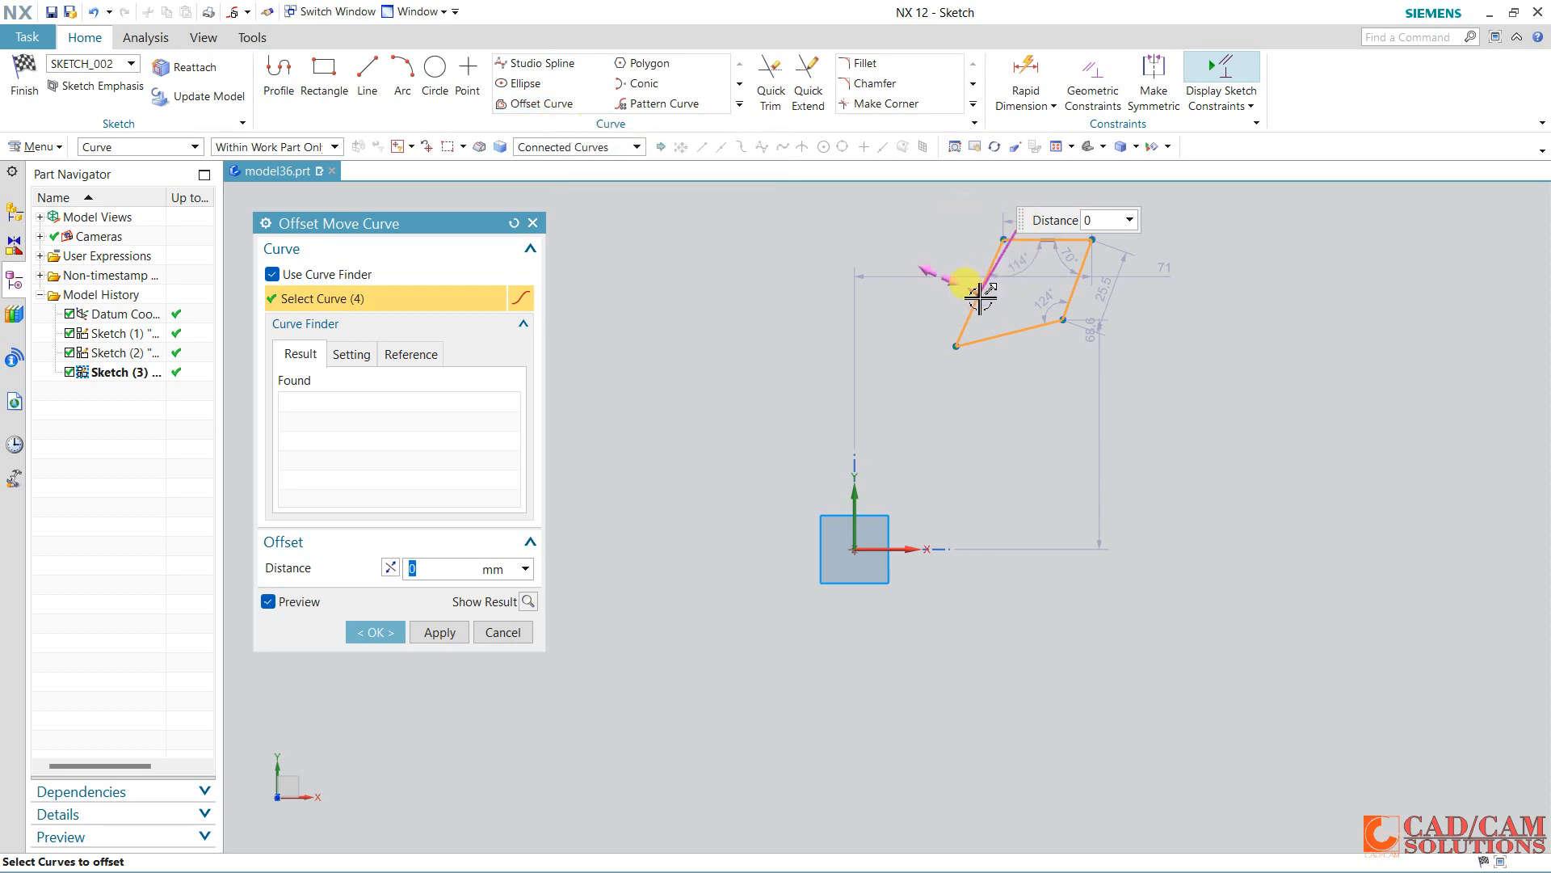
{"action": "left_click_drag", "start_coordinate": [976, 292], "coordinate": [938, 261]}
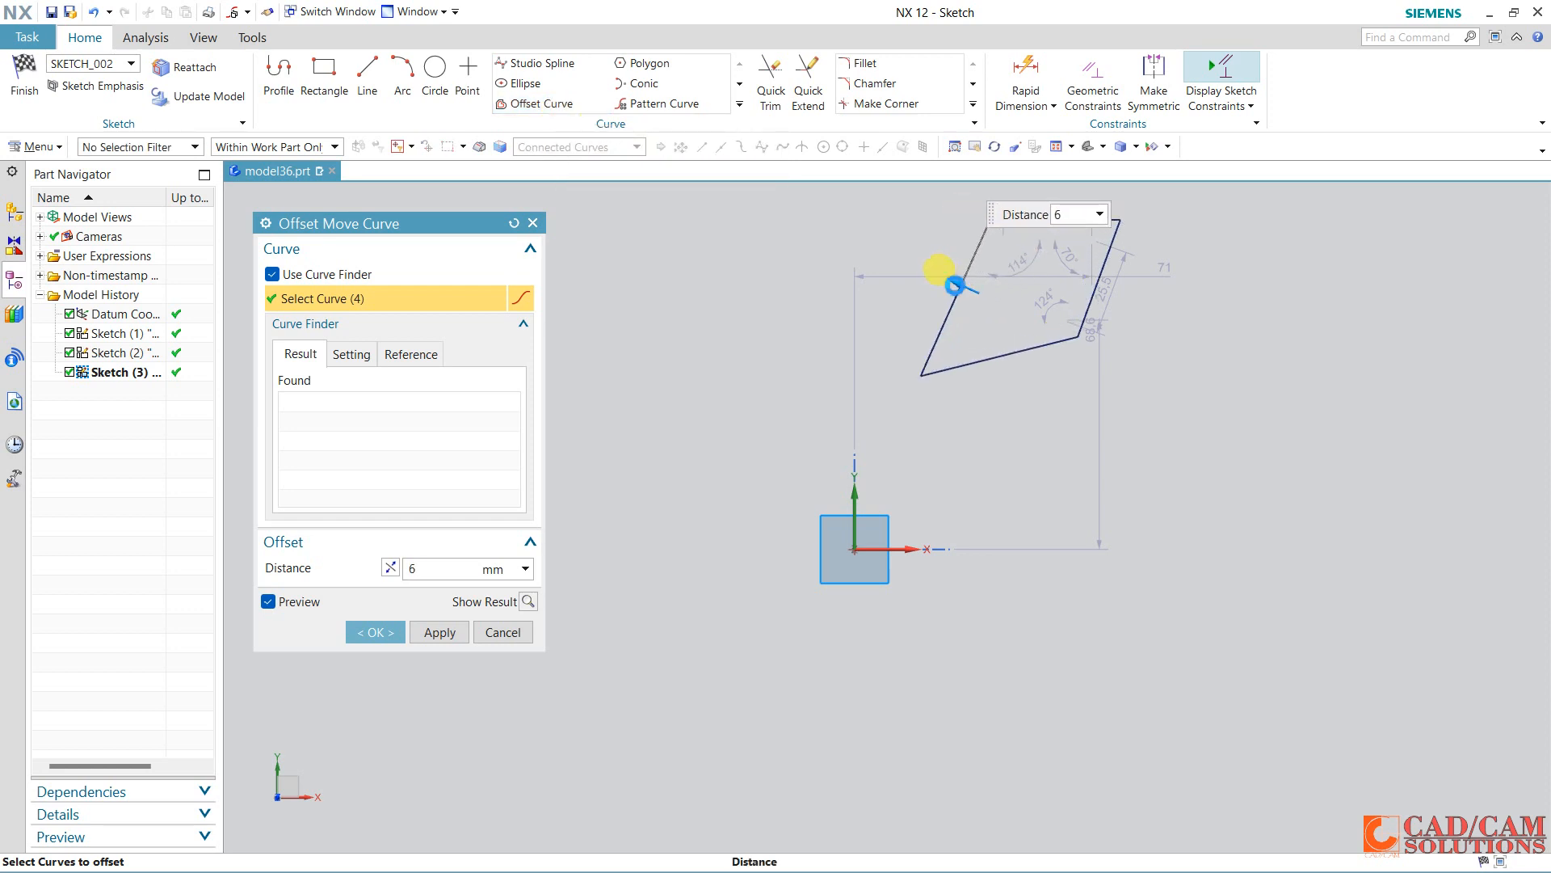
{"action": "scroll", "coordinate": [1042, 202], "scroll_direction": "up", "scroll_amount": 4}
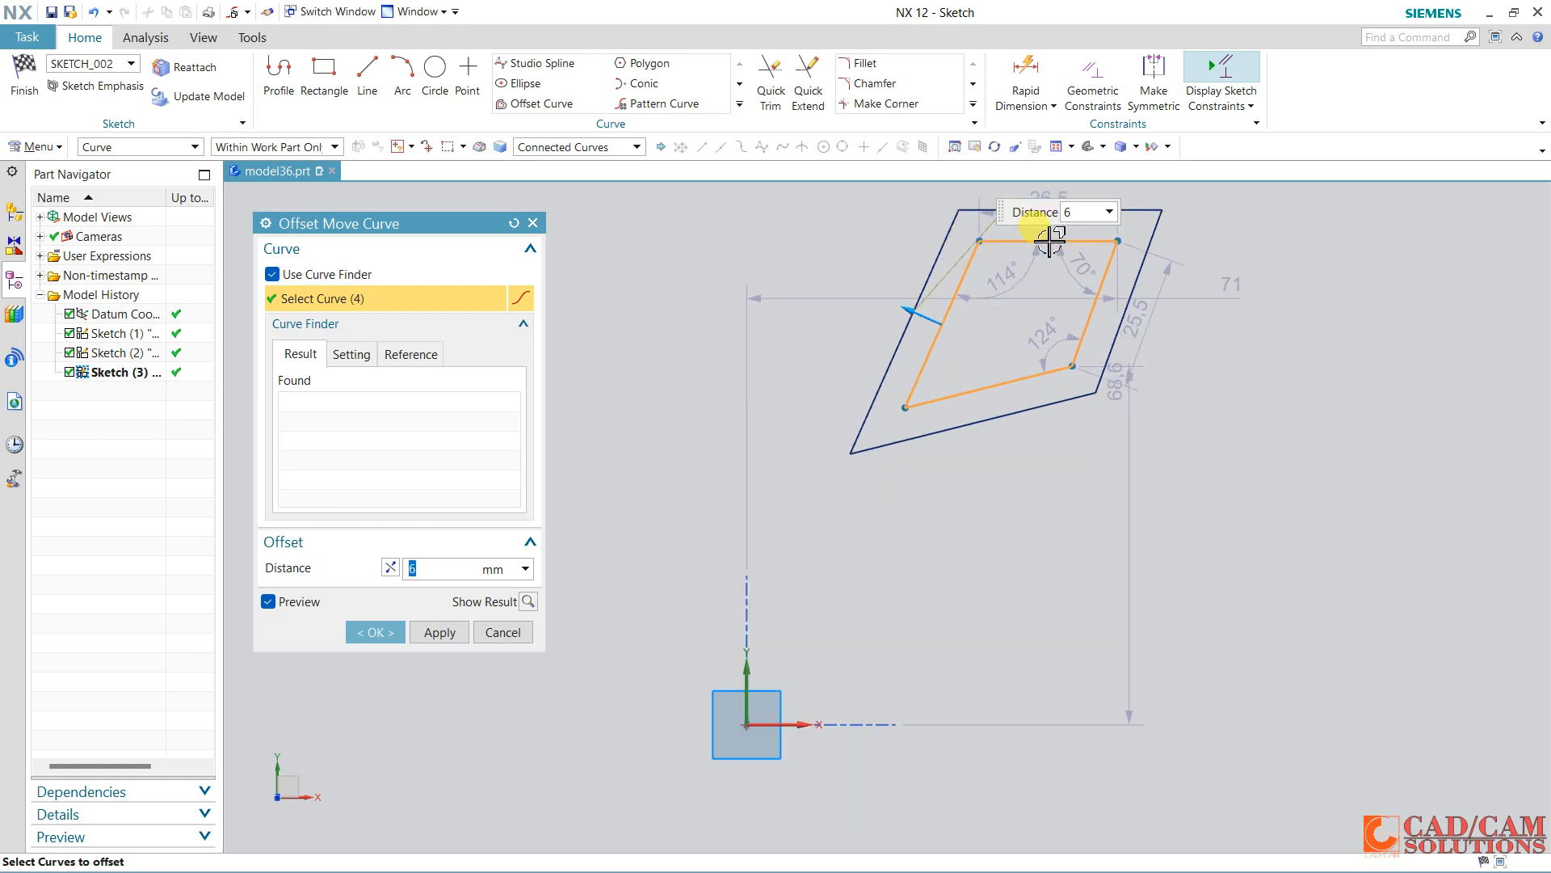
{"action": "middle_click_drag", "start_coordinate": [1007, 414], "coordinate": [988, 462], "text": "shift"}
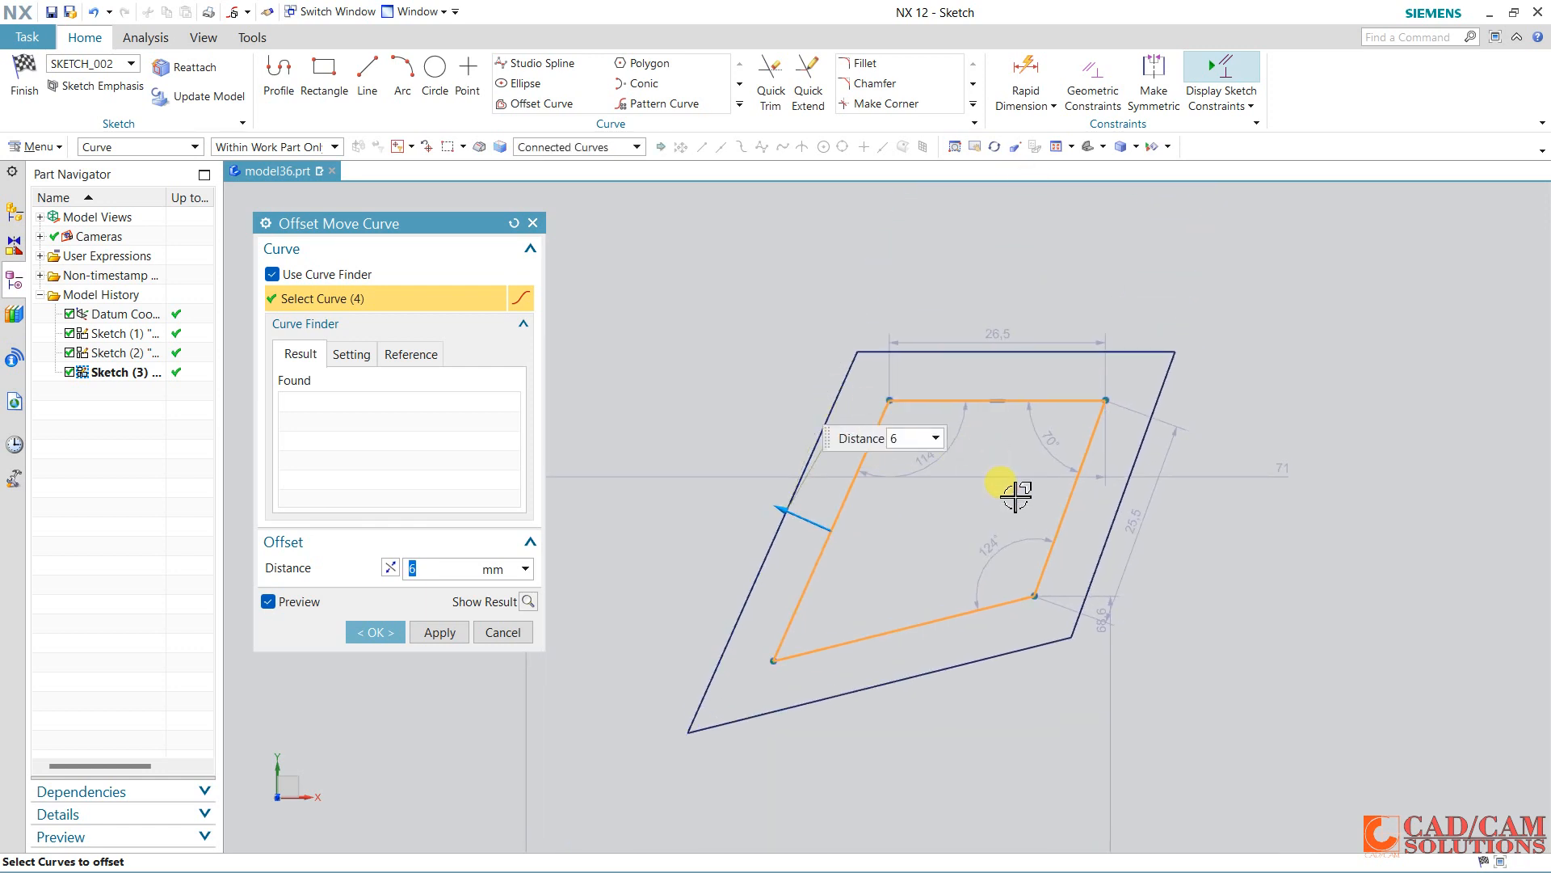
{"action": "left_click", "coordinate": [386, 570]}
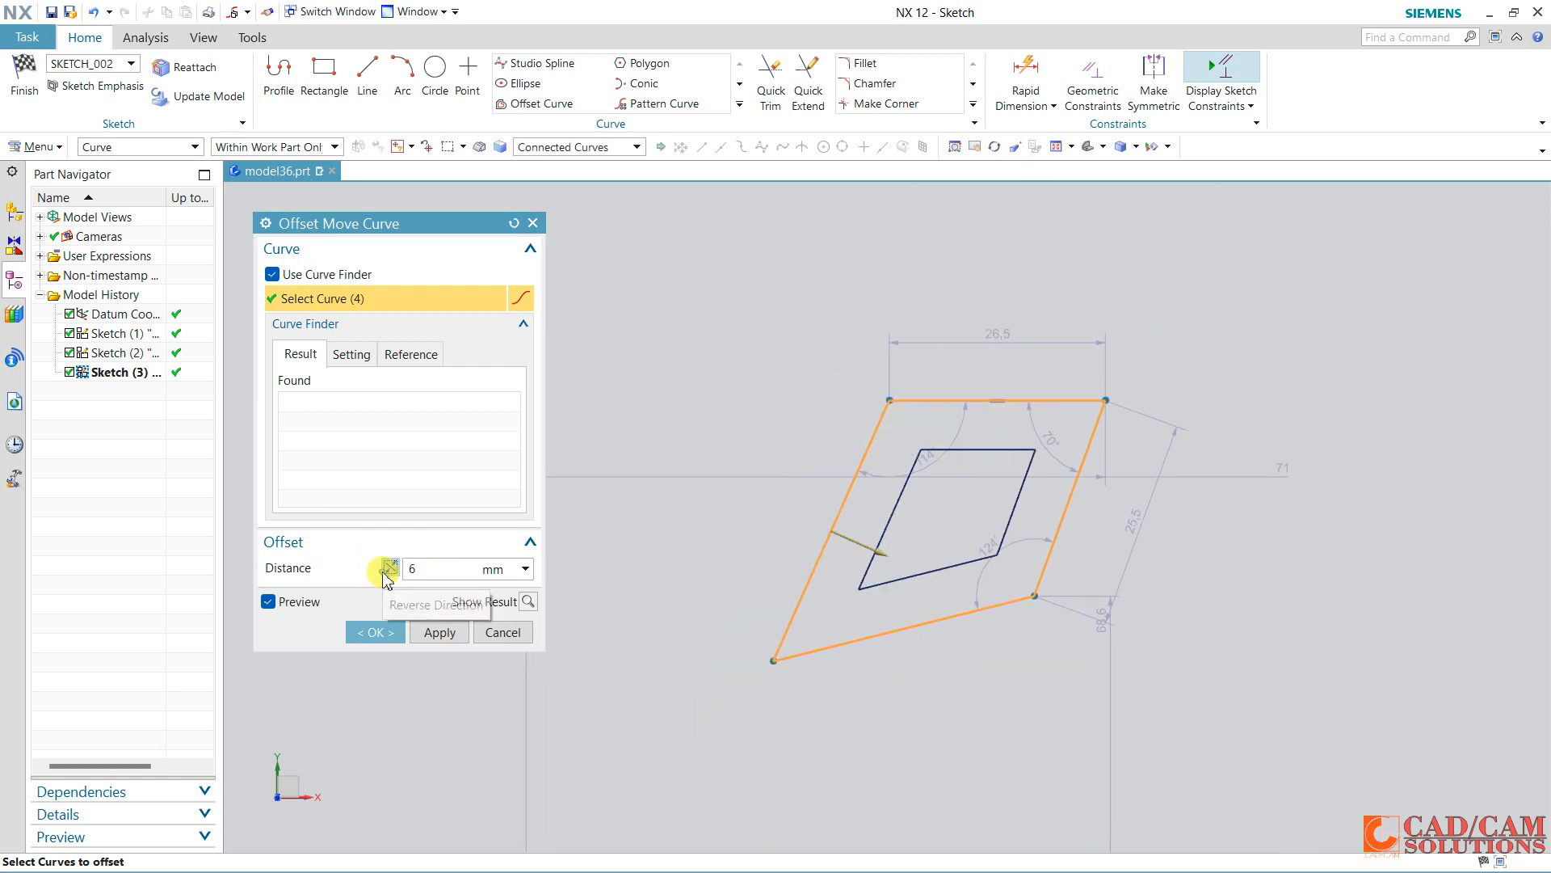
{"action": "left_click", "coordinate": [387, 568]}
{"action": "left_click", "coordinate": [371, 632]}
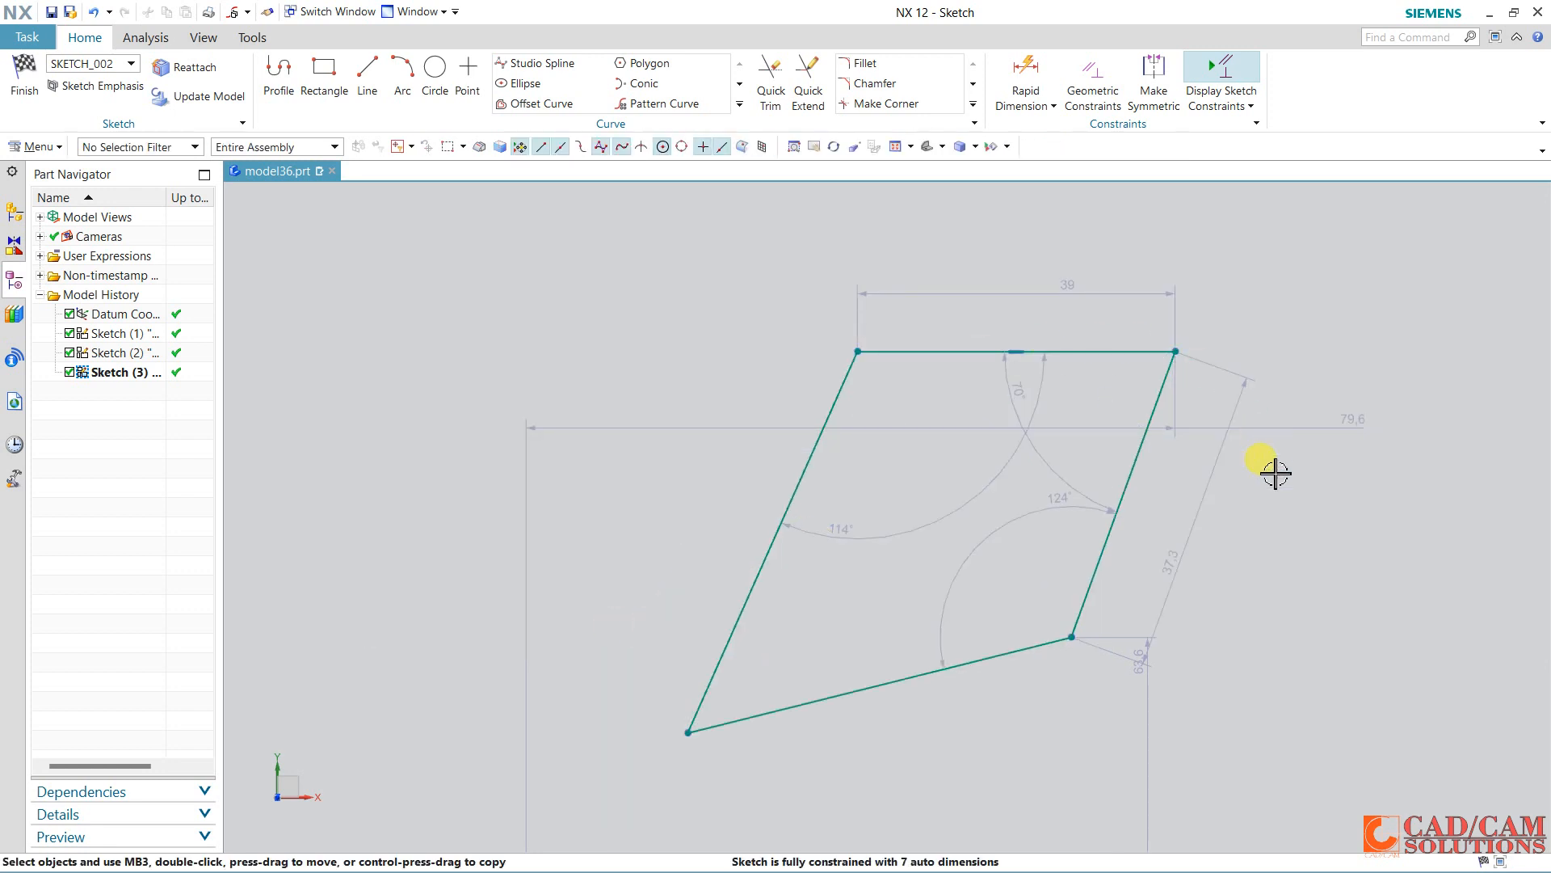
Scale the four profile curves by a factor of 2 with Scale Curve and undo the scaling.
{"action": "scroll", "coordinate": [897, 598], "scroll_direction": "down", "scroll_amount": 3}
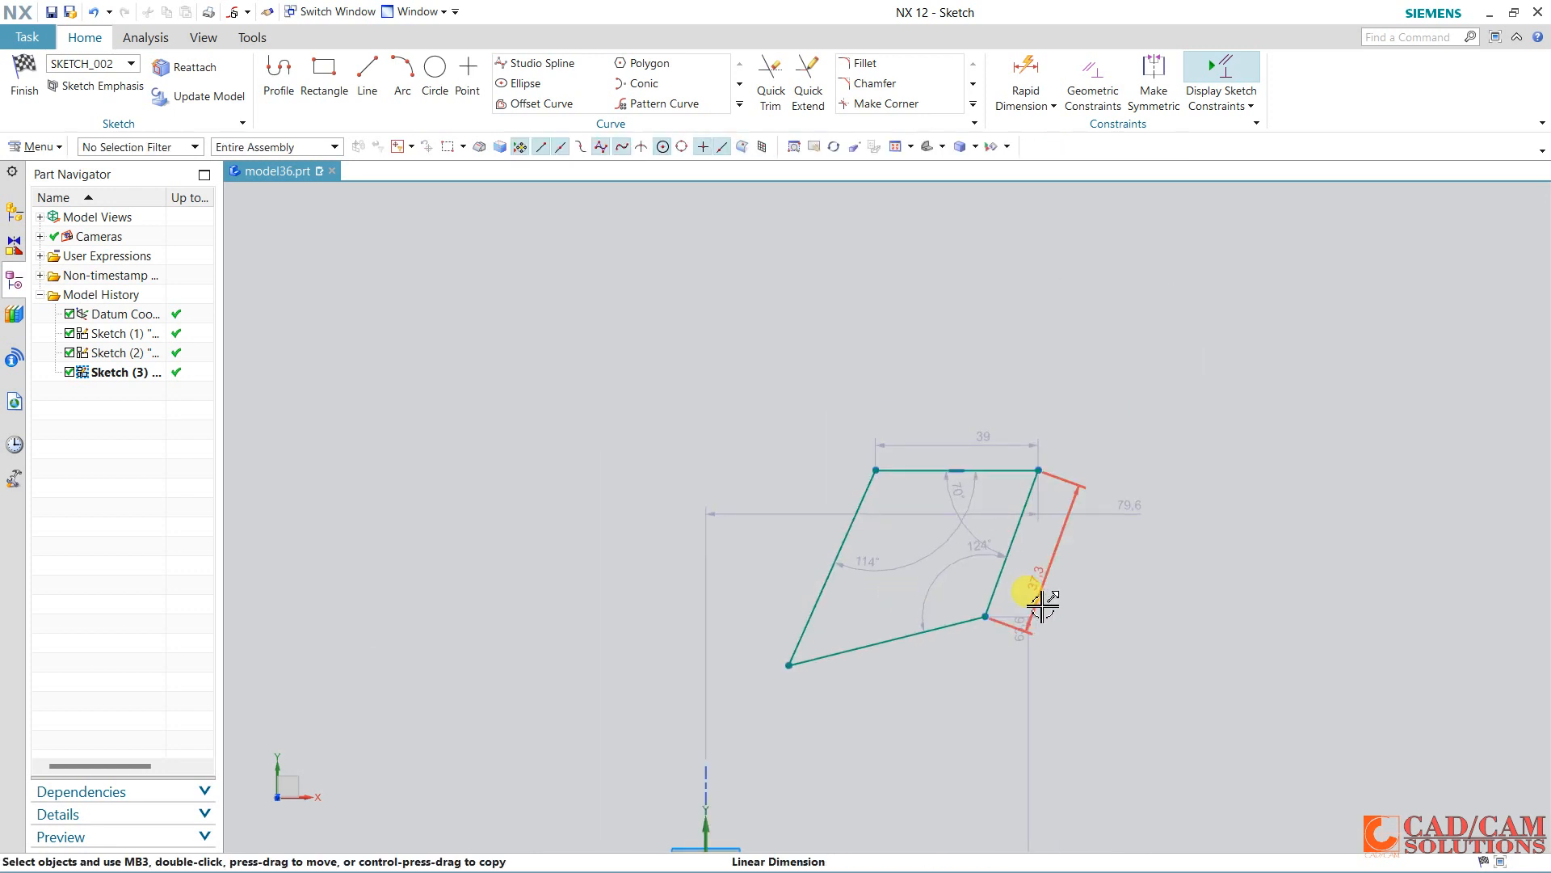
{"action": "left_click_drag", "start_coordinate": [1139, 371], "coordinate": [724, 718]}
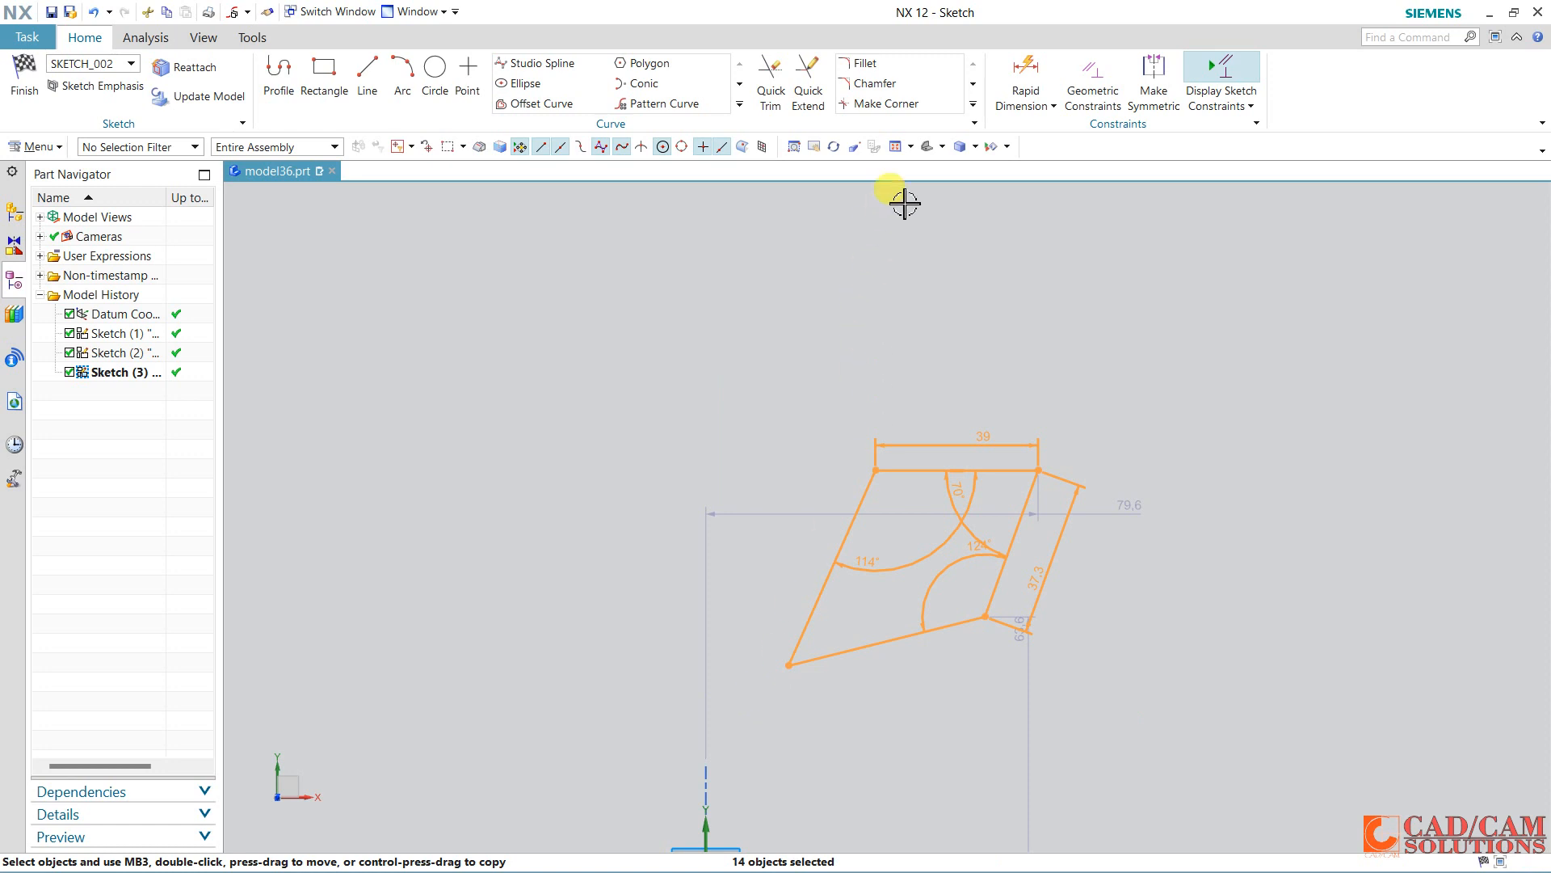
{"action": "left_click", "coordinate": [972, 104]}
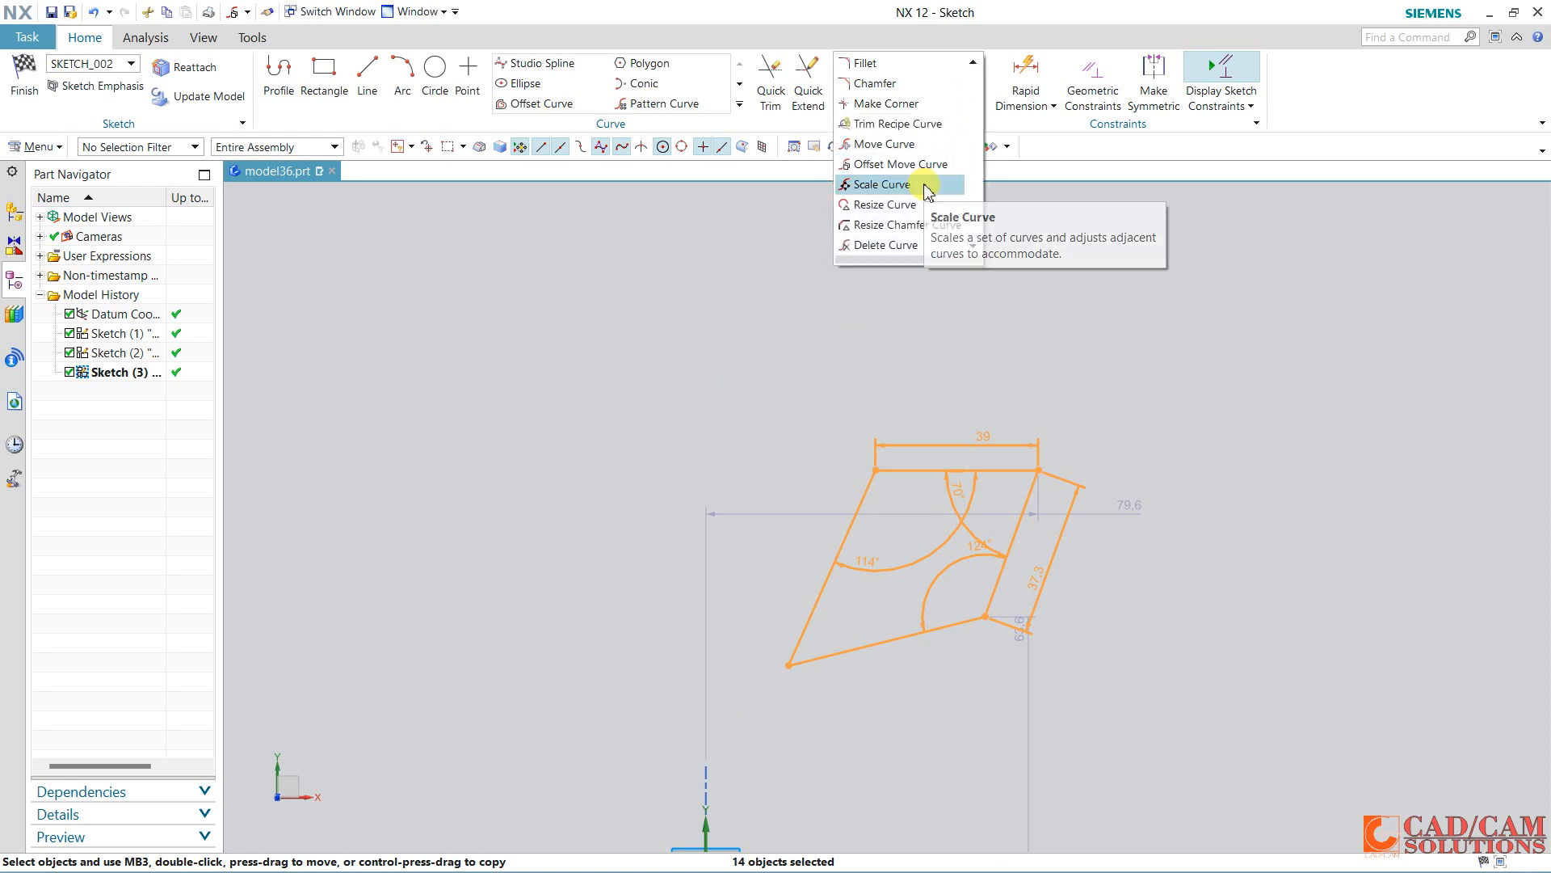
{"action": "left_click", "coordinate": [927, 191]}
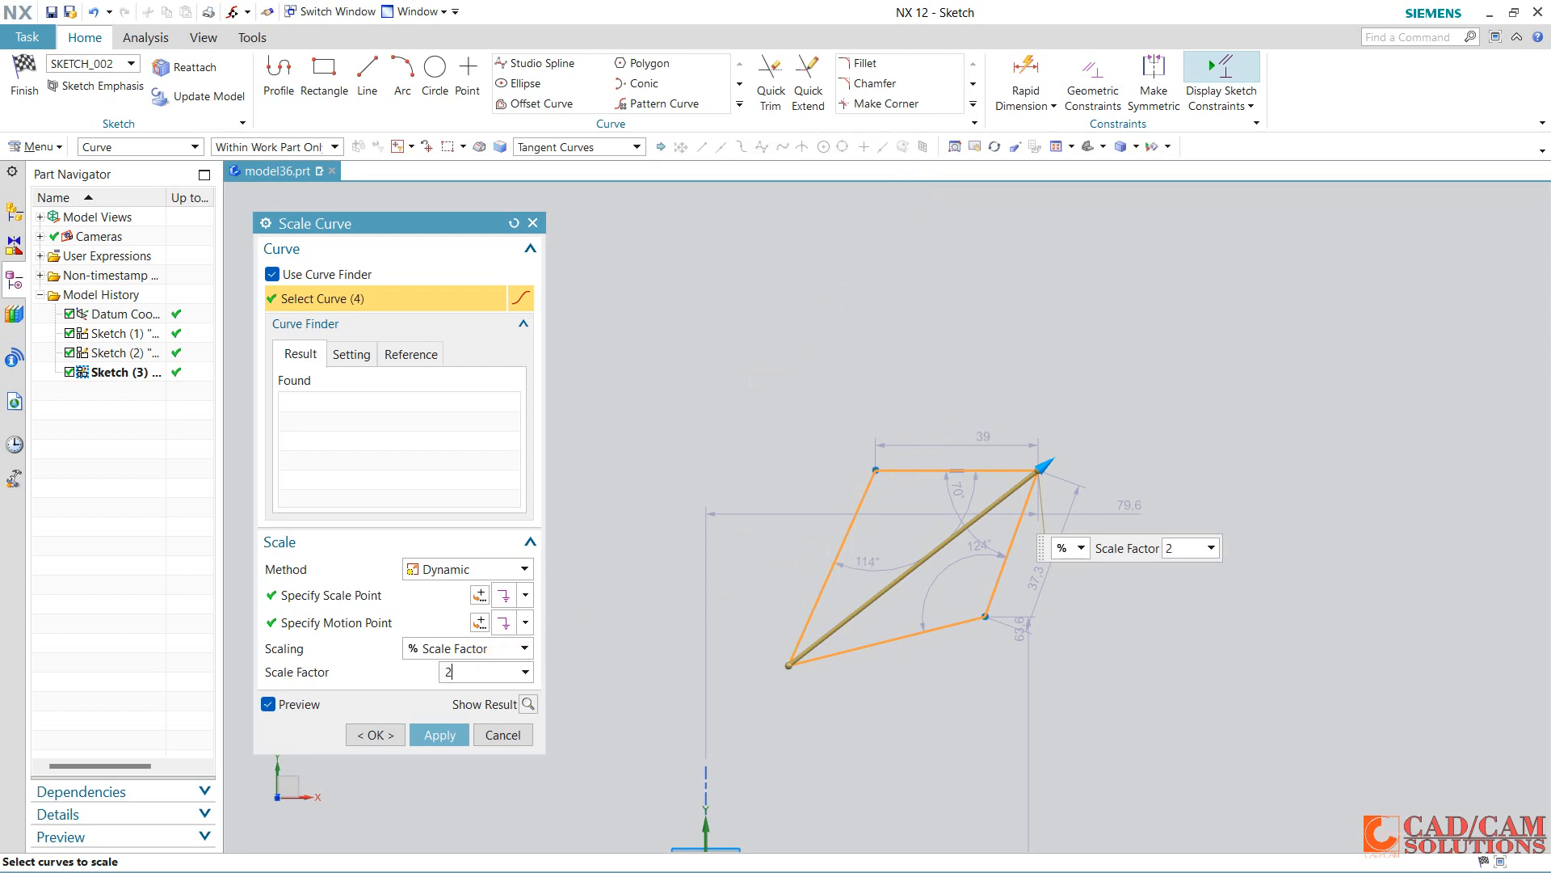
{"action": "key", "text": "Return"}
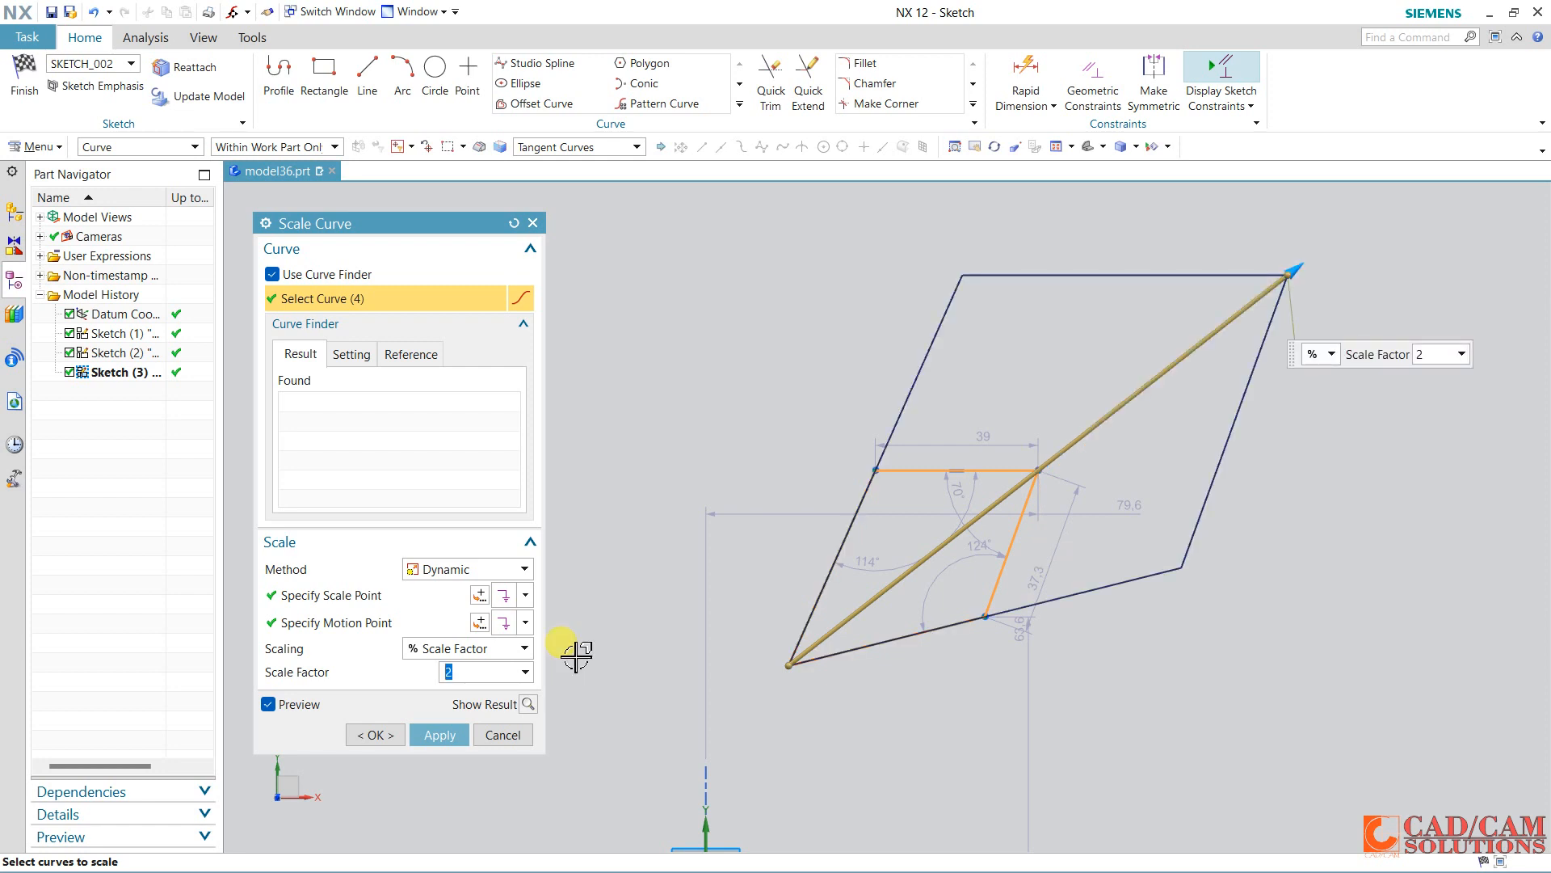
{"action": "left_click", "coordinate": [373, 734]}
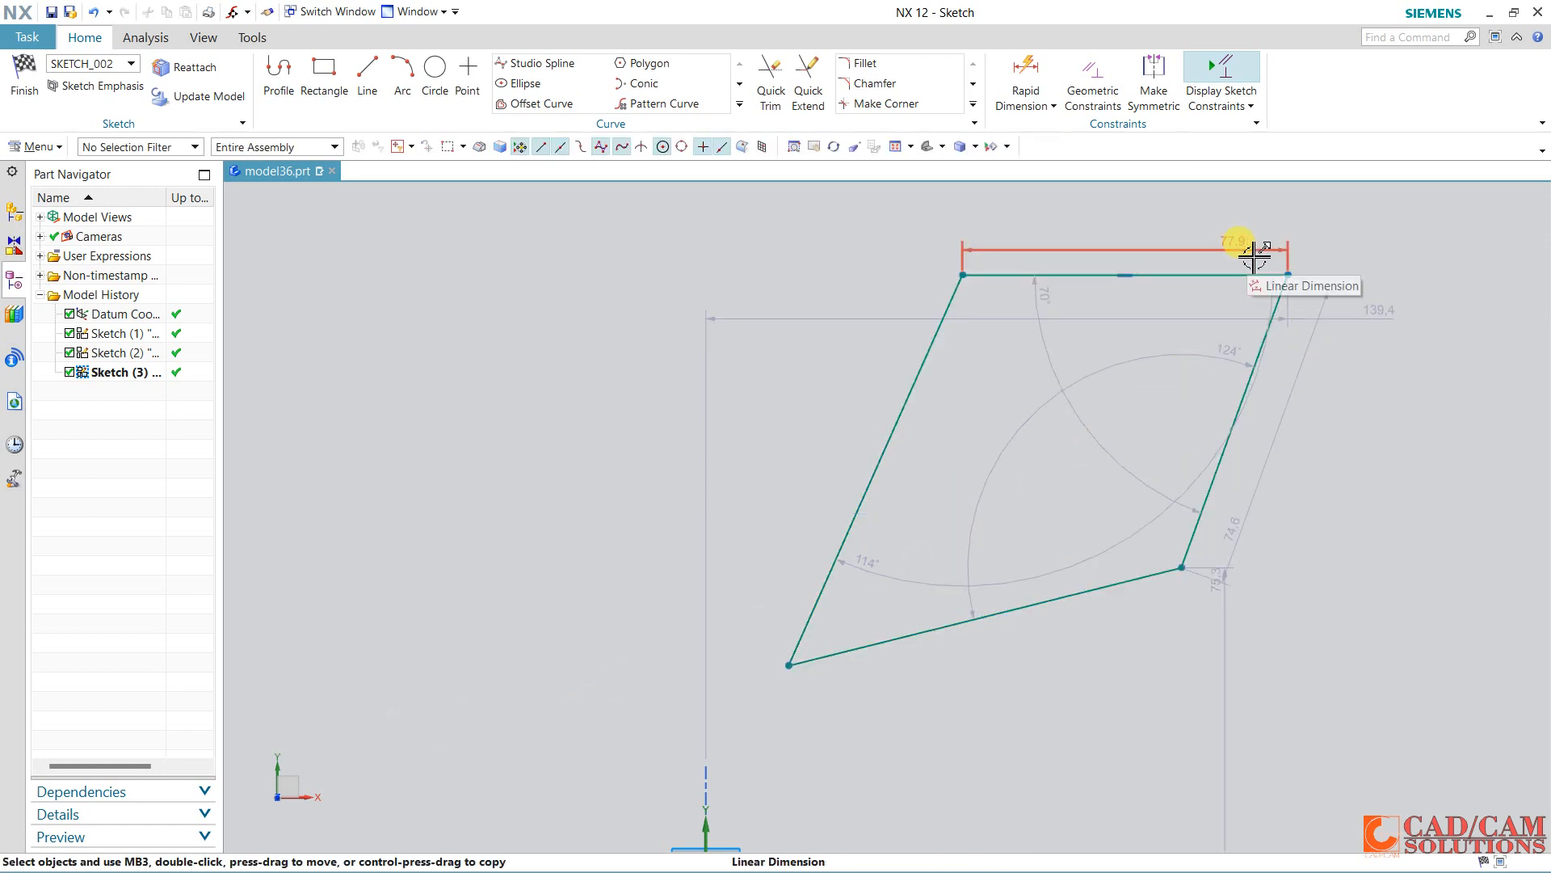
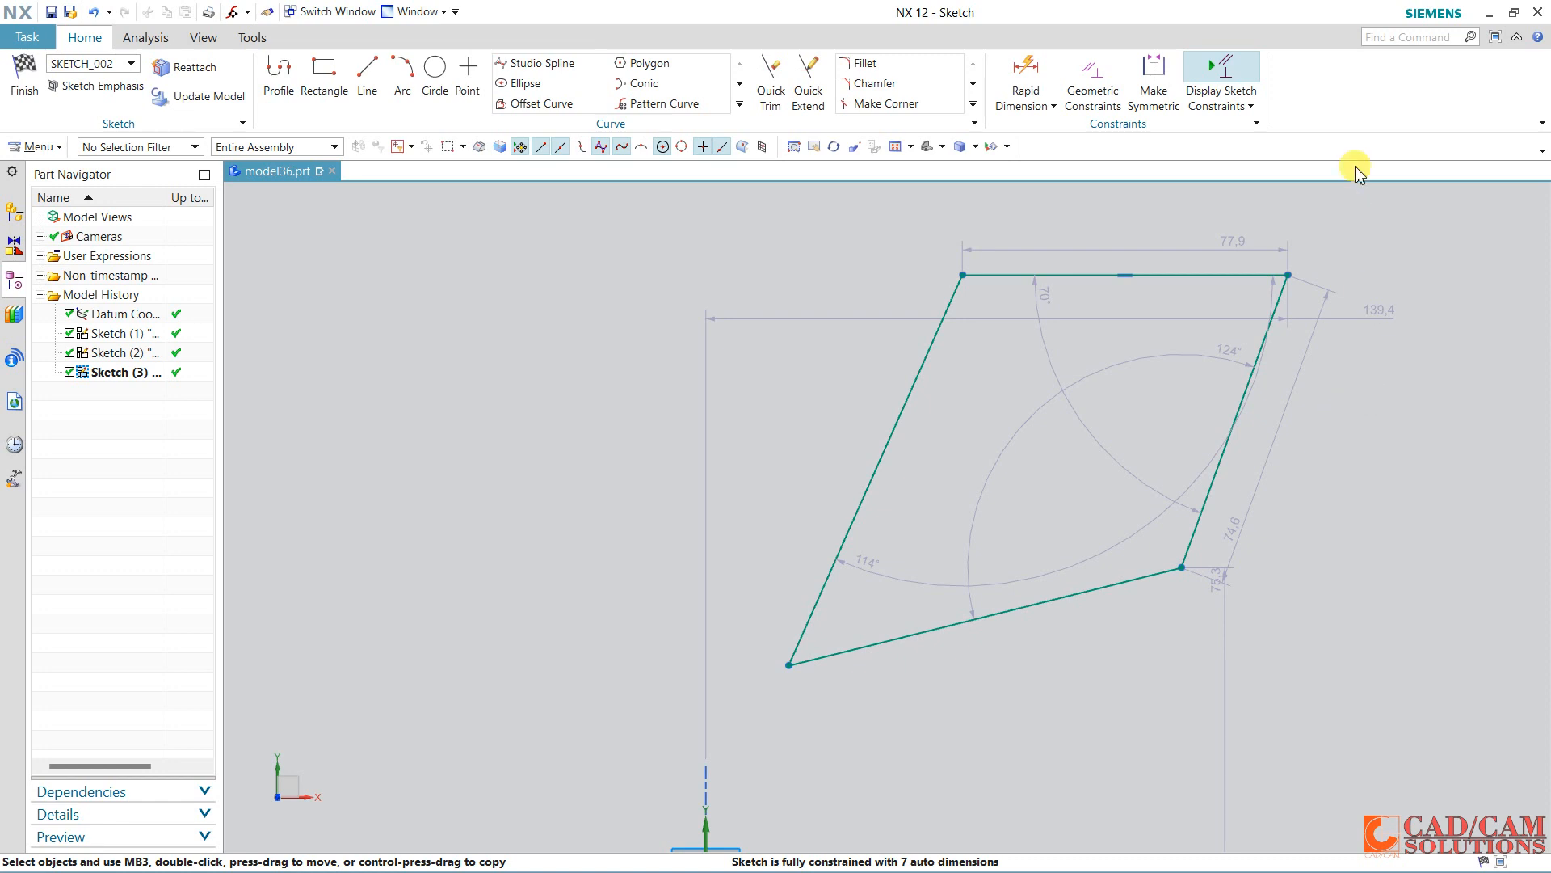
{"action": "left_click", "coordinate": [972, 105]}
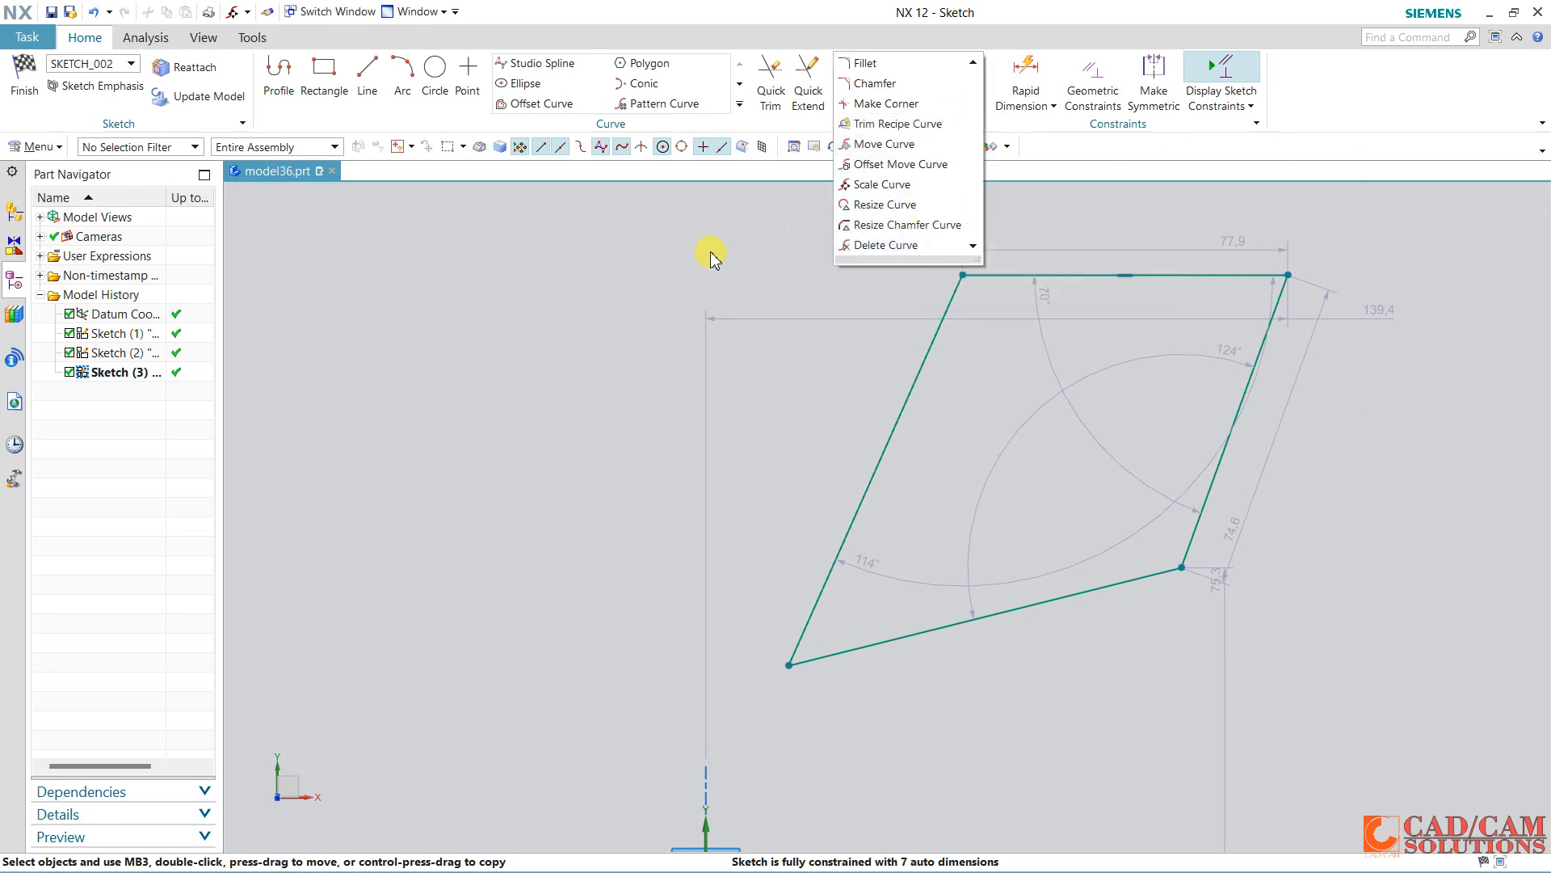
{"action": "left_click", "coordinate": [97, 12]}
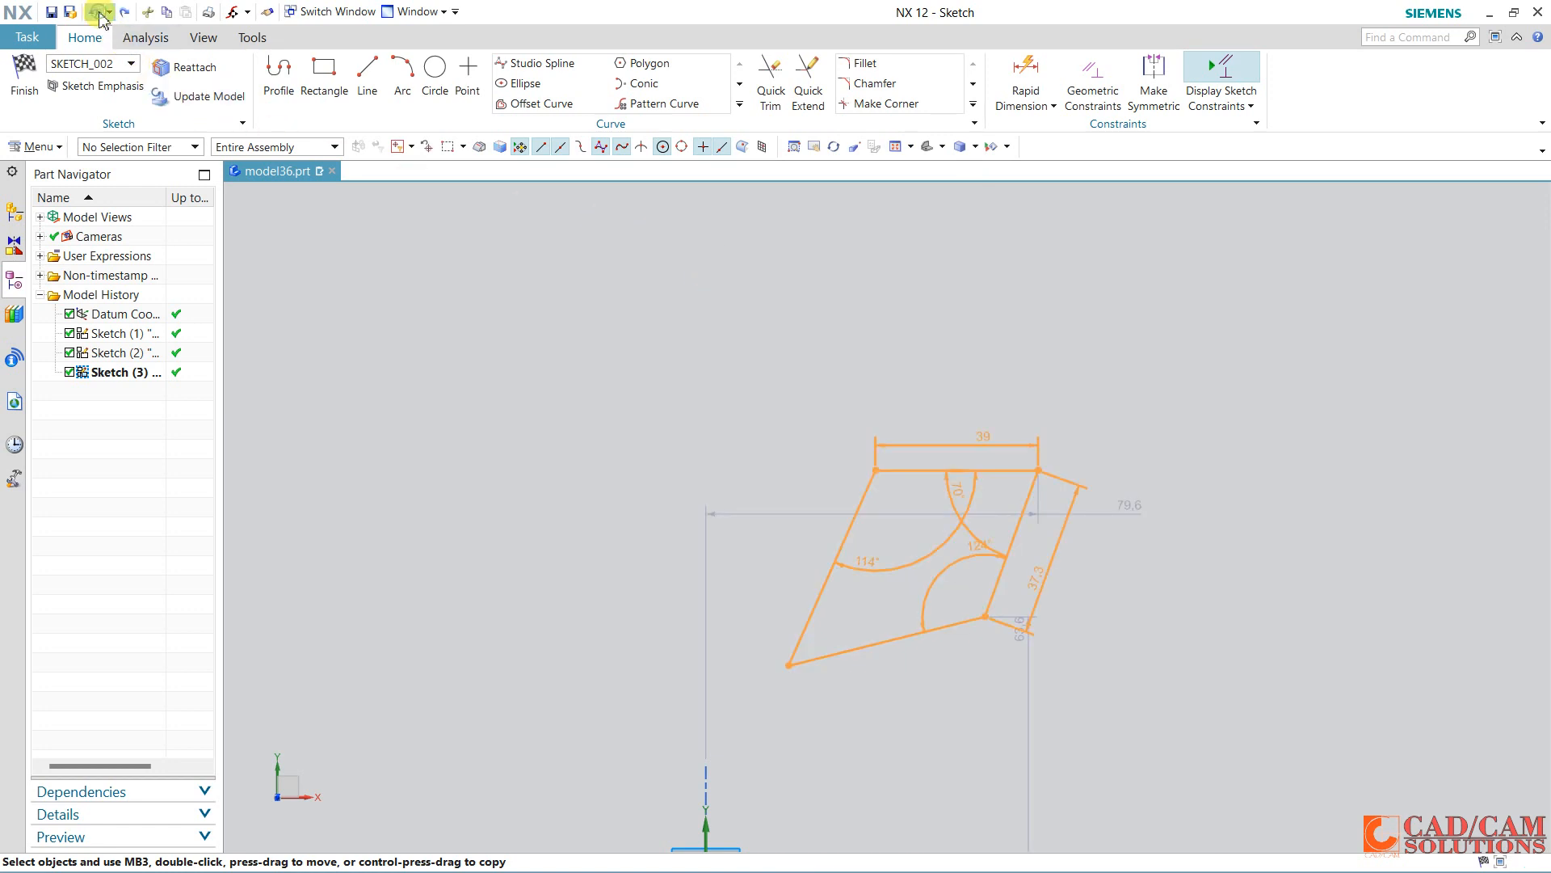
Scale the whole profile with Scale Curve using the Dynamic method and a scale factor of 2.
{"action": "left_click", "coordinate": [973, 113]}
{"action": "left_click", "coordinate": [895, 192]}
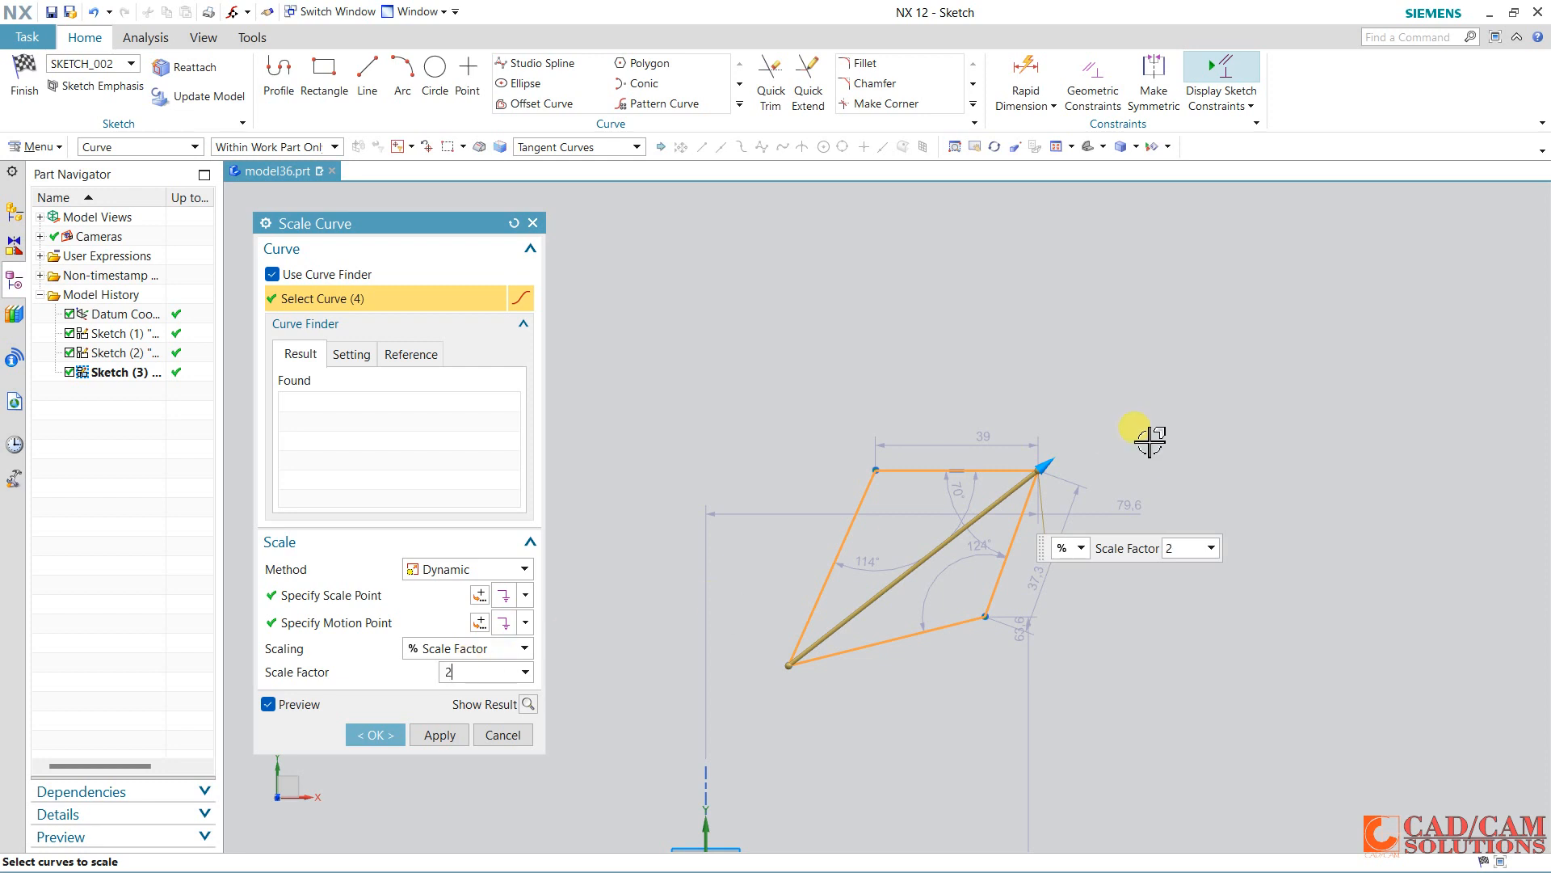
{"action": "key", "text": "Return"}
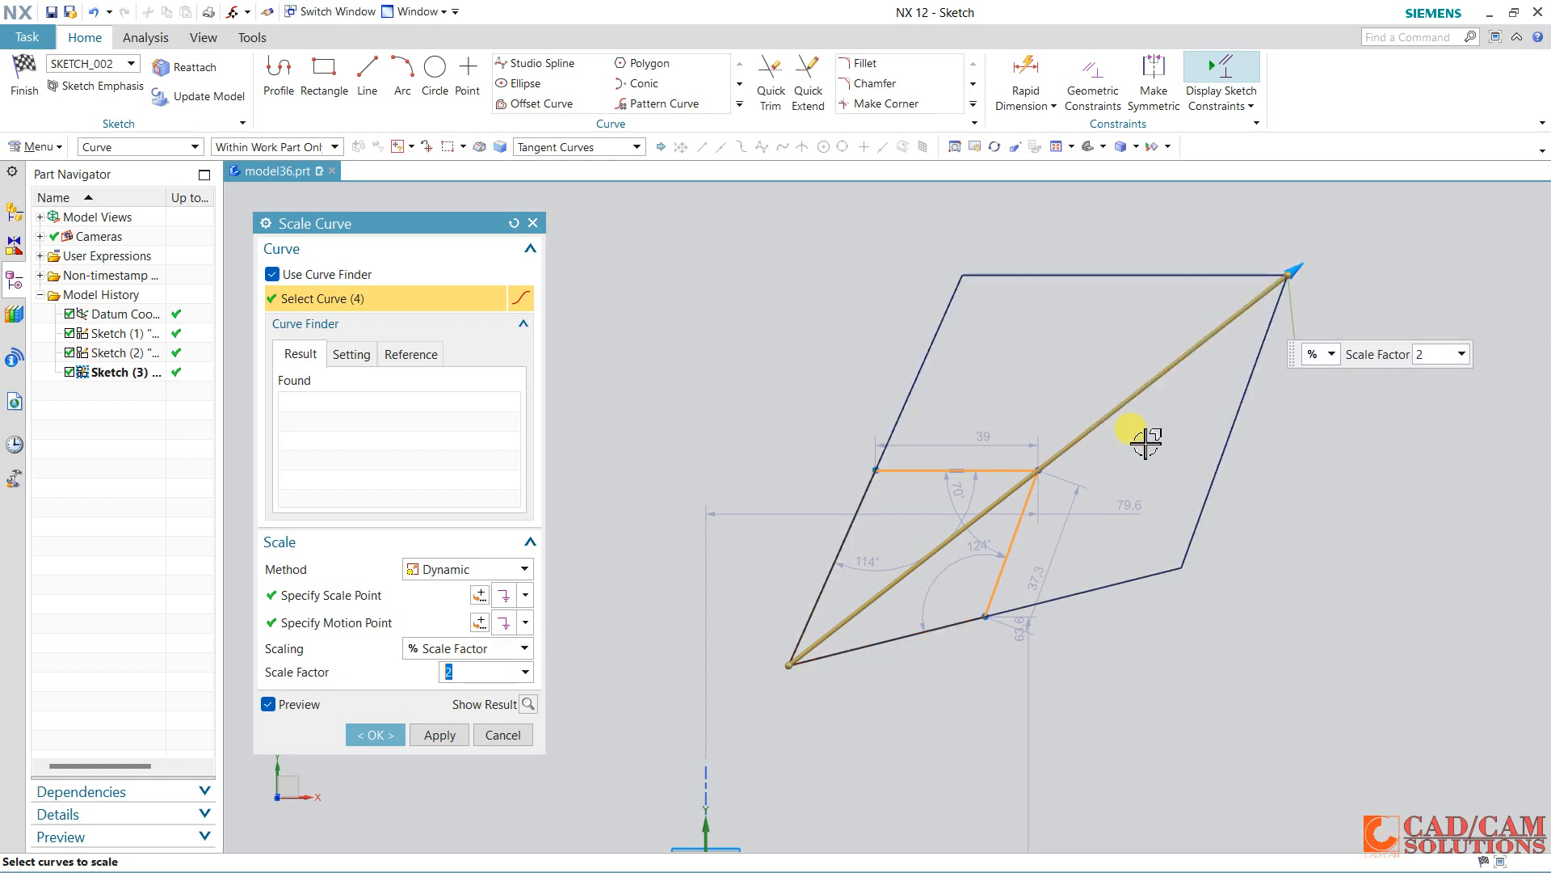
{"action": "left_click", "coordinate": [374, 735]}
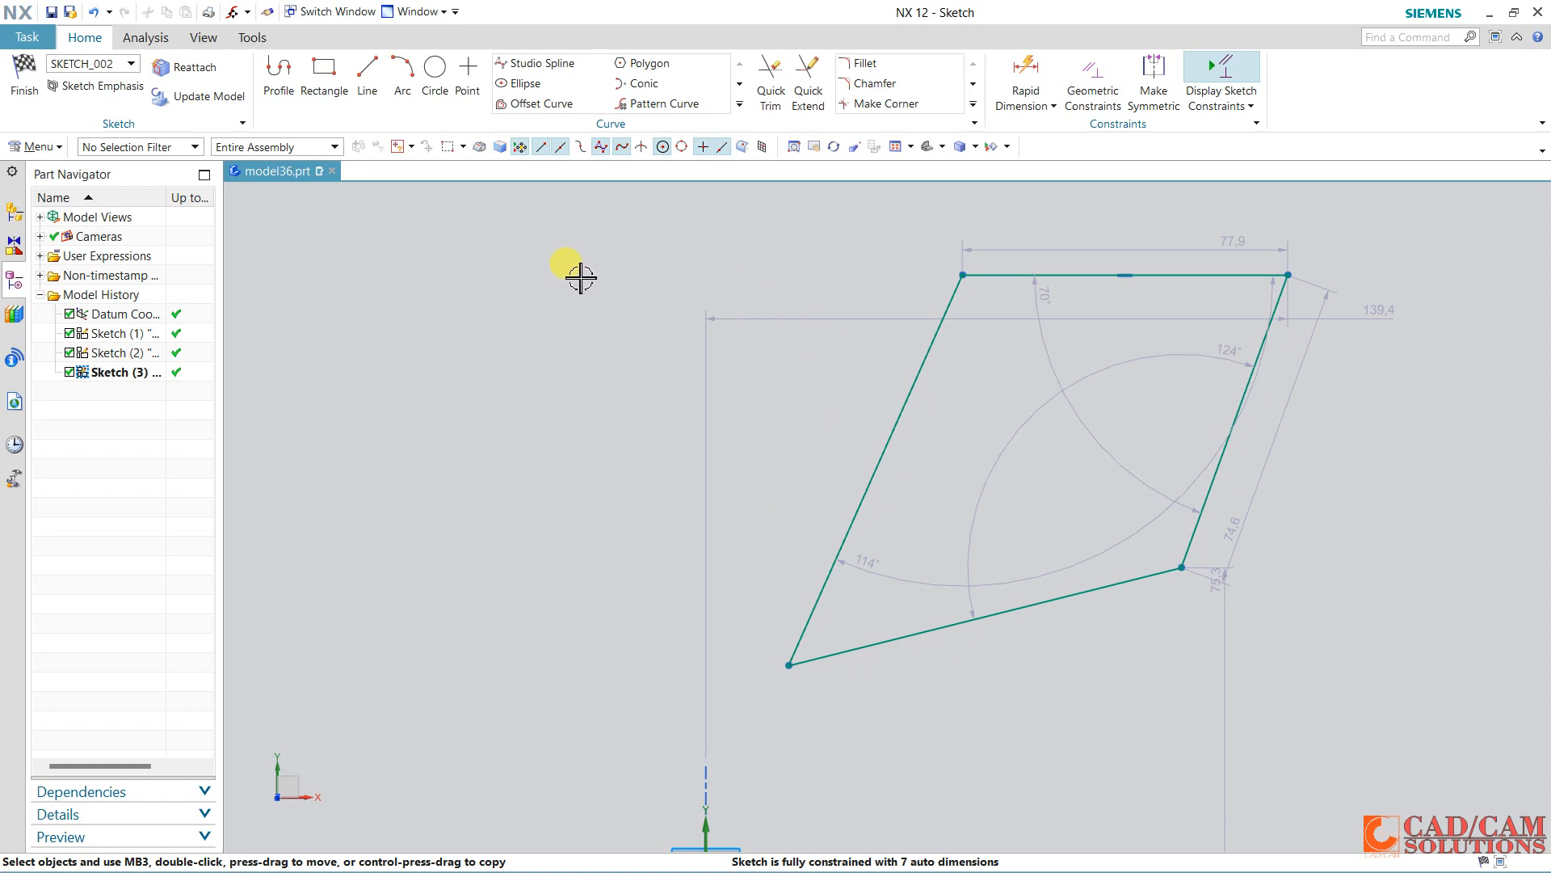
Add an untrimmed 10 mm radius fillet between the two lines meeting at the profile's lowest corner.
{"action": "left_click", "coordinate": [974, 105]}
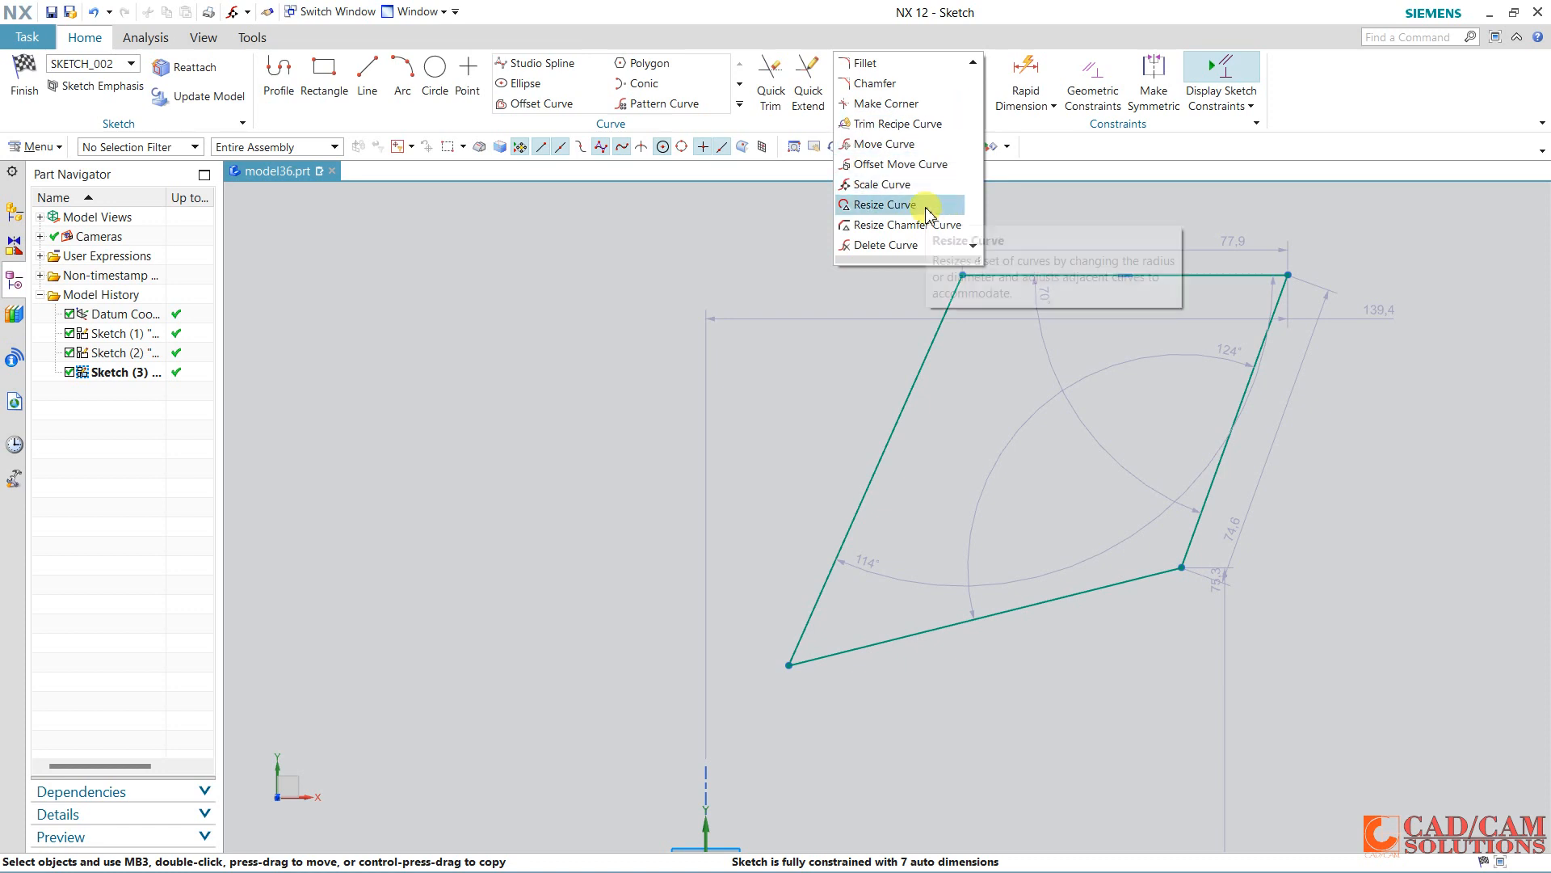
{"action": "left_click", "coordinate": [642, 297]}
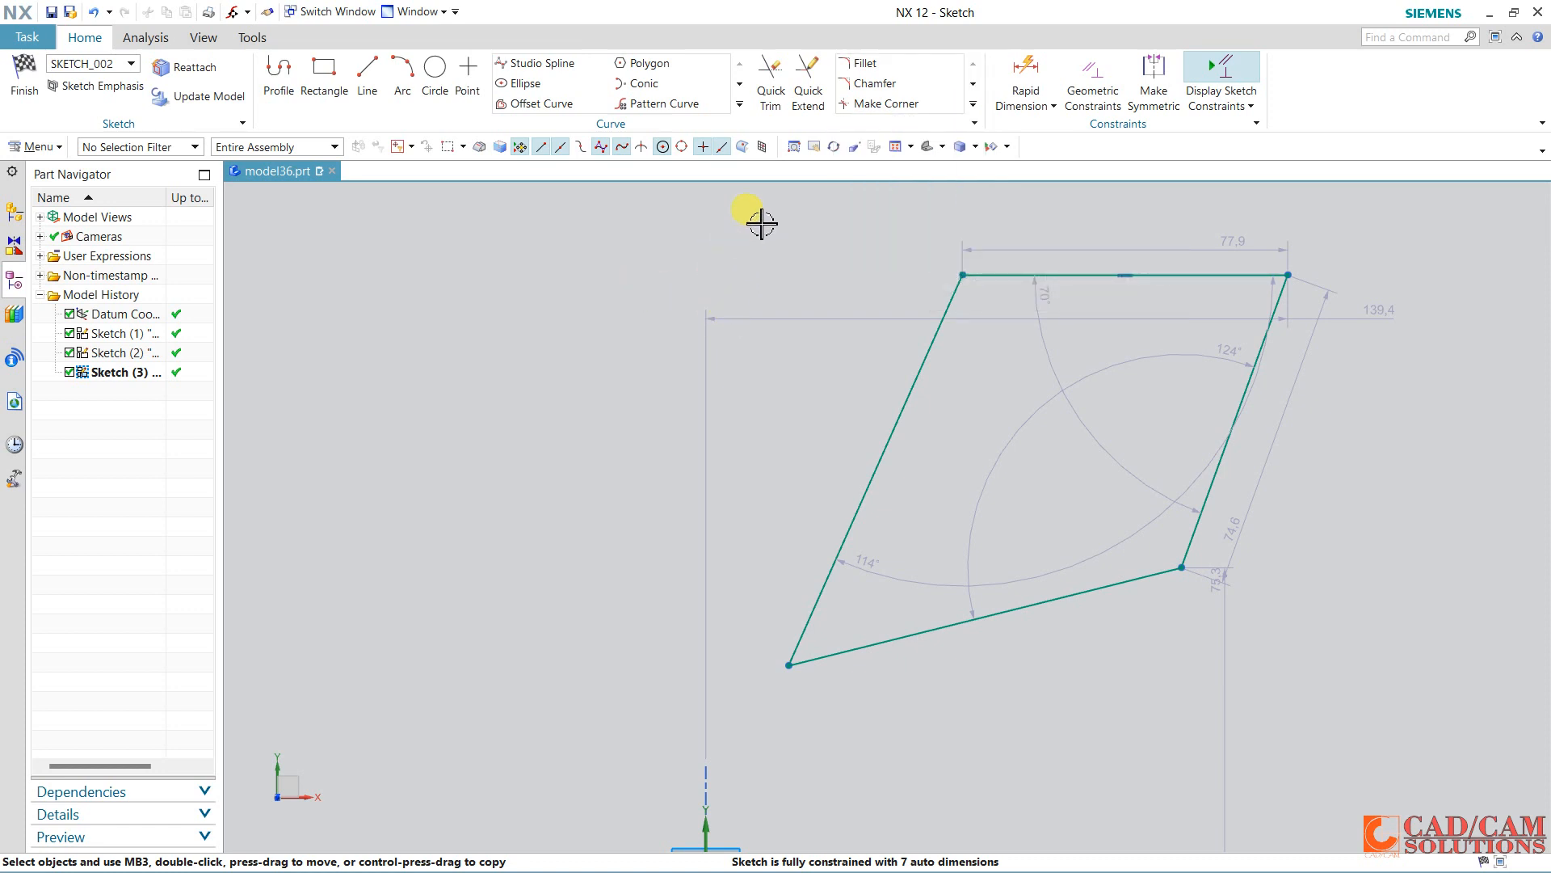
{"action": "left_click", "coordinate": [863, 63]}
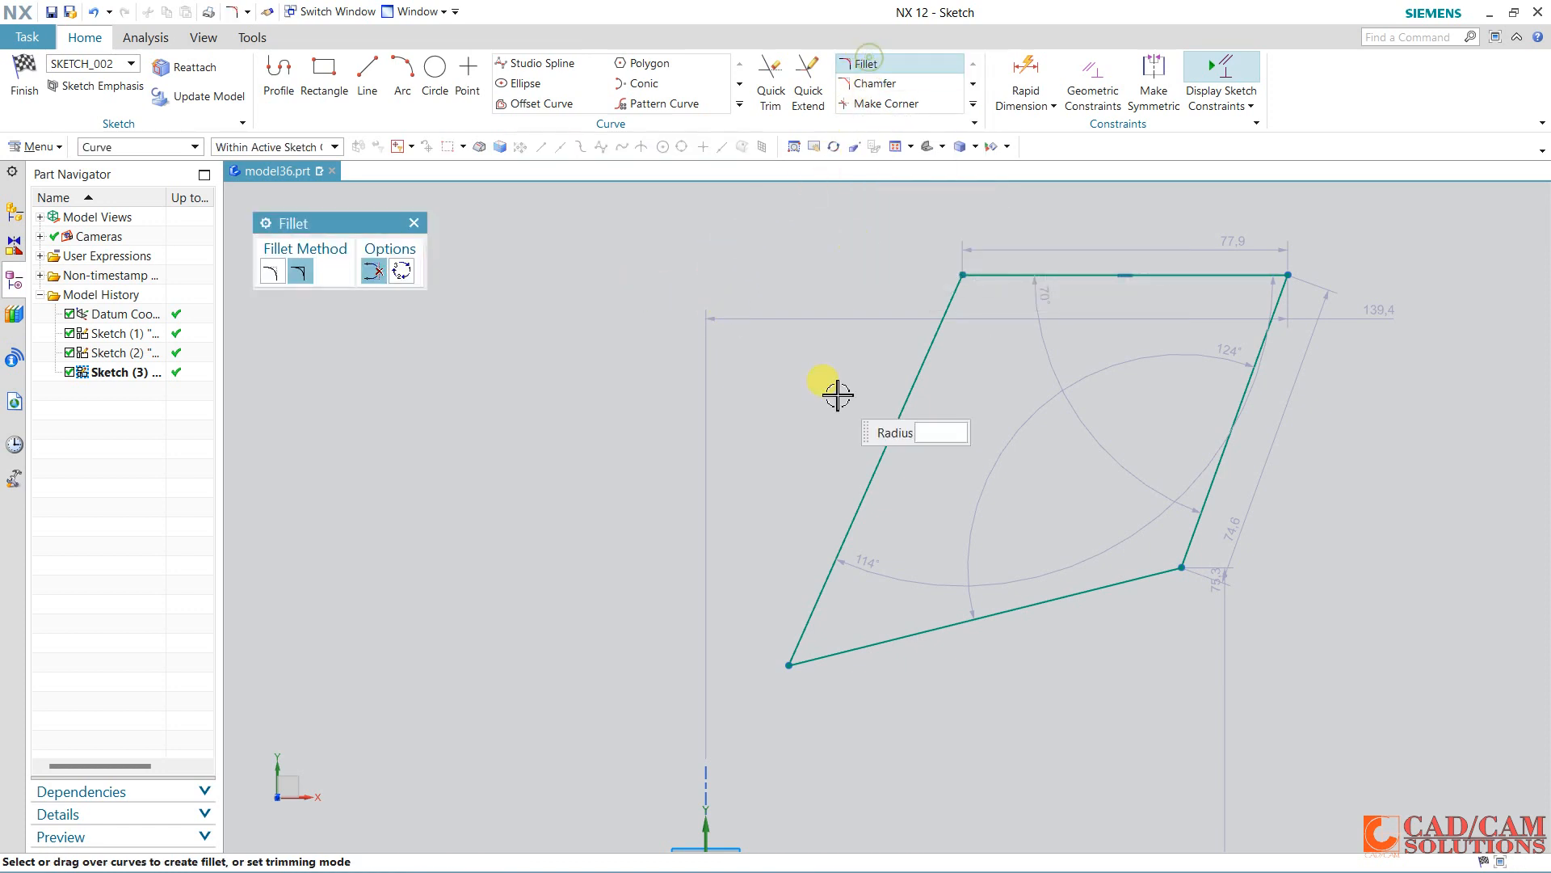
{"action": "left_click", "coordinate": [823, 585]}
{"action": "left_click", "coordinate": [862, 643]}
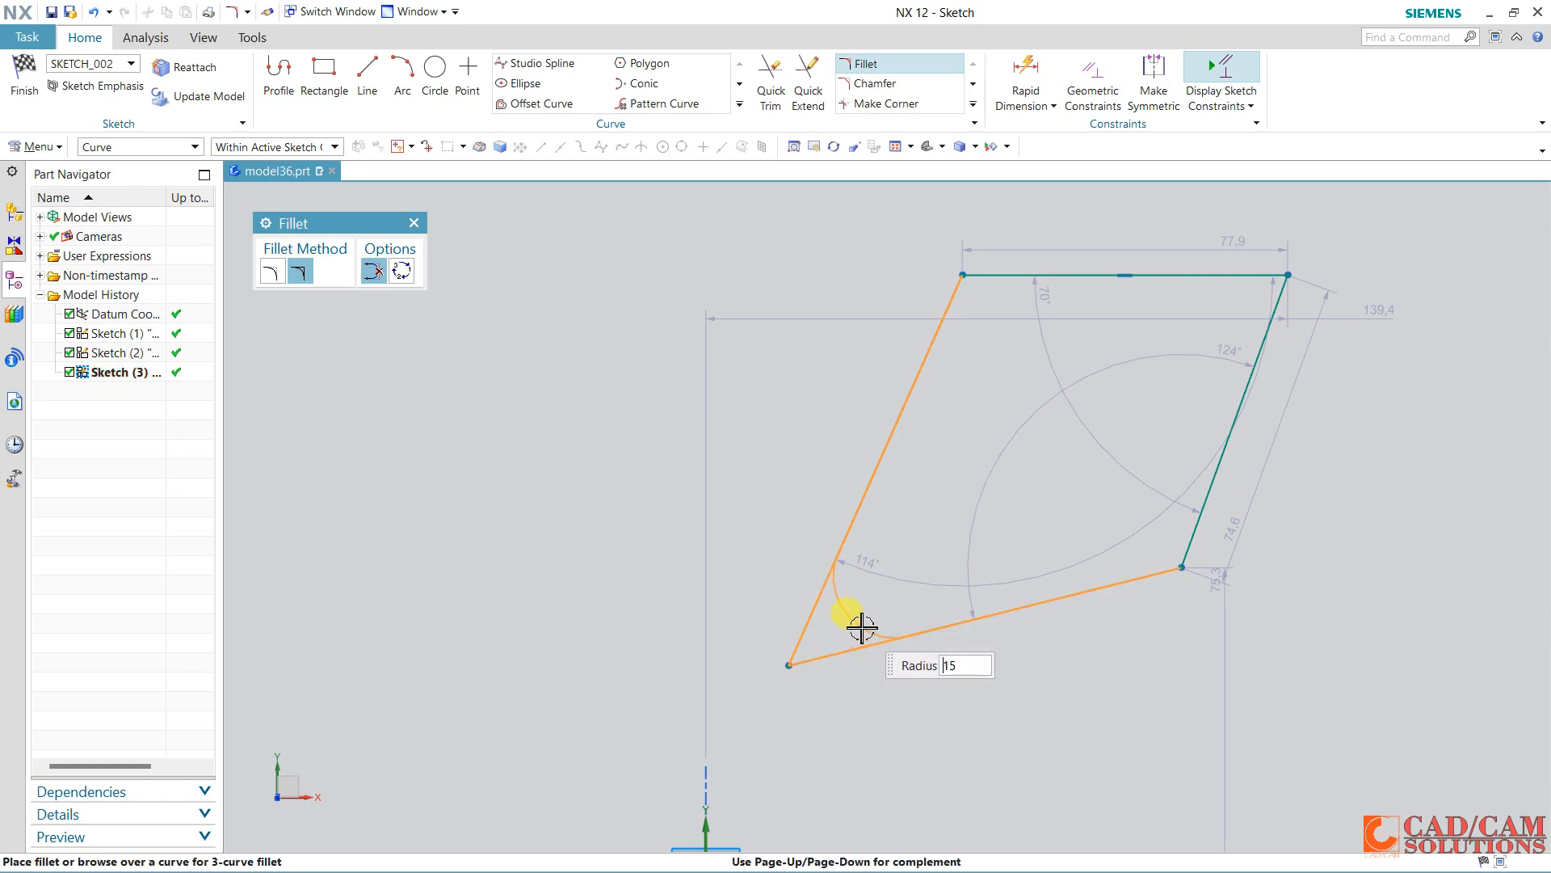
{"action": "type", "text": "10"}
{"action": "key", "text": "Return"}
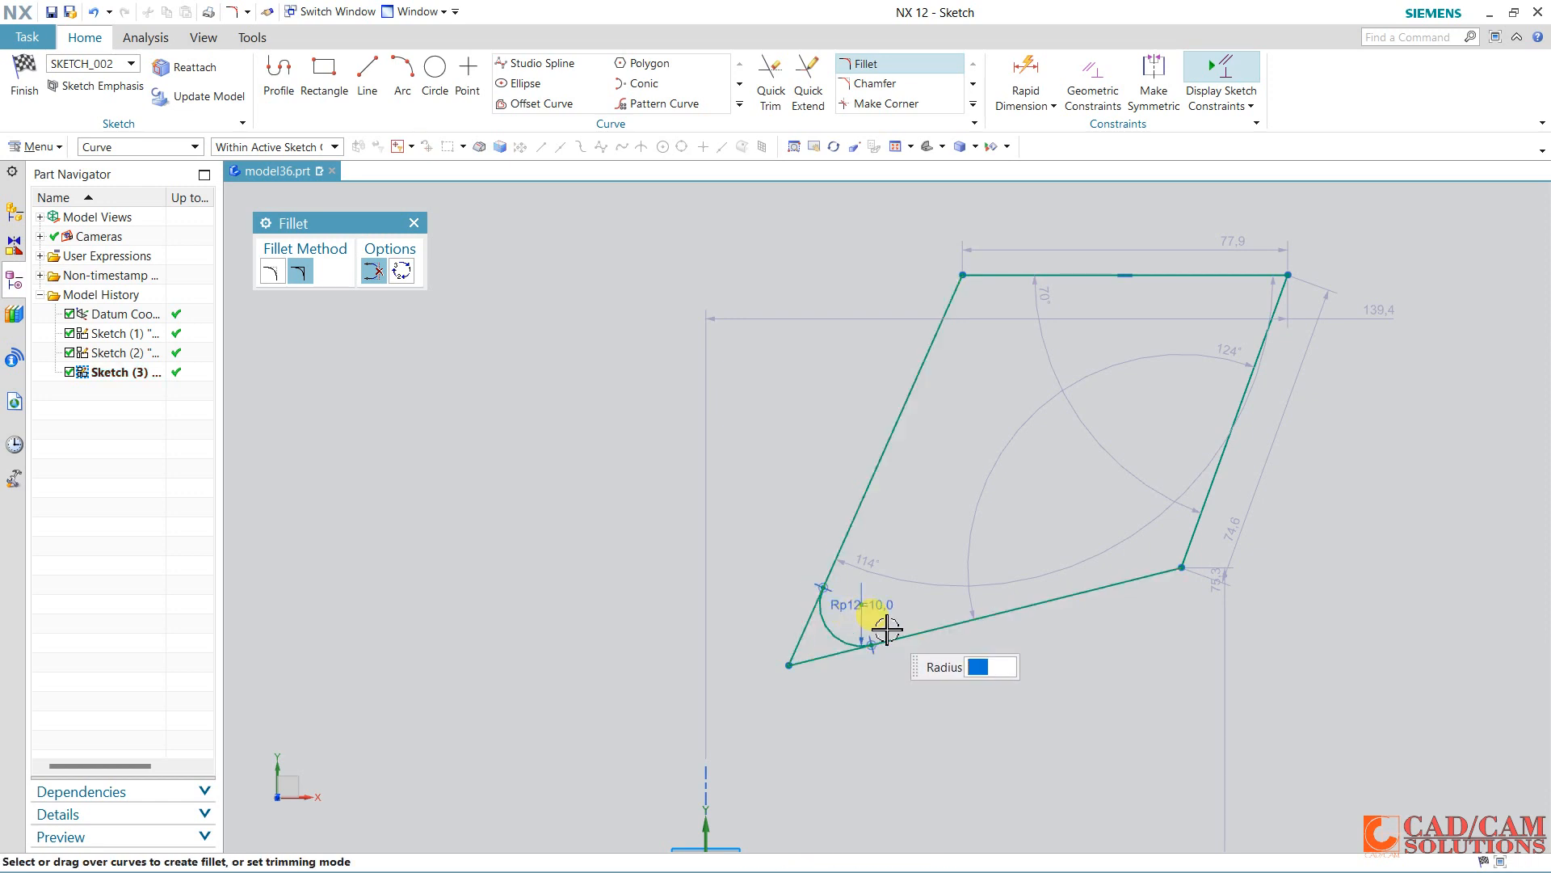
{"action": "key", "text": "Escape"}
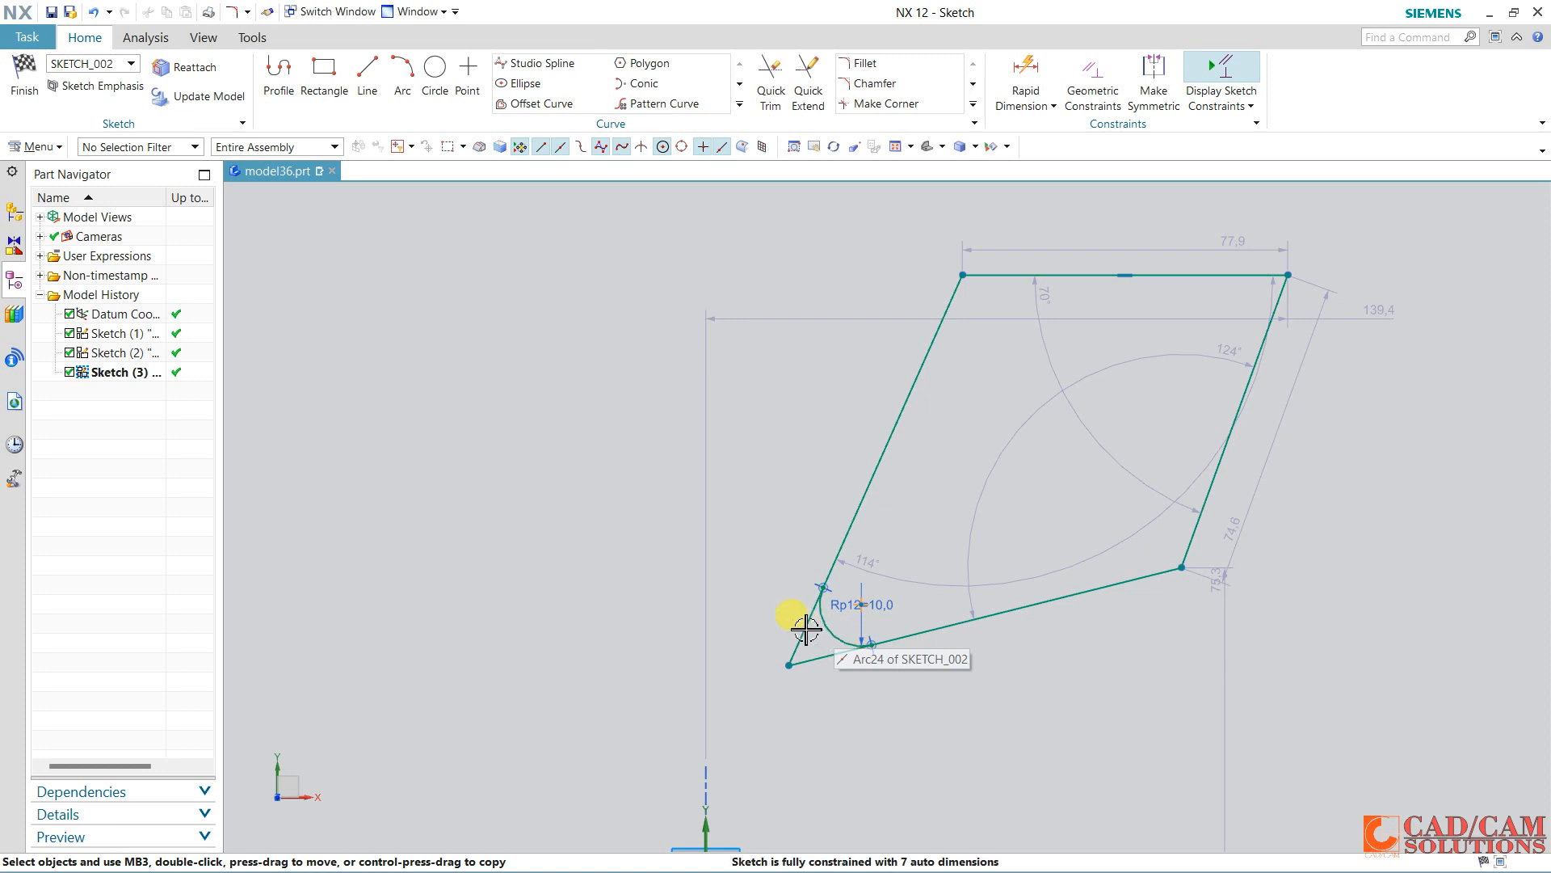
Resize the untrimmed fillet arc to a 12 mm radius with Resize Curve, previewing 20 mm first, and delete the arc.
{"action": "left_click", "coordinate": [972, 111]}
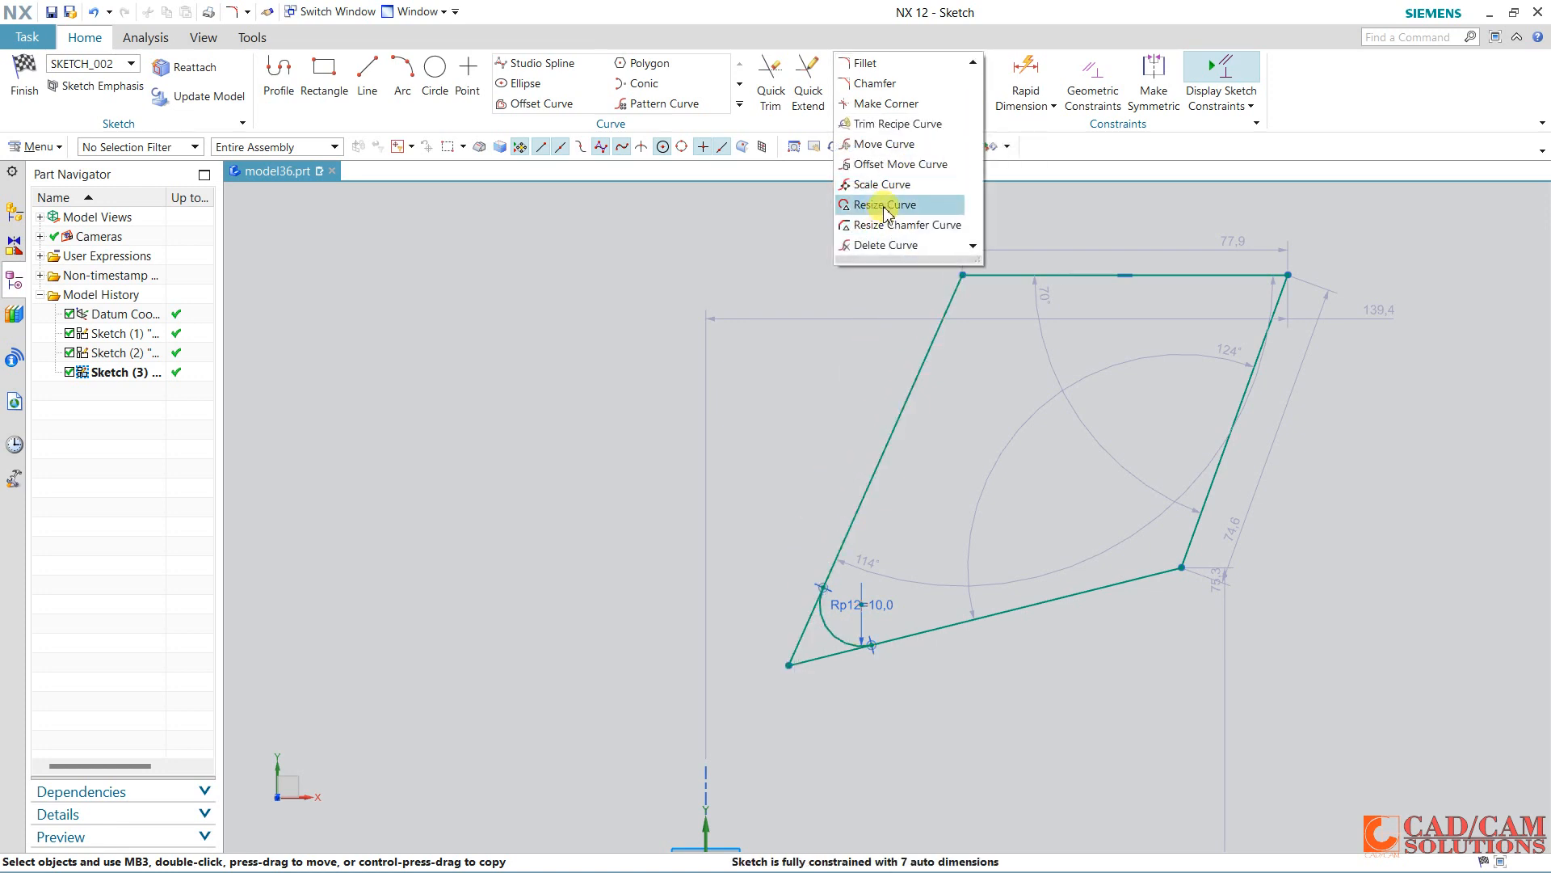
{"action": "left_click", "coordinate": [883, 206]}
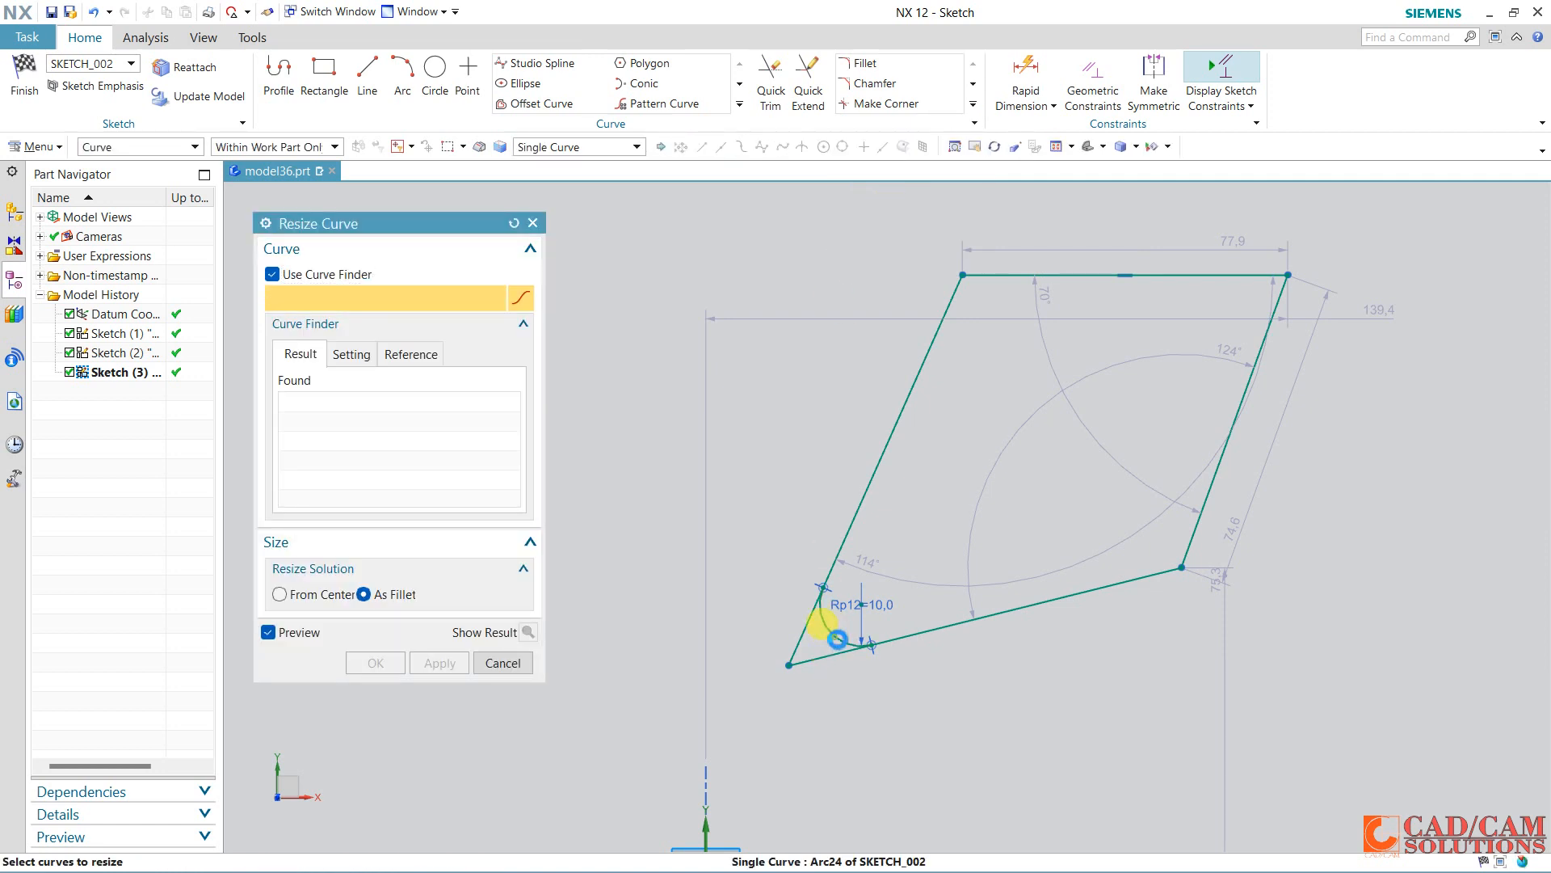
{"action": "left_click", "coordinate": [827, 627]}
{"action": "double_click", "coordinate": [428, 627]}
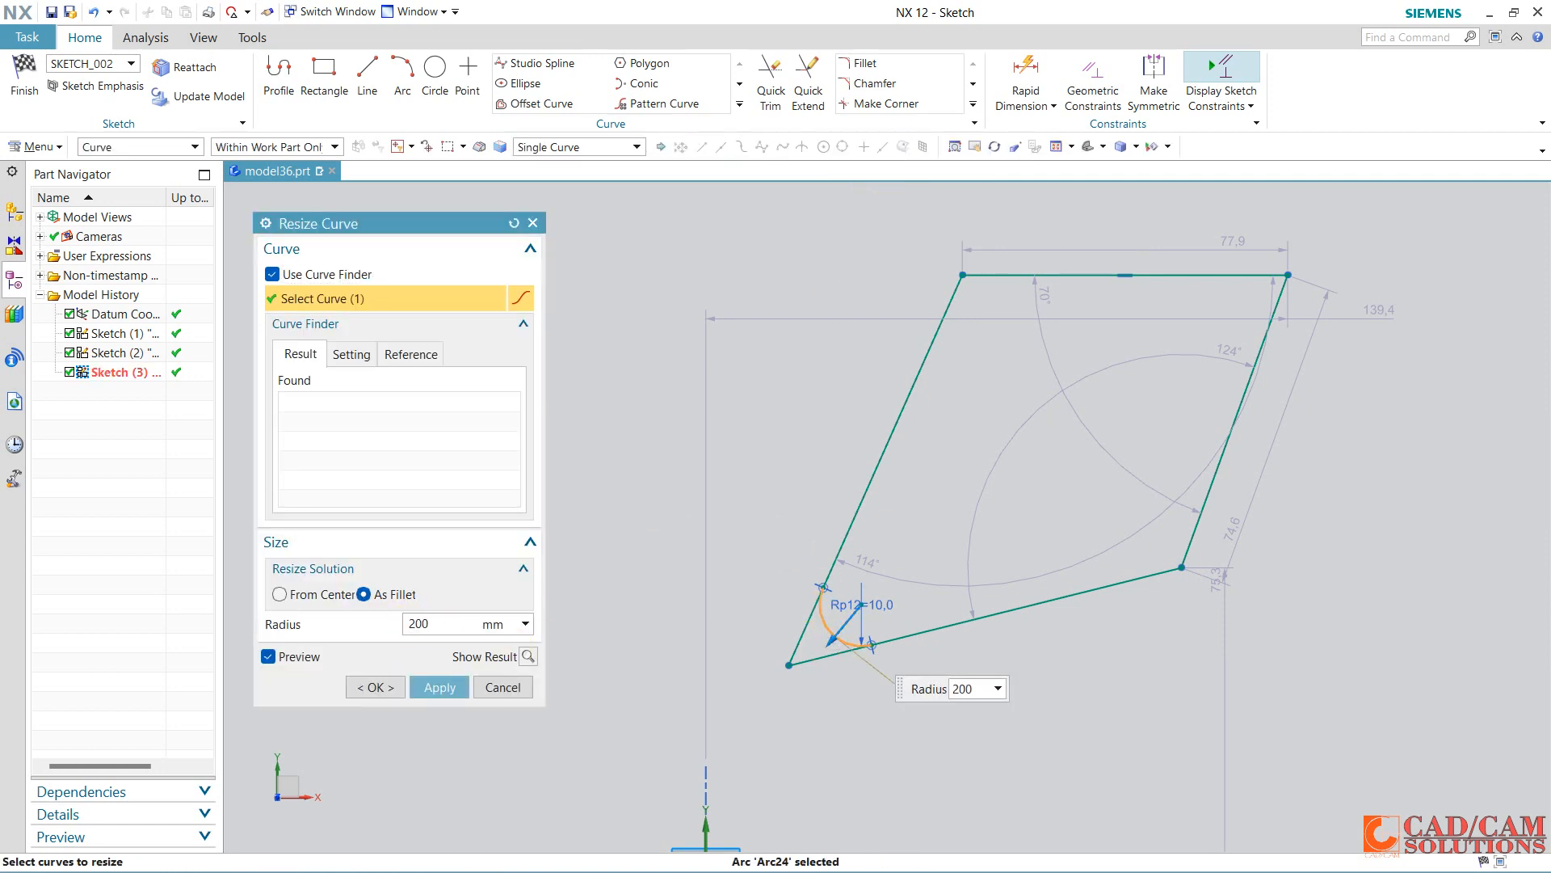
{"action": "double_click", "coordinate": [434, 627]}
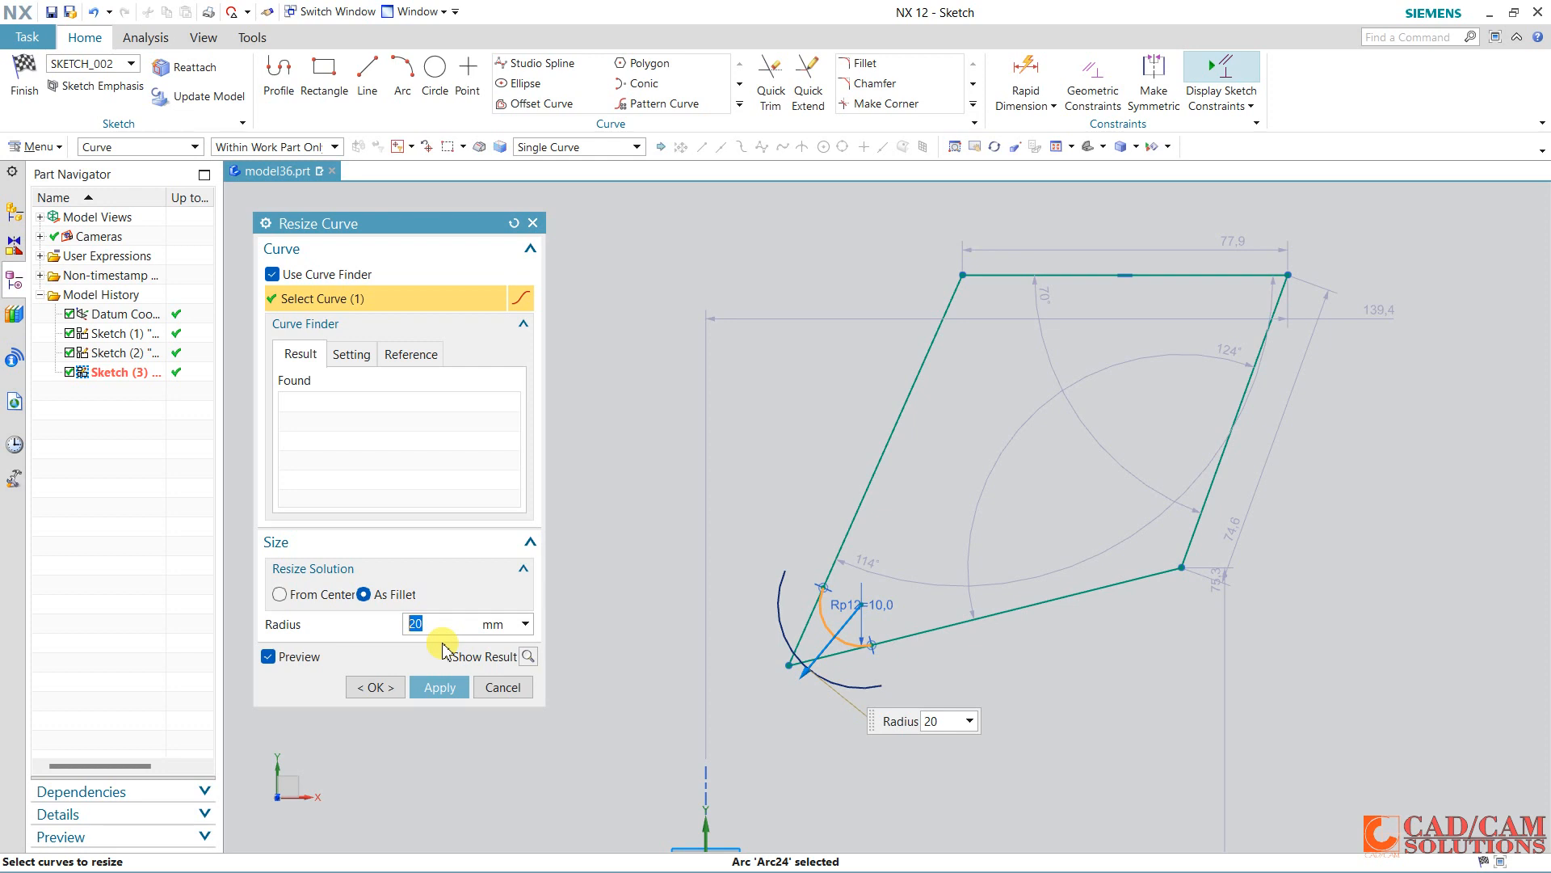
{"action": "key", "text": "Return"}
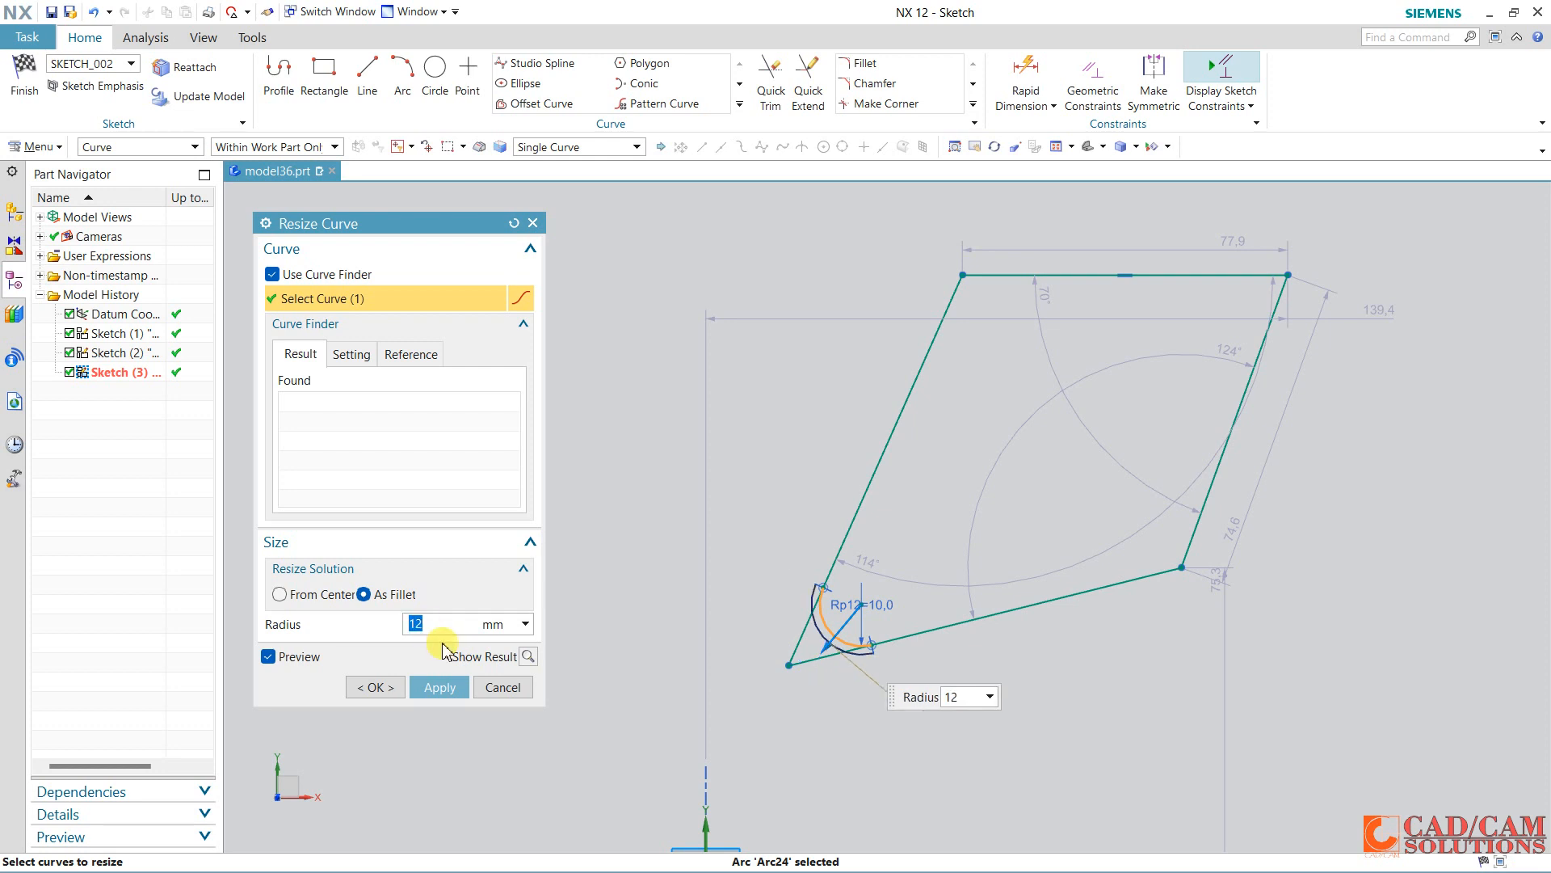
{"action": "left_click", "coordinate": [365, 688]}
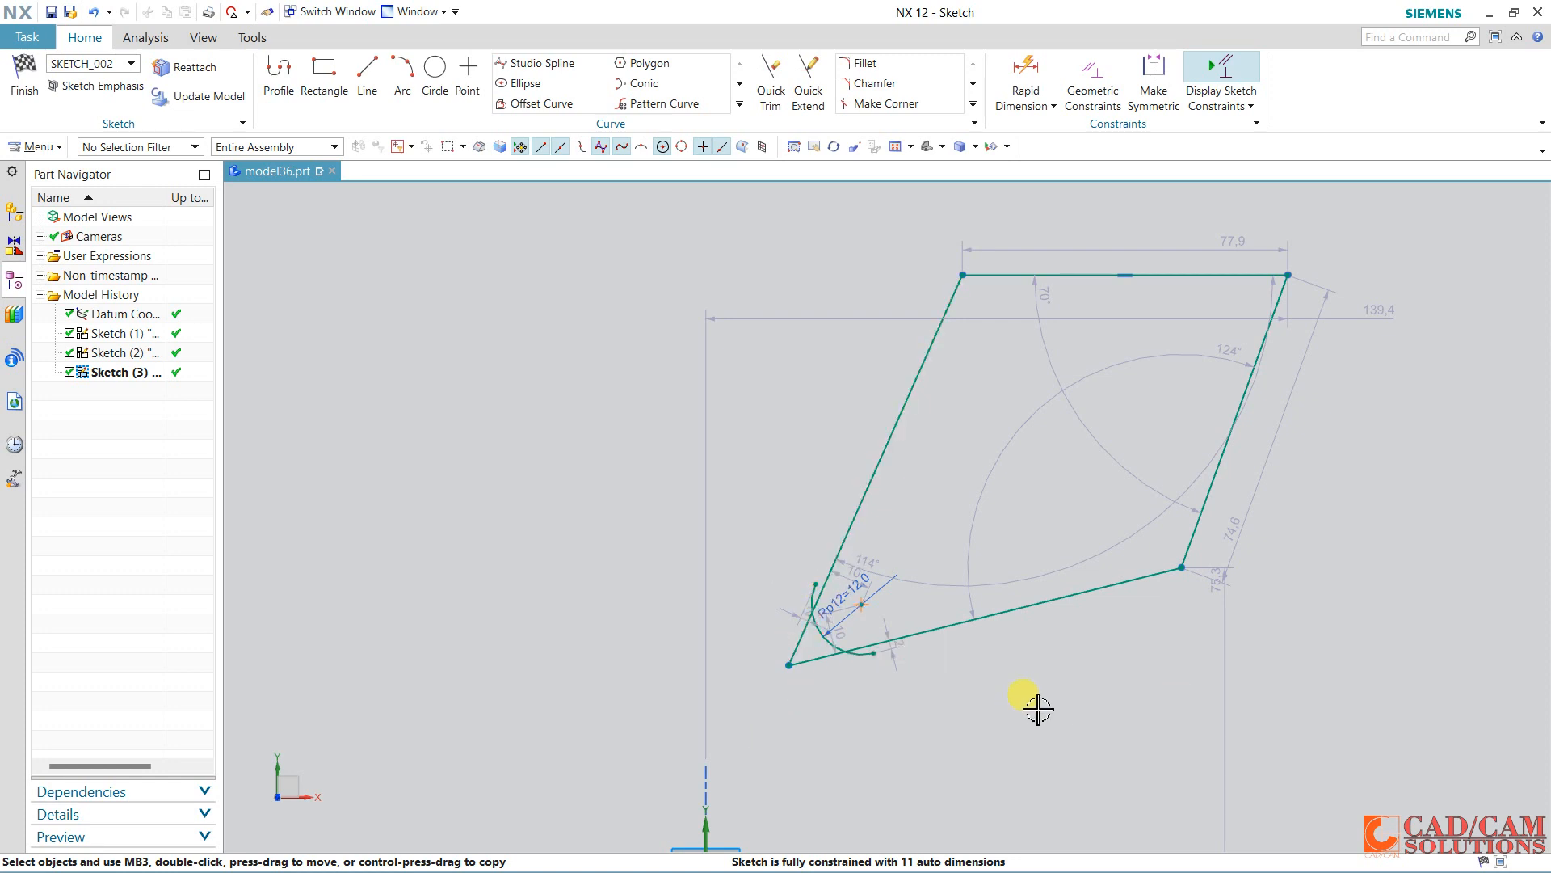
{"action": "left_click", "coordinate": [862, 663]}
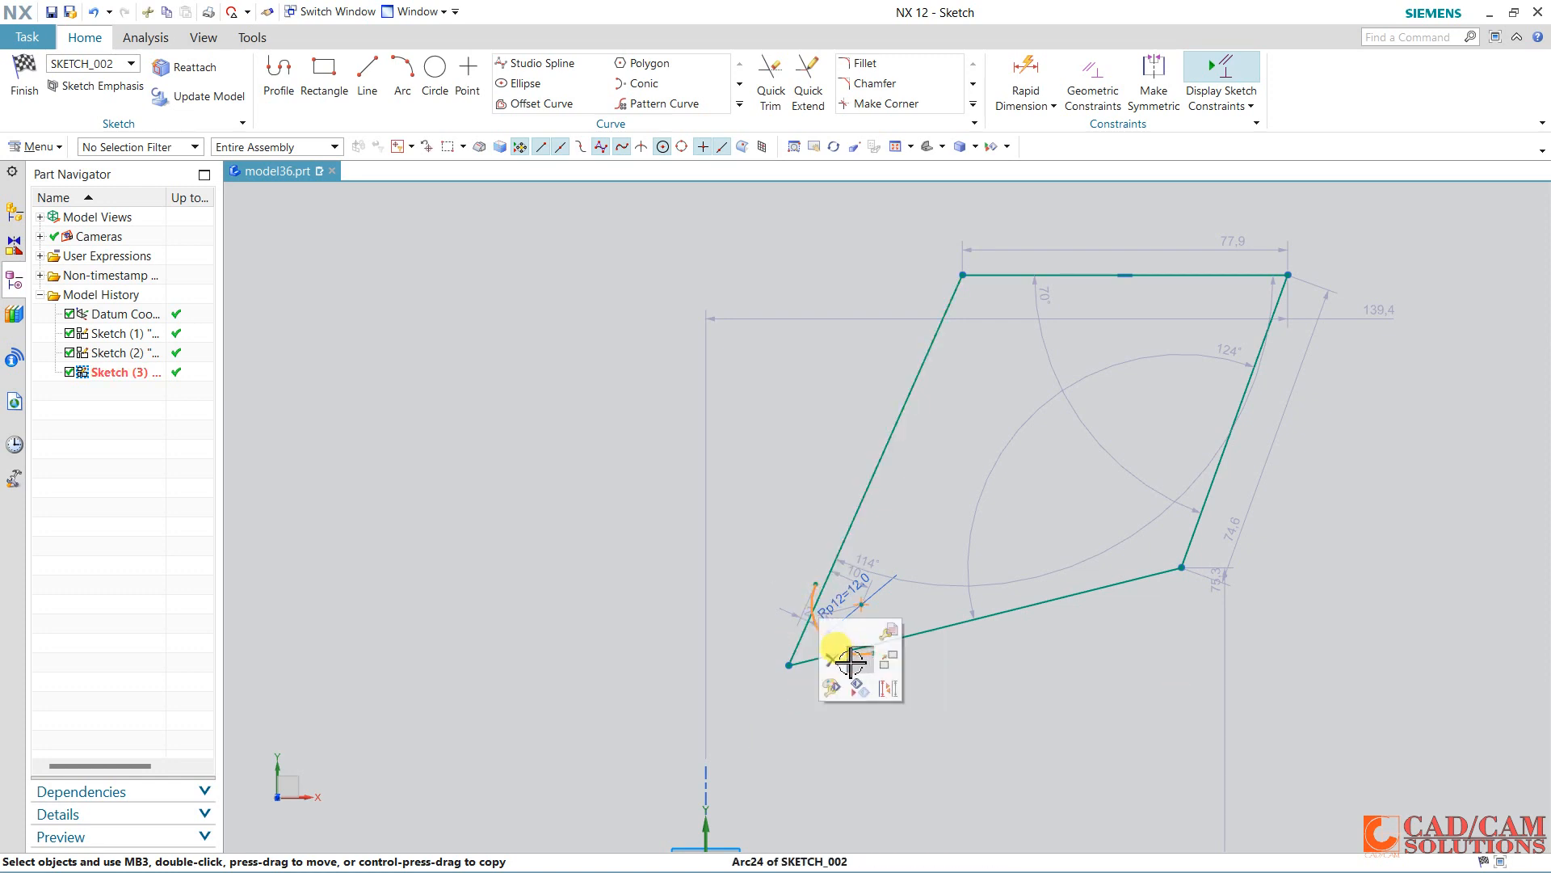
{"action": "key", "text": "Delete"}
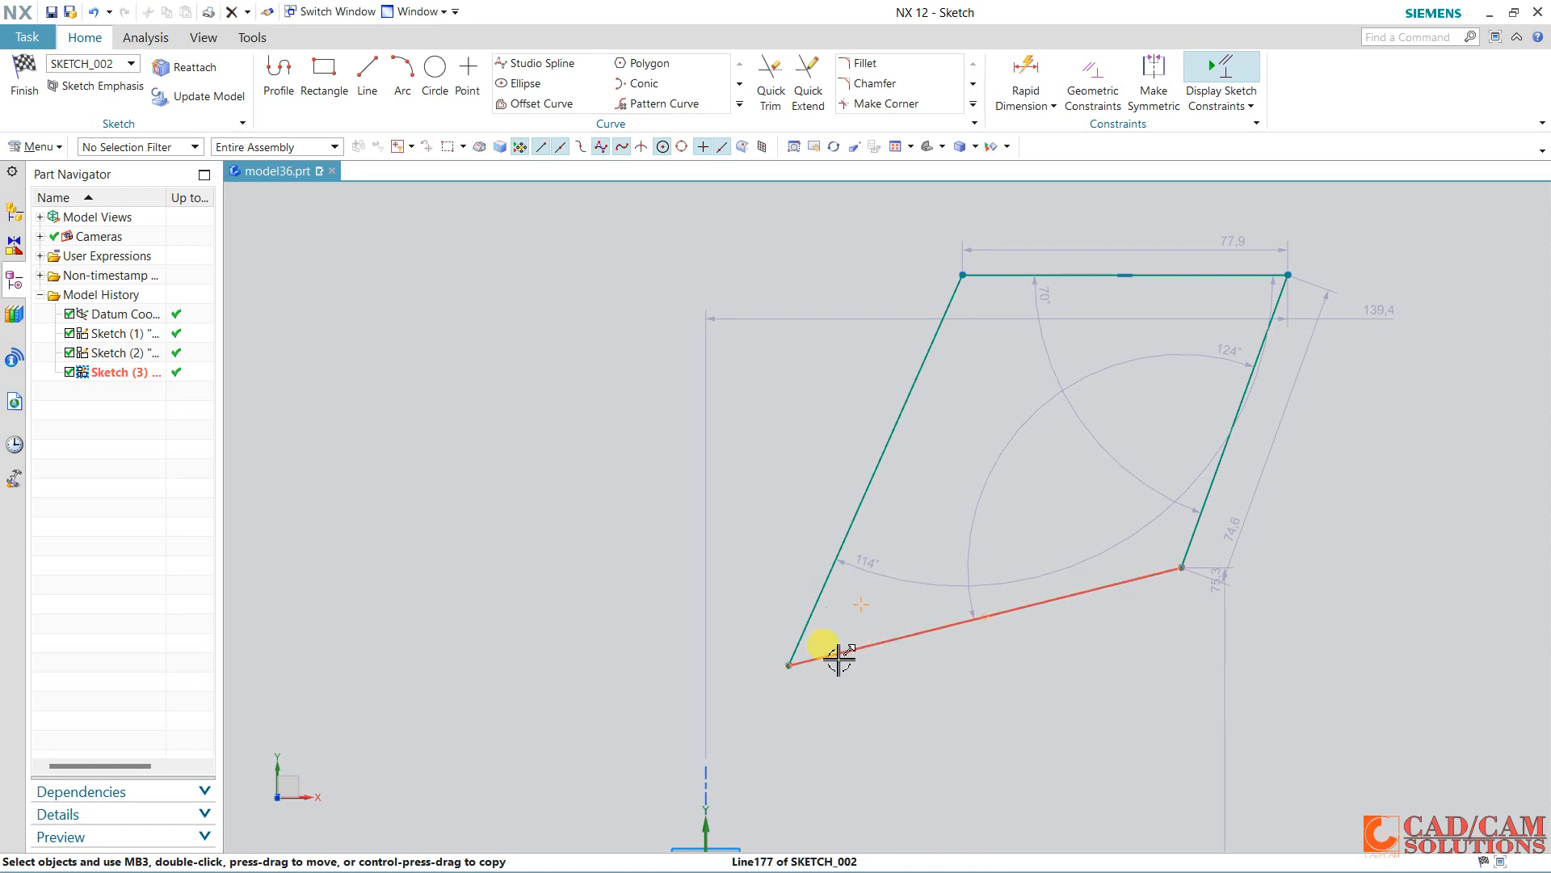
Fillet the profile's lowest corner with a 10 mm radius using the Trim method.
{"action": "left_click", "coordinate": [861, 68]}
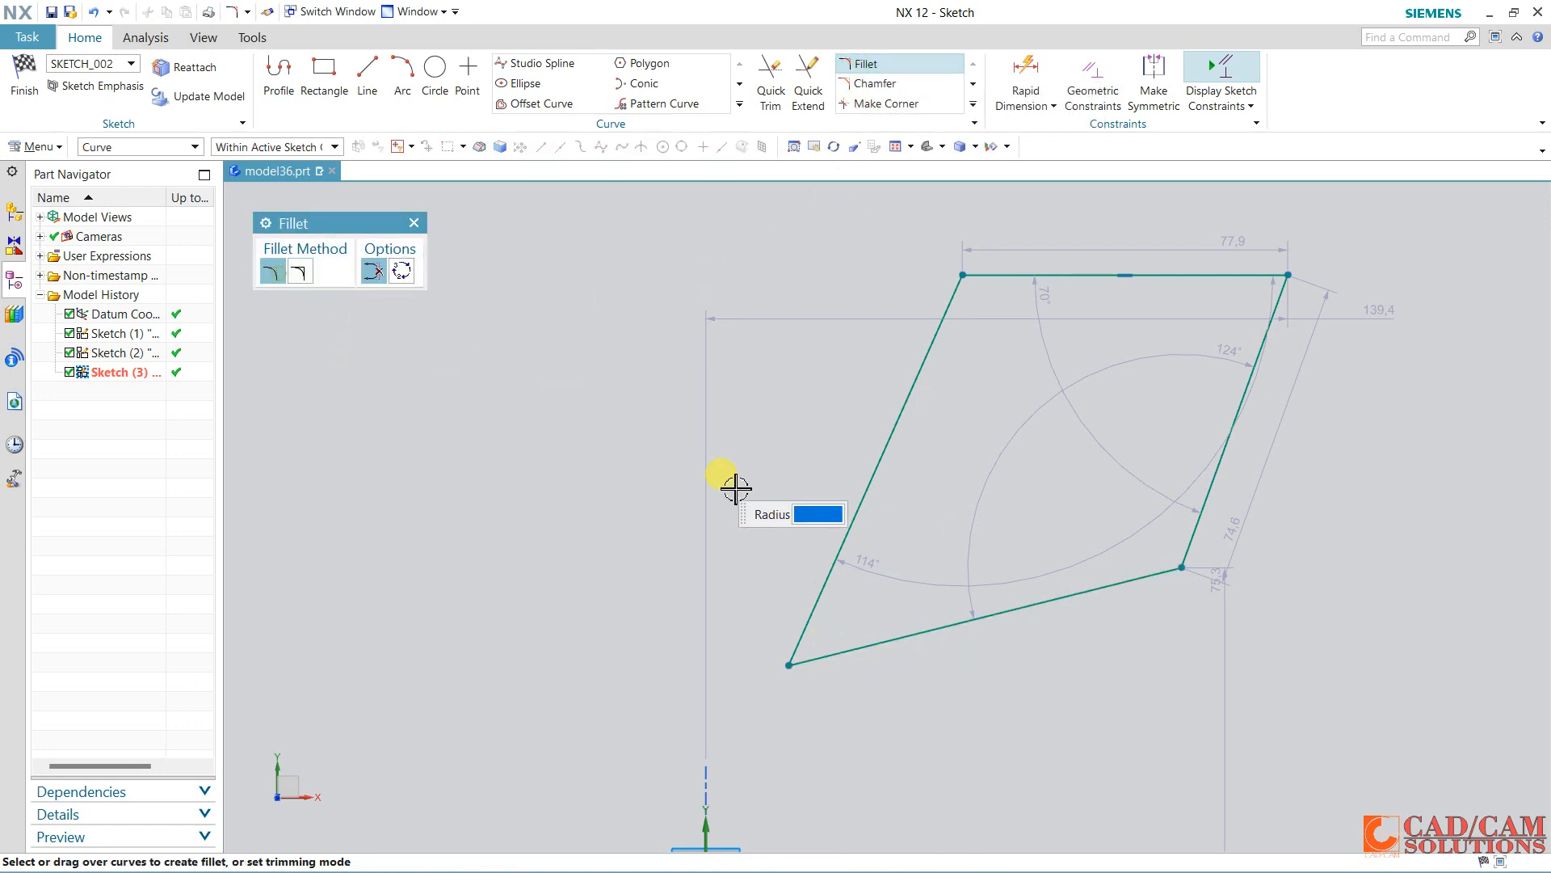
{"action": "left_click", "coordinate": [826, 564]}
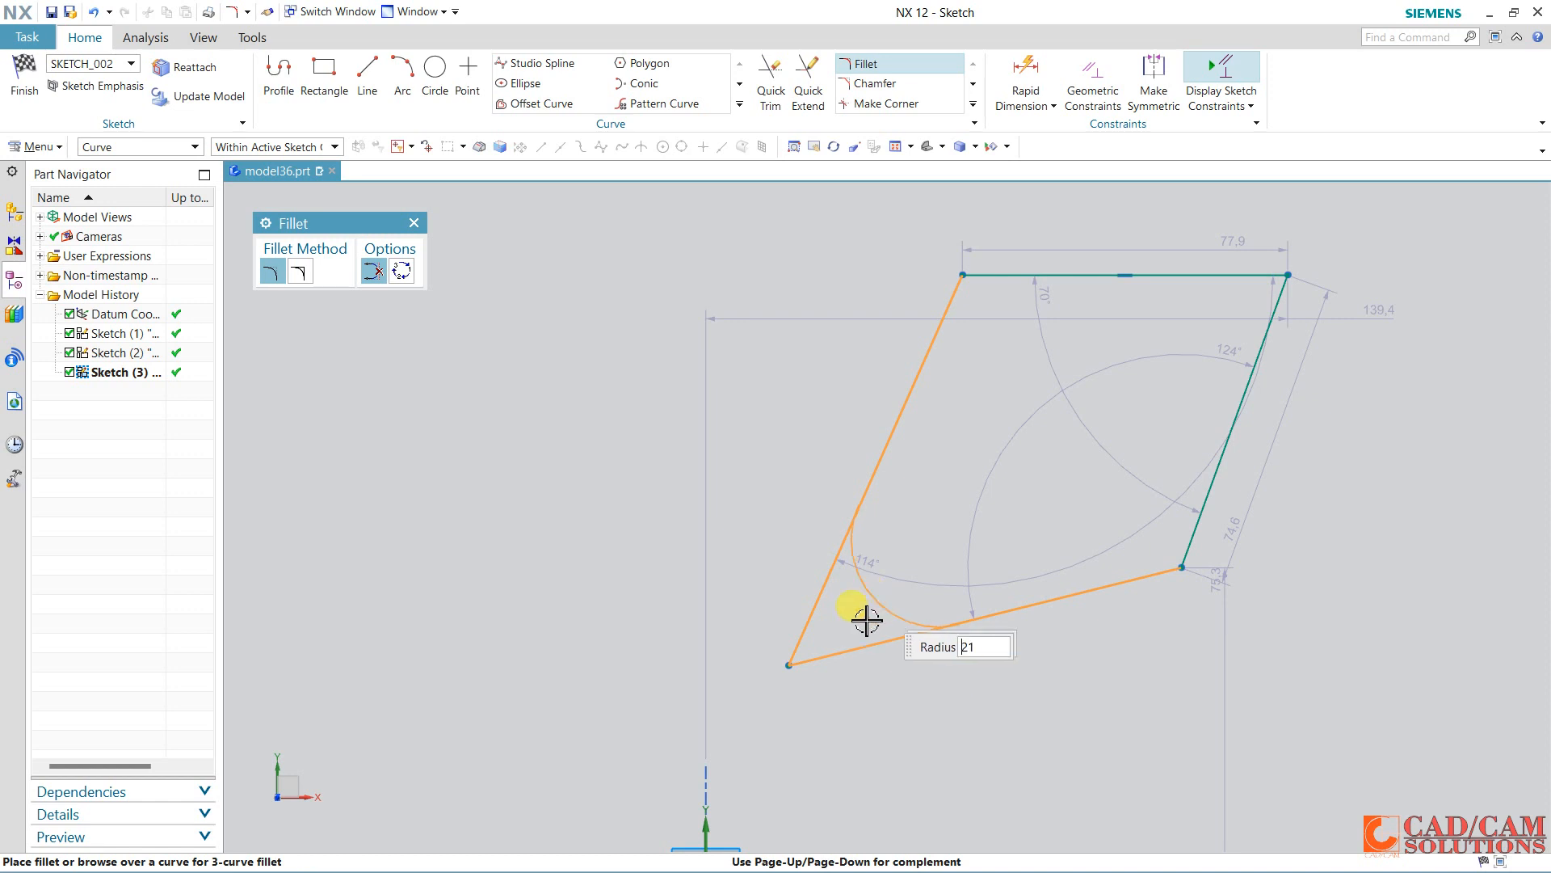
{"action": "type", "text": "0"}
{"action": "key", "text": "Return"}
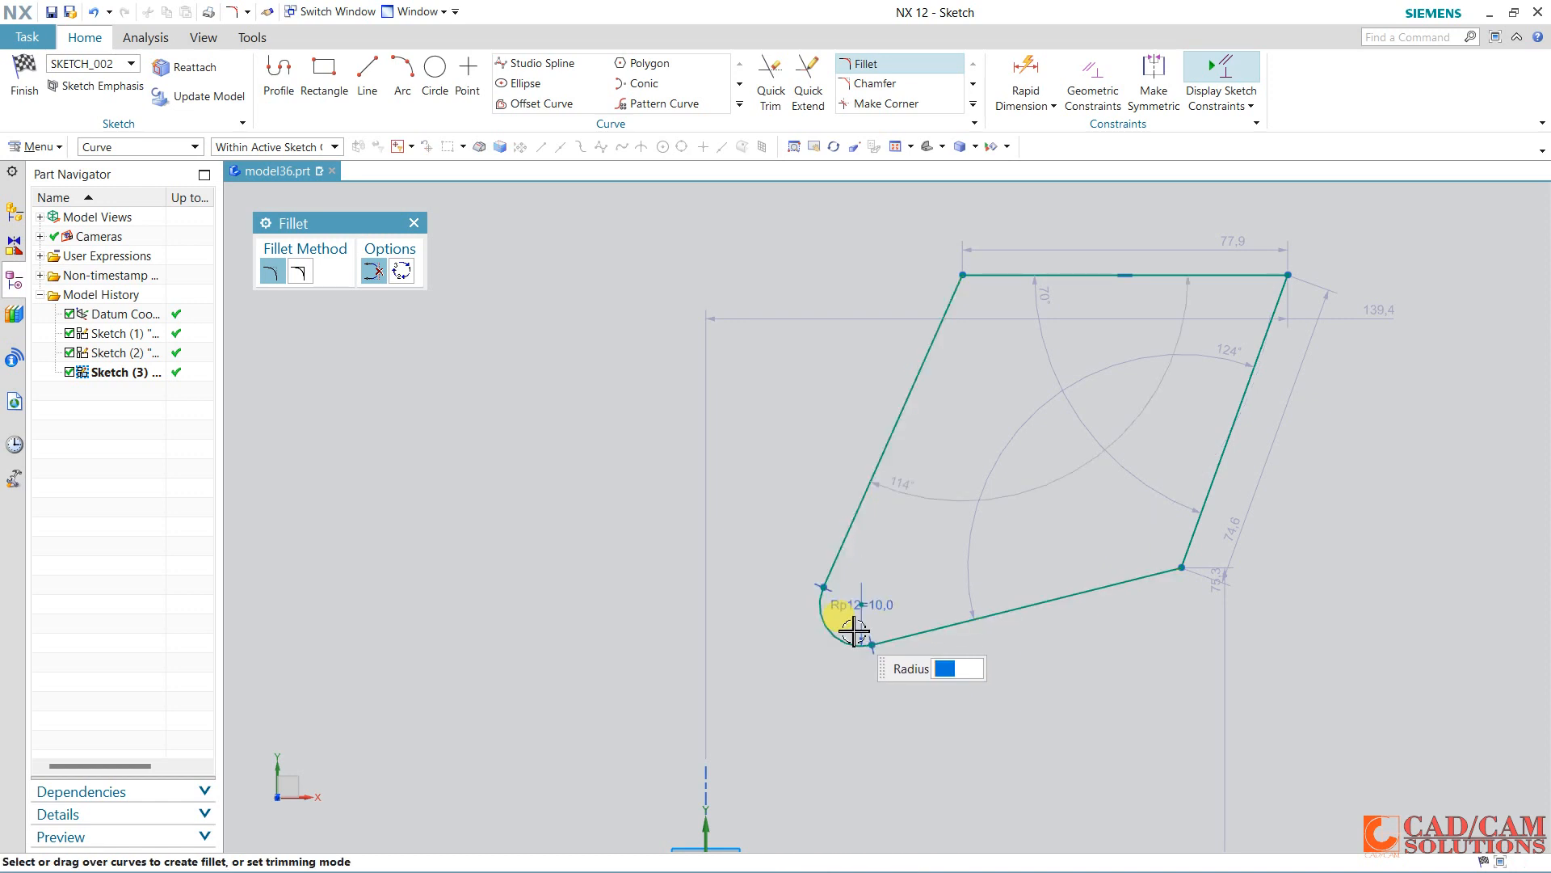
{"action": "key", "text": "Escape"}
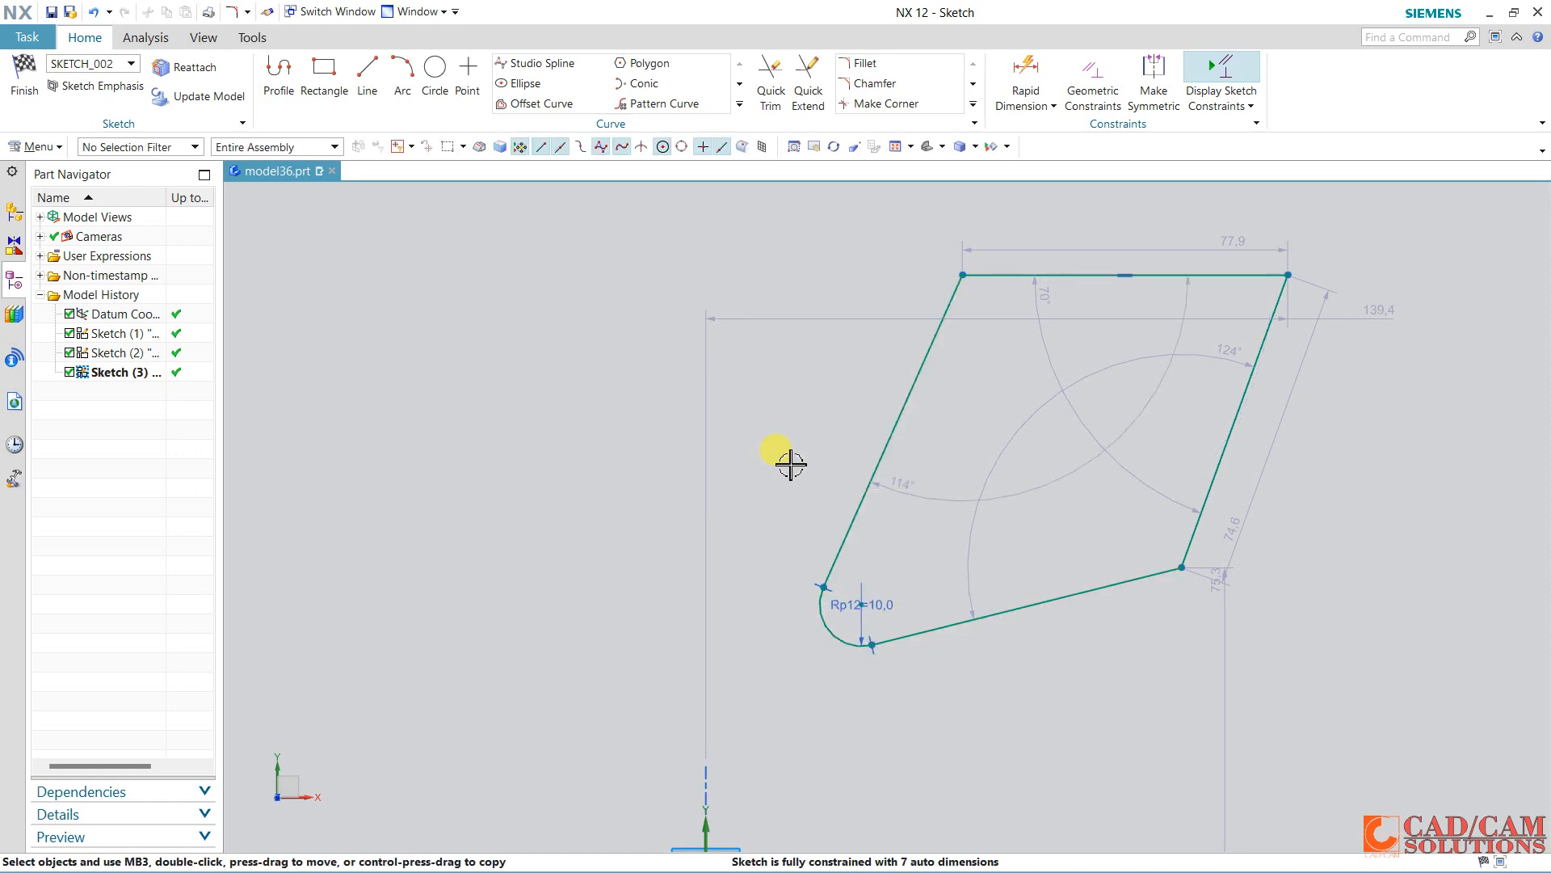
Resize the trimmed fillet arc to a 20 mm radius with Resize Curve, keeping the As Fillet solution.
{"action": "left_click", "coordinate": [974, 104]}
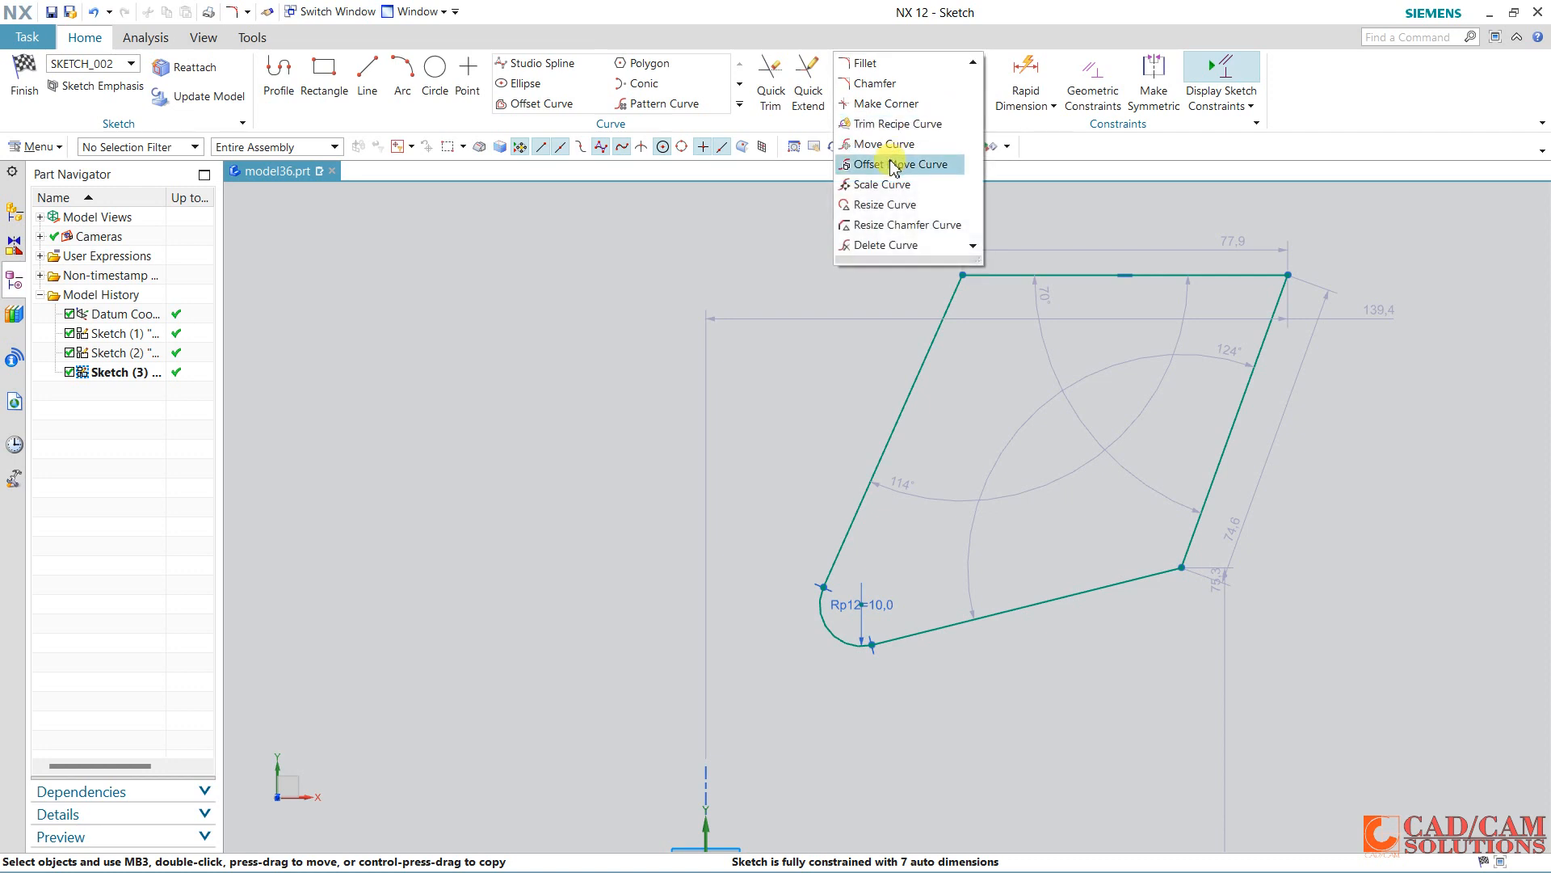
{"action": "left_click", "coordinate": [883, 210]}
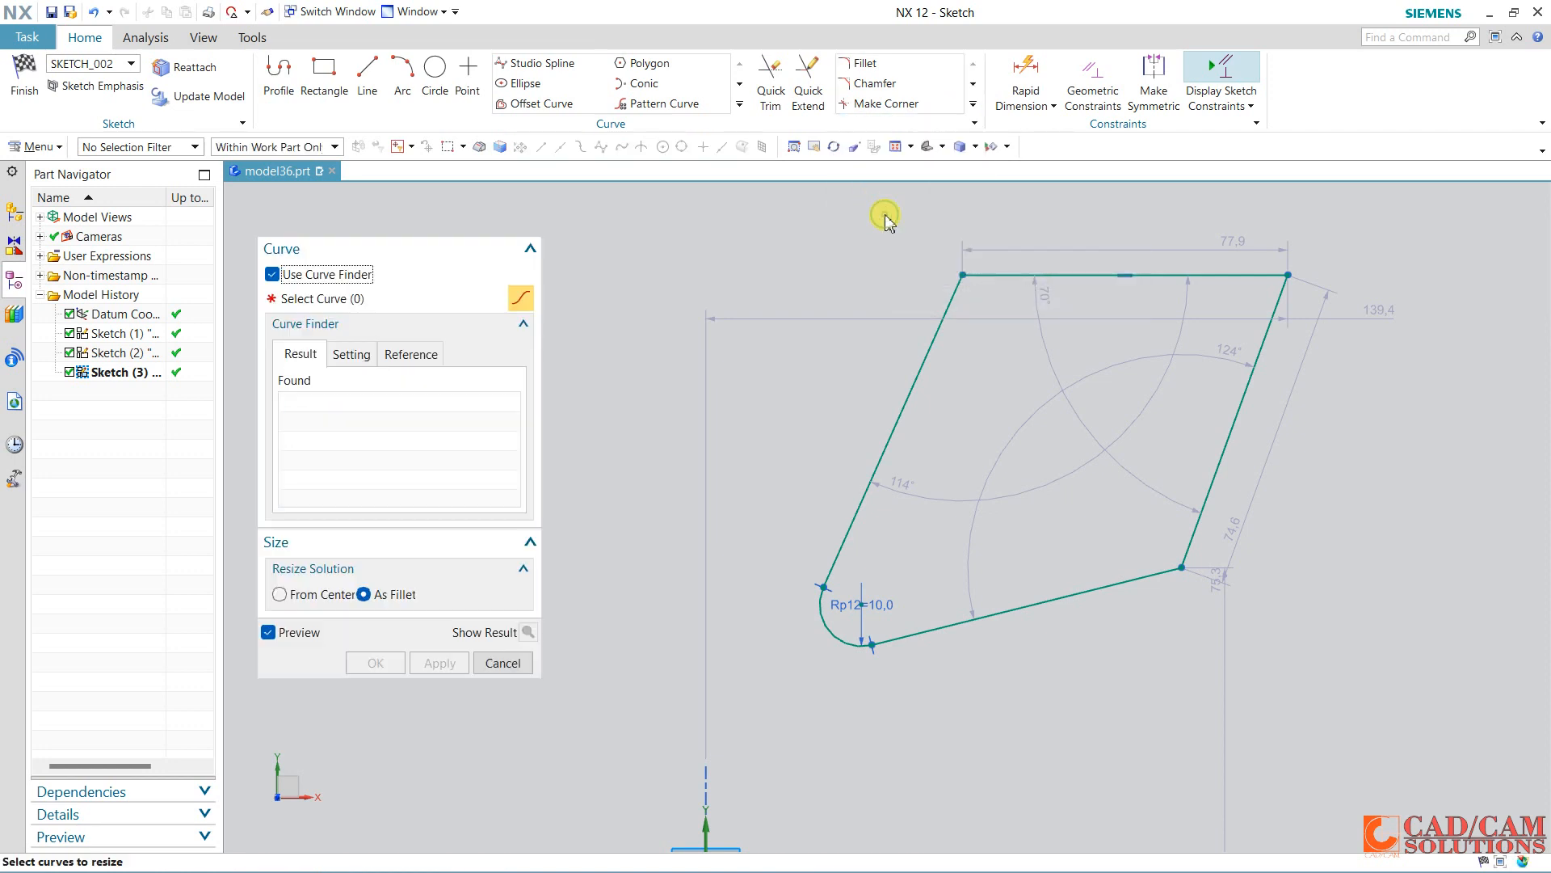
{"action": "left_click", "coordinate": [828, 618]}
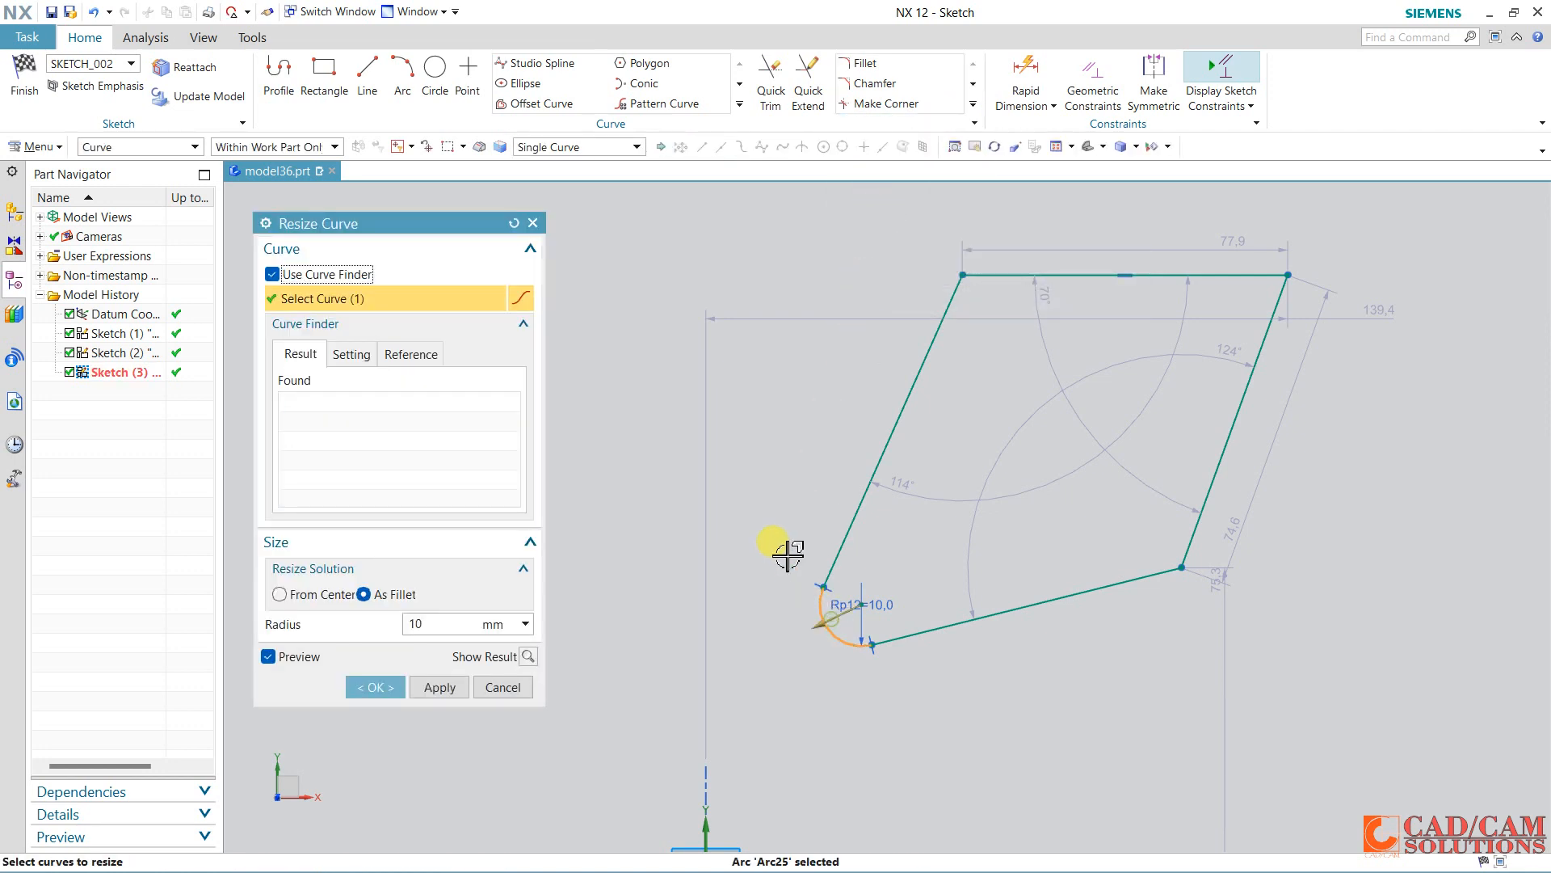
{"action": "double_click", "coordinate": [414, 621]}
{"action": "key", "text": "Return"}
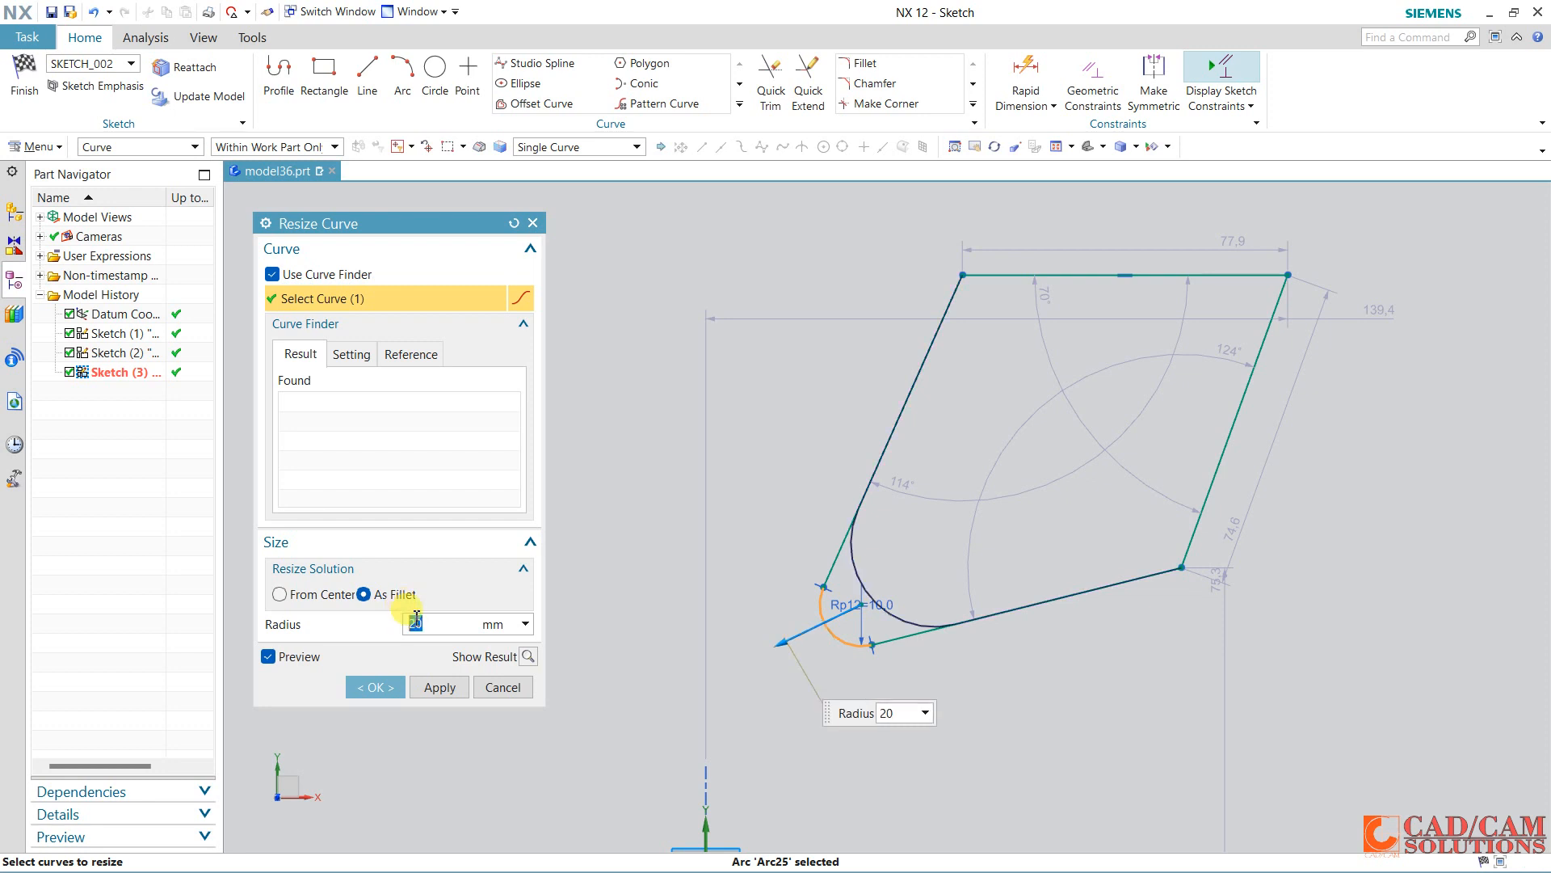
{"action": "left_click", "coordinate": [375, 686]}
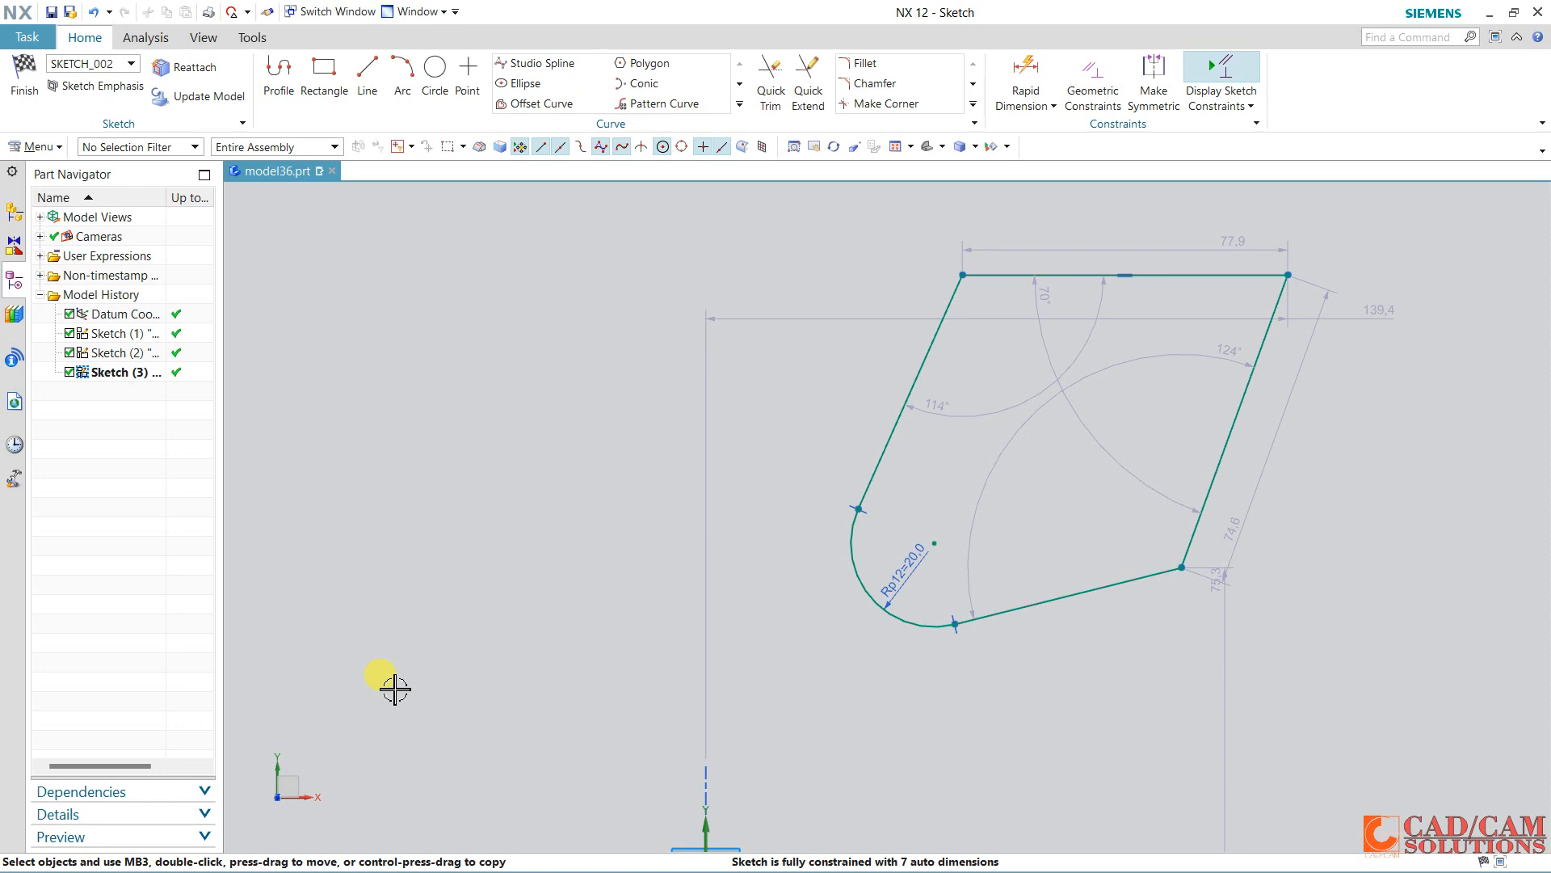
Chamfer the profile's upper right corner untrimmed with a 15 mm offset and 54° angle, and undo the chamfer.
{"action": "left_click", "coordinate": [872, 84]}
{"action": "left_click", "coordinate": [1224, 278]}
{"action": "left_click", "coordinate": [1266, 329]}
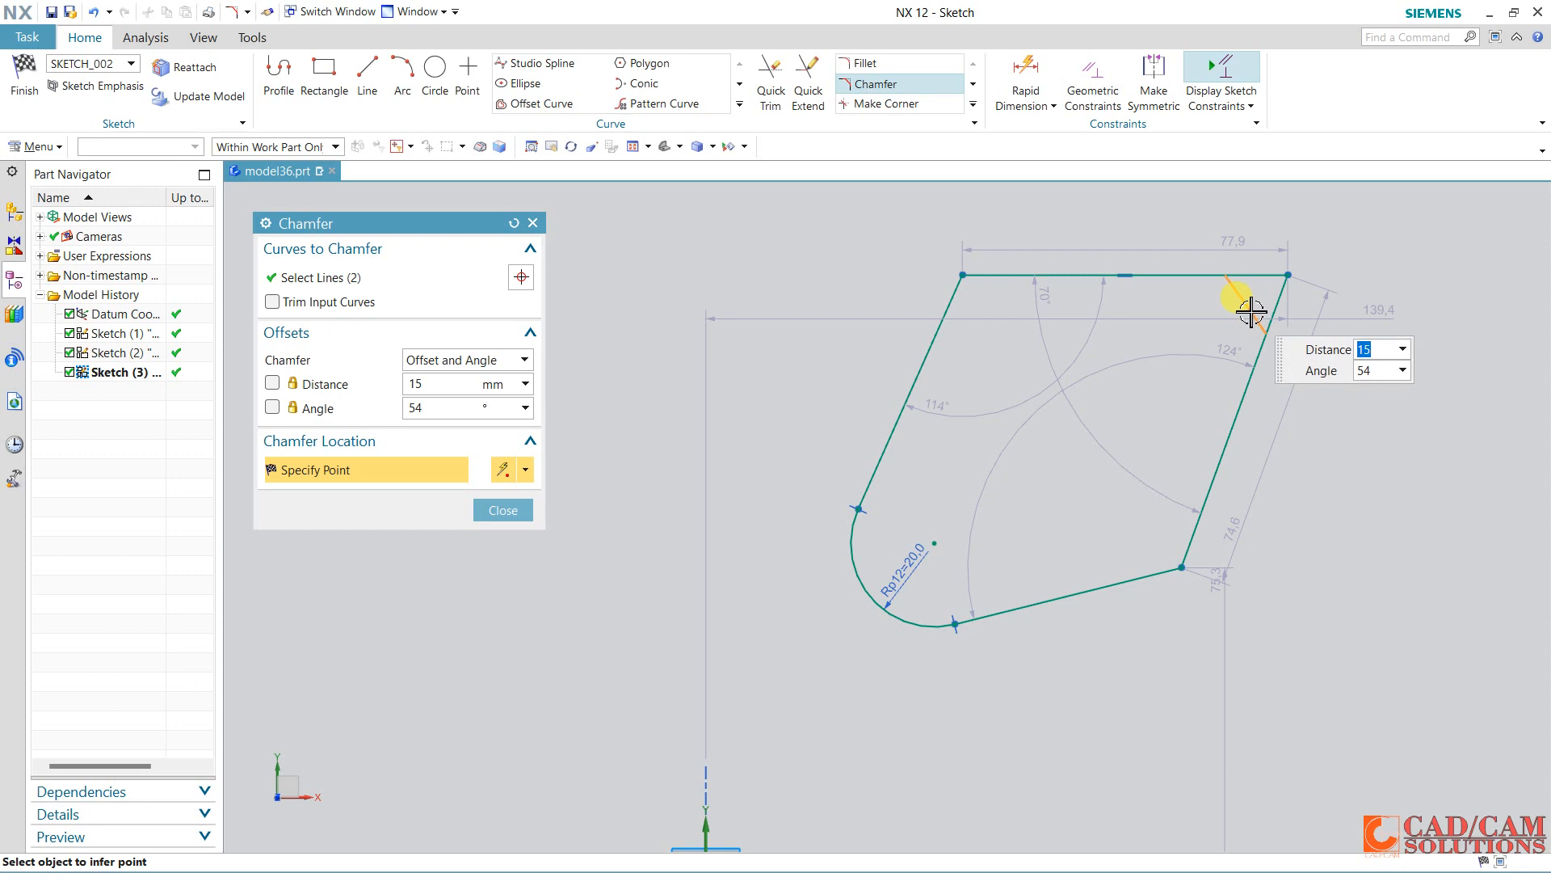
{"action": "left_click", "coordinate": [1250, 311]}
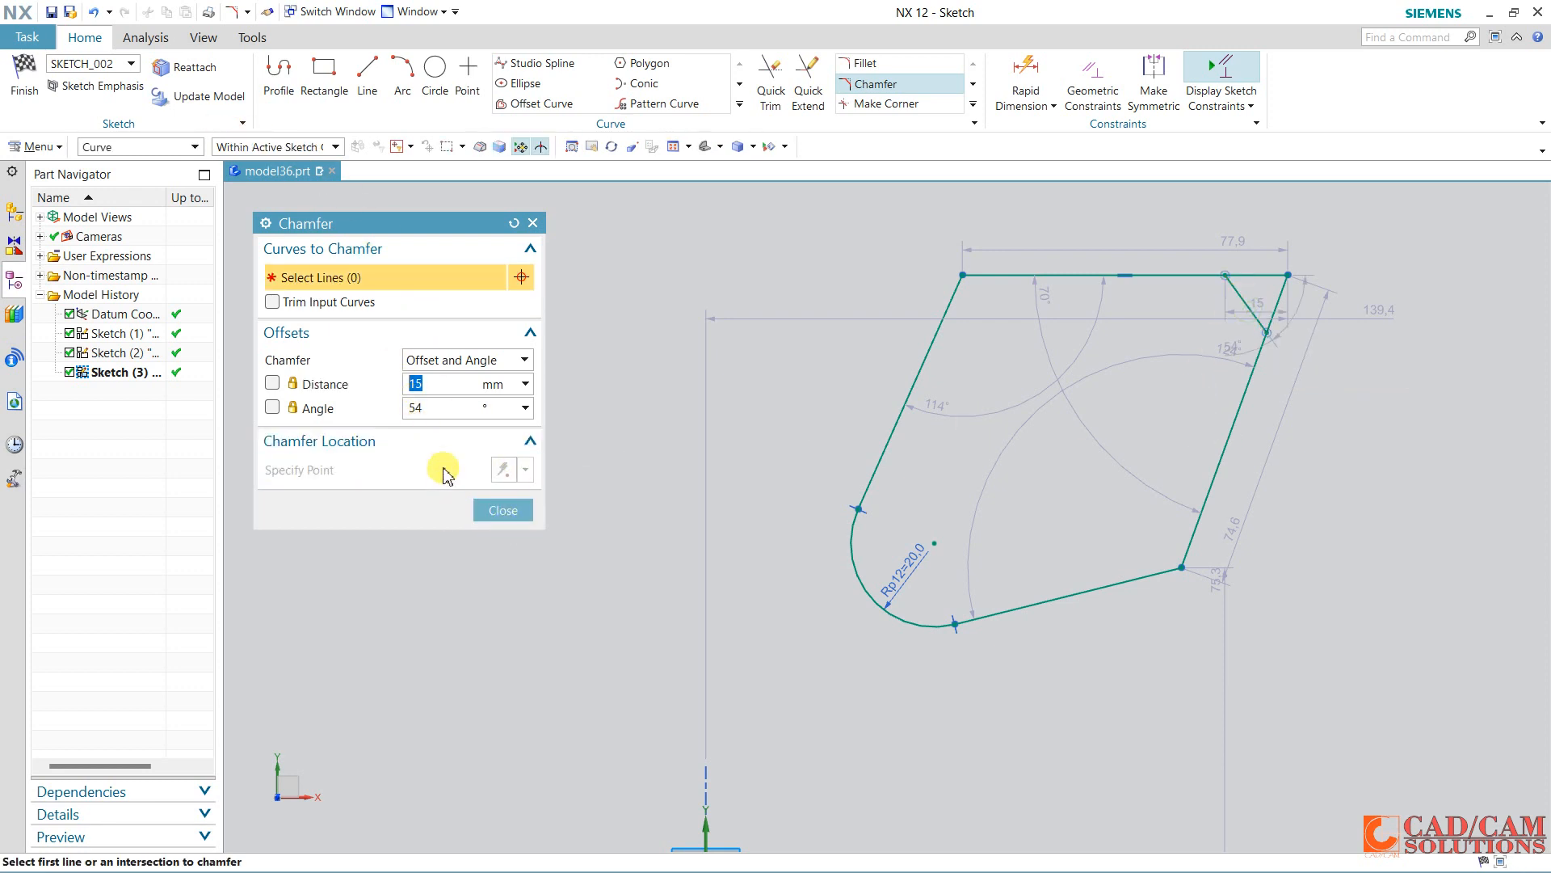
{"action": "left_click", "coordinate": [493, 507]}
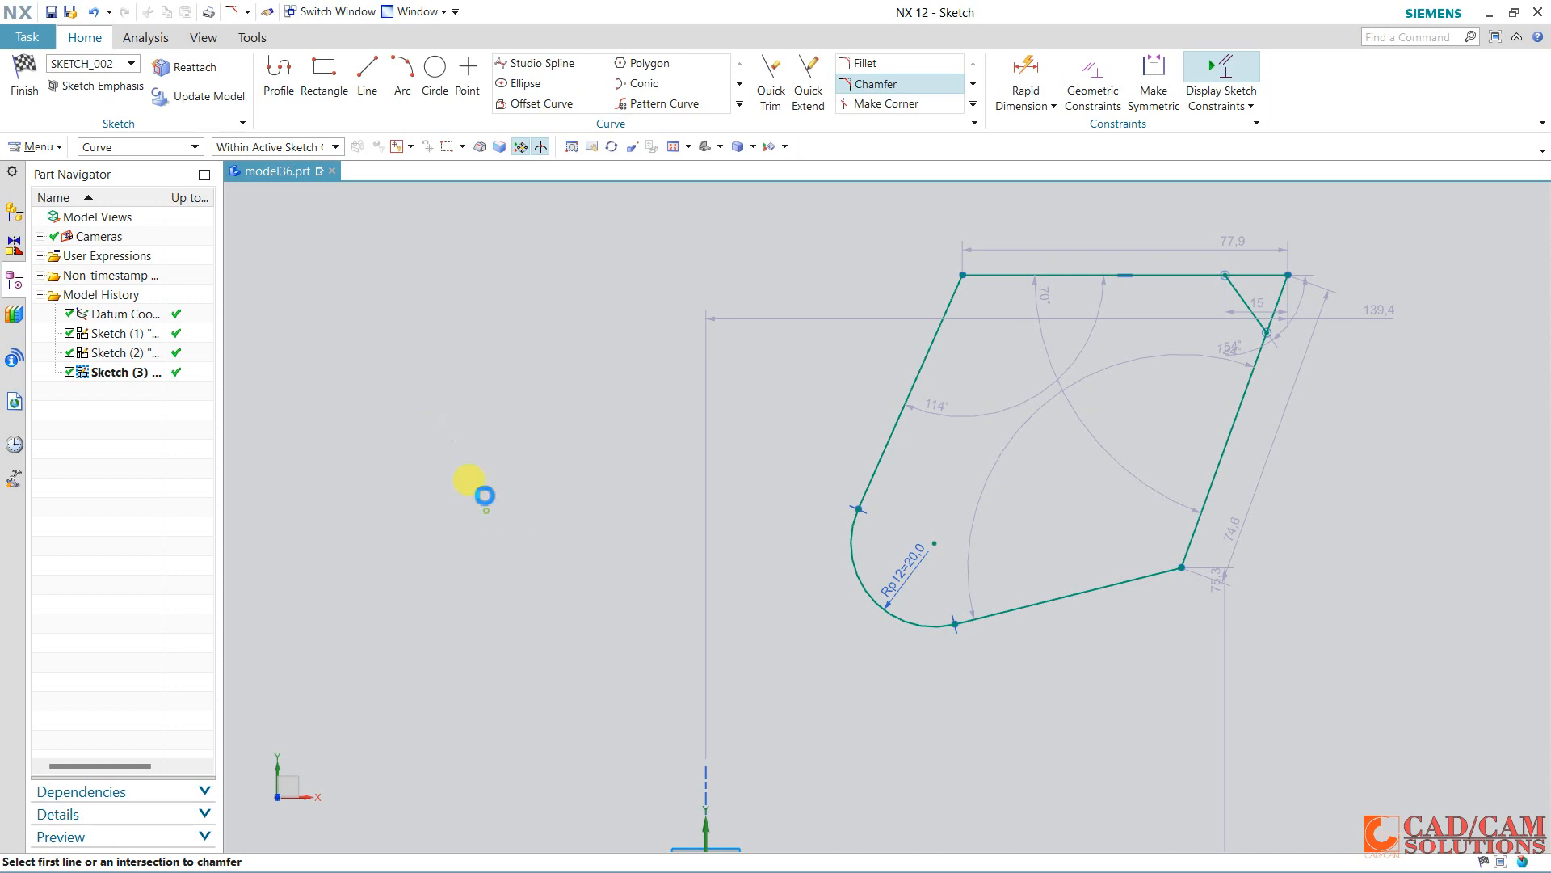
{"action": "left_click", "coordinate": [91, 13]}
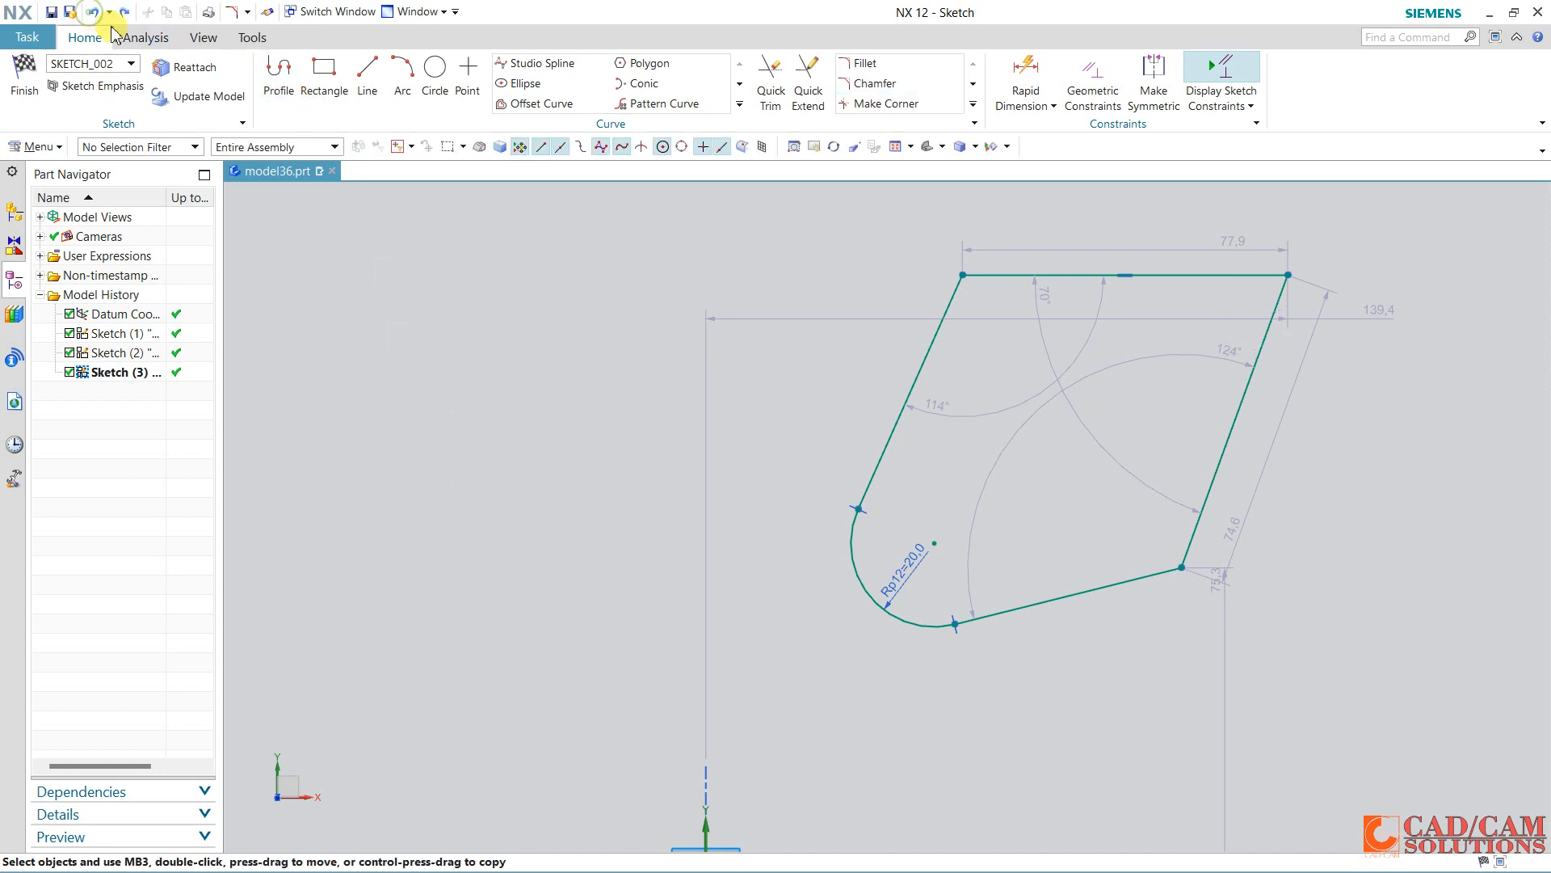
Chamfer the profile's upper right corner symmetrically at a distance of about 23 mm, with the input curves trimmed.
{"action": "left_click", "coordinate": [928, 83]}
{"action": "left_click", "coordinate": [362, 300]}
{"action": "left_click", "coordinate": [467, 360]}
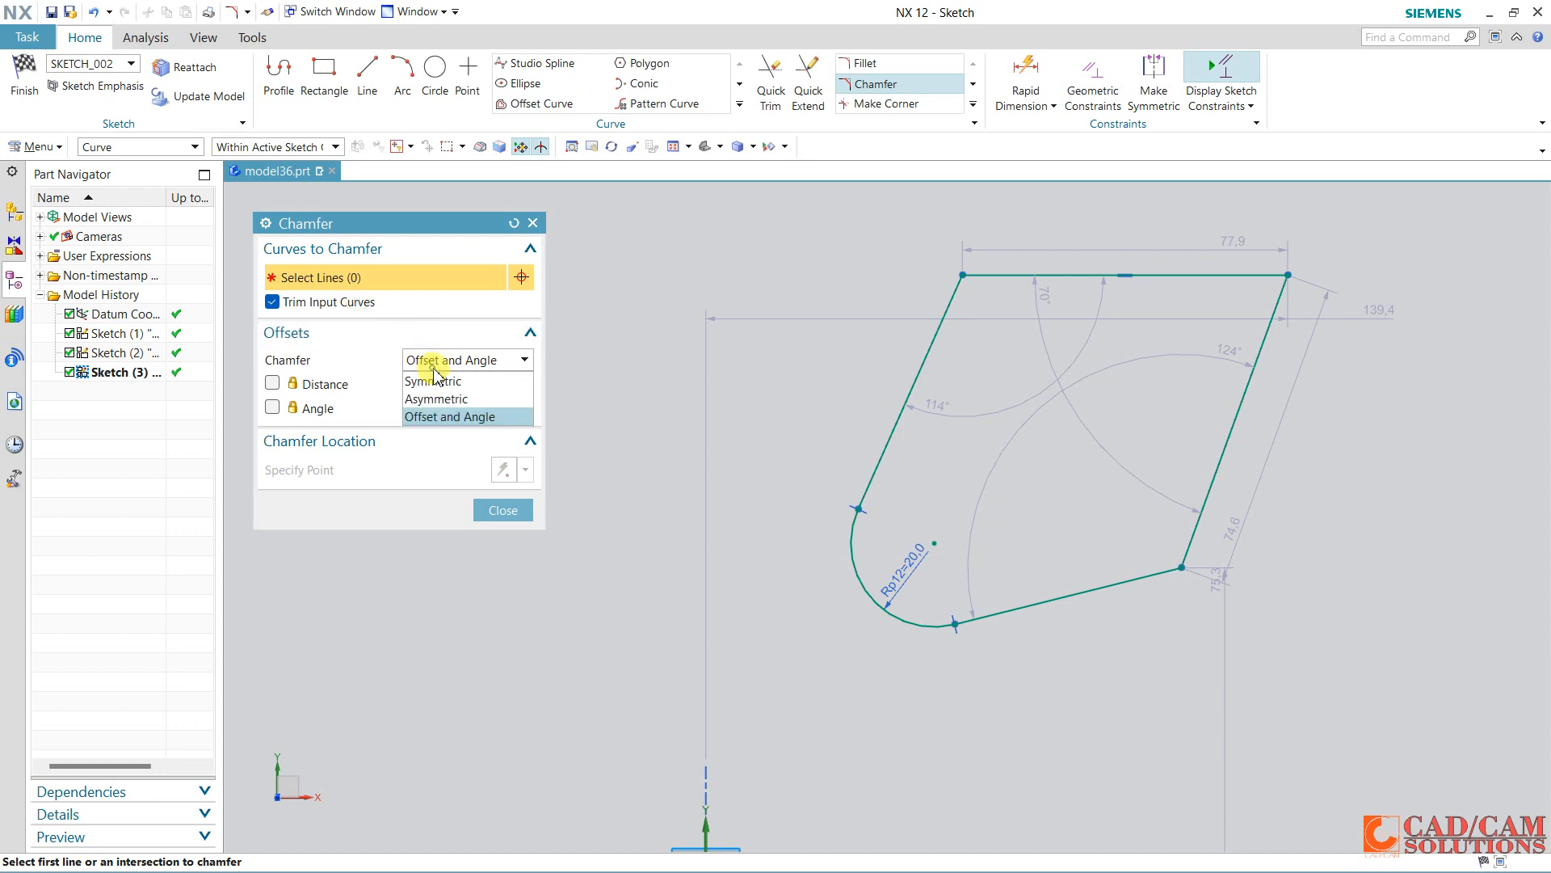
{"action": "left_click", "coordinate": [433, 374]}
{"action": "left_click", "coordinate": [1242, 305]}
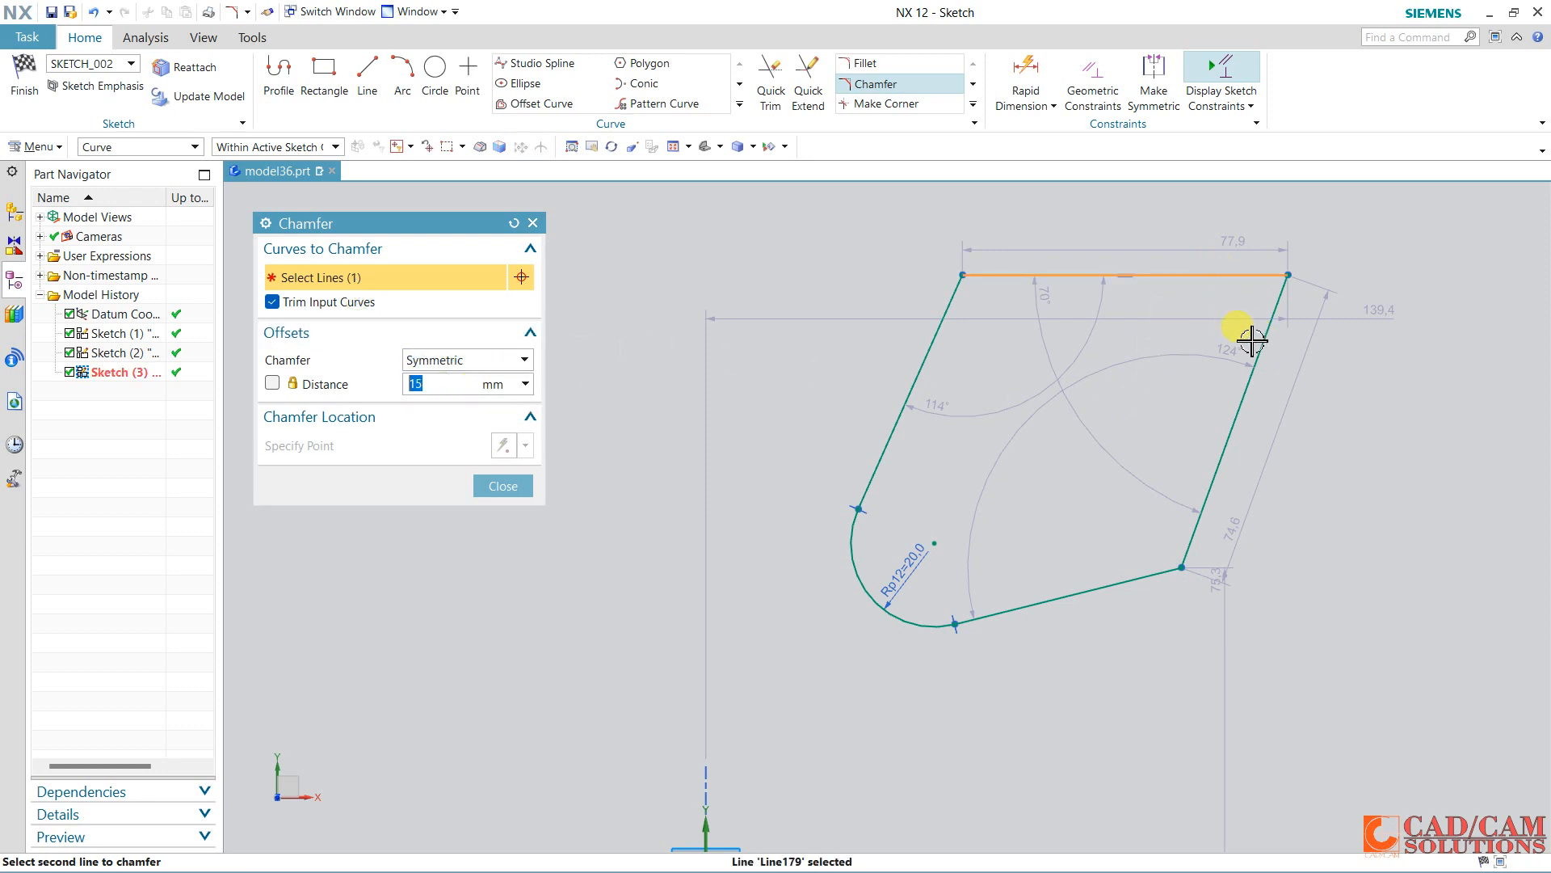
{"action": "left_click", "coordinate": [1258, 356]}
{"action": "left_click", "coordinate": [1289, 387]}
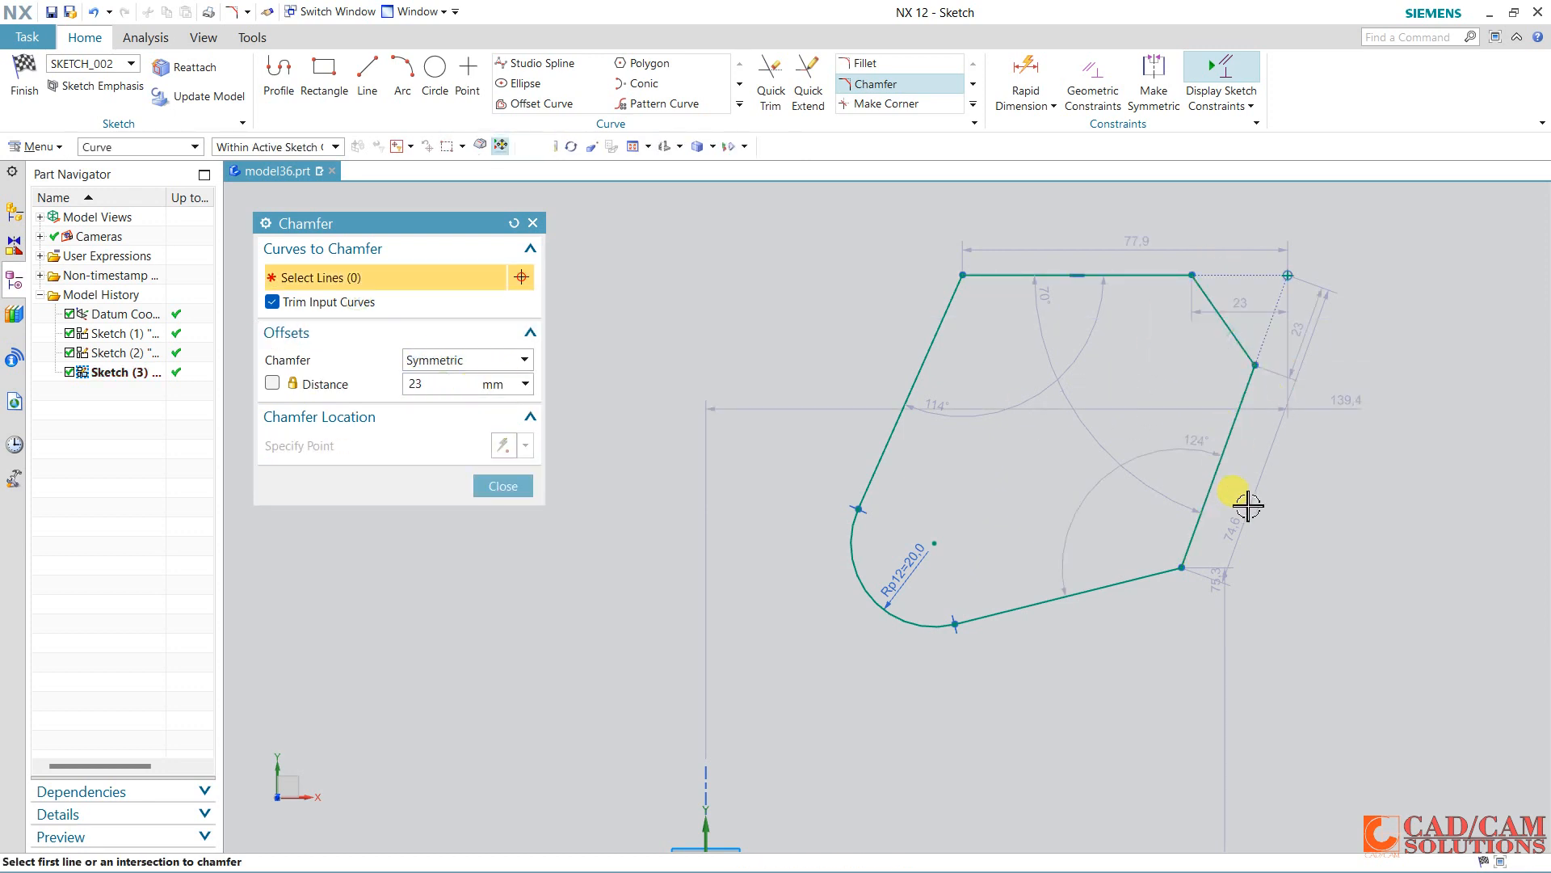
{"action": "middle_click", "coordinate": [1183, 377]}
Resize the corner chamfer to a distance of 40 mm with Resize Chamfer Curve.
{"action": "left_click", "coordinate": [972, 104]}
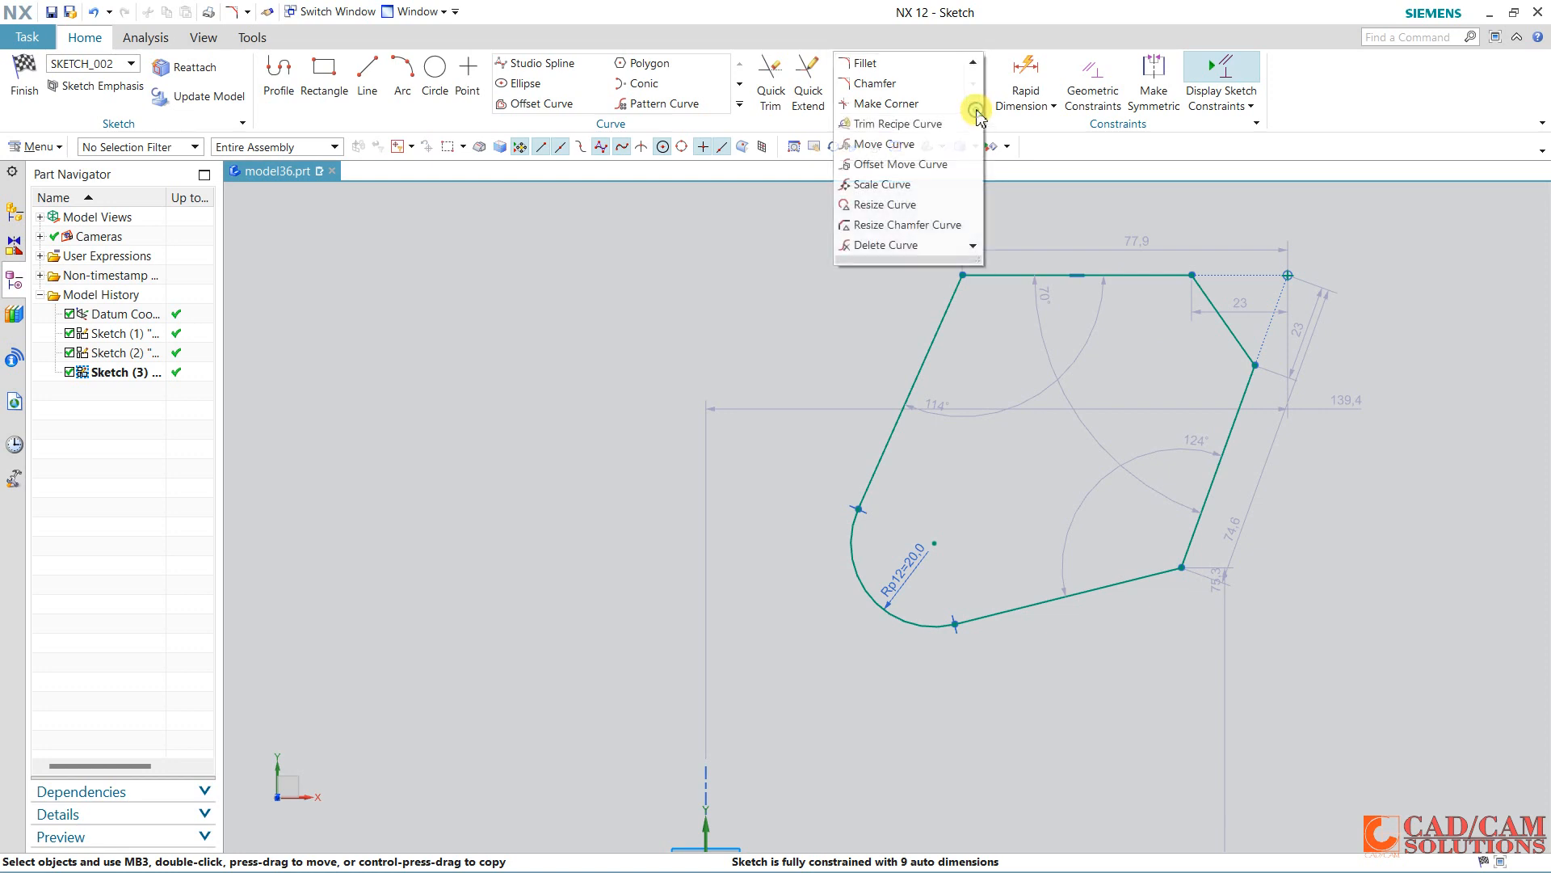
{"action": "left_click", "coordinate": [928, 226]}
{"action": "left_click", "coordinate": [1206, 300]}
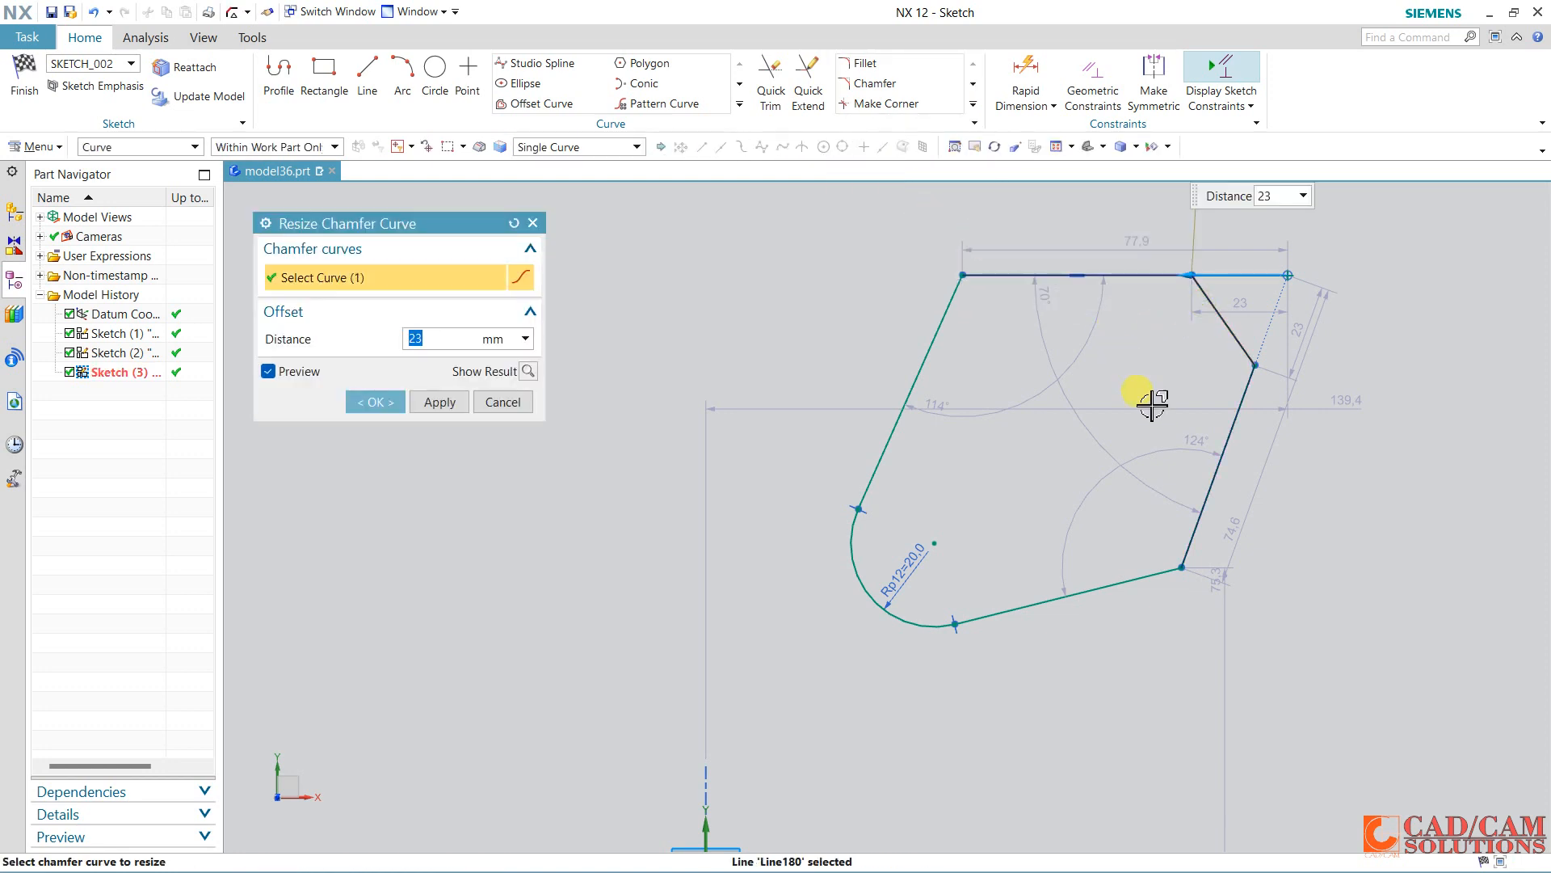
{"action": "left_click_drag", "start_coordinate": [1182, 288], "coordinate": [1114, 311]}
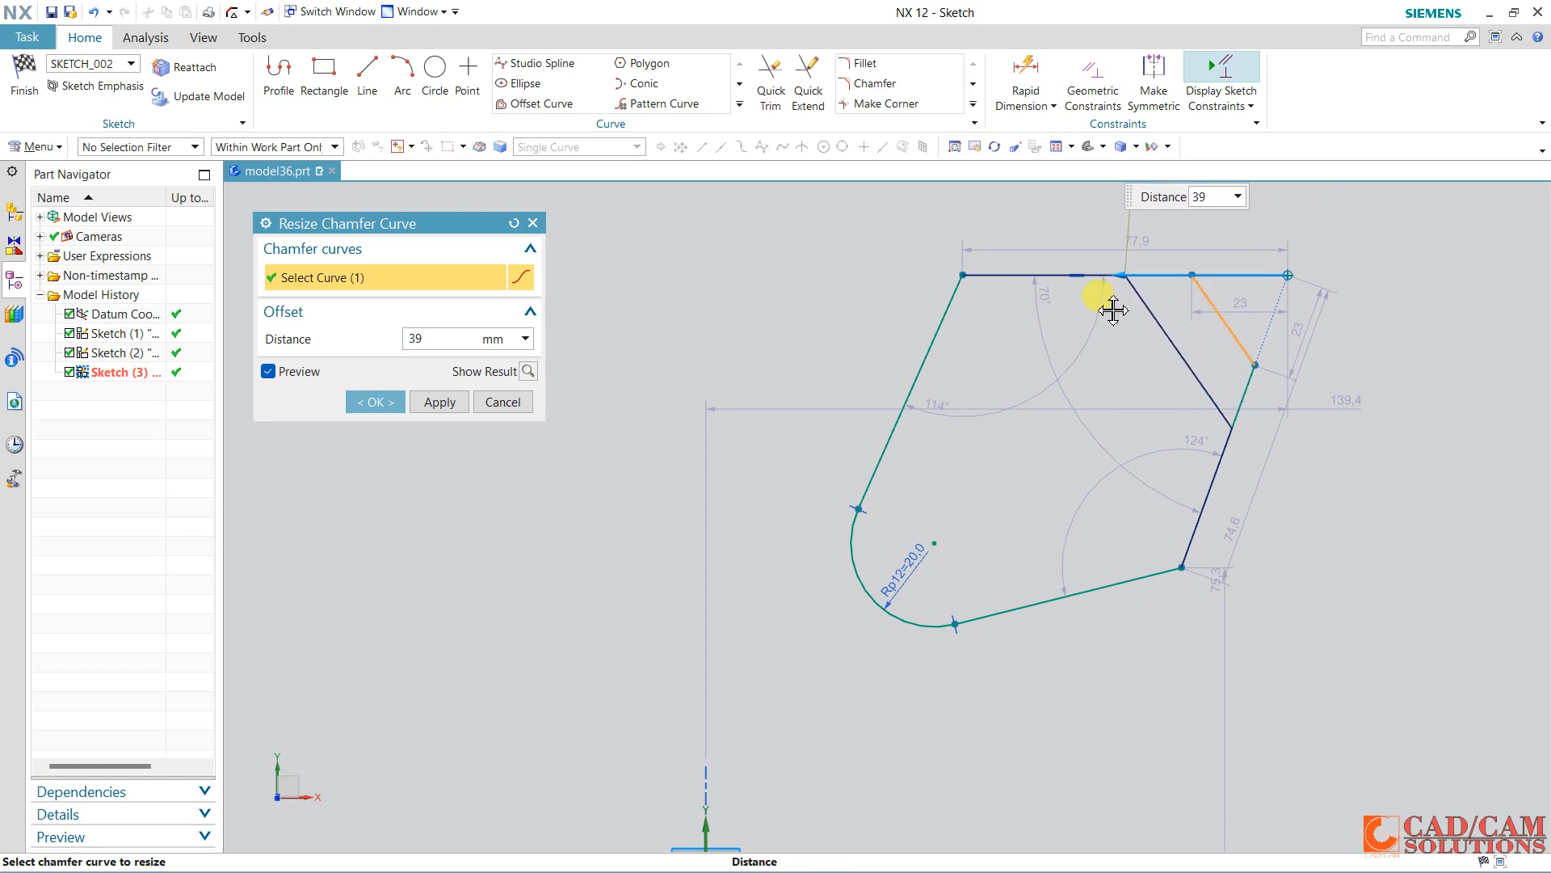
{"action": "type", "text": "0"}
{"action": "double_click", "coordinate": [441, 336]}
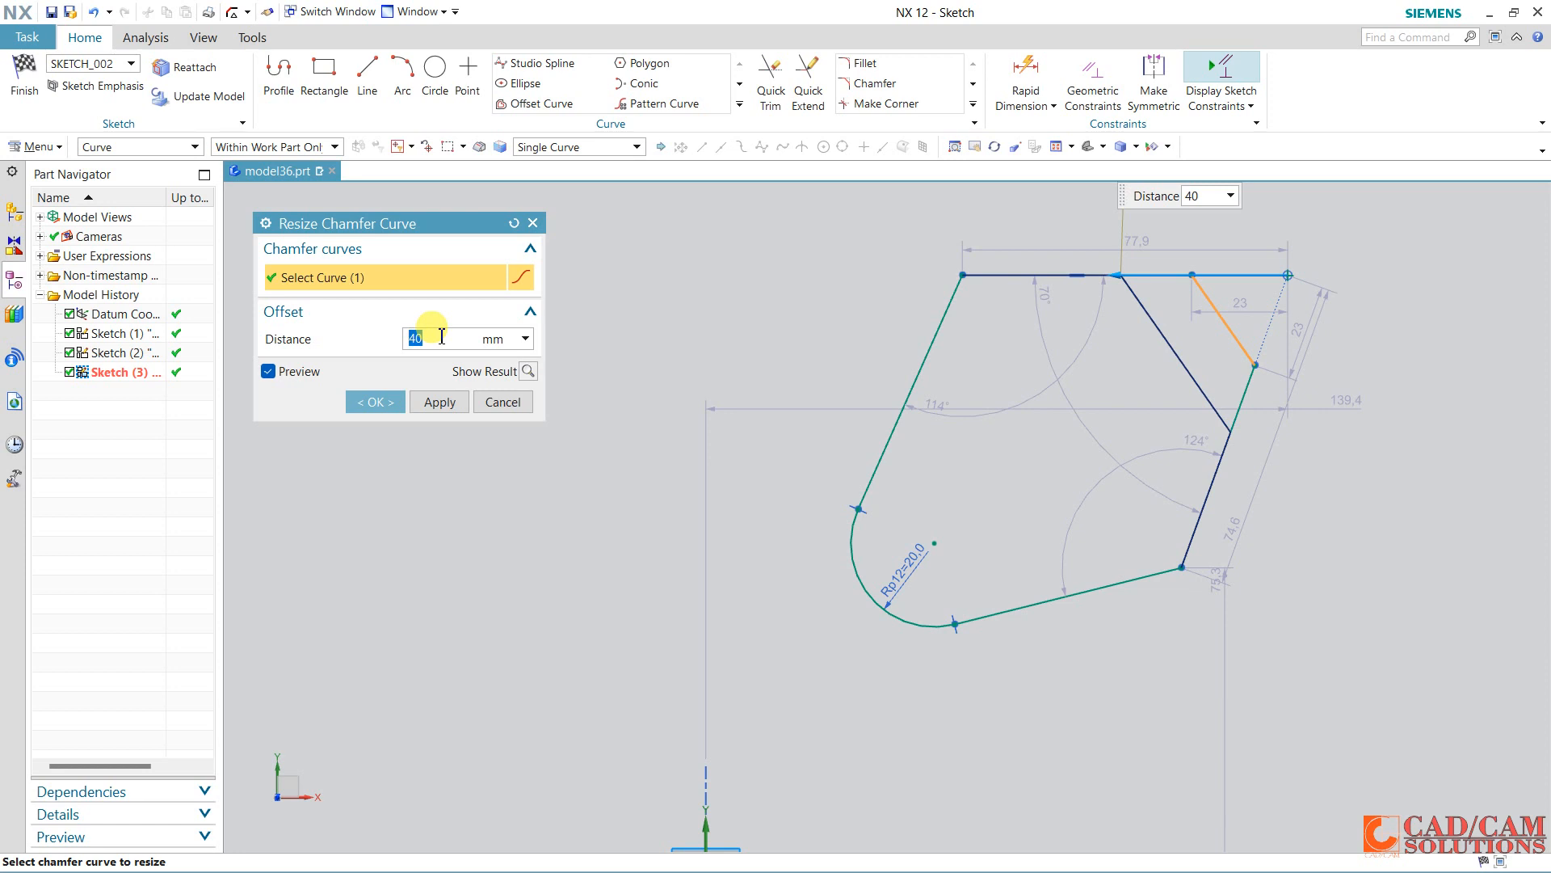
{"action": "left_click", "coordinate": [401, 402]}
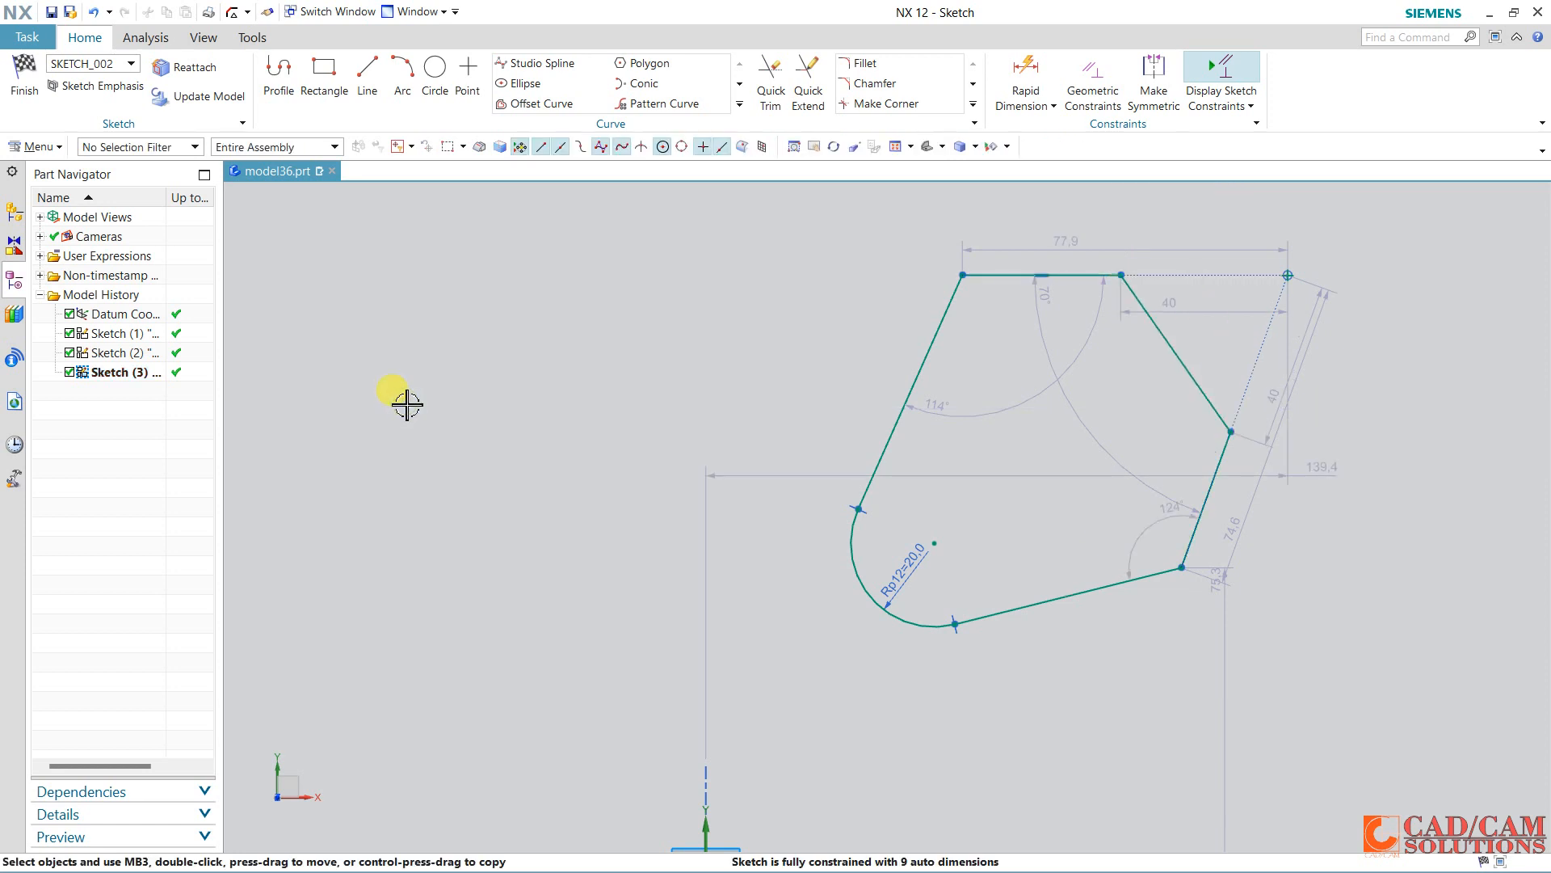
Remove the chamfer line at the profile's upper right corner and the fillet arc at its lower left corner with Delete Curve.
{"action": "left_click", "coordinate": [973, 103]}
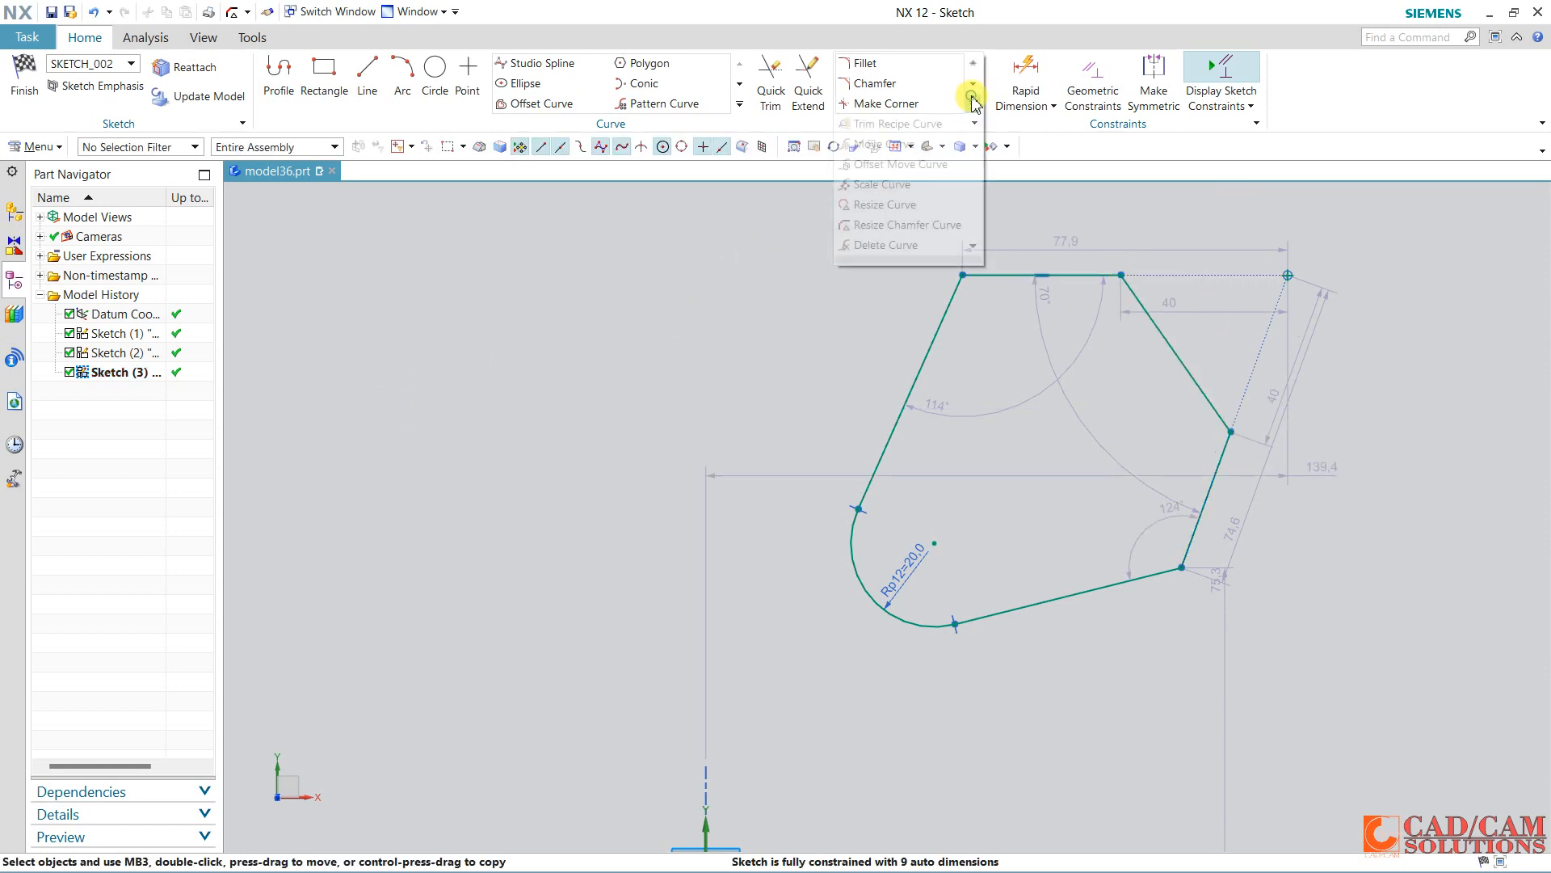
{"action": "left_click", "coordinate": [885, 244]}
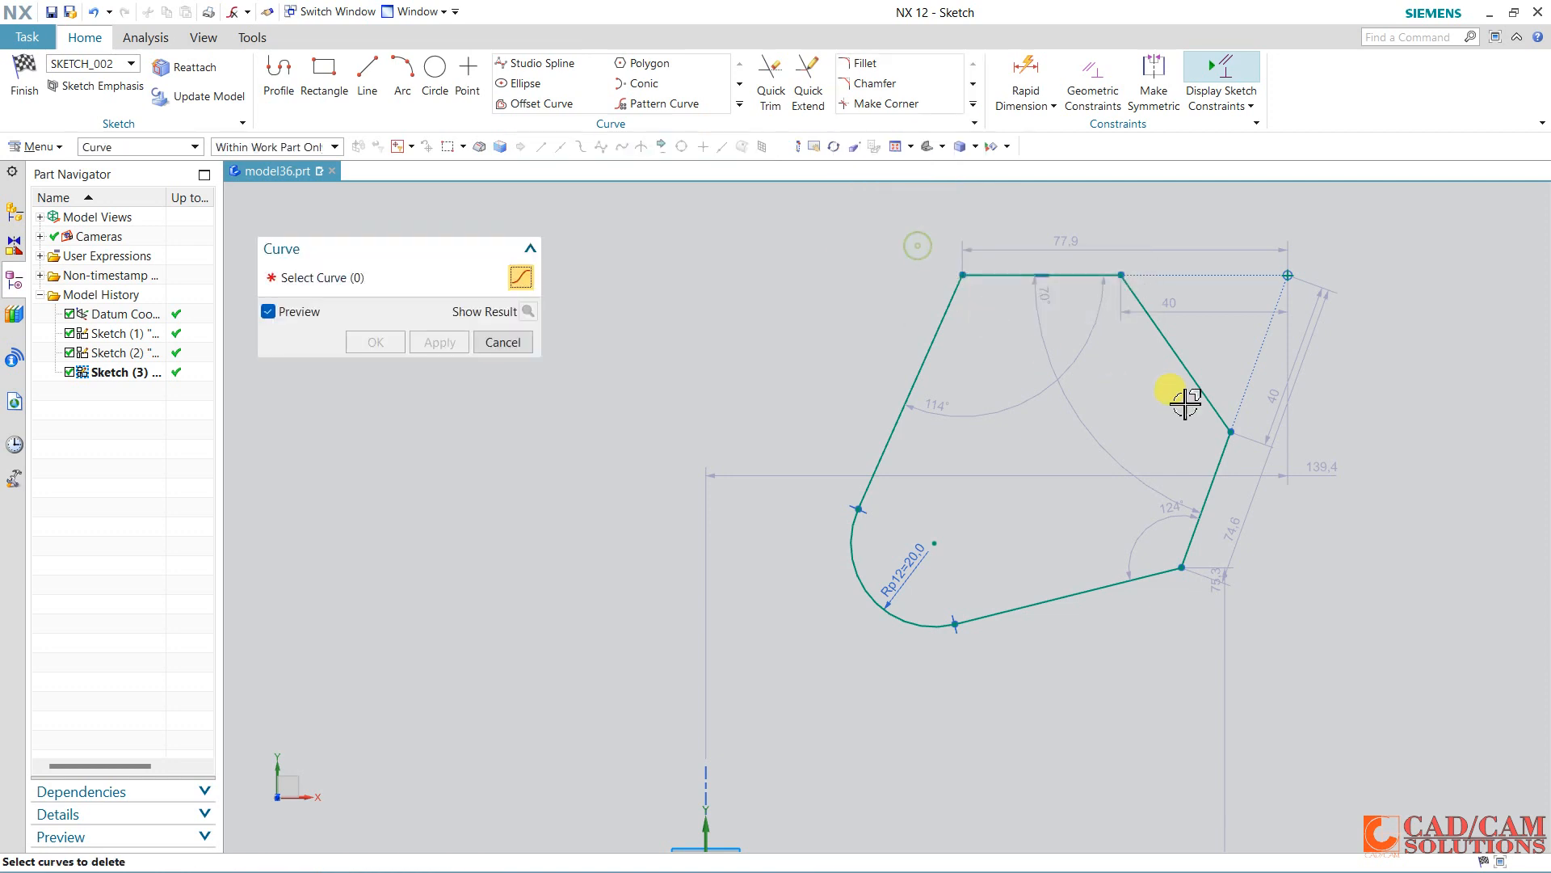
{"action": "left_click", "coordinate": [1174, 346]}
{"action": "left_click", "coordinate": [465, 345]}
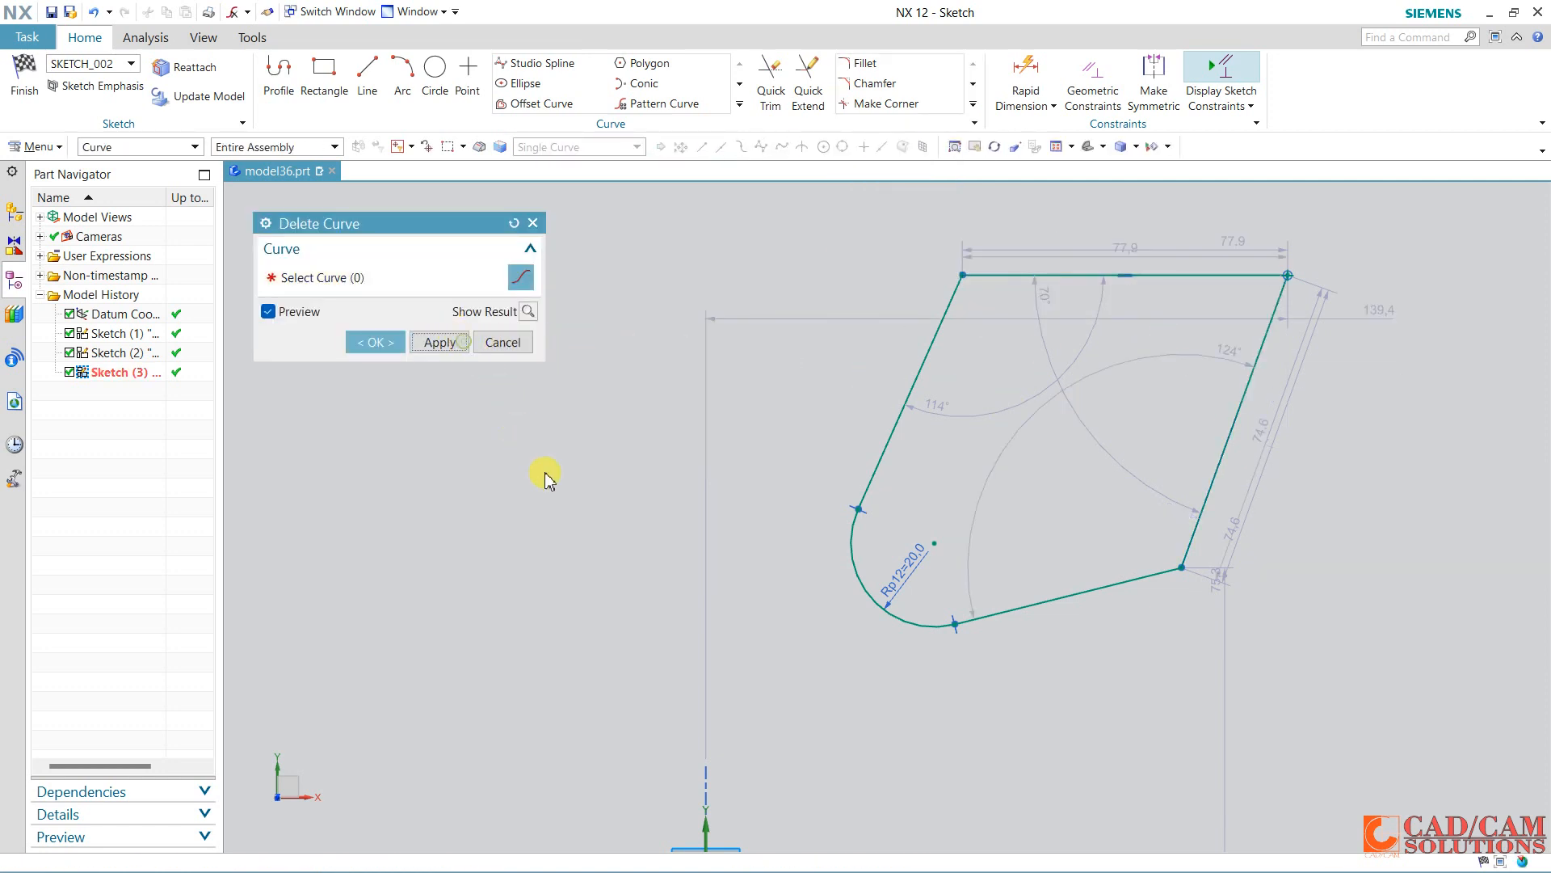
{"action": "left_click", "coordinate": [848, 570]}
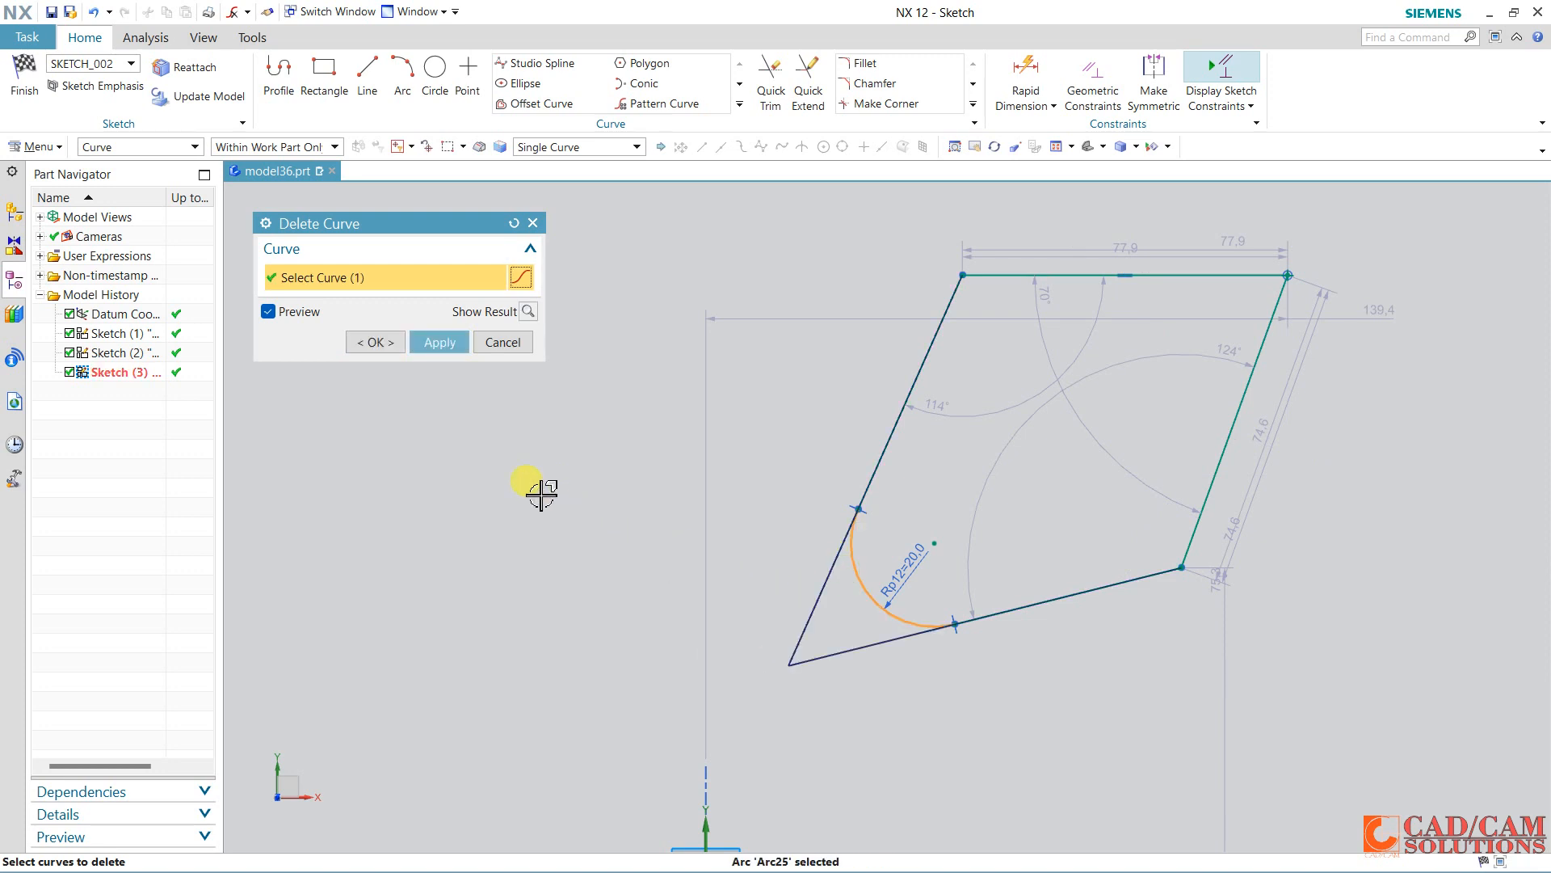
{"action": "left_click", "coordinate": [440, 342]}
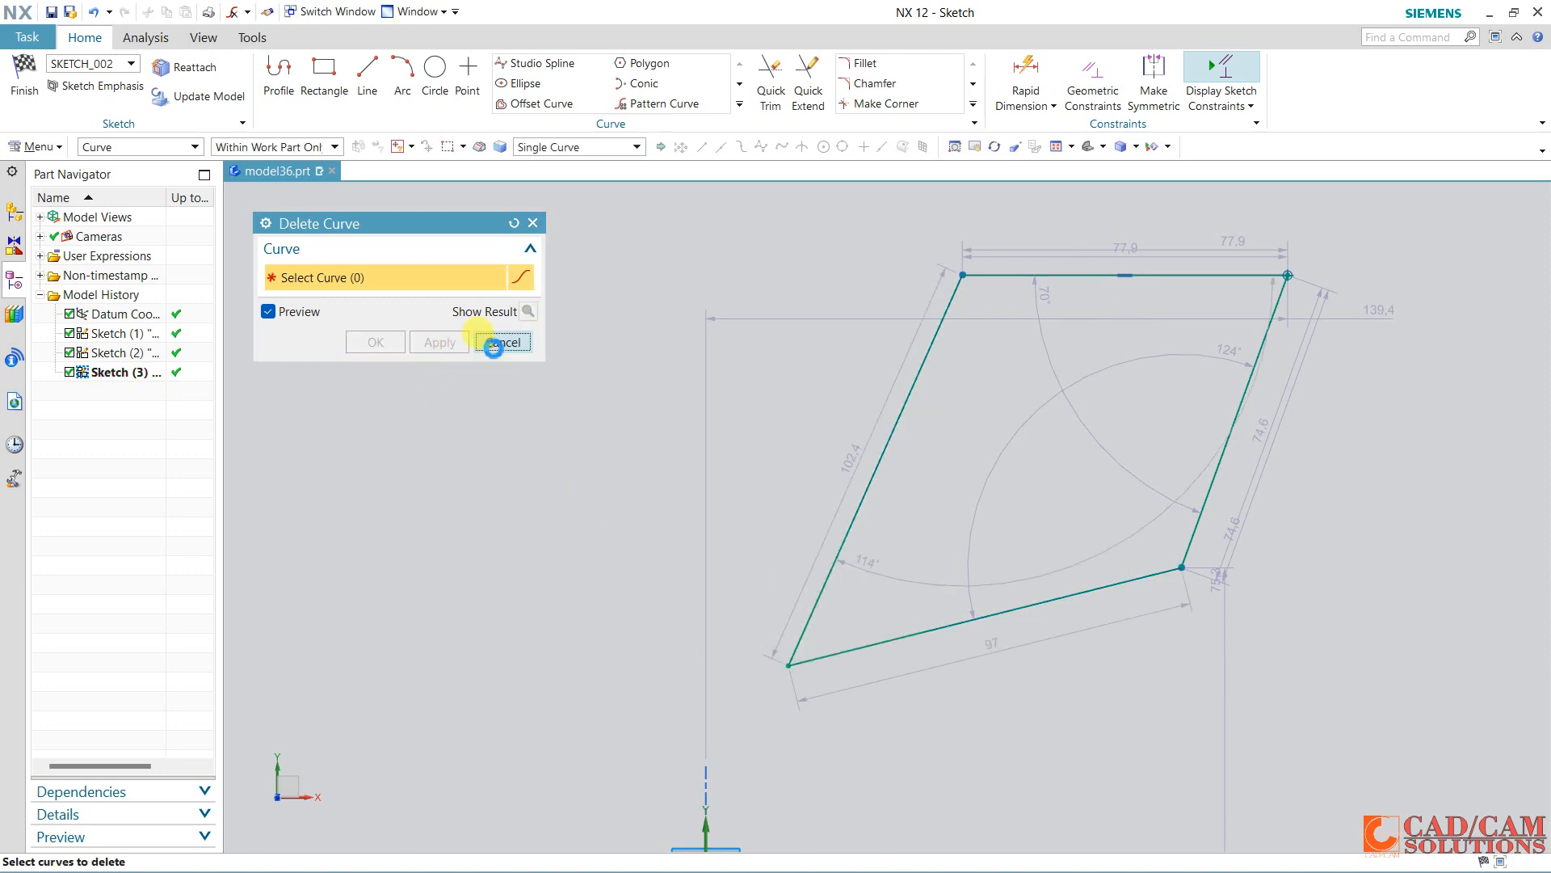
{"action": "left_click", "coordinate": [502, 342]}
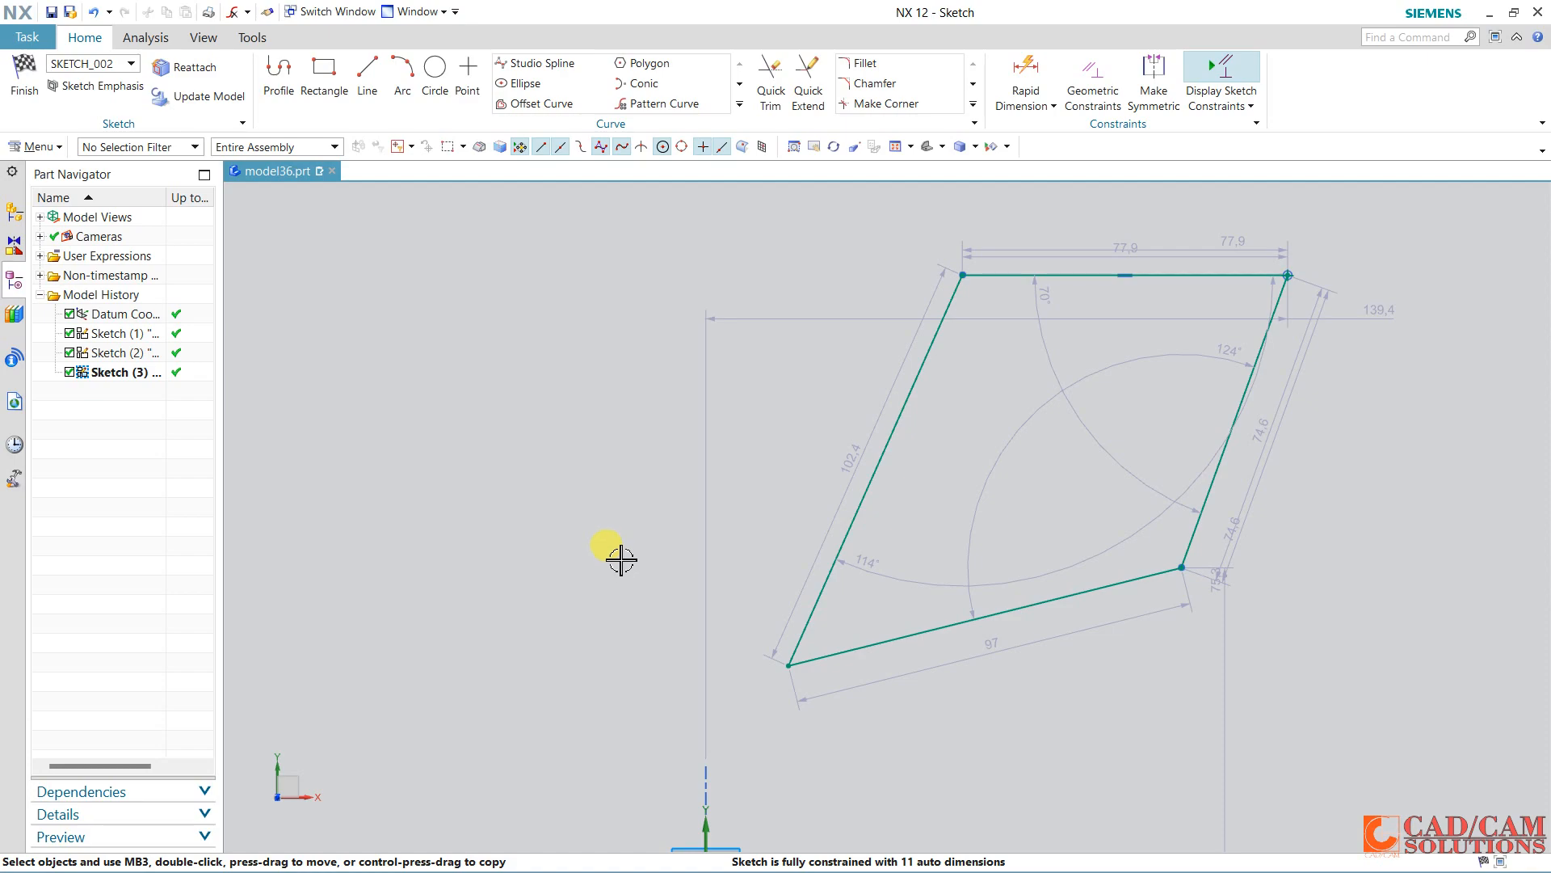